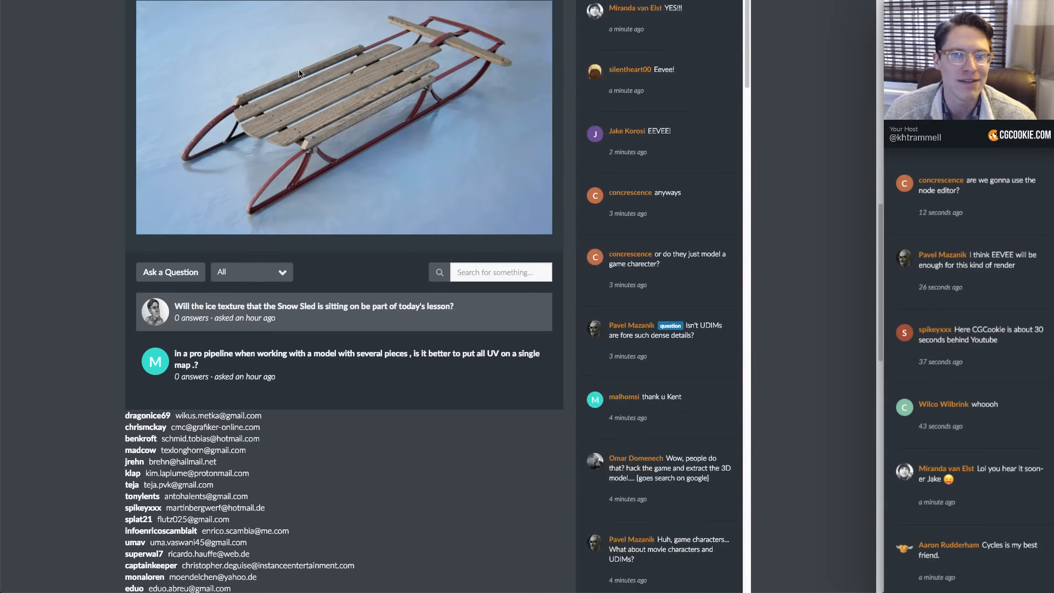
# Open the Animated Sci-Fi Game Environment Creation course page from the 3D Blender section and highlight the course duration
pyautogui.scroll(15, 344, 274)
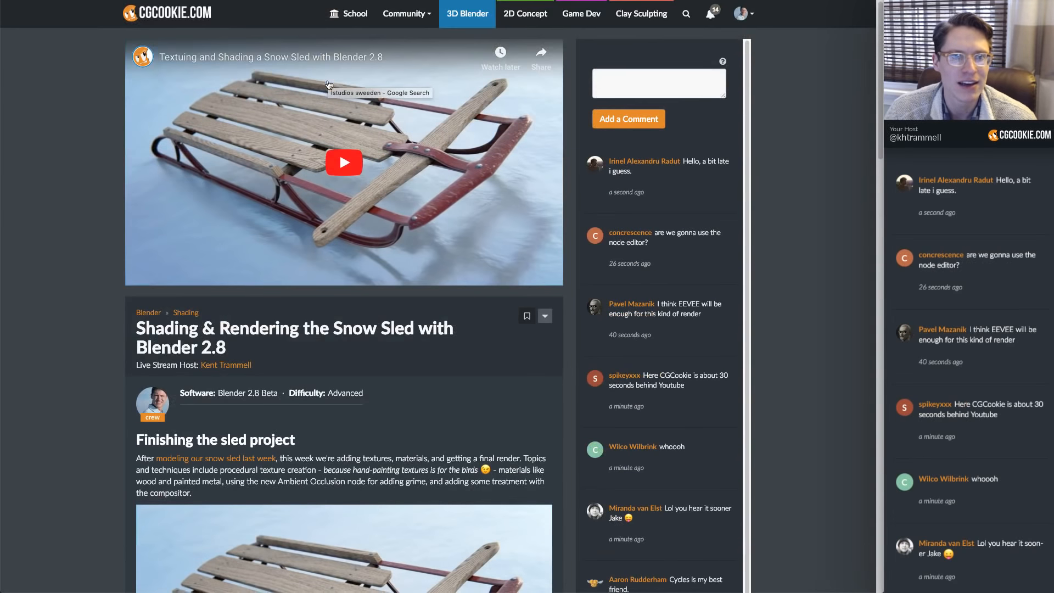
pyautogui.click(458, 21)
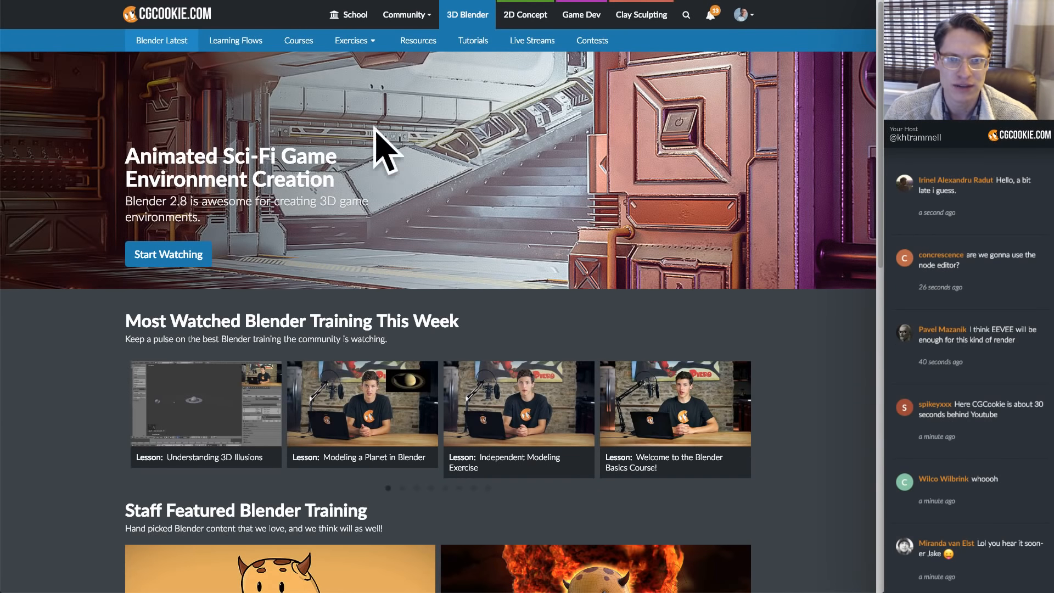
pyautogui.click(147, 253)
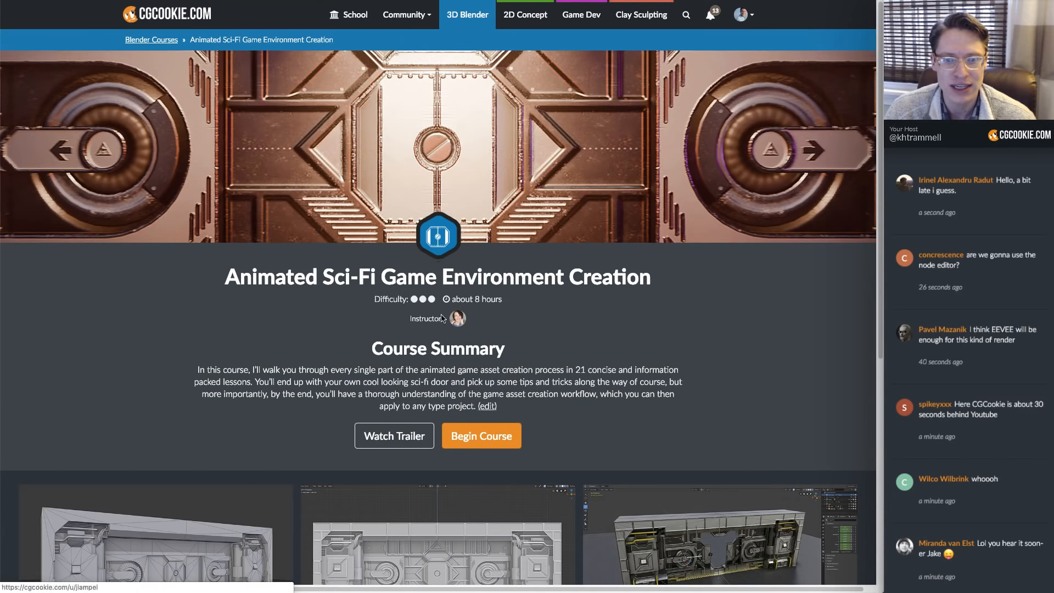
pyautogui.moveTo(474, 299); pyautogui.dragTo(524, 306)
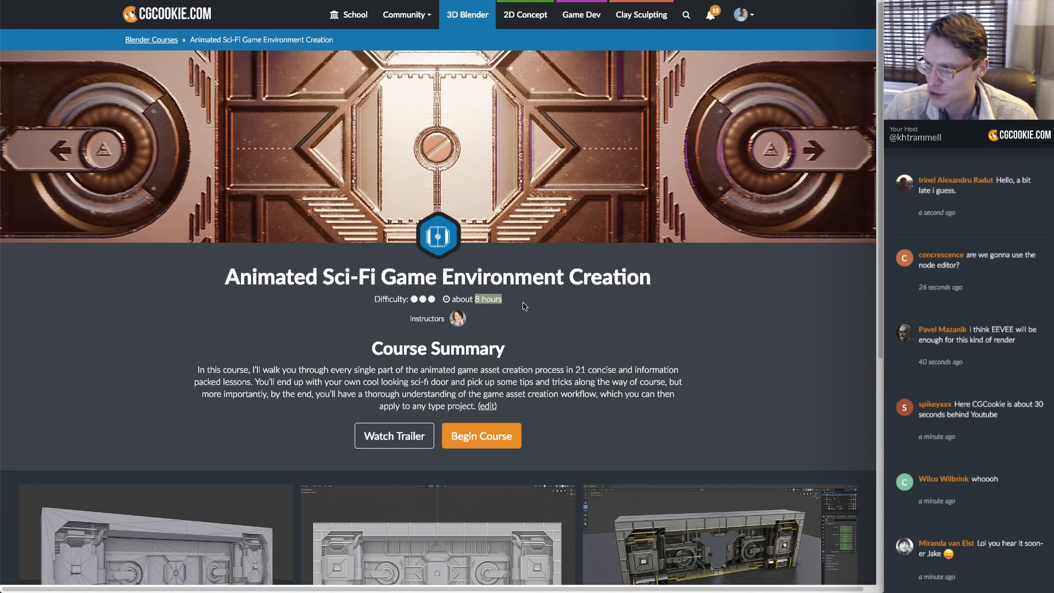
pyautogui.click(687, 303)
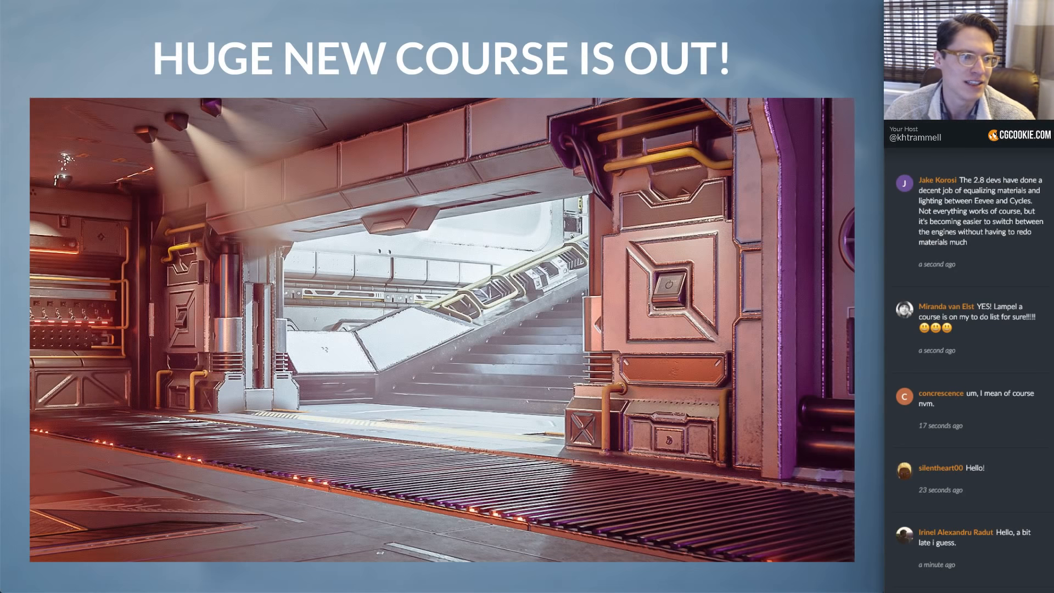
pyautogui.press('Right')
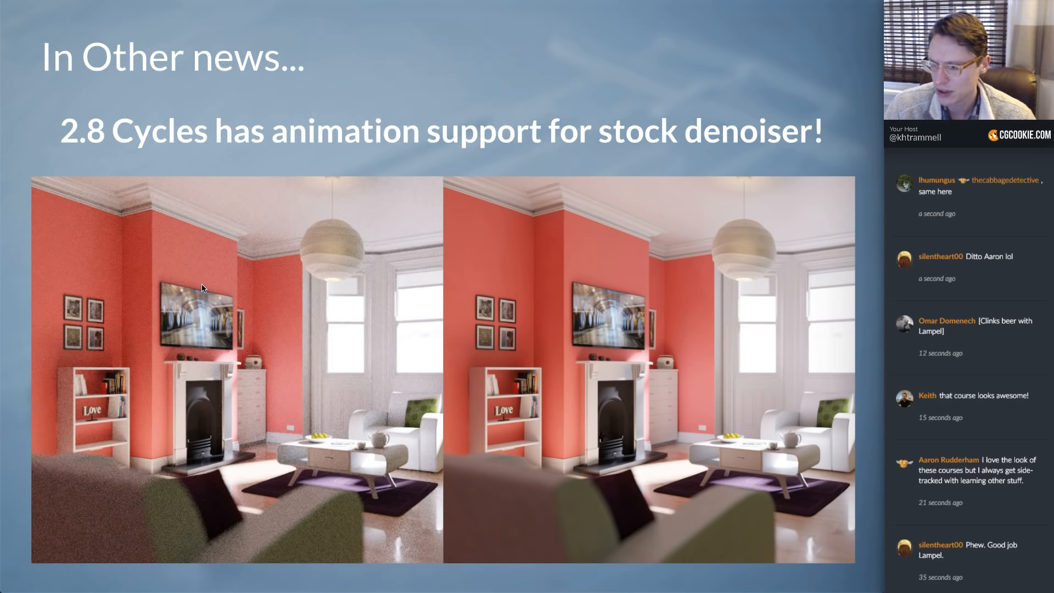
pyautogui.moveTo(169, 473)
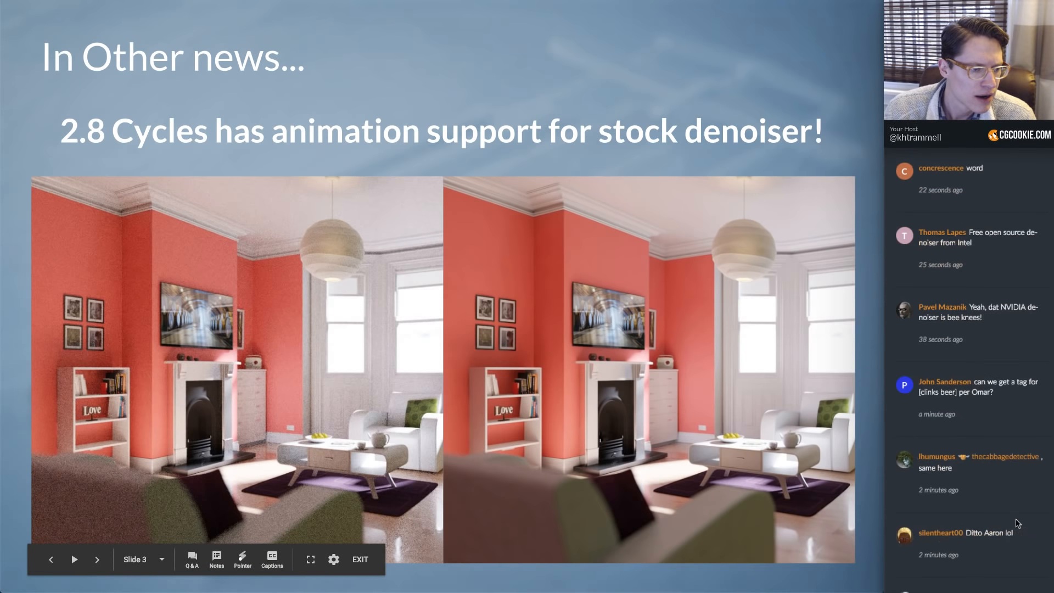
pyautogui.click(542, 67)
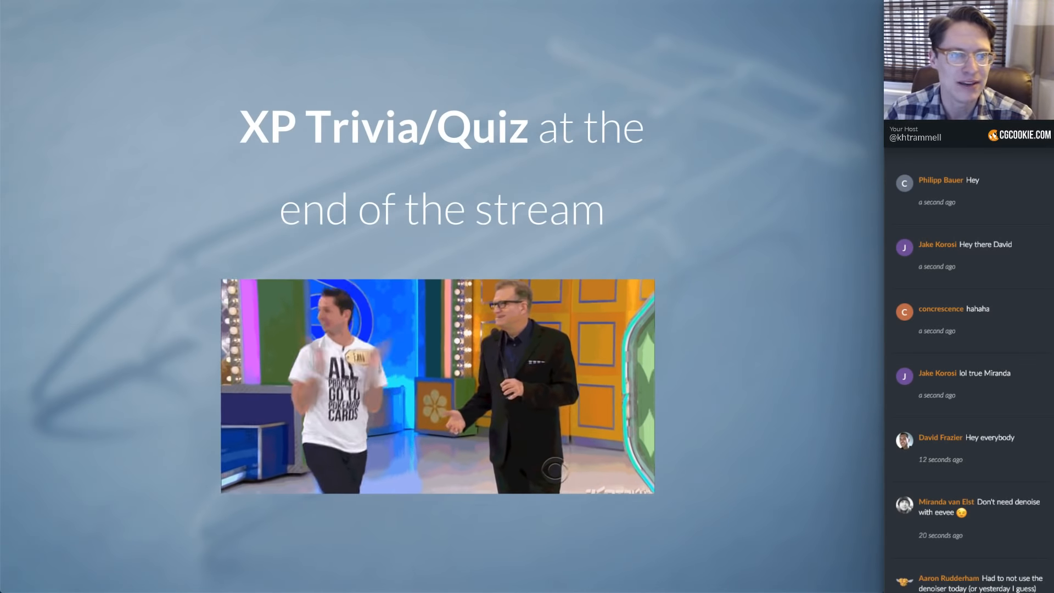
# Switch to Blender, leave the open file browser, and start a new General file
pyautogui.press('super+Tab')
pyautogui.press('super+Tab')
pyautogui.press('super+Tab')
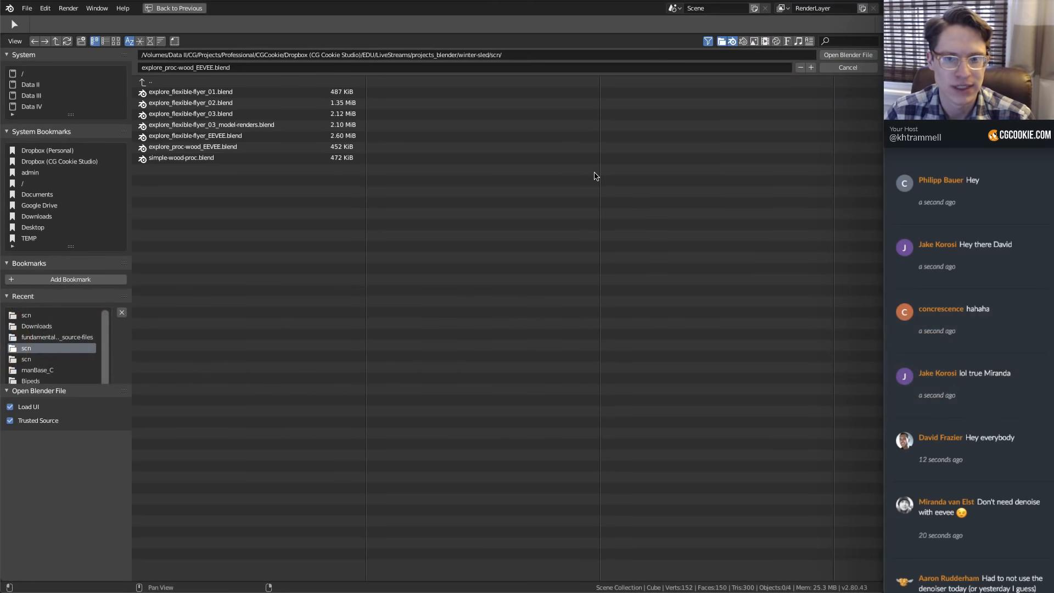
pyautogui.click(846, 67)
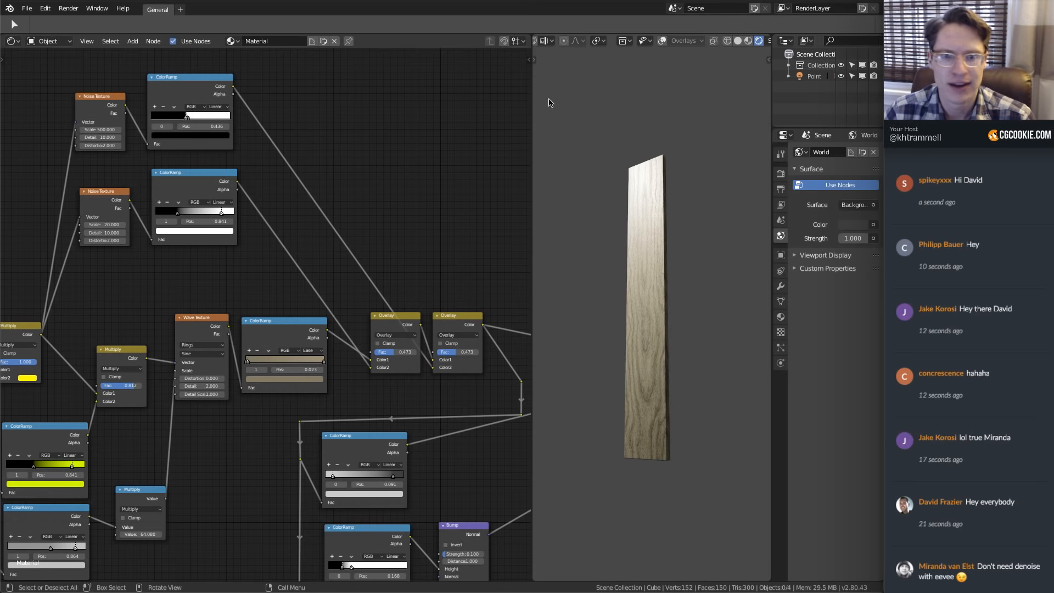
pyautogui.click(27, 8)
pyautogui.moveTo(63, 22)
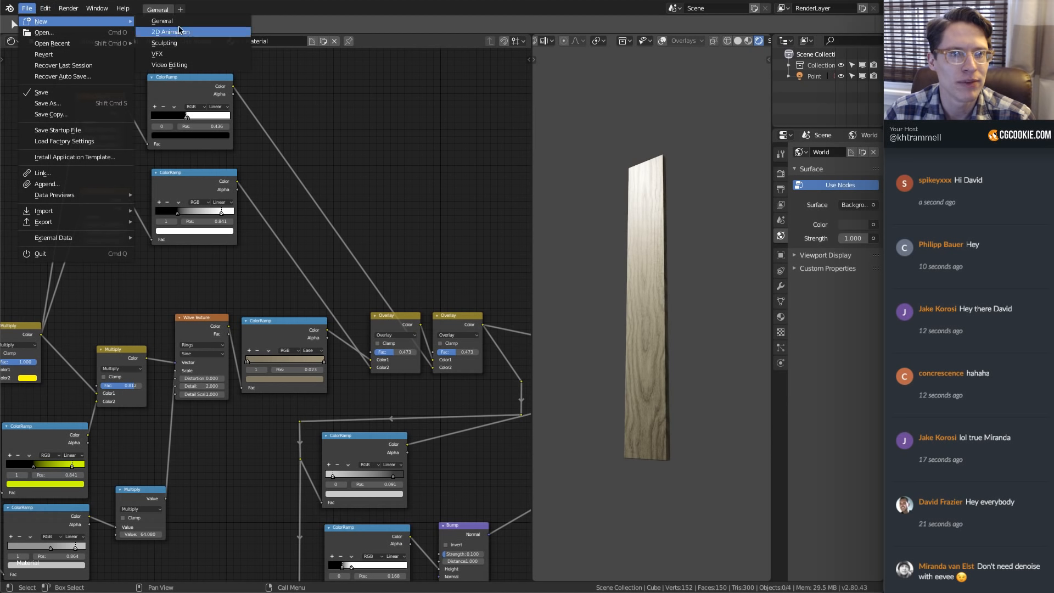
pyautogui.click(163, 22)
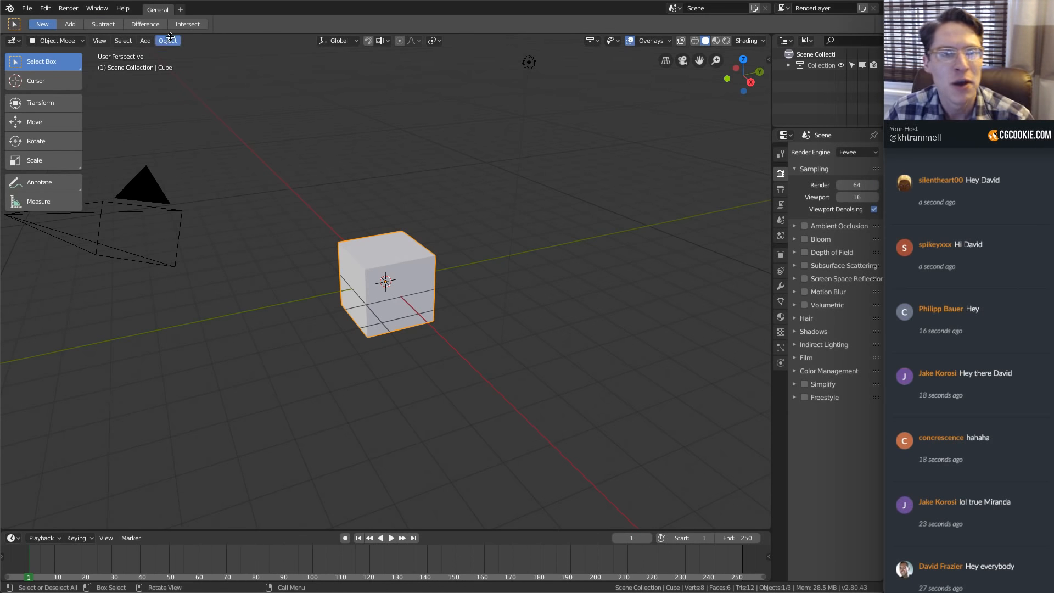
# Open the 1.45 MiB flex-flyer sled file from the winter-sled/live/scn folder
pyautogui.click(26, 8)
pyautogui.click(45, 33)
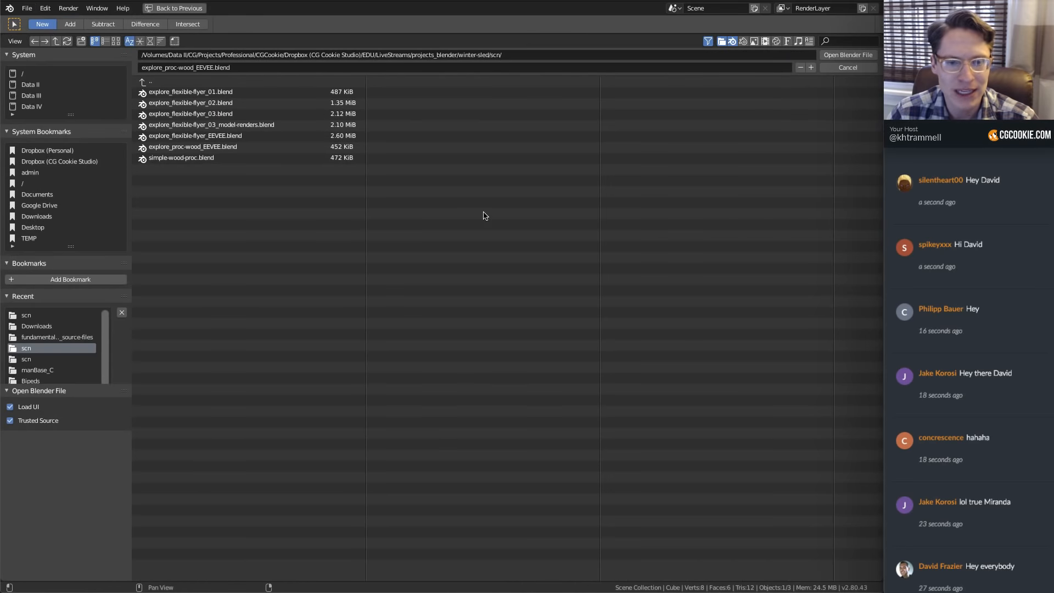
pyautogui.click(152, 90)
pyautogui.click(148, 82)
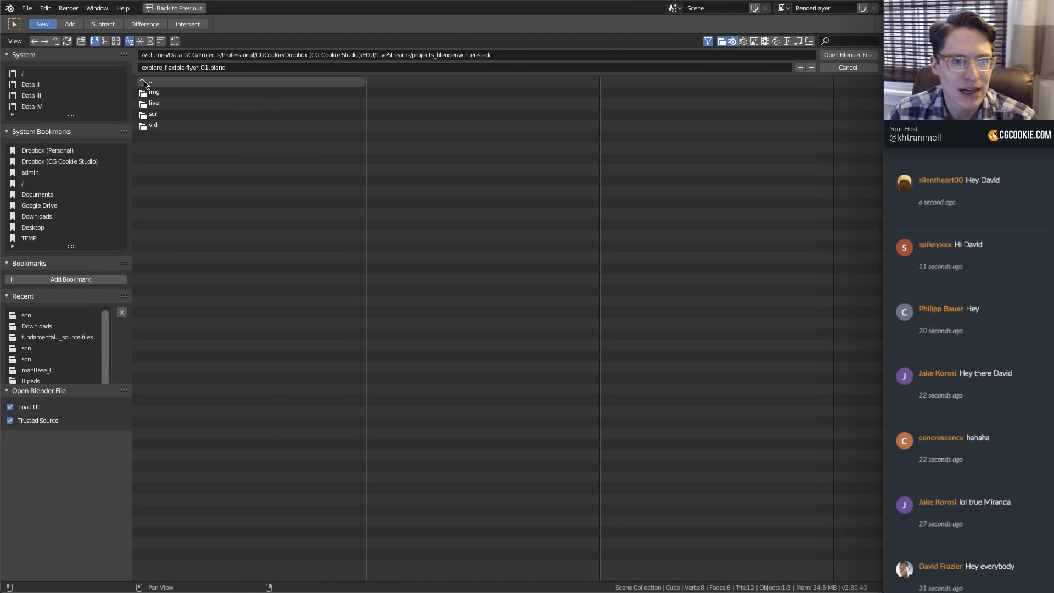
pyautogui.click(157, 103)
pyautogui.click(184, 92)
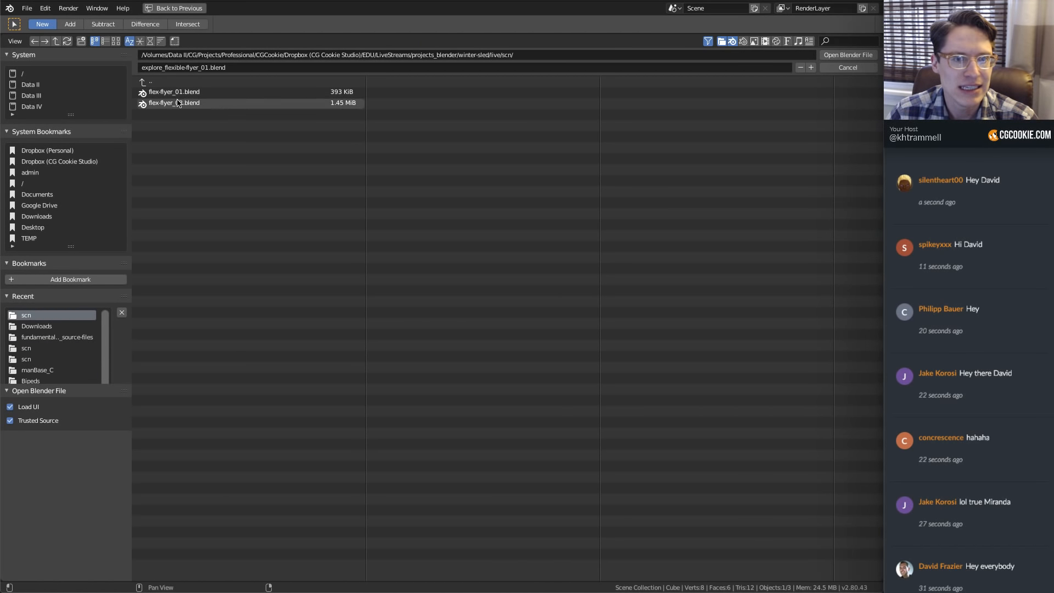
pyautogui.doubleClick(174, 104)
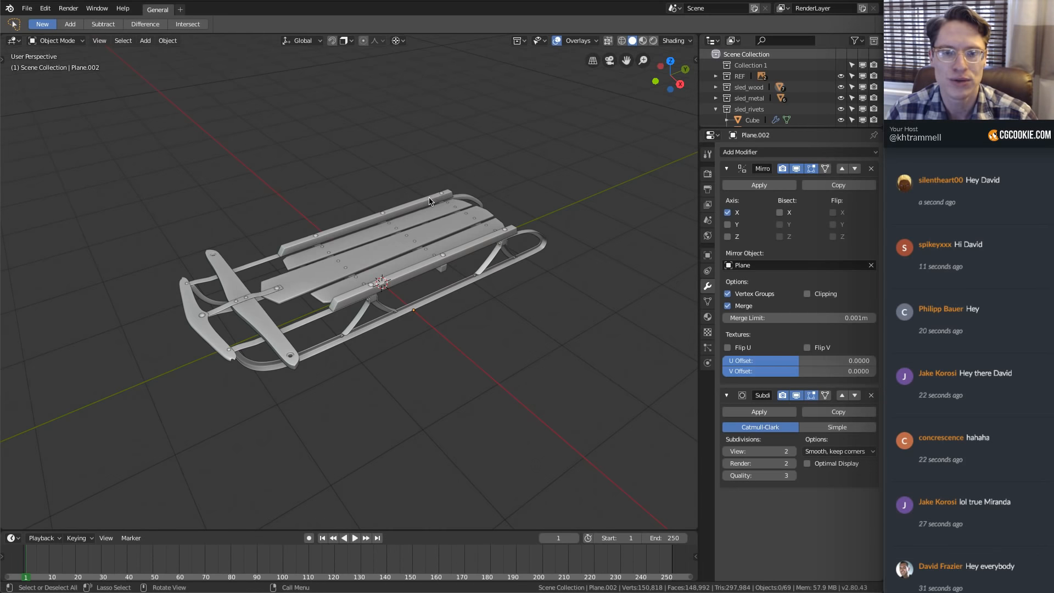
# Join the 3D viewport over the timeline area so the sled model's viewport takes up the full height
pyautogui.scroll(4, 440, 196)
pyautogui.moveTo(430, 244); pyautogui.dragTo(431, 210, button='middle')
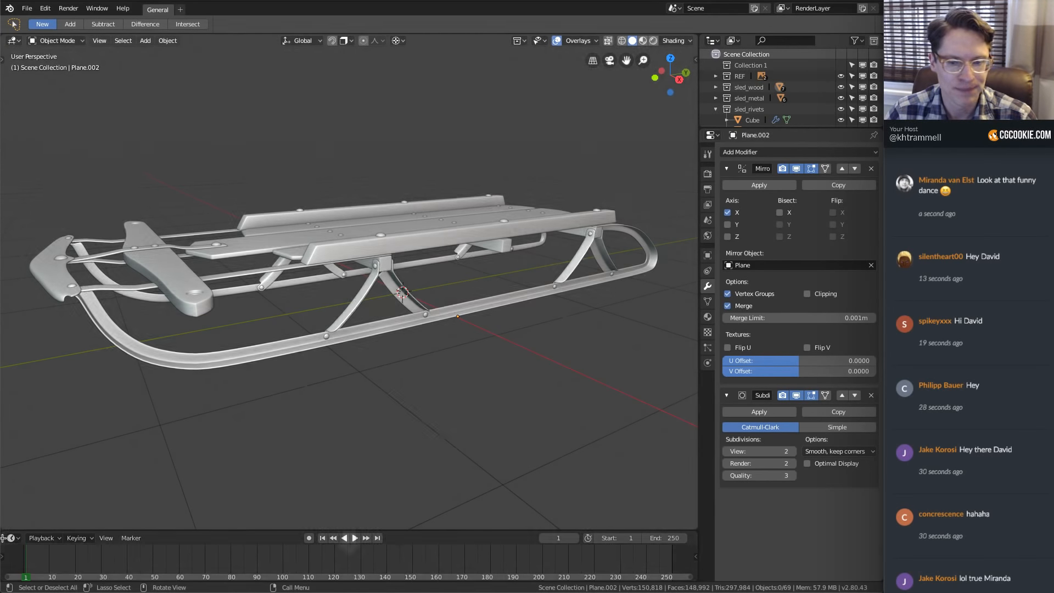
pyautogui.moveTo(2, 537); pyautogui.dragTo(3, 542)
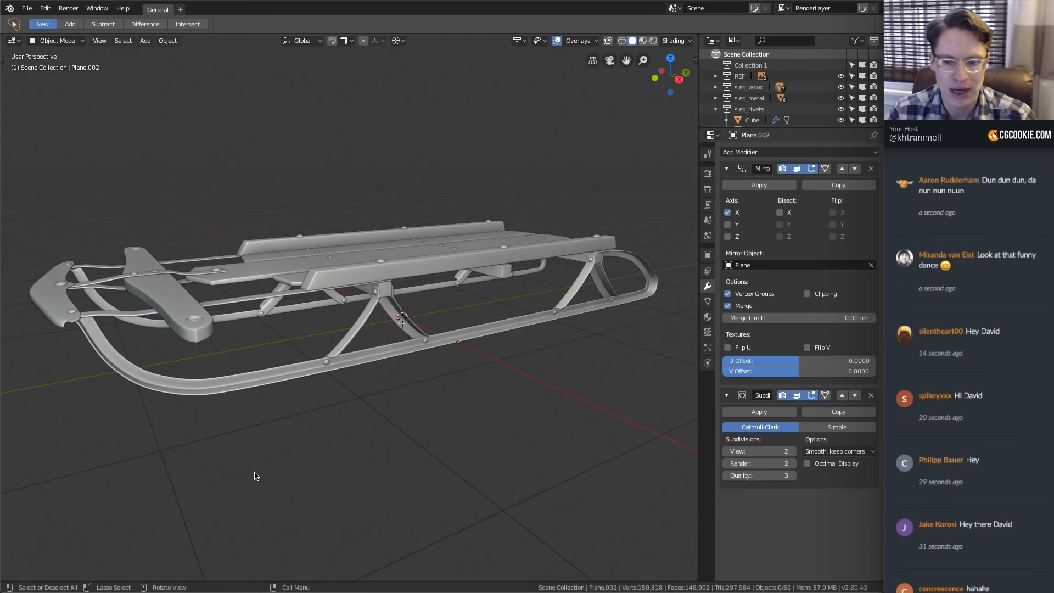
pyautogui.moveTo(420, 333); pyautogui.dragTo(405, 362, button='middle')
pyautogui.moveTo(454, 325)
pyautogui.keyDown('shift'); pyautogui.mouseDown(button='middle')
pyautogui.moveTo(405, 341)
pyautogui.moveTo(439, 334)
pyautogui.mouseUp(button='middle'); pyautogui.keyUp('shift')
pyautogui.scroll(-1, 439, 328)
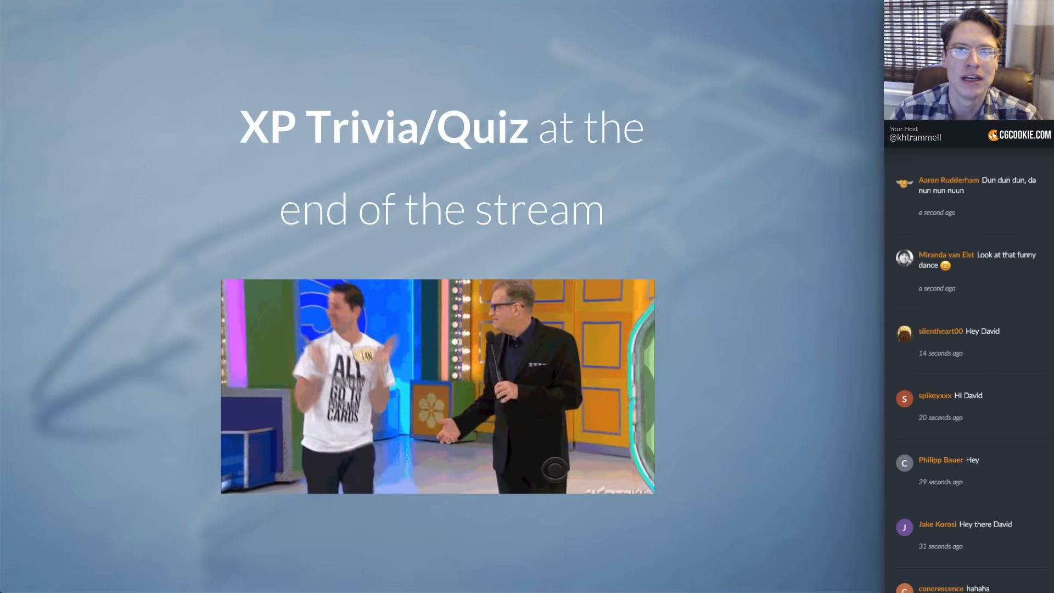
# Switch to the browser and open Twitter in a new tab
pyautogui.press('super+t')
pyautogui.write('twitt')
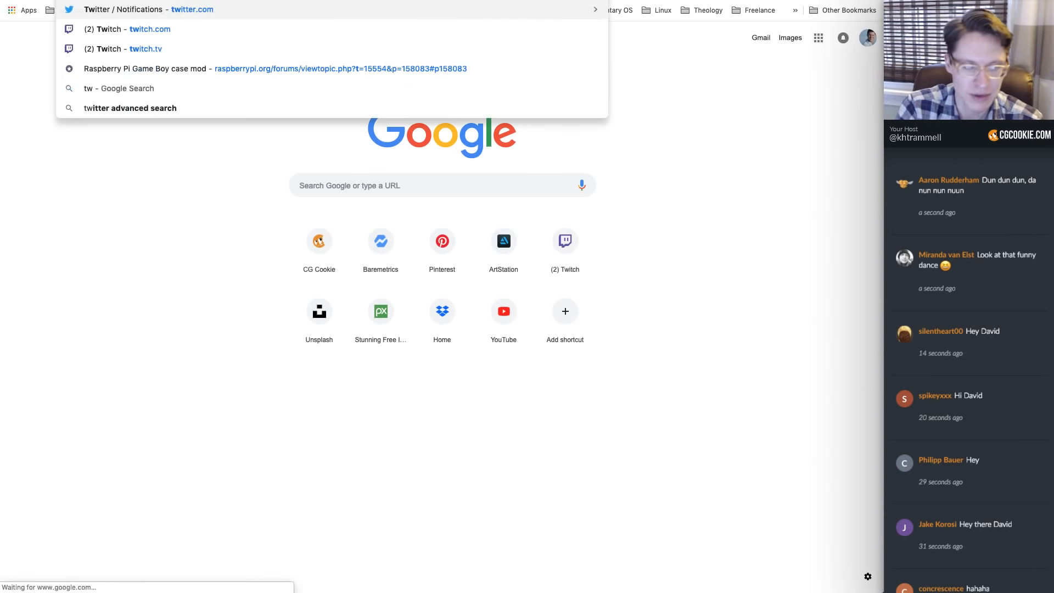
pyautogui.write('er')
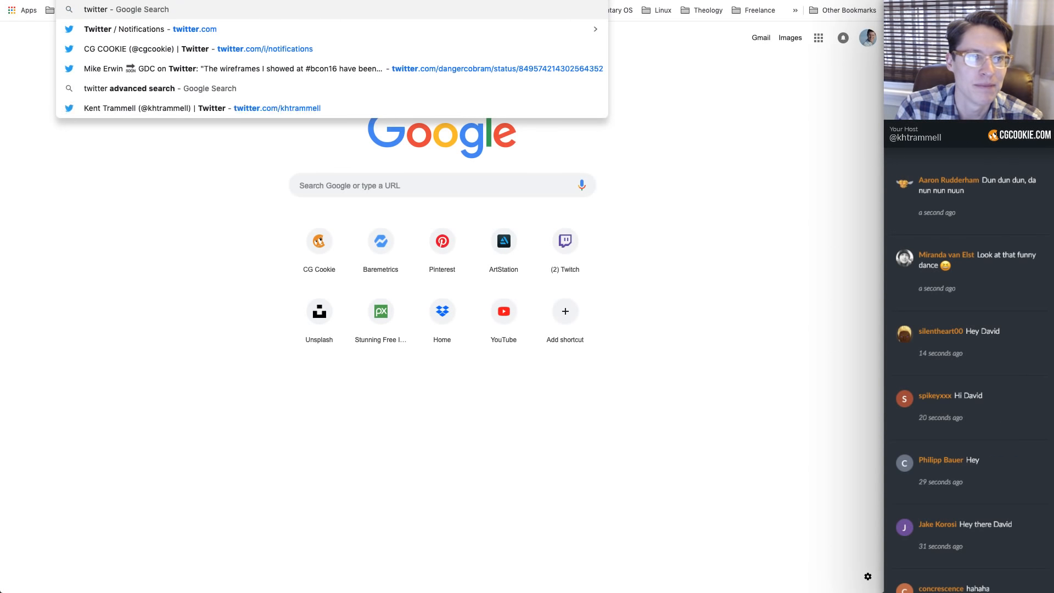
pyautogui.press('Return')
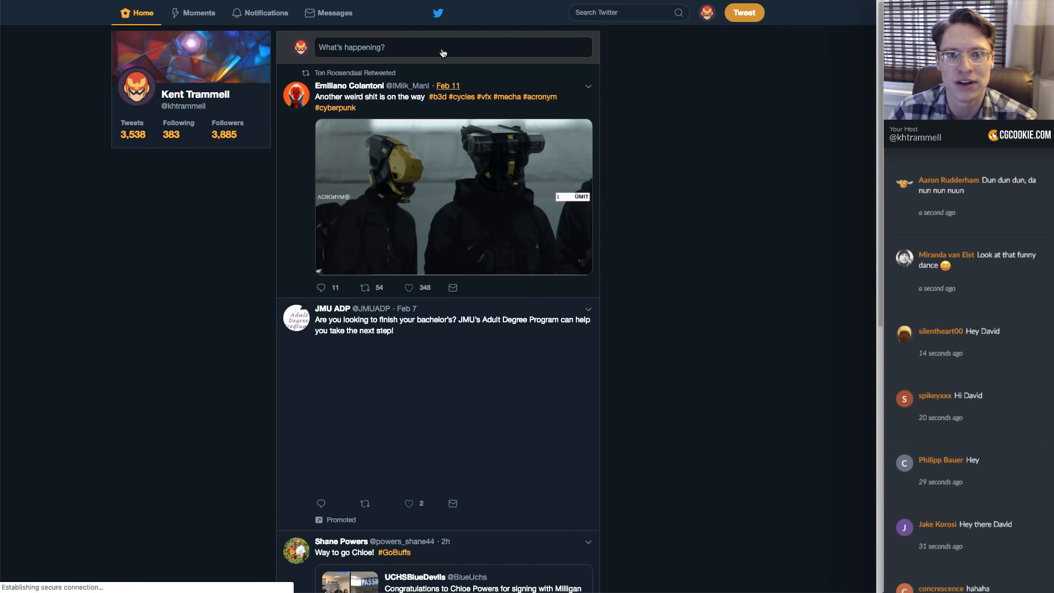
# Search Twitter for an artist by first name, open the second suggested account, and look through its tweets
pyautogui.click(441, 43)
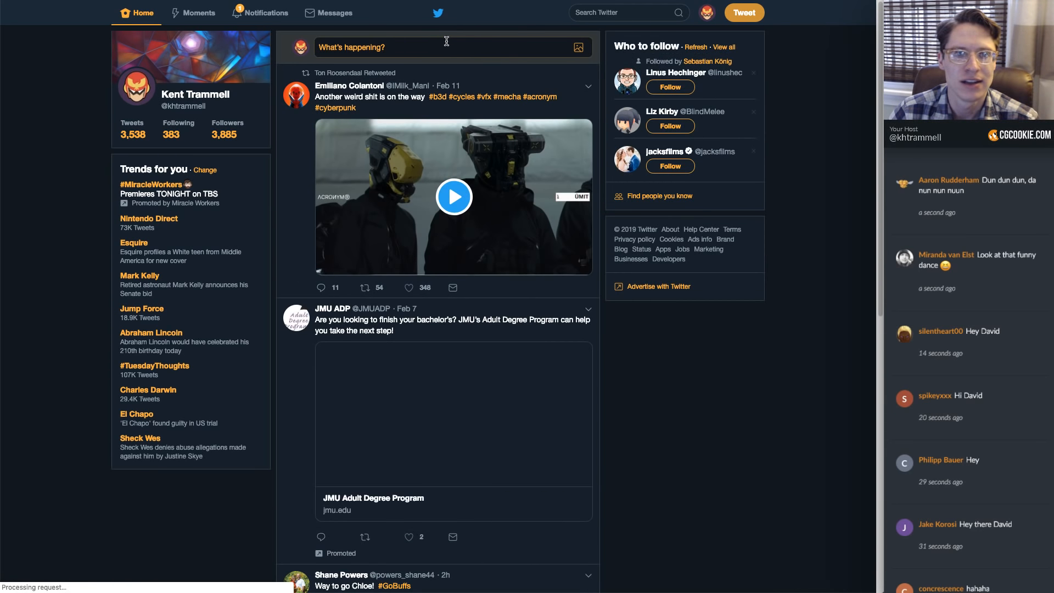
pyautogui.click(637, 11)
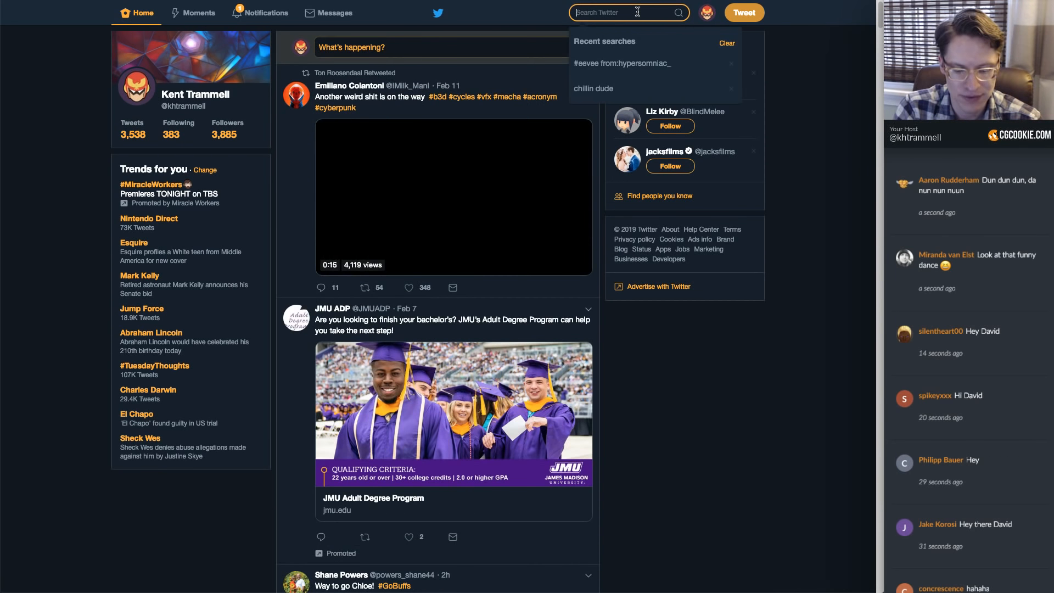
pyautogui.write('simon')
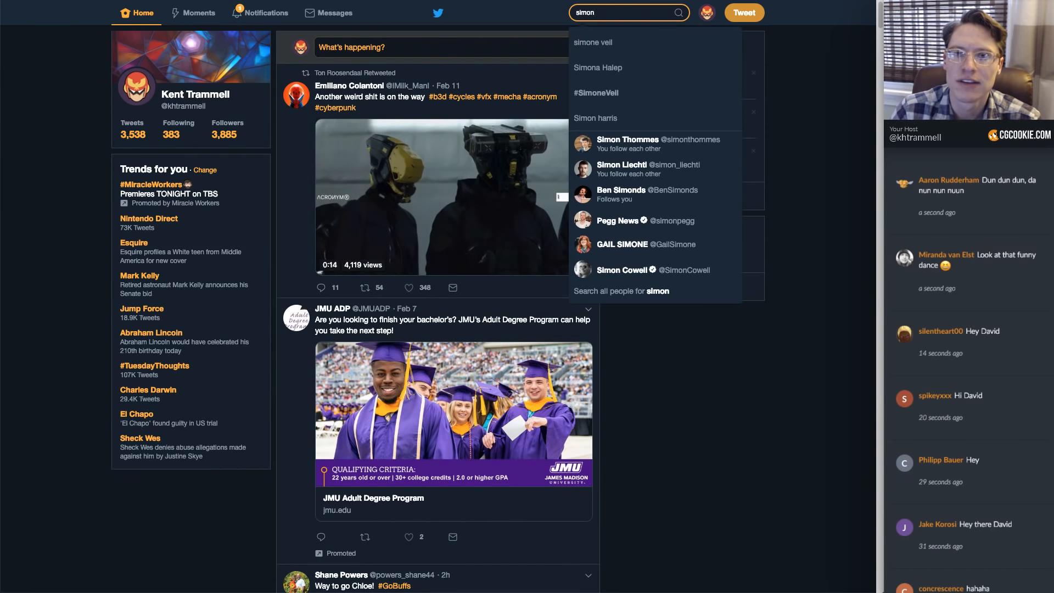
pyautogui.click(682, 167)
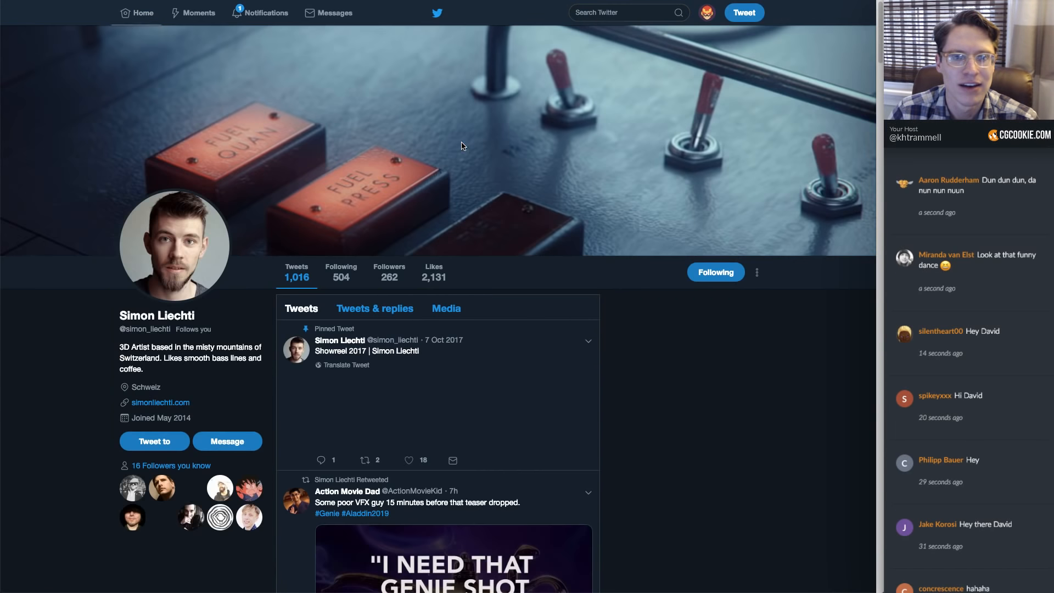
pyautogui.scroll(-15, 147, 396)
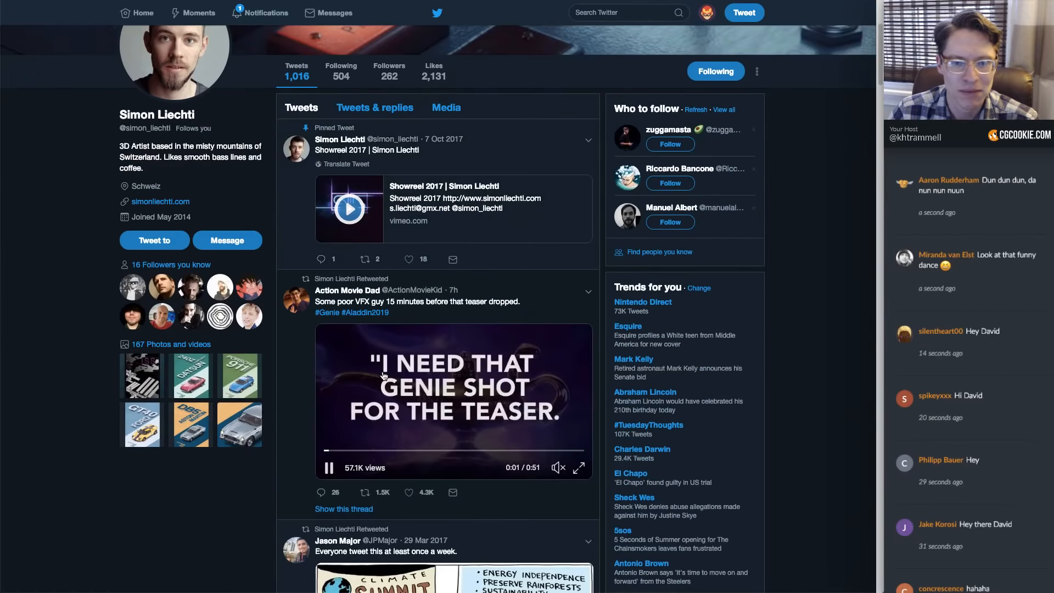
pyautogui.scroll(-8, 307, 350)
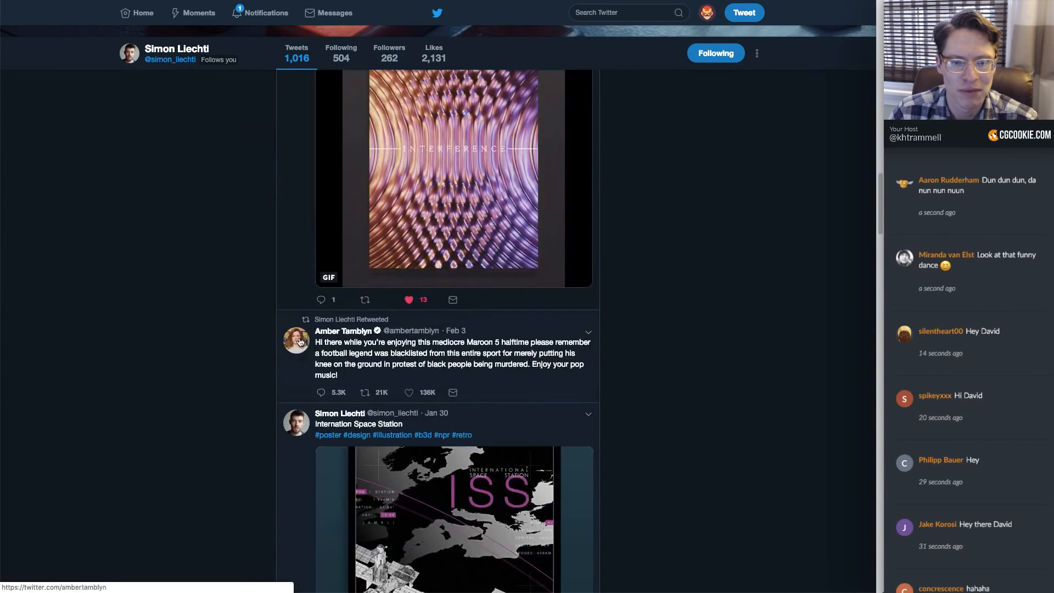
pyautogui.scroll(14, 302, 344)
pyautogui.scroll(15, 303, 344)
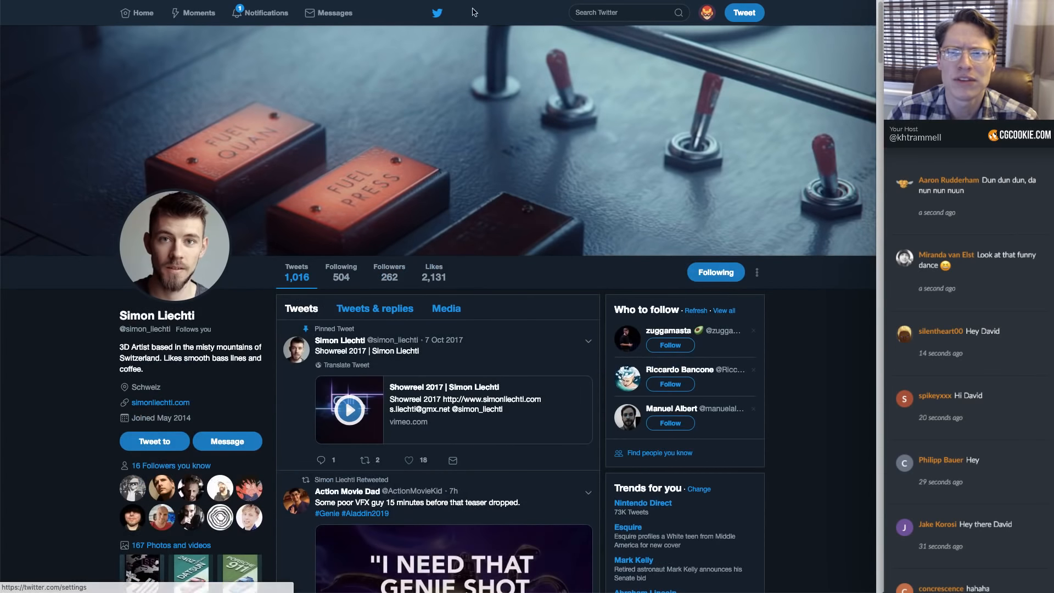
# Repeat the search for the artist's first name and open the first suggested account's profile
pyautogui.click(609, 11)
pyautogui.write('simon')
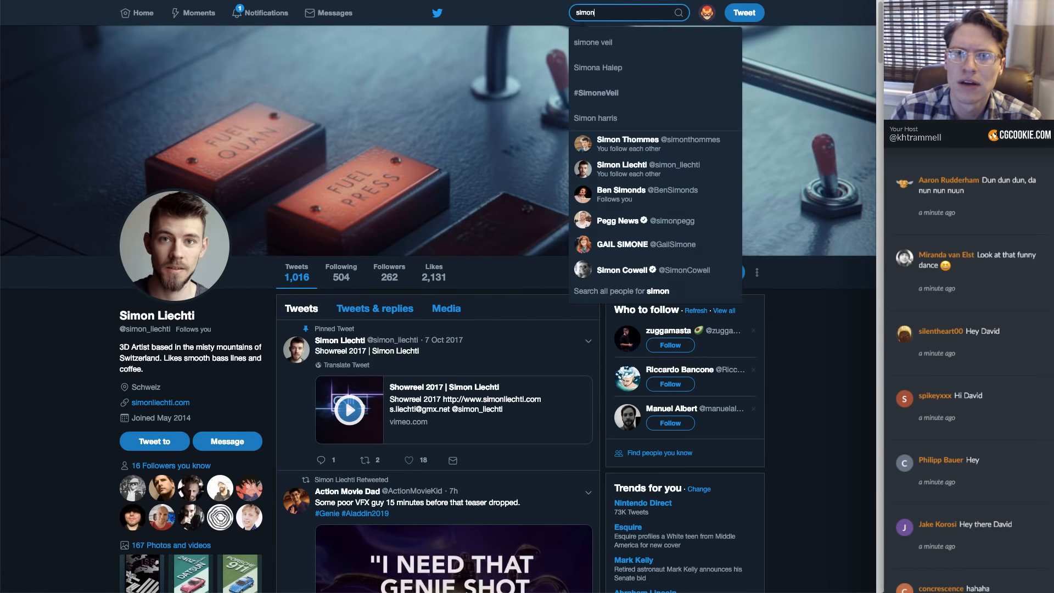
pyautogui.click(689, 143)
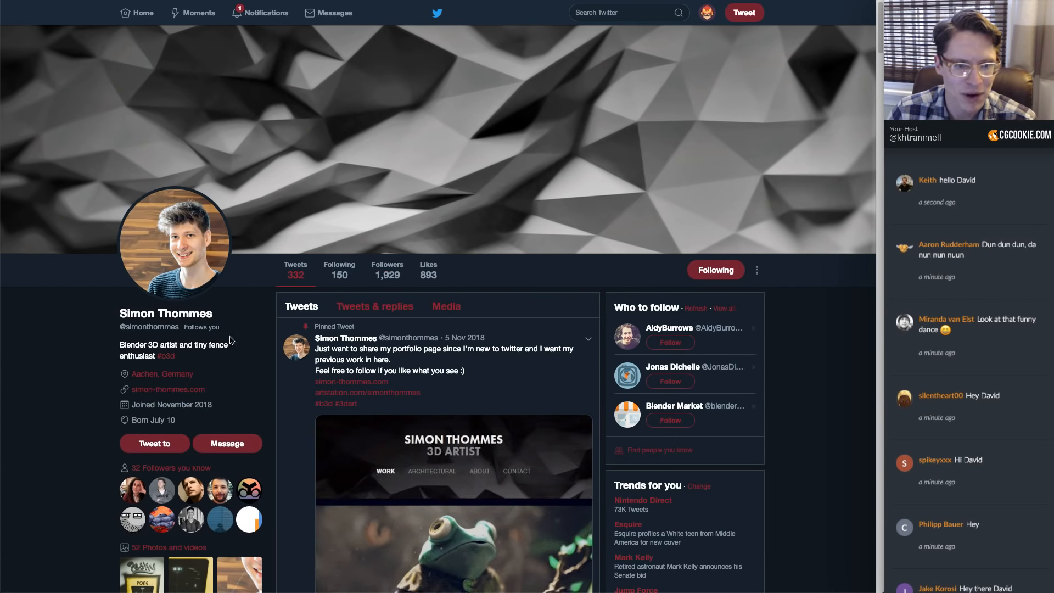
# Browse the artist's media tweets down to the Feb 5 post about the 100% procedural leaf shader
pyautogui.click(446, 306)
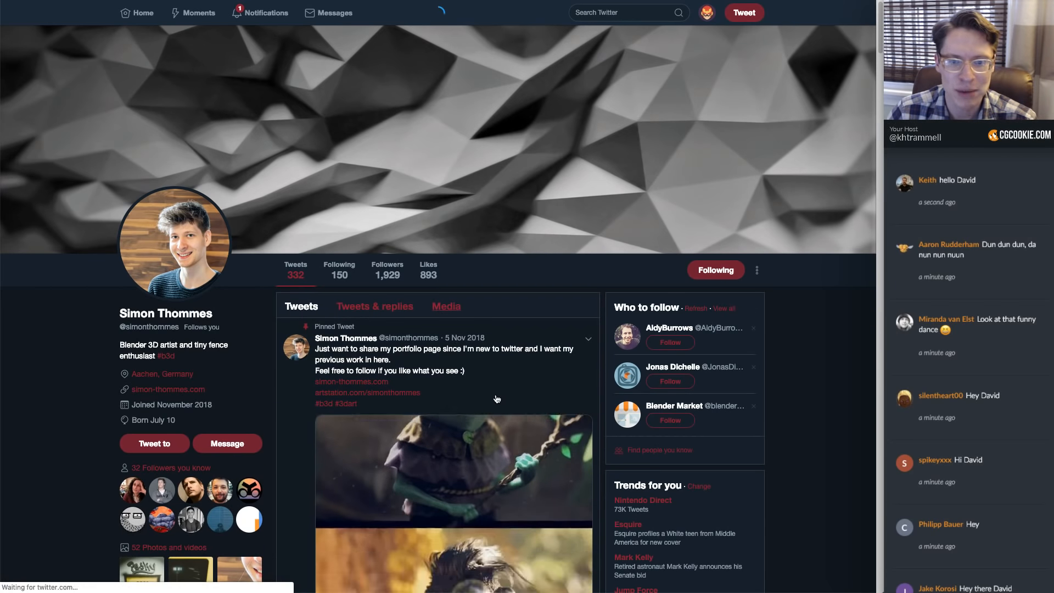
pyautogui.scroll(-20, 740, 412)
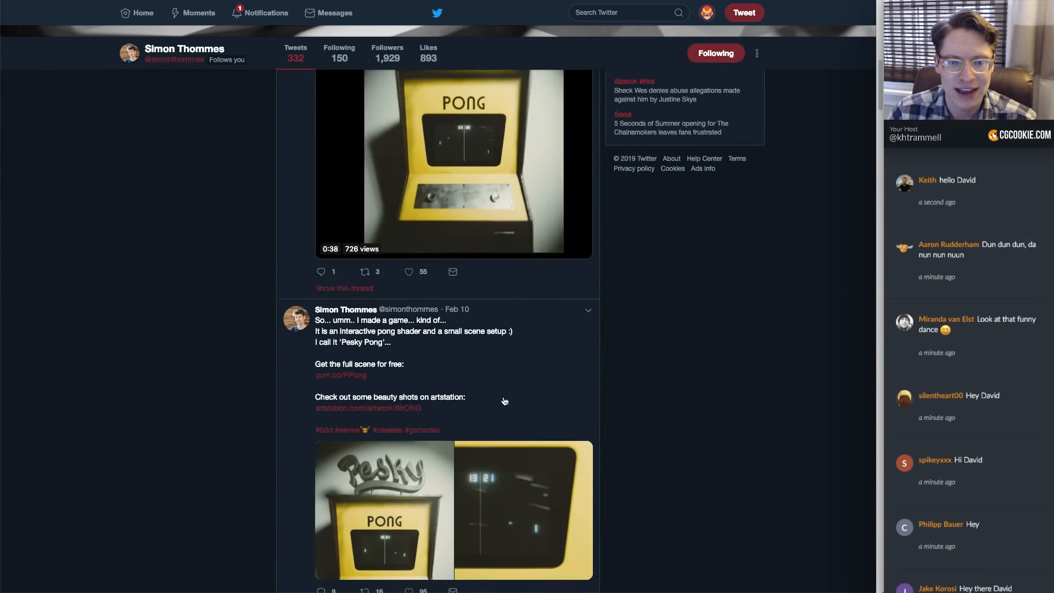
pyautogui.scroll(-10, 502, 401)
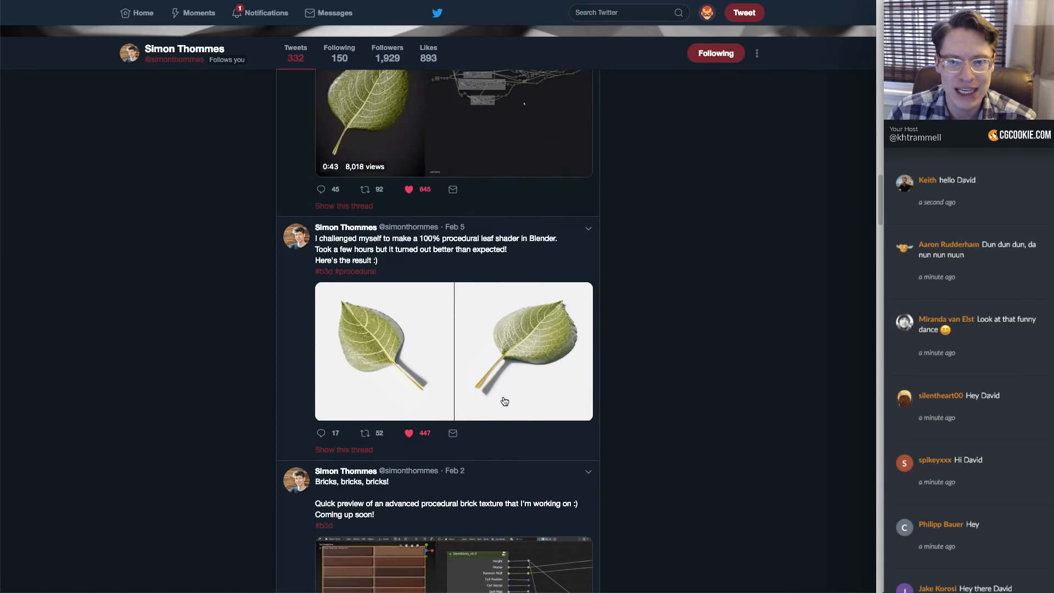
pyautogui.scroll(1, 463, 350)
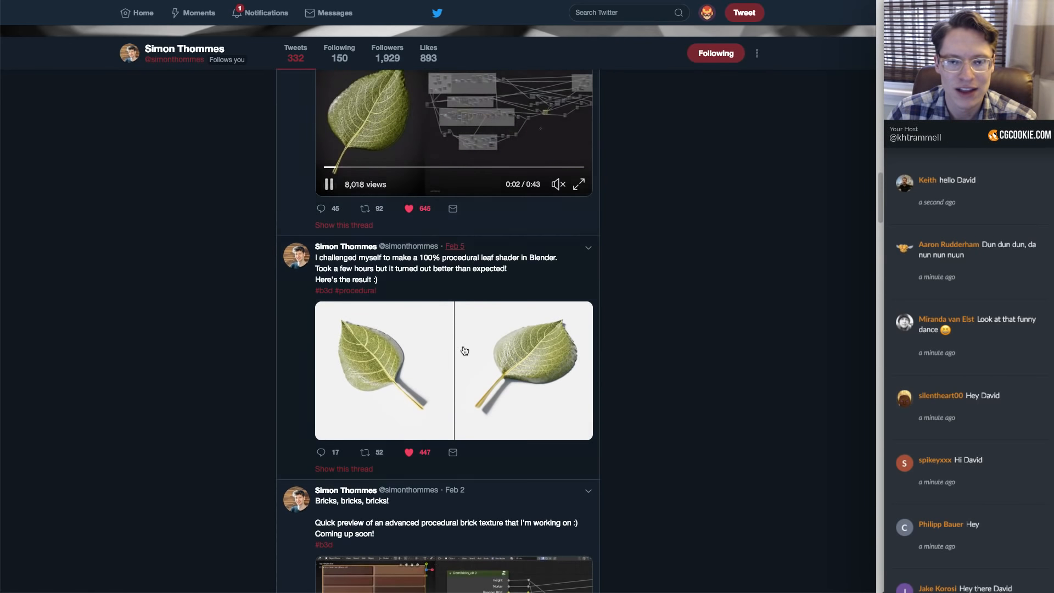
# Enlarge the second leaf render in the Feb 5 post for a closer look, and switch back to Blender
pyautogui.click(483, 370)
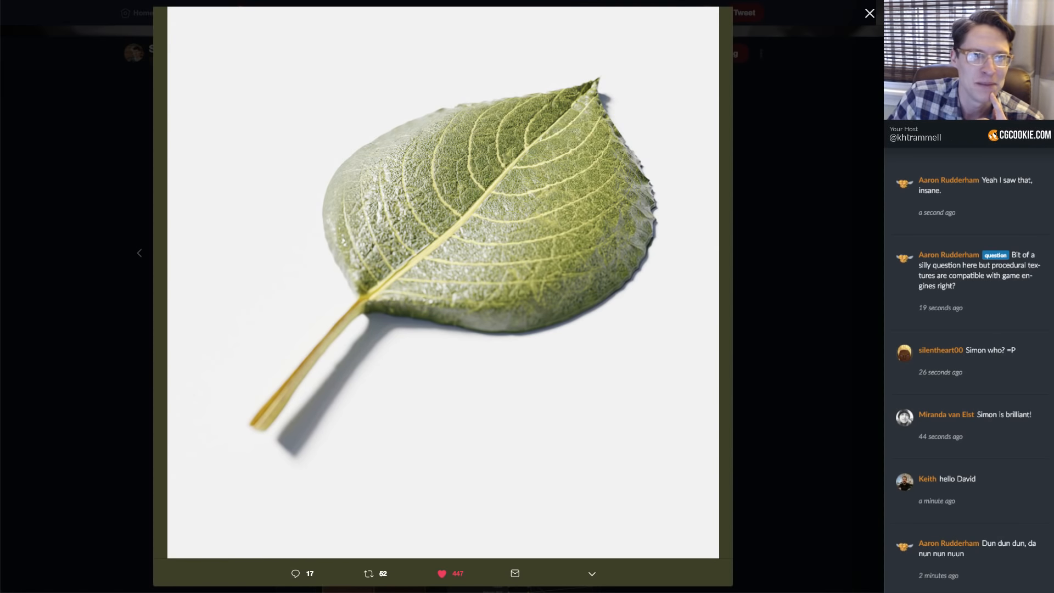
pyautogui.hotkey('ctrl', 'Tab')
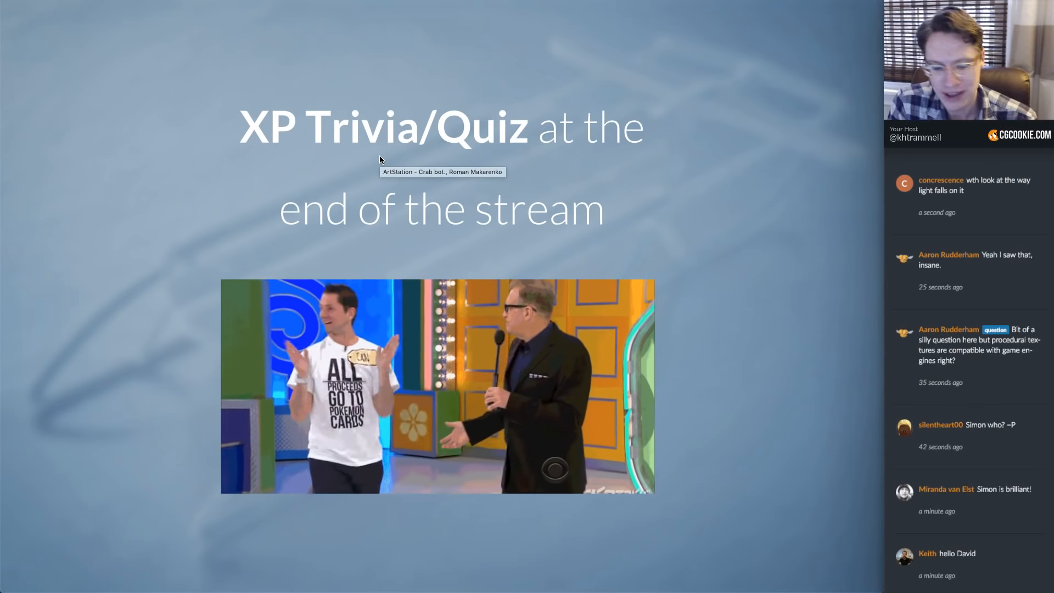
pyautogui.press('super+Tab')
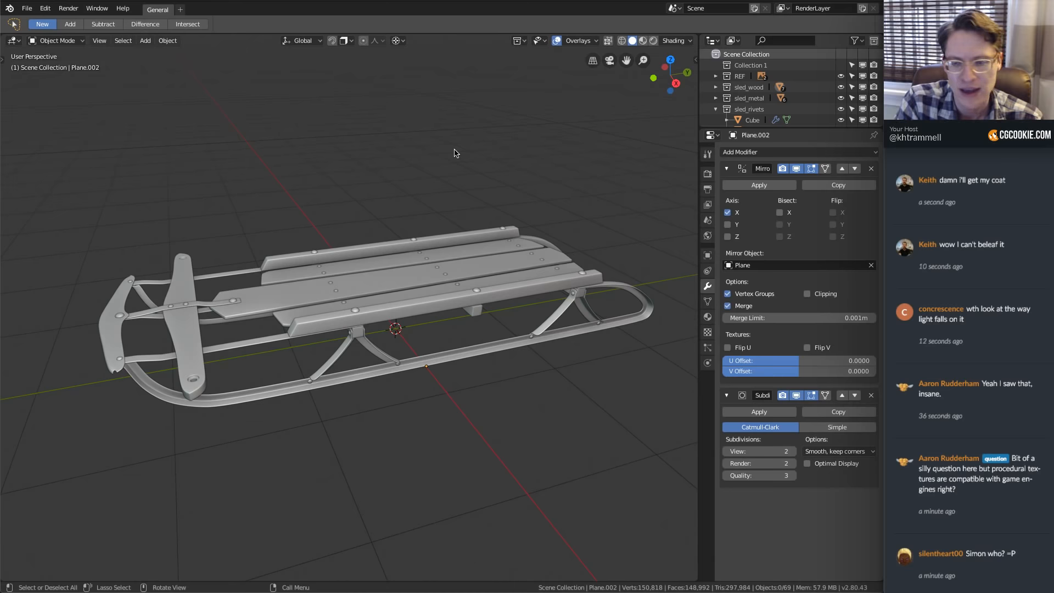
# Split the sled file's properties editor into two stacked areas
pyautogui.keyDown('ctrl'); pyautogui.moveTo(516, 248); pyautogui.dragTo(554, 230, button='middle'); pyautogui.keyUp('ctrl')
pyautogui.moveTo(592, 234); pyautogui.dragTo(517, 248, button='middle')
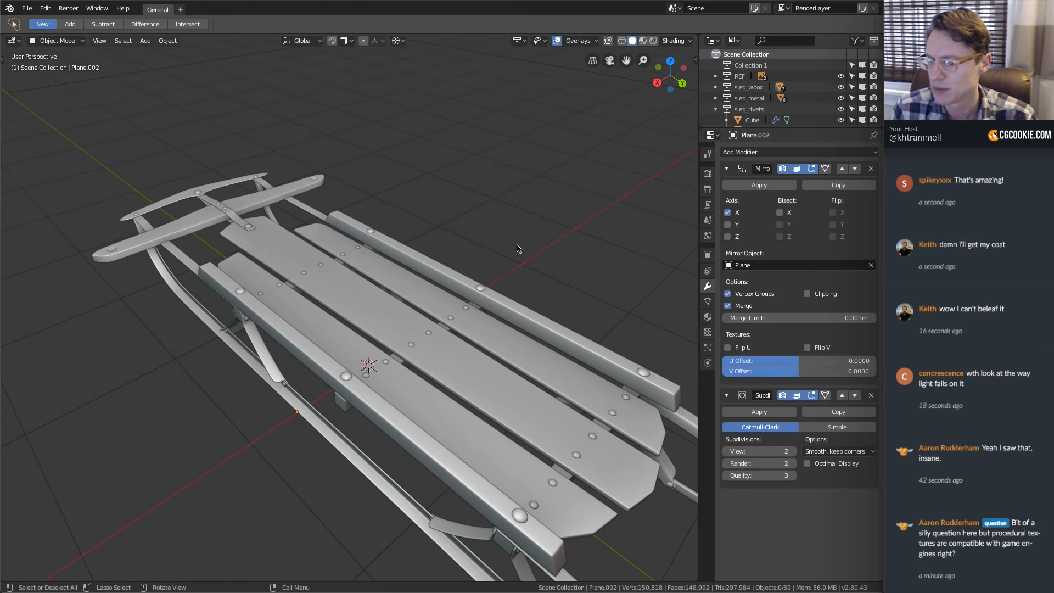
pyautogui.keyDown('shift'); pyautogui.moveTo(517, 248); pyautogui.dragTo(494, 235, button='middle'); pyautogui.keyUp('shift')
pyautogui.moveTo(700, 579); pyautogui.dragTo(694, 384)
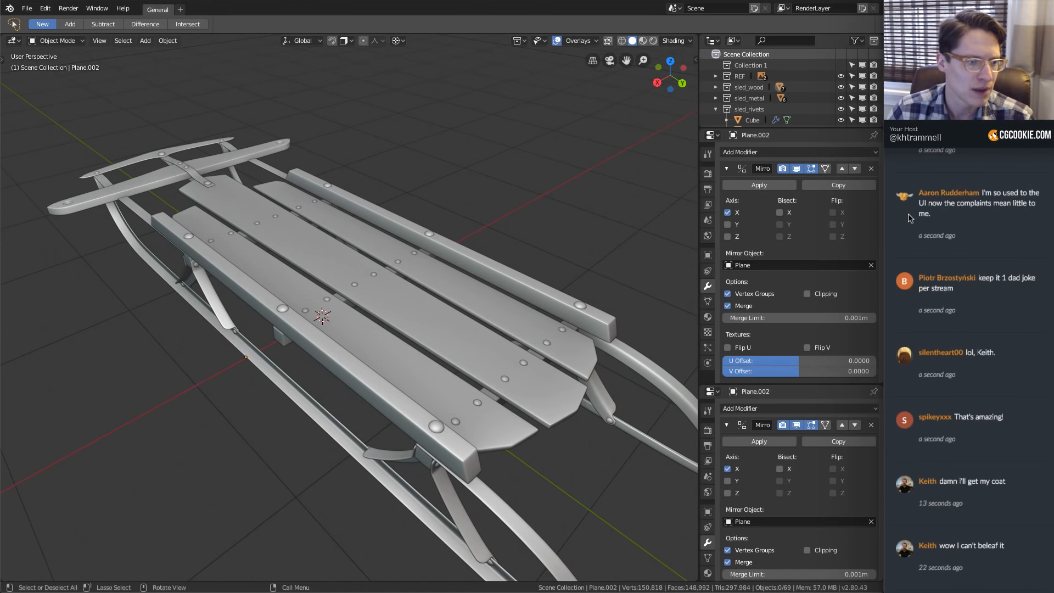
# Read the viewer's chat question about whether procedural textures are compatible with game engines
pyautogui.scroll(-1, 998, 563)
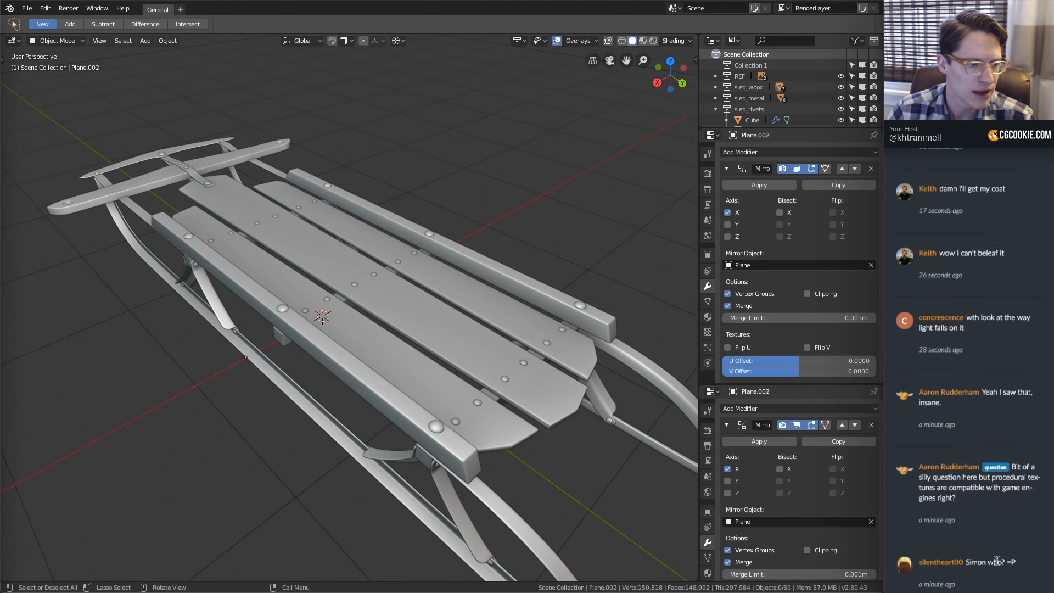
pyautogui.moveTo(984, 500); pyautogui.dragTo(1020, 465)
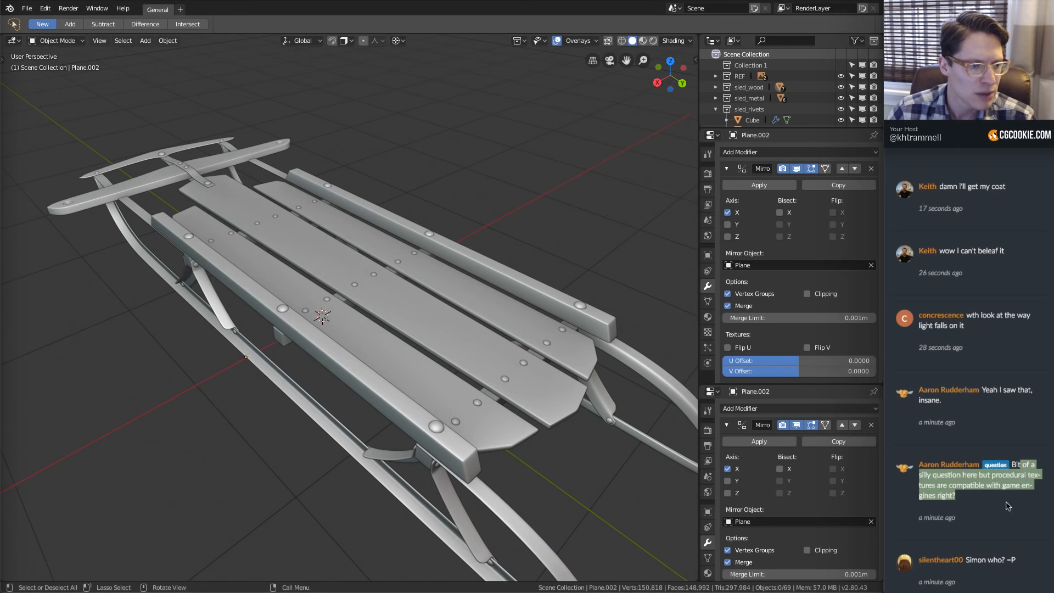
pyautogui.click(974, 499)
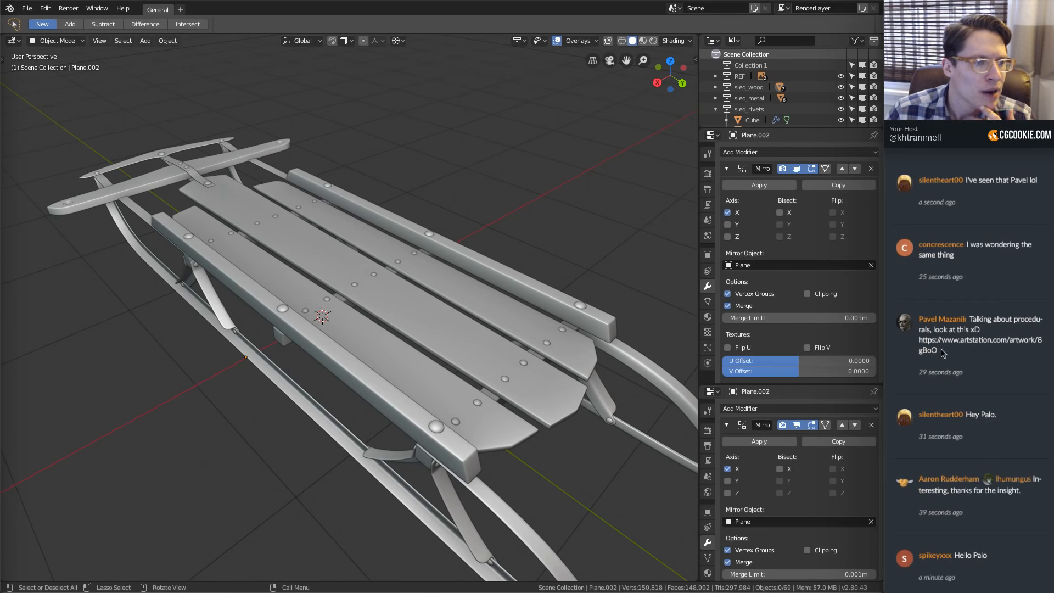
# Copy the ArtStation artwork link from the chat, open it in the browser and skim the page's comments
pyautogui.moveTo(938, 351); pyautogui.dragTo(920, 340)
pyautogui.press('super+c')
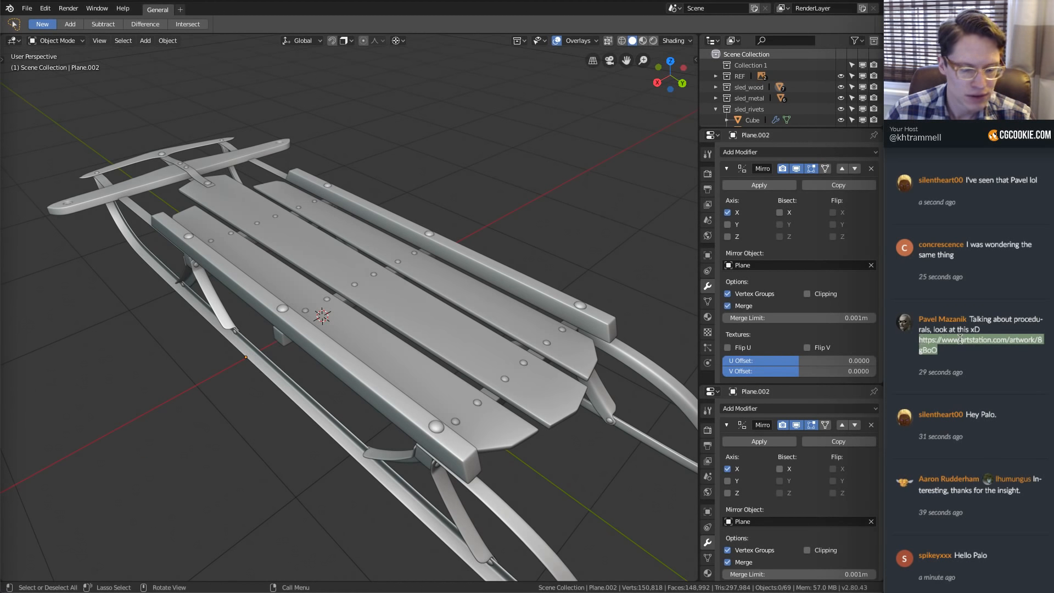
pyautogui.press('super+Tab')
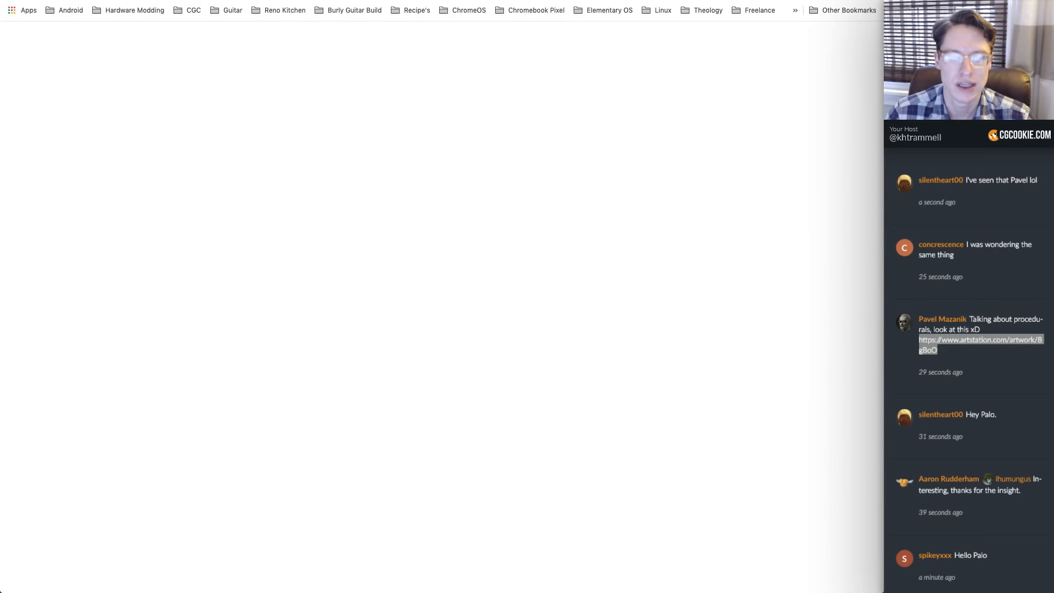
pyautogui.press('super+v')
pyautogui.press('Return')
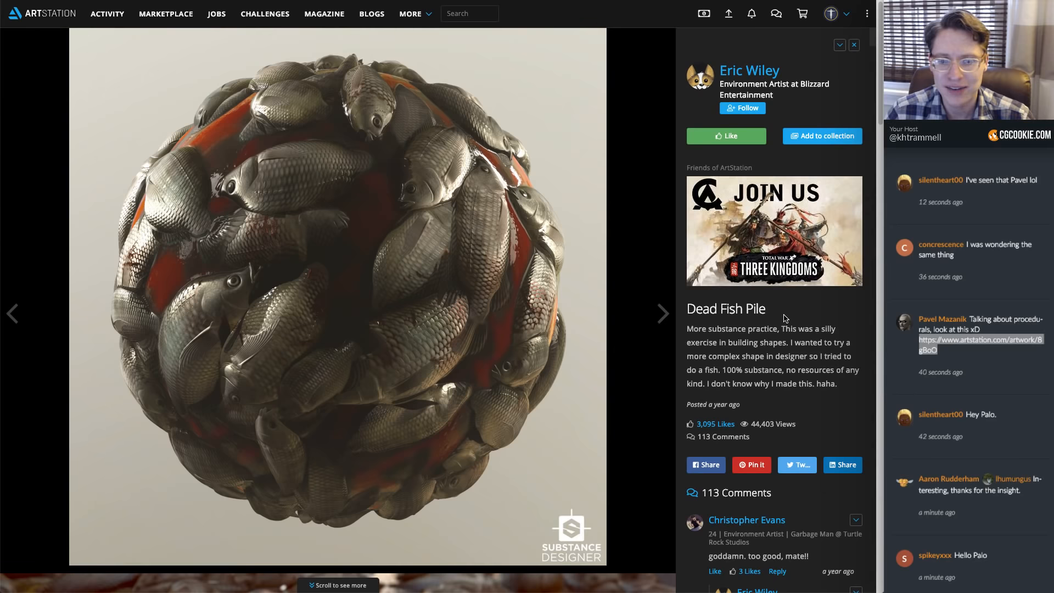
pyautogui.scroll(-5, 784, 319)
pyautogui.scroll(-20, 782, 318)
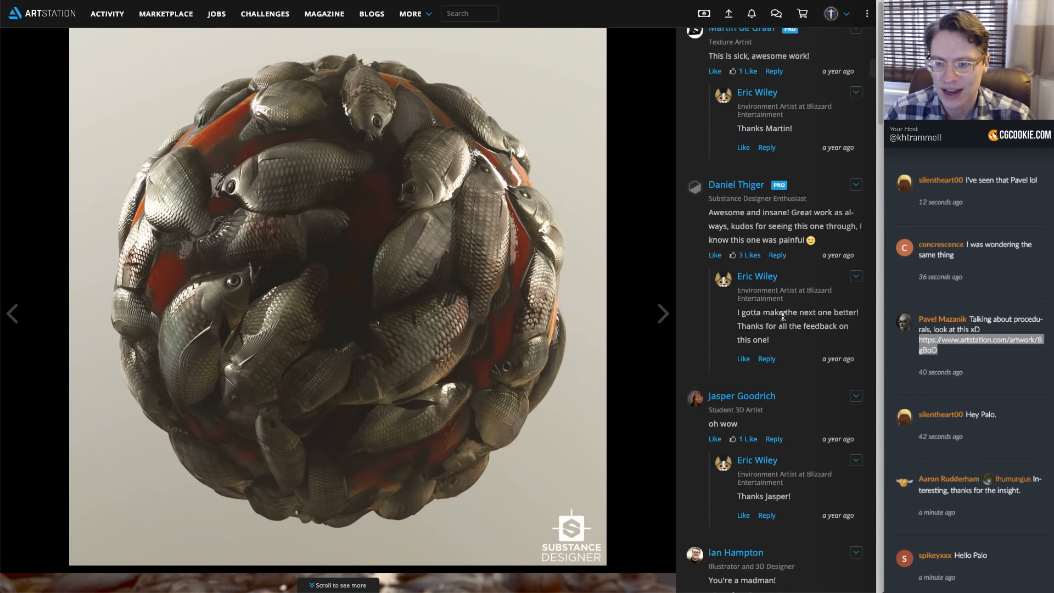
pyautogui.scroll(20, 780, 317)
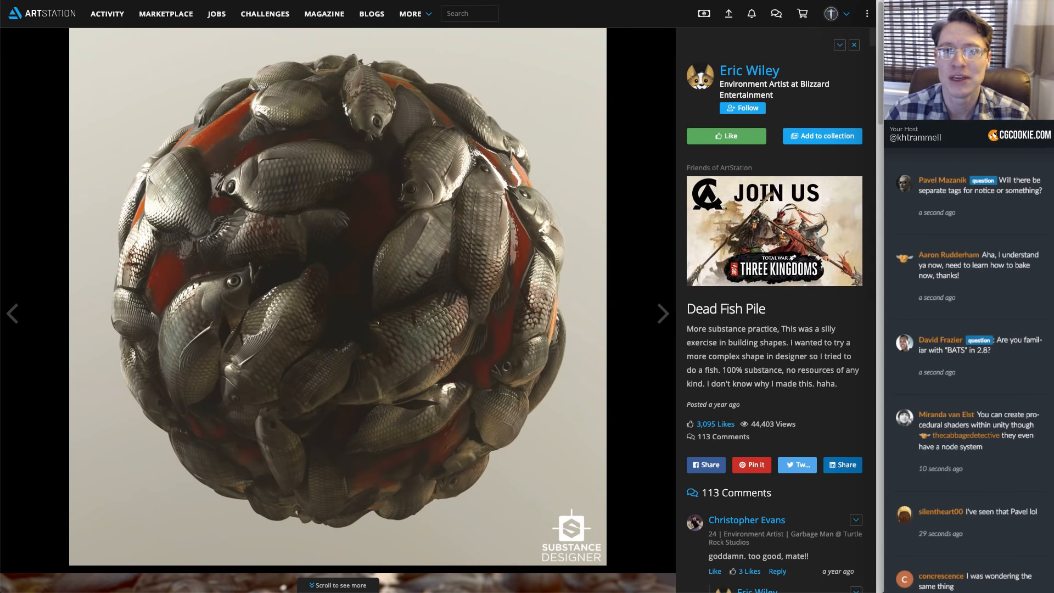
# Switch back to Blender and start a new file from the General template
pyautogui.press('super+Tab')
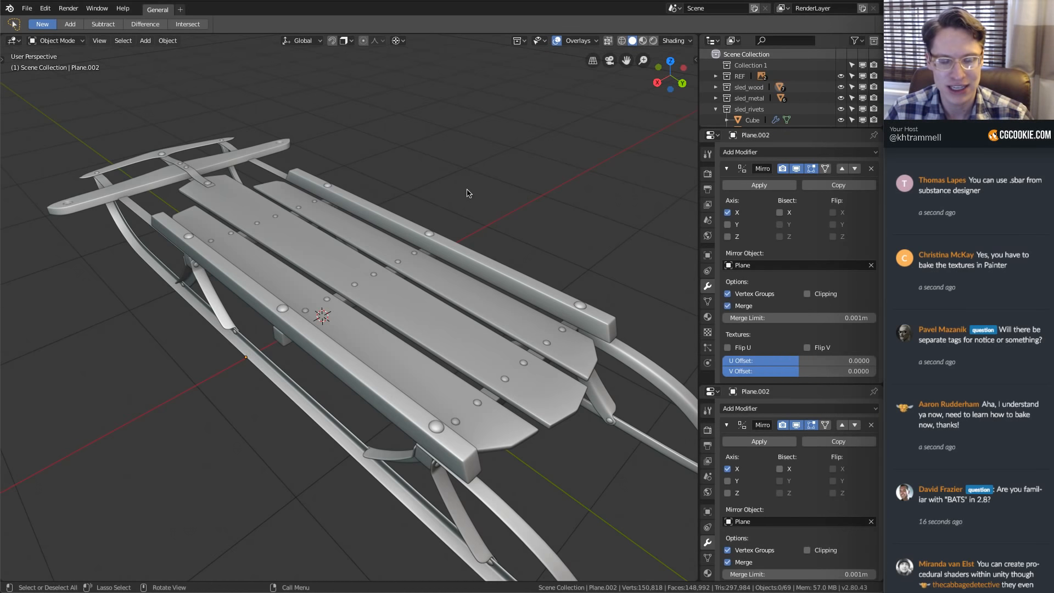
pyautogui.moveTo(473, 242); pyautogui.dragTo(389, 234, button='middle')
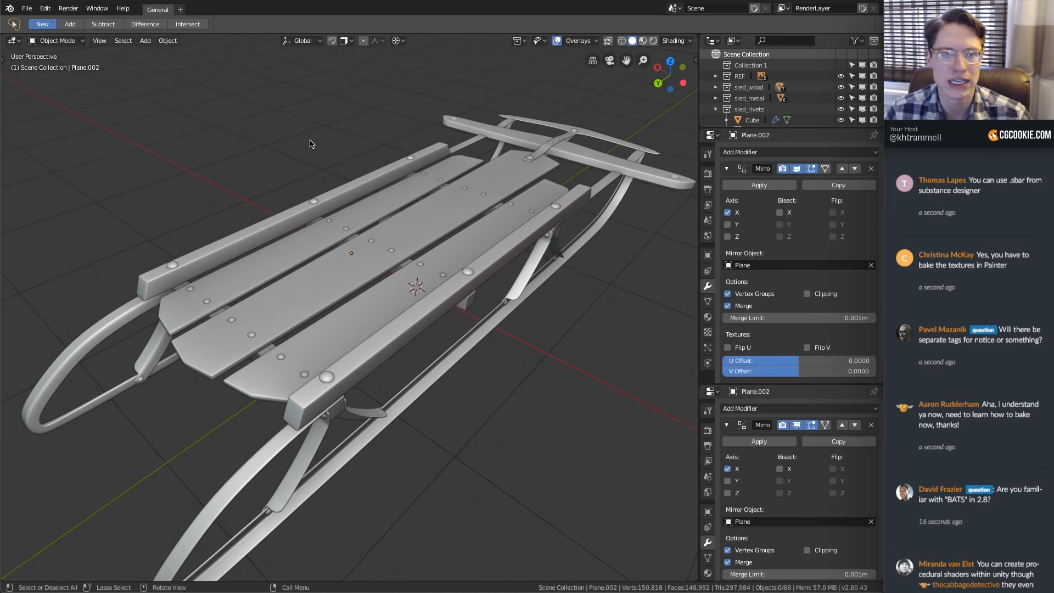
pyautogui.click(25, 10)
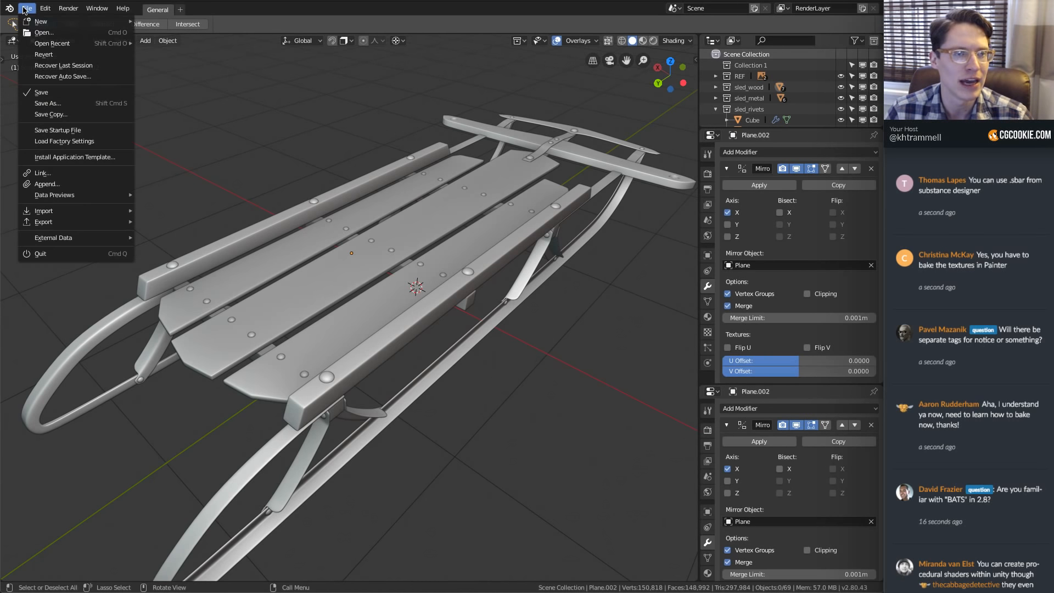
pyautogui.moveTo(42, 20)
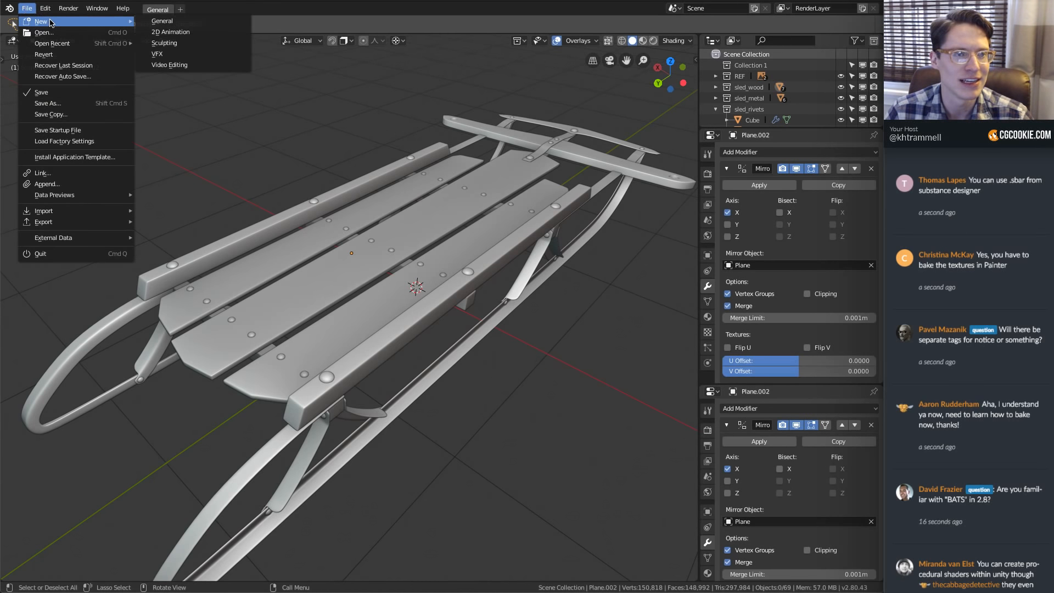
pyautogui.click(157, 22)
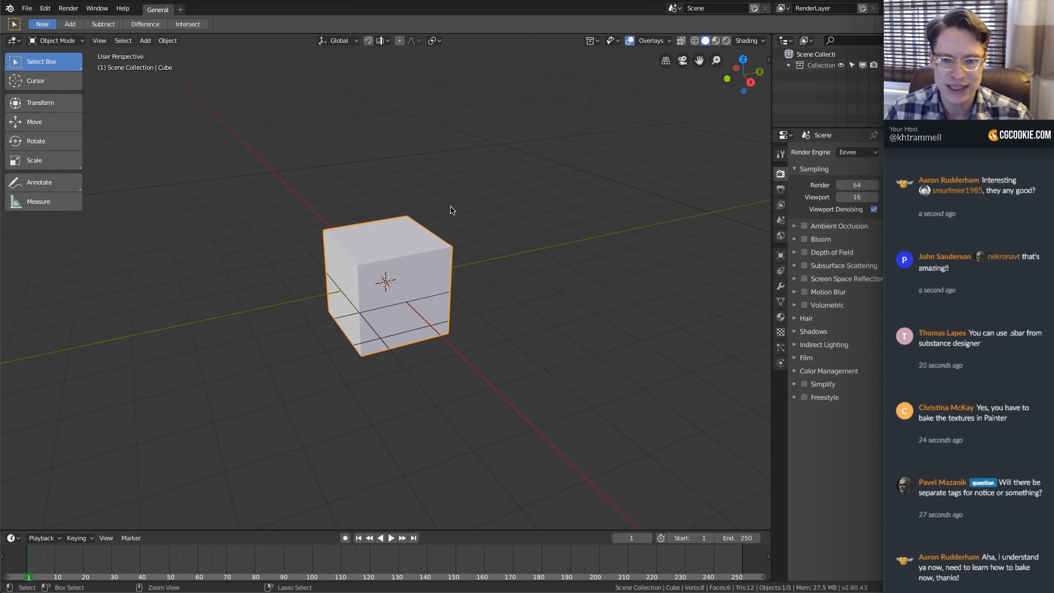
# Hide the viewport's tool list and flatten the default cube along Y into a thin slab in Edit Mode
pyautogui.moveTo(420, 223)
pyautogui.mouseDown(button='middle')
pyautogui.moveTo(410, 246)
pyautogui.moveTo(418, 221)
pyautogui.mouseUp(button='middle')
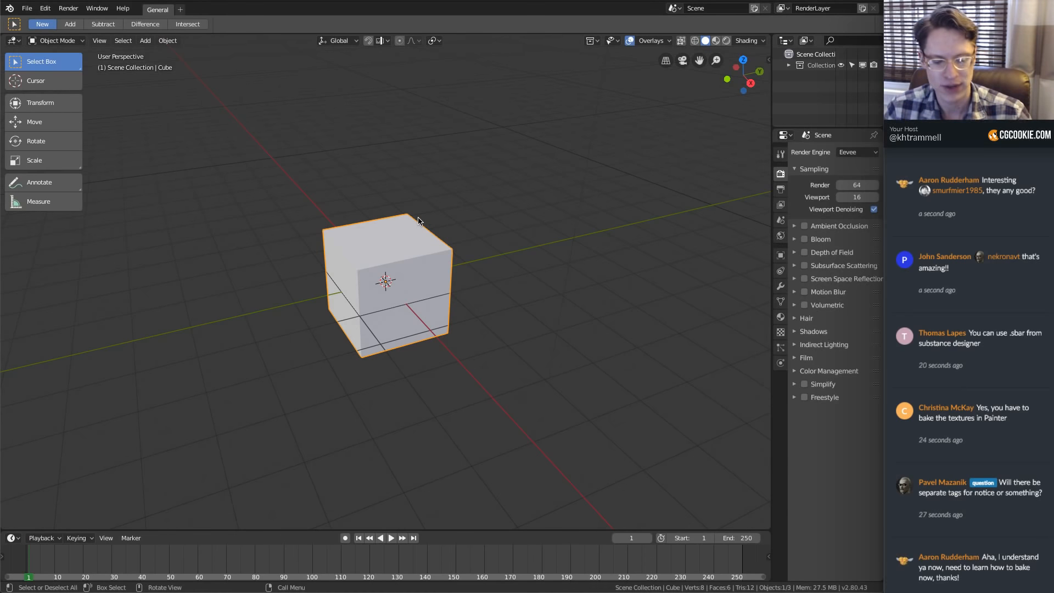
pyautogui.press('Tab')
pyautogui.keyDown('ctrl'); pyautogui.moveTo(454, 235); pyautogui.dragTo(437, 223, button='middle'); pyautogui.keyUp('ctrl')
pyautogui.press('t')
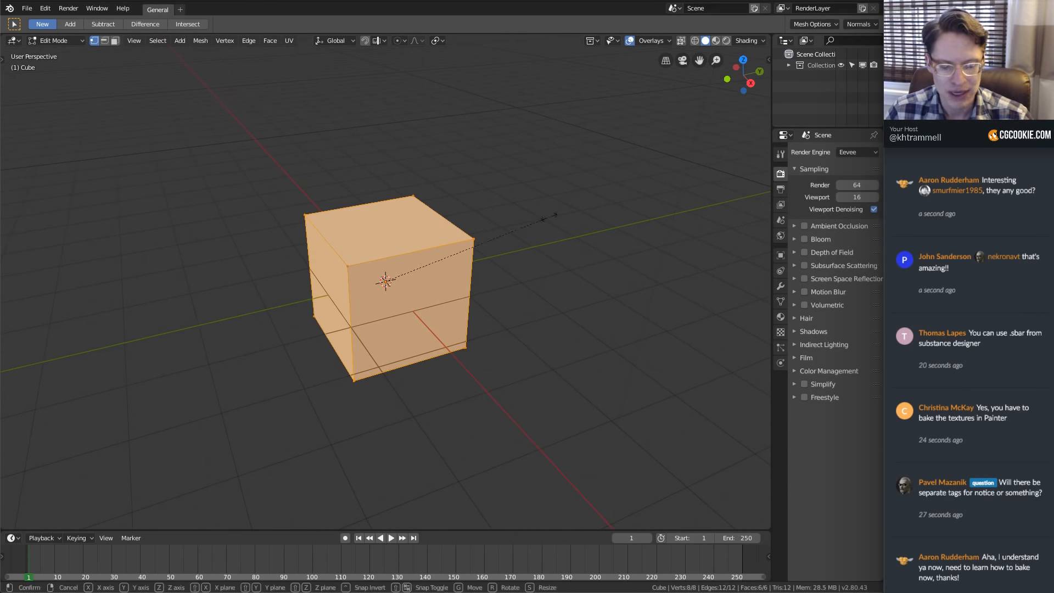
pyautogui.press('s')
pyautogui.press('y')
pyautogui.click(405, 263)
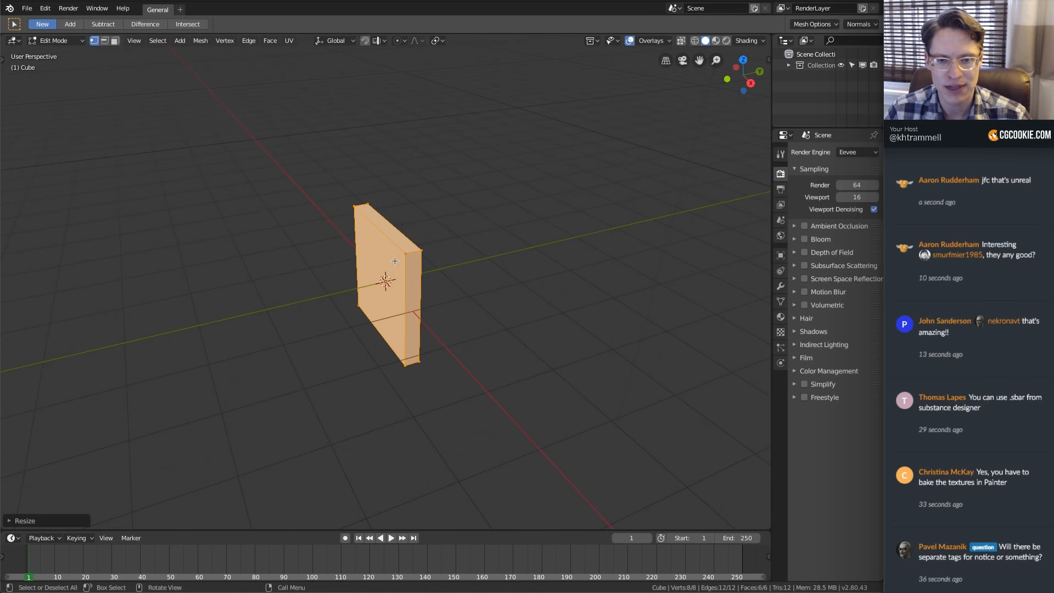
# Stretch the slab along Z into a tall, narrow plank and return to Object Mode
pyautogui.moveTo(405, 263); pyautogui.dragTo(455, 258, button='middle')
pyautogui.scroll(-2, 437, 263)
pyautogui.press('s')
pyautogui.press('z')
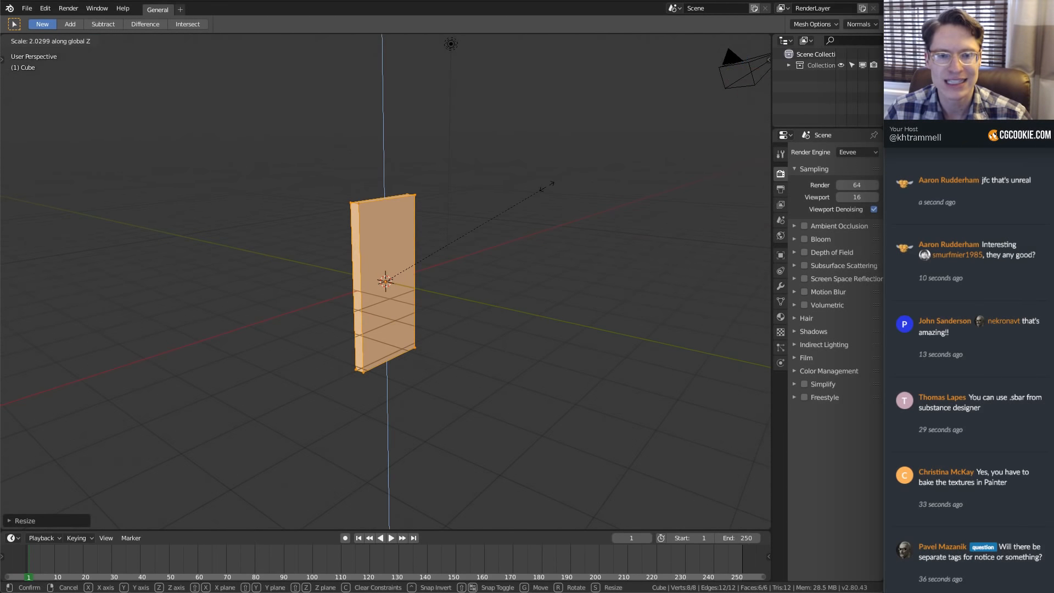
pyautogui.click(24, 89)
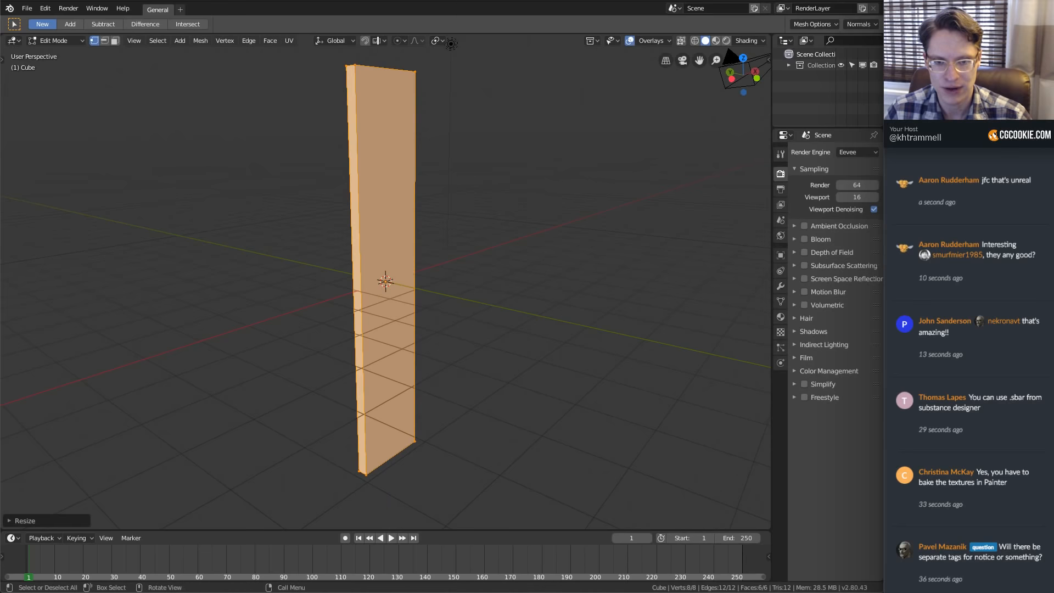
pyautogui.moveTo(297, 223); pyautogui.dragTo(268, 209, button='middle')
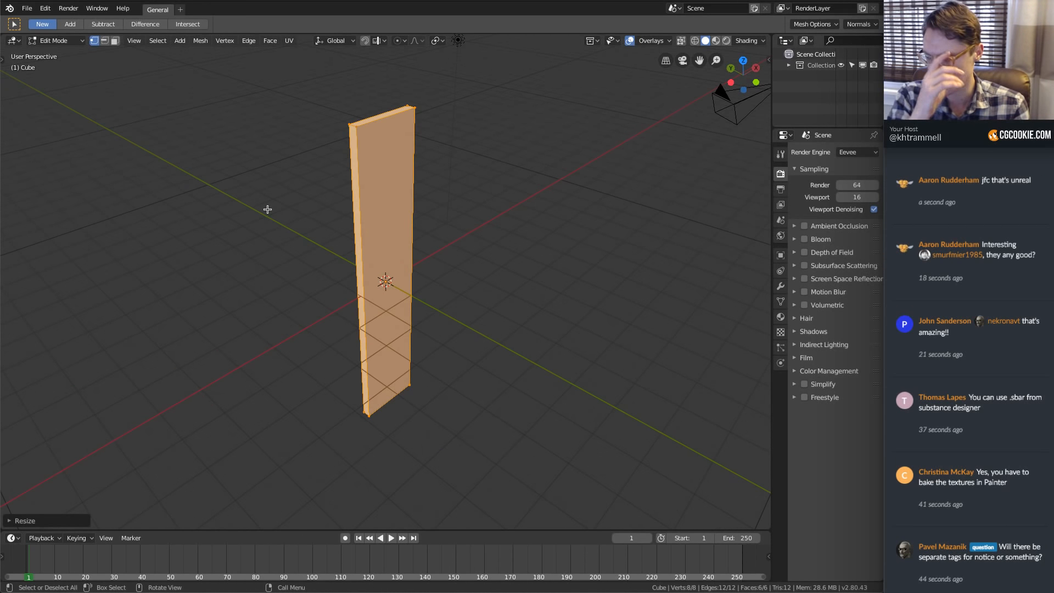
pyautogui.press('Tab')
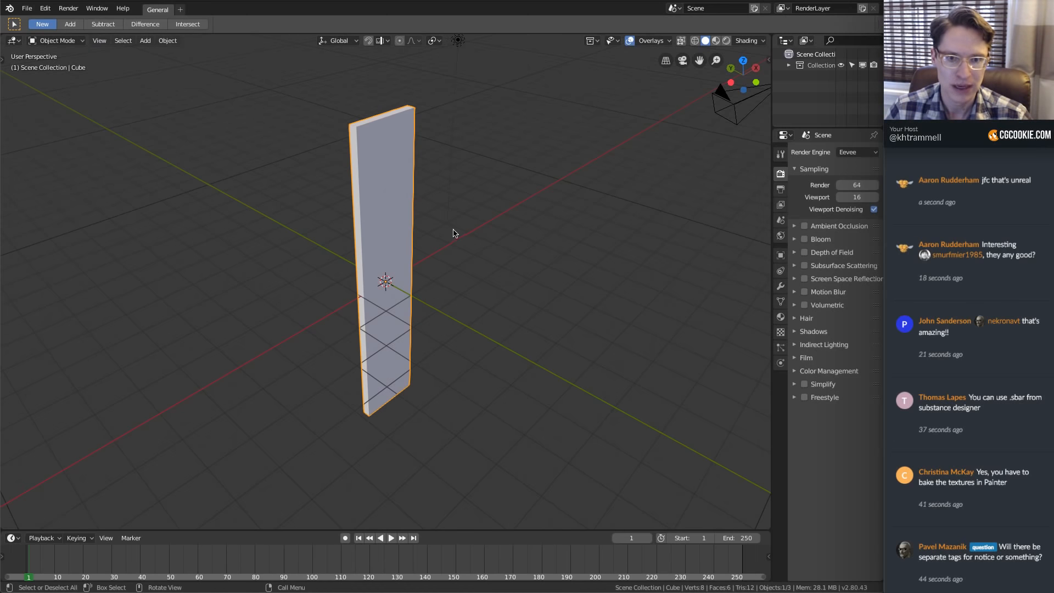
# Move the plank up along Z until its lower end sits just above the world origin
pyautogui.moveTo(454, 231); pyautogui.dragTo(447, 331, button='middle')
pyautogui.press('g')
pyautogui.press('z')
pyautogui.click(457, 209)
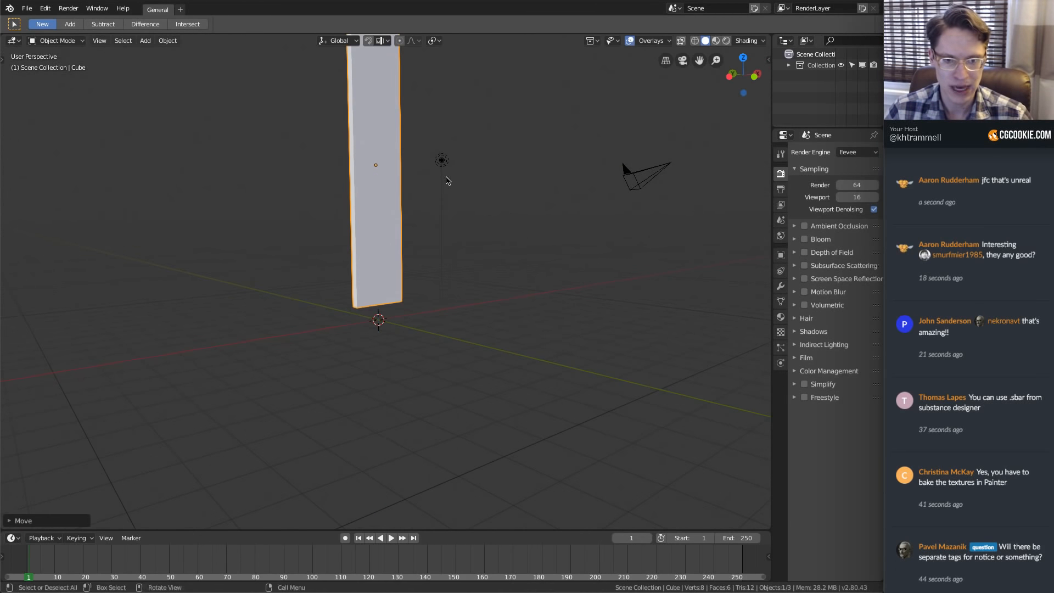
pyautogui.moveTo(457, 209); pyautogui.dragTo(421, 290, button='middle')
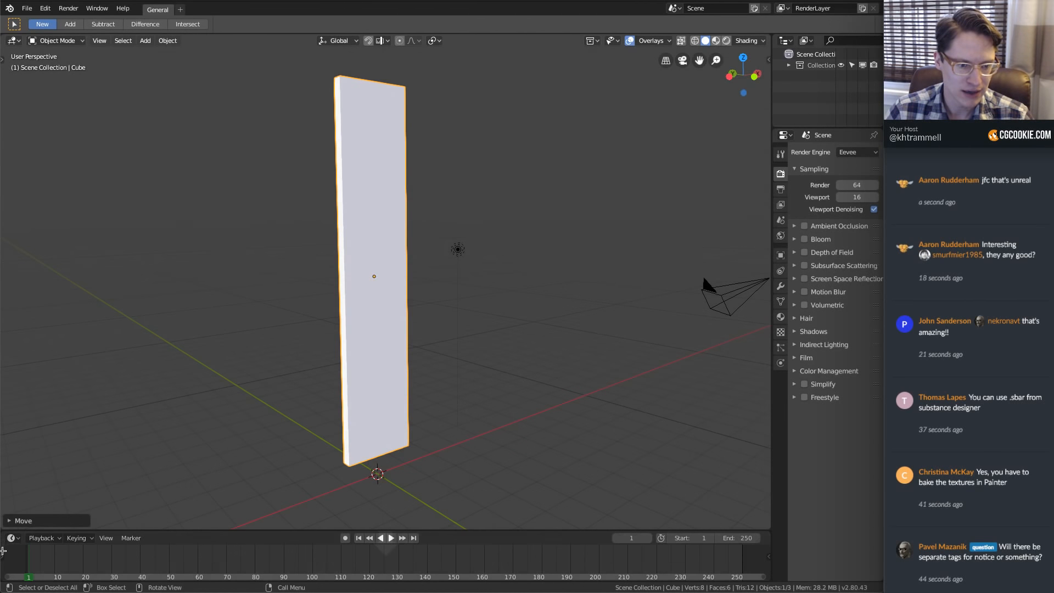
# Remove the timeline and divide the 3D viewport side by side into a wide area and a narrow plank view
pyautogui.moveTo(2, 550); pyautogui.dragTo(595, 580)
pyautogui.scroll(2, 708, 389)
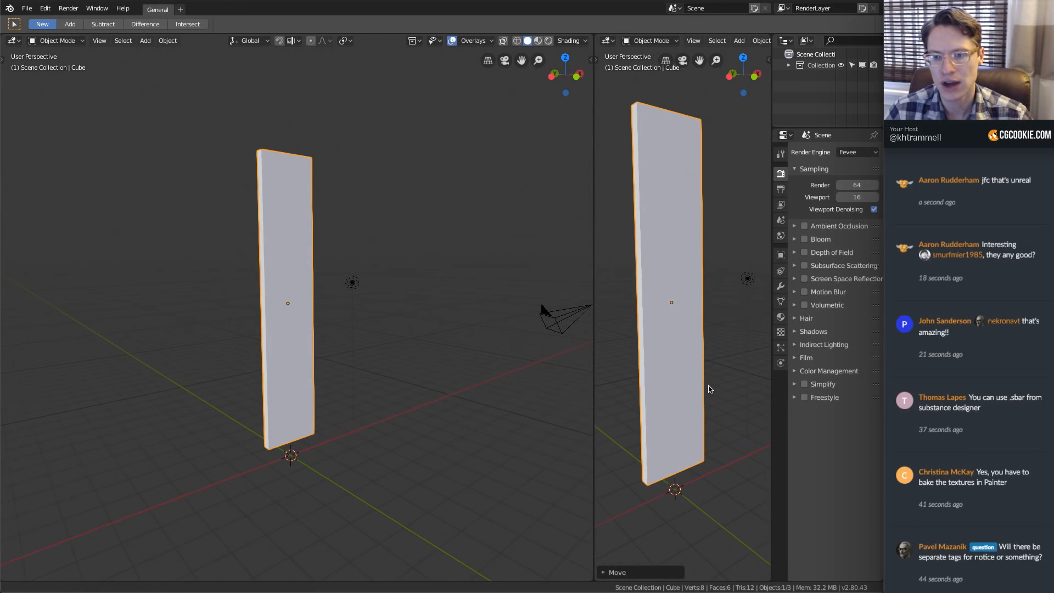
pyautogui.moveTo(708, 388); pyautogui.dragTo(673, 266, button='middle')
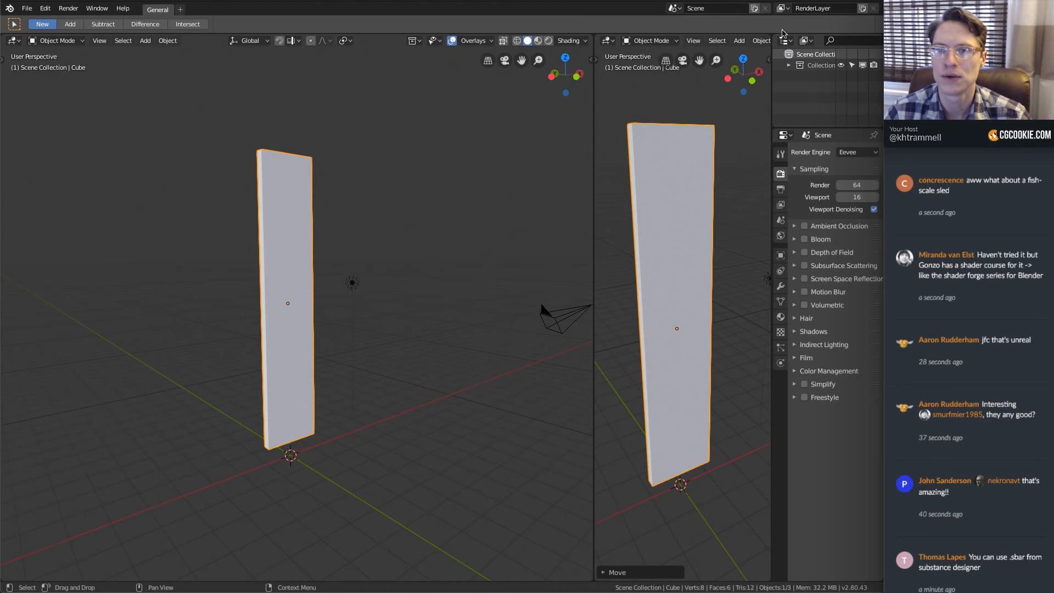
pyautogui.scroll(-5, 616, 42)
pyautogui.scroll(-8, 617, 42)
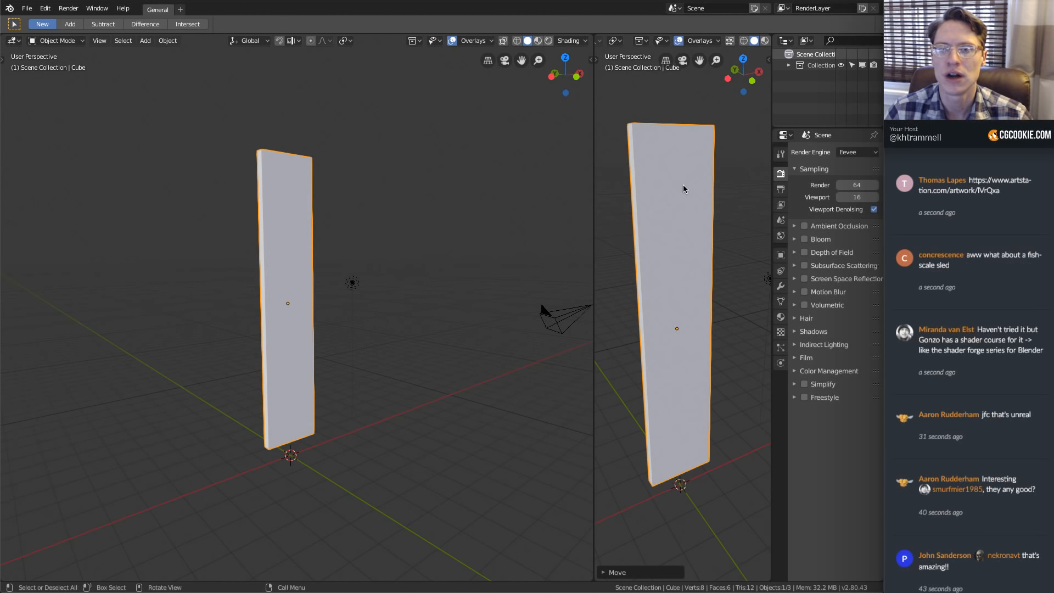
# Change the wide area into a Shader Editor and hide its settings sidebar
pyautogui.click(14, 41)
pyautogui.click(40, 118)
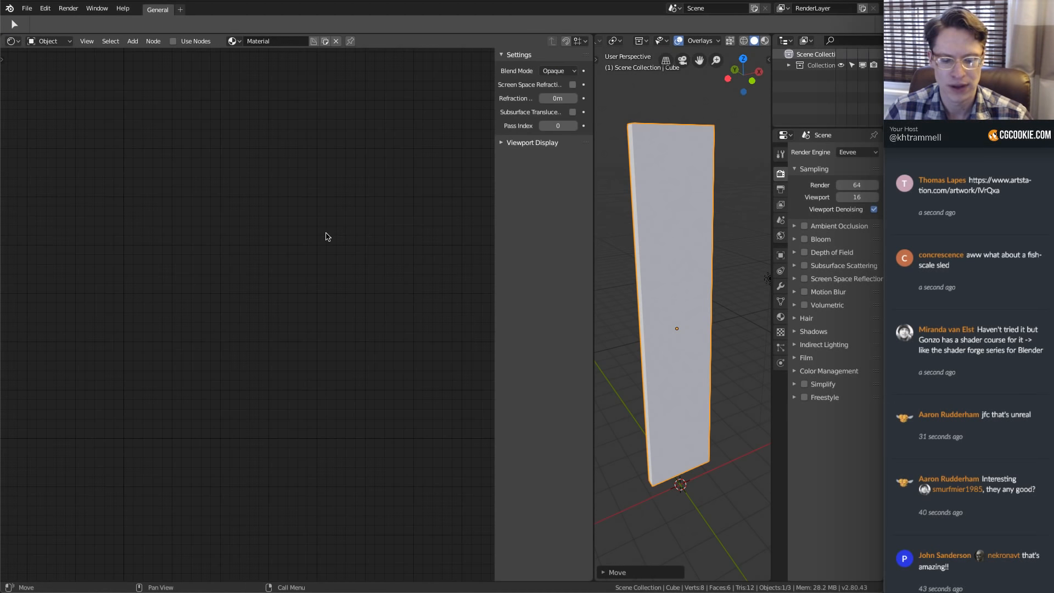
pyautogui.press('n')
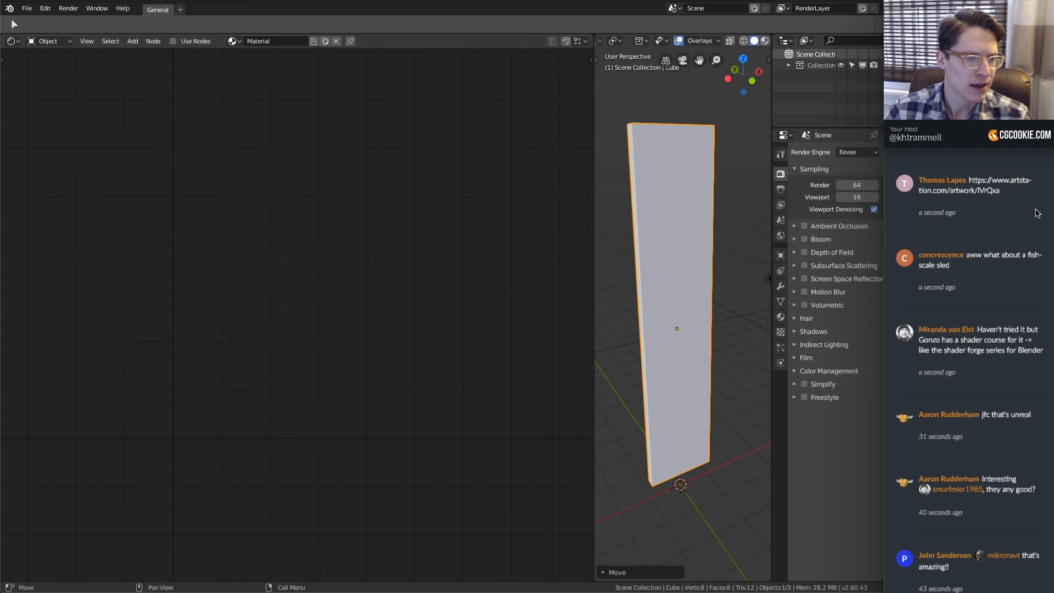
# Look back through the chat to the question about "BATS" in 2.8 and highlight that word
pyautogui.scroll(-4, 1001, 213)
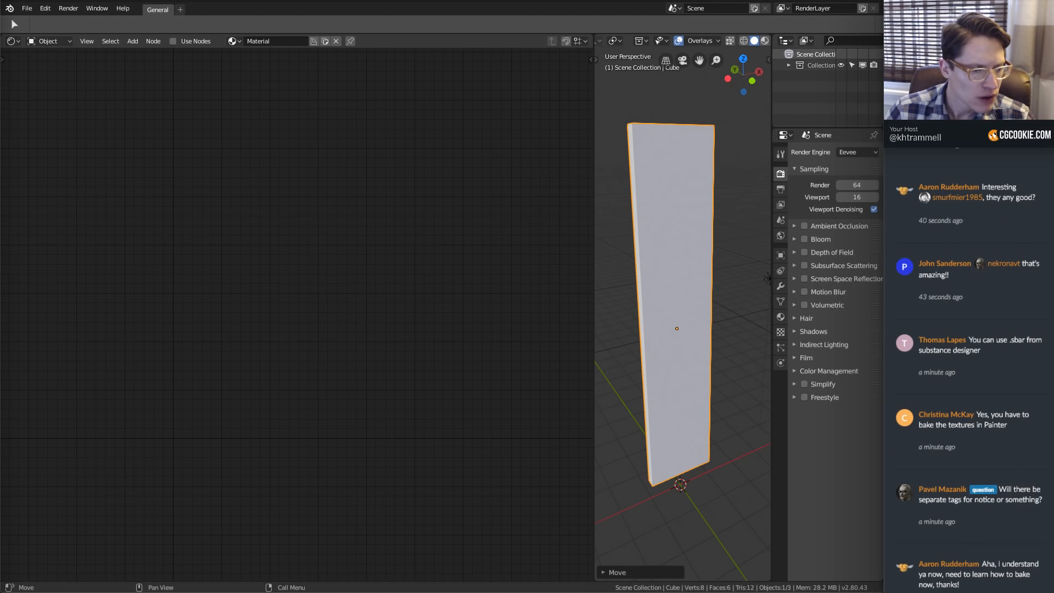
pyautogui.scroll(-6, 989, 456)
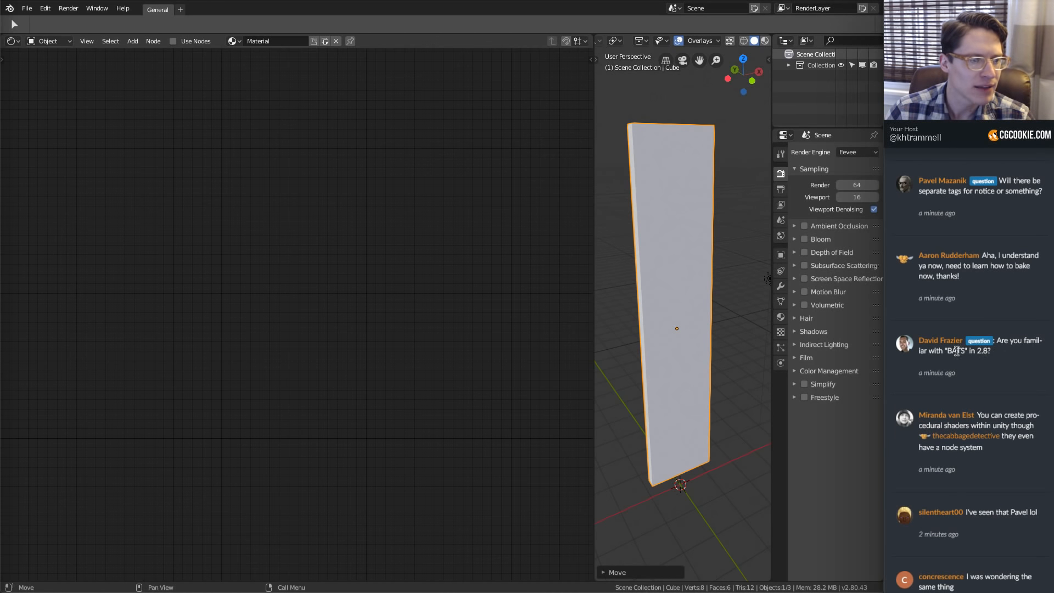
pyautogui.moveTo(946, 350); pyautogui.dragTo(964, 350)
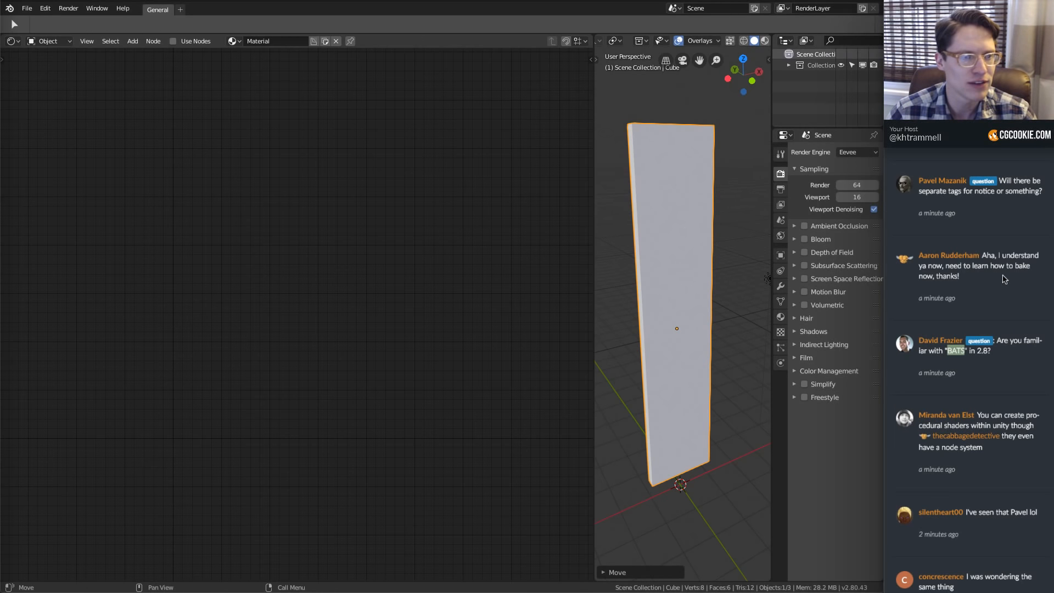
# Read the chat messages about separate tags, the Substance plugin for UE and the BATS add-on, highlighting passages along the way
pyautogui.click(1008, 209)
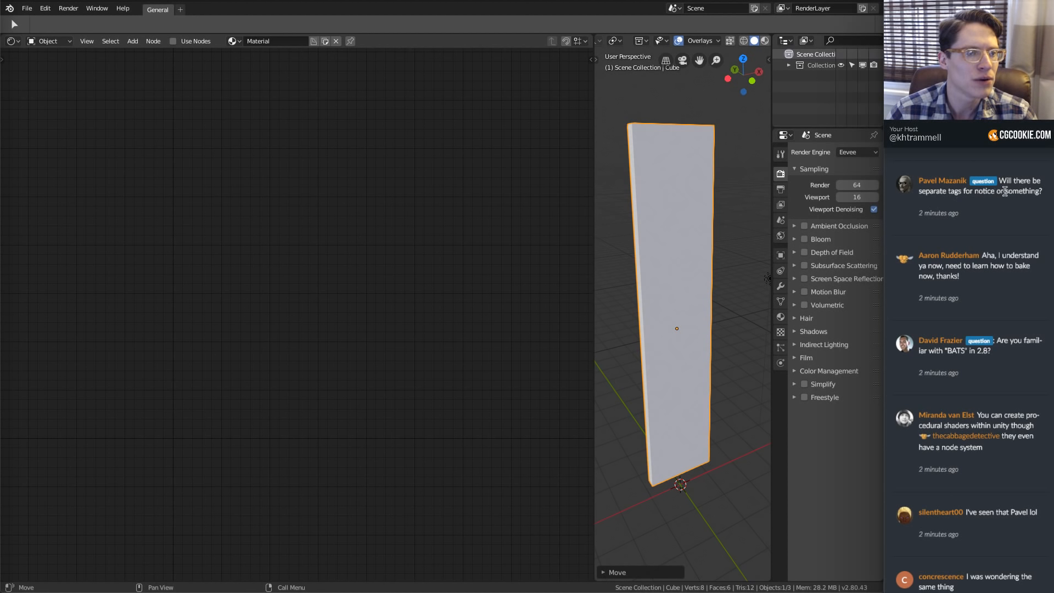
pyautogui.moveTo(999, 181); pyautogui.dragTo(1037, 193)
pyautogui.click(1034, 205)
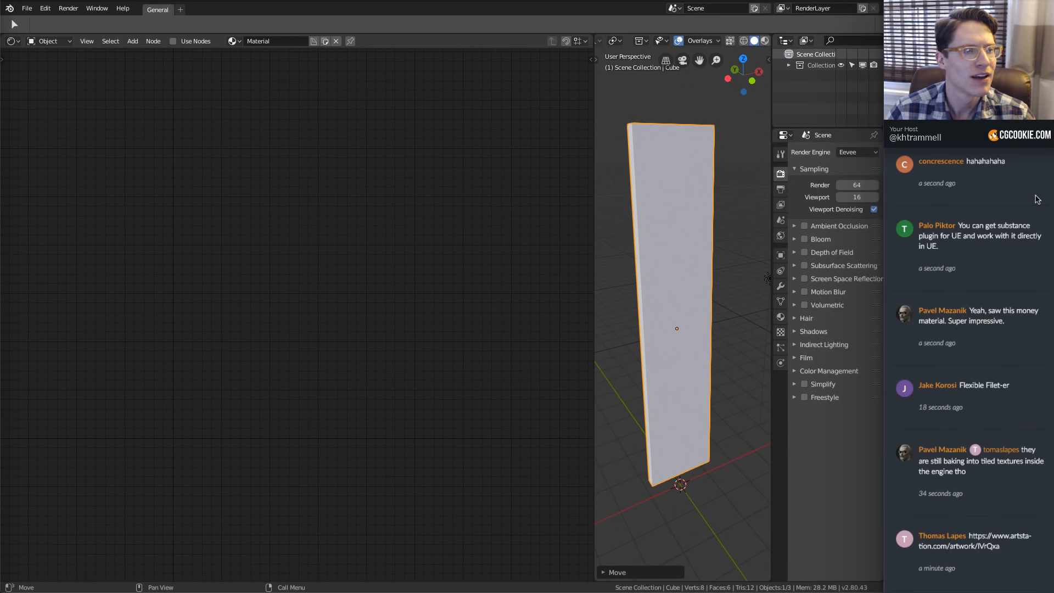
pyautogui.moveTo(958, 225); pyautogui.dragTo(992, 245)
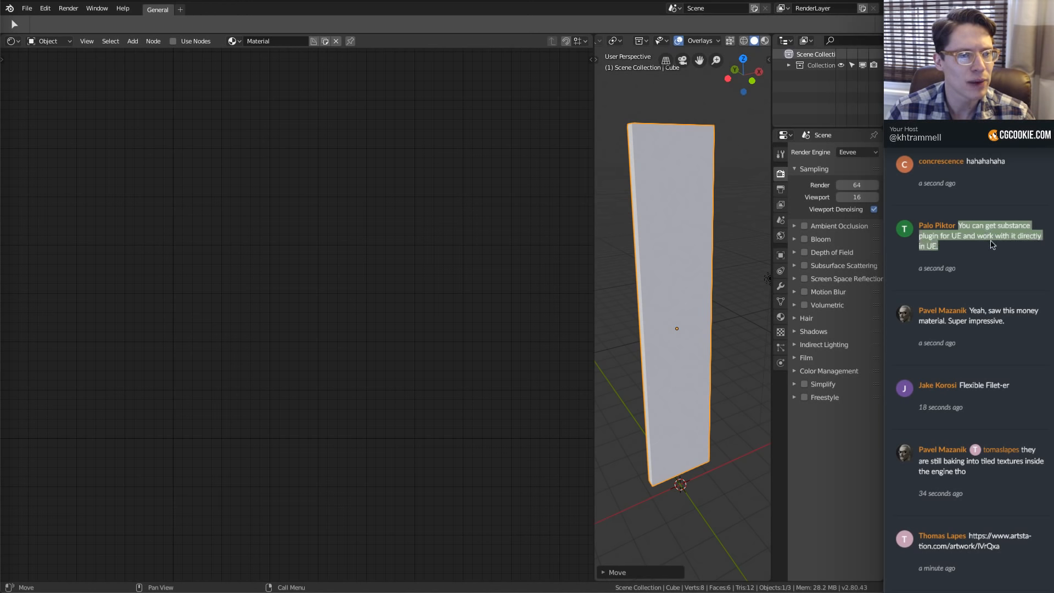
pyautogui.click(986, 246)
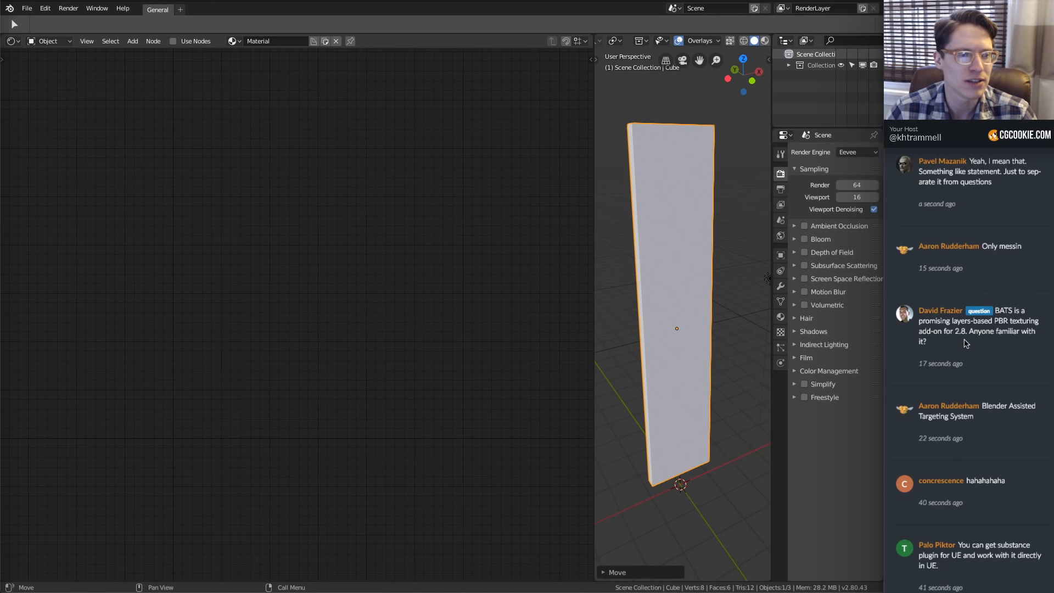
pyautogui.moveTo(931, 343); pyautogui.dragTo(921, 400)
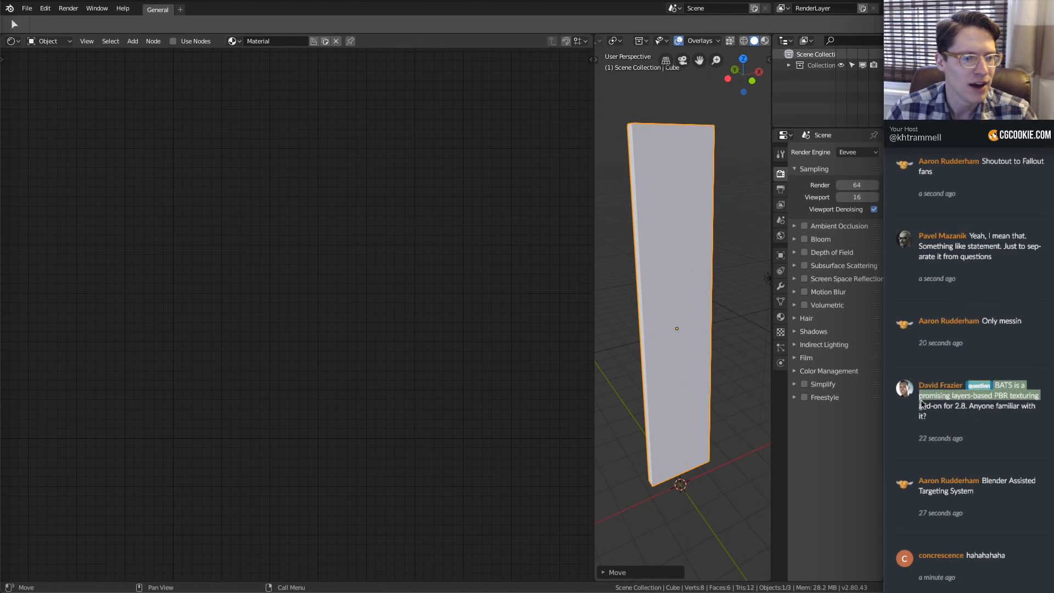
pyautogui.click(956, 415)
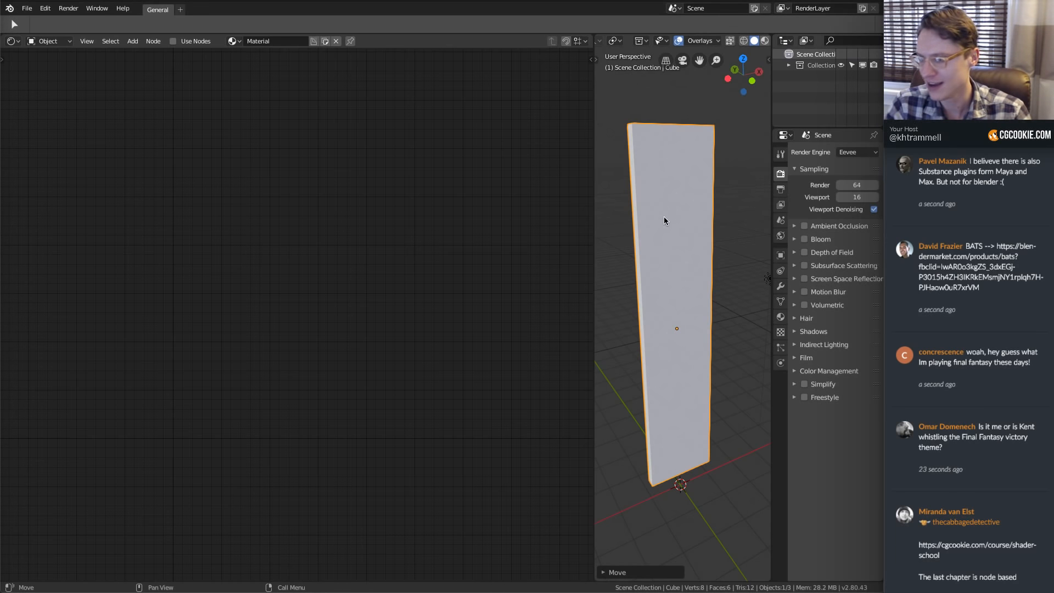
# Turn on the Axis display for the plank in its viewport display settings
pyautogui.moveTo(687, 208); pyautogui.dragTo(684, 209, button='middle')
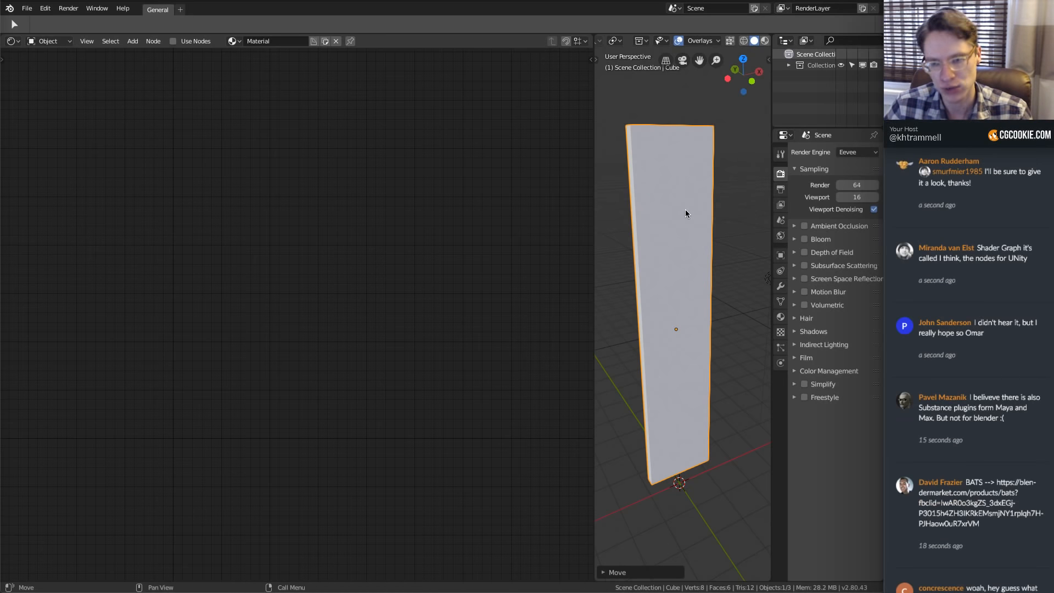
pyautogui.moveTo(684, 210); pyautogui.dragTo(692, 286, button='middle')
pyautogui.scroll(1, 693, 286)
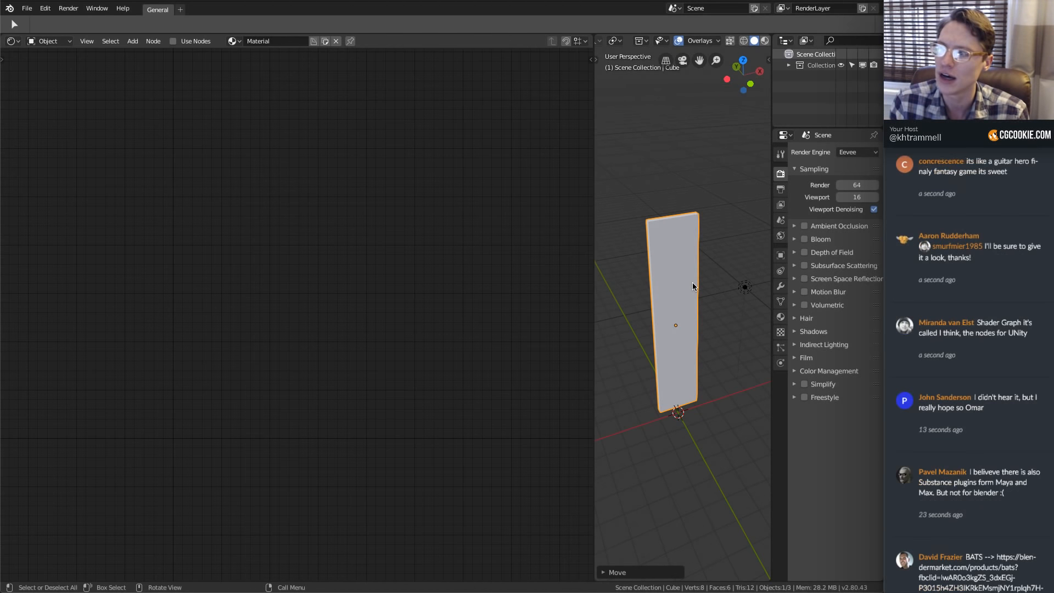
pyautogui.scroll(-6, 690, 278)
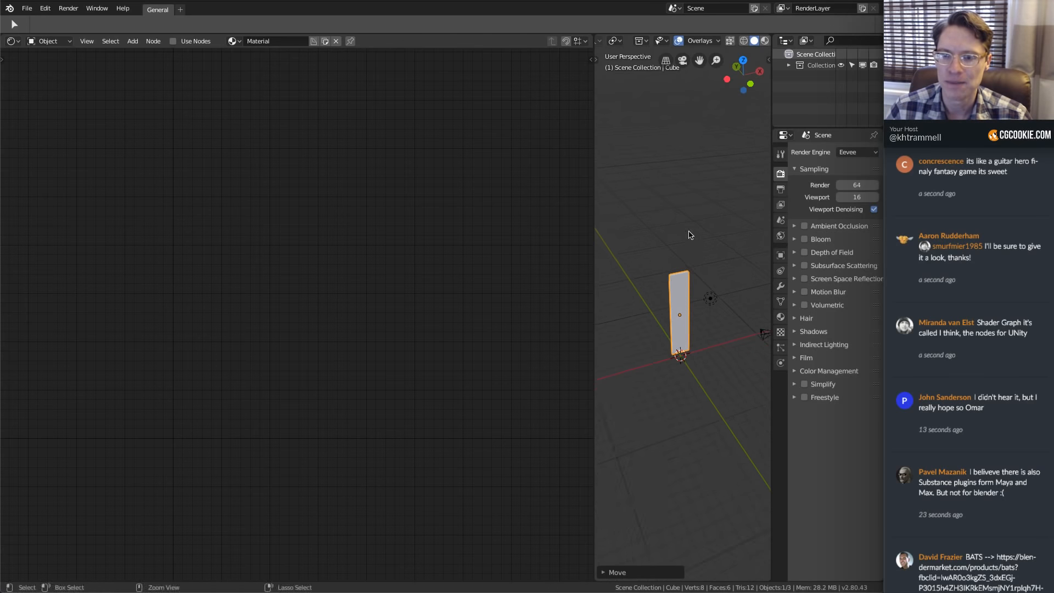
pyautogui.scroll(4, 689, 235)
pyautogui.moveTo(723, 291); pyautogui.dragTo(711, 276, button='middle')
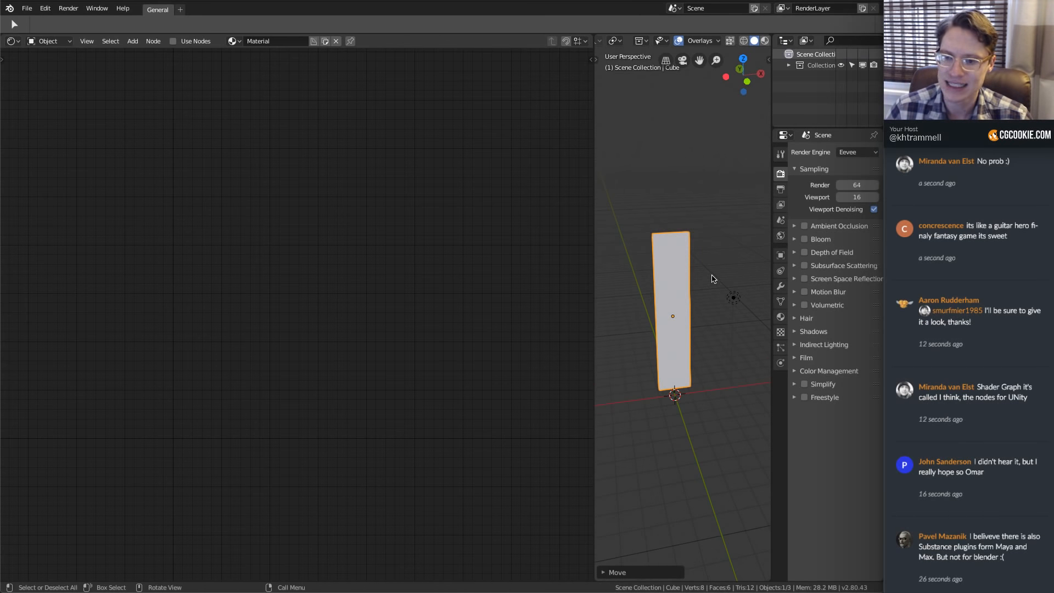
pyautogui.click(780, 255)
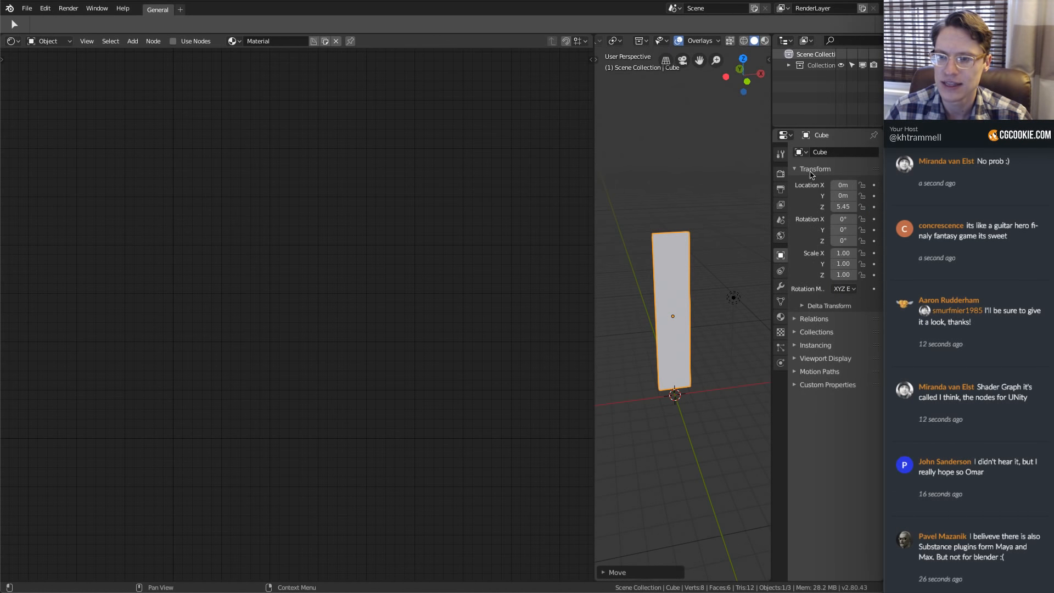
pyautogui.click(841, 360)
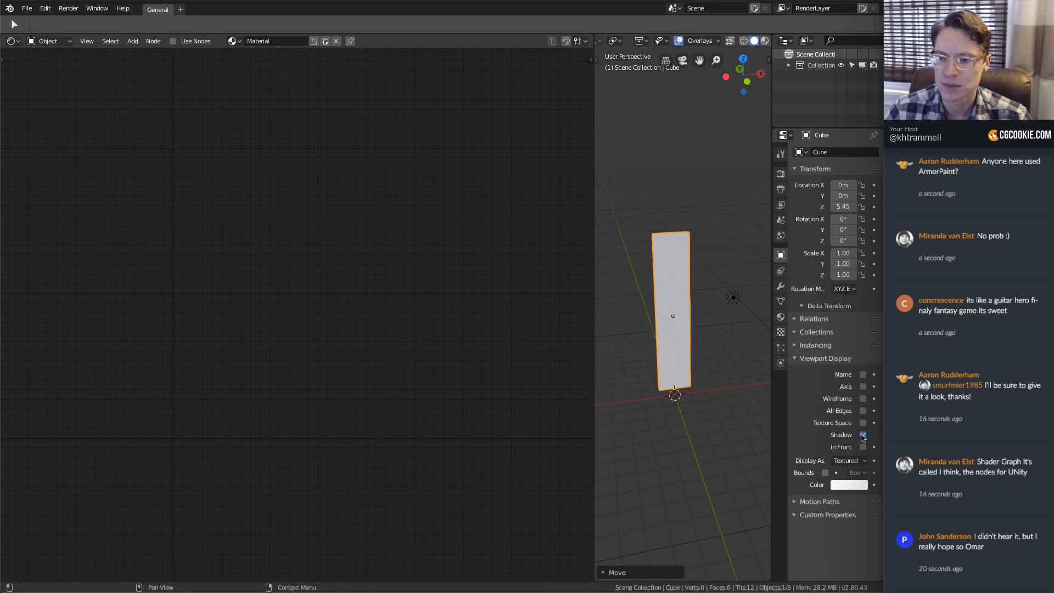
pyautogui.click(862, 387)
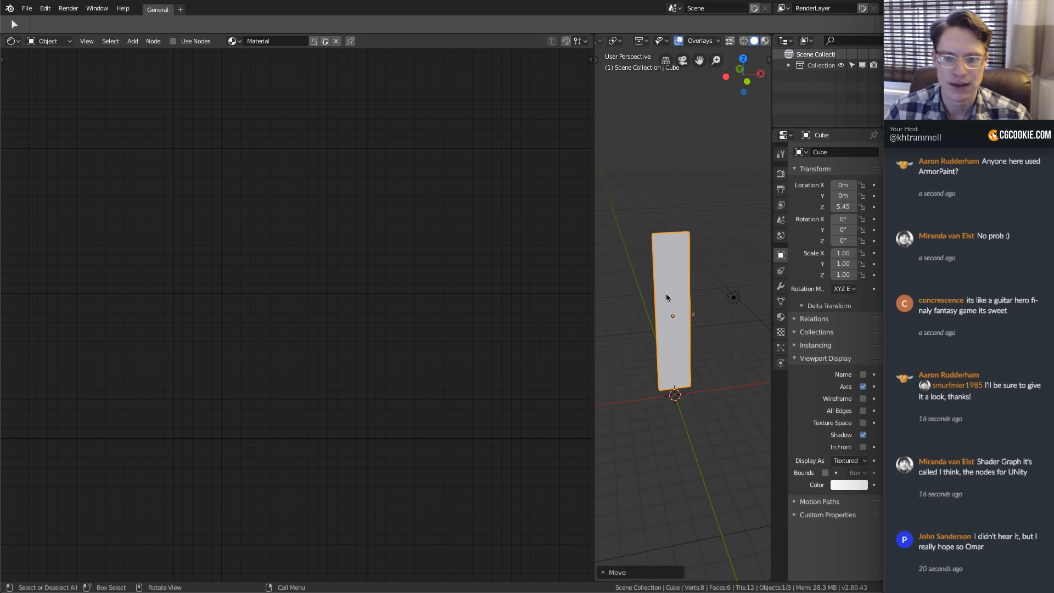
# Switch the plank view to wireframe shading and examine the plank's local axes up close
pyautogui.press('z')
pyautogui.click(686, 281)
pyautogui.scroll(2, 716, 324)
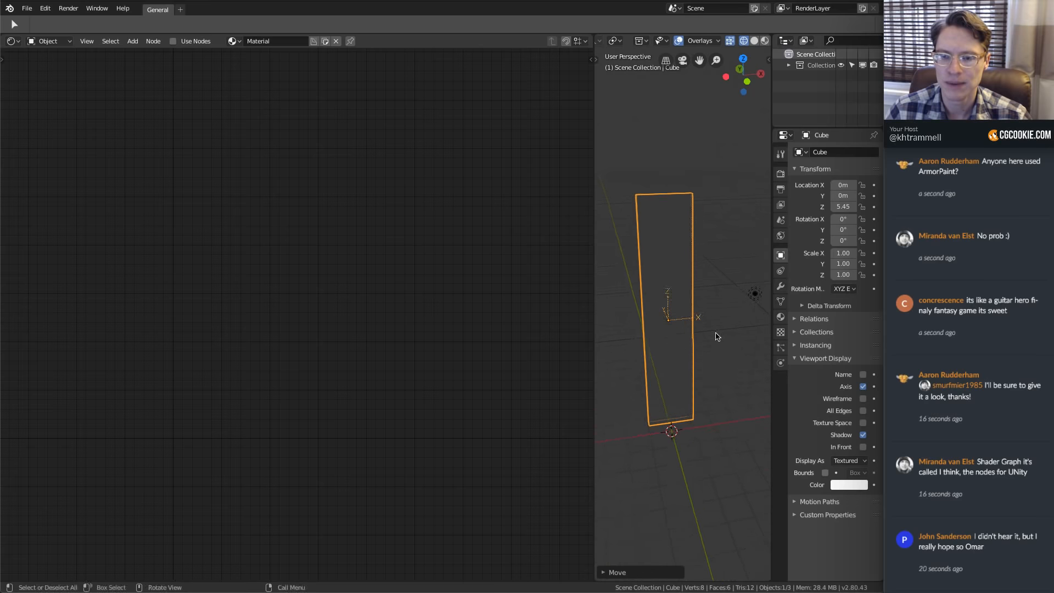
pyautogui.scroll(2, 631, 341)
pyautogui.moveTo(716, 333); pyautogui.dragTo(687, 340, button='middle')
pyautogui.scroll(2, 688, 340)
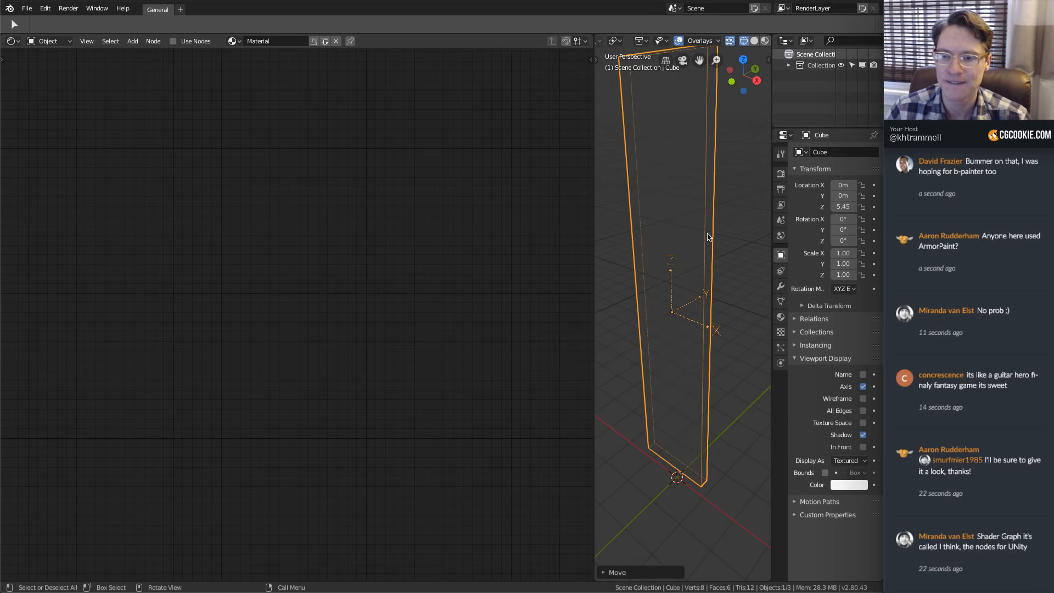
# Rotate all of the plank's geometry about the global Y axis in Edit Mode so it lies horizontally along X
pyautogui.press('Tab')
pyautogui.scroll(-4, 707, 232)
pyautogui.press('r')
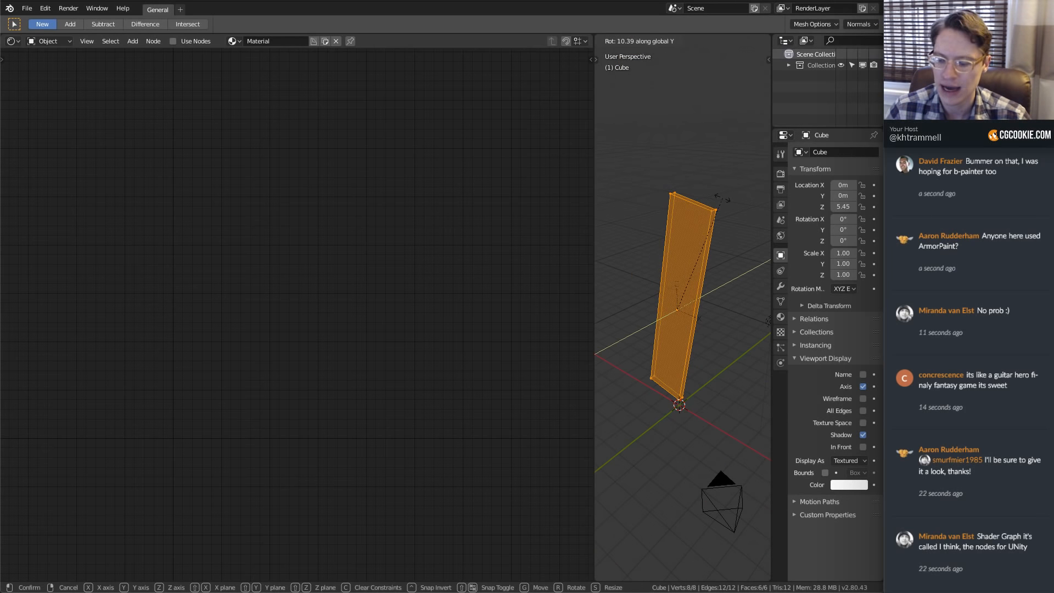
pyautogui.click(722, 197)
pyautogui.keyDown('ctrl'); pyautogui.moveTo(723, 197); pyautogui.dragTo(716, 228, button='middle'); pyautogui.keyUp('ctrl')
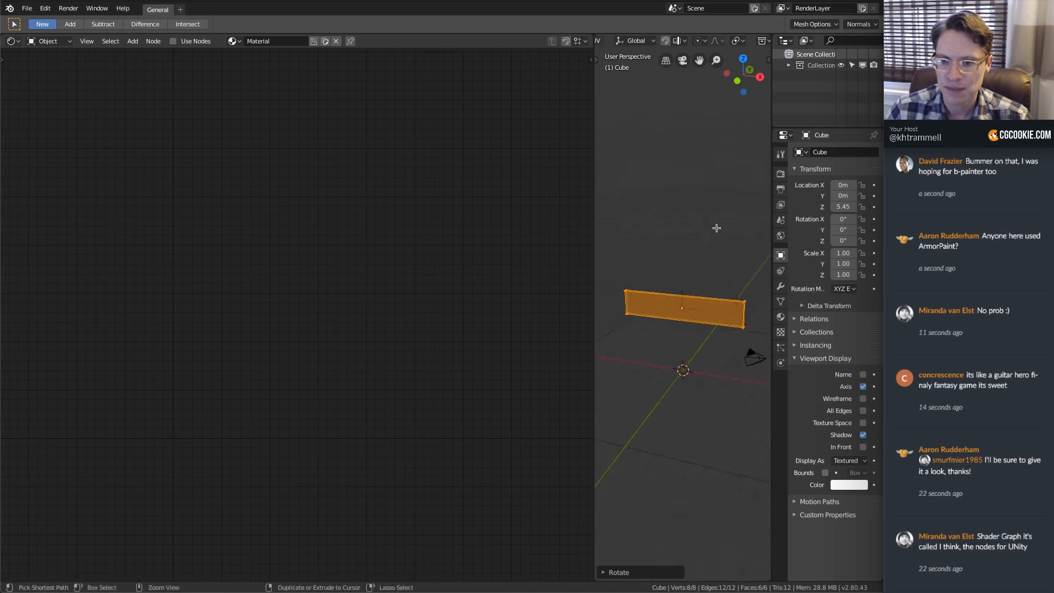
pyautogui.scroll(4, 711, 274)
pyautogui.moveTo(707, 300); pyautogui.dragTo(678, 302, button='middle')
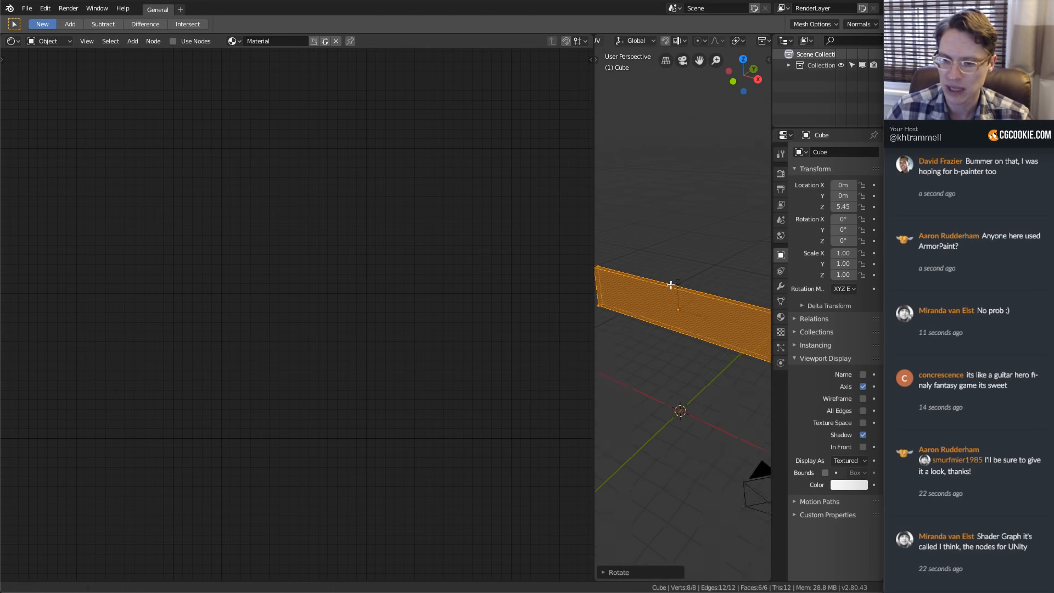
pyautogui.scroll(-4, 686, 291)
pyautogui.press('Tab')
pyautogui.moveTo(685, 316); pyautogui.dragTo(712, 225, button='middle')
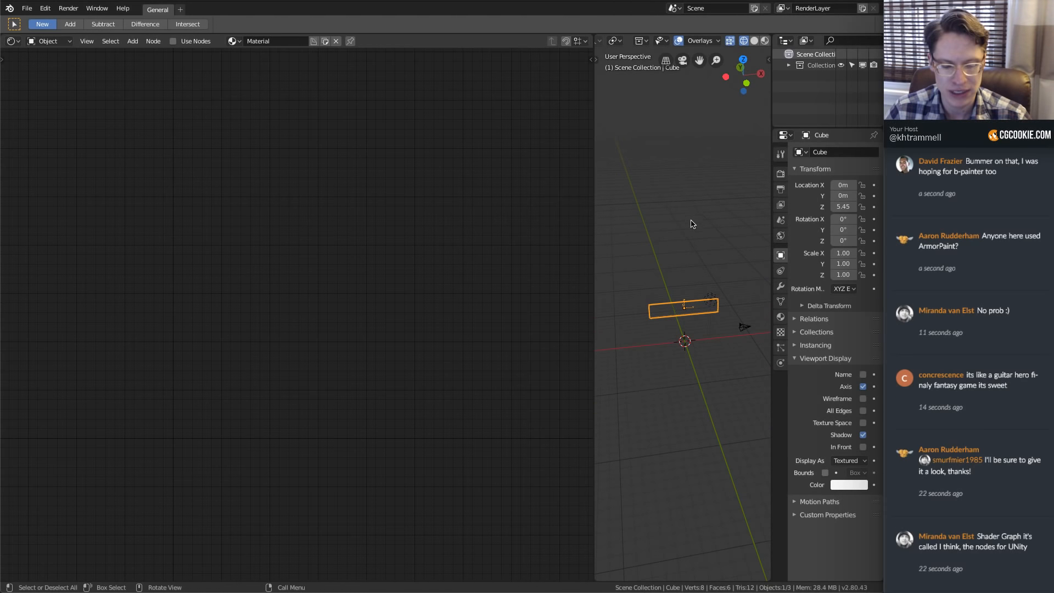
# Sketch a tree trunk with an elliptical top, two long sides and spreading roots around the plank as annotation strokes
pyautogui.moveTo(681, 189)
pyautogui.mouseDown()
pyautogui.moveTo(729, 211)
pyautogui.moveTo(703, 191)
pyautogui.mouseUp()
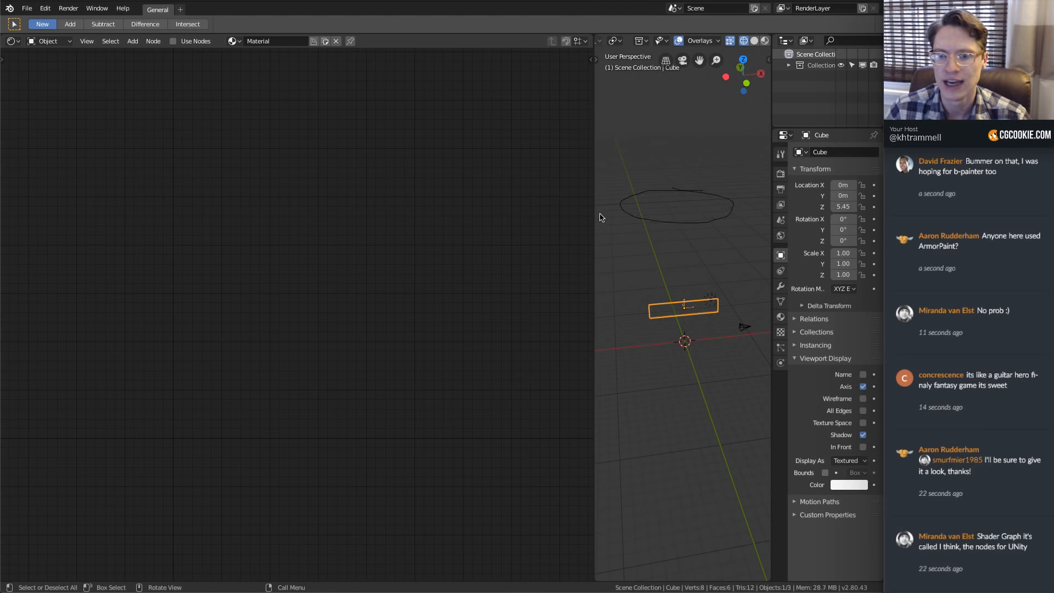
pyautogui.moveTo(619, 203); pyautogui.dragTo(638, 471)
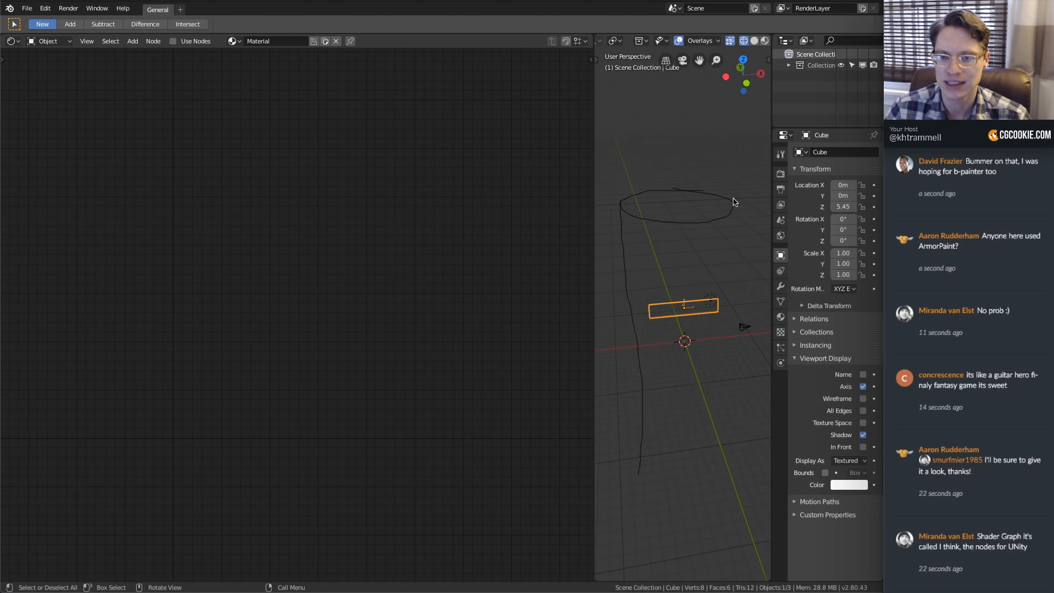
pyautogui.moveTo(733, 203)
pyautogui.mouseDown()
pyautogui.moveTo(724, 407)
pyautogui.moveTo(733, 472)
pyautogui.mouseUp()
pyautogui.moveTo(646, 466)
pyautogui.mouseDown()
pyautogui.moveTo(604, 510)
pyautogui.moveTo(646, 513)
pyautogui.moveTo(636, 540)
pyautogui.mouseUp()
pyautogui.moveTo(686, 471); pyautogui.dragTo(703, 543)
pyautogui.moveTo(704, 444)
pyautogui.mouseDown()
pyautogui.moveTo(744, 504)
pyautogui.moveTo(738, 449)
pyautogui.moveTo(753, 462)
pyautogui.mouseUp()
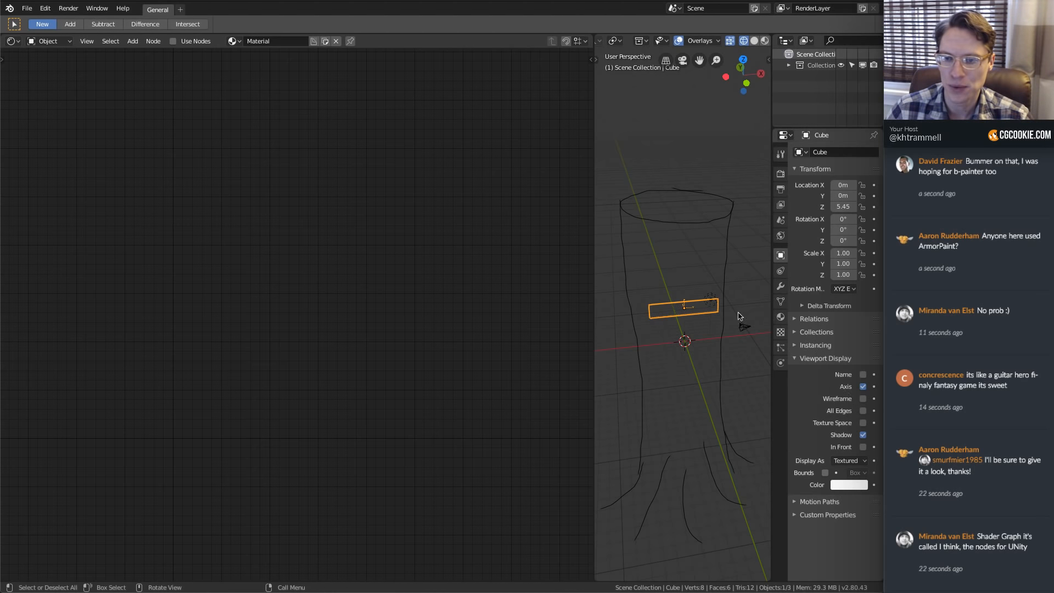
# Remove the annotation layer that holds the tree trunk sketch
pyautogui.press('n')
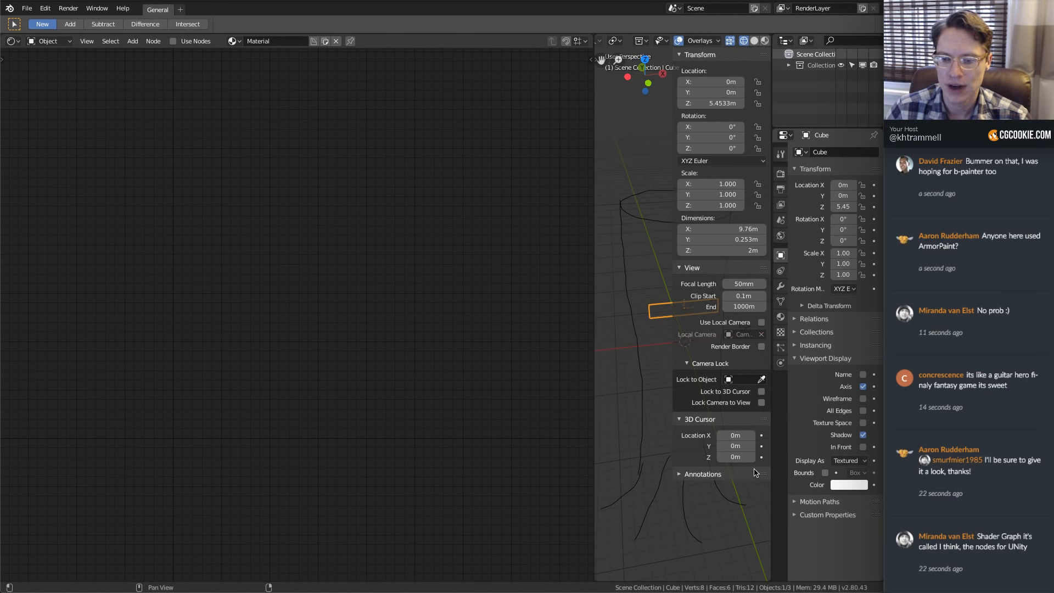
pyautogui.click(691, 475)
pyautogui.click(760, 514)
pyautogui.press('n')
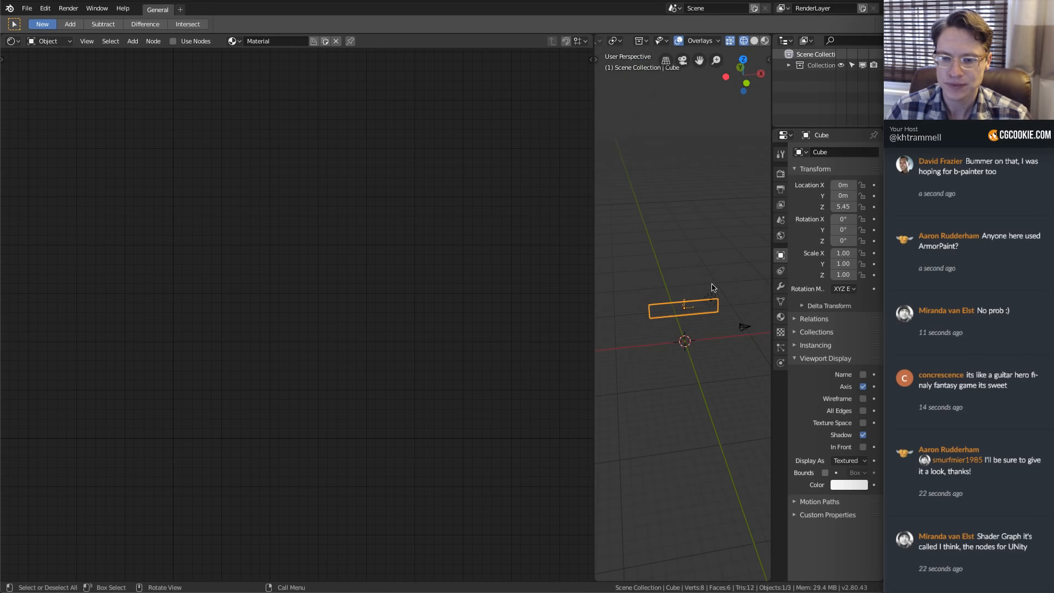
# Rotate the plank's geometry 90 degrees about Y in Edit Mode to stand it upright, and return to Object Mode
pyautogui.press('Tab')
pyautogui.write('r')
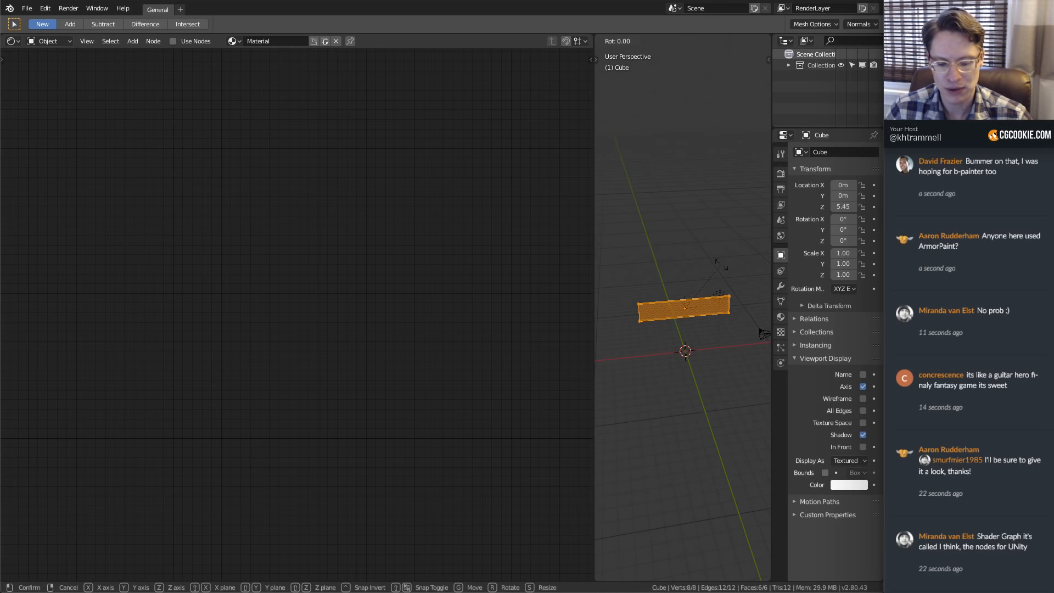
pyautogui.write('y90')
pyautogui.press('Return')
pyautogui.press('Tab')
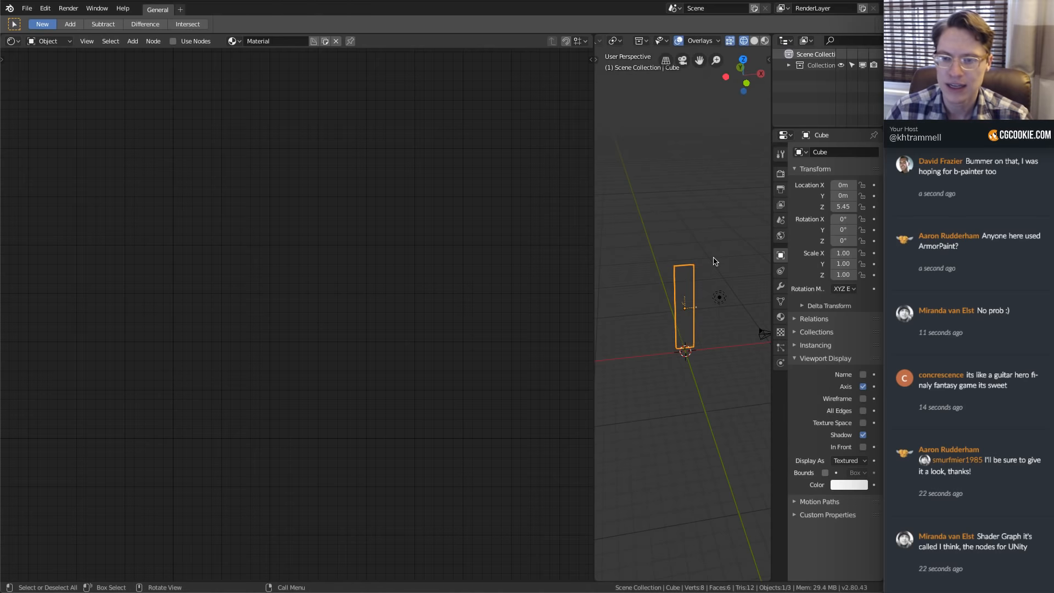
# Hide the viewport overlays and switch the plank view to solid shading
pyautogui.moveTo(673, 251)
pyautogui.mouseDown(button='middle')
pyautogui.moveTo(689, 304)
pyautogui.moveTo(697, 297)
pyautogui.moveTo(685, 308)
pyautogui.moveTo(665, 296)
pyautogui.moveTo(675, 268)
pyautogui.mouseUp(button='middle')
pyautogui.click(678, 40)
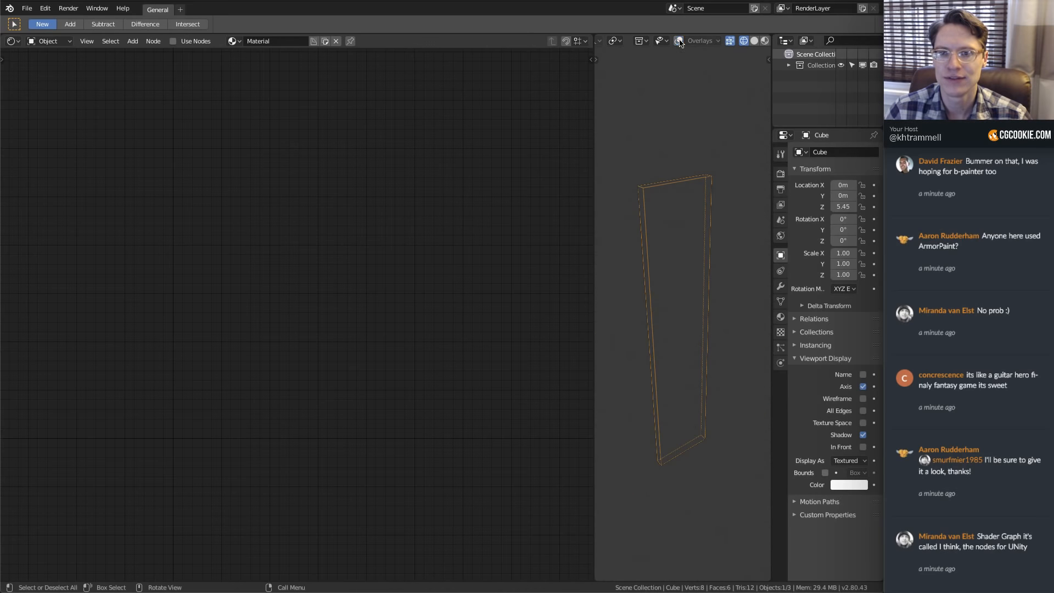
pyautogui.press('z')
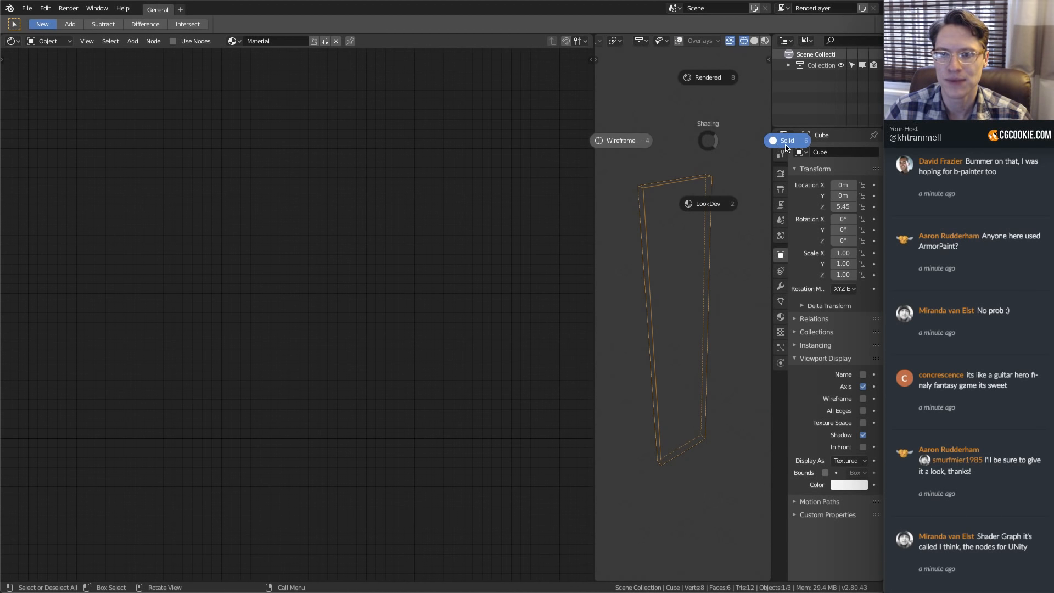
pyautogui.click(716, 141)
pyautogui.scroll(3, 702, 189)
pyautogui.scroll(-3, 702, 189)
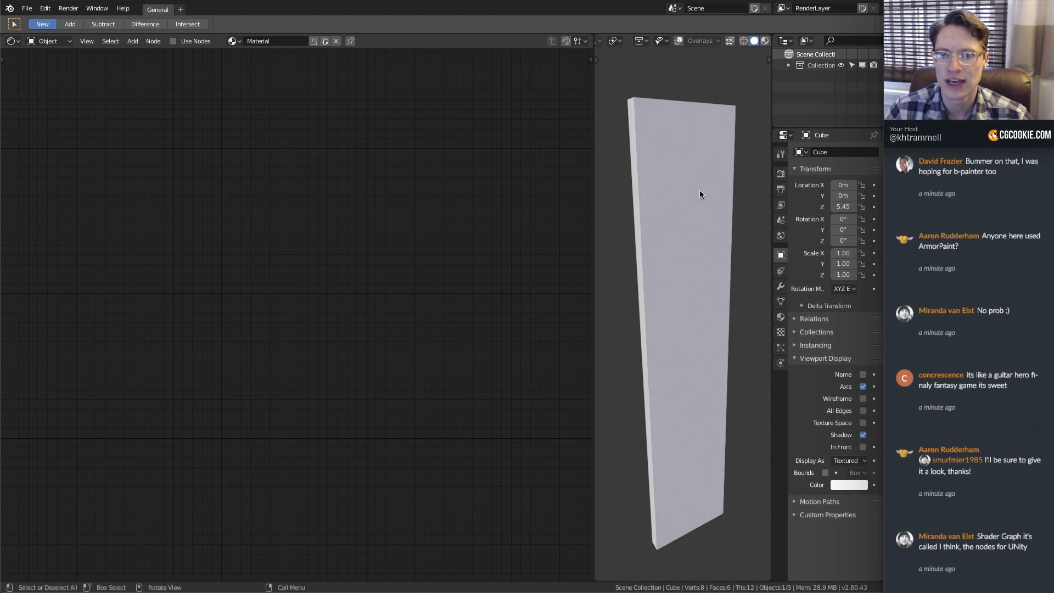
pyautogui.scroll(-2, 654, 206)
# Show the scene's Eevee render settings and switch the plank view to Rendered shading
pyautogui.press('z')
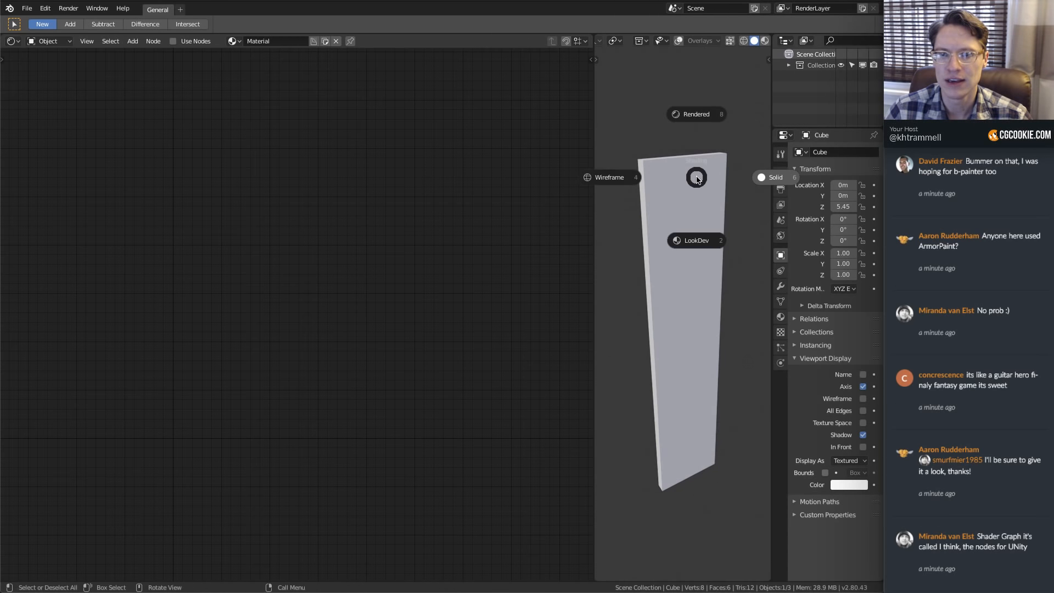
pyautogui.click(780, 154)
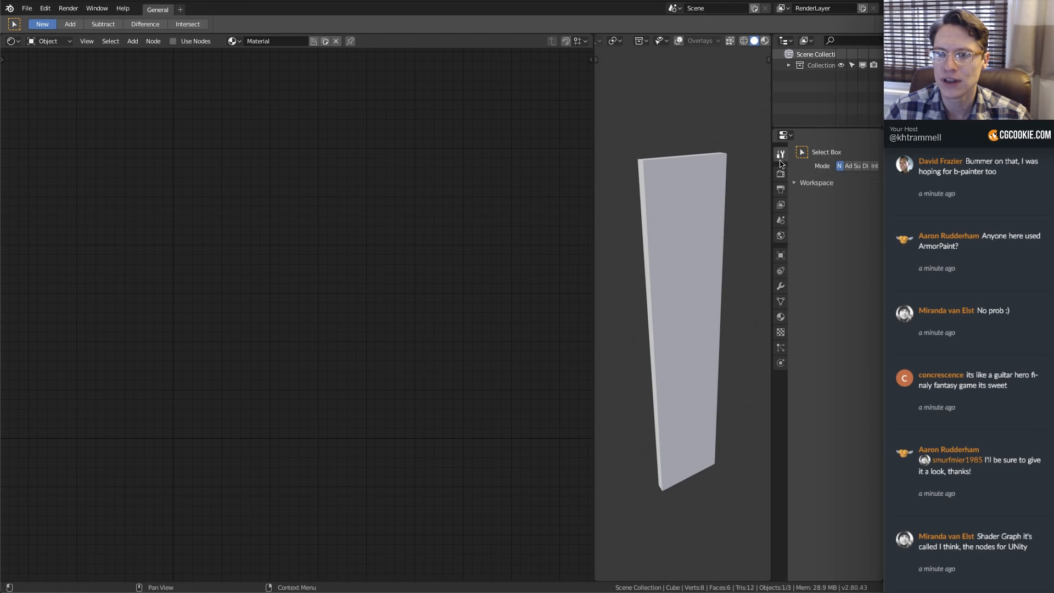
pyautogui.click(780, 173)
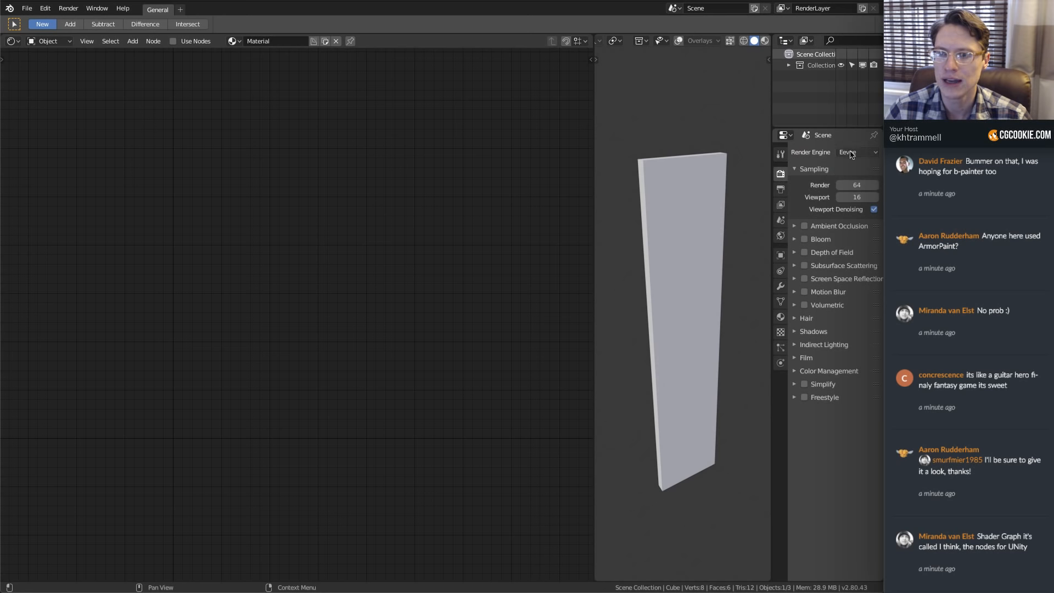
pyautogui.press('z')
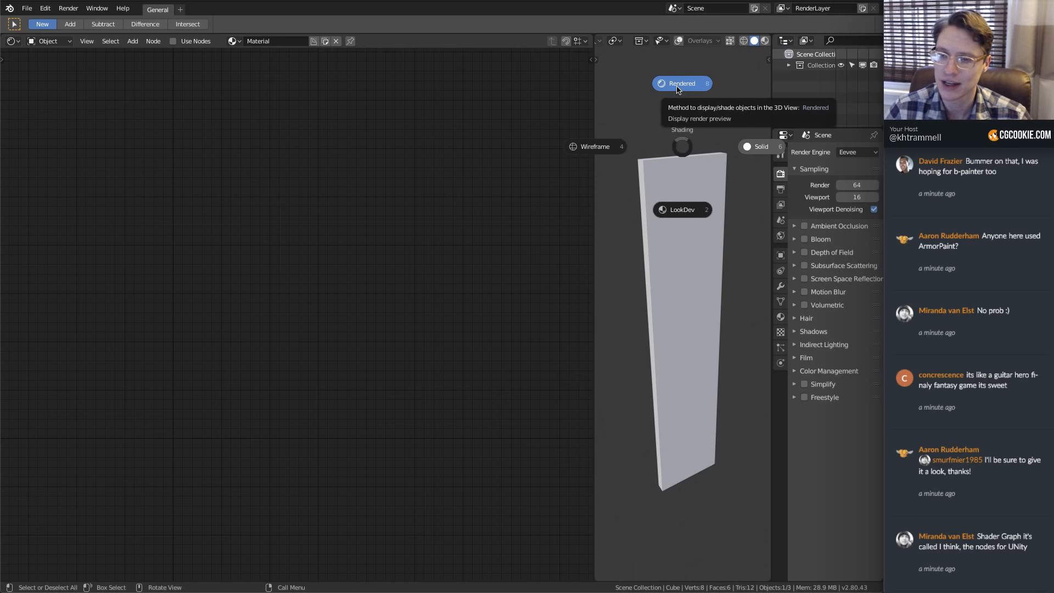
pyautogui.click(678, 89)
pyautogui.moveTo(682, 246); pyautogui.dragTo(689, 273, button='middle')
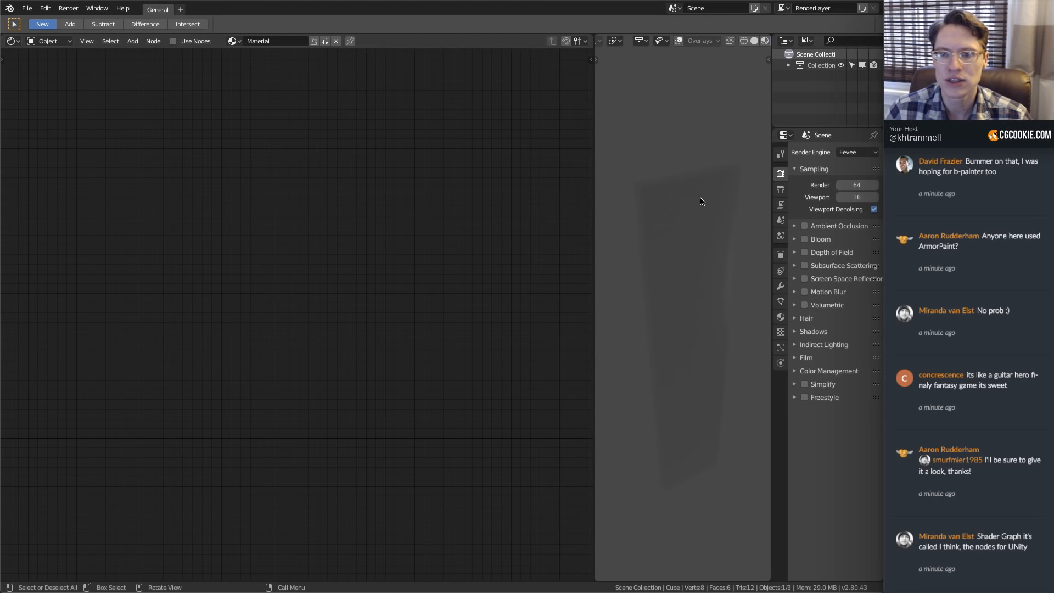
# Show the plank's material settings and enable node-based shading for its material
pyautogui.click(780, 316)
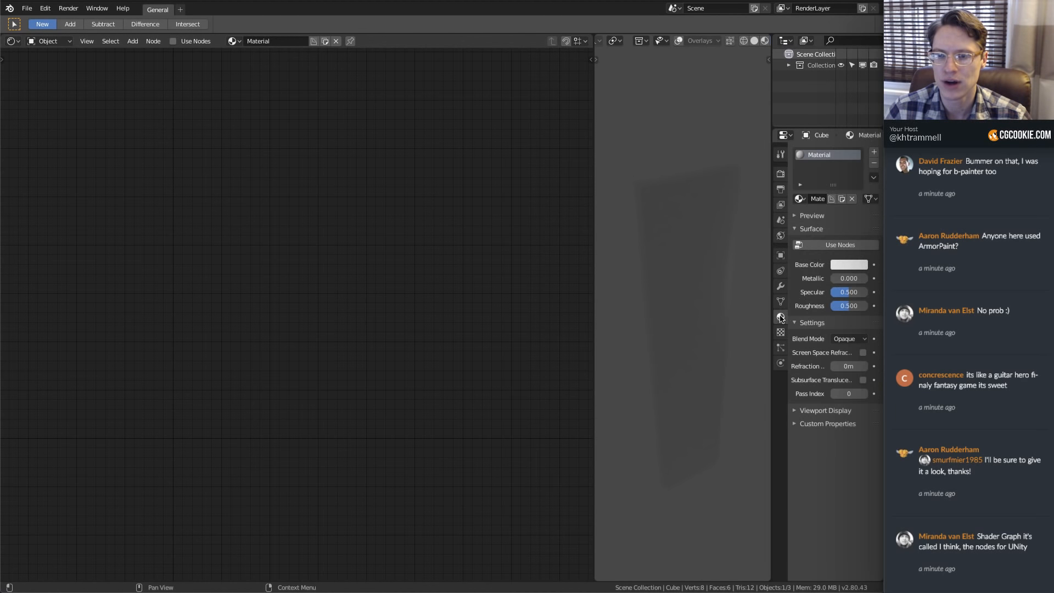
pyautogui.click(172, 42)
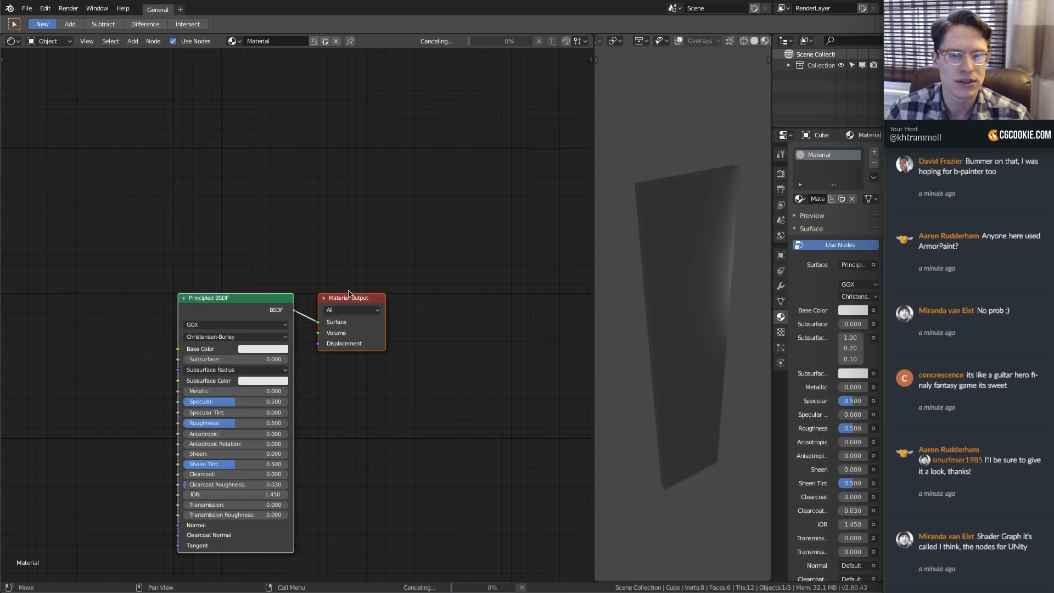
pyautogui.moveTo(334, 235); pyautogui.dragTo(197, 76, button='middle')
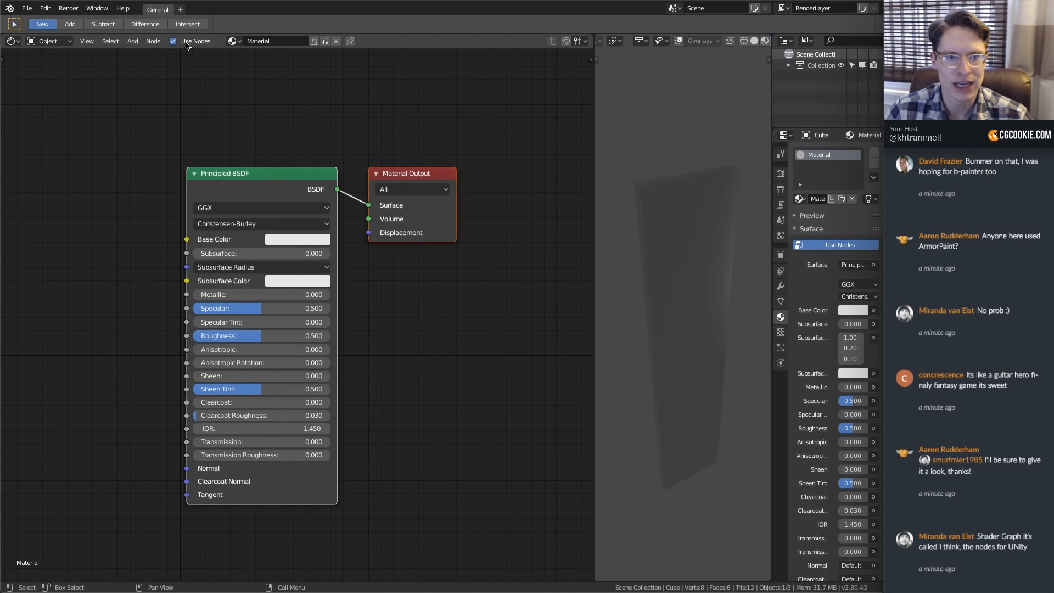
pyautogui.moveTo(239, 165); pyautogui.dragTo(264, 136, button='middle')
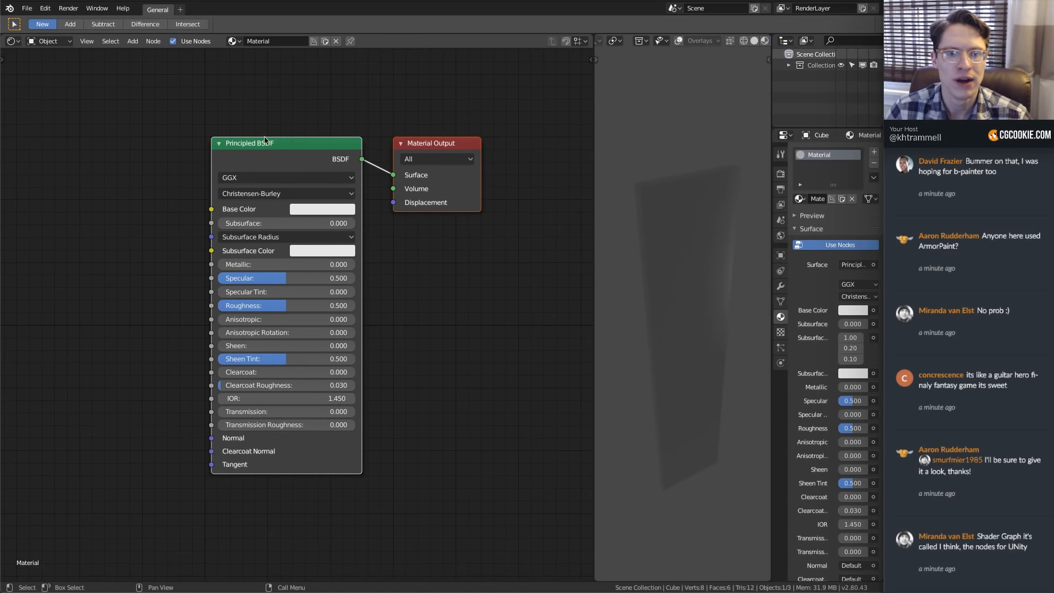
pyautogui.click(290, 138)
pyautogui.scroll(-2, 291, 139)
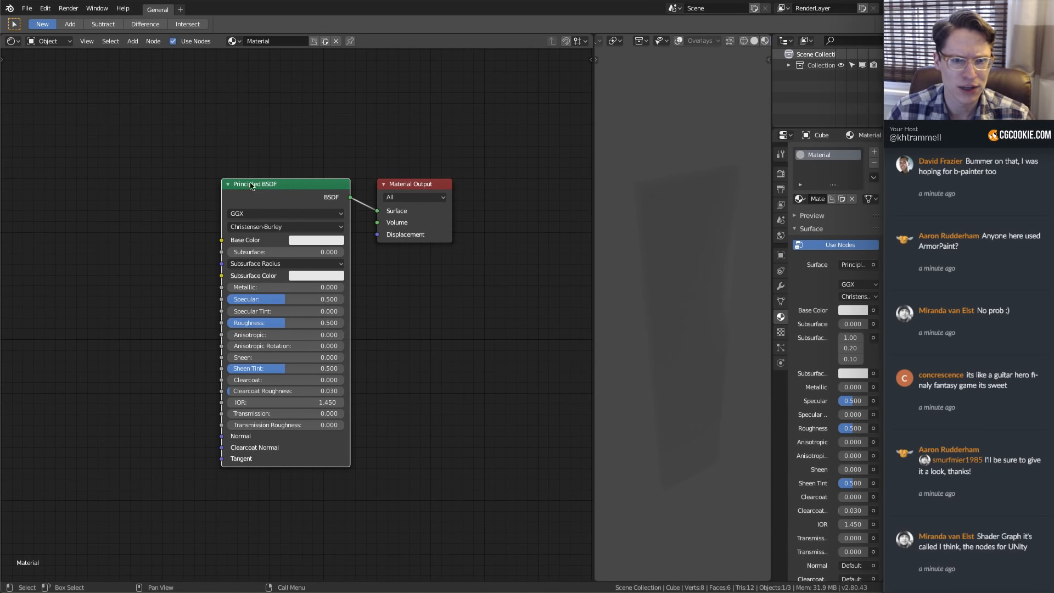
pyautogui.moveTo(292, 201); pyautogui.dragTo(344, 190, button='middle')
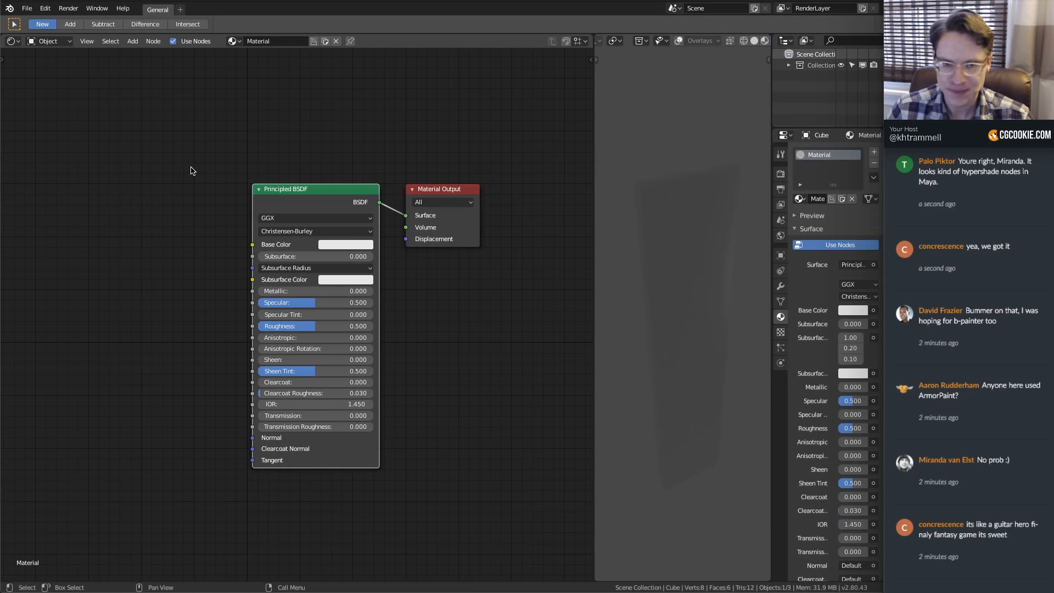
# Add a Wave Texture node in front of the Principled BSDF and preview its Color output on the plank through a Viewer
pyautogui.moveTo(203, 122); pyautogui.dragTo(202, 141, button='middle')
pyautogui.hotkey('shift', 'a')
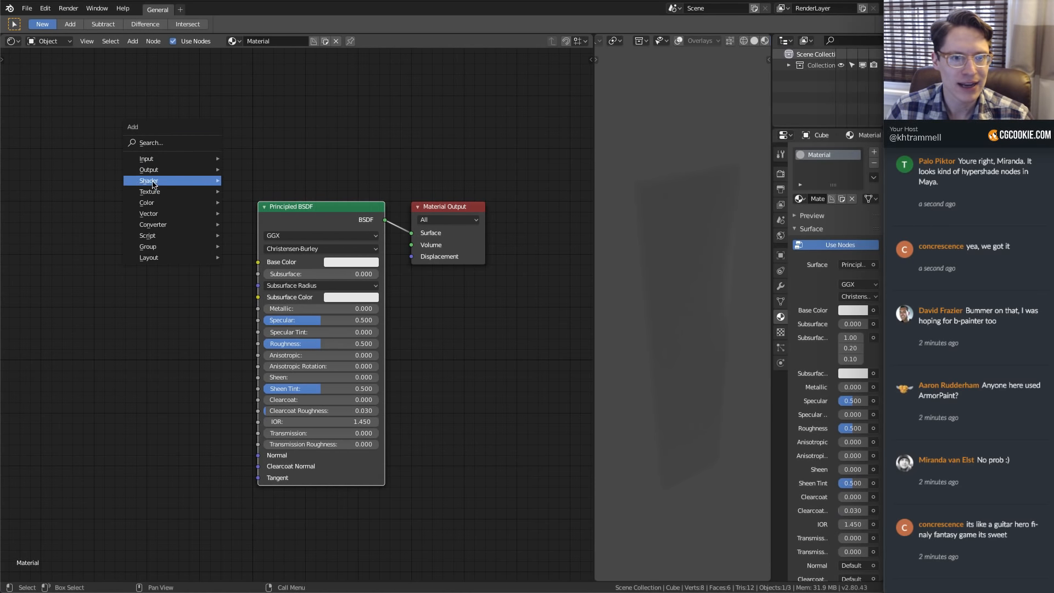
pyautogui.moveTo(151, 192)
pyautogui.click(269, 359)
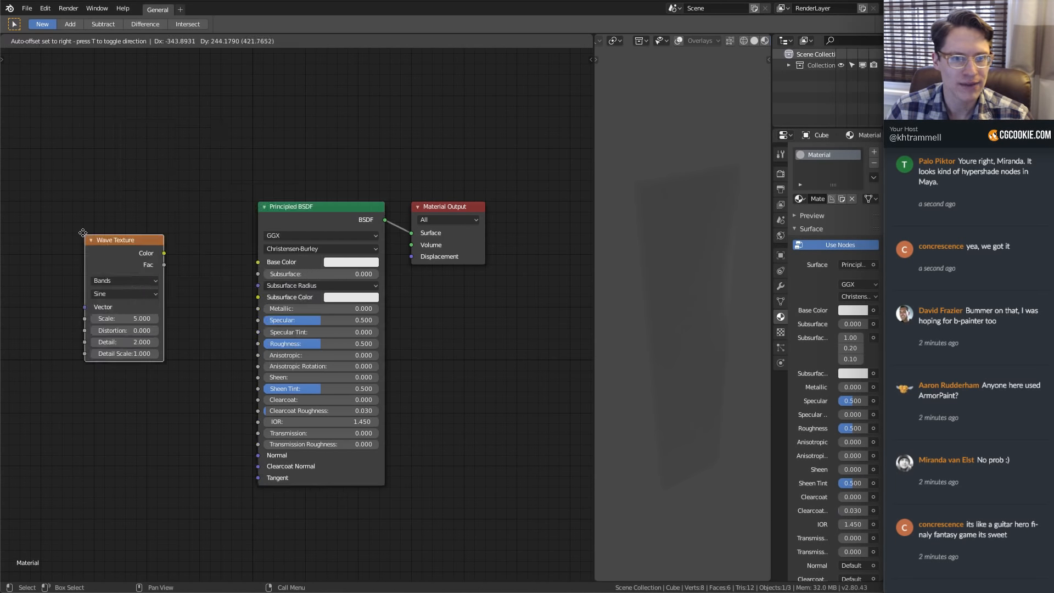
pyautogui.click(31, 132)
pyautogui.moveTo(208, 134); pyautogui.dragTo(294, 217, button='middle')
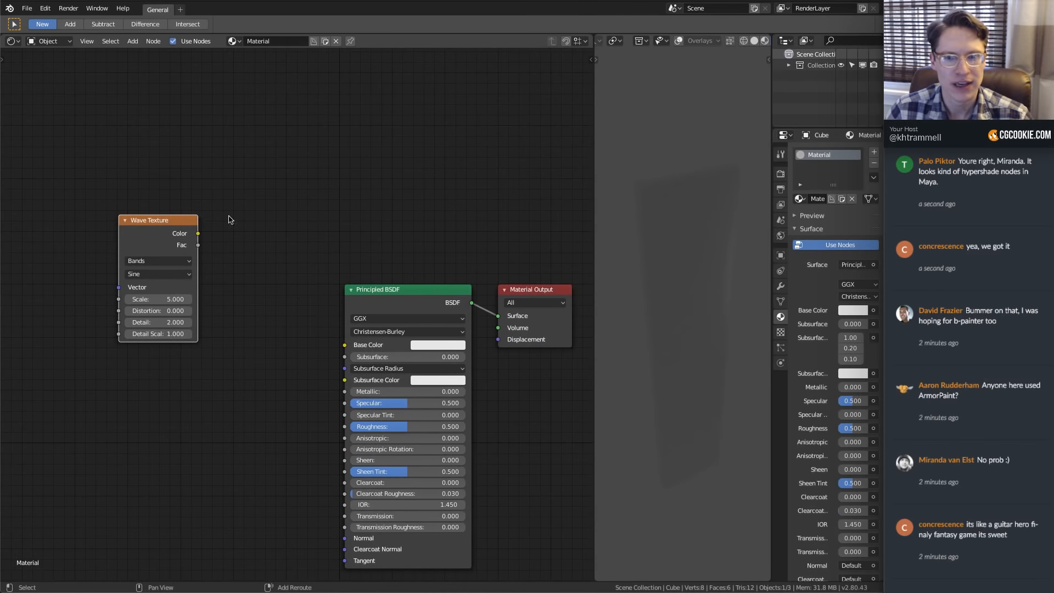
pyautogui.keyDown('ctrl'); pyautogui.keyDown('shift'); pyautogui.click(172, 223); pyautogui.keyUp('shift'); pyautogui.keyUp('ctrl')
# Look up the Node Wrangler add-on in the add-on preferences with the search "wran", and close the preferences
pyautogui.press('super+comma')
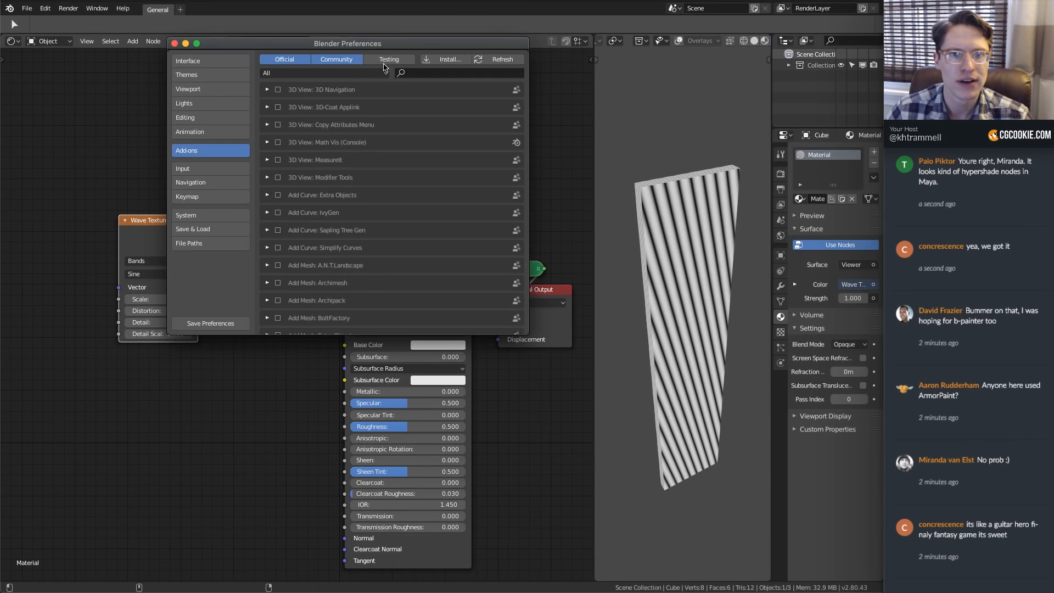
pyautogui.moveTo(367, 44); pyautogui.dragTo(336, 113)
pyautogui.click(407, 142)
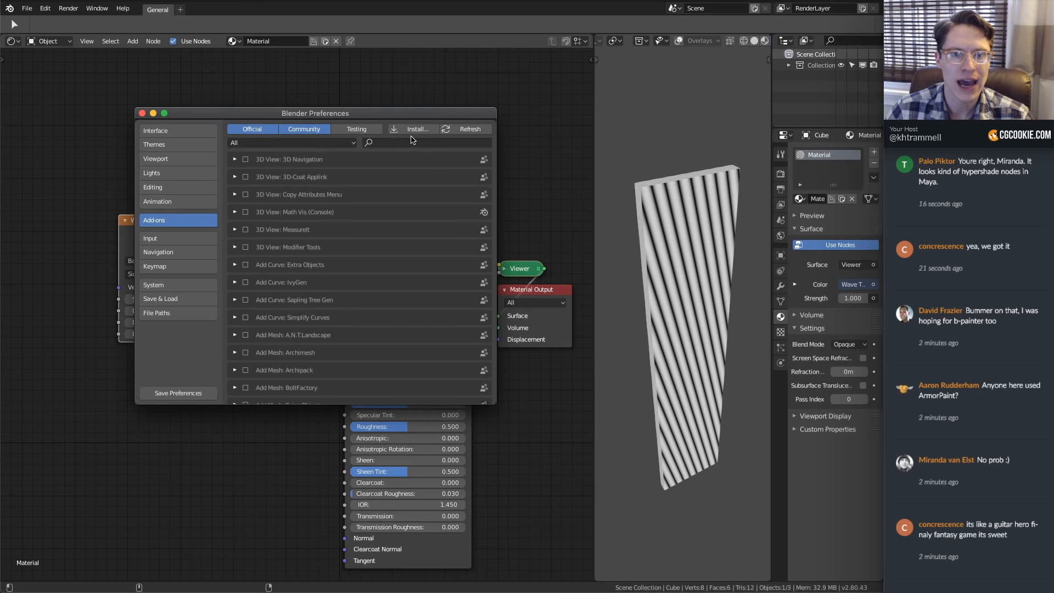
pyautogui.write('wran')
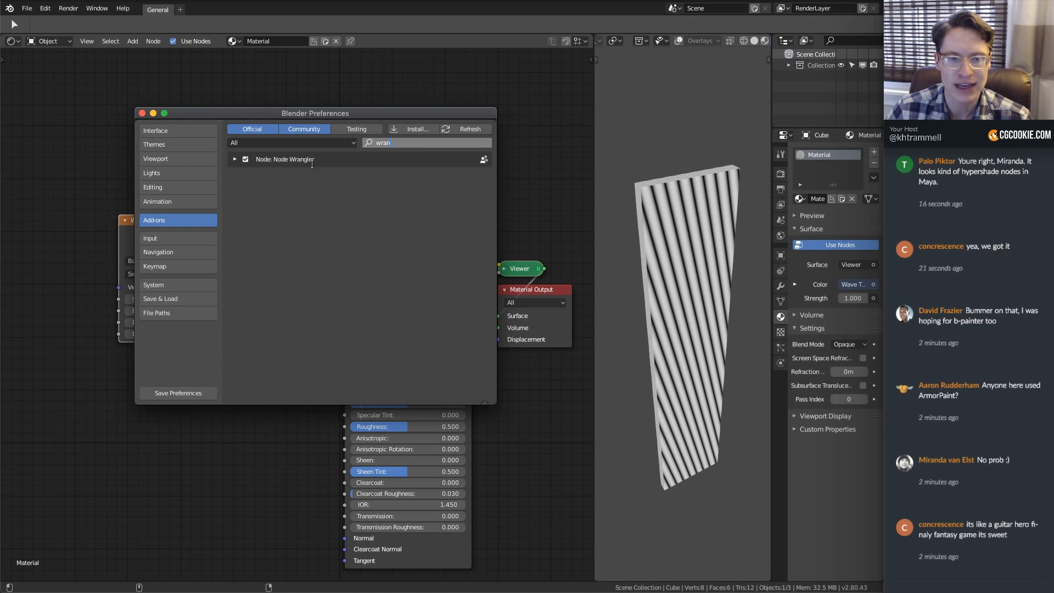
pyautogui.click(142, 113)
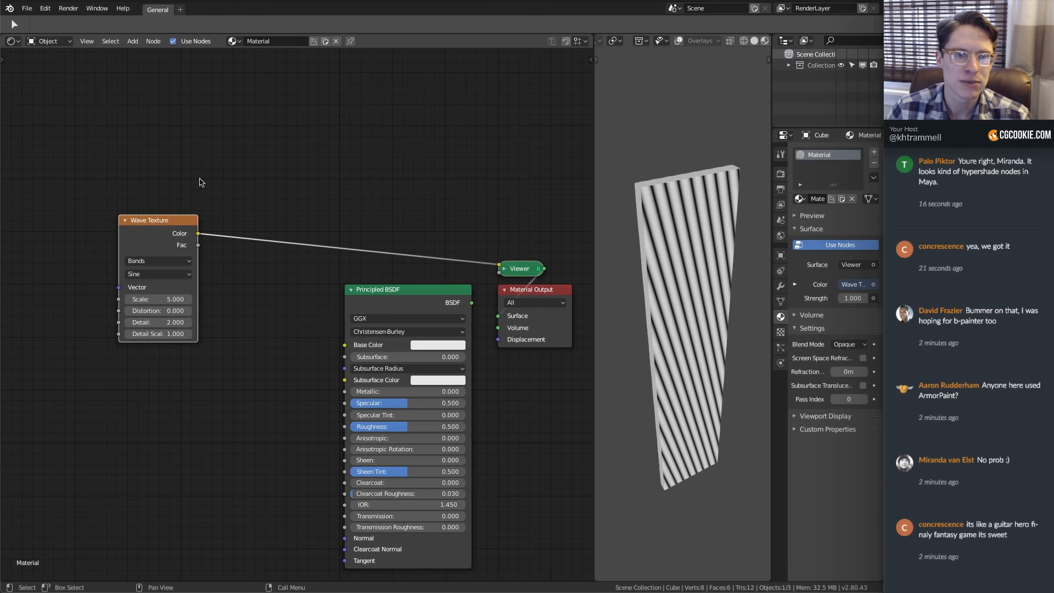
# Cycle the plank's preview through the Wave Texture's Fac output, the Principled BSDF and the Wave Texture's Color output
pyautogui.keyDown('ctrl'); pyautogui.keyDown('shift'); pyautogui.click(170, 222); pyautogui.keyUp('shift'); pyautogui.keyUp('ctrl')
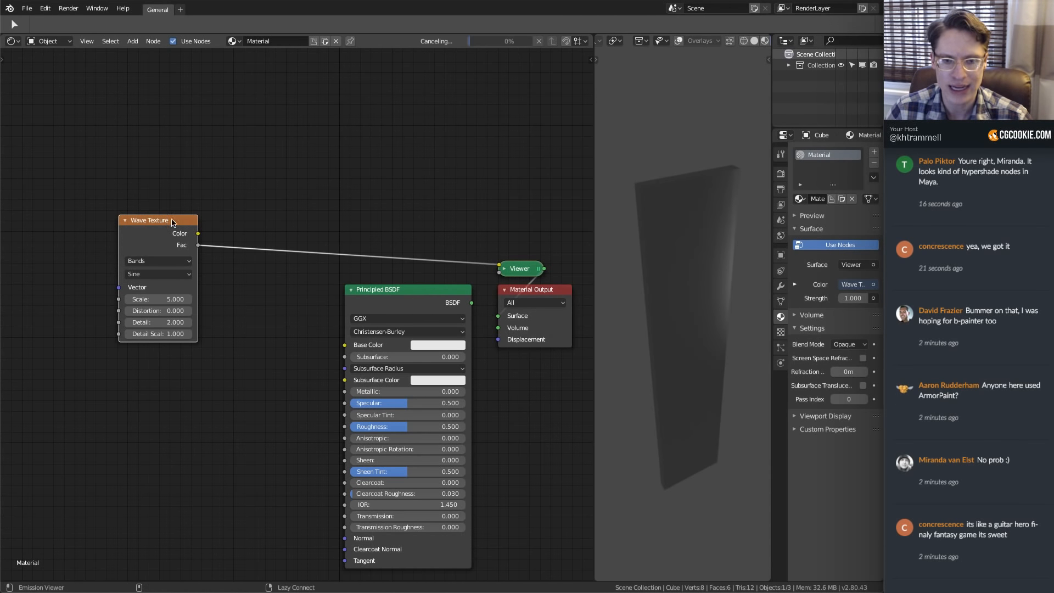
pyautogui.keyDown('ctrl'); pyautogui.keyDown('shift'); pyautogui.click(400, 299); pyautogui.keyUp('shift'); pyautogui.keyUp('ctrl')
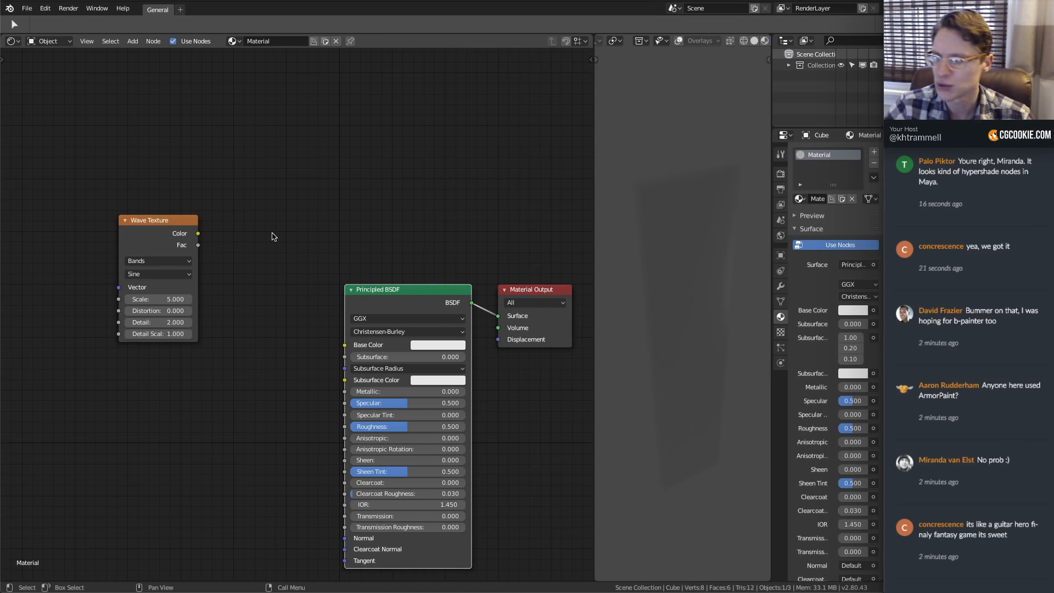
pyautogui.keyDown('ctrl'); pyautogui.keyDown('shift'); pyautogui.click(153, 223); pyautogui.keyUp('shift'); pyautogui.keyUp('ctrl')
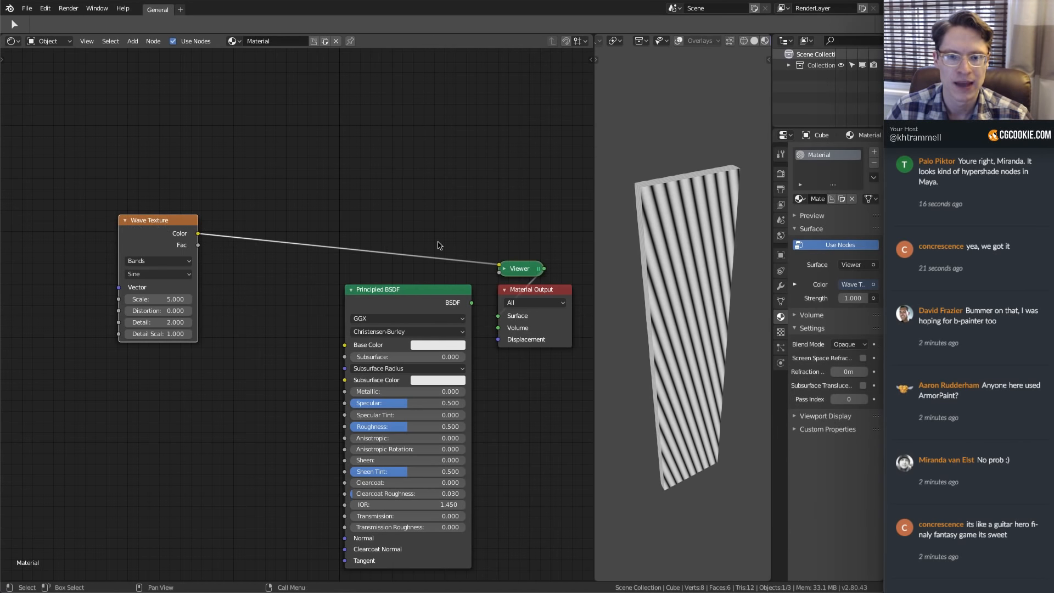
# Set the Wave Texture's wave type to Rings and inspect the pattern on the plank
pyautogui.keyDown('shift'); pyautogui.moveTo(439, 243); pyautogui.dragTo(418, 232, button='middle'); pyautogui.keyUp('shift')
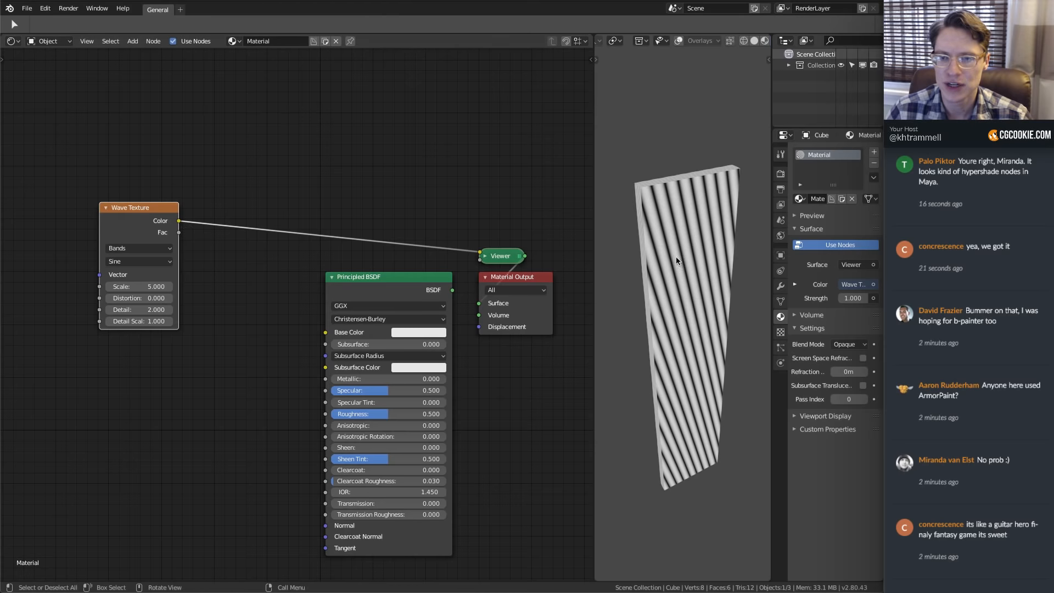
pyautogui.moveTo(676, 255); pyautogui.dragTo(679, 278, button='middle')
pyautogui.keyDown('shift'); pyautogui.moveTo(535, 211); pyautogui.dragTo(564, 218, button='middle'); pyautogui.keyUp('shift')
pyautogui.moveTo(652, 218); pyautogui.dragTo(683, 241, button='middle')
pyautogui.scroll(2, 126, 242)
pyautogui.moveTo(127, 242); pyautogui.dragTo(251, 298, button='middle')
pyautogui.moveTo(272, 251); pyautogui.dragTo(258, 249, button='middle')
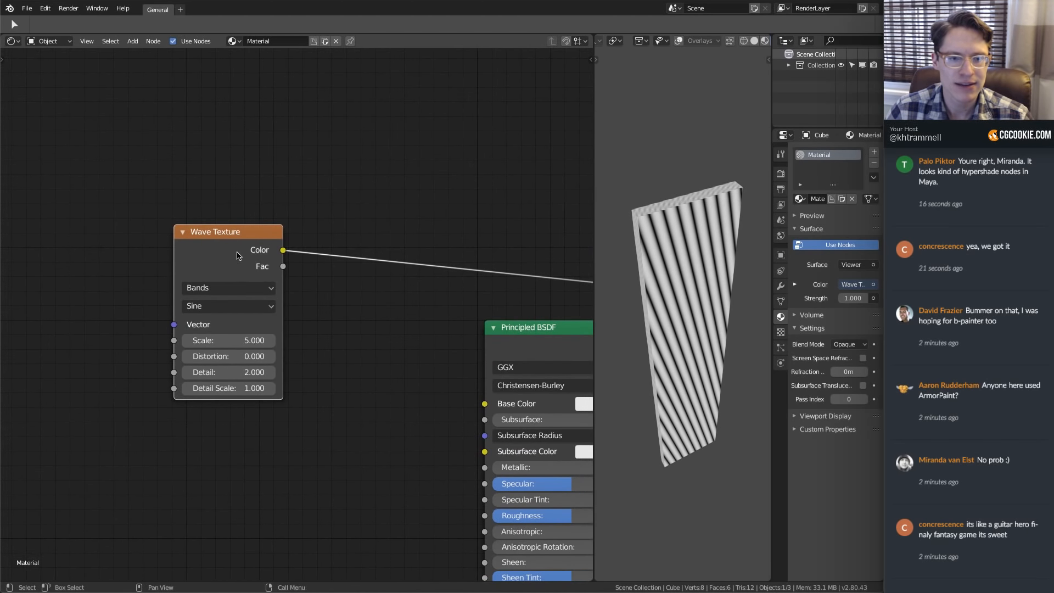
pyautogui.click(224, 290)
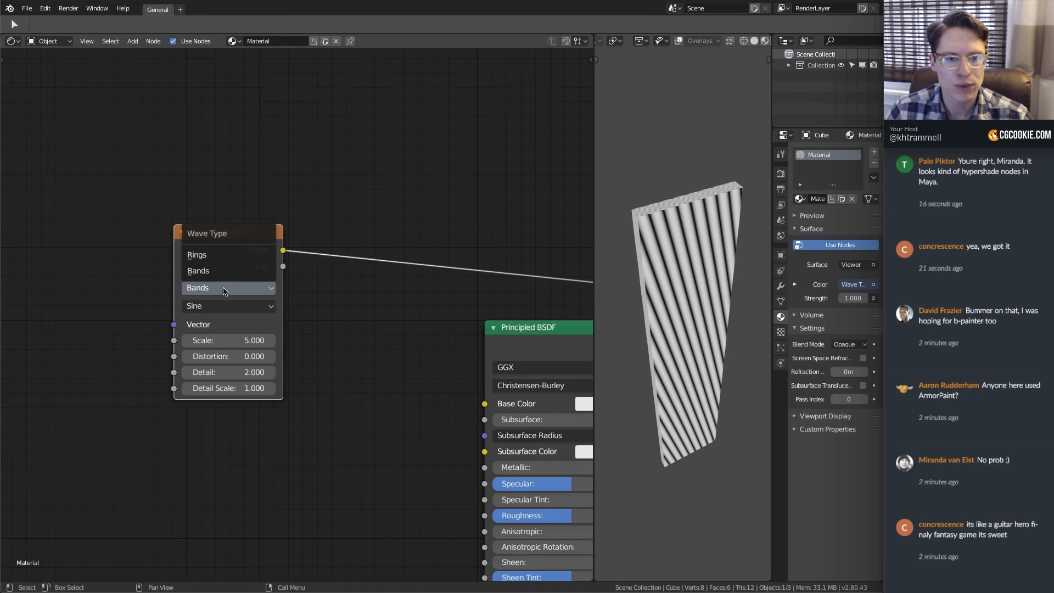
pyautogui.click(210, 256)
pyautogui.moveTo(653, 172)
pyautogui.mouseDown(button='middle')
pyautogui.moveTo(682, 155)
pyautogui.moveTo(651, 181)
pyautogui.mouseUp(button='middle')
pyautogui.scroll(-1, 325, 296)
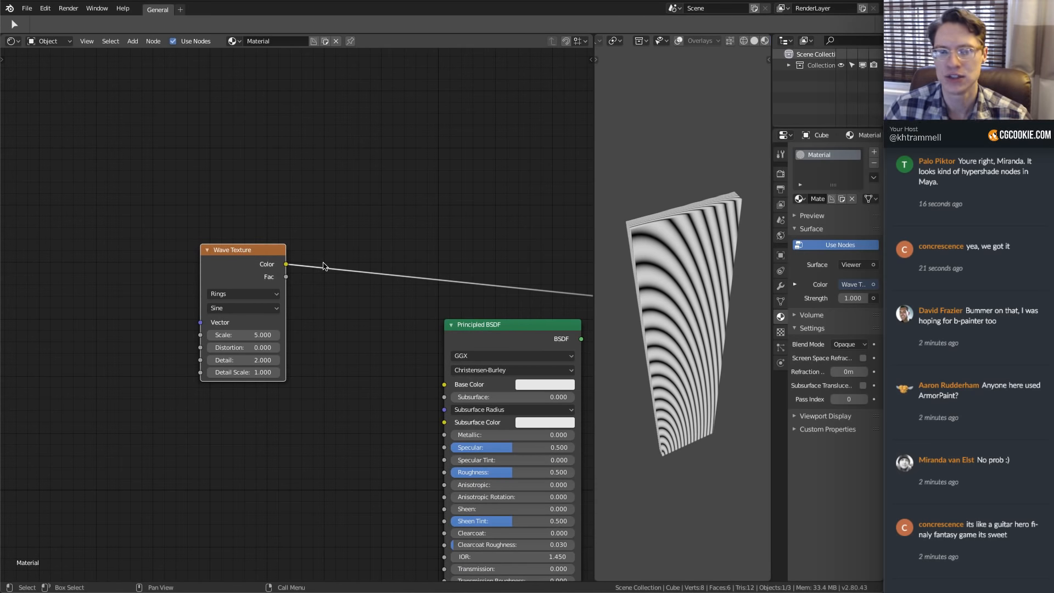
pyautogui.moveTo(689, 329); pyautogui.dragTo(698, 295, button='middle')
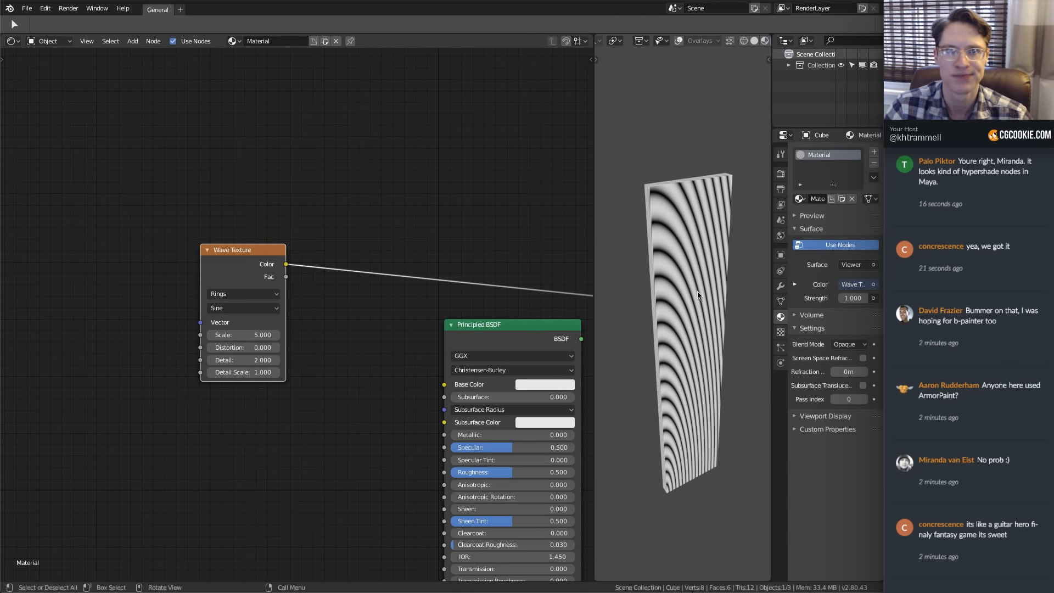
# Add Texture Coordinate and Mapping nodes to the Wave Texture's Vector input using Node Wrangler's texture setup
pyautogui.scroll(-1, 312, 277)
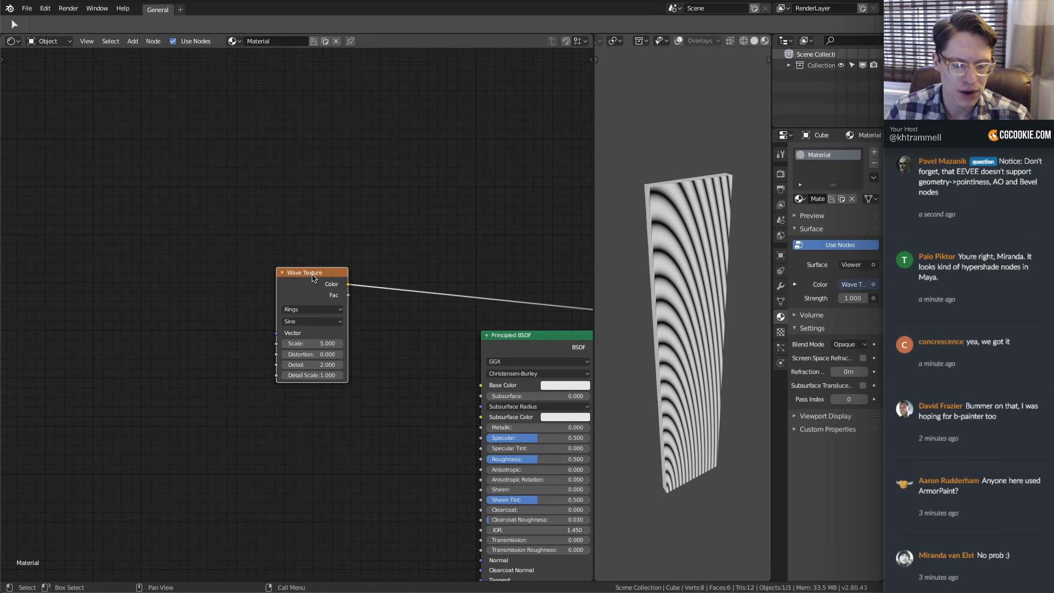
pyautogui.hotkey('ctrl', 't')
pyautogui.moveTo(279, 270); pyautogui.dragTo(312, 268, button='middle')
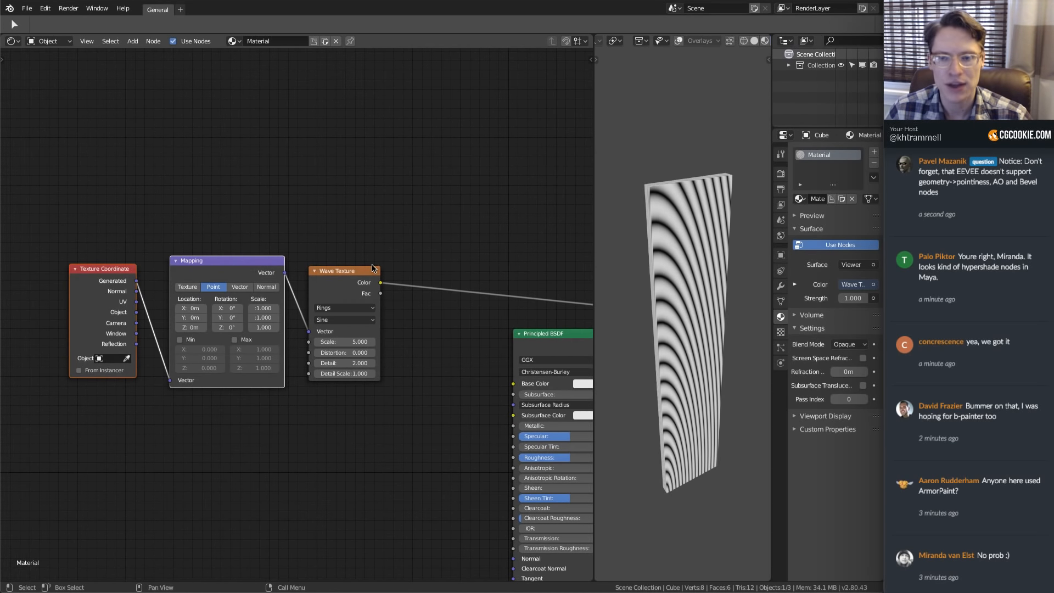
pyautogui.scroll(2, 184, 272)
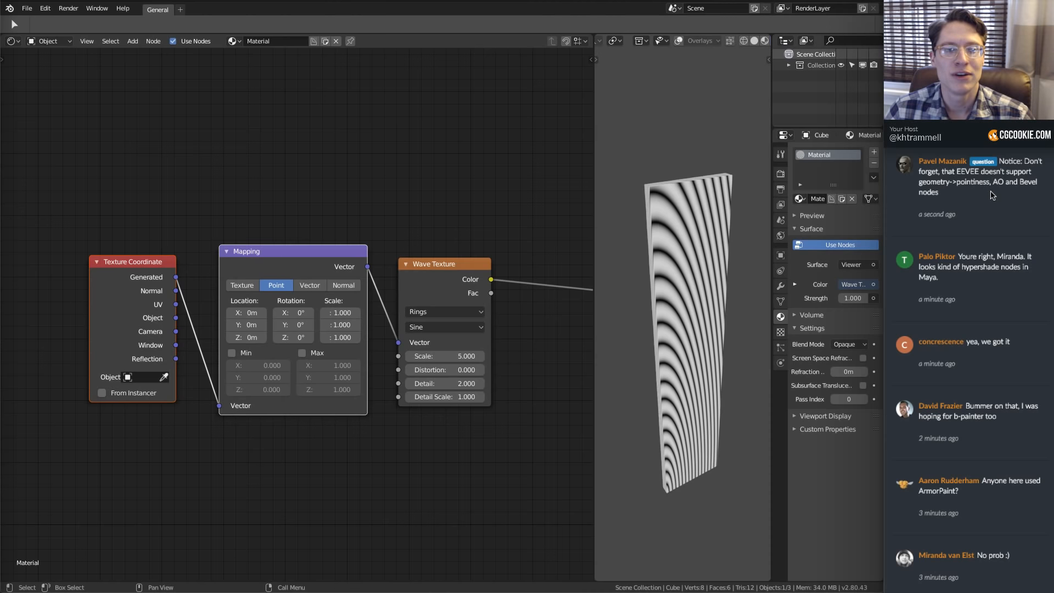
pyautogui.moveTo(985, 196); pyautogui.dragTo(1002, 159)
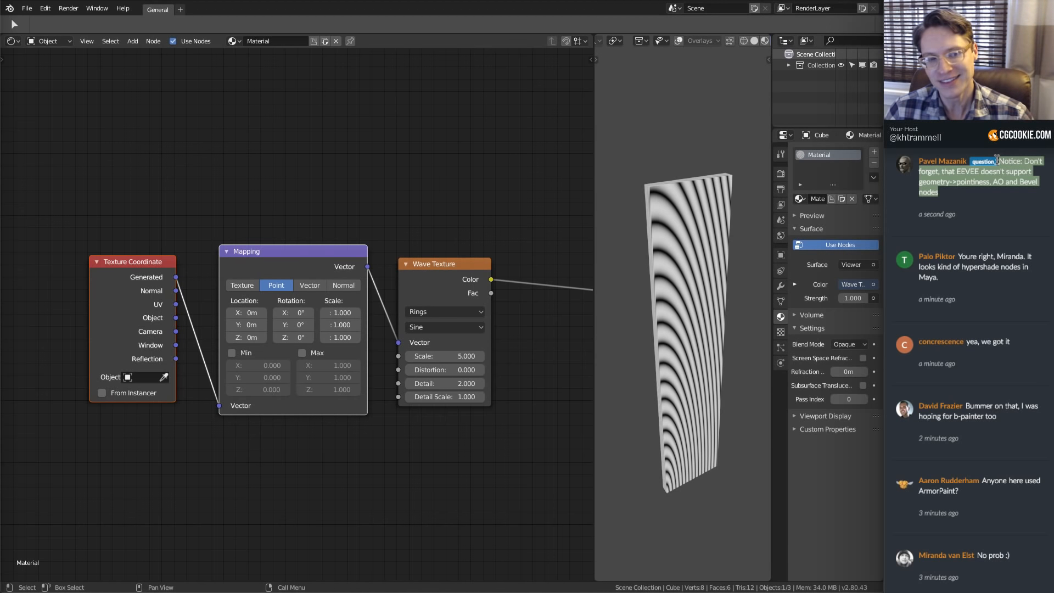
pyautogui.click(1013, 194)
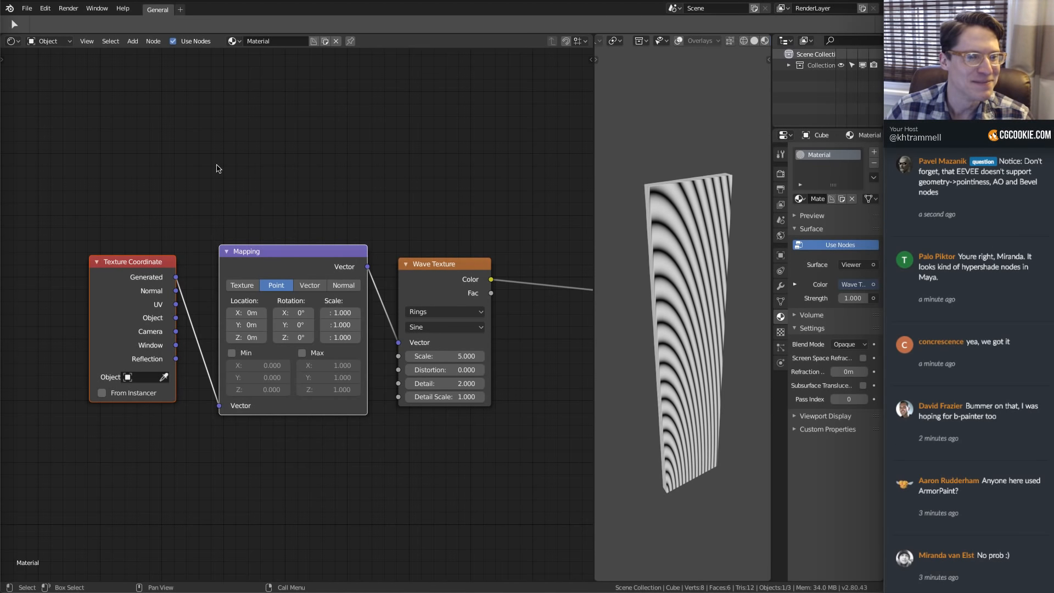
# Move the Wave Texture node farther from the Mapping node to make room between them
pyautogui.scroll(-3, 269, 264)
pyautogui.moveTo(270, 260); pyautogui.dragTo(243, 263, button='middle')
pyautogui.keyDown('ctrl'); pyautogui.moveTo(317, 267); pyautogui.dragTo(215, 250, button='middle'); pyautogui.keyUp('ctrl')
pyautogui.moveTo(263, 270); pyautogui.dragTo(353, 266)
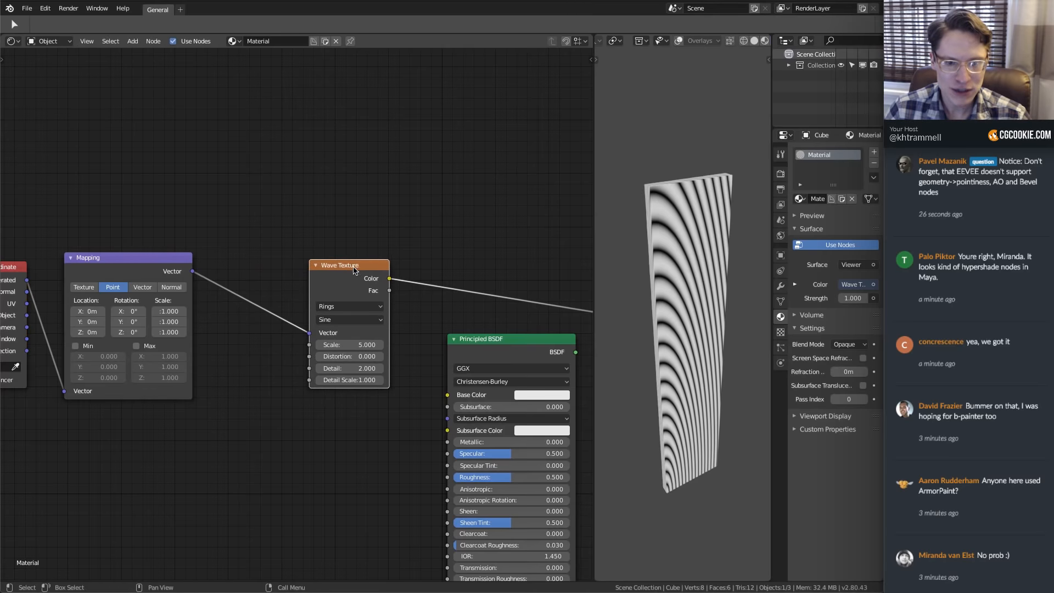
pyautogui.scroll(-1, 353, 258)
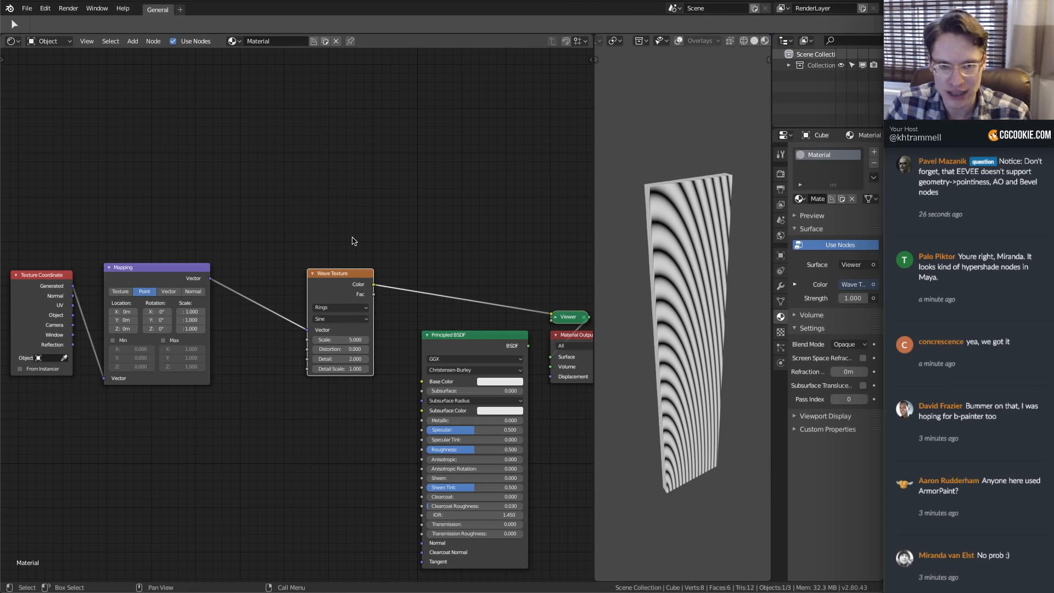
# Switch to the browser and open the Shader Forge course from CG Cookie's Blender course list
pyautogui.hotkey('alt', 'Tab')
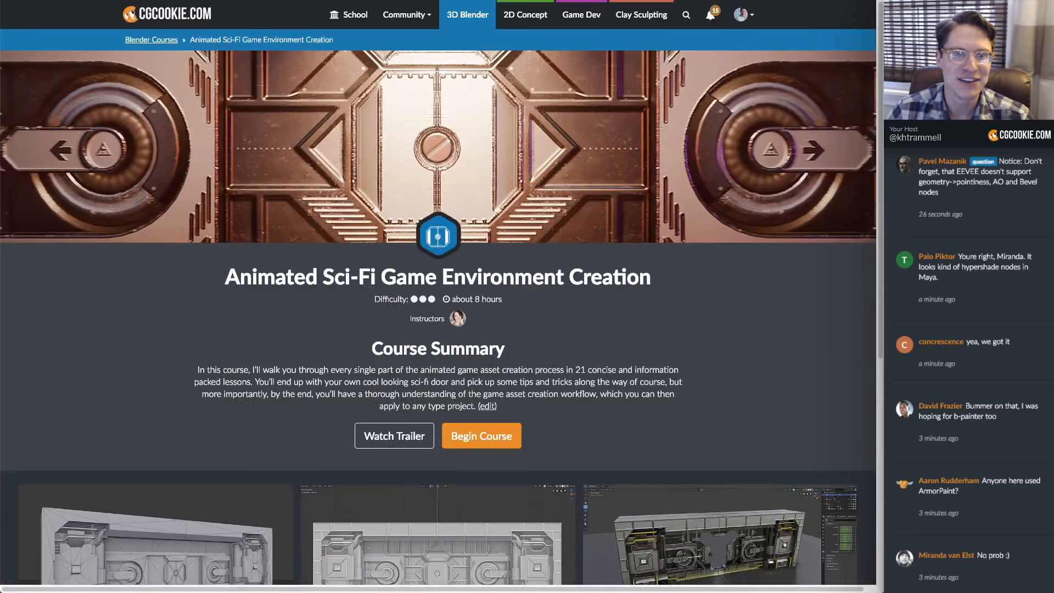
pyautogui.click(470, 16)
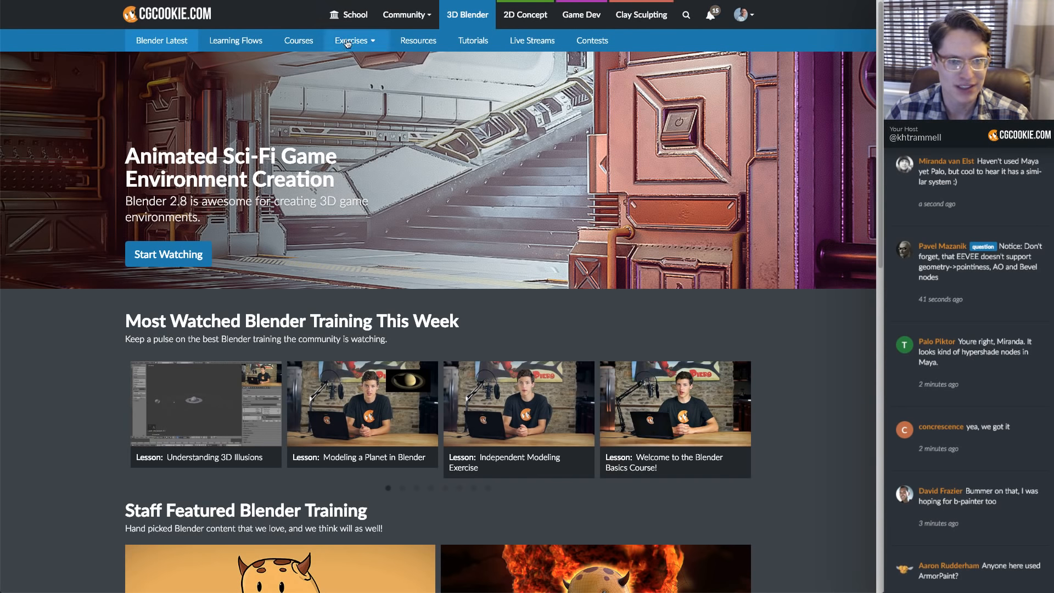
pyautogui.click(296, 52)
pyautogui.scroll(-10, 646, 359)
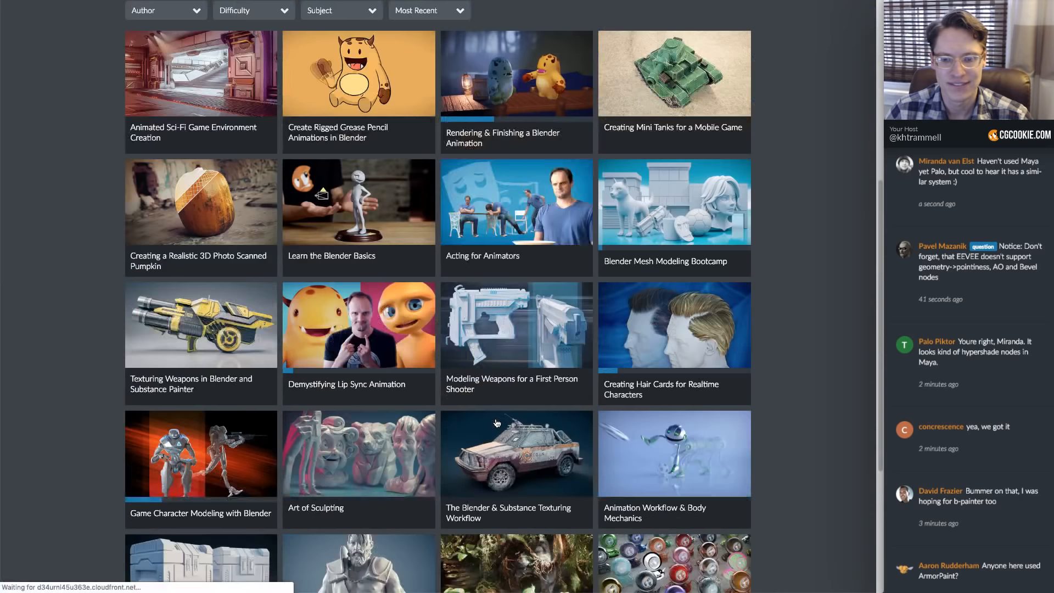
pyautogui.click(647, 335)
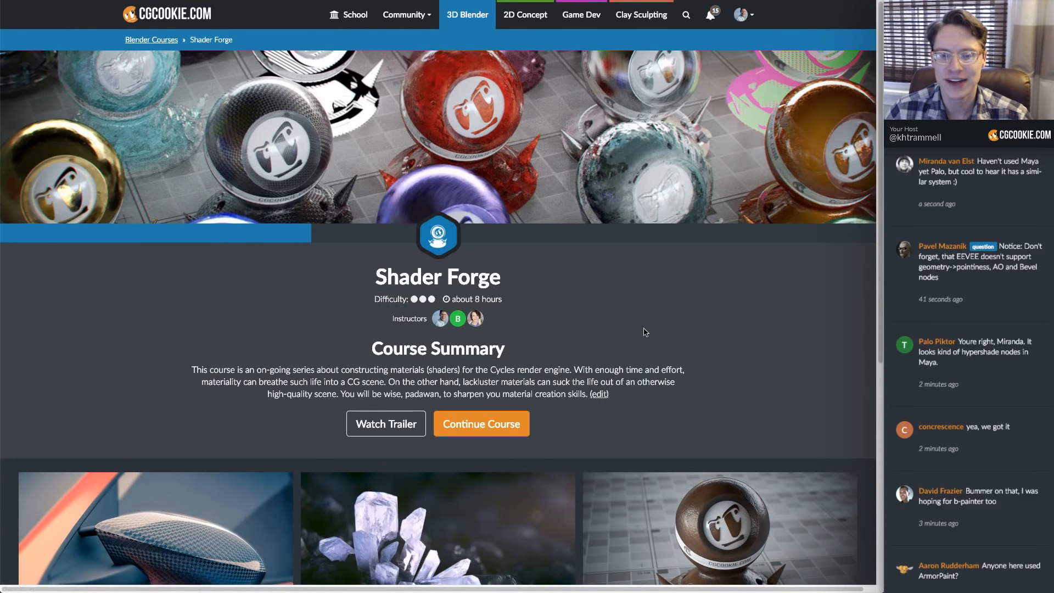
pyautogui.click(489, 427)
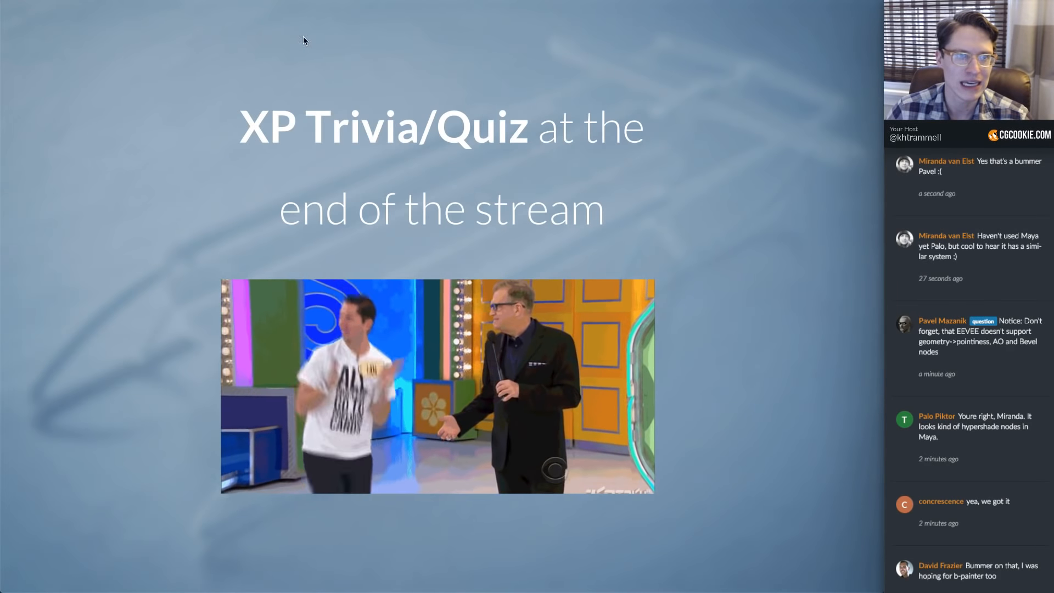
# Switch back to Blender, shift the Texture Coordinate, Mapping and Wave Texture nodes away from the Principled BSDF, and select the two mapping nodes
pyautogui.press('super+Tab')
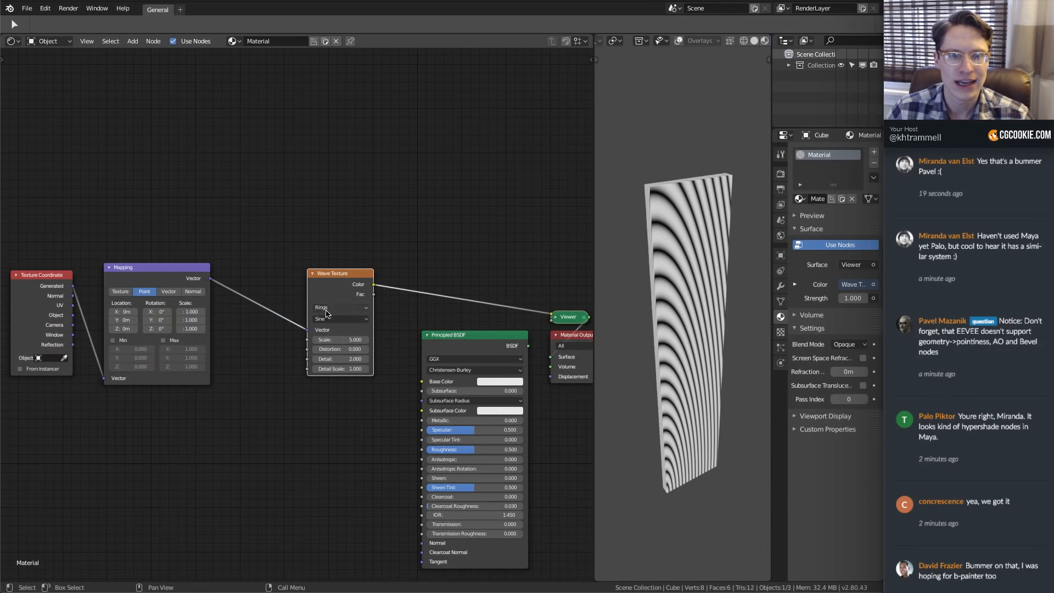
pyautogui.moveTo(230, 291); pyautogui.dragTo(358, 286, button='middle')
pyautogui.moveTo(102, 226); pyautogui.dragTo(332, 382)
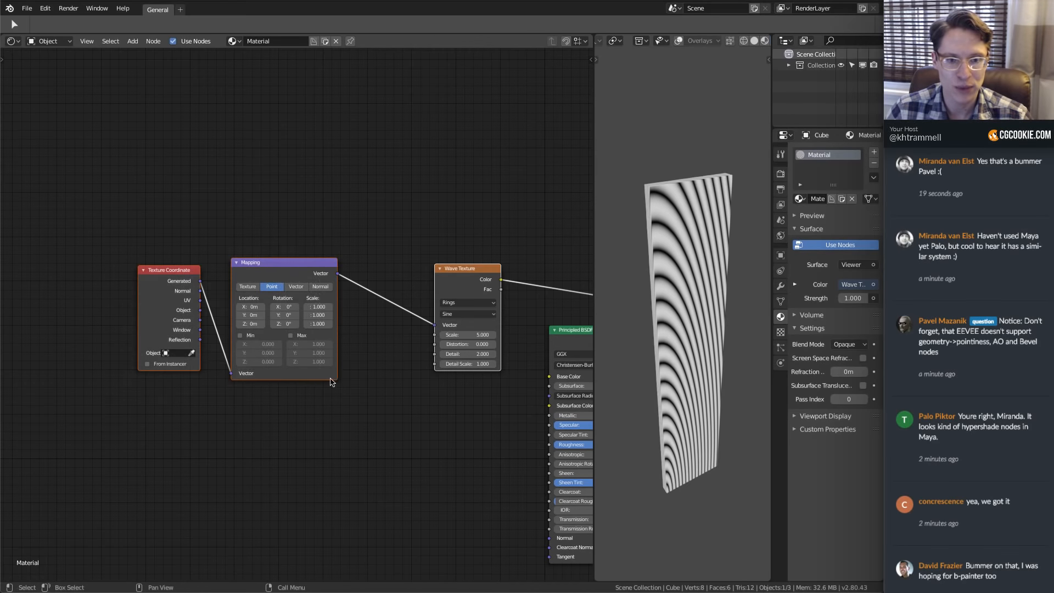
pyautogui.moveTo(270, 276); pyautogui.dragTo(219, 273)
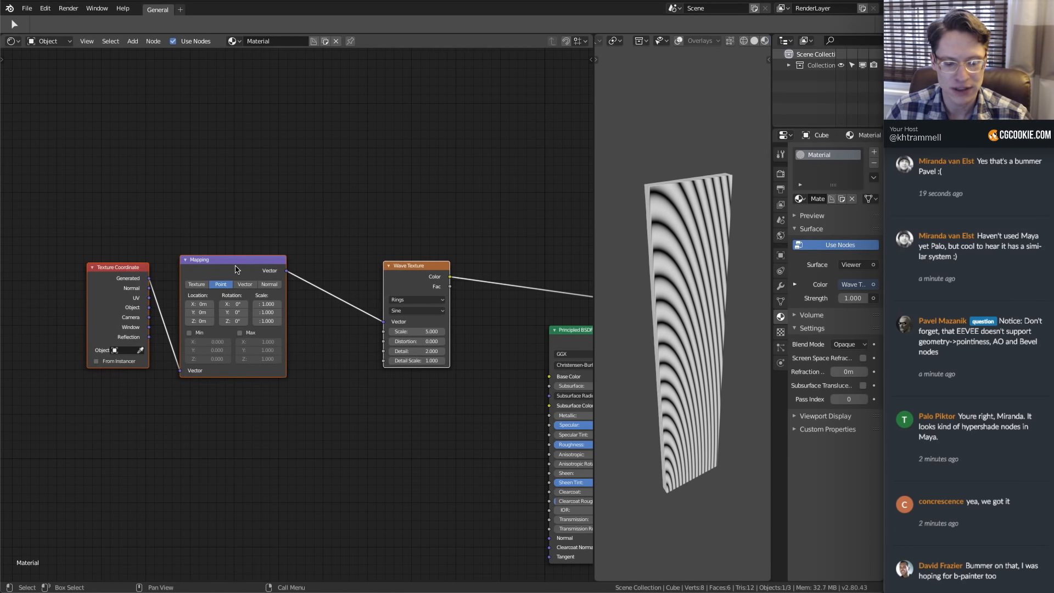
pyautogui.moveTo(55, 225); pyautogui.dragTo(288, 403)
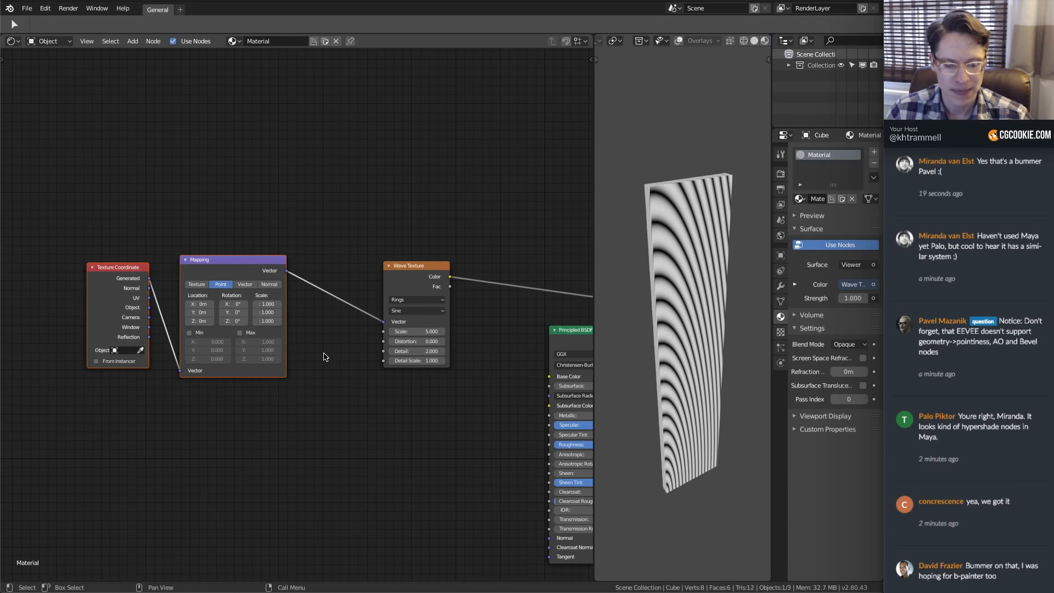
# Insert a MixRGB node on the link between the Mapping and Wave Texture nodes
pyautogui.moveTo(324, 357); pyautogui.dragTo(253, 345, button='middle')
pyautogui.scroll(3, 329, 320)
pyautogui.hotkey('shift', 'a')
pyautogui.moveTo(359, 226)
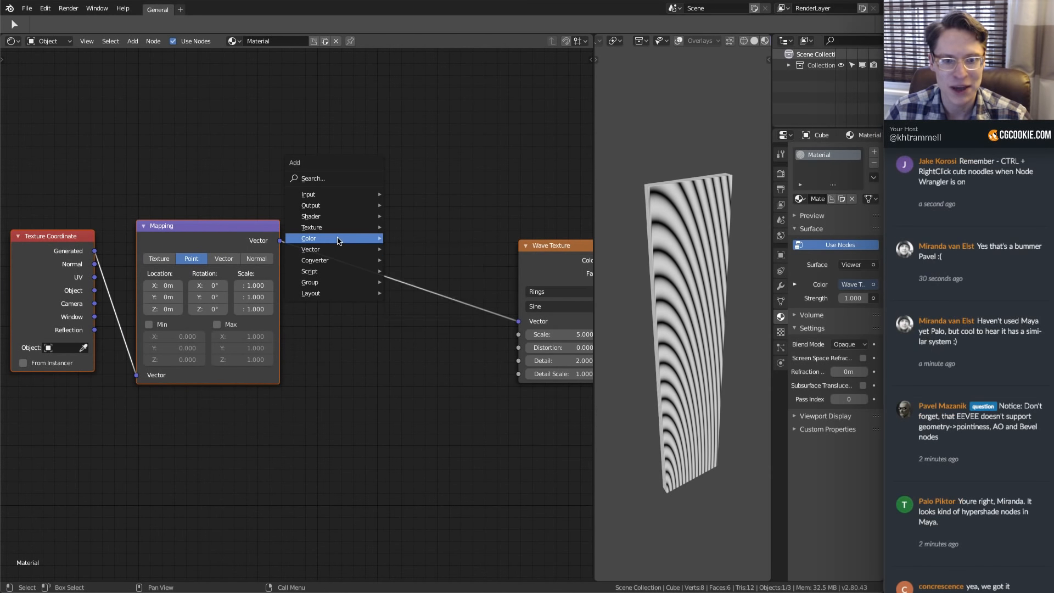
pyautogui.click(413, 298)
pyautogui.click(396, 245)
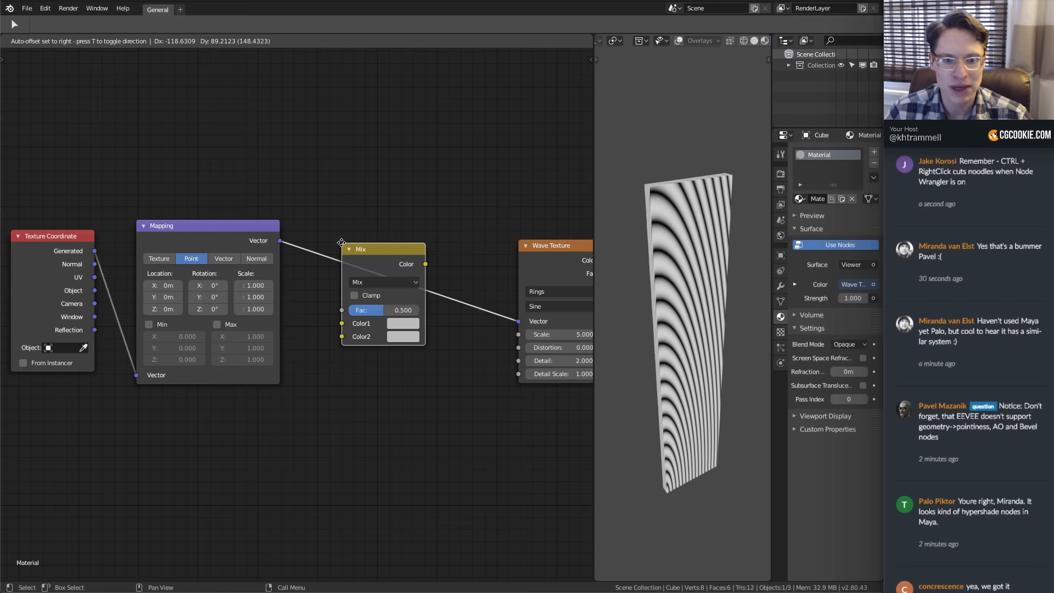
# Set the Mix node's blend mode to Multiply
pyautogui.moveTo(443, 232); pyautogui.dragTo(305, 243, button='middle')
pyautogui.scroll(2, 369, 228)
pyautogui.click(307, 282)
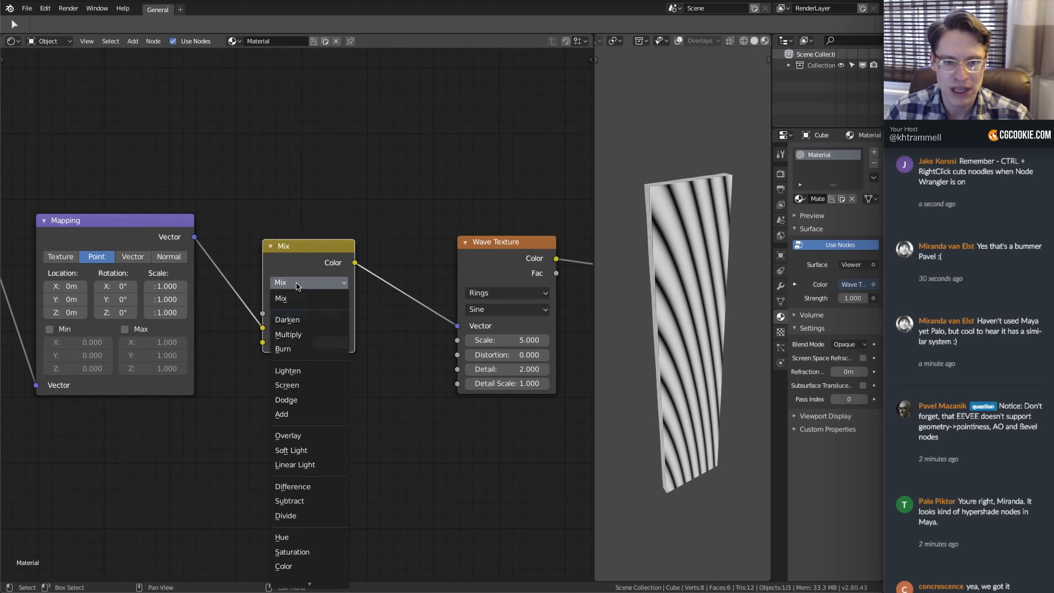
pyautogui.click(302, 336)
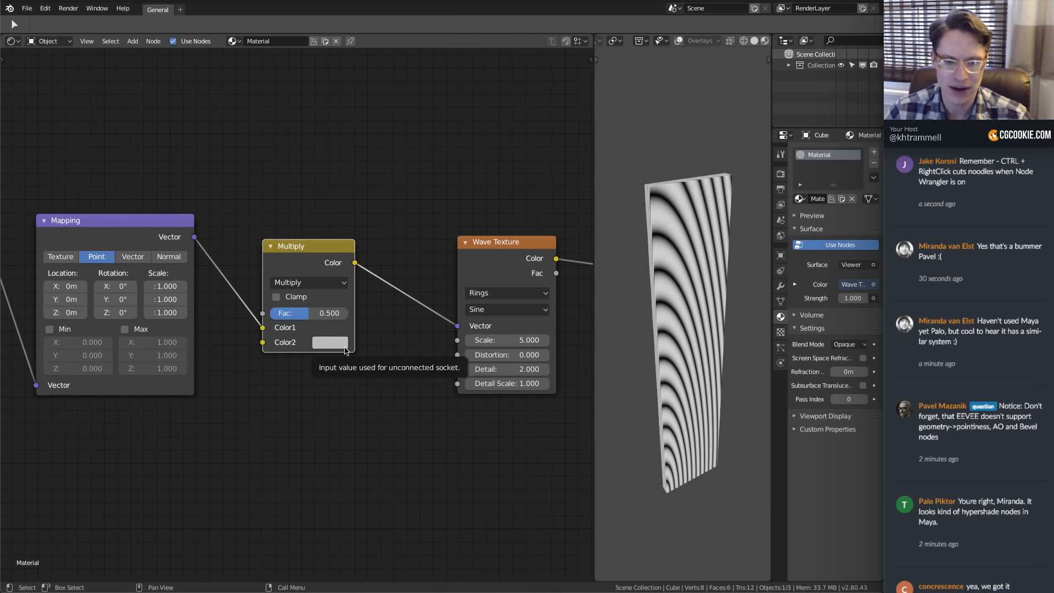
# Set the Multiply node's Color2 to R 1, G 1 and B 0
pyautogui.click(339, 343)
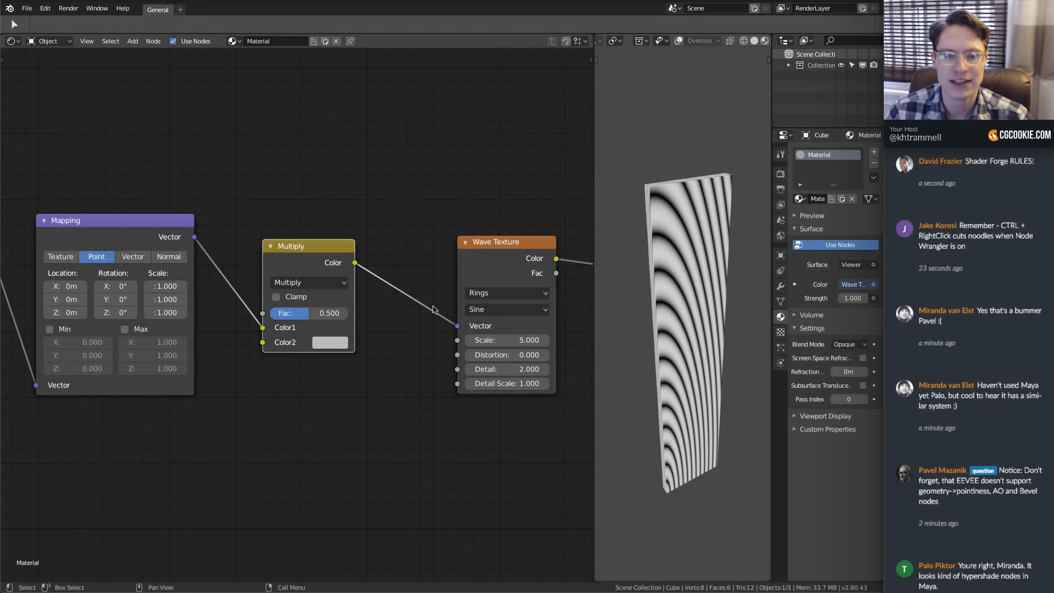
pyautogui.click(324, 340)
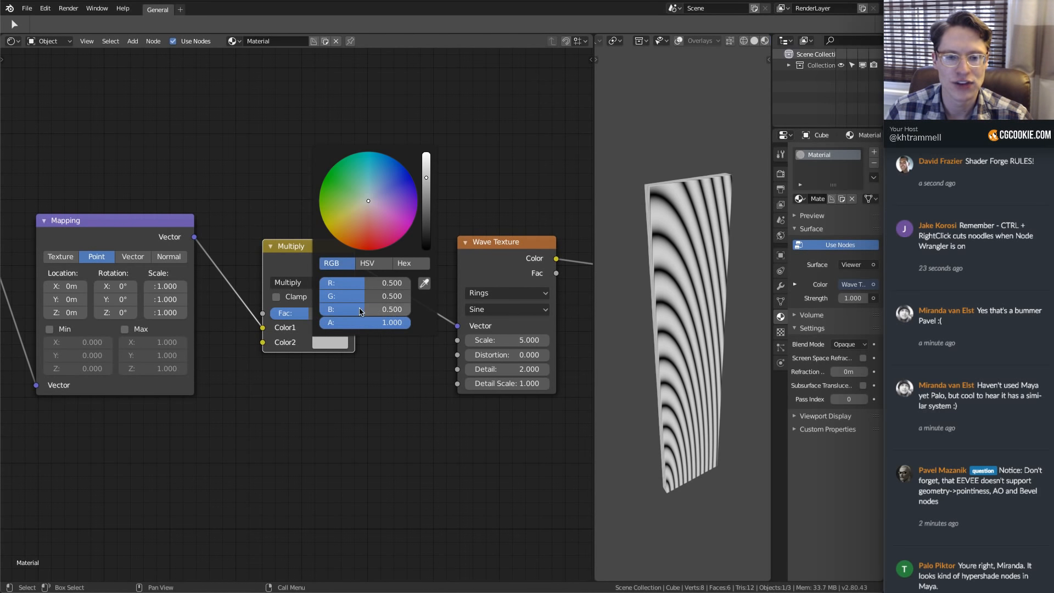
pyautogui.click(351, 283)
pyautogui.write('1')
pyautogui.press('Return')
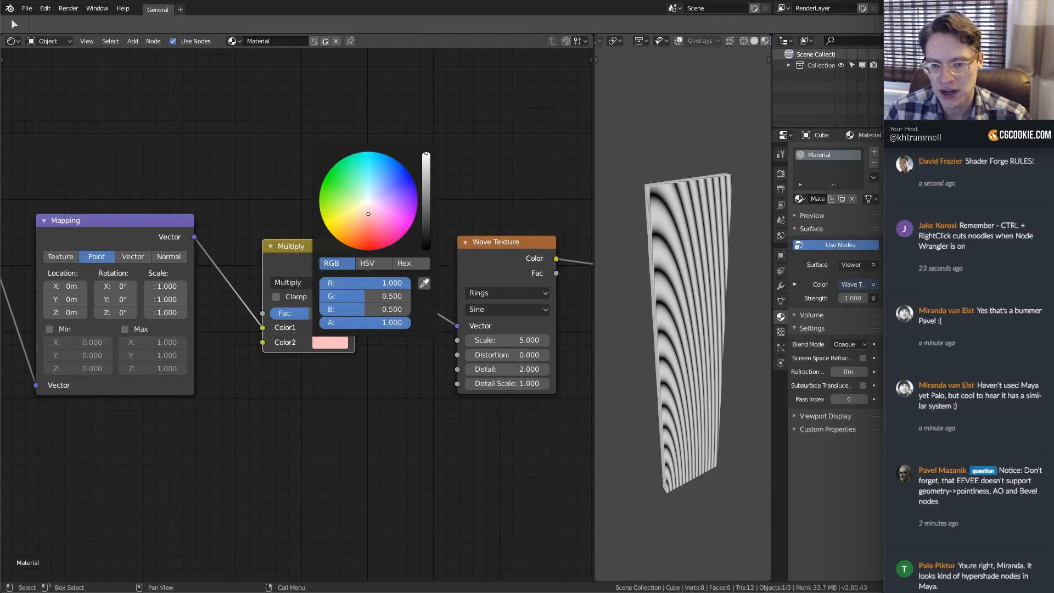
pyautogui.click(362, 296)
pyautogui.write('1')
pyautogui.press('Return')
pyautogui.moveTo(361, 311); pyautogui.dragTo(324, 310)
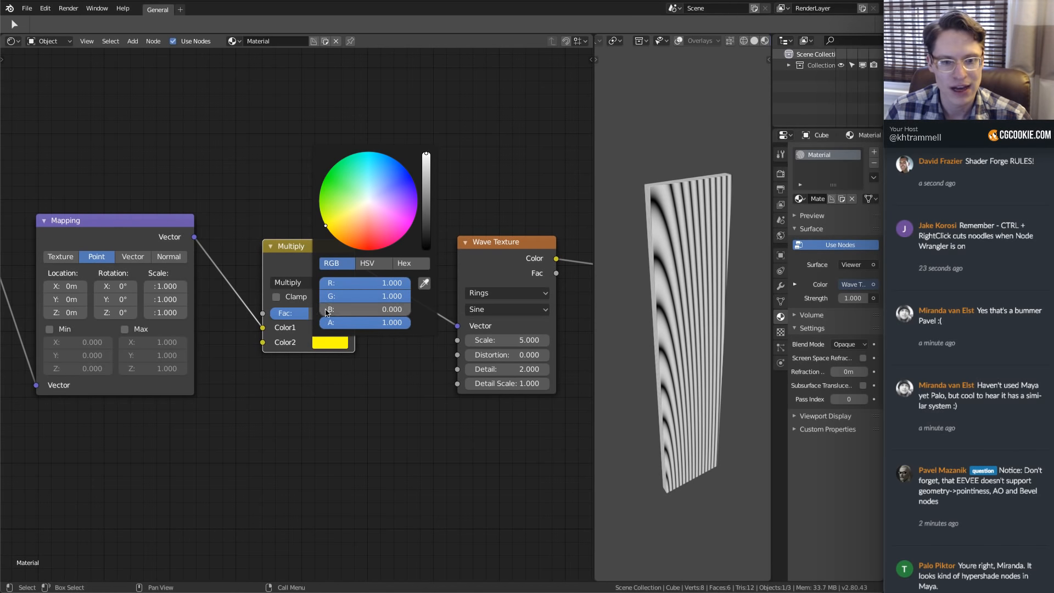
# Feed the Mapping node's Vector input from the Texture Coordinate node's Object output
pyautogui.moveTo(211, 205); pyautogui.dragTo(402, 195, button='middle')
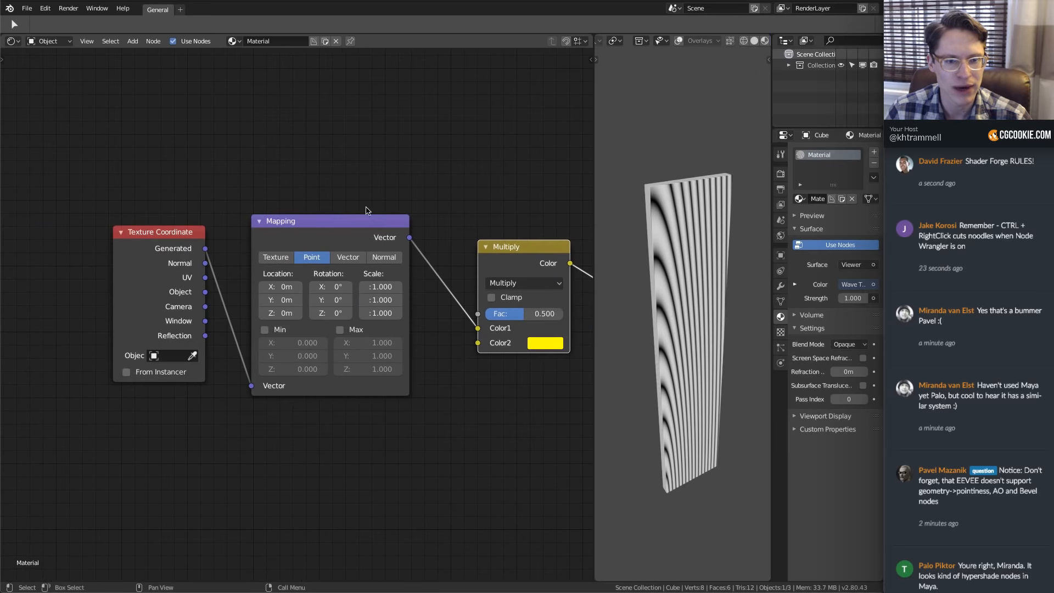
pyautogui.moveTo(199, 251); pyautogui.dragTo(119, 206, button='middle')
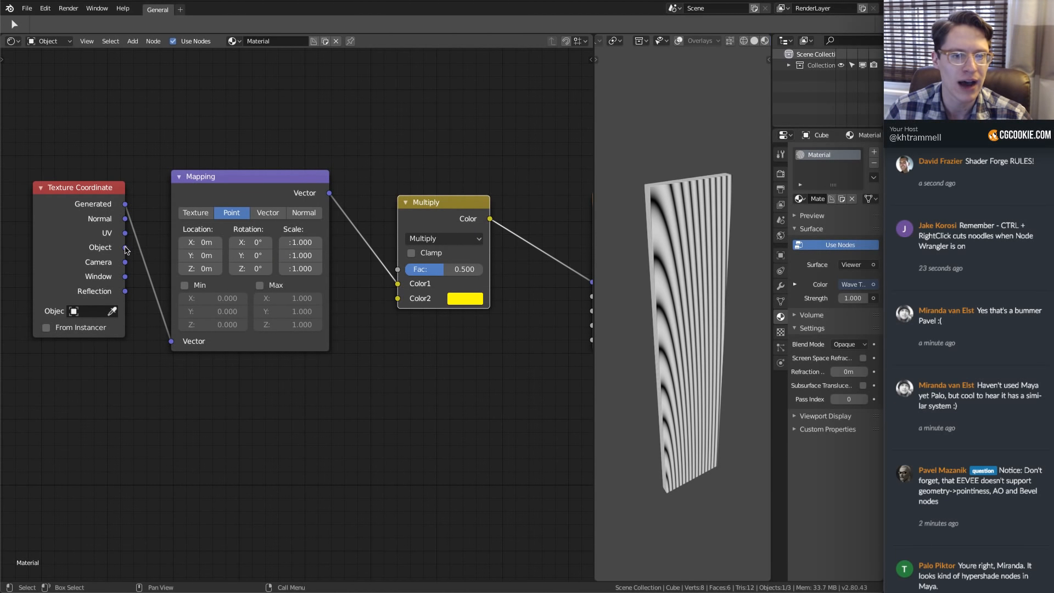
pyautogui.moveTo(125, 248); pyautogui.dragTo(171, 341)
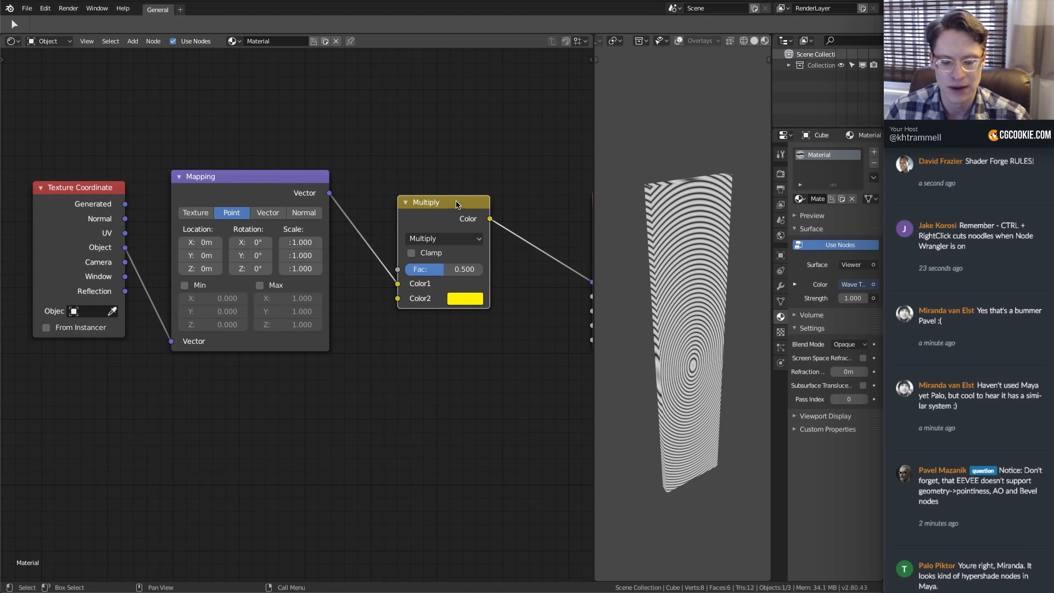
# Temporarily mute the Multiply node to compare the ring pattern on the plank, and re-enable it
pyautogui.press('m')
pyautogui.moveTo(507, 187); pyautogui.dragTo(426, 198, button='middle')
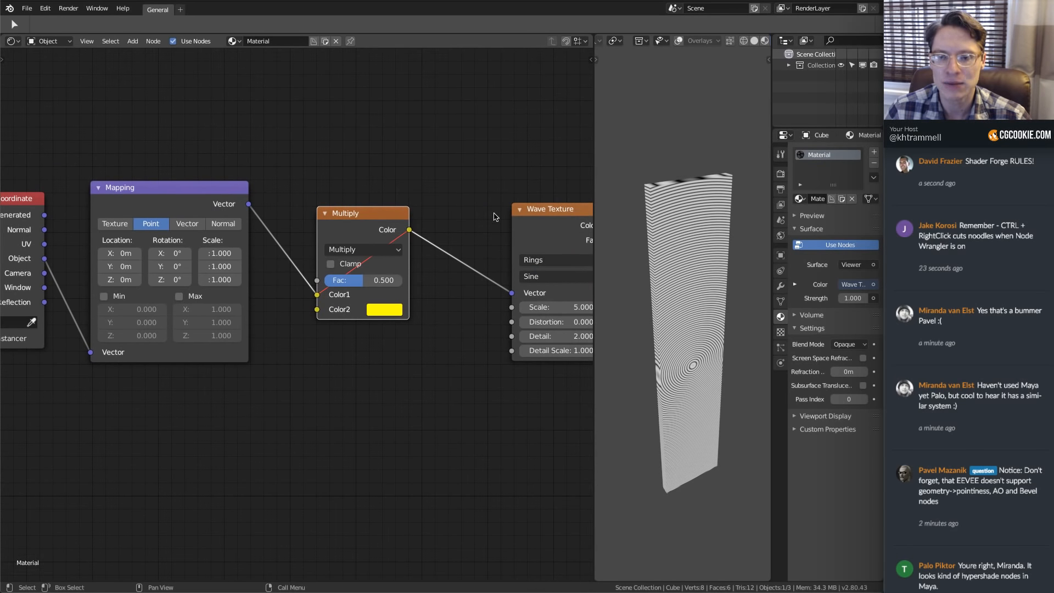
pyautogui.moveTo(34, 210); pyautogui.dragTo(82, 198, button='middle')
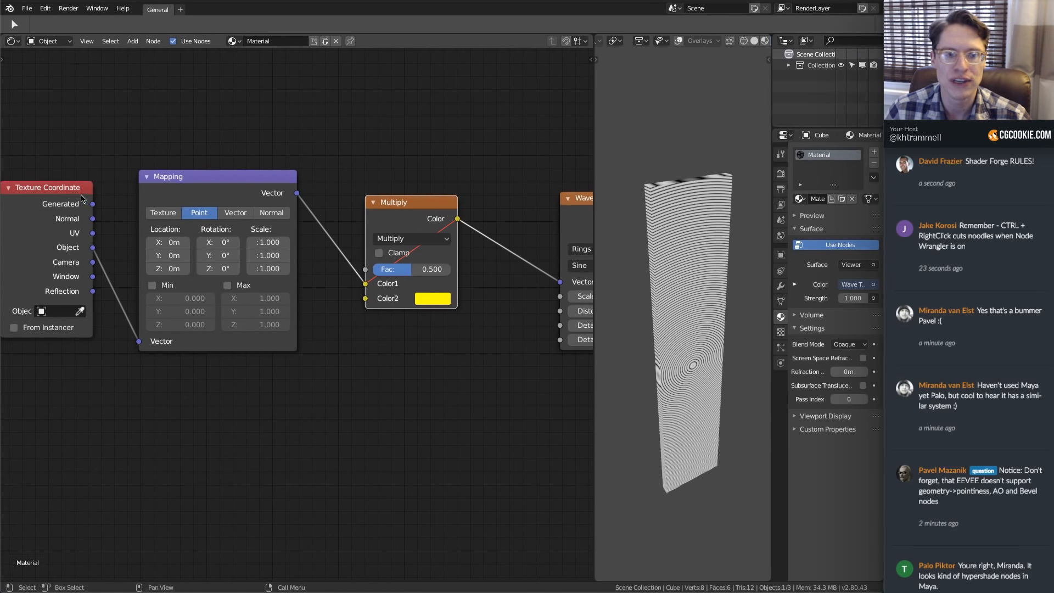
pyautogui.scroll(2, 685, 255)
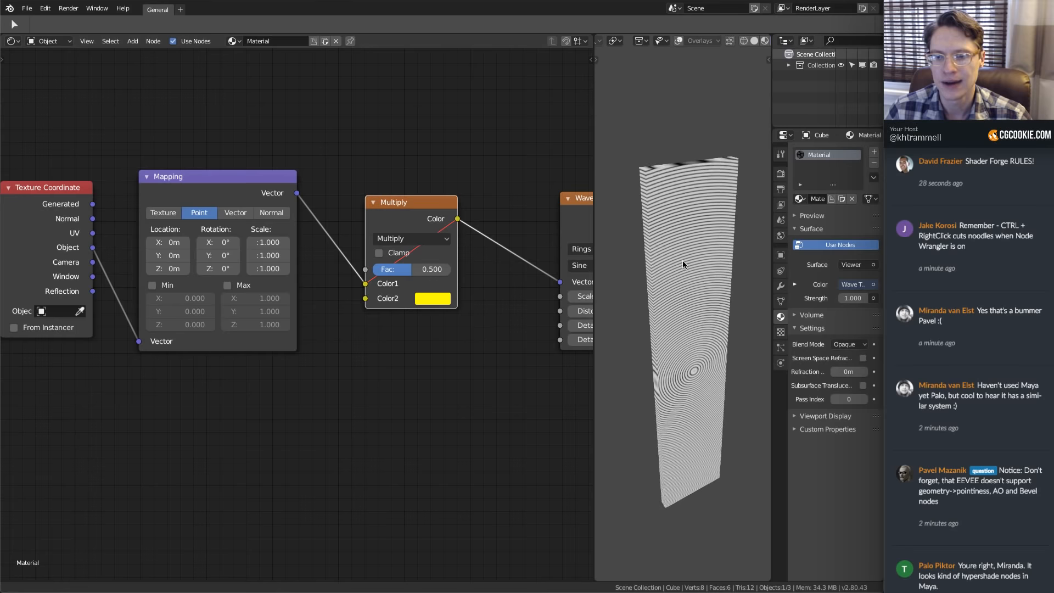
pyautogui.moveTo(690, 251)
pyautogui.mouseDown(button='middle')
pyautogui.moveTo(694, 225)
pyautogui.moveTo(698, 275)
pyautogui.moveTo(690, 258)
pyautogui.moveTo(705, 214)
pyautogui.moveTo(702, 260)
pyautogui.moveTo(702, 241)
pyautogui.mouseUp(button='middle')
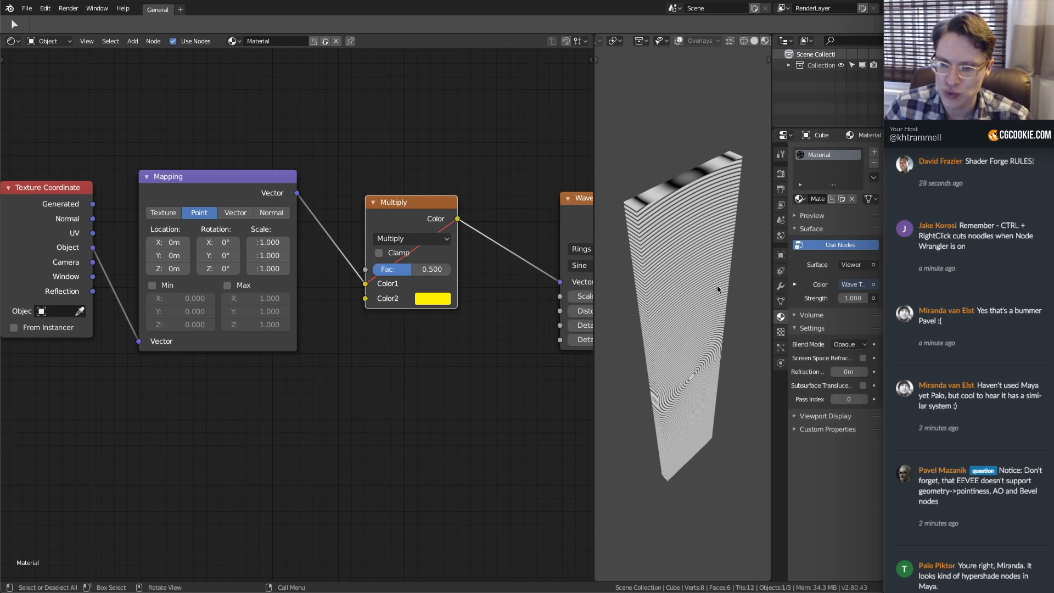
pyautogui.moveTo(717, 285); pyautogui.dragTo(693, 304, button='middle')
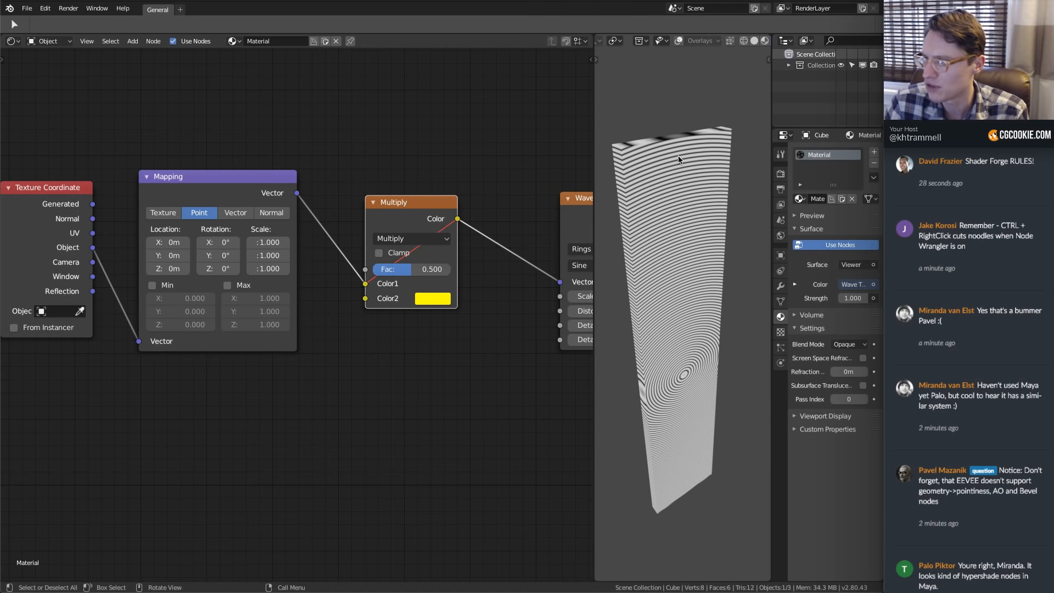
pyautogui.keyDown('ctrl'); pyautogui.keyDown('shift'); pyautogui.click(393, 207); pyautogui.keyUp('shift'); pyautogui.keyUp('ctrl')
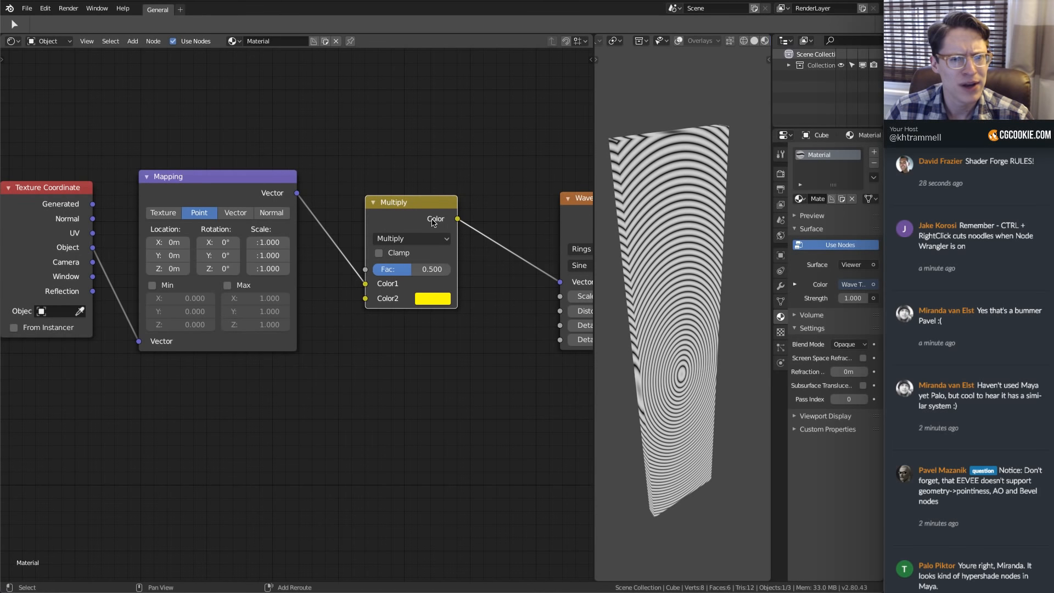
# Try the Multiply node's Fac at 1.000, check the plank's end grain, and lower it to about 0.545
pyautogui.moveTo(431, 219); pyautogui.dragTo(408, 224, button='middle')
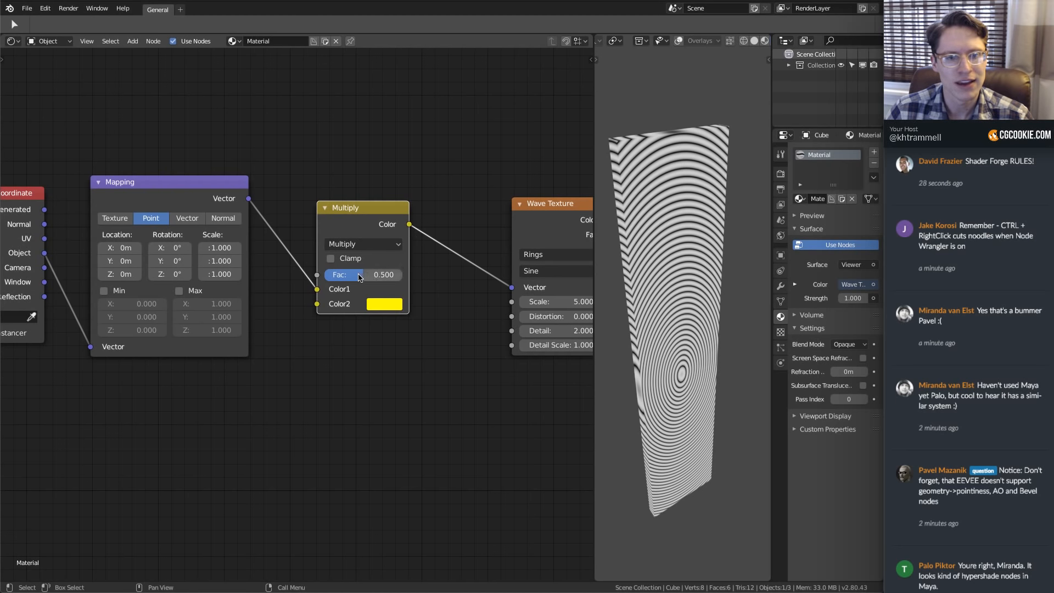
pyautogui.moveTo(446, 260); pyautogui.dragTo(385, 280, button='middle')
pyautogui.keyDown('ctrl'); pyautogui.moveTo(385, 280); pyautogui.dragTo(368, 300, button='middle'); pyautogui.keyUp('ctrl')
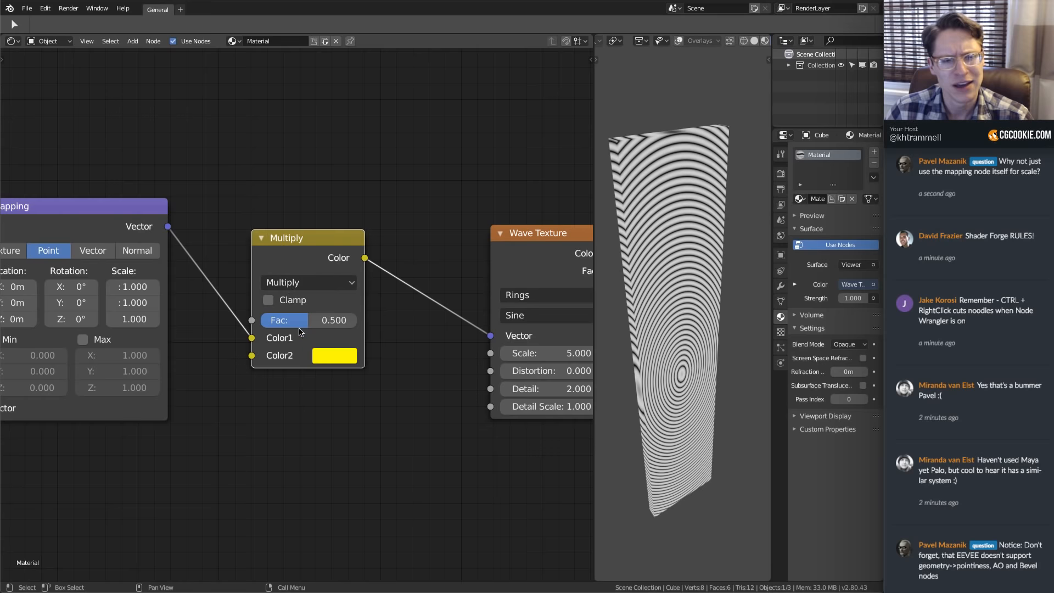
pyautogui.moveTo(309, 319); pyautogui.dragTo(356, 320)
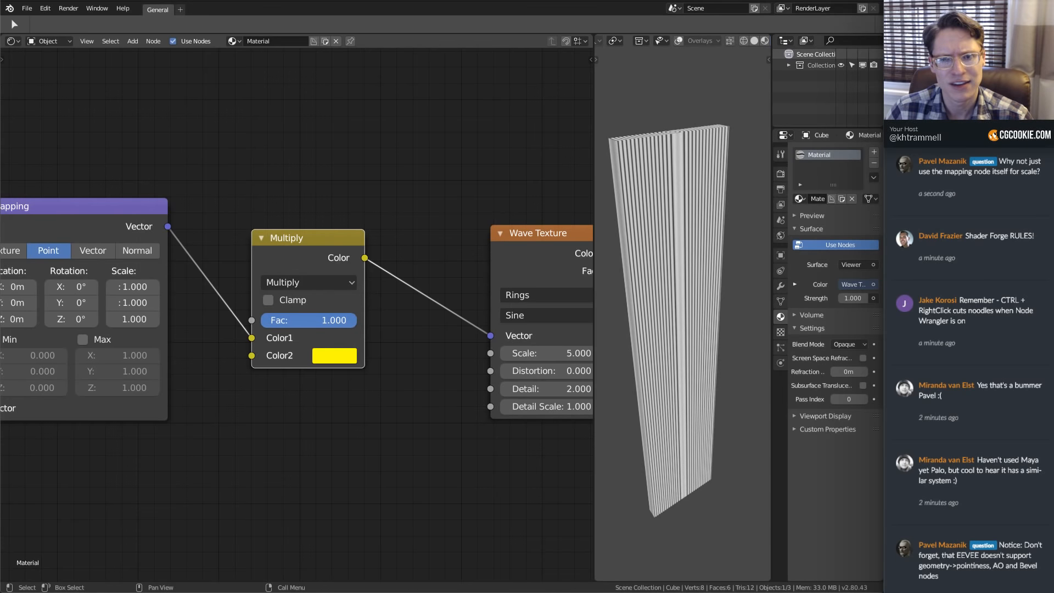
pyautogui.moveTo(707, 155); pyautogui.dragTo(698, 174, button='middle')
pyautogui.moveTo(335, 320); pyautogui.dragTo(292, 320)
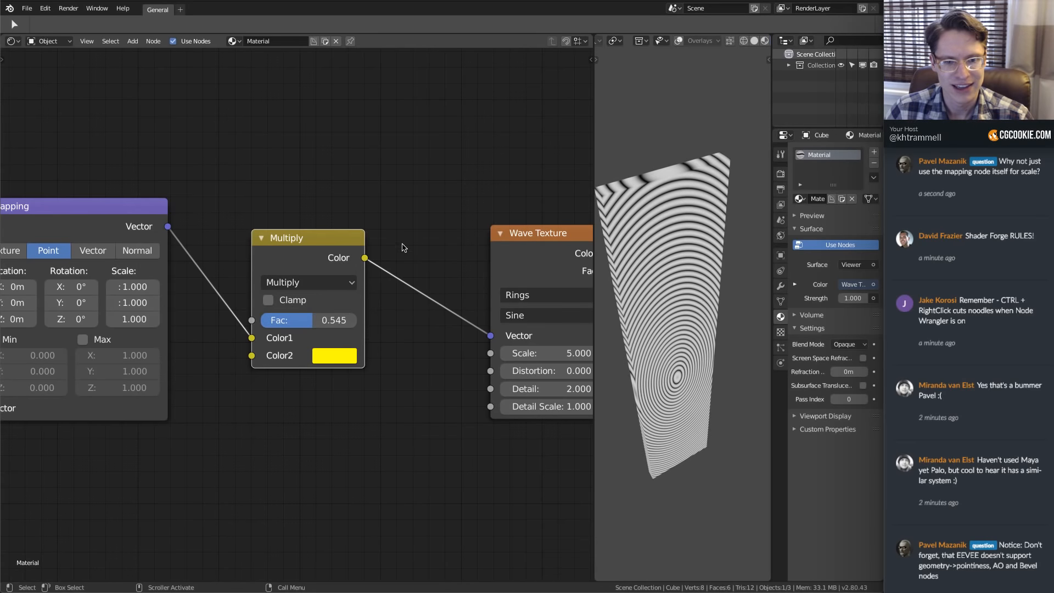
pyautogui.moveTo(403, 248)
pyautogui.mouseDown(button='middle')
pyautogui.moveTo(404, 209)
pyautogui.moveTo(408, 246)
pyautogui.moveTo(407, 227)
pyautogui.mouseUp(button='middle')
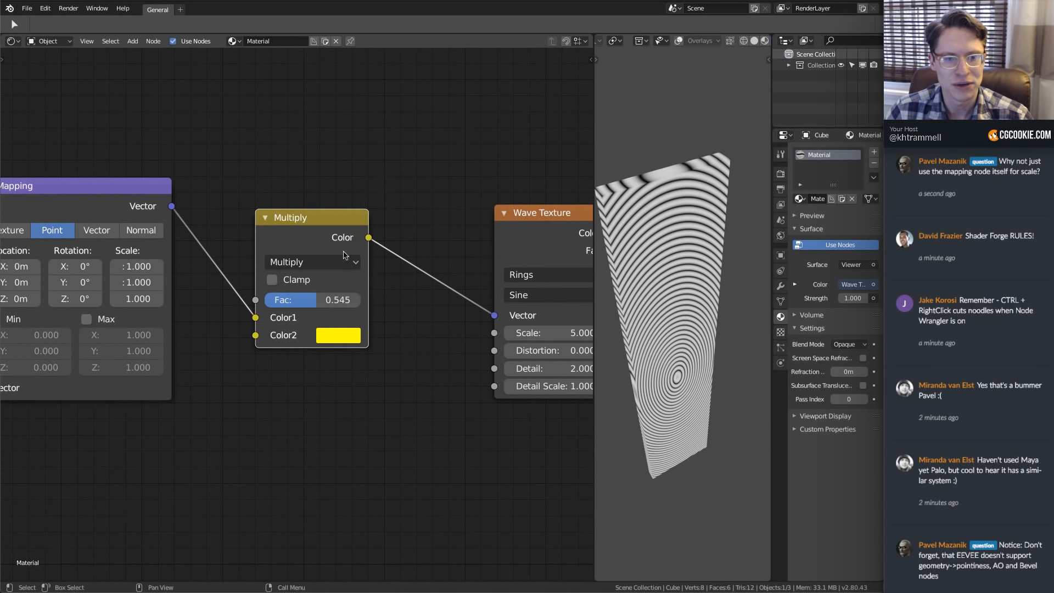
# Test the Multiply node's Fac at 0.5 and 0, and leave it at 1.000
pyautogui.click(323, 301)
pyautogui.write('0.5')
pyautogui.press('Return')
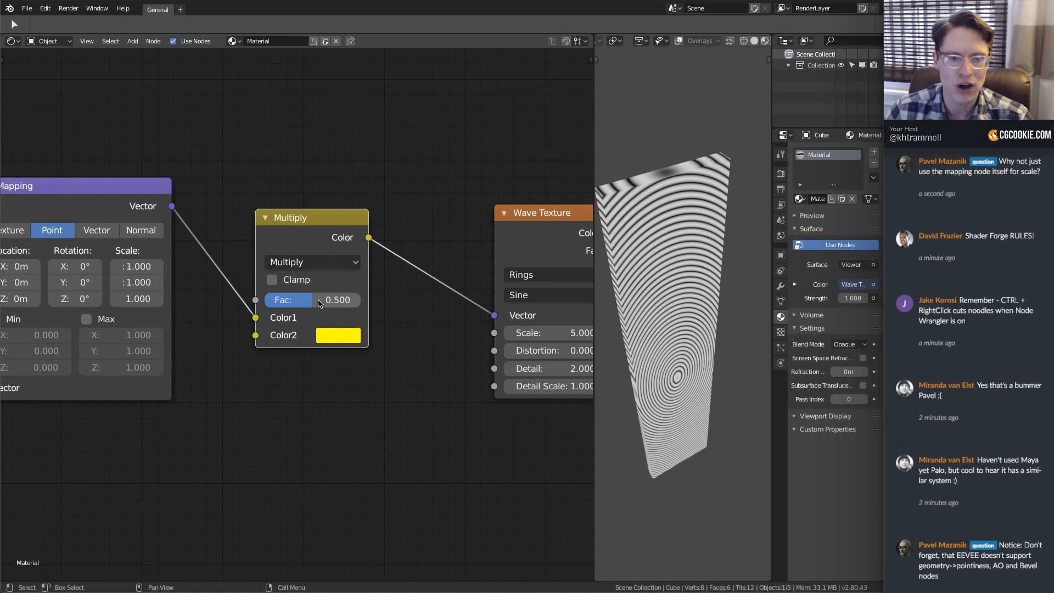
pyautogui.moveTo(310, 303); pyautogui.dragTo(262, 304)
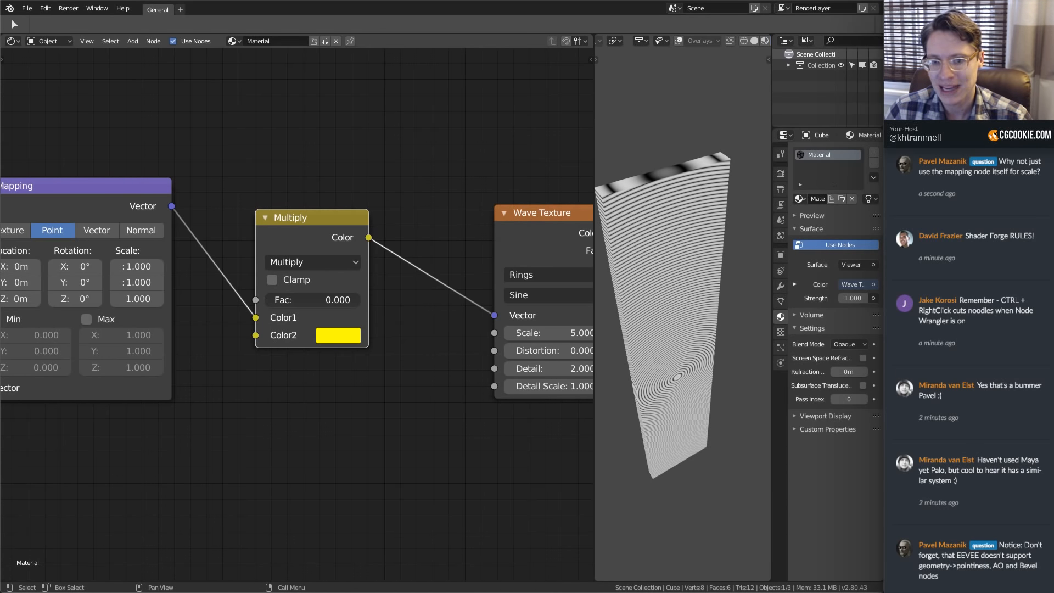
pyautogui.moveTo(262, 303); pyautogui.dragTo(360, 303)
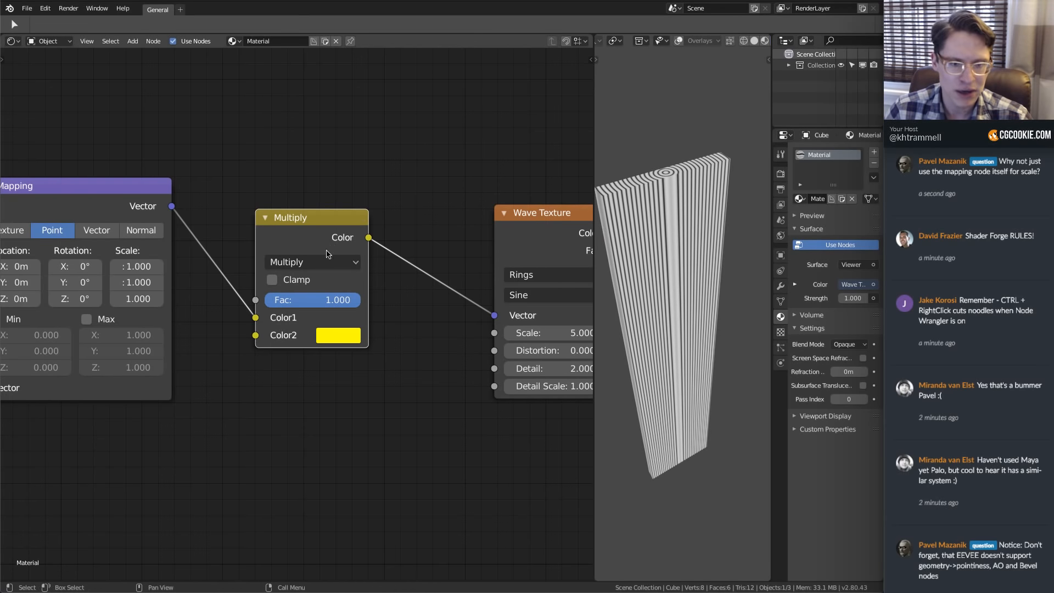
# Mute the Multiply node and set the Mapping node's Z scale to 0
pyautogui.press('m')
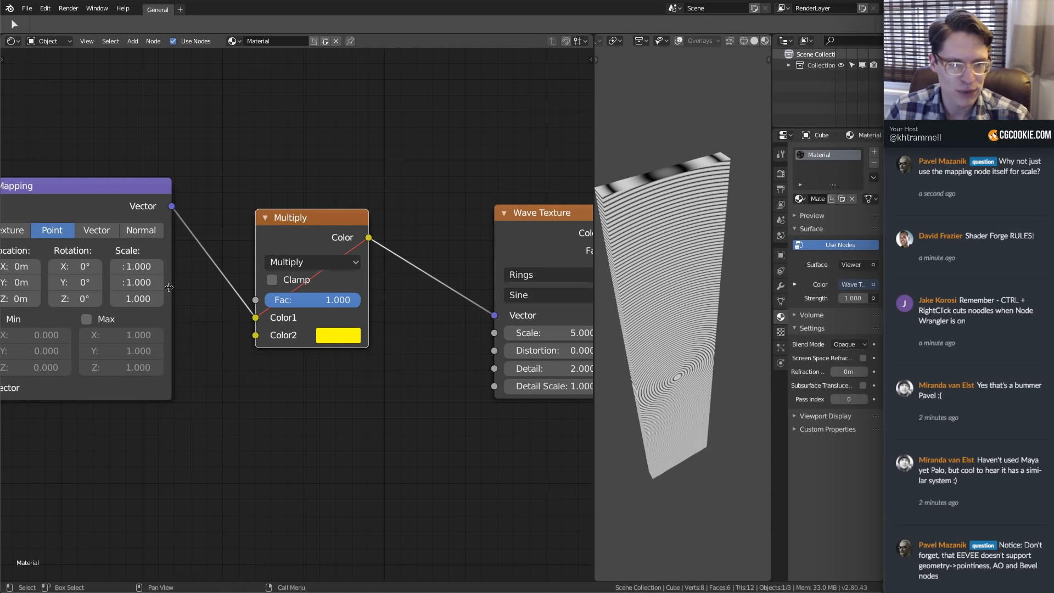
pyautogui.click(134, 298)
pyautogui.write('1.0')
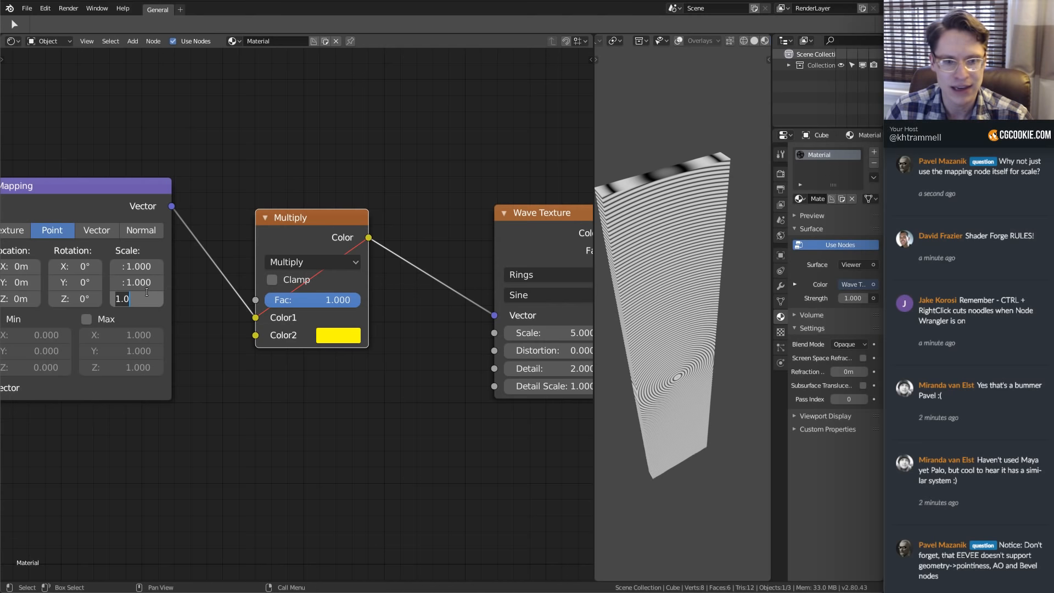
pyautogui.write('0')
pyautogui.press('Return')
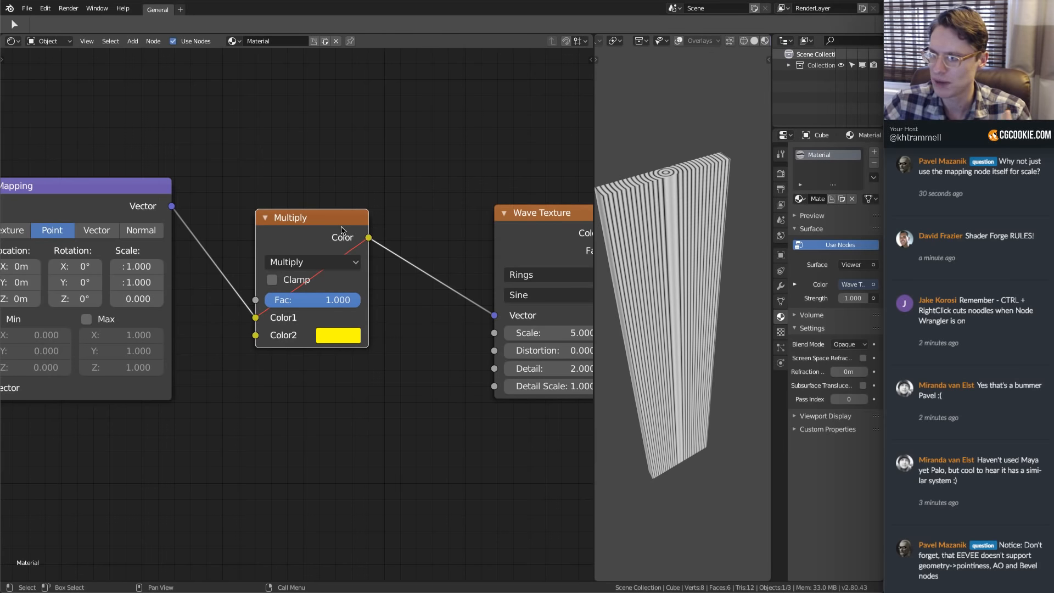
pyautogui.click(329, 335)
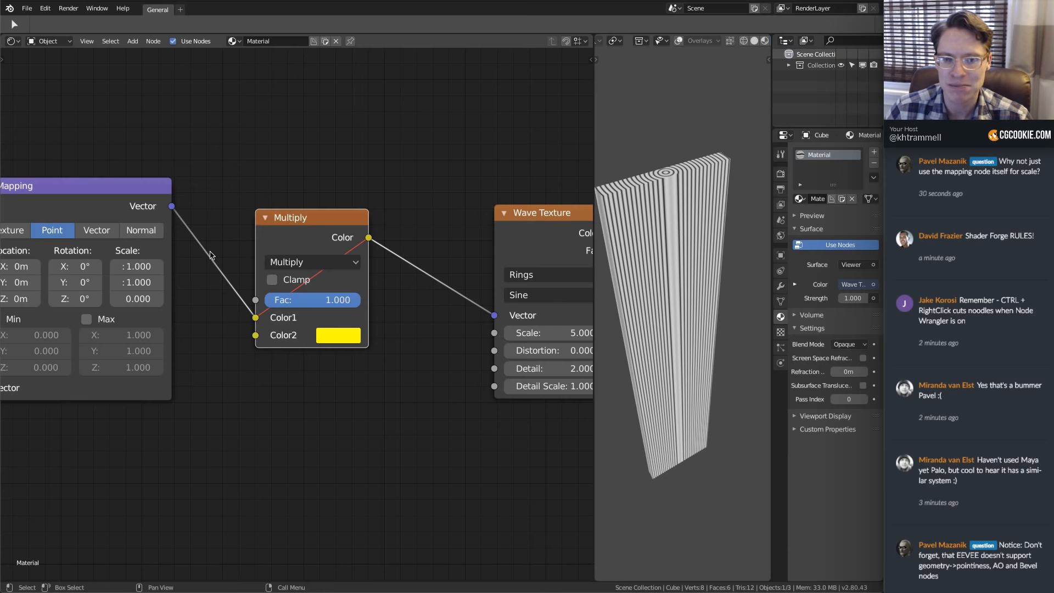
pyautogui.keyDown('shift'); pyautogui.moveTo(128, 203); pyautogui.dragTo(238, 228, button='middle'); pyautogui.keyUp('shift')
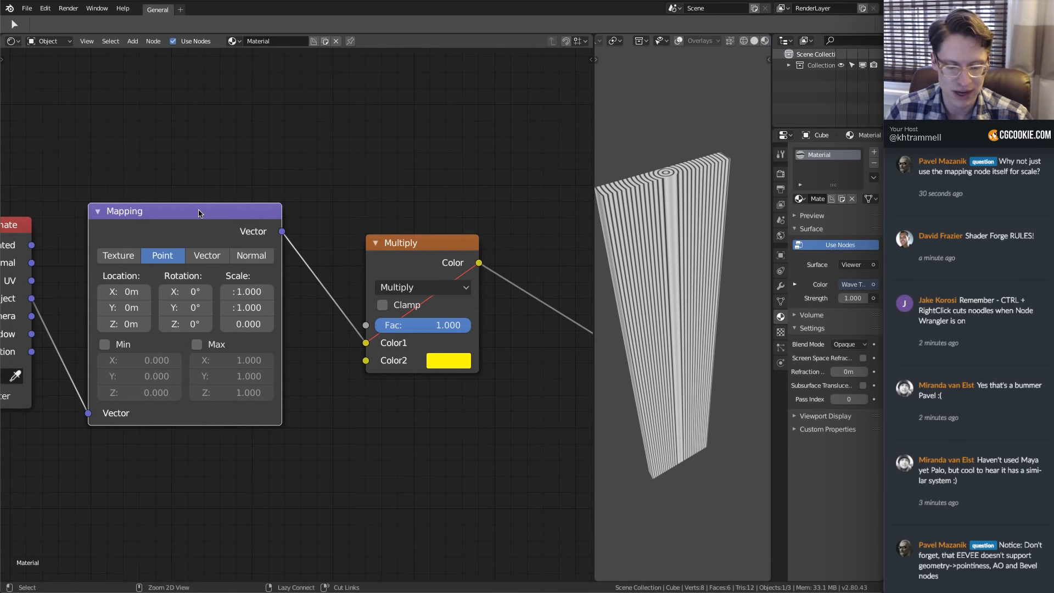
pyautogui.scroll(-2, 186, 216)
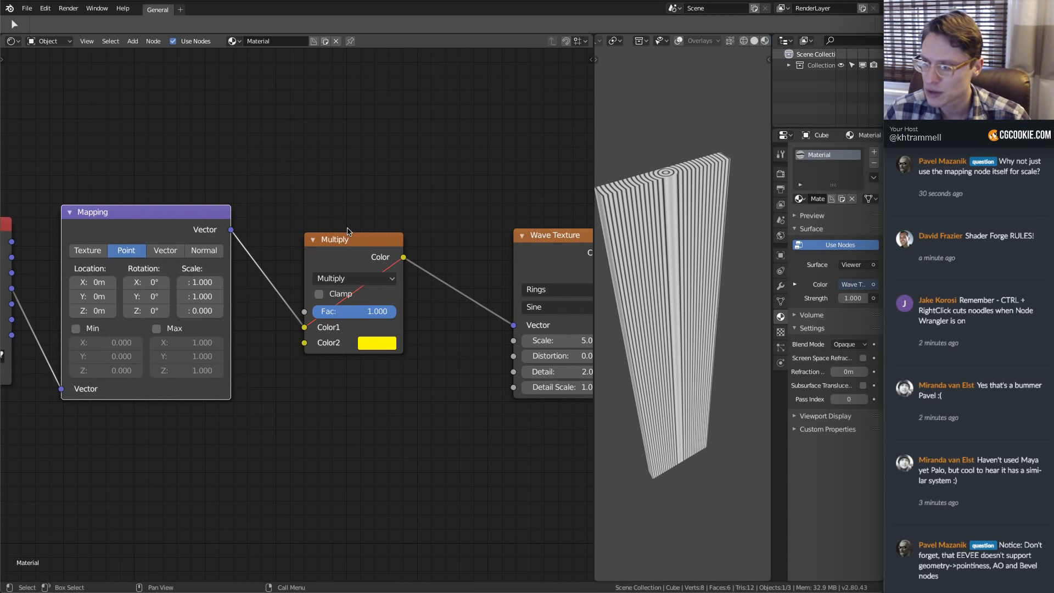
# Move the Texture Coordinate, Mapping and Multiply nodes together further away from the Wave Texture node
pyautogui.keyDown('shift'); pyautogui.moveTo(420, 270); pyautogui.dragTo(389, 234, button='middle'); pyautogui.keyUp('shift')
pyautogui.keyDown('shift'); pyautogui.moveTo(394, 282); pyautogui.dragTo(359, 294, button='middle'); pyautogui.keyUp('shift')
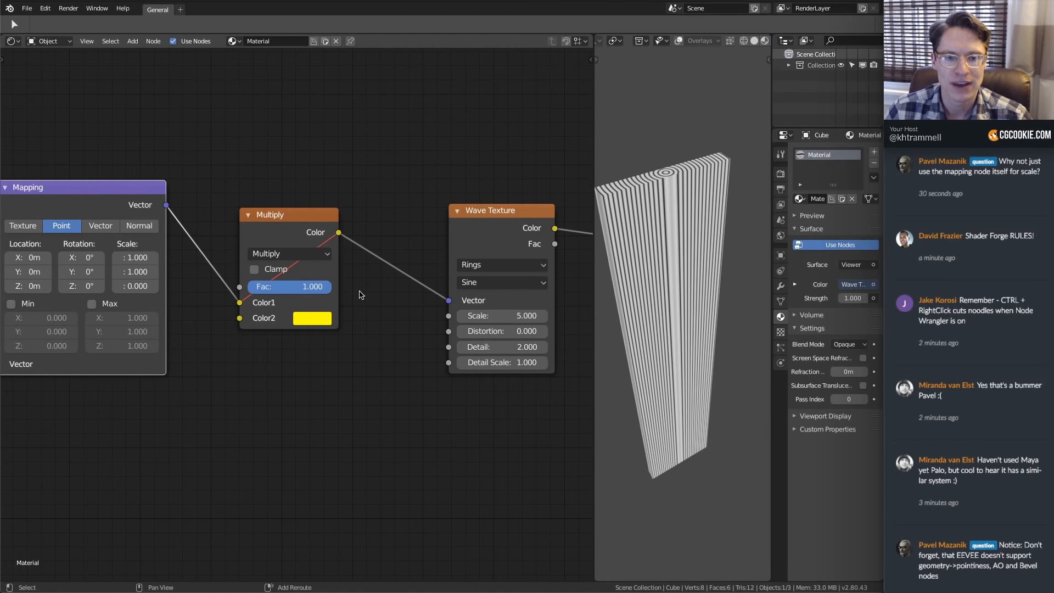
pyautogui.scroll(-3, 351, 258)
pyautogui.press('b')
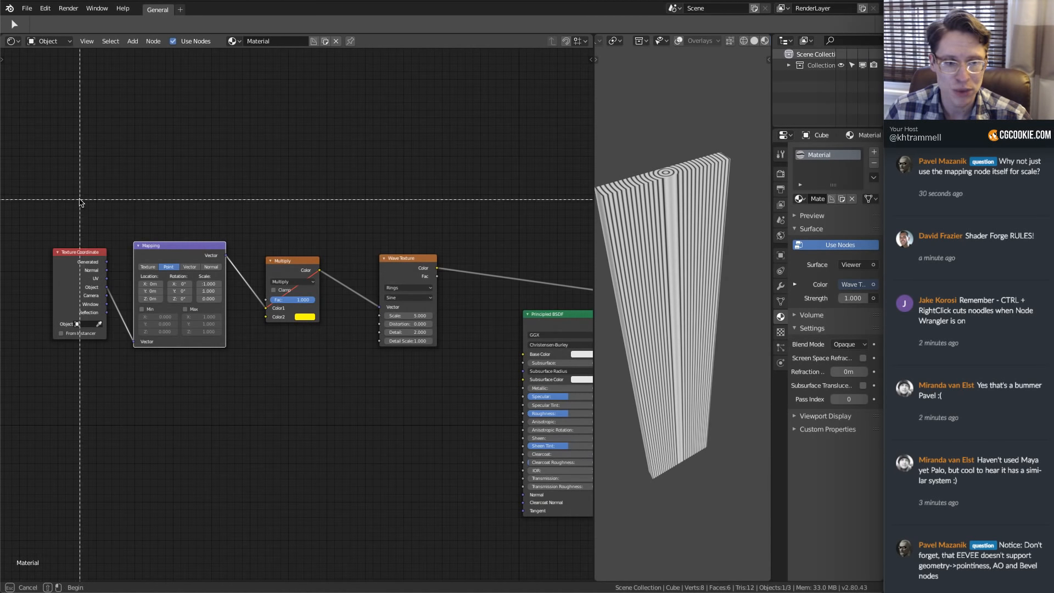
pyautogui.moveTo(6, 195); pyautogui.dragTo(310, 395)
pyautogui.moveTo(296, 293); pyautogui.dragTo(239, 292)
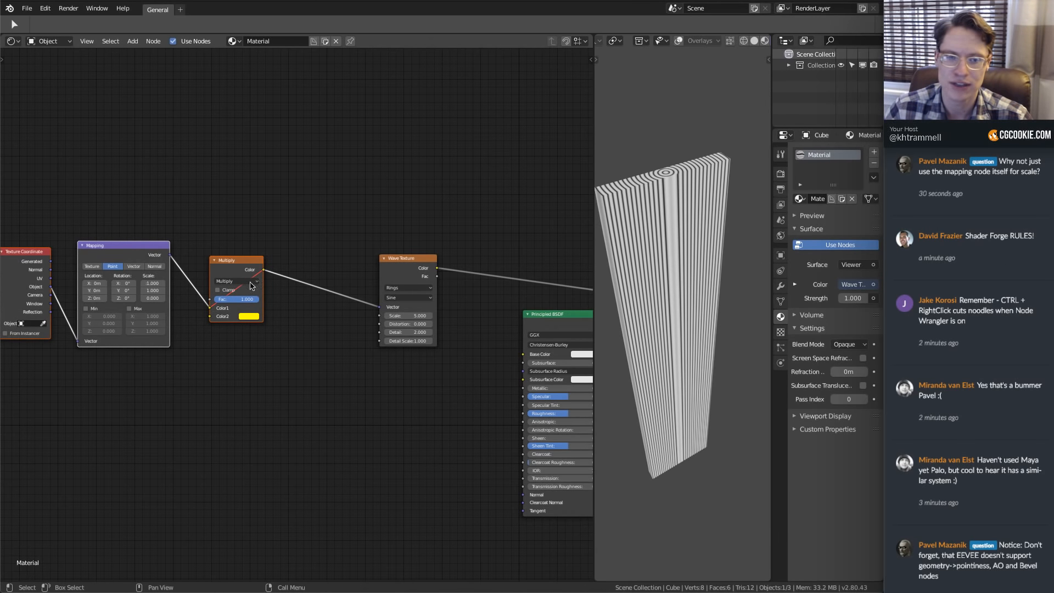
# Unmute the Multiply node and set the Mapping node's Z scale to 1
pyautogui.scroll(4, 243, 245)
pyautogui.moveTo(219, 267); pyautogui.dragTo(248, 294, button='middle')
pyautogui.click(232, 267)
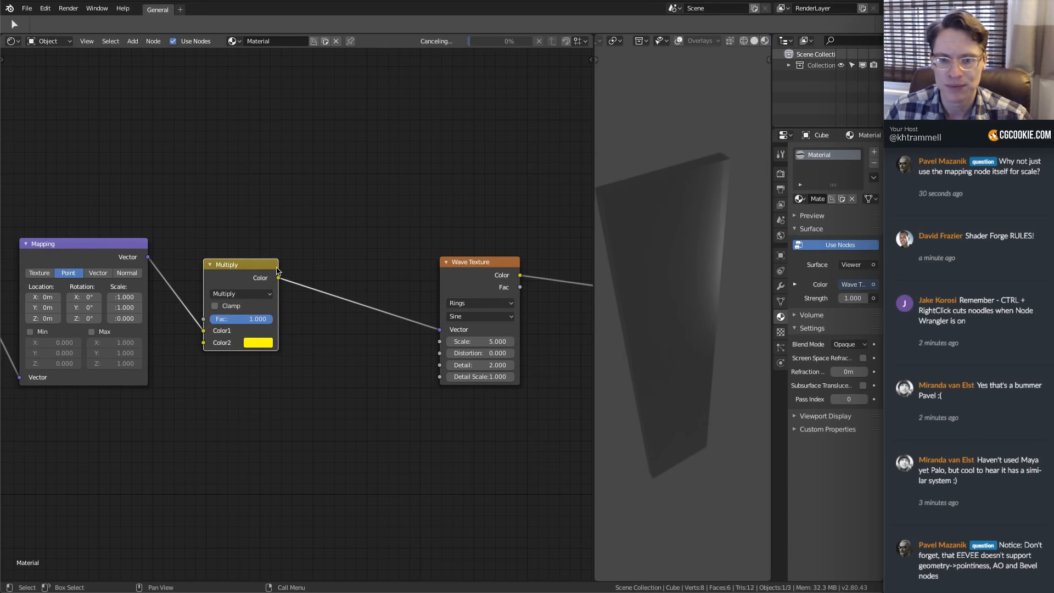
pyautogui.click(127, 318)
pyautogui.write('1')
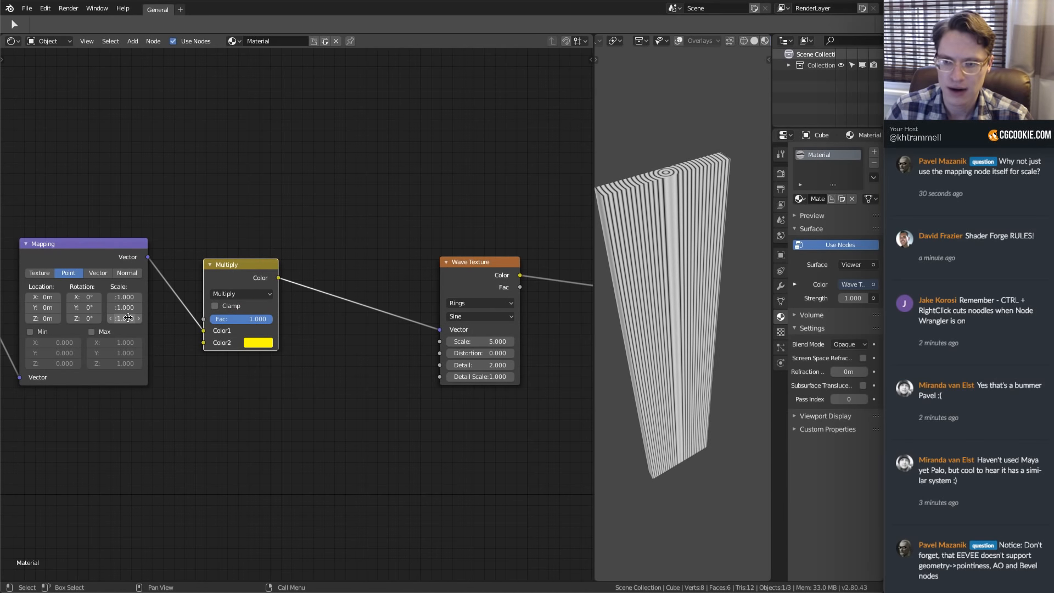
pyautogui.press('Return')
# Examine the ring pattern on the plank's end grain and along its long faces from several angles
pyautogui.scroll(1, 374, 245)
pyautogui.moveTo(653, 213); pyautogui.dragTo(666, 217, button='middle')
pyautogui.scroll(3, 672, 235)
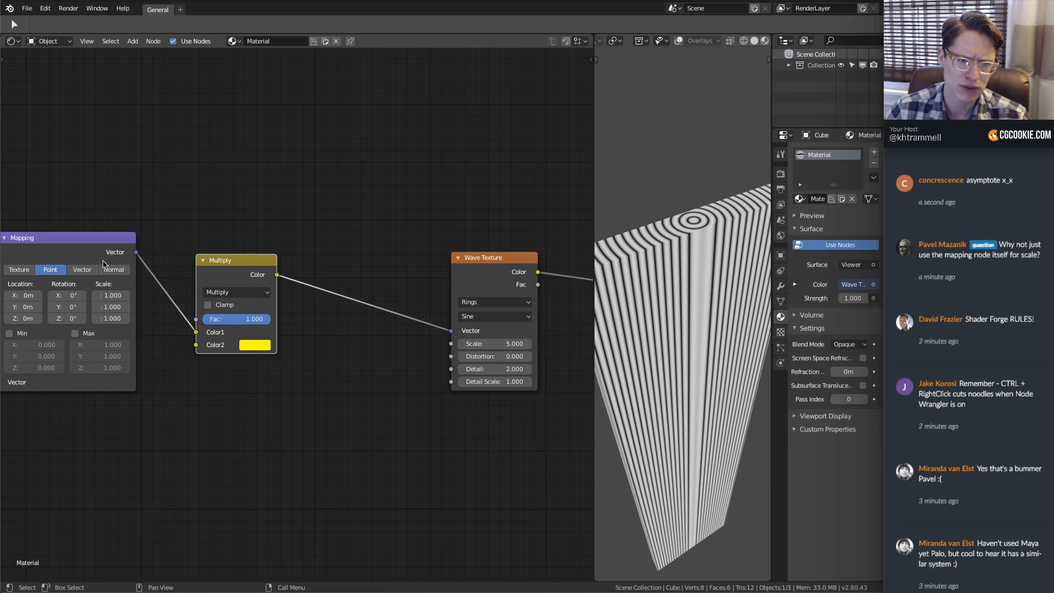
pyautogui.moveTo(354, 274)
pyautogui.keyDown('ctrl'); pyautogui.mouseDown(button='middle')
pyautogui.moveTo(346, 254)
pyautogui.moveTo(338, 267)
pyautogui.mouseUp(button='middle'); pyautogui.keyUp('ctrl')
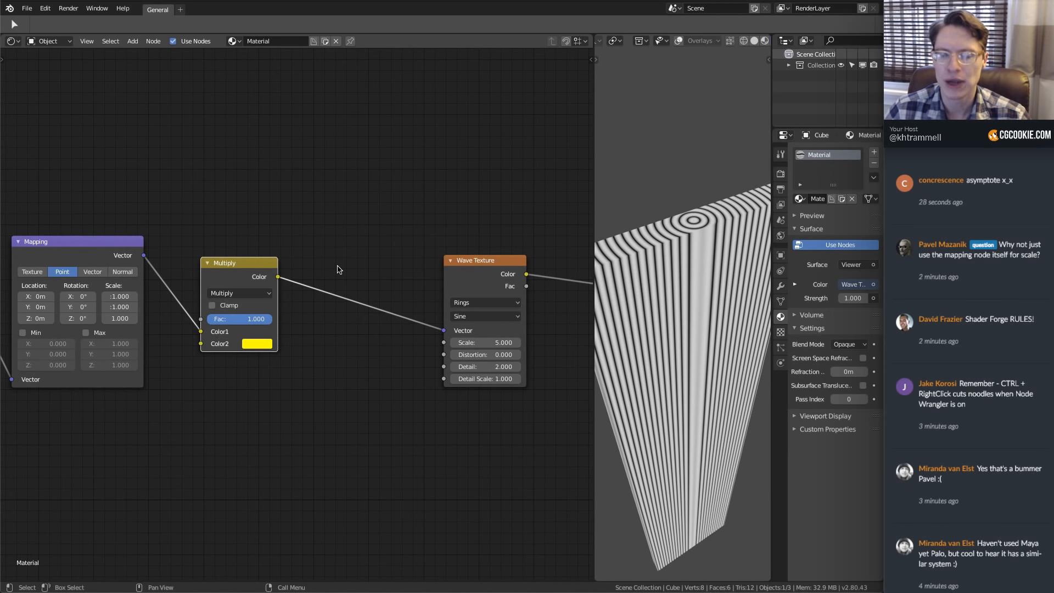
pyautogui.keyDown('ctrl'); pyautogui.moveTo(735, 258); pyautogui.dragTo(666, 298, button='middle'); pyautogui.keyUp('ctrl')
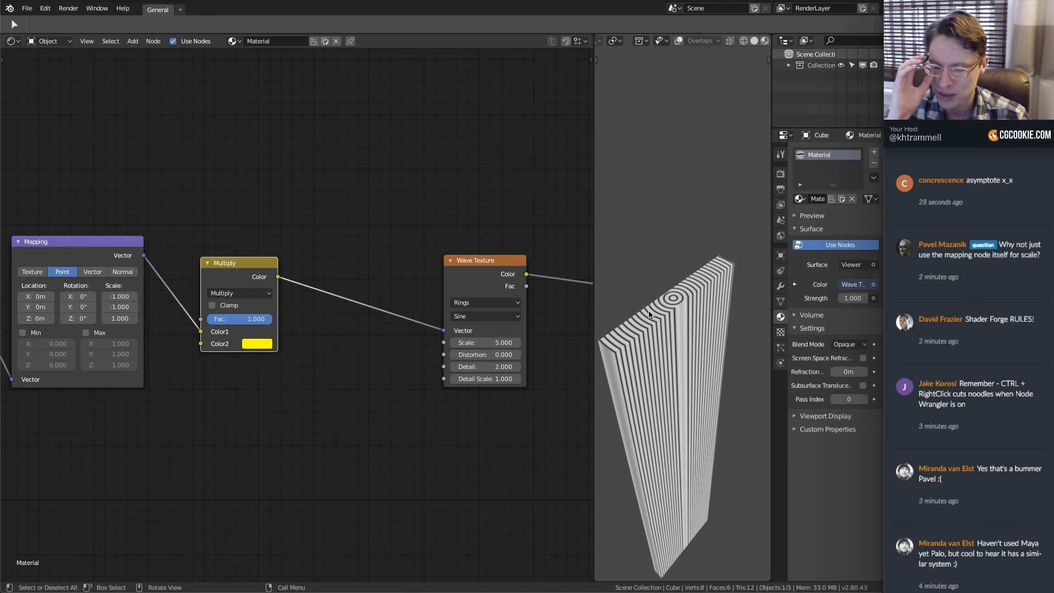
pyautogui.moveTo(648, 314); pyautogui.dragTo(639, 336, button='middle')
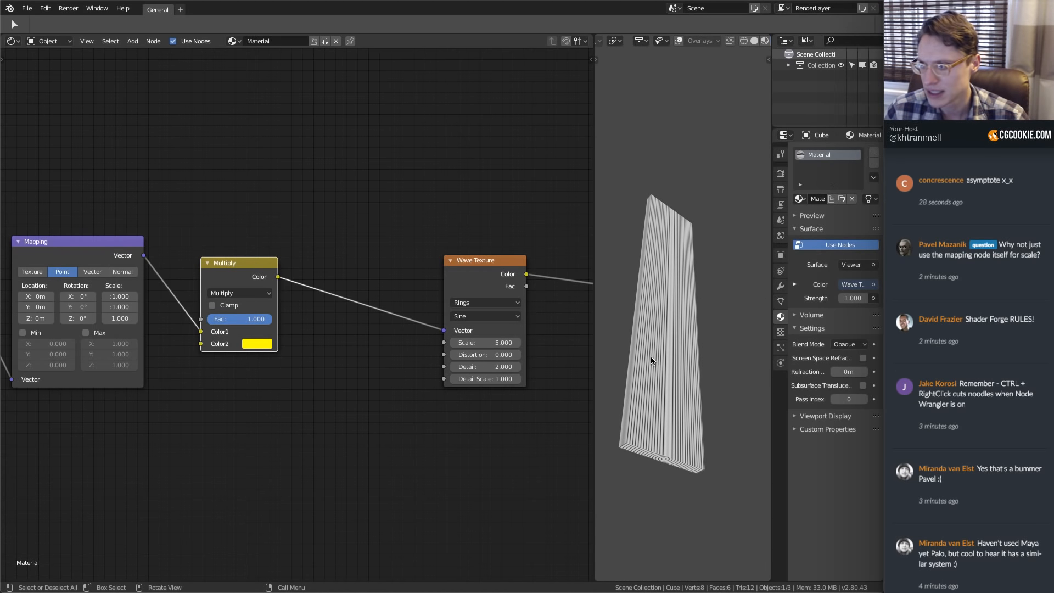
pyautogui.moveTo(651, 358); pyautogui.dragTo(666, 352, button='middle')
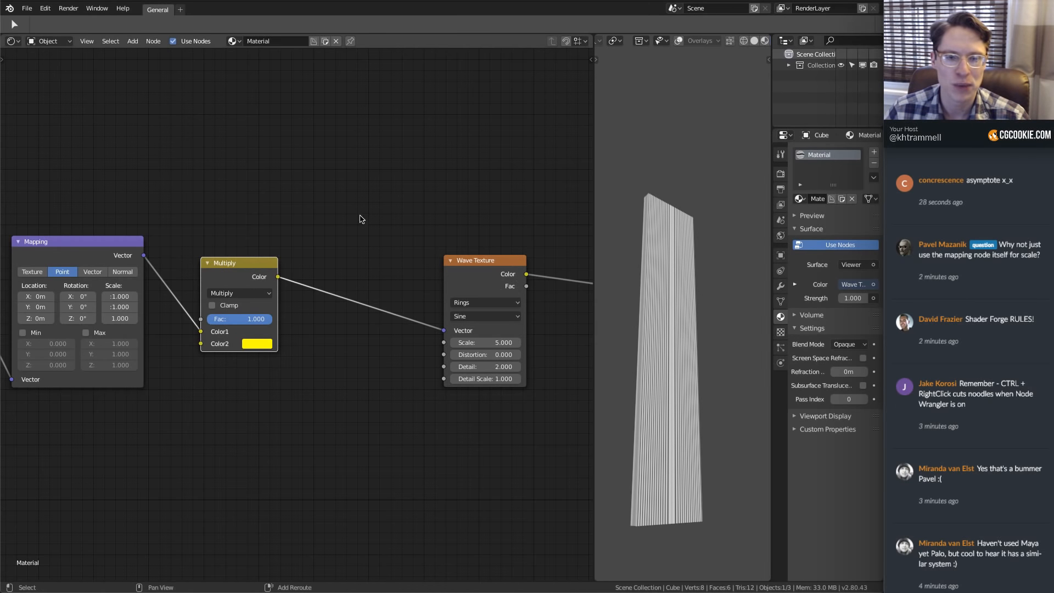
# Add a Noise Texture node and place it below the Multiply node
pyautogui.hotkey('shift', 'a')
pyautogui.moveTo(294, 216)
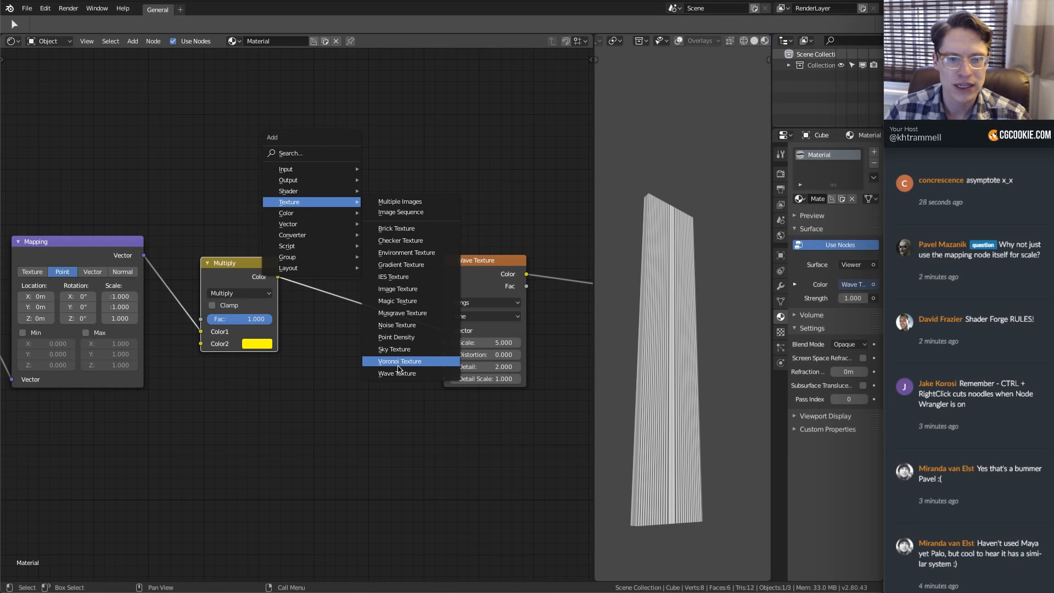
pyautogui.click(396, 325)
pyautogui.click(130, 423)
pyautogui.moveTo(225, 409); pyautogui.dragTo(329, 377, button='middle')
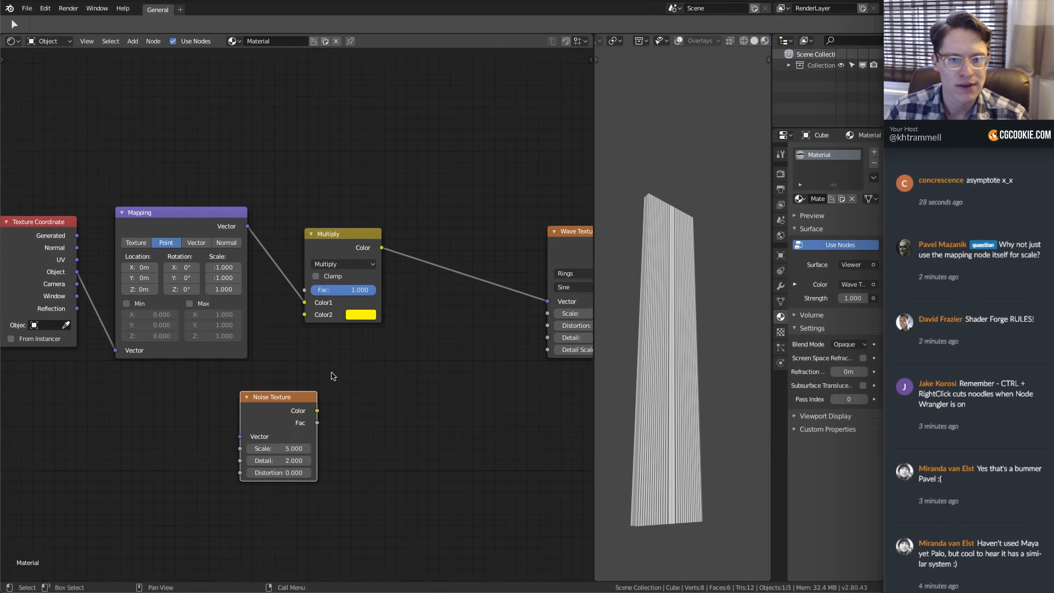
pyautogui.scroll(-1, 273, 339)
pyautogui.moveTo(277, 382); pyautogui.dragTo(320, 381)
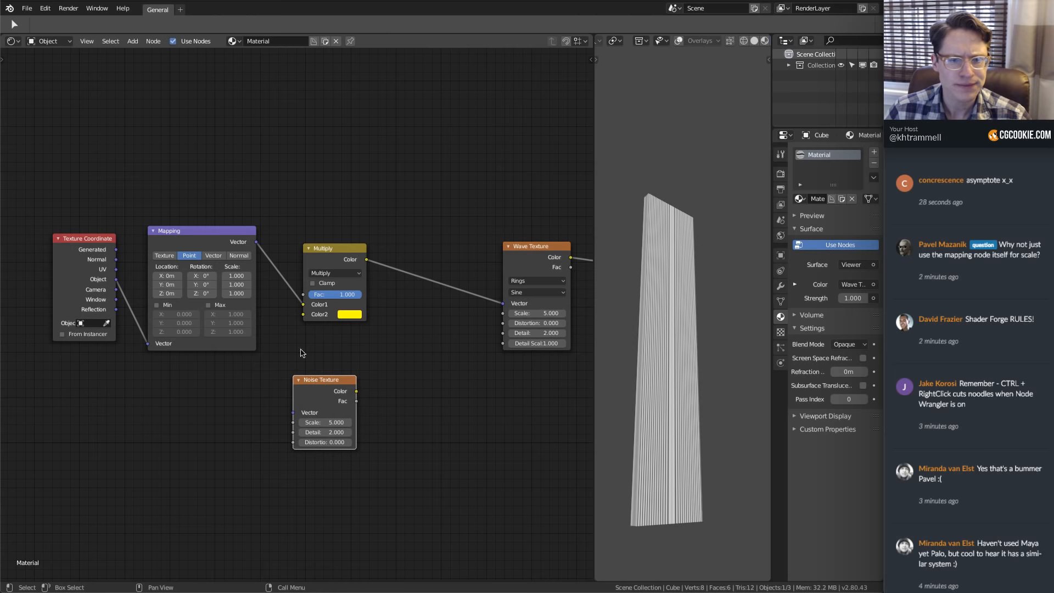
# Connect the Object texture coordinate to the Noise Texture's Vector input and preview the noise on the plank
pyautogui.moveTo(116, 279); pyautogui.dragTo(293, 412)
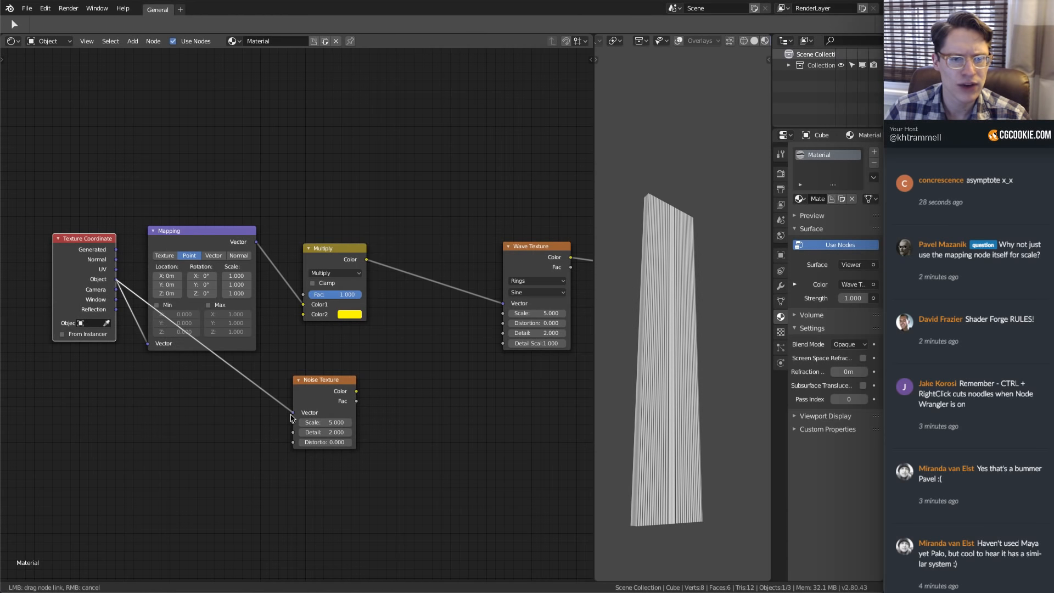
pyautogui.scroll(2, 288, 397)
pyautogui.keyDown('ctrl'); pyautogui.keyDown('shift'); pyautogui.click(350, 418); pyautogui.keyUp('shift'); pyautogui.keyUp('ctrl')
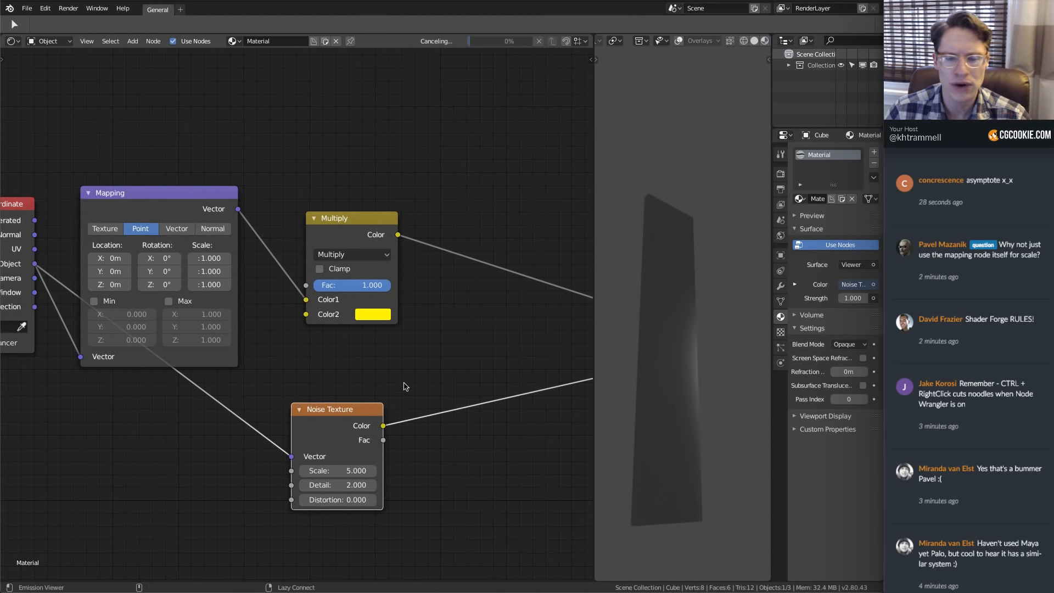
pyautogui.moveTo(666, 349)
pyautogui.mouseDown(button='middle')
pyautogui.moveTo(642, 364)
pyautogui.moveTo(667, 346)
pyautogui.mouseUp(button='middle')
# Shift the Noise Texture aside and insert a ColorRamp node on its output link
pyautogui.scroll(-3, 280, 357)
pyautogui.moveTo(250, 386); pyautogui.dragTo(187, 392)
pyautogui.hotkey('shift', 'a')
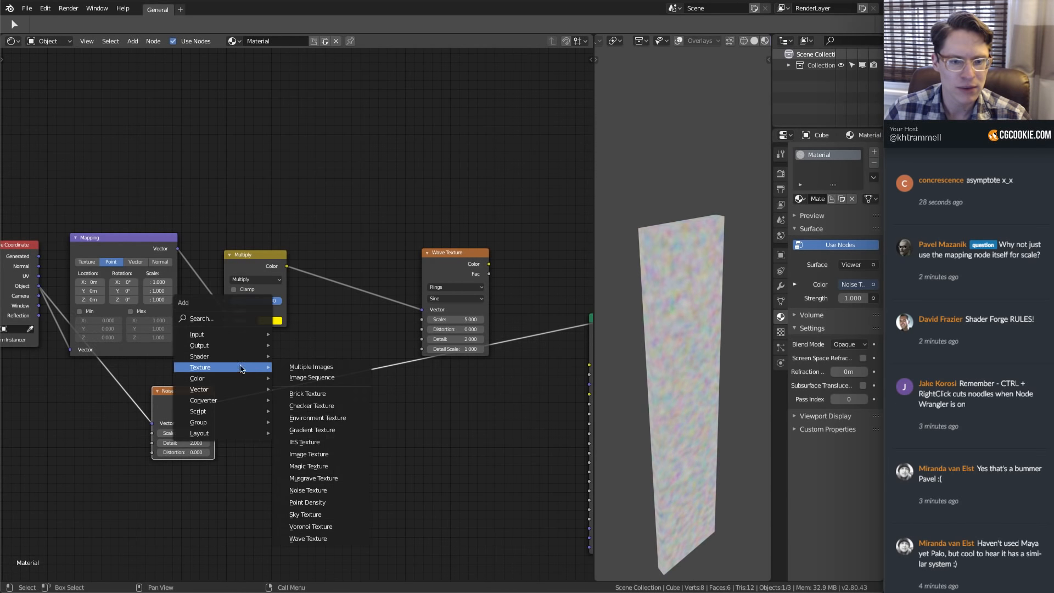
pyautogui.moveTo(214, 401)
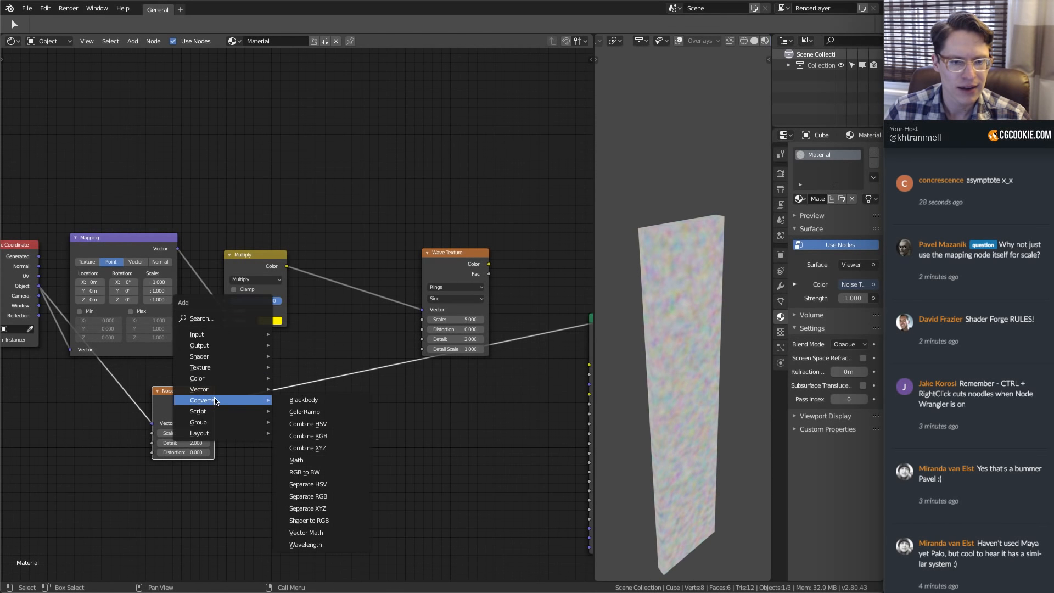
pyautogui.click(305, 412)
pyautogui.click(271, 352)
pyautogui.scroll(3, 298, 364)
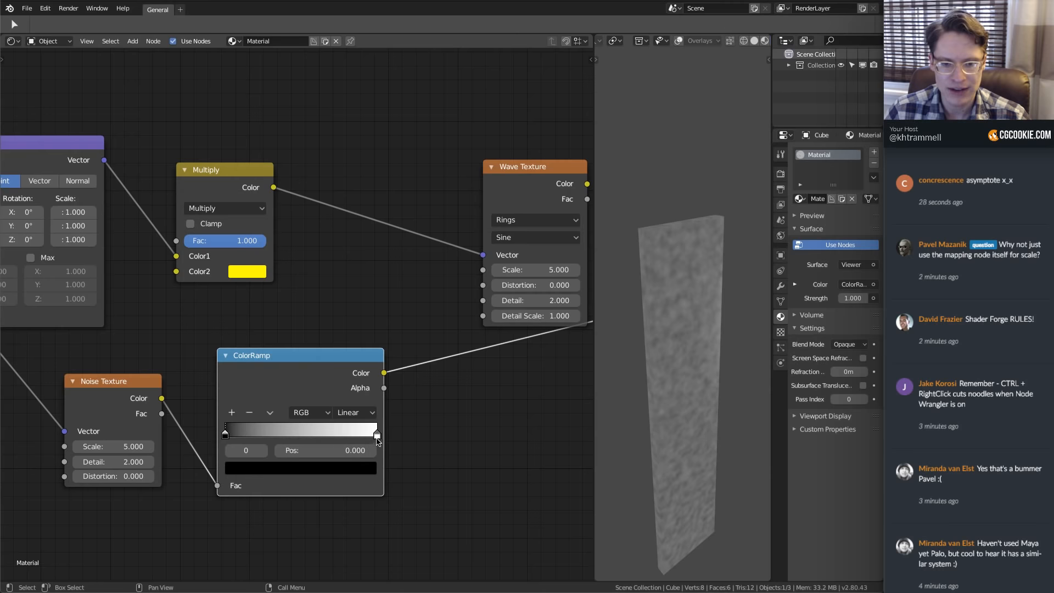
# Change the ColorRamp's black stop to yellow by raising its brightness fully and removing the blue
pyautogui.click(326, 470)
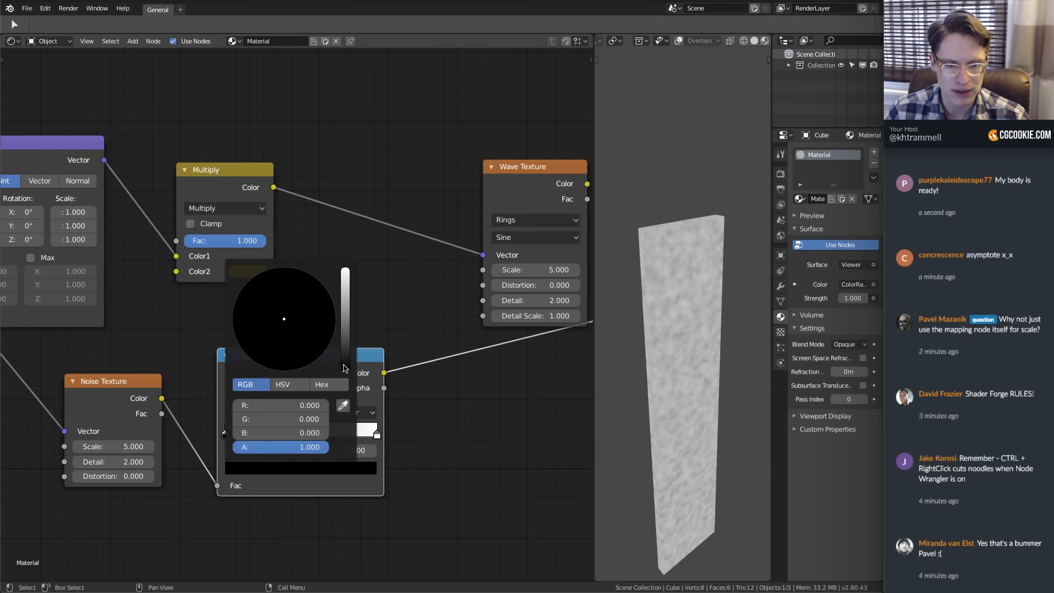
pyautogui.moveTo(347, 369); pyautogui.dragTo(349, 271)
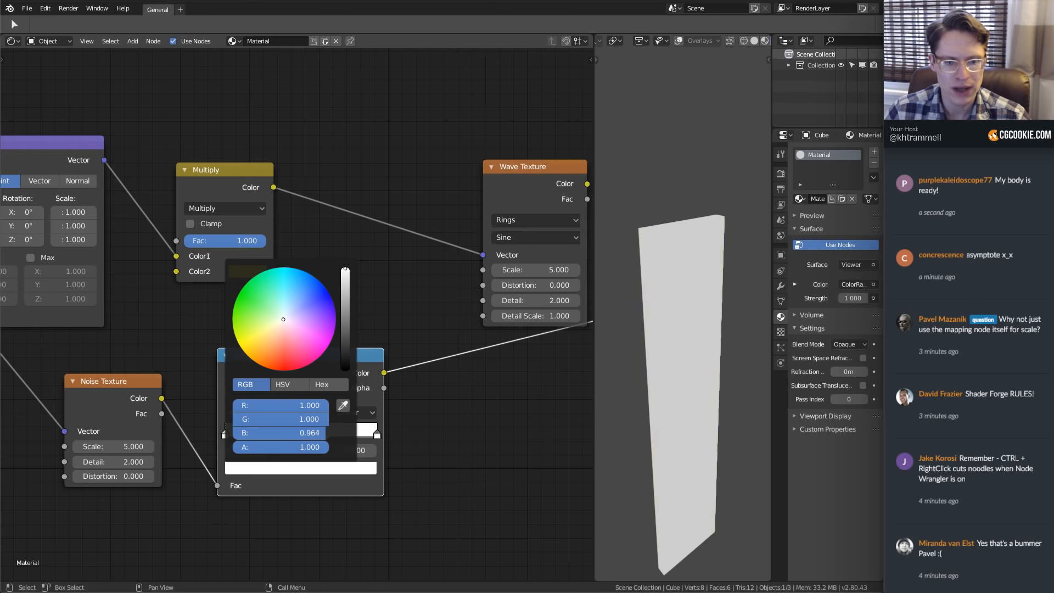
pyautogui.moveTo(322, 435); pyautogui.dragTo(236, 434)
pyautogui.scroll(-3, 344, 310)
pyautogui.moveTo(344, 310); pyautogui.dragTo(412, 296, button='middle')
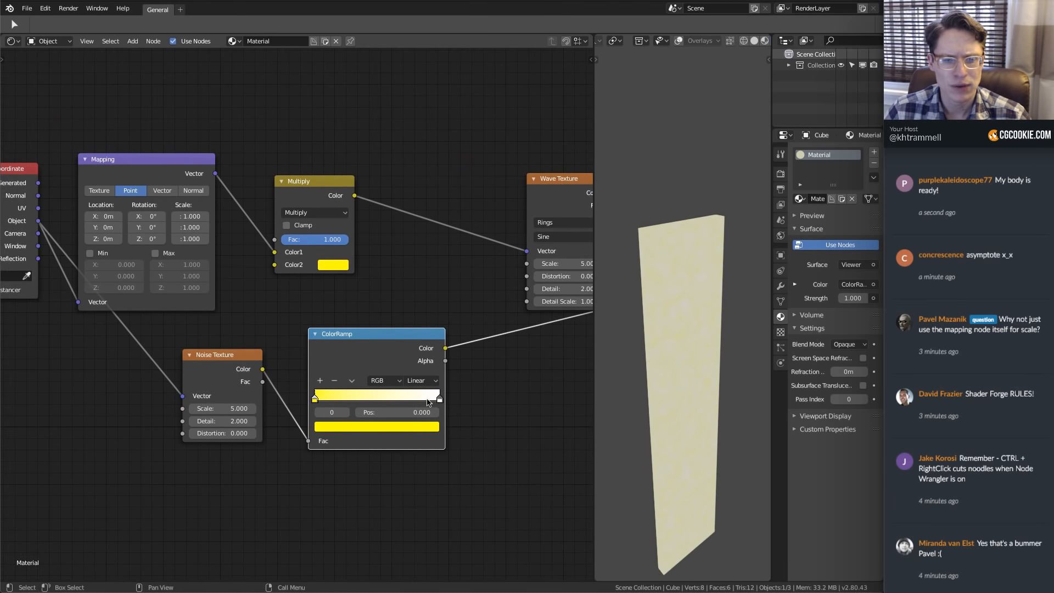
# Change the ColorRamp's white stop to black and swap the two stops so the gradient runs from black to yellow
pyautogui.click(439, 399)
pyautogui.click(409, 426)
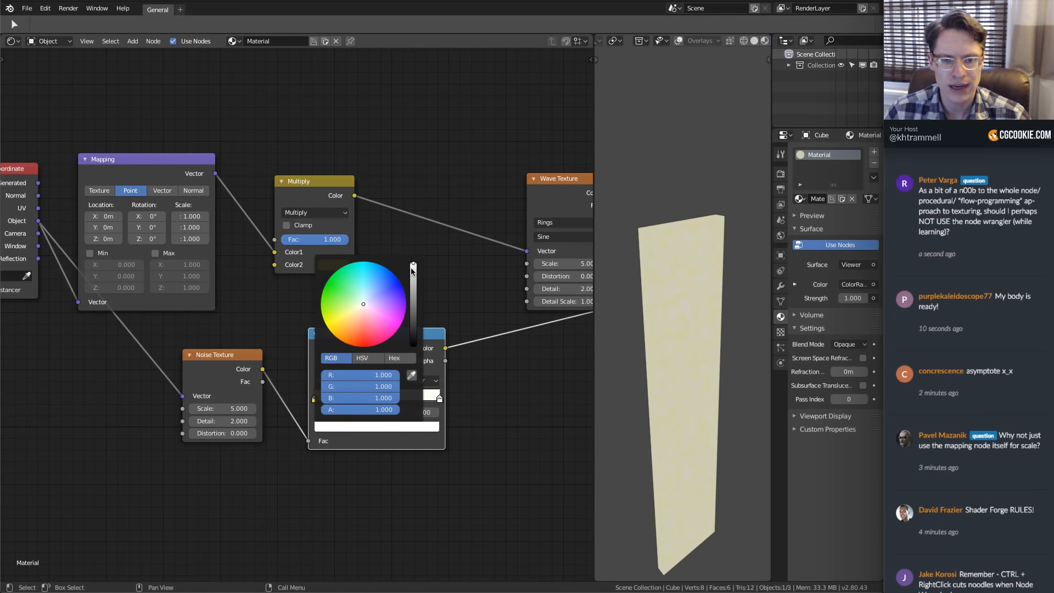
pyautogui.moveTo(414, 270); pyautogui.dragTo(413, 345)
pyautogui.moveTo(439, 399)
pyautogui.mouseDown()
pyautogui.moveTo(357, 399)
pyautogui.moveTo(440, 399)
pyautogui.mouseUp()
pyautogui.click(356, 399)
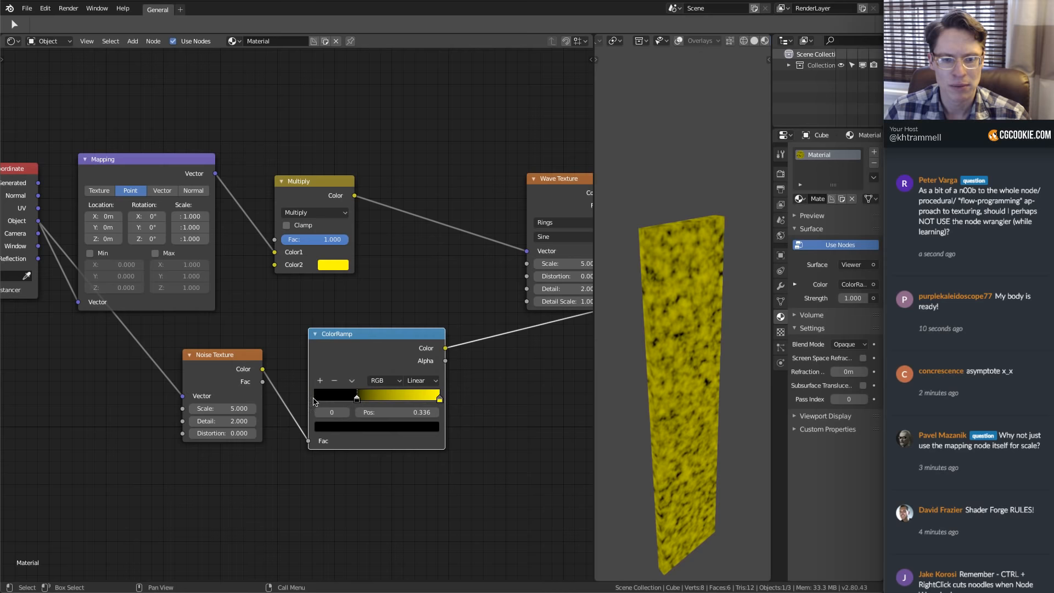
pyautogui.moveTo(313, 401); pyautogui.dragTo(299, 398)
pyautogui.moveTo(402, 270); pyautogui.dragTo(337, 275, button='middle')
pyautogui.scroll(3, 337, 333)
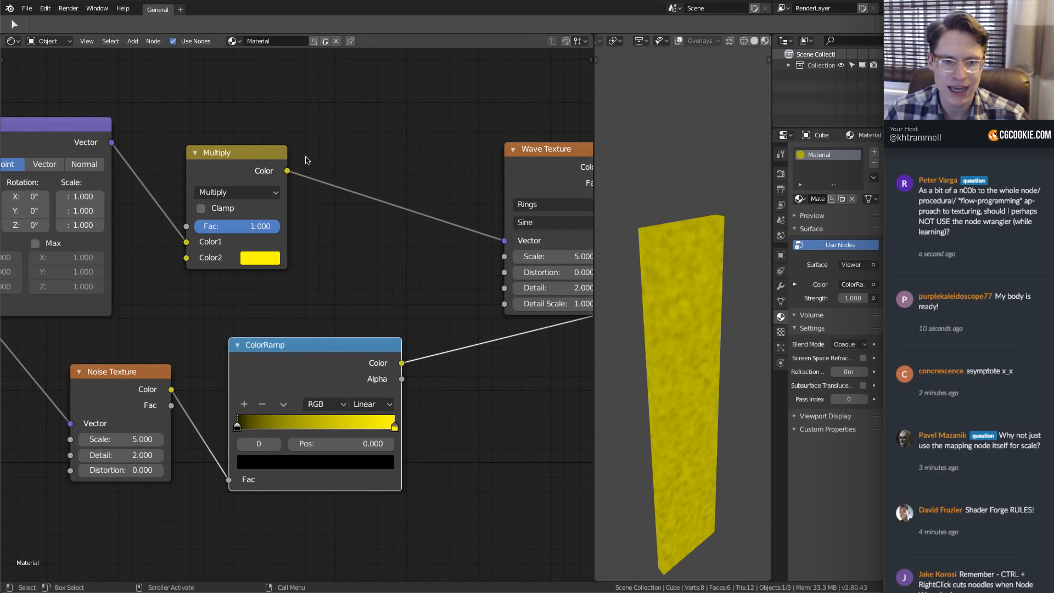
# Duplicate the Multiply node and insert the copy between the first Multiply and the Wave Texture
pyautogui.click(241, 159)
pyautogui.hotkey('shift', 'd')
pyautogui.click(479, 187)
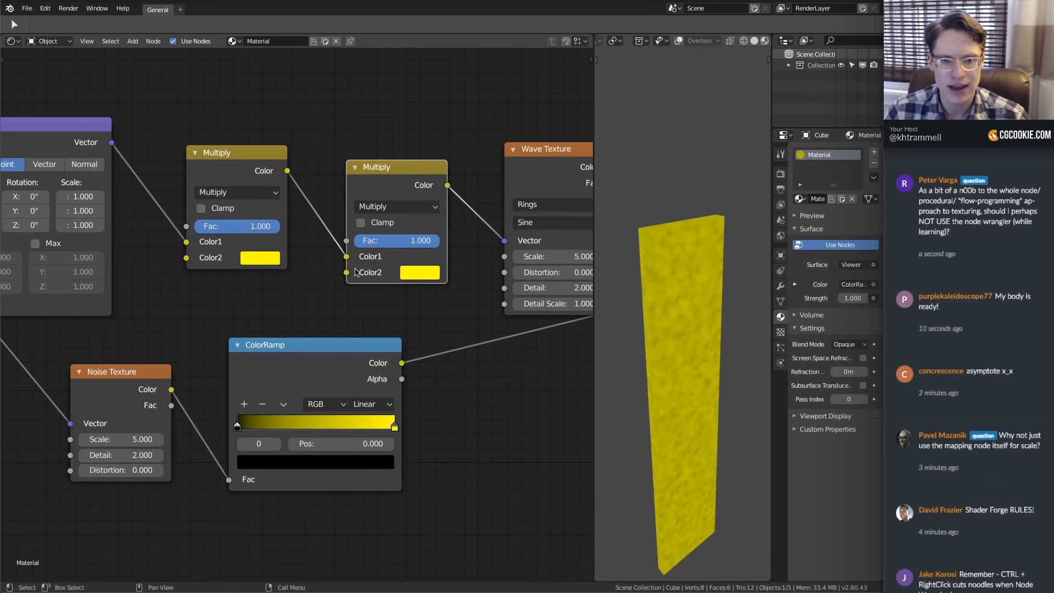
# Reposition the Noise Texture and ColorRamp nodes and connect the ColorRamp's Color to the second Multiply node's Color2
pyautogui.scroll(-2, 341, 284)
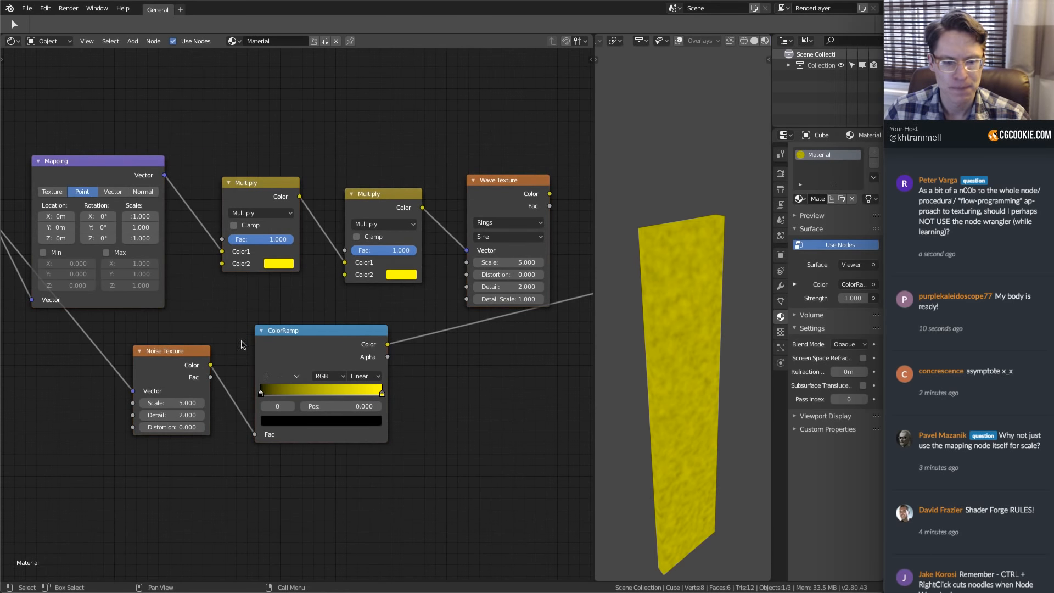
pyautogui.moveTo(88, 328); pyautogui.dragTo(382, 412)
pyautogui.press('g')
pyautogui.click(329, 351)
pyautogui.keyDown('ctrl'); pyautogui.moveTo(329, 358); pyautogui.dragTo(331, 339, button='middle'); pyautogui.keyUp('ctrl')
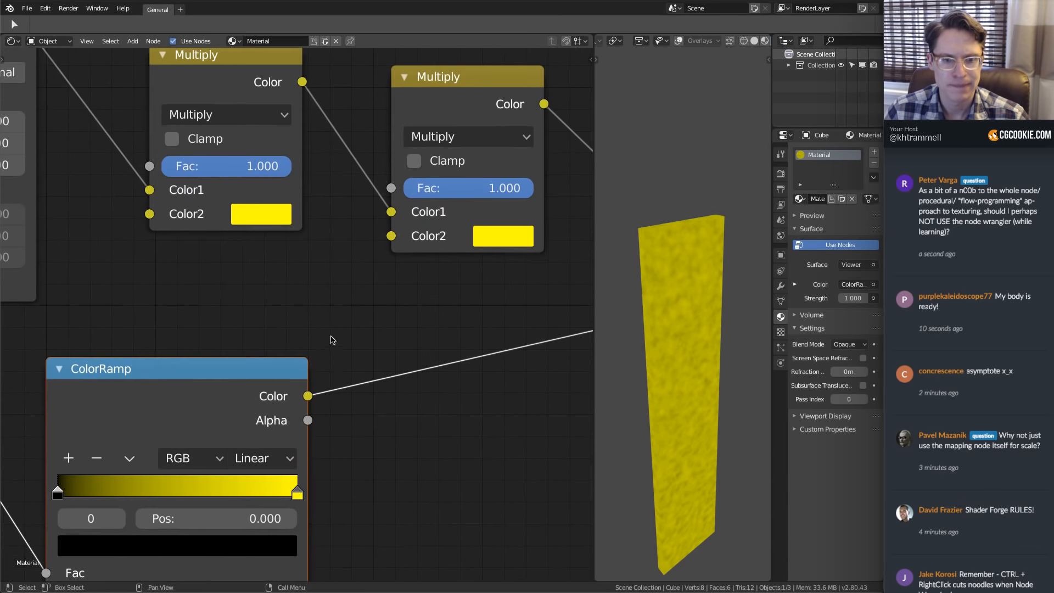
pyautogui.moveTo(308, 395); pyautogui.dragTo(390, 236)
# Preview the Wave Texture node's output on the plank
pyautogui.moveTo(418, 328); pyautogui.dragTo(406, 367, button='middle')
pyautogui.moveTo(461, 275); pyautogui.dragTo(253, 285, button='middle')
pyautogui.keyDown('ctrl'); pyautogui.keyDown('shift'); pyautogui.click(360, 185); pyautogui.keyUp('shift'); pyautogui.keyUp('ctrl')
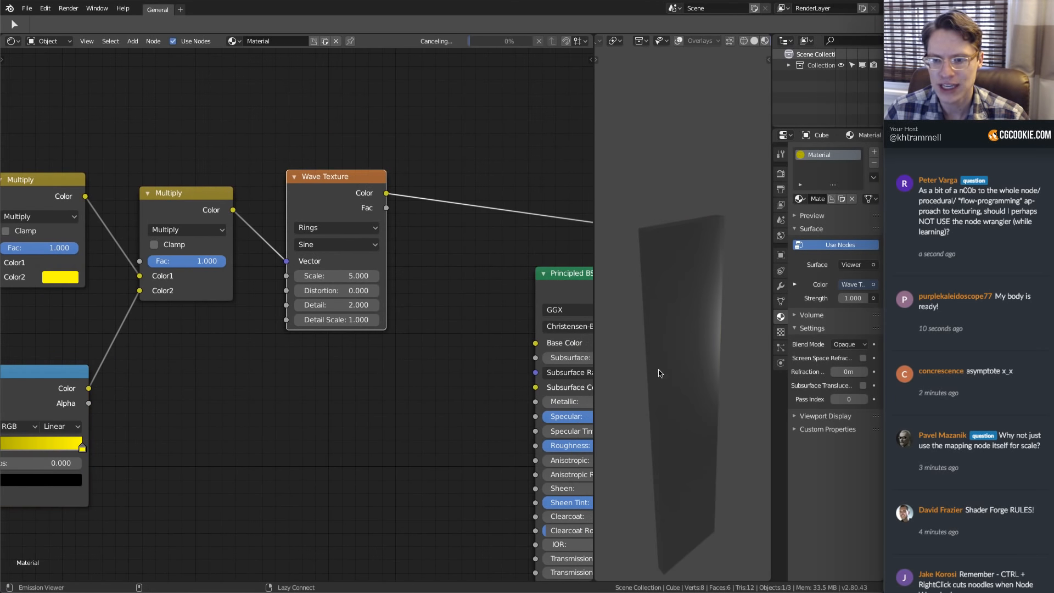
# Lower the second Multiply node's Fac to about 0.273 while checking the distorted rings on the plank
pyautogui.moveTo(364, 240); pyautogui.dragTo(450, 281, button='middle')
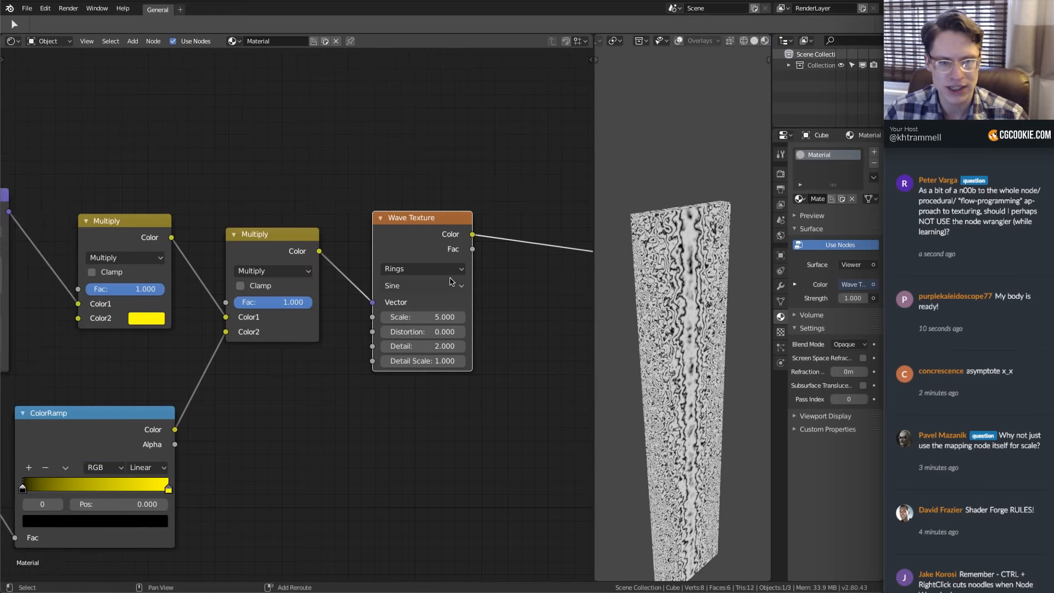
pyautogui.scroll(1, 450, 281)
pyautogui.moveTo(686, 245); pyautogui.dragTo(680, 289, button='middle')
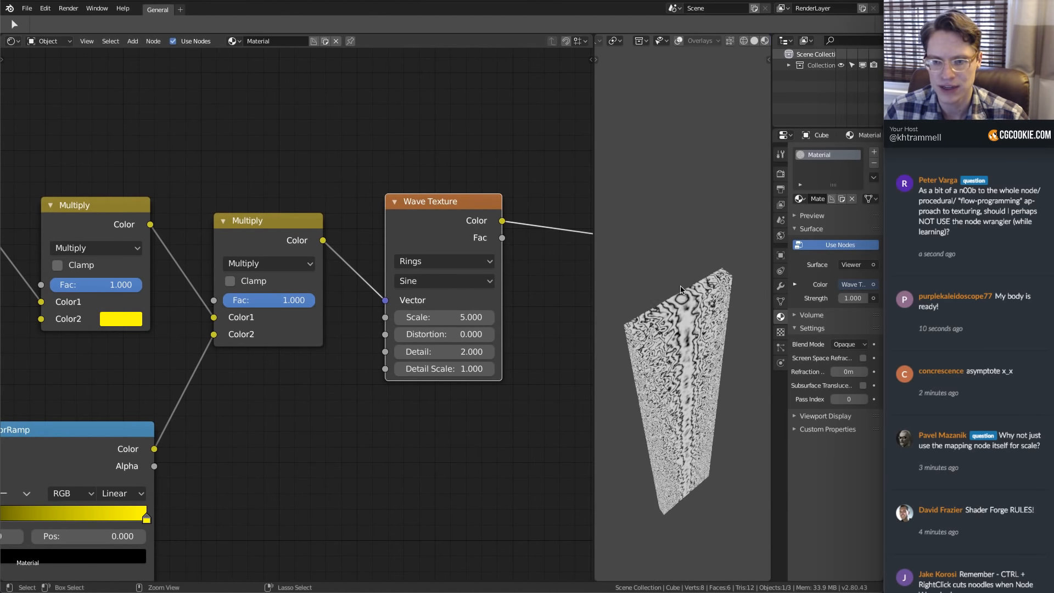
pyautogui.scroll(2, 680, 290)
pyautogui.moveTo(302, 307); pyautogui.dragTo(247, 300)
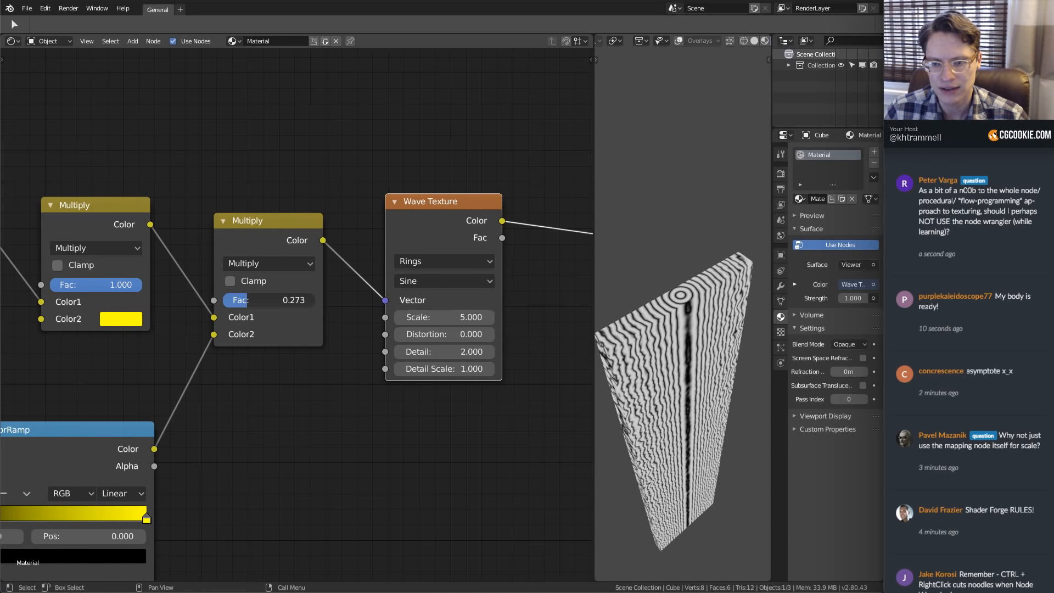
pyautogui.scroll(-3, 357, 272)
pyautogui.scroll(2, 356, 272)
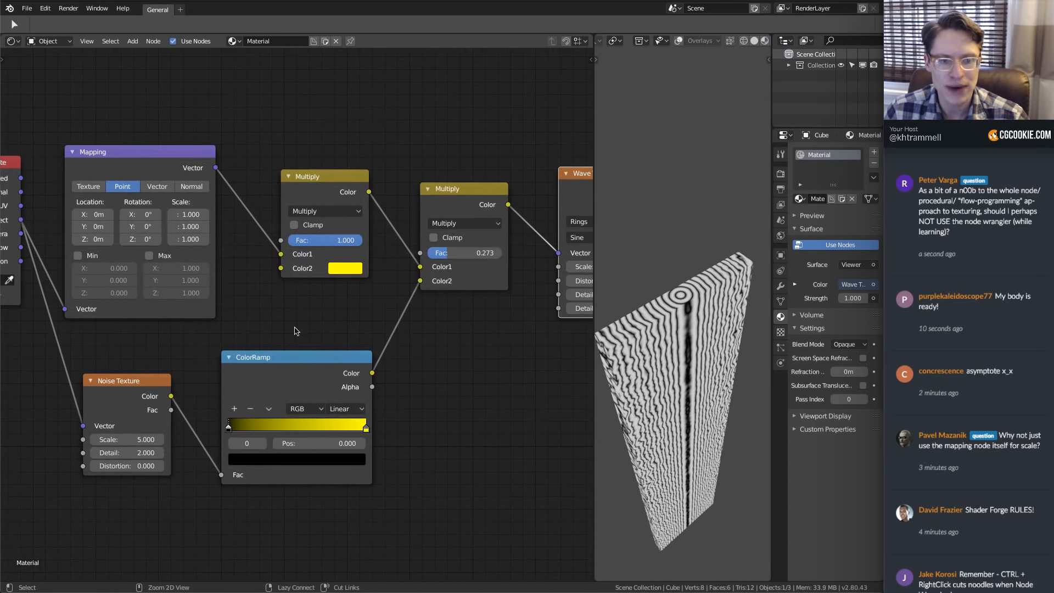
pyautogui.doubleClick(131, 436)
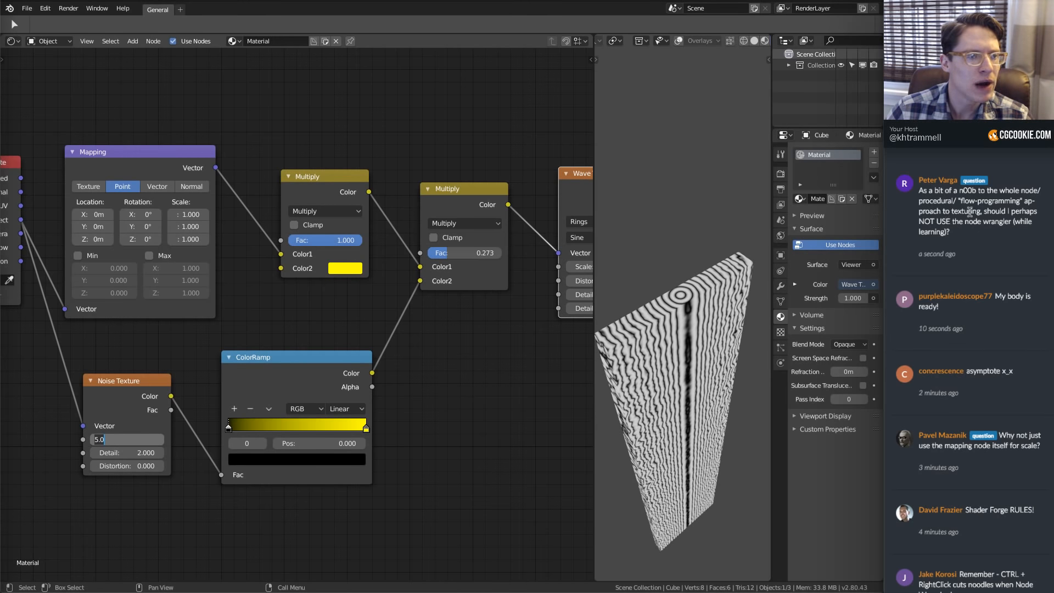
pyautogui.moveTo(976, 231); pyautogui.dragTo(920, 200)
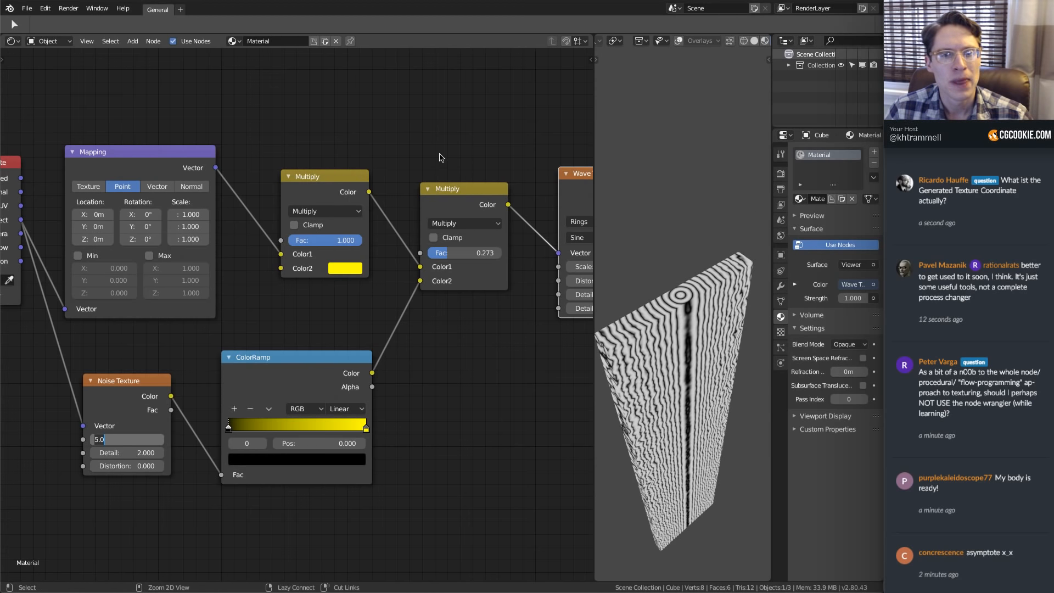
pyautogui.press('Return')
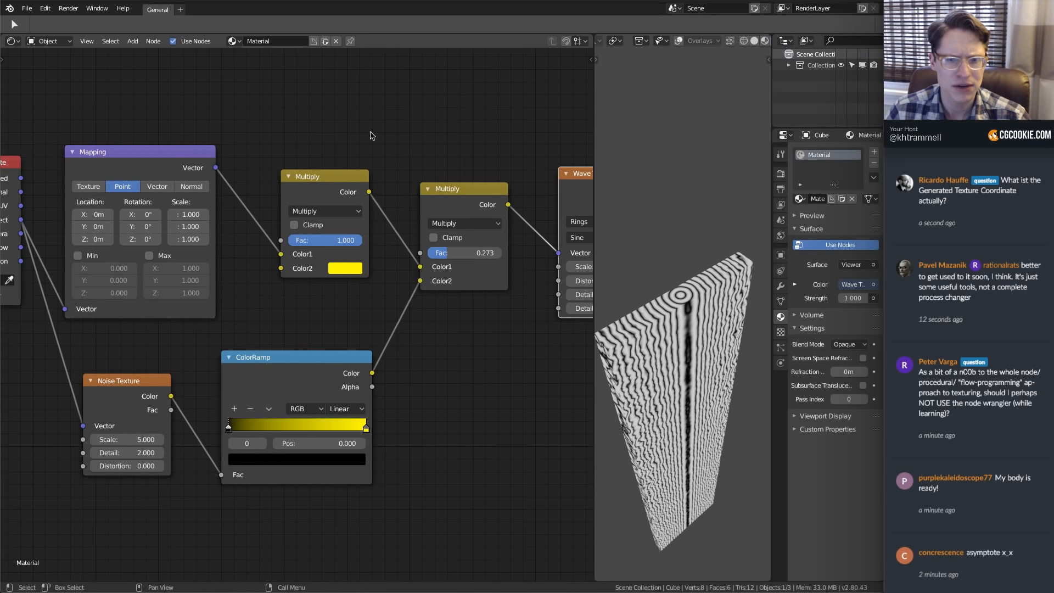
# Cycle the plank preview to the Wave Texture's Fac output and back to its Color output
pyautogui.moveTo(401, 145); pyautogui.dragTo(354, 126, button='middle')
pyautogui.keyDown('ctrl'); pyautogui.moveTo(383, 163); pyautogui.dragTo(222, 194, button='middle'); pyautogui.keyUp('ctrl')
pyautogui.keyDown('ctrl'); pyautogui.moveTo(325, 203); pyautogui.dragTo(324, 228, button='middle'); pyautogui.keyUp('ctrl')
pyautogui.keyDown('shift'); pyautogui.moveTo(348, 278); pyautogui.dragTo(158, 247, button='middle'); pyautogui.keyUp('shift')
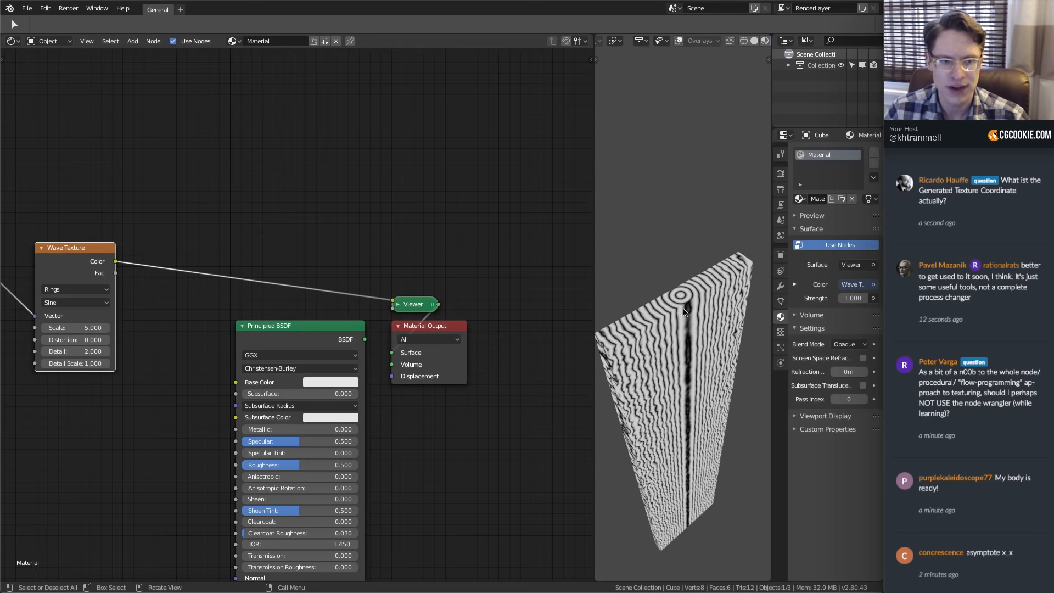
pyautogui.keyDown('ctrl'); pyautogui.keyDown('shift'); pyautogui.click(75, 254); pyautogui.keyUp('shift'); pyautogui.keyUp('ctrl')
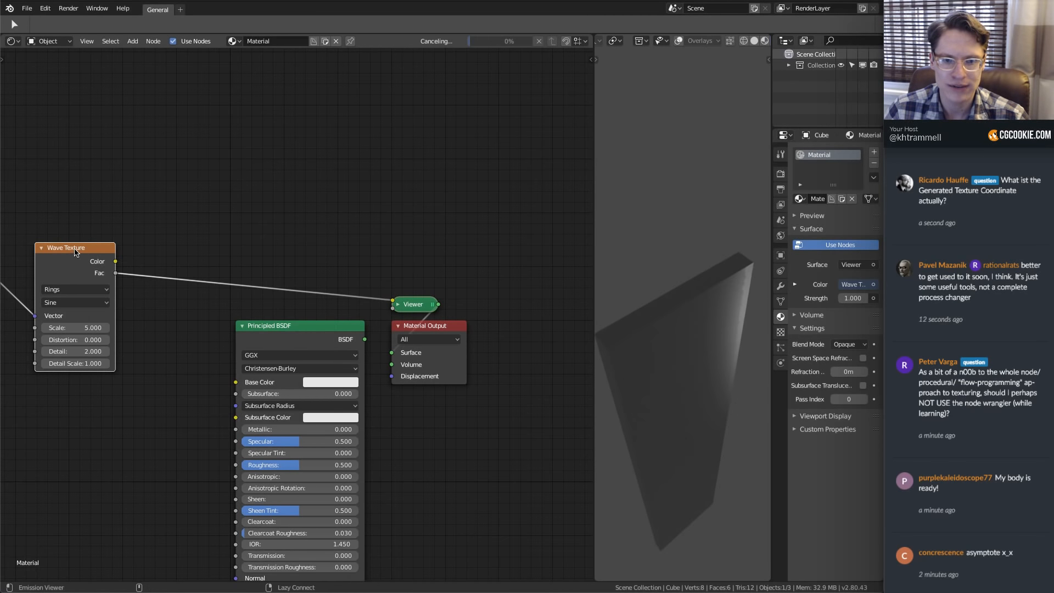
pyautogui.keyDown('ctrl'); pyautogui.keyDown('shift'); pyautogui.click(83, 251); pyautogui.keyUp('shift'); pyautogui.keyUp('ctrl')
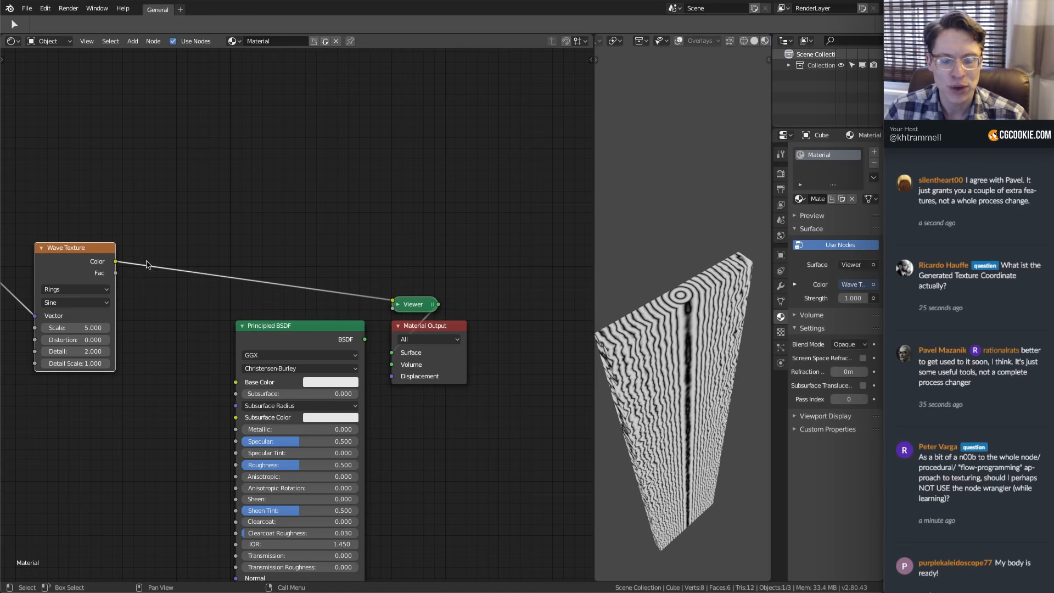
# Add an Emission shader, feeding it the Wave Texture's Color and connecting its output to the Material Output's Surface
pyautogui.hotkey('shift', 'a')
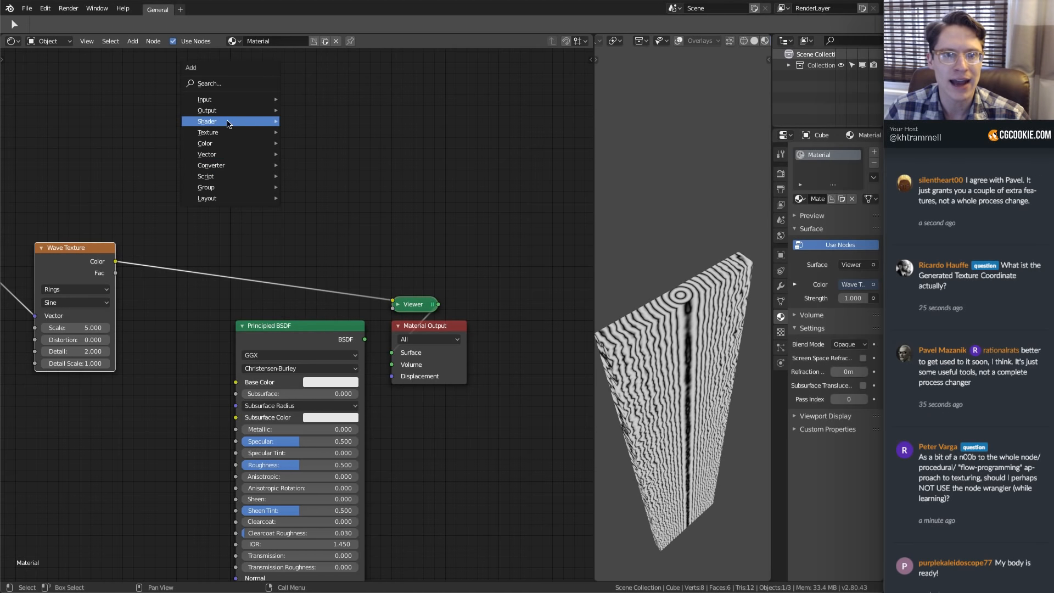
pyautogui.moveTo(224, 123)
pyautogui.click(340, 147)
pyautogui.click(307, 204)
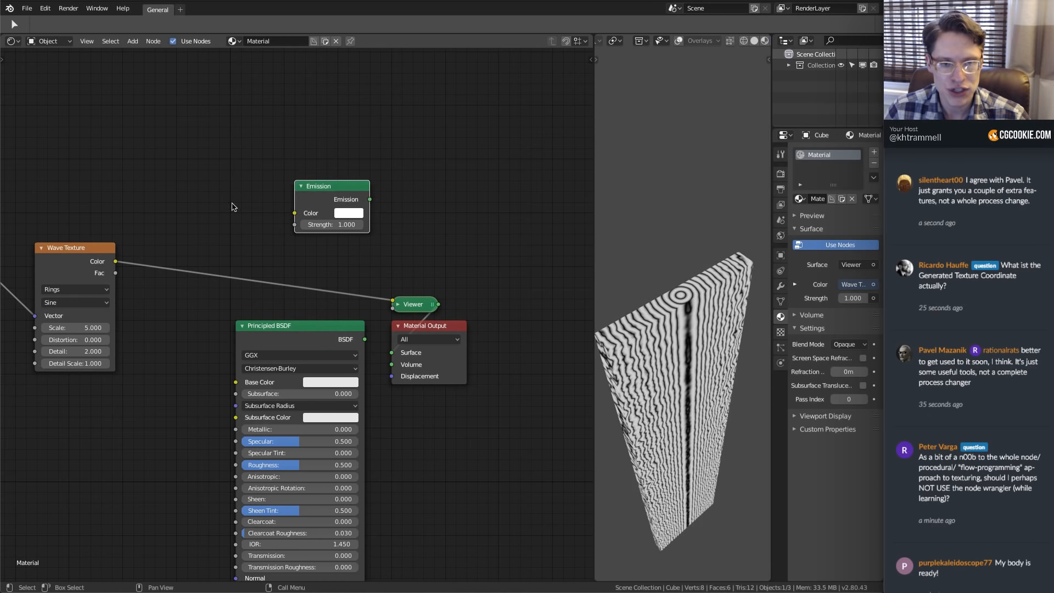
pyautogui.moveTo(117, 262); pyautogui.dragTo(294, 213)
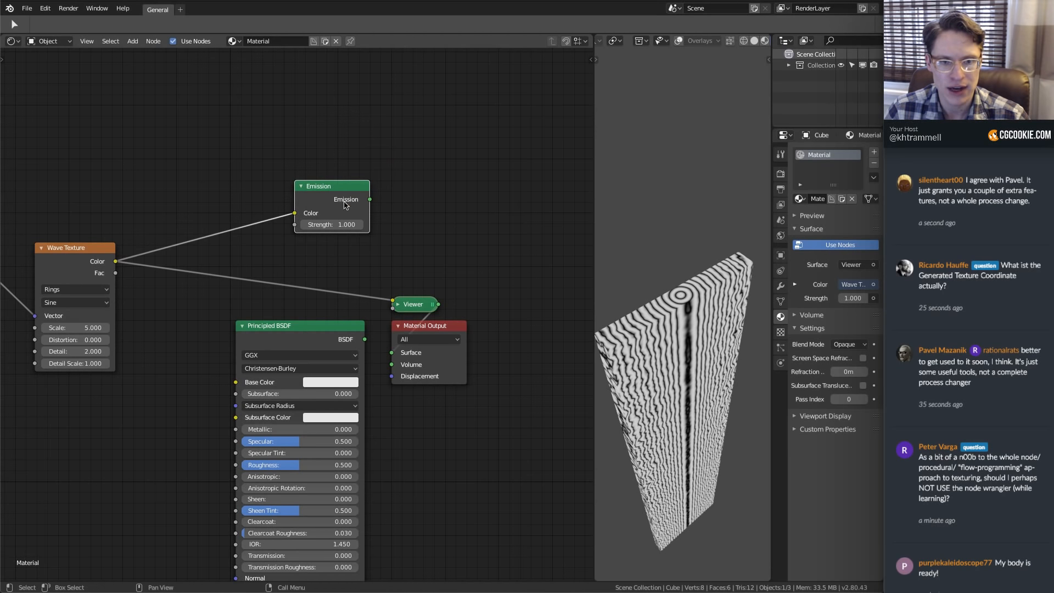
pyautogui.moveTo(371, 199); pyautogui.dragTo(500, 301)
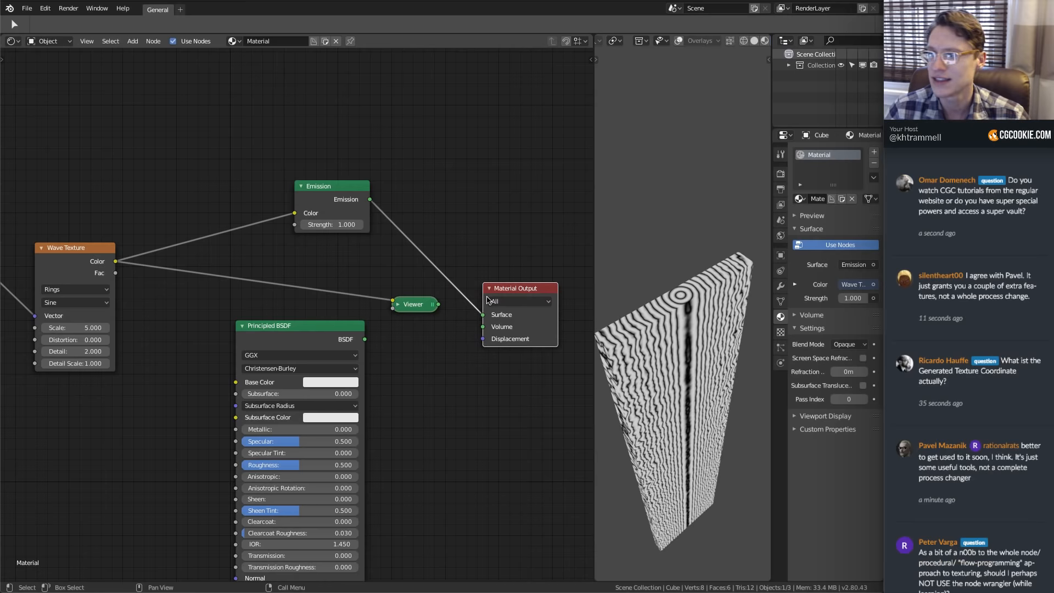
pyautogui.rightClick(299, 271)
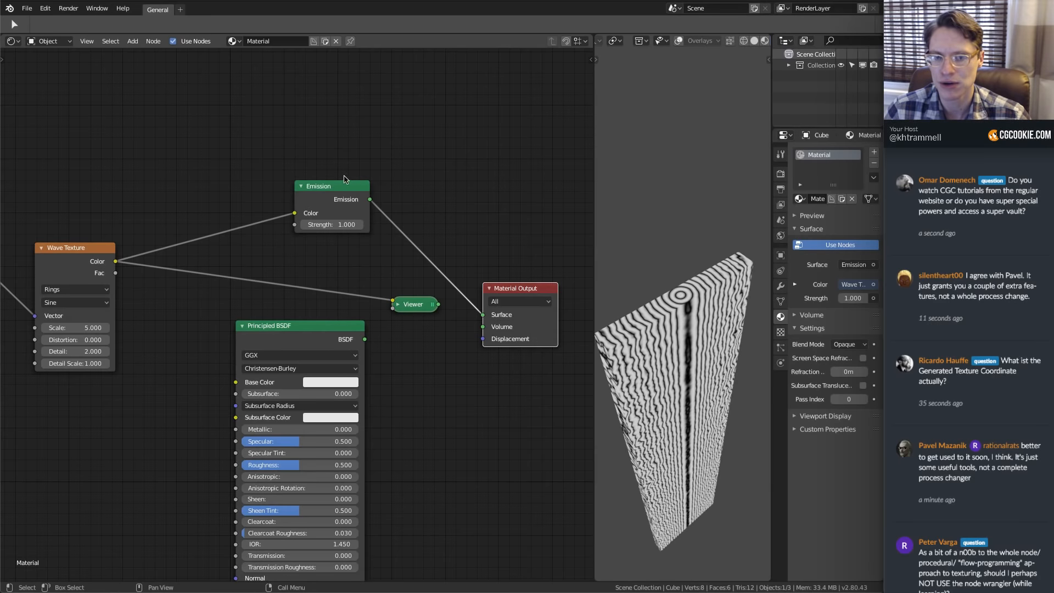
# Review the node chain from the Texture Coordinate node through the Wave Texture to the Emission and Material Output nodes
pyautogui.click(335, 187)
pyautogui.scroll(-6, 230, 176)
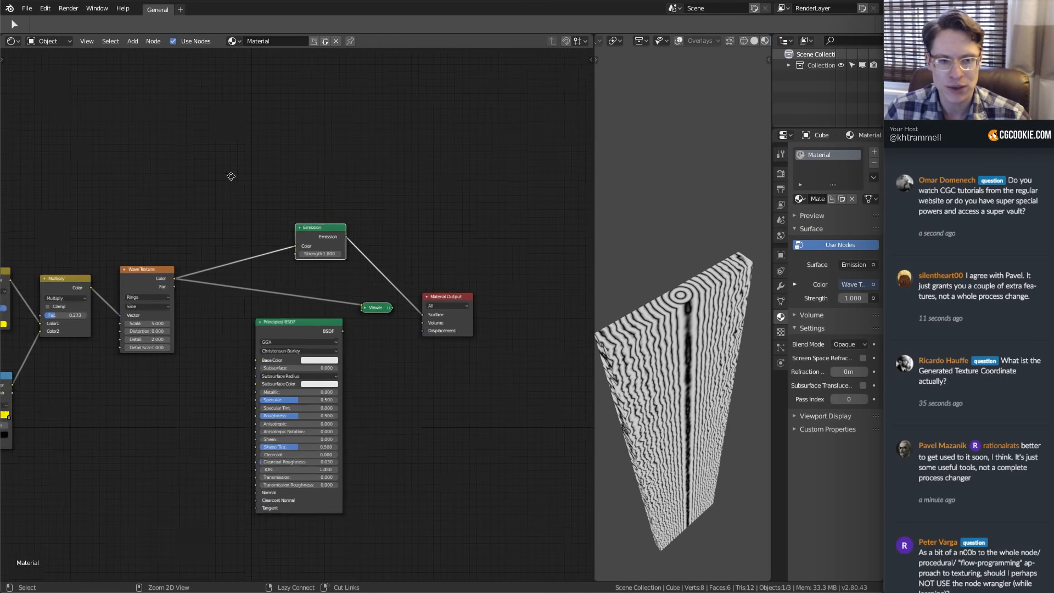
pyautogui.moveTo(231, 176); pyautogui.dragTo(426, 162, button='middle')
pyautogui.moveTo(198, 230); pyautogui.dragTo(401, 221, button='middle')
pyautogui.scroll(2, 182, 252)
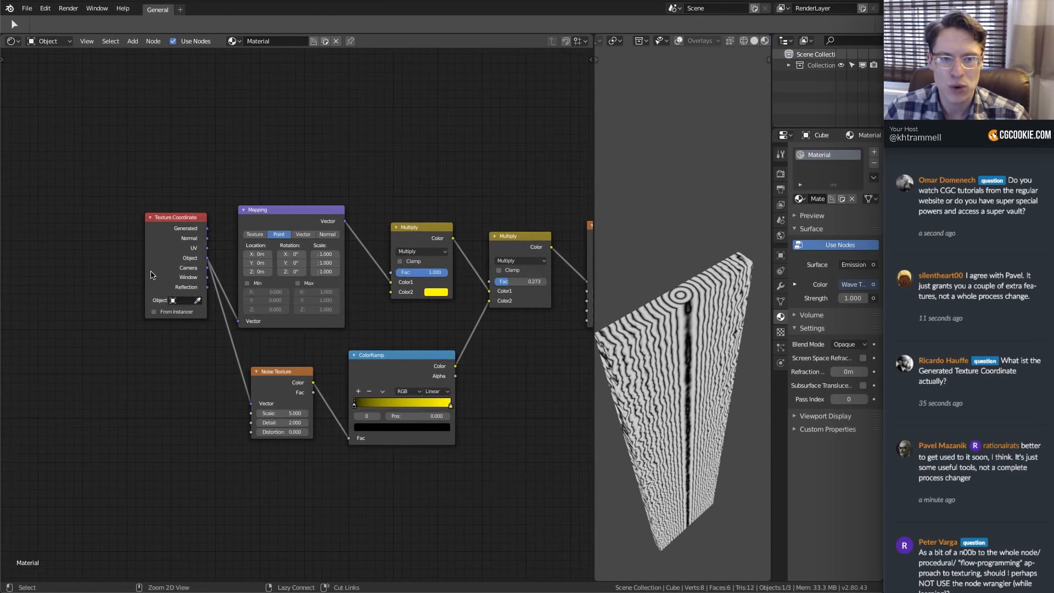
pyautogui.scroll(-2, 336, 274)
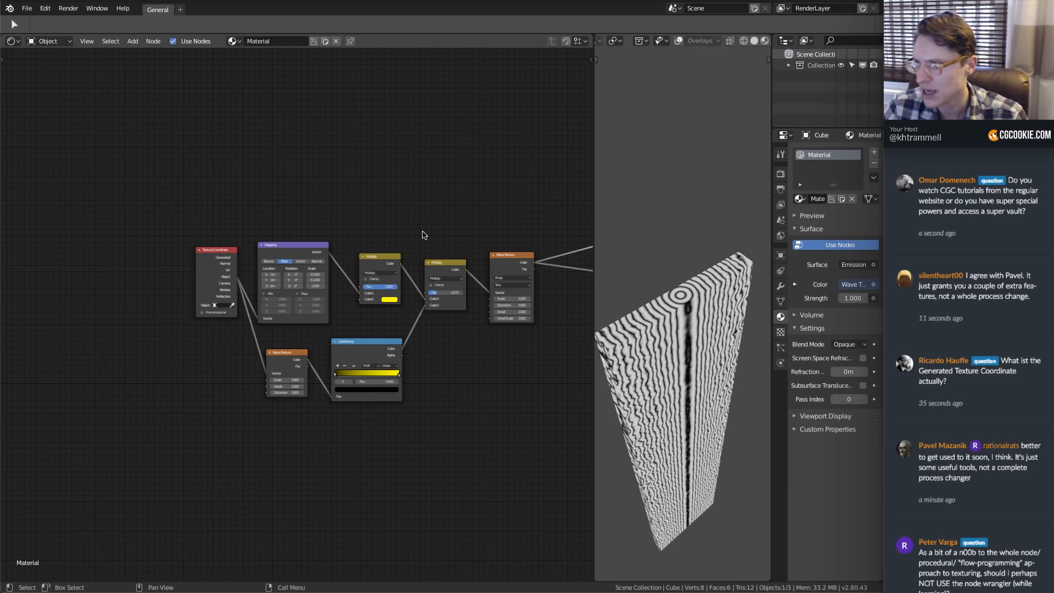
pyautogui.scroll(-1, 464, 246)
pyautogui.moveTo(464, 246); pyautogui.dragTo(275, 266, button='middle')
pyautogui.moveTo(430, 216); pyautogui.dragTo(285, 230, button='middle')
pyautogui.scroll(2, 285, 231)
pyautogui.moveTo(220, 255); pyautogui.dragTo(331, 266, button='middle')
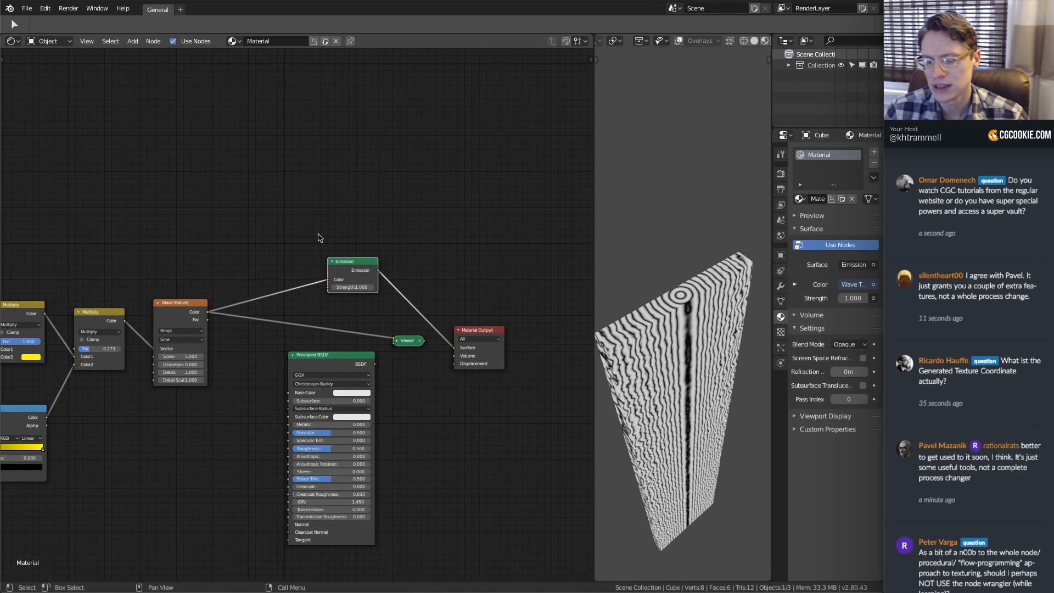
pyautogui.scroll(2, 439, 297)
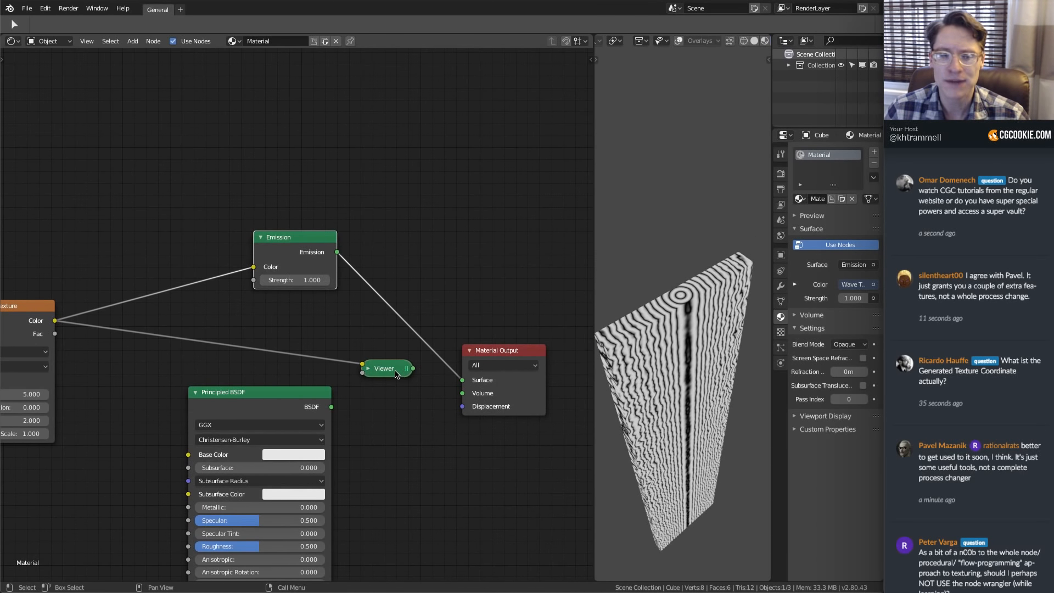
# Delete the Viewer and Emission nodes and preview the Wave Texture's Color on the plank again
pyautogui.click(393, 374)
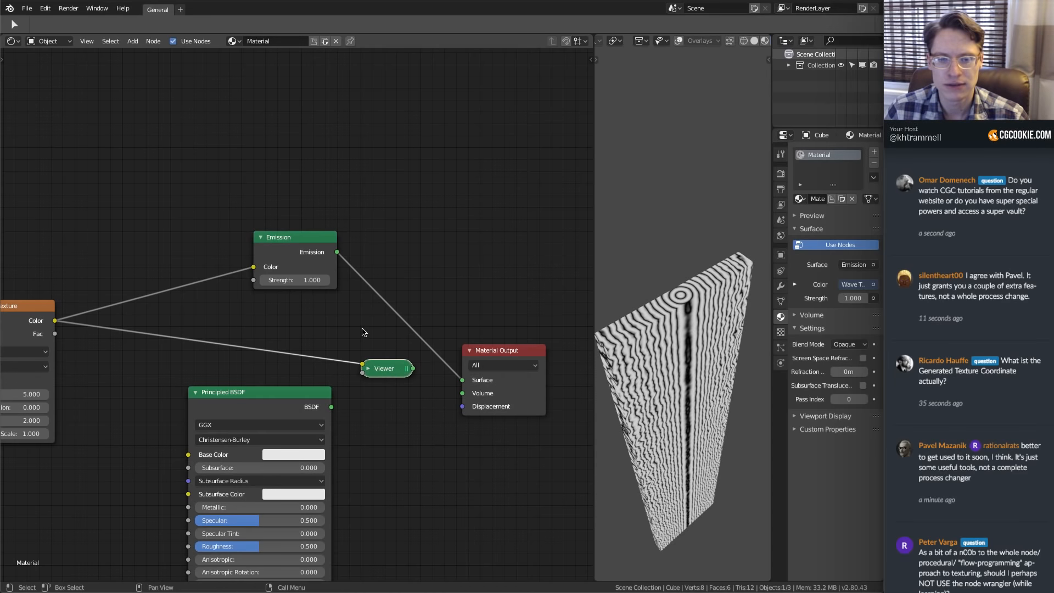
pyautogui.press('x')
pyautogui.click(310, 243)
pyautogui.press('x')
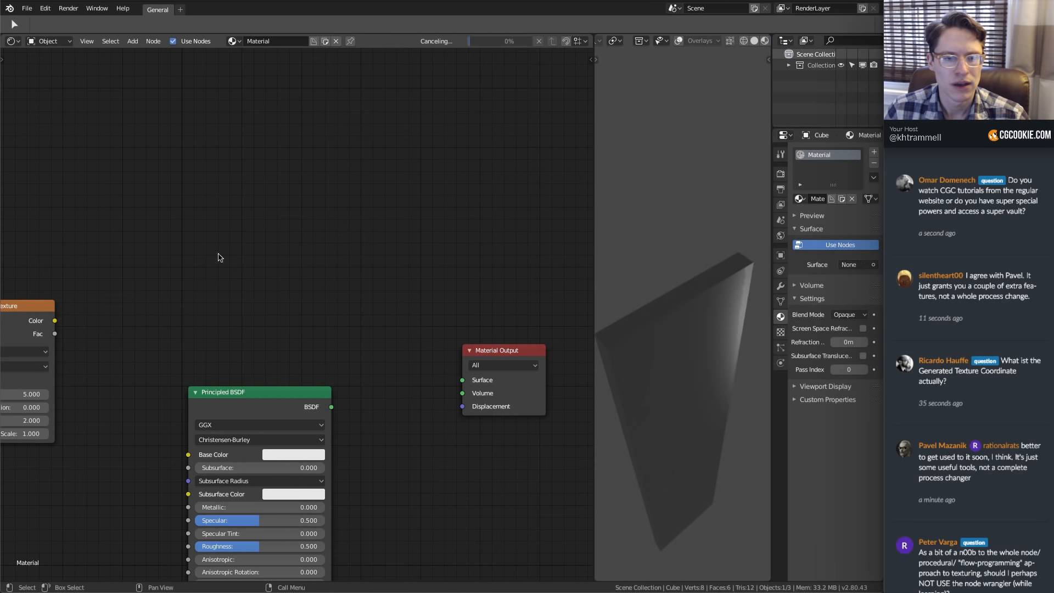
pyautogui.keyDown('ctrl'); pyautogui.keyDown('shift'); pyautogui.click(41, 310); pyautogui.keyUp('shift'); pyautogui.keyUp('ctrl')
# Preview the Noise Texture's Color output on the plank and examine the pattern from different angles
pyautogui.keyDown('shift'); pyautogui.moveTo(178, 269); pyautogui.dragTo(475, 219, button='middle'); pyautogui.keyUp('shift')
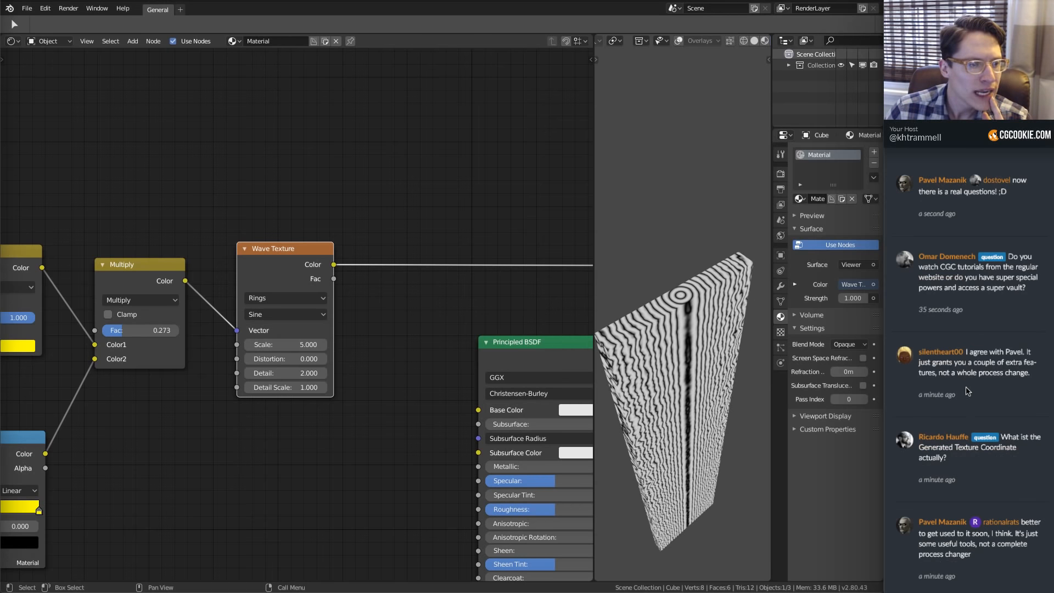
pyautogui.moveTo(82, 266); pyautogui.dragTo(445, 231, button='middle')
pyautogui.moveTo(27, 259); pyautogui.dragTo(288, 288, button='middle')
pyautogui.keyDown('ctrl'); pyautogui.moveTo(288, 293); pyautogui.dragTo(249, 309, button='middle'); pyautogui.keyUp('ctrl')
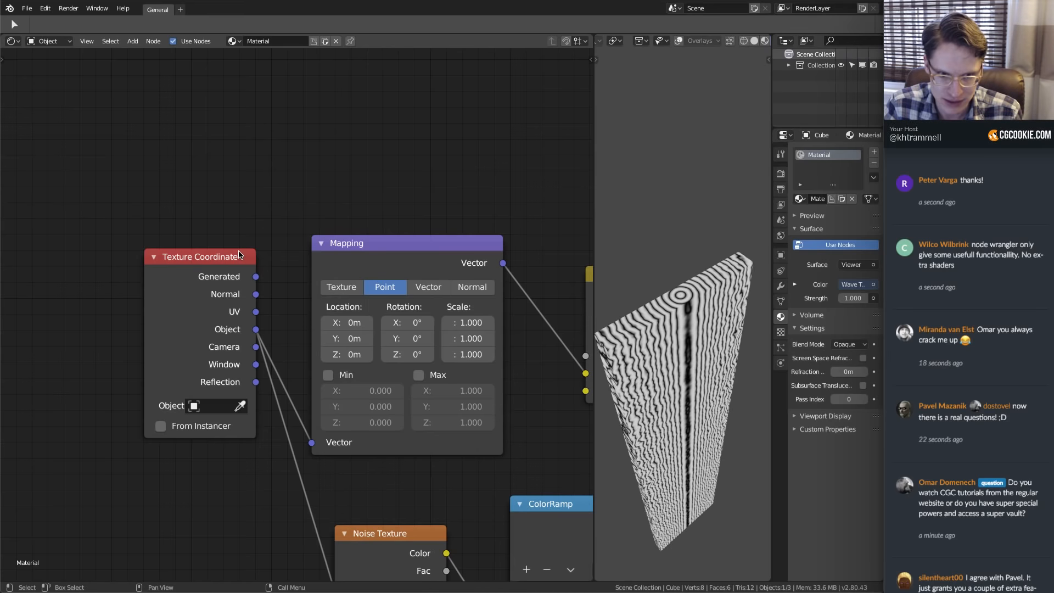
pyautogui.keyDown('ctrl'); pyautogui.moveTo(379, 92); pyautogui.dragTo(384, 172, button='middle'); pyautogui.keyUp('ctrl')
pyautogui.moveTo(486, 313); pyautogui.dragTo(291, 329, button='middle')
pyautogui.moveTo(296, 348); pyautogui.dragTo(258, 302, button='middle')
pyautogui.keyDown('ctrl'); pyautogui.keyDown('shift'); pyautogui.click(146, 400); pyautogui.keyUp('shift'); pyautogui.keyUp('ctrl')
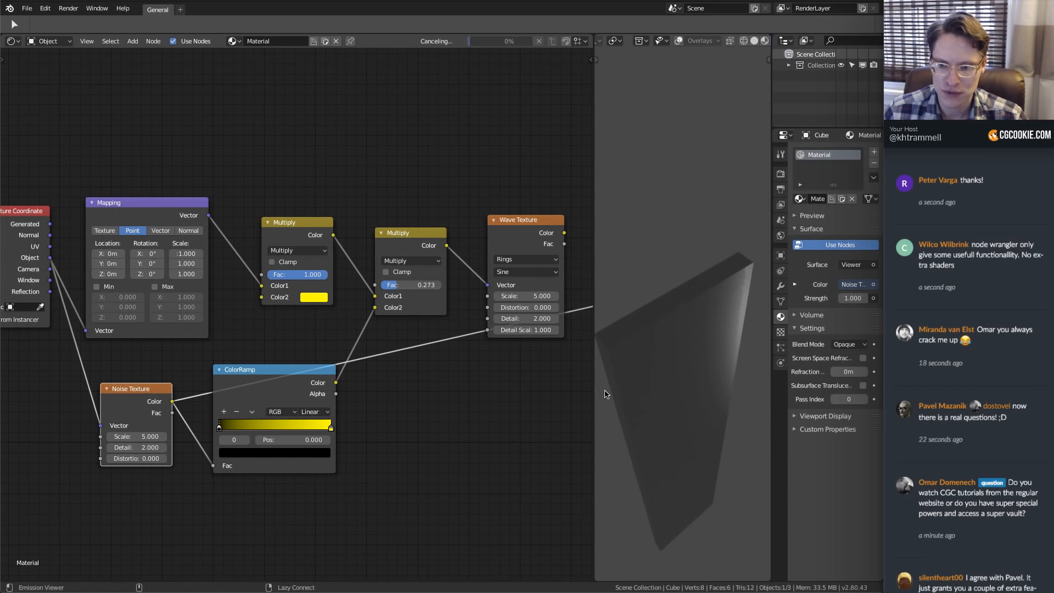
pyautogui.moveTo(699, 440); pyautogui.dragTo(705, 393, button='middle')
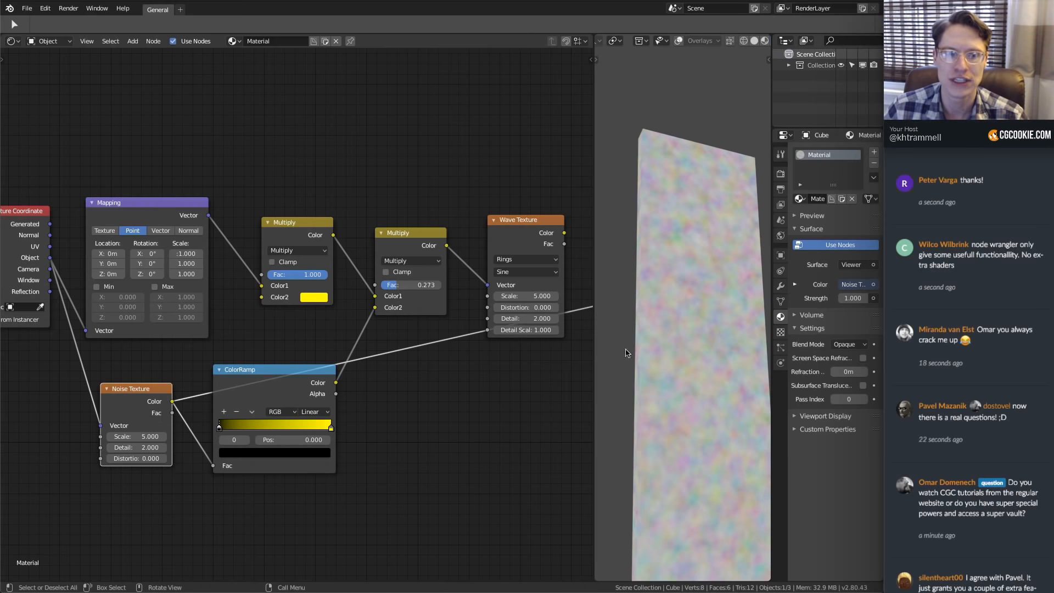
pyautogui.moveTo(119, 313); pyautogui.dragTo(247, 331, button='middle')
pyautogui.keyDown('ctrl'); pyautogui.moveTo(247, 330); pyautogui.dragTo(246, 320, button='middle'); pyautogui.keyUp('ctrl')
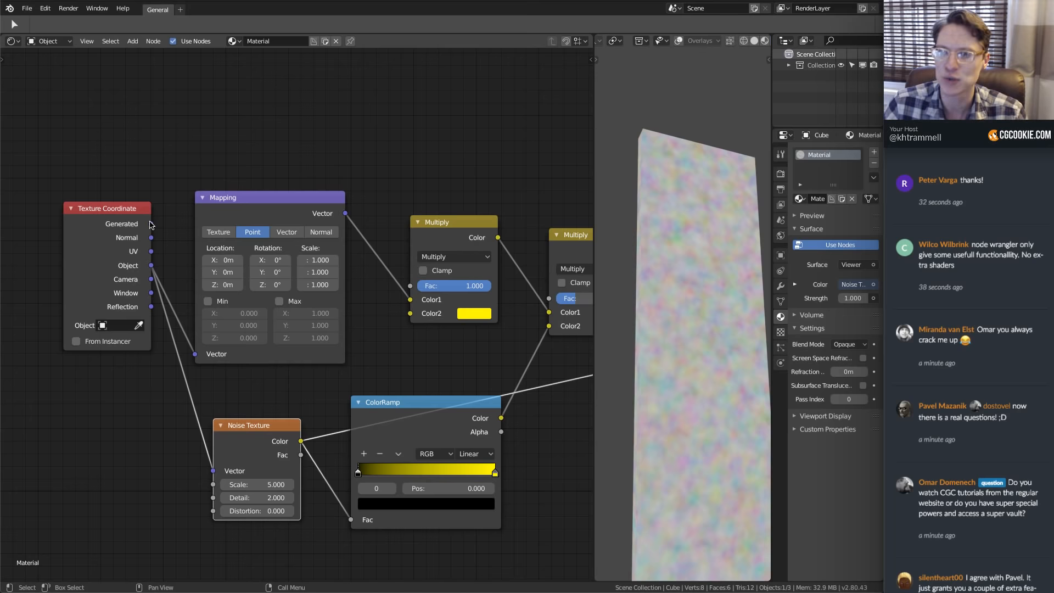
pyautogui.moveTo(659, 239)
pyautogui.mouseDown(button='middle')
pyautogui.moveTo(686, 262)
pyautogui.moveTo(645, 254)
pyautogui.mouseUp(button='middle')
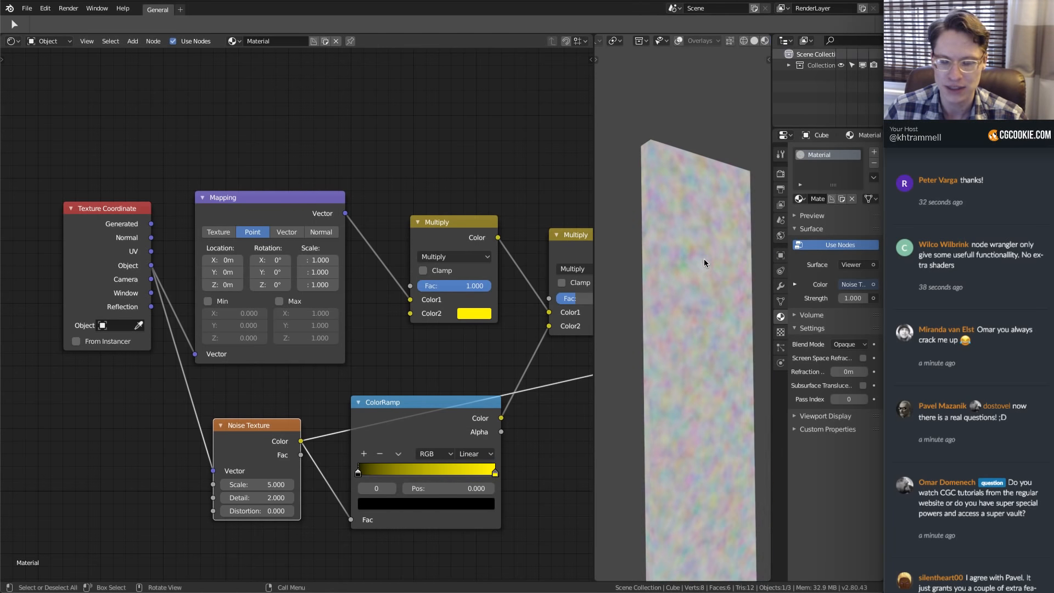
pyautogui.press('r')
pyautogui.press('x')
pyautogui.rightClick(704, 304)
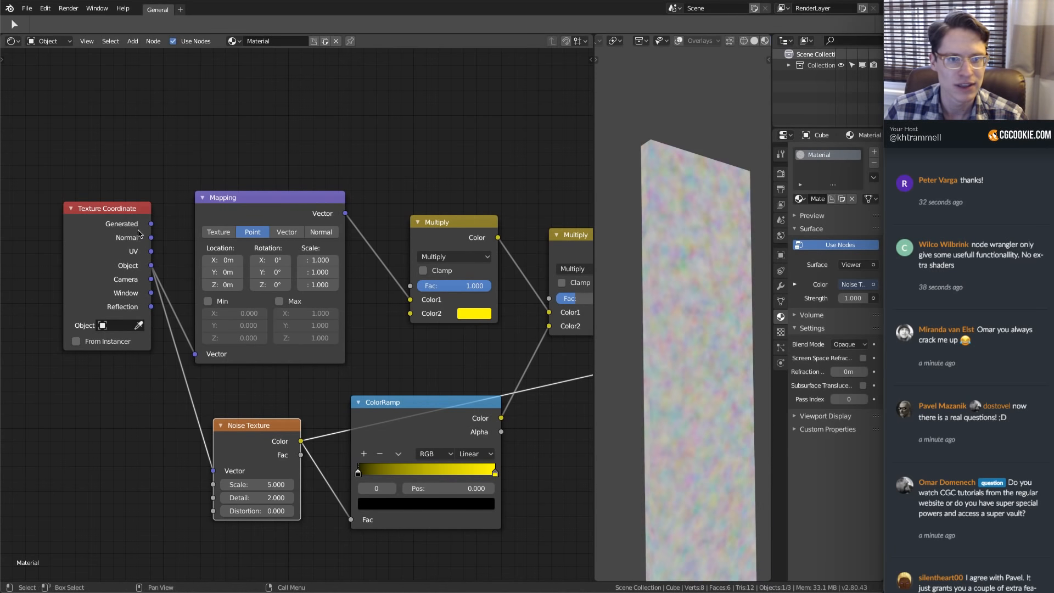
# Try the Generated coordinates as the Noise Texture's Vector input, and reconnect the Object coordinates
pyautogui.moveTo(151, 223)
pyautogui.mouseDown()
pyautogui.moveTo(211, 488)
pyautogui.moveTo(213, 470)
pyautogui.mouseUp()
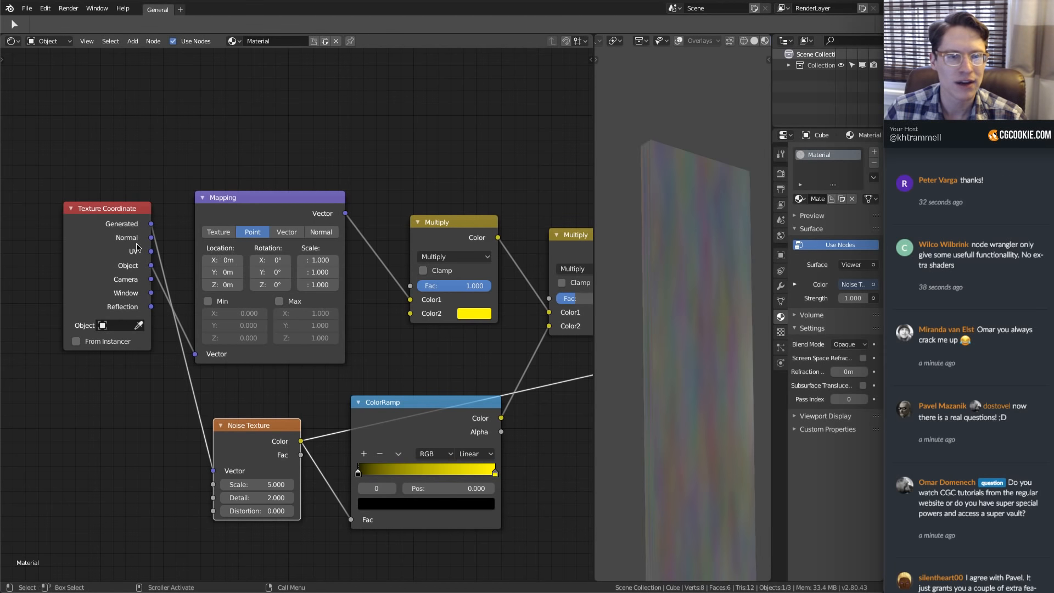
pyautogui.moveTo(151, 265); pyautogui.dragTo(214, 471)
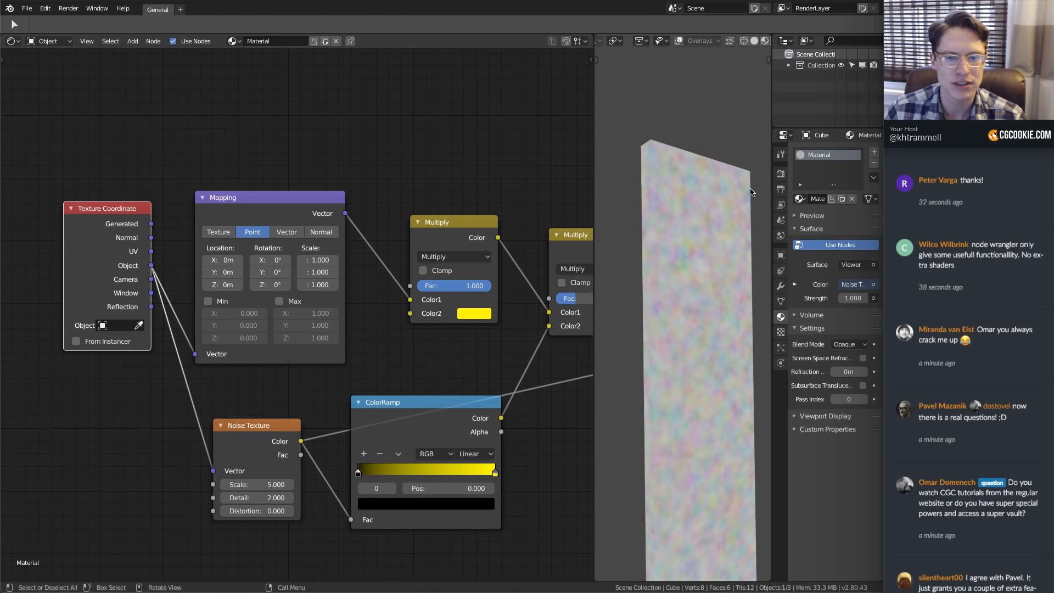
# Try rotating the plank's mesh about the X axis in Edit Mode to compare how the noise follows it
pyautogui.press('Tab')
pyautogui.press('r')
pyautogui.press('x')
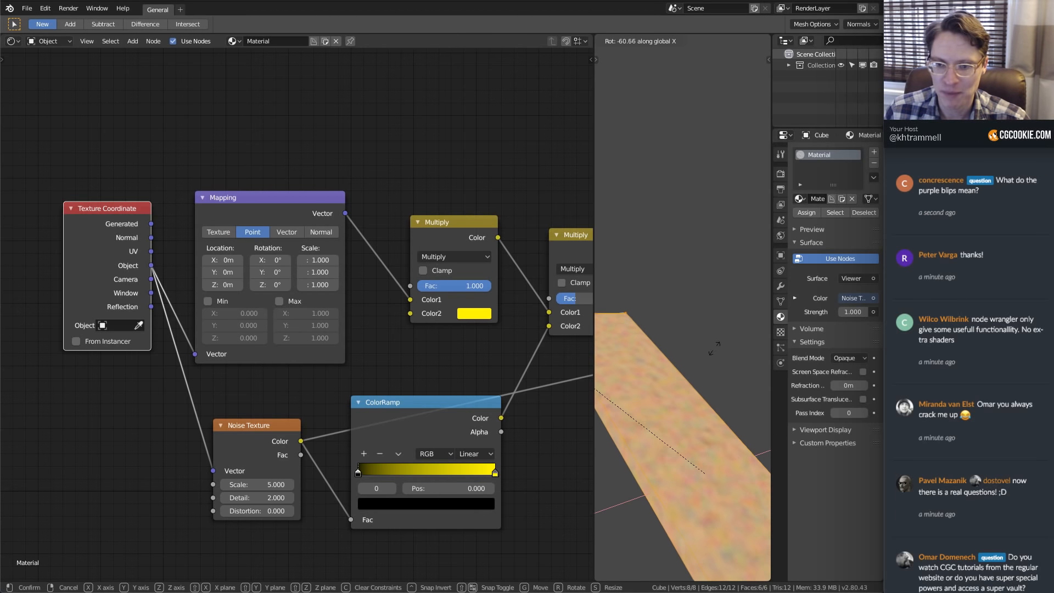
pyautogui.rightClick(717, 345)
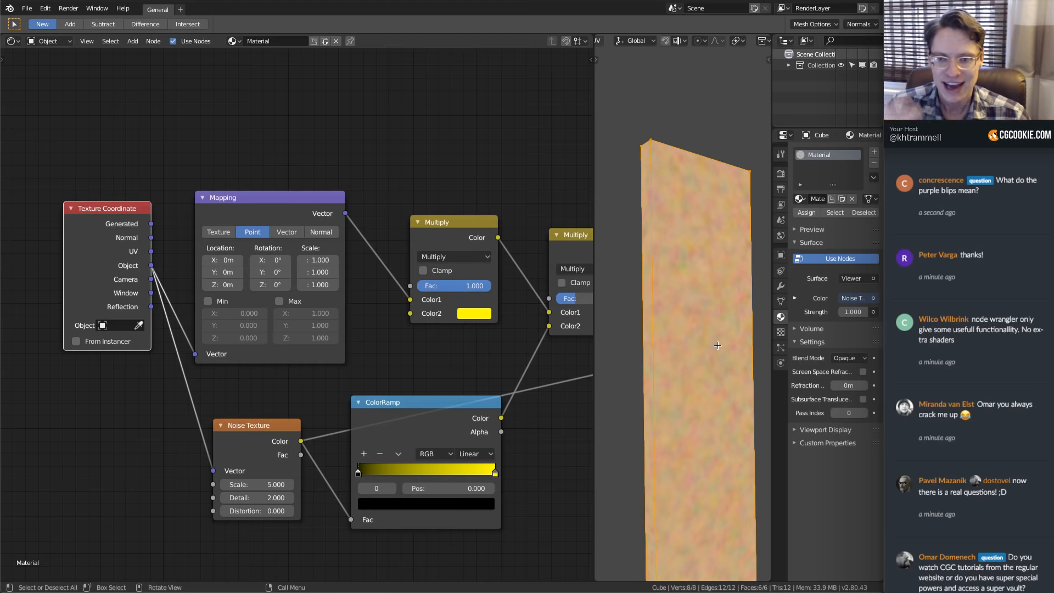
pyautogui.press('Tab')
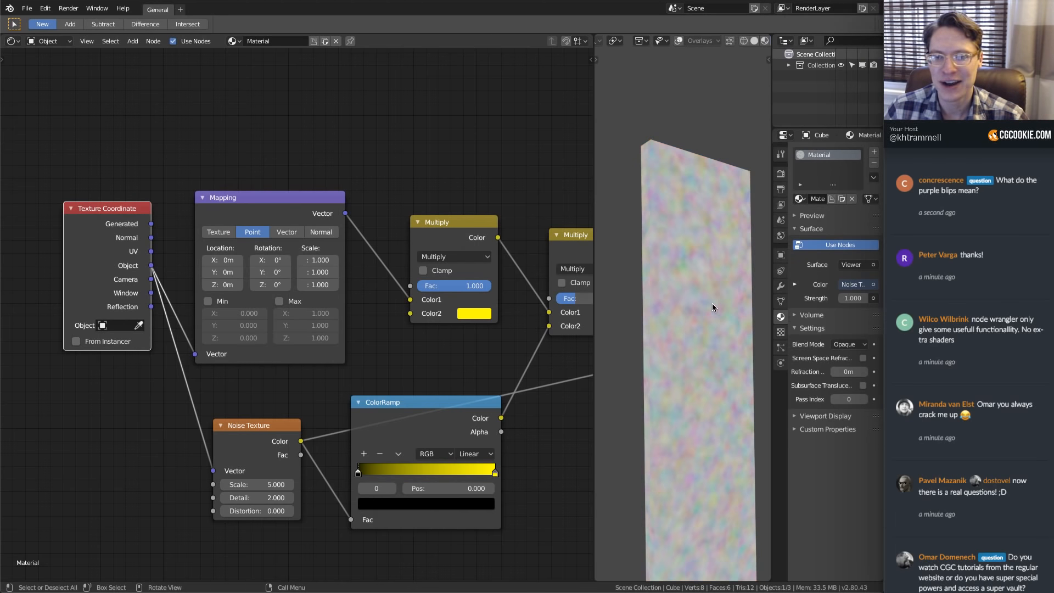
pyautogui.moveTo(704, 267); pyautogui.dragTo(690, 264, button='middle')
pyautogui.moveTo(518, 329); pyautogui.dragTo(462, 329, button='middle')
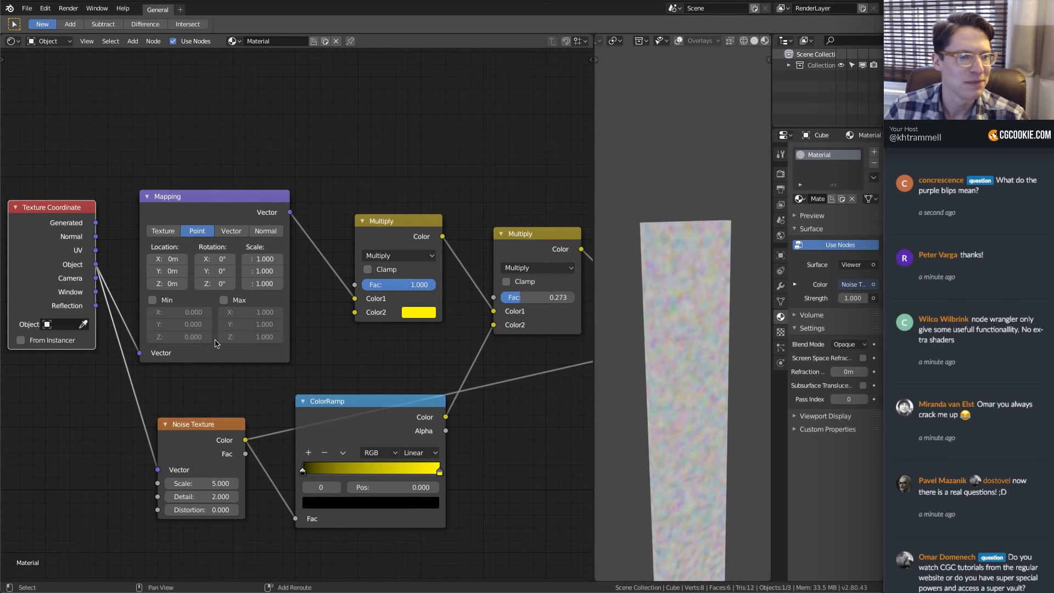
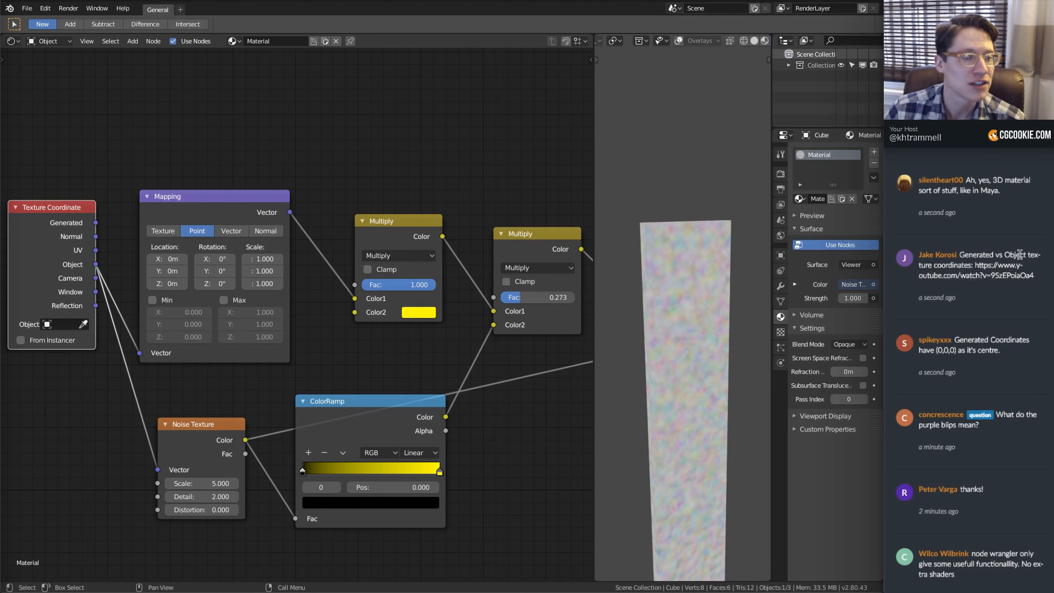
pyautogui.moveTo(975, 265); pyautogui.dragTo(1035, 276)
pyautogui.click(1020, 222)
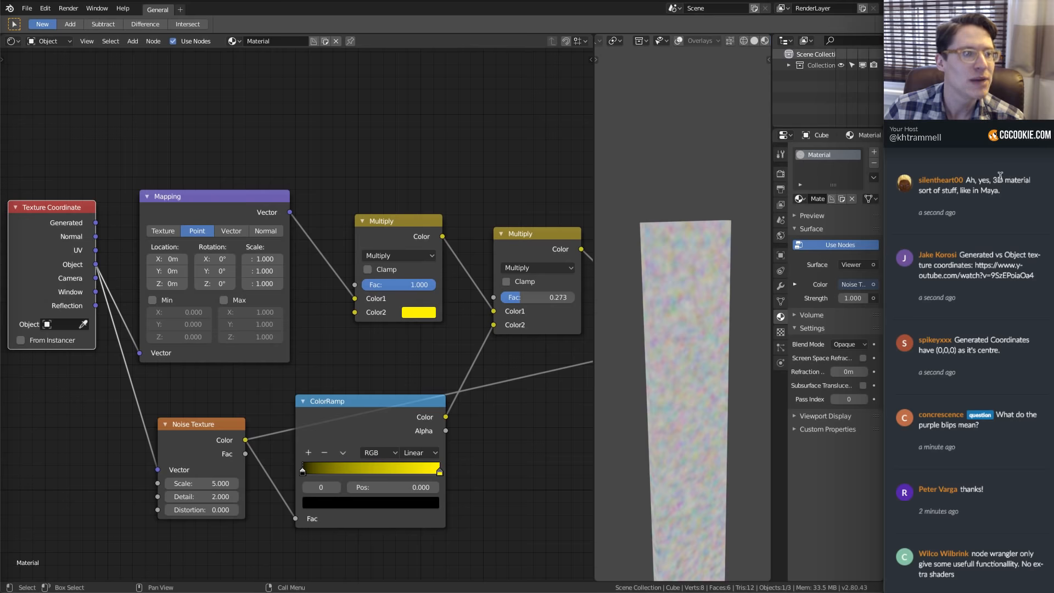
pyautogui.moveTo(992, 180); pyautogui.dragTo(1024, 184)
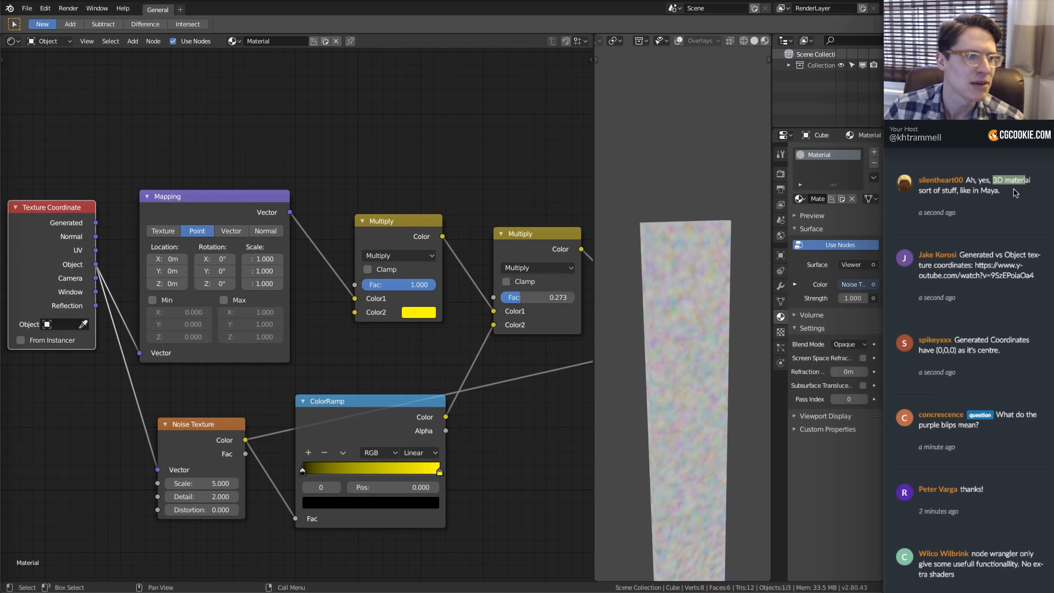
pyautogui.click(1014, 193)
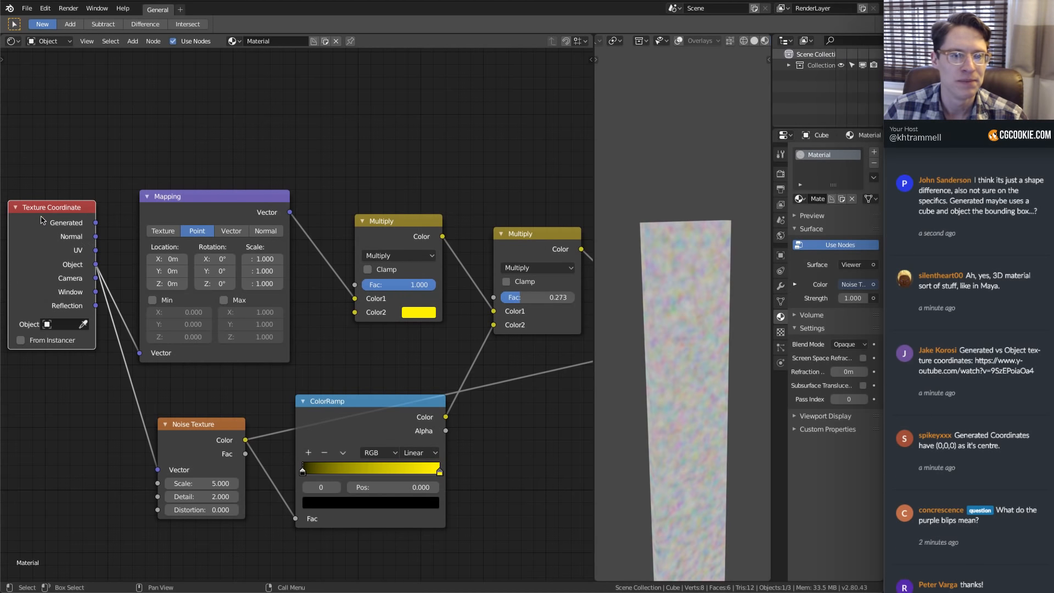
pyautogui.moveTo(84, 217); pyautogui.dragTo(69, 259)
# Switch the plank preview from the Noise Texture to the Wave Texture's Color output
pyautogui.scroll(-5, 236, 241)
pyautogui.moveTo(409, 222); pyautogui.dragTo(209, 215, button='middle')
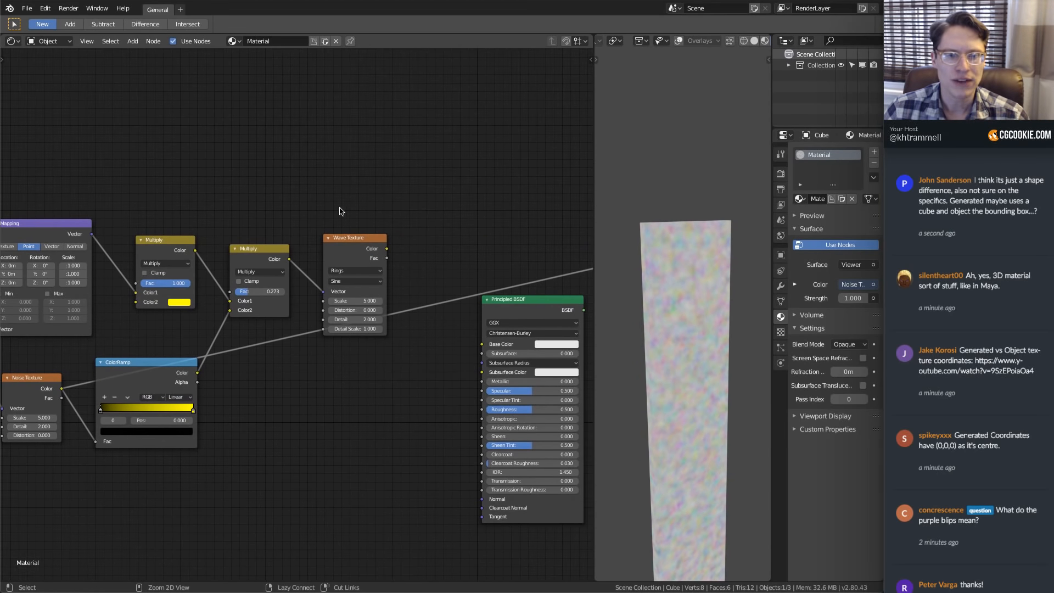
pyautogui.keyDown('ctrl'); pyautogui.moveTo(342, 212); pyautogui.dragTo(338, 239, button='middle'); pyautogui.keyUp('ctrl')
pyautogui.scroll(2, 338, 239)
pyautogui.keyDown('ctrl'); pyautogui.keyDown('shift'); pyautogui.click(374, 218); pyautogui.keyUp('shift'); pyautogui.keyUp('ctrl')
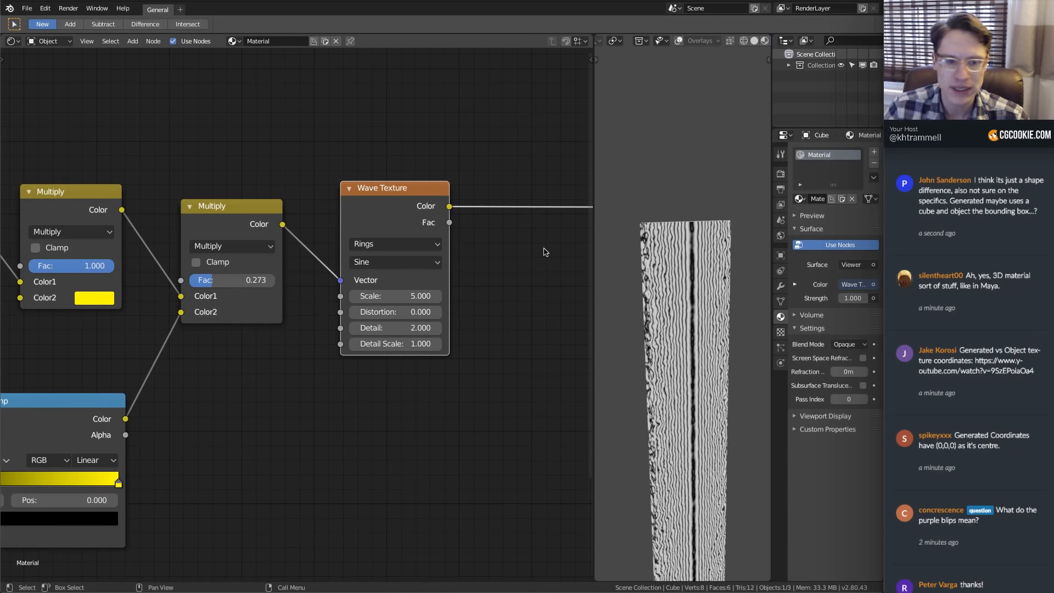
pyautogui.keyDown('shift'); pyautogui.moveTo(170, 380); pyautogui.dragTo(308, 311, button='middle'); pyautogui.keyUp('shift')
pyautogui.keyDown('shift'); pyautogui.moveTo(152, 284); pyautogui.dragTo(260, 338, button='middle'); pyautogui.keyUp('shift')
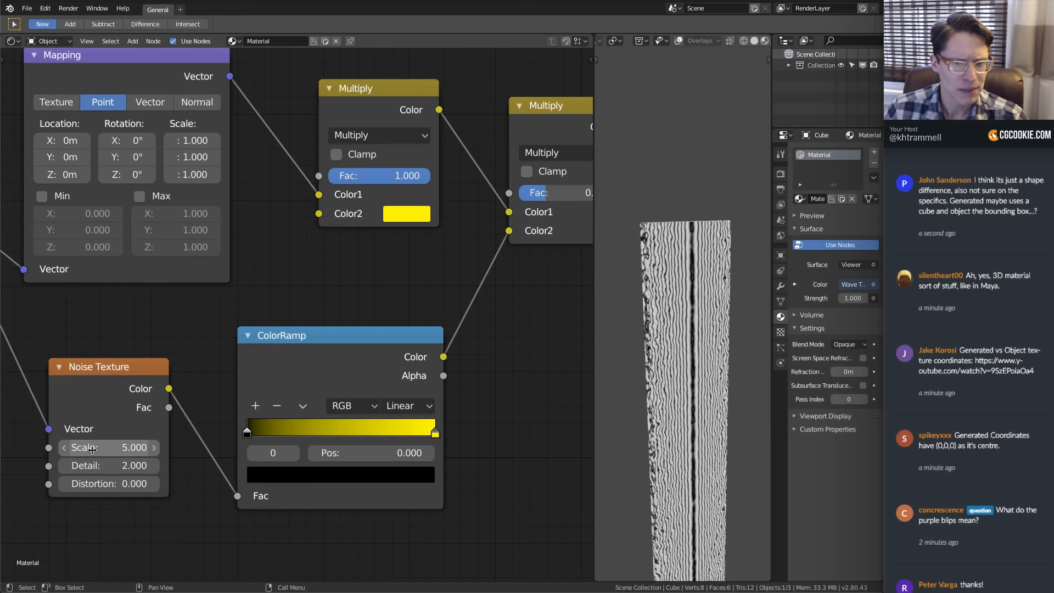
# Set the Noise Texture's Scale to 1 while previewing the distorted rings on the plank
pyautogui.moveTo(652, 289); pyautogui.dragTo(645, 335, button='middle')
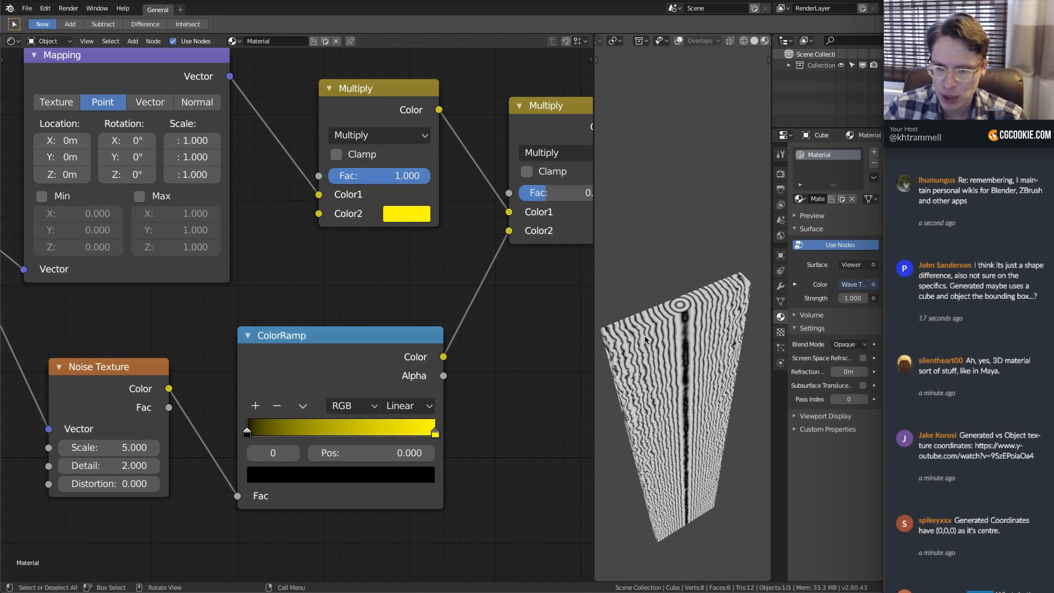
pyautogui.click(107, 447)
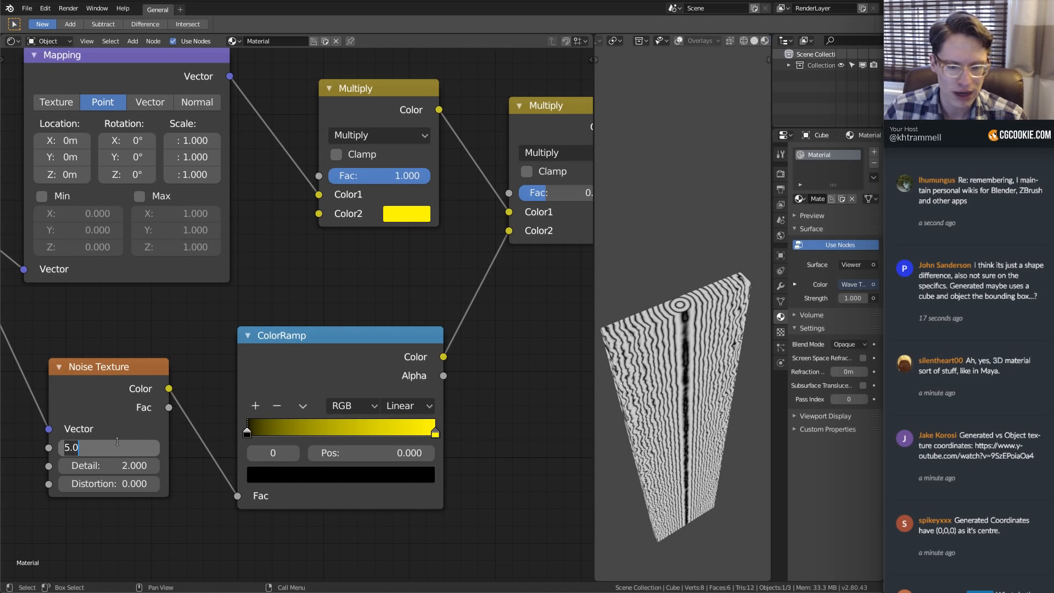
pyautogui.write('1')
pyautogui.press('Return')
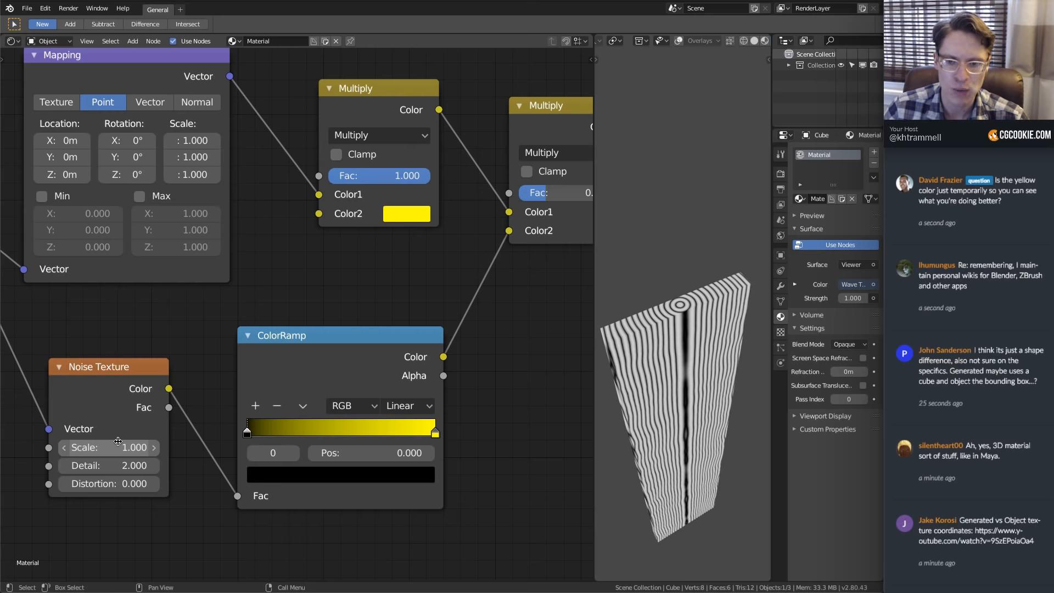
# Raise the Fac of the Multiply node feeding the Wave Texture to 0.700 and check the stronger ring distortion on the plank
pyautogui.moveTo(453, 195); pyautogui.dragTo(334, 216, button='middle')
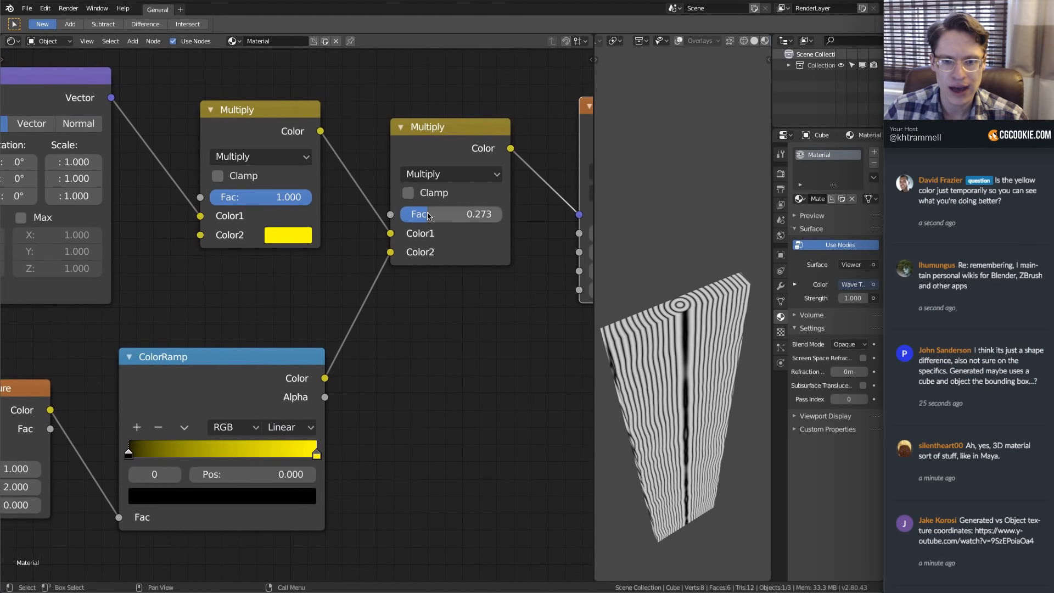
pyautogui.moveTo(419, 214); pyautogui.dragTo(430, 214)
pyautogui.moveTo(411, 193); pyautogui.dragTo(313, 218, button='middle')
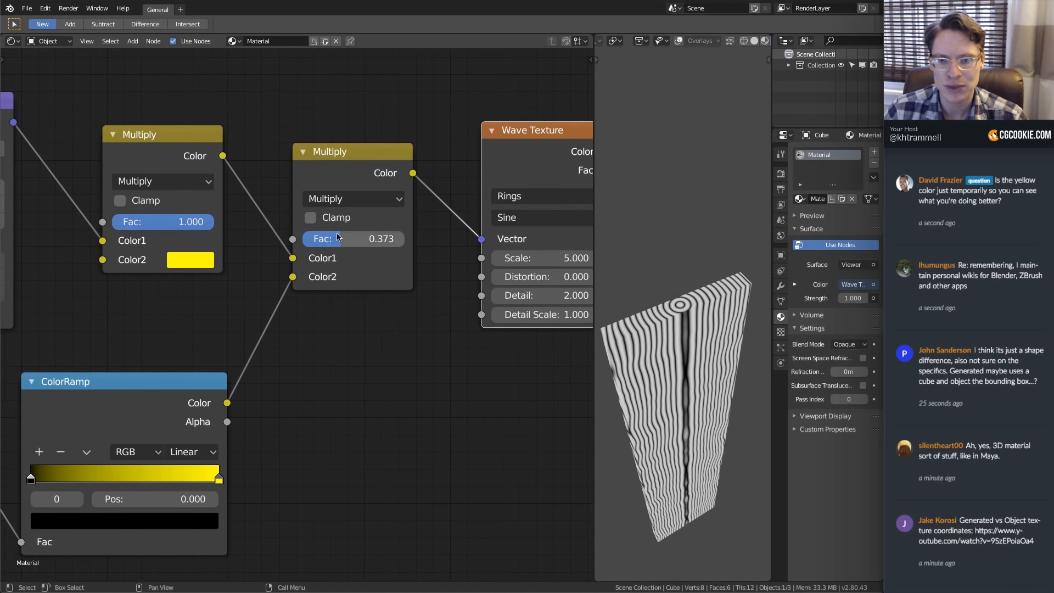
pyautogui.moveTo(339, 239); pyautogui.dragTo(353, 238)
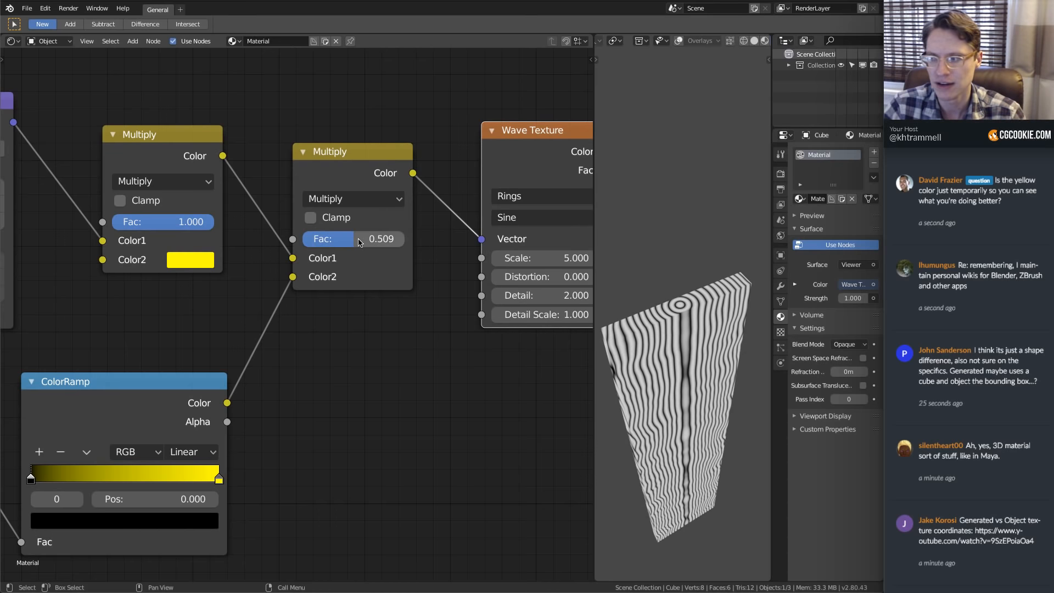
pyautogui.moveTo(358, 242); pyautogui.dragTo(374, 242)
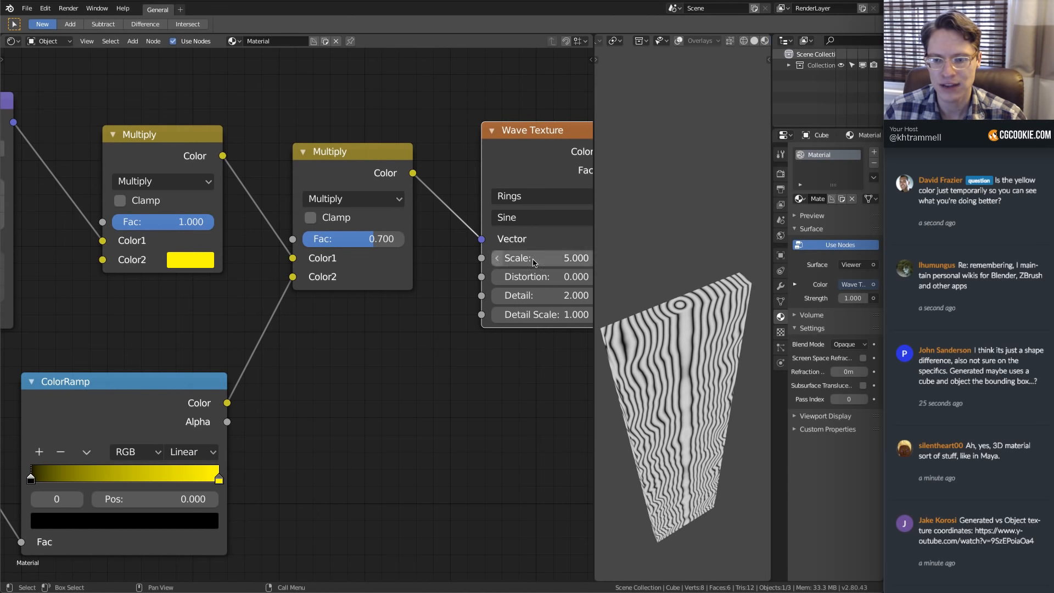
pyautogui.moveTo(653, 494); pyautogui.dragTo(687, 331, button='middle')
# Duplicate the Noise Texture and ColorRamp pair with its Object coordinate link and place the copy below the original pair
pyautogui.scroll(-3, 463, 264)
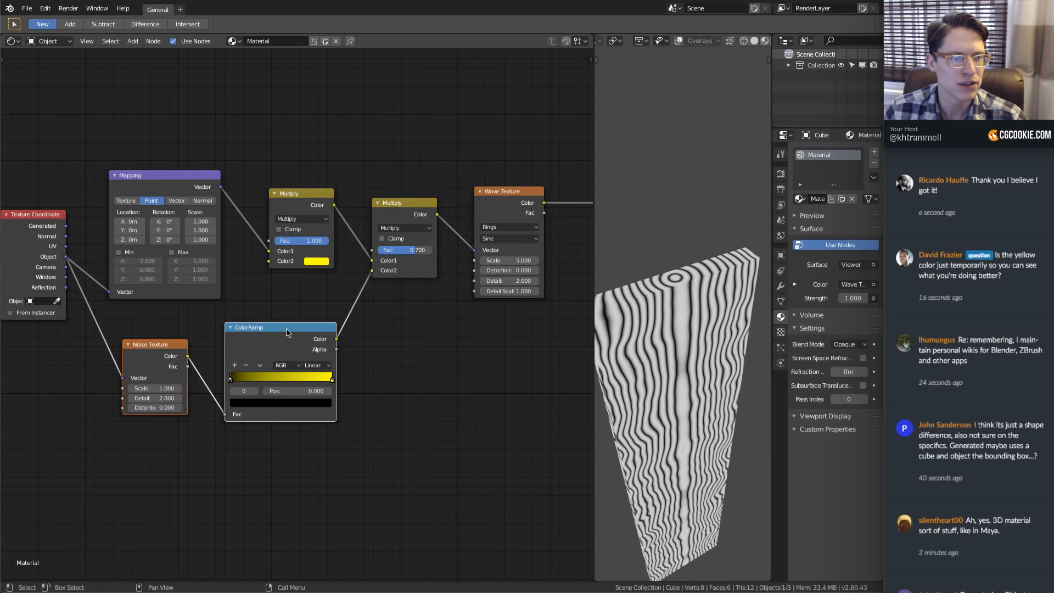
pyautogui.hotkey('shift', 'd')
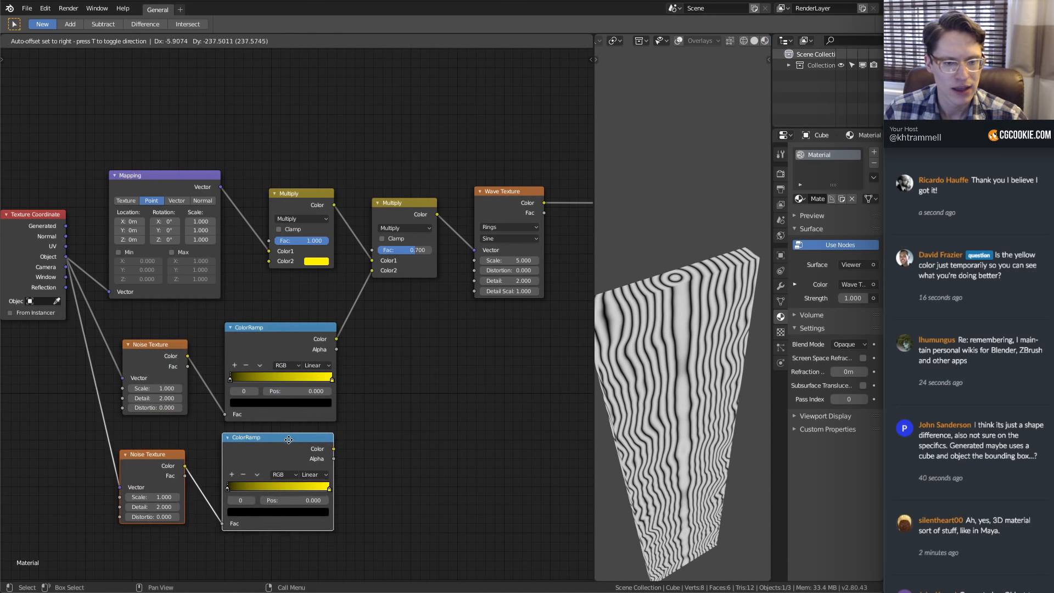
pyautogui.click(292, 438)
pyautogui.scroll(2, 252, 439)
pyautogui.moveTo(42, 257); pyautogui.dragTo(100, 278, button='middle')
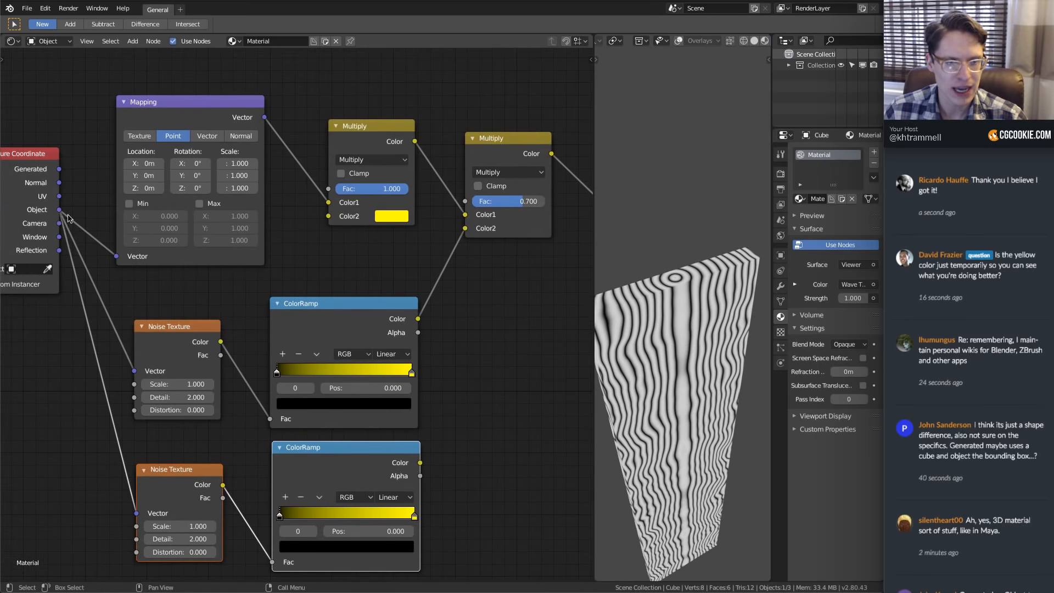
# Set the duplicated Noise Texture's Scale to 5
pyautogui.moveTo(364, 442); pyautogui.dragTo(341, 378, button='middle')
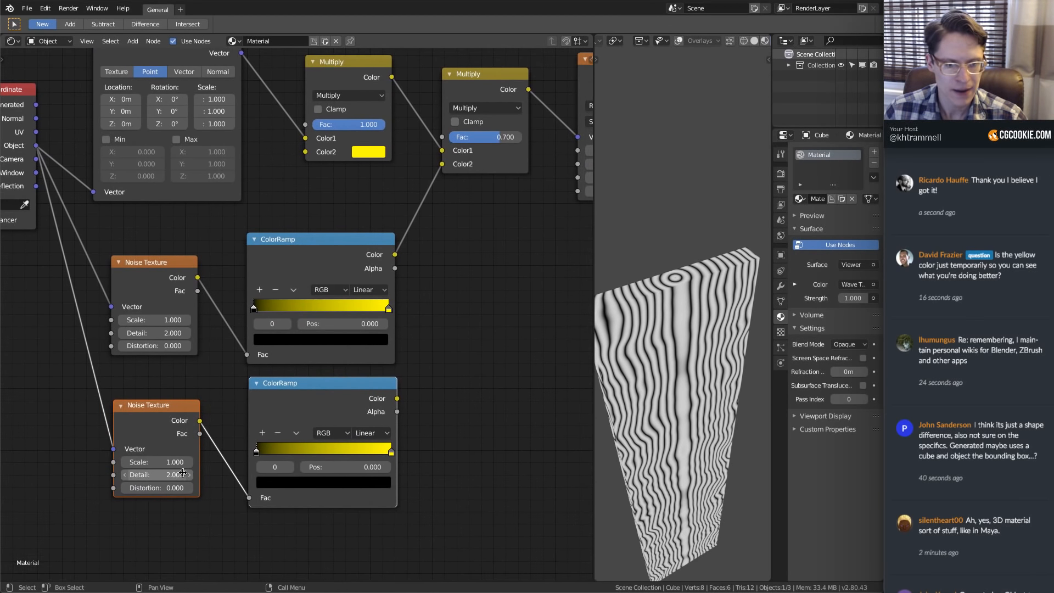
pyautogui.click(154, 464)
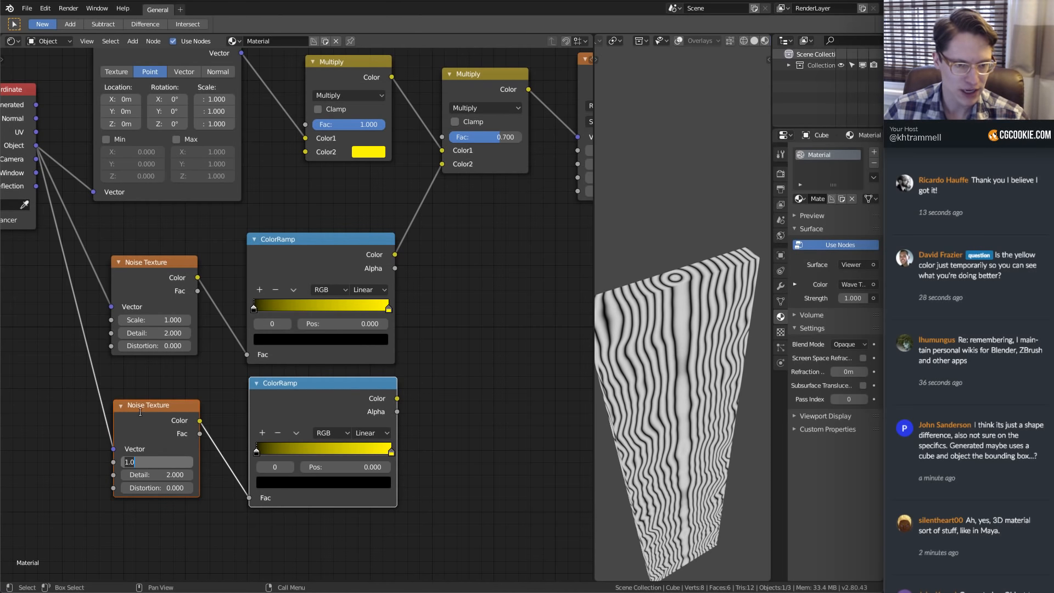
pyautogui.press('Return')
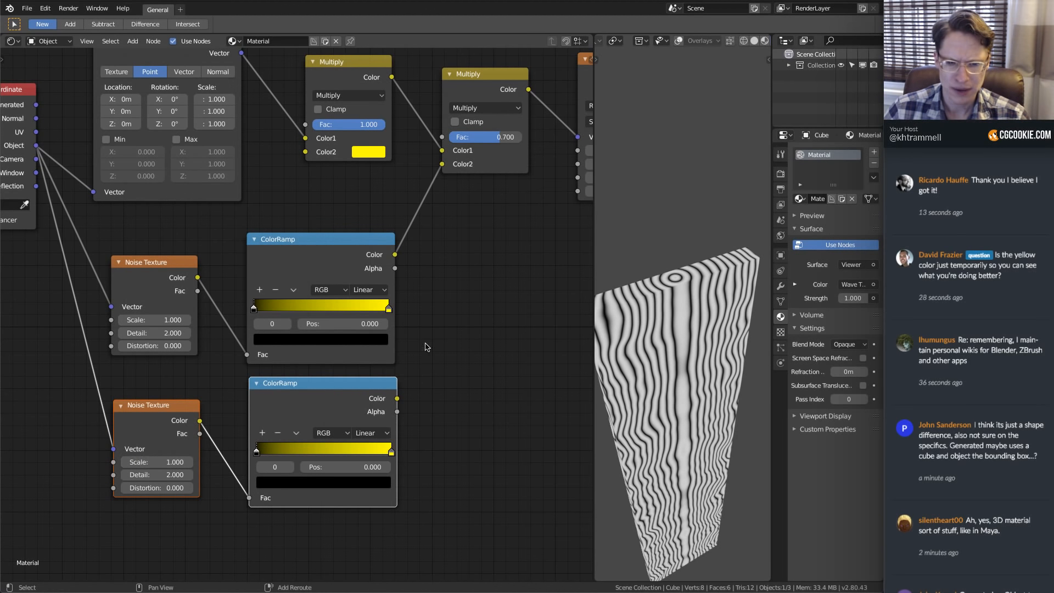
pyautogui.moveTo(148, 456); pyautogui.dragTo(111, 498, button='middle')
pyautogui.click(115, 504)
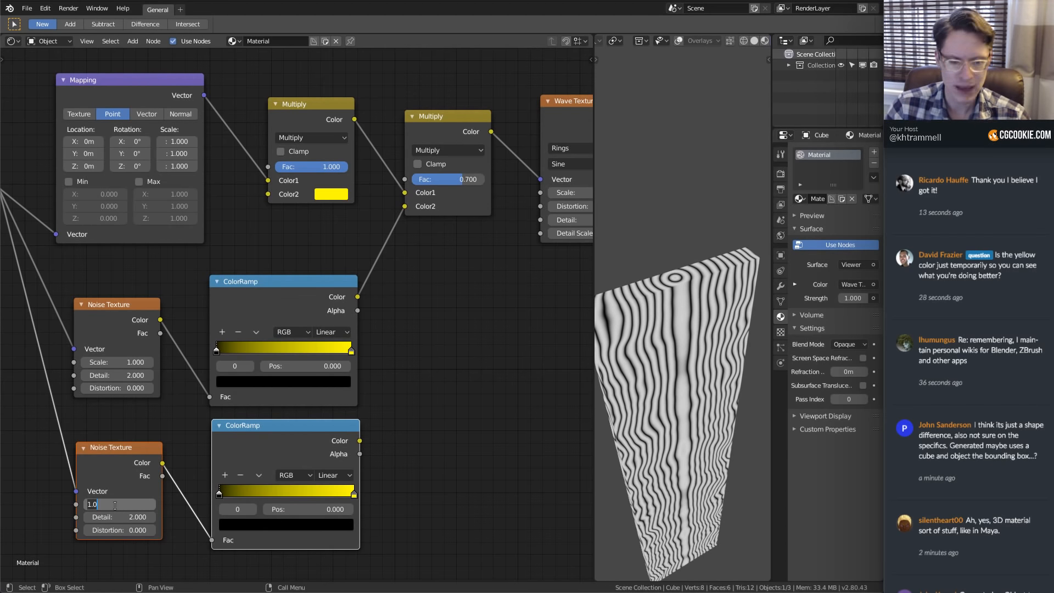
pyautogui.write('5')
pyautogui.press('Return')
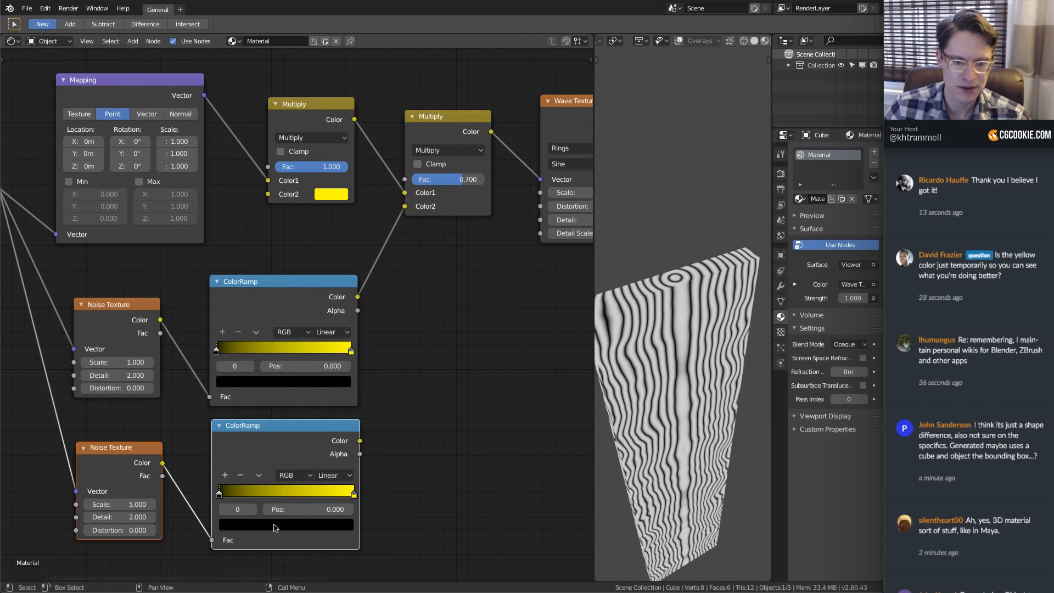
# Examine the first Multiply node's yellow Color2, the chain from Mapping to Wave Texture, and the two noise and ColorRamp pairs
pyautogui.moveTo(470, 217); pyautogui.dragTo(383, 245, button='middle')
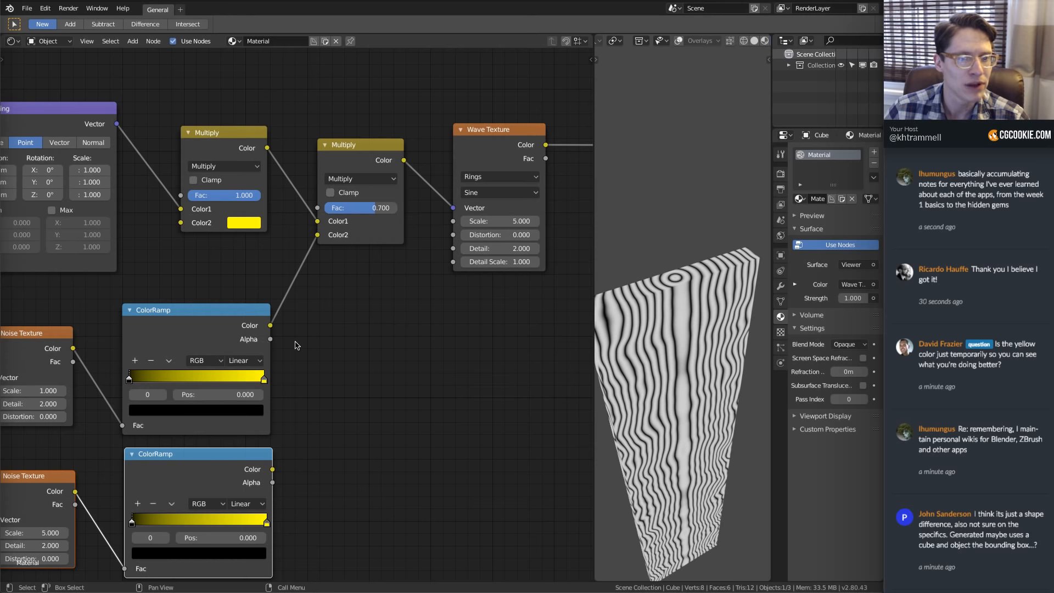
pyautogui.click(247, 226)
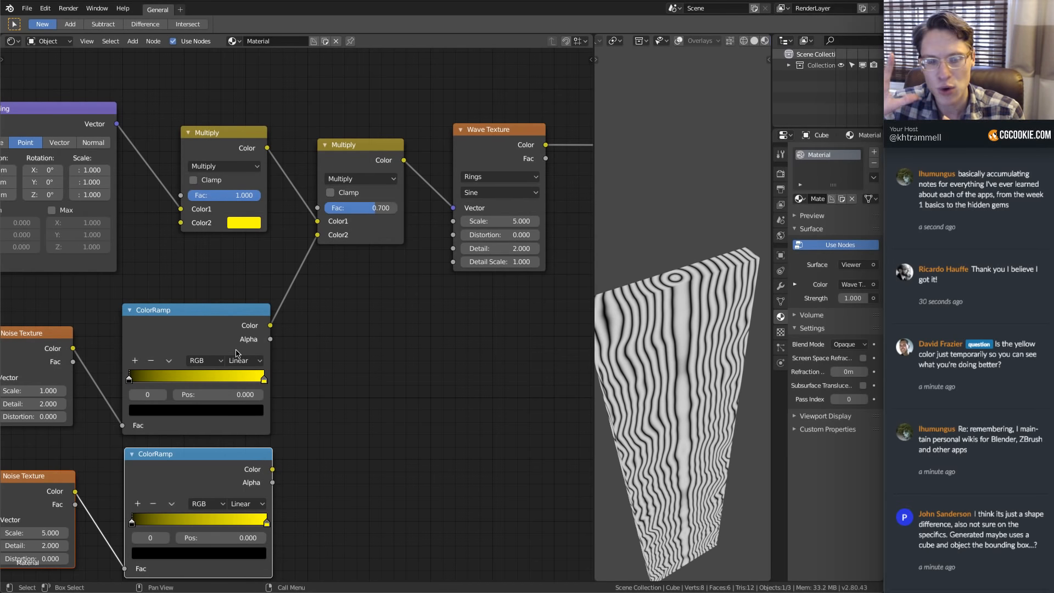
pyautogui.moveTo(175, 130); pyautogui.dragTo(220, 189, button='middle')
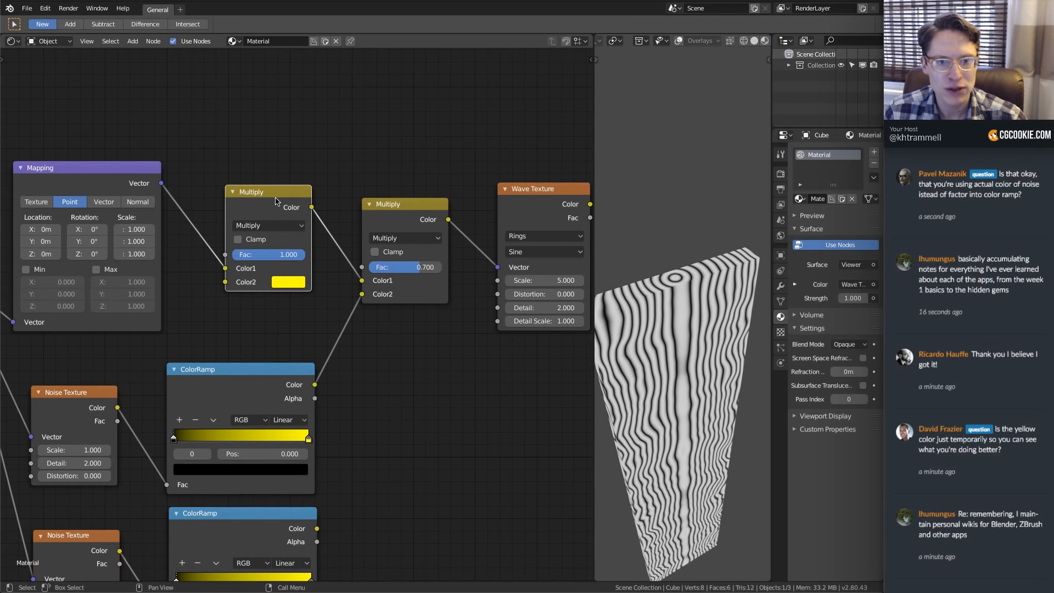
pyautogui.click(122, 180)
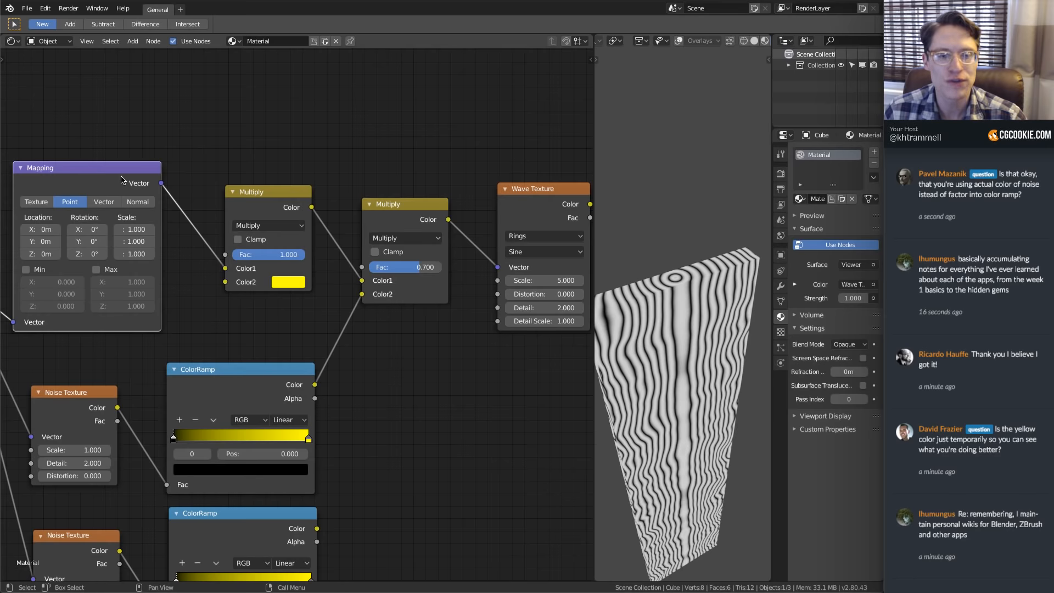
pyautogui.click(416, 212)
pyautogui.click(277, 192)
pyautogui.click(412, 211)
pyautogui.click(233, 191)
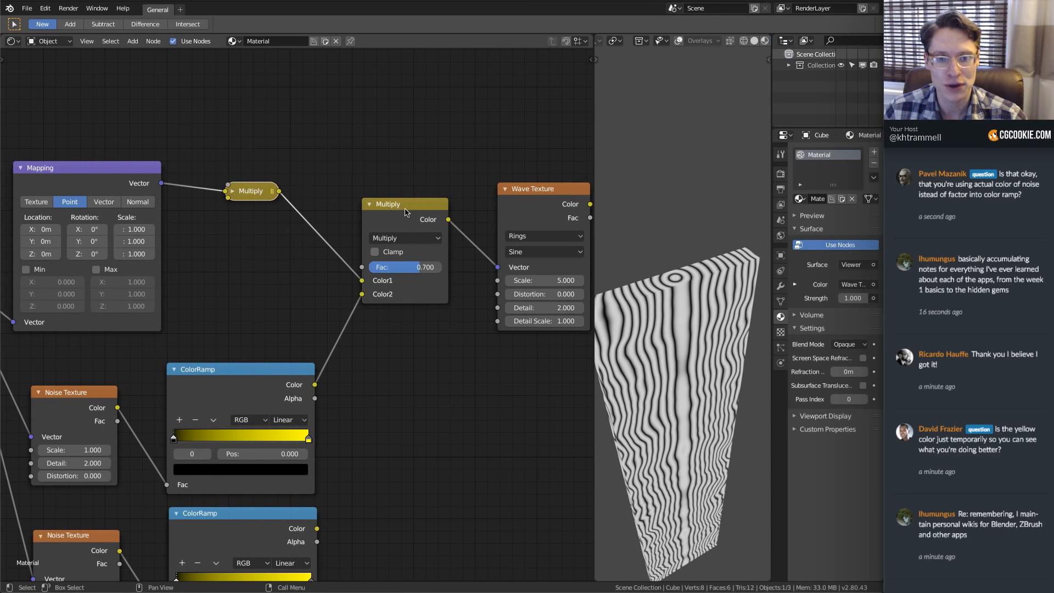
pyautogui.click(233, 191)
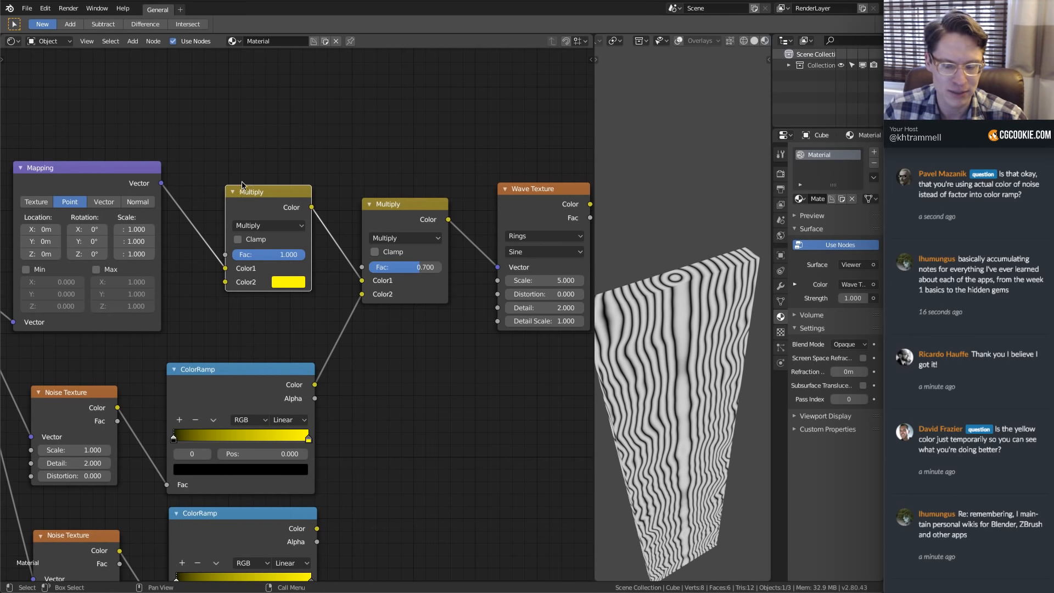
pyautogui.moveTo(386, 237); pyautogui.dragTo(364, 242, button='middle')
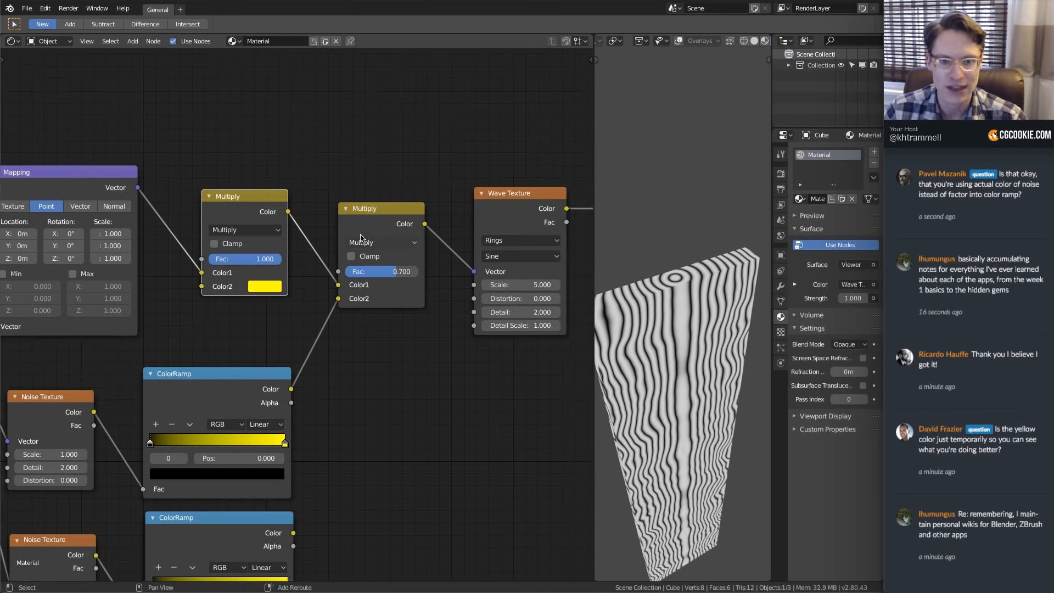
pyautogui.keyDown('ctrl'); pyautogui.moveTo(363, 319); pyautogui.dragTo(315, 305, button='middle'); pyautogui.keyUp('ctrl')
pyautogui.moveTo(292, 368); pyautogui.dragTo(320, 329, button='middle')
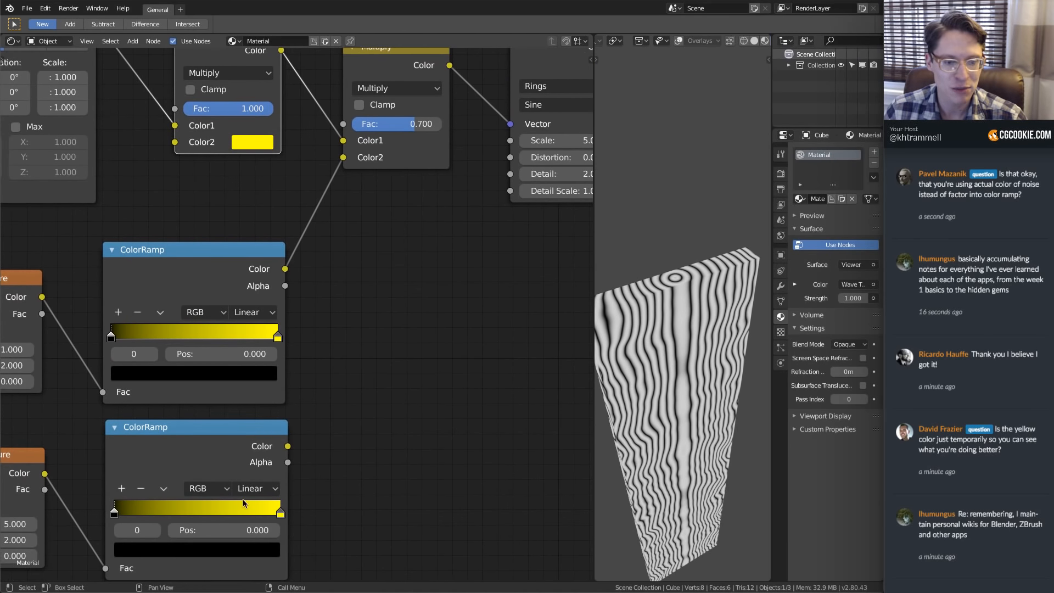
pyautogui.moveTo(131, 446); pyautogui.dragTo(239, 421, button='middle')
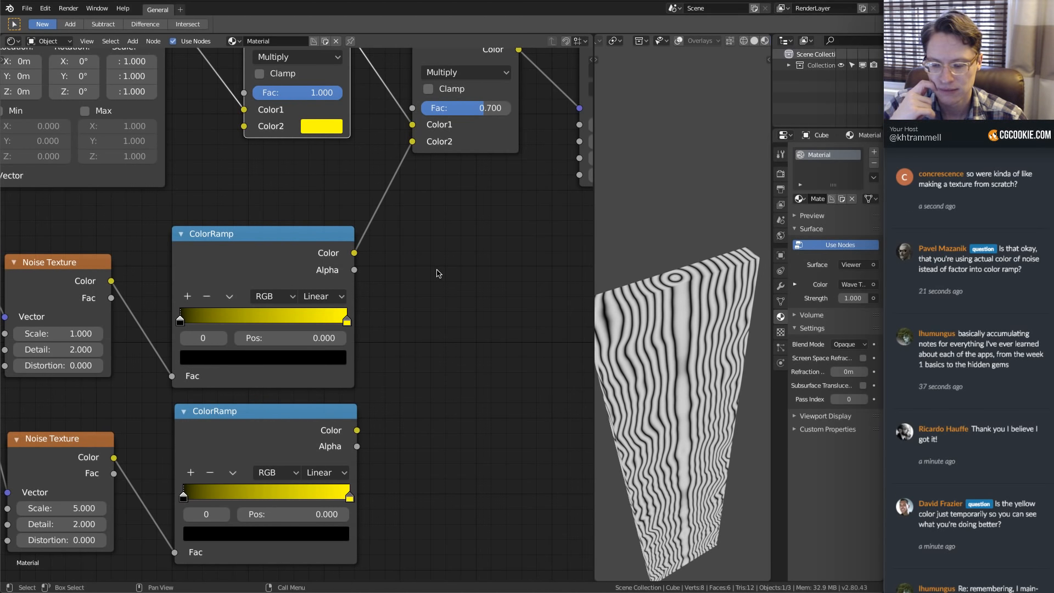
# Move the first Multiply node and both Noise Texture and ColorRamp pairs slightly away from the second Multiply to make room
pyautogui.scroll(-3, 437, 273)
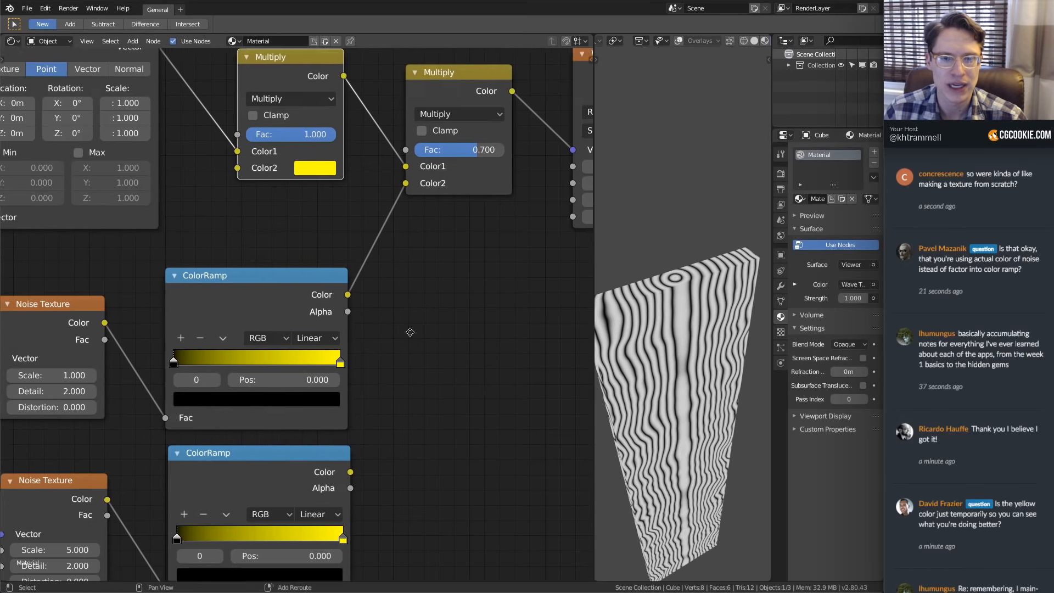
pyautogui.moveTo(106, 296); pyautogui.dragTo(310, 518)
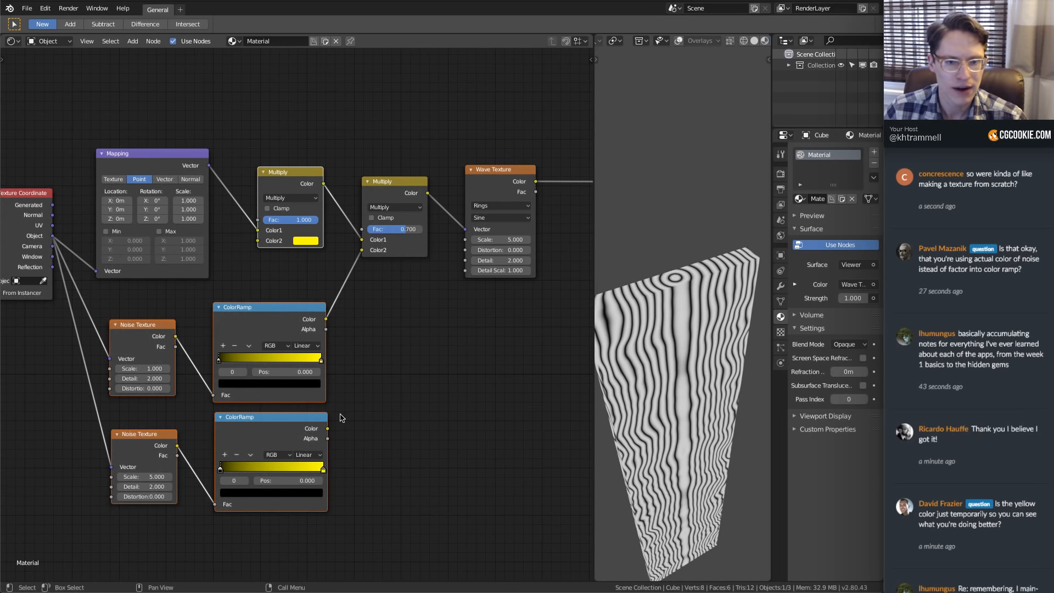
pyautogui.press('g')
pyautogui.click(294, 372)
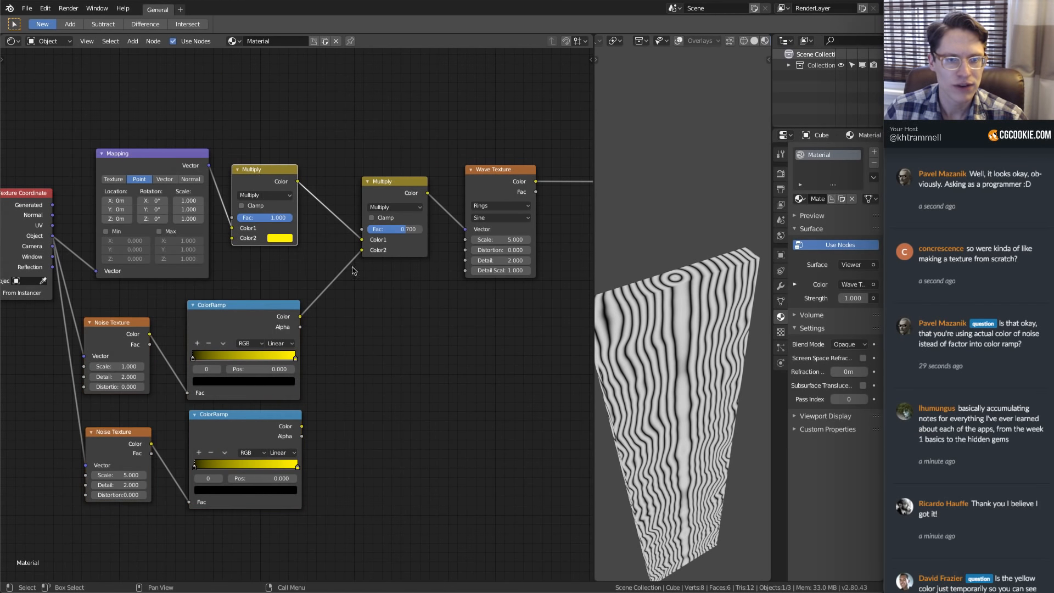
# Duplicate the first Multiply node, place it beside the upper ColorRamp, and set its blend mode to Overlay
pyautogui.hotkey('shift', 'd')
pyautogui.click(363, 330)
pyautogui.scroll(3, 373, 357)
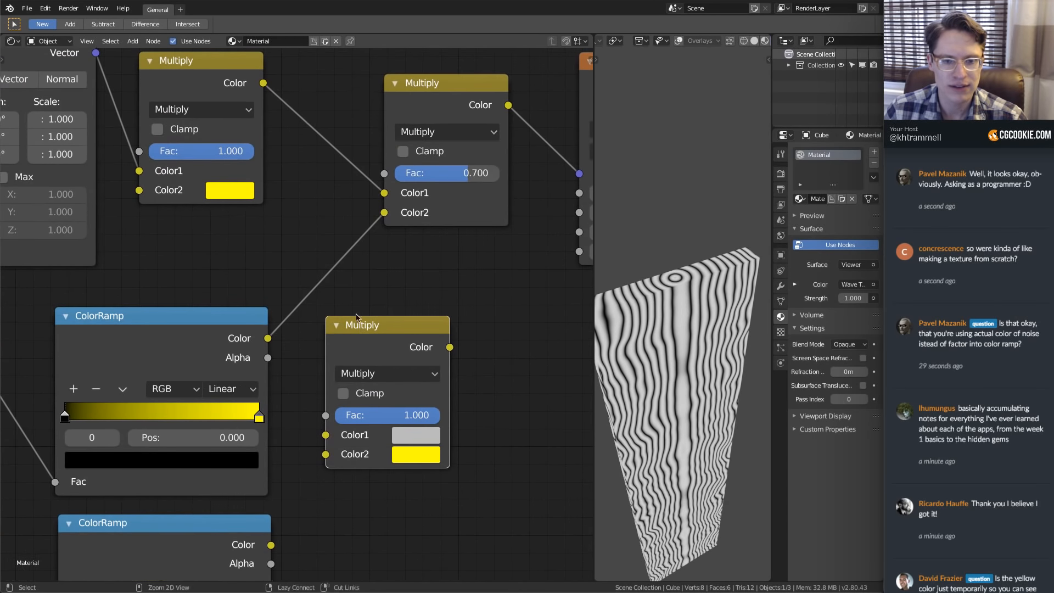
pyautogui.click(383, 372)
pyautogui.click(365, 168)
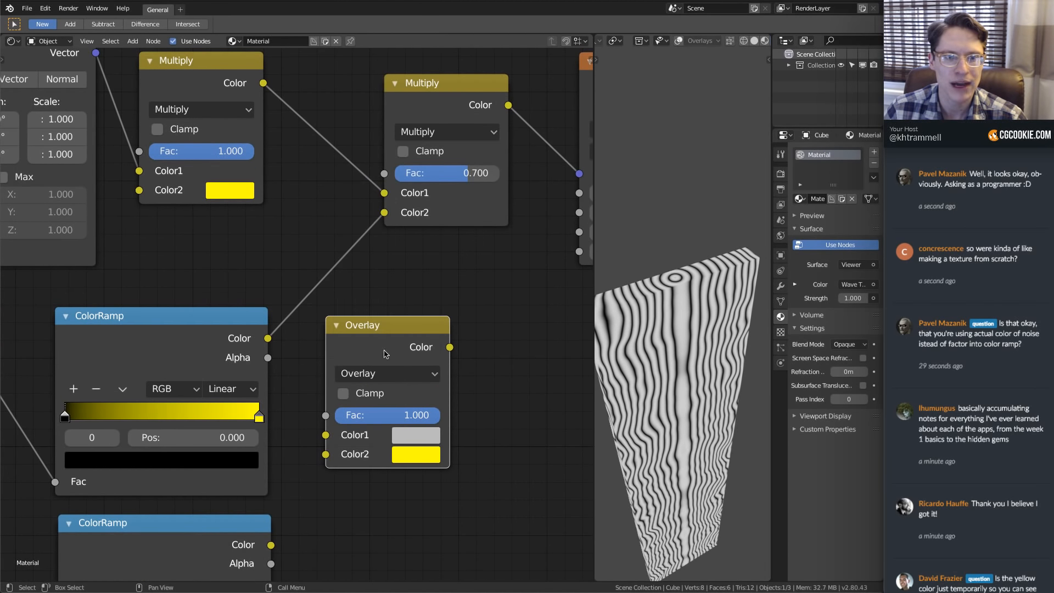
# Connect the upper ColorRamp's Color to the Overlay node's Color1 and the lower ColorRamp's Color to its Color2
pyautogui.moveTo(268, 338); pyautogui.dragTo(326, 435)
pyautogui.scroll(-2, 298, 457)
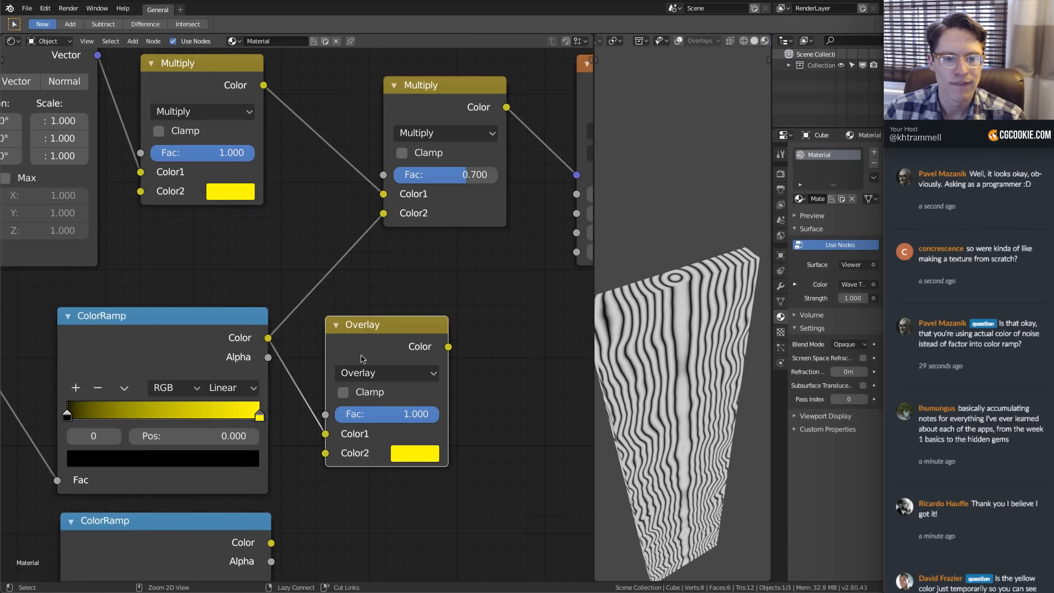
pyautogui.moveTo(279, 471); pyautogui.dragTo(316, 409)
pyautogui.scroll(2, 381, 350)
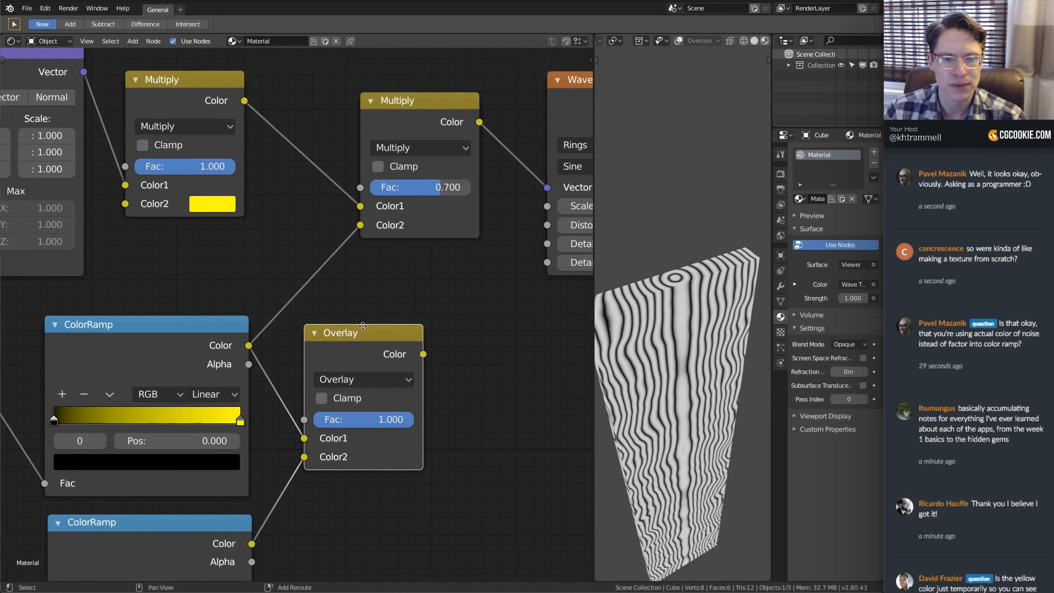
# Move the second Multiply and Wave Texture nodes farther along the chain to make room for the Overlay node
pyautogui.scroll(-8, 416, 330)
pyautogui.moveTo(327, 207); pyautogui.dragTo(428, 290)
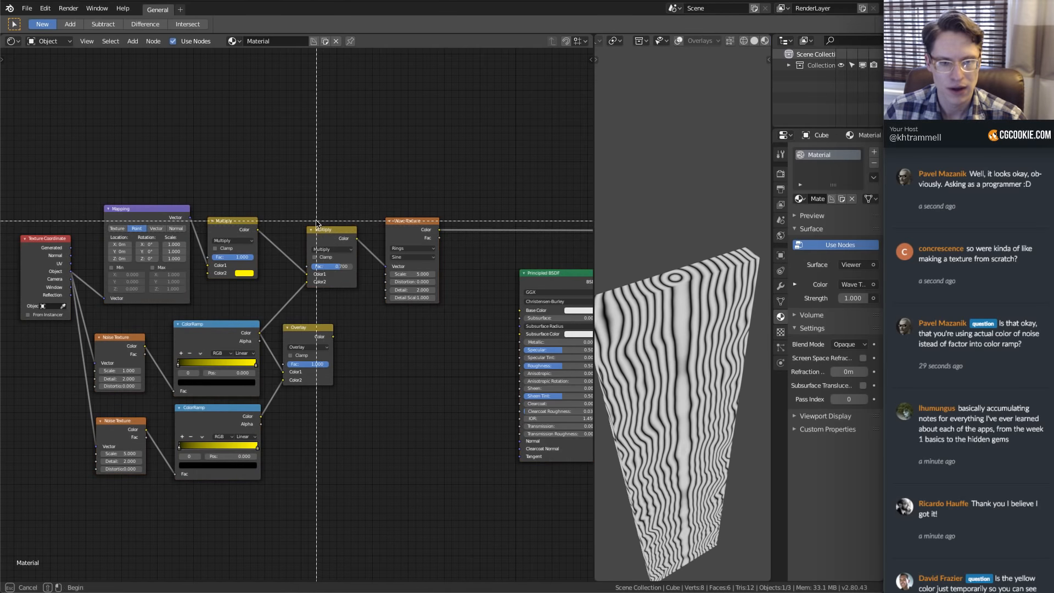
pyautogui.press('g')
pyautogui.click(470, 288)
# Connect the Overlay node's Color output to the second Multiply's Color2 input, replacing the direct ColorRamp link
pyautogui.scroll(3, 359, 261)
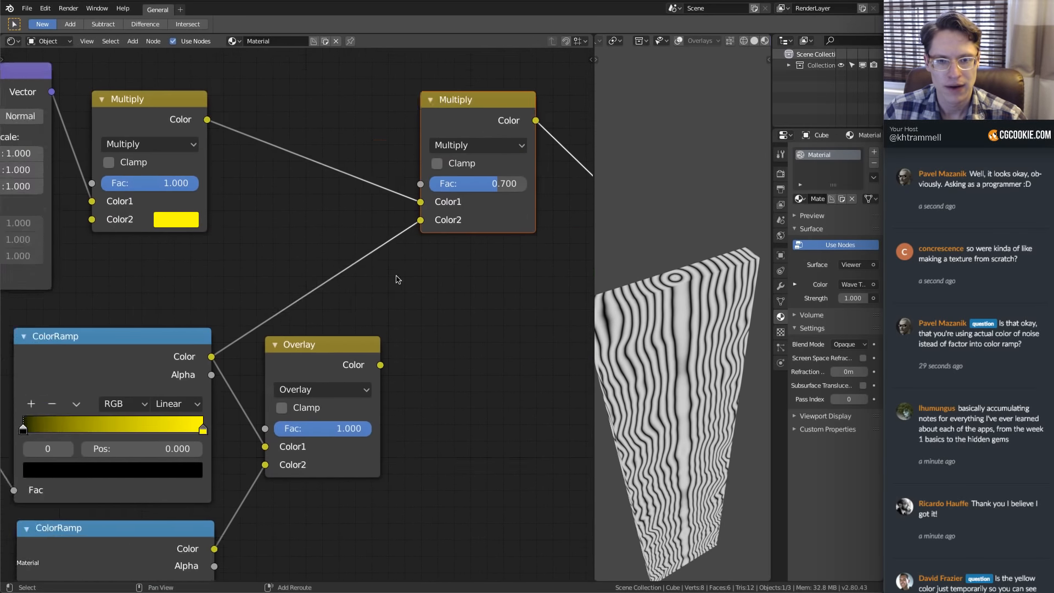
pyautogui.moveTo(310, 403); pyautogui.dragTo(342, 285)
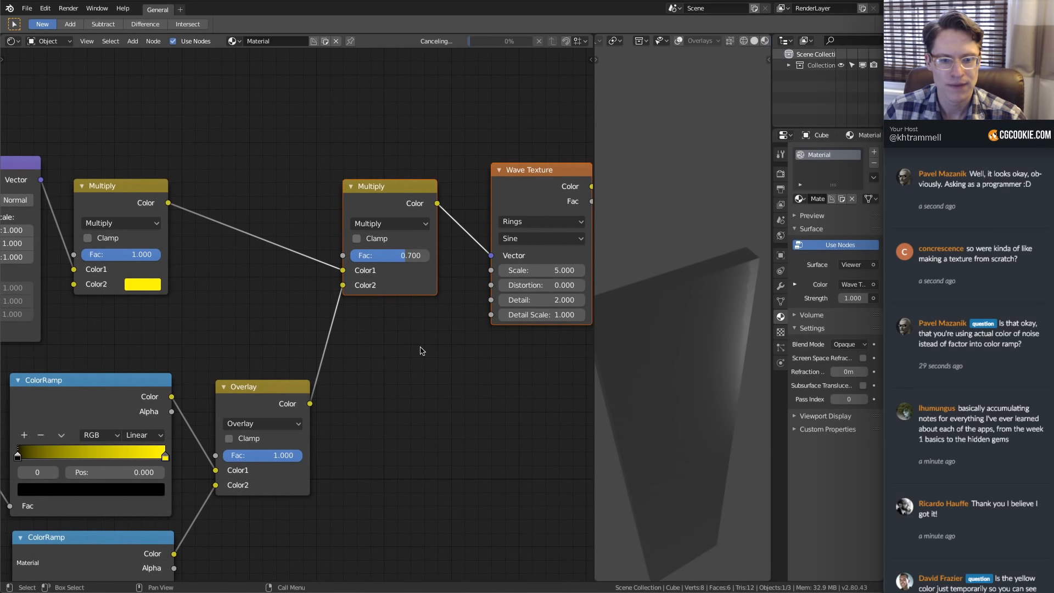
pyautogui.scroll(-3, 500, 342)
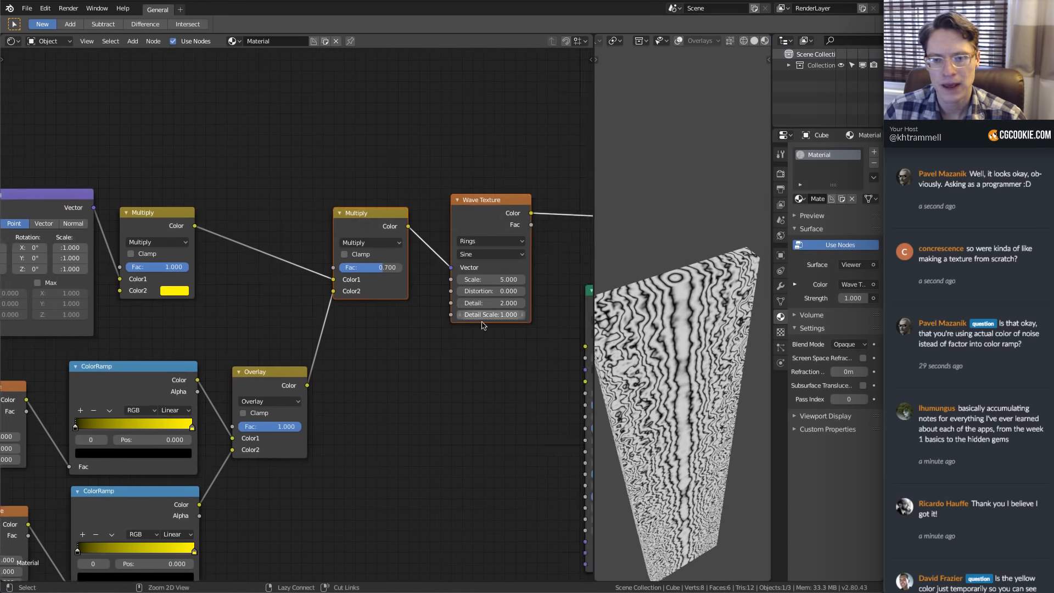
# Move the lower ColorRamp's black stop to position 0.573 and inspect the grain on the plank
pyautogui.moveTo(290, 350); pyautogui.dragTo(364, 296, button='middle')
pyautogui.scroll(2, 346, 329)
pyautogui.moveTo(323, 382); pyautogui.dragTo(350, 316, button='middle')
pyautogui.keyDown('ctrl'); pyautogui.moveTo(350, 316); pyautogui.dragTo(349, 287, button='middle'); pyautogui.keyUp('ctrl')
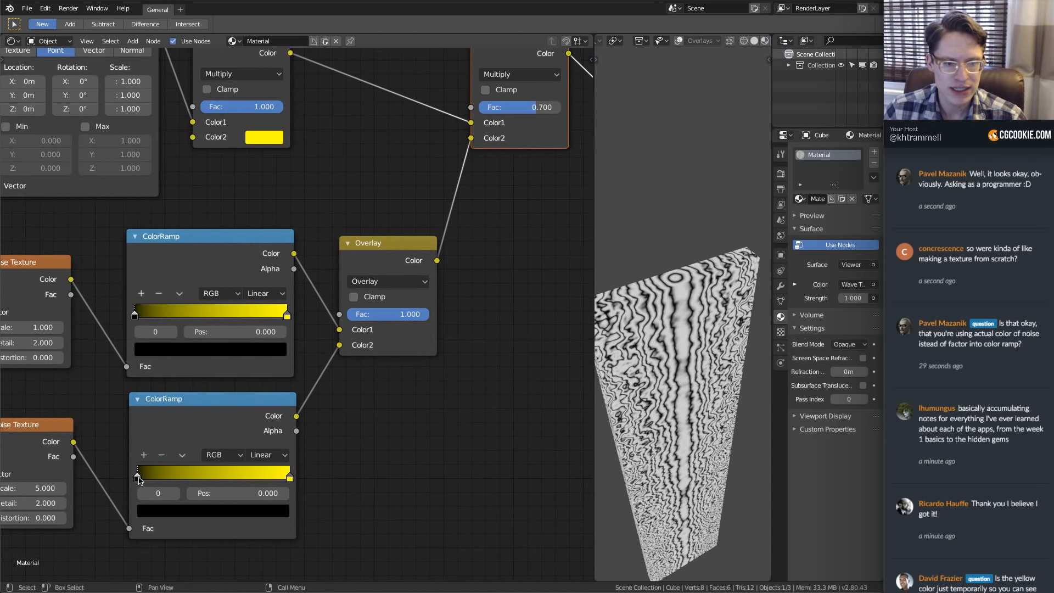
pyautogui.moveTo(140, 478); pyautogui.dragTo(231, 472)
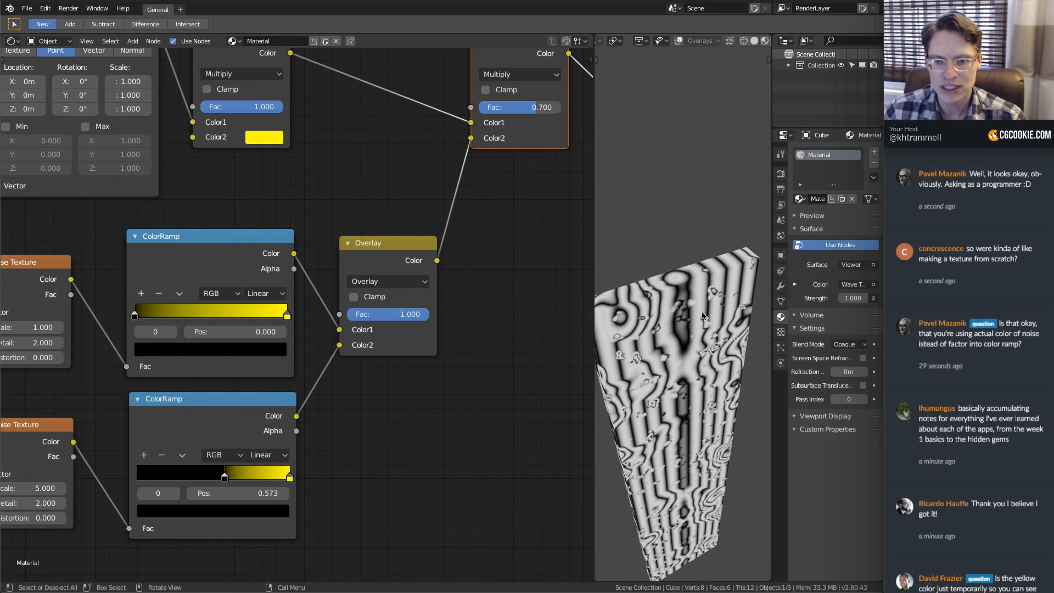
pyautogui.scroll(4, 690, 348)
pyautogui.keyDown('shift'); pyautogui.moveTo(690, 348); pyautogui.dragTo(702, 392, button='middle'); pyautogui.keyUp('shift')
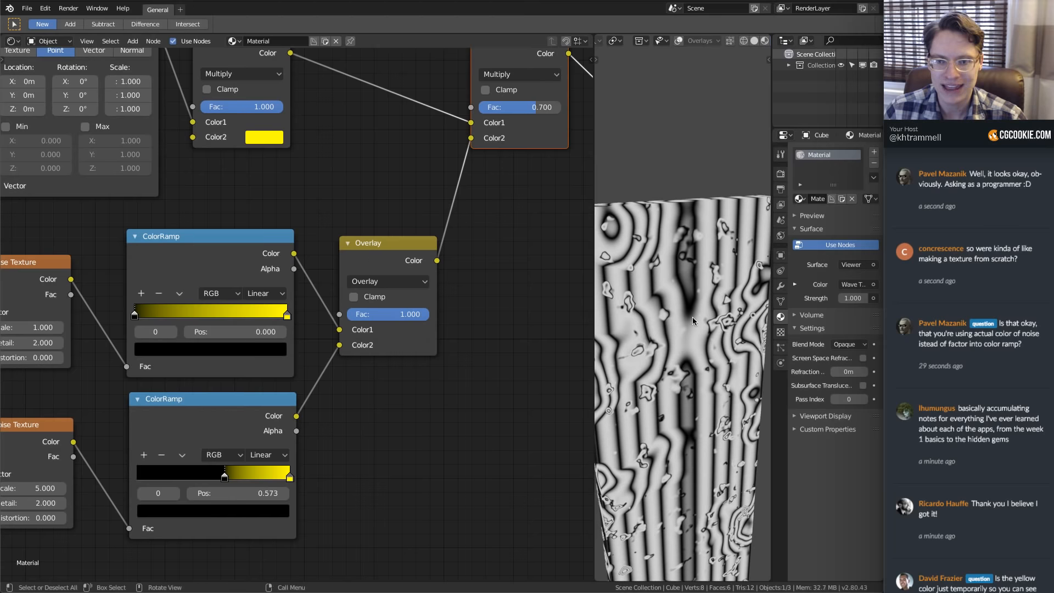
pyautogui.scroll(-2, 684, 303)
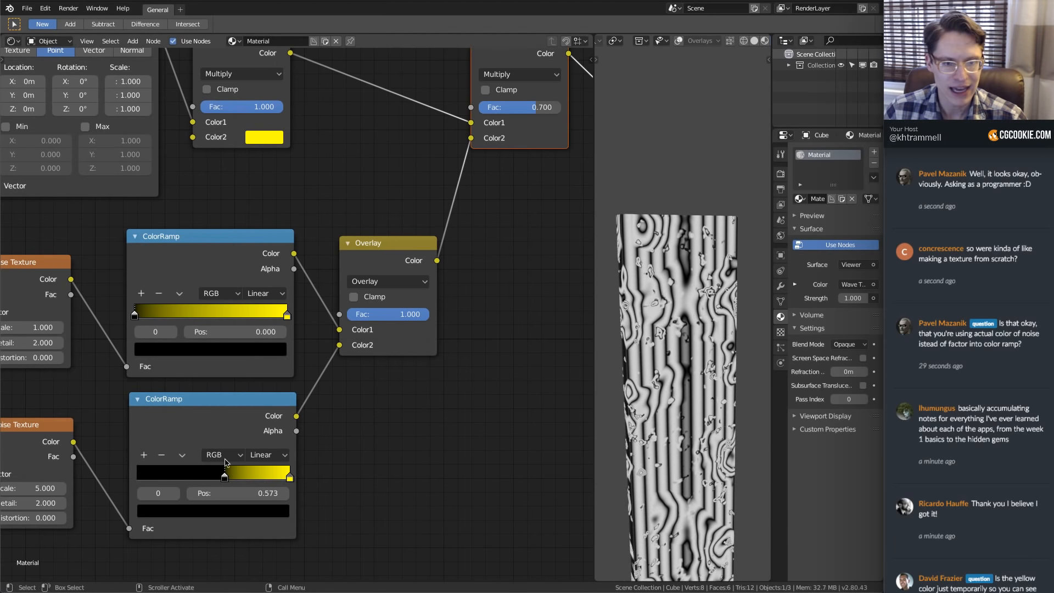
# Set the lower Noise Texture's Scale to 0.5
pyautogui.moveTo(301, 392); pyautogui.dragTo(384, 371, button='middle')
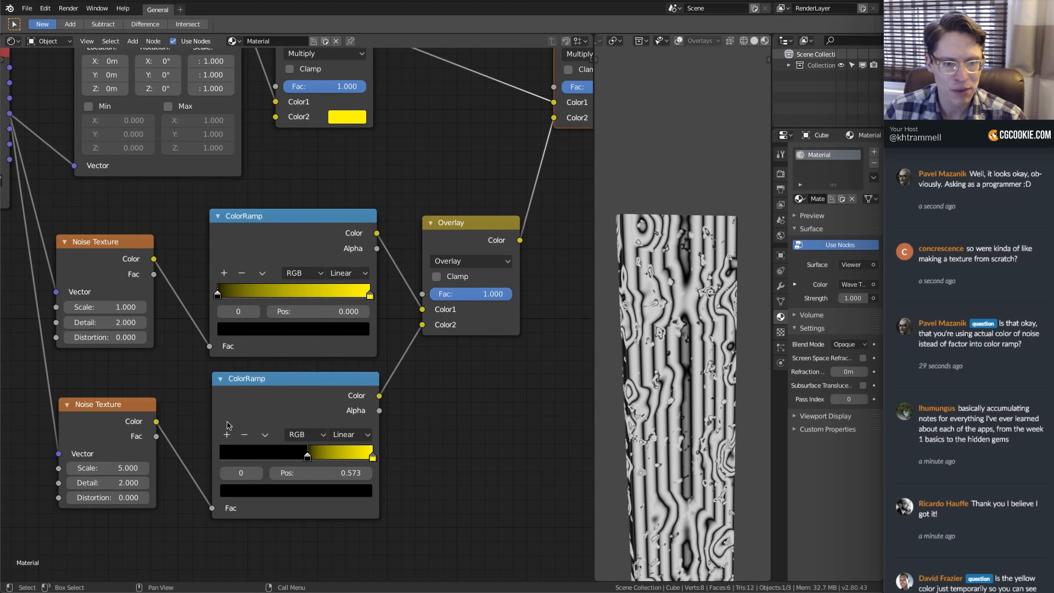
pyautogui.click(106, 467)
pyautogui.write('.5')
pyautogui.press('Return')
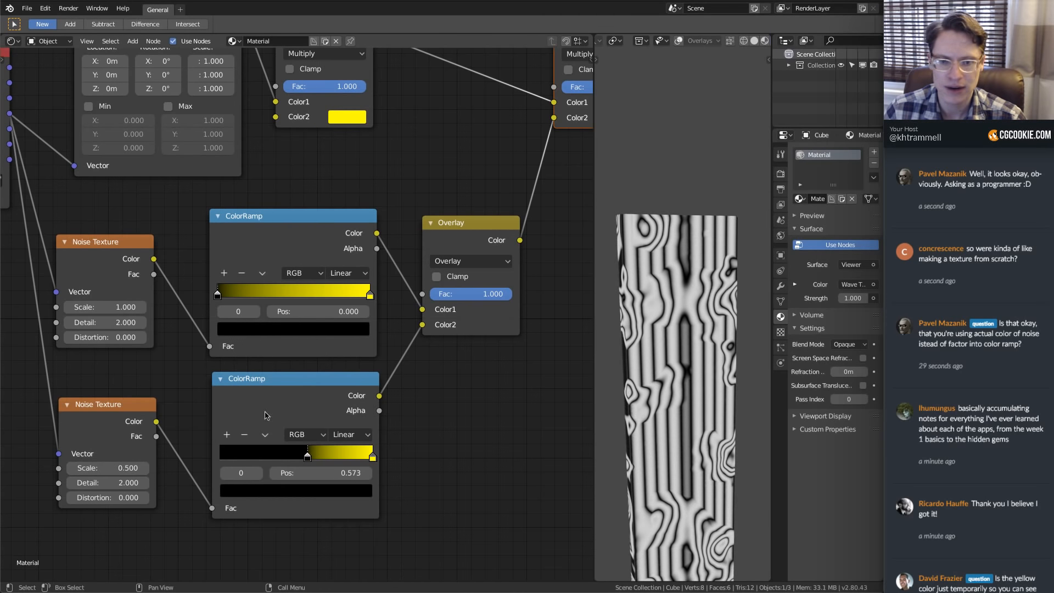
# Reduce the Overlay node's Fac to 0.609 and check the ring pattern from several angles
pyautogui.keyDown('ctrl'); pyautogui.keyDown('shift'); pyautogui.click(490, 242); pyautogui.keyUp('shift'); pyautogui.keyUp('ctrl')
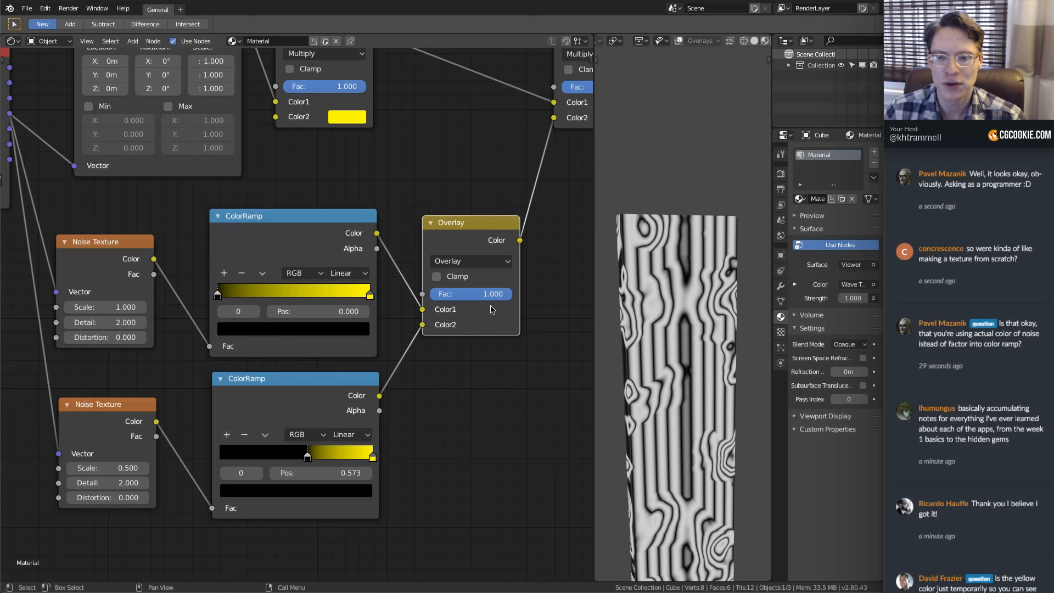
pyautogui.moveTo(255, 416); pyautogui.dragTo(229, 408, button='middle')
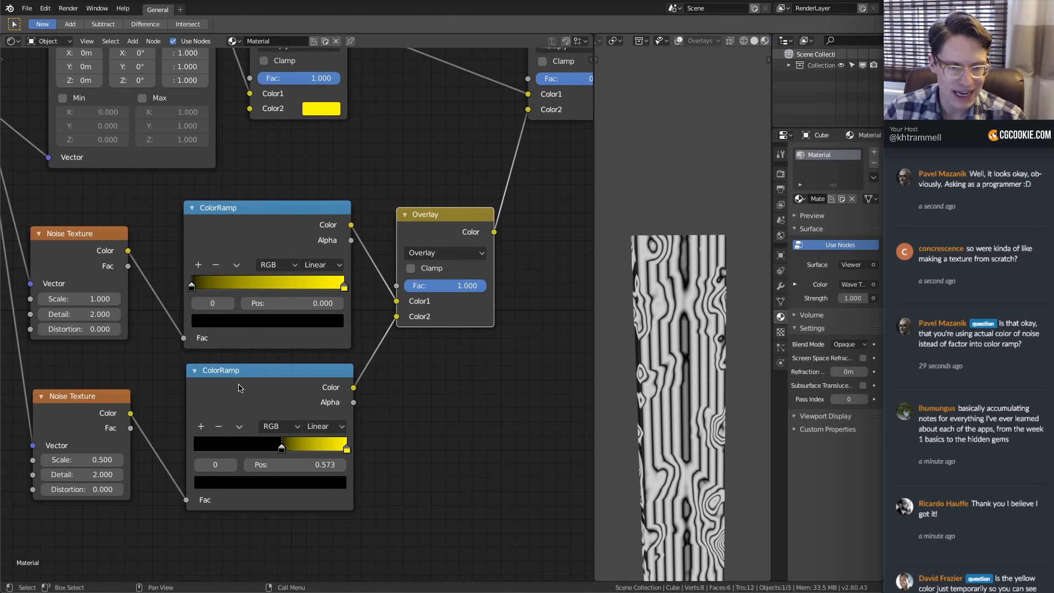
pyautogui.moveTo(472, 285)
pyautogui.mouseDown()
pyautogui.moveTo(442, 285)
pyautogui.moveTo(454, 285)
pyautogui.mouseUp()
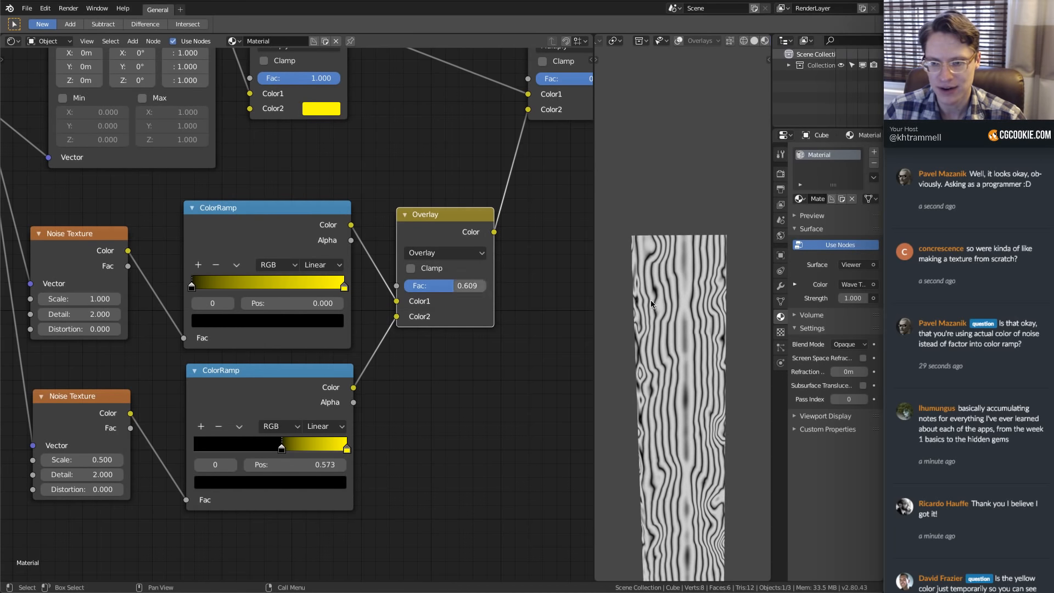
pyautogui.moveTo(686, 406); pyautogui.dragTo(692, 367, button='middle')
pyautogui.moveTo(368, 139); pyautogui.dragTo(249, 231, button='middle')
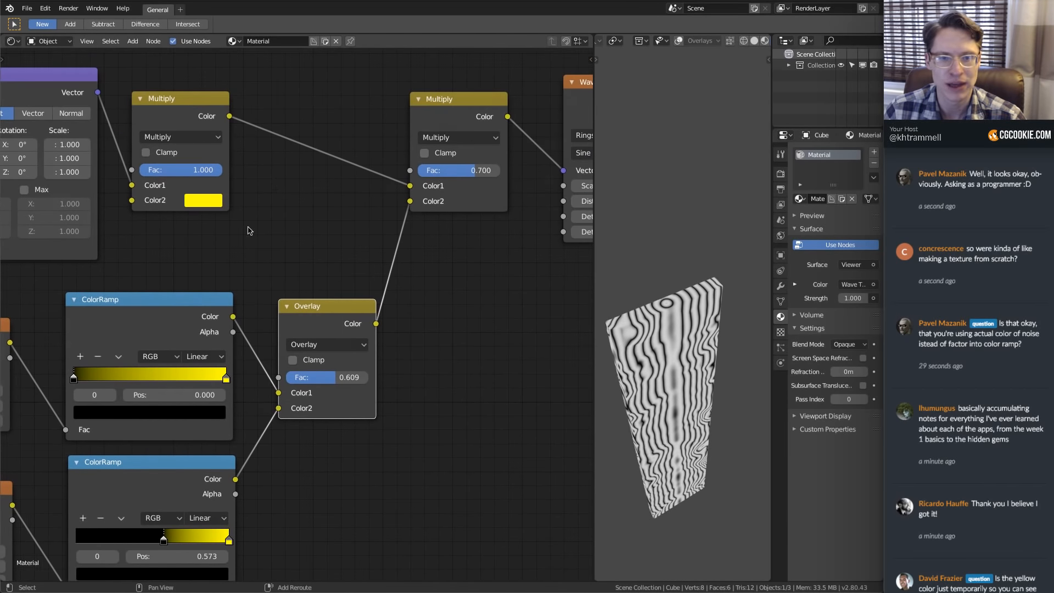
pyautogui.moveTo(392, 156); pyautogui.dragTo(354, 245, button='middle')
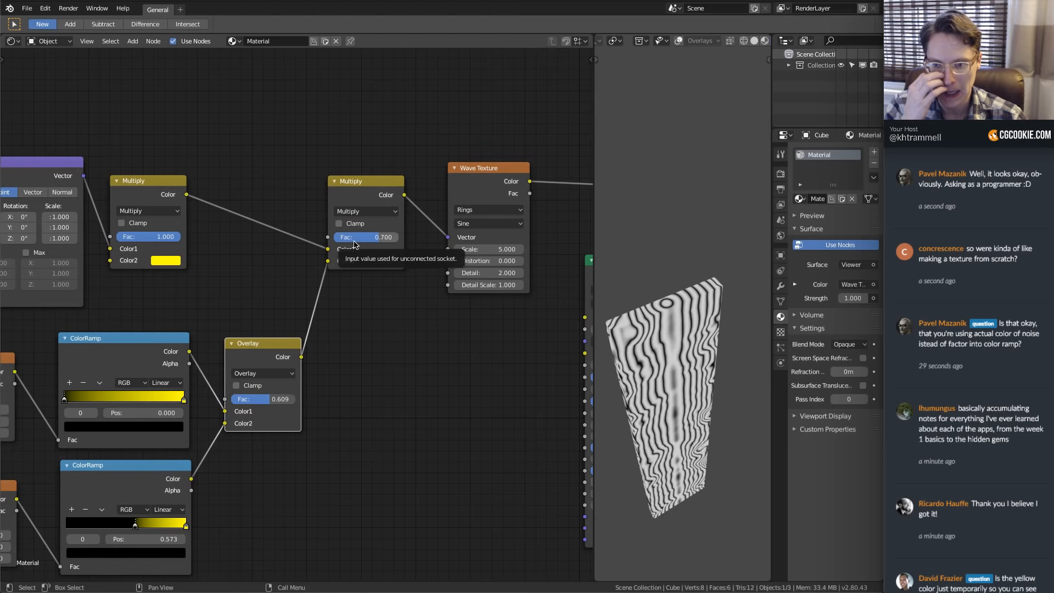
pyautogui.moveTo(696, 333); pyautogui.dragTo(717, 309, button='middle')
pyautogui.moveTo(270, 199); pyautogui.dragTo(262, 280, button='middle')
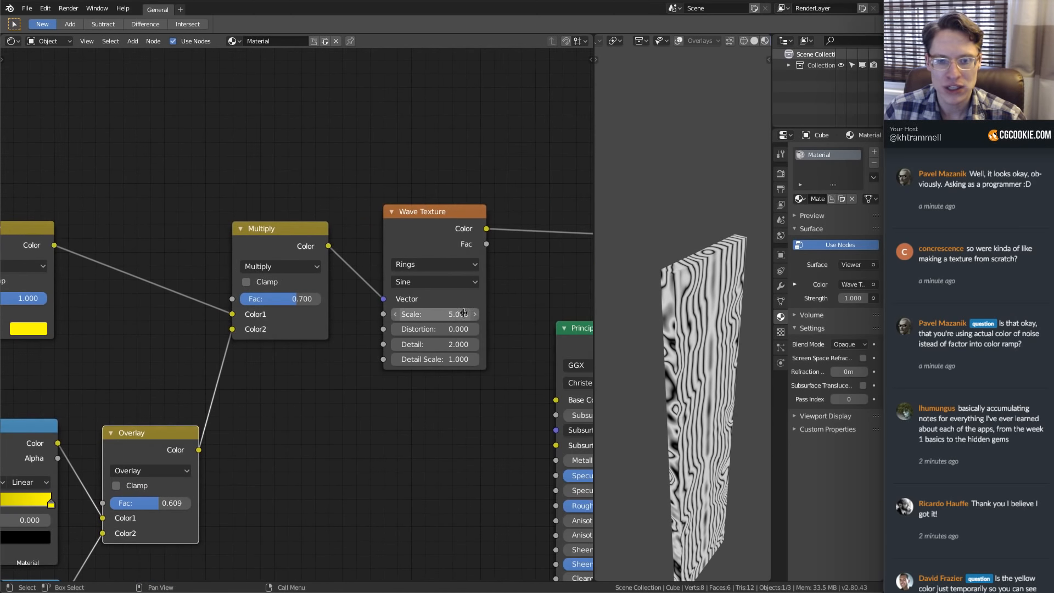
# Try a Scale of 10 on the Wave Texture and check the ring density on the plank
pyautogui.click(462, 313)
pyautogui.click(530, 264)
pyautogui.moveTo(530, 263); pyautogui.dragTo(352, 330, button='middle')
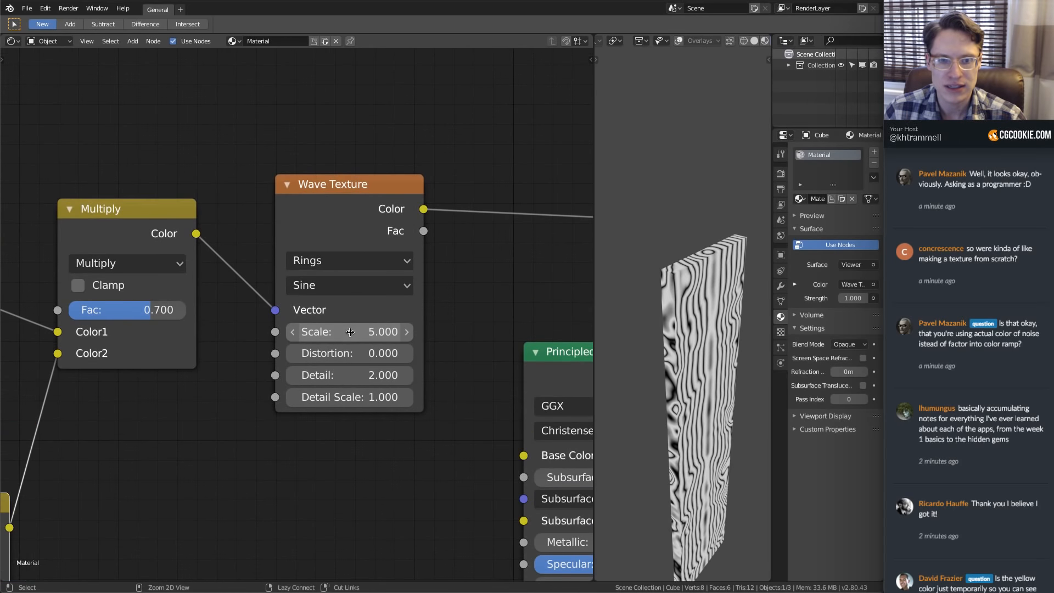
pyautogui.click(353, 330)
pyautogui.write('10')
pyautogui.press('Return')
pyautogui.moveTo(631, 296); pyautogui.dragTo(670, 267, button='middle')
# Set the Mapping node's X rotation to -0.75° and its X location to -0.61 m
pyautogui.moveTo(351, 205); pyautogui.dragTo(577, 194, button='middle')
pyautogui.moveTo(155, 186); pyautogui.dragTo(336, 195, button='middle')
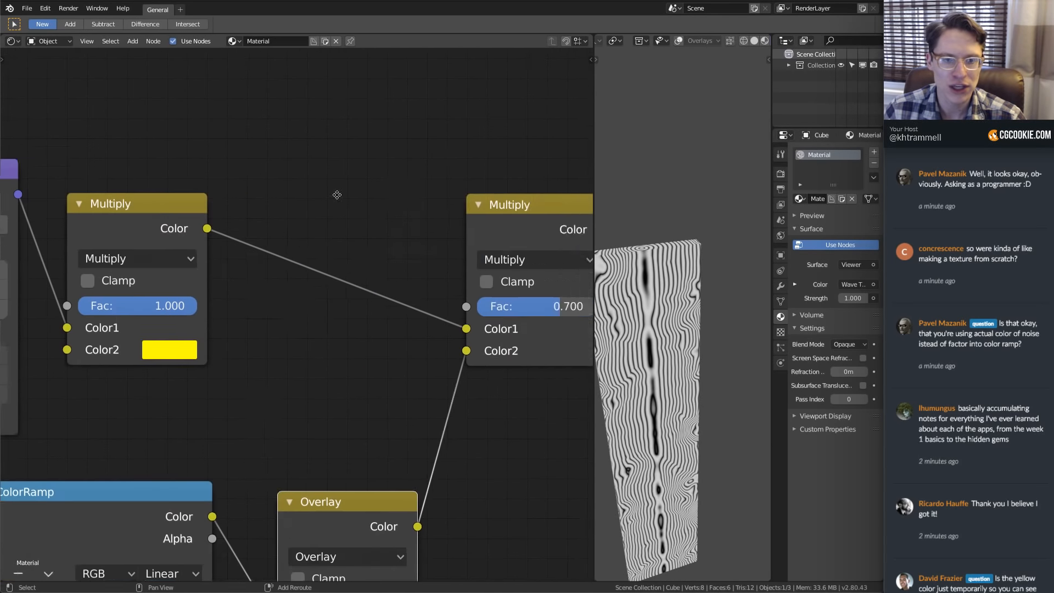
pyautogui.moveTo(60, 203); pyautogui.dragTo(432, 239, button='middle')
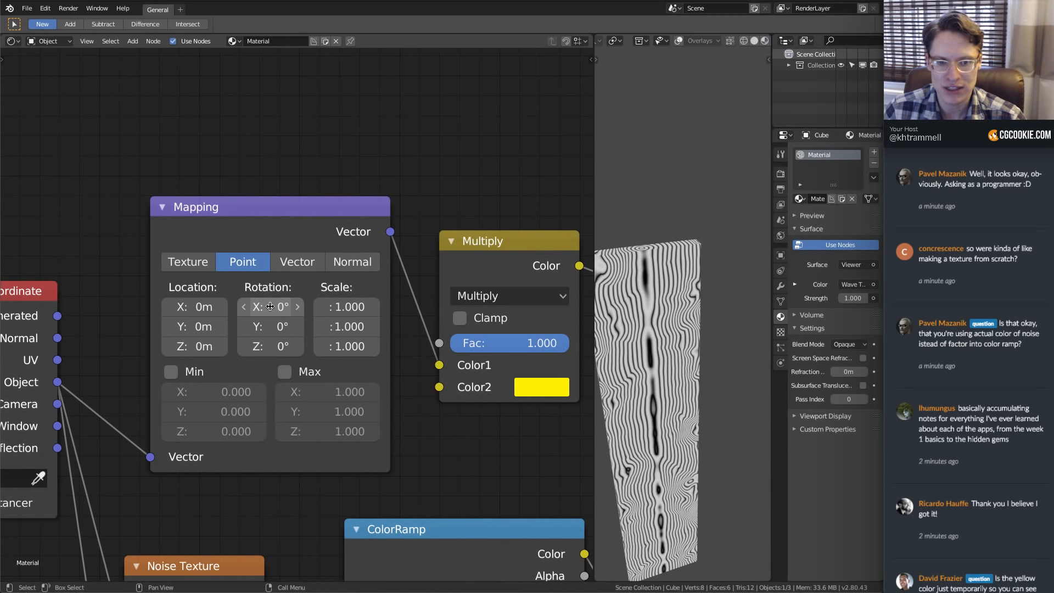
pyautogui.moveTo(274, 307); pyautogui.dragTo(165, 306)
pyautogui.moveTo(643, 246); pyautogui.dragTo(692, 262, button='middle')
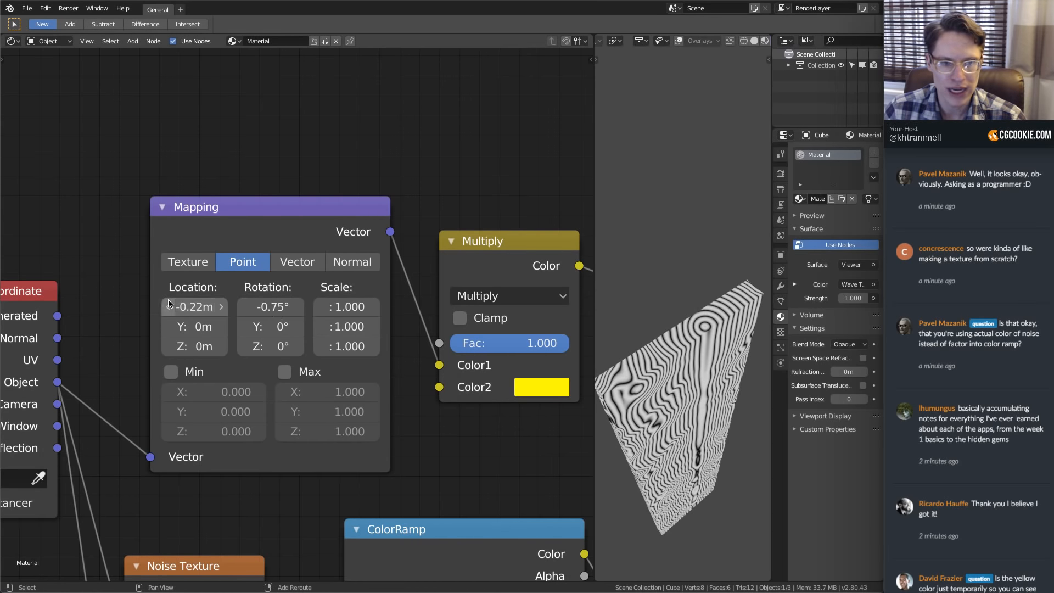
pyautogui.moveTo(194, 307); pyautogui.dragTo(162, 307)
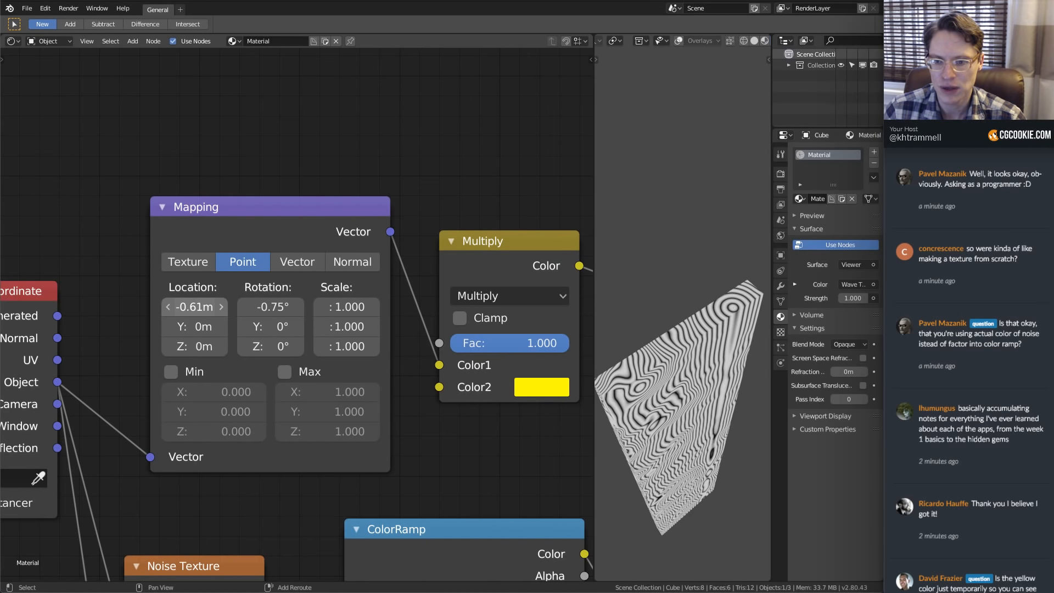
pyautogui.moveTo(642, 313); pyautogui.dragTo(664, 216, button='middle')
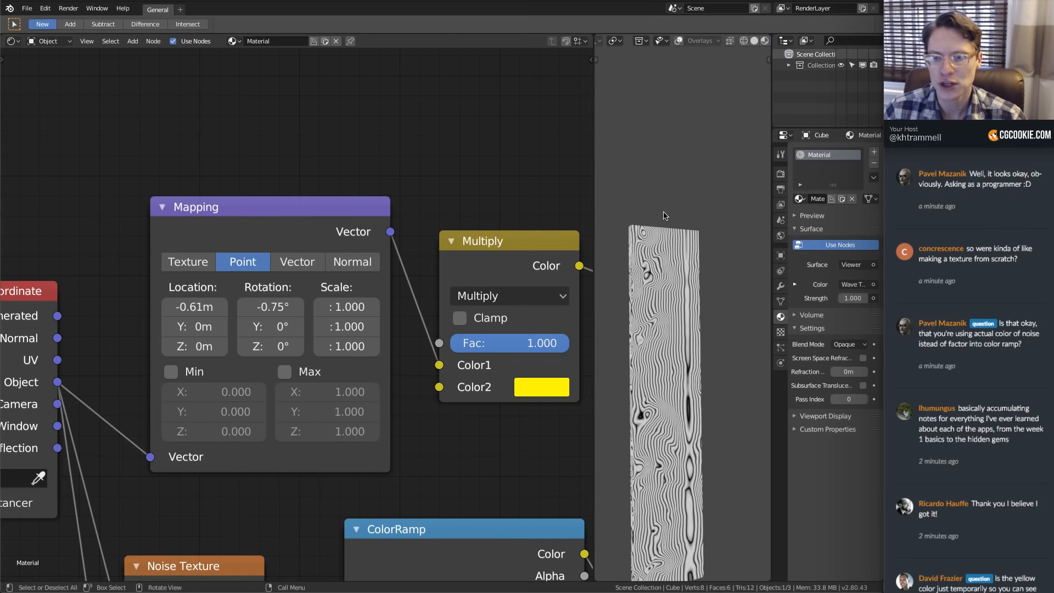
# Set the Wave Texture's Scale to 5
pyautogui.moveTo(489, 320); pyautogui.dragTo(419, 223, button='middle')
pyautogui.keyDown('ctrl'); pyautogui.moveTo(418, 223); pyautogui.dragTo(286, 224, button='middle'); pyautogui.keyUp('ctrl')
pyautogui.keyDown('ctrl'); pyautogui.moveTo(390, 239); pyautogui.dragTo(212, 234, button='middle'); pyautogui.keyUp('ctrl')
pyautogui.keyDown('ctrl'); pyautogui.moveTo(213, 233); pyautogui.dragTo(332, 198, button='middle'); pyautogui.keyUp('ctrl')
pyautogui.moveTo(428, 236); pyautogui.dragTo(271, 243, button='middle')
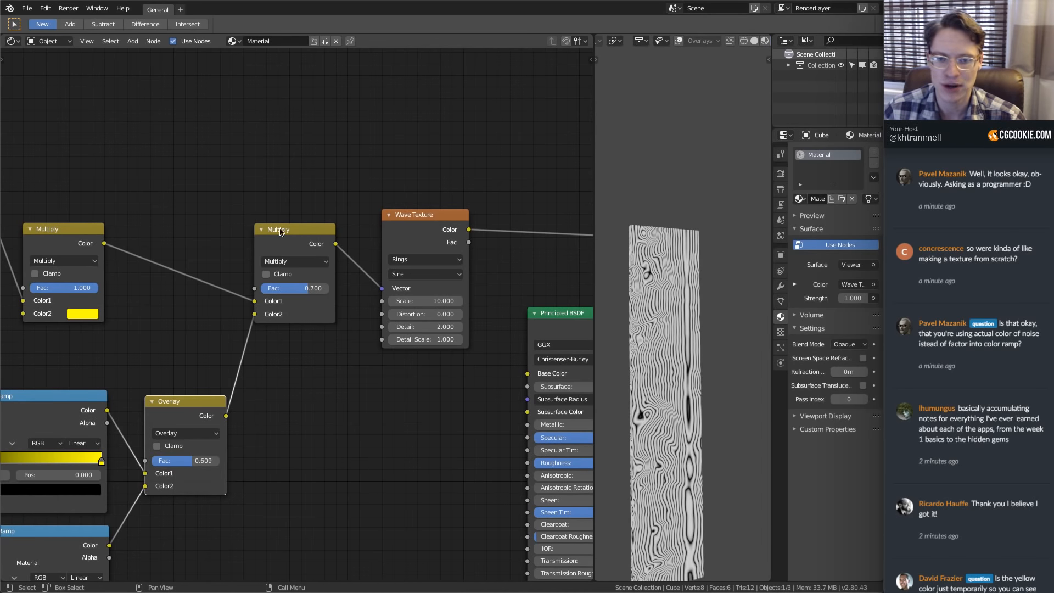
pyautogui.keyDown('ctrl'); pyautogui.moveTo(280, 232); pyautogui.dragTo(350, 227, button='middle'); pyautogui.keyUp('ctrl')
pyautogui.moveTo(351, 226); pyautogui.dragTo(221, 267, button='middle')
pyautogui.keyDown('ctrl'); pyautogui.moveTo(221, 268); pyautogui.dragTo(232, 321, button='middle'); pyautogui.keyUp('ctrl')
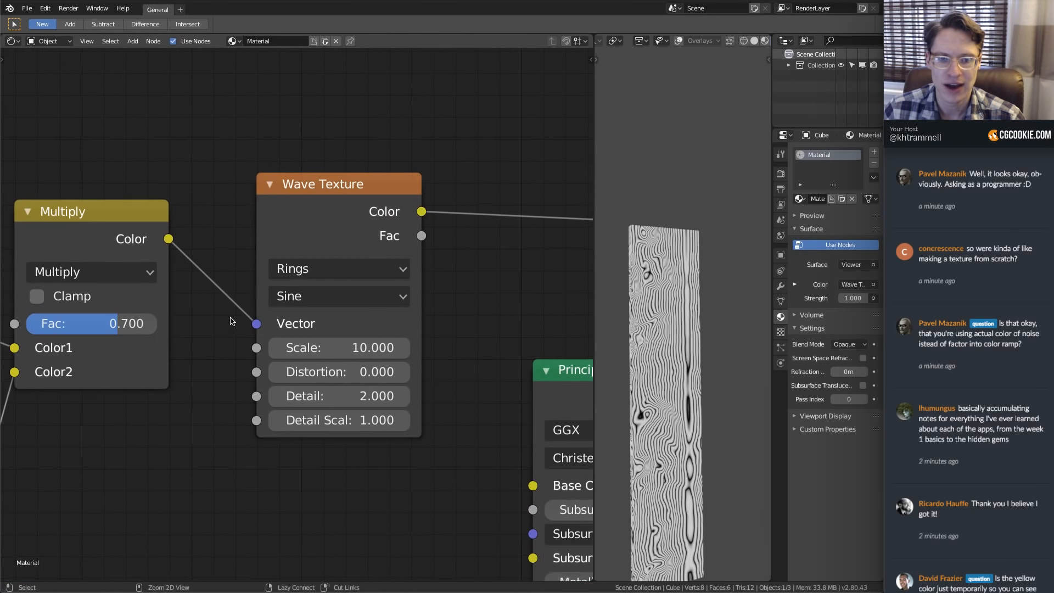
pyautogui.click(339, 347)
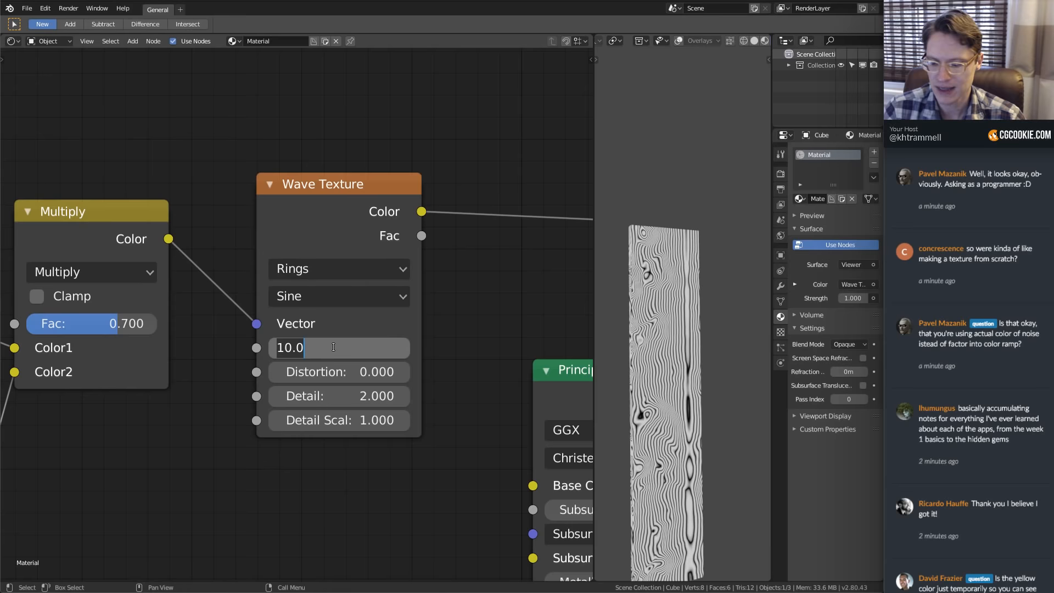
pyautogui.write('5')
pyautogui.press('Return')
pyautogui.moveTo(664, 351); pyautogui.dragTo(657, 348, button='middle')
# Try an X location of -1.2 m on the Mapping node, and set it to -0.3 m
pyautogui.moveTo(214, 254); pyautogui.dragTo(544, 277, button='middle')
pyautogui.moveTo(133, 216); pyautogui.dragTo(357, 239, button='middle')
pyautogui.moveTo(137, 321); pyautogui.dragTo(335, 312, button='middle')
pyautogui.moveTo(73, 321); pyautogui.dragTo(39, 321)
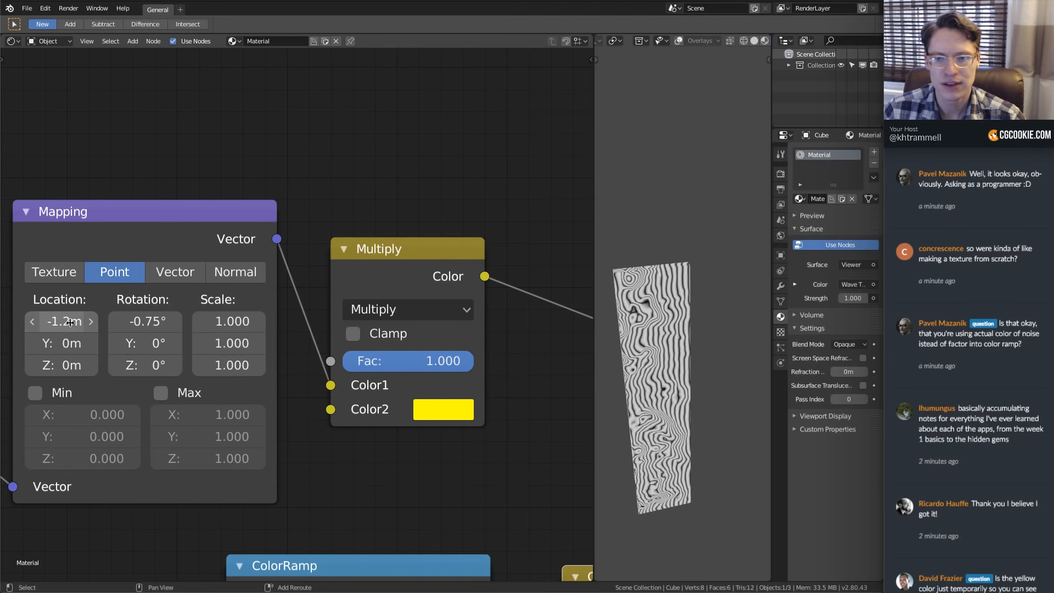
pyautogui.moveTo(686, 296); pyautogui.dragTo(708, 351, button='middle')
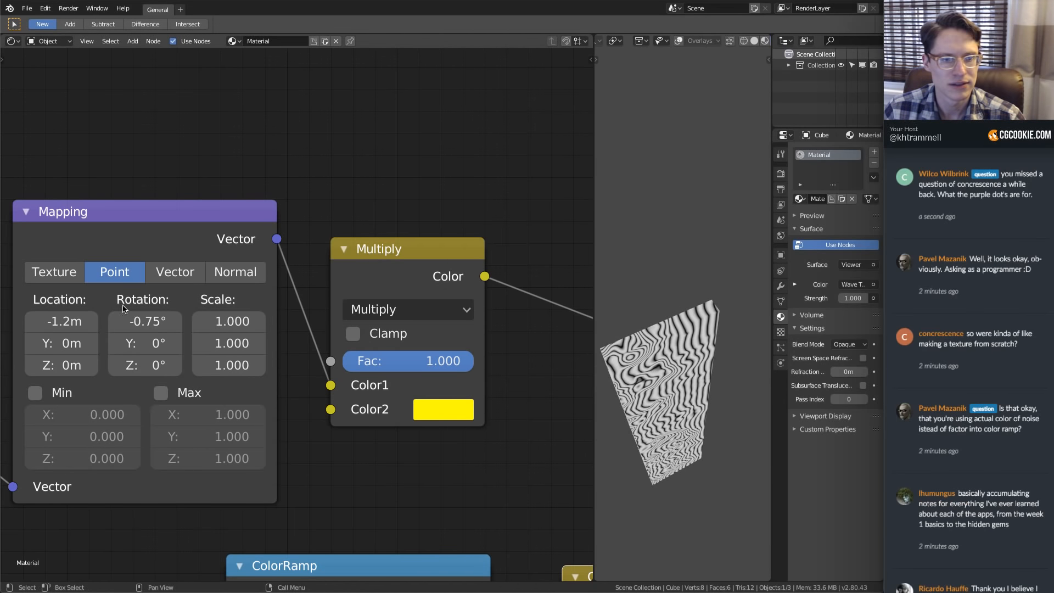
pyautogui.moveTo(64, 321); pyautogui.dragTo(88, 321)
pyautogui.moveTo(715, 390); pyautogui.dragTo(692, 307, button='middle')
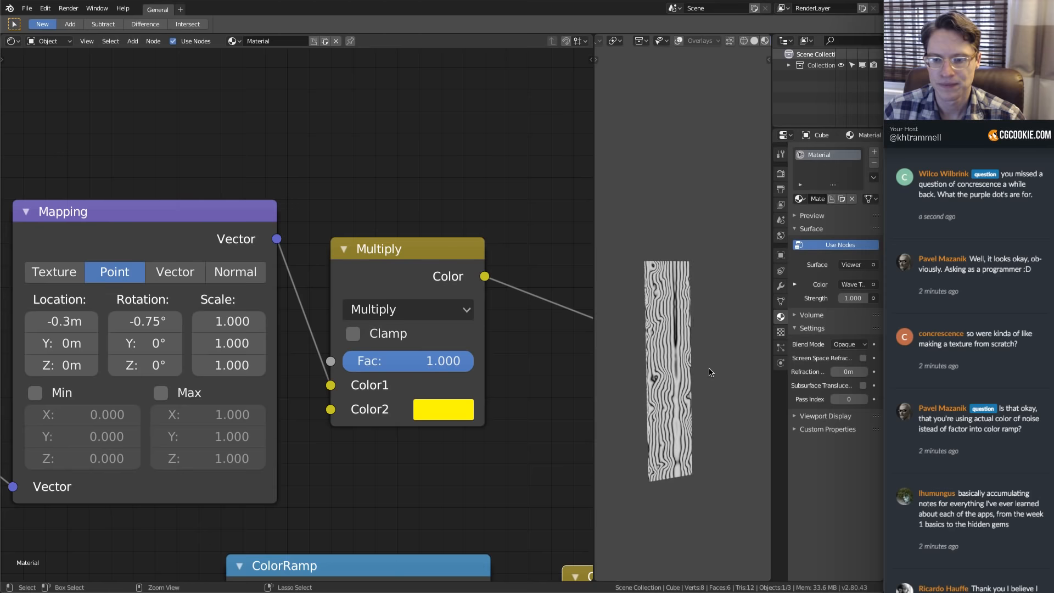
# Move the Principled BSDF and Viewer nodes farther along the chain to make room after the Wave Texture
pyautogui.scroll(-6, 309, 280)
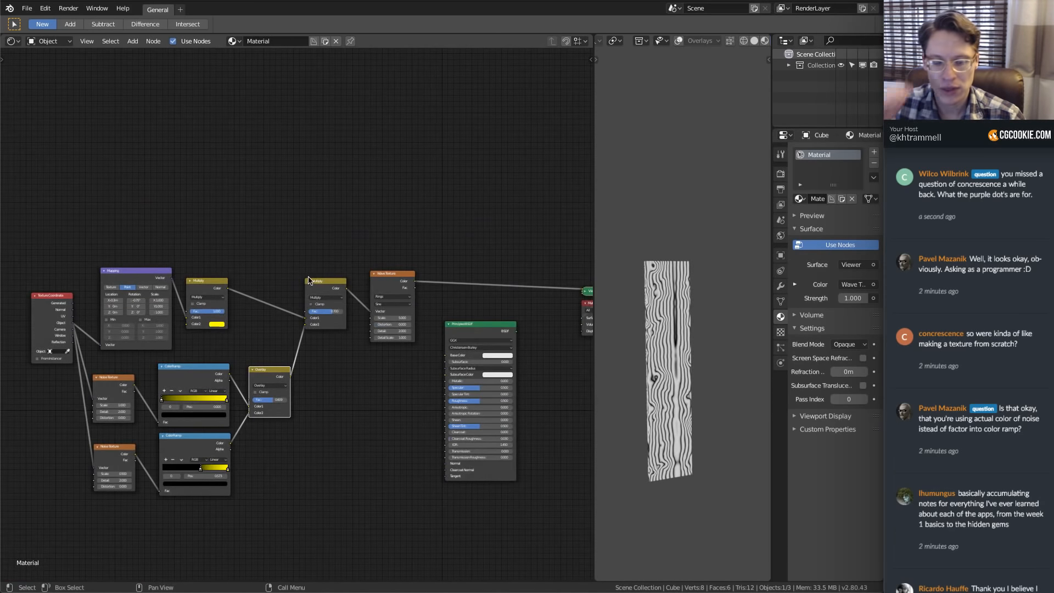
pyautogui.moveTo(441, 316); pyautogui.dragTo(533, 406)
pyautogui.moveTo(540, 324); pyautogui.dragTo(405, 312, button='middle')
pyautogui.press('g')
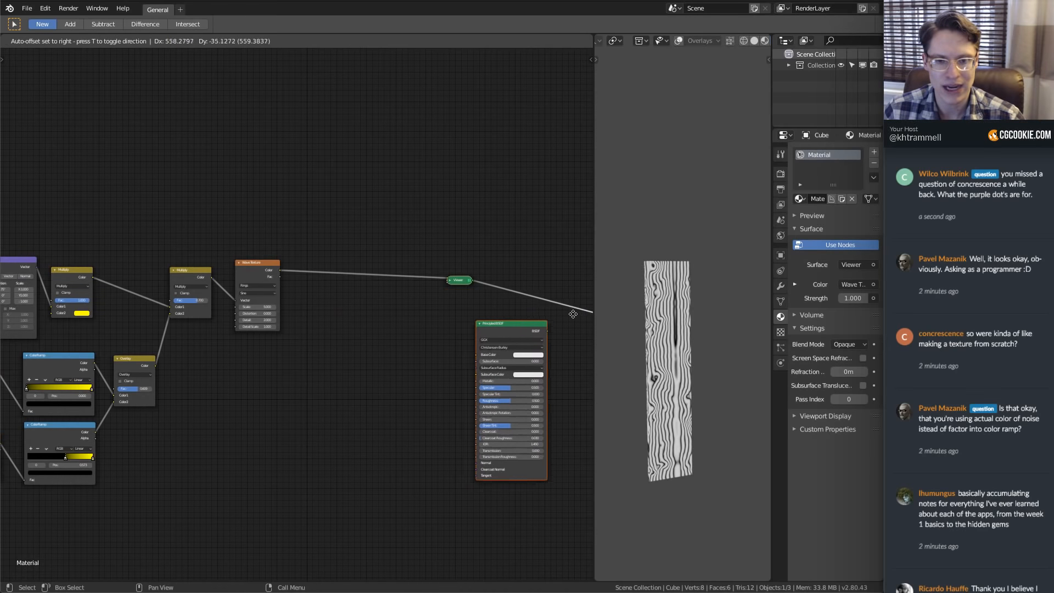
pyautogui.click(568, 311)
pyautogui.click(460, 278)
pyautogui.press('g')
pyautogui.click(568, 262)
# Add a ColorRamp node and insert it on the link between the Wave Texture's Color output and the Viewer
pyautogui.scroll(5, 286, 307)
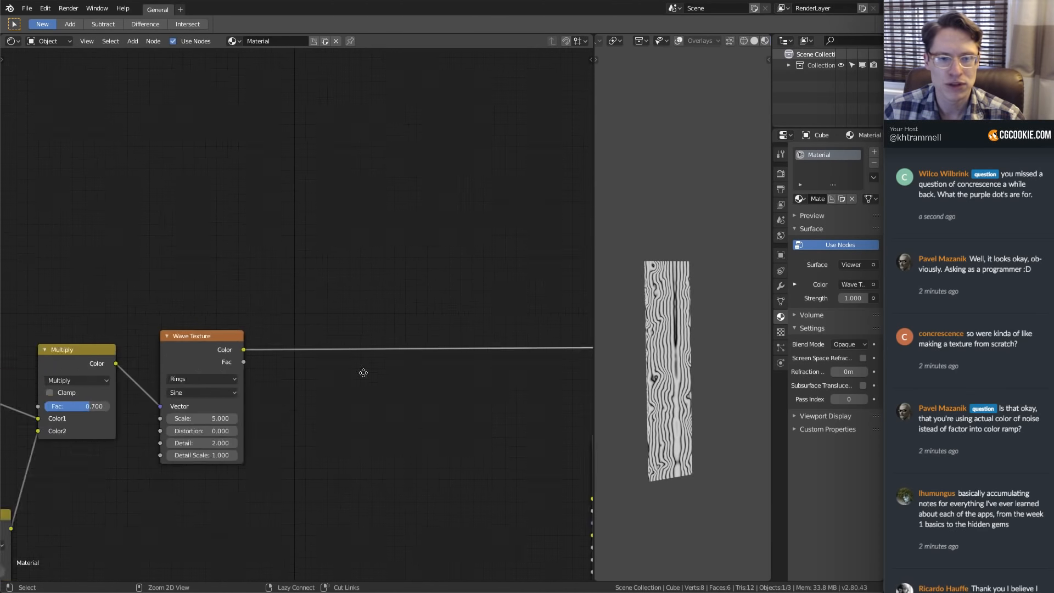
pyautogui.hotkey('shift', 'a')
pyautogui.moveTo(274, 348)
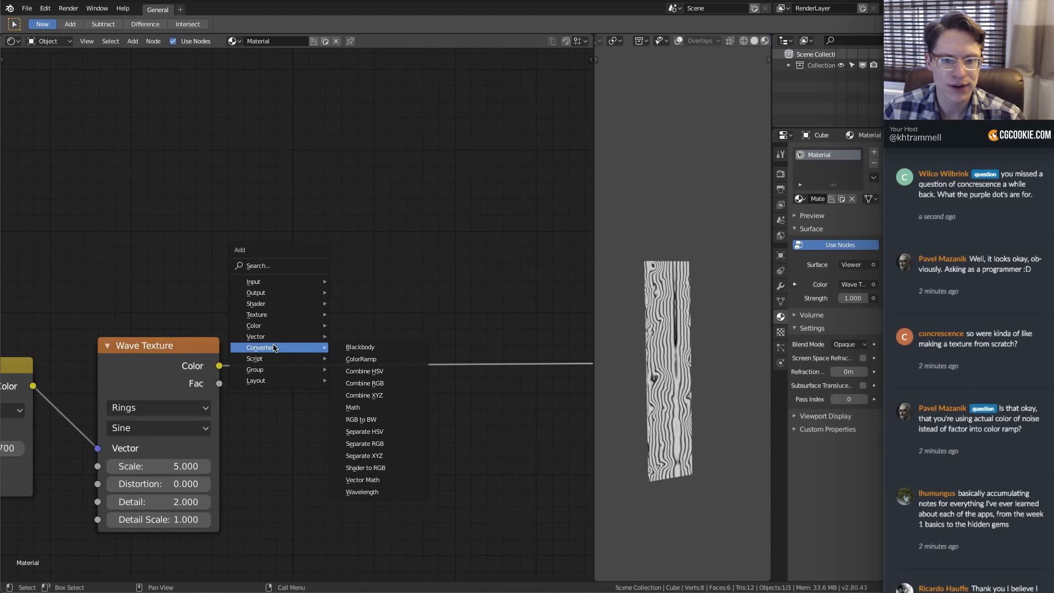
pyautogui.click(361, 359)
pyautogui.click(415, 344)
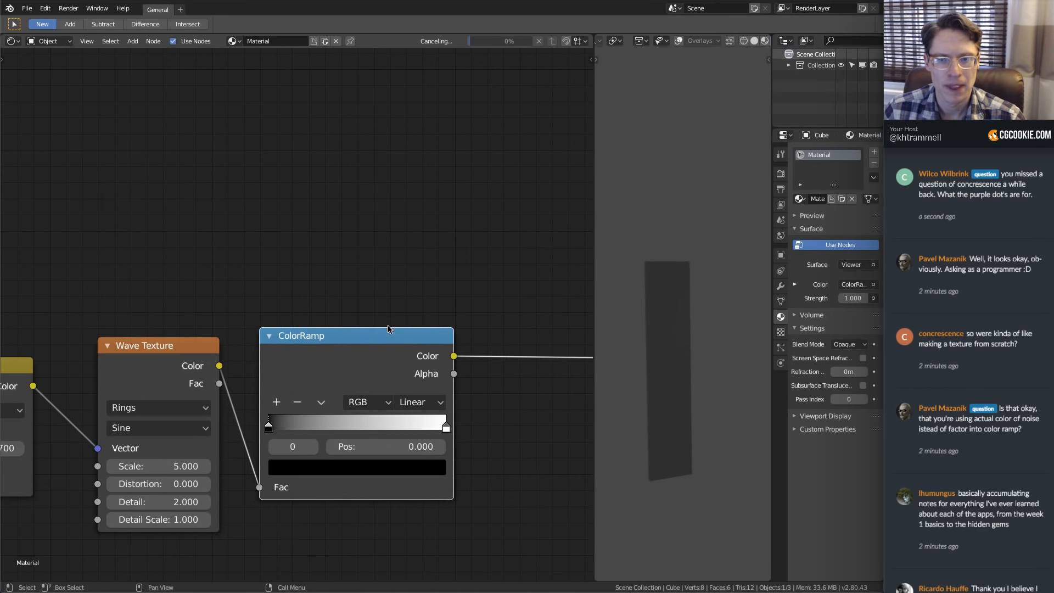
pyautogui.moveTo(387, 329); pyautogui.dragTo(361, 228, button='middle')
pyautogui.scroll(2, 362, 228)
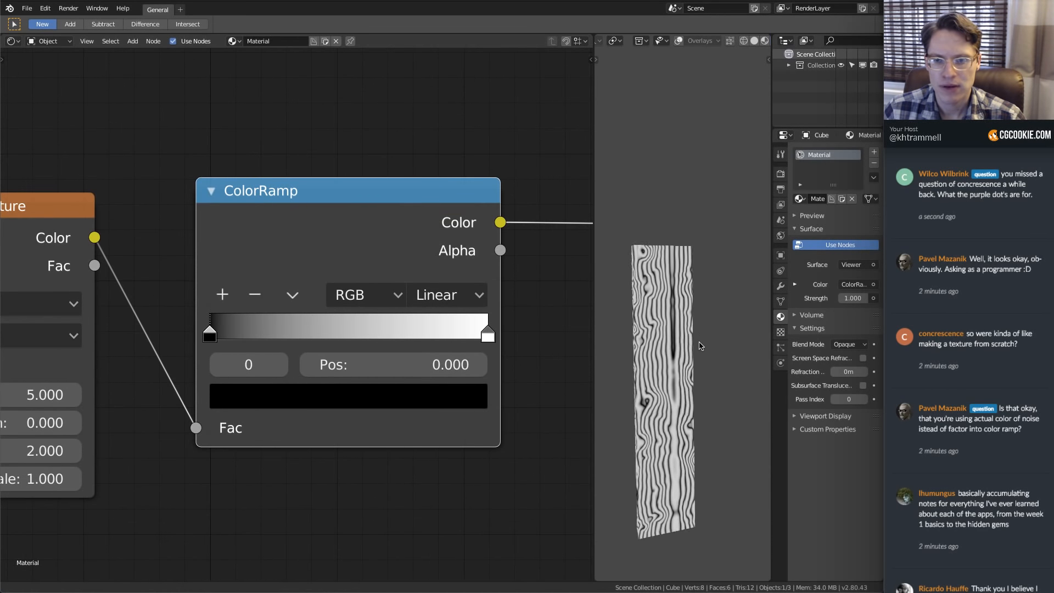
pyautogui.moveTo(700, 346); pyautogui.dragTo(708, 324, button='middle')
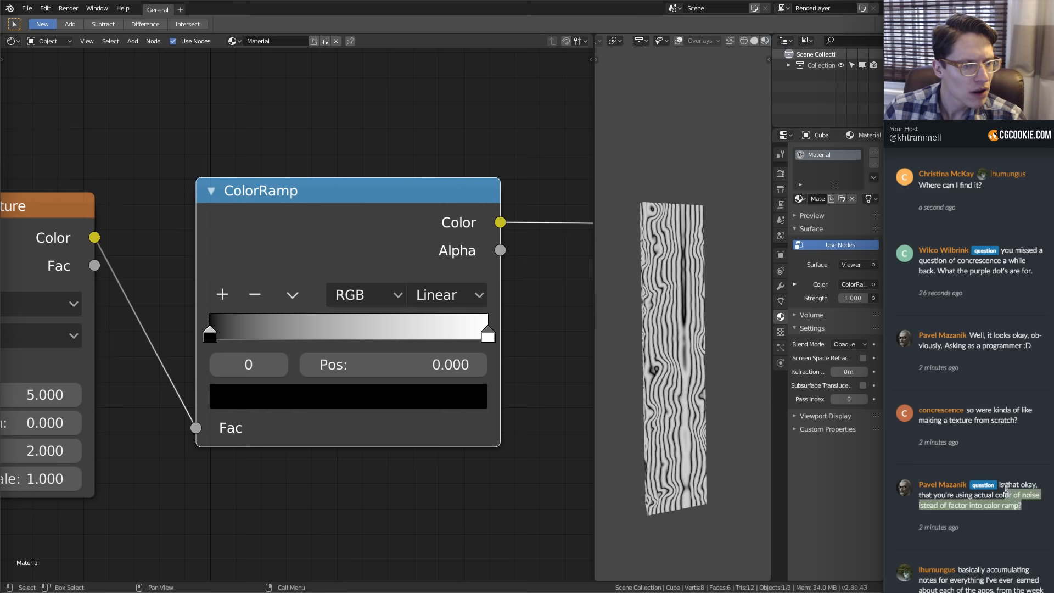
# Connect the upper Noise Texture's Fac output to the upper ColorRamp's Fac input, replacing the Color link
pyautogui.moveTo(1004, 484); pyautogui.dragTo(1026, 541)
pyautogui.click(1026, 541)
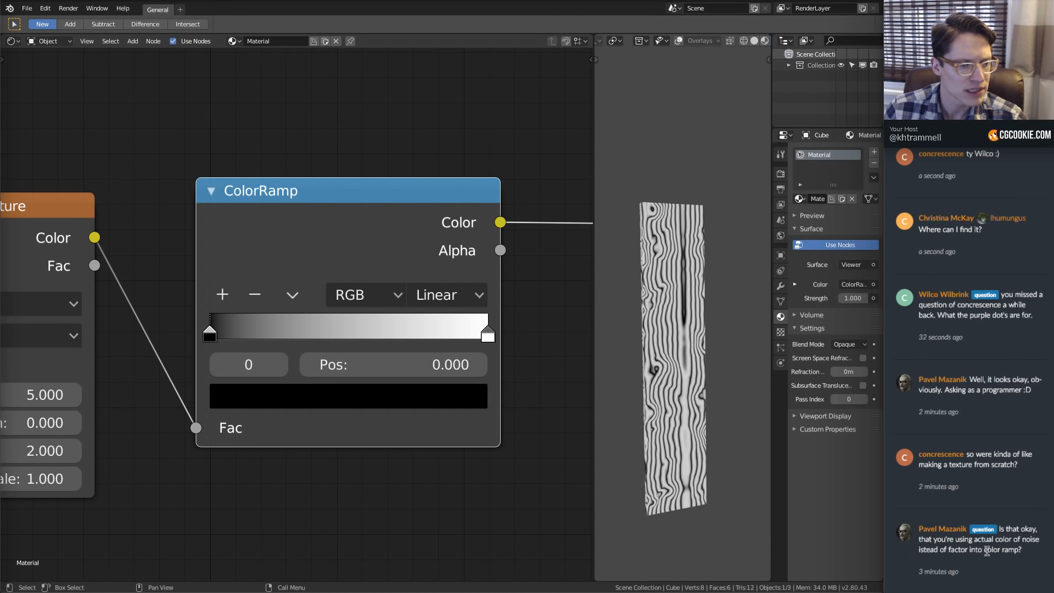
pyautogui.moveTo(293, 376); pyautogui.dragTo(280, 292, button='middle')
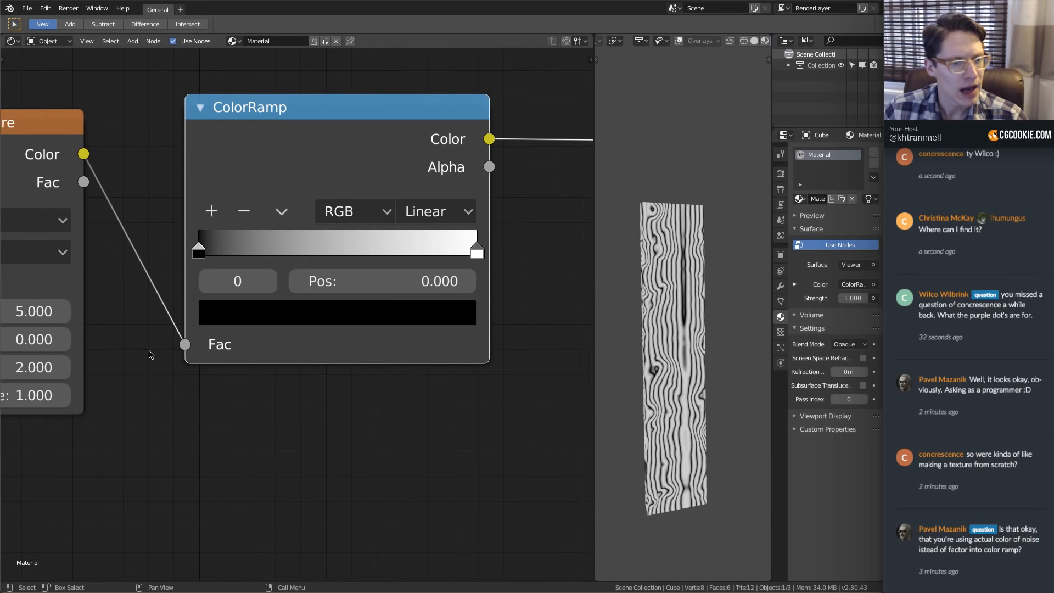
pyautogui.scroll(-4, 281, 373)
pyautogui.scroll(-3, 277, 369)
pyautogui.scroll(3, 245, 358)
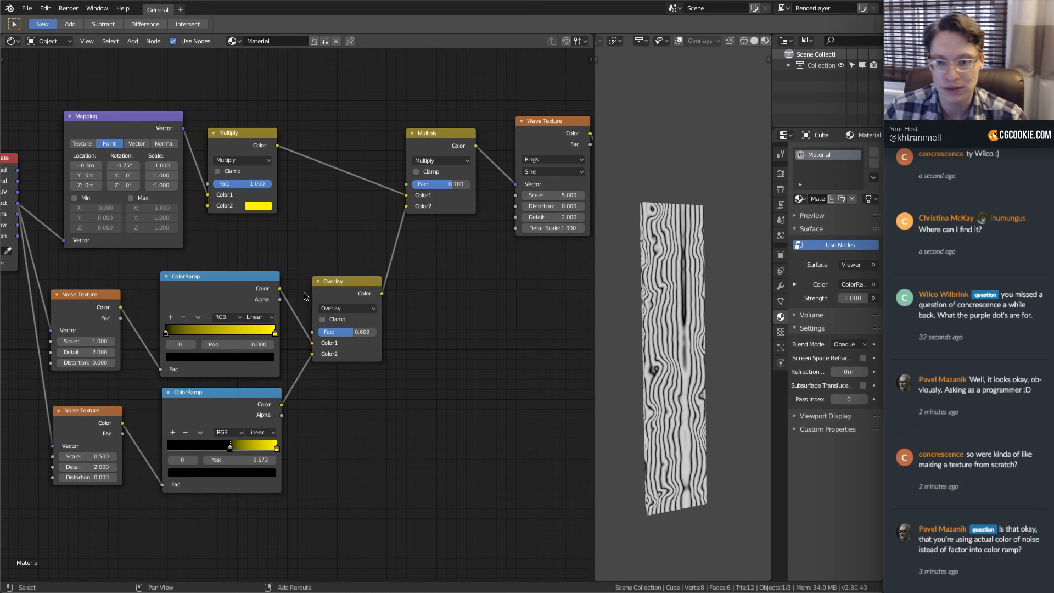
pyautogui.scroll(1, 121, 322)
pyautogui.moveTo(82, 321); pyautogui.dragTo(128, 384)
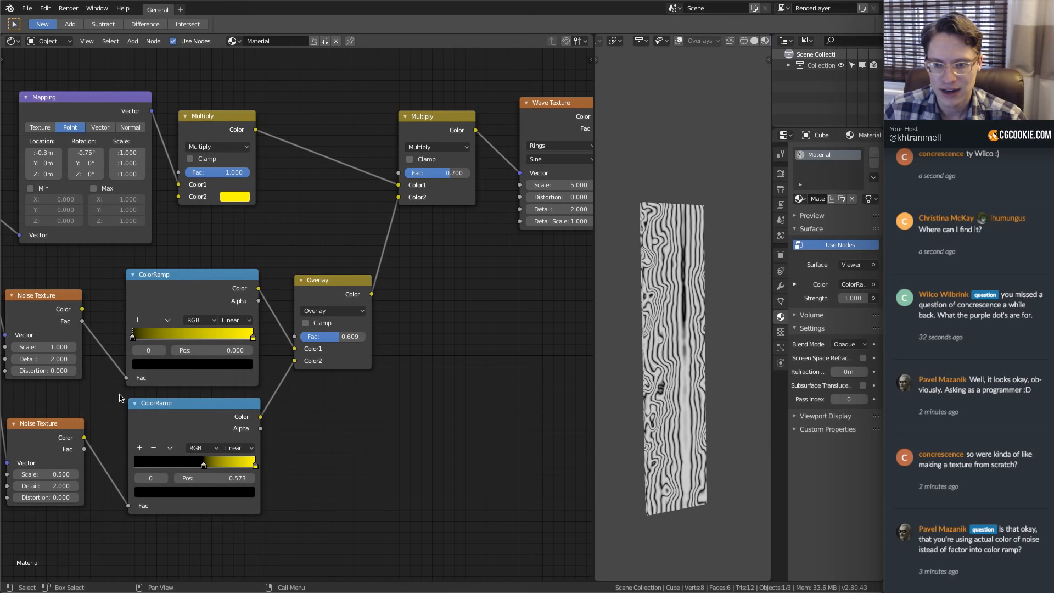
# Try both Noise Textures' Fac outputs as input for their ColorRamps, and reconnect both through their Color outputs
pyautogui.moveTo(82, 309); pyautogui.dragTo(130, 379)
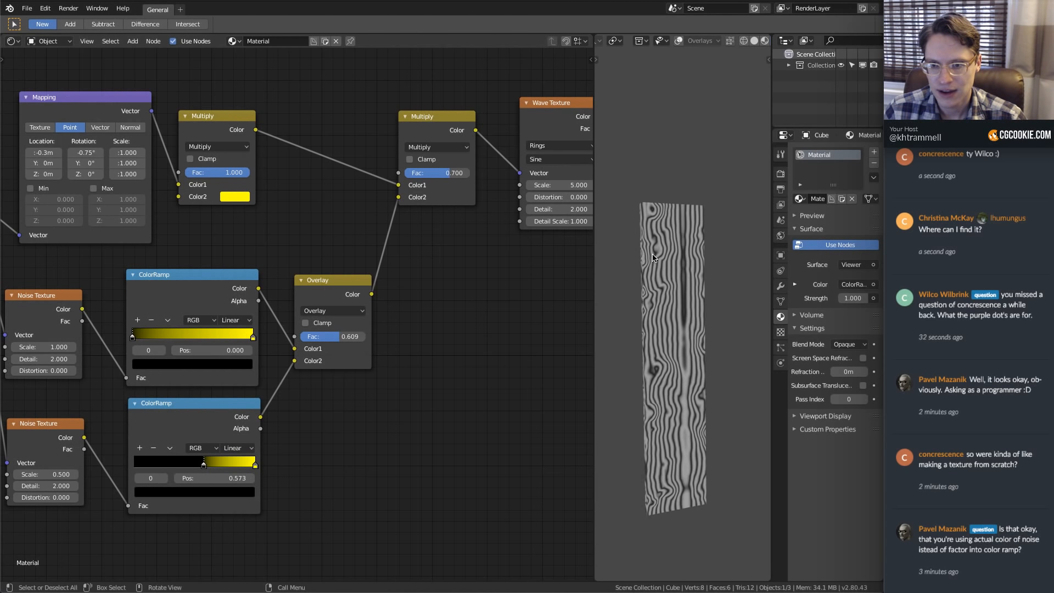
pyautogui.scroll(1, 81, 328)
pyautogui.moveTo(81, 328); pyautogui.dragTo(132, 320, button='middle')
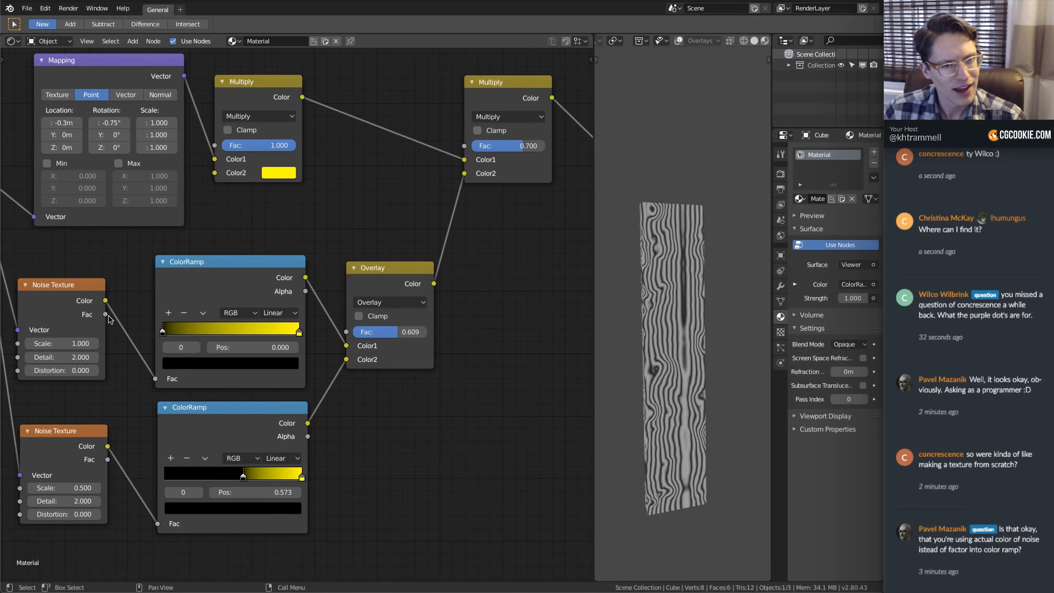
pyautogui.moveTo(105, 314); pyautogui.dragTo(156, 378)
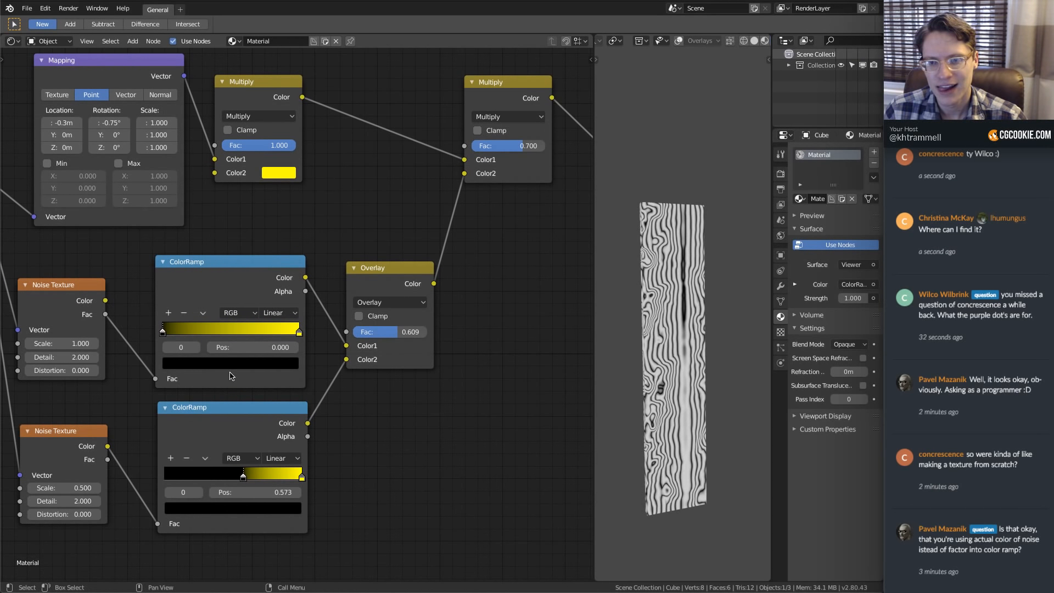
pyautogui.moveTo(108, 460); pyautogui.dragTo(158, 523)
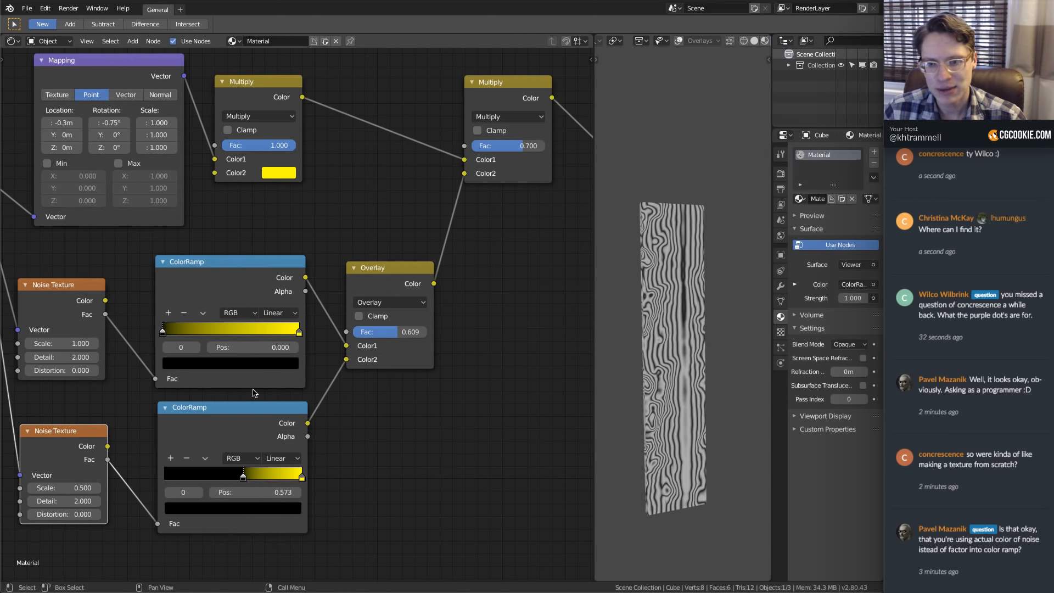
pyautogui.moveTo(107, 445); pyautogui.dragTo(158, 522)
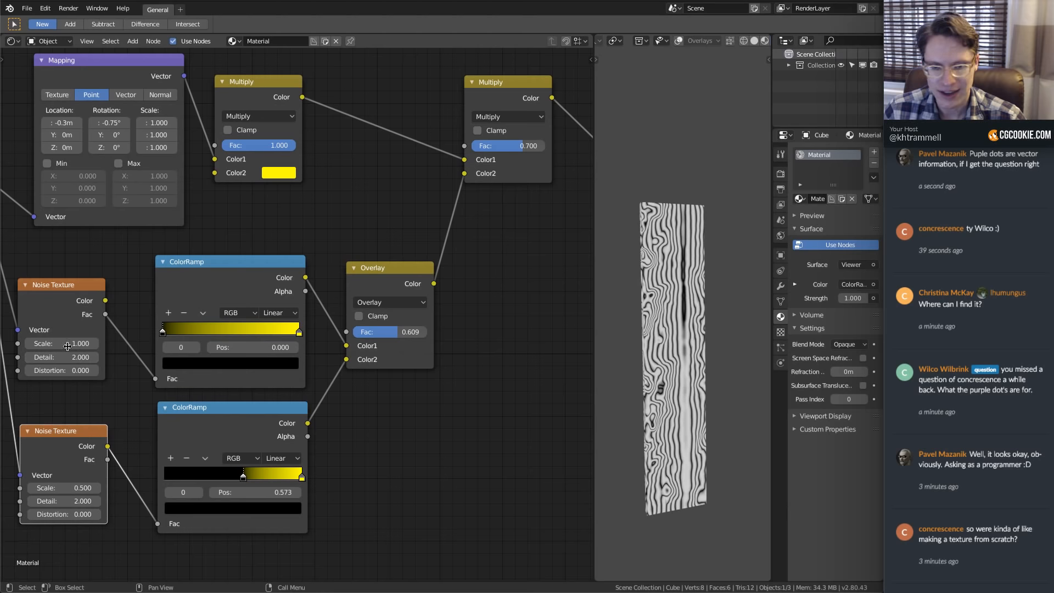
pyautogui.moveTo(105, 300); pyautogui.dragTo(156, 378)
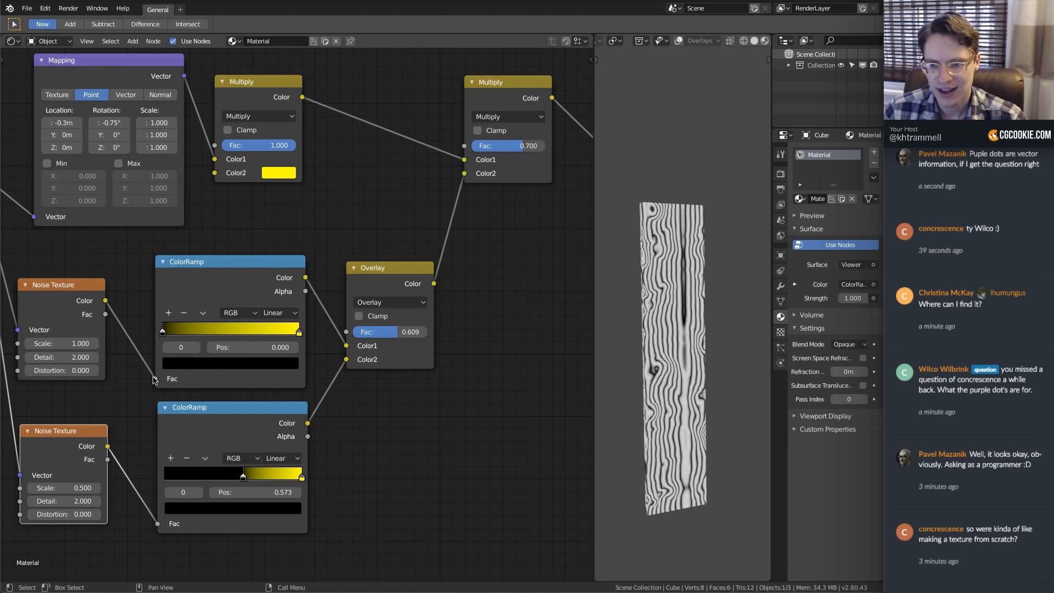
# Set the upper Noise Texture's Detail to 10
pyautogui.moveTo(101, 362); pyautogui.dragTo(275, 328, button='middle')
pyautogui.scroll(1, 273, 327)
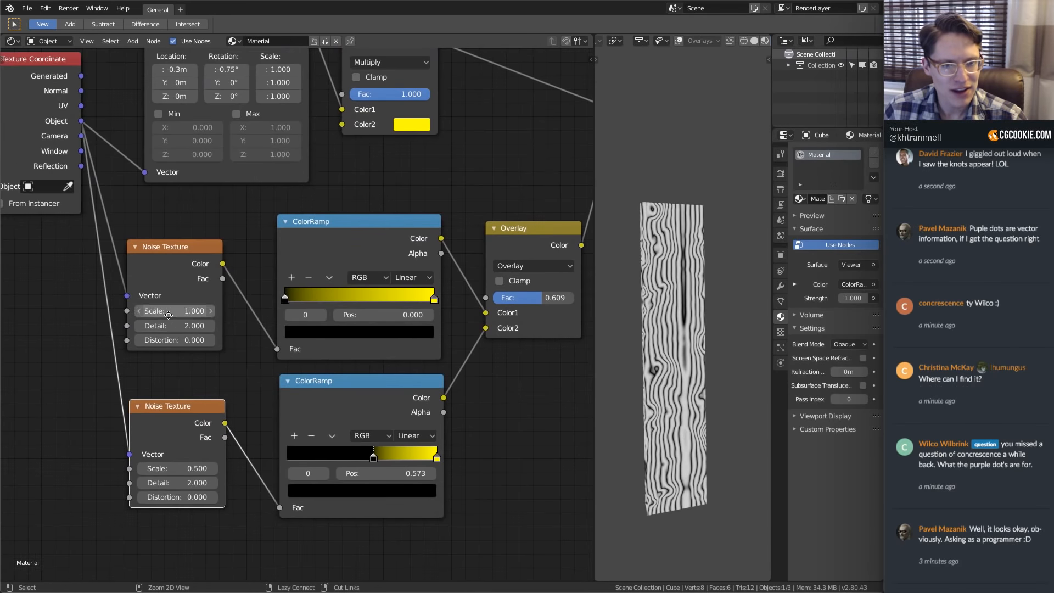
pyautogui.scroll(2, 159, 314)
pyautogui.doubleClick(117, 331)
pyautogui.write('10')
pyautogui.press('Return')
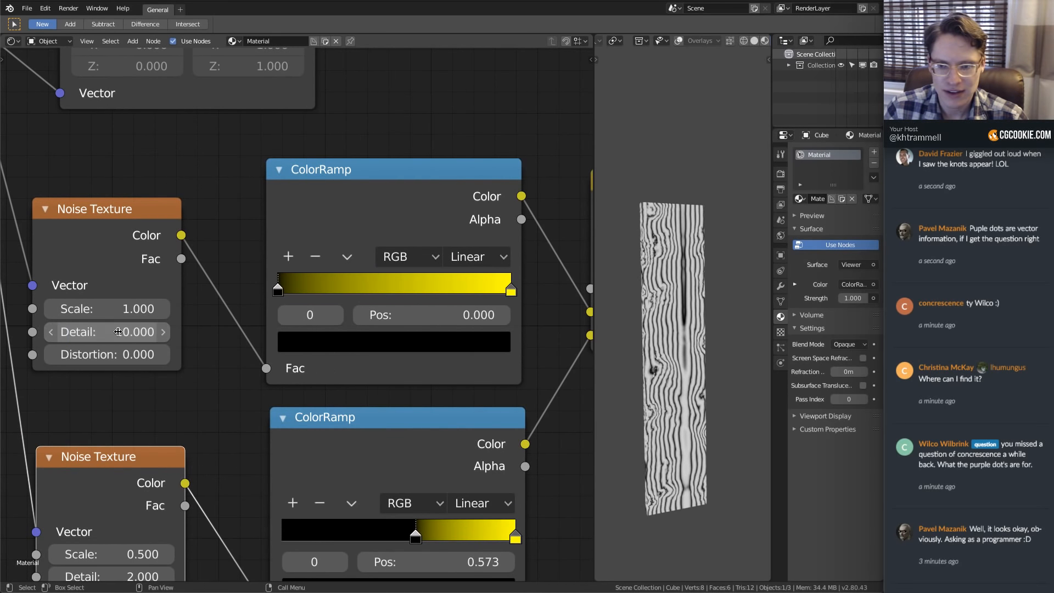
# Compare the wood grain with the upper Noise Texture's Detail at 1, and restore it to 10
pyautogui.scroll(4, 675, 309)
pyautogui.scroll(-3, 674, 308)
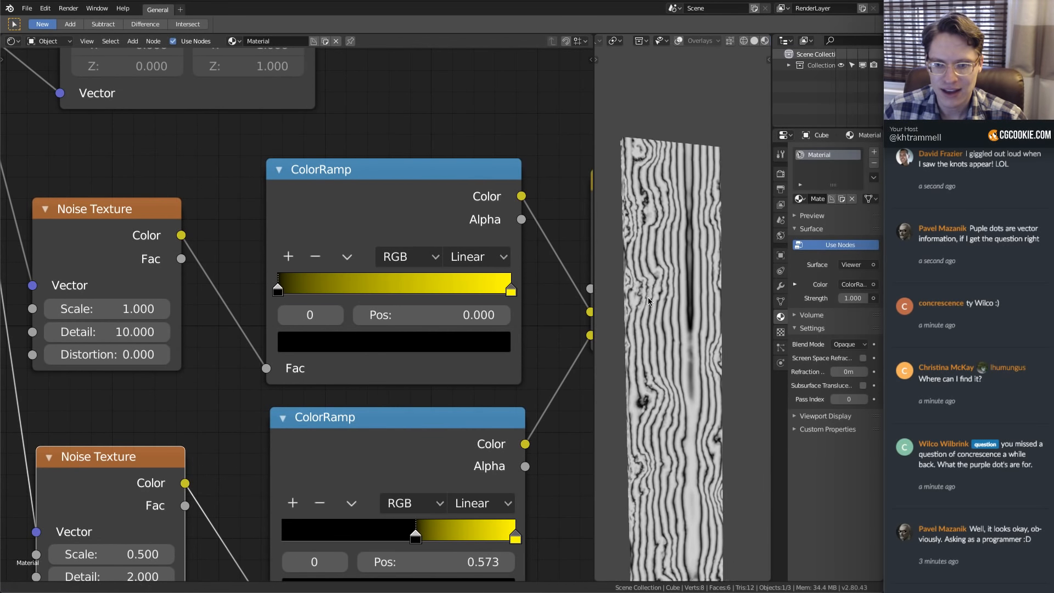
pyautogui.keyDown('shift'); pyautogui.moveTo(647, 298); pyautogui.dragTo(667, 287, button='middle'); pyautogui.keyUp('shift')
pyautogui.scroll(3, 666, 287)
pyautogui.doubleClick(82, 331)
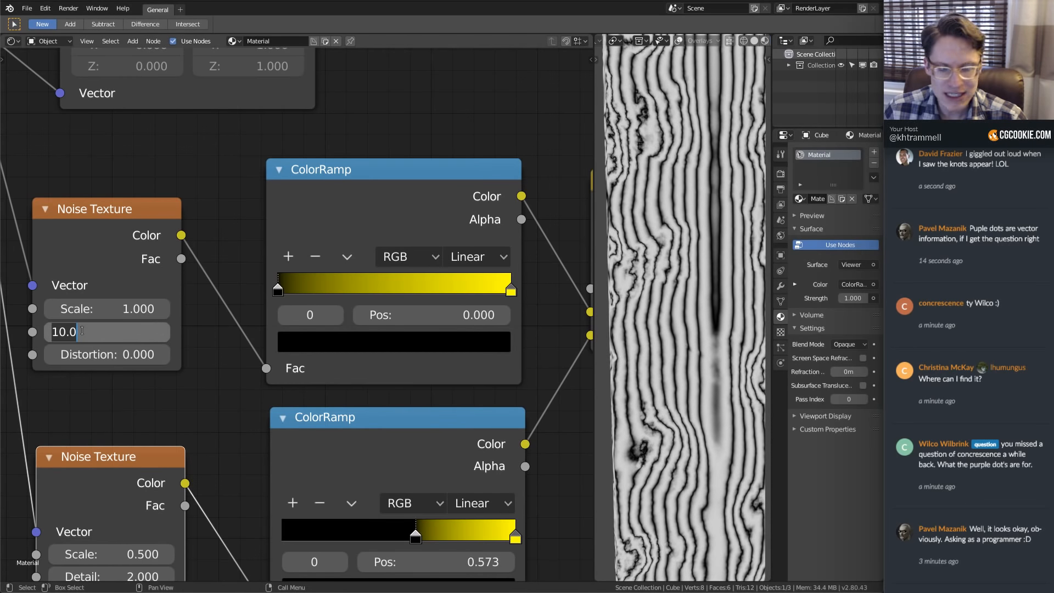
pyautogui.write('1')
pyautogui.press('Return')
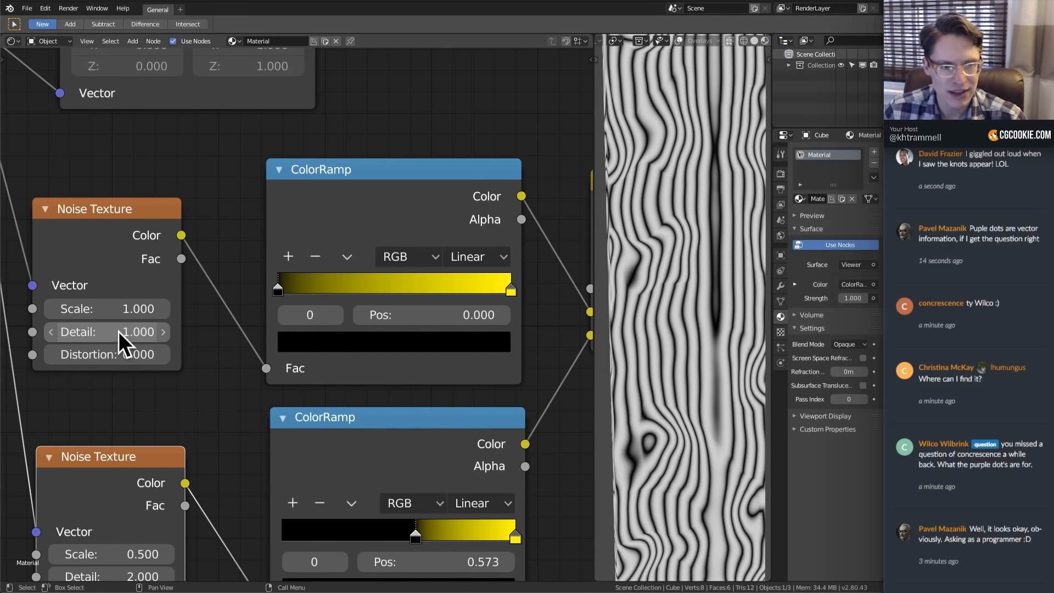
pyautogui.click(110, 332)
pyautogui.write('10')
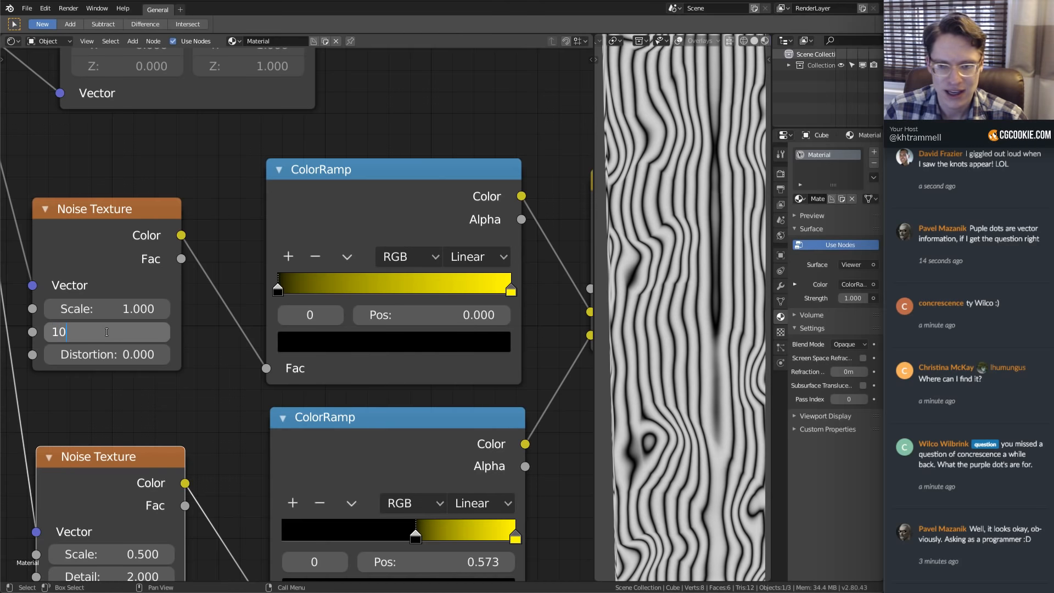
pyautogui.press('Return')
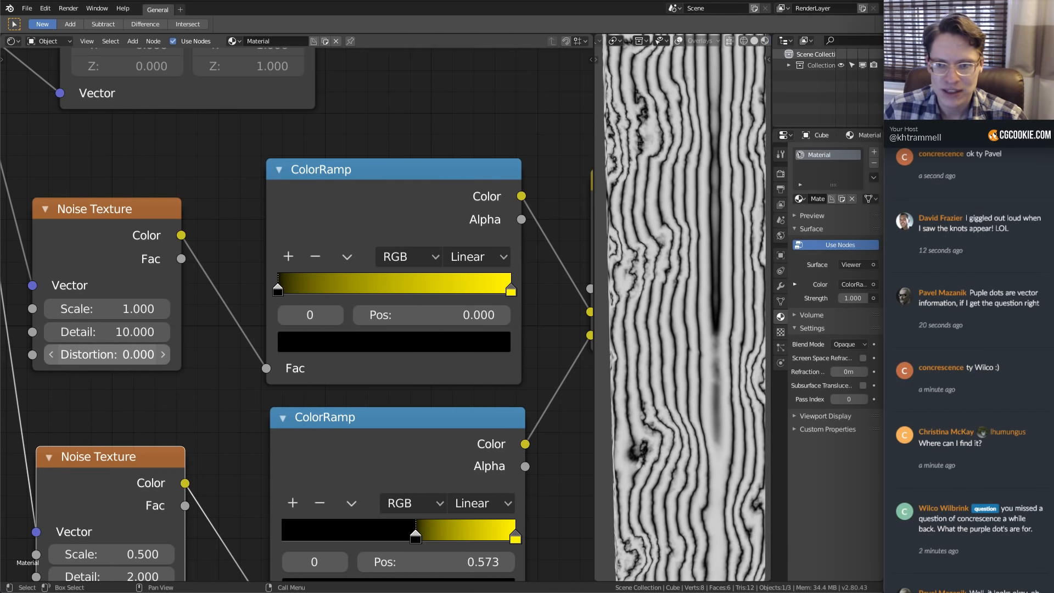
# Increase the upper Noise Texture's Distortion to 0.8 to make the grain wavier
pyautogui.moveTo(89, 354); pyautogui.dragTo(133, 354)
pyautogui.scroll(-1, 297, 314)
pyautogui.scroll(-2, 660, 268)
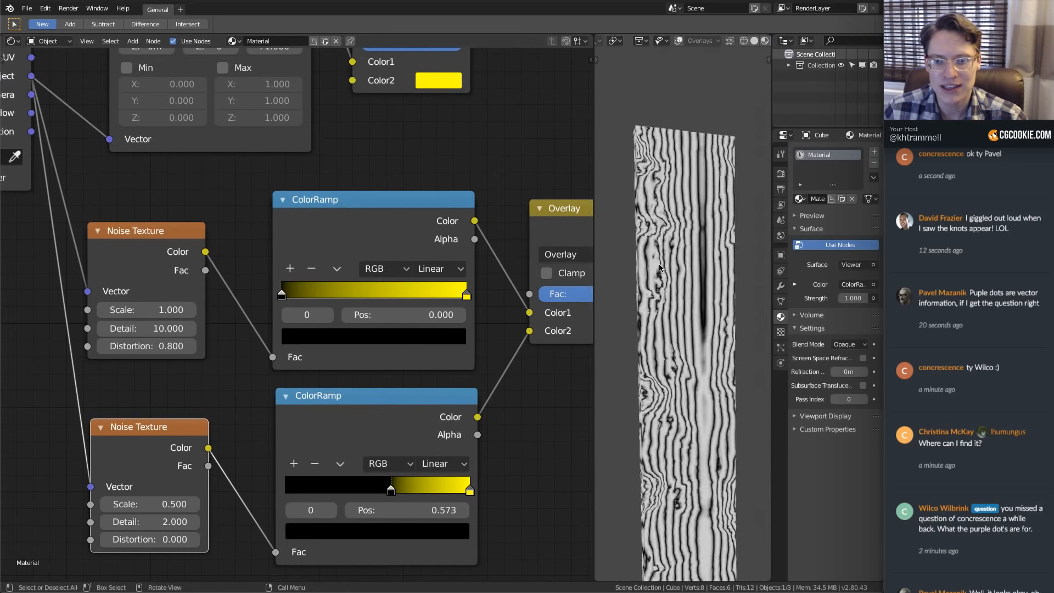
# Raise the Overlay node's factor to 0.655
pyautogui.moveTo(191, 327); pyautogui.dragTo(183, 301, button='middle')
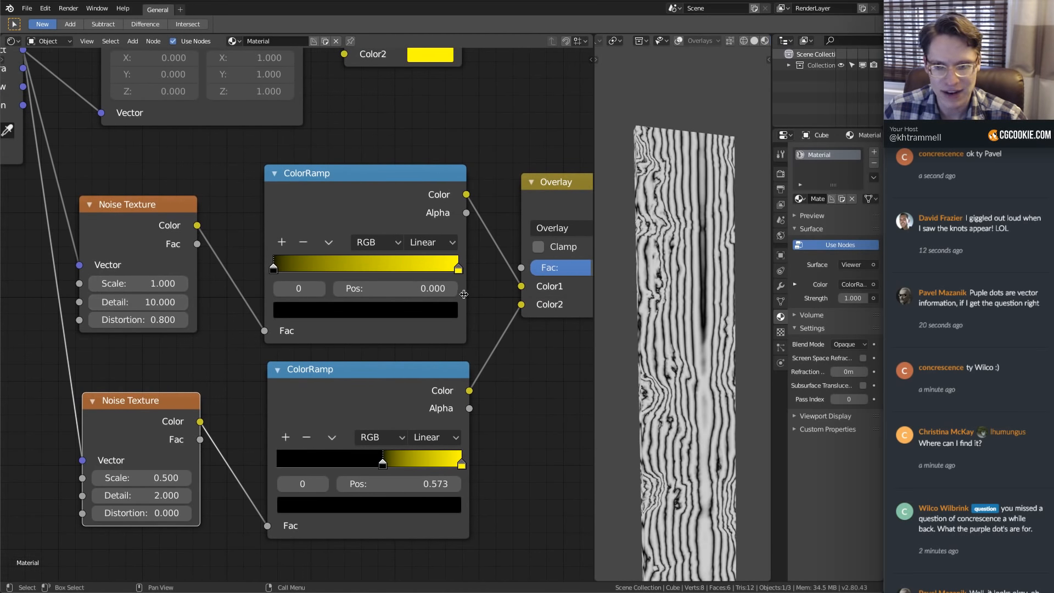
pyautogui.keyDown('shift'); pyautogui.moveTo(450, 294); pyautogui.dragTo(325, 318, button='middle'); pyautogui.keyUp('shift')
pyautogui.scroll(-2, 439, 315)
pyautogui.moveTo(421, 313)
pyautogui.mouseDown()
pyautogui.moveTo(386, 314)
pyautogui.moveTo(425, 313)
pyautogui.mouseUp()
pyautogui.scroll(-2, 424, 314)
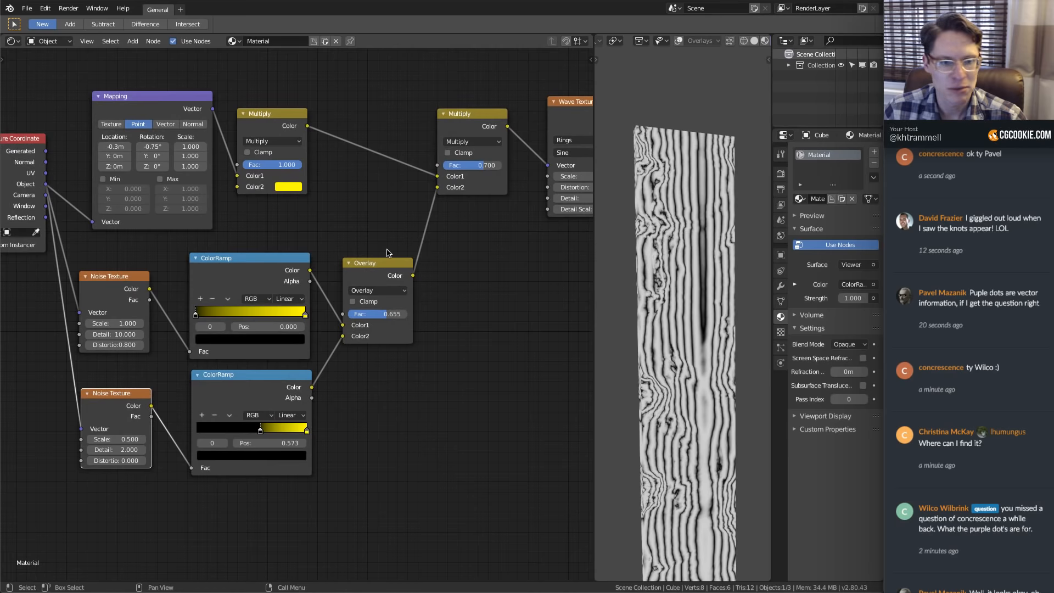
# Set the lower Noise Texture's Detail to 10
pyautogui.click(116, 449)
pyautogui.write('10')
pyautogui.press('Return')
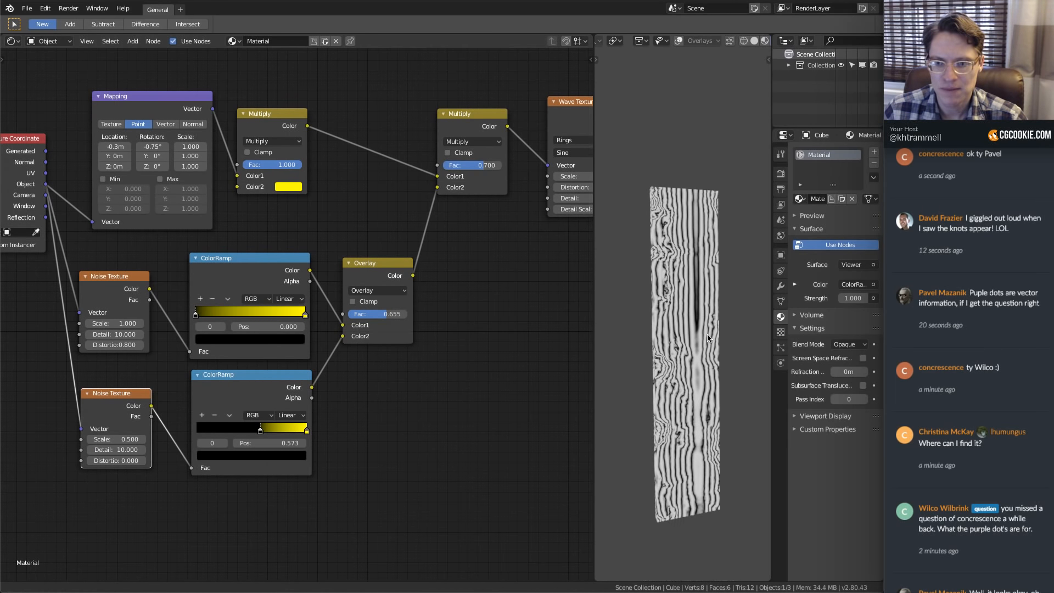
# Change the first color stop of the ColorRamp after the Wave Texture to a muted grayish brown
pyautogui.moveTo(322, 217); pyautogui.dragTo(228, 257, button='middle')
pyautogui.scroll(-2, 228, 256)
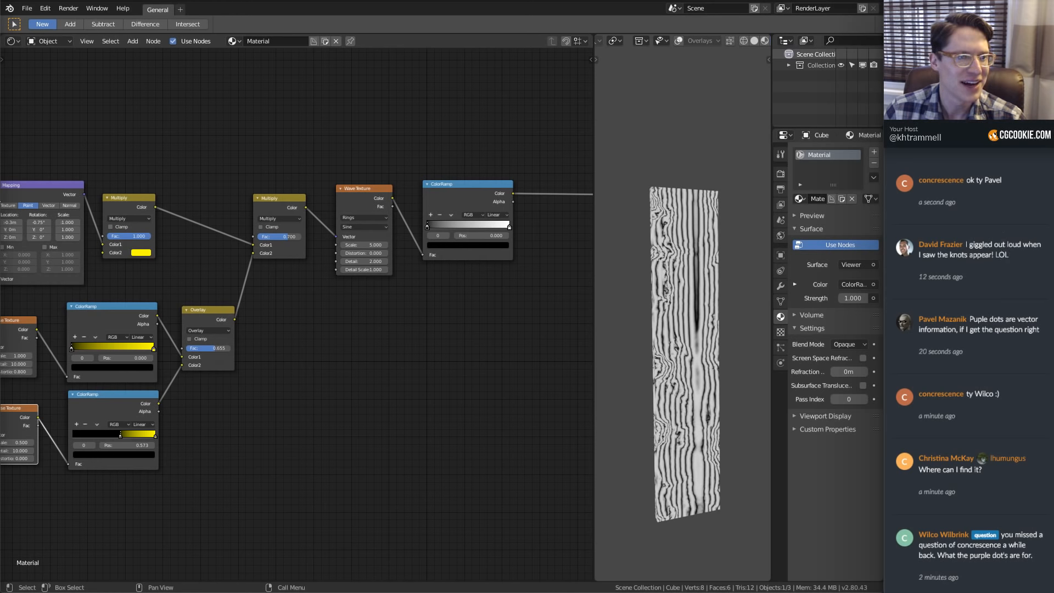
pyautogui.scroll(3, 325, 265)
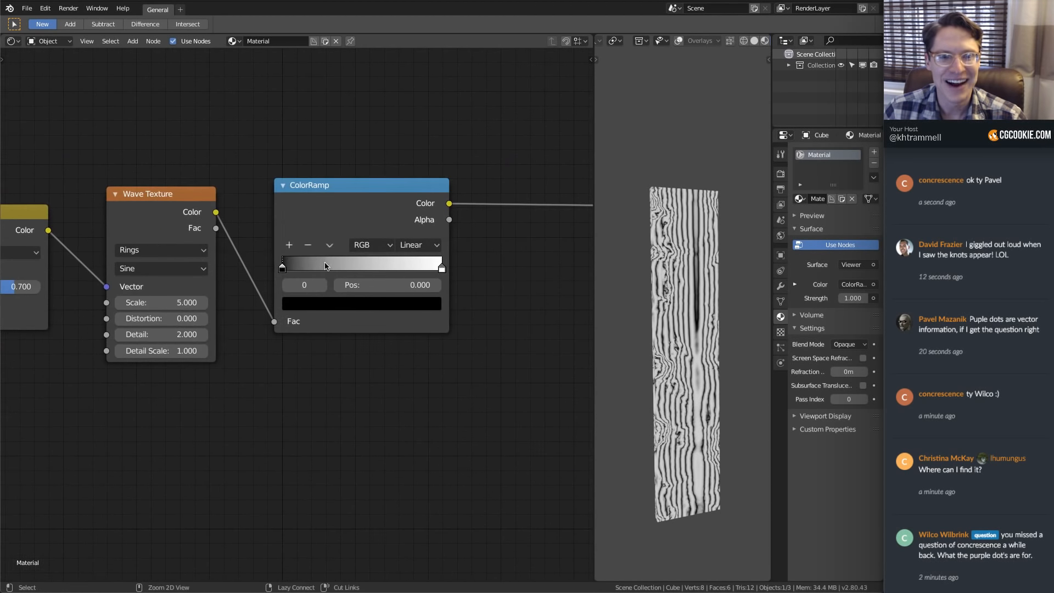
pyautogui.scroll(1, 309, 245)
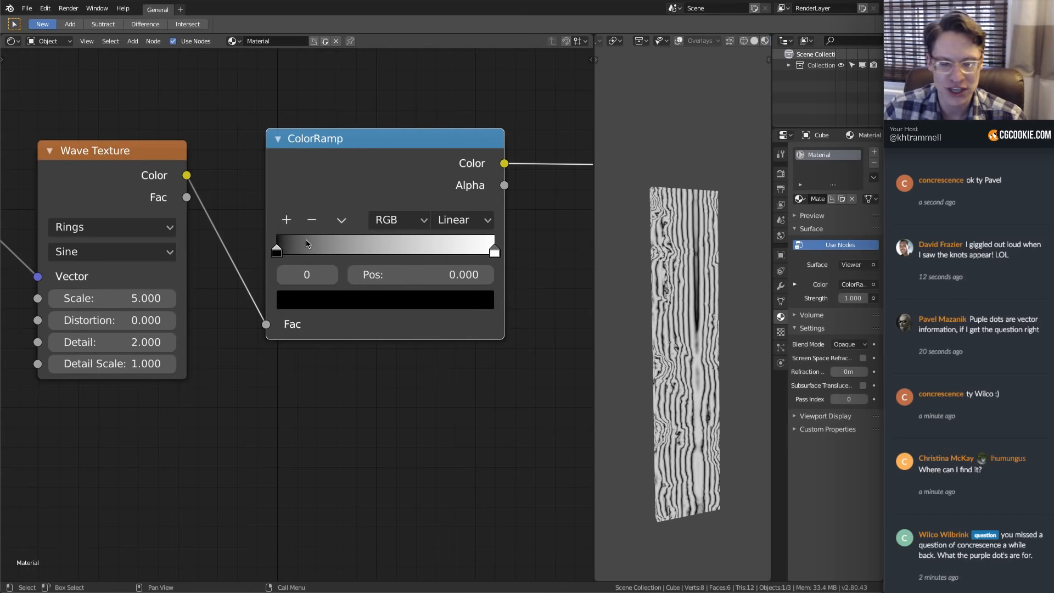
pyautogui.moveTo(306, 244); pyautogui.dragTo(251, 315, button='middle')
pyautogui.scroll(2, 251, 315)
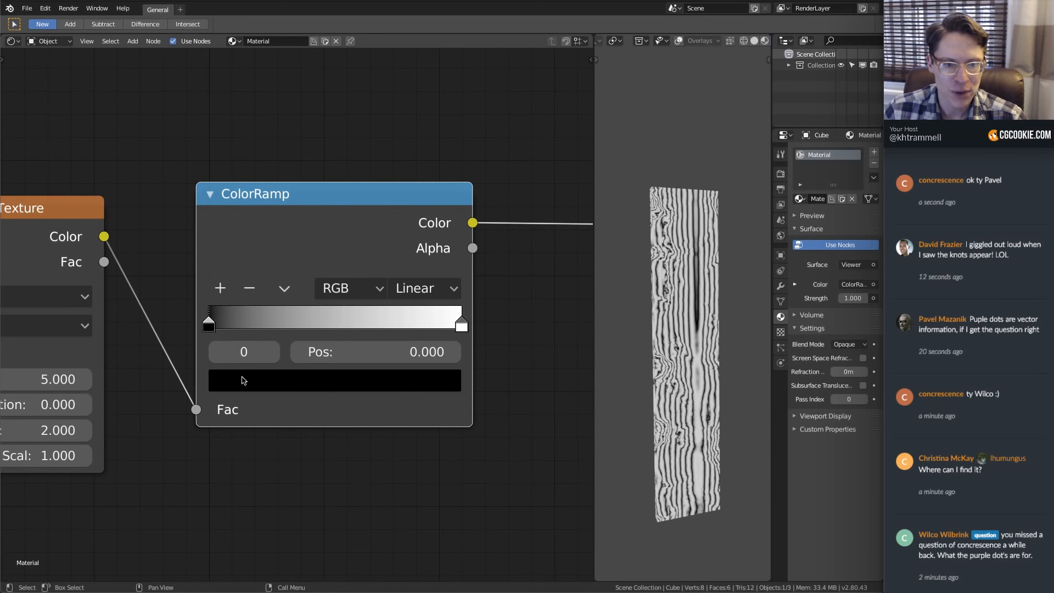
pyautogui.click(252, 388)
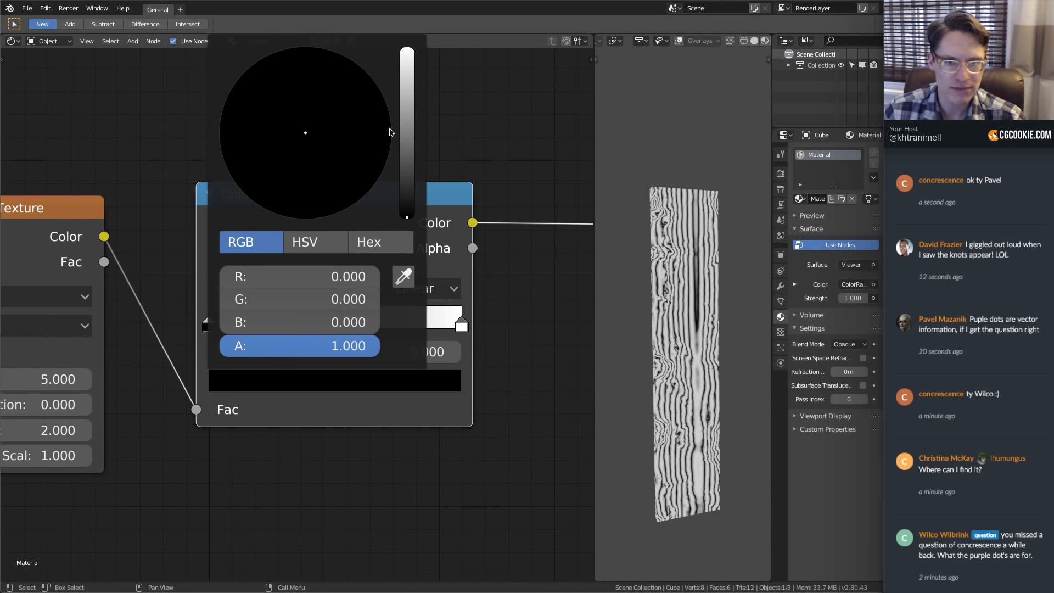
pyautogui.moveTo(304, 148); pyautogui.dragTo(297, 151)
pyautogui.moveTo(405, 107); pyautogui.dragTo(407, 48)
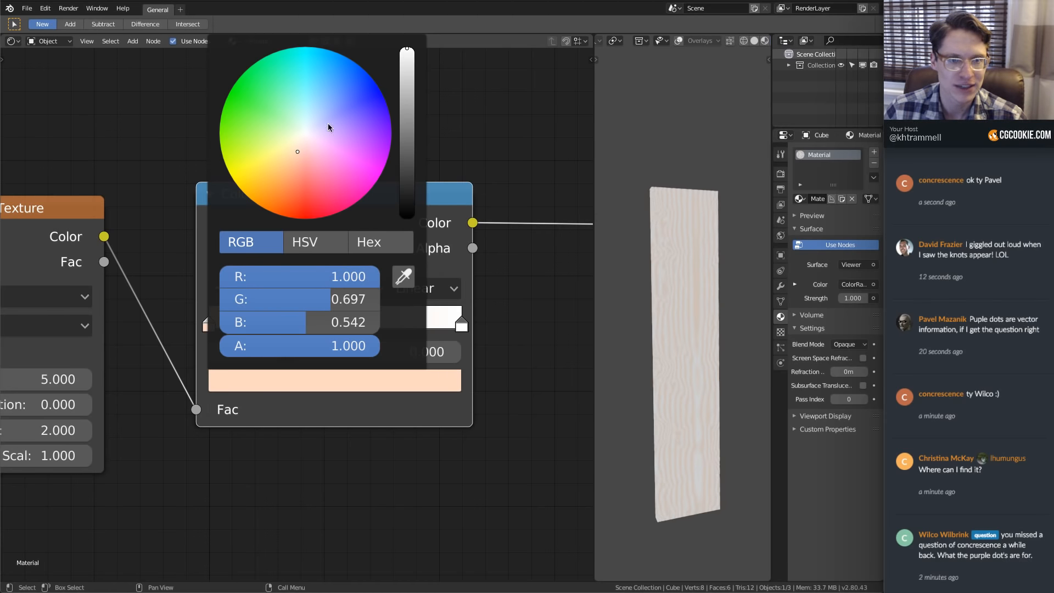
pyautogui.click(292, 149)
pyautogui.moveTo(407, 50); pyautogui.dragTo(406, 128)
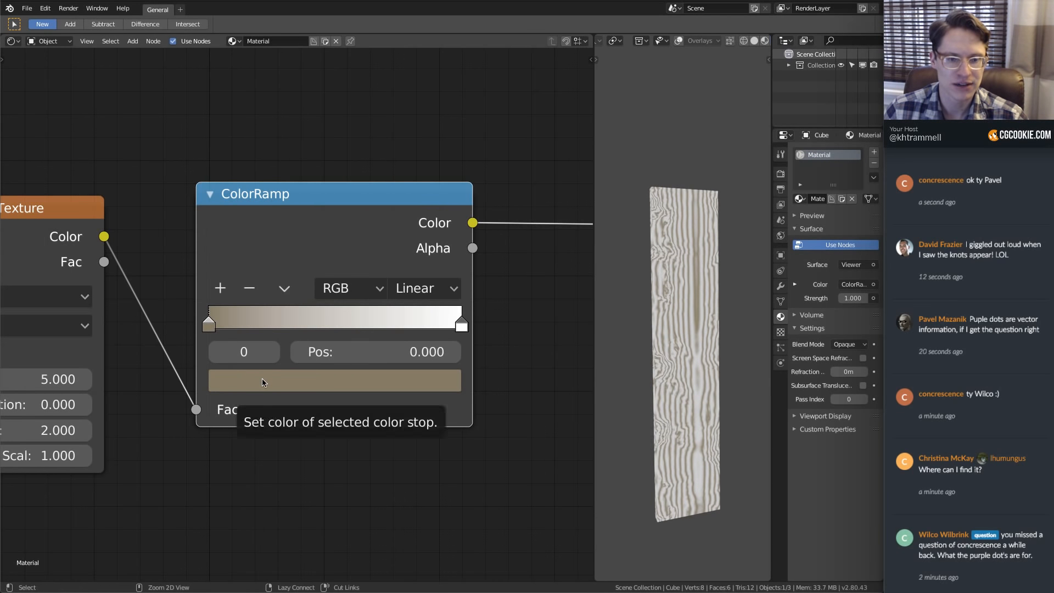
# Paste the first stop's brown onto the ColorRamp's last stop and brighten it to a light tan
pyautogui.click(461, 327)
pyautogui.hotkey('ctrl', 'v')
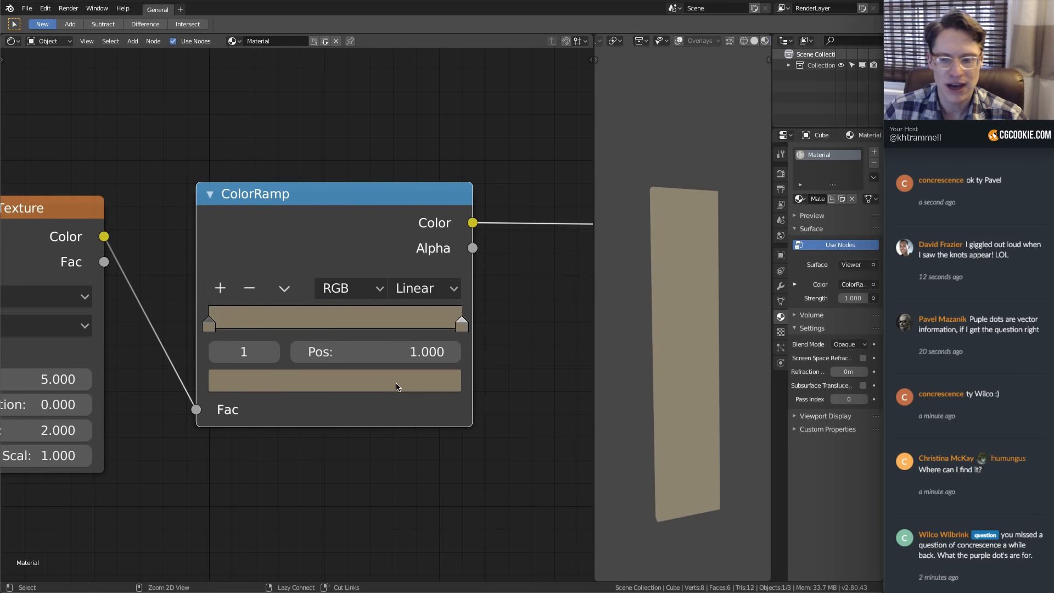
pyautogui.click(404, 385)
pyautogui.moveTo(411, 129); pyautogui.dragTo(411, 100)
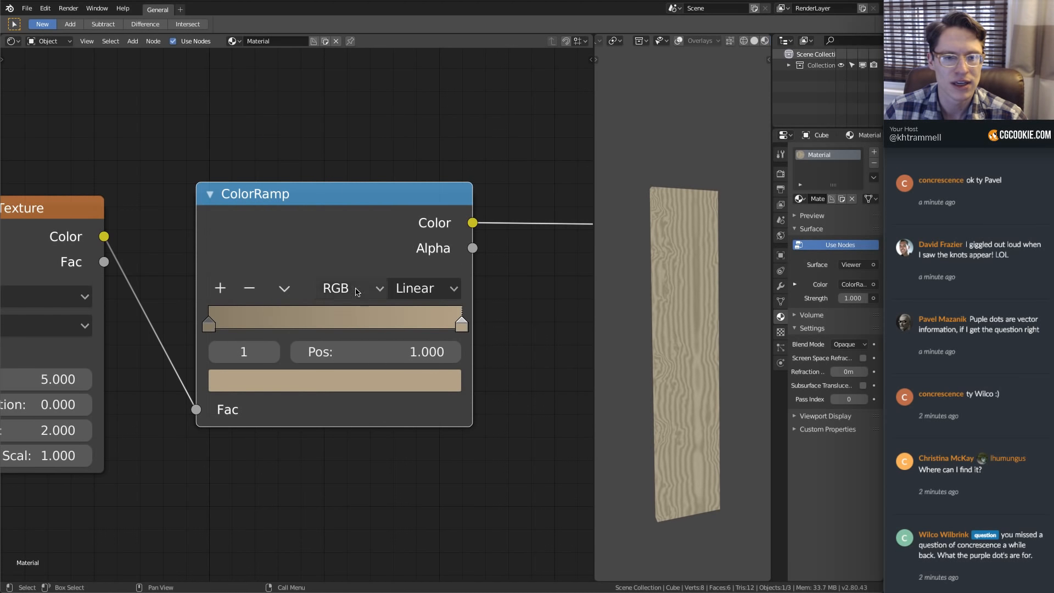
# Add a third color stop to the wood ColorRamp and move it to position 0.241
pyautogui.scroll(3, 690, 358)
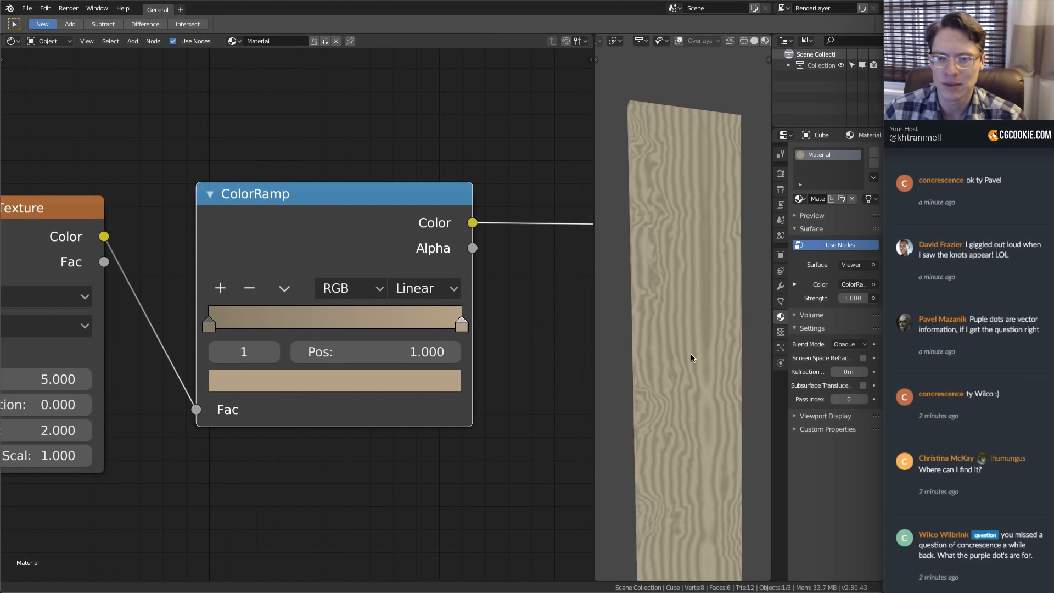
pyautogui.scroll(4, 686, 351)
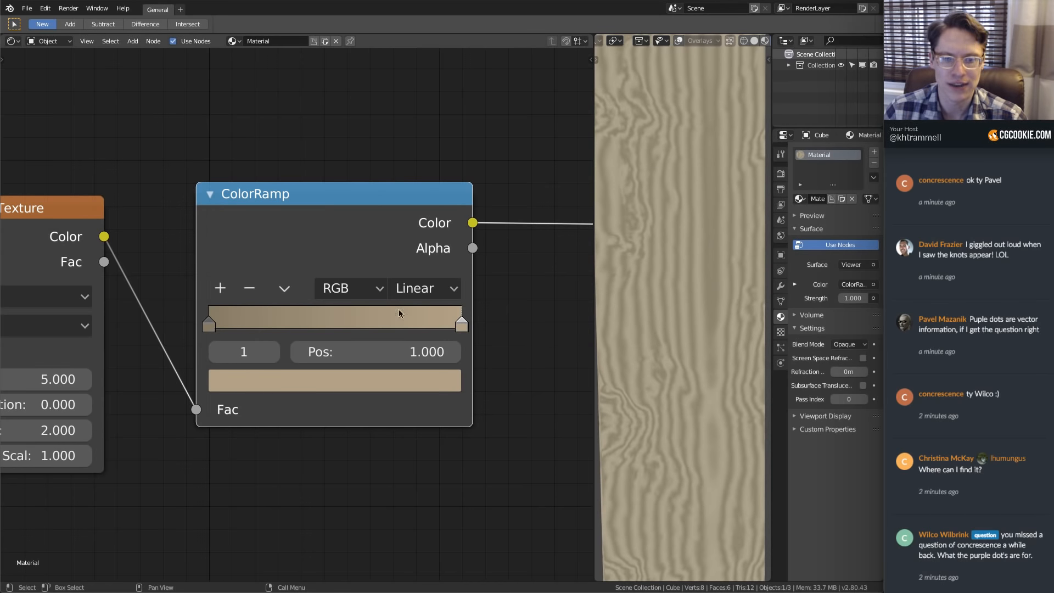
pyautogui.moveTo(448, 320); pyautogui.dragTo(431, 323, button='middle')
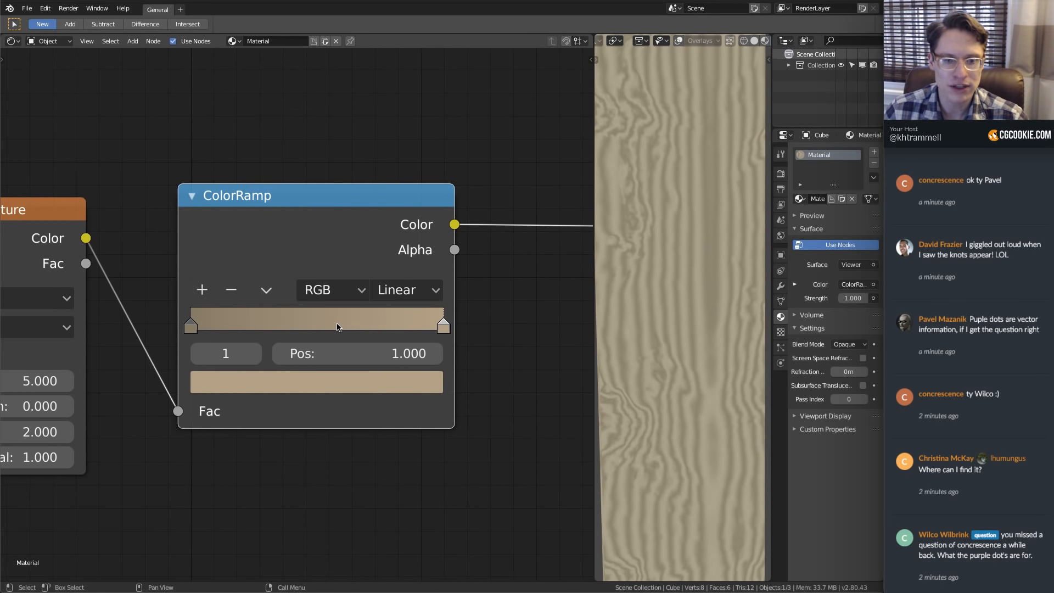
pyautogui.keyDown('ctrl'); pyautogui.click(396, 327); pyautogui.keyUp('ctrl')
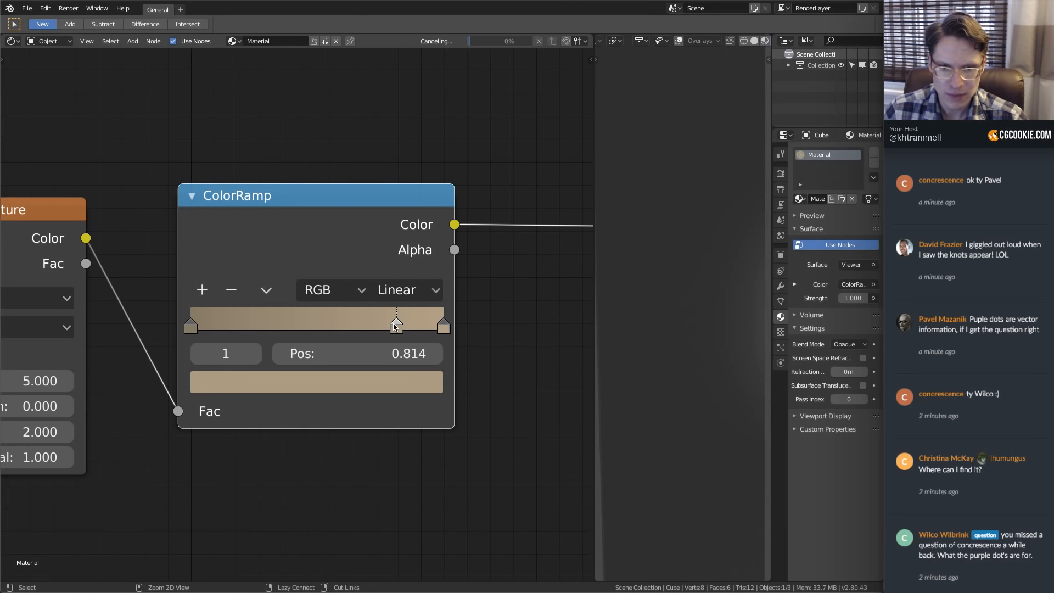
pyautogui.moveTo(395, 327); pyautogui.dragTo(248, 336)
# Darken the middle stop's color to RGB 0.311, 0.256, 0.172 and move the stop to position 0.055
pyautogui.click(297, 387)
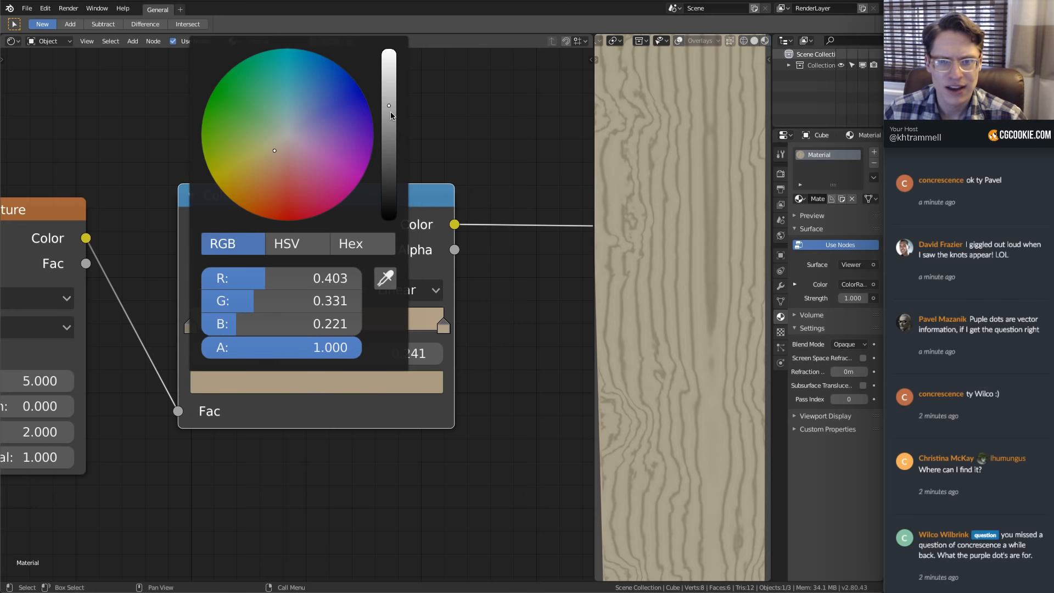
pyautogui.moveTo(391, 115); pyautogui.dragTo(391, 128)
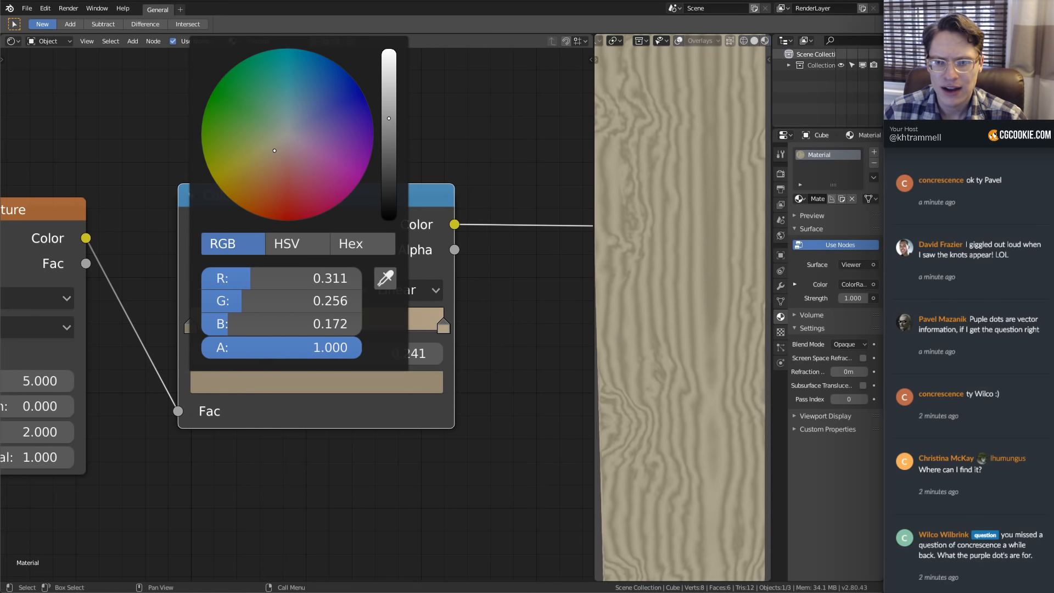
pyautogui.moveTo(249, 325); pyautogui.dragTo(204, 338)
# Move the middle color stop of the wood ColorRamp to position 0.027, checking the grain on the board
pyautogui.scroll(4, 673, 252)
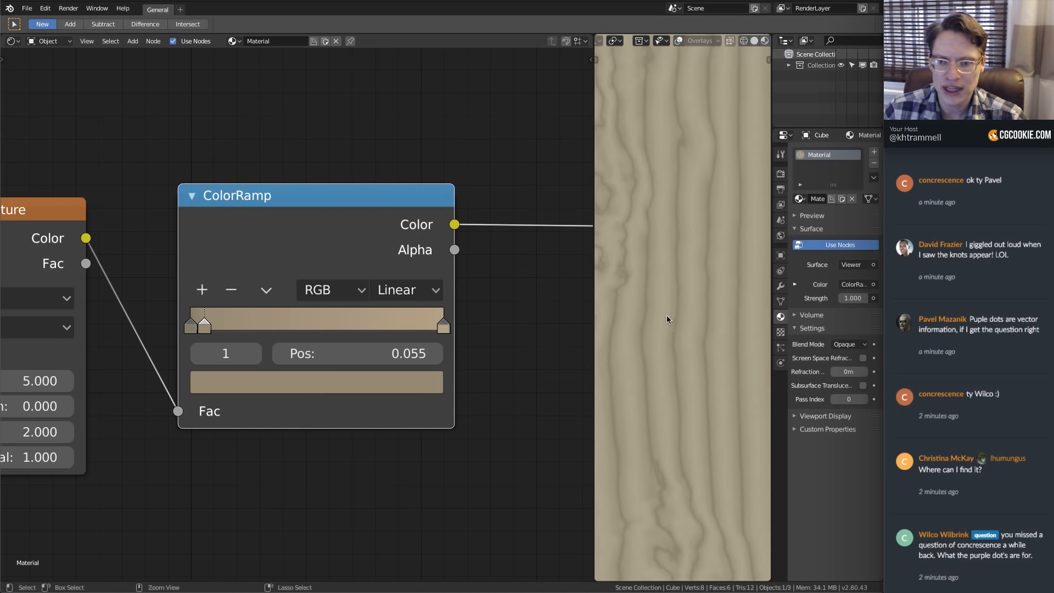
pyautogui.scroll(-3, 666, 315)
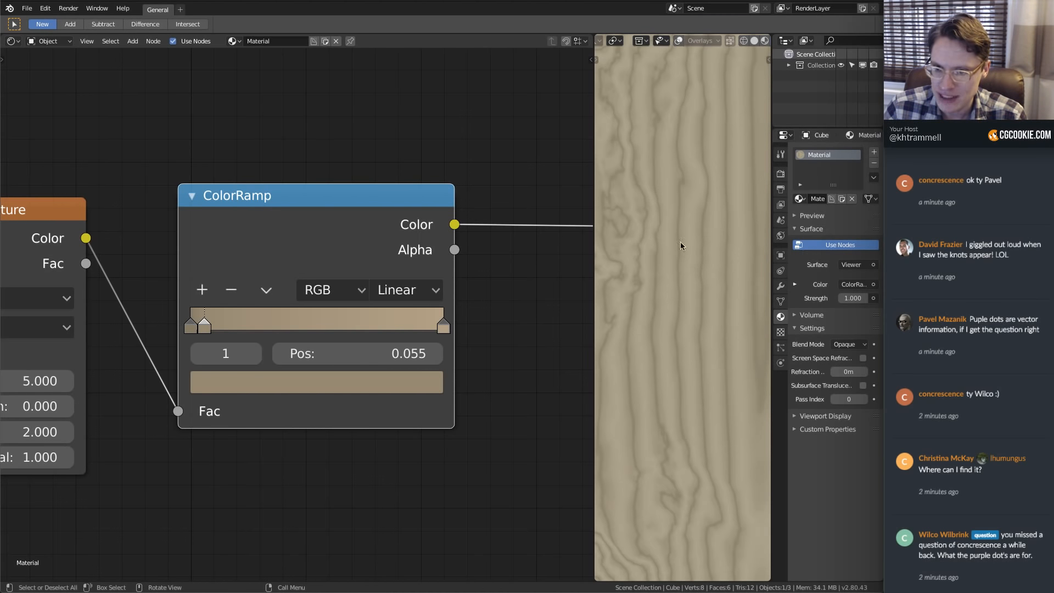
pyautogui.click(190, 325)
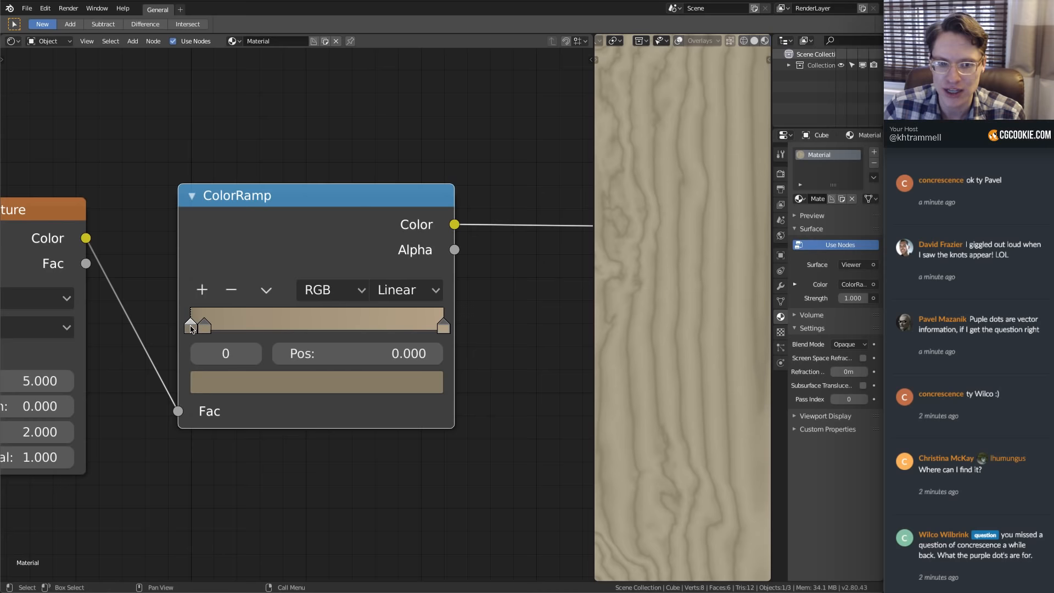
pyautogui.moveTo(207, 328)
pyautogui.mouseDown()
pyautogui.moveTo(298, 329)
pyautogui.moveTo(204, 327)
pyautogui.mouseUp()
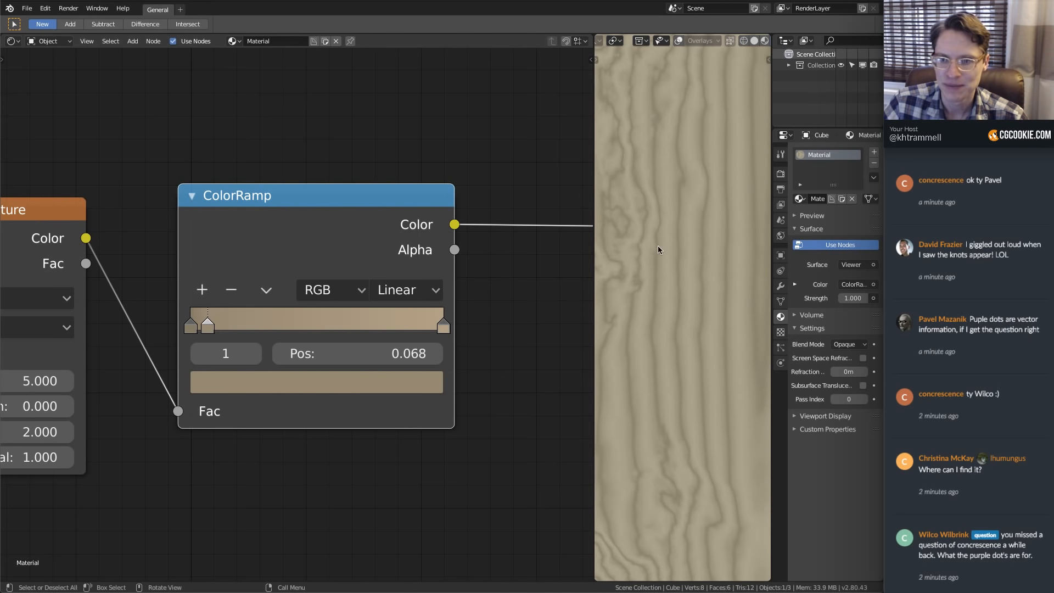
pyautogui.keyDown('shift'); pyautogui.moveTo(657, 245); pyautogui.dragTo(686, 200, button='middle'); pyautogui.keyUp('shift')
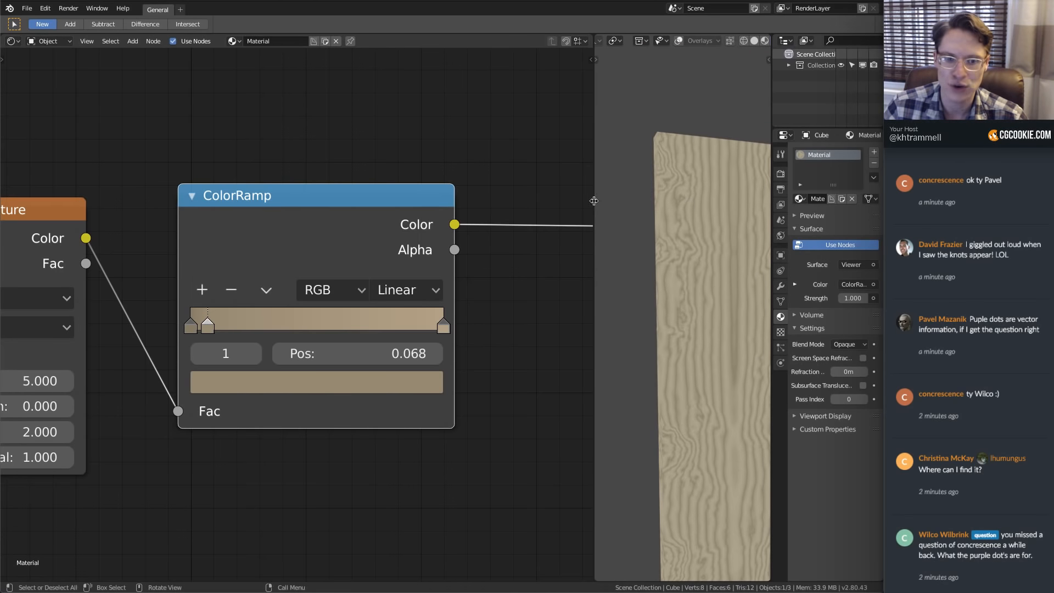
pyautogui.keyDown('ctrl'); pyautogui.moveTo(276, 291); pyautogui.dragTo(275, 256, button='middle'); pyautogui.keyUp('ctrl')
pyautogui.moveTo(220, 256); pyautogui.dragTo(300, 252, button='middle')
pyautogui.moveTo(278, 312); pyautogui.dragTo(267, 312)
pyautogui.keyDown('ctrl'); pyautogui.moveTo(718, 297); pyautogui.dragTo(701, 272, button='middle'); pyautogui.keyUp('ctrl')
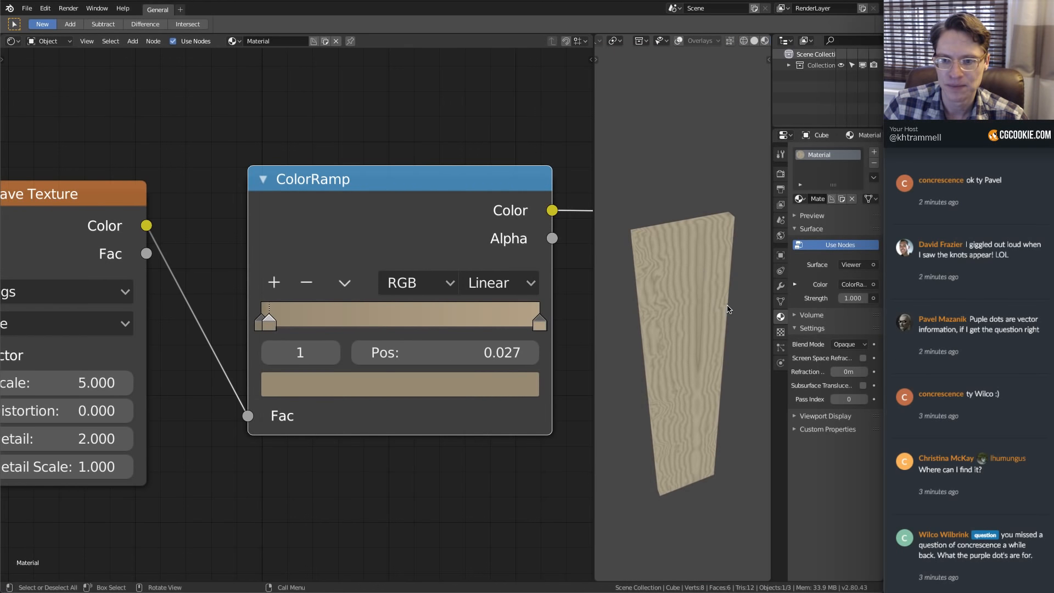
# Duplicate the upper Noise Texture together with its black-to-yellow ColorRamp and place the copies above the node tree
pyautogui.scroll(-5, 322, 282)
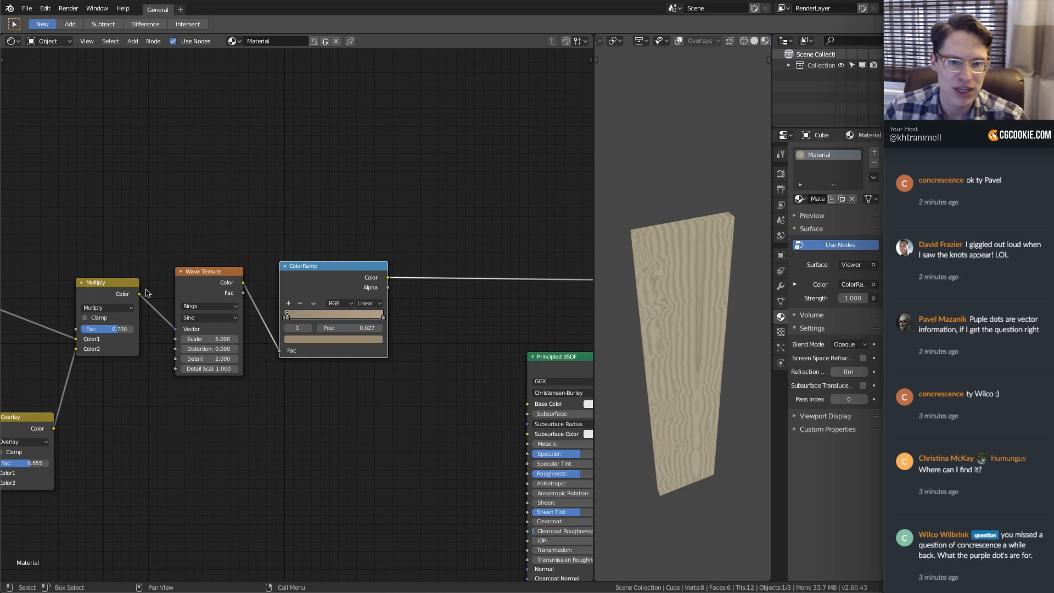
pyautogui.scroll(-6, 315, 235)
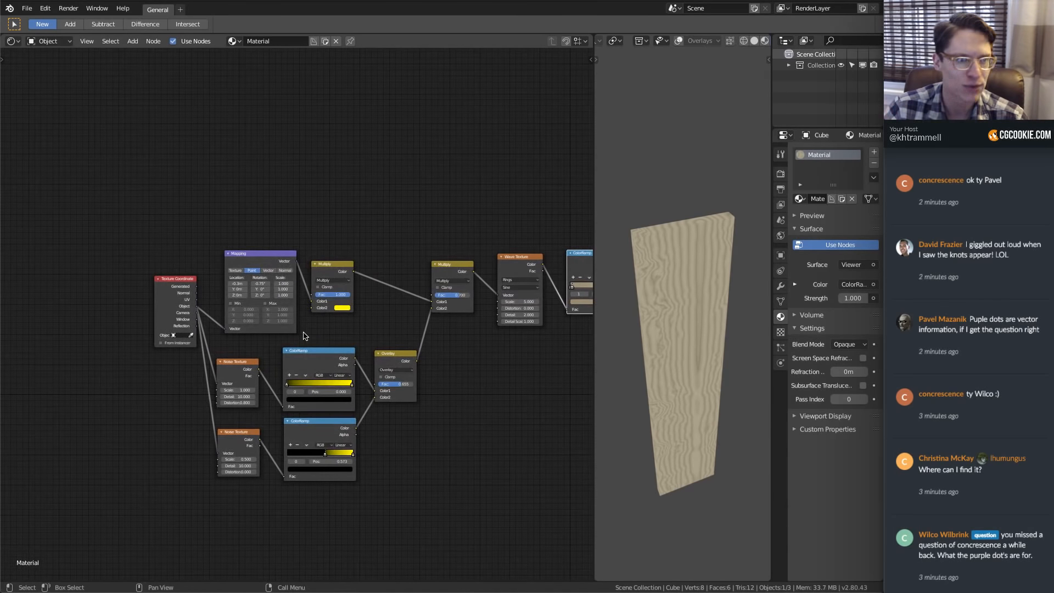
pyautogui.scroll(2, 234, 390)
pyautogui.click(233, 390)
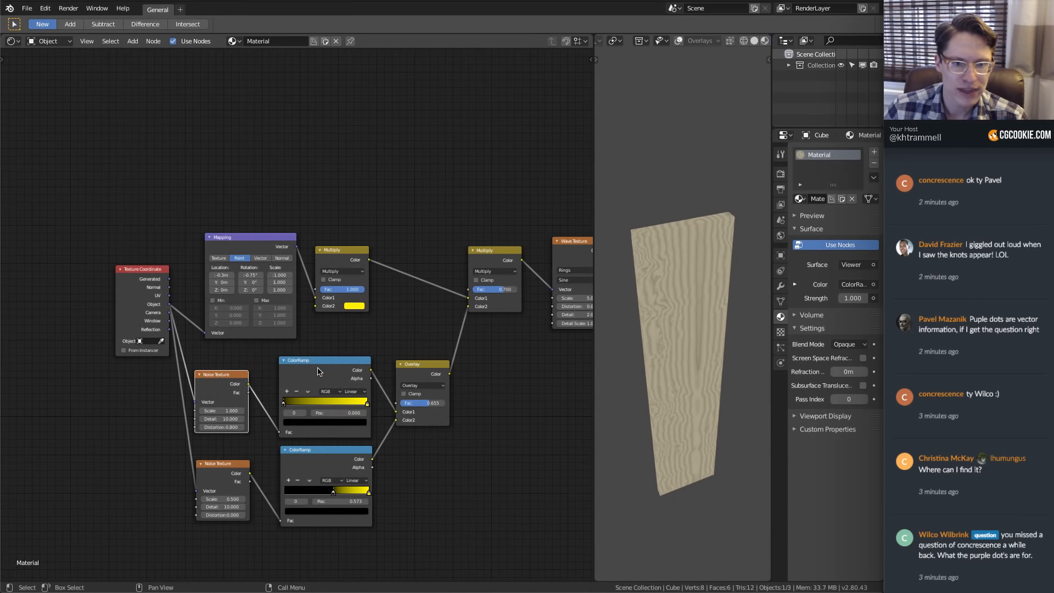
pyautogui.keyDown('shift'); pyautogui.click(358, 363); pyautogui.keyUp('shift')
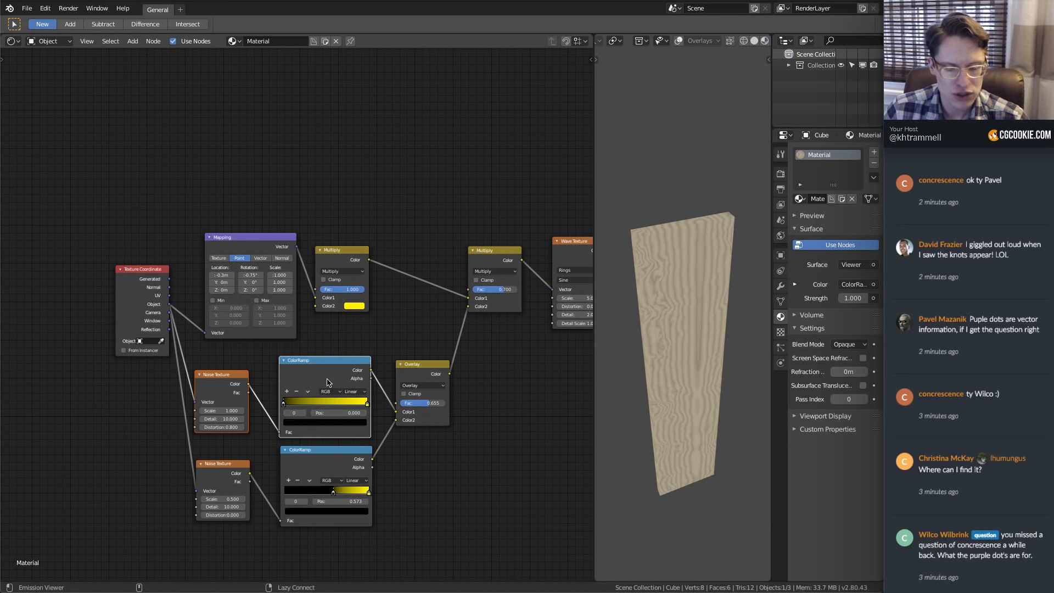
pyautogui.hotkey('shift', 'd')
pyautogui.click(447, 105)
pyautogui.moveTo(447, 105); pyautogui.dragTo(324, 313, button='middle')
pyautogui.keyDown('ctrl'); pyautogui.moveTo(324, 313); pyautogui.dragTo(317, 320, button='middle'); pyautogui.keyUp('ctrl')
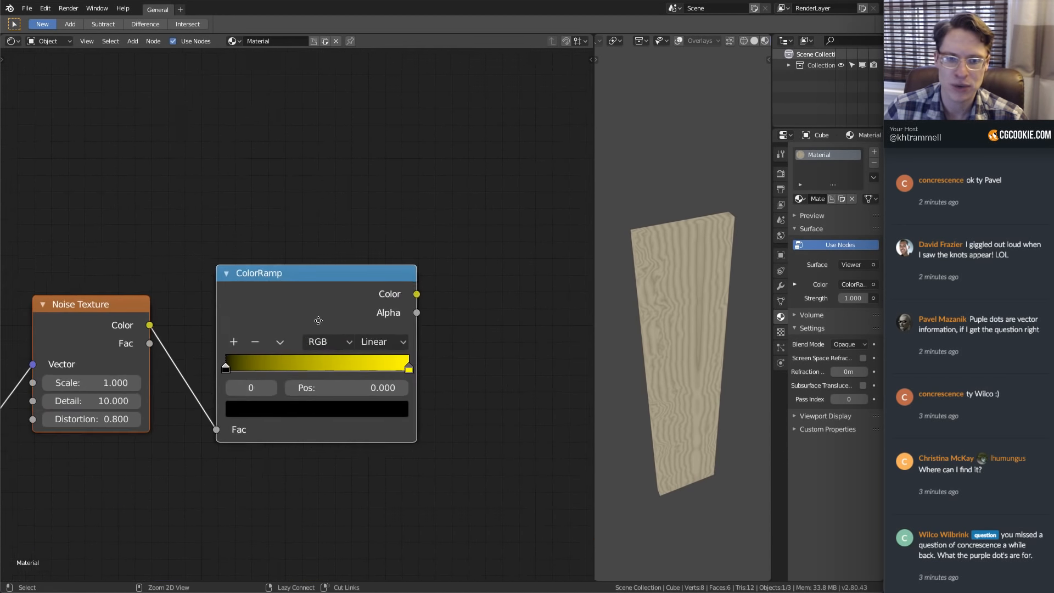
# Spread the duplicated Noise Texture and ColorRamp apart and link the first Multiply node's Color output to the duplicated noise's Vector input
pyautogui.moveTo(249, 305); pyautogui.dragTo(353, 267, button='middle')
pyautogui.keyDown('ctrl'); pyautogui.moveTo(352, 268); pyautogui.dragTo(352, 284, button='middle'); pyautogui.keyUp('ctrl')
pyautogui.moveTo(233, 384); pyautogui.dragTo(316, 301, button='middle')
pyautogui.keyDown('ctrl'); pyautogui.moveTo(316, 302); pyautogui.dragTo(315, 289, button='middle'); pyautogui.keyUp('ctrl')
pyautogui.keyDown('ctrl'); pyautogui.moveTo(278, 419); pyautogui.dragTo(279, 440, button='middle'); pyautogui.keyUp('ctrl')
pyautogui.moveTo(377, 399); pyautogui.dragTo(351, 394, button='middle')
pyautogui.click(301, 217)
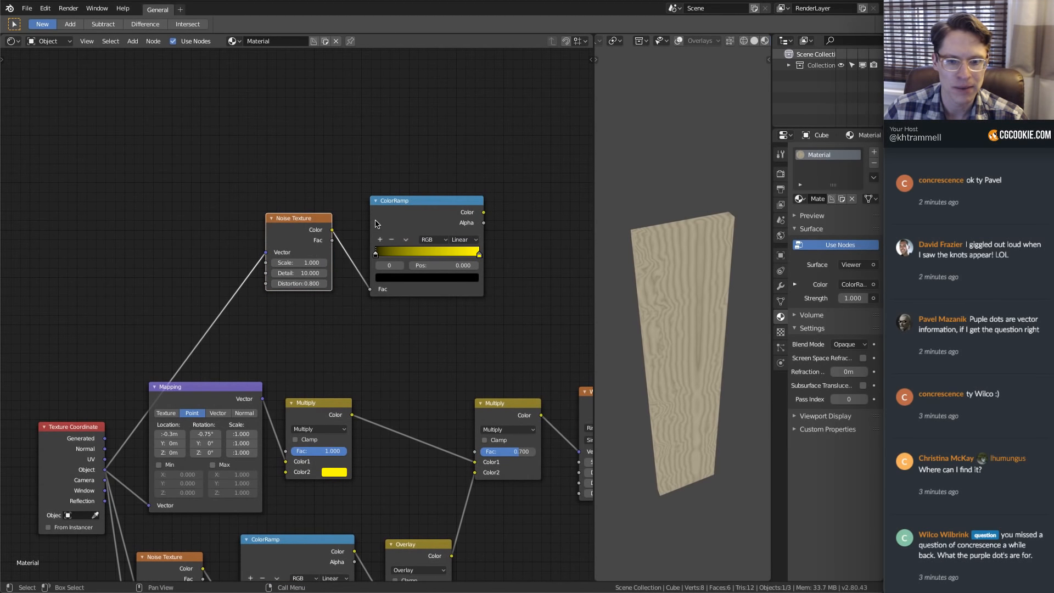
pyautogui.press('g')
pyautogui.click(402, 220)
pyautogui.moveTo(487, 192); pyautogui.dragTo(488, 192)
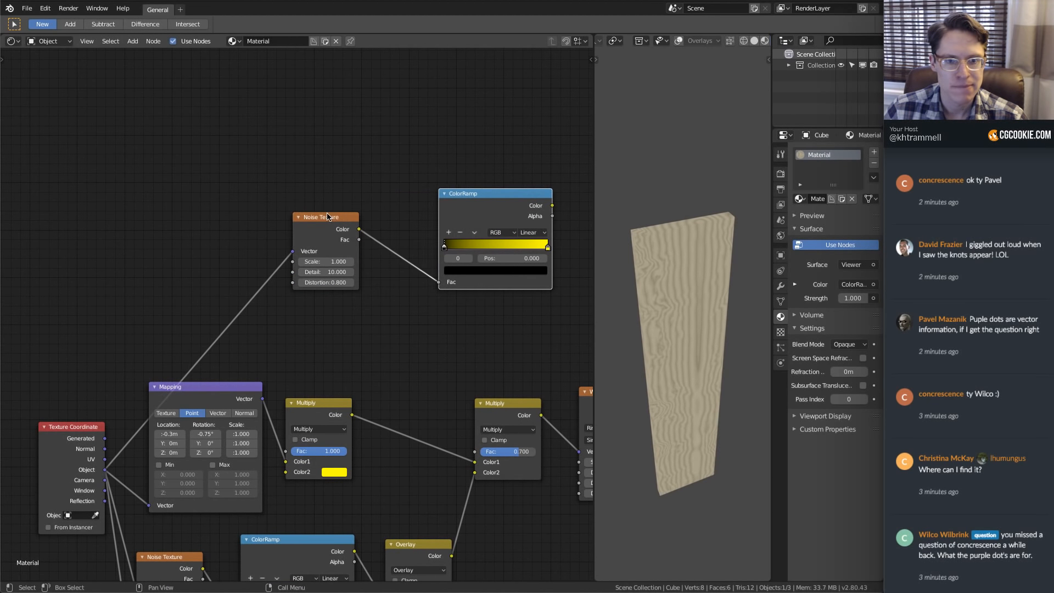
pyautogui.moveTo(324, 217); pyautogui.dragTo(361, 214)
pyautogui.moveTo(352, 414); pyautogui.dragTo(330, 248)
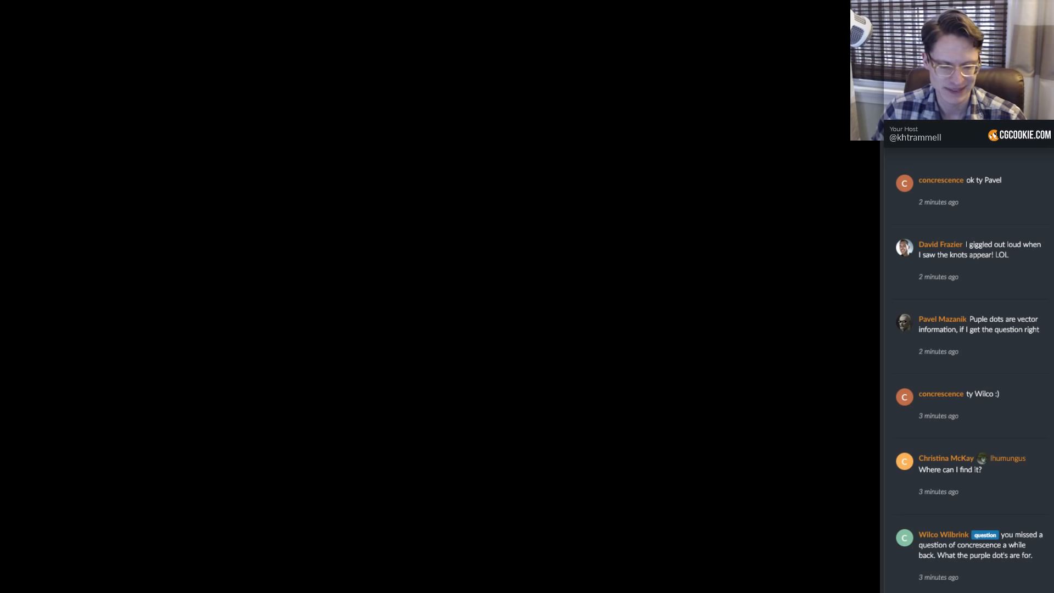
# Switch between the open applications to bring Blender back up
pyautogui.press('super+Tab')
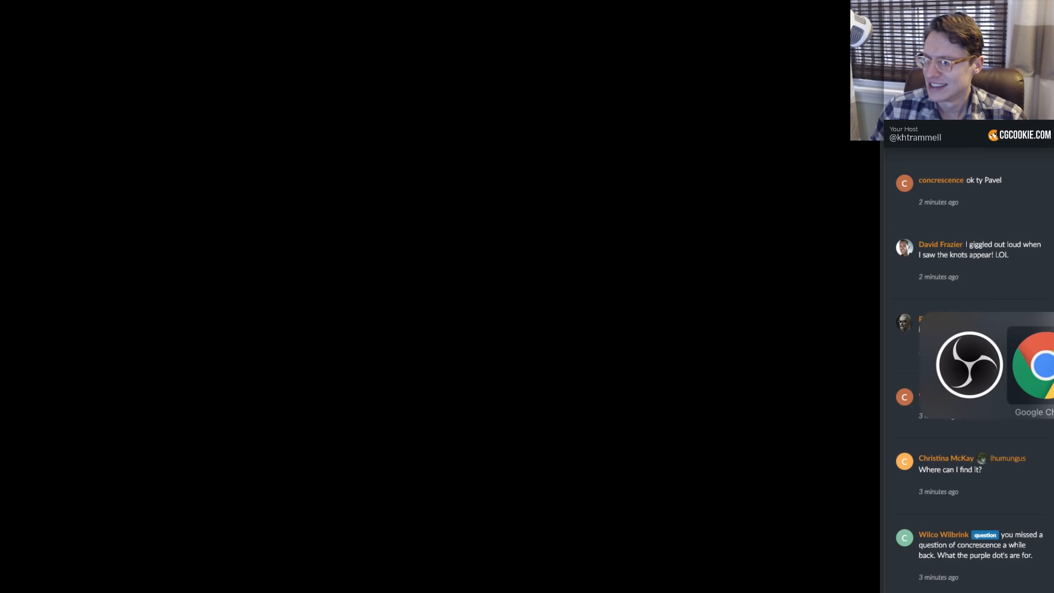
pyautogui.press('super+Tab')
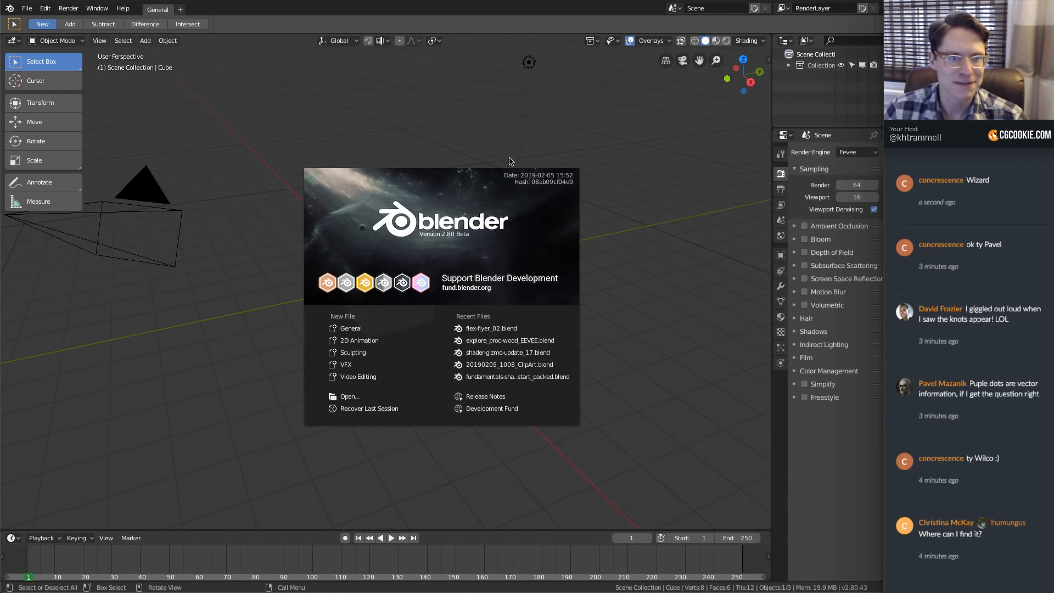
# Dismiss the splash screen and recover the last session
pyautogui.click(449, 118)
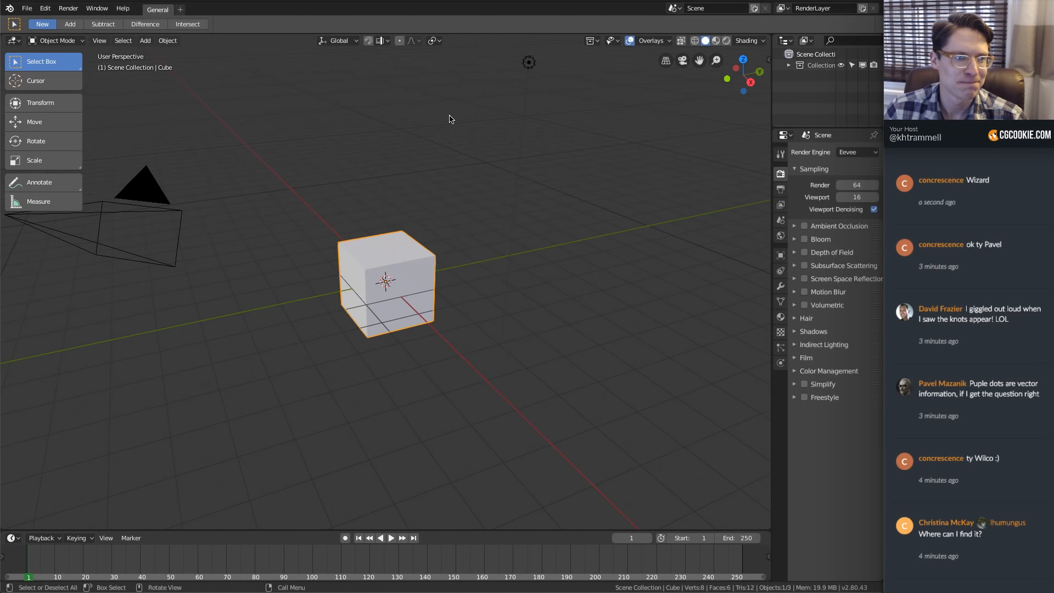
pyautogui.click(26, 8)
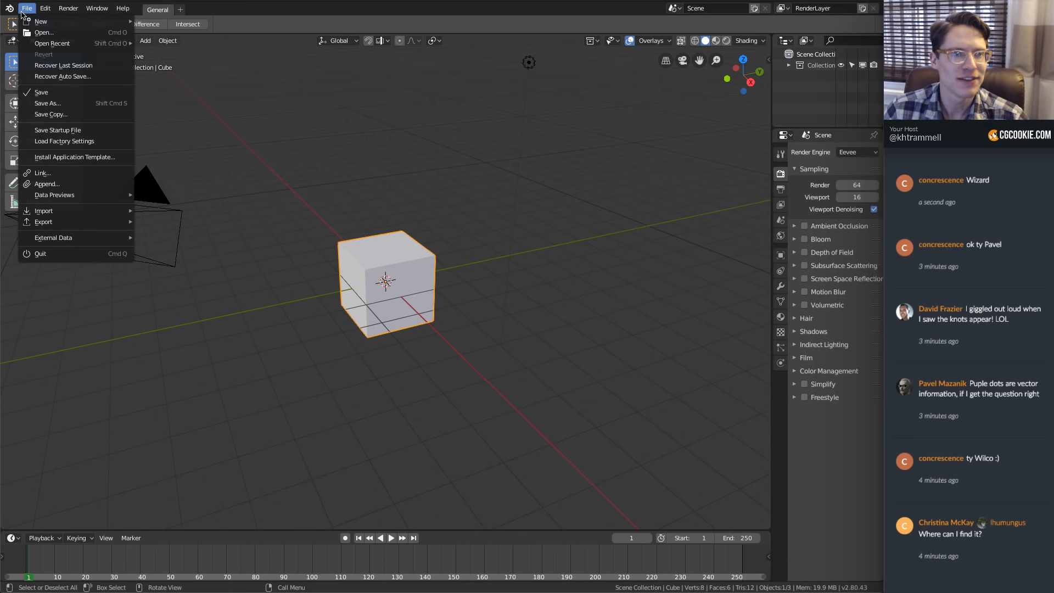
pyautogui.click(70, 68)
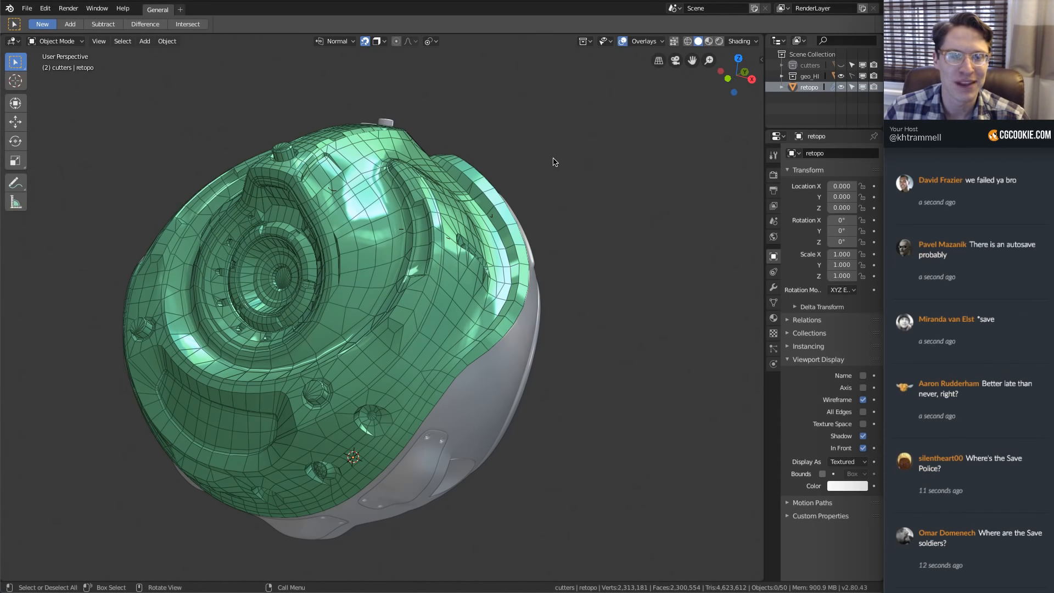
# Hide the retopo collection and inspect the high-resolution sphere model from several angles
pyautogui.moveTo(404, 193); pyautogui.dragTo(546, 209, button='middle')
pyautogui.click(840, 87)
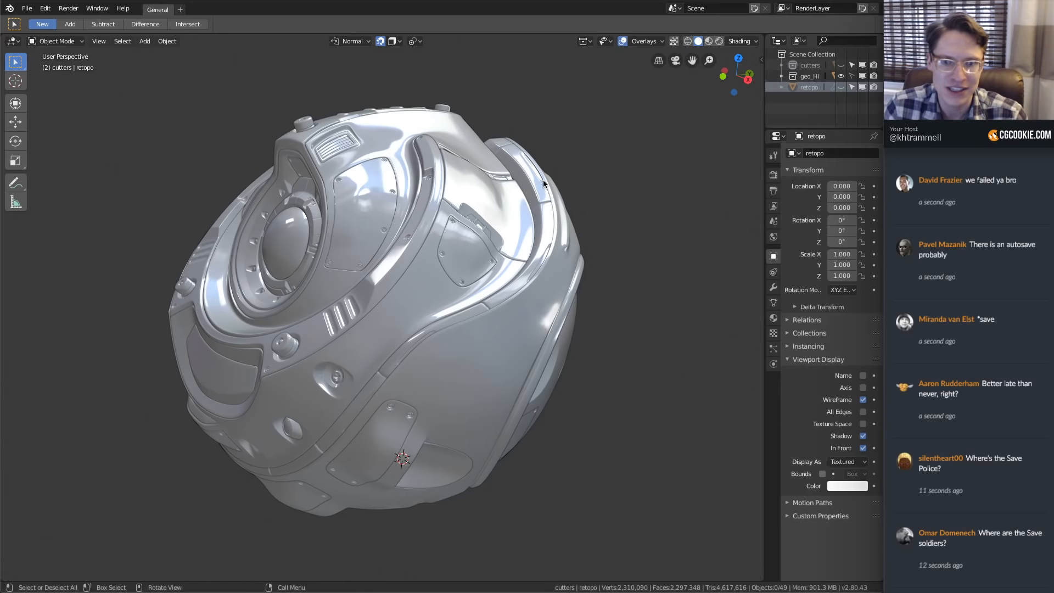
pyautogui.moveTo(662, 201); pyautogui.dragTo(610, 216, button='middle')
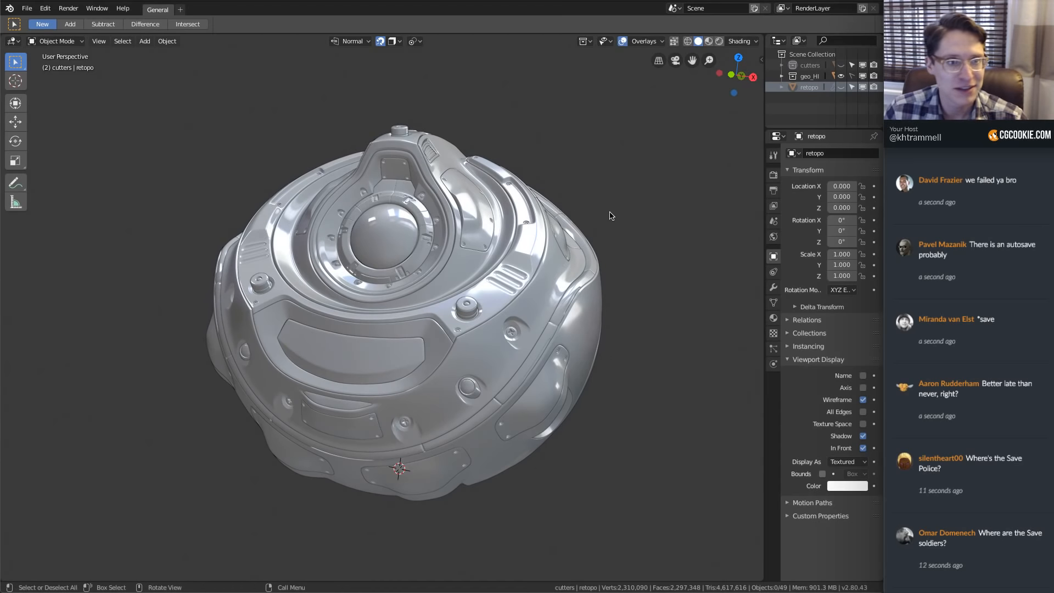
# Recover the auto-saved file 3288.blend from the /tmp/ folder
pyautogui.click(26, 8)
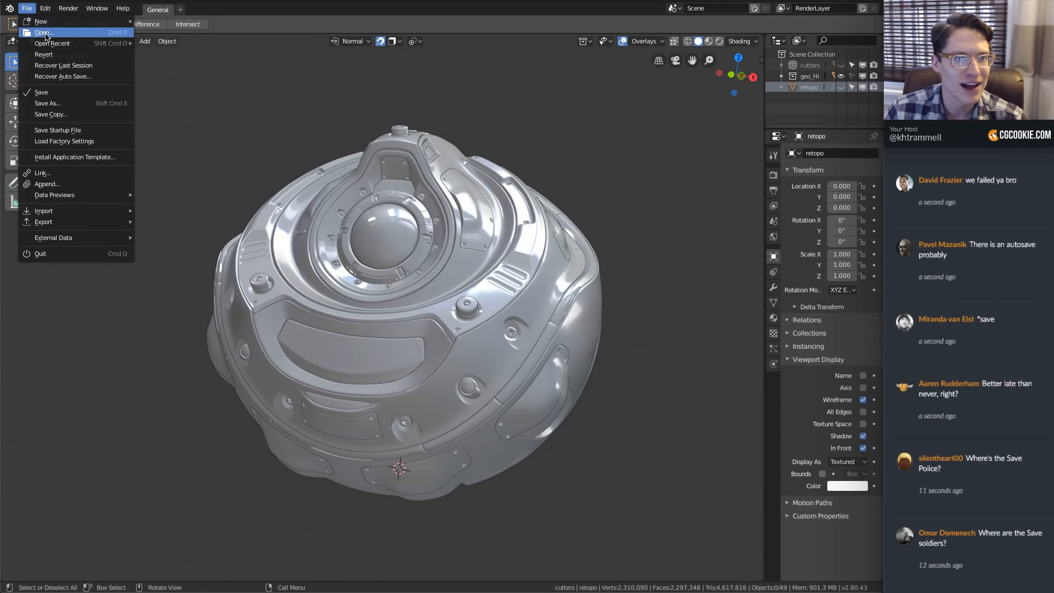
pyautogui.click(58, 77)
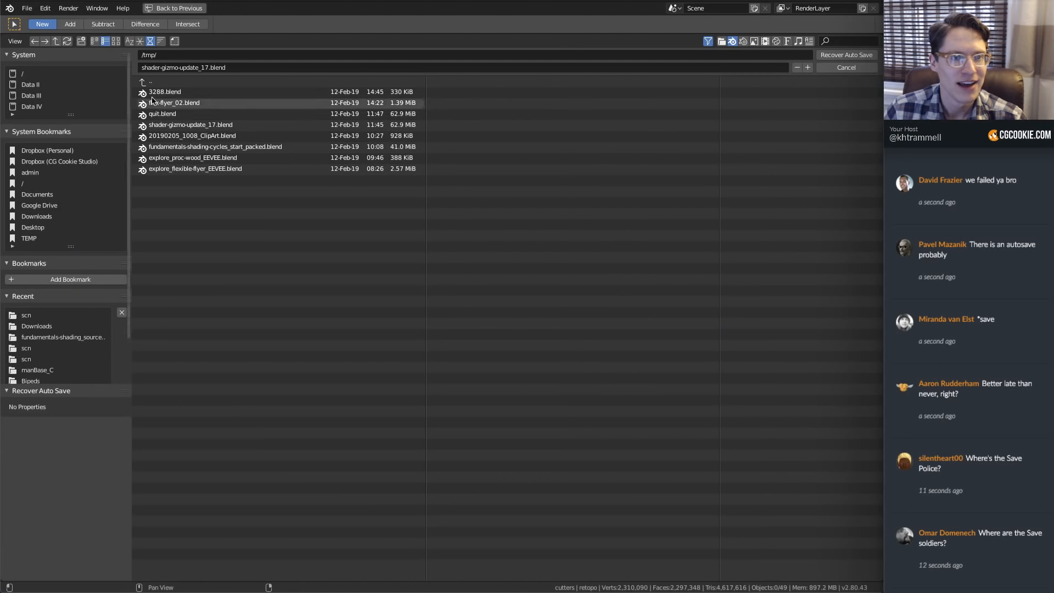
pyautogui.click(181, 93)
pyautogui.doubleClick(182, 93)
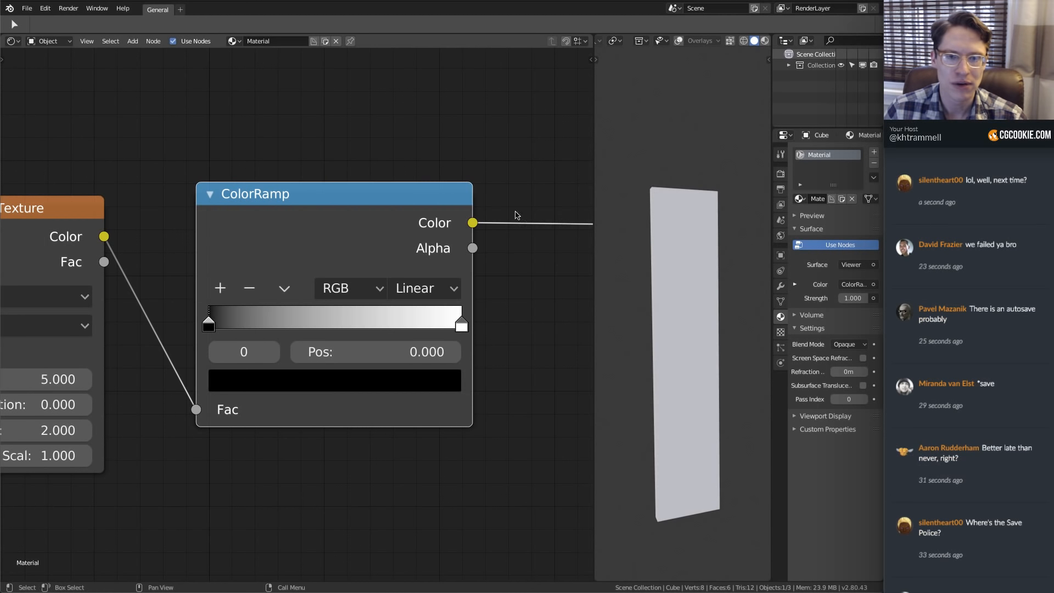
# Switch the 3D viewport to Rendered shading and check the wood pattern on the plank
pyautogui.scroll(-10, 475, 216)
pyautogui.moveTo(390, 226); pyautogui.dragTo(393, 275, button='middle')
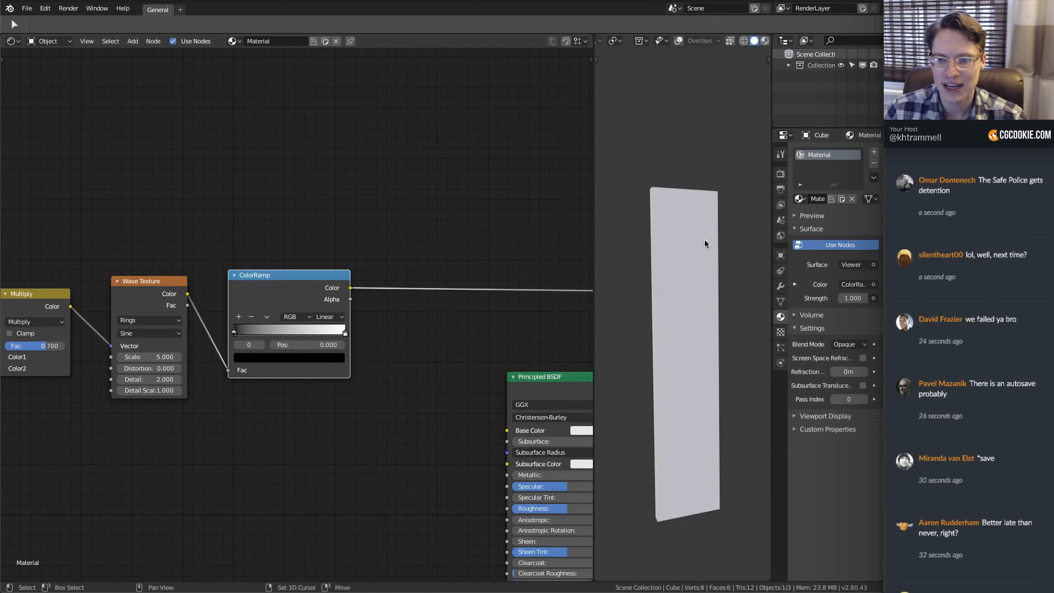
pyautogui.hotkey('shift', 'z')
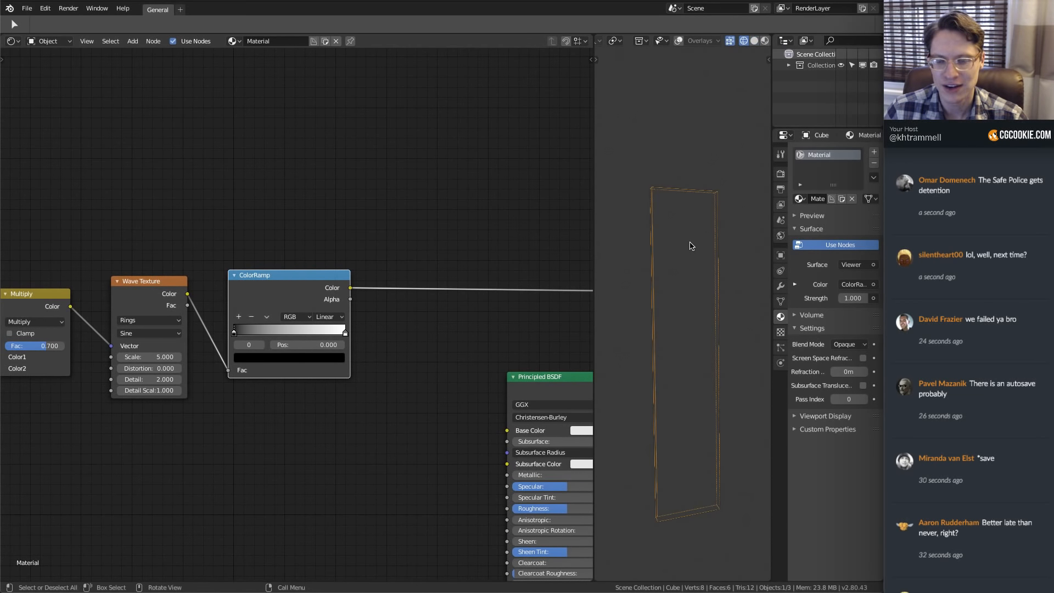
pyautogui.press('z')
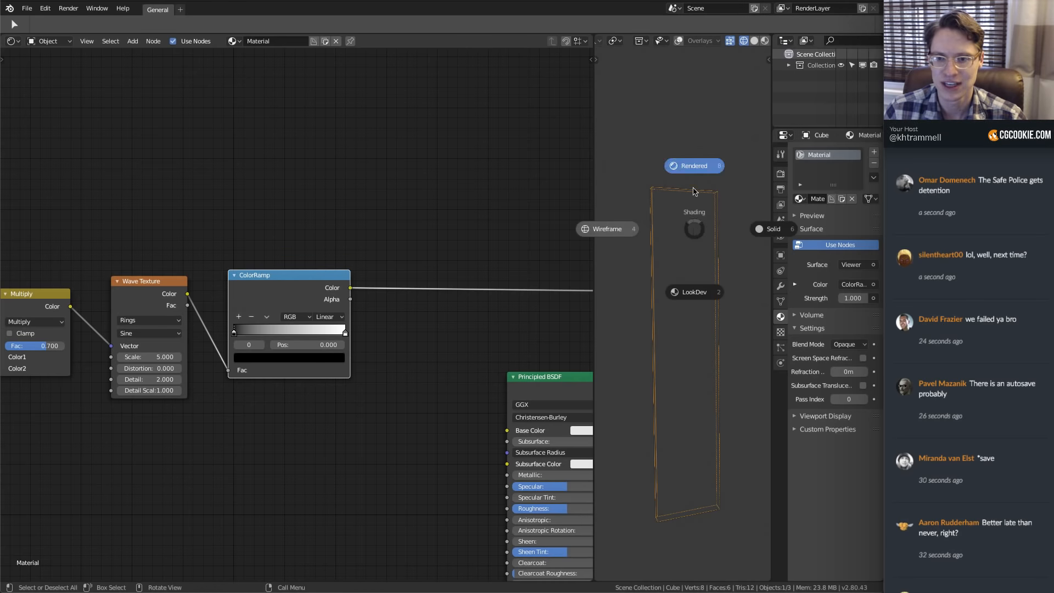
pyautogui.click(674, 255)
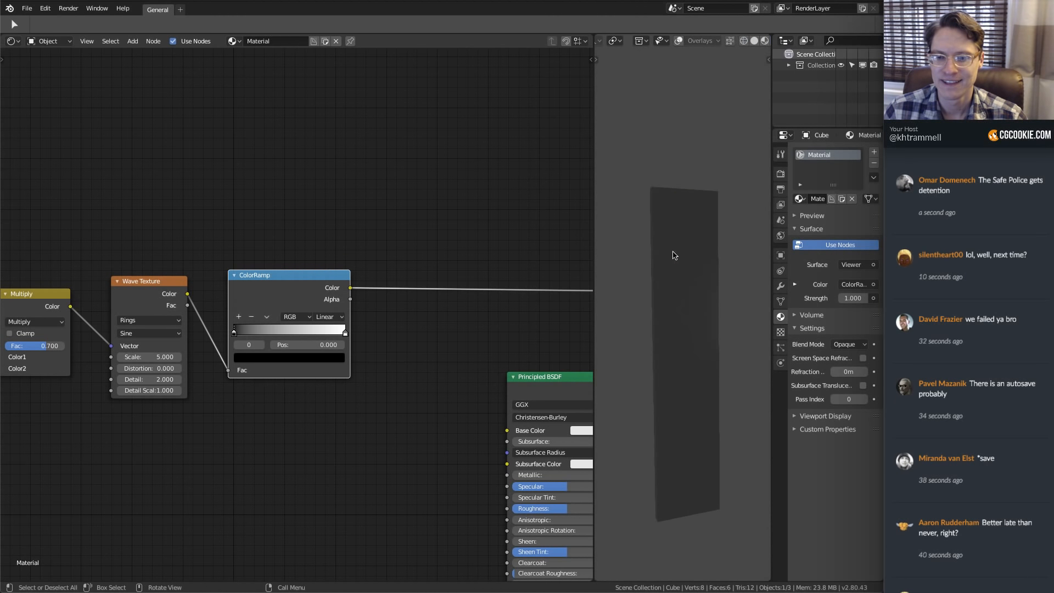
pyautogui.moveTo(671, 280); pyautogui.dragTo(670, 334, button='middle')
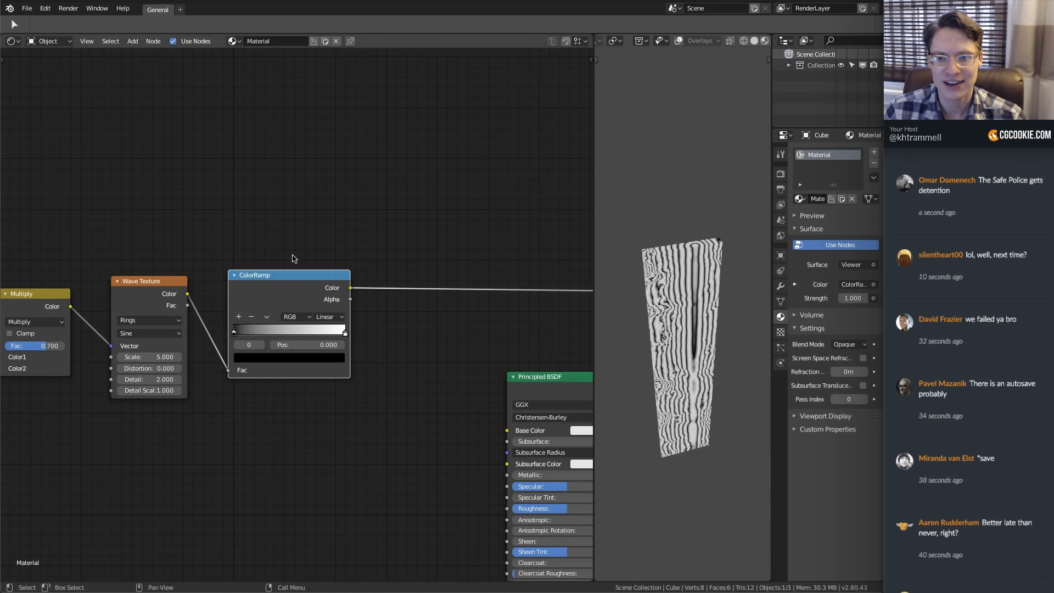
# Save the recovered file as wood-proc.blend in the winter-sled project's scn folder, alongside the flex-flyer files
pyautogui.click(26, 8)
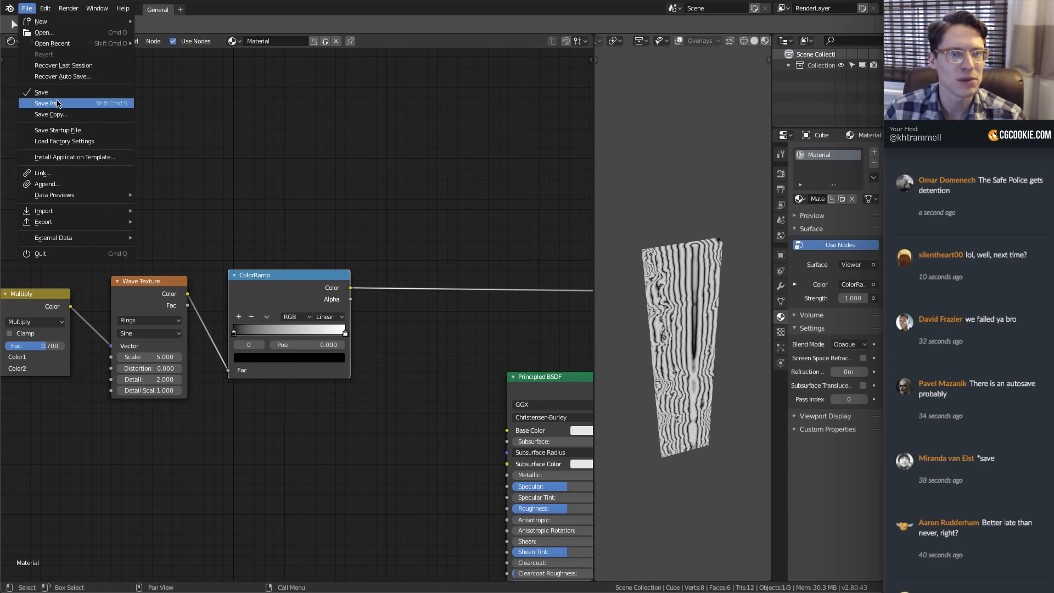
pyautogui.click(33, 103)
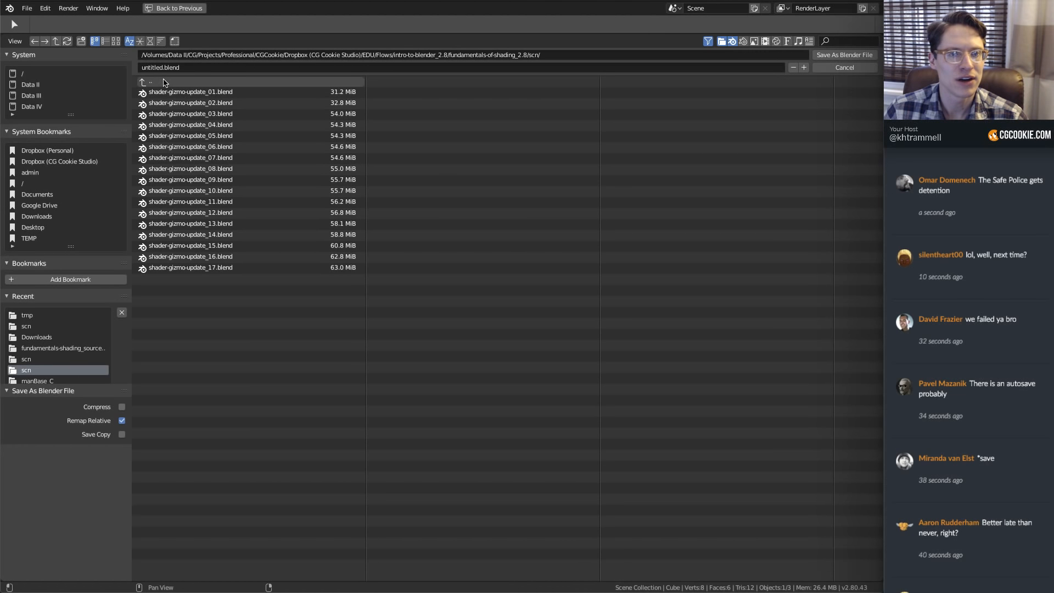
pyautogui.click(32, 325)
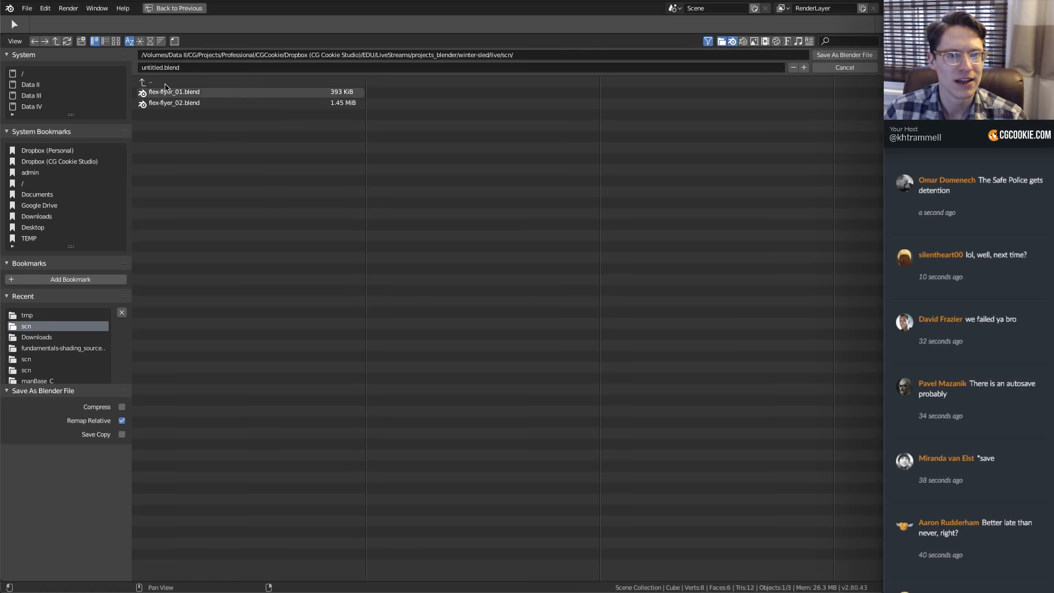
pyautogui.click(154, 67)
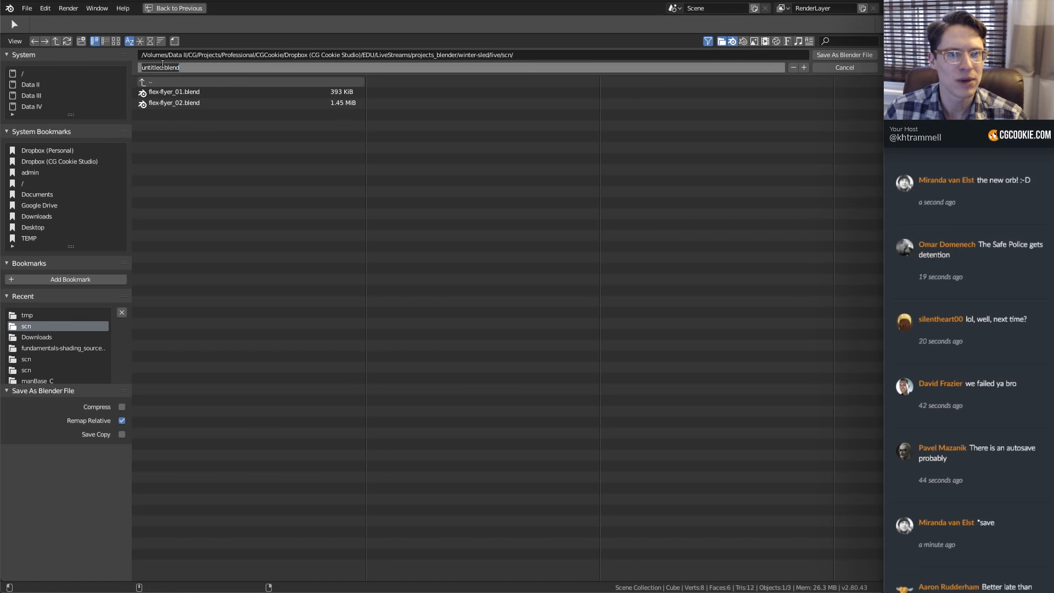
pyautogui.write('wood-proc')
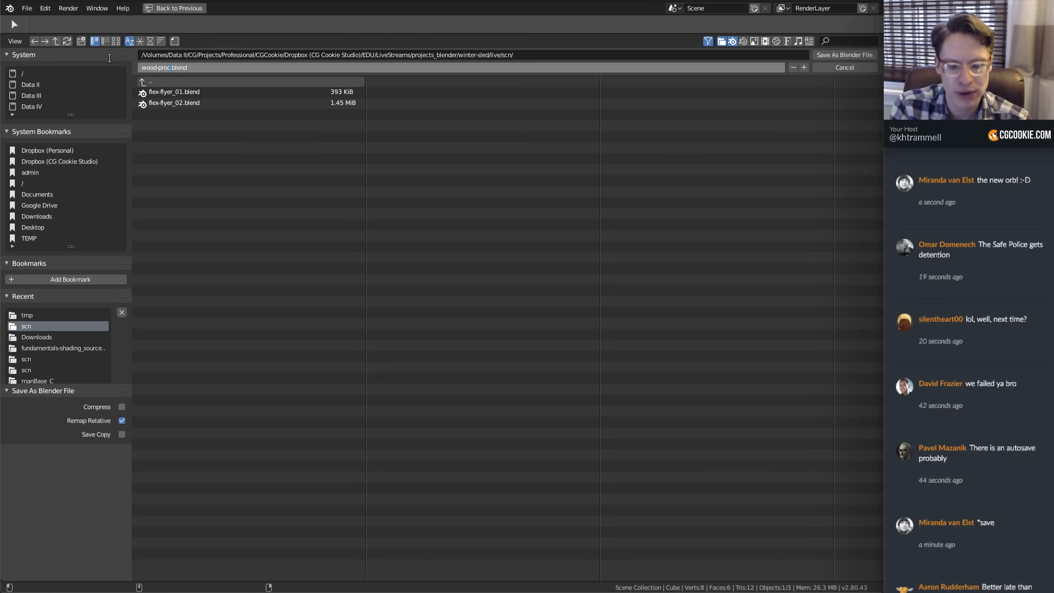
pyautogui.write('_')
pyautogui.press('BackSpace')
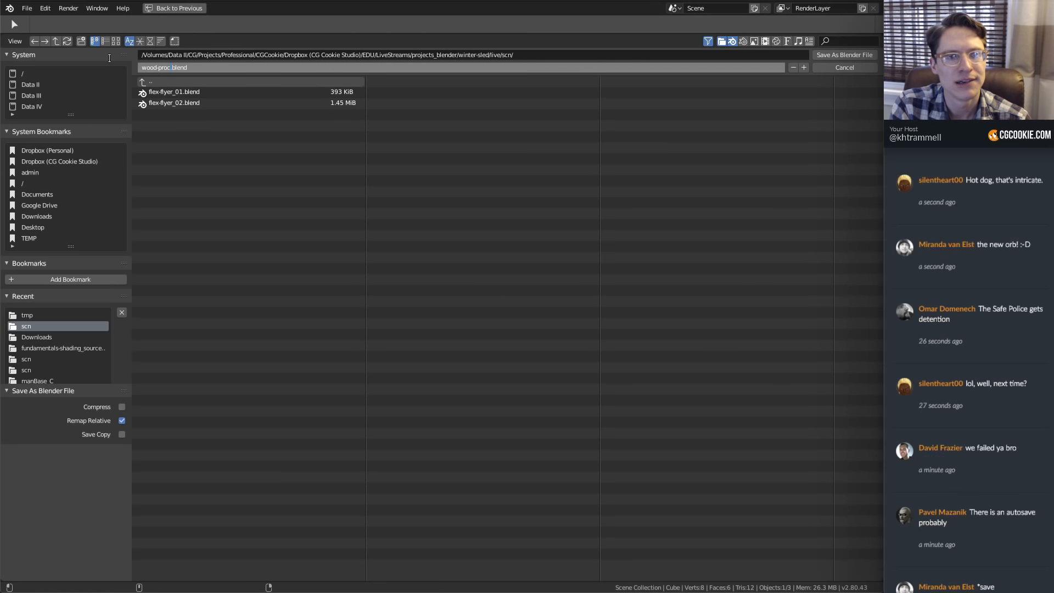
pyautogui.press('Return')
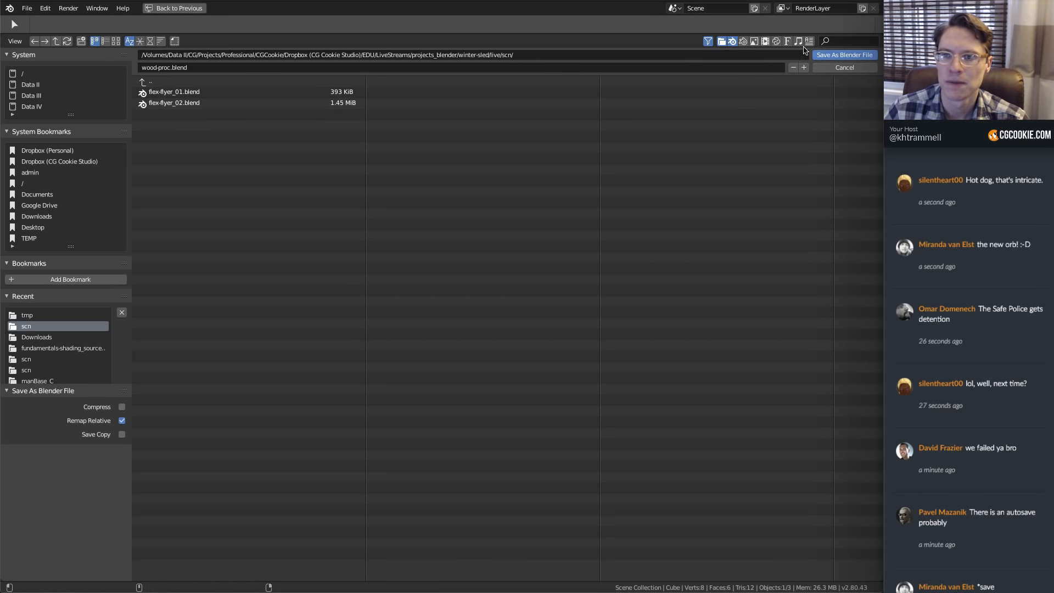
pyautogui.click(841, 54)
# Try inserting a second ColorRamp node between the existing ColorRamp and the Viewer node
pyautogui.moveTo(451, 260); pyautogui.dragTo(353, 247, button='middle')
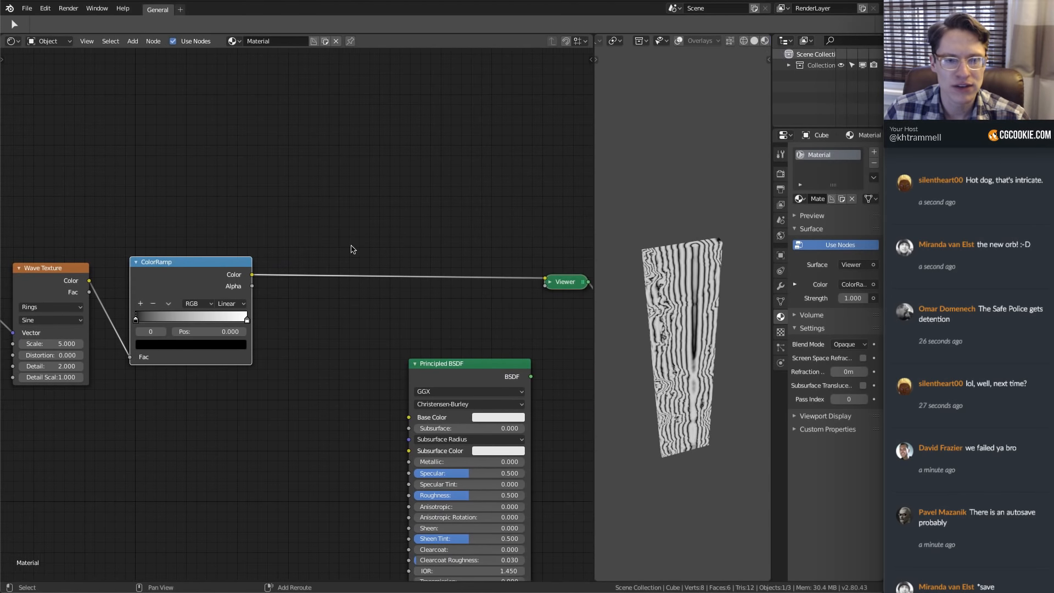
pyautogui.hotkey('shift', 'a')
pyautogui.moveTo(258, 250)
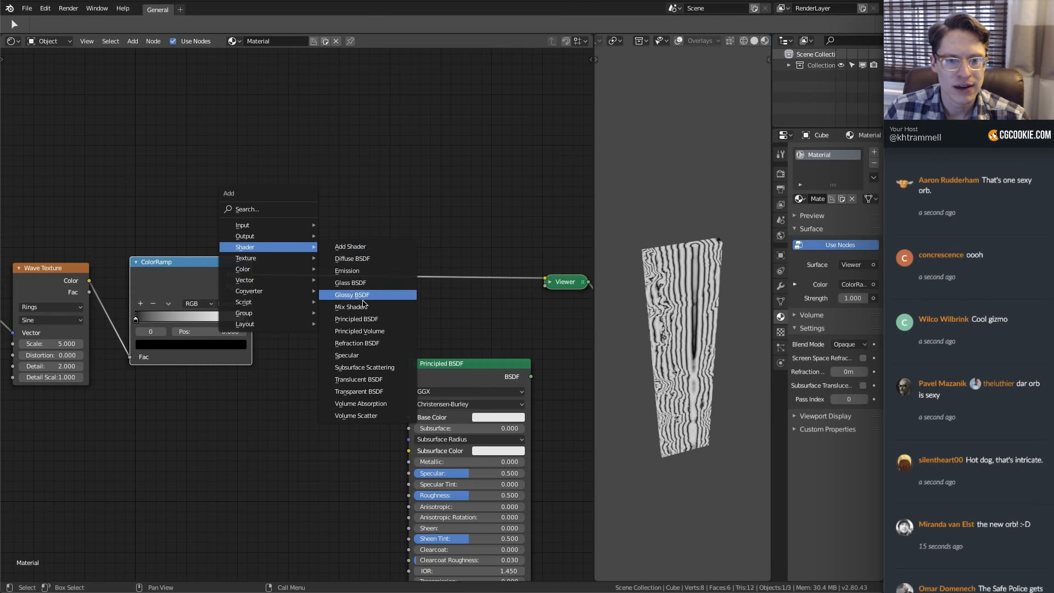
pyautogui.moveTo(304, 268)
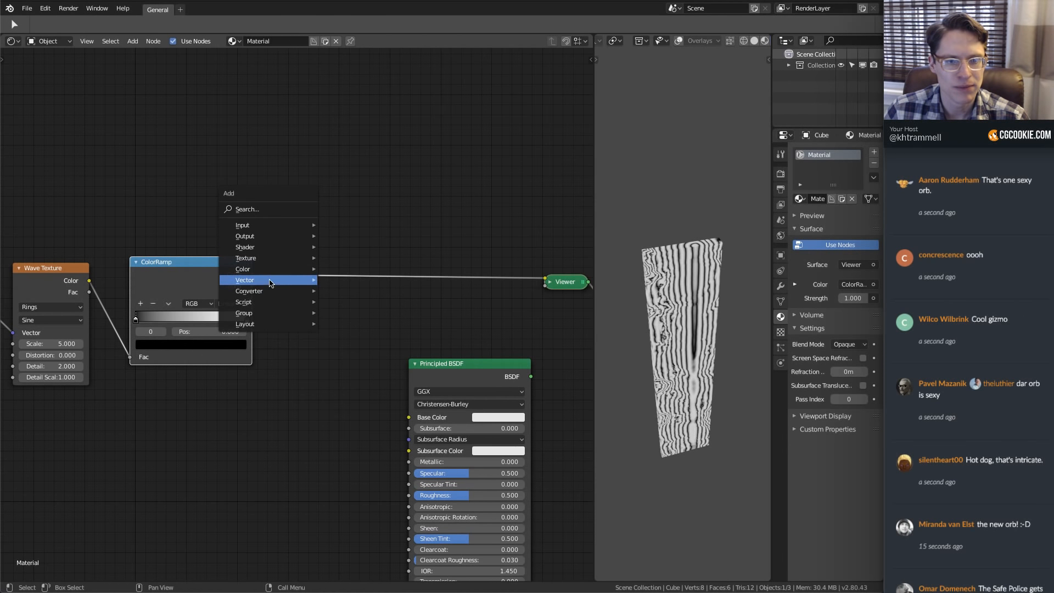
pyautogui.click(345, 301)
pyautogui.click(263, 245)
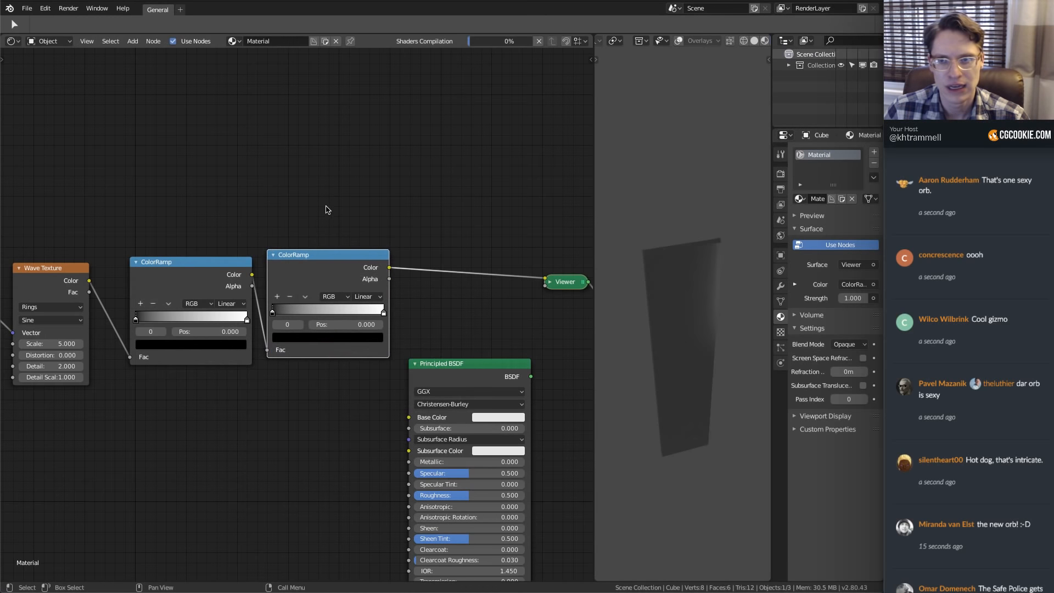
pyautogui.keyDown('ctrl'); pyautogui.moveTo(384, 190); pyautogui.dragTo(358, 225, button='middle'); pyautogui.keyUp('ctrl')
pyautogui.moveTo(358, 225); pyautogui.dragTo(273, 250, button='middle')
pyautogui.keyDown('ctrl'); pyautogui.moveTo(392, 299); pyautogui.dragTo(389, 346, button='middle'); pyautogui.keyUp('ctrl')
pyautogui.moveTo(265, 294); pyautogui.dragTo(395, 275, button='middle')
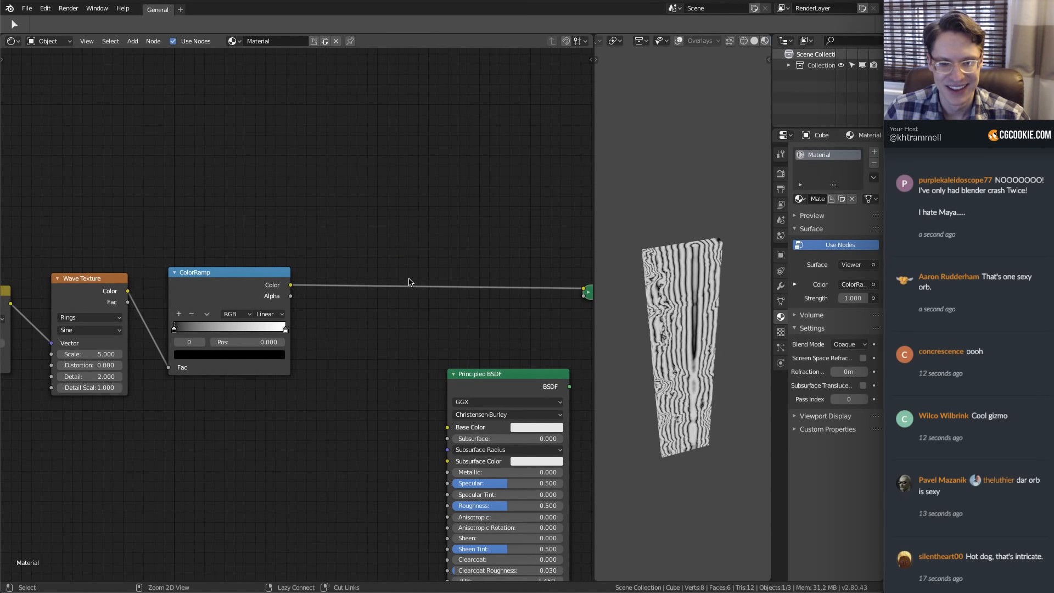
pyautogui.hotkey('ctrl', 'x')
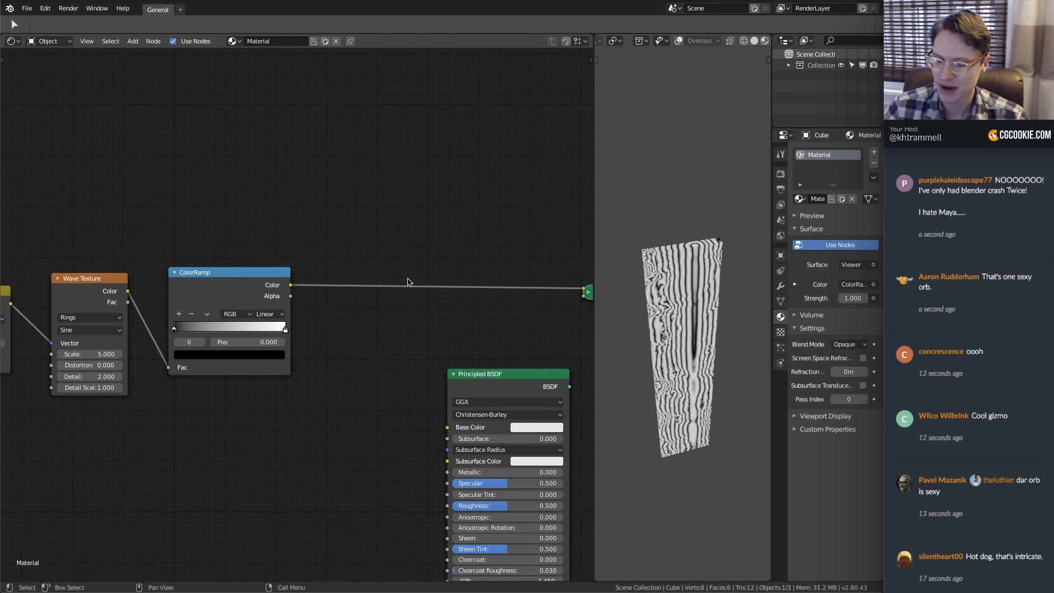
# Change the ColorRamp's black stop at position 0 to a muted olive tan, about RGB 0.319, 0.288, 0.149
pyautogui.keyDown('ctrl'); pyautogui.moveTo(409, 280); pyautogui.dragTo(316, 287, button='middle'); pyautogui.keyUp('ctrl')
pyautogui.keyDown('ctrl'); pyautogui.moveTo(317, 287); pyautogui.dragTo(306, 309, button='middle'); pyautogui.keyUp('ctrl')
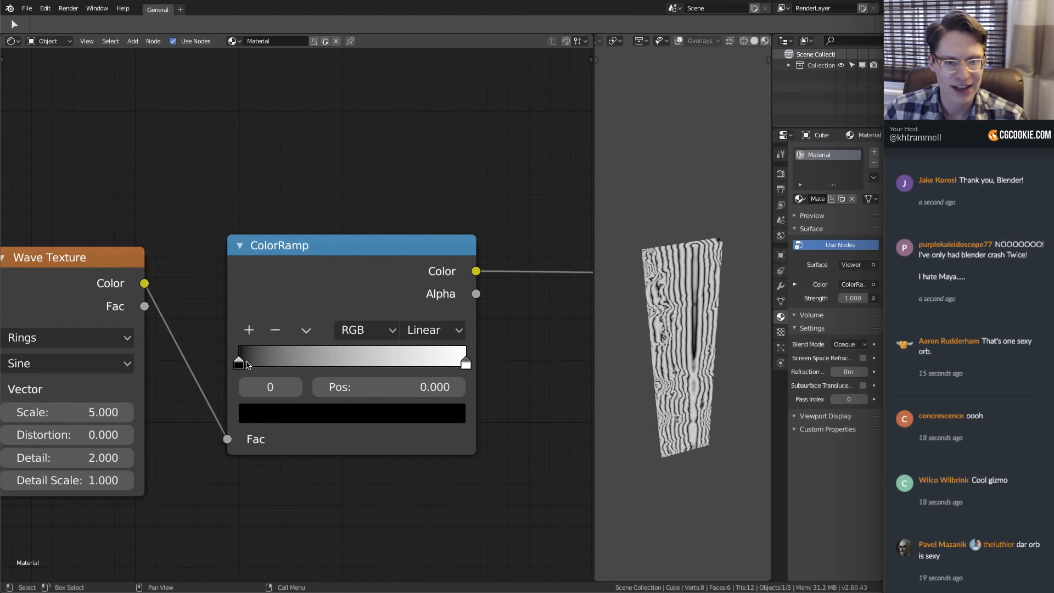
pyautogui.click(239, 363)
pyautogui.click(363, 330)
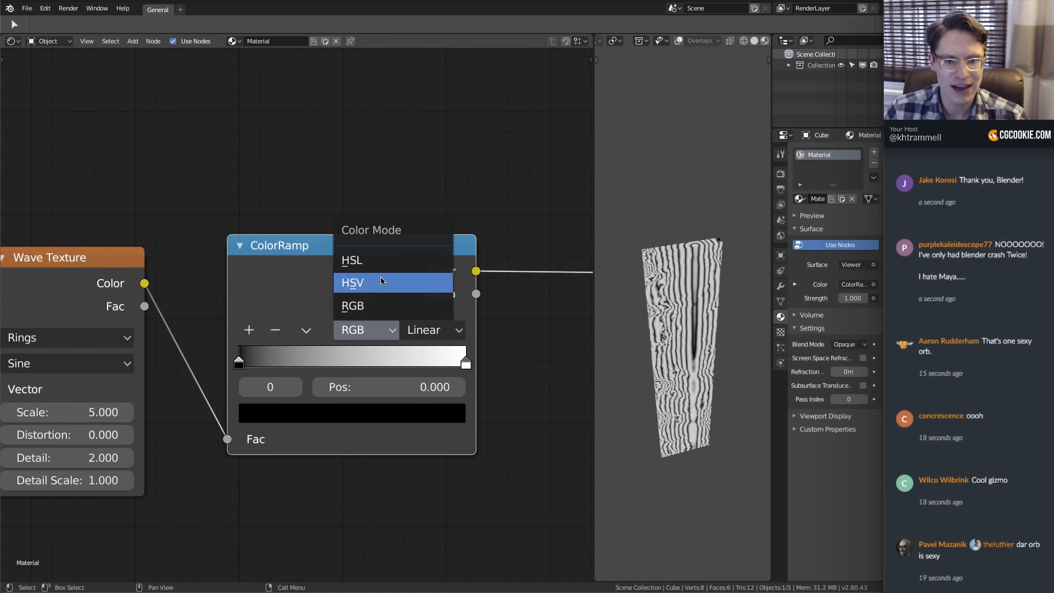
pyautogui.click(333, 412)
pyautogui.click(417, 175)
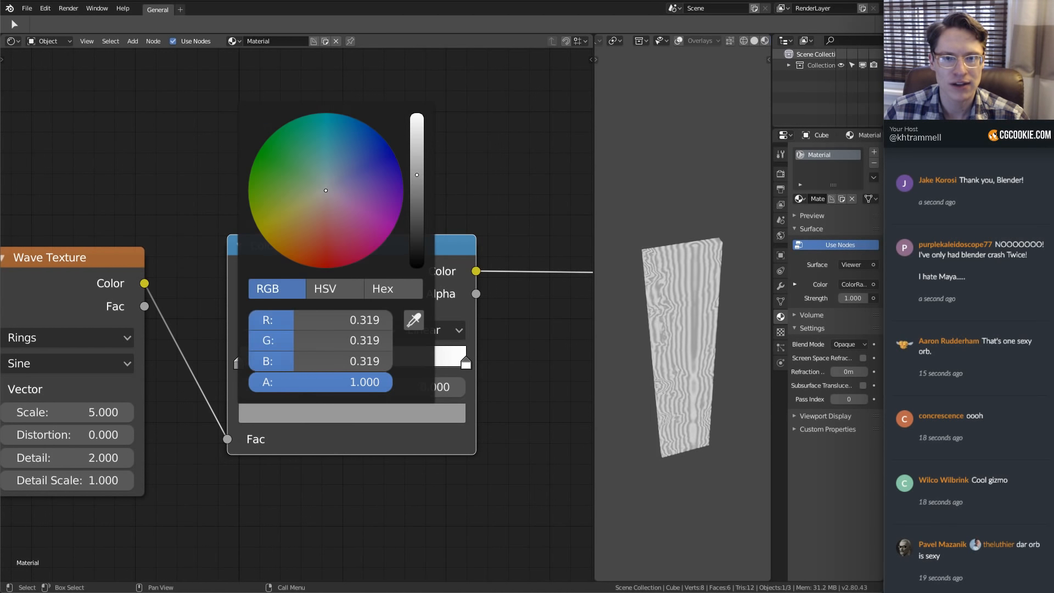
pyautogui.moveTo(310, 205); pyautogui.dragTo(307, 204)
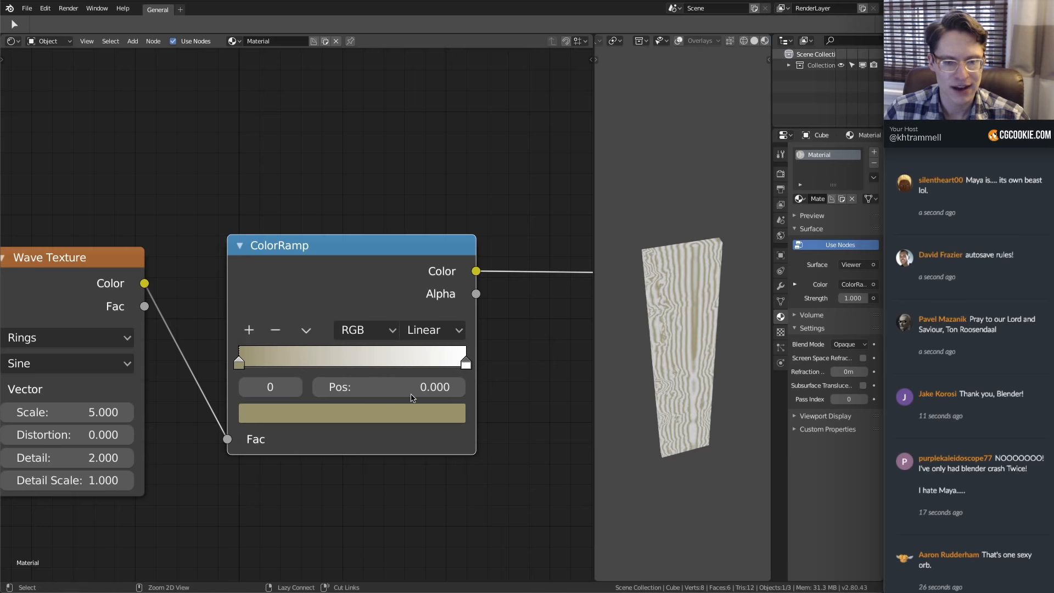
# Copy the tan onto the ColorRamp's stop at position 1 and lighten it to about RGB 0.681, 0.567, 0.373
pyautogui.click(466, 363)
pyautogui.hotkey('ctrl', 'v')
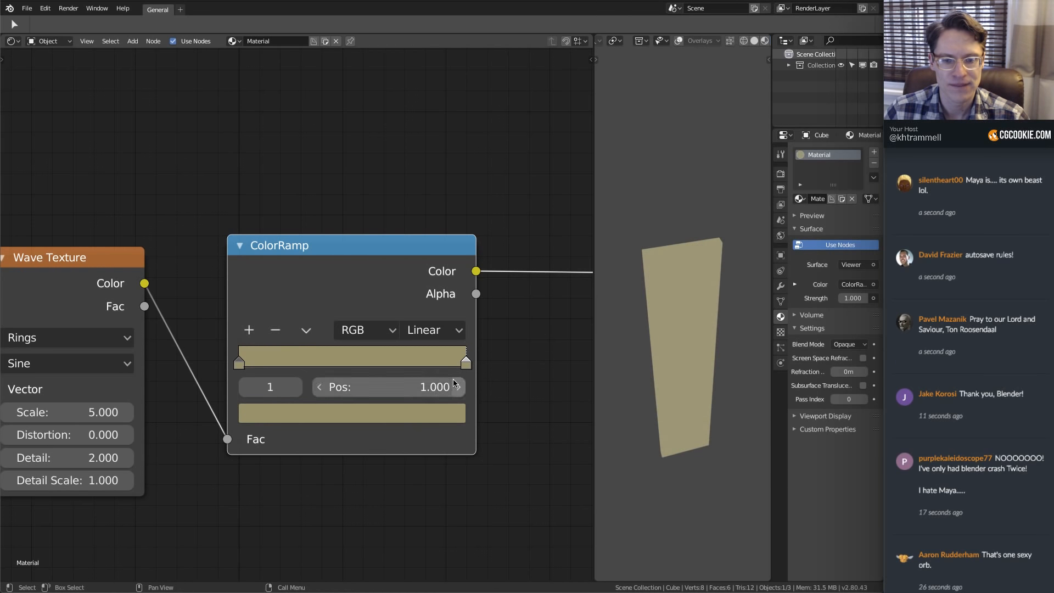
pyautogui.click(445, 412)
pyautogui.moveTo(418, 183); pyautogui.dragTo(425, 137)
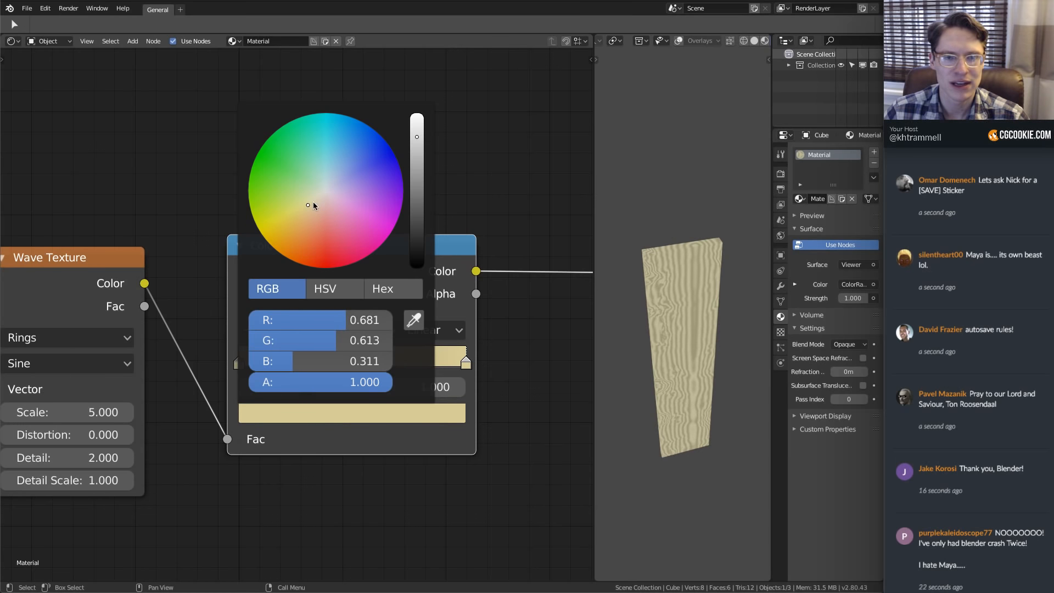
pyautogui.moveTo(313, 203); pyautogui.dragTo(314, 206)
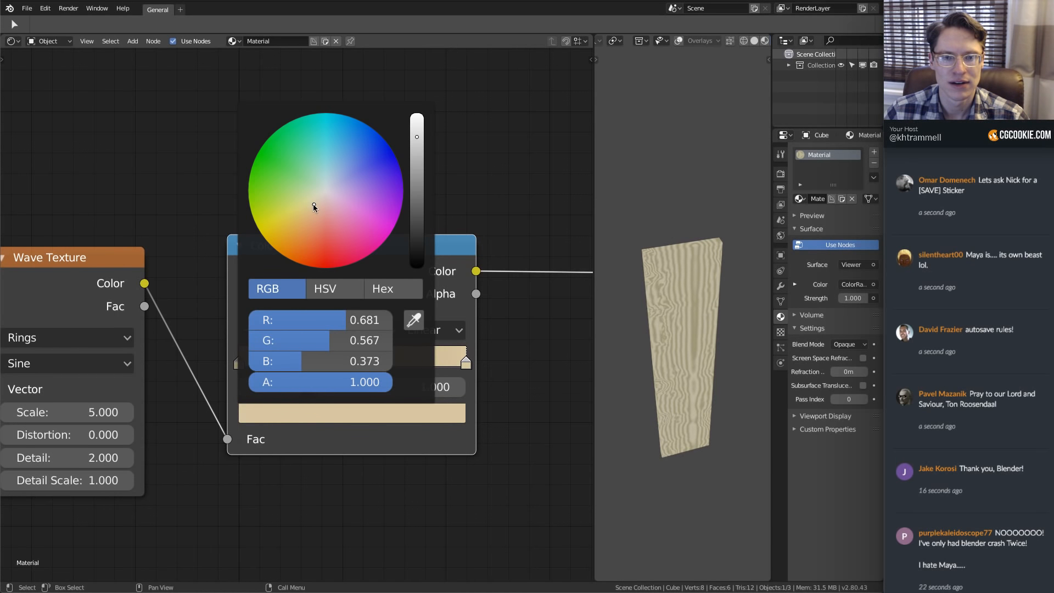
# Shift the color of the ColorRamp's stop at position 0 slightly toward a warmer, browner tan
pyautogui.click(239, 364)
pyautogui.click(300, 415)
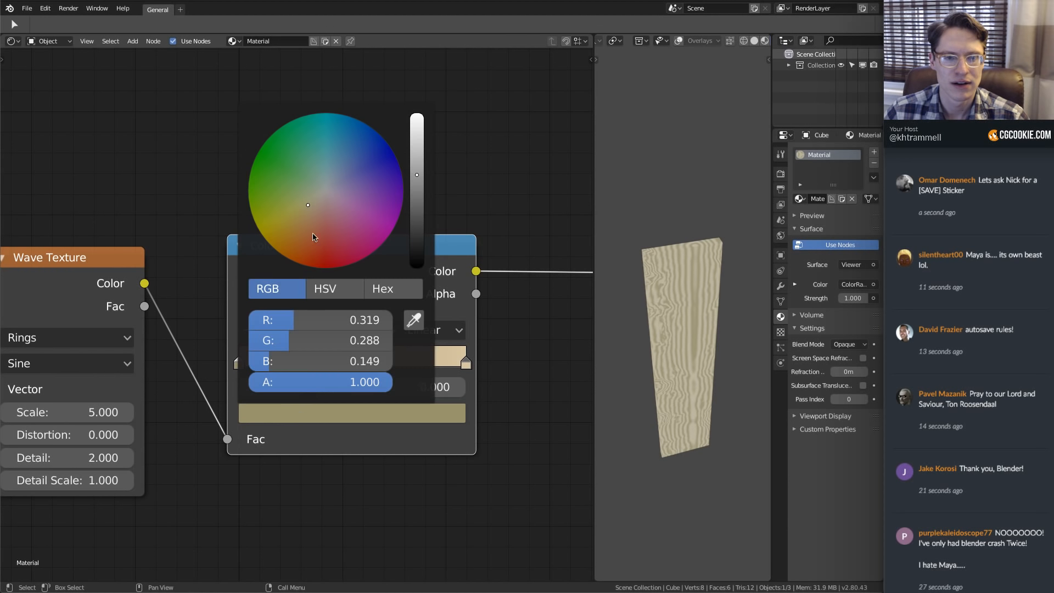
pyautogui.click(310, 208)
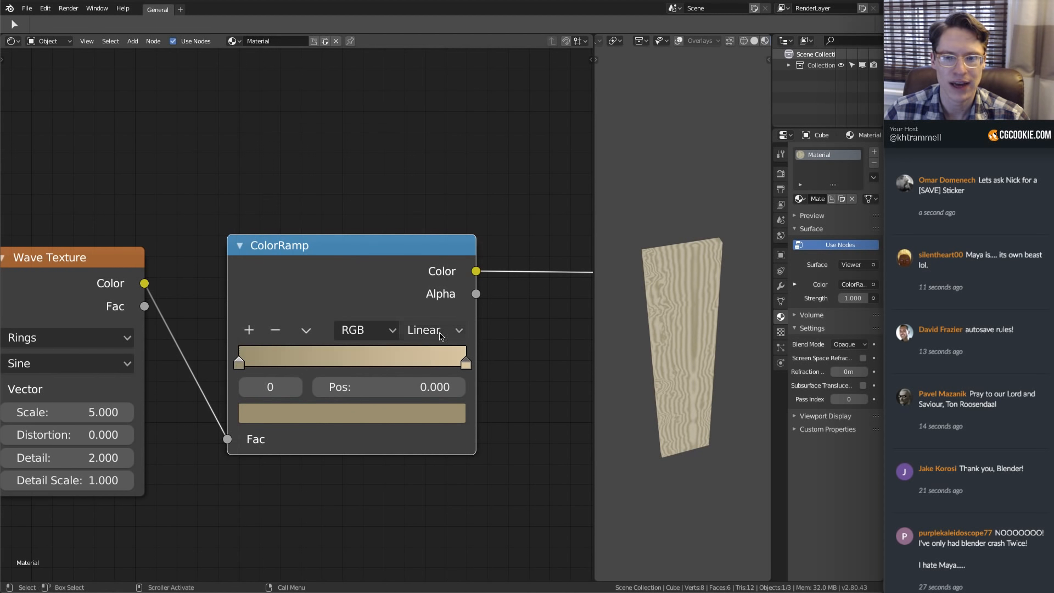
# Add a stop between the grain ColorRamp's two tan stops and place it at about position 0.223
pyautogui.keyDown('ctrl'); pyautogui.click(400, 363); pyautogui.keyUp('ctrl')
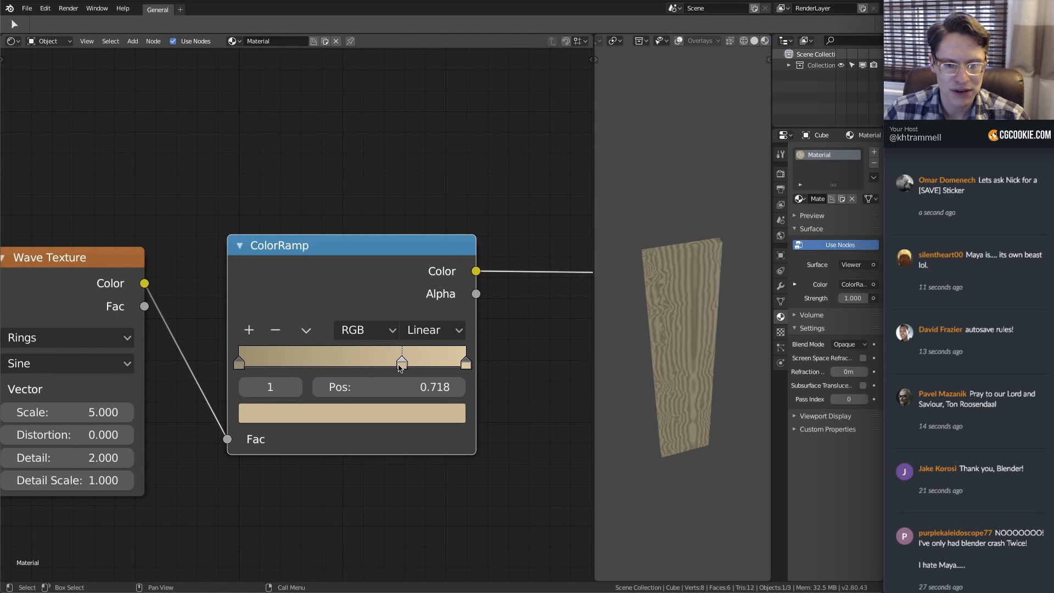
pyautogui.moveTo(402, 364); pyautogui.dragTo(290, 366)
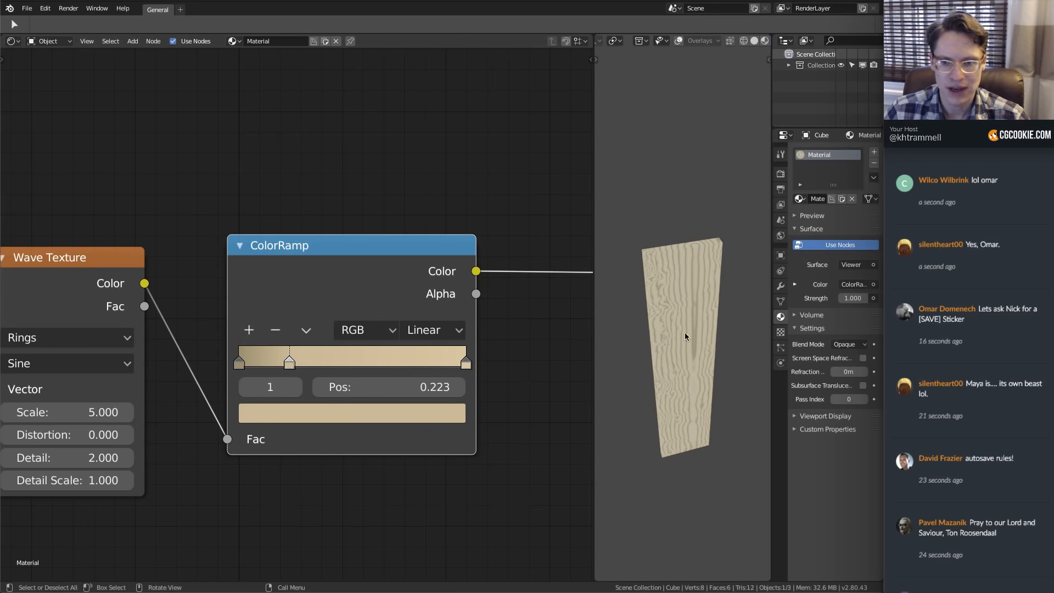
pyautogui.keyDown('ctrl'); pyautogui.moveTo(686, 334); pyautogui.dragTo(681, 369, button='middle'); pyautogui.keyUp('ctrl')
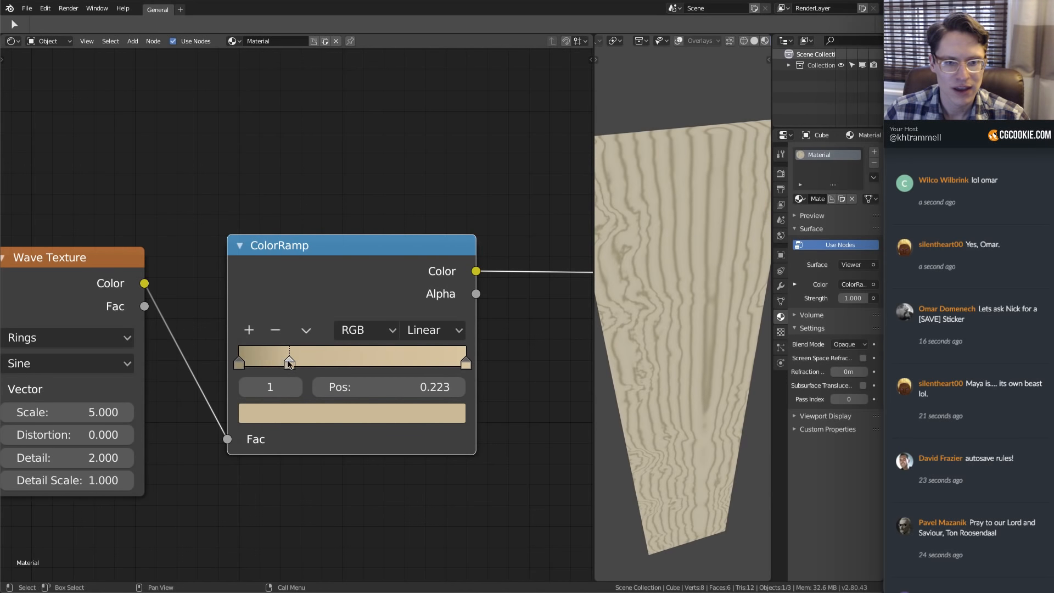
# Darken the added ColorRamp stop to about RGB 0.432, 0.362, 0.235 and move it to about position 0.036
pyautogui.click(323, 413)
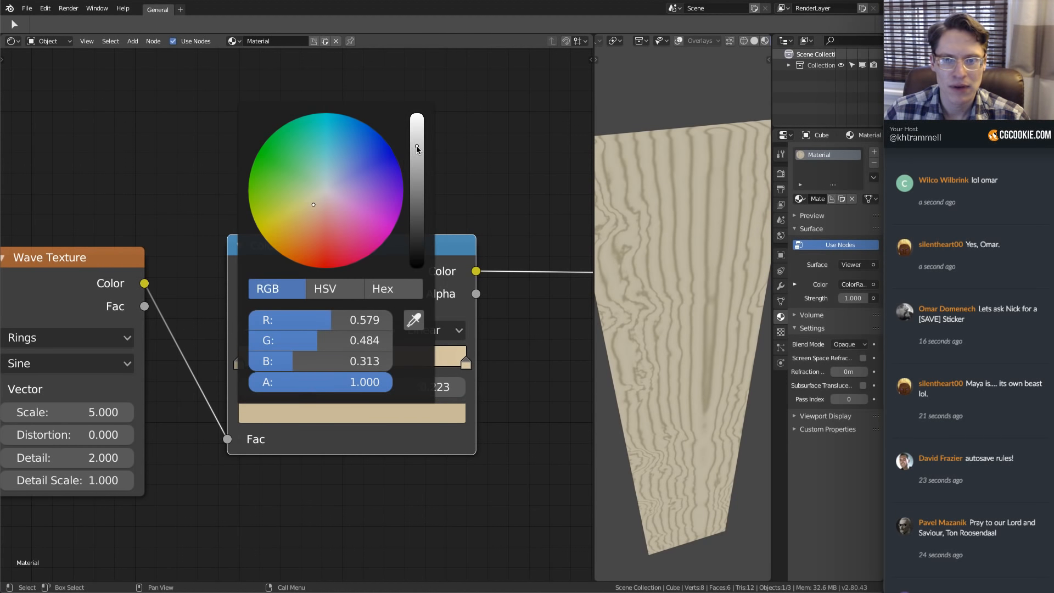
pyautogui.moveTo(417, 148); pyautogui.dragTo(416, 160)
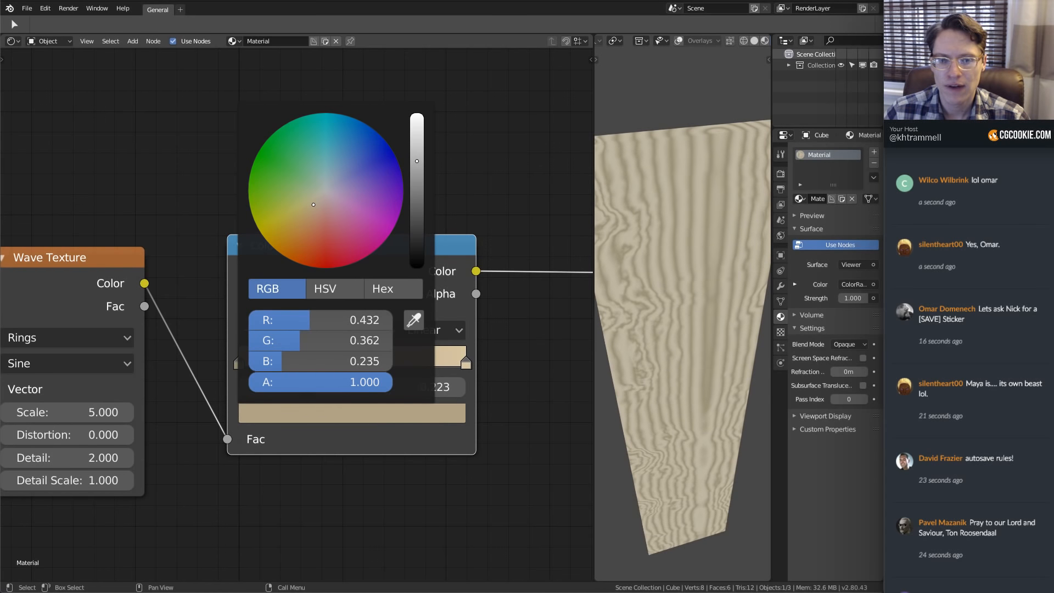
pyautogui.moveTo(288, 363); pyautogui.dragTo(247, 369)
pyautogui.scroll(-4, 681, 330)
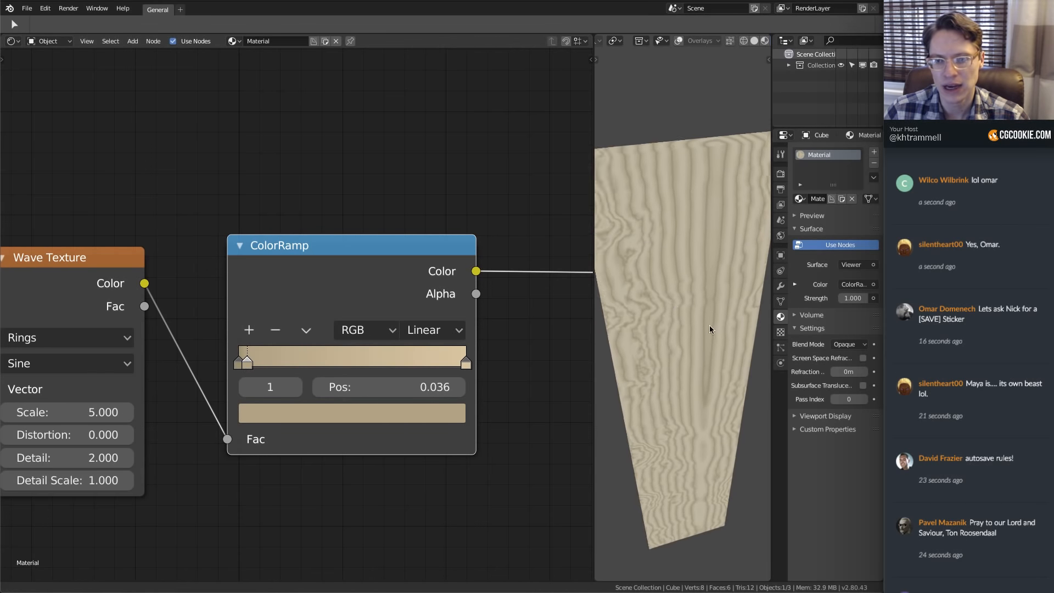
# Save the wood material file with the adjusted grain colors
pyautogui.scroll(-7, 180, 212)
pyautogui.moveTo(181, 213); pyautogui.dragTo(392, 211, button='middle')
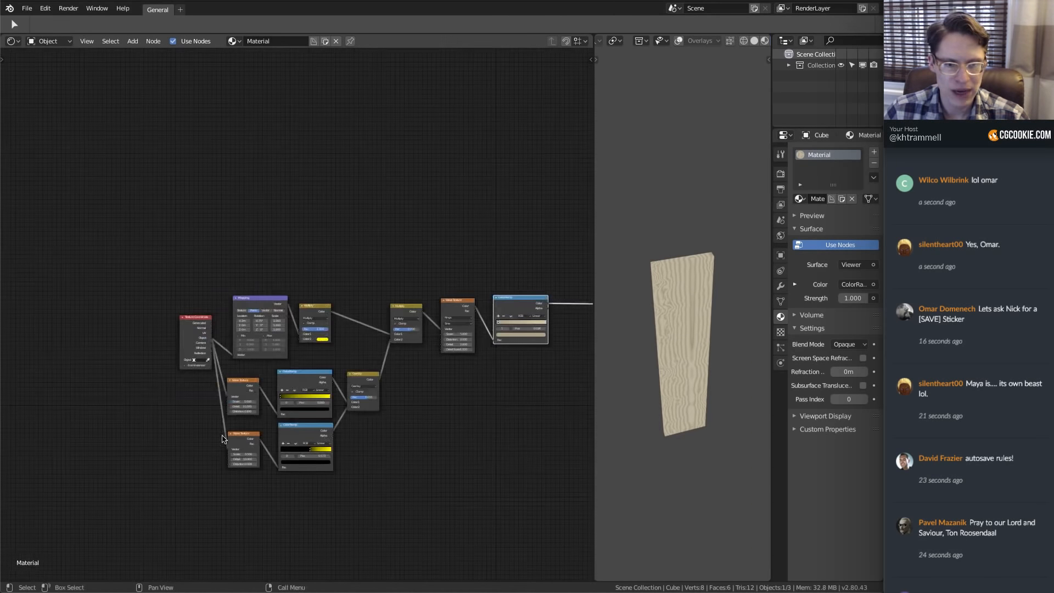
pyautogui.hotkey('ctrl', 's')
pyautogui.scroll(2, 357, 301)
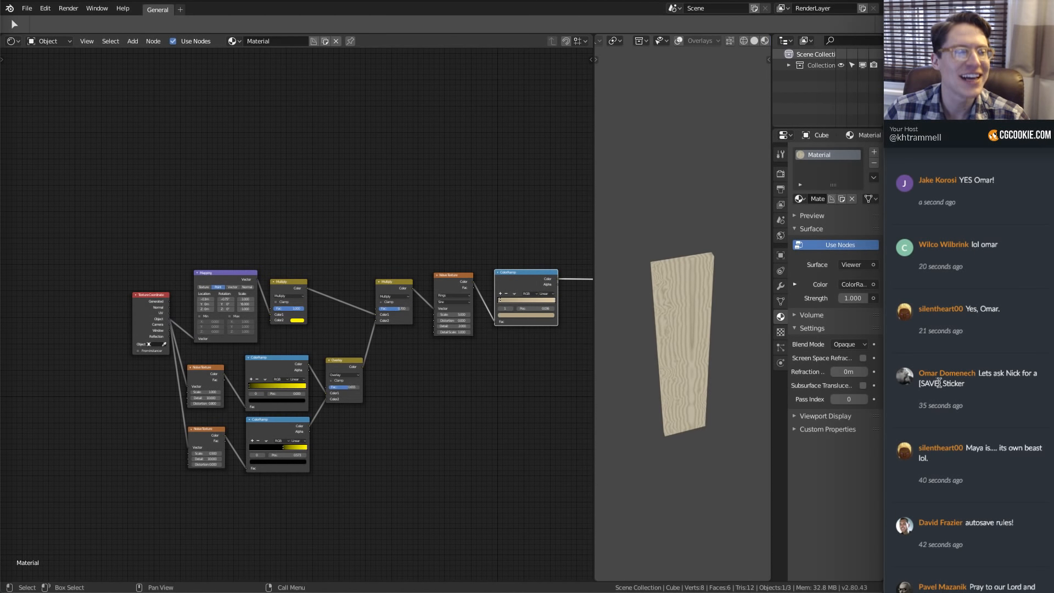
pyautogui.moveTo(930, 383)
pyautogui.mouseDown()
pyautogui.moveTo(919, 383)
pyautogui.moveTo(939, 381)
pyautogui.mouseUp()
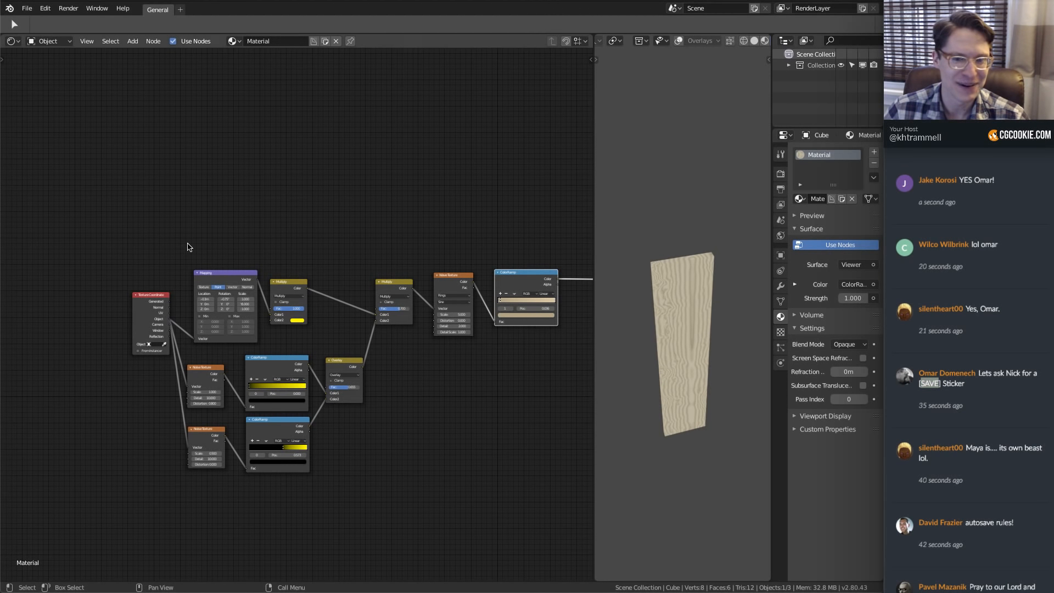
# Duplicate the upper Noise Texture and its ColorRamp with the incoming link kept, and place the copies above the Mapping and Multiply row
pyautogui.keyDown('ctrl'); pyautogui.moveTo(317, 271); pyautogui.dragTo(328, 330, button='middle'); pyautogui.keyUp('ctrl')
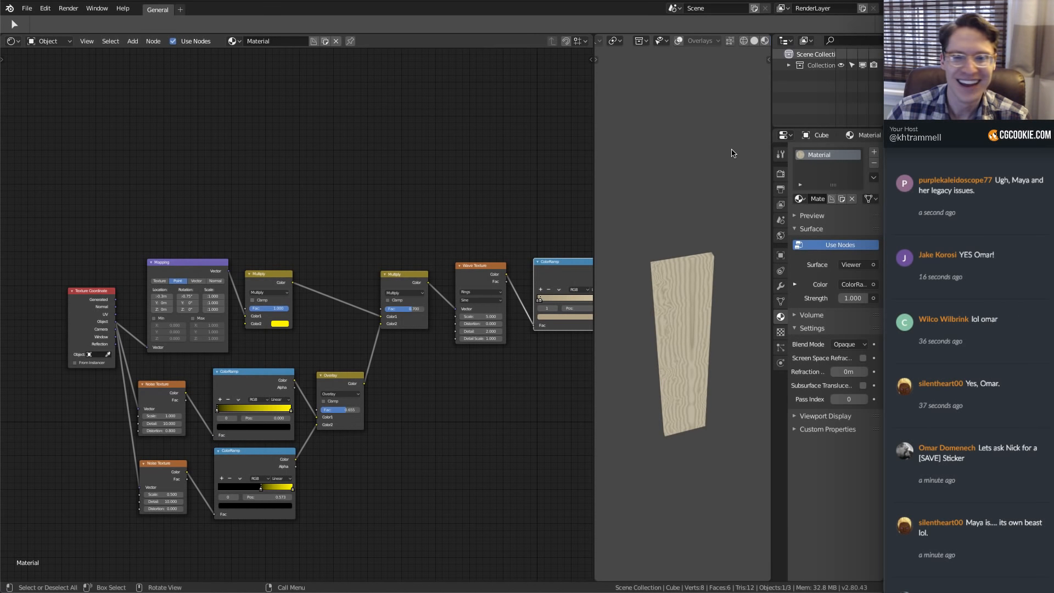
pyautogui.keyDown('ctrl'); pyautogui.moveTo(306, 228); pyautogui.dragTo(333, 208, button='middle'); pyautogui.keyUp('ctrl')
pyautogui.click(167, 394)
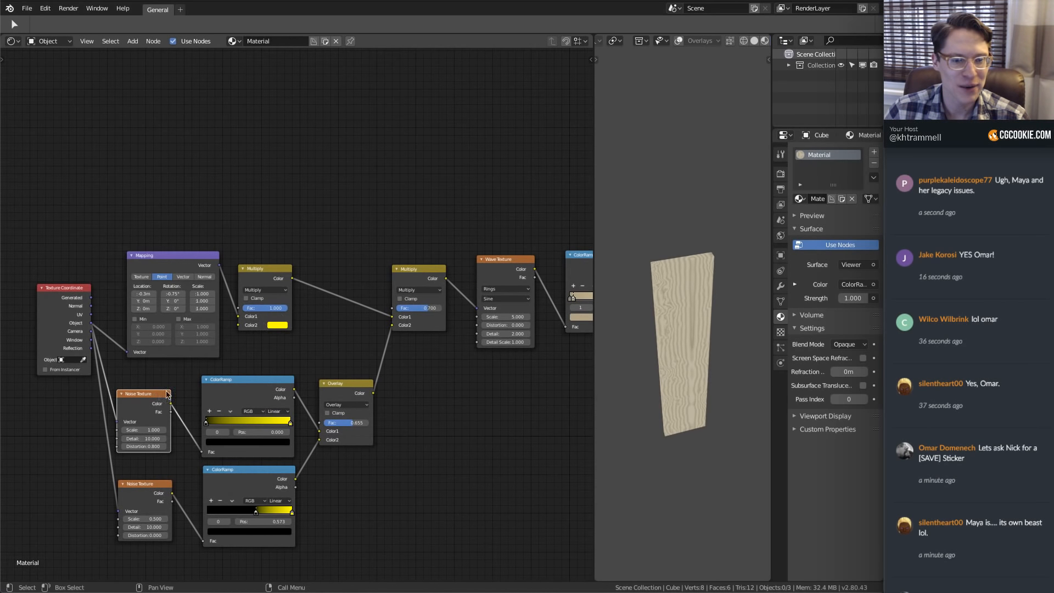
pyautogui.scroll(-2, 257, 377)
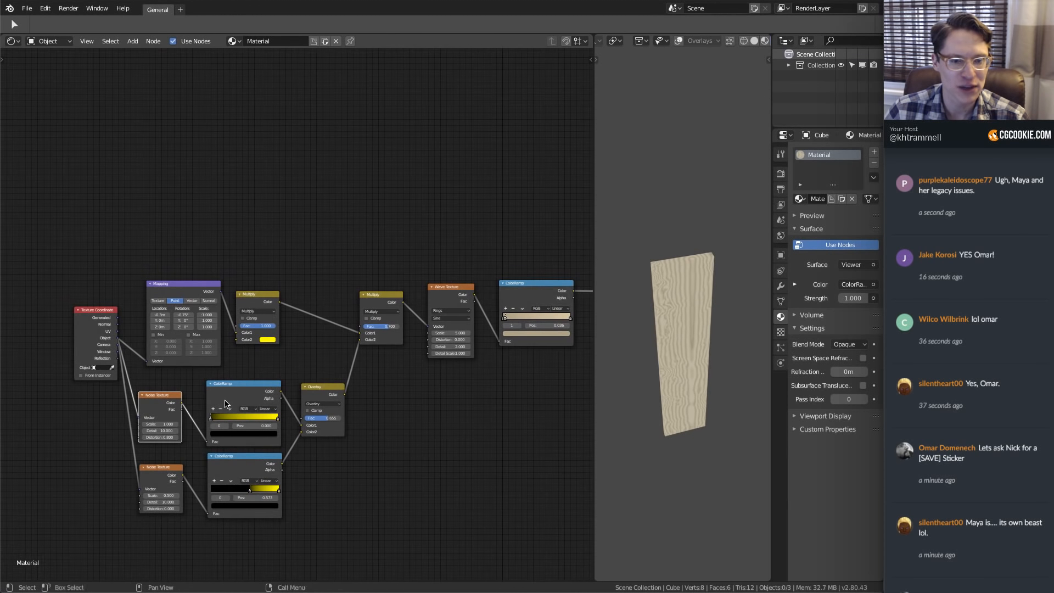
pyautogui.click(274, 387)
pyautogui.press('g')
pyautogui.click(340, 181)
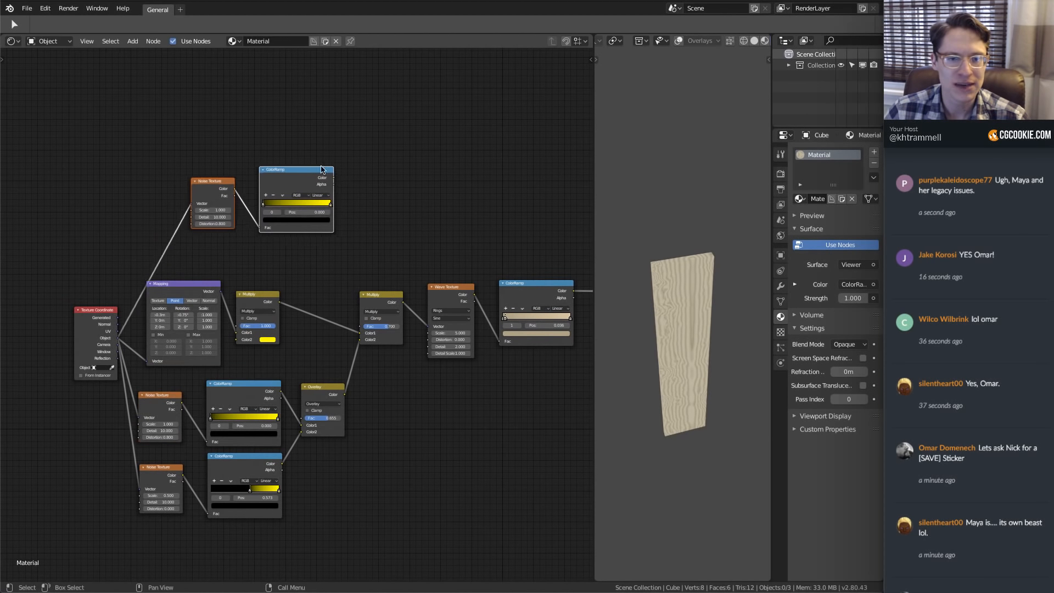
pyautogui.scroll(4, 330, 176)
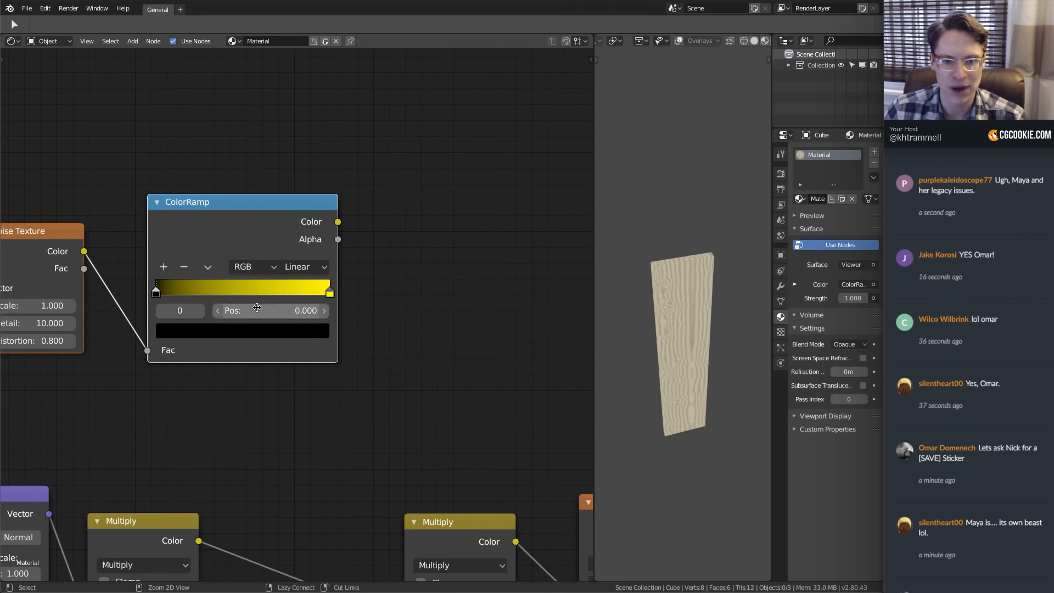
pyautogui.scroll(-4, 307, 274)
pyautogui.press('g')
pyautogui.click(403, 261)
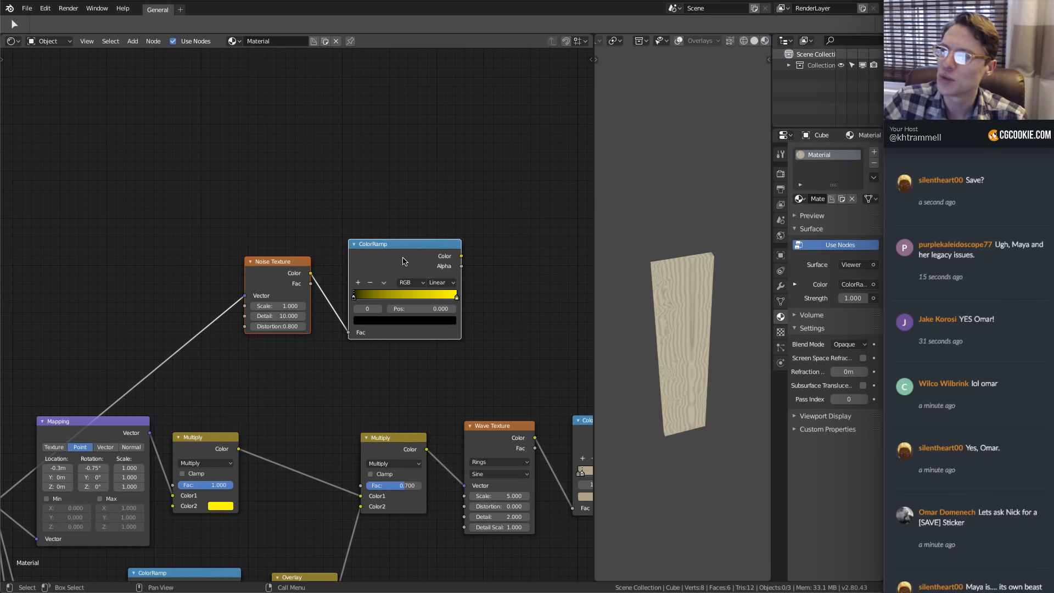
# Move the second Multiply node closer to the first and connect its Color output to the duplicated Noise Texture's Vector input
pyautogui.moveTo(369, 355); pyautogui.dragTo(338, 257, button='middle')
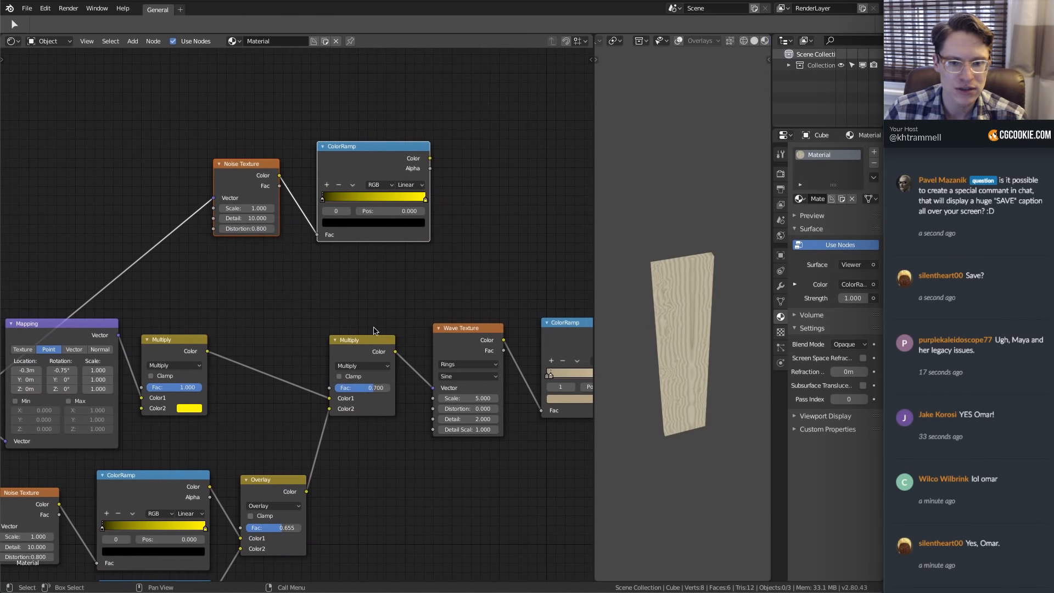
pyautogui.press('g')
pyautogui.click(348, 357)
pyautogui.moveTo(348, 357); pyautogui.dragTo(219, 201)
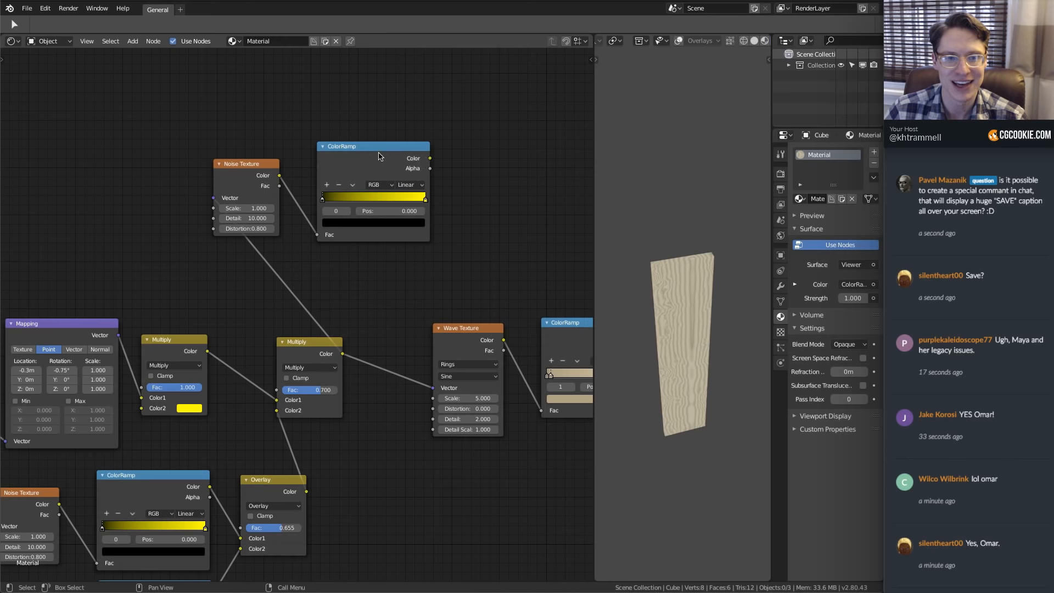
# Place the duplicated Noise Texture and ColorRamp above the Wave Texture node and save the file
pyautogui.moveTo(352, 167); pyautogui.dragTo(461, 175)
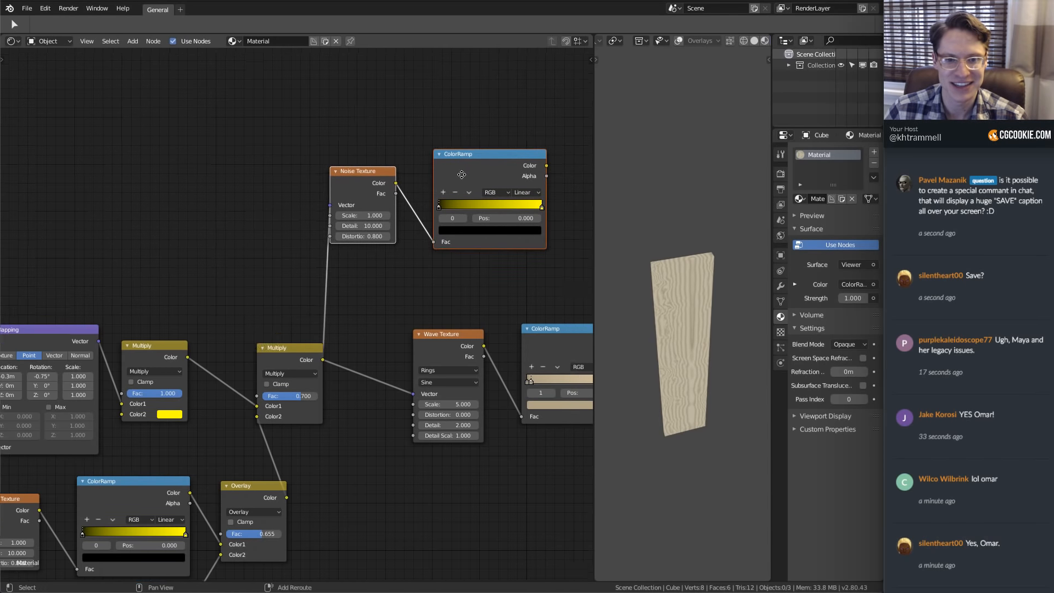
pyautogui.keyDown('ctrl'); pyautogui.moveTo(461, 175); pyautogui.dragTo(453, 220, button='middle'); pyautogui.keyUp('ctrl')
pyautogui.hotkey('ctrl', 's')
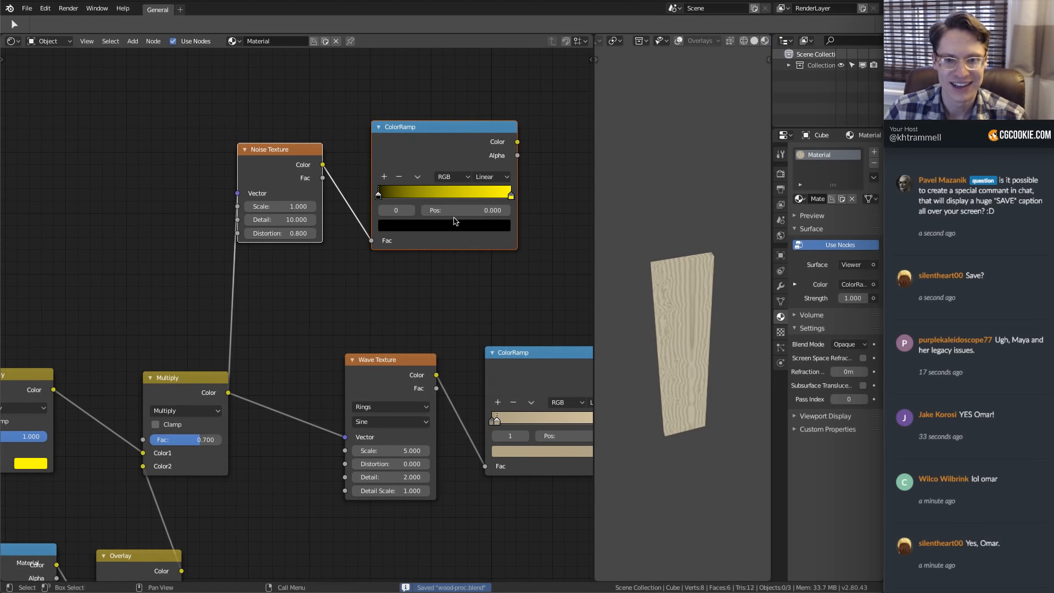
# Turn the duplicated ColorRamp's yellow stop at position 1 white by removing all of its saturation
pyautogui.scroll(1, 391, 247)
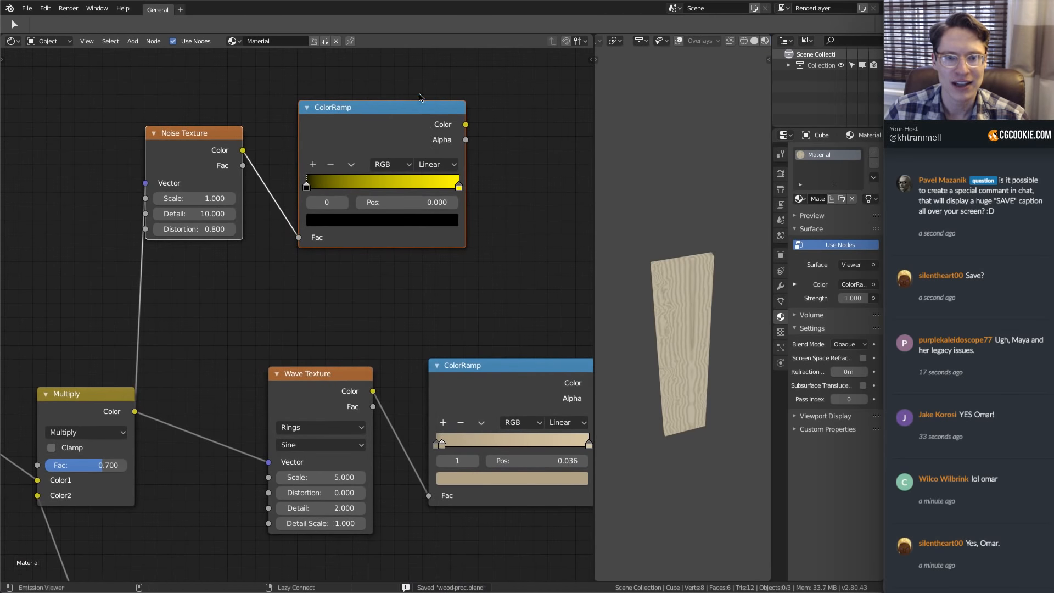
pyautogui.click(425, 221)
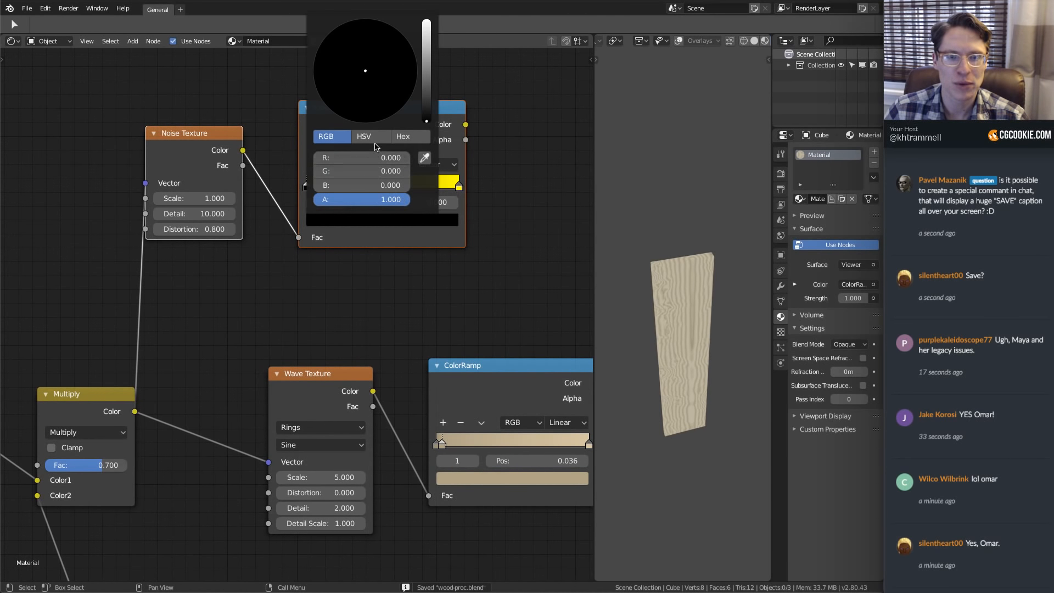
pyautogui.click(374, 140)
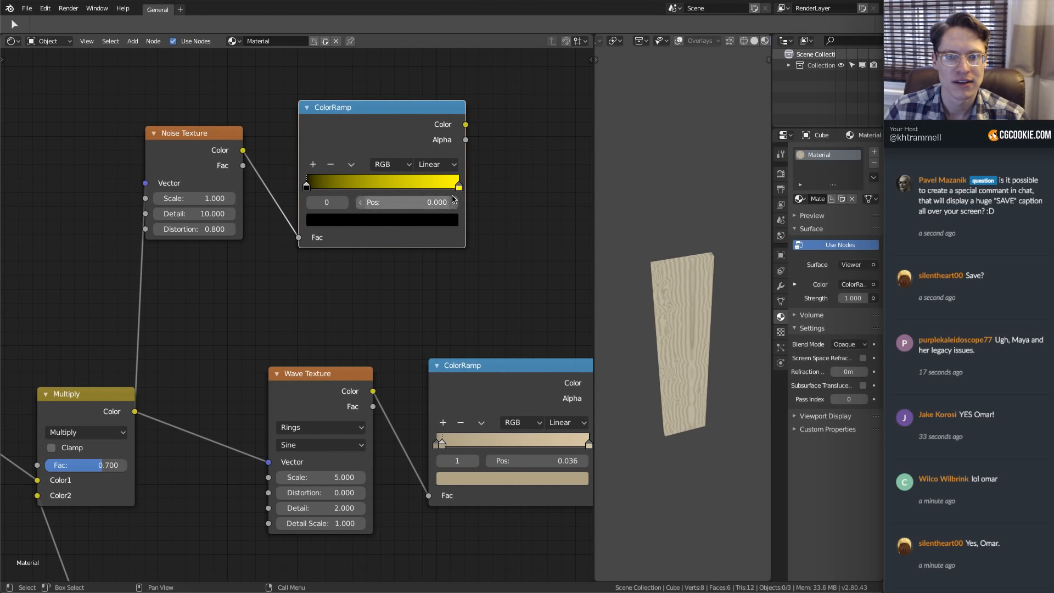
pyautogui.click(393, 221)
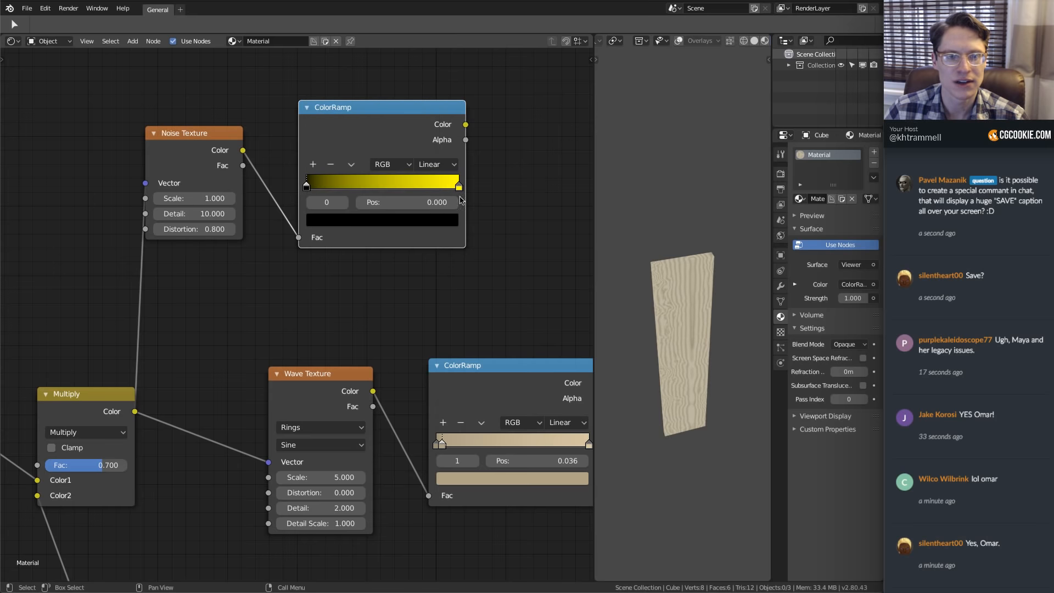
pyautogui.click(459, 186)
pyautogui.click(415, 225)
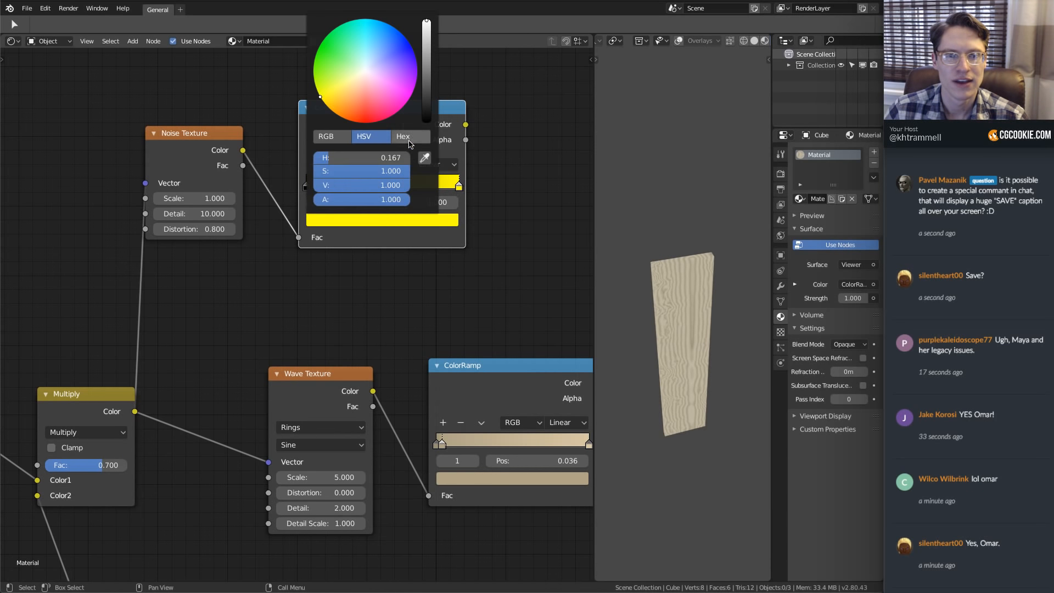
pyautogui.moveTo(384, 171); pyautogui.dragTo(319, 171)
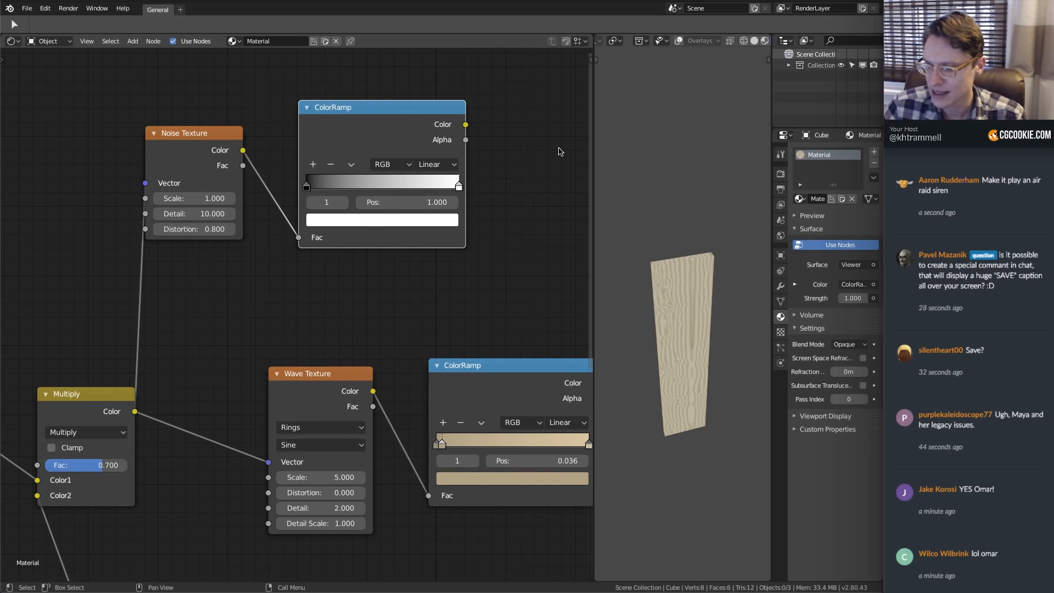
pyautogui.scroll(2, 417, 126)
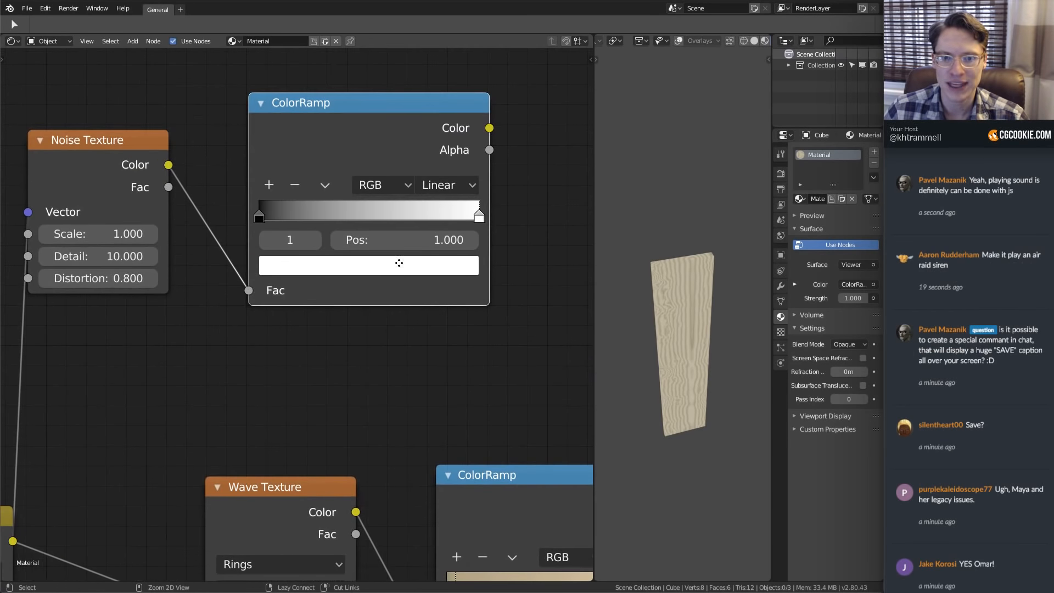
pyautogui.scroll(-1, 398, 261)
pyautogui.click(387, 277)
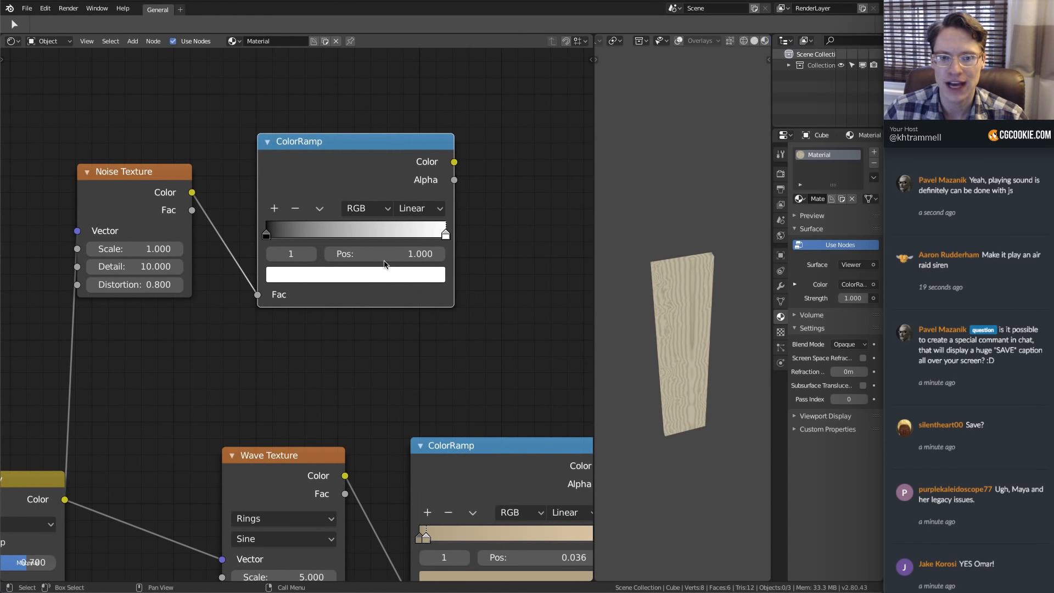
pyautogui.click(386, 277)
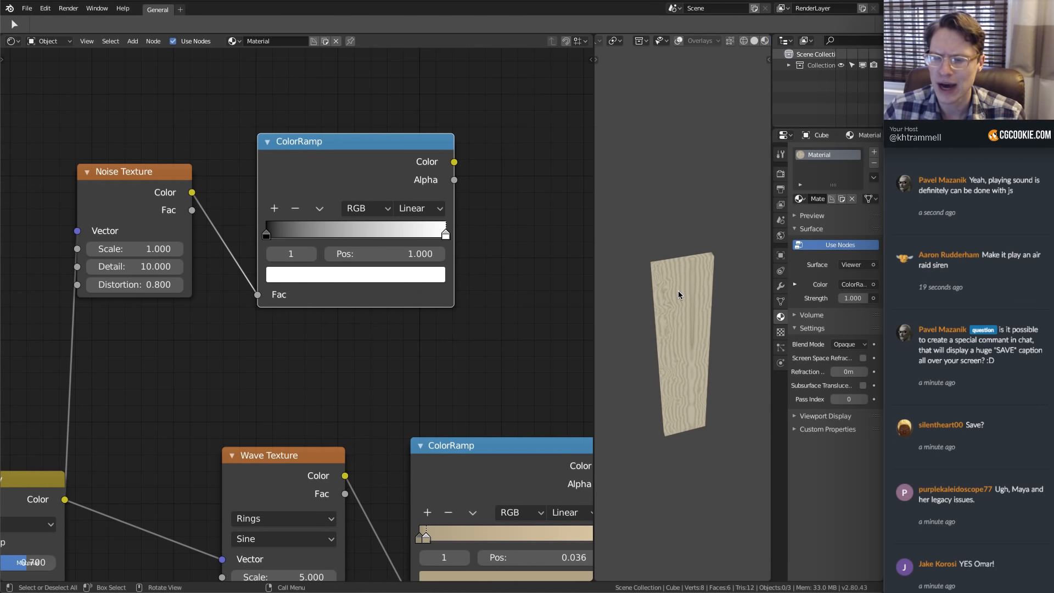
# Move the duplicated ColorRamp closer to its Noise Texture and preview its output on the plank through the Viewer
pyautogui.moveTo(463, 203); pyautogui.dragTo(451, 255, button='middle')
pyautogui.moveTo(358, 206); pyautogui.dragTo(332, 206)
pyautogui.keyDown('ctrl'); pyautogui.moveTo(287, 215); pyautogui.dragTo(331, 229, button='middle'); pyautogui.keyUp('ctrl')
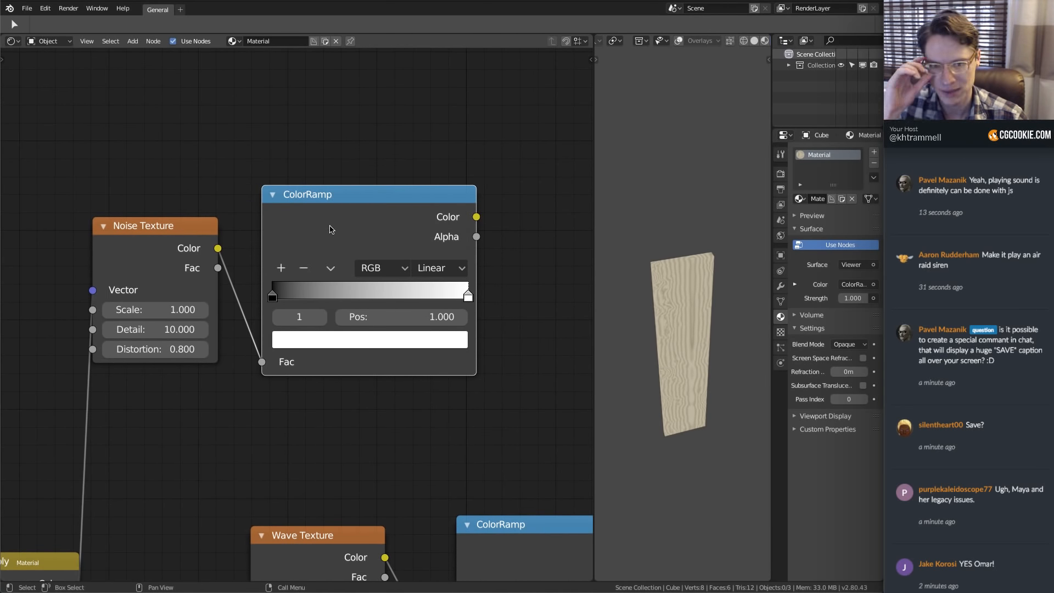
pyautogui.keyDown('ctrl'); pyautogui.keyDown('shift'); pyautogui.click(378, 201); pyautogui.keyUp('shift'); pyautogui.keyUp('ctrl')
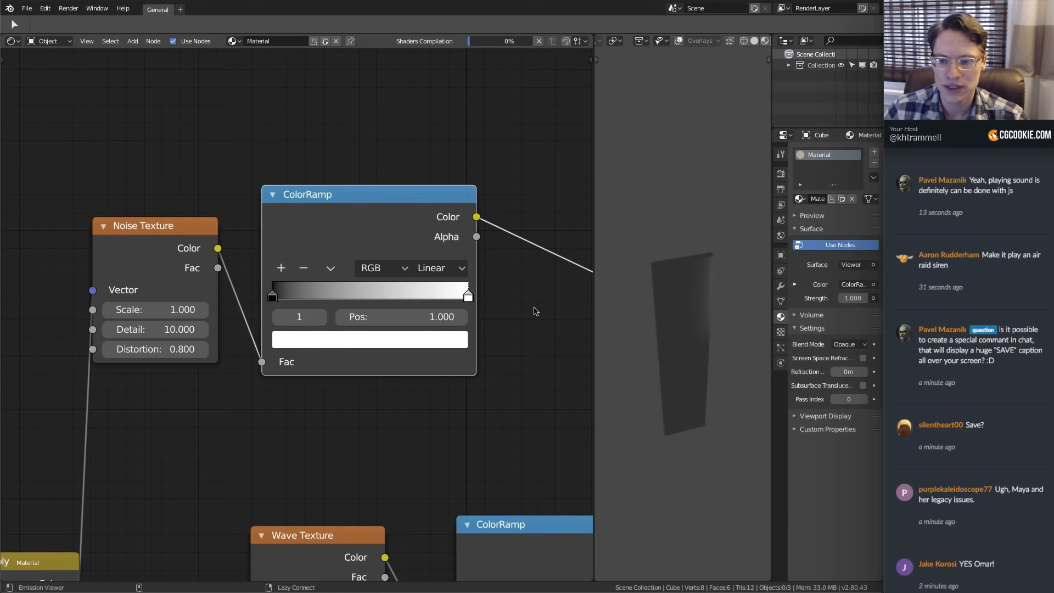
pyautogui.scroll(2, 682, 305)
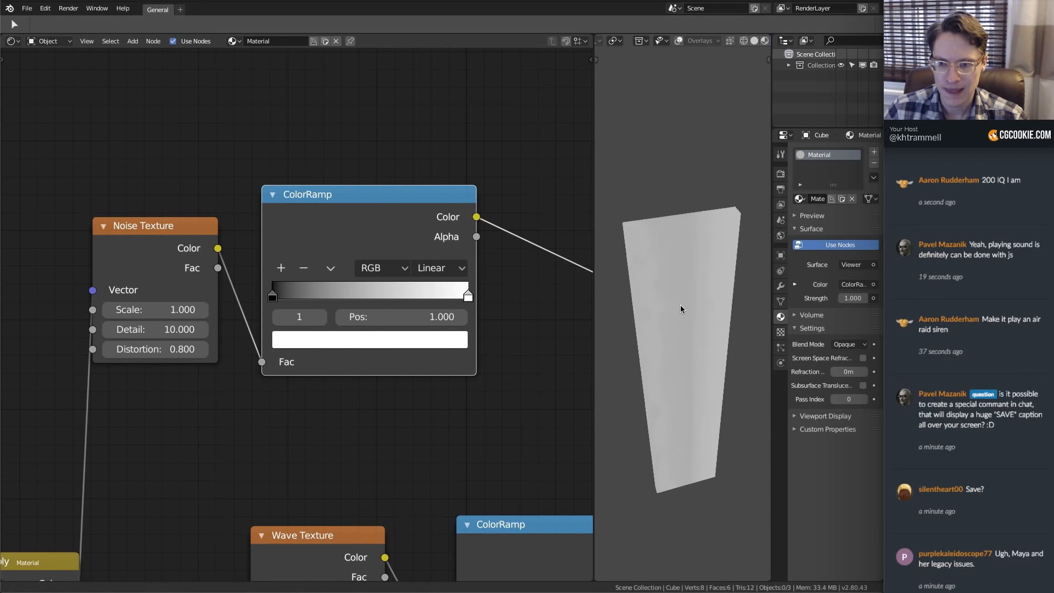
# Try a Scale of 5 on the duplicated Noise Texture
pyautogui.click(158, 309)
pyautogui.write('5')
pyautogui.press('Return')
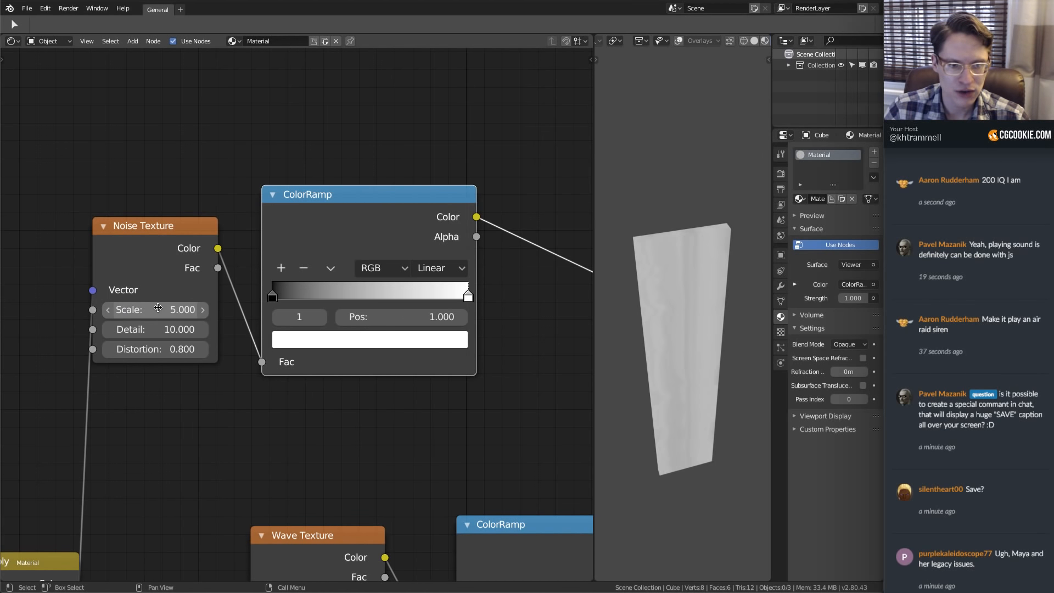
# Set the duplicated Noise Texture's Scale to 10 and move its ColorRamp's black stop to about position 0.418
pyautogui.click(152, 314)
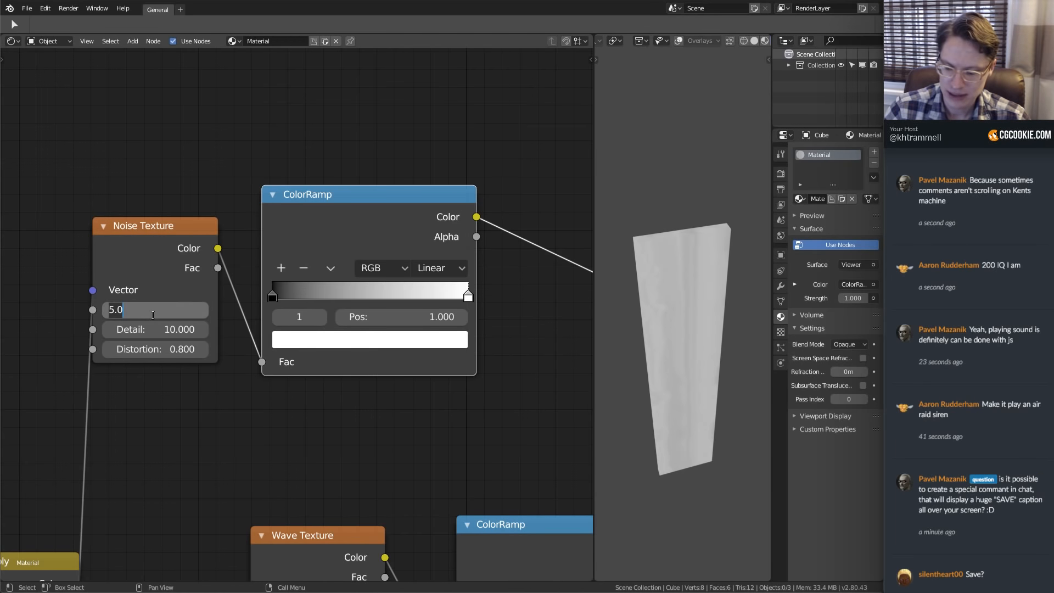
pyautogui.write('10')
pyautogui.press('Return')
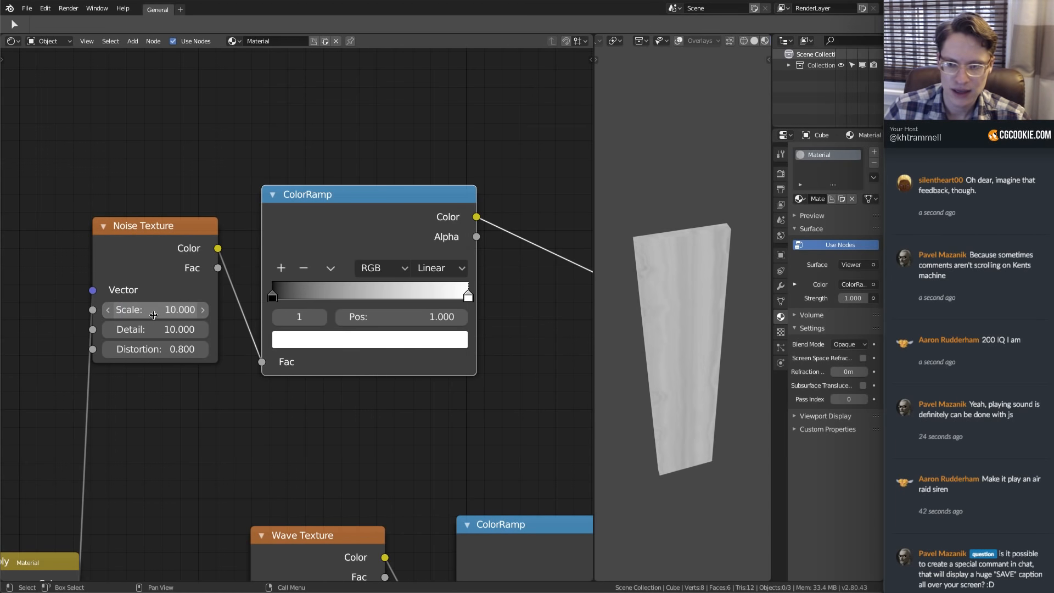
pyautogui.moveTo(272, 296); pyautogui.dragTo(354, 295)
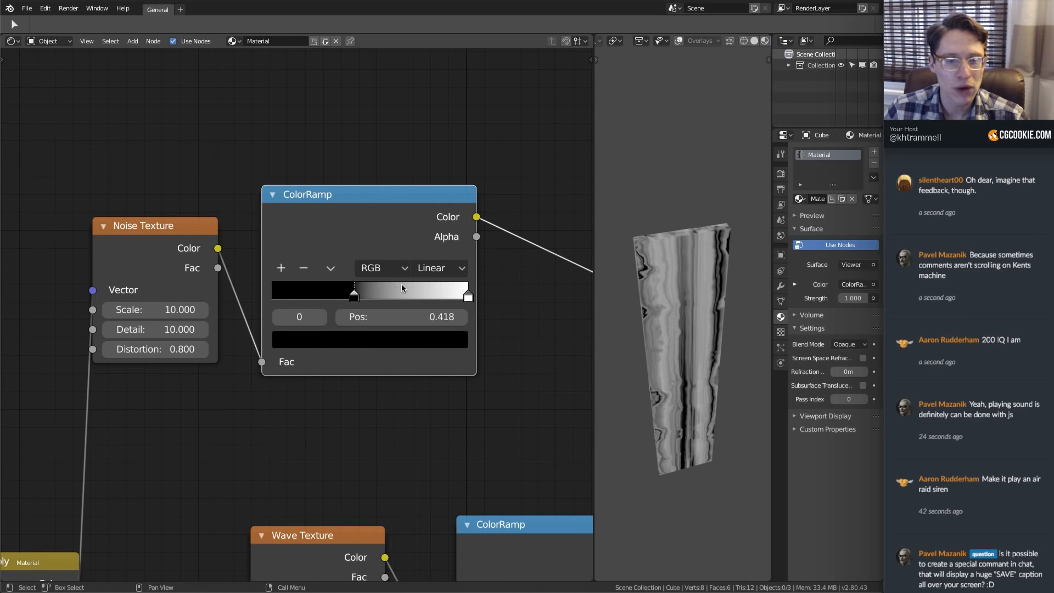
# Try feeding the black-and-white layer's Noise Texture Vector from the first Multiply node, and restore its link from the second Multiply node
pyautogui.scroll(-3, 402, 286)
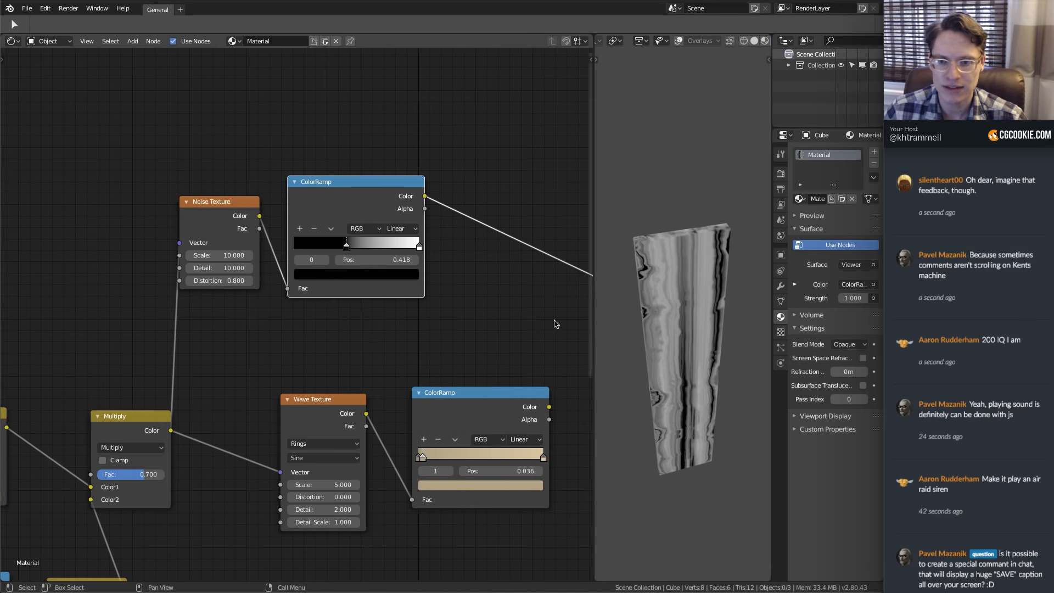
pyautogui.moveTo(705, 310); pyautogui.dragTo(674, 316, button='middle')
pyautogui.moveTo(149, 262); pyautogui.dragTo(197, 299, button='middle')
pyautogui.moveTo(106, 400); pyautogui.dragTo(258, 238)
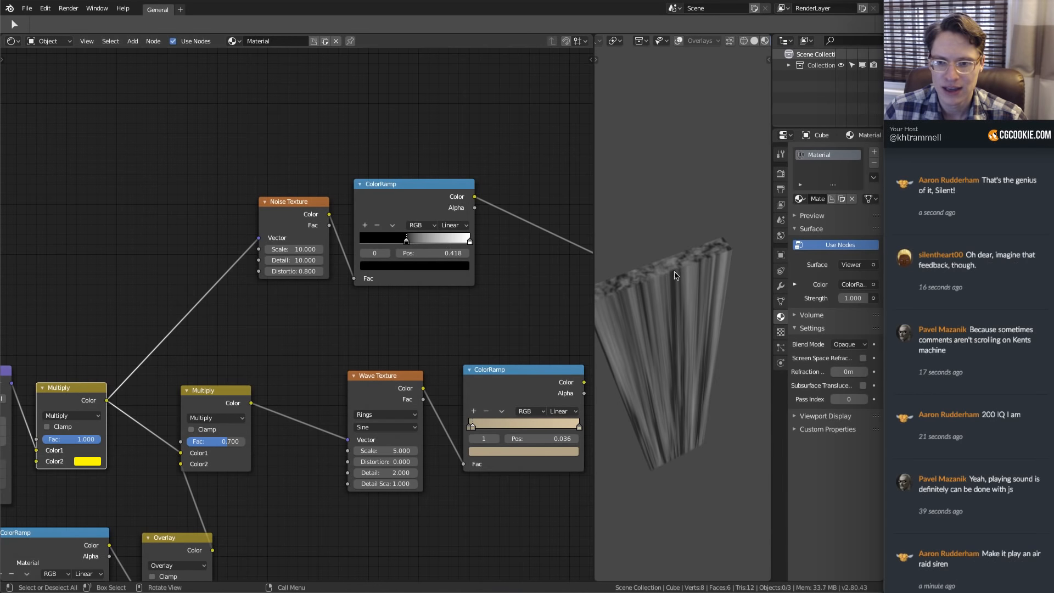
pyautogui.moveTo(709, 329); pyautogui.dragTo(703, 273, button='middle')
pyautogui.scroll(-3, 700, 277)
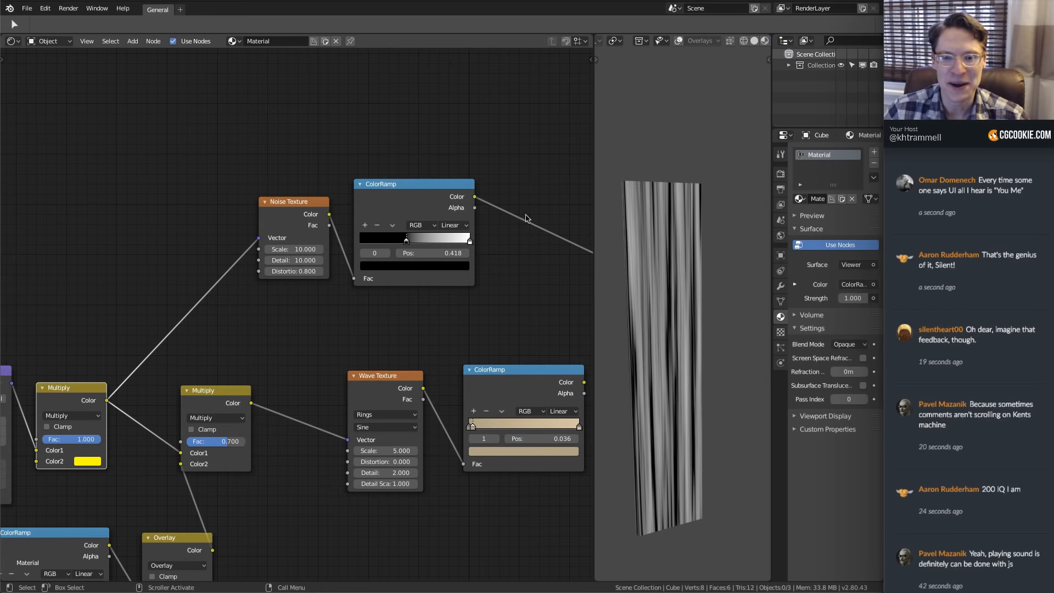
pyautogui.moveTo(525, 218); pyautogui.dragTo(477, 225, button='middle')
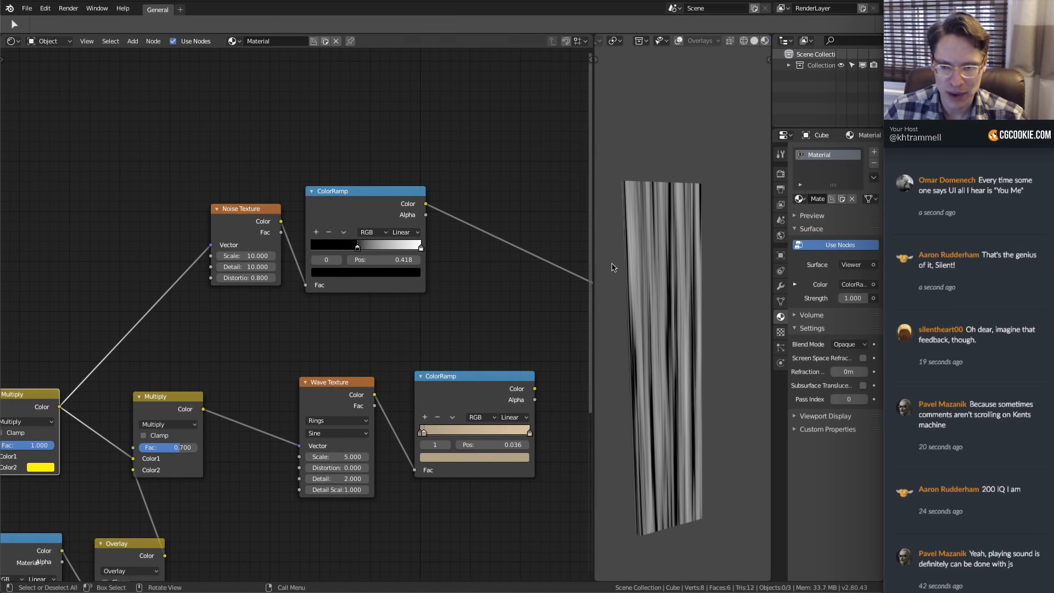
pyautogui.moveTo(204, 411); pyautogui.dragTo(211, 245)
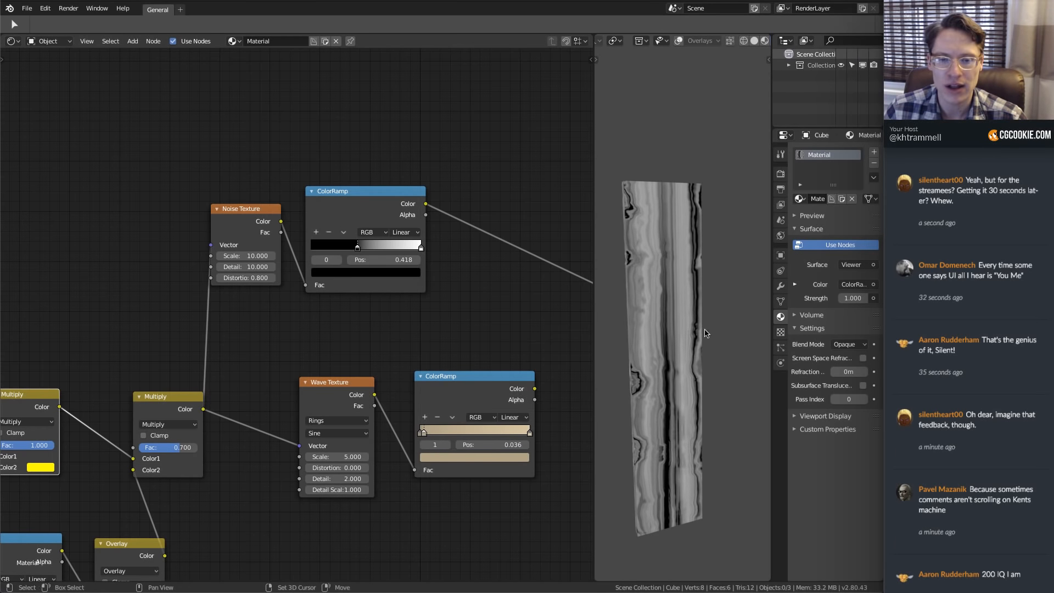
# Add a MixRGB node after the tan ColorRamp and set its blend mode to Overlay
pyautogui.moveTo(498, 383); pyautogui.dragTo(313, 373, button='middle')
pyautogui.click(313, 374)
pyautogui.hotkey('shift', 'a')
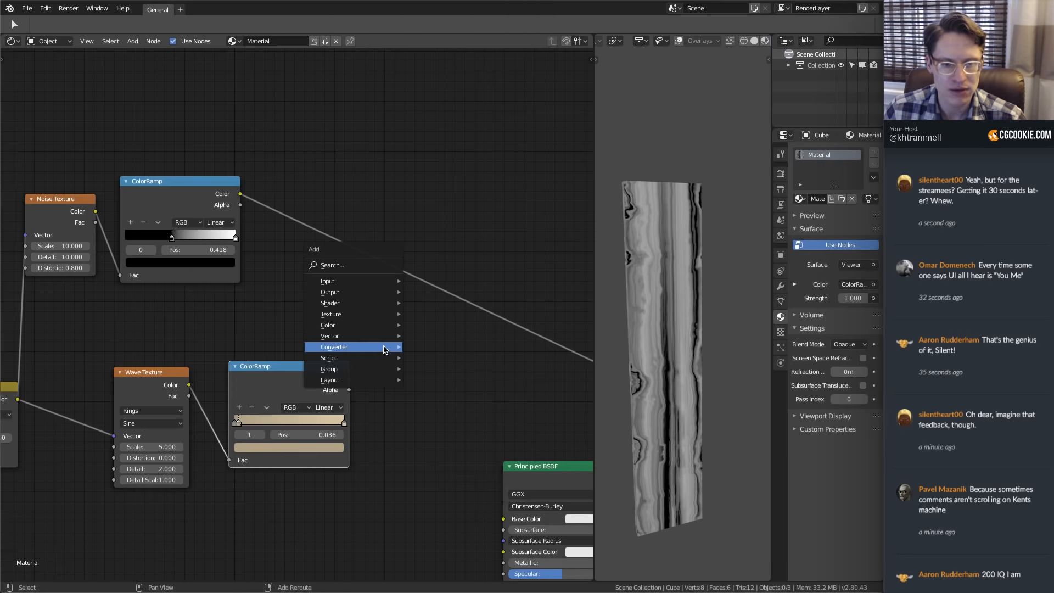
pyautogui.moveTo(343, 325)
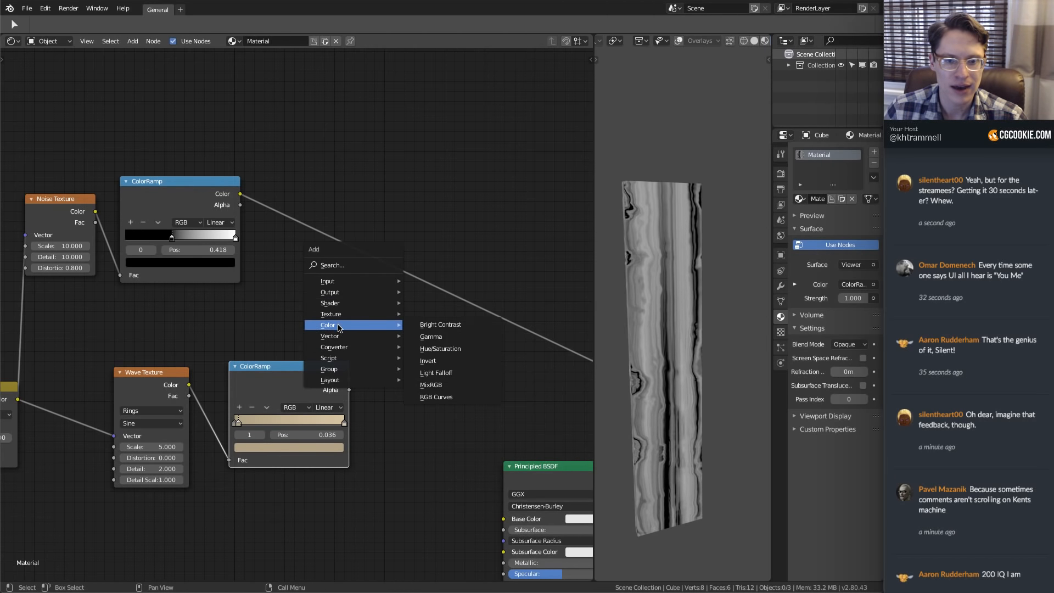
pyautogui.click(434, 384)
pyautogui.click(418, 387)
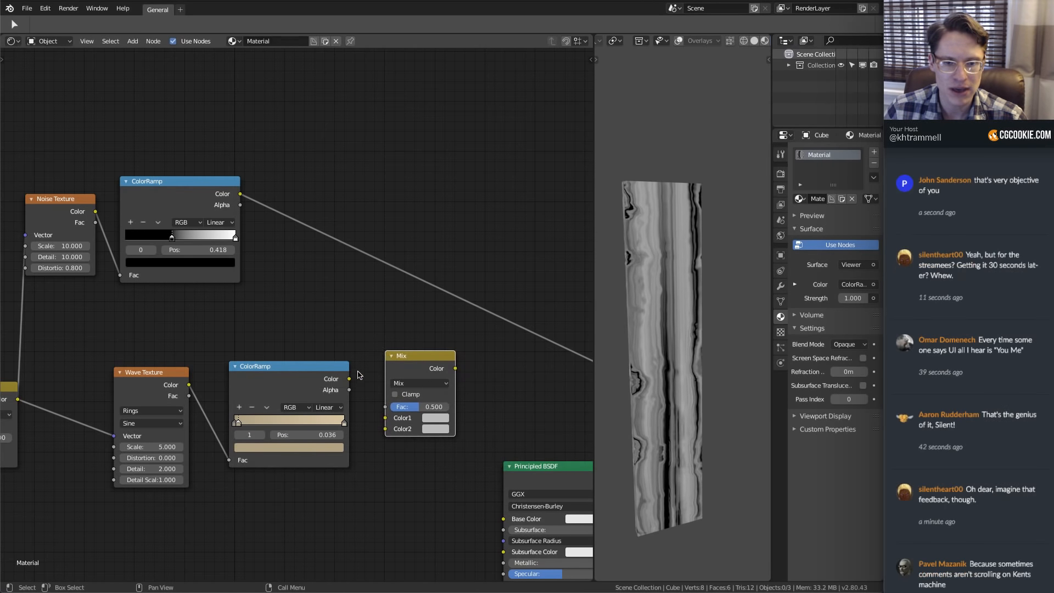
pyautogui.click(419, 383)
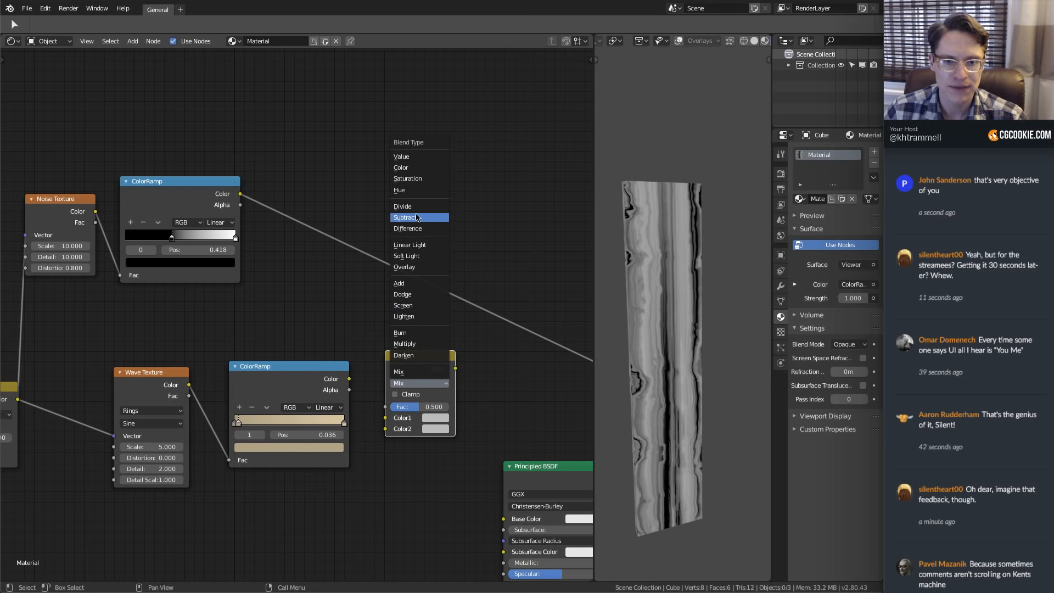
pyautogui.click(403, 267)
# Connect the tan ColorRamp to the Overlay node's Color1 and the black-and-white ColorRamp to Color2, and preview the mix on the plank
pyautogui.moveTo(350, 378); pyautogui.dragTo(388, 412)
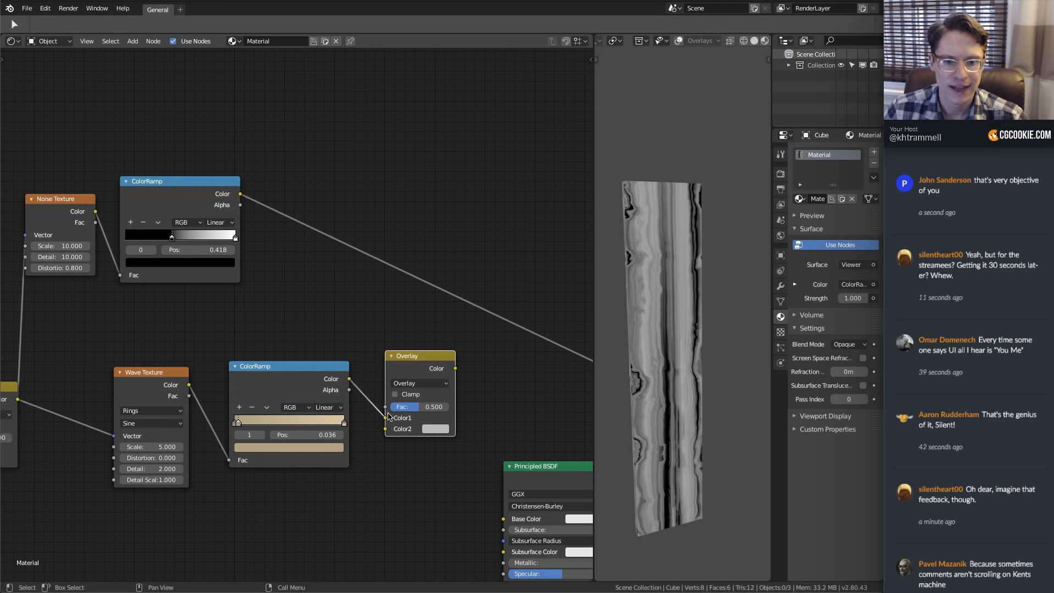
pyautogui.moveTo(241, 194); pyautogui.dragTo(388, 428)
pyautogui.keyDown('ctrl'); pyautogui.keyDown('shift'); pyautogui.click(415, 362); pyautogui.keyUp('shift'); pyautogui.keyUp('ctrl')
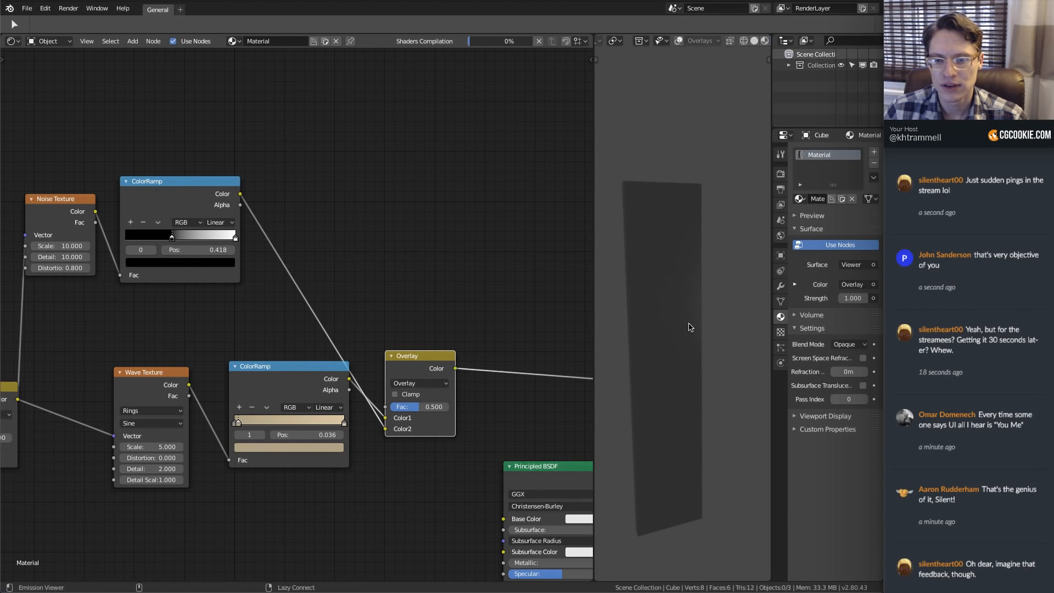
pyautogui.moveTo(701, 292); pyautogui.dragTo(674, 318, button='middle')
pyautogui.moveTo(450, 347); pyautogui.dragTo(401, 341, button='middle')
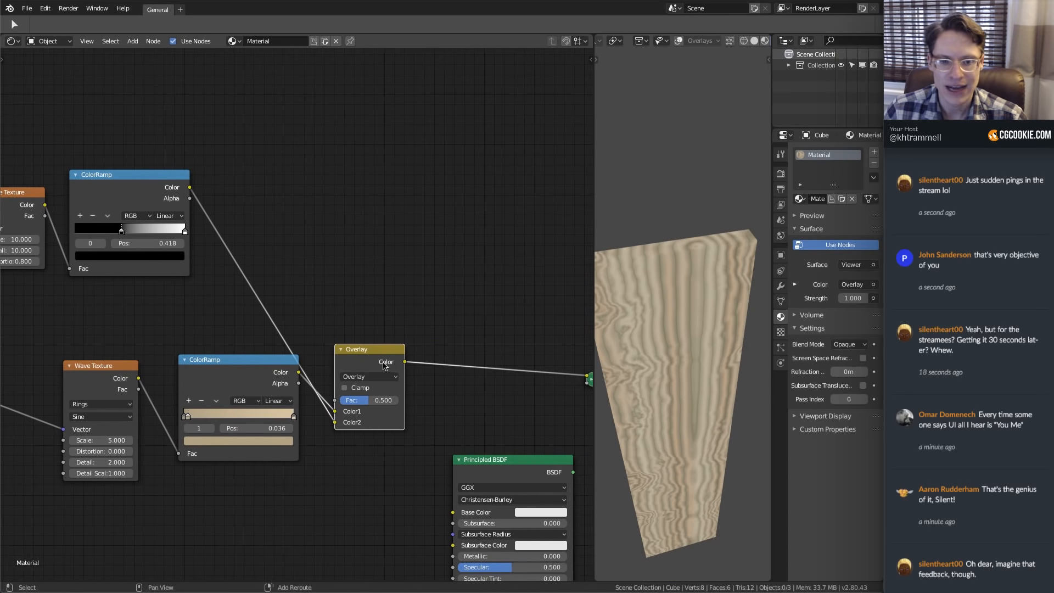
# Raise the Overlay node's Fac to about 0.909 and set the upper Noise Texture's Scale to 5
pyautogui.moveTo(373, 400); pyautogui.dragTo(408, 400)
pyautogui.scroll(-1, 631, 363)
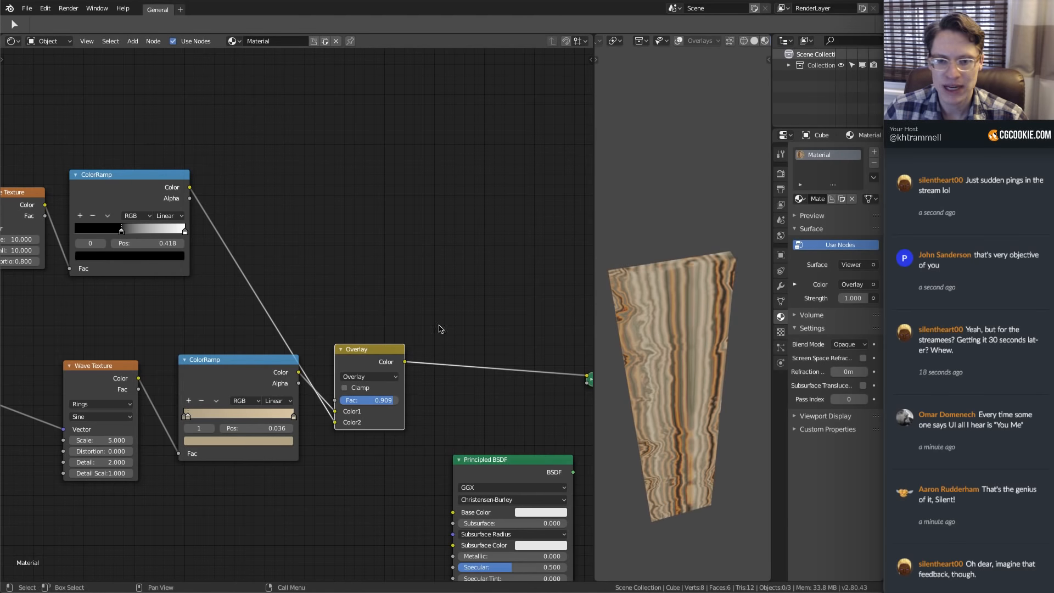
pyautogui.moveTo(45, 217); pyautogui.dragTo(240, 202, button='middle')
pyautogui.click(176, 234)
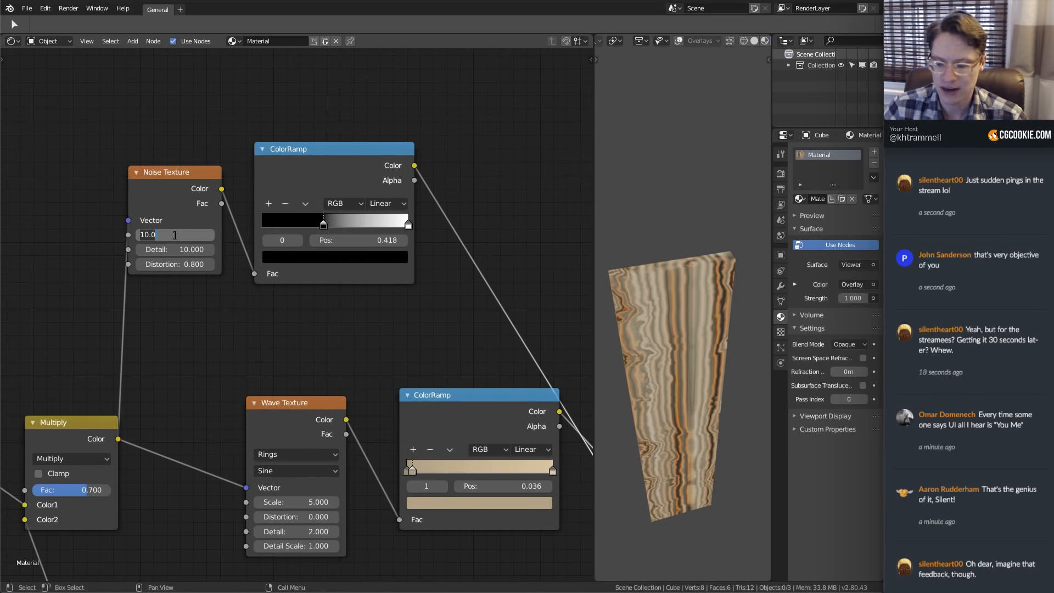
pyautogui.write('5')
pyautogui.press('Return')
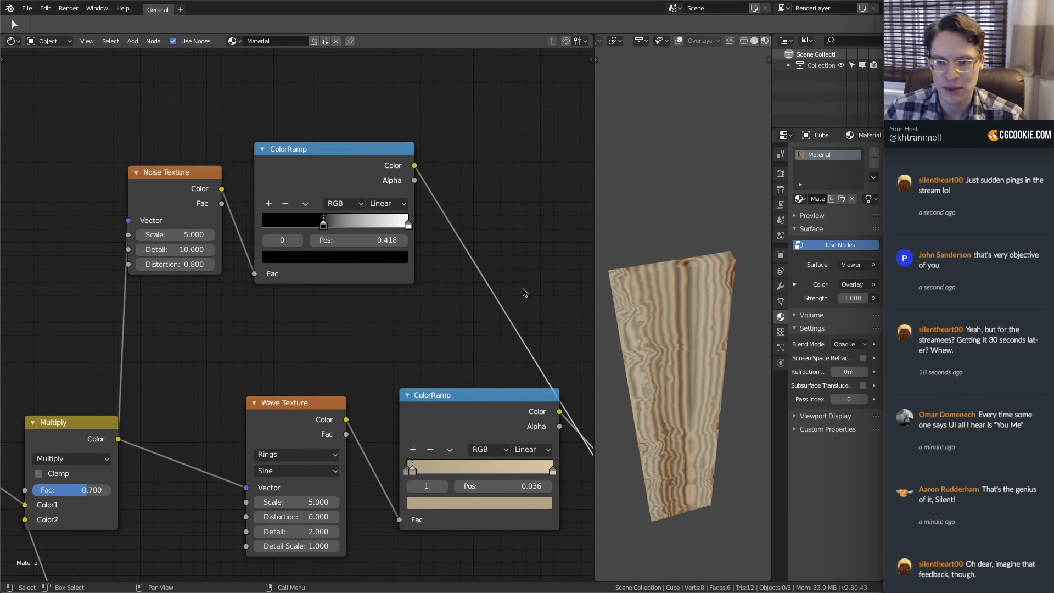
# Change the previewed Overlay node's blend mode to Multiply and lower its Fac to about 0.736
pyautogui.moveTo(532, 398); pyautogui.dragTo(397, 373, button='middle')
pyautogui.click(509, 391)
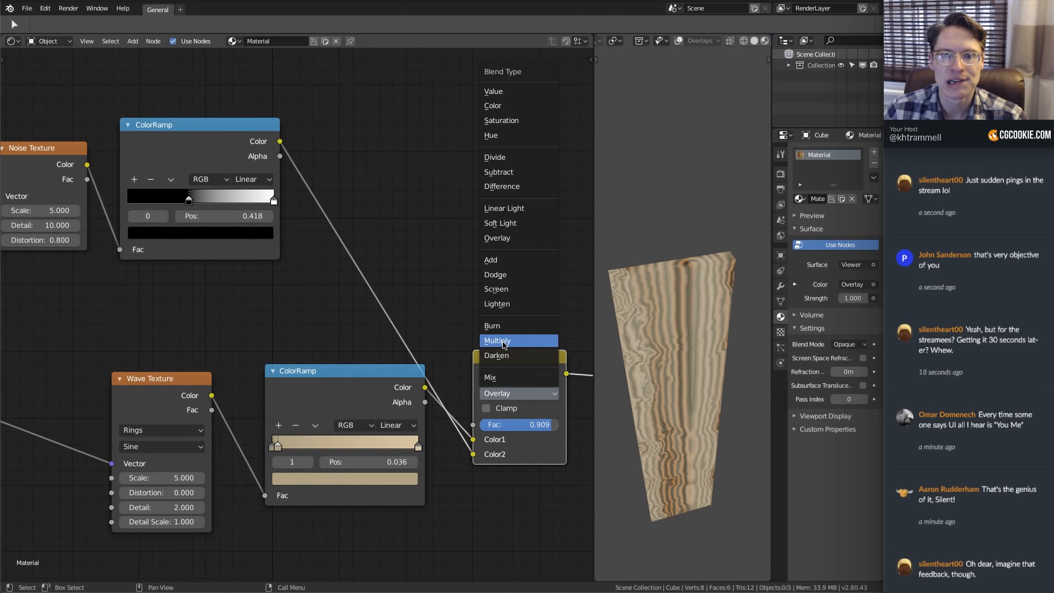
pyautogui.click(503, 344)
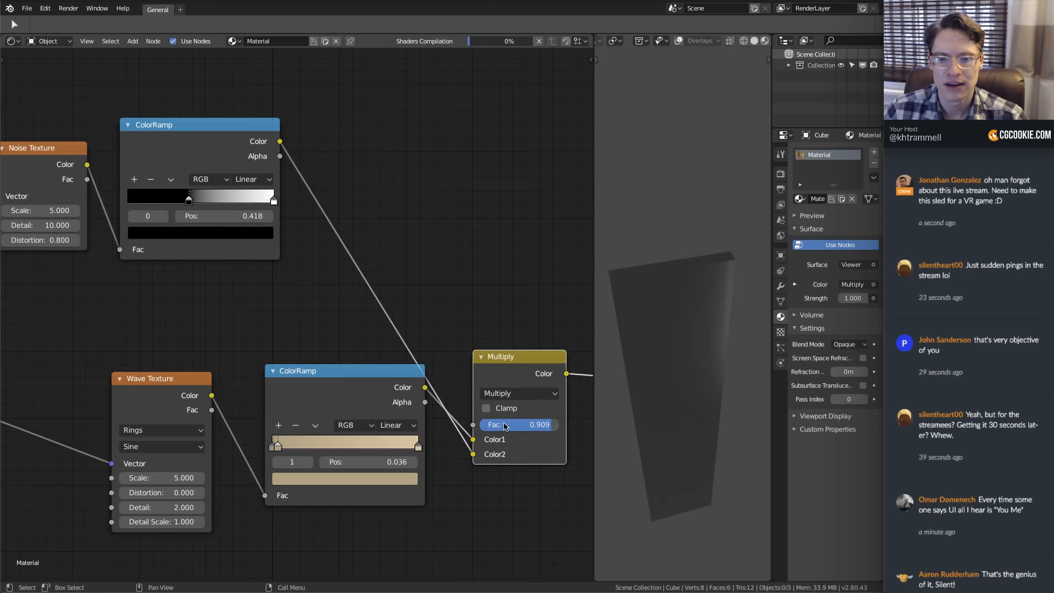
pyautogui.moveTo(545, 427)
pyautogui.mouseDown()
pyautogui.moveTo(518, 427)
pyautogui.moveTo(538, 424)
pyautogui.mouseUp()
pyautogui.moveTo(705, 379); pyautogui.dragTo(685, 328, button='middle')
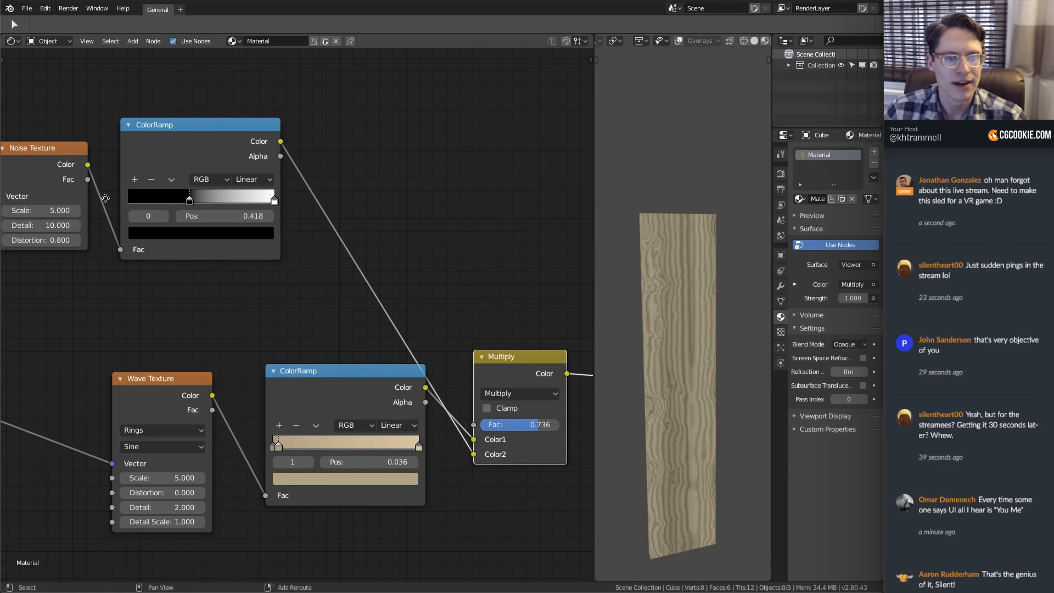
# Move the black-and-white ColorRamp's black stop to about position 0.505
pyautogui.moveTo(170, 200); pyautogui.dragTo(204, 211, button='middle')
pyautogui.moveTo(223, 214)
pyautogui.mouseDown()
pyautogui.moveTo(213, 215)
pyautogui.moveTo(235, 215)
pyautogui.mouseUp()
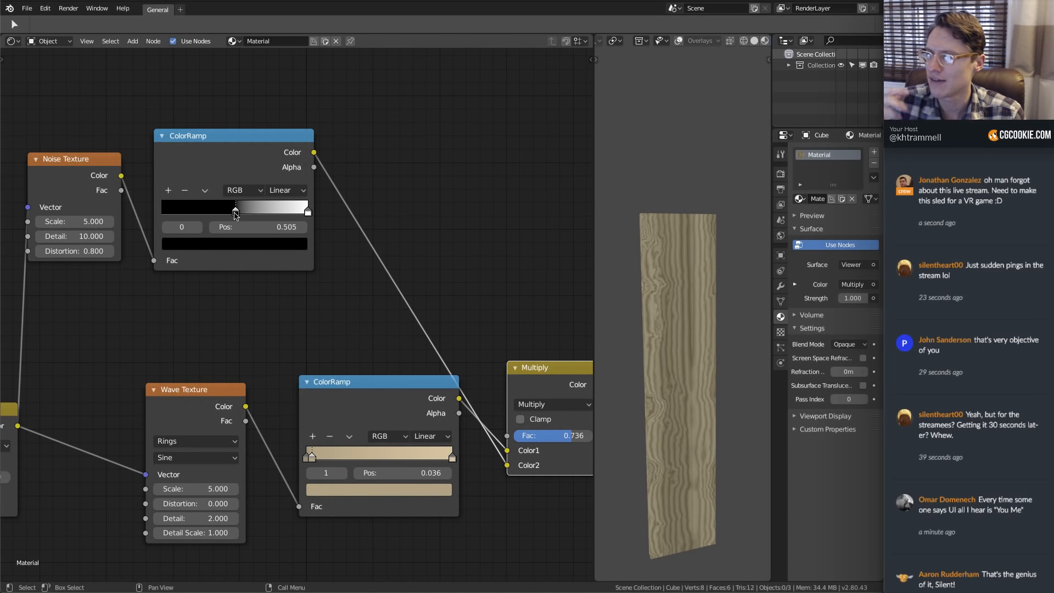
pyautogui.scroll(-6, 163, 197)
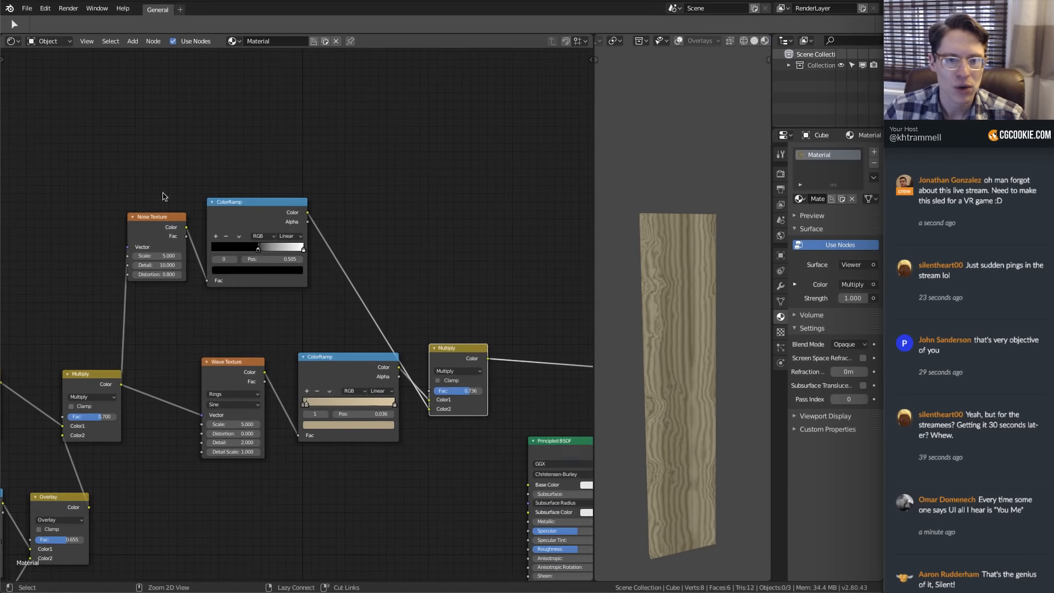
# Duplicate the upper Noise Texture and ColorRamp above the originals with links kept, and feed the copy's Vector from the first Multiply node
pyautogui.moveTo(163, 196); pyautogui.dragTo(304, 189, button='middle')
pyautogui.moveTo(291, 273); pyautogui.dragTo(290, 315, button='middle')
pyautogui.click(299, 255)
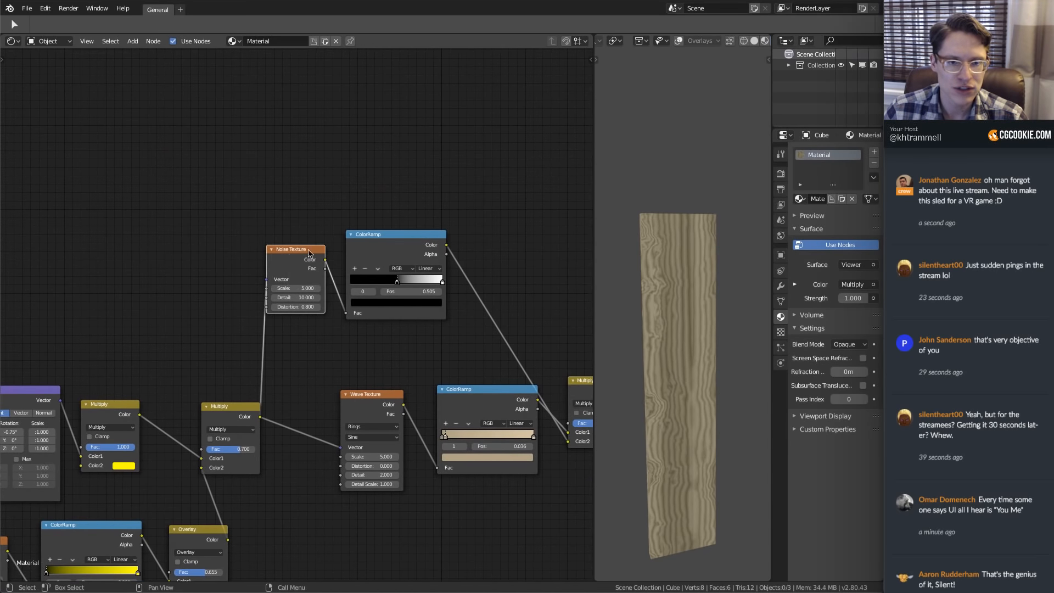
pyautogui.keyDown('shift'); pyautogui.click(389, 248); pyautogui.keyUp('shift')
pyautogui.hotkey('ctrl', 'shift', 'd')
pyautogui.click(389, 150)
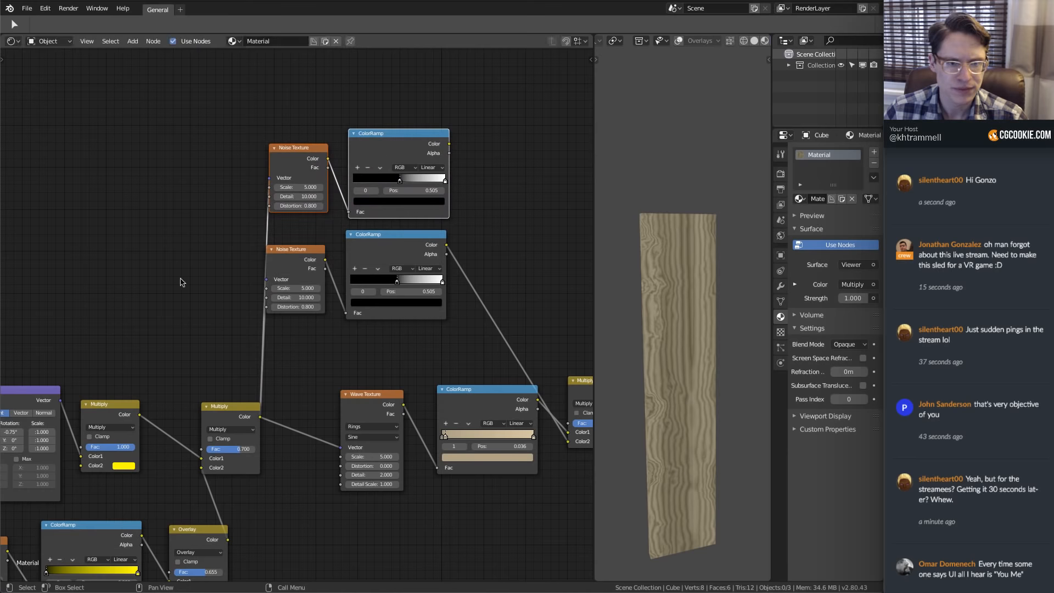
pyautogui.moveTo(140, 415); pyautogui.dragTo(269, 178)
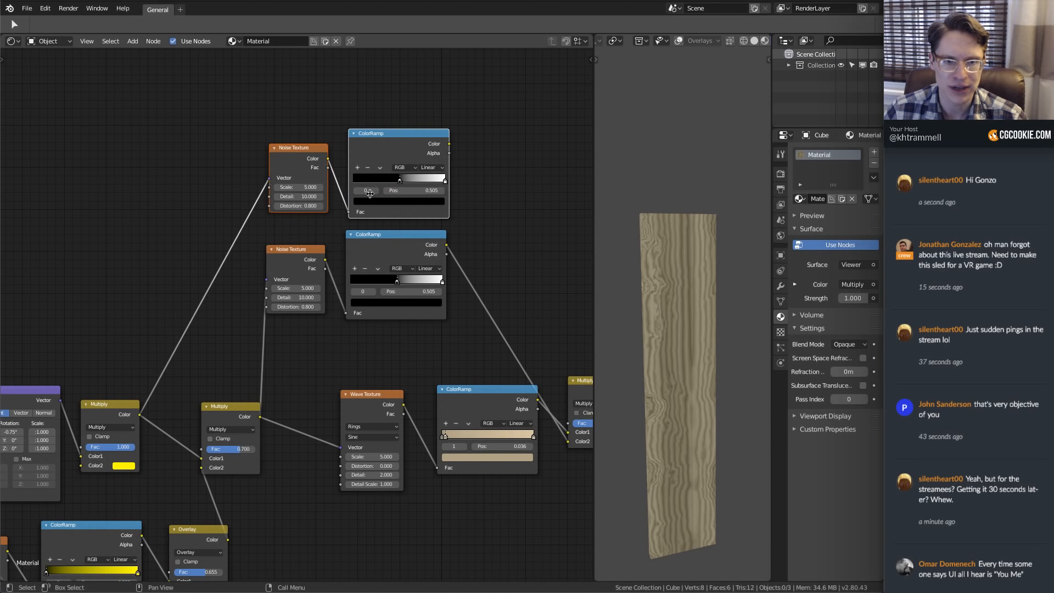
# Save the file and insert a copy of the final Multiply node on the link to the Viewer
pyautogui.moveTo(478, 187); pyautogui.dragTo(305, 249, button='middle')
pyautogui.keyDown('ctrl'); pyautogui.moveTo(304, 248); pyautogui.dragTo(224, 175, button='middle'); pyautogui.keyUp('ctrl')
pyautogui.click(373, 404)
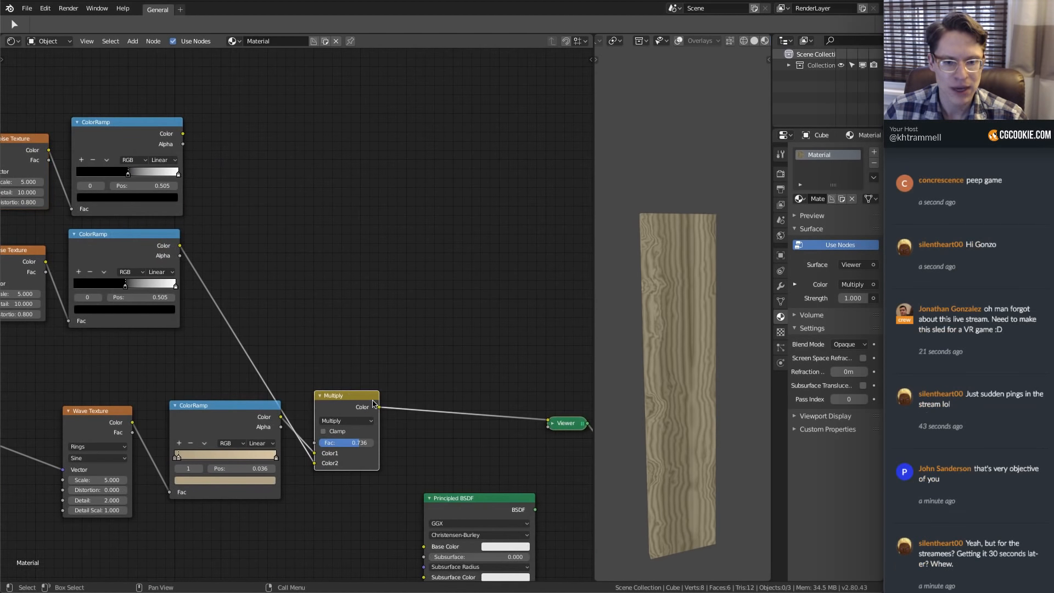
pyautogui.hotkey('ctrl', 's')
pyautogui.hotkey('shift', 'd')
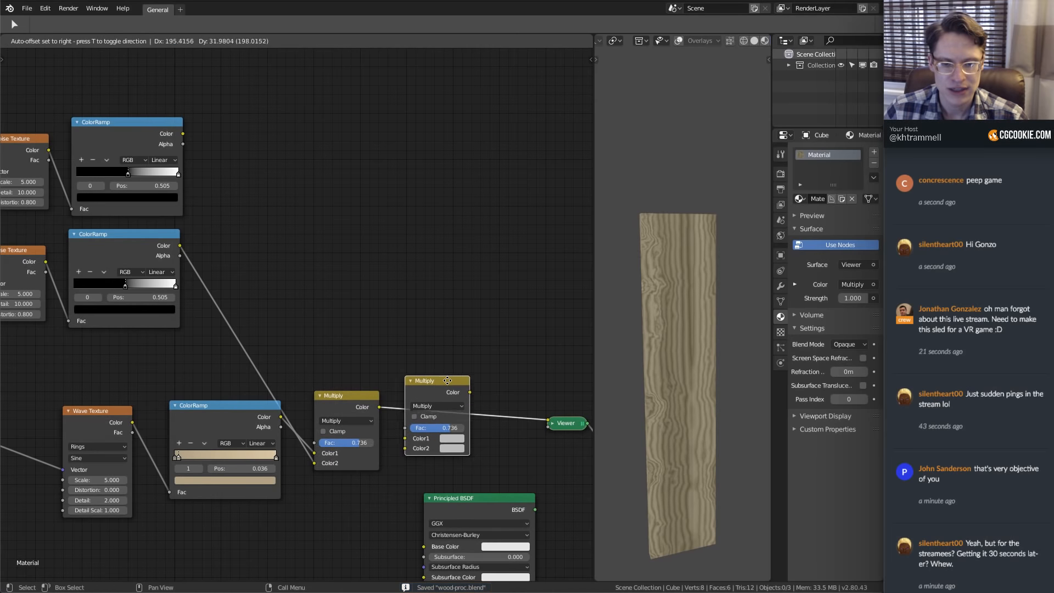
pyautogui.click(461, 391)
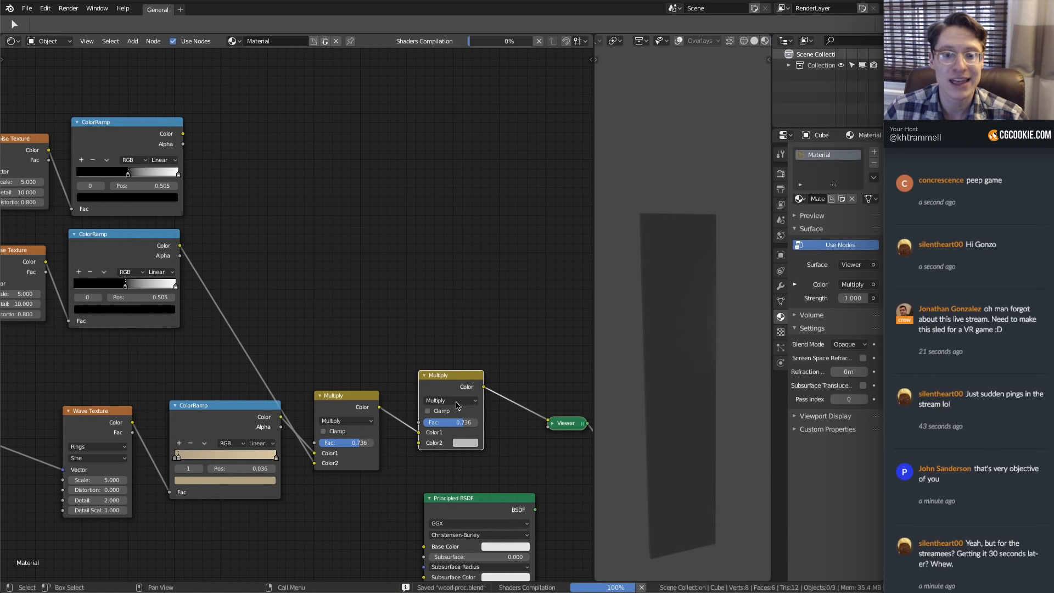
# Set the inserted copy's blend mode to Overlay and connect the topmost ColorRamp's Color to its Color2
pyautogui.click(456, 401)
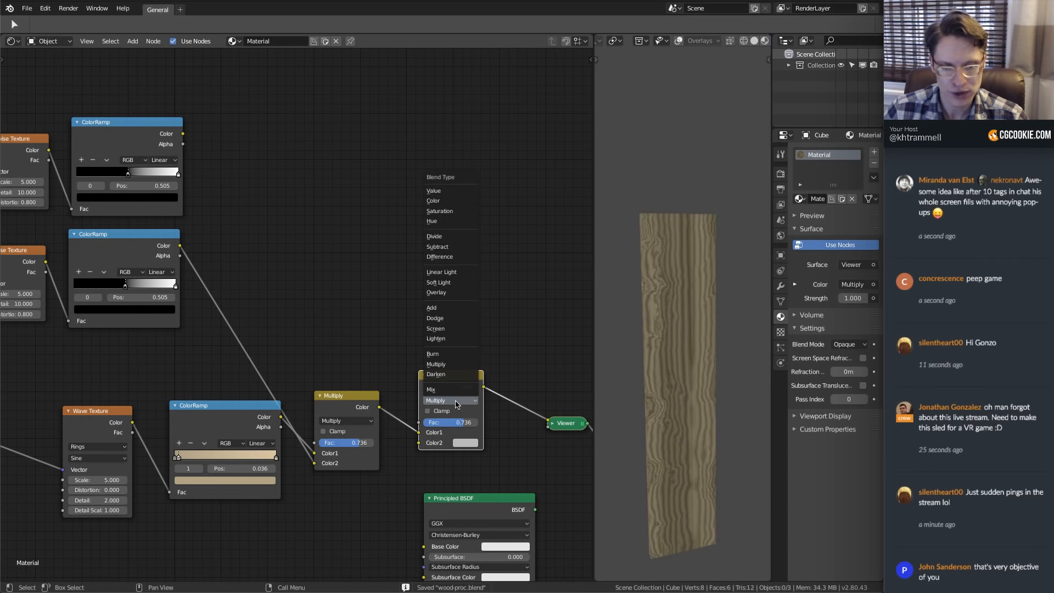
pyautogui.click(437, 293)
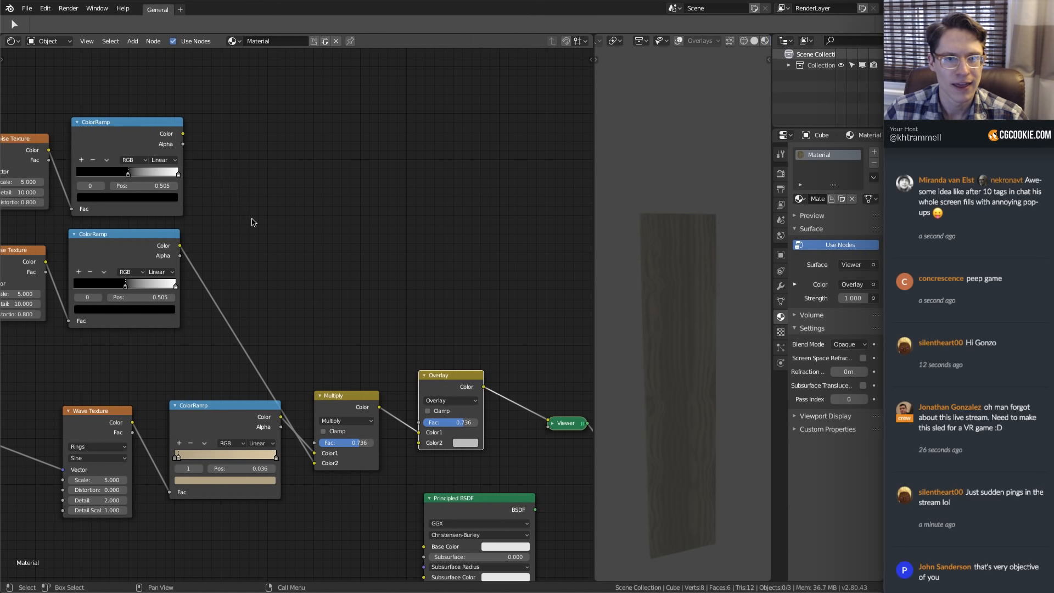
pyautogui.moveTo(184, 133); pyautogui.dragTo(419, 443)
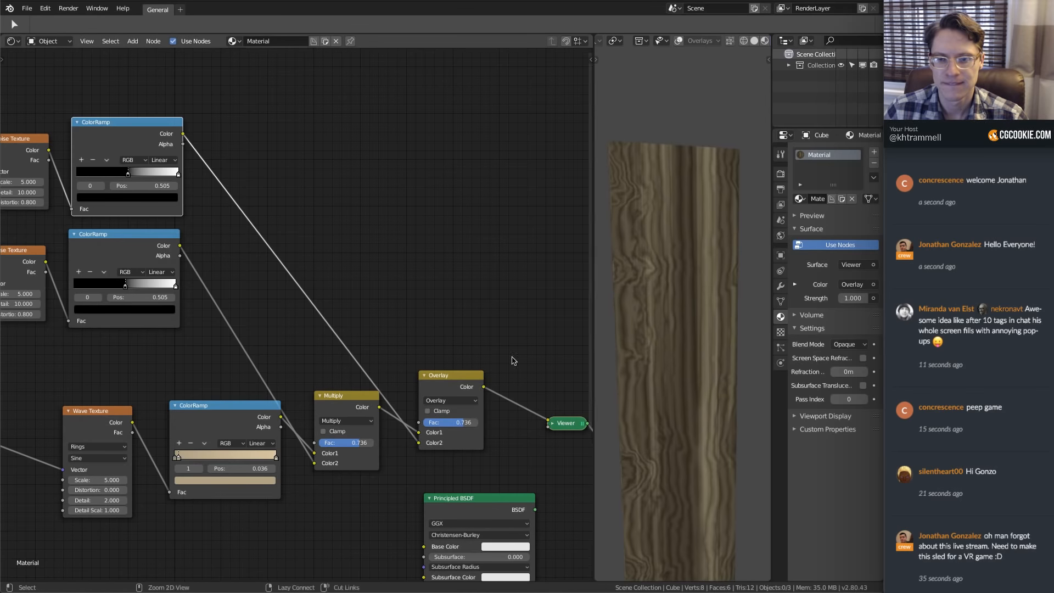
# Lower the final Overlay node's Fac to about 0.509
pyautogui.moveTo(431, 337); pyautogui.dragTo(351, 287, button='middle')
pyautogui.scroll(2, 384, 387)
pyautogui.moveTo(423, 399); pyautogui.dragTo(405, 399)
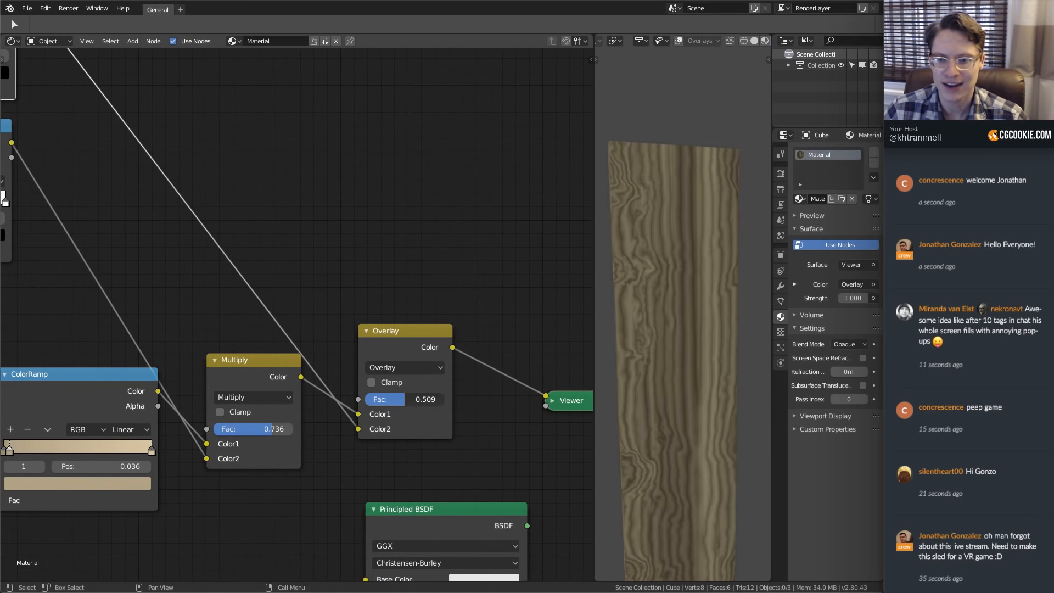
# Try a Scale of 10 on the topmost Noise Texture
pyautogui.scroll(-2, 404, 399)
pyautogui.scroll(2, 198, 286)
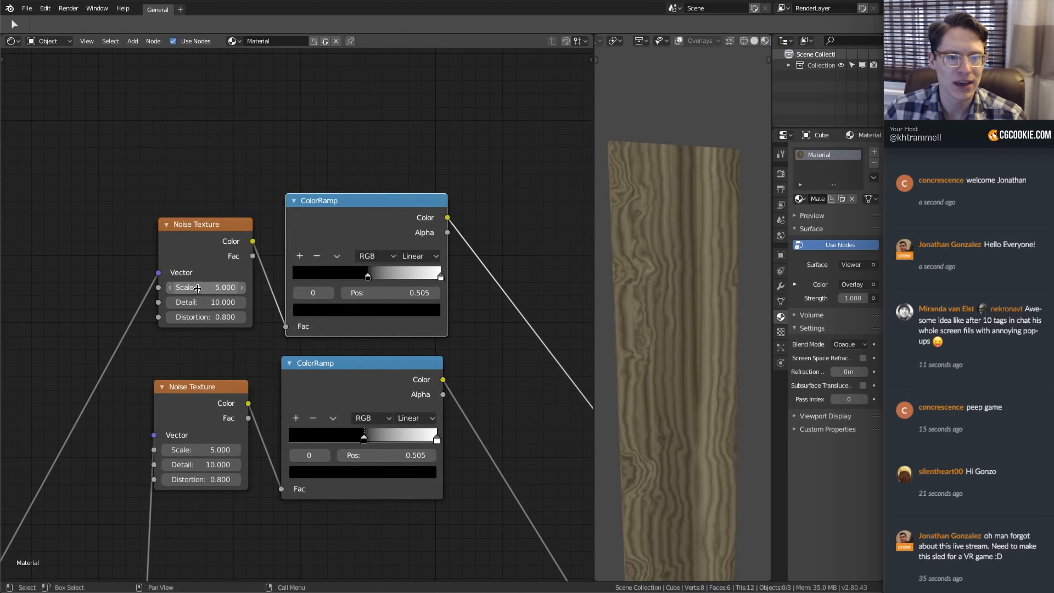
pyautogui.click(197, 287)
pyautogui.write('10')
pyautogui.press('Return')
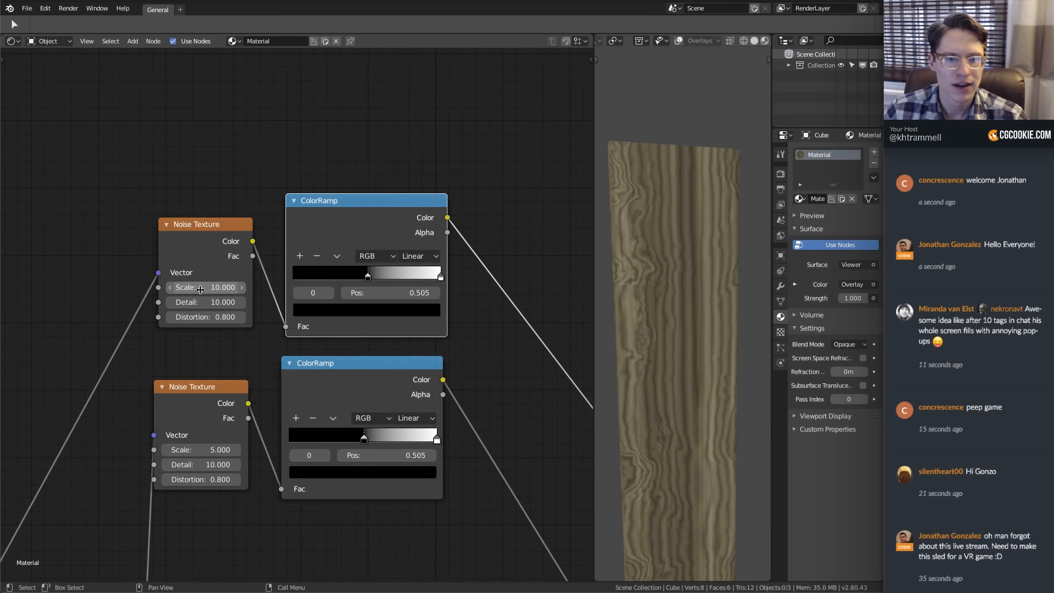
# Set the topmost Noise Texture's Scale to 20
pyautogui.click(198, 289)
pyautogui.write('20')
pyautogui.press('Return')
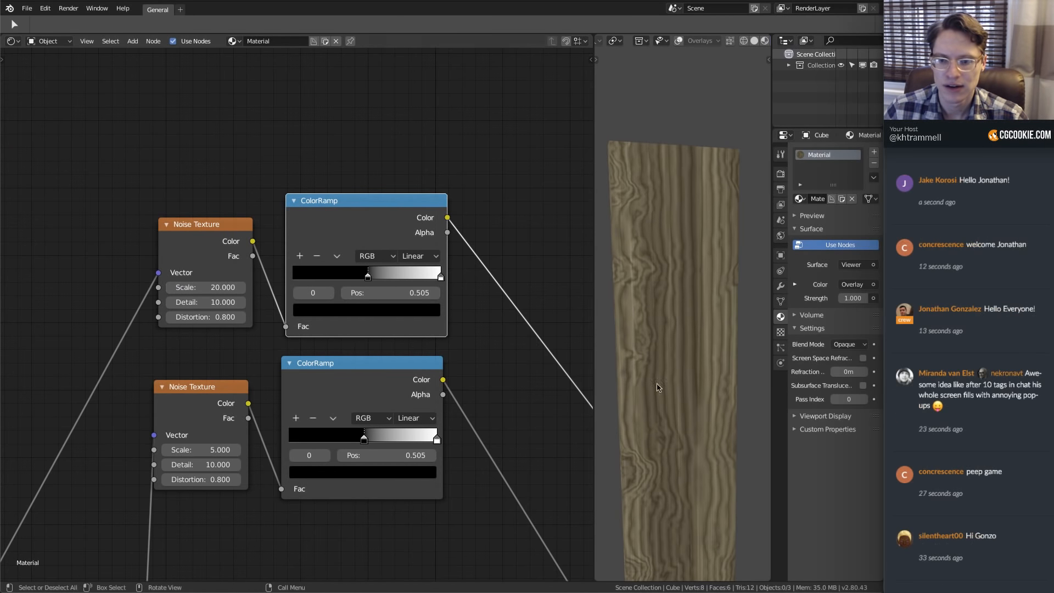
# Preview the topmost ColorRamp on the plank and tighten its gradient, moving the black stop lower and the white stop to about 0.705
pyautogui.keyDown('ctrl'); pyautogui.keyDown('shift'); pyautogui.click(378, 204); pyautogui.keyUp('shift'); pyautogui.keyUp('ctrl')
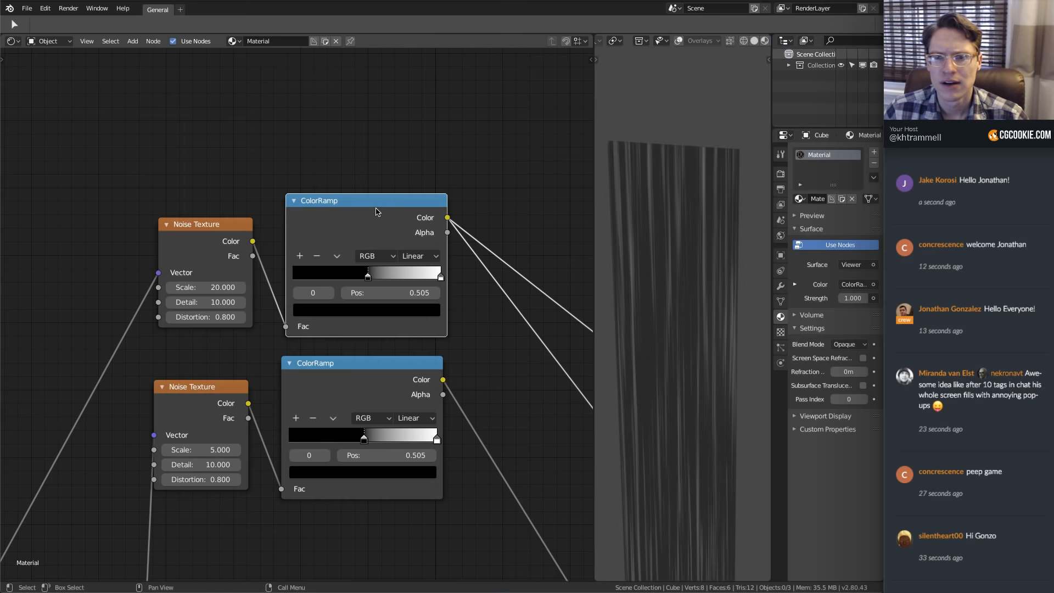
pyautogui.moveTo(366, 276); pyautogui.dragTo(329, 276)
pyautogui.click(432, 279)
pyautogui.moveTo(432, 279); pyautogui.dragTo(393, 282)
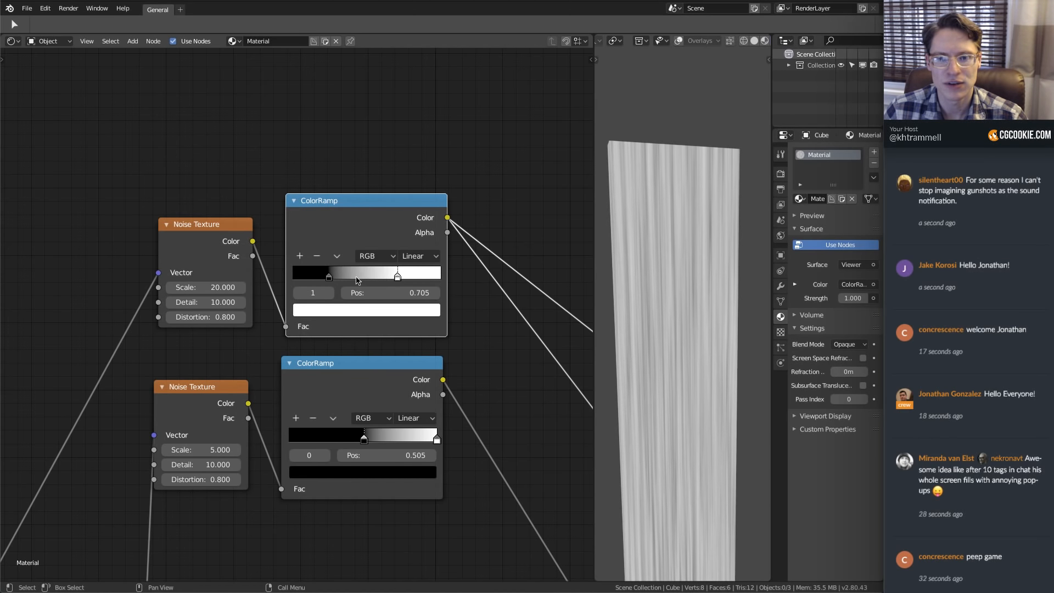
# Move the topmost ColorRamp's black stop to about 0.191 and check the softer streaks on the plank
pyautogui.moveTo(329, 276); pyautogui.dragTo(321, 276)
pyautogui.scroll(-3, 676, 304)
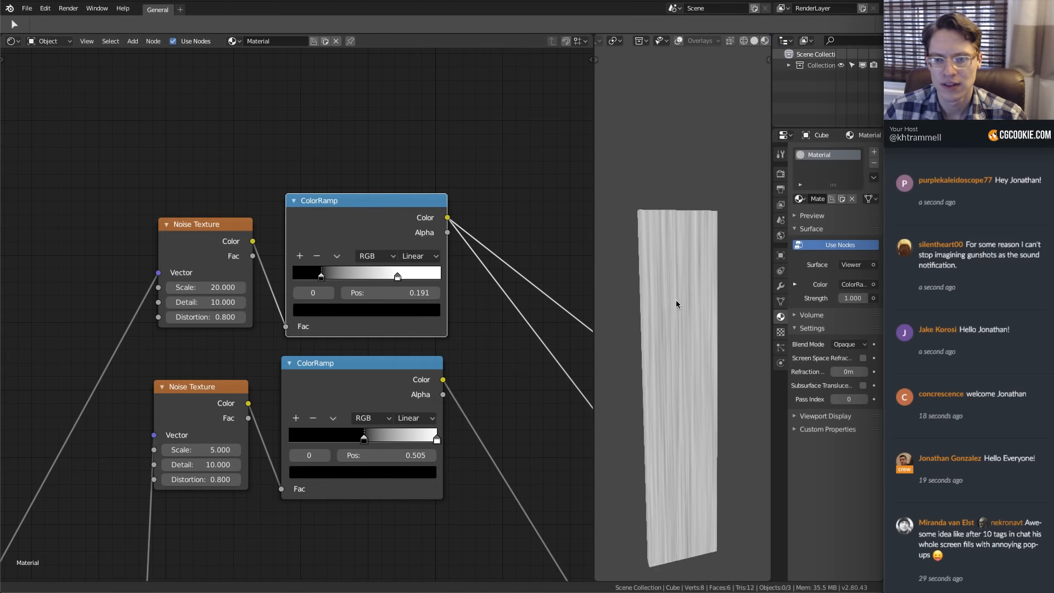
pyautogui.moveTo(676, 304); pyautogui.dragTo(658, 336, button='middle')
pyautogui.moveTo(523, 343); pyautogui.dragTo(470, 325, button='middle')
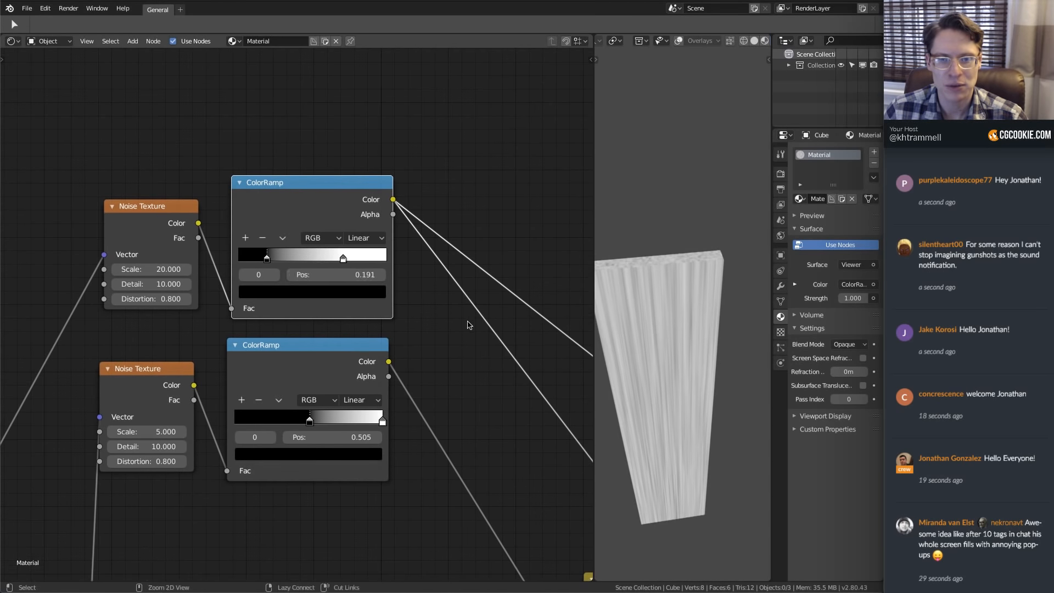
# Preview the final Overlay mix and examine the combined wood grain on the plank up close and from different angles
pyautogui.press('Home')
pyautogui.scroll(2, 438, 280)
pyautogui.keyDown('ctrl'); pyautogui.keyDown('shift'); pyautogui.click(321, 354); pyautogui.keyUp('shift'); pyautogui.keyUp('ctrl')
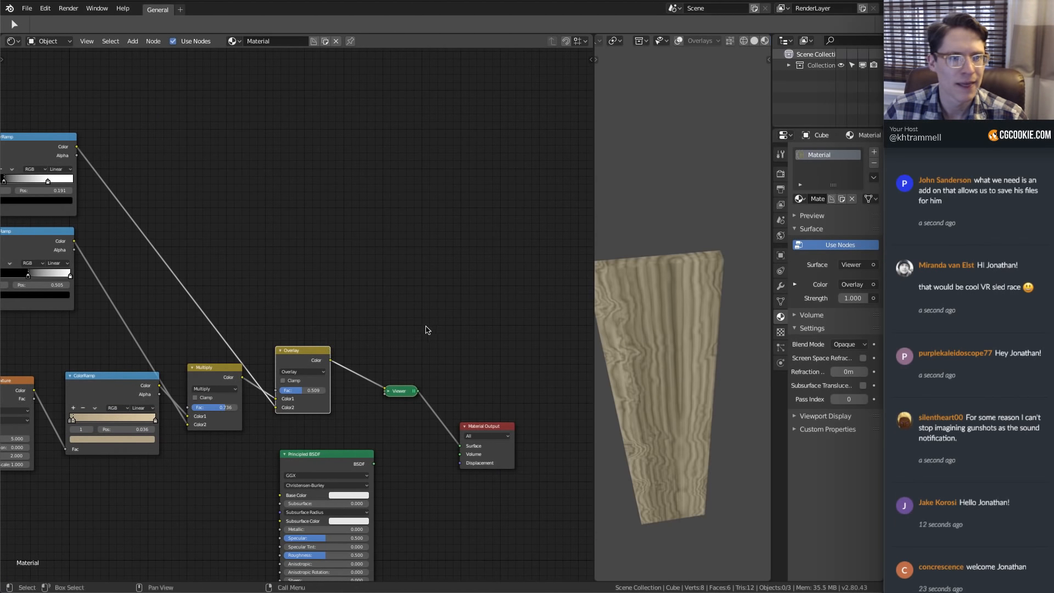
pyautogui.scroll(5, 695, 338)
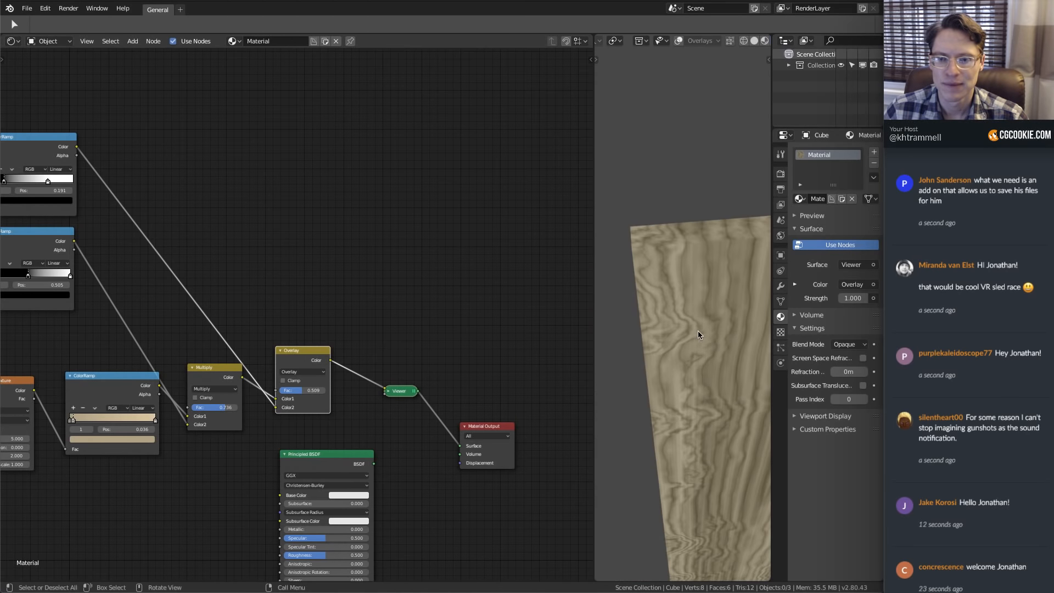
pyautogui.moveTo(698, 333)
pyautogui.mouseDown(button='middle')
pyautogui.moveTo(677, 337)
pyautogui.moveTo(688, 343)
pyautogui.moveTo(686, 309)
pyautogui.moveTo(704, 365)
pyautogui.moveTo(699, 317)
pyautogui.moveTo(712, 308)
pyautogui.moveTo(708, 316)
pyautogui.mouseUp(button='middle')
pyautogui.scroll(-2, 699, 317)
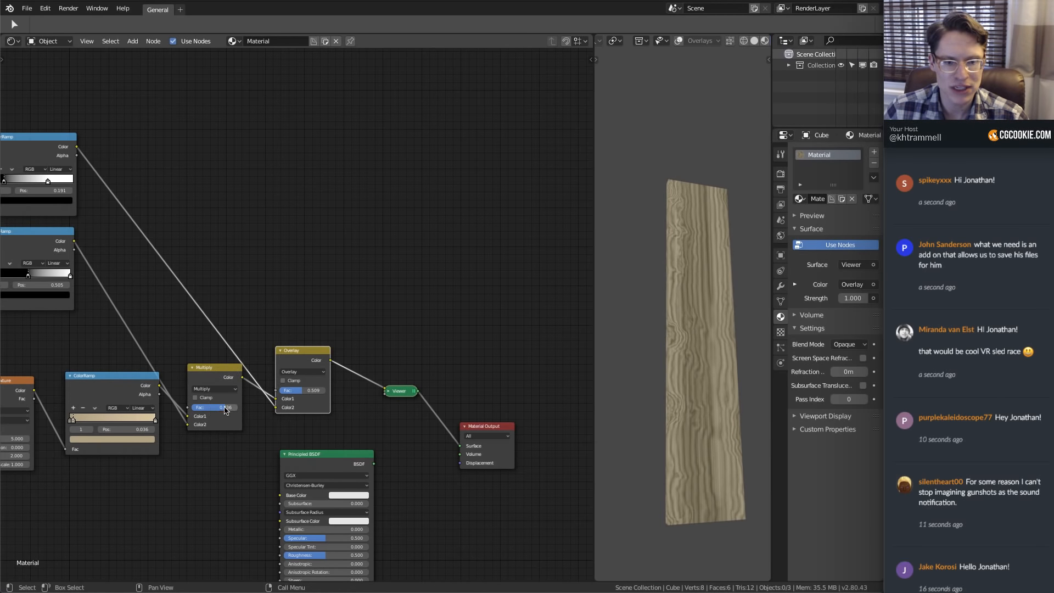
# Set the last Multiply node's Fac to about 0.491 and the final Overlay node's Fac to about 0.764
pyautogui.moveTo(225, 410); pyautogui.dragTo(258, 410)
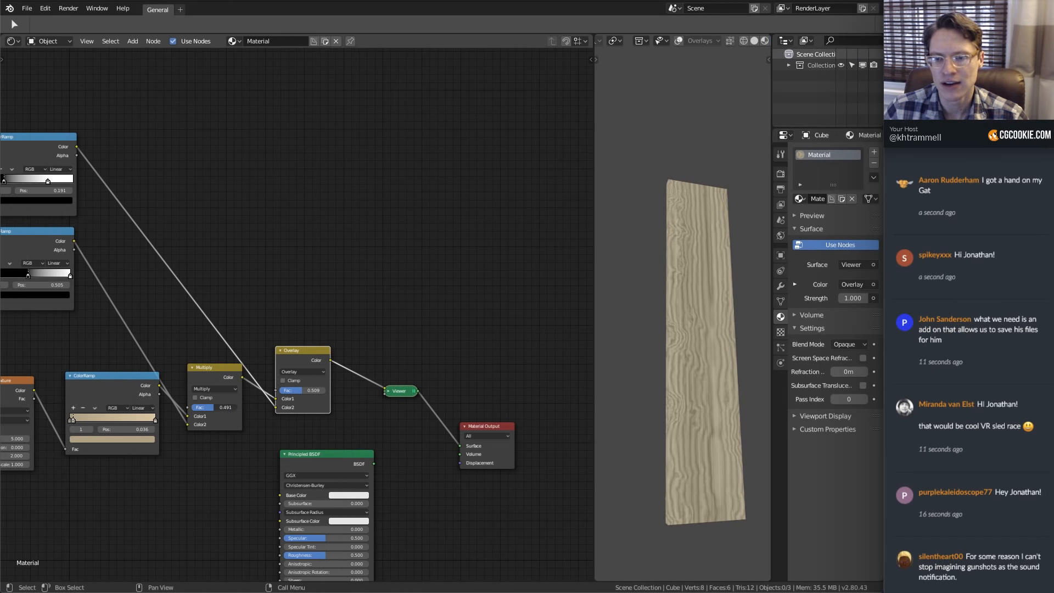
pyautogui.scroll(5, 304, 359)
pyautogui.moveTo(308, 431)
pyautogui.mouseDown()
pyautogui.moveTo(337, 431)
pyautogui.moveTo(327, 431)
pyautogui.mouseUp()
pyautogui.keyDown('ctrl'); pyautogui.moveTo(659, 302); pyautogui.dragTo(669, 336, button='middle'); pyautogui.keyUp('ctrl')
pyautogui.keyDown('ctrl'); pyautogui.moveTo(274, 241); pyautogui.dragTo(359, 244, button='middle'); pyautogui.keyUp('ctrl')
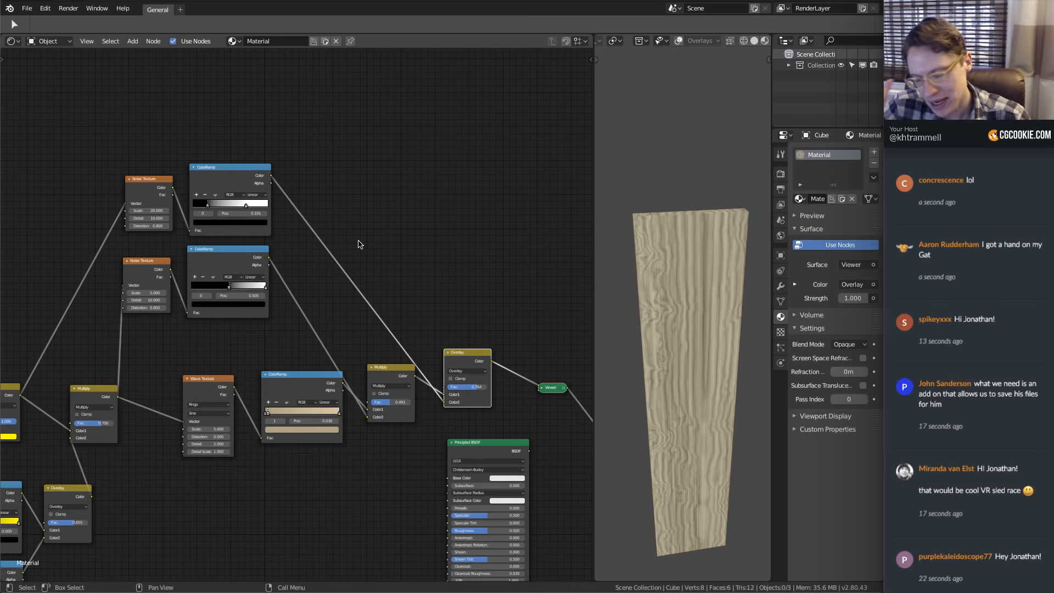
pyautogui.moveTo(357, 242)
pyautogui.keyDown('ctrl'); pyautogui.mouseDown(button='middle')
pyautogui.moveTo(435, 280)
pyautogui.moveTo(338, 240)
pyautogui.mouseUp(button='middle'); pyautogui.keyUp('ctrl')
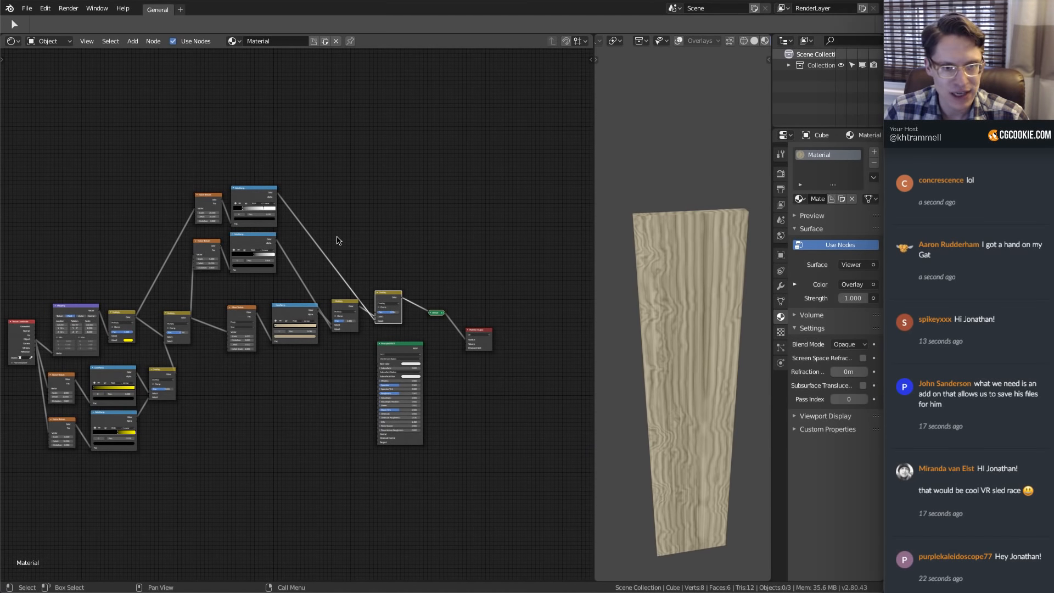
# Duplicate the topmost Noise Texture and ColorRamp, preview the copy, and tighten its gradient with the white stop at about 0.418
pyautogui.keyDown('ctrl'); pyautogui.moveTo(338, 240); pyautogui.dragTo(284, 332, button='middle'); pyautogui.keyUp('ctrl')
pyautogui.keyDown('ctrl'); pyautogui.keyDown('shift'); pyautogui.click(444, 280); pyautogui.keyUp('shift'); pyautogui.keyUp('ctrl')
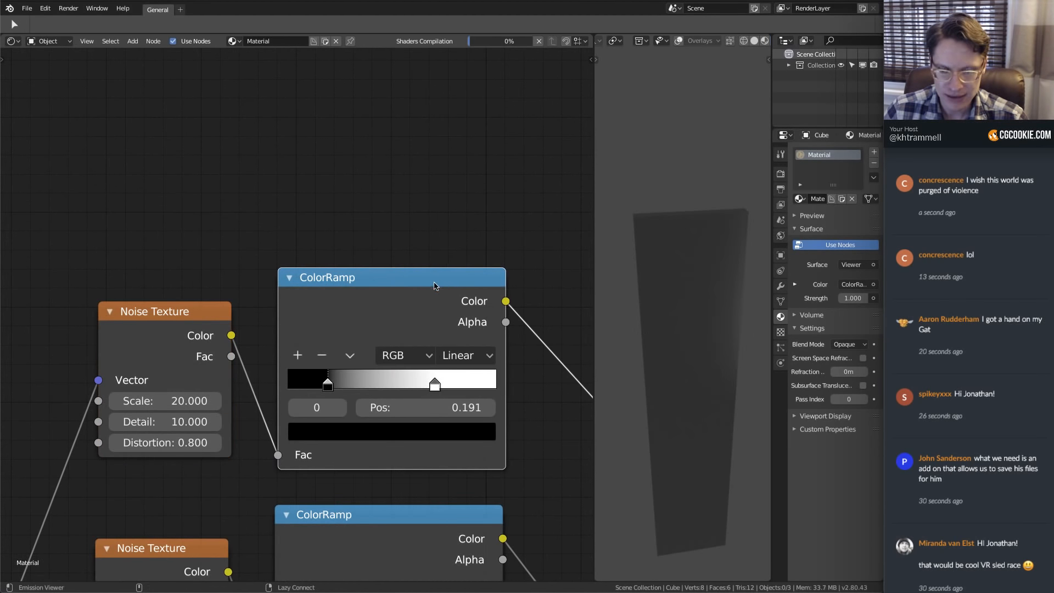
pyautogui.moveTo(668, 315); pyautogui.dragTo(663, 357, button='middle')
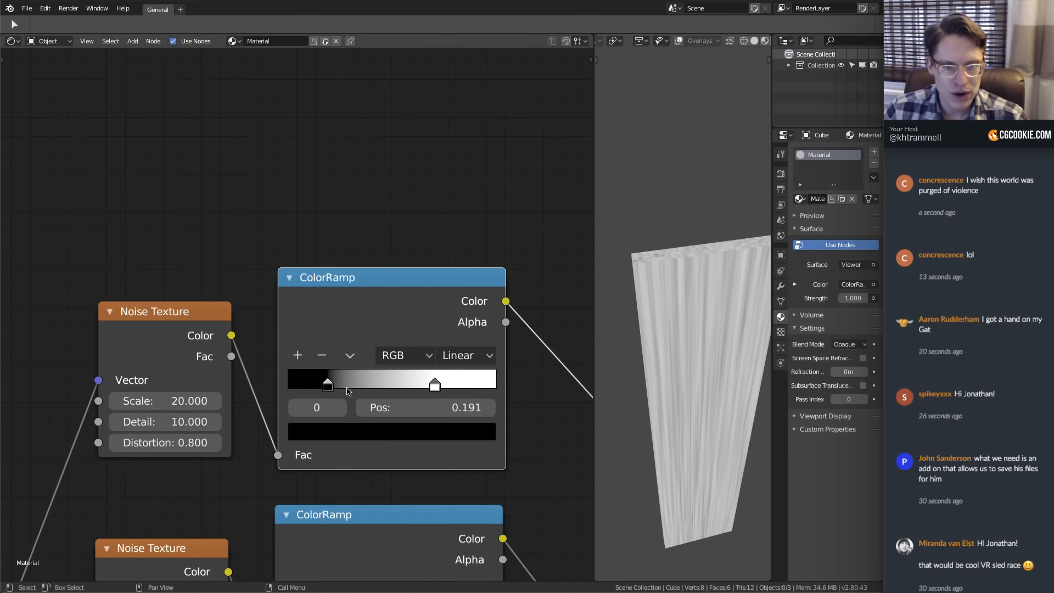
pyautogui.moveTo(347, 386)
pyautogui.mouseDown()
pyautogui.moveTo(438, 385)
pyautogui.moveTo(359, 390)
pyautogui.moveTo(395, 386)
pyautogui.moveTo(376, 389)
pyautogui.mouseUp()
pyautogui.scroll(-3, 377, 388)
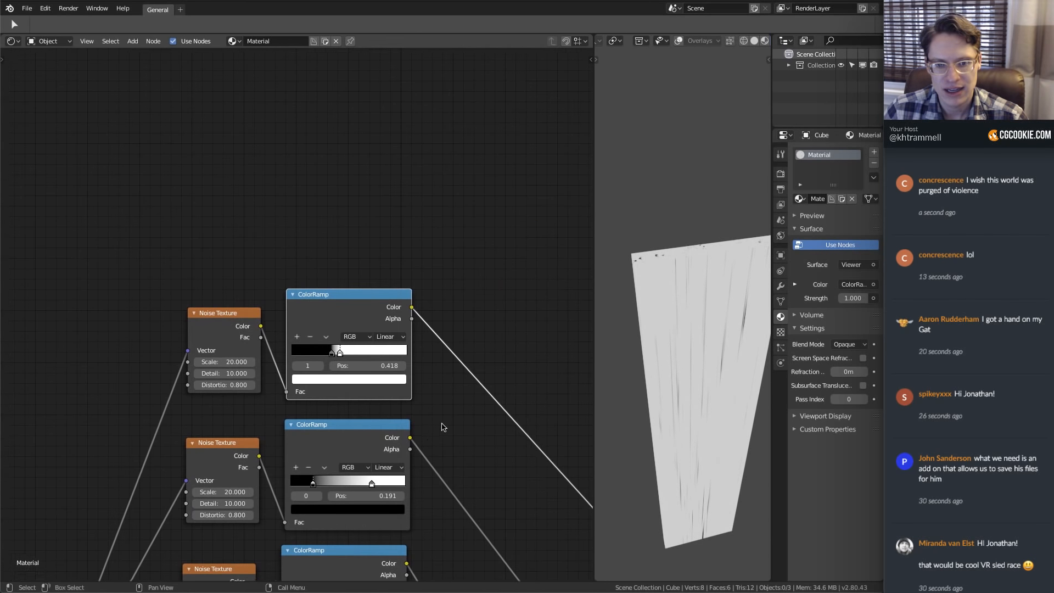
pyautogui.moveTo(371, 469); pyautogui.dragTo(319, 471)
pyautogui.scroll(4, 296, 349)
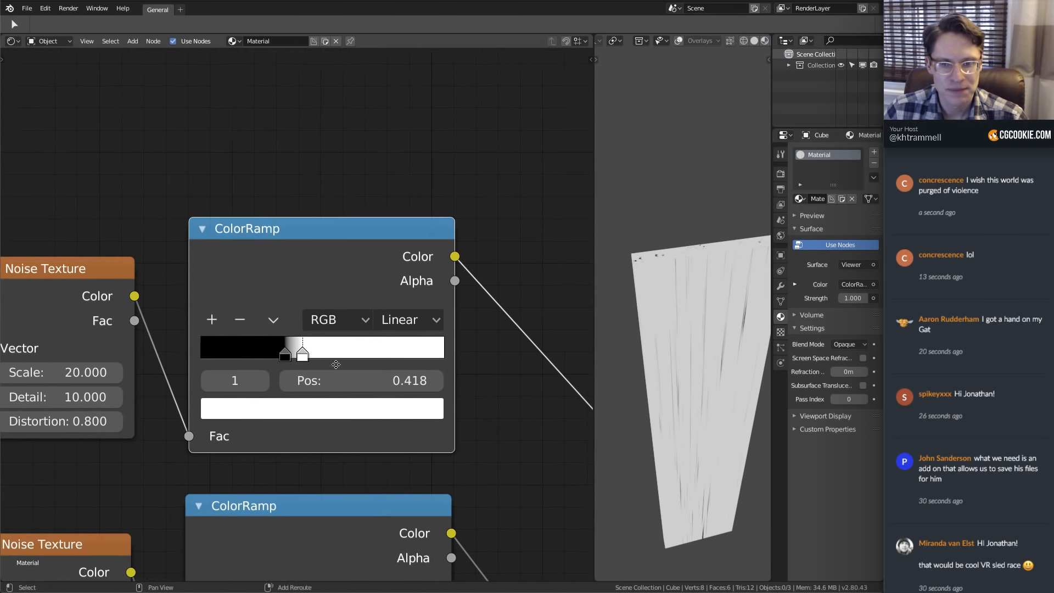
# Try a Scale of 50 on the new topmost Noise Texture
pyautogui.click(47, 373)
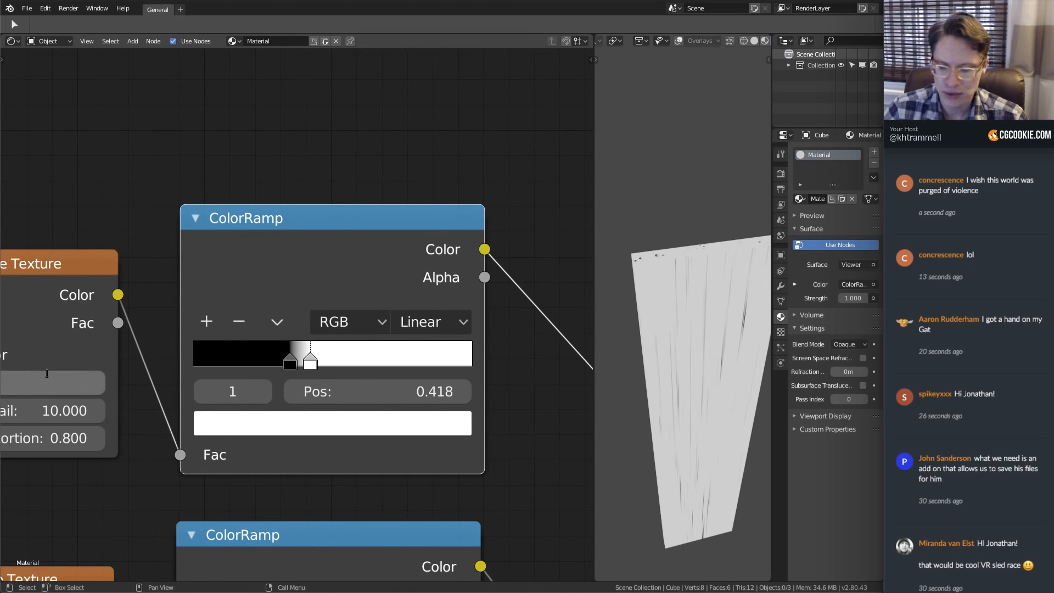
pyautogui.write('50')
pyautogui.press('Return')
pyautogui.moveTo(653, 297); pyautogui.dragTo(623, 355, button='middle')
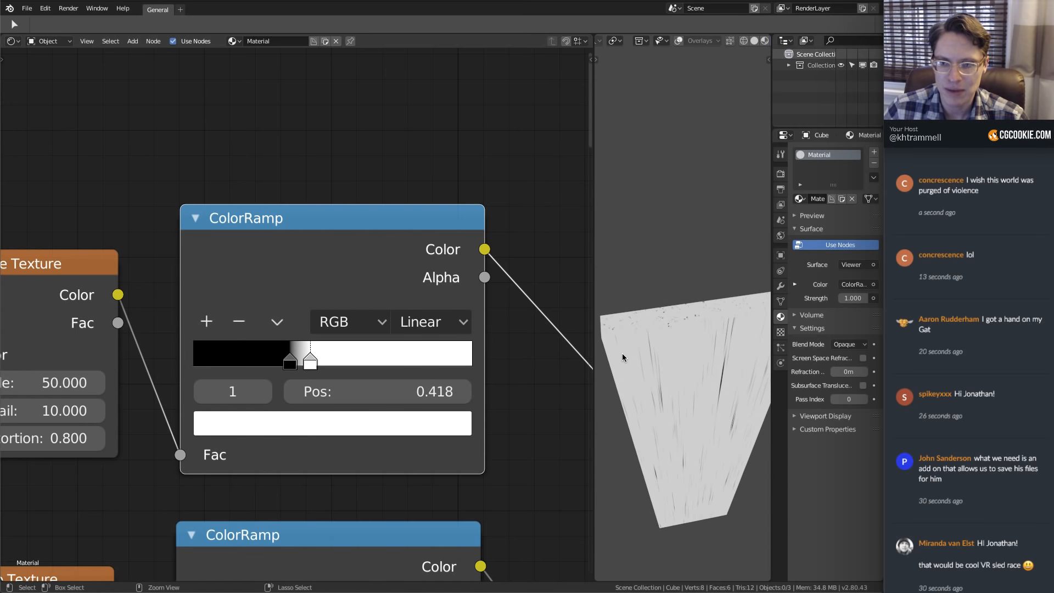
# Set the topmost Noise Texture's Scale to 100 and move its ColorRamp's white stop to about 0.441
pyautogui.click(37, 379)
pyautogui.write('100')
pyautogui.press('Return')
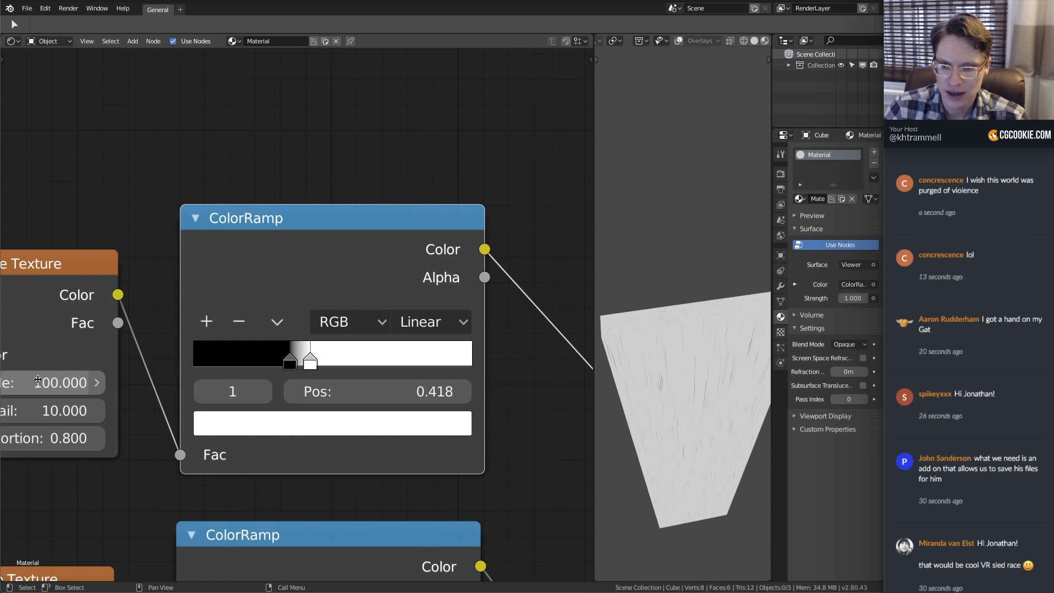
pyautogui.moveTo(314, 363)
pyautogui.mouseDown()
pyautogui.moveTo(327, 362)
pyautogui.moveTo(290, 363)
pyautogui.moveTo(326, 362)
pyautogui.moveTo(316, 360)
pyautogui.mouseUp()
pyautogui.keyDown('ctrl'); pyautogui.moveTo(690, 338); pyautogui.dragTo(694, 395, button='middle'); pyautogui.keyUp('ctrl')
# Save wood-proc.blend, duplicate the final Overlay node, and insert the copy between the topmost ColorRamp and the Viewer
pyautogui.keyDown('ctrl'); pyautogui.moveTo(382, 225); pyautogui.dragTo(425, 389, button='middle'); pyautogui.keyUp('ctrl')
pyautogui.keyDown('shift'); pyautogui.moveTo(427, 390); pyautogui.dragTo(271, 260, button='middle'); pyautogui.keyUp('shift')
pyautogui.scroll(4, 296, 315)
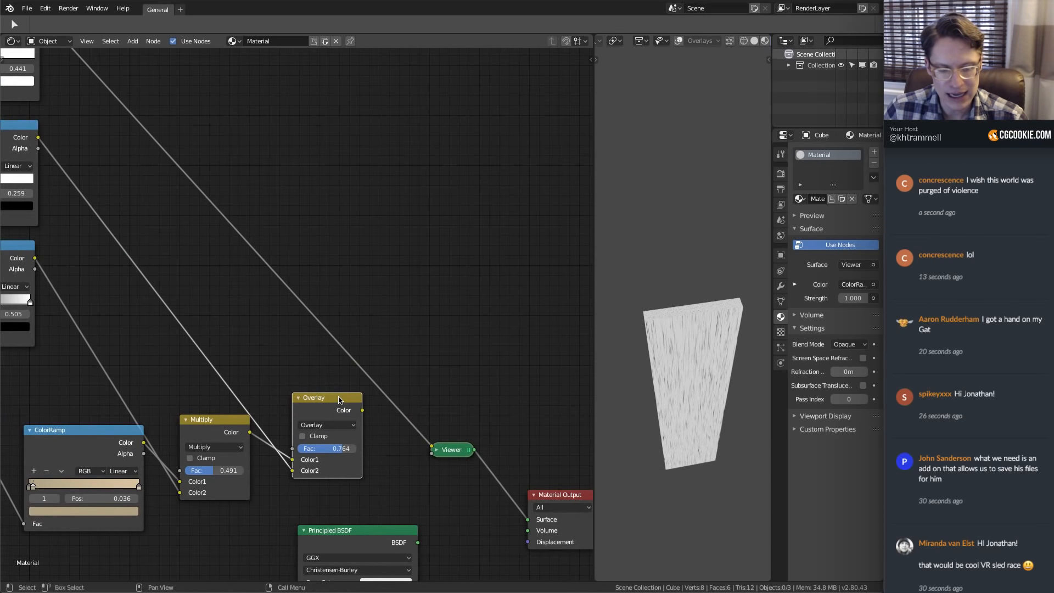
pyautogui.hotkey('ctrl', 's')
pyautogui.hotkey('shift', 'd')
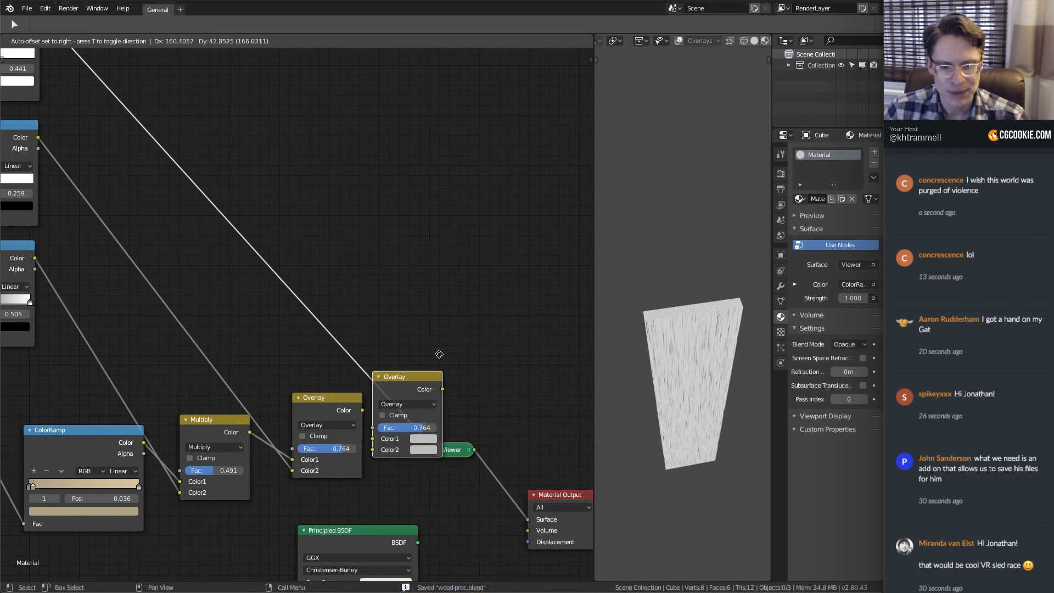
pyautogui.click(439, 353)
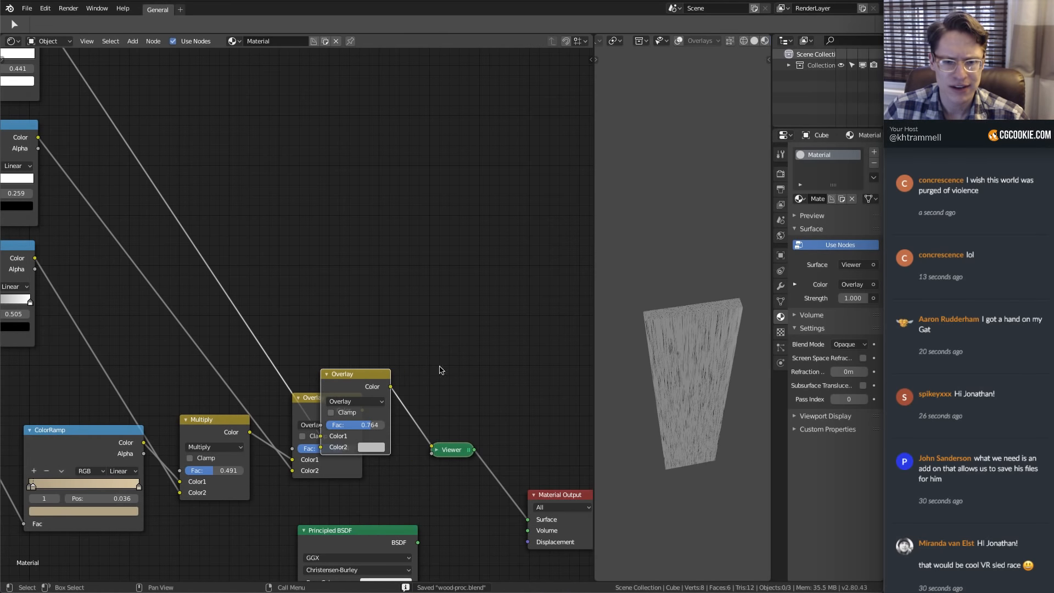
# Connect the earlier Overlay's Color output to the new Overlay's Color2 input
pyautogui.scroll(-8, 367, 381)
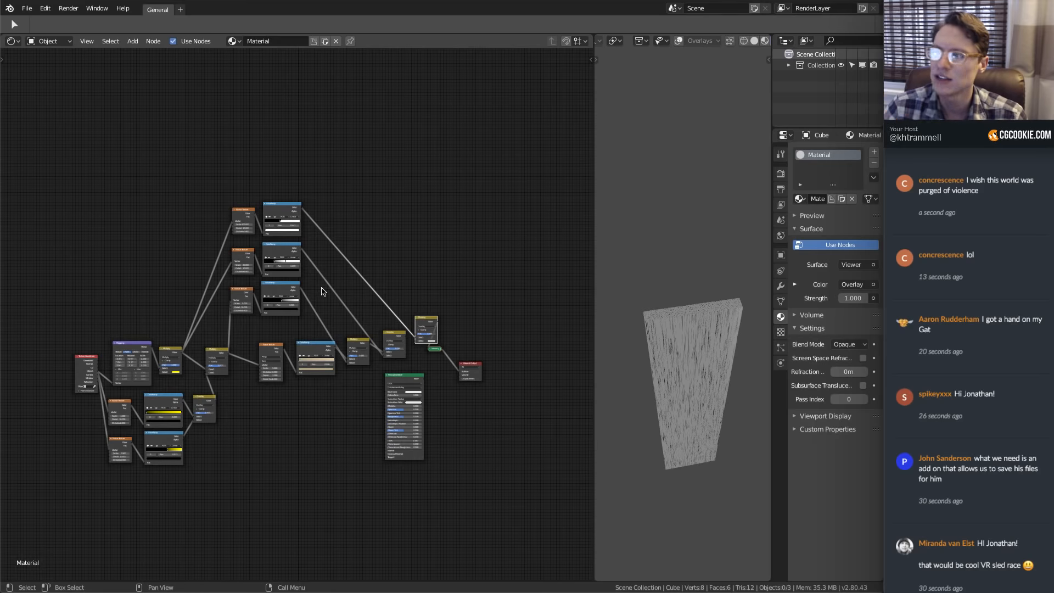
pyautogui.scroll(8, 260, 274)
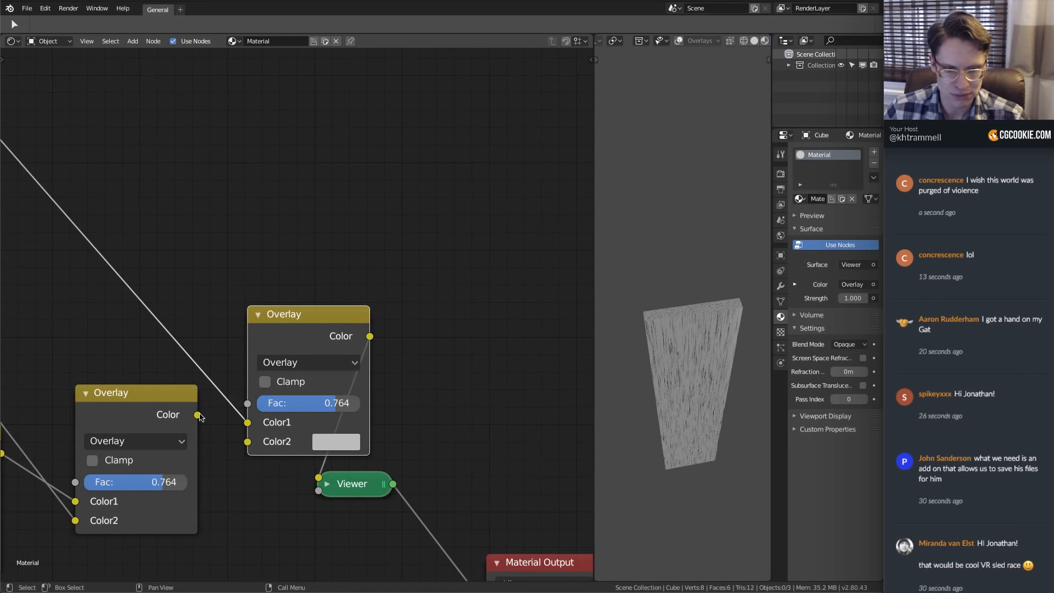
pyautogui.moveTo(197, 414); pyautogui.dragTo(247, 441)
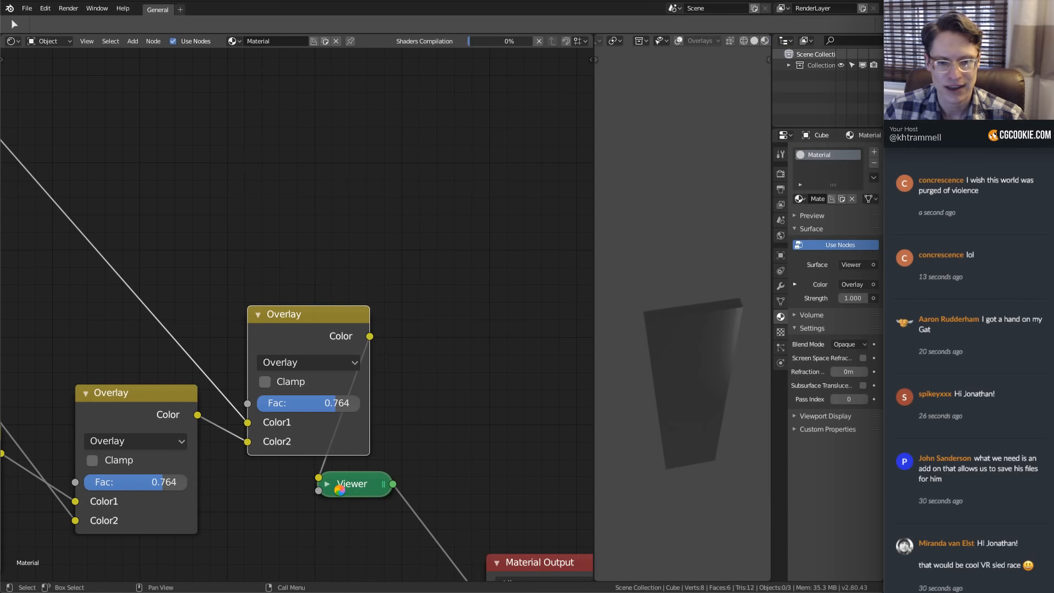
# Move the Viewer and Material Output nodes farther along the chain to make room after the new Overlay
pyautogui.moveTo(351, 485); pyautogui.dragTo(491, 447)
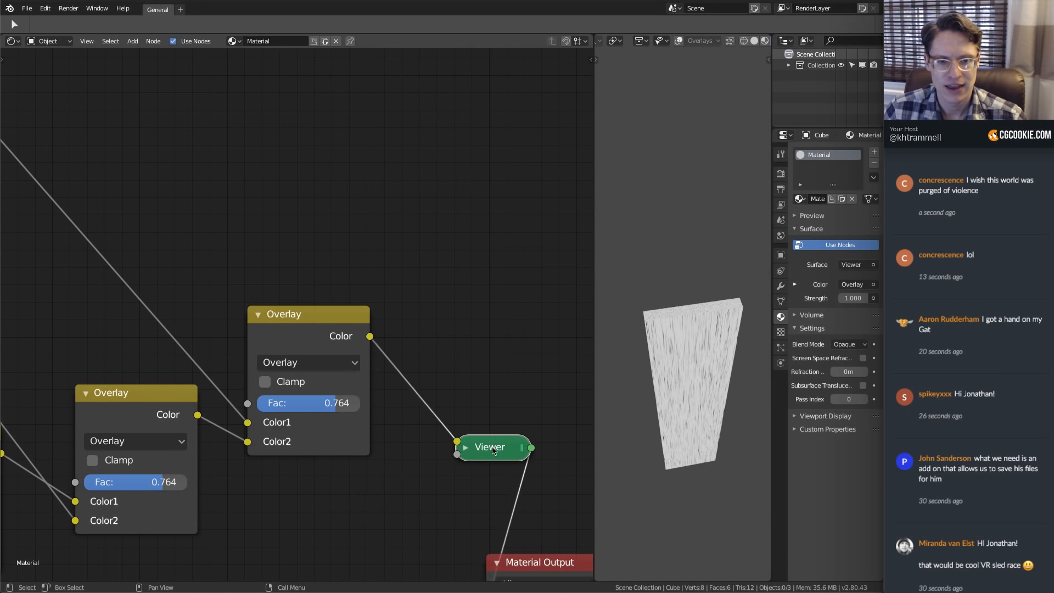
pyautogui.scroll(2, 354, 380)
pyautogui.click(354, 316)
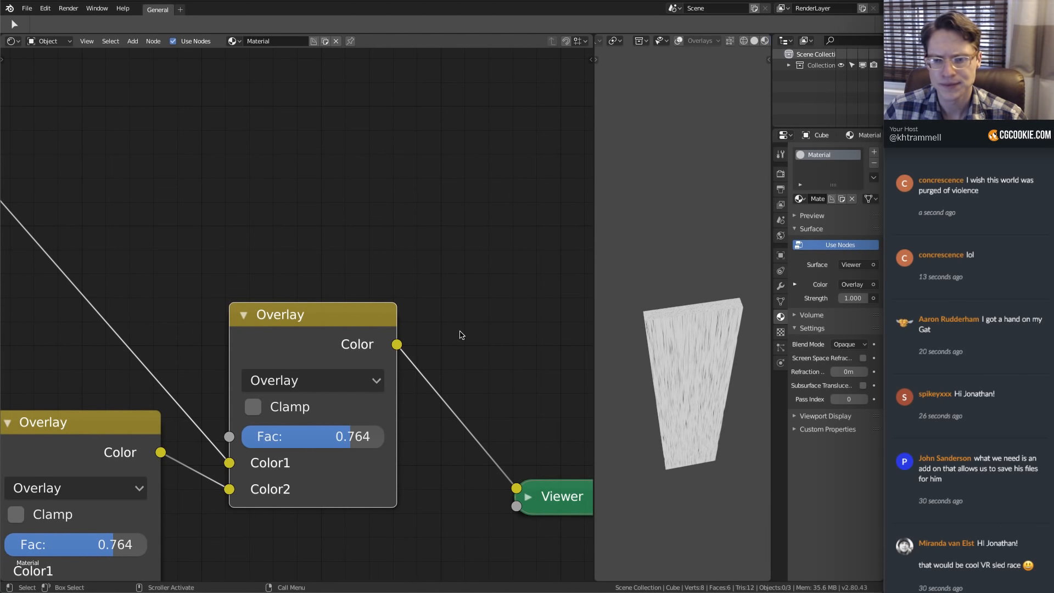
pyautogui.moveTo(696, 340); pyautogui.dragTo(693, 303, button='middle')
pyautogui.scroll(-3, 429, 324)
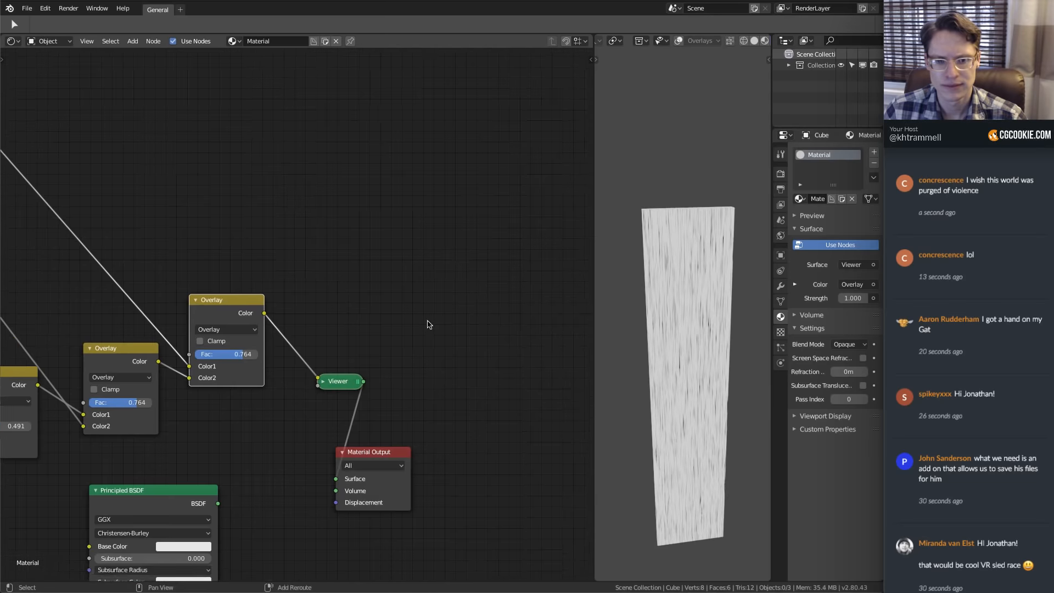
pyautogui.keyDown('ctrl'); pyautogui.moveTo(427, 324); pyautogui.dragTo(383, 391, button='middle'); pyautogui.keyUp('ctrl')
pyautogui.keyDown('ctrl'); pyautogui.keyDown('shift'); pyautogui.click(378, 425); pyautogui.keyUp('shift'); pyautogui.keyUp('ctrl')
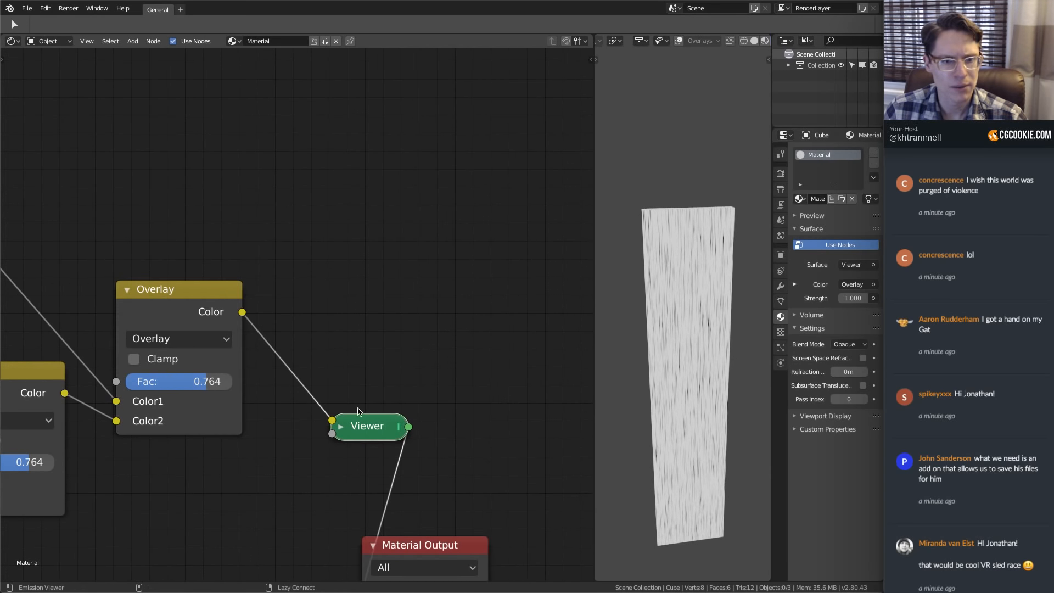
pyautogui.click(427, 547)
pyautogui.press('g')
pyautogui.click(494, 503)
# Compare previews of the earlier Overlay and the new Overlay on the plank
pyautogui.keyDown('shift'); pyautogui.moveTo(228, 351); pyautogui.dragTo(402, 326, button='middle'); pyautogui.keyUp('shift')
pyautogui.keyDown('ctrl'); pyautogui.keyDown('shift'); pyautogui.click(176, 353); pyautogui.keyUp('shift'); pyautogui.keyUp('ctrl')
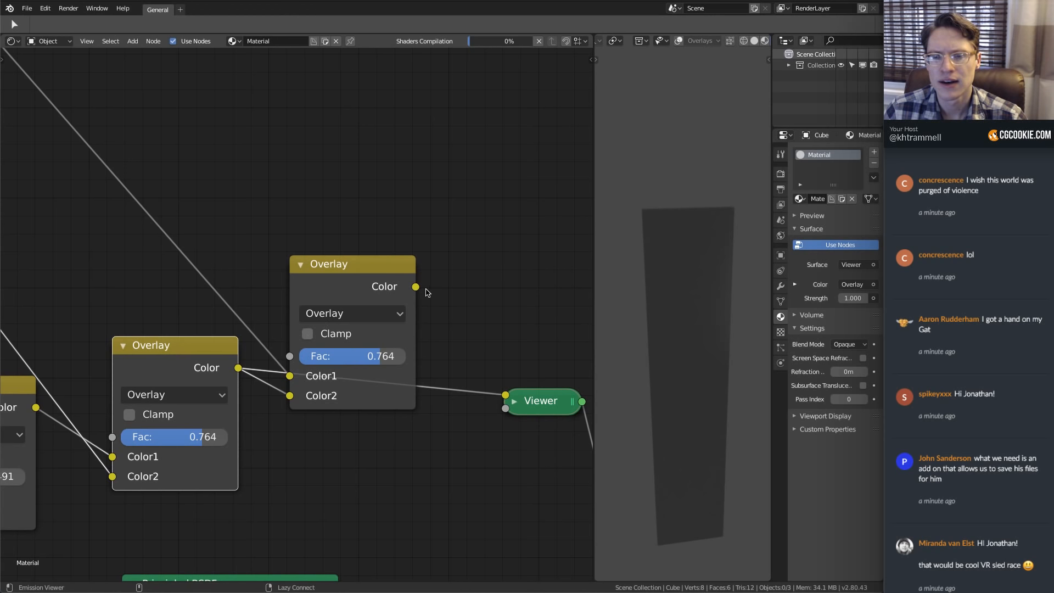
pyautogui.keyDown('ctrl'); pyautogui.keyDown('shift'); pyautogui.click(377, 272); pyautogui.keyUp('shift'); pyautogui.keyUp('ctrl')
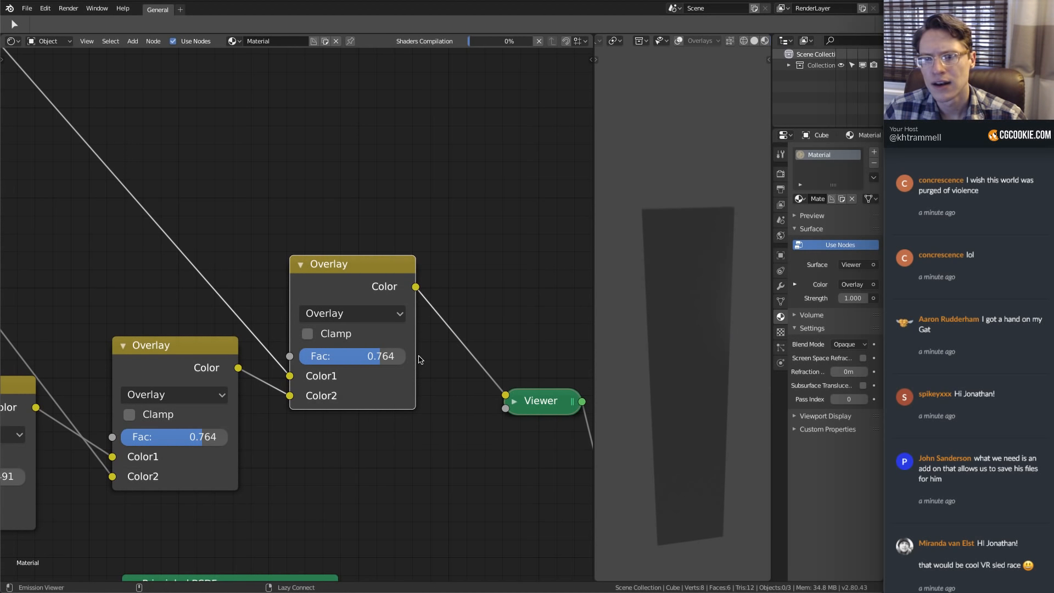
# Lower the new Overlay node's Fac to about 0.155
pyautogui.scroll(5, 383, 320)
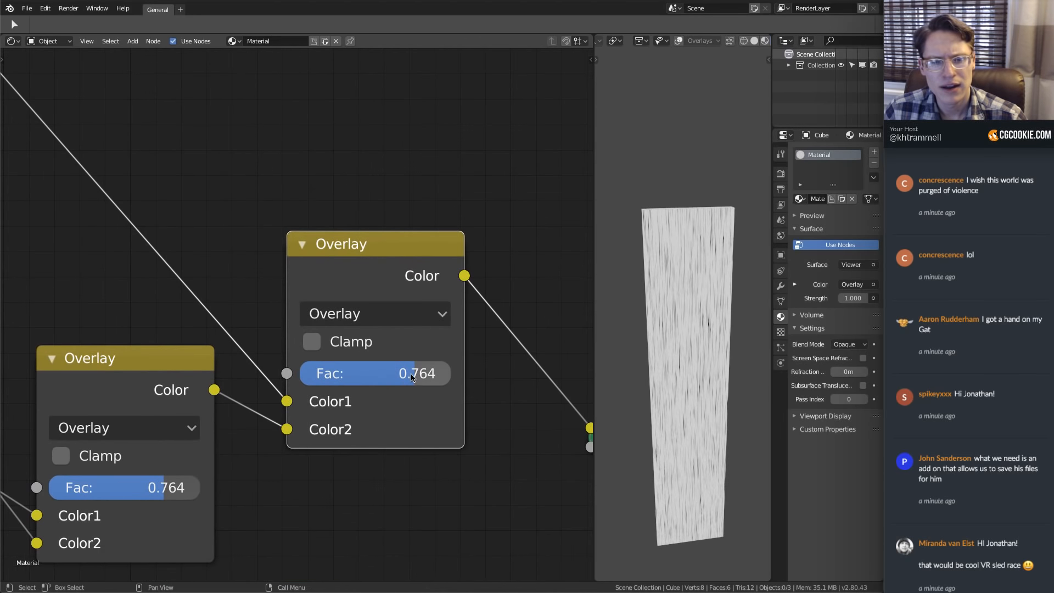
pyautogui.moveTo(414, 375); pyautogui.dragTo(322, 374)
pyautogui.scroll(-7, 340, 179)
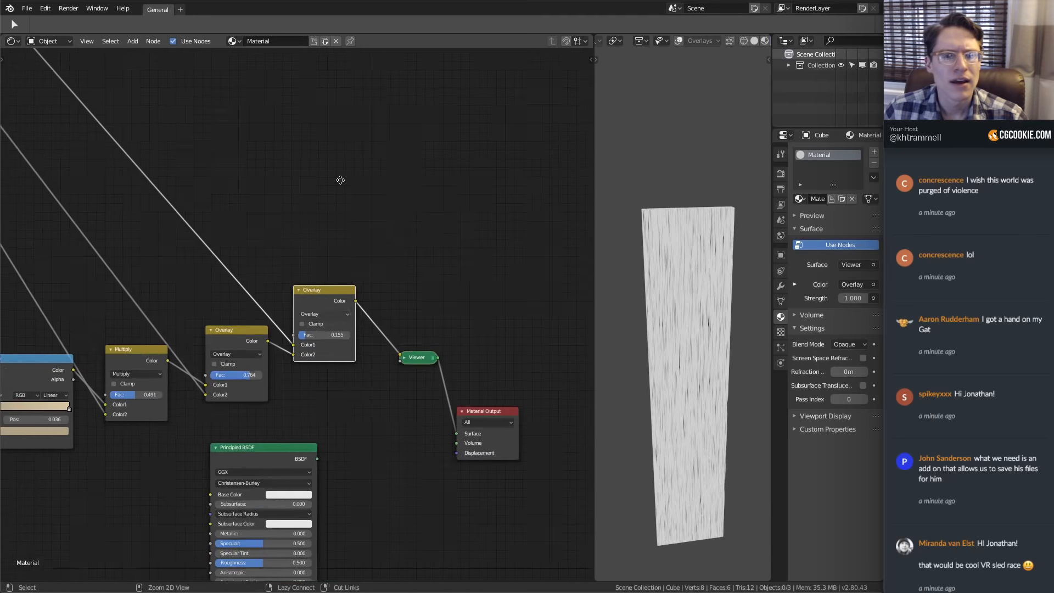
# Connect the topmost ColorRamp's Alpha output to the new Overlay's Color1 in place of its Color output and inspect the plank
pyautogui.moveTo(409, 325); pyautogui.dragTo(428, 324, button='middle')
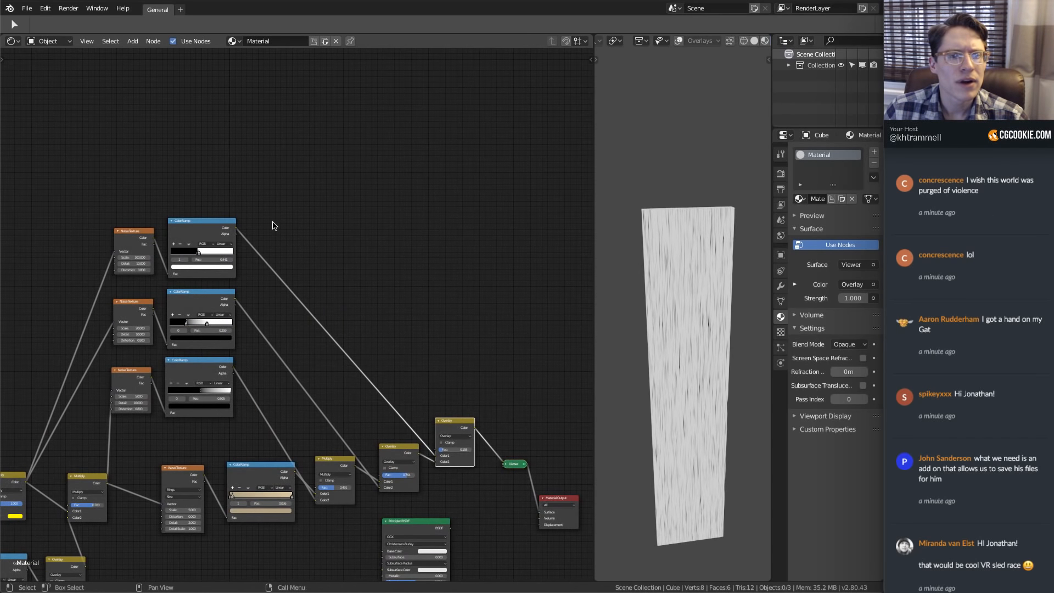
pyautogui.moveTo(237, 236); pyautogui.dragTo(437, 458)
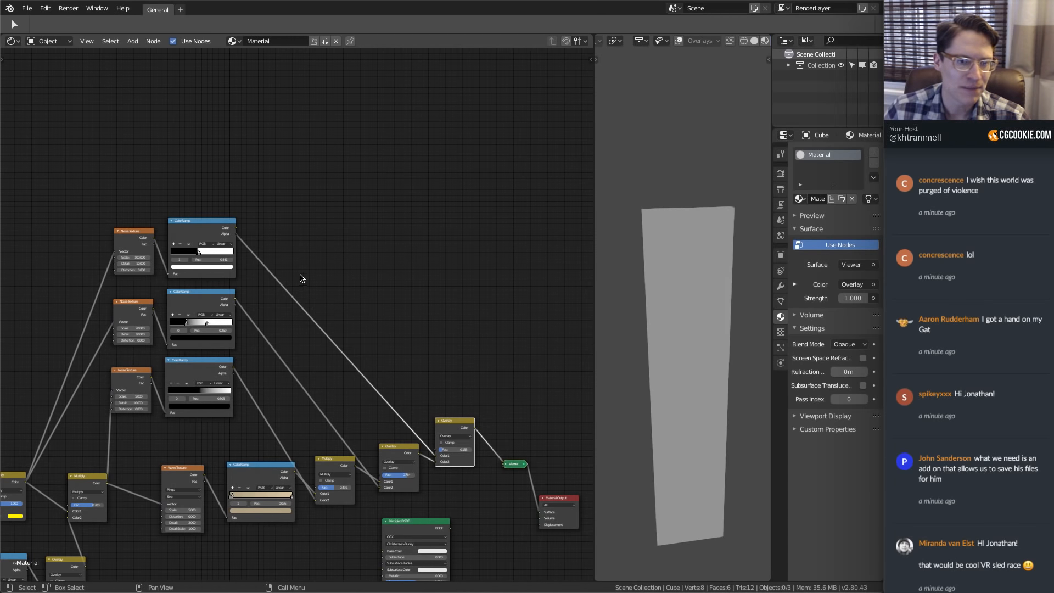
pyautogui.moveTo(215, 217); pyautogui.dragTo(197, 391, button='middle')
pyautogui.moveTo(126, 373); pyautogui.dragTo(183, 301, button='middle')
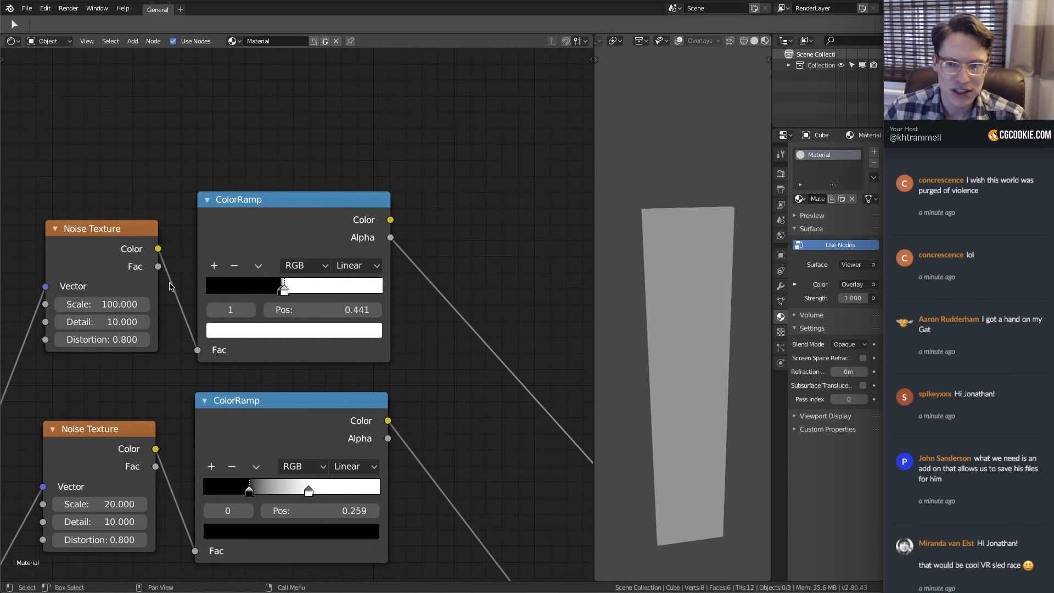
pyautogui.moveTo(718, 317); pyautogui.dragTo(668, 406, button='middle')
# Preview the earlier Overlay node on the plank and examine its grain up close
pyautogui.keyDown('ctrl'); pyautogui.moveTo(535, 406); pyautogui.dragTo(356, 269, button='middle'); pyautogui.keyUp('ctrl')
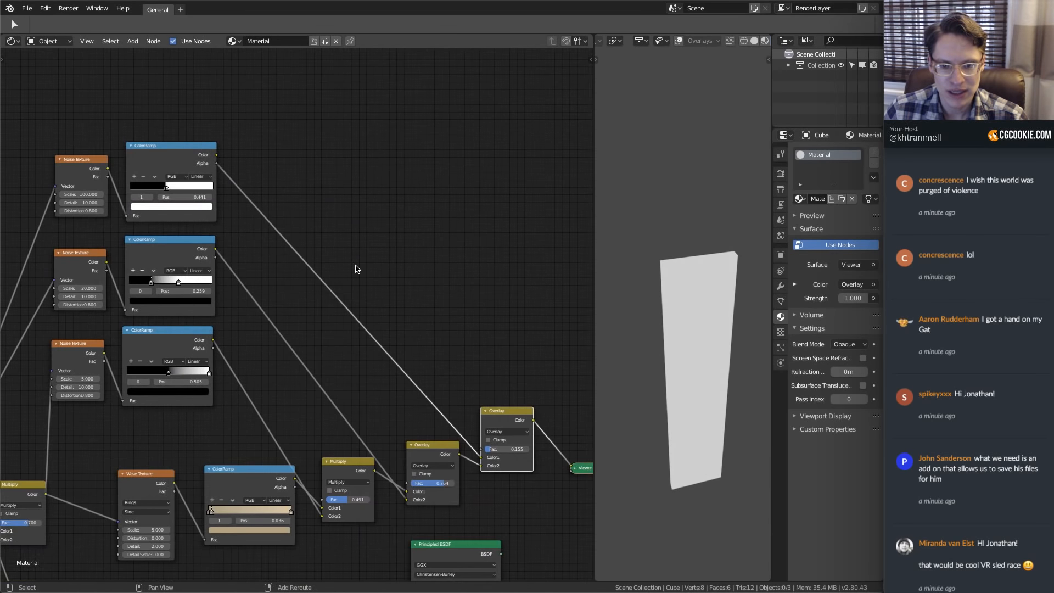
pyautogui.keyDown('ctrl'); pyautogui.keyDown('shift'); pyautogui.click(440, 449); pyautogui.keyUp('shift'); pyautogui.keyUp('ctrl')
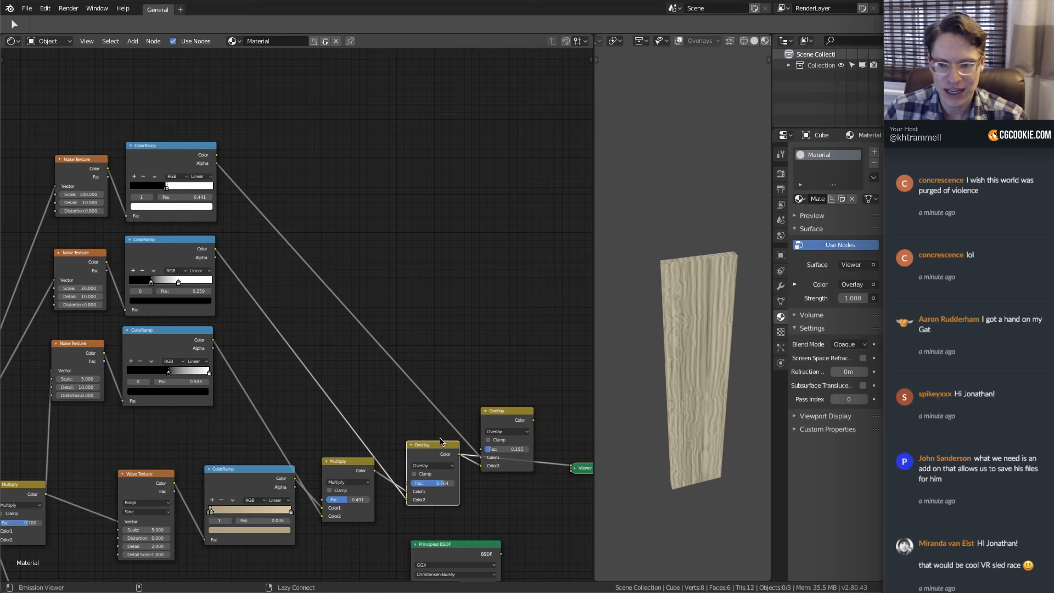
pyautogui.scroll(5, 653, 439)
pyautogui.keyDown('ctrl'); pyautogui.moveTo(661, 420); pyautogui.dragTo(661, 453, button='middle'); pyautogui.keyUp('ctrl')
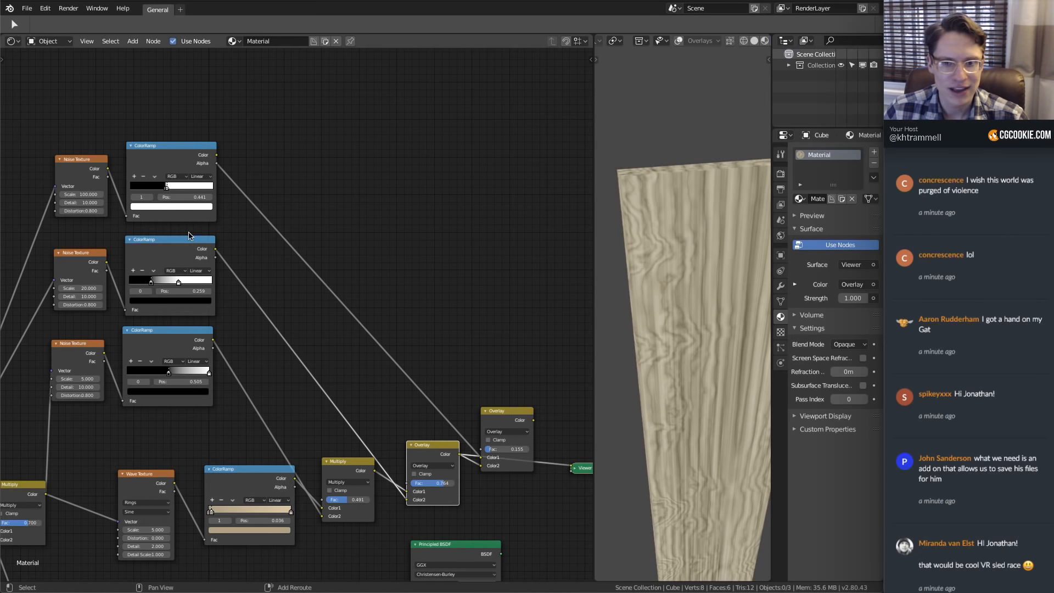
# Feed each of the three upper ColorRamps from its Noise Texture's Fac output instead of Color, for the Scale 100, 20 and 5 noises
pyautogui.moveTo(190, 231); pyautogui.dragTo(227, 288, button='middle')
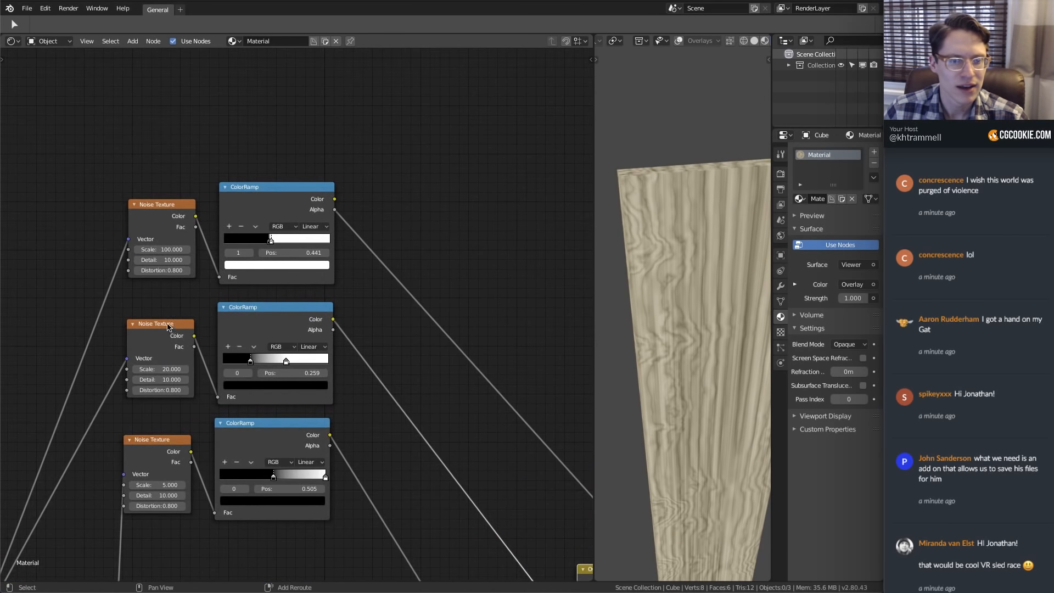
pyautogui.moveTo(181, 323); pyautogui.dragTo(299, 336, button='middle')
pyautogui.moveTo(314, 242); pyautogui.dragTo(324, 257)
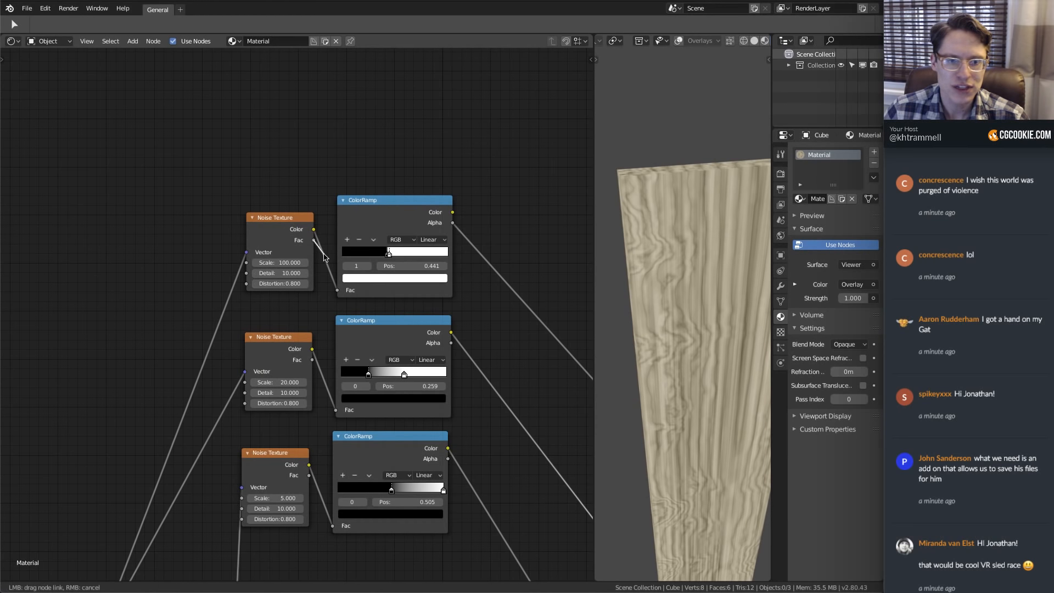
pyautogui.moveTo(340, 293); pyautogui.dragTo(338, 290)
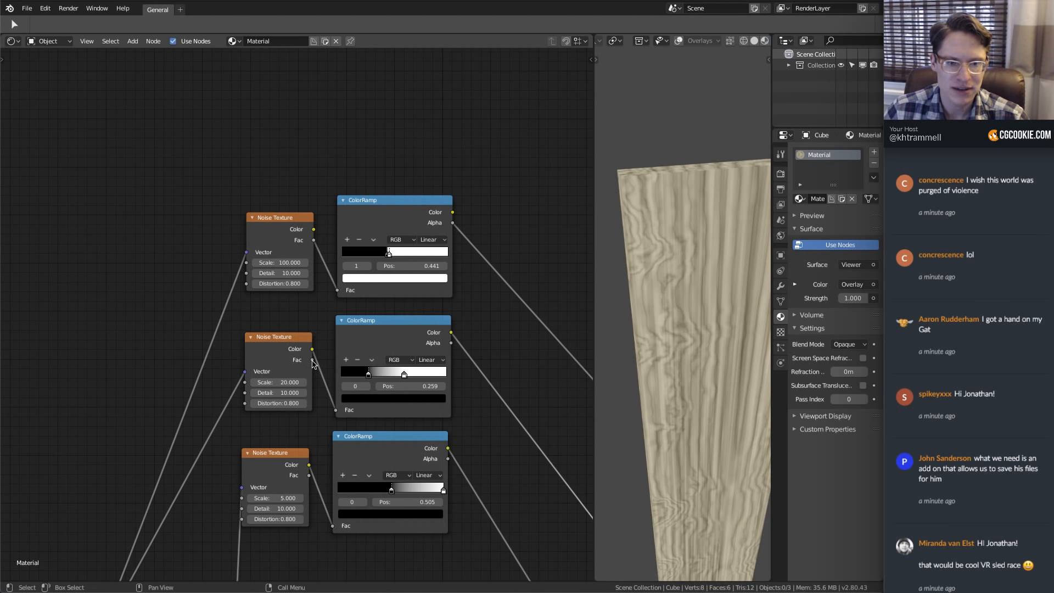
pyautogui.moveTo(312, 364); pyautogui.dragTo(335, 409)
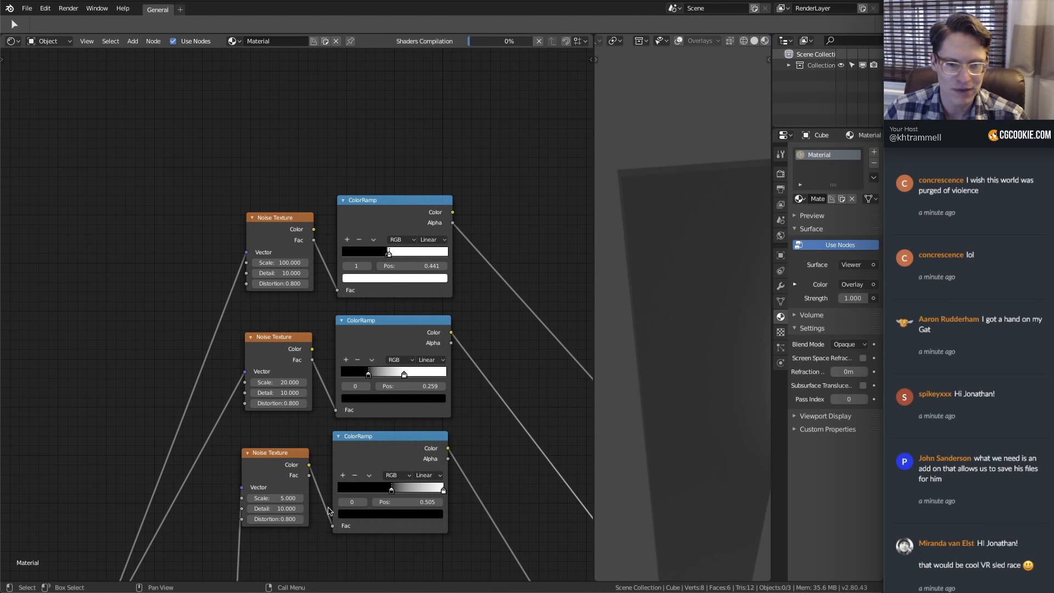
pyautogui.moveTo(309, 476); pyautogui.dragTo(333, 527)
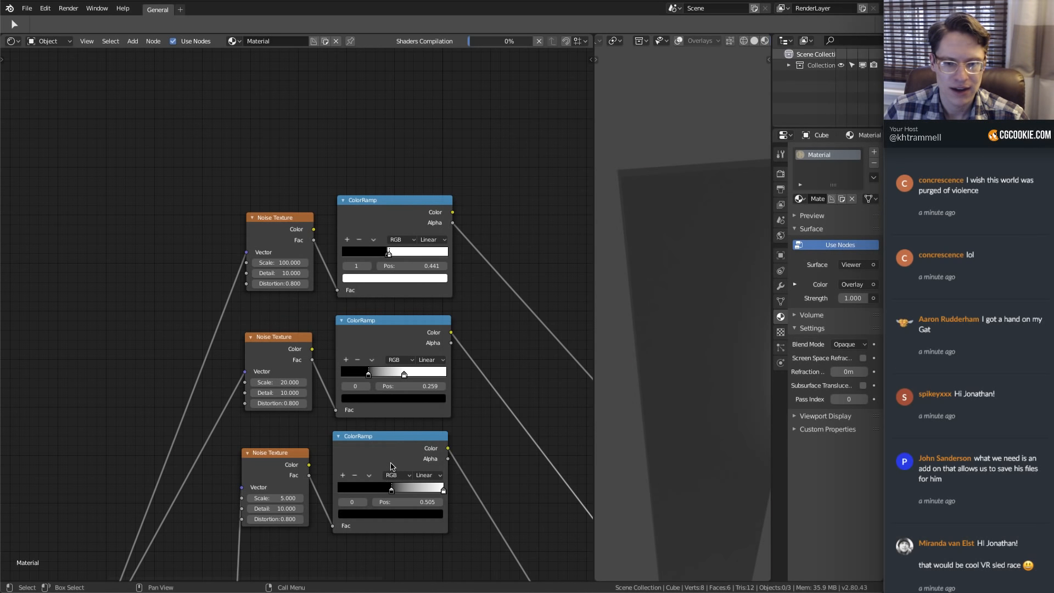
# Feed the two black-to-yellow ColorRamps from the Fac outputs of their Scale 1 and Scale 0.5 Noise Textures instead of Color
pyautogui.scroll(-9, 413, 395)
pyautogui.moveTo(432, 380); pyautogui.dragTo(320, 295, button='middle')
pyautogui.moveTo(265, 370); pyautogui.dragTo(412, 417, button='middle')
pyautogui.keyDown('shift'); pyautogui.moveTo(300, 435); pyautogui.dragTo(390, 286, button='middle'); pyautogui.keyUp('shift')
pyautogui.keyDown('shift'); pyautogui.moveTo(309, 398); pyautogui.dragTo(310, 362, button='middle'); pyautogui.keyUp('shift')
pyautogui.moveTo(263, 352); pyautogui.dragTo(314, 417)
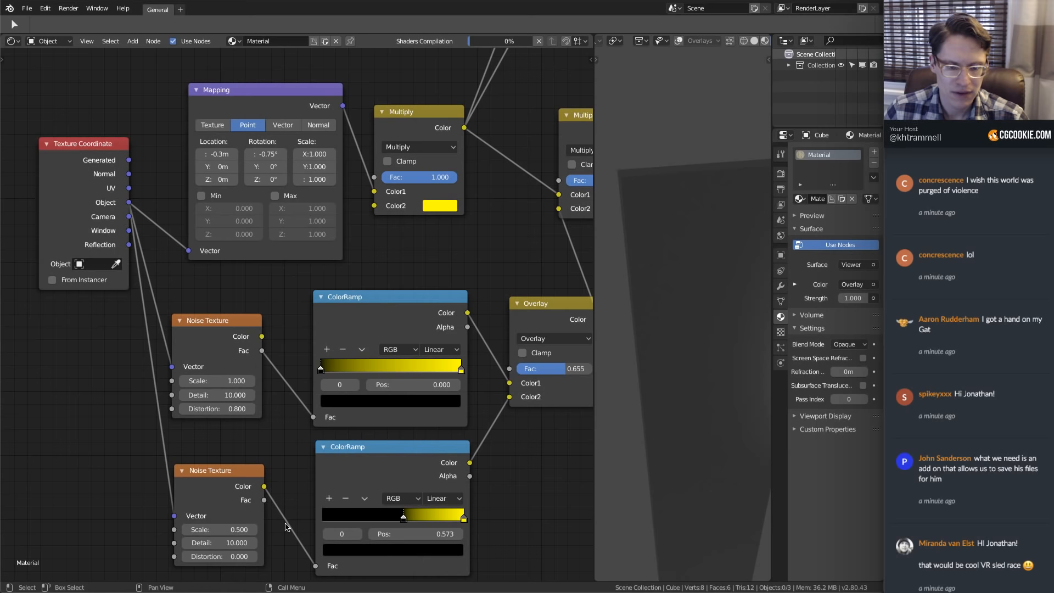
pyautogui.moveTo(265, 500); pyautogui.dragTo(266, 505)
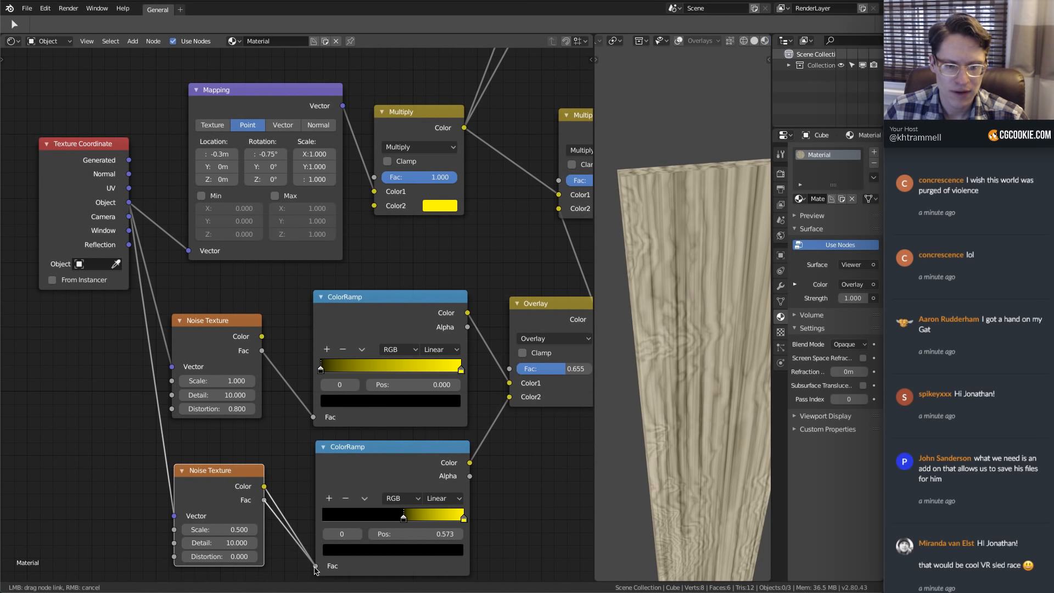
pyautogui.moveTo(315, 570); pyautogui.dragTo(316, 565)
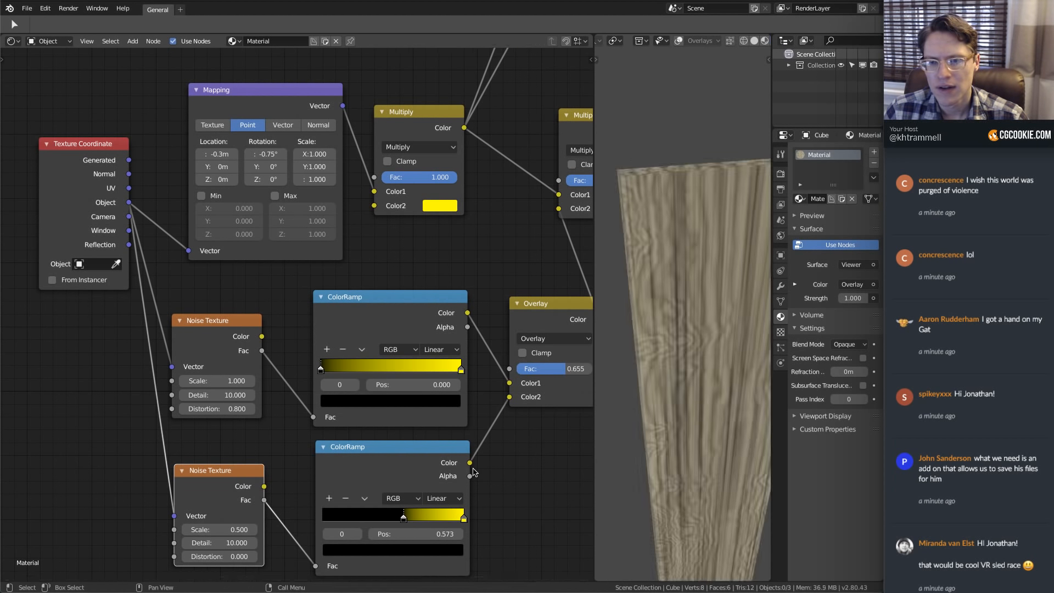
# Lower the Fac of the Multiply node following the tan ColorRamp to about 0.127 and inspect the plank
pyautogui.keyDown('ctrl'); pyautogui.moveTo(473, 472); pyautogui.dragTo(442, 369, button='middle'); pyautogui.keyUp('ctrl')
pyautogui.keyDown('shift'); pyautogui.moveTo(585, 295); pyautogui.dragTo(251, 432, button='middle'); pyautogui.keyUp('shift')
pyautogui.keyDown('shift'); pyautogui.moveTo(443, 324); pyautogui.dragTo(317, 366, button='middle'); pyautogui.keyUp('shift')
pyautogui.scroll(3, 317, 367)
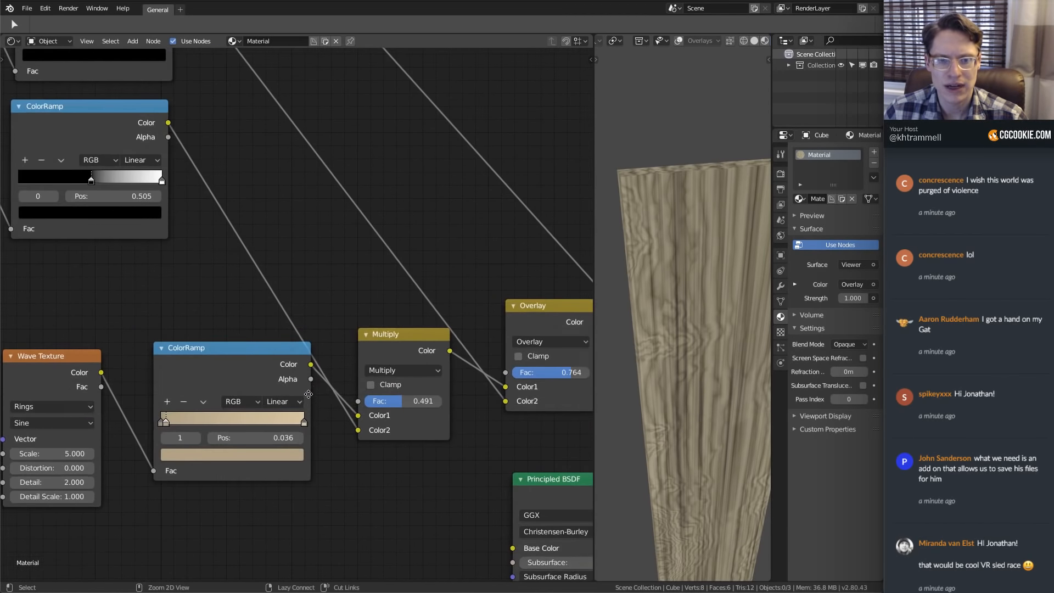
pyautogui.click(411, 401)
pyautogui.press('Return')
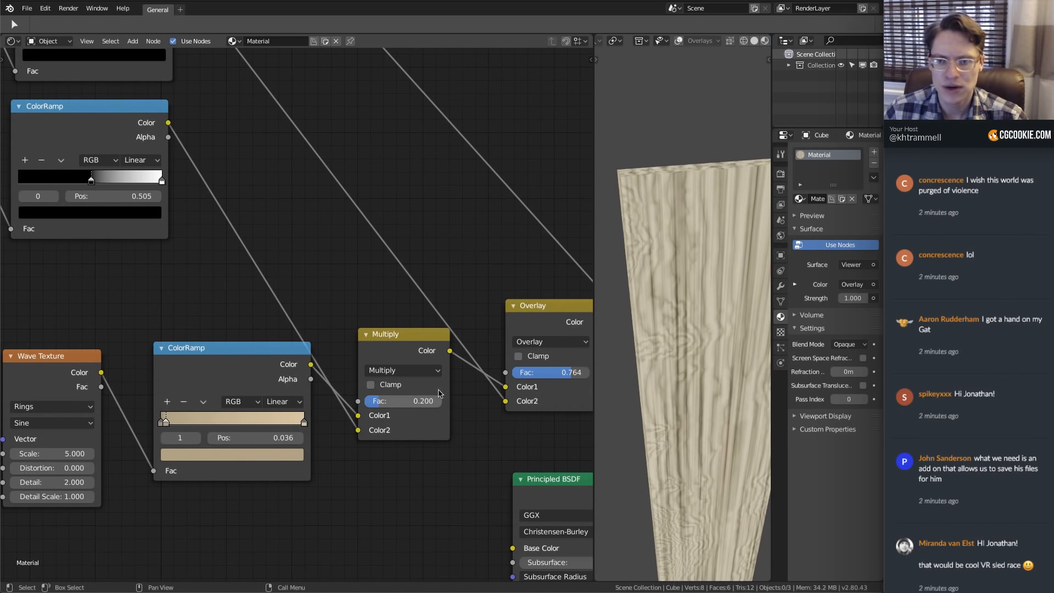
pyautogui.scroll(-2, 681, 353)
pyautogui.keyDown('shift'); pyautogui.moveTo(724, 352); pyautogui.dragTo(675, 355, button='middle'); pyautogui.keyUp('shift')
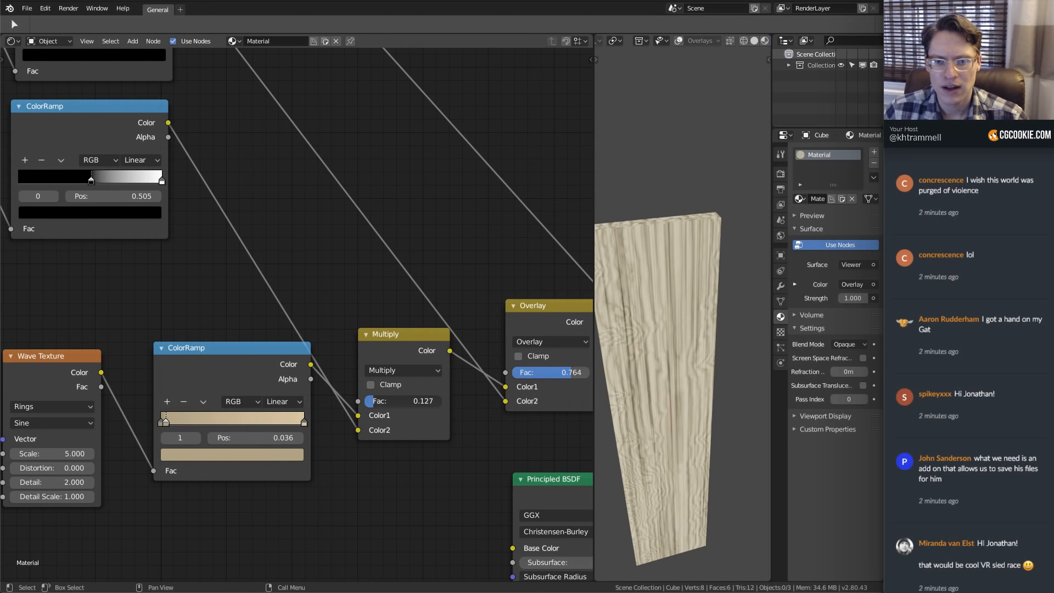
pyautogui.scroll(-1, 666, 348)
pyautogui.keyDown('shift'); pyautogui.moveTo(653, 304); pyautogui.dragTo(680, 368, button='middle'); pyautogui.keyUp('shift')
pyautogui.scroll(4, 666, 387)
pyautogui.keyDown('shift'); pyautogui.moveTo(625, 332); pyautogui.dragTo(658, 370, button='middle'); pyautogui.keyUp('shift')
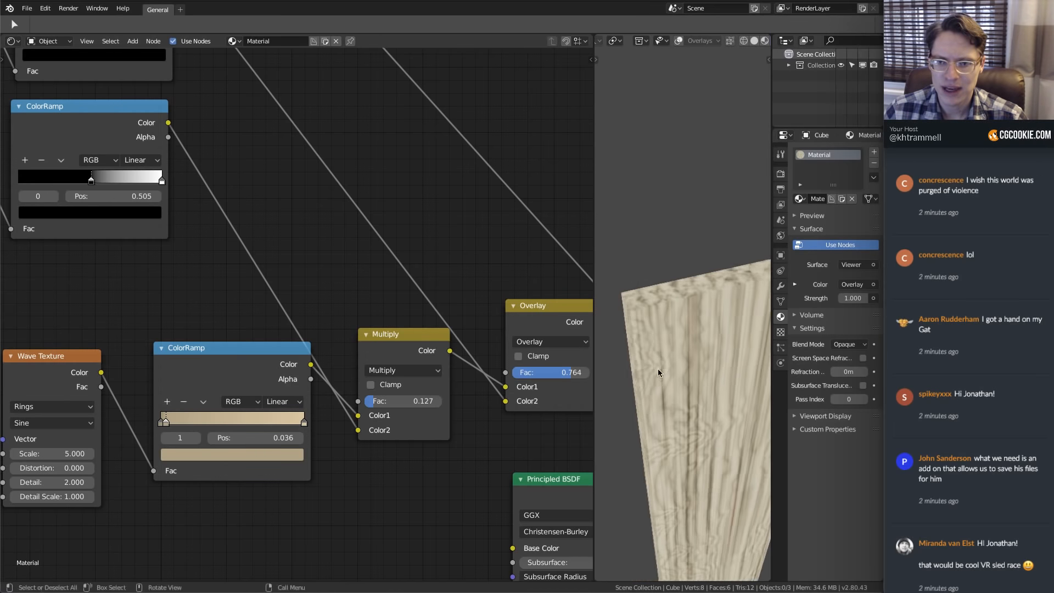
# Delete that Multiply with its ColorRamp and Scale 5 Noise Texture, keeping the tan ColorRamp linked to the Overlay, and move the Overlay closer
pyautogui.scroll(-3, 691, 360)
pyautogui.scroll(-4, 236, 337)
pyautogui.moveTo(195, 264); pyautogui.dragTo(329, 310, button='middle')
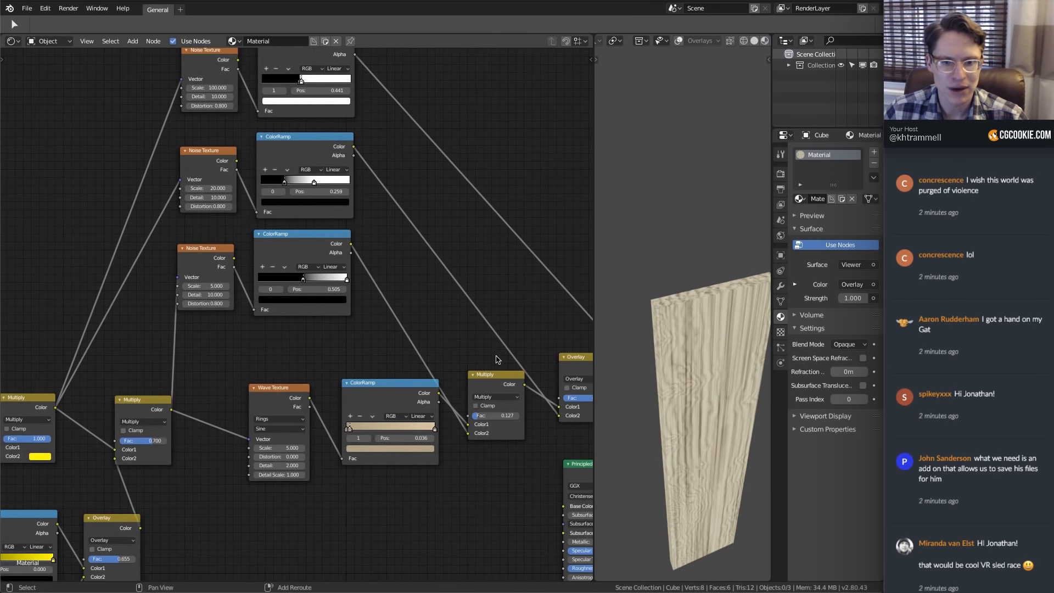
pyautogui.click(488, 377)
pyautogui.moveTo(477, 281); pyautogui.dragTo(351, 263, button='middle')
pyautogui.scroll(2, 351, 263)
pyautogui.scroll(-1, 329, 256)
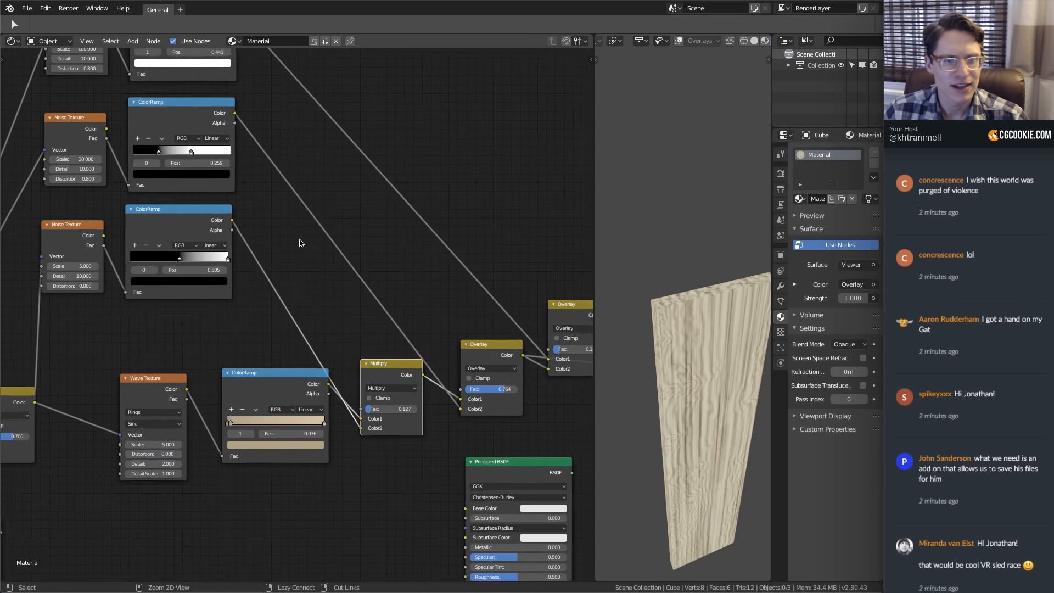
pyautogui.keyDown('shift'); pyautogui.click(155, 210); pyautogui.keyUp('shift')
pyautogui.keyDown('shift'); pyautogui.click(67, 226); pyautogui.keyUp('shift')
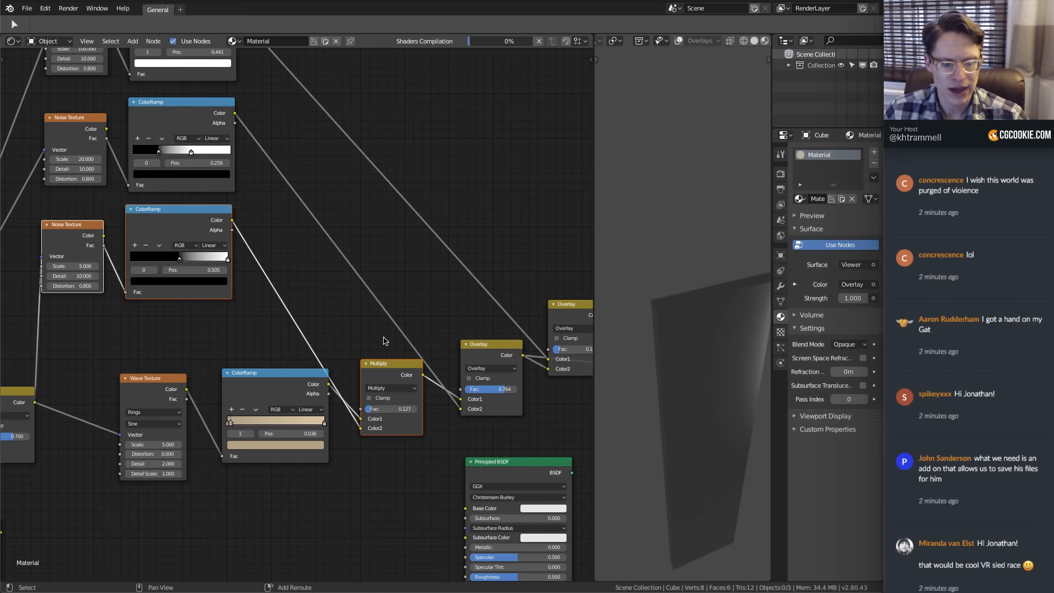
pyautogui.hotkey('ctrl', 'x')
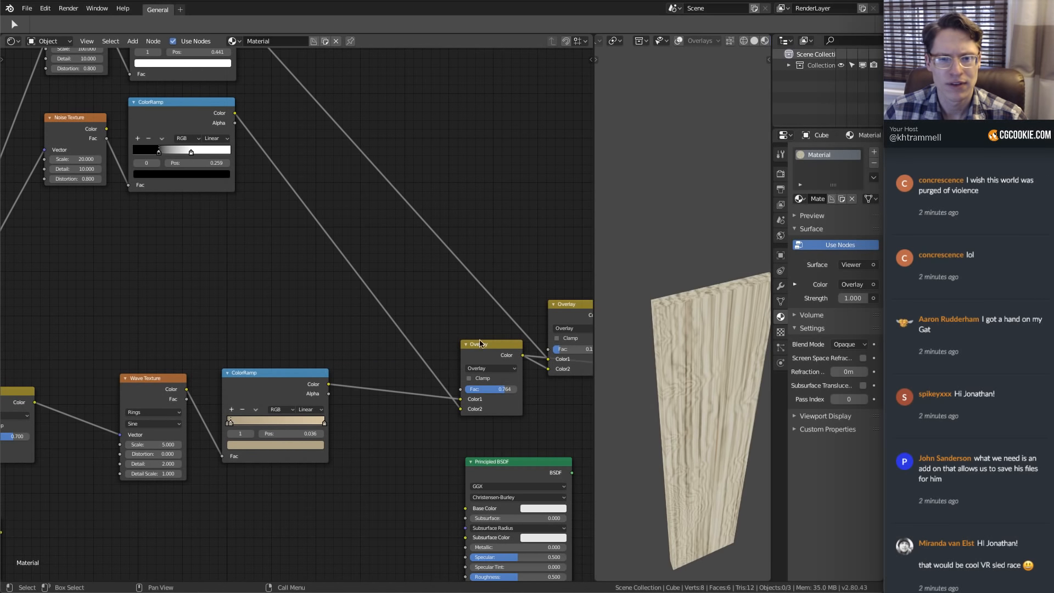
pyautogui.moveTo(487, 348); pyautogui.dragTo(431, 345)
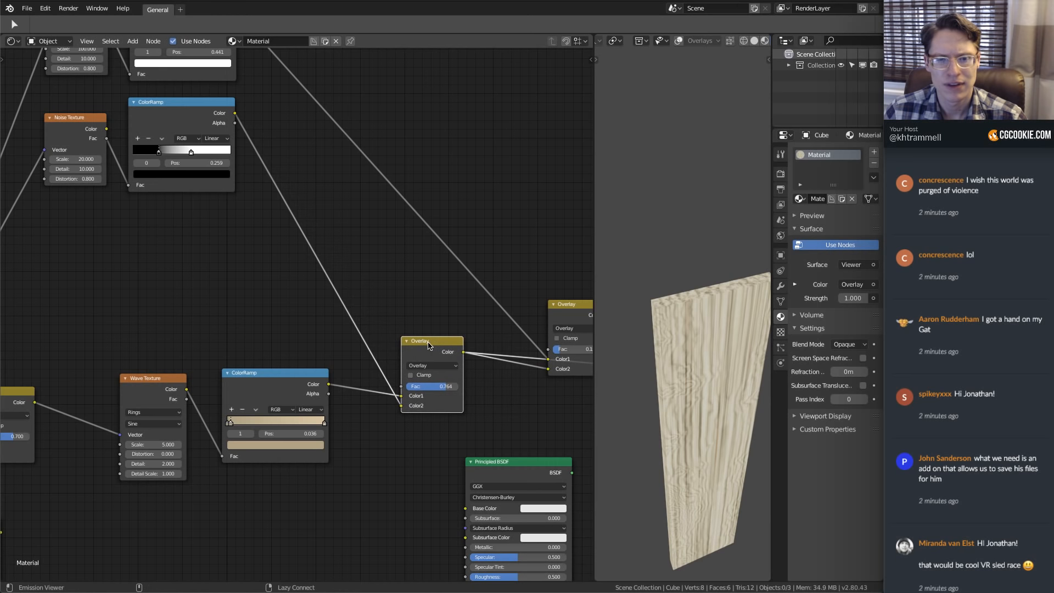
# Connect the 0.700 Multiply node's Color output to the Vector inputs of the Scale 20 and Scale 100 Noise Textures and inspect the plank
pyautogui.scroll(6, 700, 402)
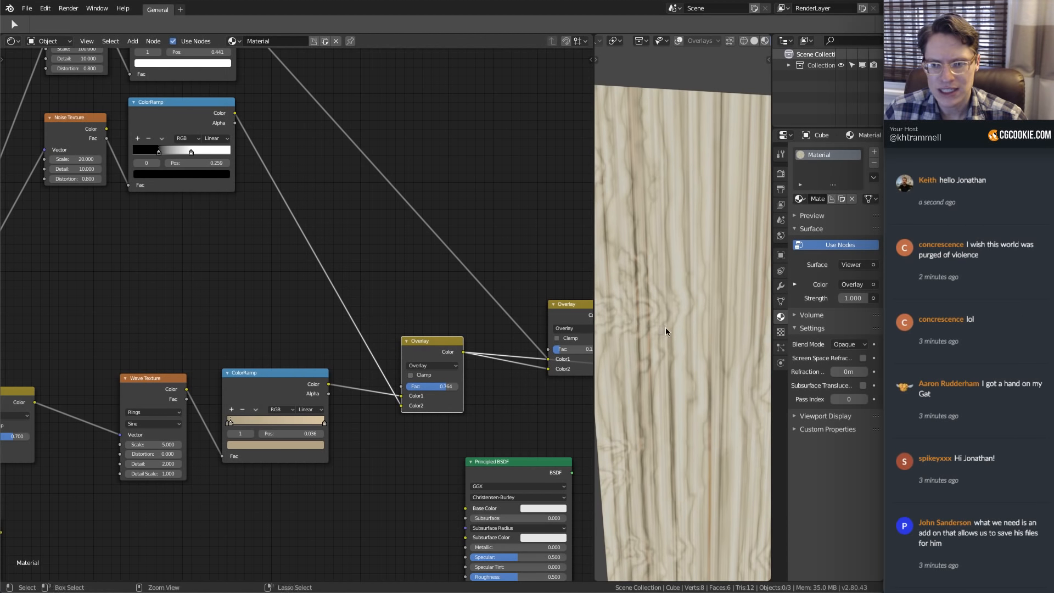
pyautogui.scroll(-3, 454, 330)
pyautogui.keyDown('ctrl'); pyautogui.keyDown('shift'); pyautogui.click(302, 319); pyautogui.keyUp('shift'); pyautogui.keyUp('ctrl')
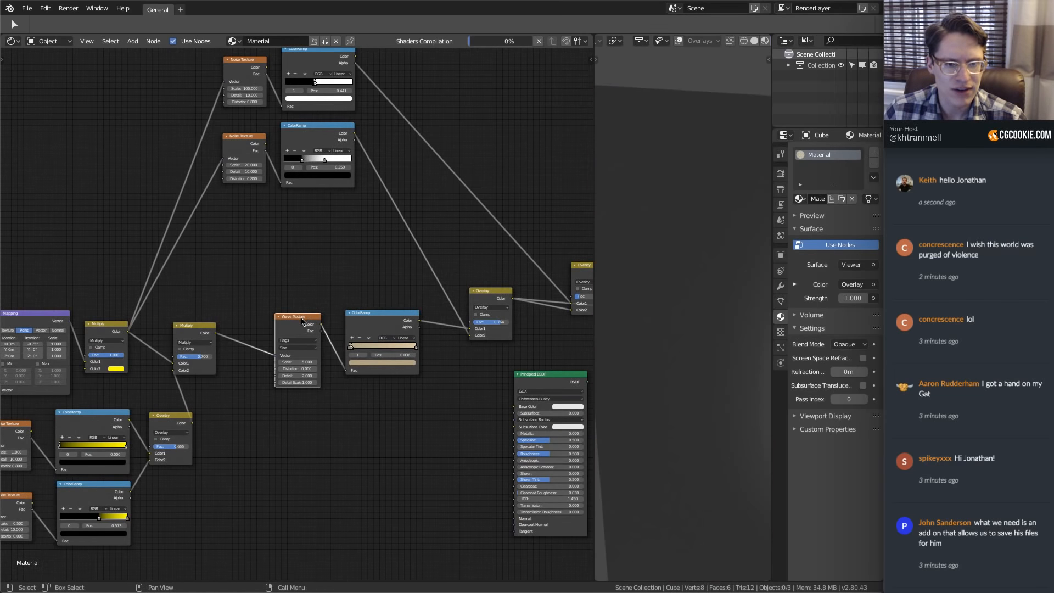
pyautogui.scroll(2, 268, 255)
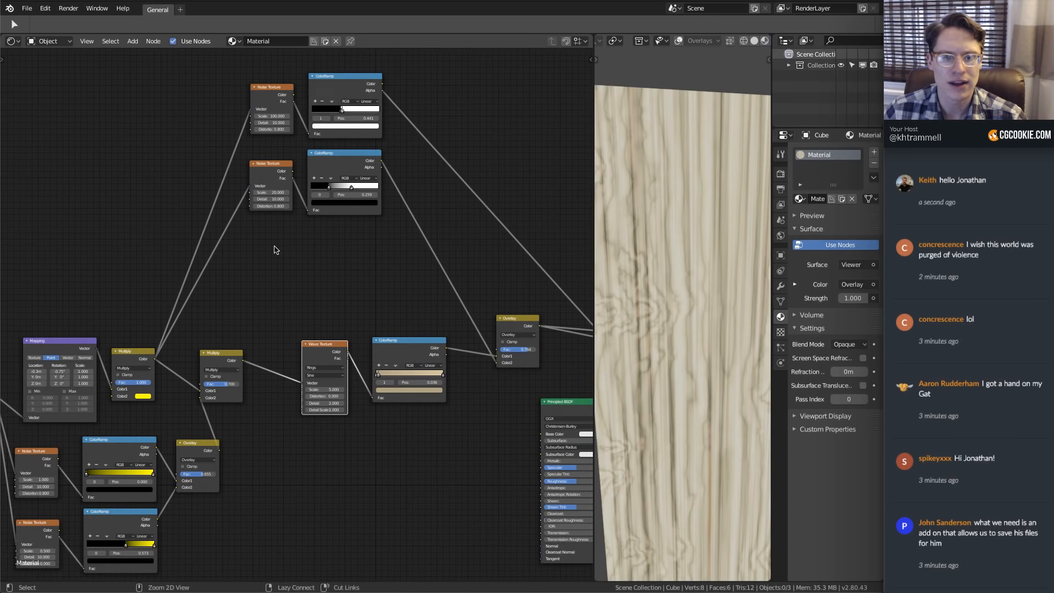
pyautogui.moveTo(227, 421); pyautogui.dragTo(236, 198)
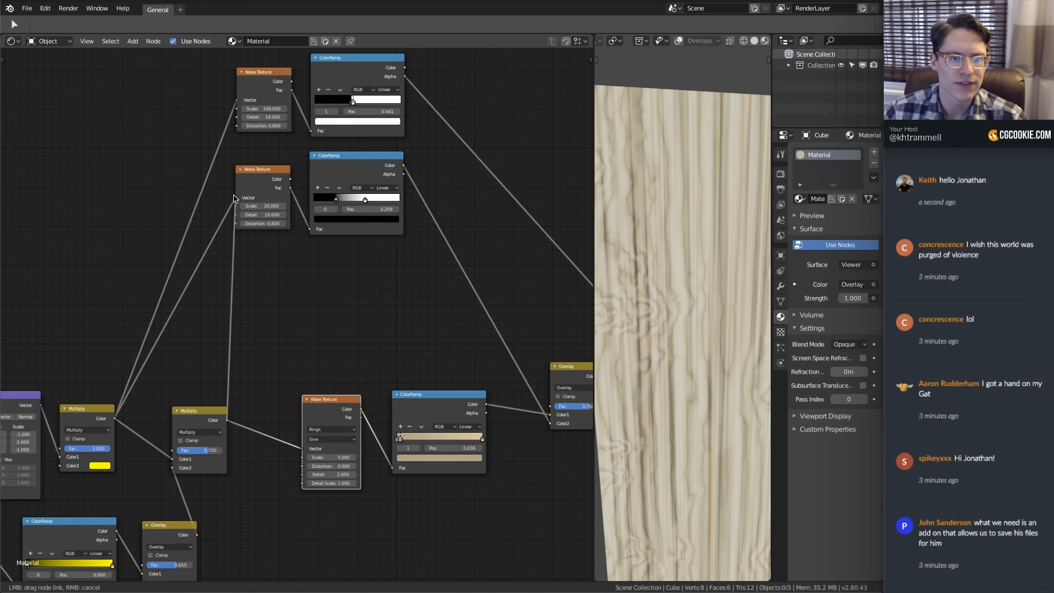
pyautogui.moveTo(228, 418); pyautogui.dragTo(236, 100)
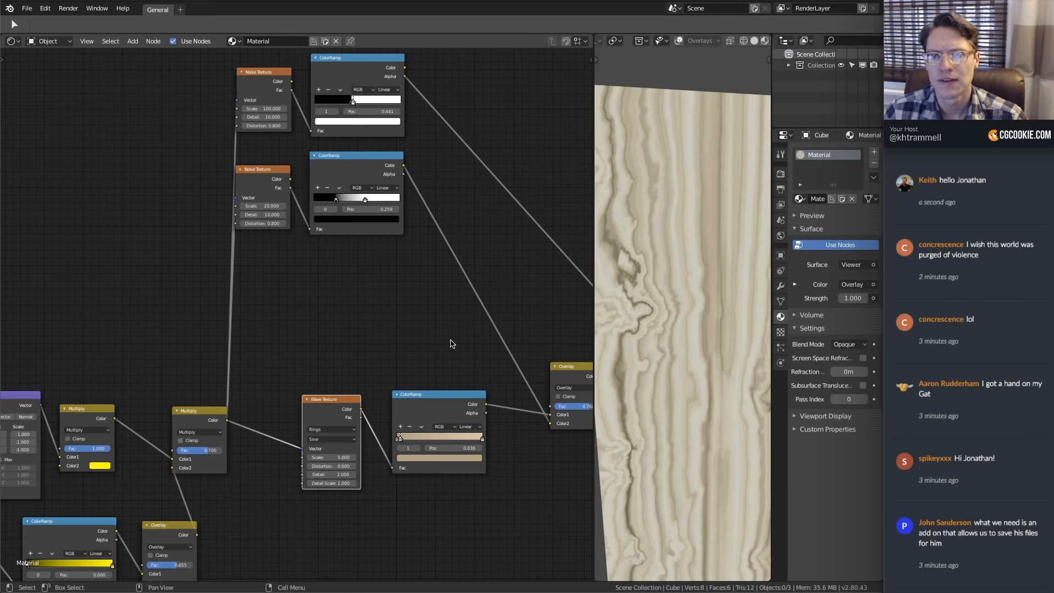
pyautogui.scroll(-3, 450, 344)
pyautogui.scroll(-3, 664, 329)
pyautogui.moveTo(472, 318); pyautogui.dragTo(286, 290, button='middle')
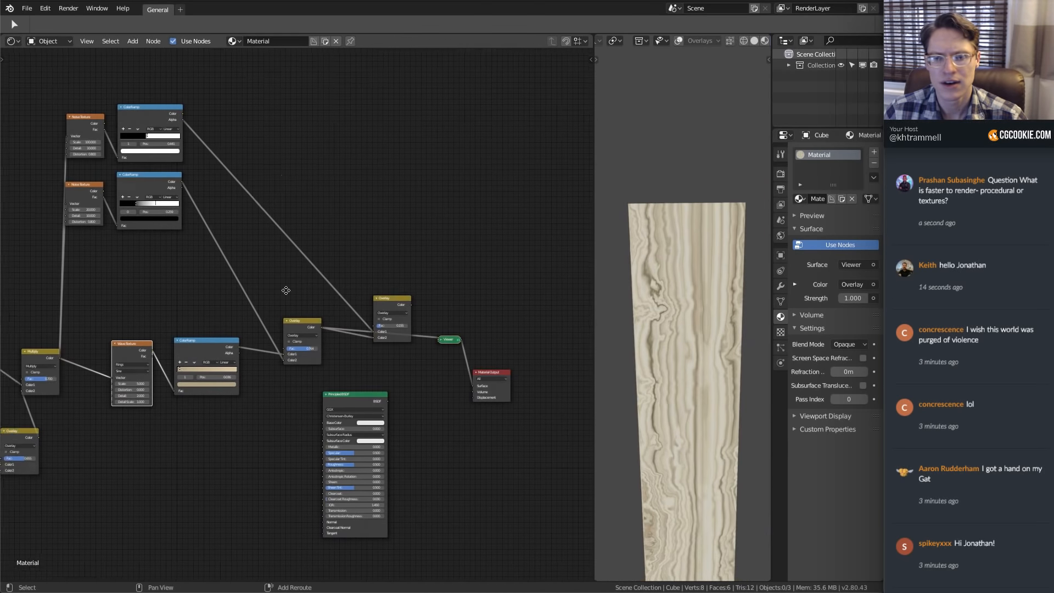
# Preview the last Overlay node and connect the topmost ColorRamp's Color output to its Color1 in place of Alpha
pyautogui.scroll(3, 286, 290)
pyautogui.moveTo(298, 185); pyautogui.dragTo(264, 180)
pyautogui.moveTo(263, 181); pyautogui.dragTo(275, 253, button='middle')
pyautogui.keyDown('ctrl'); pyautogui.keyDown('shift'); pyautogui.click(274, 253); pyautogui.keyUp('shift'); pyautogui.keyUp('ctrl')
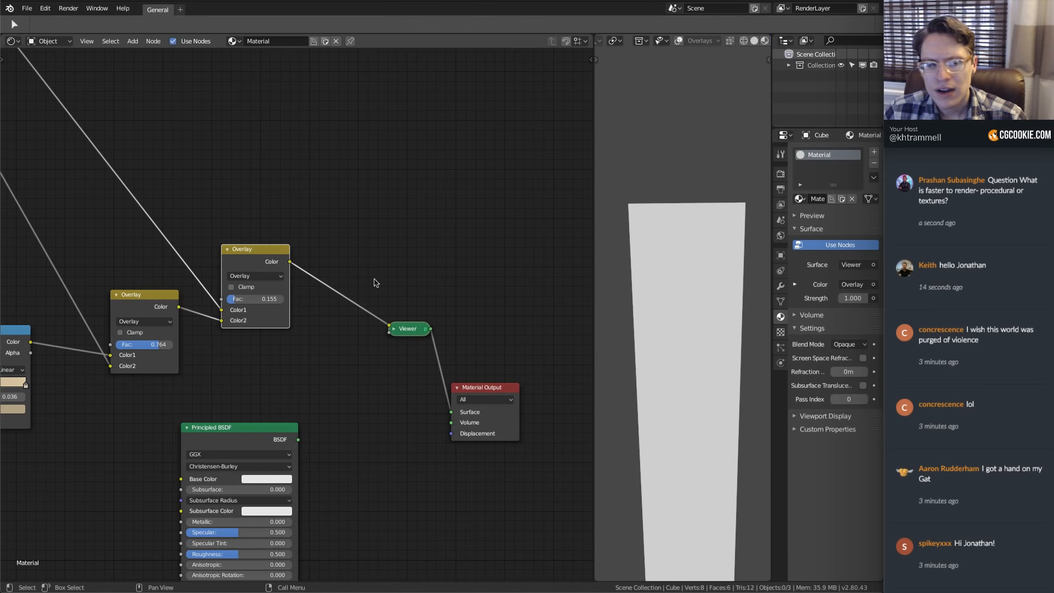
pyautogui.moveTo(371, 280); pyautogui.dragTo(406, 332, button='middle')
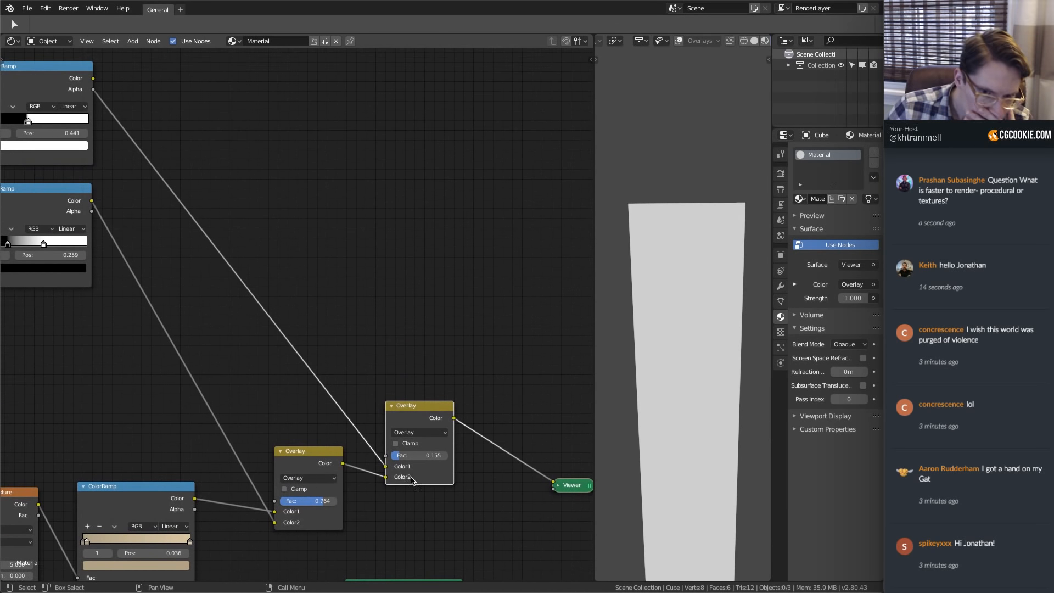
pyautogui.moveTo(171, 191); pyautogui.dragTo(225, 214, button='middle')
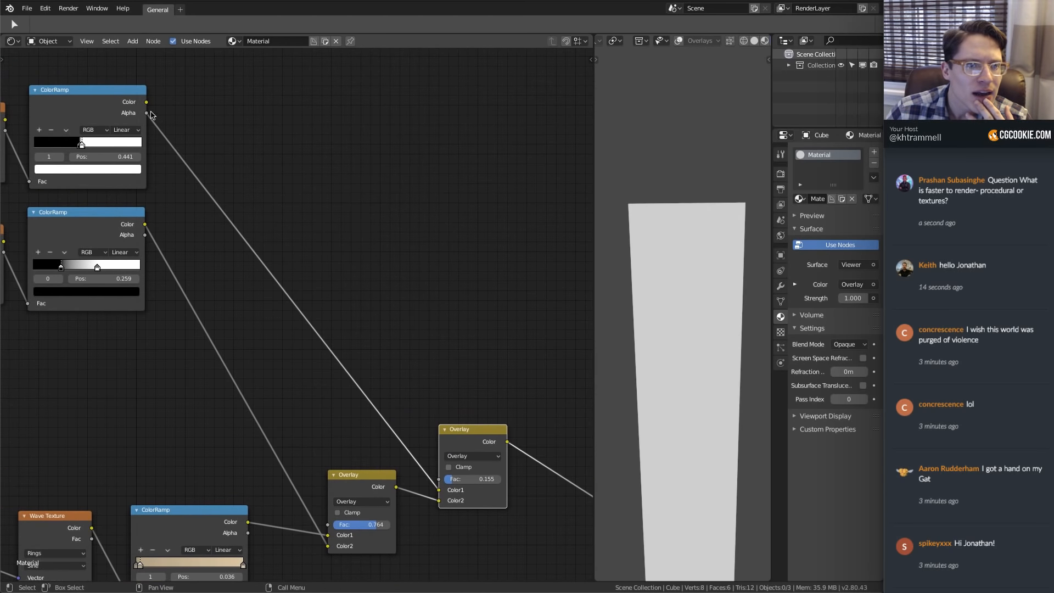
pyautogui.moveTo(147, 102); pyautogui.dragTo(439, 489)
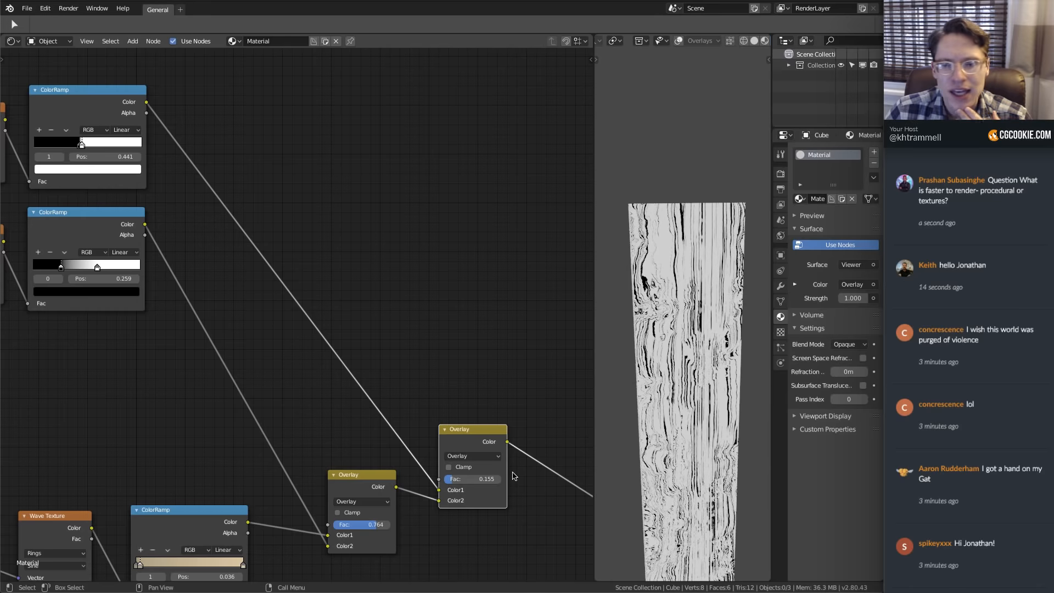
# Reconnect the Scale 100 Noise Texture's Vector input to the Multiply node with the yellow Color2
pyautogui.keyDown('ctrl'); pyautogui.hscroll(-15, 237, 294); pyautogui.keyUp('ctrl')
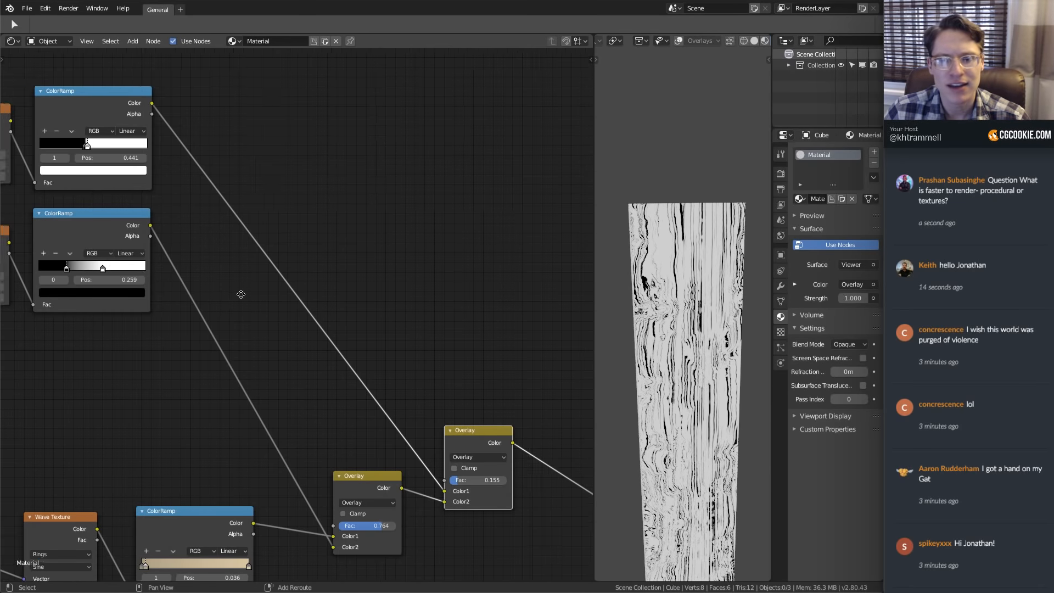
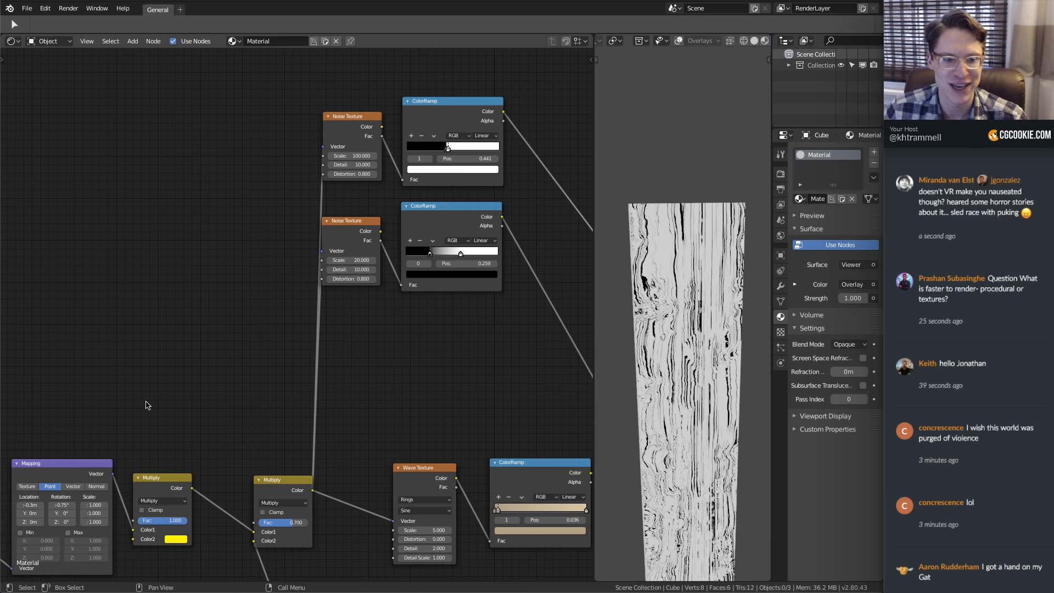
pyautogui.moveTo(192, 488); pyautogui.dragTo(323, 146)
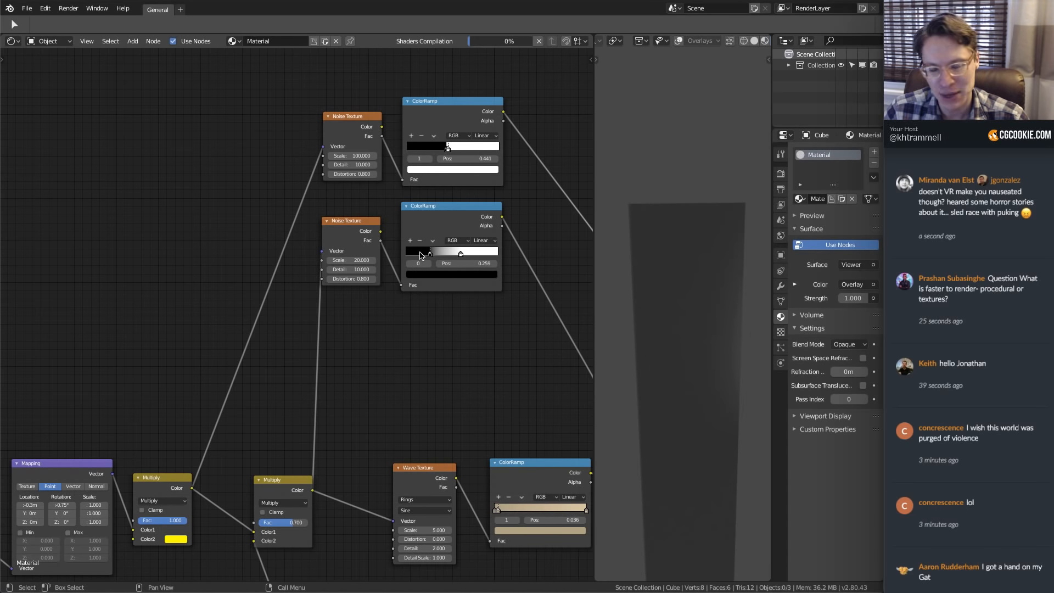
pyautogui.moveTo(497, 293); pyautogui.dragTo(207, 284, button='middle')
# Raise the last Overlay node's Fac to about 0.627
pyautogui.moveTo(433, 299); pyautogui.dragTo(277, 270, button='middle')
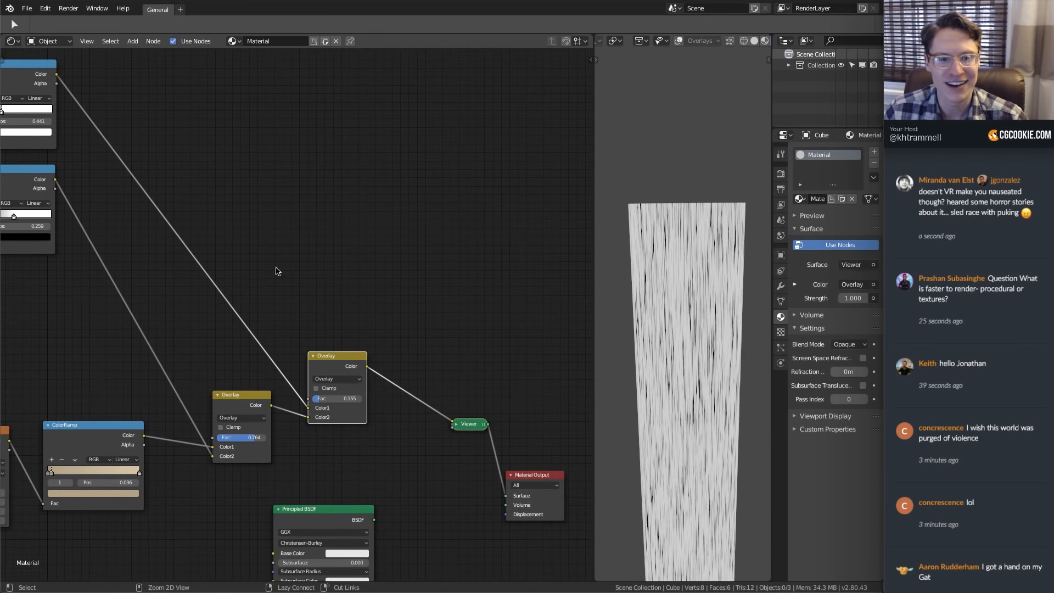
pyautogui.scroll(5, 278, 271)
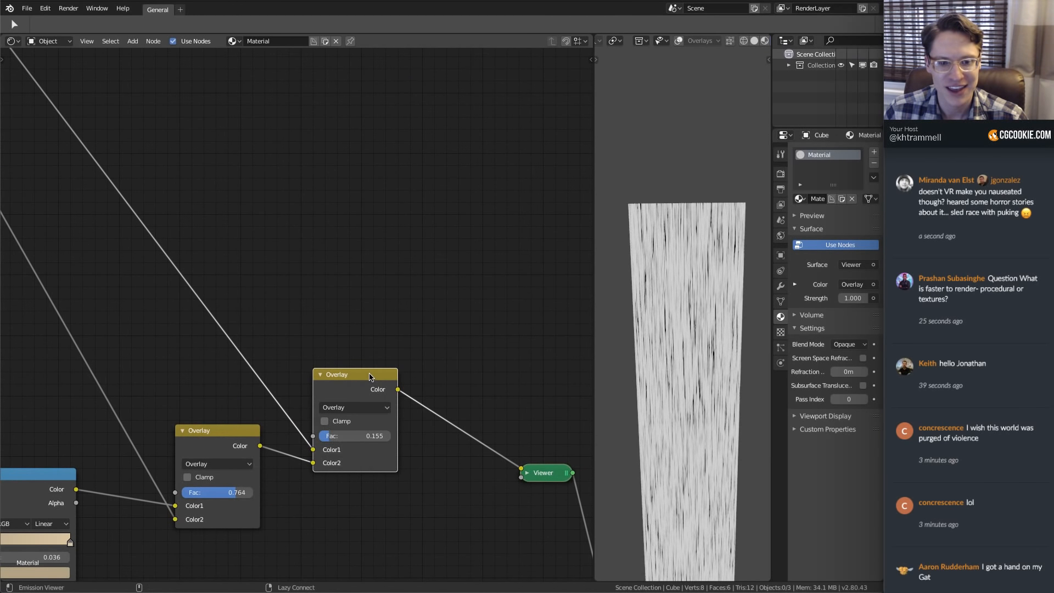
pyautogui.moveTo(331, 435); pyautogui.dragTo(365, 435)
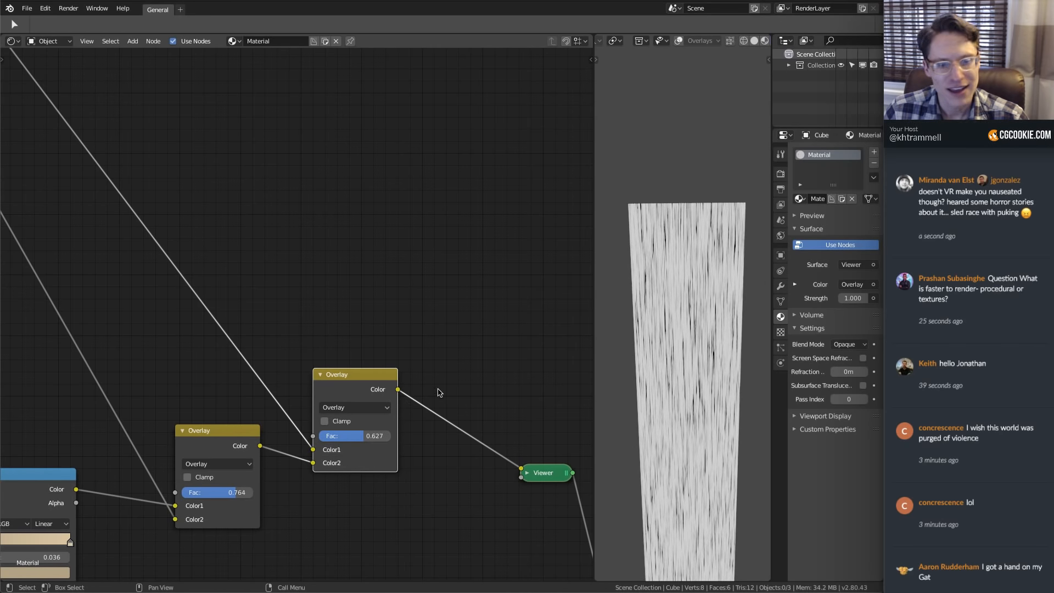
# Darken the white stop at position 0.441 in the topmost ColorRamp to a medium grey
pyautogui.moveTo(437, 375); pyautogui.dragTo(436, 320, button='middle')
pyautogui.keyDown('ctrl'); pyautogui.moveTo(436, 320); pyautogui.dragTo(361, 369, button='middle'); pyautogui.keyUp('ctrl')
pyautogui.click(86, 237)
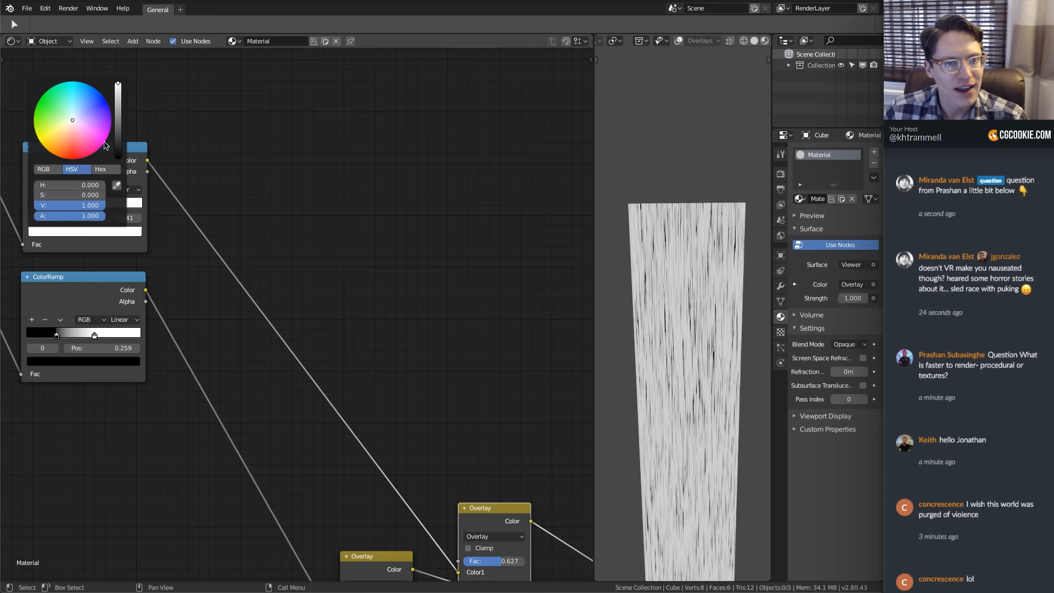
pyautogui.moveTo(118, 86); pyautogui.dragTo(118, 116)
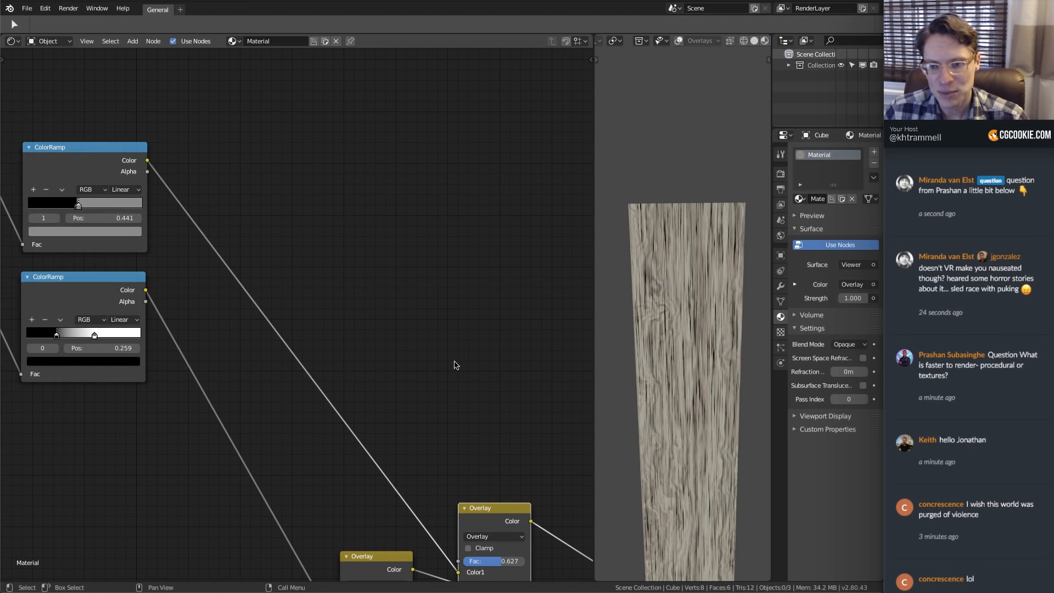
# Lower the last Overlay node's Fac to 0.236
pyautogui.moveTo(491, 427); pyautogui.dragTo(357, 352, button='middle')
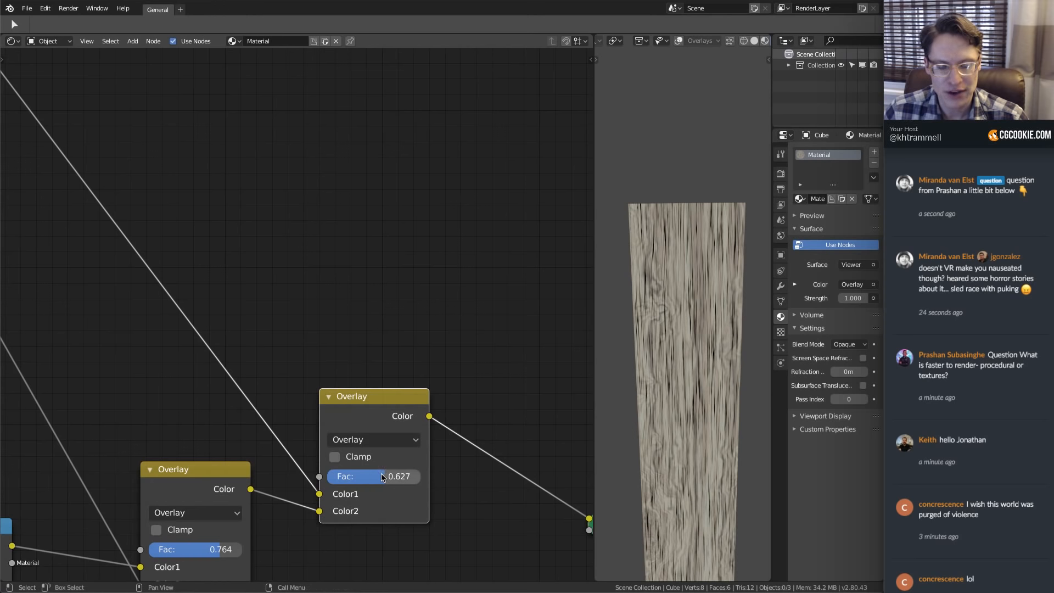
pyautogui.moveTo(383, 477); pyautogui.dragTo(350, 477)
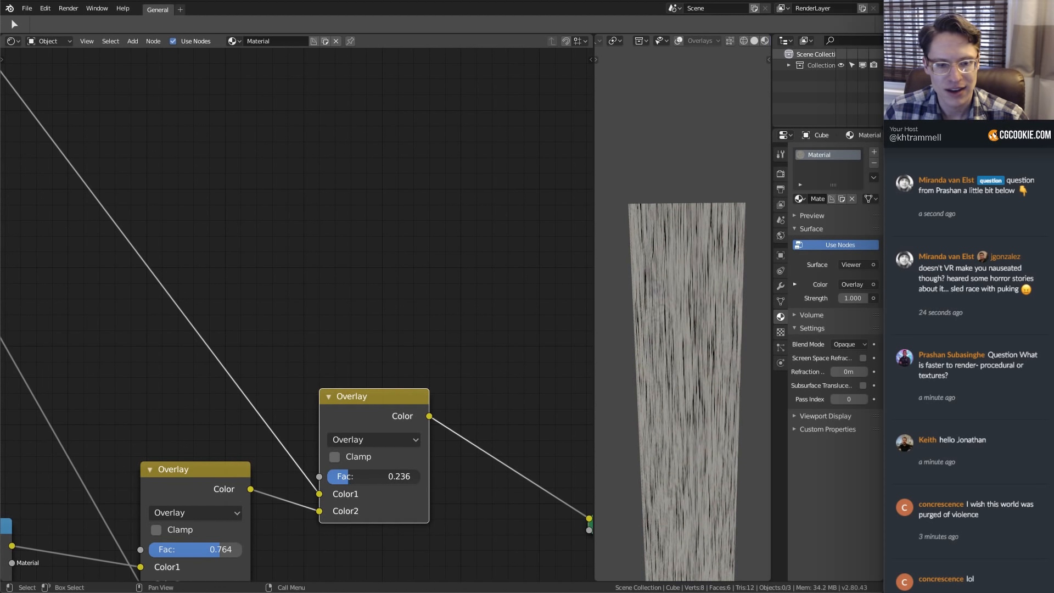
pyautogui.scroll(-4, 398, 382)
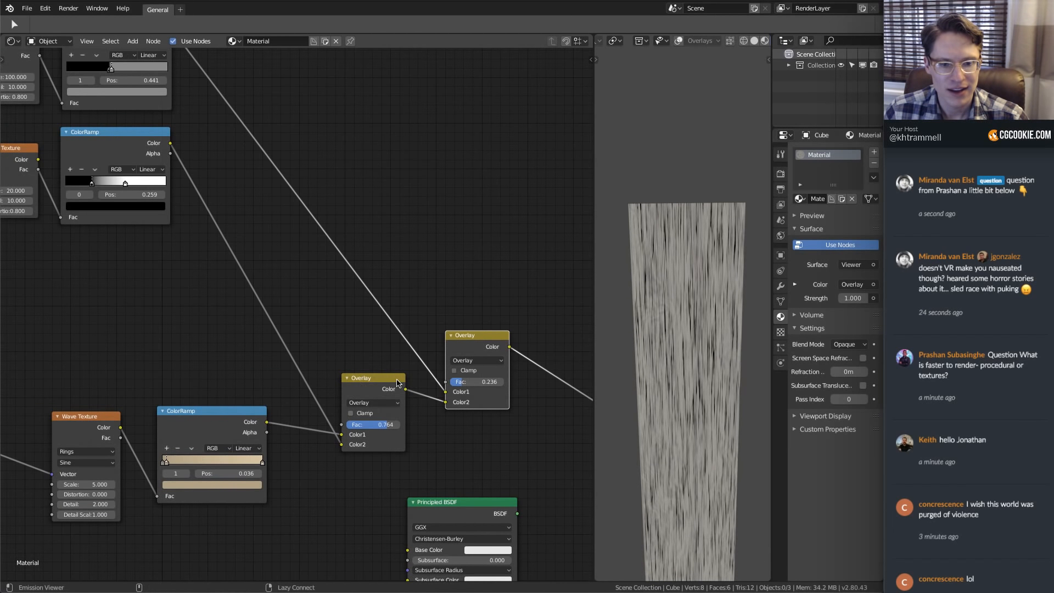
# Preview the first Overlay node and lower its Fac to about 0.455
pyautogui.keyDown('ctrl'); pyautogui.keyDown('shift'); pyautogui.click(397, 383); pyautogui.keyUp('shift'); pyautogui.keyUp('ctrl')
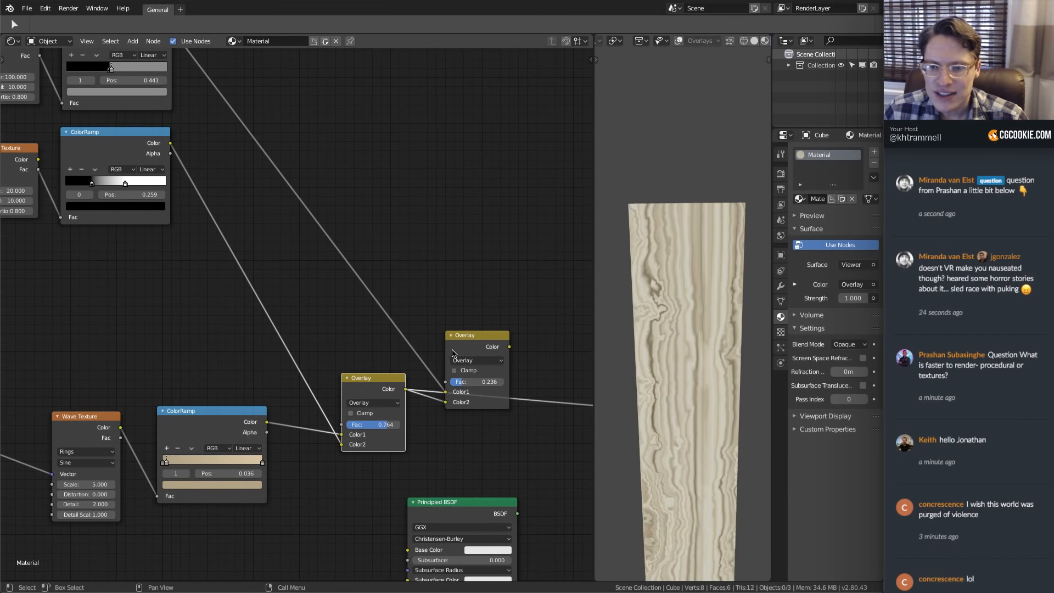
pyautogui.keyDown('ctrl'); pyautogui.moveTo(455, 352); pyautogui.dragTo(485, 297, button='middle'); pyautogui.keyUp('ctrl')
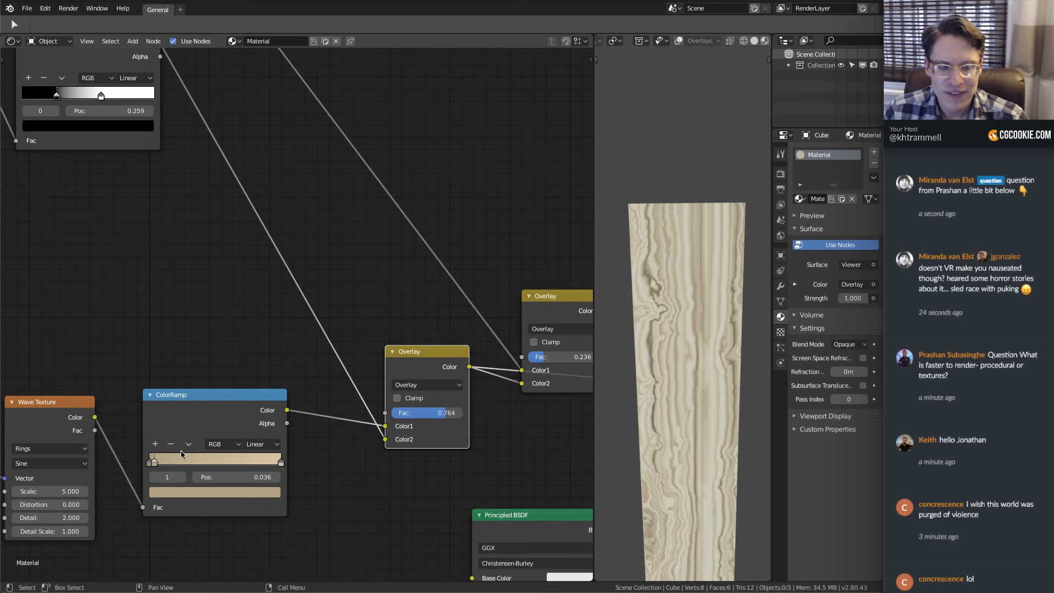
pyautogui.click(150, 462)
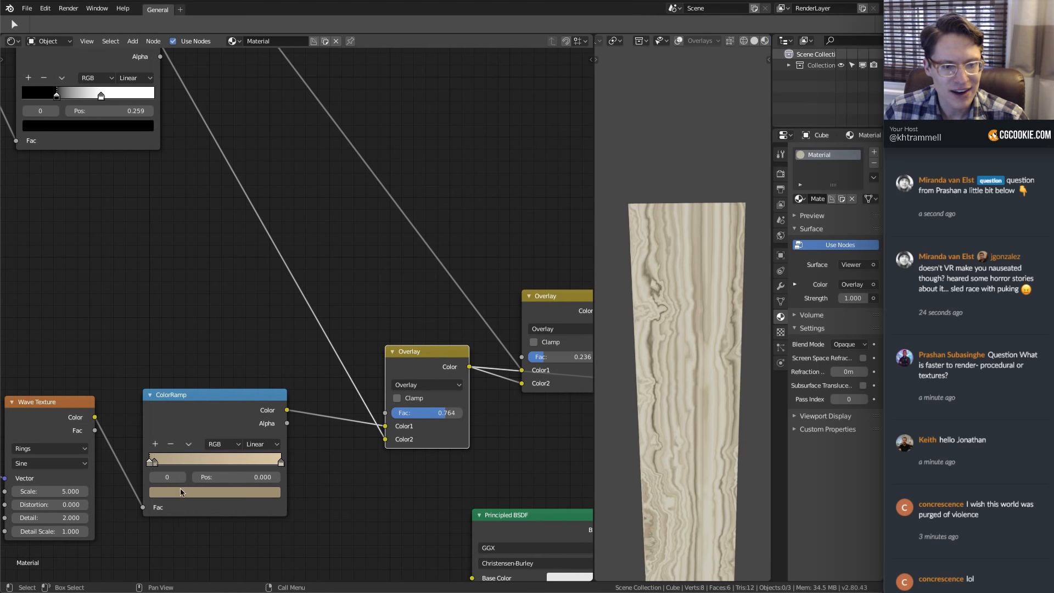
pyautogui.click(185, 494)
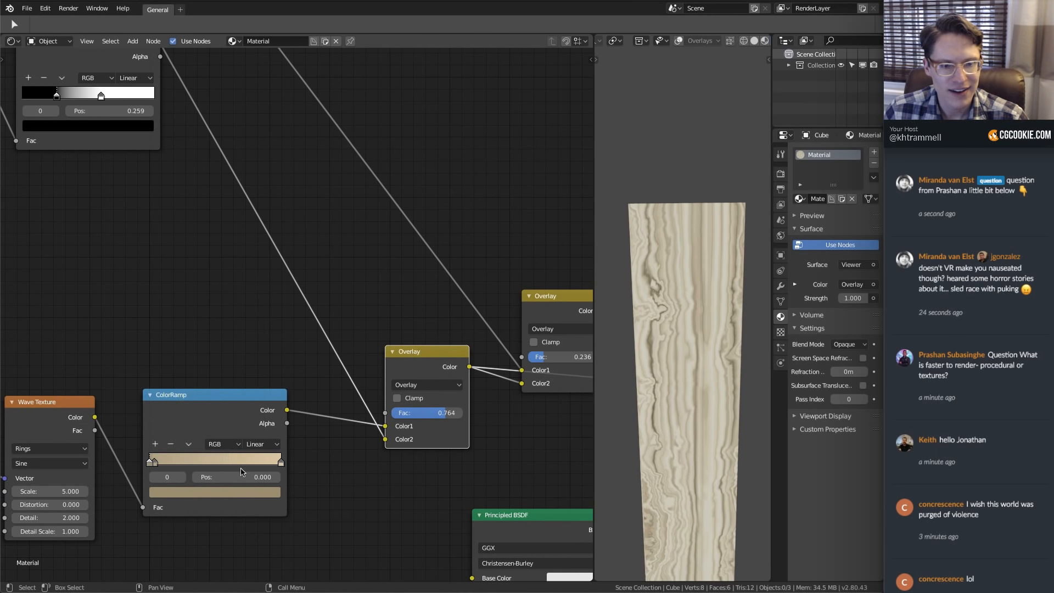
pyautogui.moveTo(272, 286); pyautogui.dragTo(297, 401, button='middle')
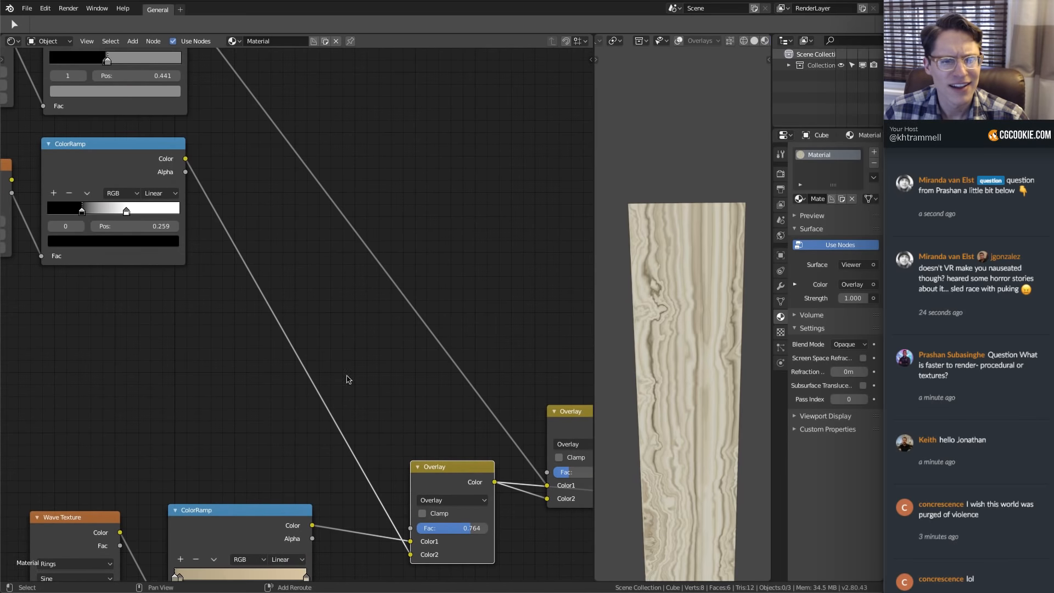
pyautogui.moveTo(471, 528); pyautogui.dragTo(449, 528)
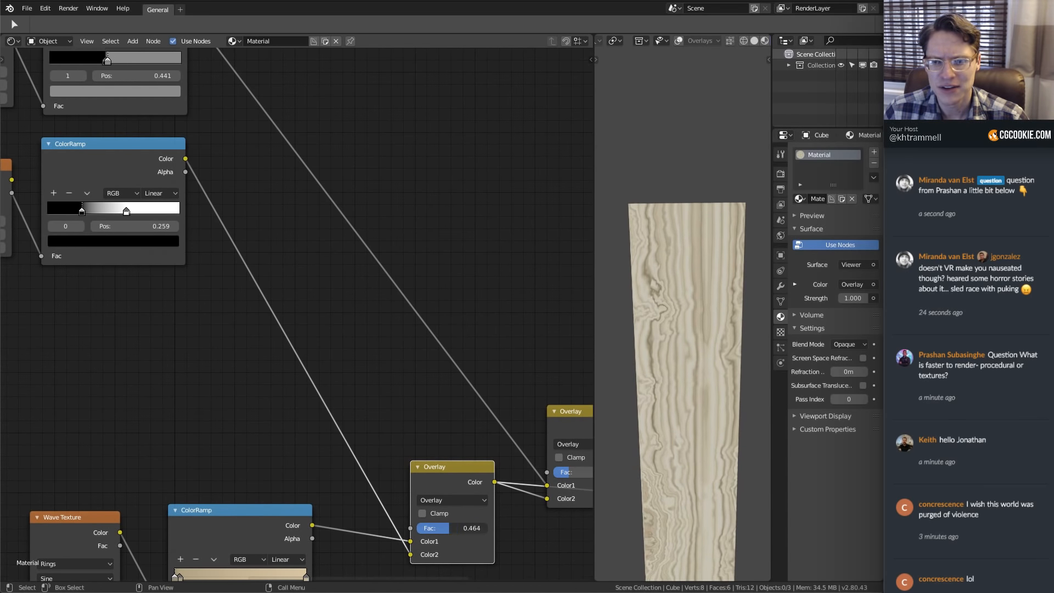
# Preview the last Overlay node and inspect the streaks on the plank's face and top end
pyautogui.scroll(-4, 421, 410)
pyautogui.moveTo(421, 410); pyautogui.dragTo(192, 382, button='middle')
pyautogui.scroll(3, 254, 409)
pyautogui.keyDown('ctrl'); pyautogui.keyDown('shift'); pyautogui.click(294, 371); pyautogui.keyUp('shift'); pyautogui.keyUp('ctrl')
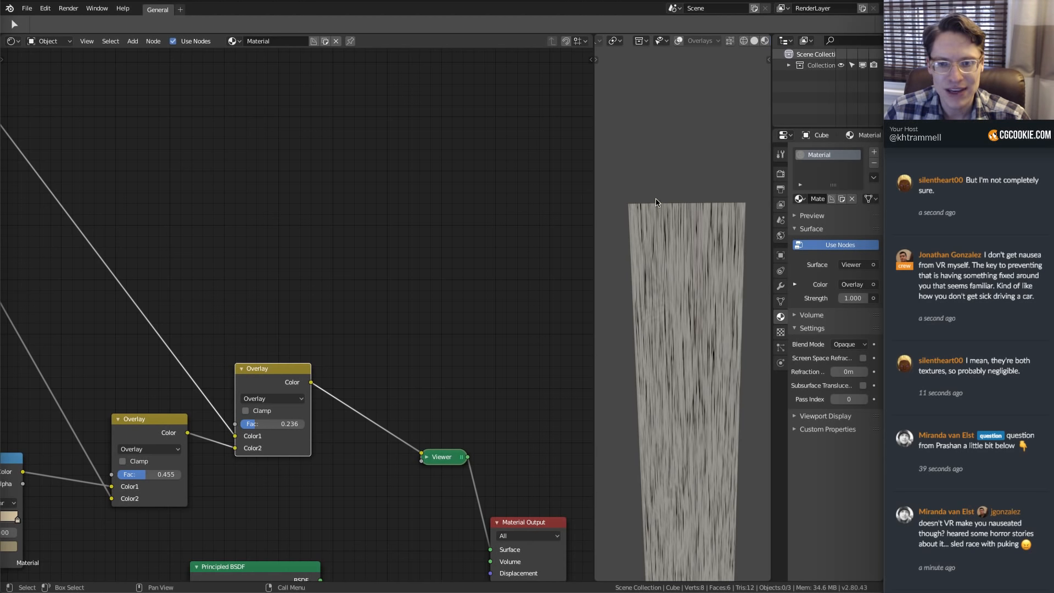
pyautogui.moveTo(655, 203); pyautogui.dragTo(658, 240, button='middle')
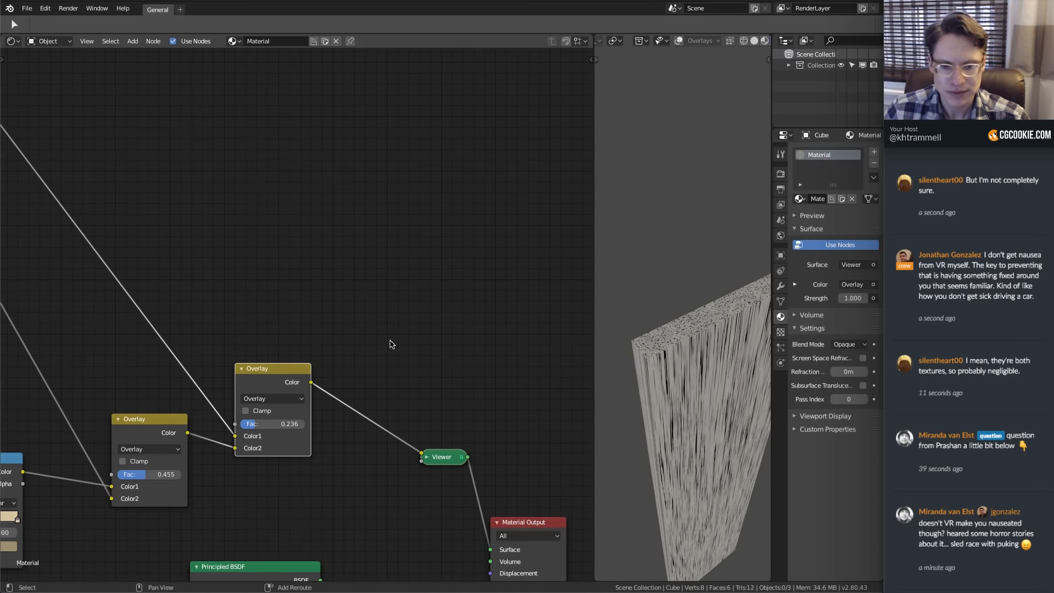
pyautogui.moveTo(470, 401); pyautogui.dragTo(436, 330, button='middle')
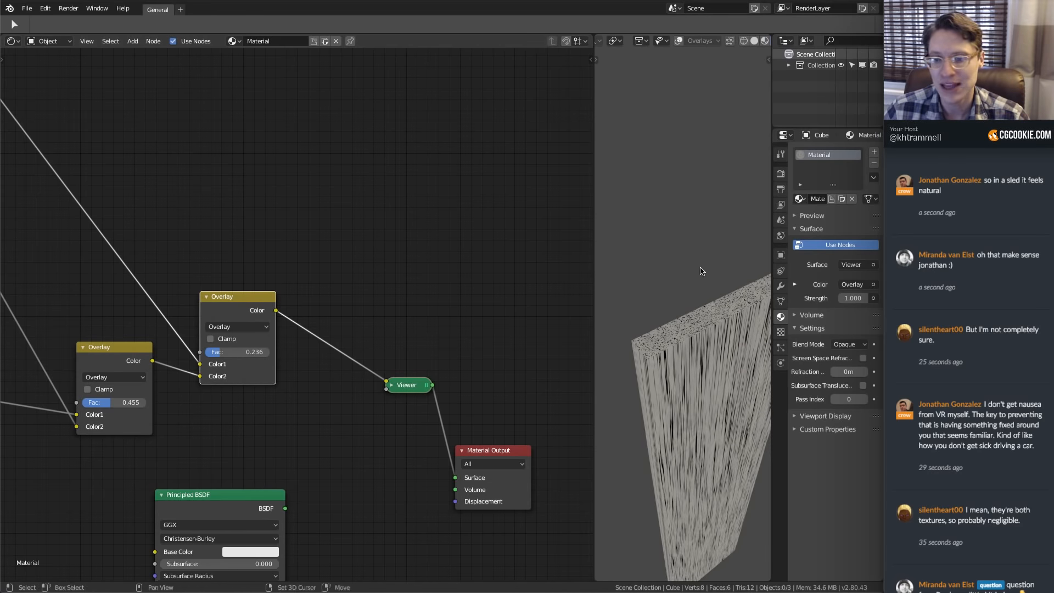
pyautogui.moveTo(672, 274); pyautogui.dragTo(689, 266, button='middle')
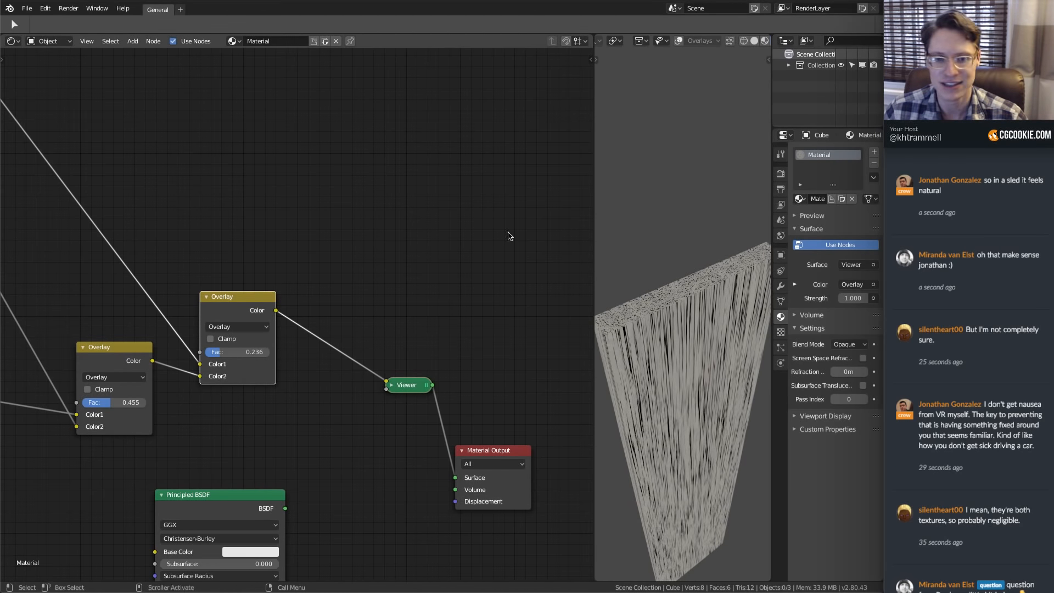
# Preview the first Overlay node again to compare its grain with the streaked result
pyautogui.scroll(2, 364, 318)
pyautogui.keyDown('ctrl'); pyautogui.moveTo(402, 383); pyautogui.dragTo(390, 388, button='middle'); pyautogui.keyUp('ctrl')
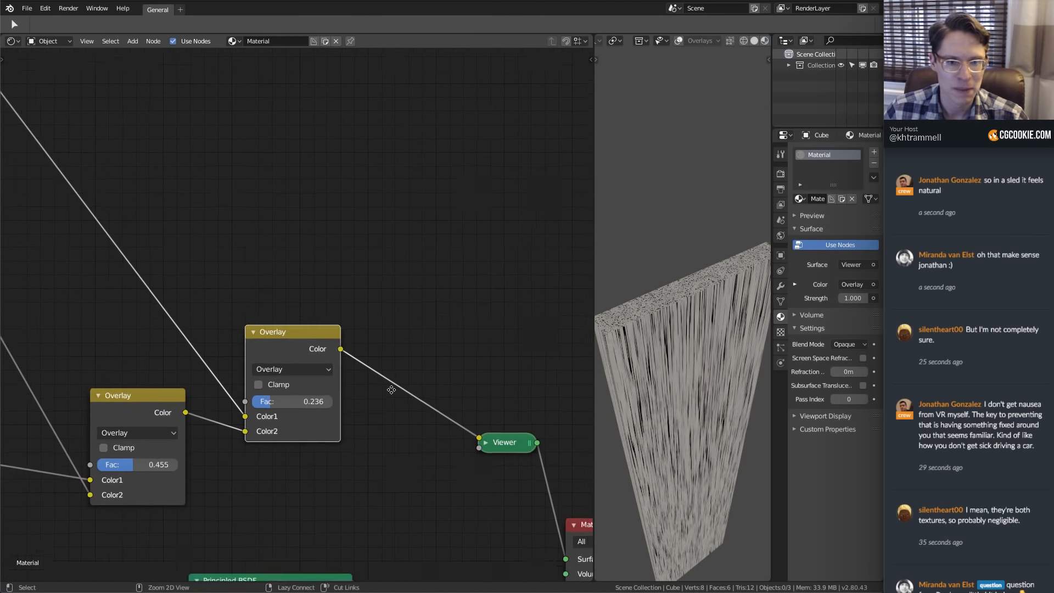
pyautogui.moveTo(307, 364); pyautogui.dragTo(397, 393, button='middle')
pyautogui.keyDown('shift'); pyautogui.moveTo(284, 342); pyautogui.dragTo(338, 330, button='middle'); pyautogui.keyUp('shift')
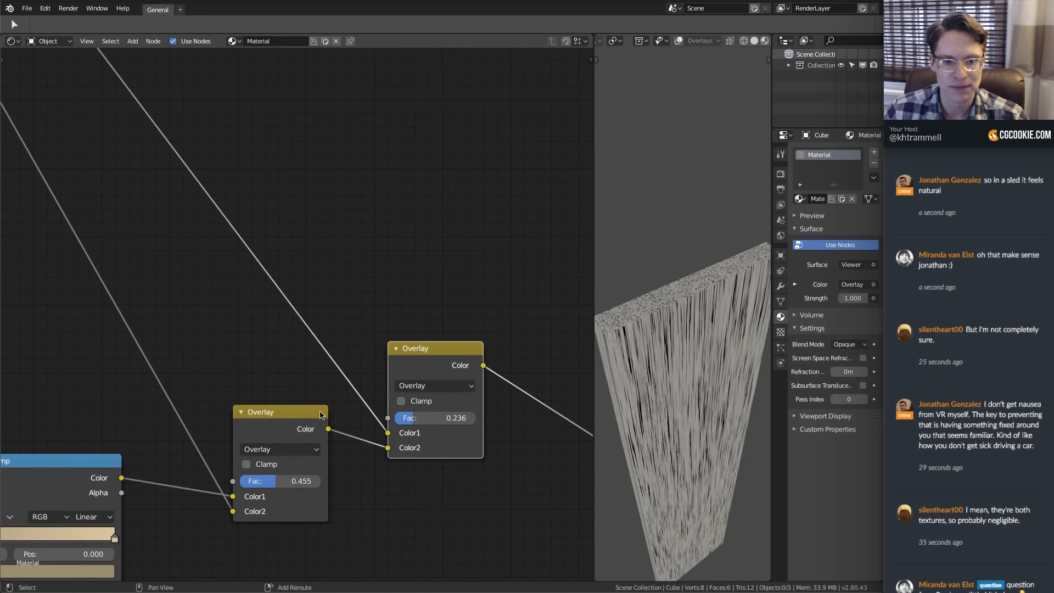
pyautogui.keyDown('ctrl'); pyautogui.keyDown('shift'); pyautogui.click(299, 420); pyautogui.keyUp('shift'); pyautogui.keyUp('ctrl')
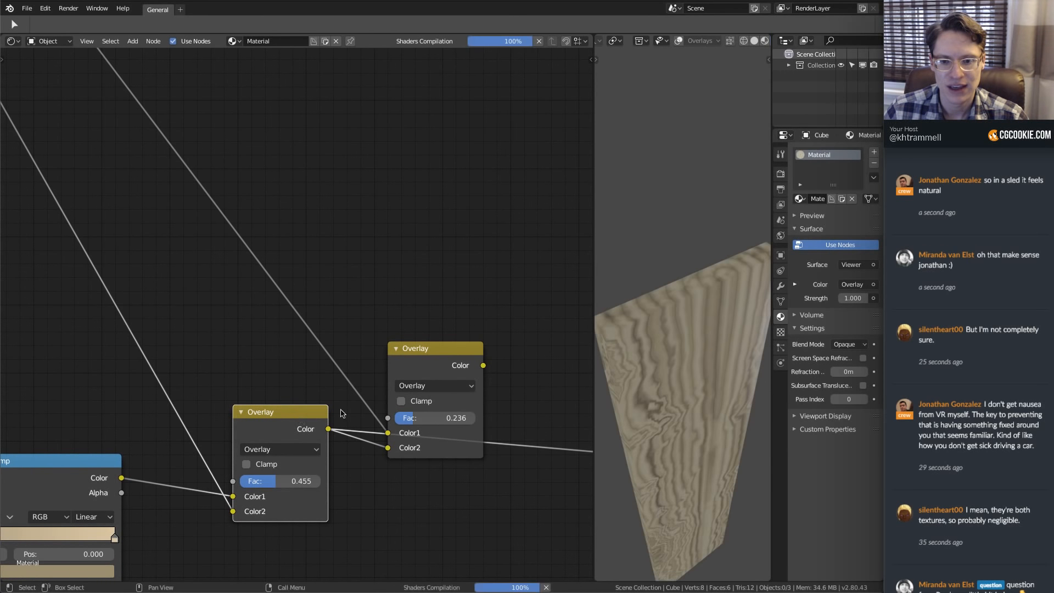
pyautogui.moveTo(369, 356); pyautogui.dragTo(326, 312, button='middle')
pyautogui.scroll(-2, 475, 378)
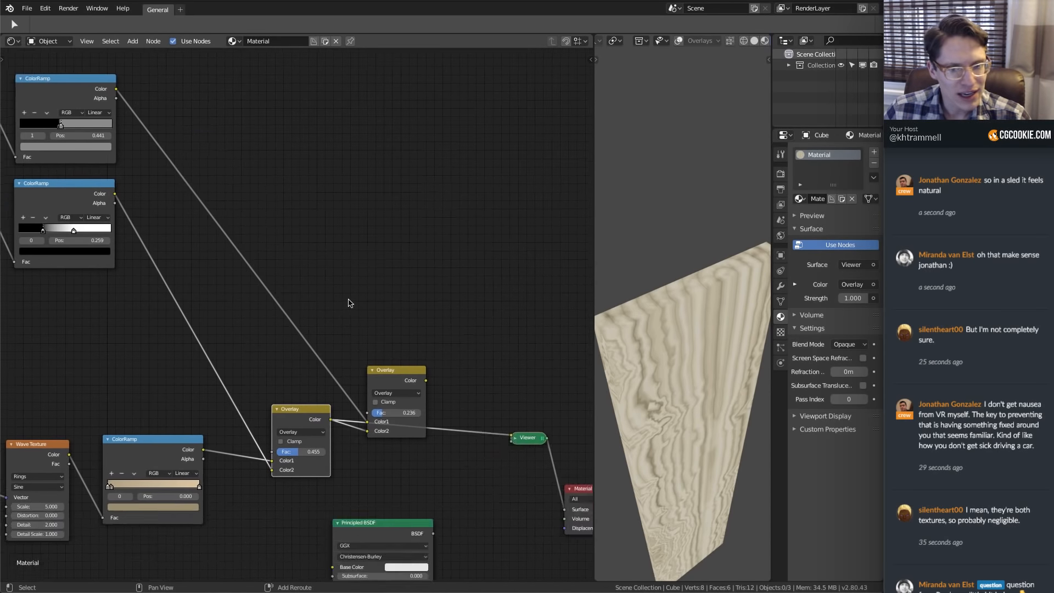
# Preview the last Overlay node, switch its blend type to Soft Light and lower its Fac to 0
pyautogui.scroll(4, 476, 384)
pyautogui.keyDown('ctrl'); pyautogui.keyDown('shift'); pyautogui.click(479, 411); pyautogui.keyUp('shift'); pyautogui.keyUp('ctrl')
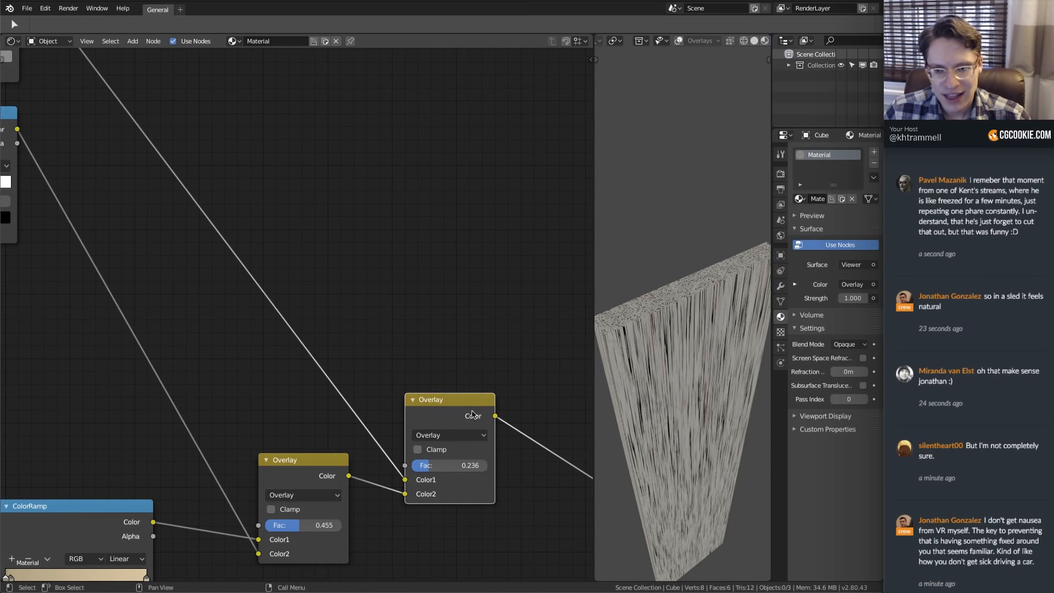
pyautogui.moveTo(653, 384); pyautogui.dragTo(681, 409, button='middle')
pyautogui.click(466, 435)
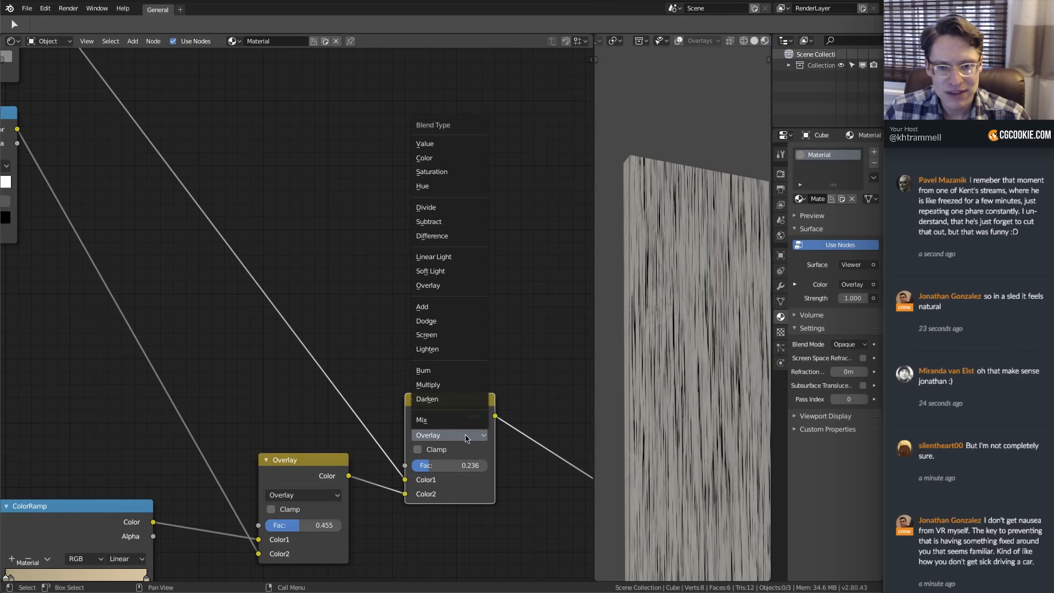
pyautogui.click(439, 272)
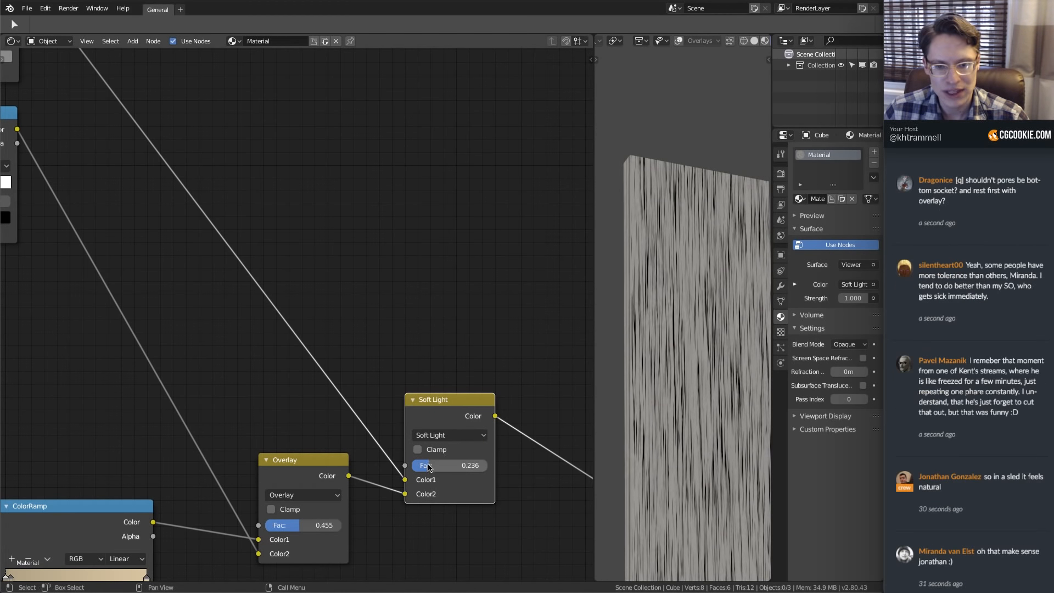
pyautogui.moveTo(429, 466); pyautogui.dragTo(384, 467)
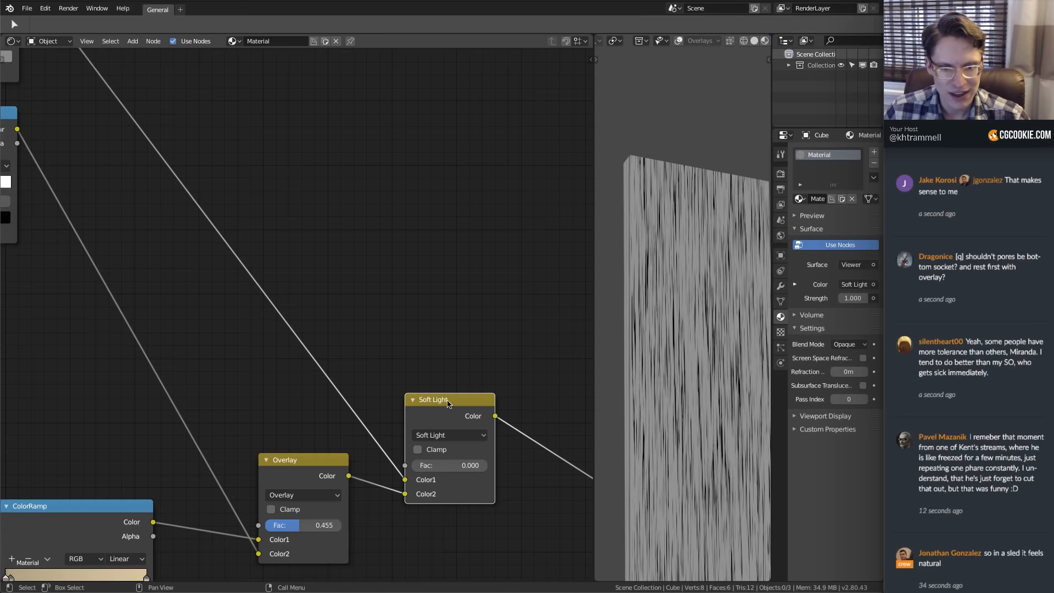
# Swap the Soft Light node's Color1 and Color2 connections and raise its Fac to 1.000
pyautogui.moveTo(448, 404); pyautogui.dragTo(395, 379, button='middle')
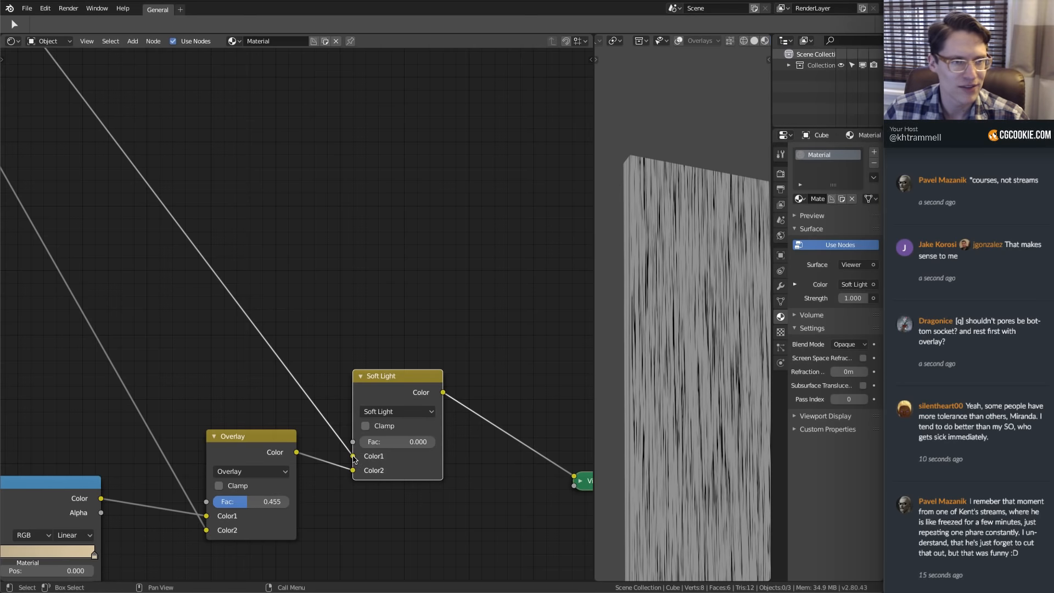
pyautogui.moveTo(353, 456); pyautogui.dragTo(353, 471)
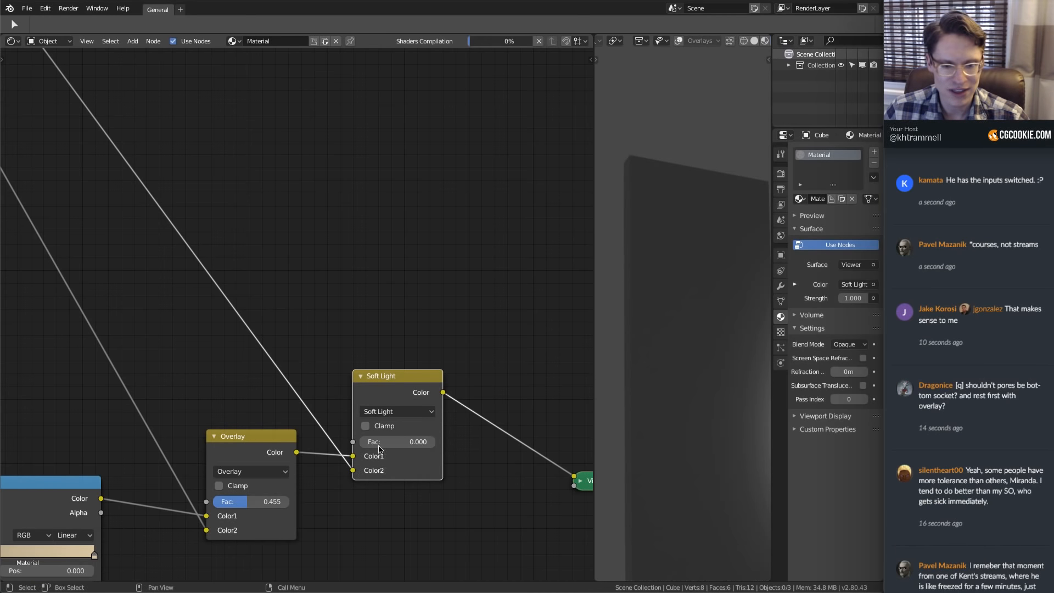
pyautogui.moveTo(381, 444); pyautogui.dragTo(439, 443)
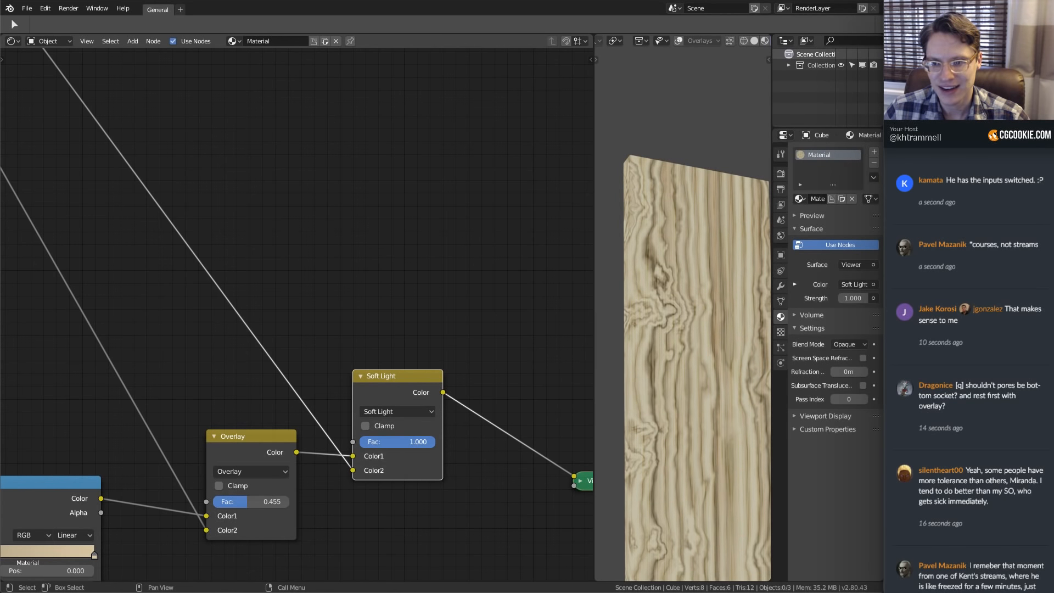
# Lighten the grey stop of the topmost ColorRamp, move it to position 0.409 and shift the black stop slightly lower
pyautogui.moveTo(658, 335); pyautogui.dragTo(690, 367, button='middle')
pyautogui.keyDown('ctrl'); pyautogui.moveTo(407, 351); pyautogui.dragTo(373, 230, button='middle'); pyautogui.keyUp('ctrl')
pyautogui.moveTo(179, 132); pyautogui.dragTo(311, 364, button='middle')
pyautogui.keyDown('ctrl'); pyautogui.moveTo(311, 364); pyautogui.dragTo(218, 290, button='middle'); pyautogui.keyUp('ctrl')
pyautogui.click(235, 340)
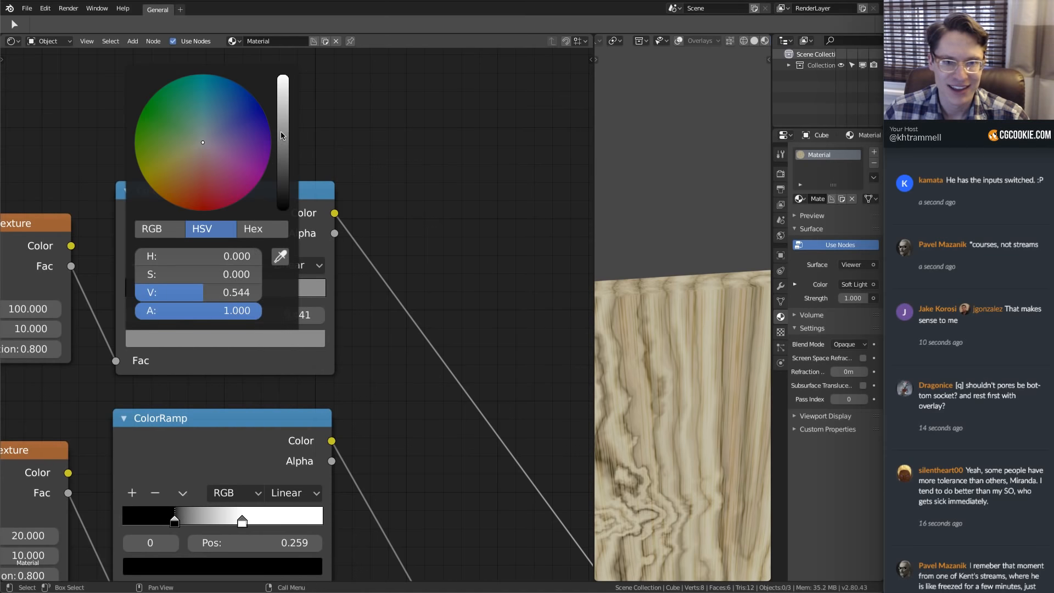
pyautogui.moveTo(284, 136)
pyautogui.mouseDown()
pyautogui.moveTo(284, 79)
pyautogui.moveTo(283, 123)
pyautogui.mouseUp()
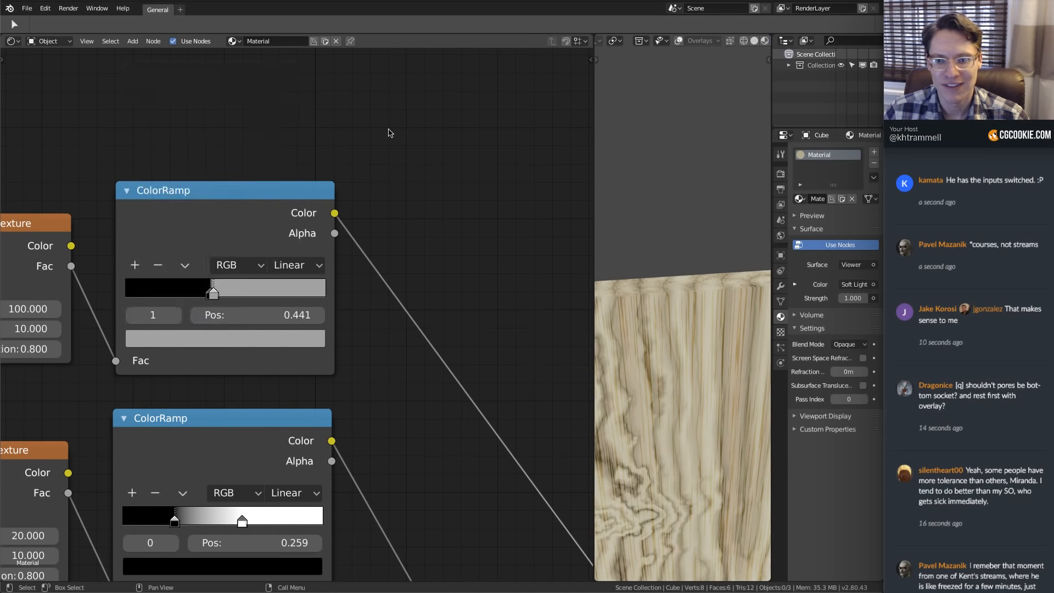
pyautogui.moveTo(214, 291)
pyautogui.mouseDown()
pyautogui.moveTo(222, 296)
pyautogui.moveTo(197, 293)
pyautogui.moveTo(210, 295)
pyautogui.mouseUp()
pyautogui.scroll(-3, 656, 358)
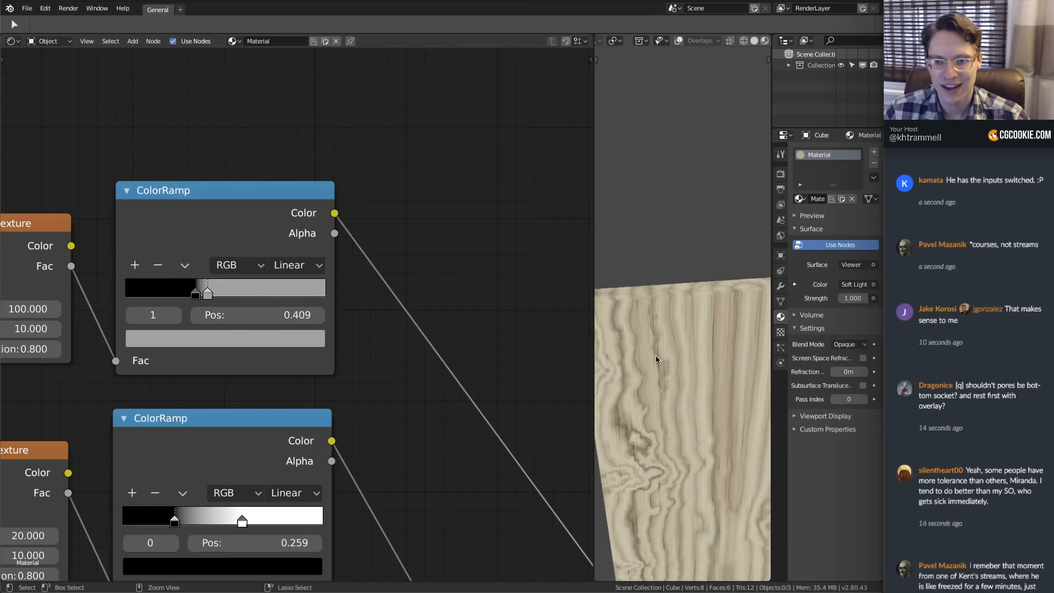
# Reset the Soft Light node's blend type, set it to Multiply and inspect the plank's surface up close
pyautogui.moveTo(658, 354); pyautogui.dragTo(608, 393, button='middle')
pyautogui.moveTo(534, 441); pyautogui.dragTo(263, 153, button='middle')
pyautogui.moveTo(566, 510); pyautogui.dragTo(412, 364, button='middle')
pyautogui.press('BackSpace')
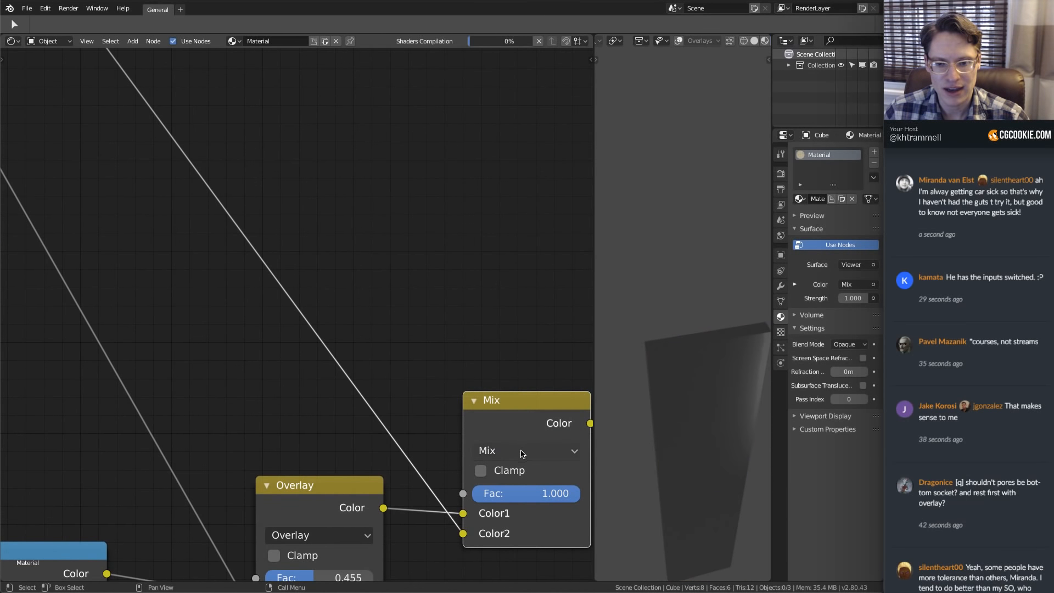
pyautogui.click(520, 454)
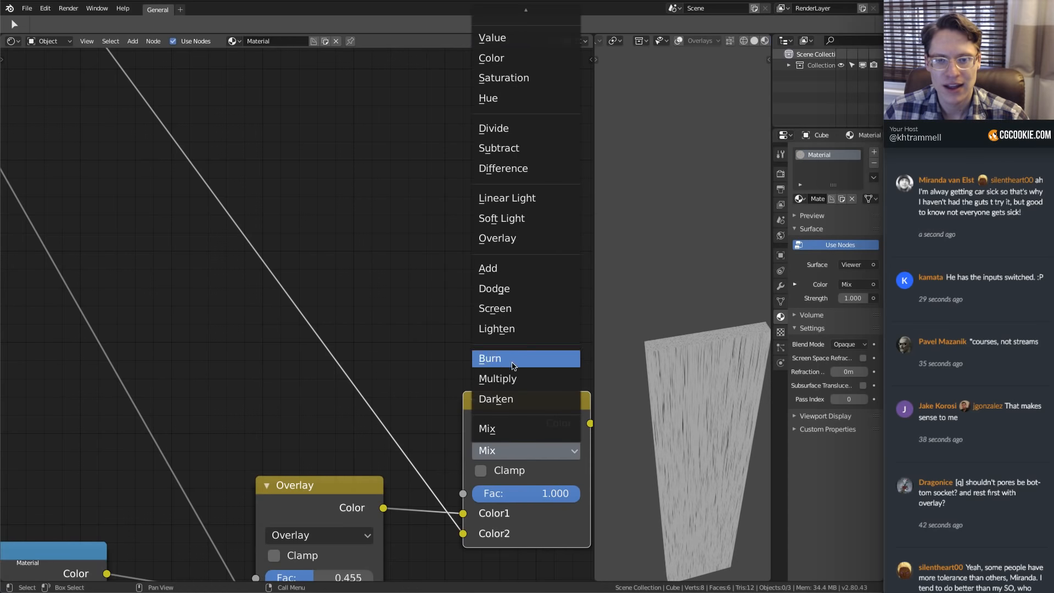
pyautogui.click(496, 376)
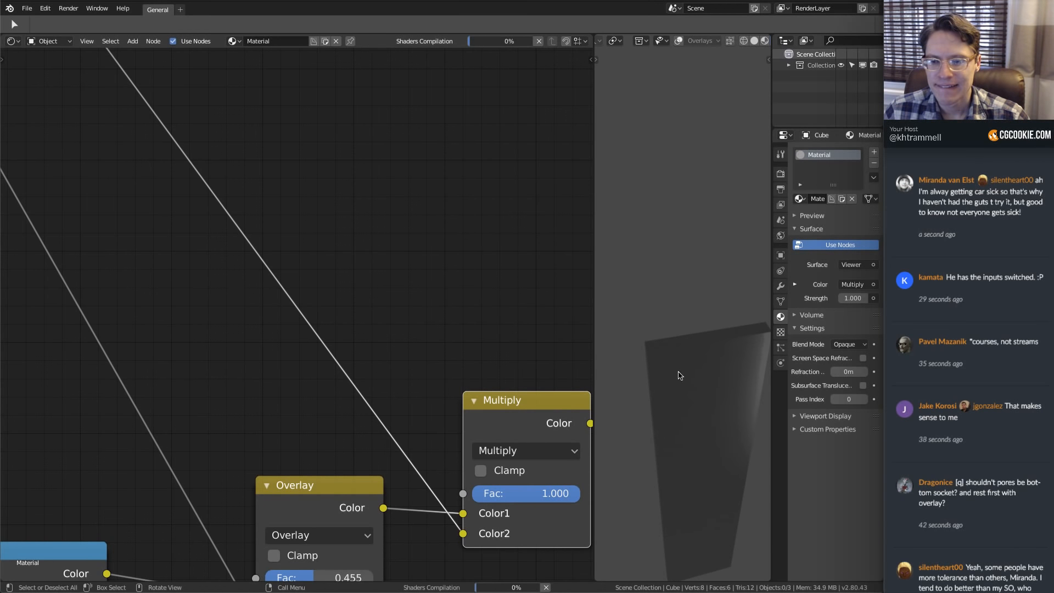
pyautogui.moveTo(690, 392); pyautogui.dragTo(682, 352, button='middle')
pyautogui.scroll(2, 680, 393)
pyautogui.scroll(1, 680, 401)
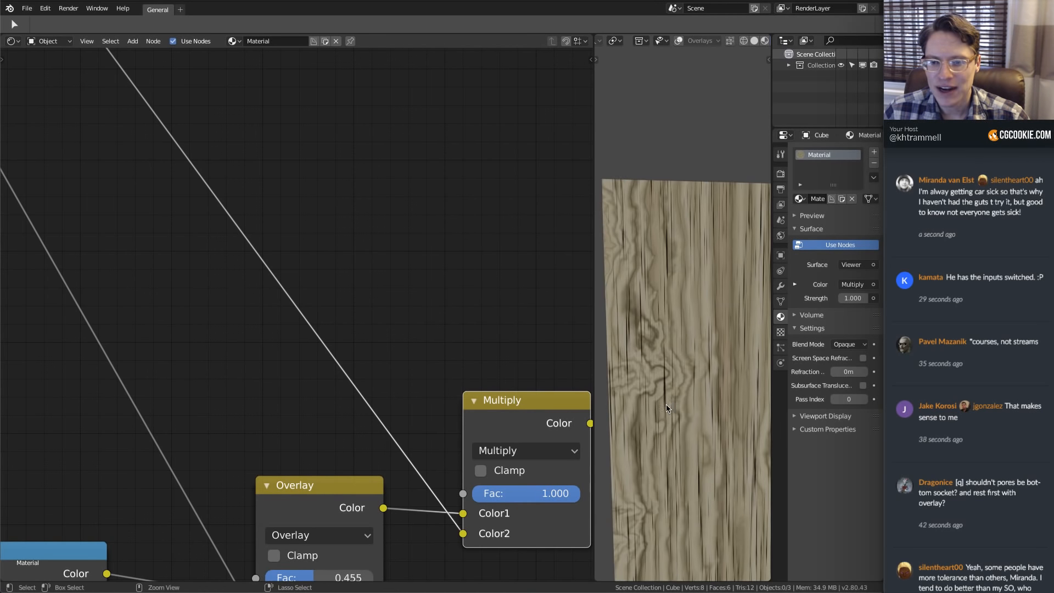
# Set the Scale of the Noise Texture feeding the topmost ColorRamp to 200
pyautogui.scroll(-2, 154, 166)
pyautogui.scroll(2, 357, 294)
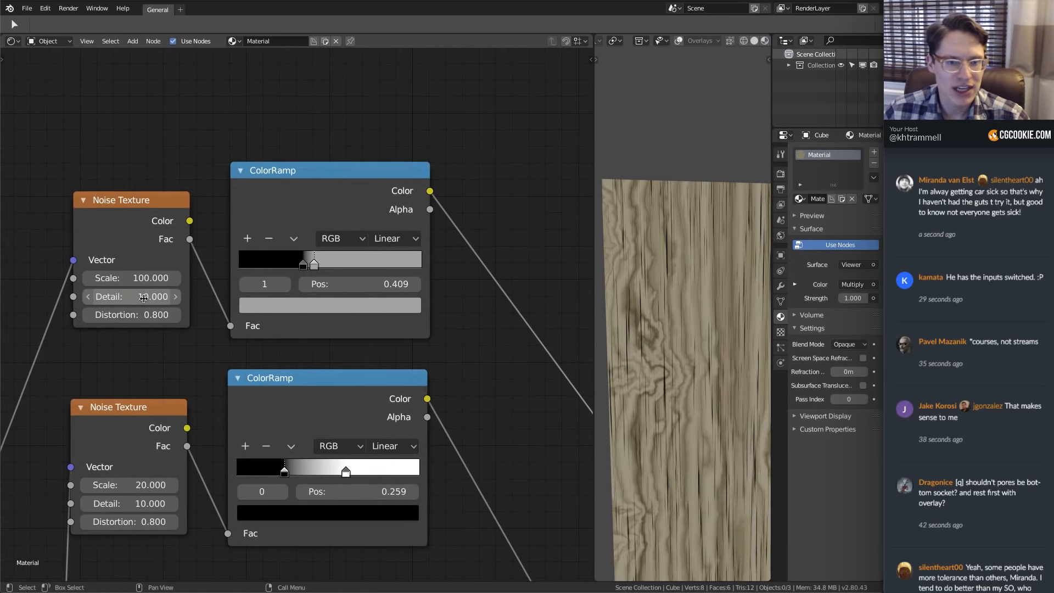
pyautogui.click(135, 278)
pyautogui.write('200')
pyautogui.press('Return')
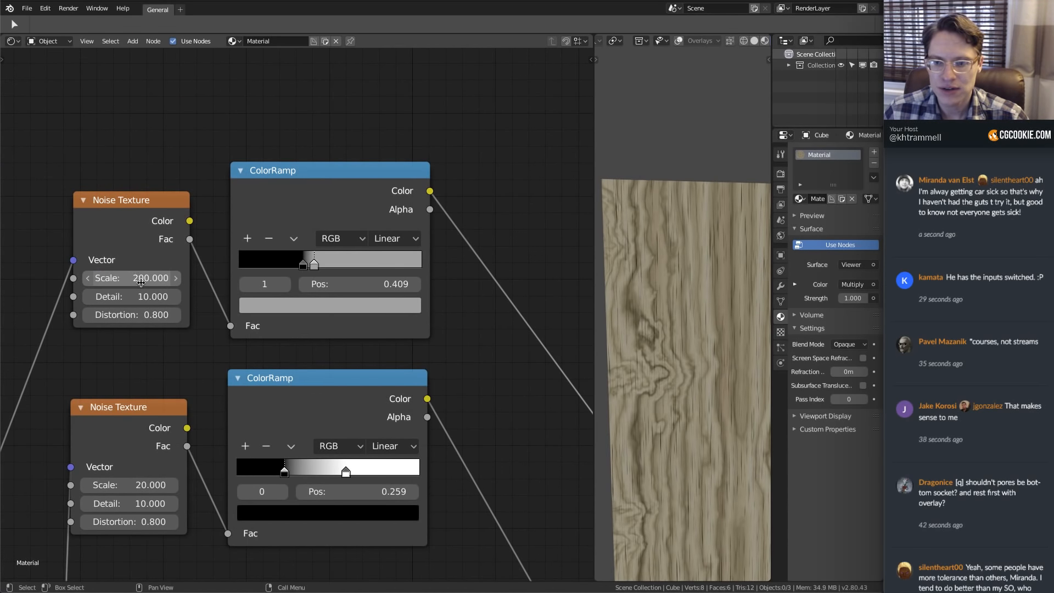
# Move the topmost ColorRamp's grey stop to position 0.400, keep the black stop just below it and check the whole plank
pyautogui.moveTo(314, 264)
pyautogui.mouseDown()
pyautogui.moveTo(325, 265)
pyautogui.moveTo(300, 265)
pyautogui.moveTo(312, 264)
pyautogui.mouseUp()
pyautogui.click(303, 265)
pyautogui.click(314, 264)
pyautogui.moveTo(673, 377); pyautogui.dragTo(686, 318, button='middle')
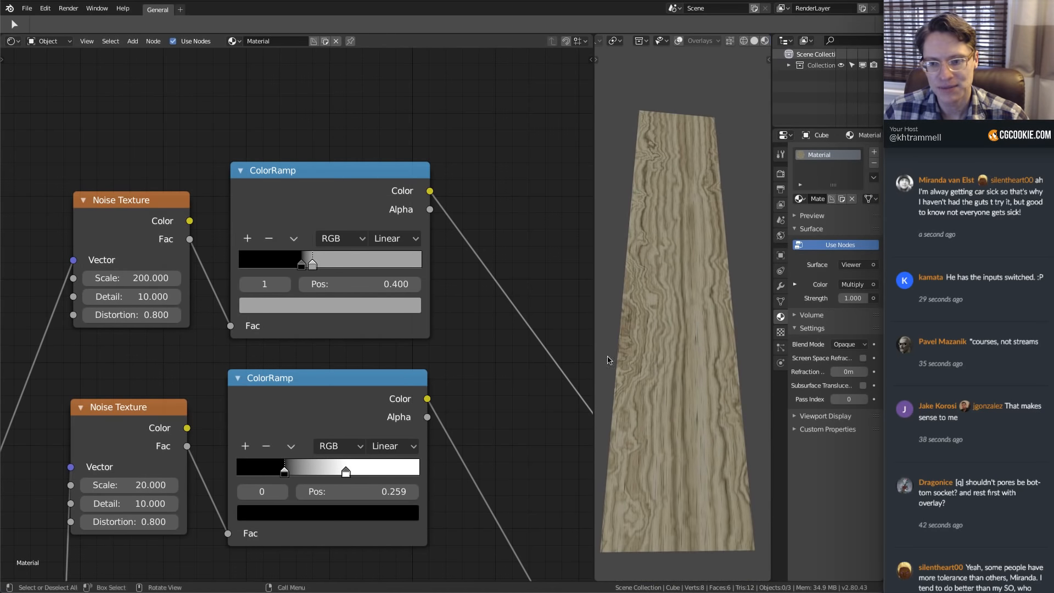
pyautogui.moveTo(485, 269); pyautogui.dragTo(372, 271, button='middle')
pyautogui.scroll(-3, 332, 235)
pyautogui.scroll(4, 294, 247)
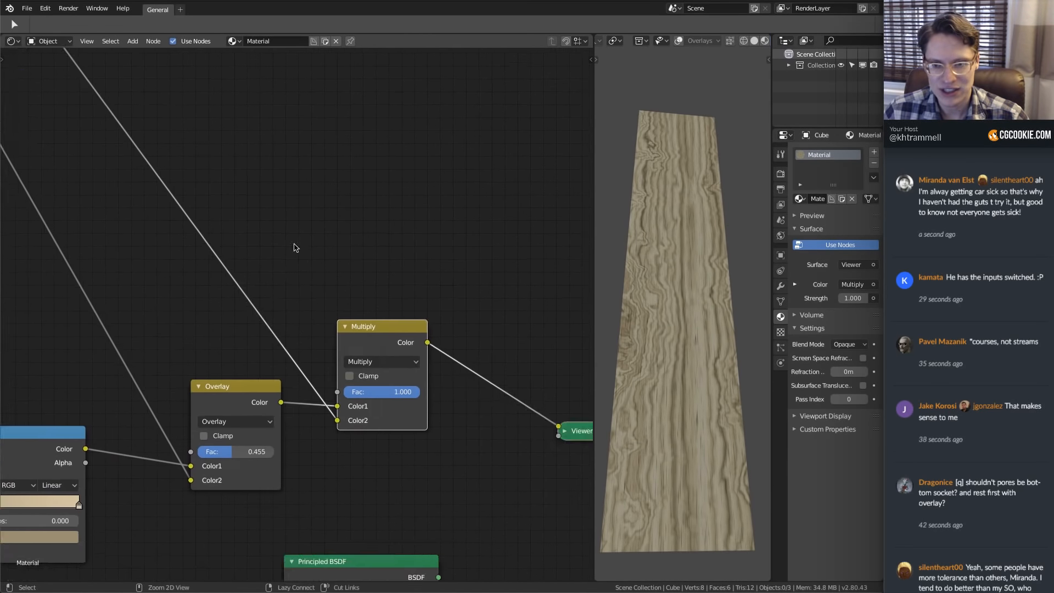
# Try a factor of 0.5 on the final Multiply node and restore it to 1.000
pyautogui.scroll(2, 325, 291)
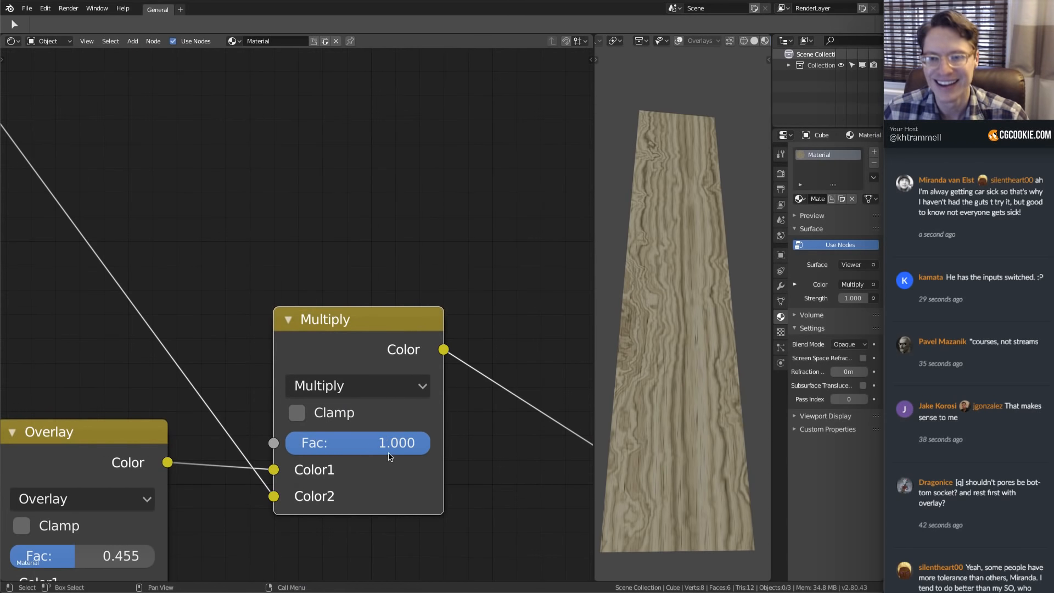
pyautogui.click(399, 445)
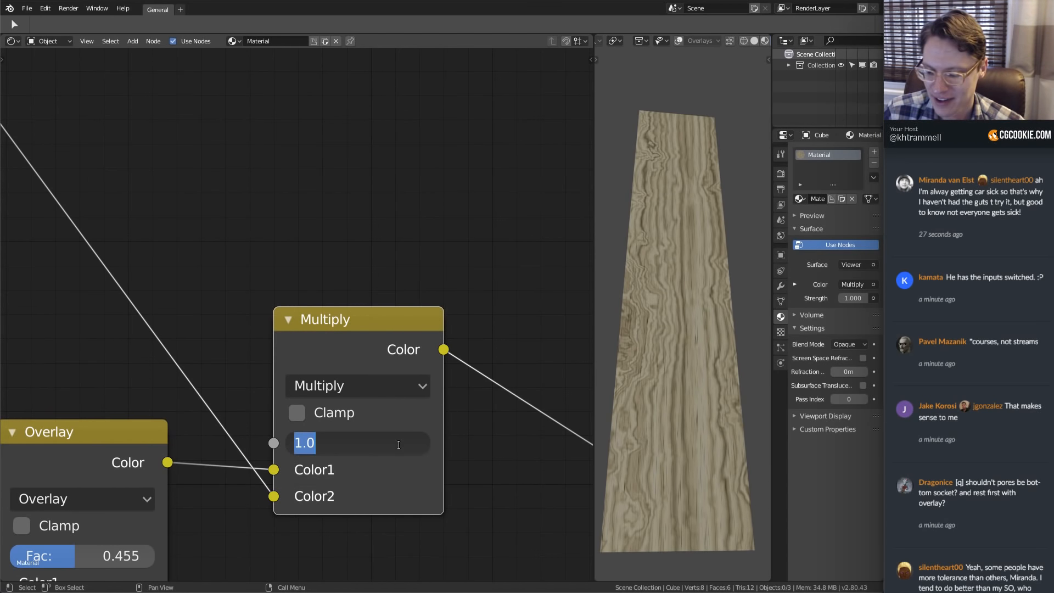
pyautogui.write('0.5')
pyautogui.press('Return')
pyautogui.click(376, 441)
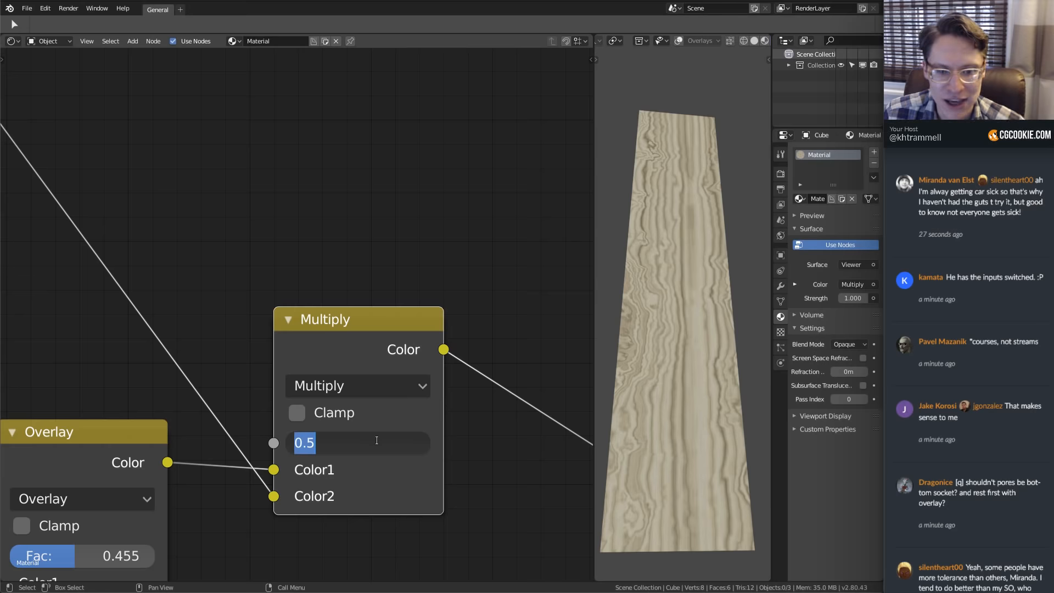
pyautogui.press('Return')
# Lighten the topmost ColorRamp's grey stop to near white, nudge it slightly higher and place the black stop at position 0.368
pyautogui.scroll(5, 704, 238)
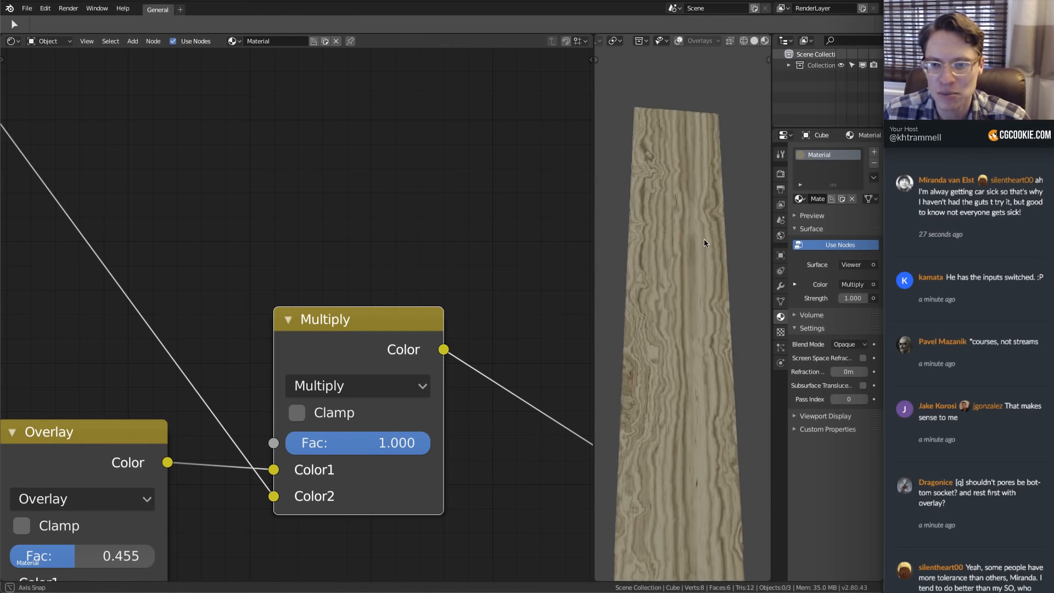
pyautogui.moveTo(164, 201); pyautogui.dragTo(180, 220, button='middle')
pyautogui.scroll(-3, 180, 220)
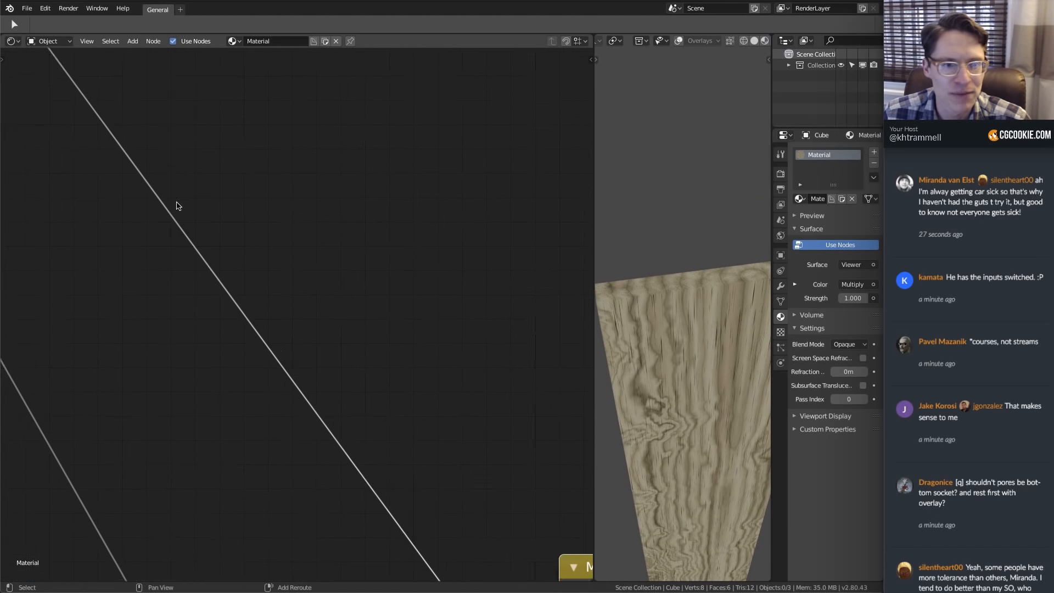
pyautogui.scroll(3, 212, 183)
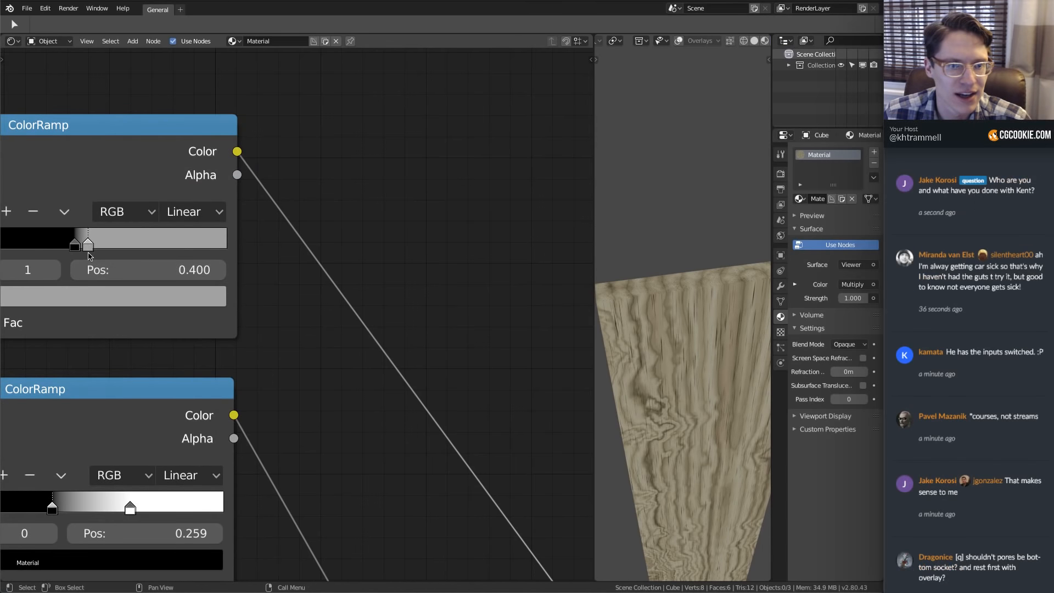
pyautogui.click(93, 297)
pyautogui.moveTo(187, 375); pyautogui.dragTo(188, 338)
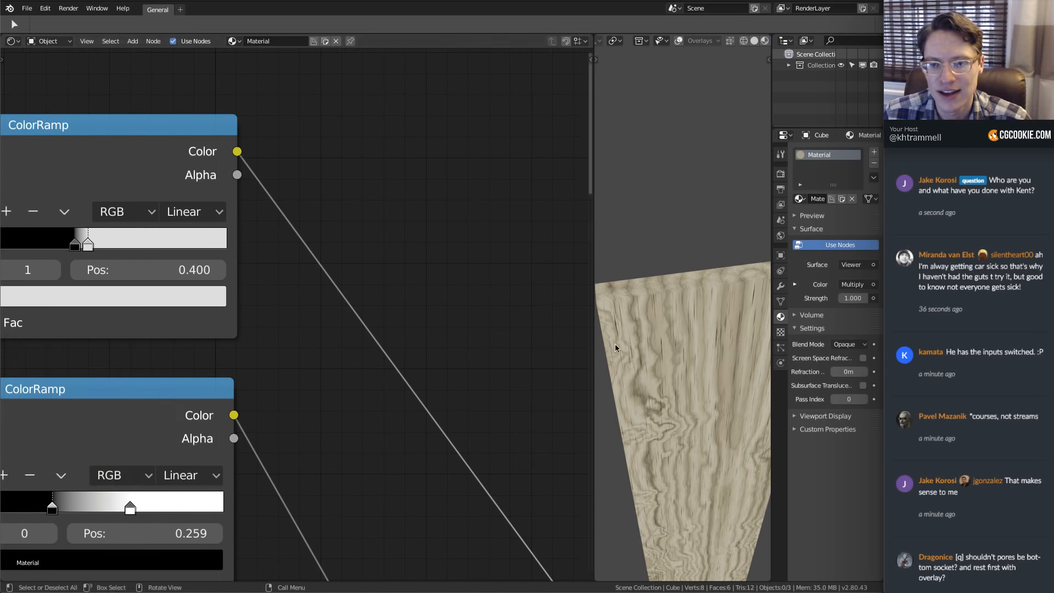
pyautogui.moveTo(87, 246); pyautogui.dragTo(79, 246)
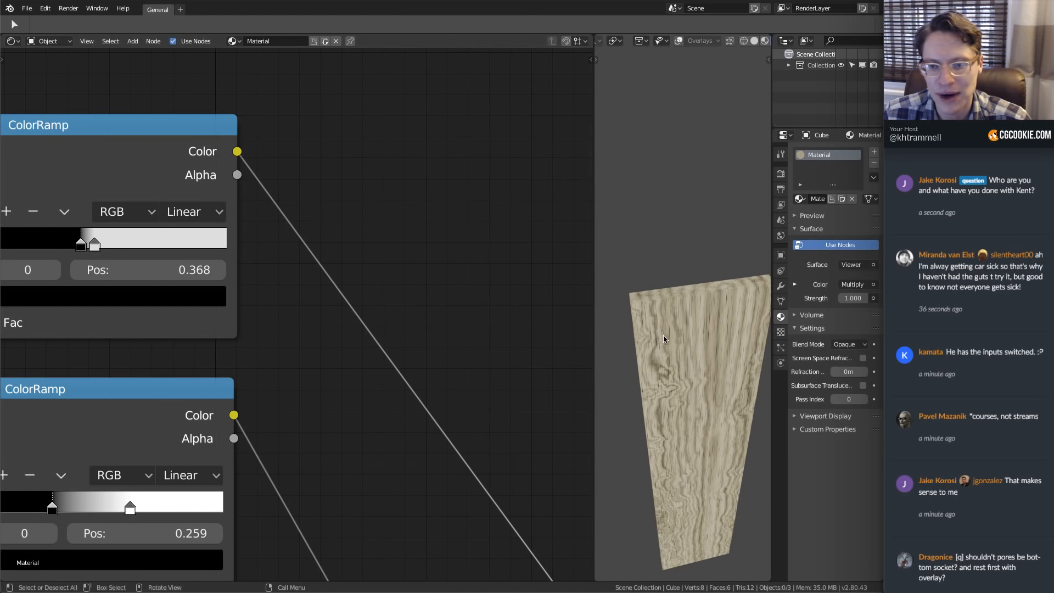
pyautogui.moveTo(699, 351); pyautogui.dragTo(705, 322, button='middle')
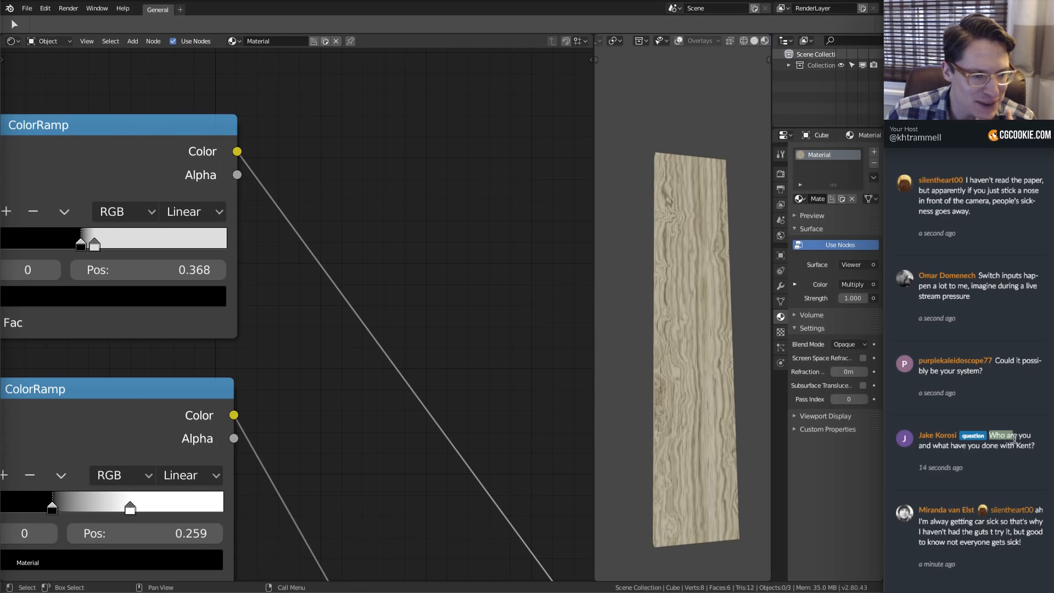
pyautogui.moveTo(1014, 438); pyautogui.dragTo(1028, 443)
pyautogui.click(1042, 455)
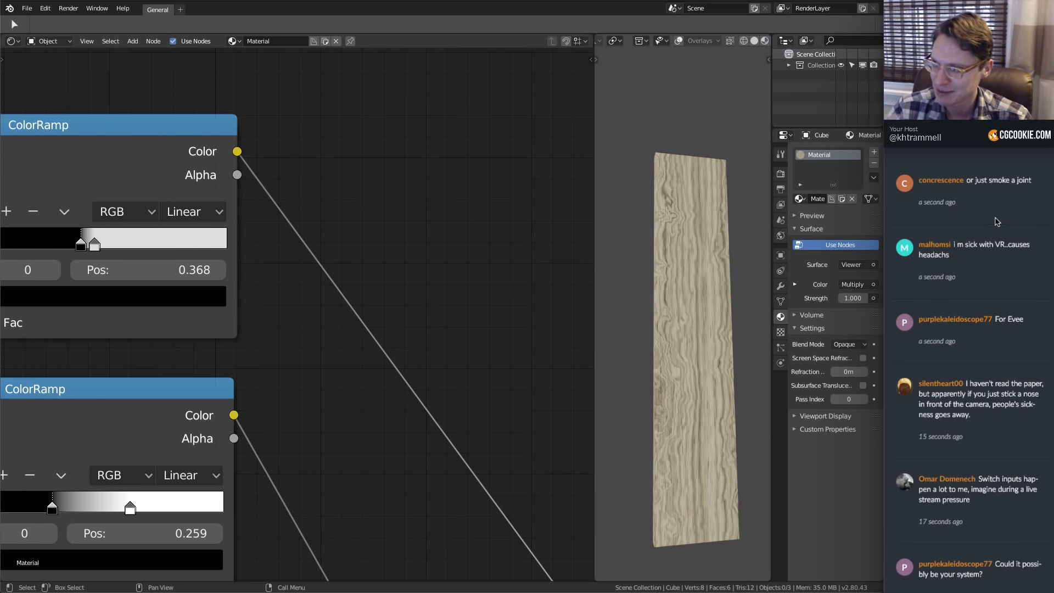
# Move the upper two Noise Texture and ColorRamp pairs together down, closer to the main node chain
pyautogui.scroll(-2, 315, 296)
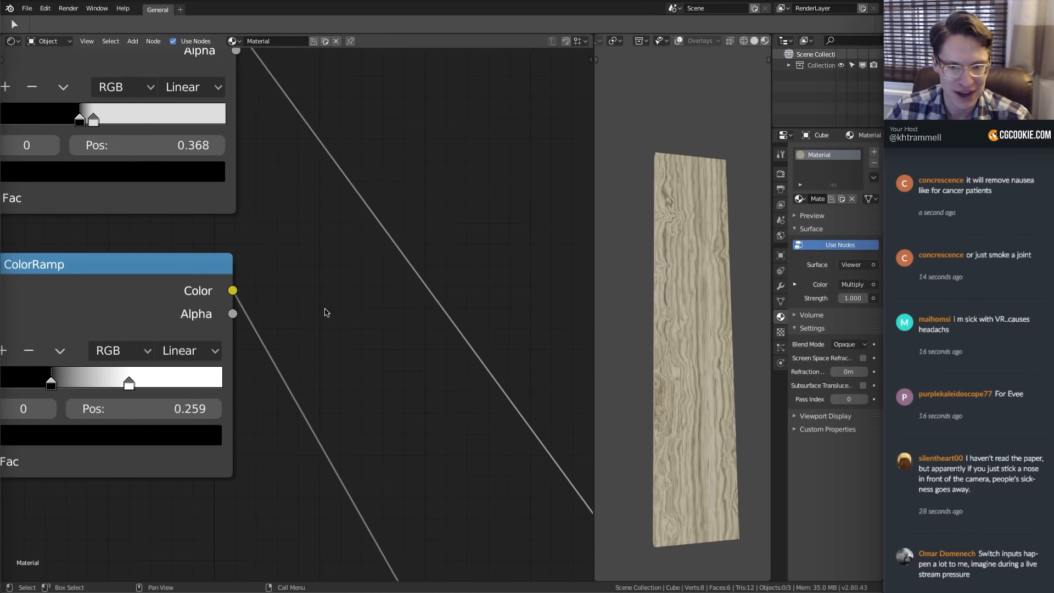
pyautogui.scroll(-5, 278, 296)
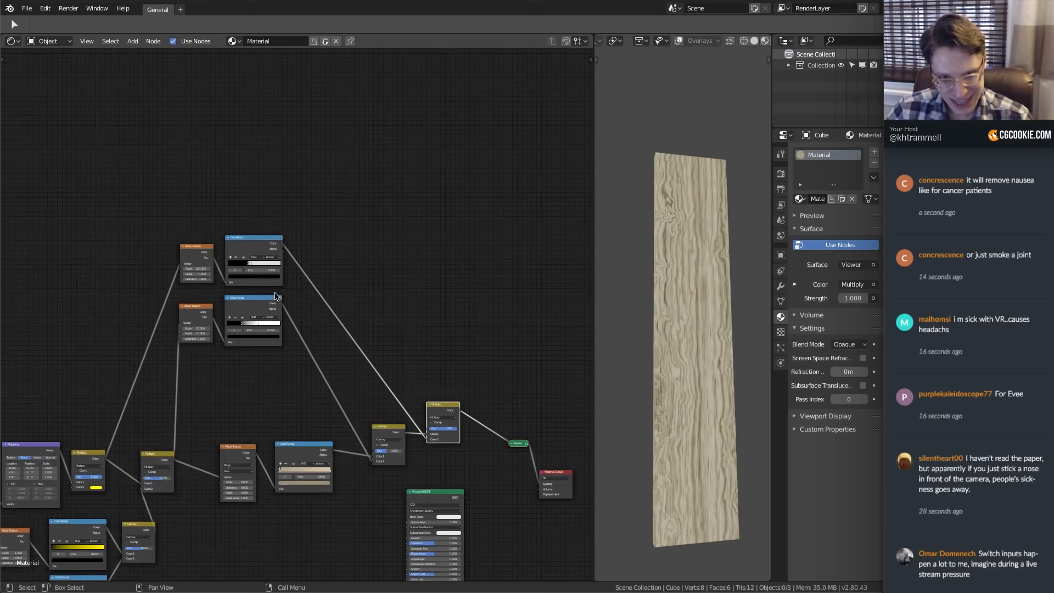
pyautogui.moveTo(146, 208); pyautogui.dragTo(285, 344)
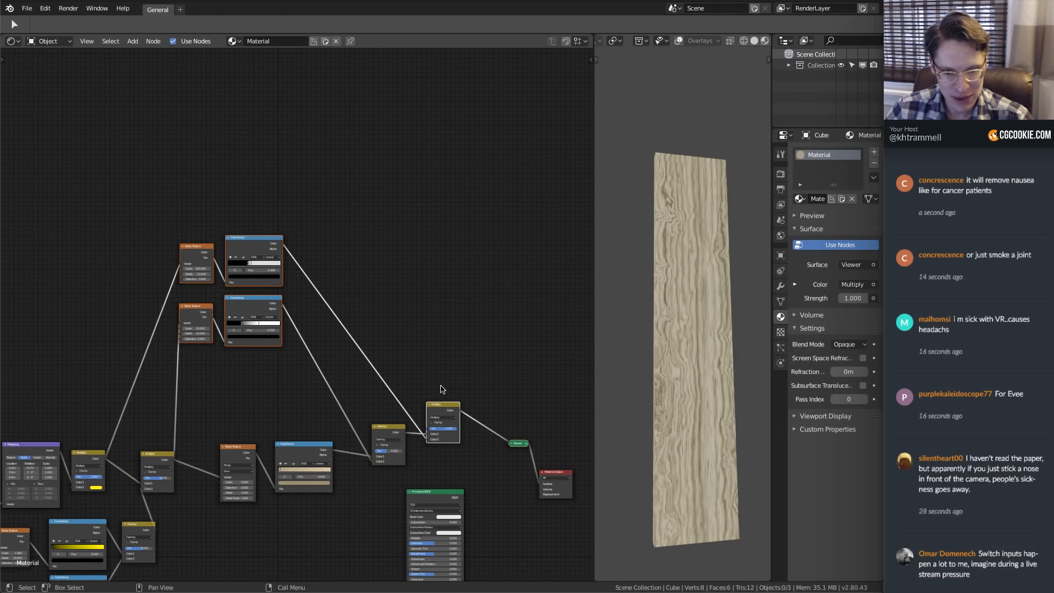
pyautogui.press('g')
pyautogui.click(386, 340)
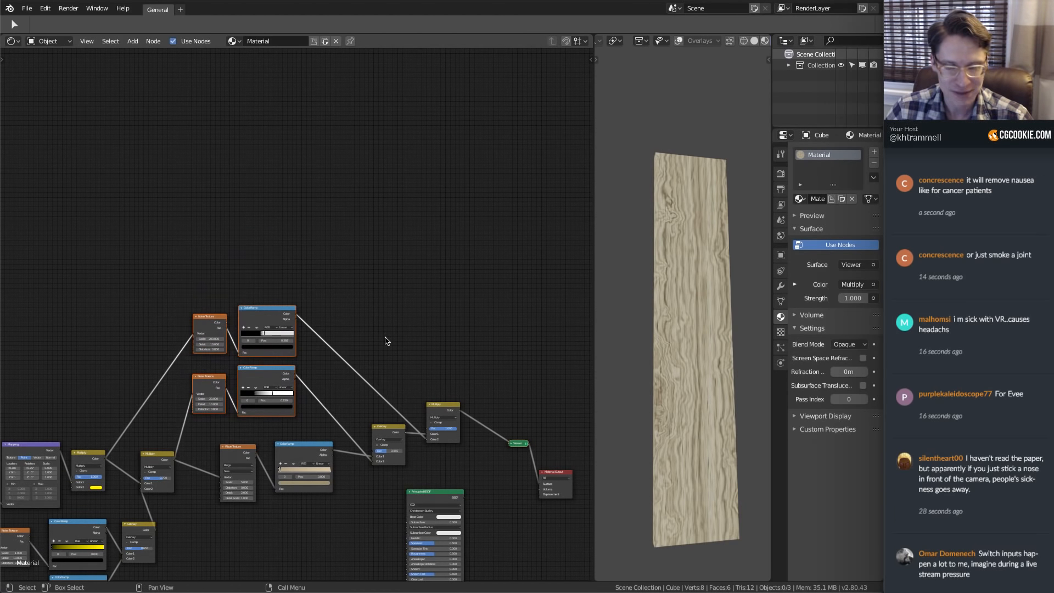
# Lower the factor of the Multiply node feeding the Wave Texture to 0.436 and check the whole plank
pyautogui.moveTo(676, 286); pyautogui.dragTo(675, 340, button='middle')
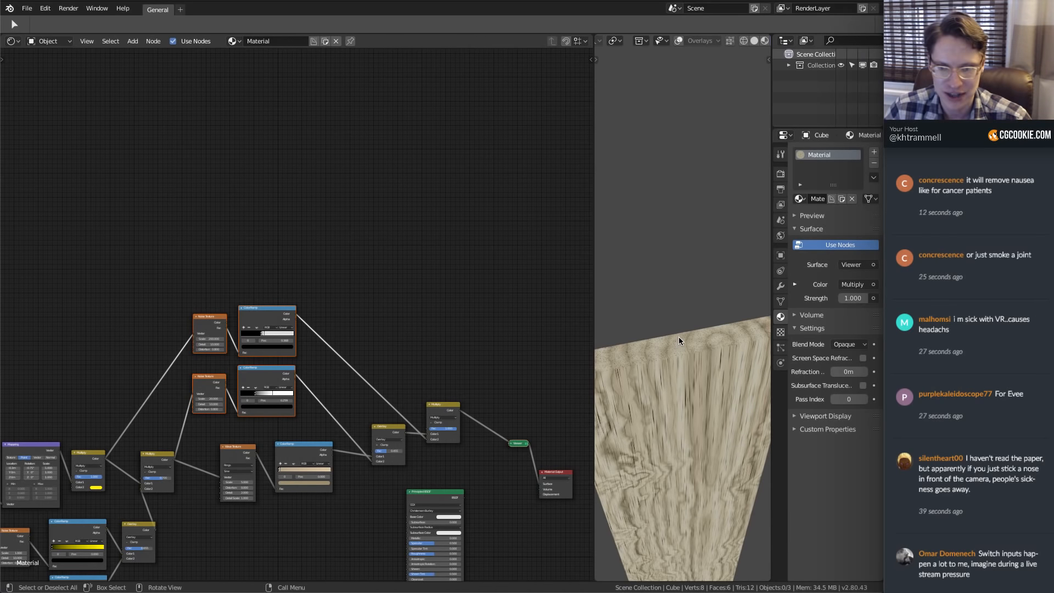
pyautogui.moveTo(467, 384); pyautogui.dragTo(572, 289, button='middle')
pyautogui.moveTo(666, 433); pyautogui.dragTo(677, 360, button='middle')
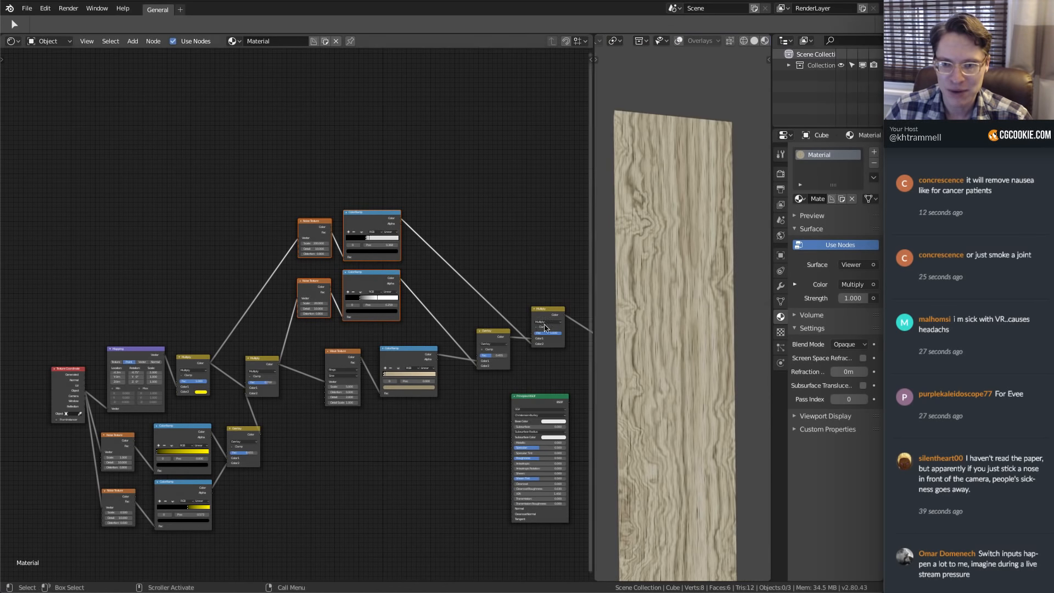
pyautogui.scroll(3, 317, 307)
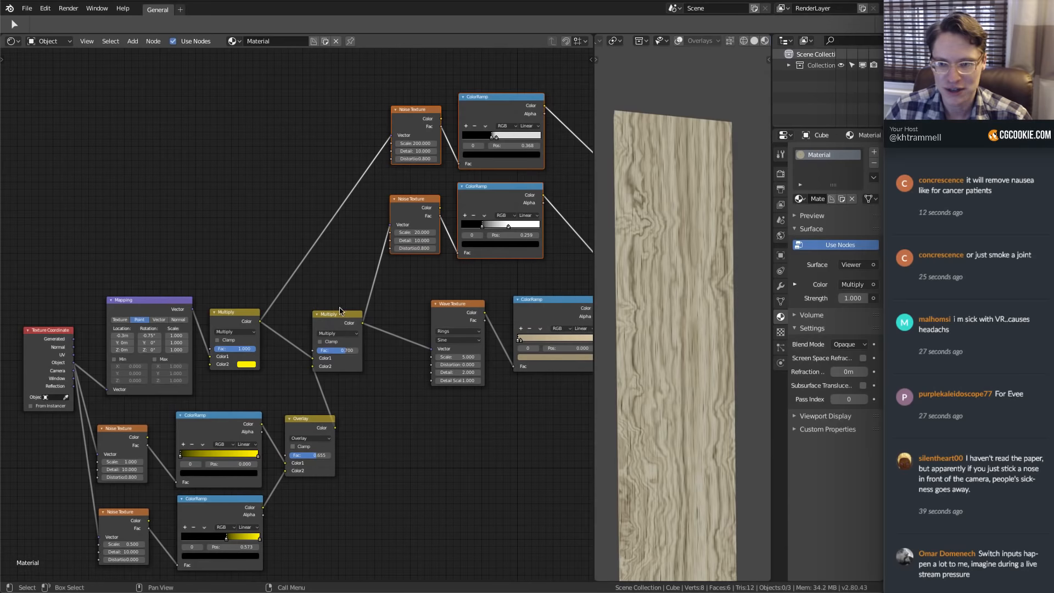
pyautogui.scroll(4, 340, 310)
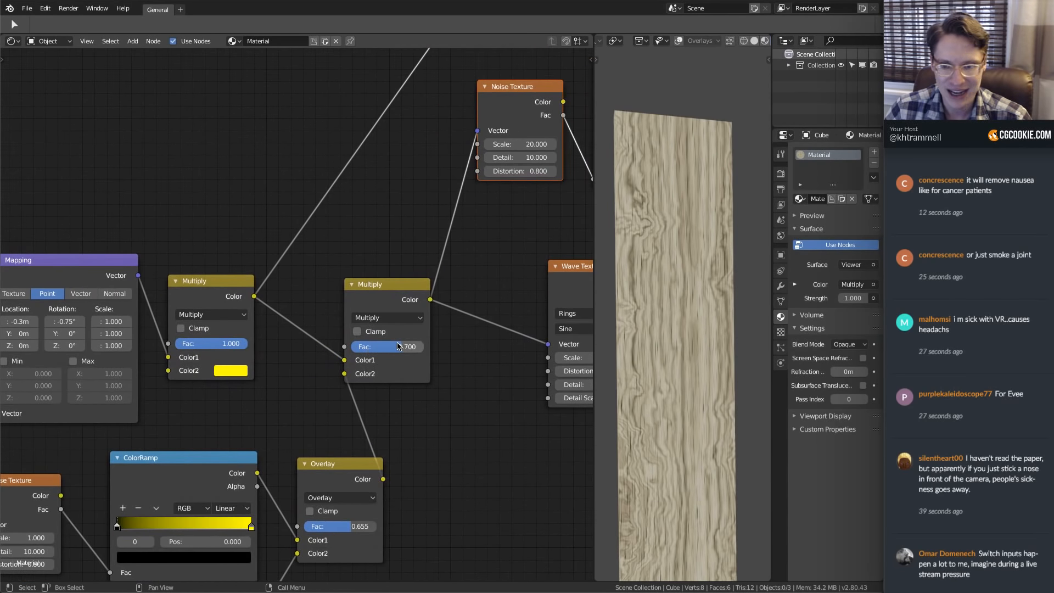
pyautogui.moveTo(399, 346); pyautogui.dragTo(387, 348)
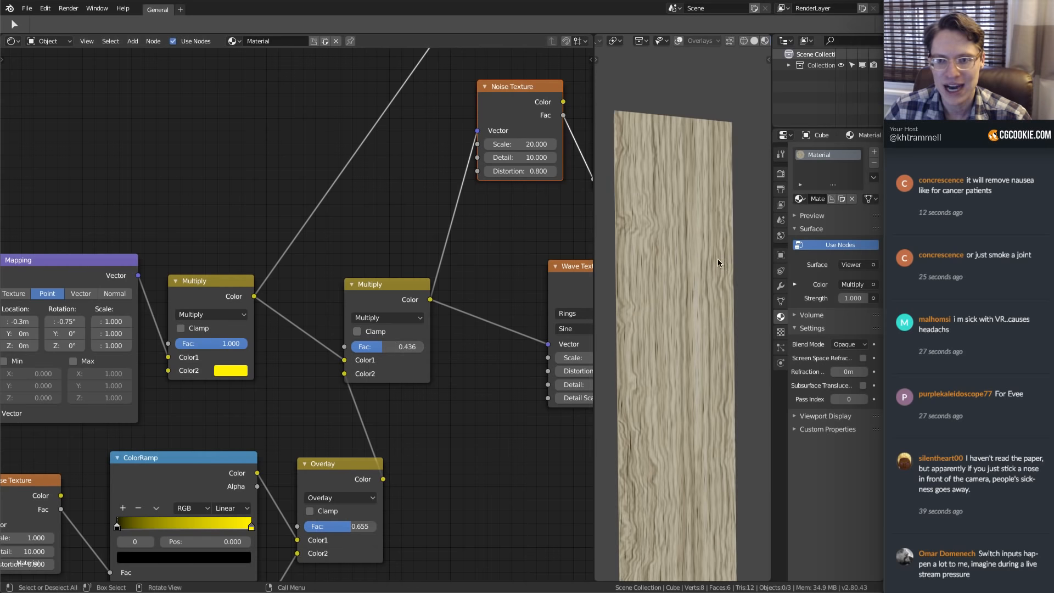
pyautogui.moveTo(717, 259); pyautogui.dragTo(699, 286, button='middle')
pyautogui.scroll(-5, 697, 258)
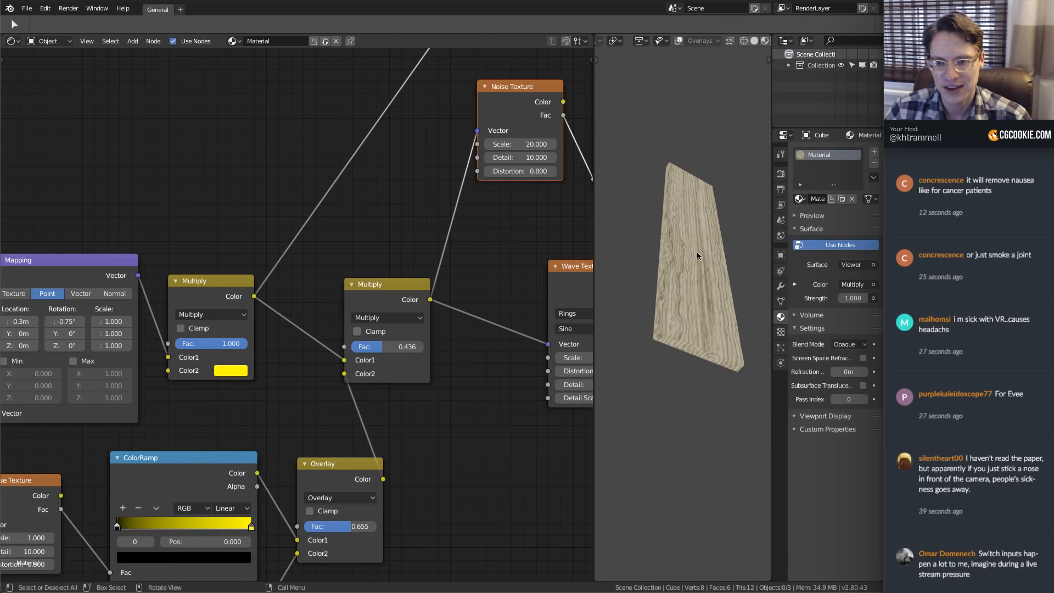
# Rearrange the Principled BSDF, Viewer and Material Output nodes to the right of the final Multiply node
pyautogui.keyDown('ctrl'); pyautogui.moveTo(381, 294); pyautogui.dragTo(299, 193, button='middle'); pyautogui.keyUp('ctrl')
pyautogui.moveTo(461, 229); pyautogui.dragTo(264, 236, button='middle')
pyautogui.moveTo(333, 364); pyautogui.dragTo(405, 360)
pyautogui.click(466, 335)
pyautogui.moveTo(467, 338); pyautogui.dragTo(510, 328)
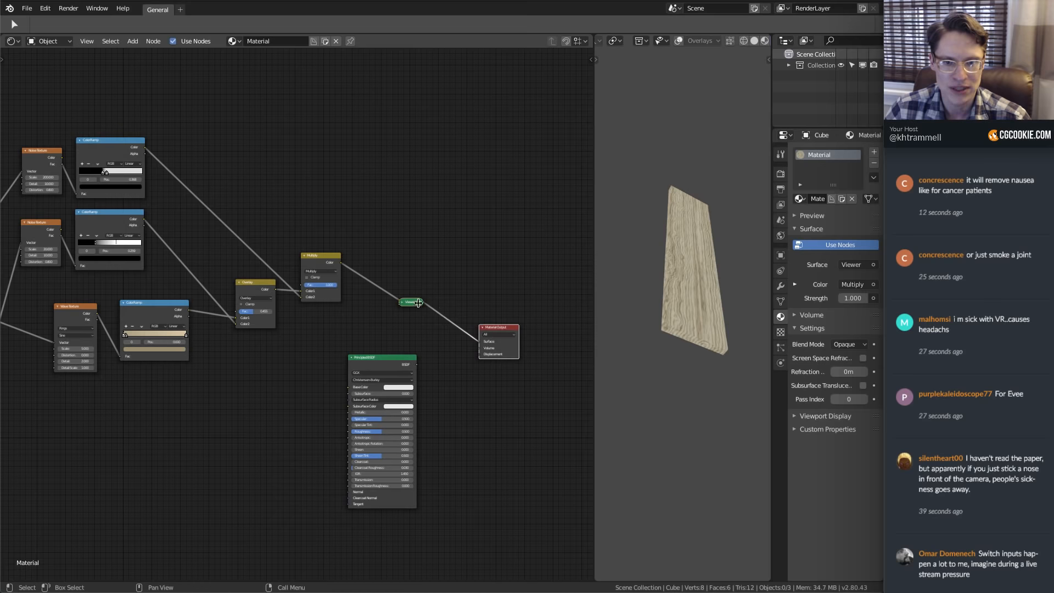
pyautogui.moveTo(410, 302); pyautogui.dragTo(429, 287)
pyautogui.keyDown('ctrl'); pyautogui.moveTo(429, 287); pyautogui.dragTo(414, 331, button='middle'); pyautogui.keyUp('ctrl')
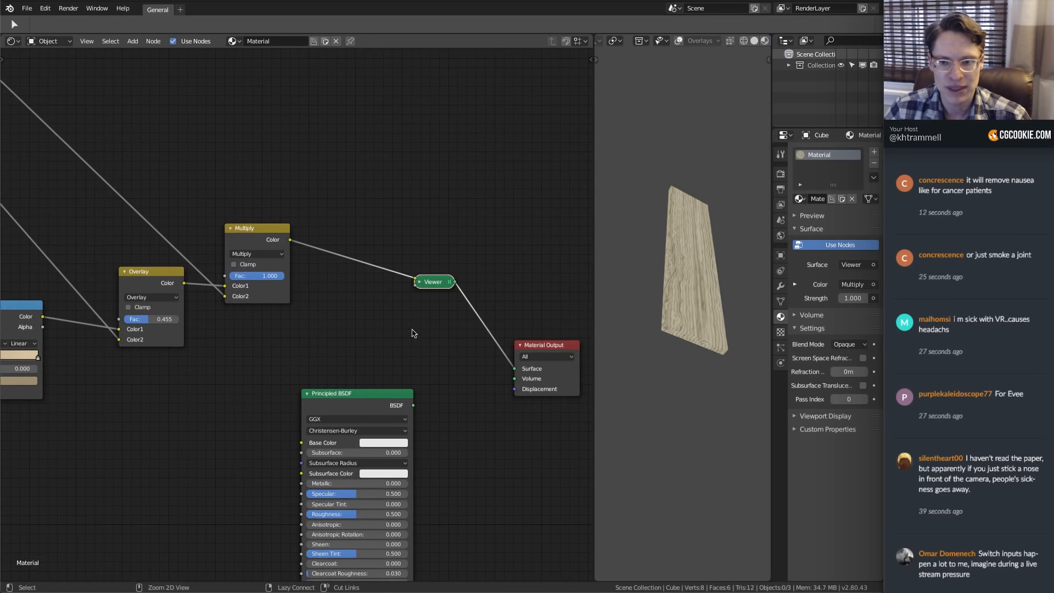
pyautogui.moveTo(360, 395); pyautogui.dragTo(392, 380)
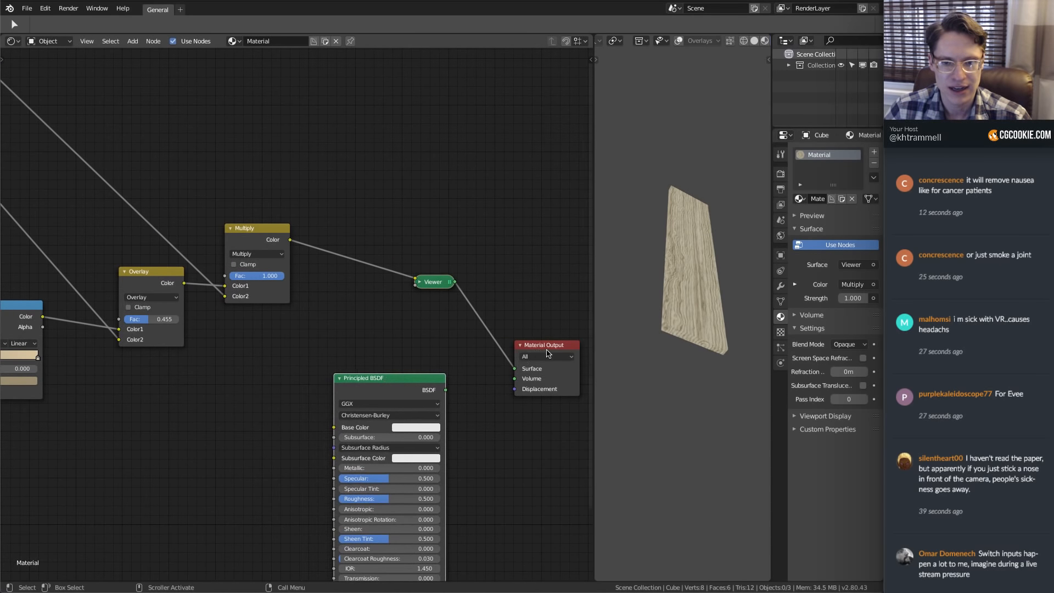
pyautogui.moveTo(538, 347); pyautogui.dragTo(543, 313)
pyautogui.moveTo(397, 382); pyautogui.dragTo(439, 351)
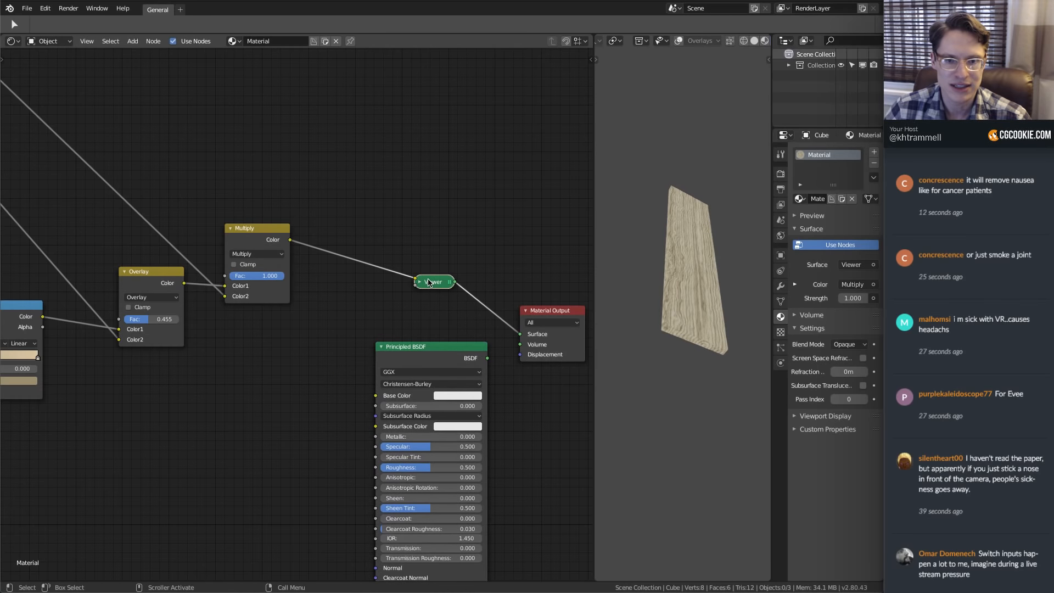
pyautogui.moveTo(430, 281); pyautogui.dragTo(445, 256)
# Connect the final Multiply node's Color to the Principled BSDF's Base Color and route the BSDF to the Material Output's Surface
pyautogui.scroll(6, 691, 310)
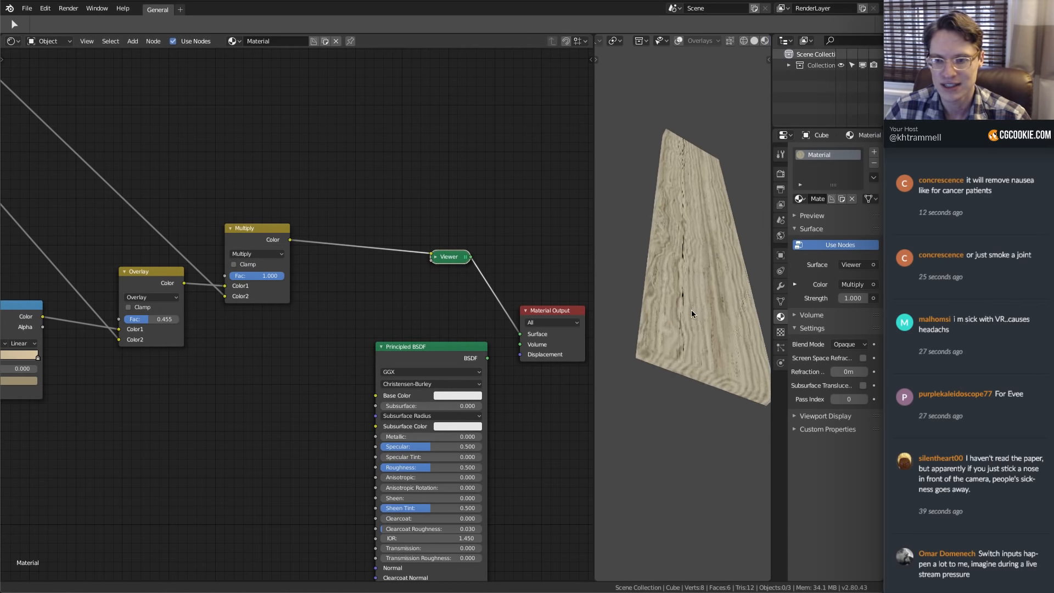
pyautogui.scroll(-4, 659, 299)
pyautogui.moveTo(663, 295); pyautogui.dragTo(683, 287, button='middle')
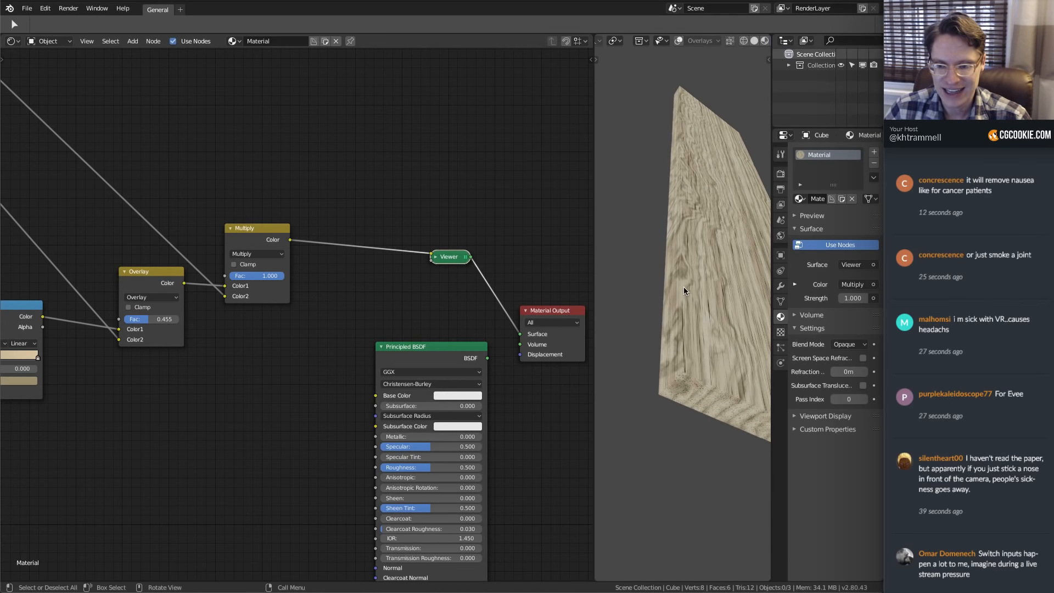
pyautogui.scroll(-2, 340, 246)
pyautogui.moveTo(365, 256); pyautogui.dragTo(341, 261, button='middle')
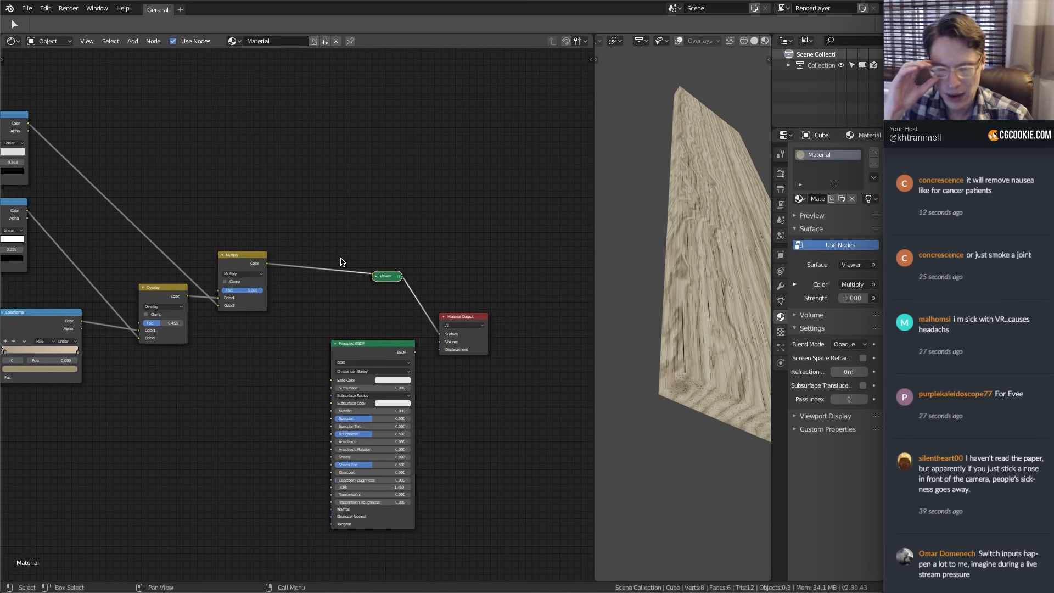
pyautogui.scroll(2, 340, 262)
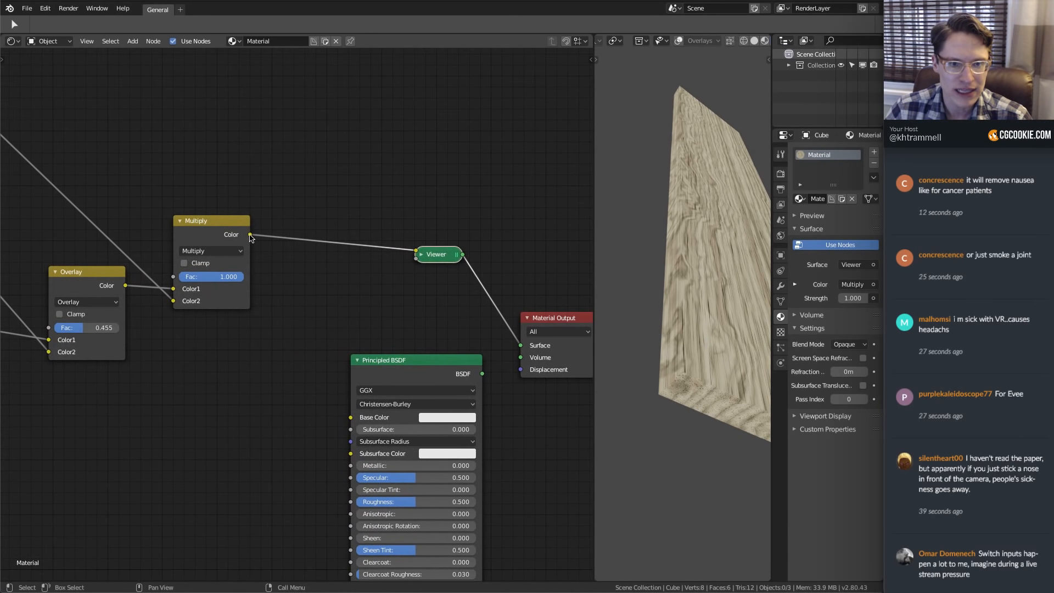
pyautogui.moveTo(250, 234); pyautogui.dragTo(348, 417)
pyautogui.keyDown('ctrl'); pyautogui.keyDown('shift'); pyautogui.click(450, 365); pyautogui.keyUp('shift'); pyautogui.keyUp('ctrl')
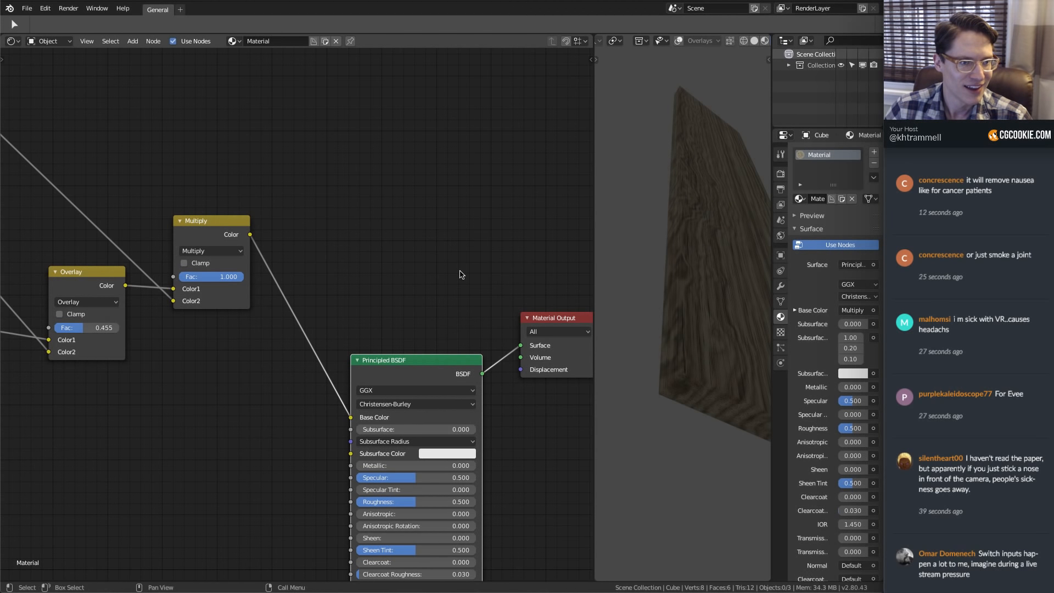
# Inspect the shaded plank, show the world settings and save the file
pyautogui.moveTo(647, 230); pyautogui.dragTo(672, 226, button='middle')
pyautogui.scroll(1, 672, 226)
pyautogui.moveTo(407, 368); pyautogui.dragTo(383, 324, button='middle')
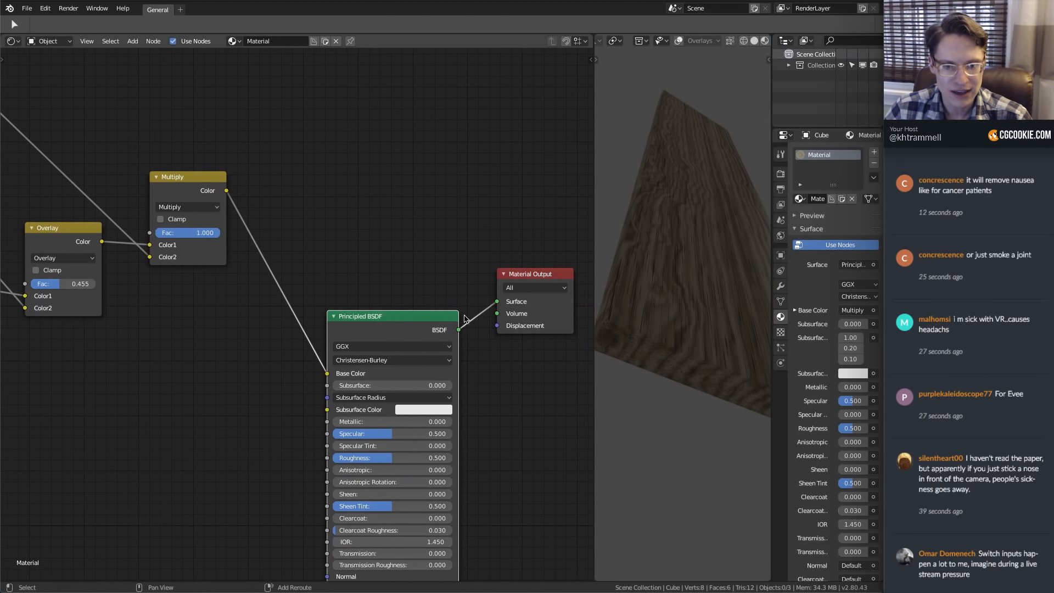
pyautogui.moveTo(432, 346); pyautogui.dragTo(388, 314, button='middle')
pyautogui.scroll(-3, 687, 239)
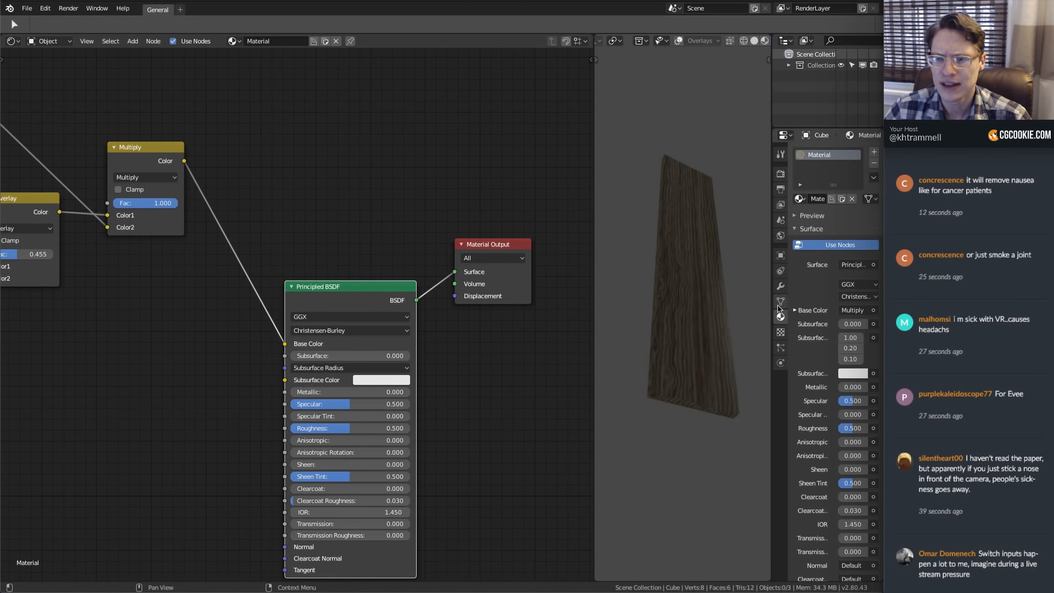
pyautogui.click(780, 235)
pyautogui.hotkey('ctrl', 's')
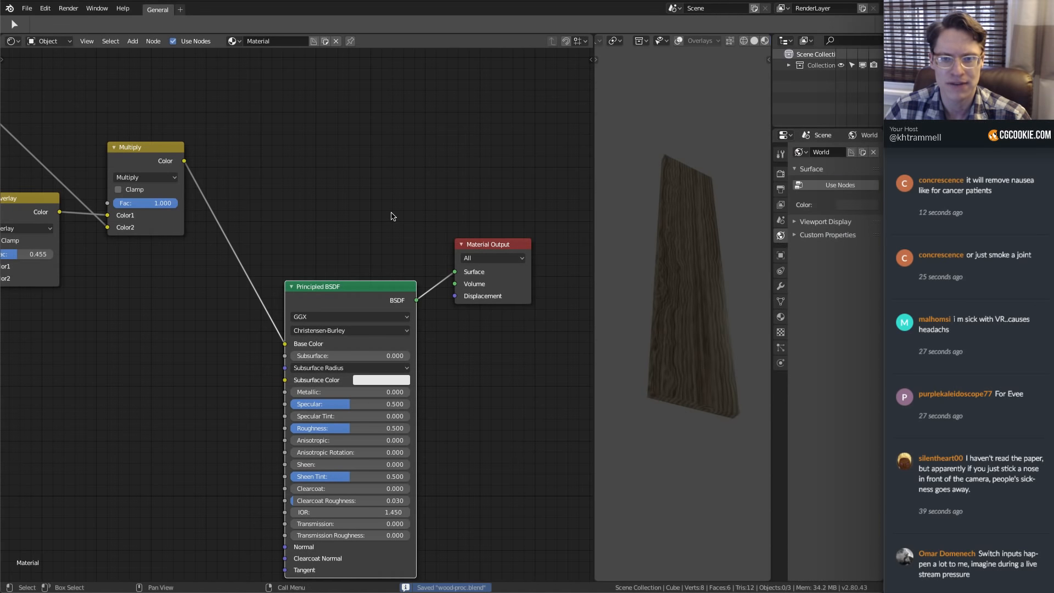
# Enable nodes for the World and assign an Environment Texture to the background color
pyautogui.click(850, 187)
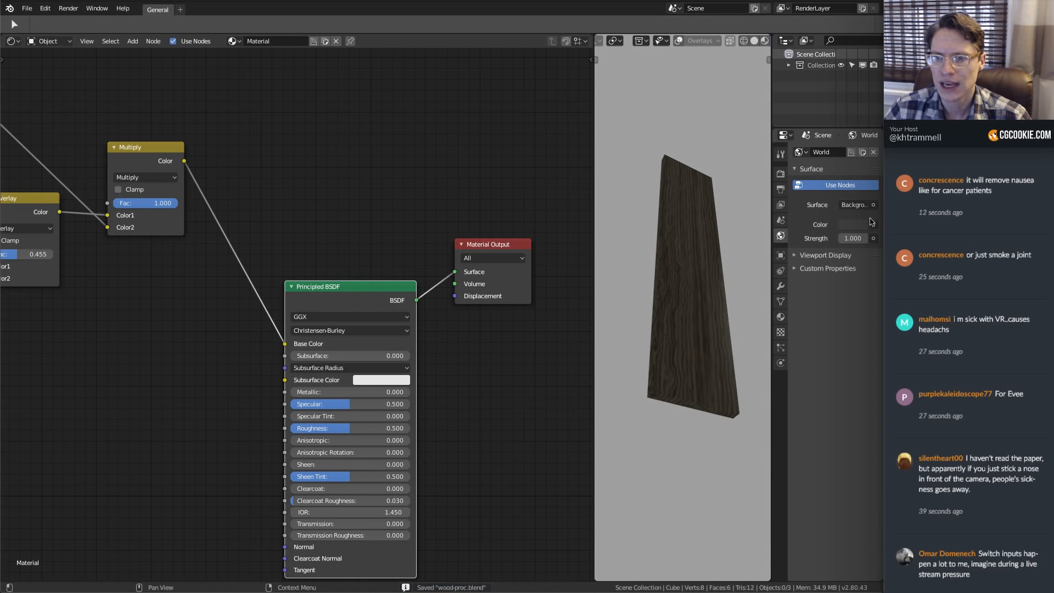
pyautogui.click(864, 205)
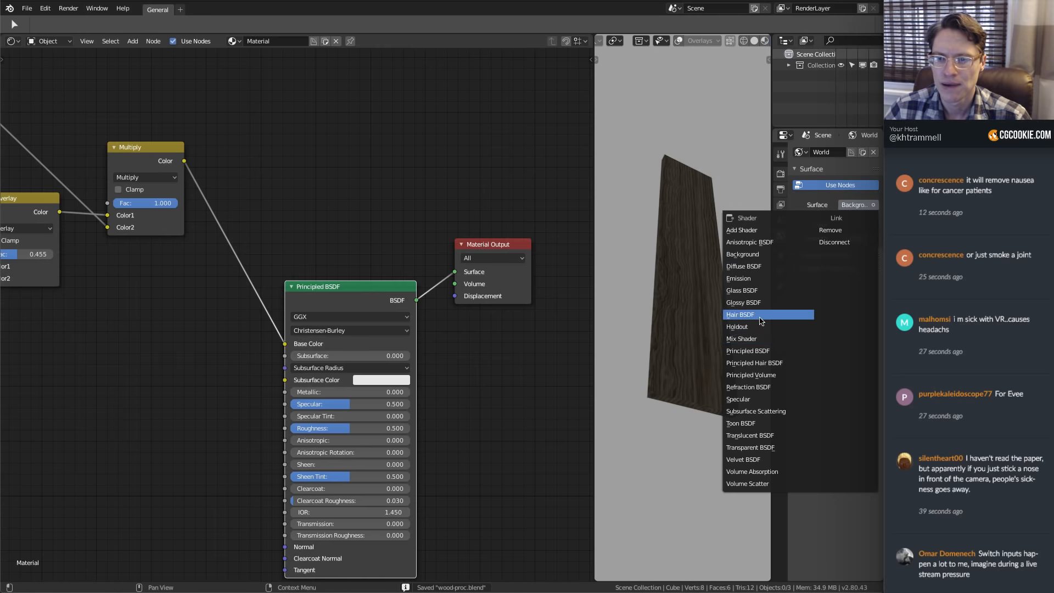
pyautogui.click(873, 225)
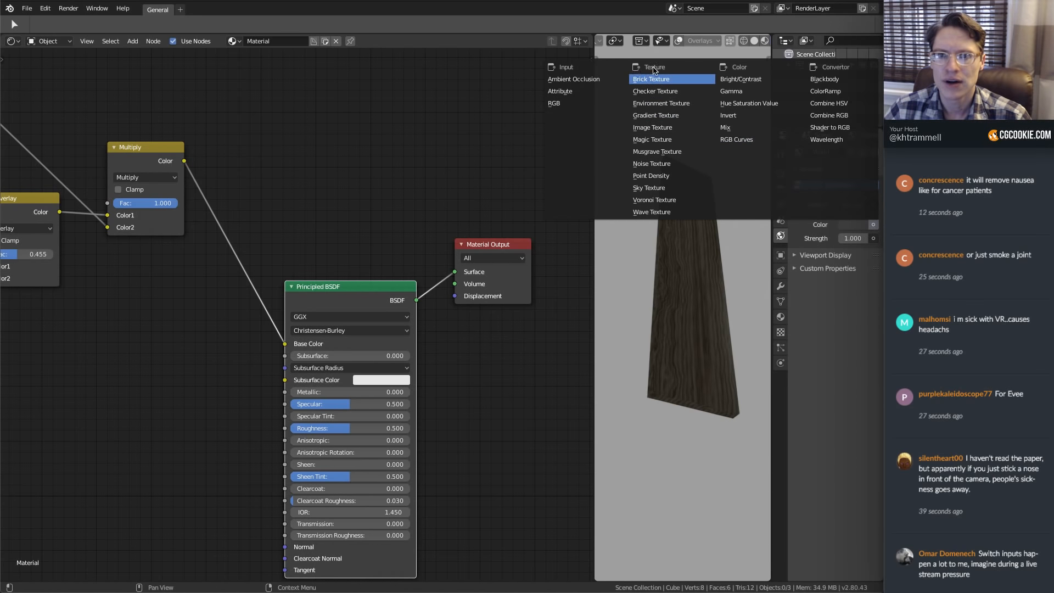
pyautogui.click(658, 103)
# Open an image for the environment texture and browse to the Data II/CG/Library/Textures/CC/source folder
pyautogui.click(873, 245)
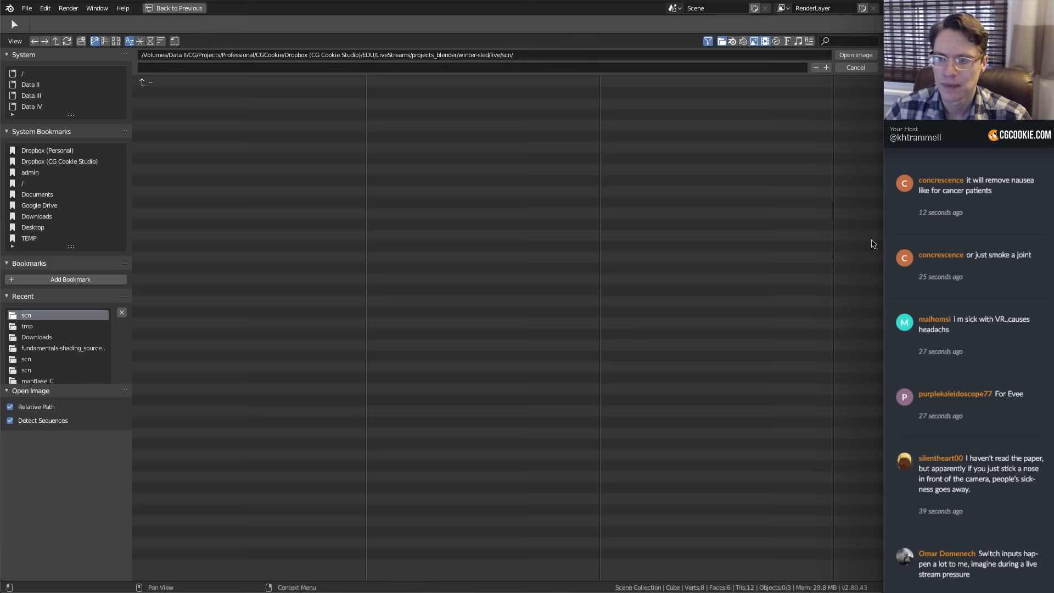
pyautogui.scroll(-2, 47, 371)
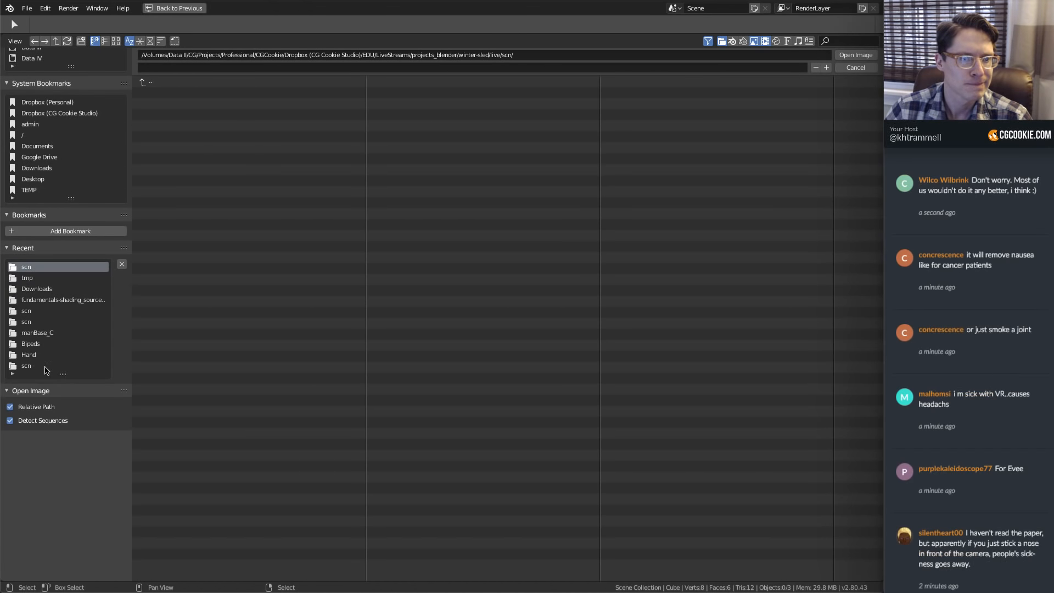
pyautogui.scroll(2, 34, 142)
pyautogui.click(32, 85)
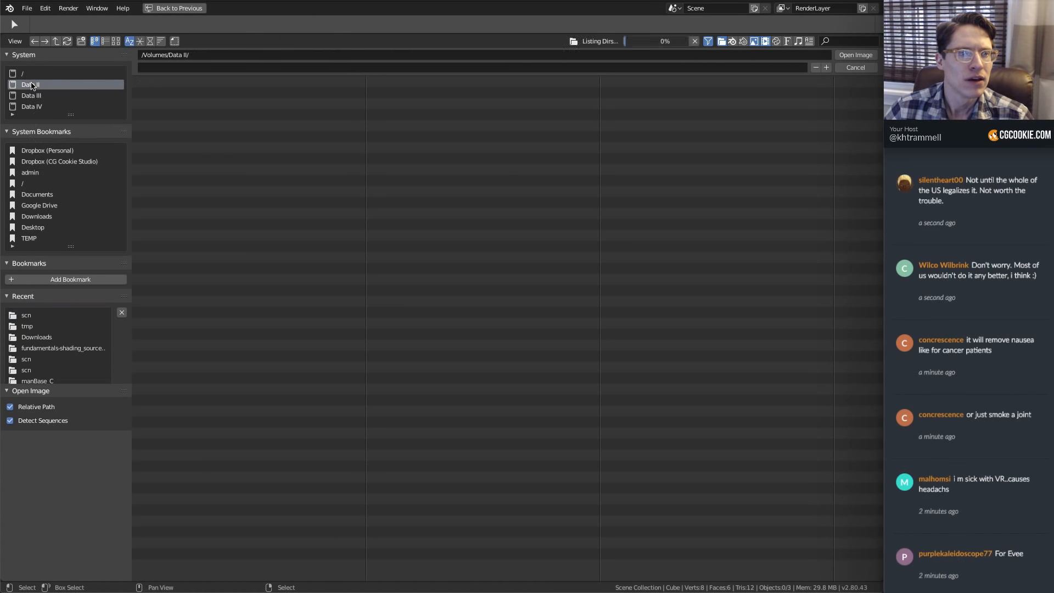
pyautogui.click(161, 122)
pyautogui.click(174, 115)
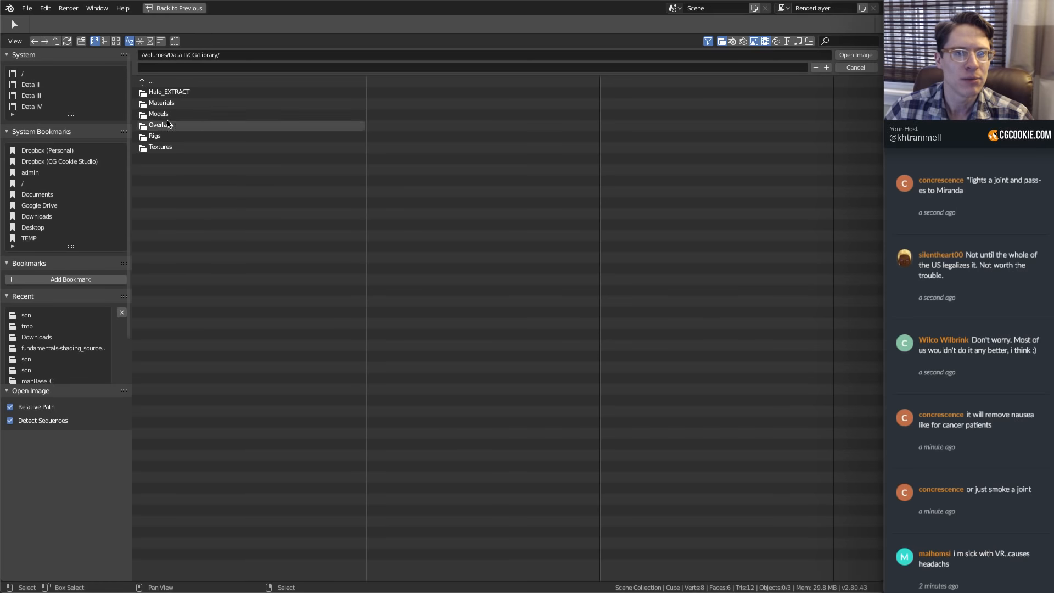
pyautogui.click(199, 147)
pyautogui.click(184, 104)
pyautogui.click(165, 92)
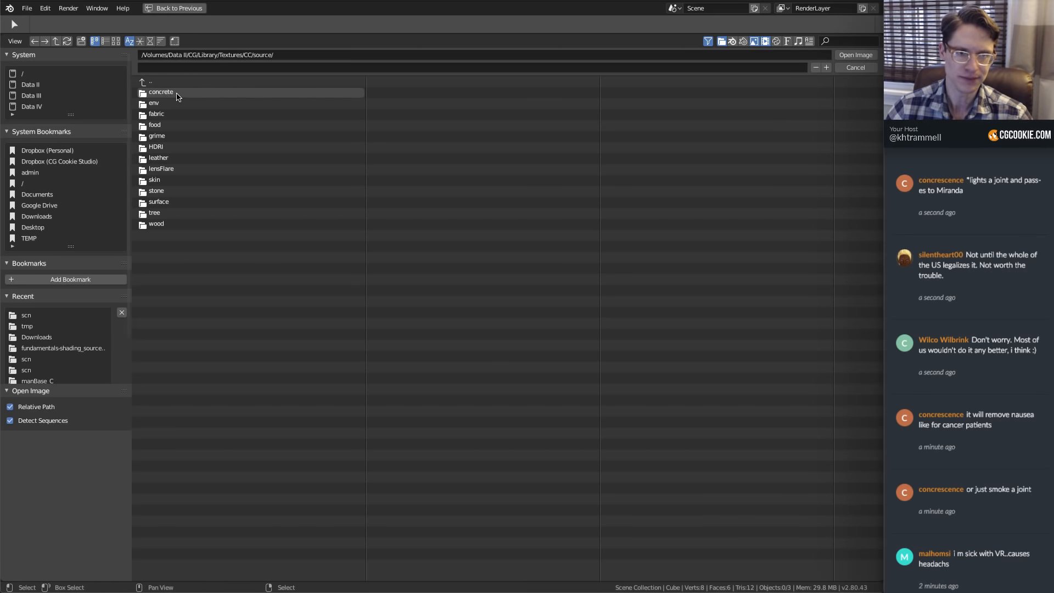
# Go to HDRI/cc-0/hdri-haven, show the files as thumbnails and load spruit_sunrise_1k.hdr
pyautogui.click(170, 148)
pyautogui.click(171, 97)
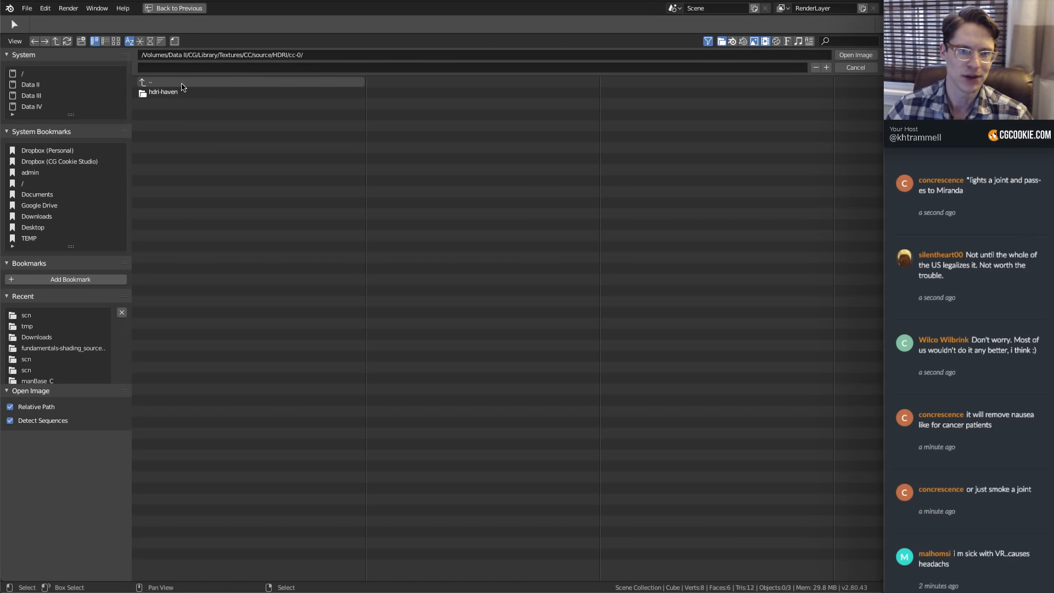
pyautogui.click(175, 92)
pyautogui.click(116, 41)
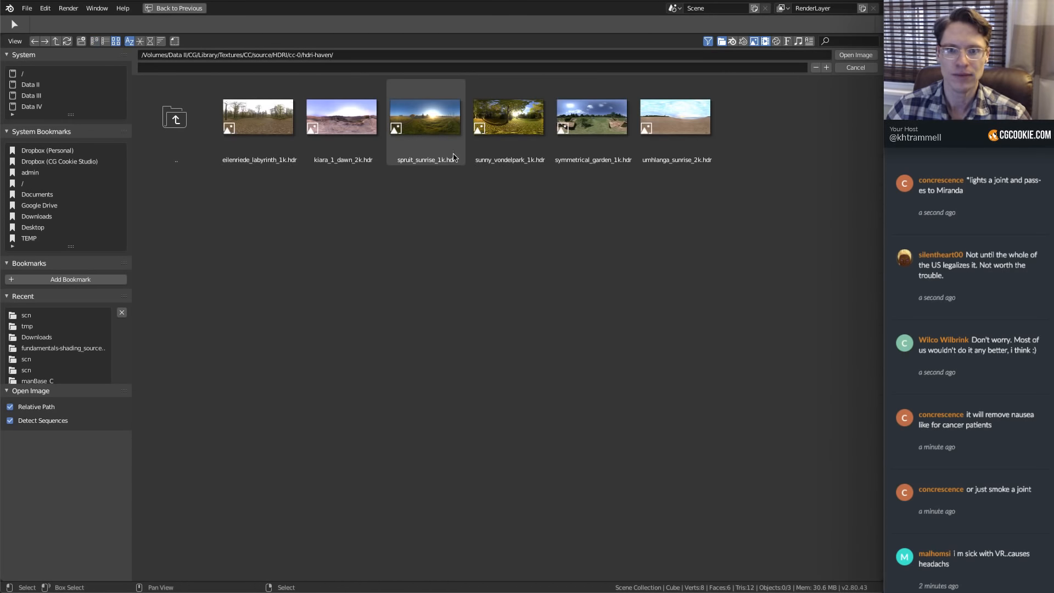
pyautogui.doubleClick(423, 115)
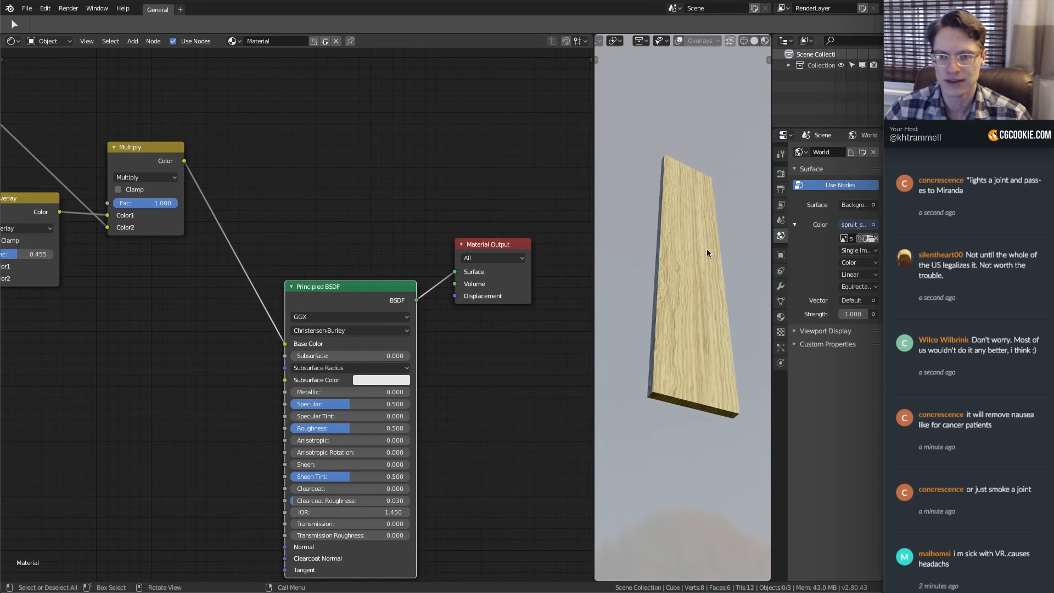
# Set the Principled BSDF's Roughness to 0.2
pyautogui.moveTo(706, 249); pyautogui.dragTo(668, 354, button='middle')
pyautogui.scroll(2, 693, 295)
pyautogui.scroll(-2, 690, 274)
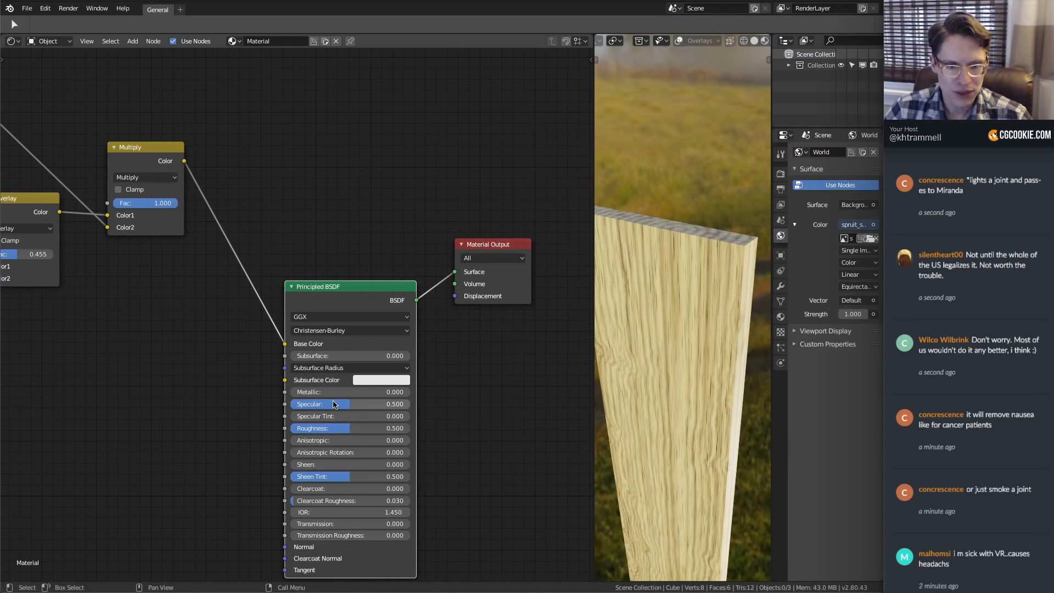
pyautogui.click(348, 429)
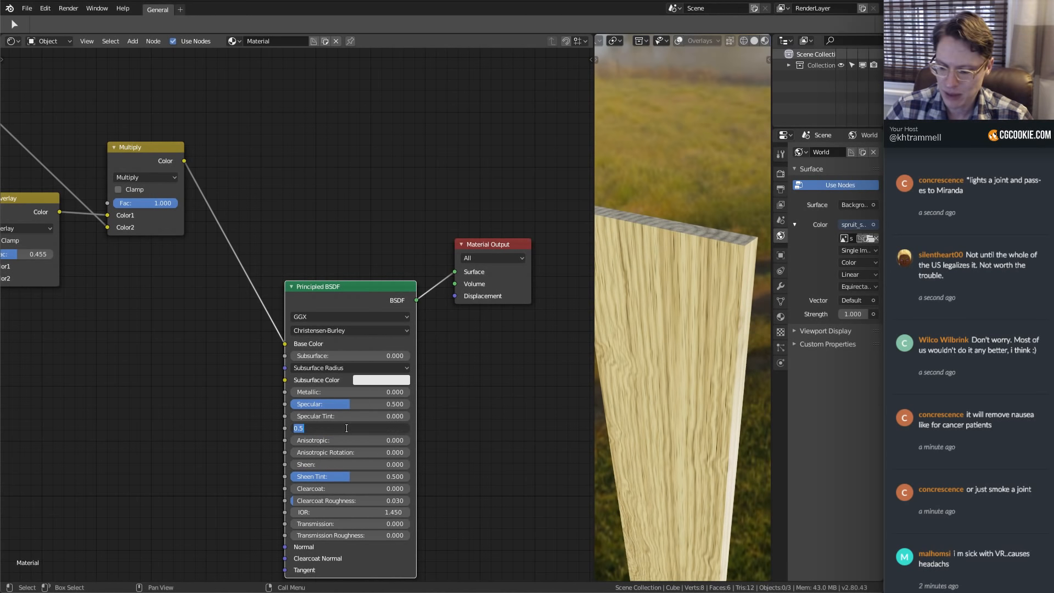
pyautogui.write('.2')
pyautogui.press('Return')
# Enter Edit Mode on the plank and bevel all its edges by about 0.028
pyautogui.moveTo(614, 372); pyautogui.dragTo(692, 371, button='middle')
pyautogui.keyDown('shift'); pyautogui.moveTo(693, 370); pyautogui.dragTo(658, 334, button='middle'); pyautogui.keyUp('shift')
pyautogui.press('Tab')
pyautogui.keyDown('ctrl'); pyautogui.moveTo(658, 334); pyautogui.dragTo(658, 317, button='middle'); pyautogui.keyUp('ctrl')
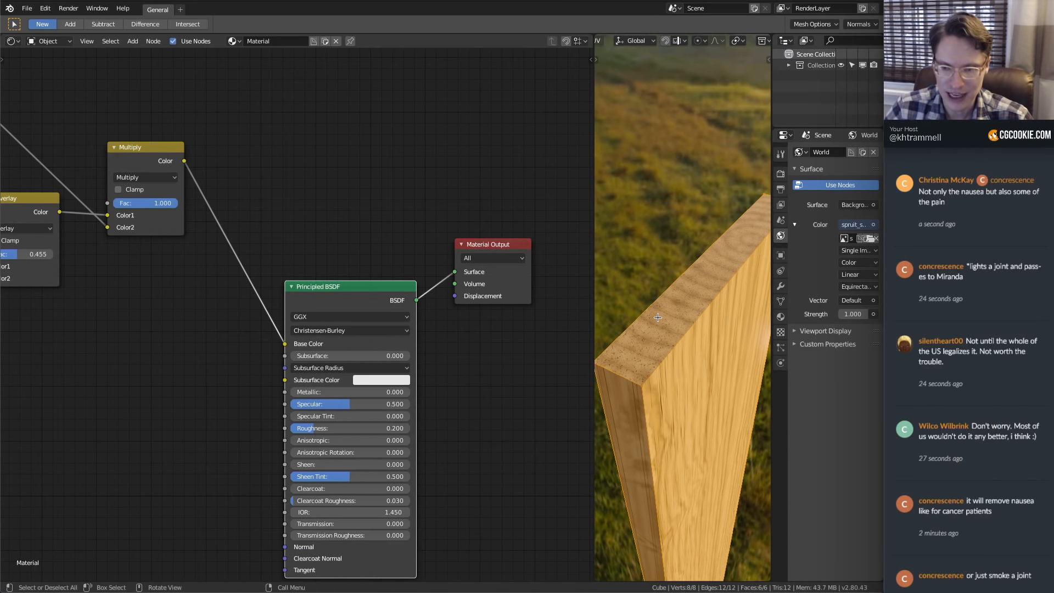
pyautogui.hotkey('ctrl', 'b')
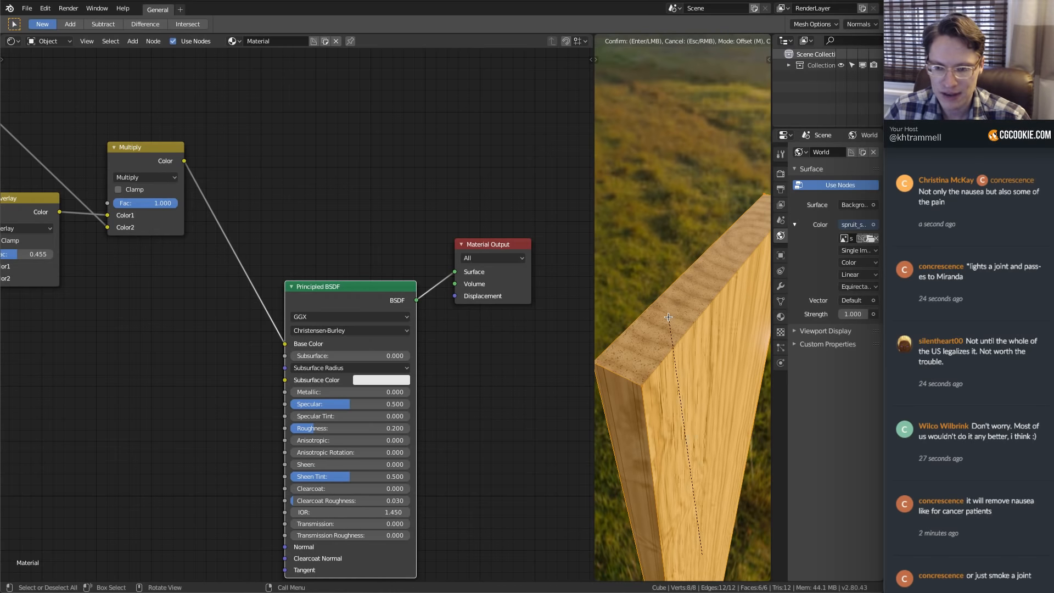
pyautogui.click(666, 313)
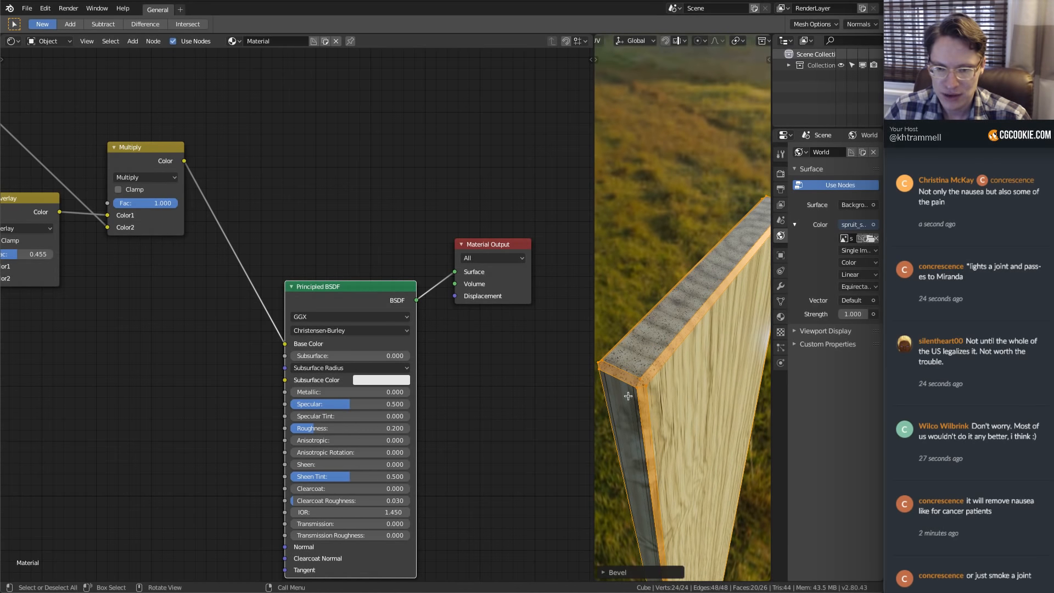
# Raise the bevel to 4 segments and return to Object Mode
pyautogui.click(606, 572)
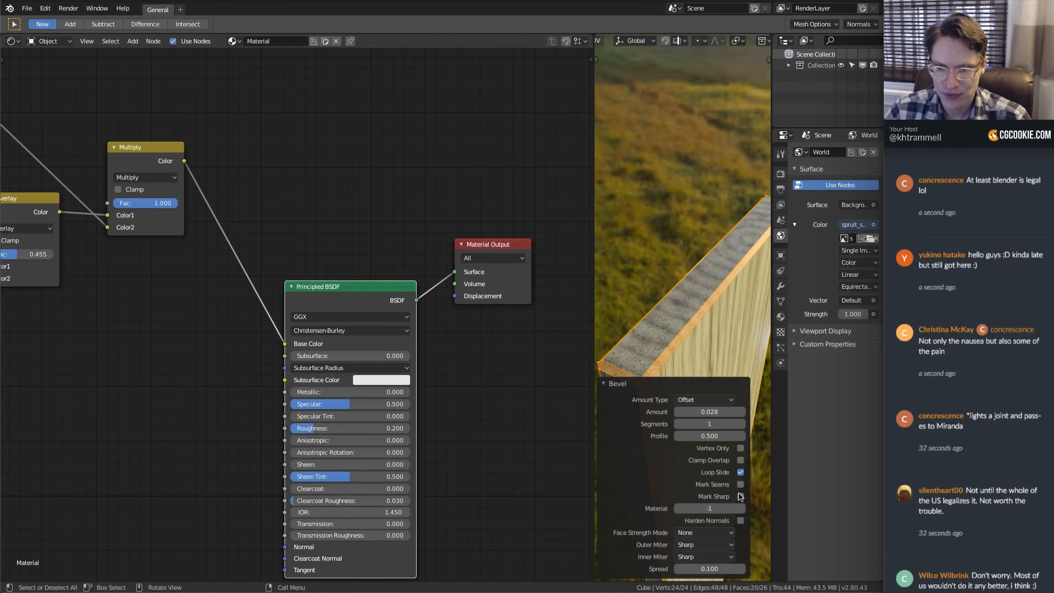
pyautogui.click(741, 424)
pyautogui.click(741, 423)
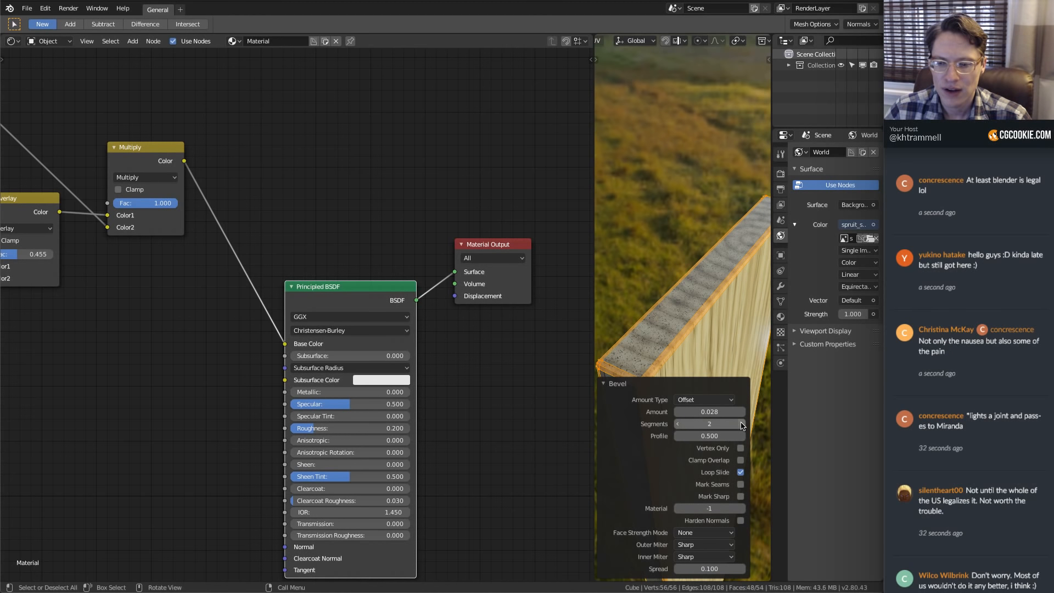
pyautogui.click(741, 424)
pyautogui.press('Tab')
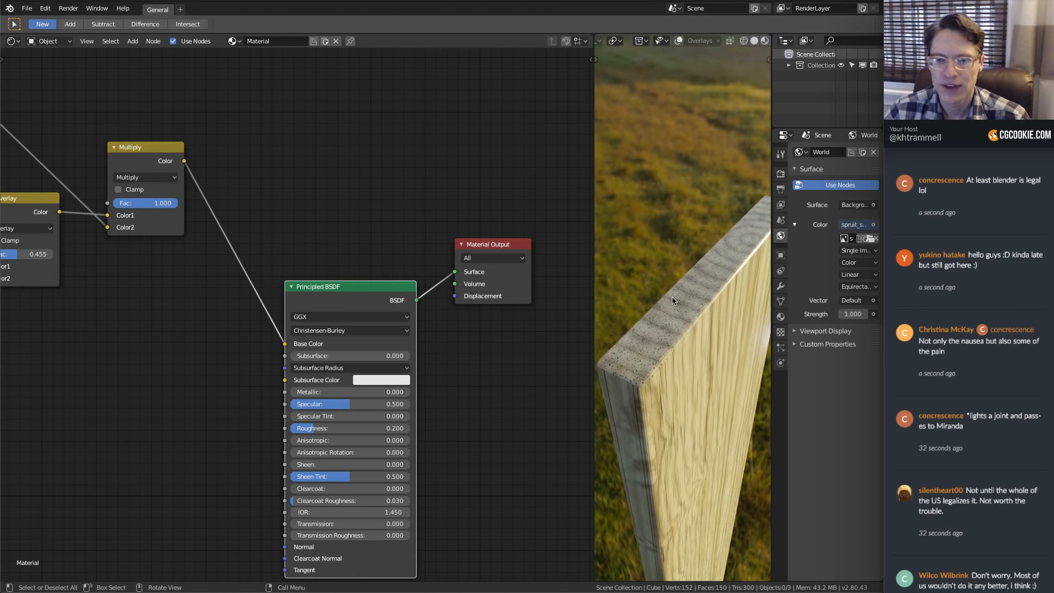
pyautogui.moveTo(672, 296); pyautogui.dragTo(683, 277, button='middle')
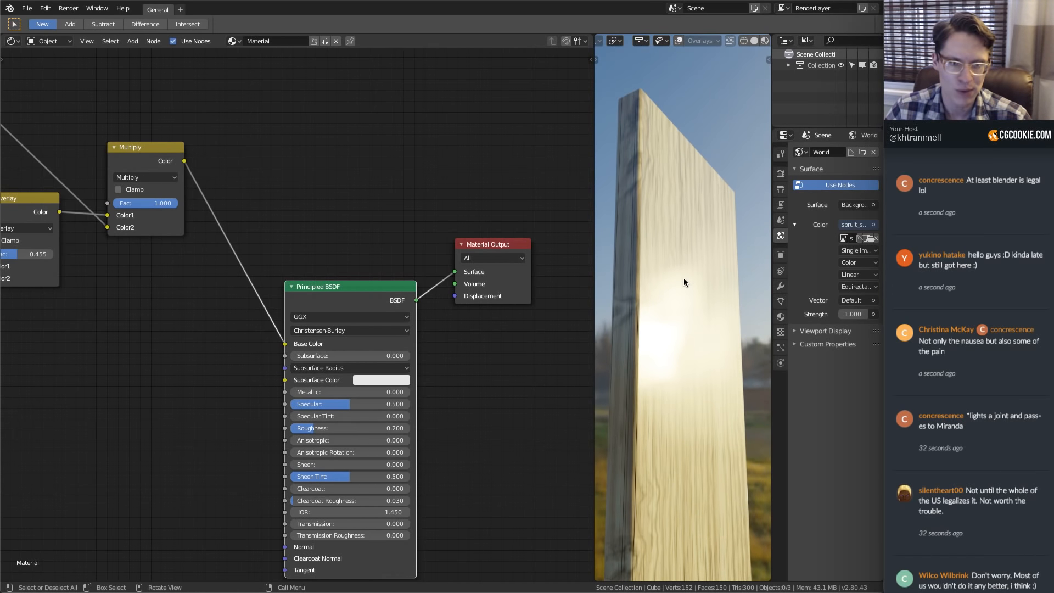
pyautogui.scroll(-2, 233, 377)
pyautogui.moveTo(226, 320); pyautogui.dragTo(283, 286, button='middle')
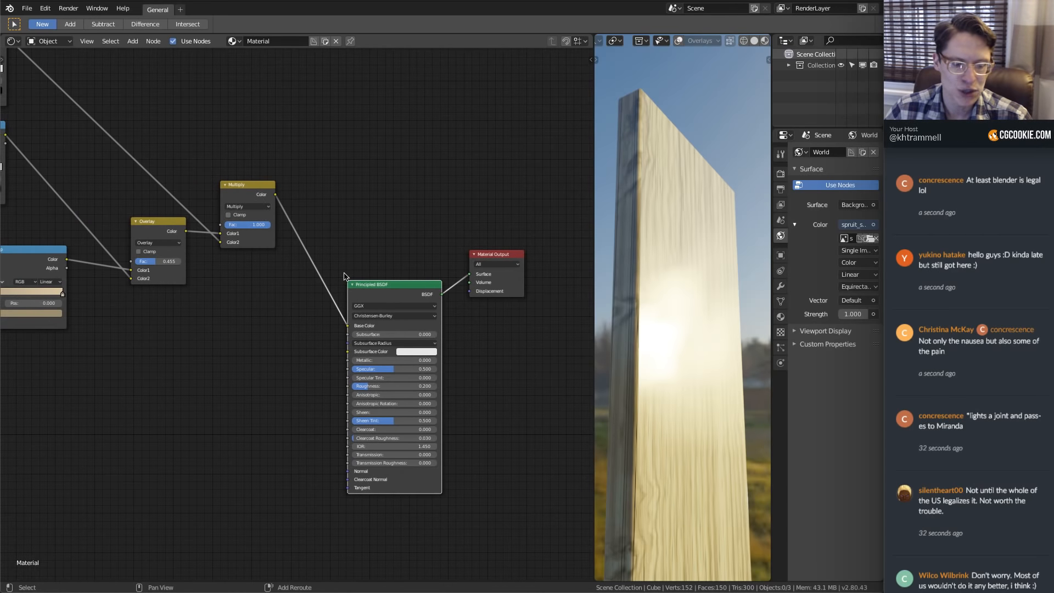
pyautogui.hotkey('shift', 's')
pyautogui.moveTo(301, 327)
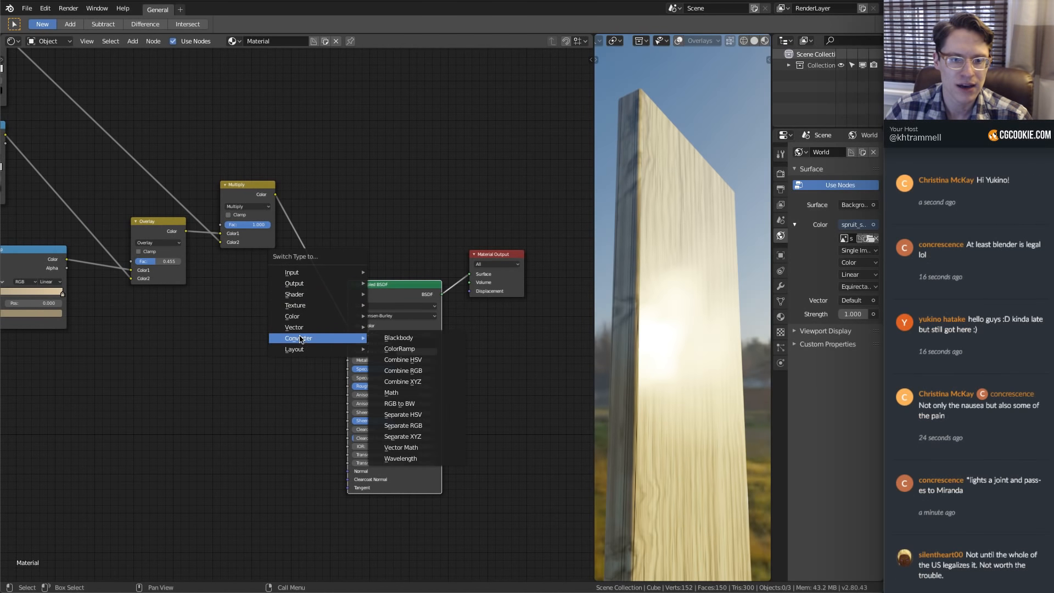
pyautogui.click(413, 328)
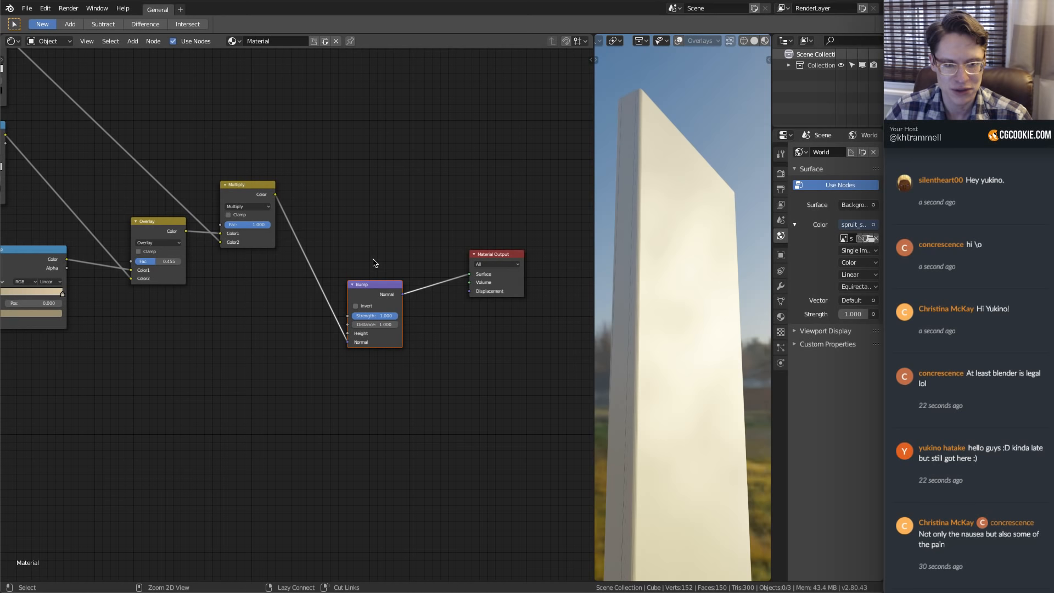
pyautogui.hotkey('ctrl', 'z')
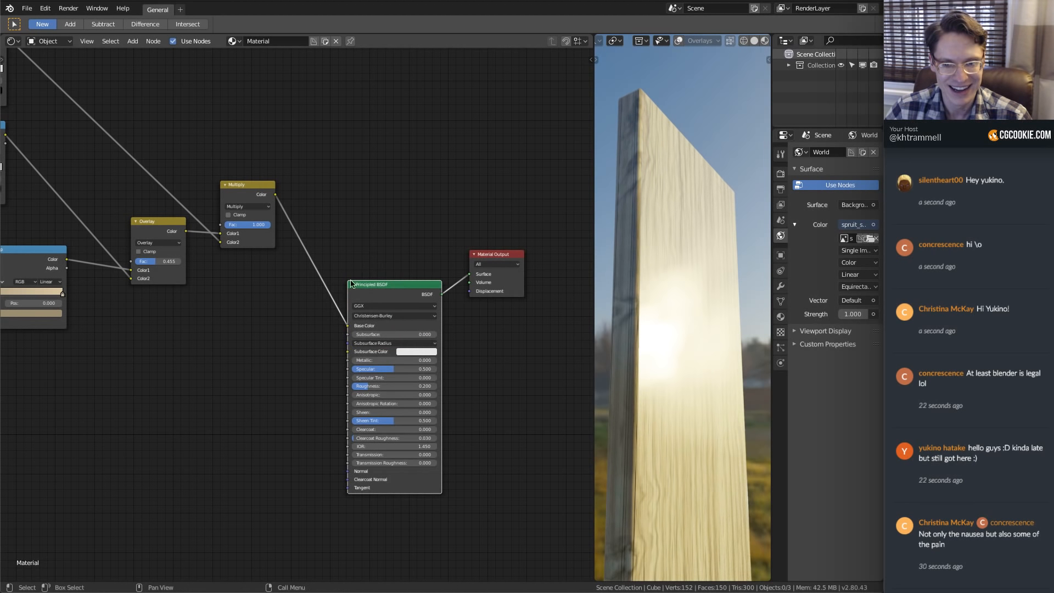
# Add a Bump node below the Overlay node and connect the final Multiply node's Color to its Strength
pyautogui.hotkey('shift', 'a')
pyautogui.moveTo(236, 273)
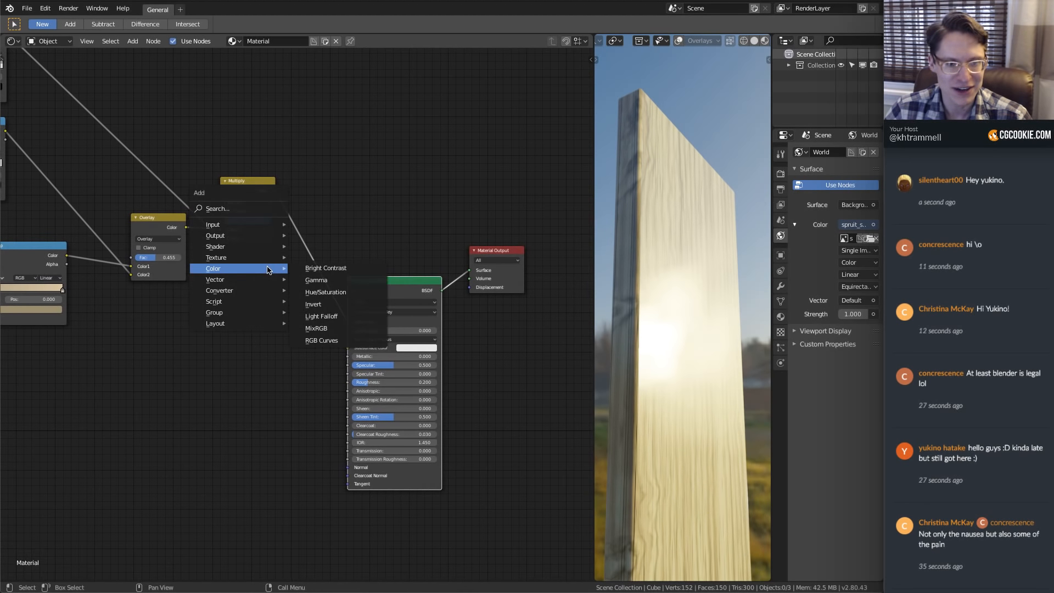
pyautogui.moveTo(222, 285)
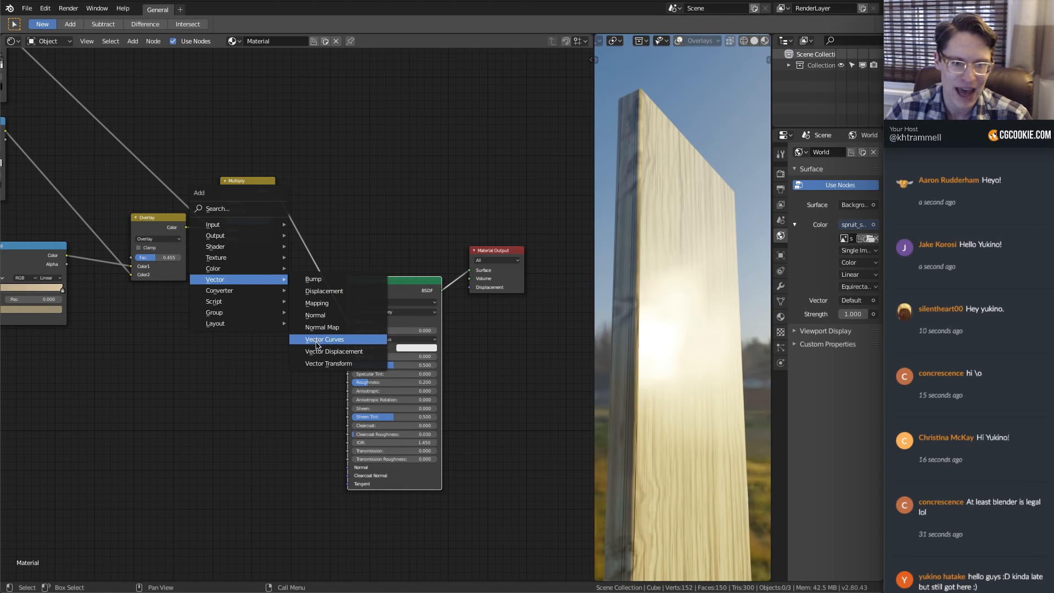
pyautogui.click(314, 279)
pyautogui.click(176, 400)
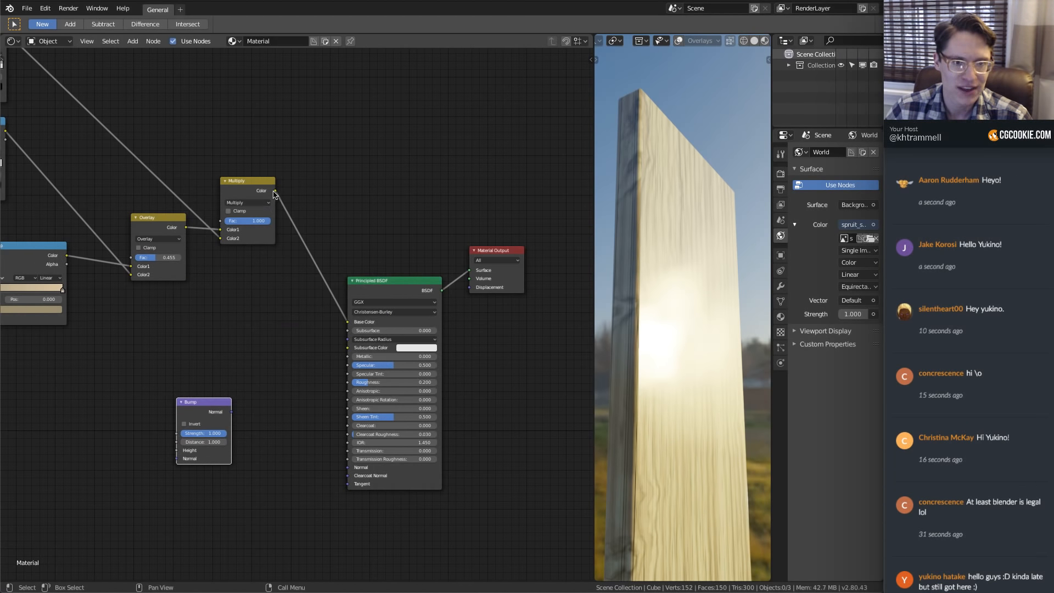
pyautogui.moveTo(274, 191); pyautogui.dragTo(165, 432)
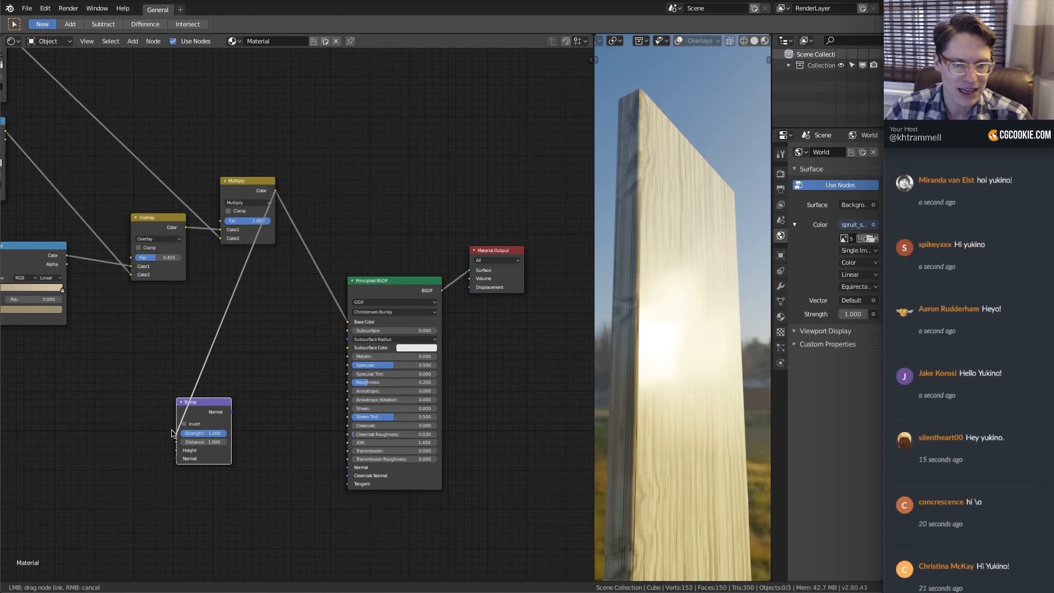
# Insert three reroute points on the Multiply-to-Bump link and arrange them so it runs down and around the Bump node
pyautogui.keyDown('ctrl'); pyautogui.moveTo(220, 377); pyautogui.dragTo(164, 377, button='right'); pyautogui.keyUp('ctrl')
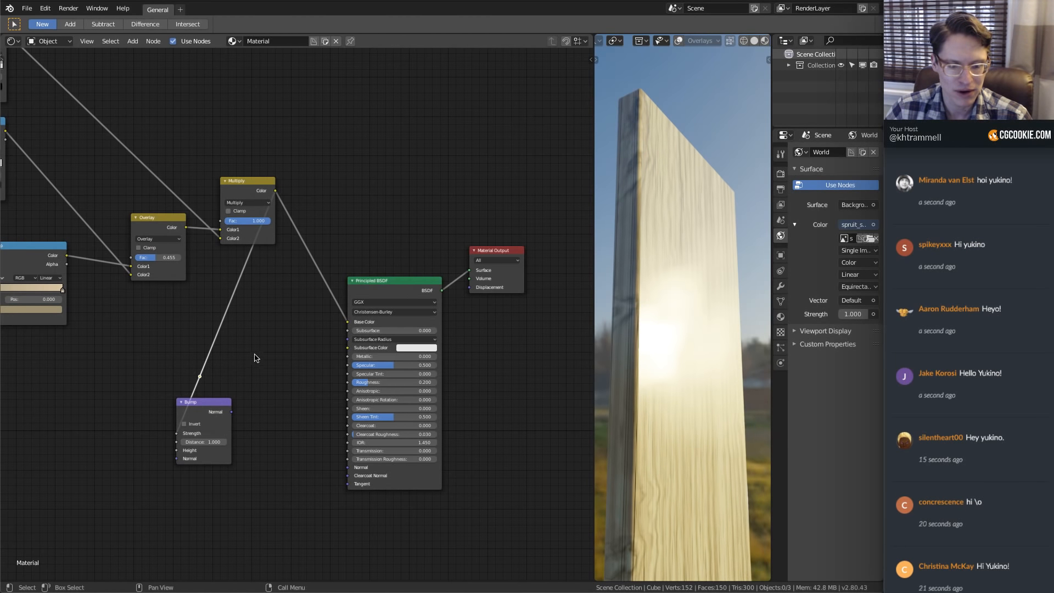
pyautogui.moveTo(203, 377); pyautogui.dragTo(147, 433)
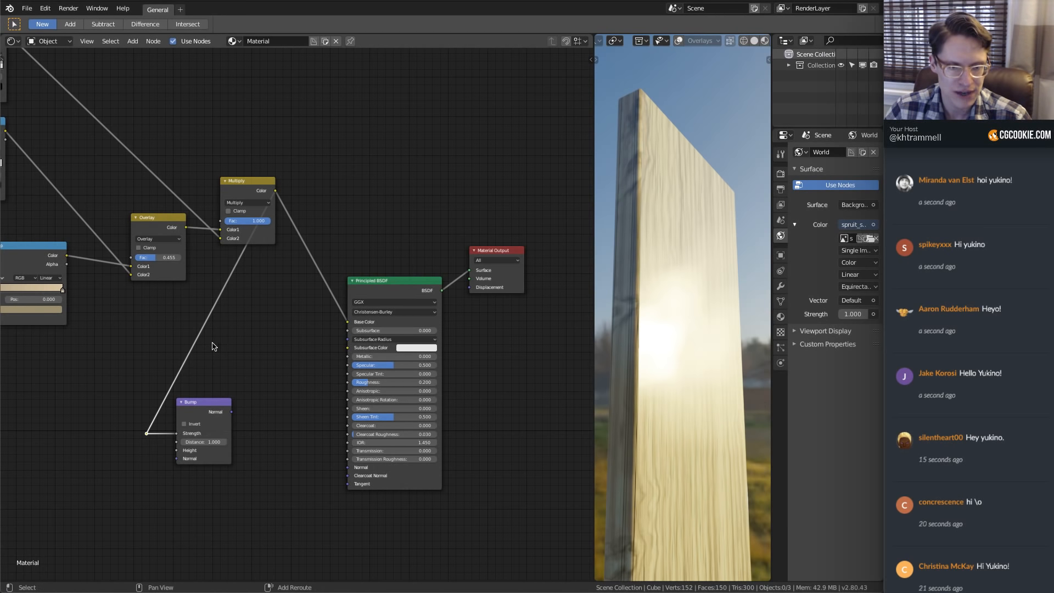
pyautogui.keyDown('shift'); pyautogui.moveTo(227, 341); pyautogui.dragTo(146, 341, button='right'); pyautogui.keyUp('shift')
pyautogui.press('g')
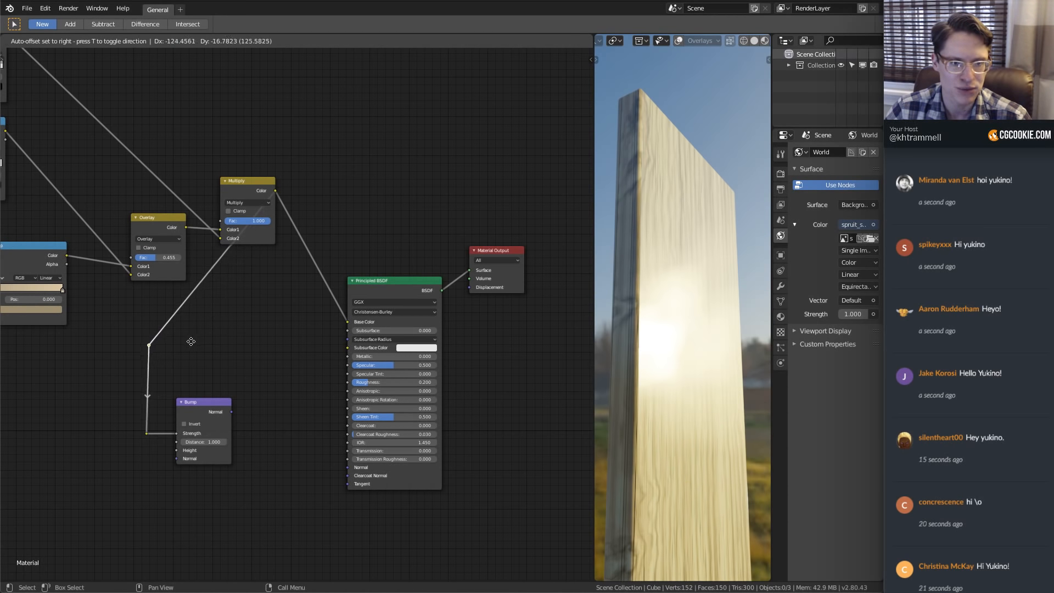
pyautogui.click(188, 344)
pyautogui.keyDown('shift'); pyautogui.moveTo(181, 295); pyautogui.dragTo(230, 309, button='right'); pyautogui.keyUp('shift')
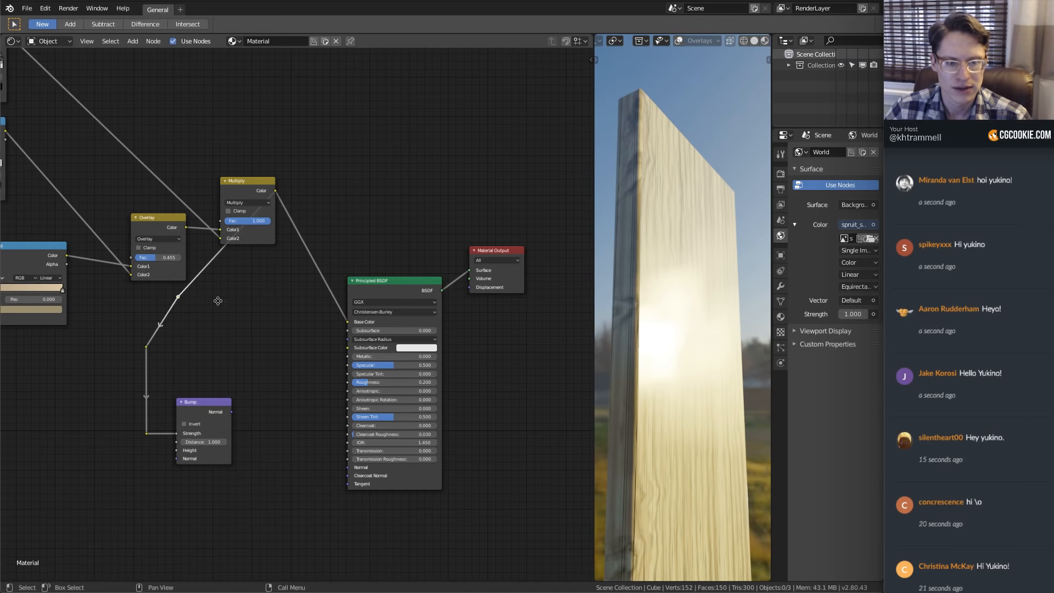
pyautogui.press('g')
pyautogui.click(324, 350)
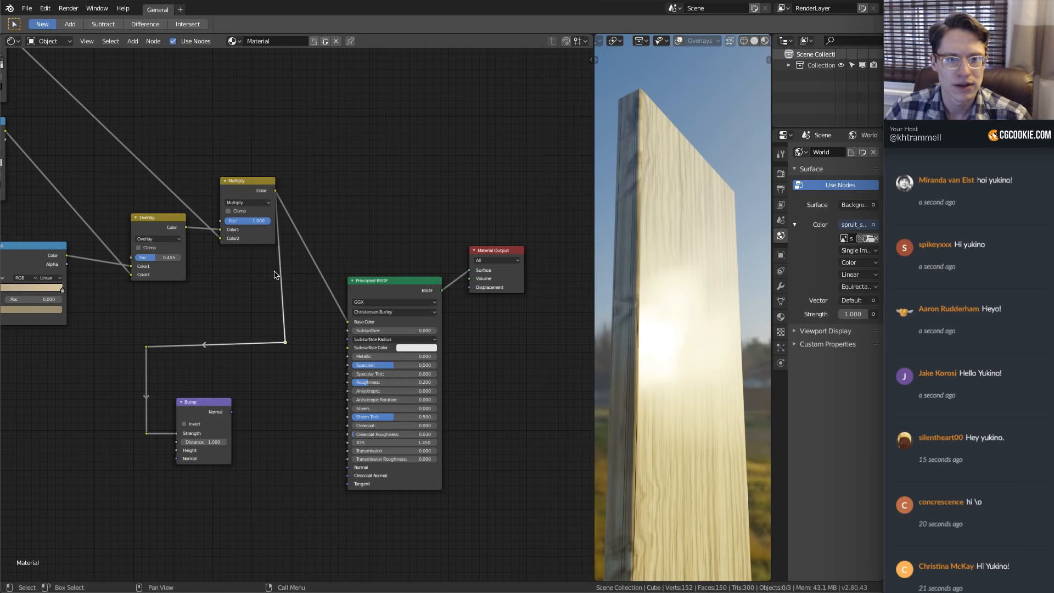
pyautogui.scroll(2, 239, 349)
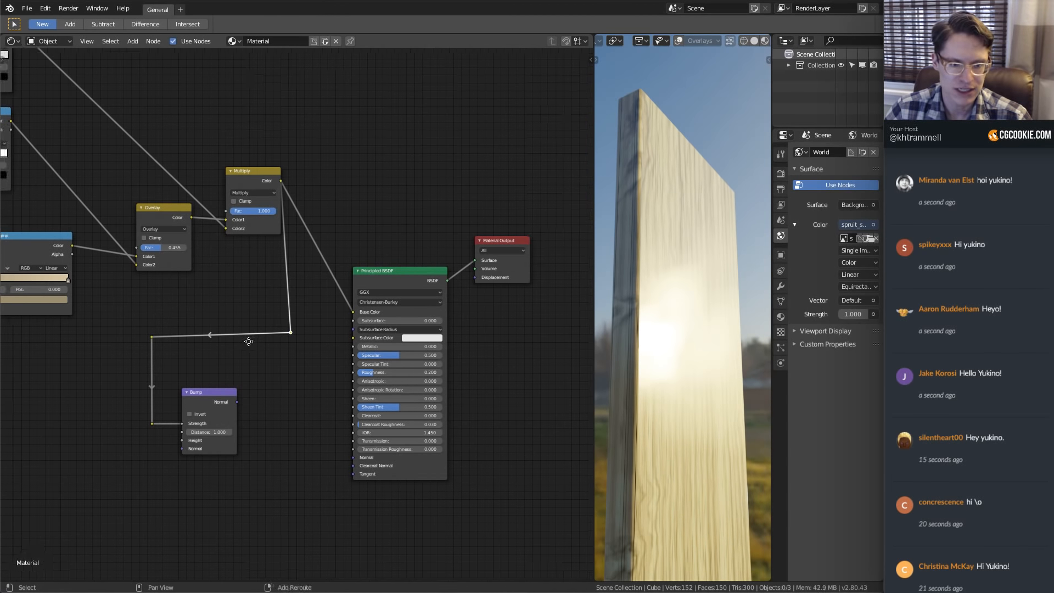
pyautogui.scroll(1, 238, 381)
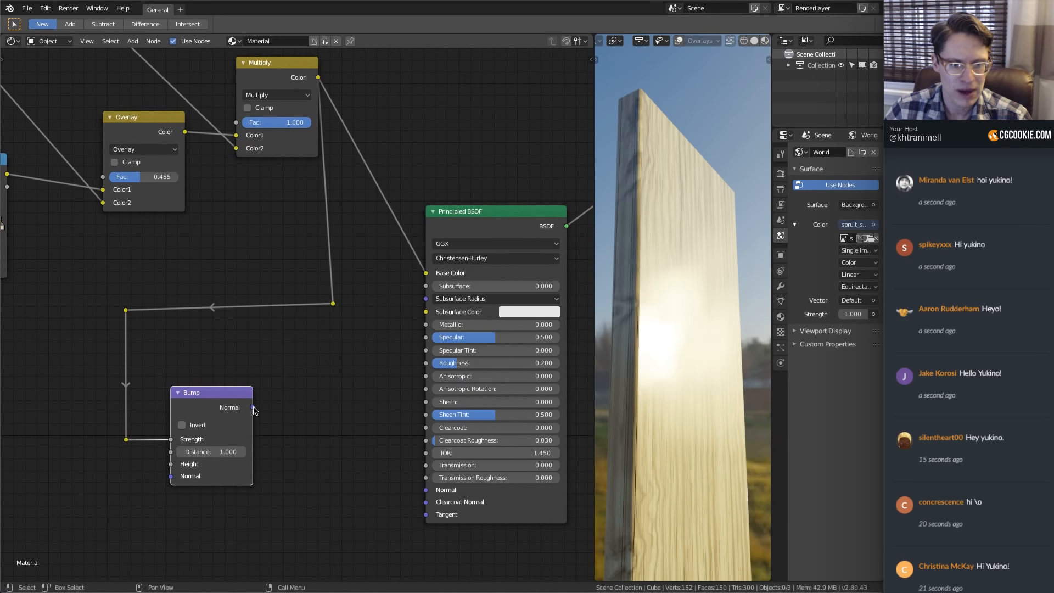
# Move the Multiply link from the Bump node's Strength to its Height and connect the Bump Normal output to the Principled BSDF Normal
pyautogui.moveTo(170, 439); pyautogui.dragTo(127, 465)
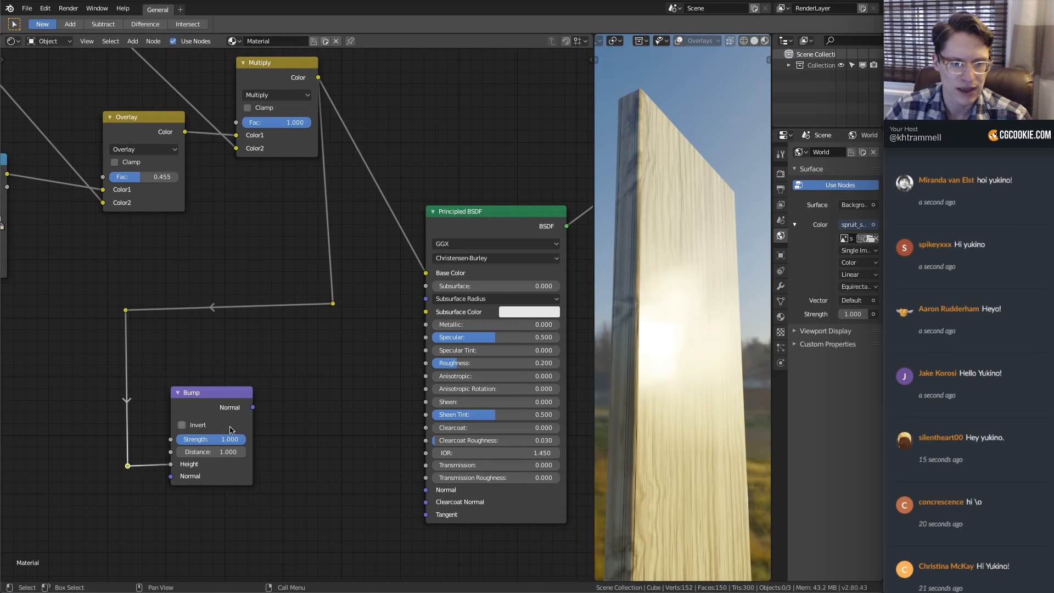
pyautogui.moveTo(252, 407); pyautogui.dragTo(426, 490)
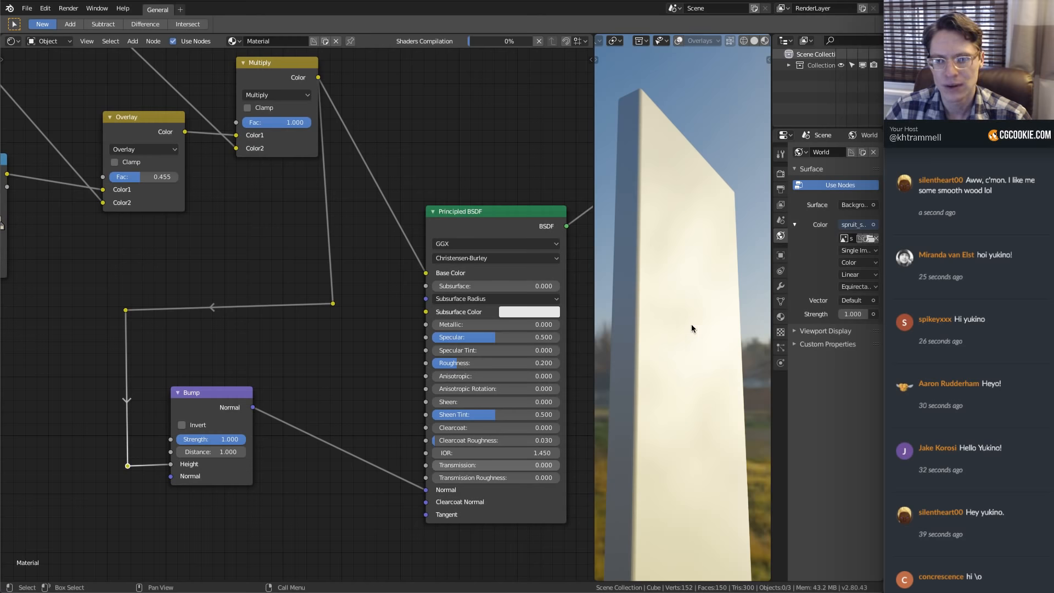
pyautogui.moveTo(690, 324); pyautogui.dragTo(626, 346, button='middle')
# Set the Bump node's Strength to 0.1 and inspect the grain relief on the plank
pyautogui.click(200, 439)
pyautogui.write('.1')
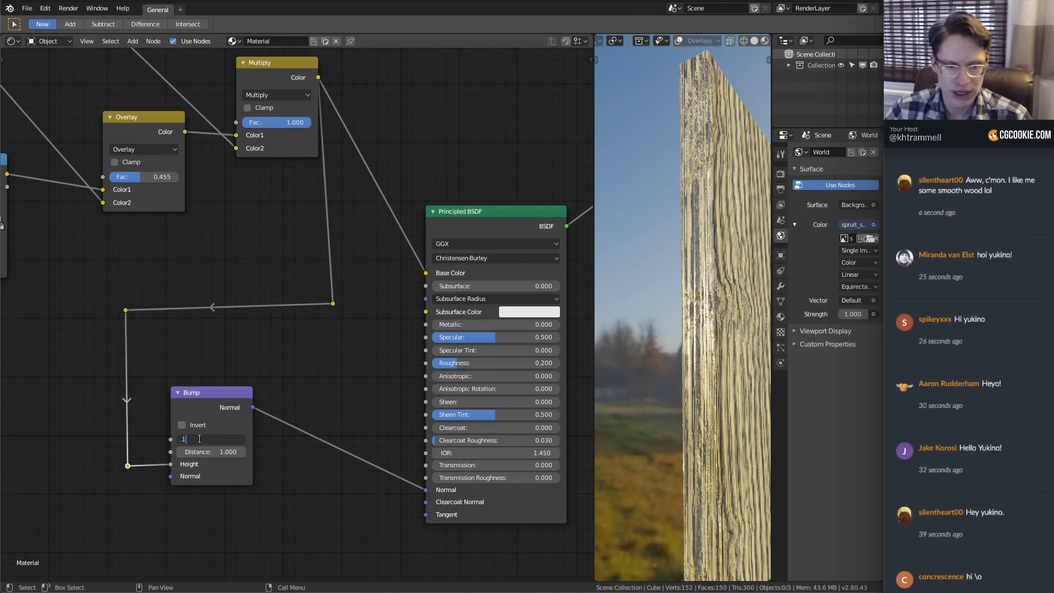
pyautogui.press('Return')
pyautogui.moveTo(733, 315); pyautogui.dragTo(714, 346, button='middle')
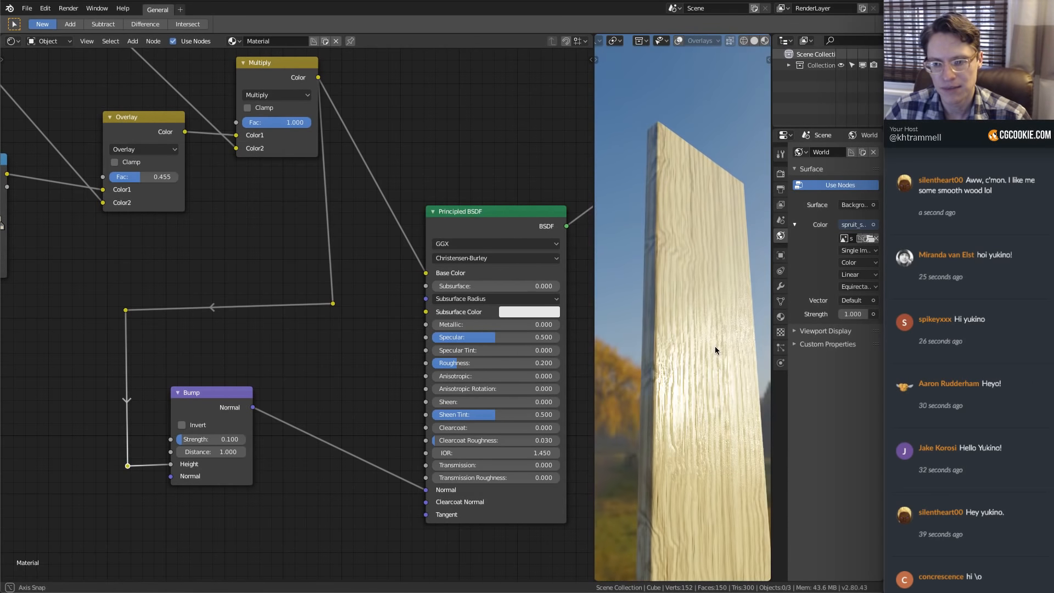
pyautogui.scroll(4, 709, 370)
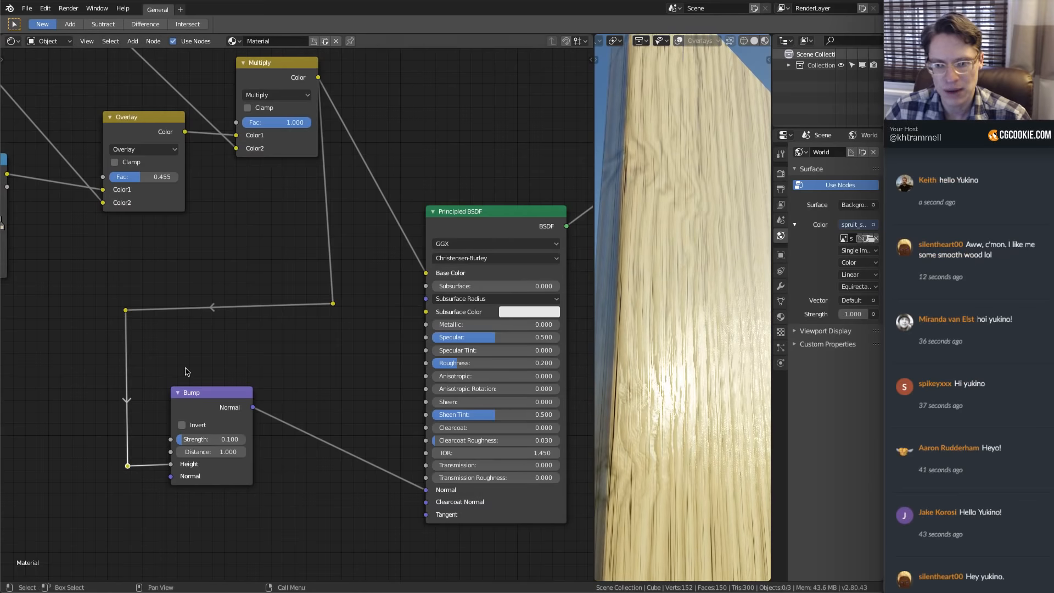
pyautogui.scroll(2, 186, 372)
# Try a Strength of 0.2 on the Bump node and set it back to 0.1
pyautogui.doubleClick(214, 442)
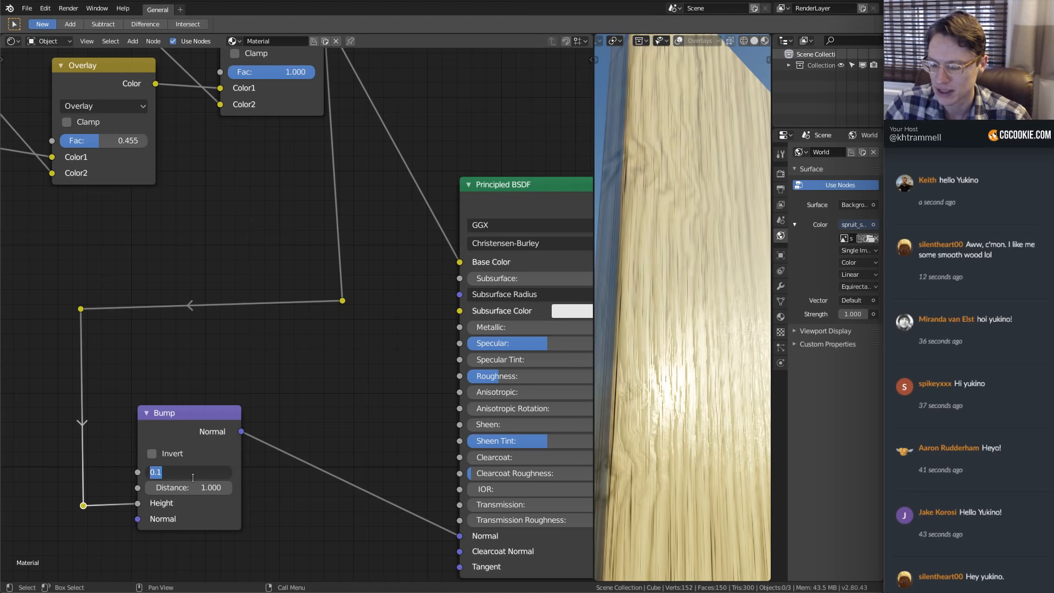
pyautogui.write('0.2')
pyautogui.press('Return')
pyautogui.moveTo(693, 351)
pyautogui.mouseDown(button='middle')
pyautogui.moveTo(659, 316)
pyautogui.moveTo(676, 337)
pyautogui.moveTo(657, 283)
pyautogui.moveTo(679, 364)
pyautogui.mouseUp(button='middle')
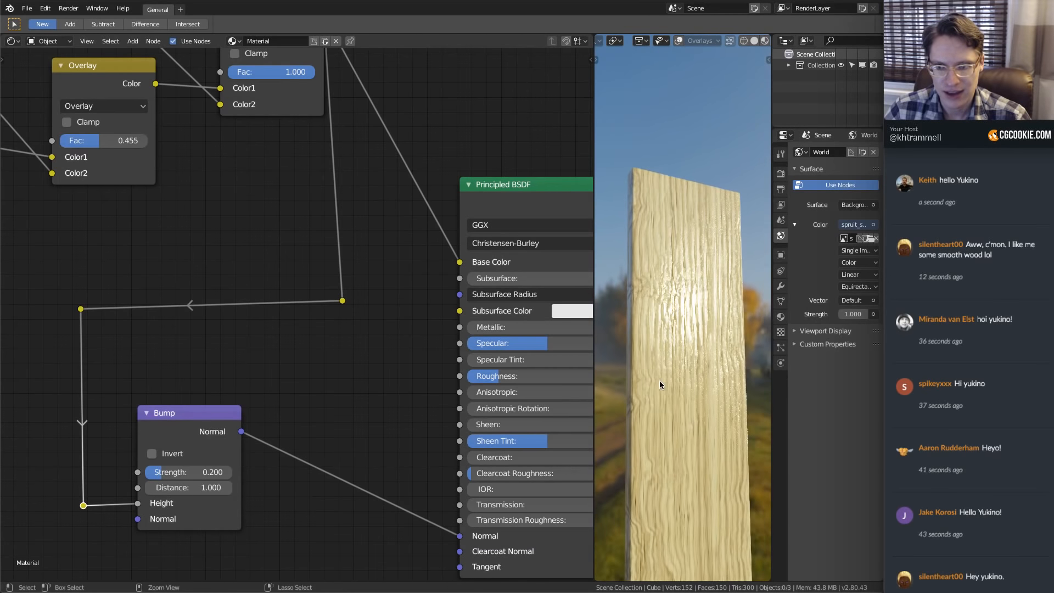
pyautogui.click(175, 473)
pyautogui.write('0.1')
pyautogui.press('Return')
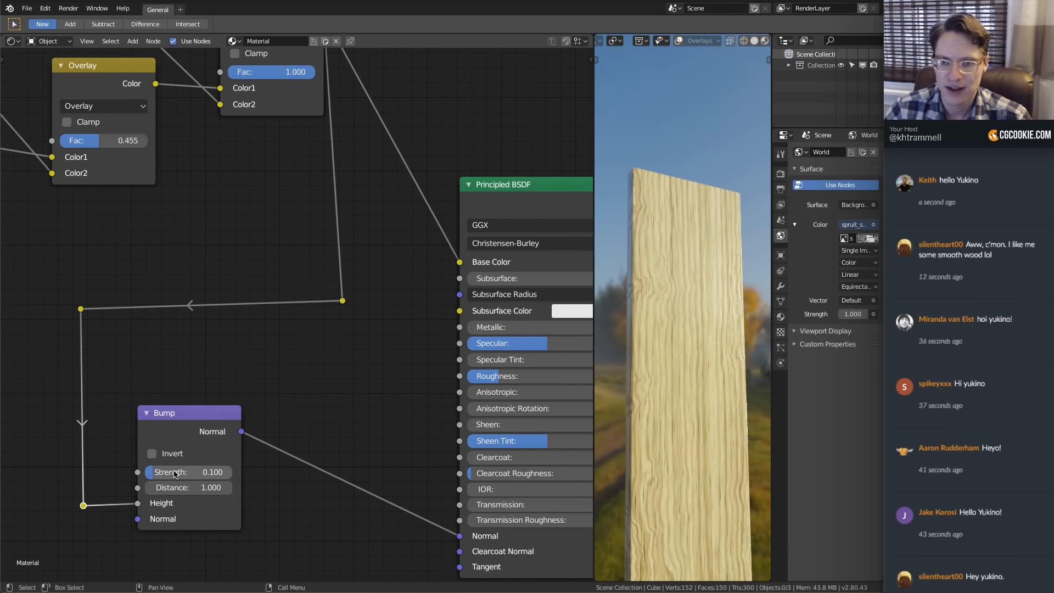
# Check the plank's highlights and the bump node setup, and save the scene file
pyautogui.moveTo(642, 353); pyautogui.dragTo(683, 364, button='middle')
pyautogui.scroll(-3, 351, 324)
pyautogui.scroll(2, 345, 326)
pyautogui.scroll(-3, 329, 357)
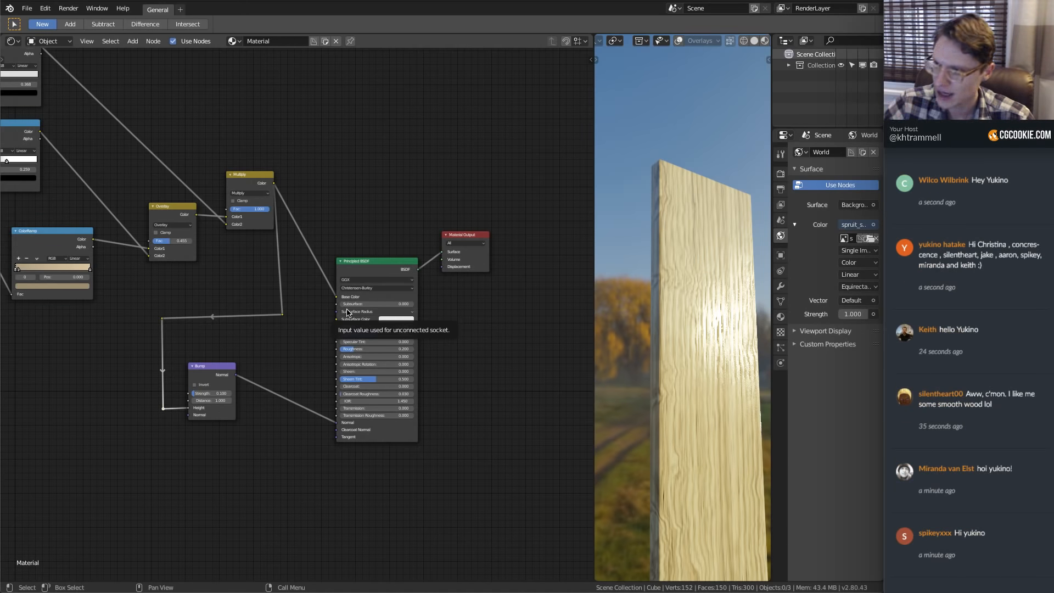
pyautogui.moveTo(280, 168); pyautogui.dragTo(336, 204, button='middle')
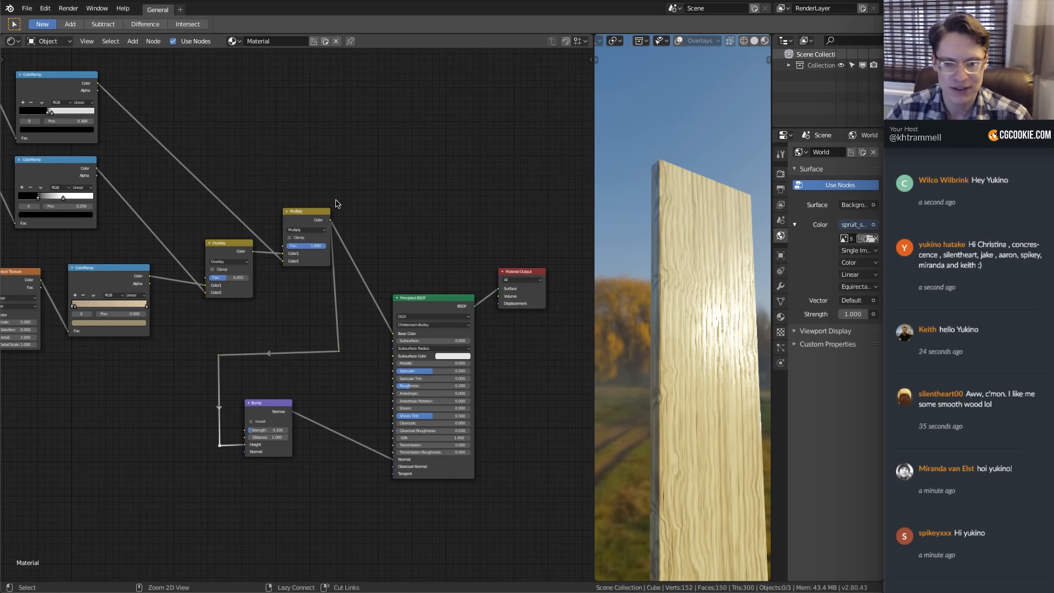
pyautogui.hotkey('ctrl', 's')
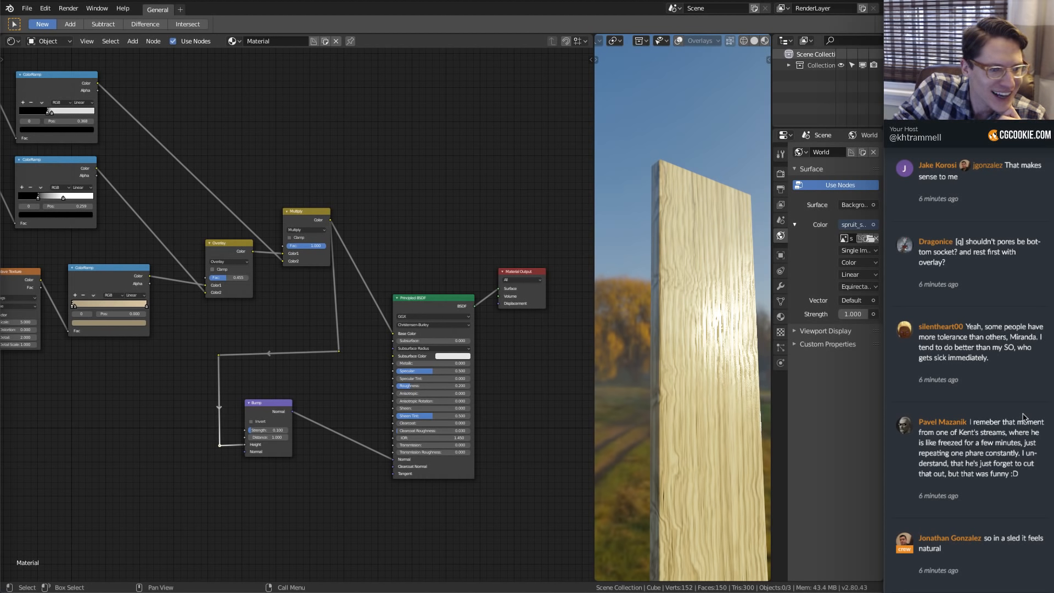
pyautogui.moveTo(969, 421); pyautogui.dragTo(1014, 483)
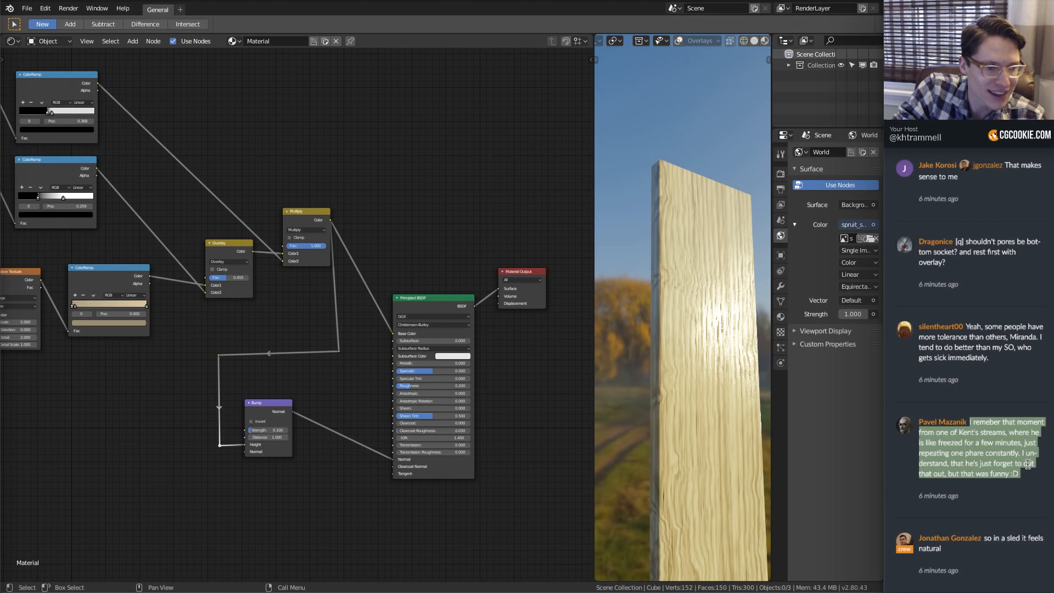
pyautogui.click(1027, 463)
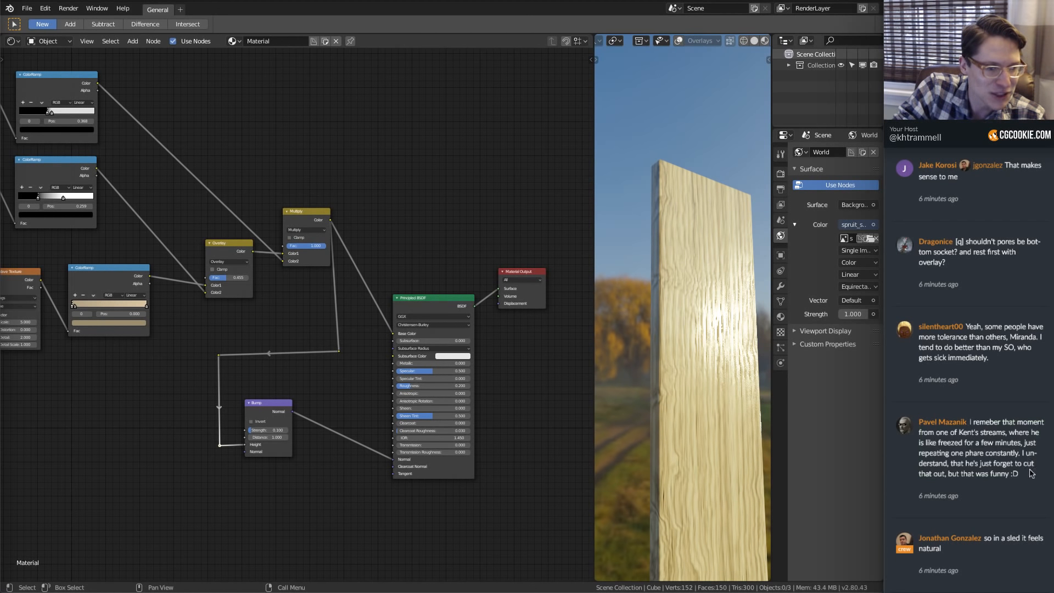
pyautogui.moveTo(1019, 475); pyautogui.dragTo(970, 423)
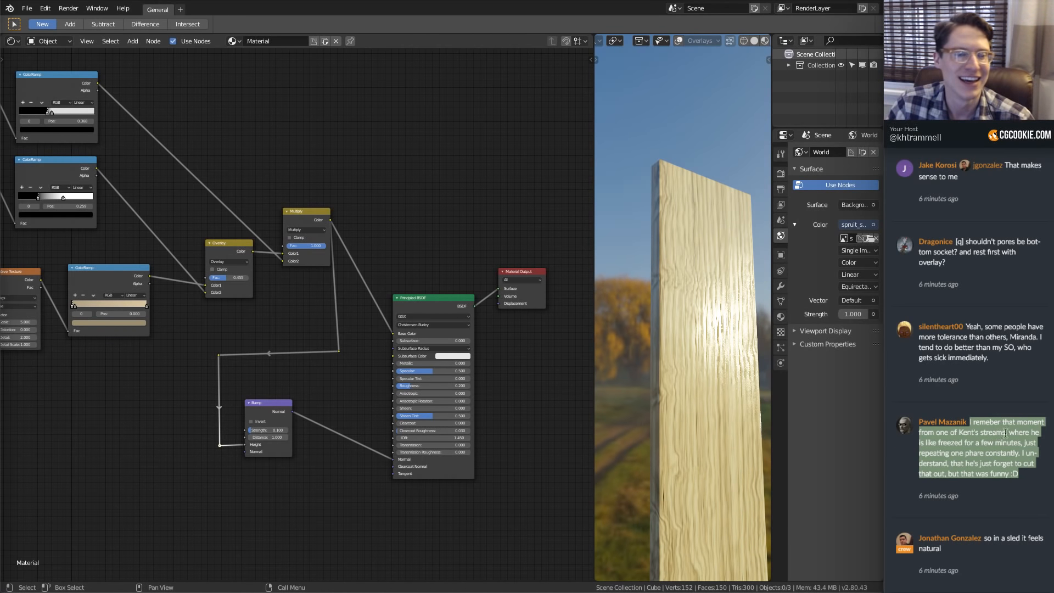
pyautogui.moveTo(1022, 474); pyautogui.dragTo(969, 419)
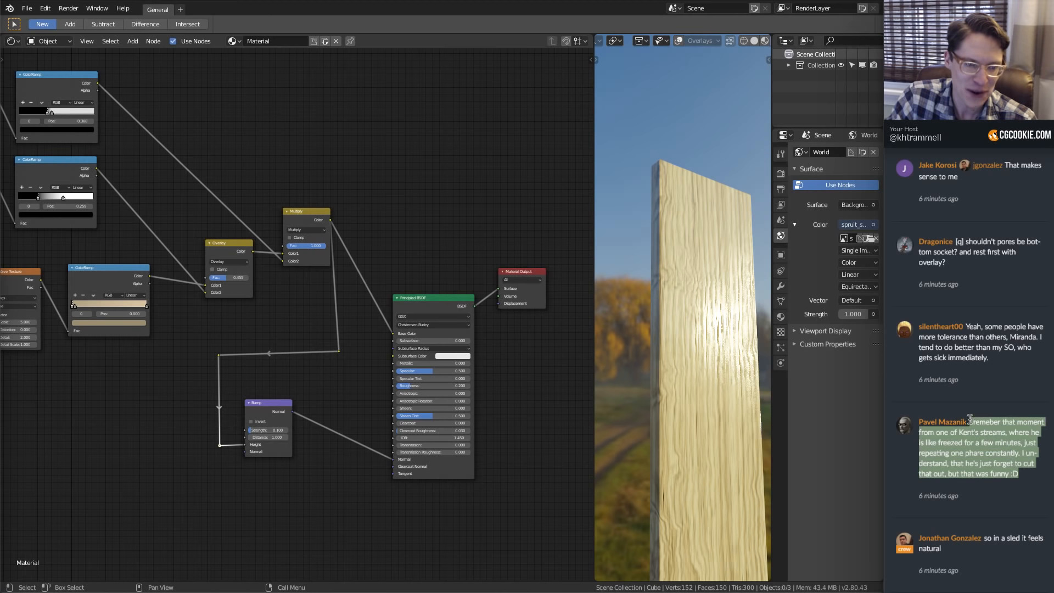
pyautogui.click(1029, 483)
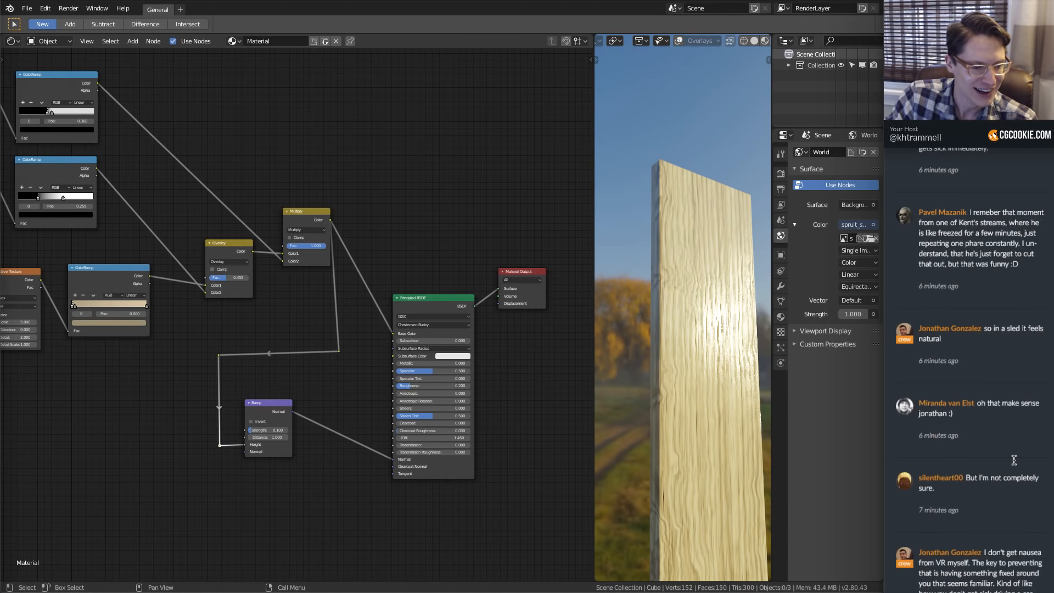
pyautogui.scroll(15, 1029, 460)
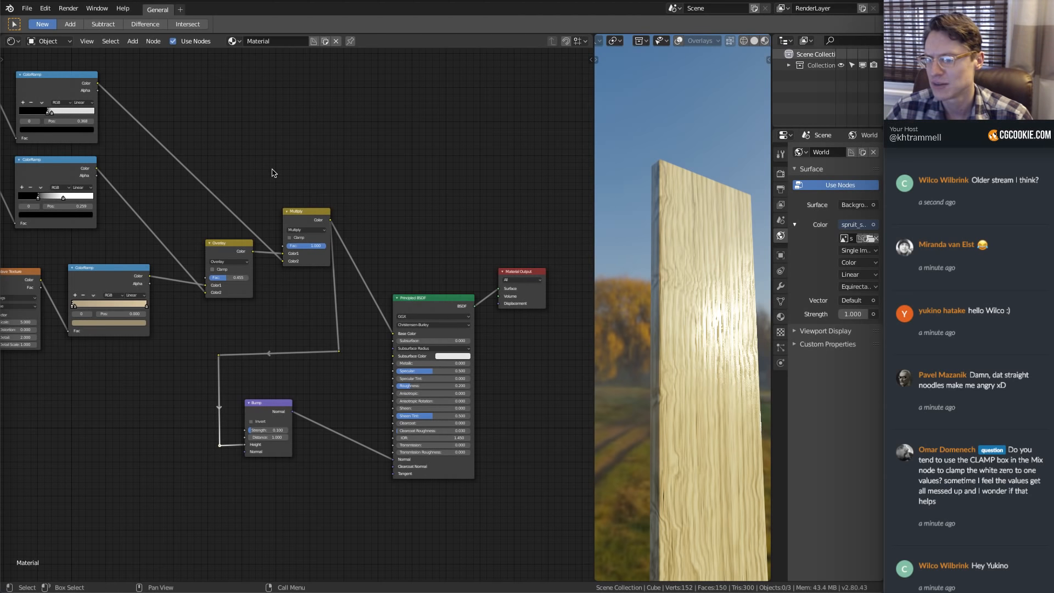
# Inspect the bumped plank from another angle and save wood-proc.blend
pyautogui.moveTo(660, 346); pyautogui.dragTo(710, 291, button='middle')
pyautogui.scroll(-3, 710, 291)
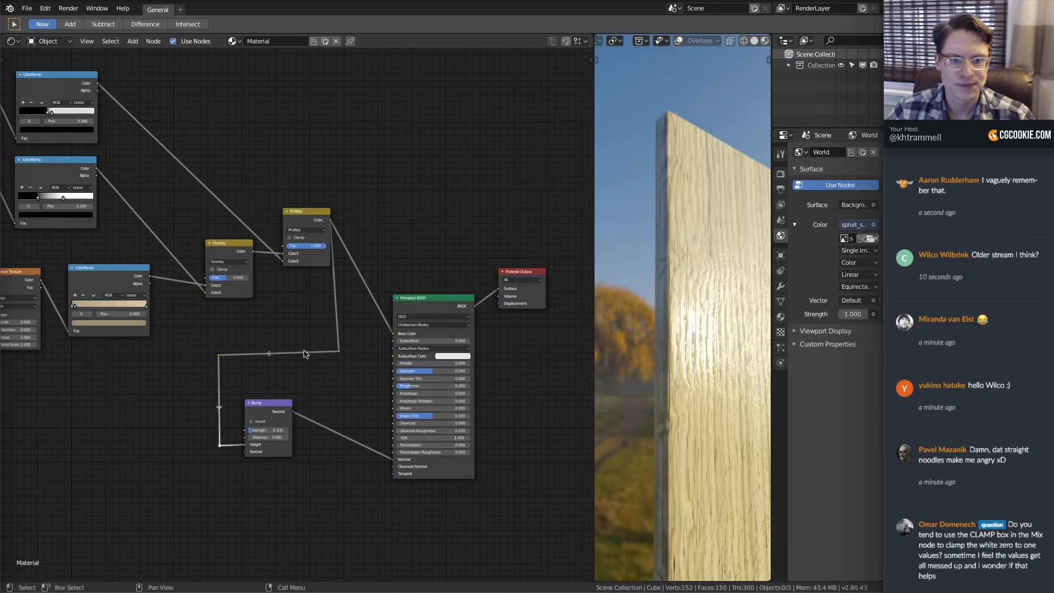
pyautogui.press('super+s')
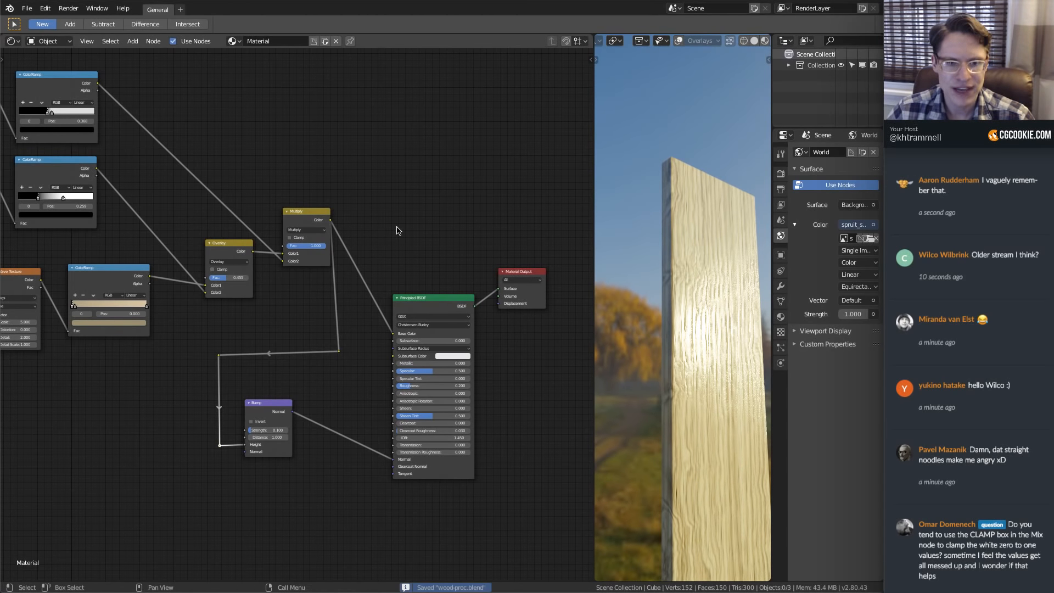
pyautogui.click(27, 8)
pyautogui.moveTo(57, 44)
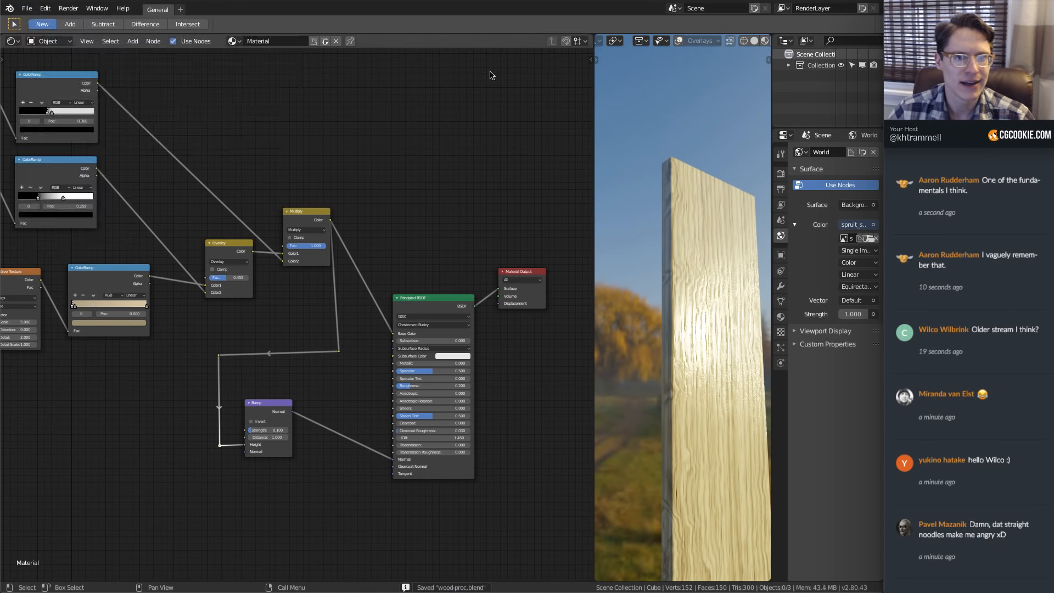
# Rename the plank's material to wood-proc and save the file
pyautogui.doubleClick(291, 43)
pyautogui.write('wo')
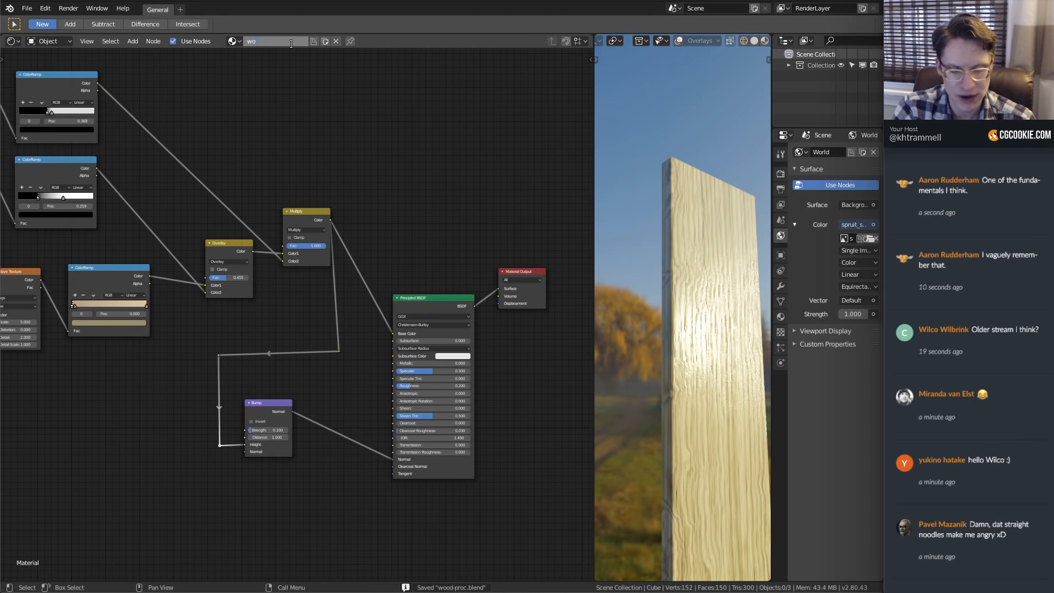
pyautogui.write('od-proc')
pyautogui.press('Return')
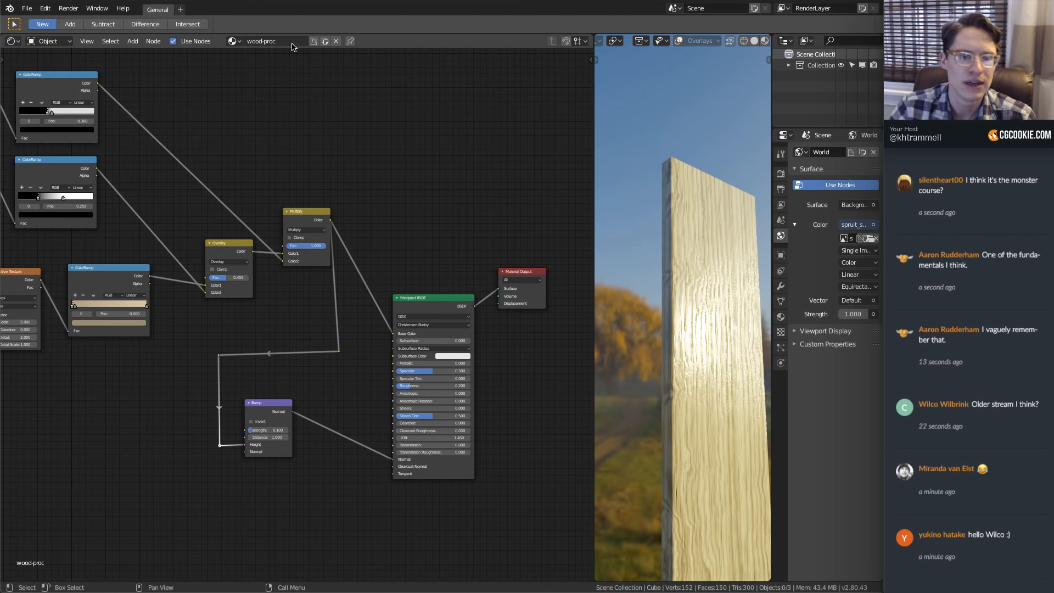
pyautogui.hotkey('ctrl', 's')
# Open the recent sled file flex-flyer_02.blend
pyautogui.click(22, 9)
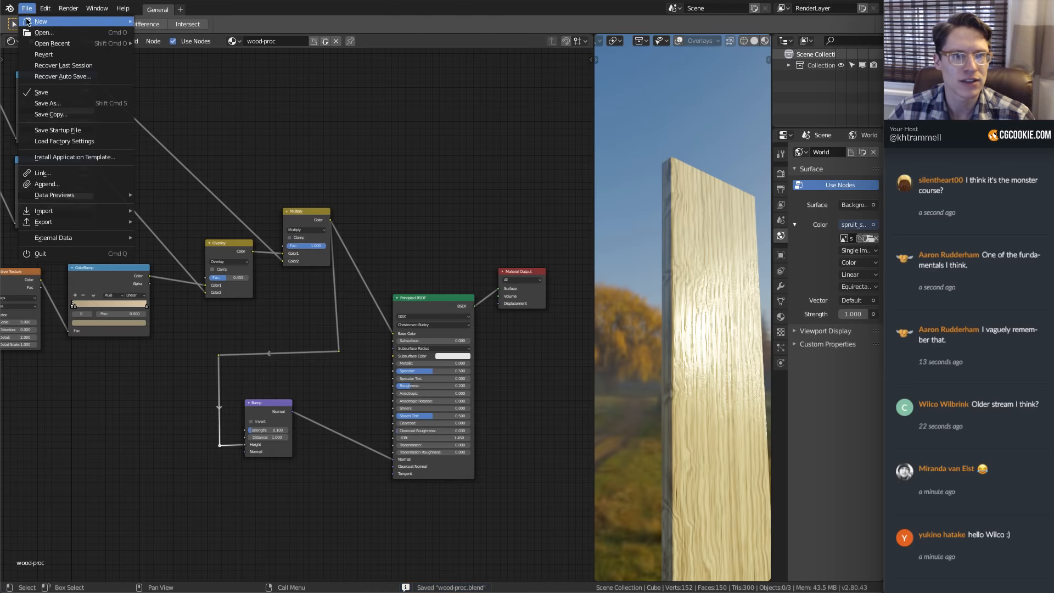
pyautogui.moveTo(62, 43)
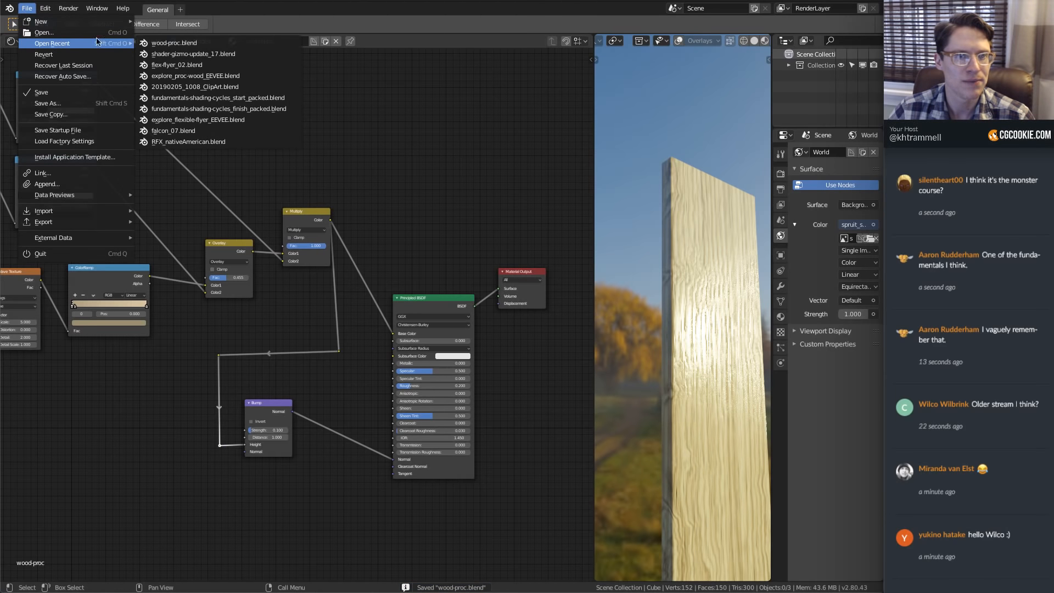
pyautogui.click(194, 65)
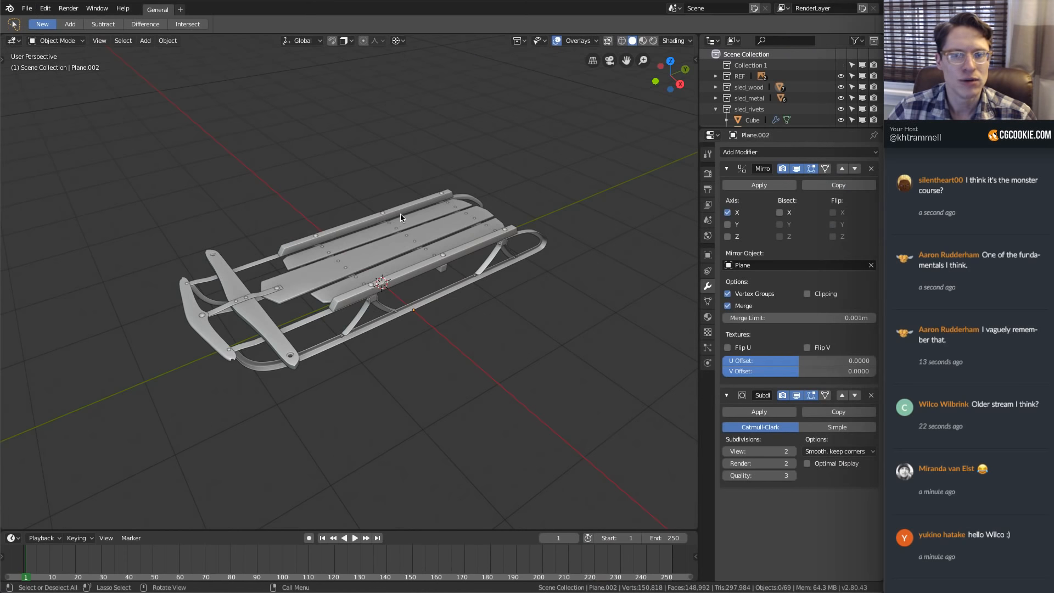
# Save the sled scene as a new version of flex-flyer with an incremented file number
pyautogui.press('shift+super+s')
pyautogui.click(178, 67)
pyautogui.click(174, 66)
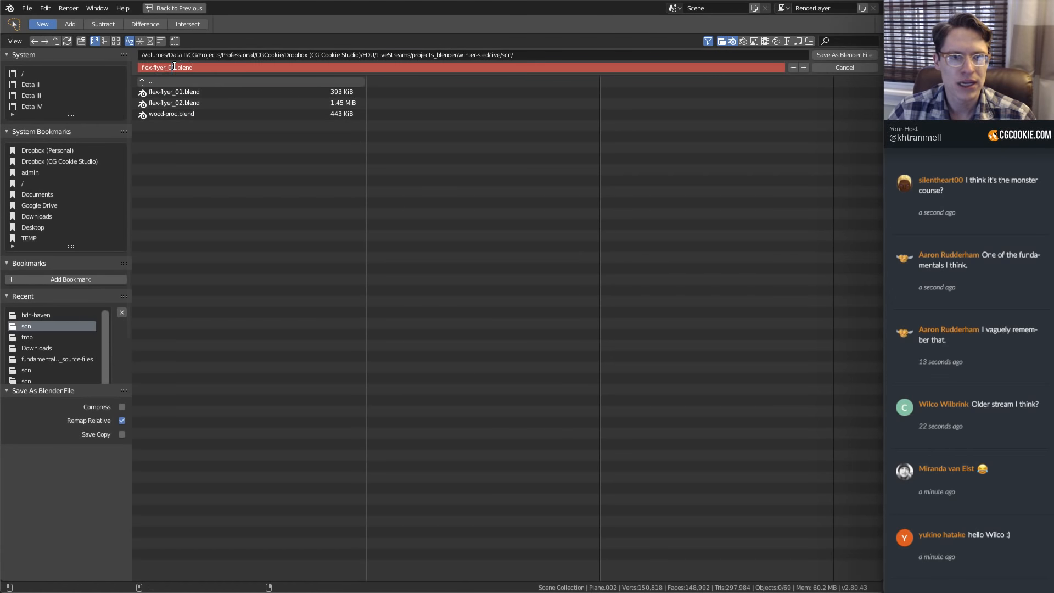
pyautogui.click(805, 69)
pyautogui.click(803, 67)
pyautogui.click(831, 58)
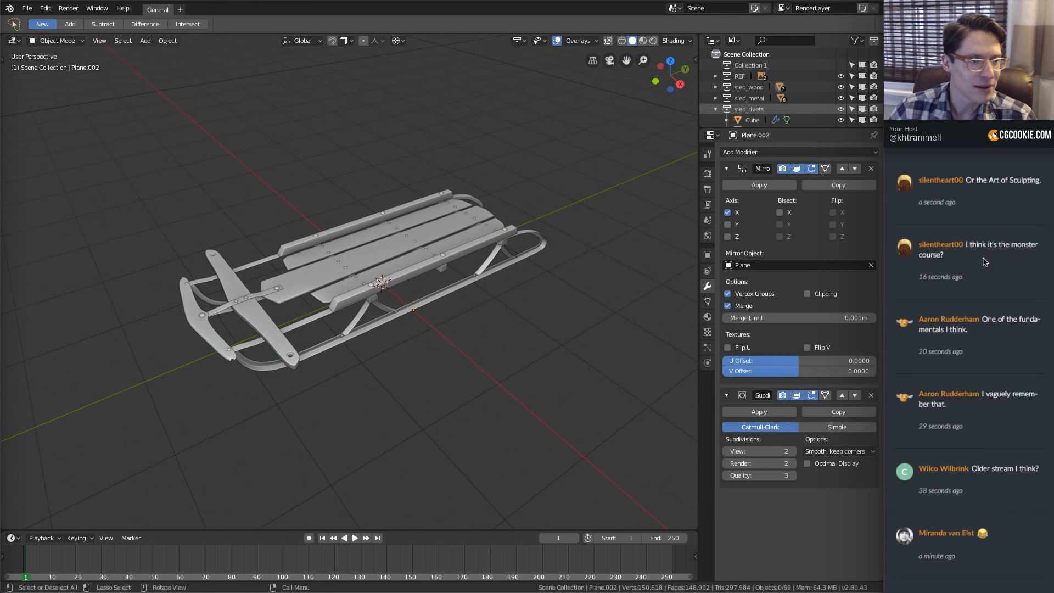
pyautogui.moveTo(964, 242); pyautogui.dragTo(999, 255)
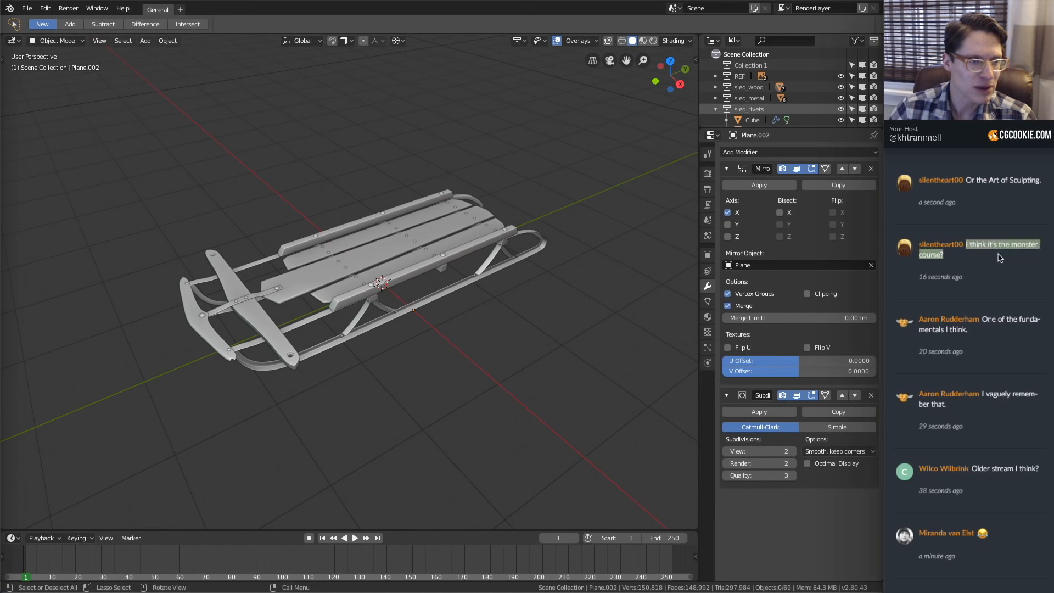
pyautogui.click(1015, 254)
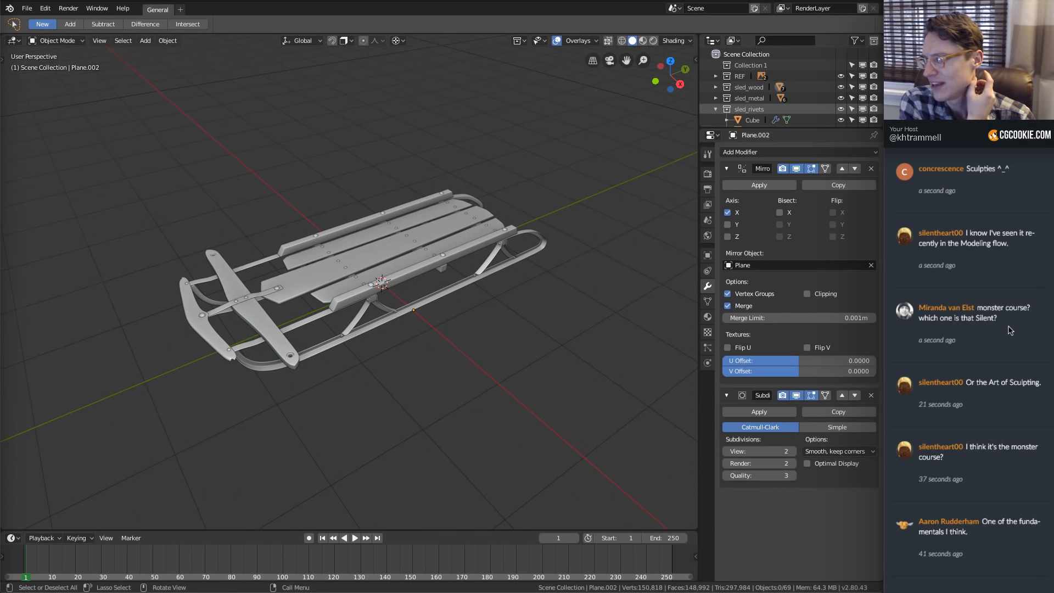
pyautogui.moveTo(336, 244); pyautogui.dragTo(345, 233, button='middle')
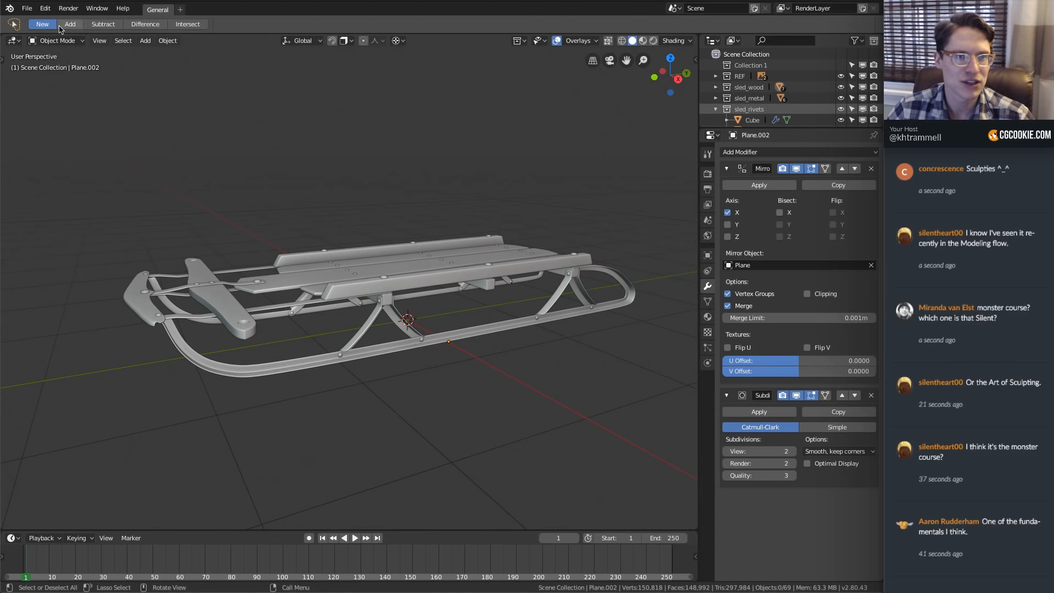
# Append the wood-proc material from wood-proc.blend into the sled scene
pyautogui.click(26, 8)
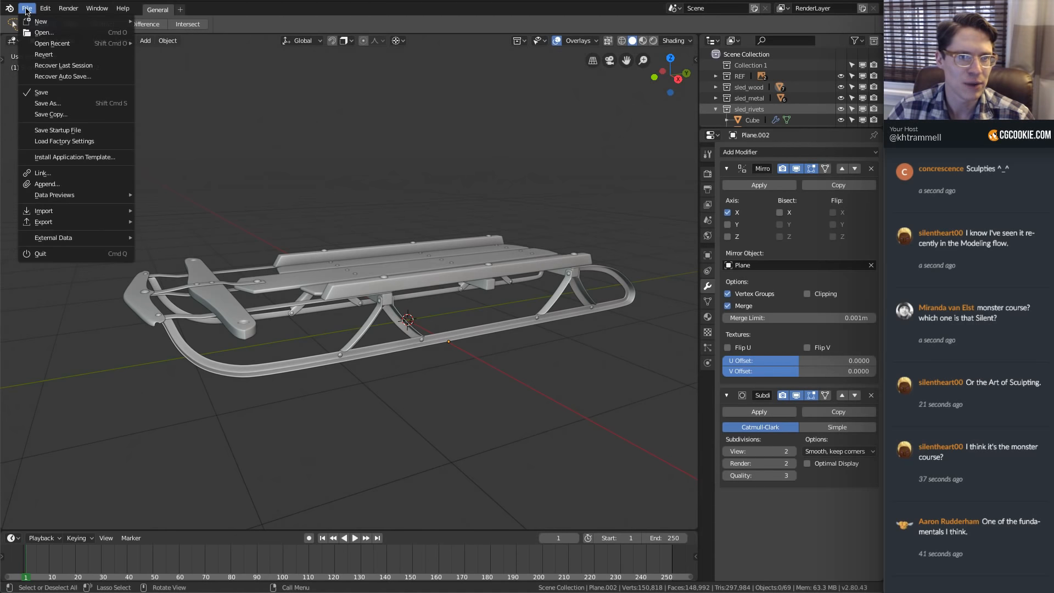
pyautogui.click(60, 184)
pyautogui.doubleClick(168, 115)
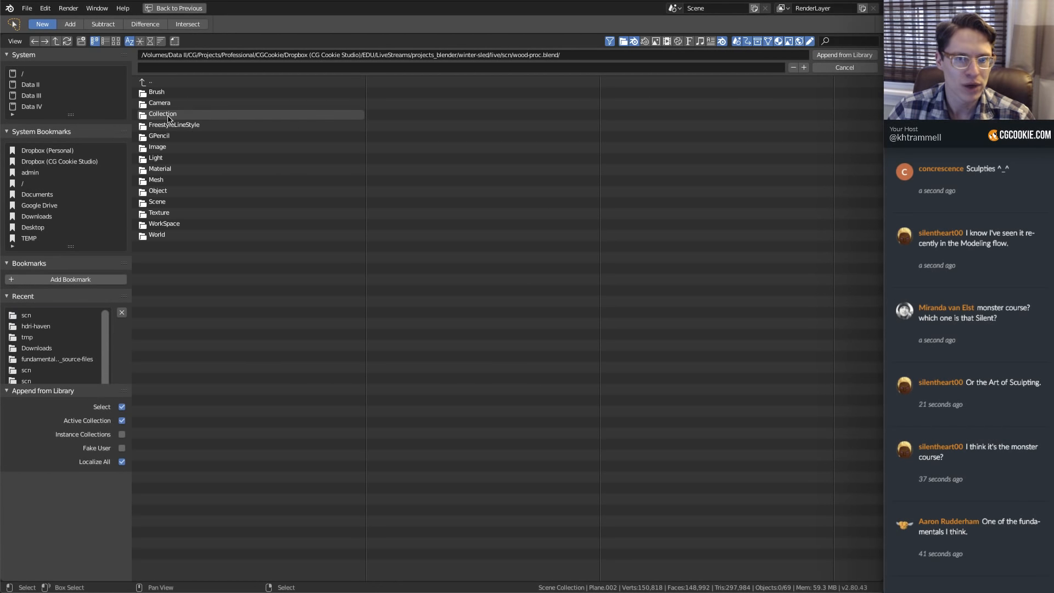
pyautogui.doubleClick(163, 169)
pyautogui.doubleClick(158, 93)
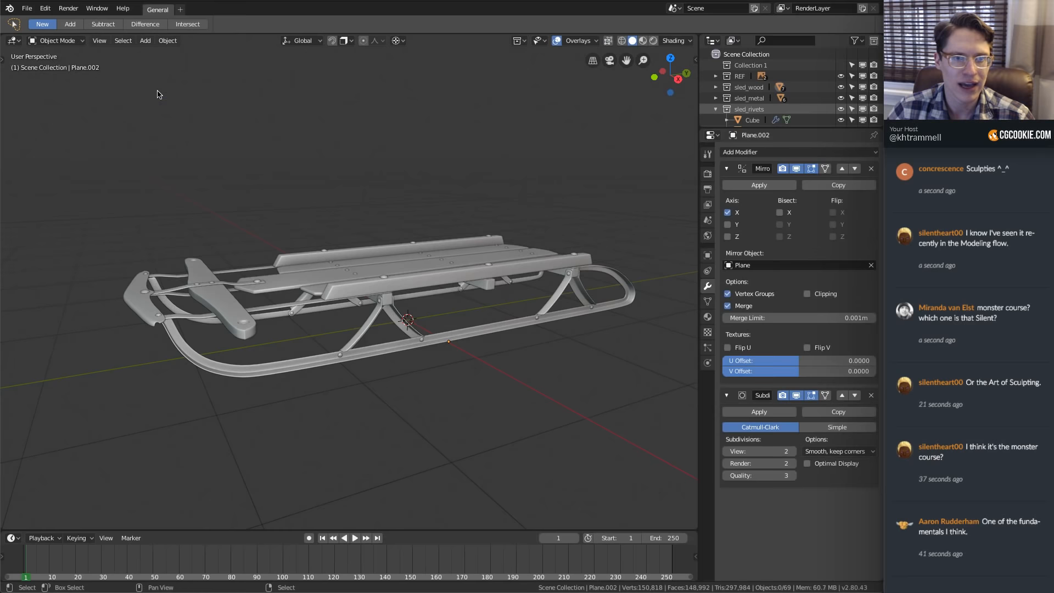
# Extend the 3D viewport over the timeline area to leave more room for viewing the sled's wooden slats
pyautogui.moveTo(364, 218); pyautogui.dragTo(395, 258, button='middle')
pyautogui.scroll(3, 417, 274)
pyautogui.moveTo(452, 299); pyautogui.dragTo(458, 242, button='middle')
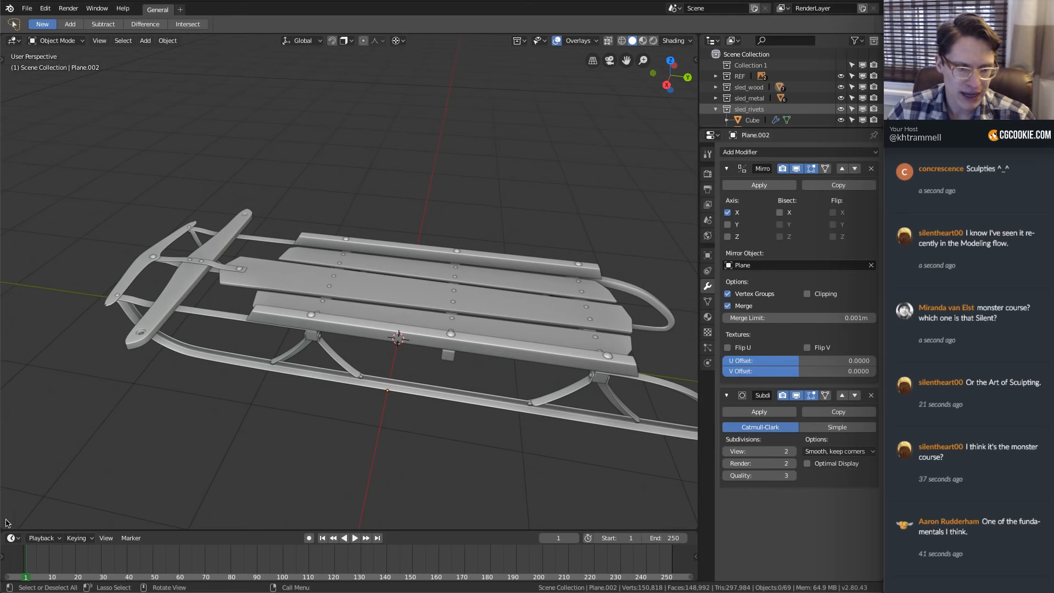
pyautogui.moveTo(4, 527); pyautogui.dragTo(5, 579)
pyautogui.scroll(4, 327, 288)
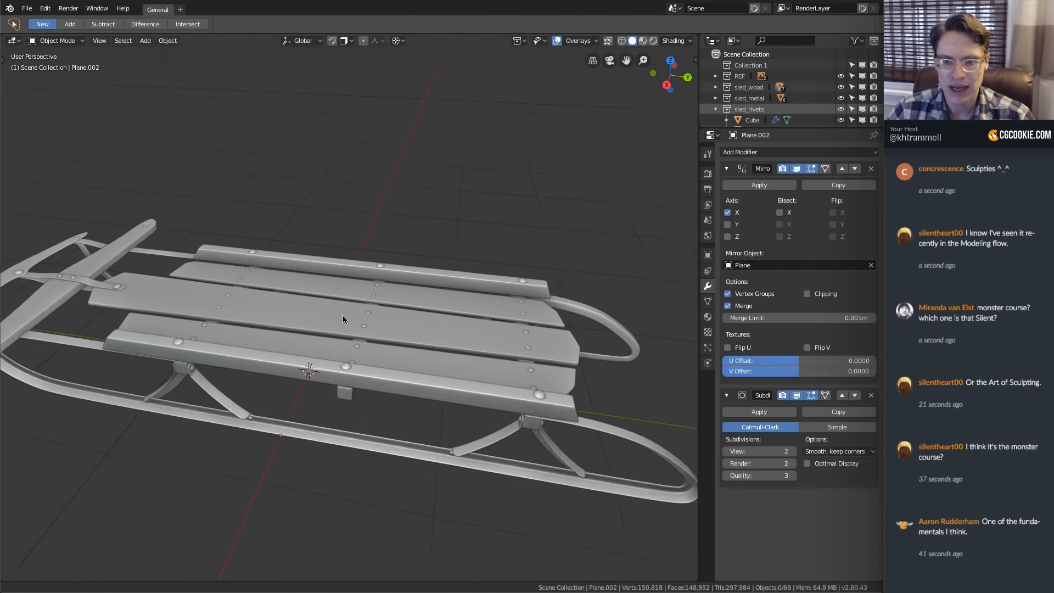
# Select the centre slat, the side slats, the front steering bar, and the middle and front cross supports together
pyautogui.click(410, 331)
pyautogui.moveTo(409, 331)
pyautogui.mouseDown(button='middle')
pyautogui.moveTo(415, 320)
pyautogui.moveTo(400, 320)
pyautogui.mouseUp(button='middle')
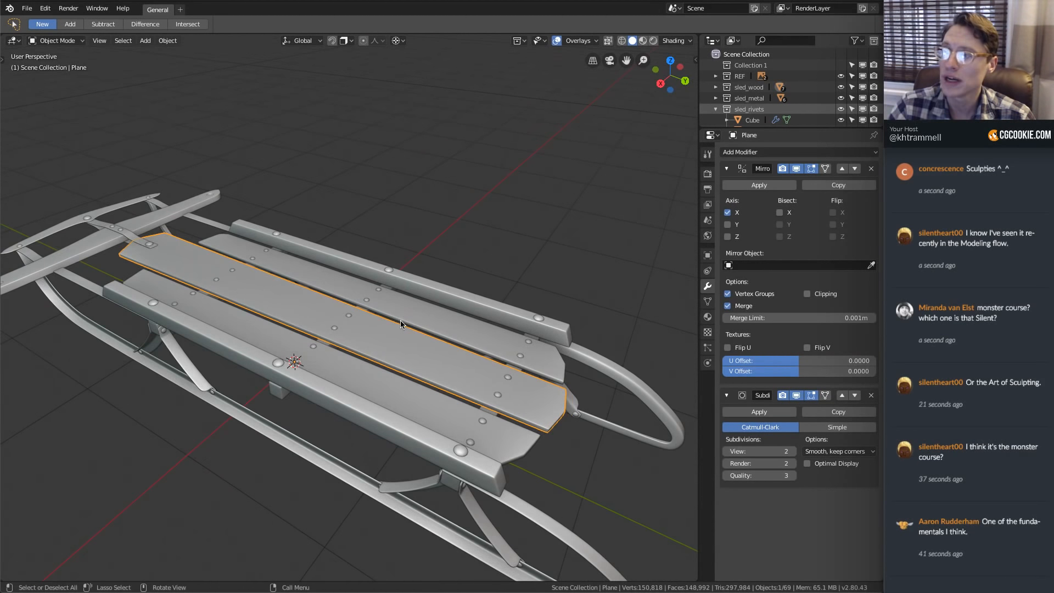
pyautogui.scroll(2, 379, 293)
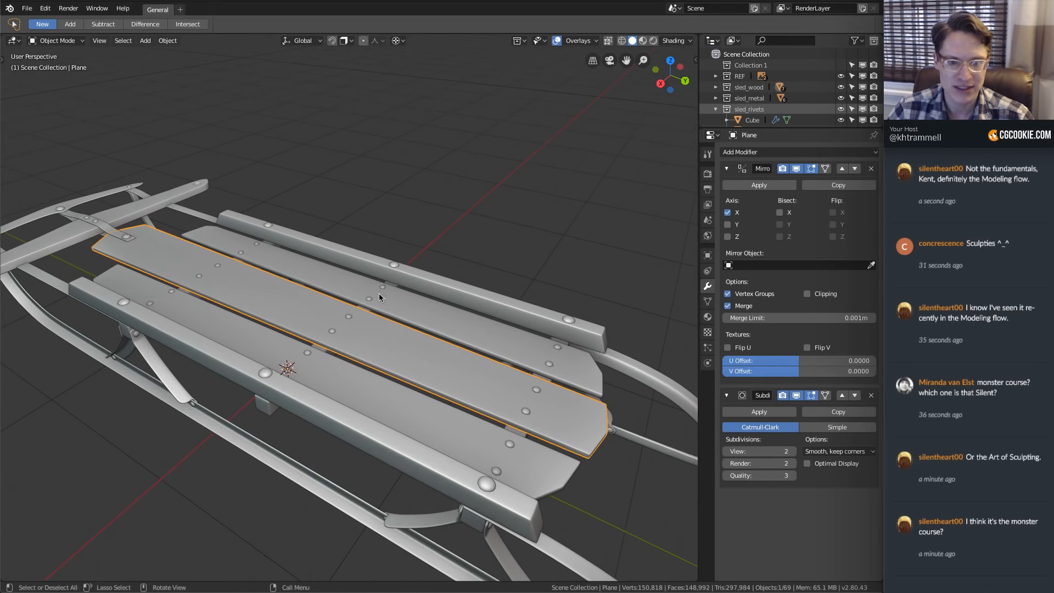
pyautogui.moveTo(395, 295); pyautogui.dragTo(294, 403, button='middle')
pyautogui.keyDown('shift'); pyautogui.click(294, 403); pyautogui.keyUp('shift')
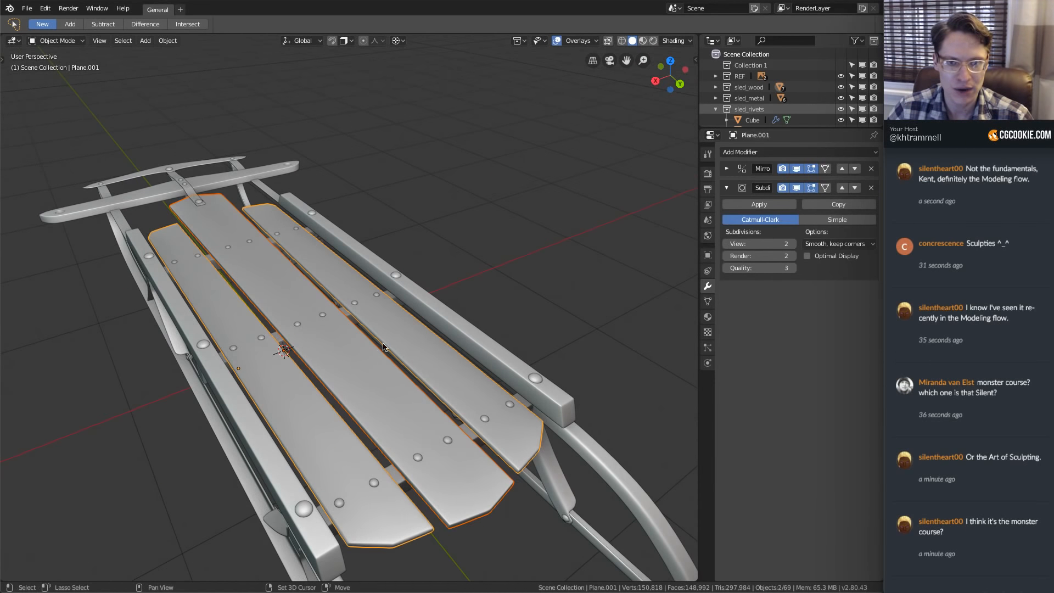
pyautogui.keyDown('shift'); pyautogui.click(65, 210); pyautogui.keyUp('shift')
pyautogui.moveTo(66, 210); pyautogui.dragTo(326, 281, button='middle')
pyautogui.keyDown('shift'); pyautogui.click(350, 319); pyautogui.keyUp('shift')
pyautogui.moveTo(349, 318); pyautogui.dragTo(261, 326, button='middle')
pyautogui.keyDown('shift'); pyautogui.click(262, 326); pyautogui.keyUp('shift')
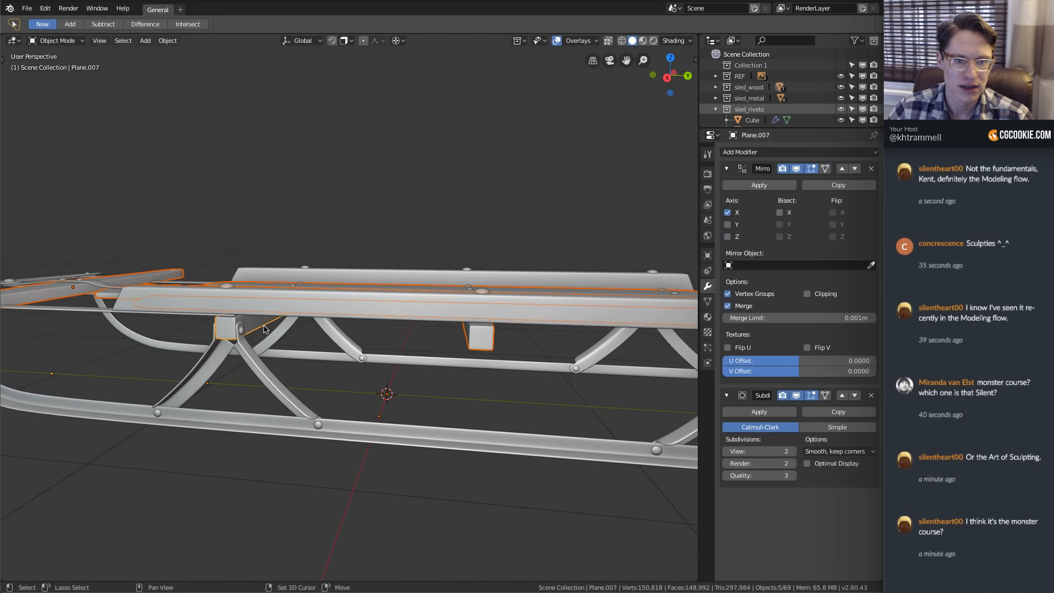
# Add the rear cross support to the selection of wooden sled parts
pyautogui.scroll(2, 398, 296)
pyautogui.hotkey('shift', 'z')
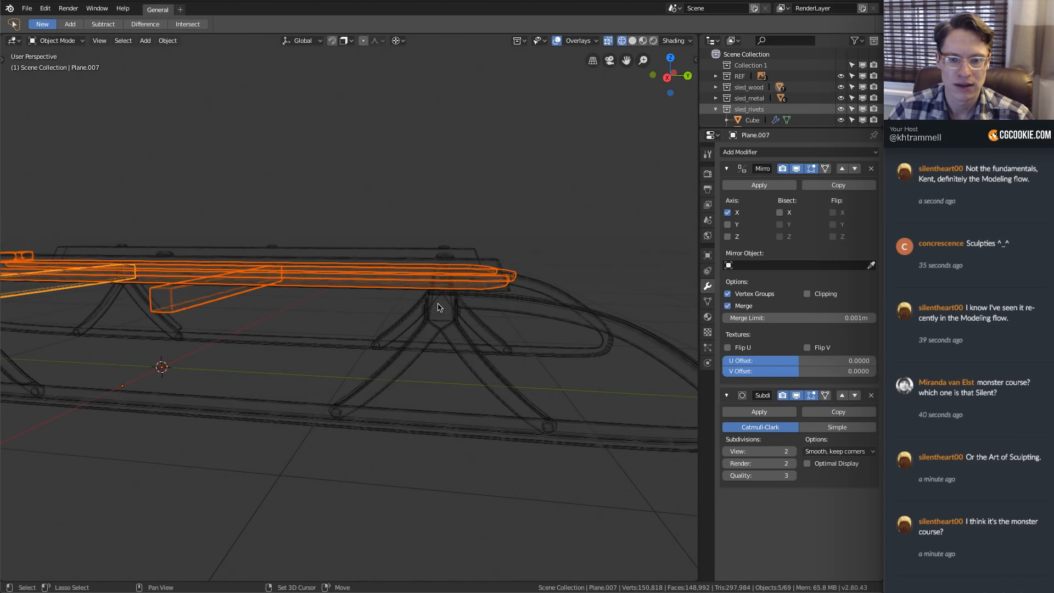
pyautogui.press('z')
pyautogui.click(443, 306)
pyautogui.keyDown('shift'); pyautogui.click(436, 308); pyautogui.keyUp('shift')
pyautogui.moveTo(436, 308); pyautogui.dragTo(359, 278, button='middle')
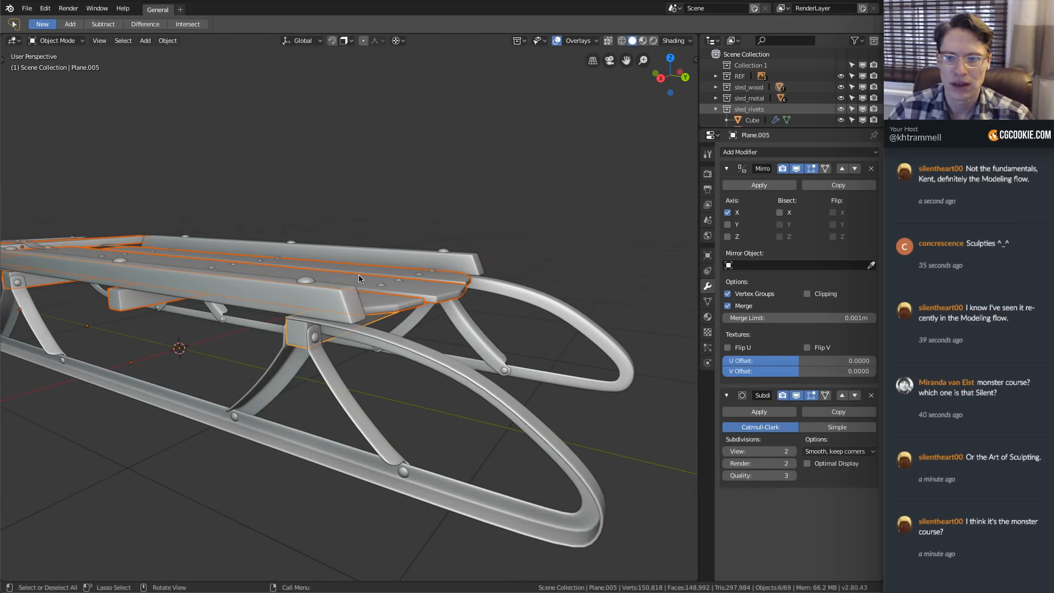
# Turn on the axis display for the active rear cross support and examine the axes relative to the sled's wooden parts
pyautogui.click(707, 257)
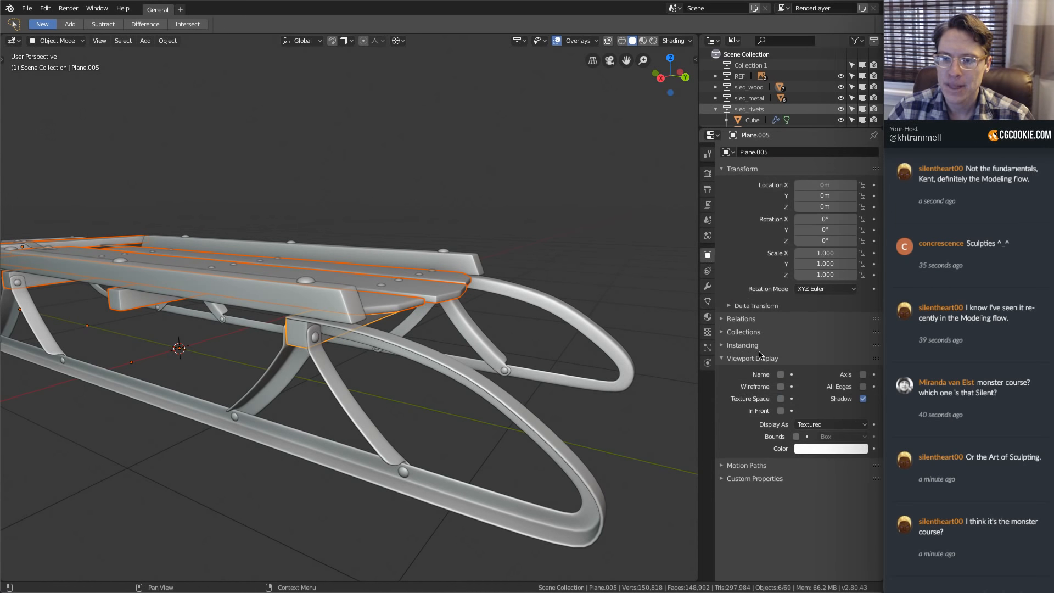
pyautogui.click(861, 374)
pyautogui.moveTo(474, 253); pyautogui.dragTo(374, 286, button='middle')
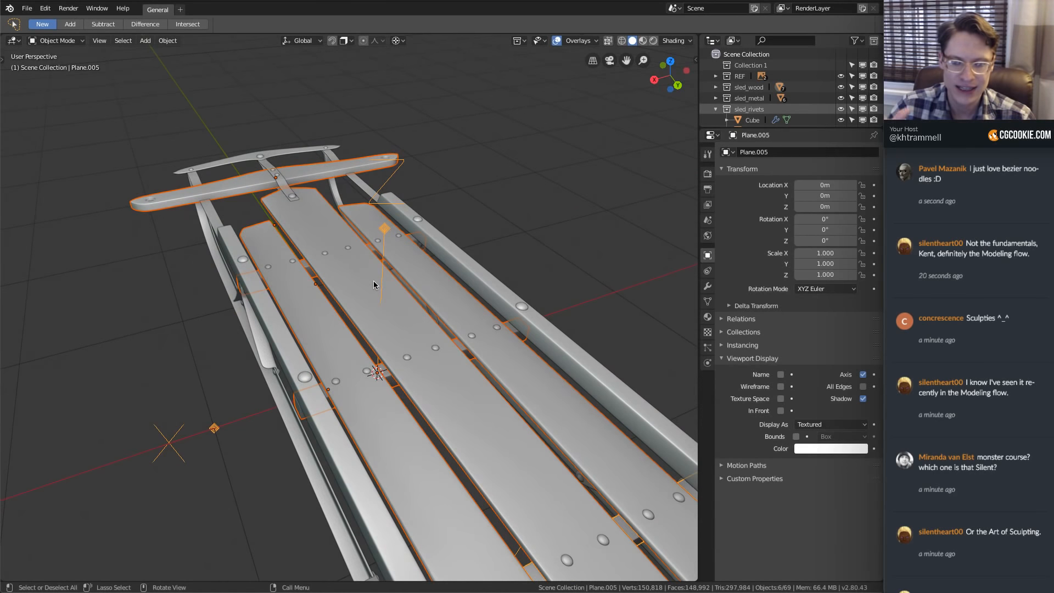
pyautogui.moveTo(393, 266); pyautogui.dragTo(201, 317, button='middle')
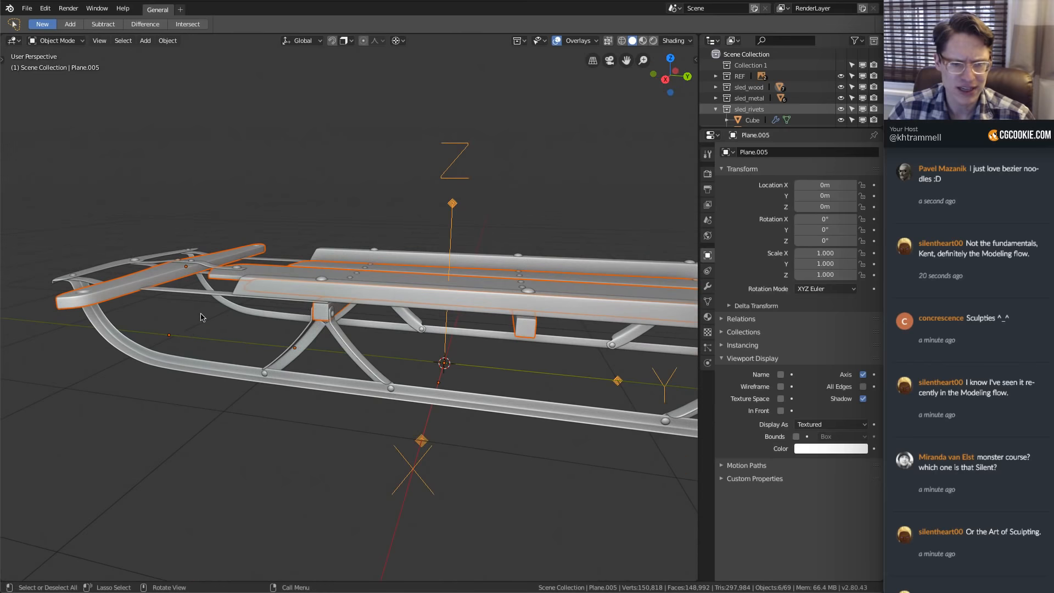
pyautogui.moveTo(331, 352); pyautogui.dragTo(400, 368, button='middle')
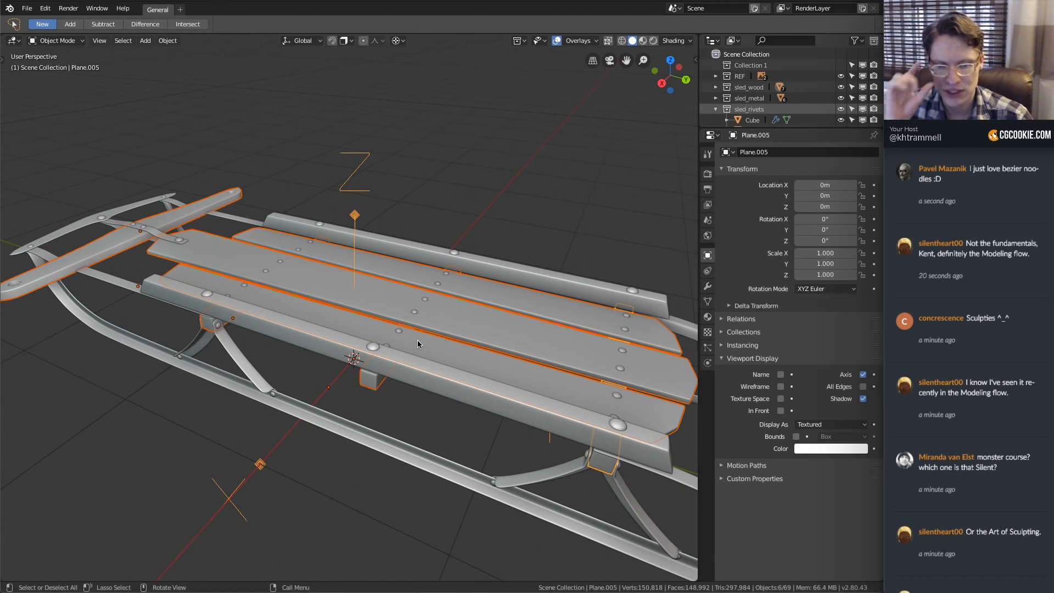
pyautogui.moveTo(417, 344)
pyautogui.mouseDown(button='middle')
pyautogui.moveTo(444, 303)
pyautogui.moveTo(442, 287)
pyautogui.moveTo(374, 304)
pyautogui.moveTo(420, 309)
pyautogui.moveTo(382, 271)
pyautogui.moveTo(376, 309)
pyautogui.moveTo(417, 337)
pyautogui.mouseUp(button='middle')
# Select the front steering bar and turn on its axis display in the viewport
pyautogui.click(387, 281)
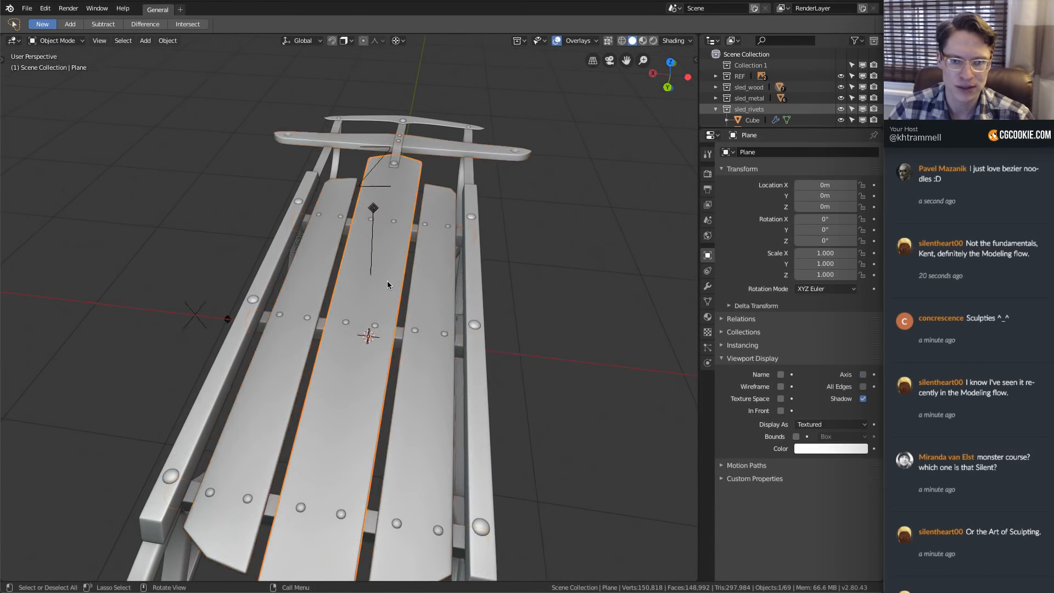
pyautogui.moveTo(387, 281); pyautogui.dragTo(446, 261, button='middle')
pyautogui.click(538, 227)
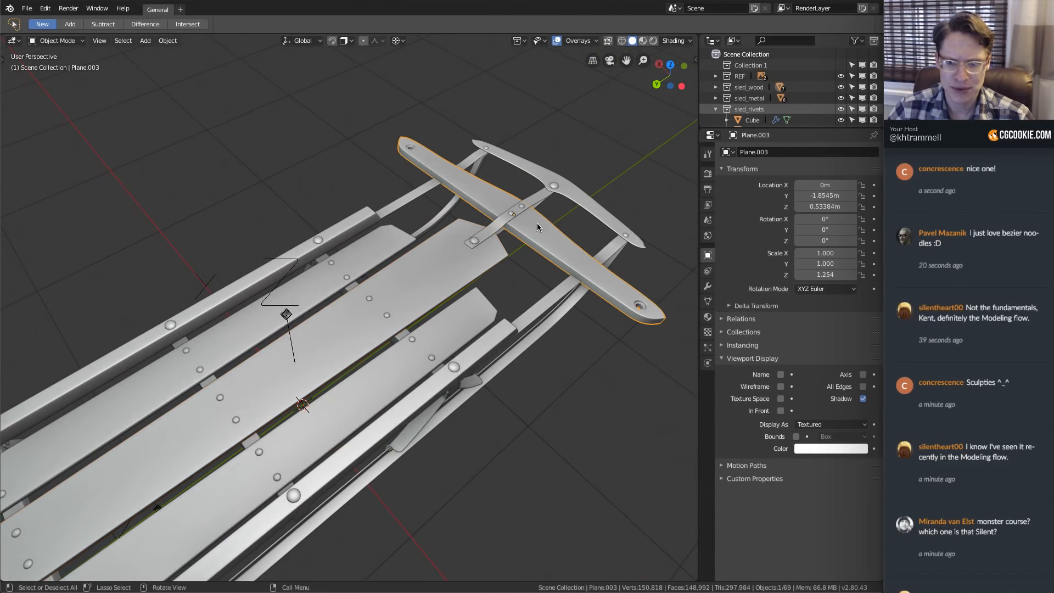
pyautogui.keyDown('shift'); pyautogui.moveTo(538, 227); pyautogui.dragTo(516, 317, button='middle'); pyautogui.keyUp('shift')
pyautogui.press('Tab')
pyautogui.press('Tab')
pyautogui.click(863, 375)
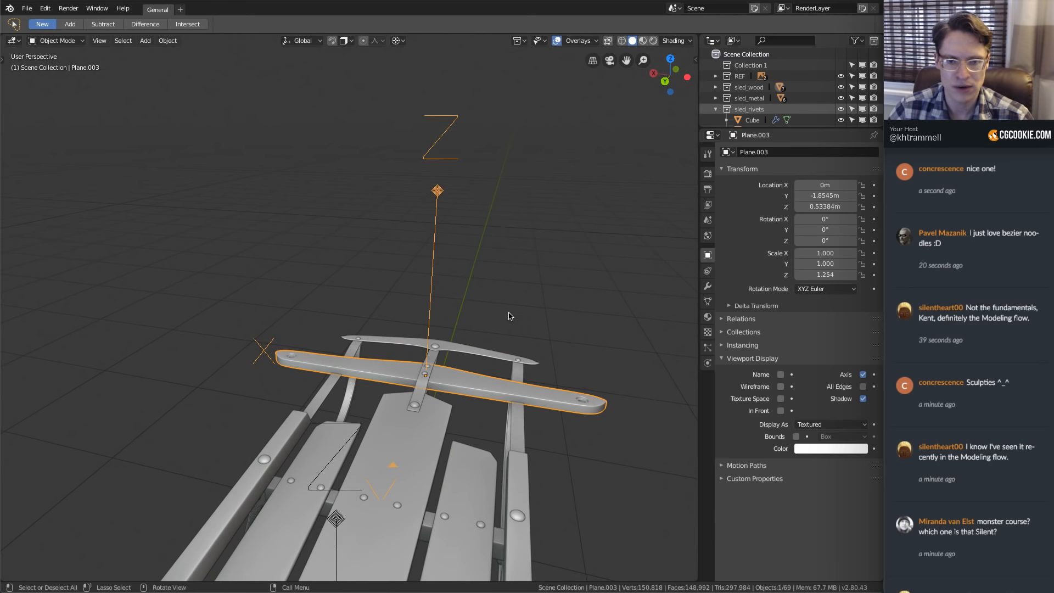
pyautogui.press('Tab')
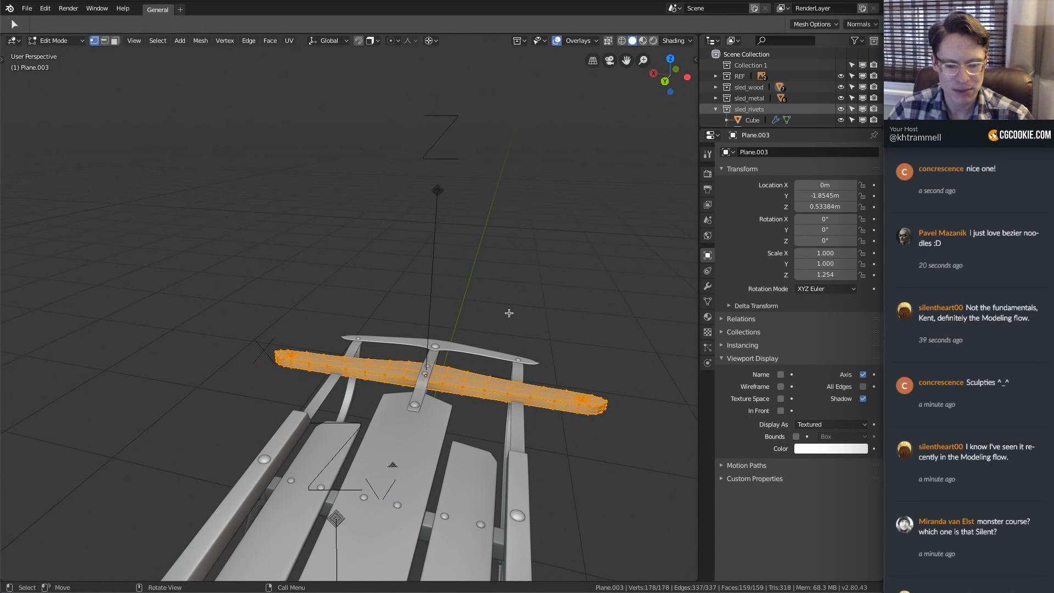
pyautogui.press('r')
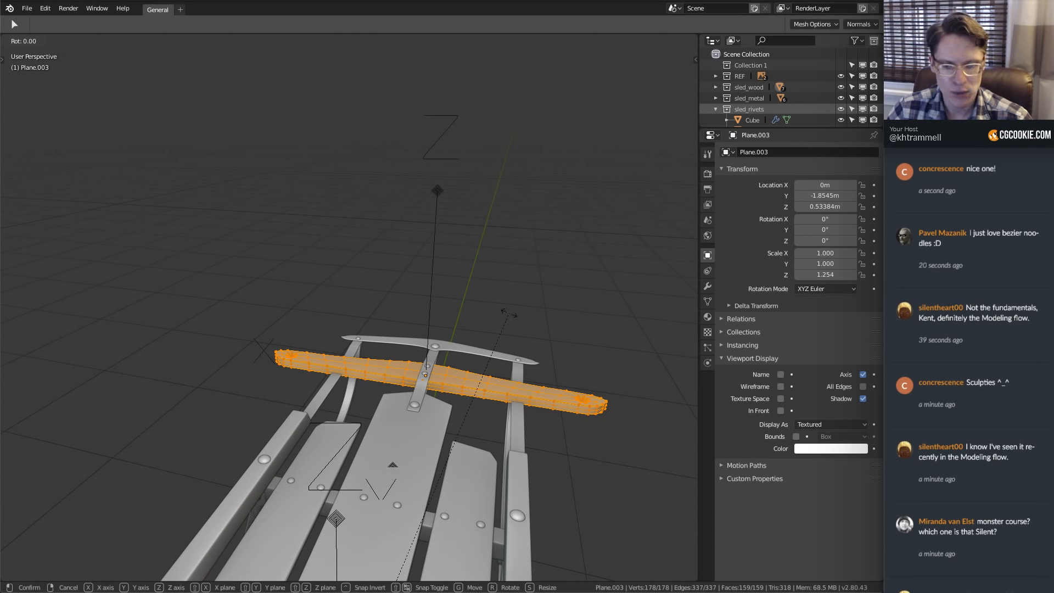
pyautogui.rightClick(524, 315)
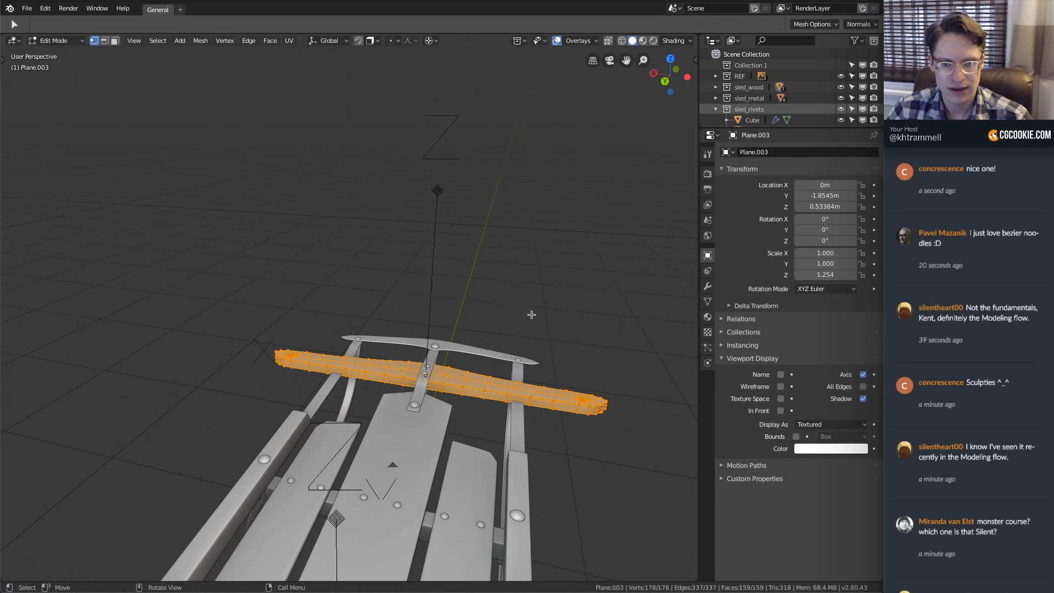
pyautogui.press('KP_Decimal')
pyautogui.press('Tab')
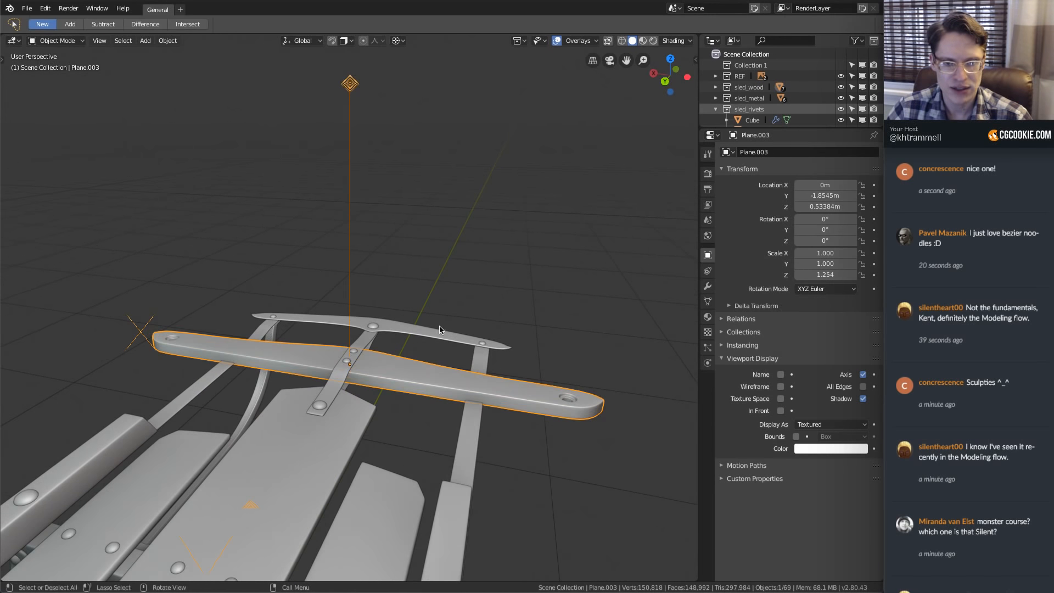
# Apply the steering bar's Mirror modifier and open its full mesh for editing
pyautogui.click(707, 285)
pyautogui.click(774, 187)
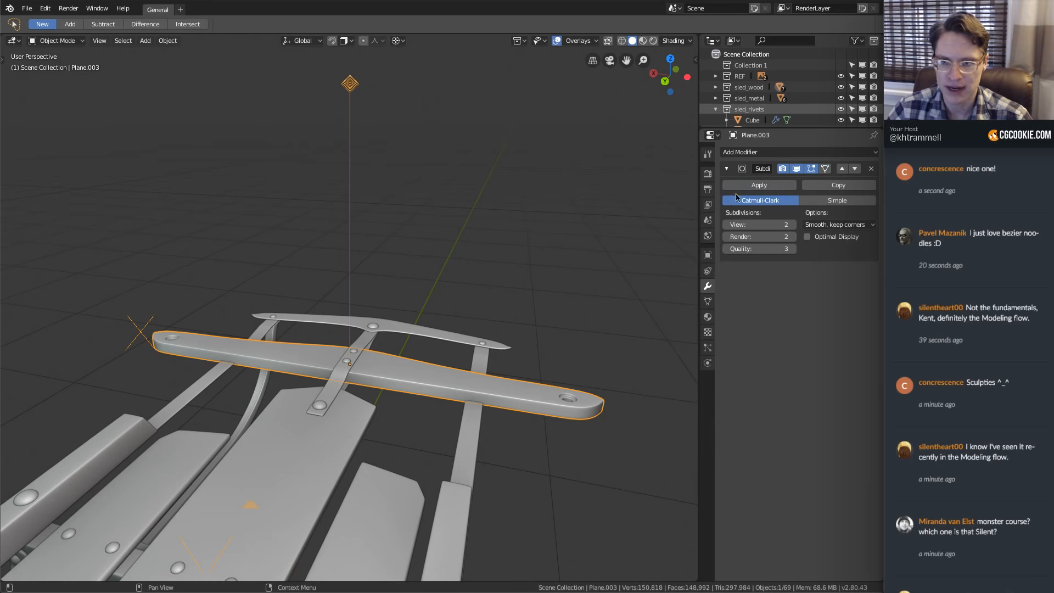
pyautogui.press('Tab')
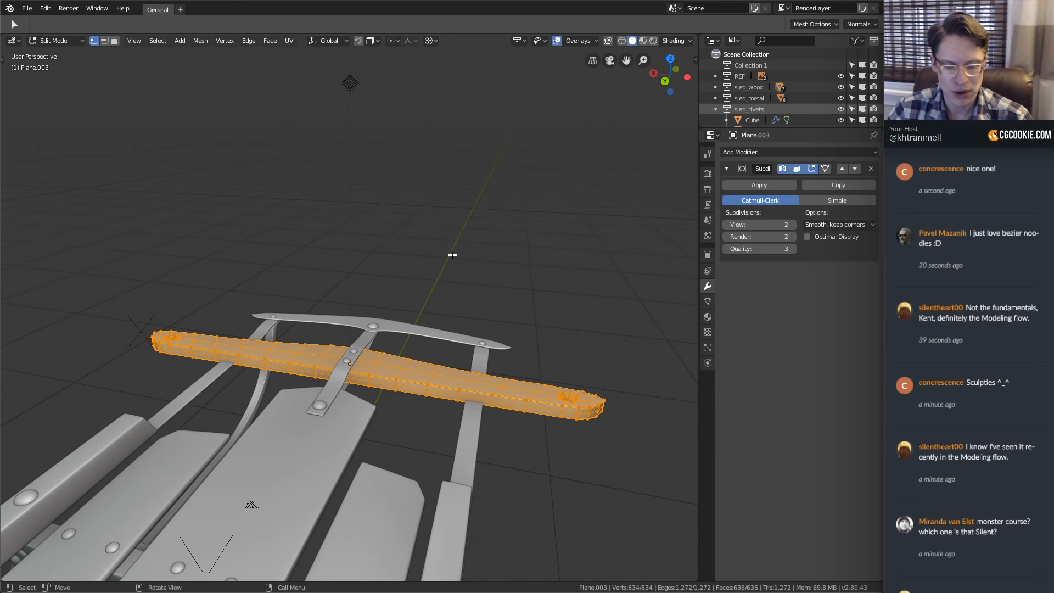
pyautogui.press('r')
pyautogui.press('y')
pyautogui.rightClick(471, 261)
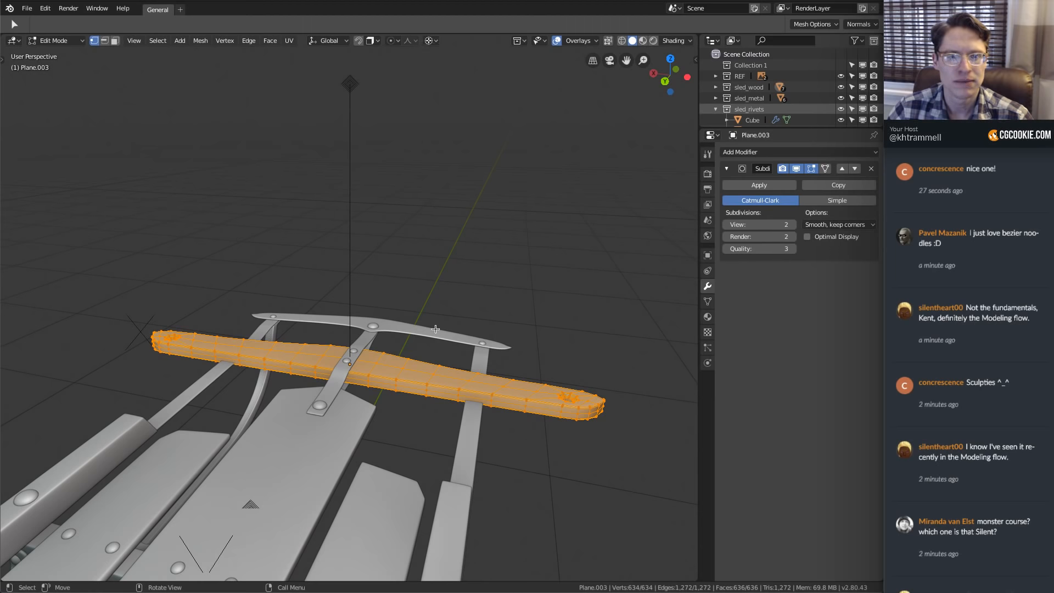
# Change the pivot point so the steering bar turns about its own centre, and rotate its whole mesh 90° along global Y
pyautogui.click(431, 43)
pyautogui.click(441, 110)
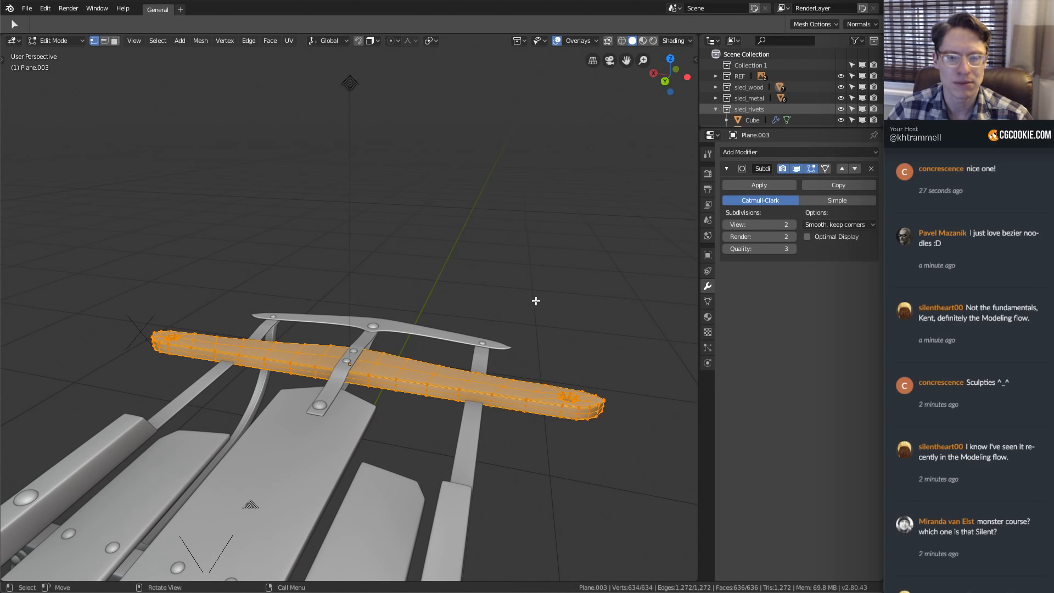
pyautogui.press('r')
pyautogui.write('y')
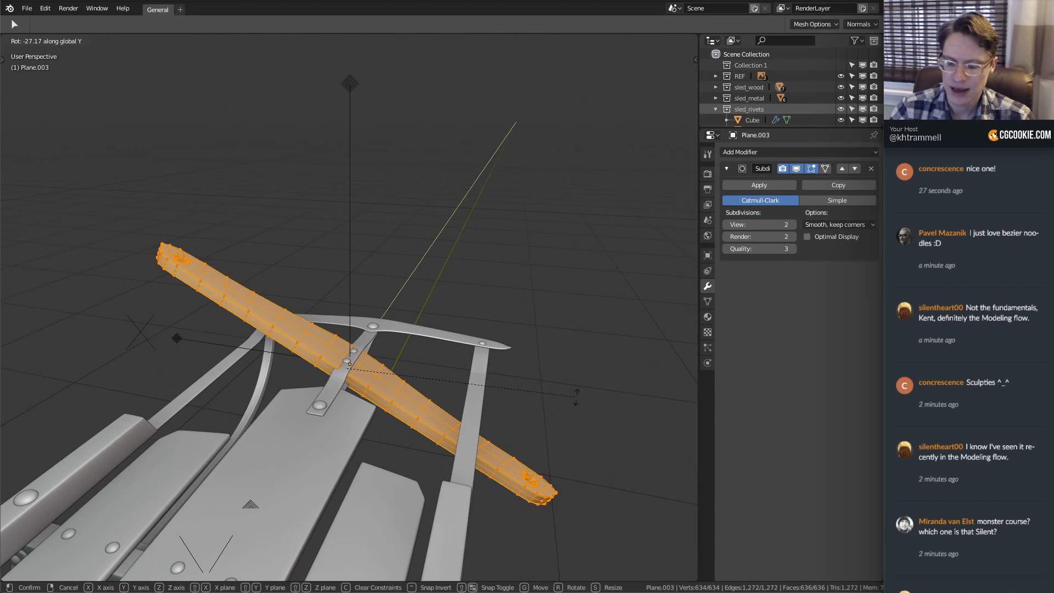
pyautogui.write('90')
pyautogui.press('Return')
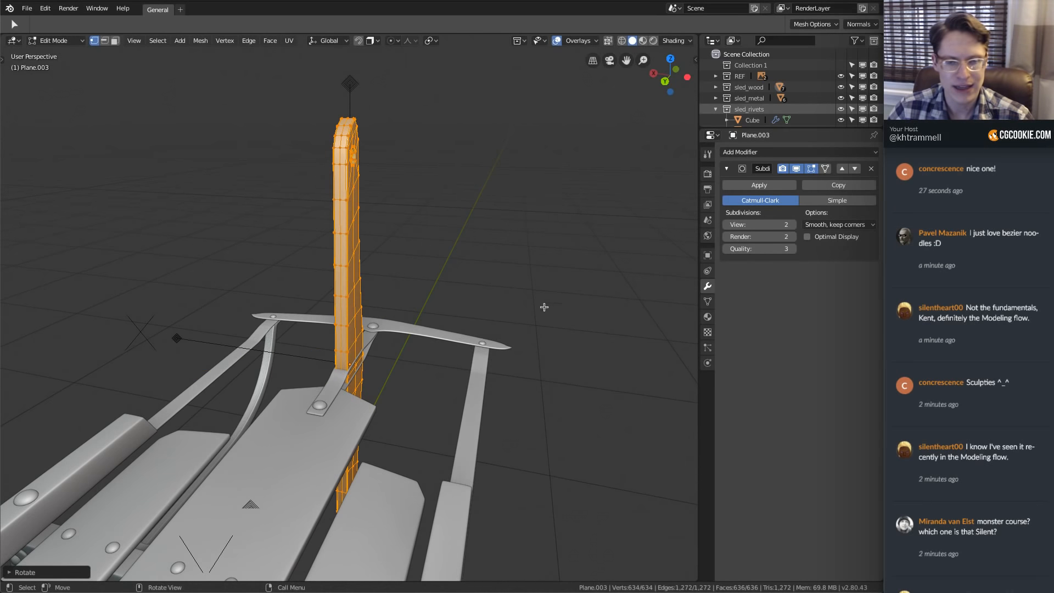
# Rotate the steering bar object -90° along global Y in Object Mode
pyautogui.press('Tab')
pyautogui.write('ry')
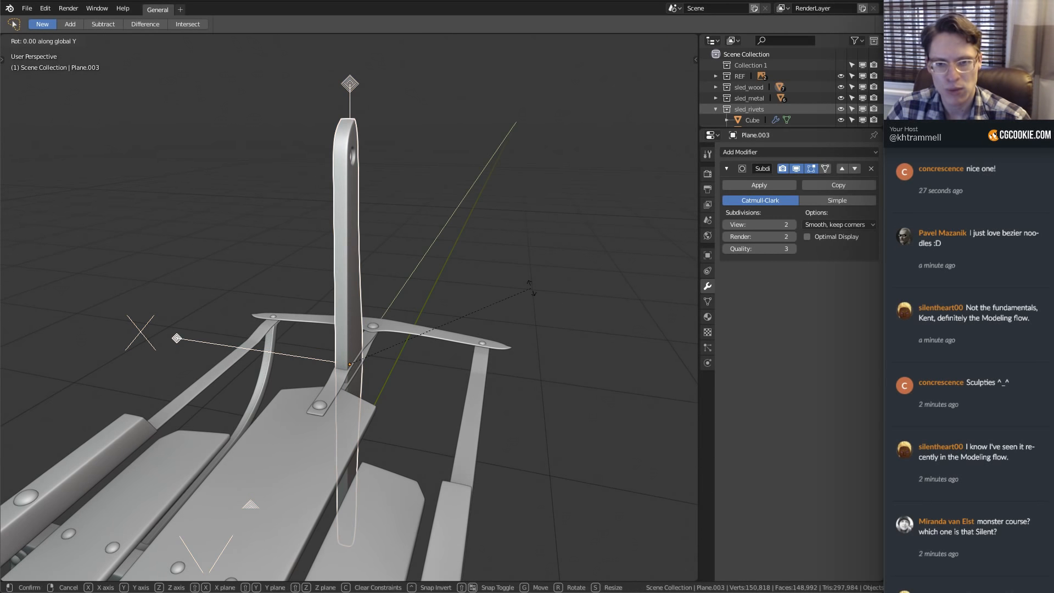
pyautogui.write('-90')
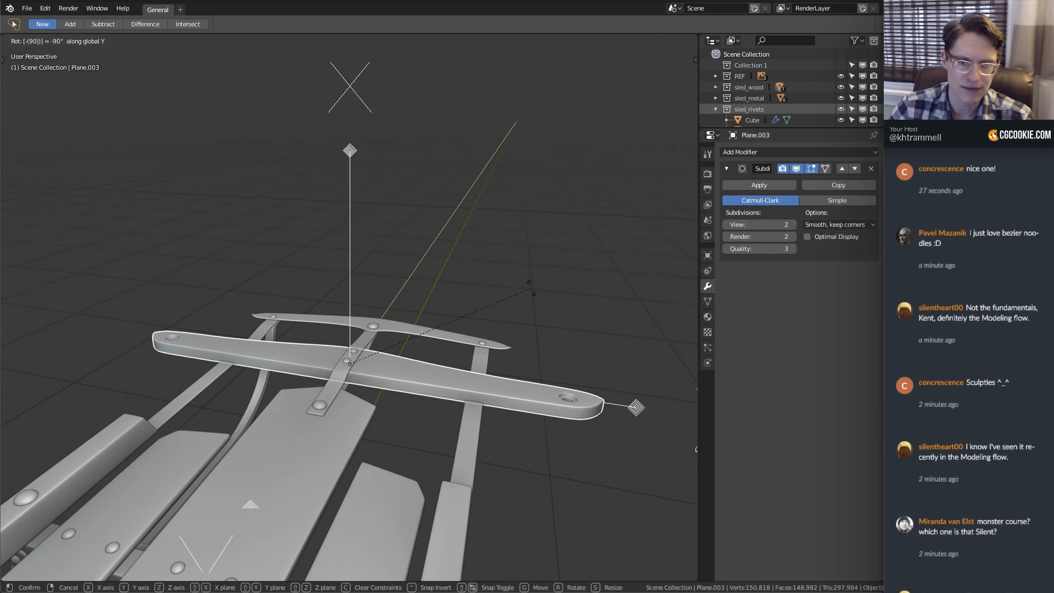
pyautogui.press('Return')
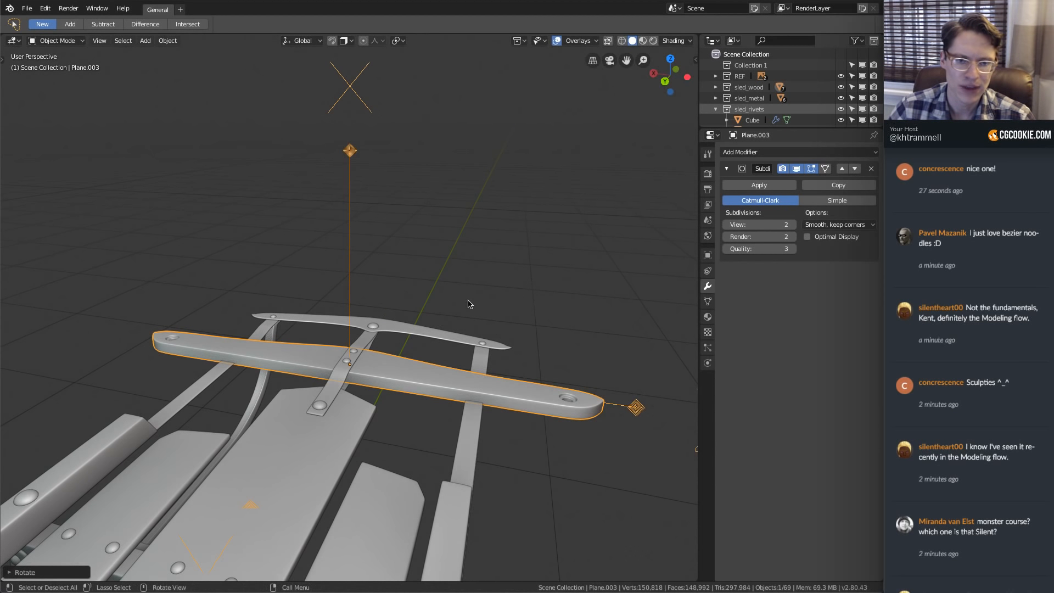
# Isolate the sled's centre slat in local view and turn on its axis display
pyautogui.moveTo(468, 304); pyautogui.dragTo(429, 360, button='middle')
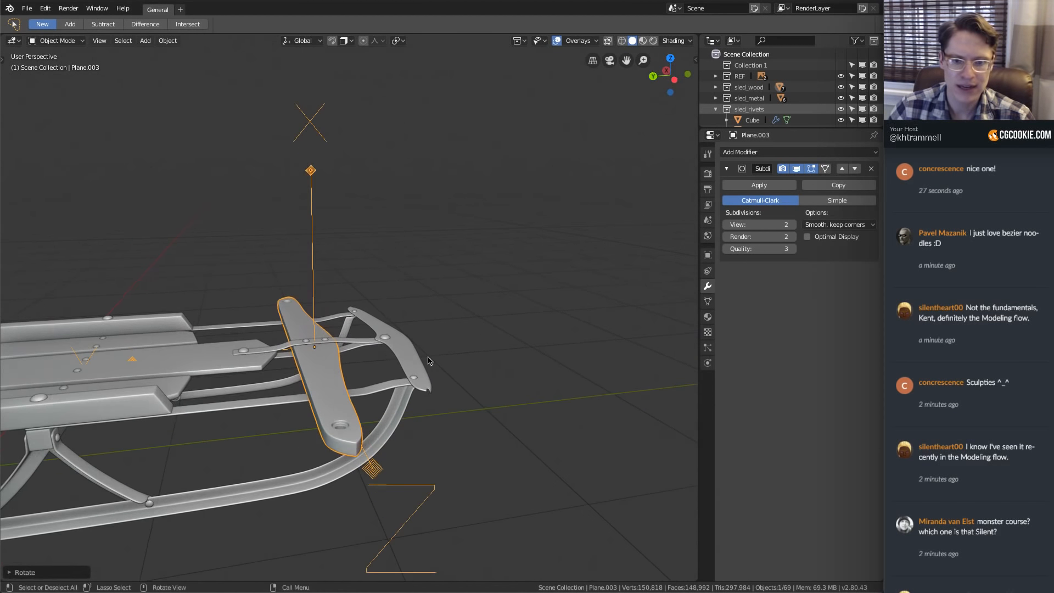
pyautogui.moveTo(326, 345); pyautogui.dragTo(505, 286, button='middle')
pyautogui.click(399, 329)
pyautogui.press('KP_Divide')
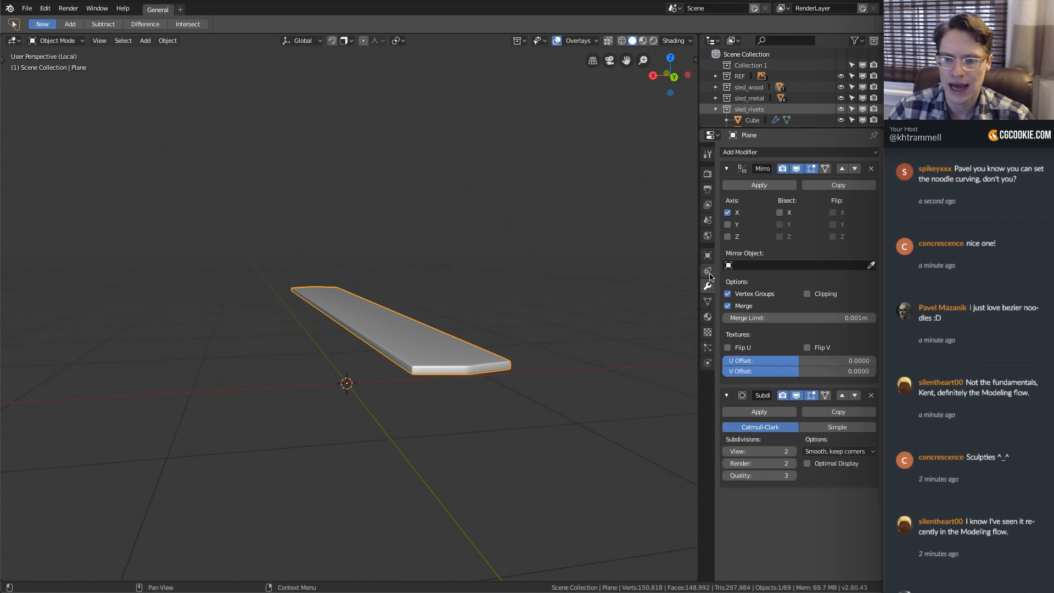
pyautogui.click(707, 256)
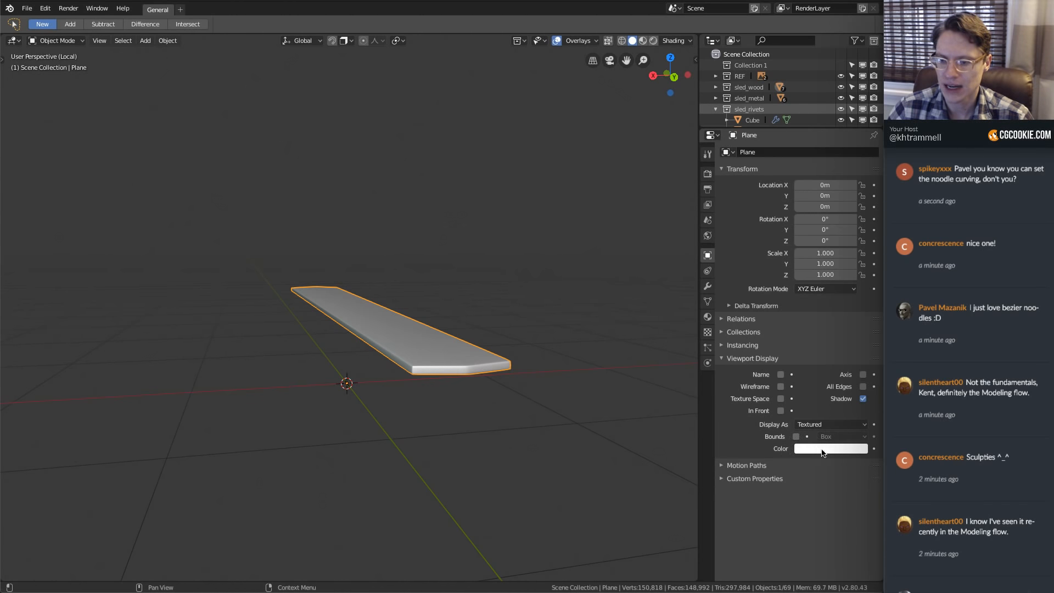
pyautogui.click(862, 374)
pyautogui.moveTo(417, 318); pyautogui.dragTo(386, 306, button='middle')
pyautogui.scroll(1, 417, 364)
# Snap the 3D cursor to the selected centre vertices of the slat's mesh and return to Object Mode
pyautogui.press('Tab')
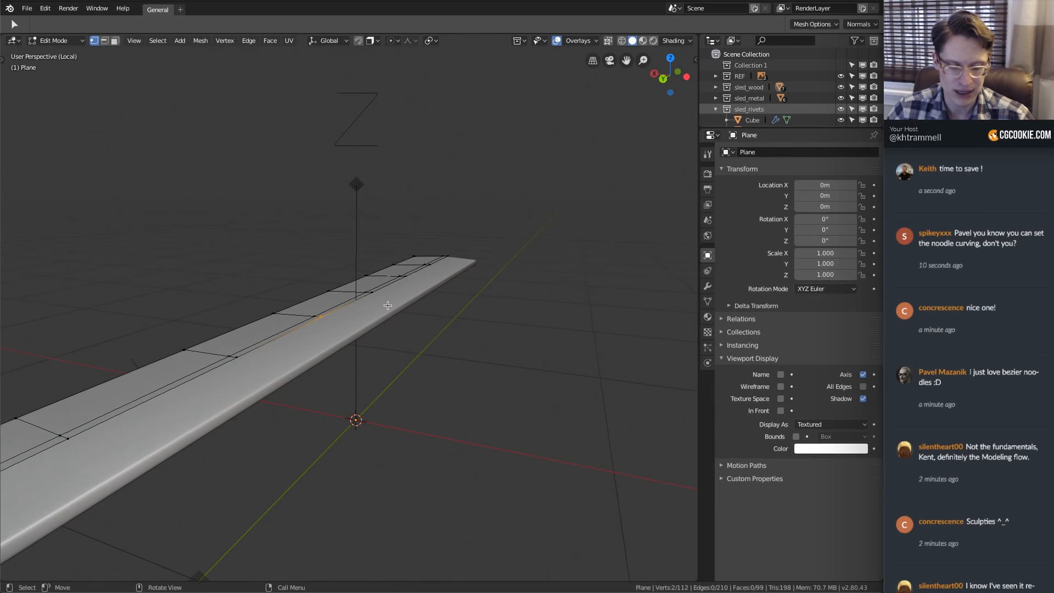
pyautogui.hotkey('shift', 's')
pyautogui.click(380, 366)
pyautogui.moveTo(380, 366); pyautogui.dragTo(447, 336, button='middle')
pyautogui.press('Tab')
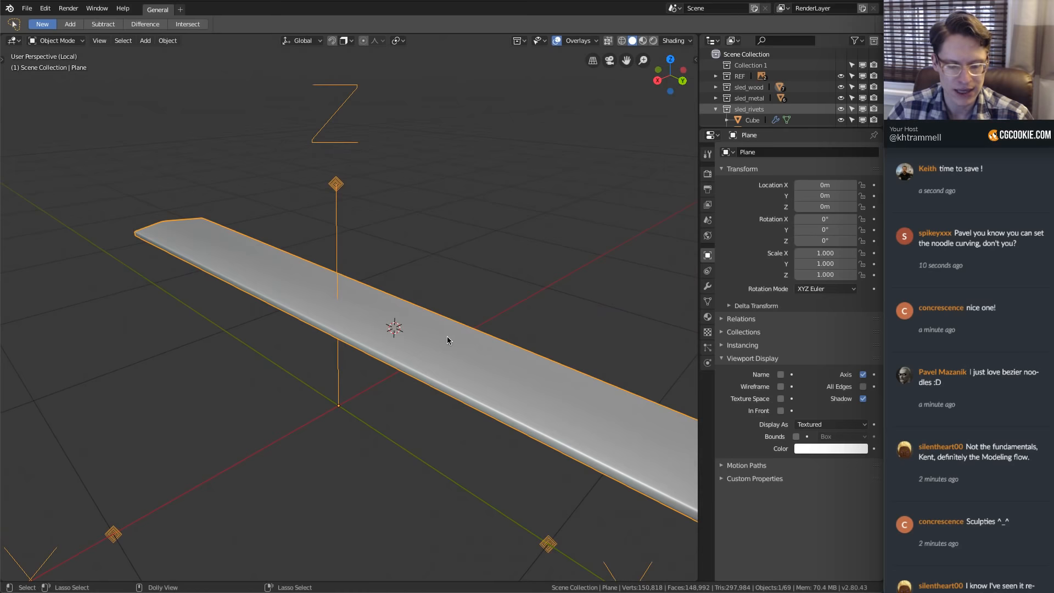
# Set the centre slat's origin to the 3D cursor
pyautogui.rightClick(395, 225)
pyautogui.moveTo(389, 252)
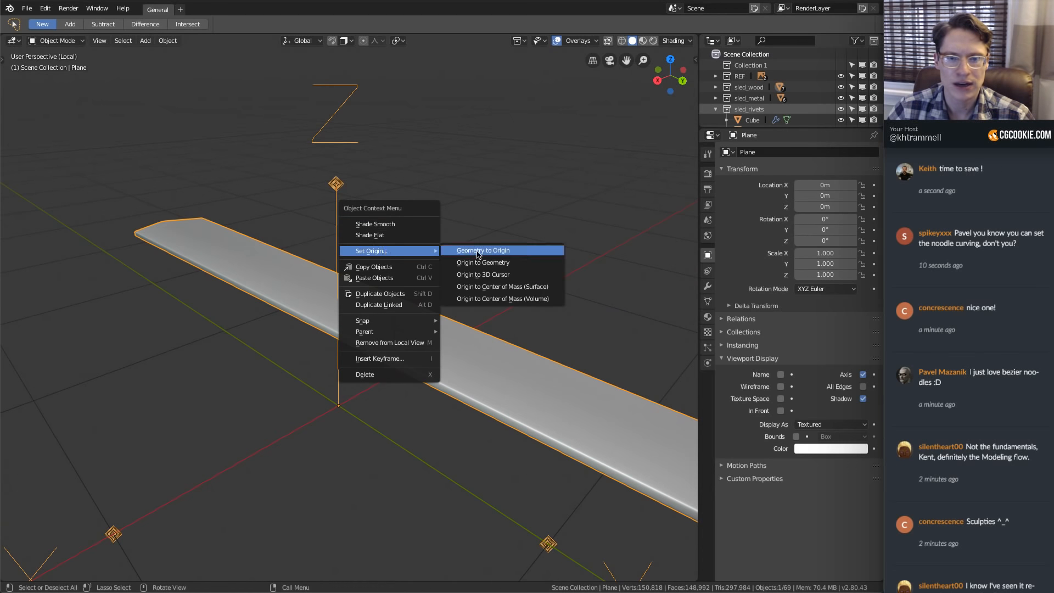
pyautogui.rightClick(367, 232)
pyautogui.moveTo(352, 258)
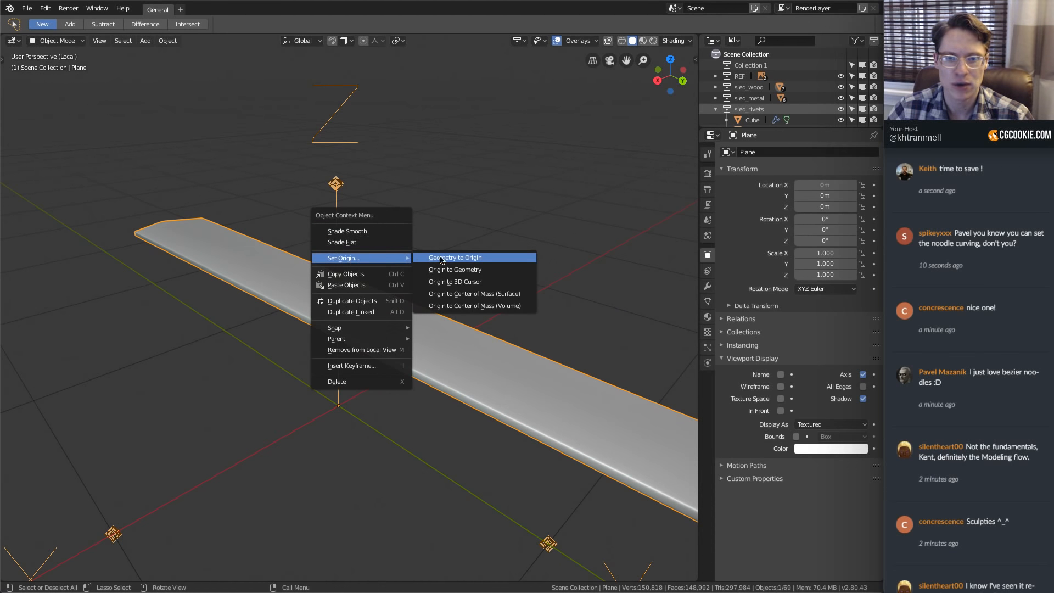
pyautogui.click(466, 269)
# Select the centre slat's entire mesh in Edit Mode
pyautogui.moveTo(489, 299); pyautogui.dragTo(532, 275, button='middle')
pyautogui.press('Tab')
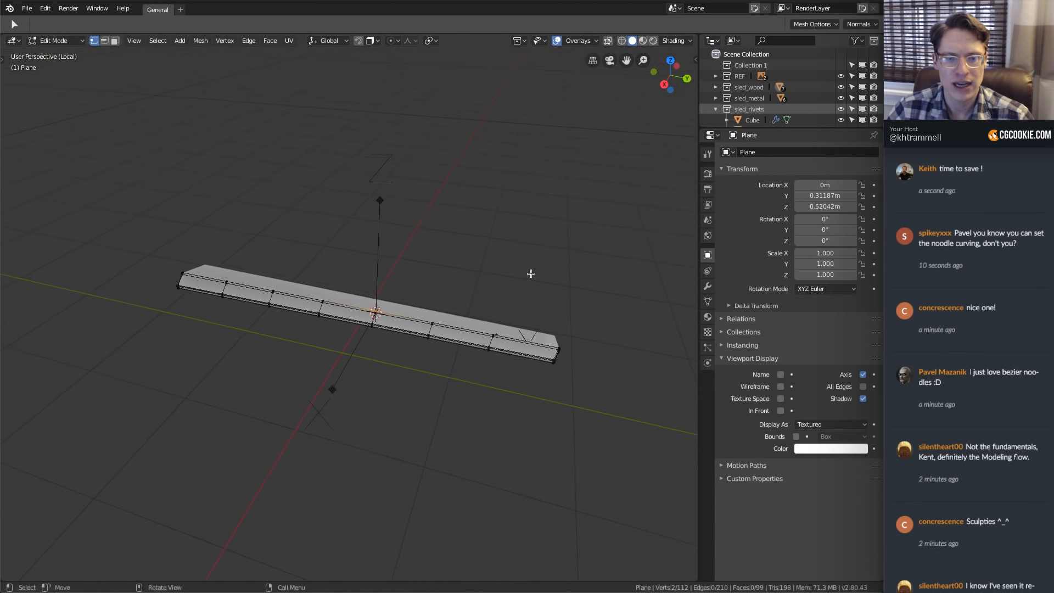
pyautogui.press('a')
pyautogui.press('r')
pyautogui.press('x')
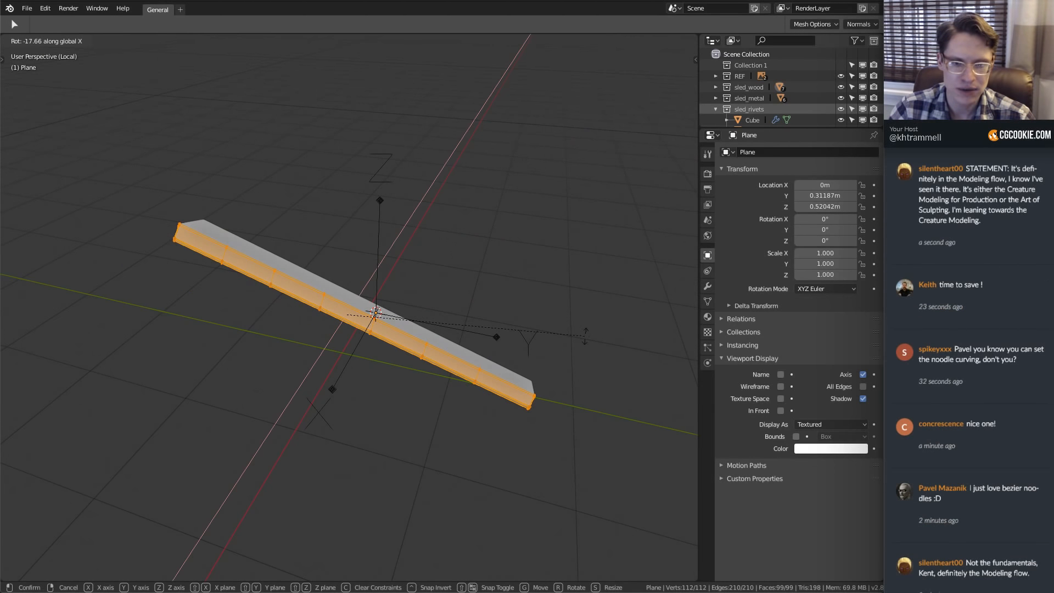
pyautogui.click(532, 352)
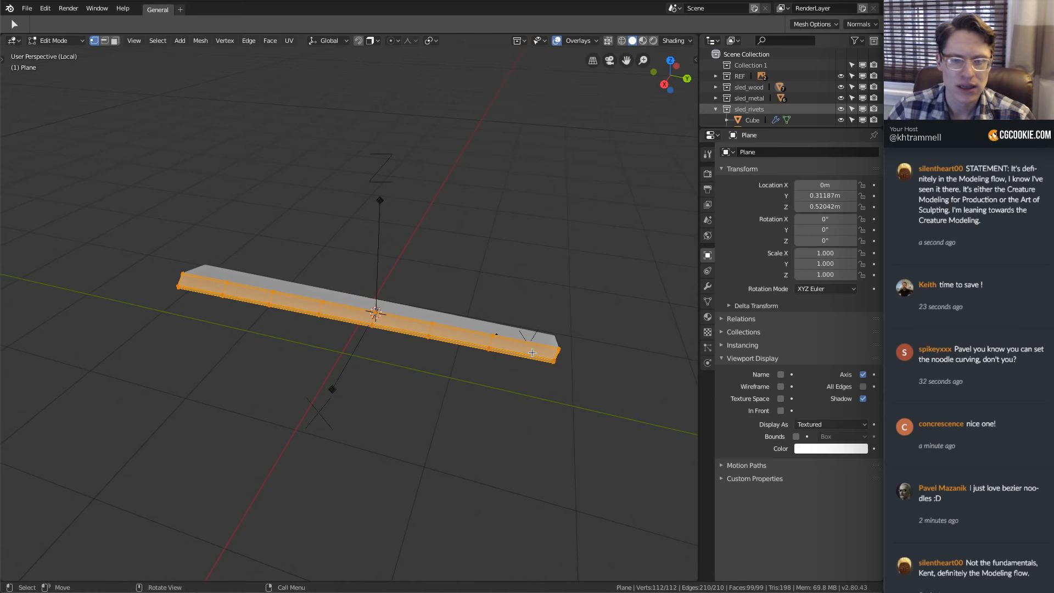
# Set the pivot point to 3D Cursor and rotate the centre slat's mesh 90° along global X
pyautogui.click(430, 41)
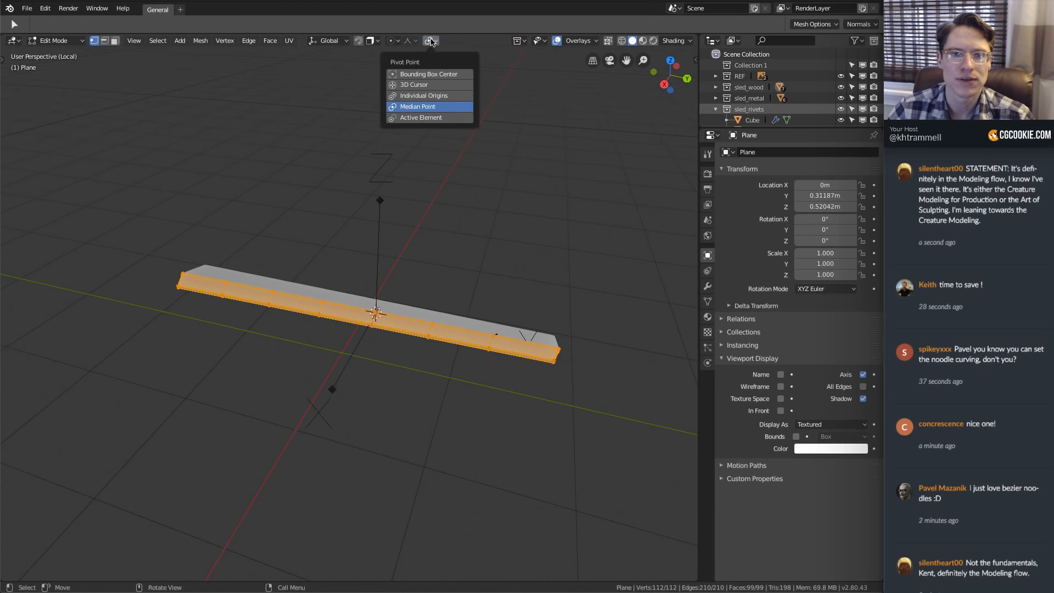
pyautogui.click(420, 88)
pyautogui.press('r')
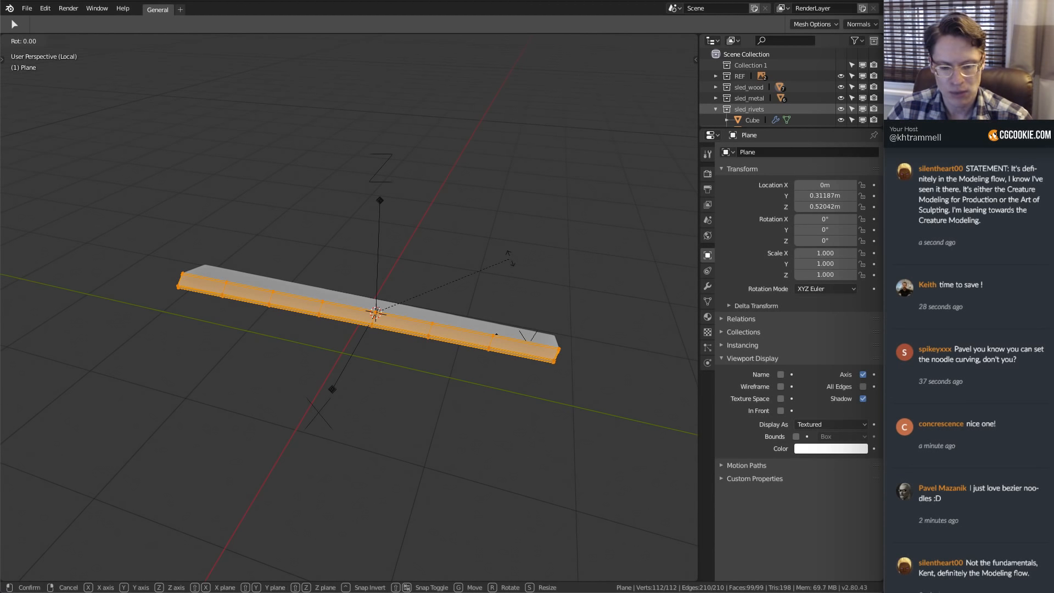
pyautogui.write('x')
pyautogui.write('90')
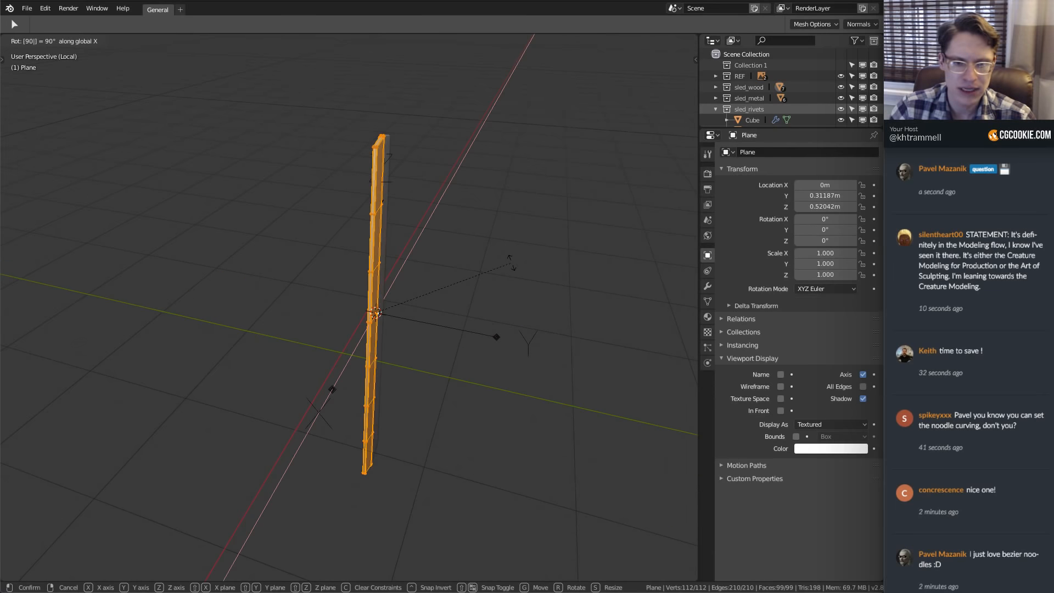
pyautogui.press('Return')
# Rotate the centre slat object -90° along global X in Object Mode
pyautogui.press('Tab')
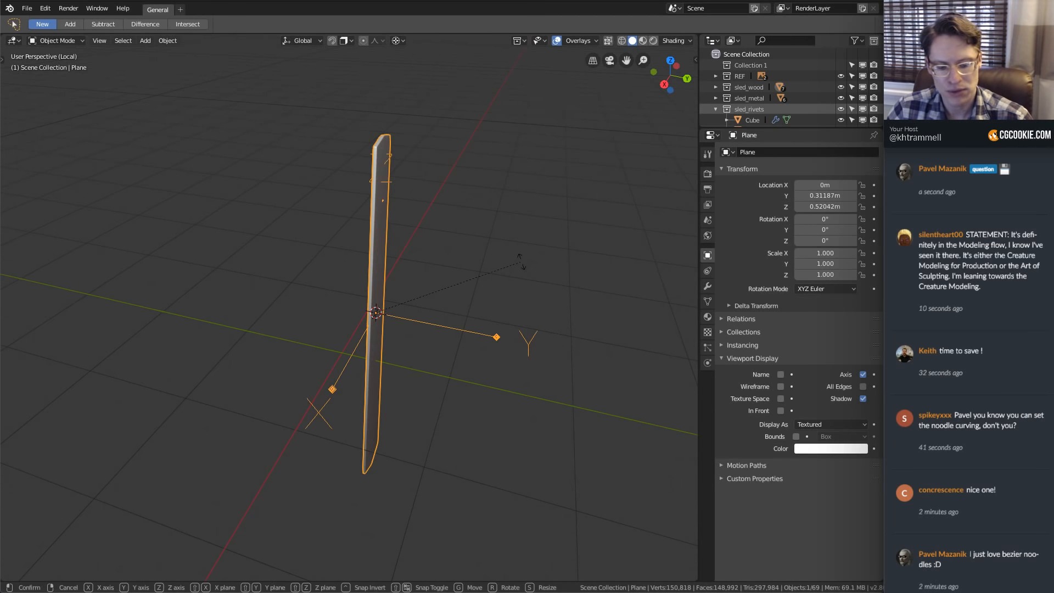
pyautogui.write('rx')
pyautogui.write('-90')
pyautogui.press('Return')
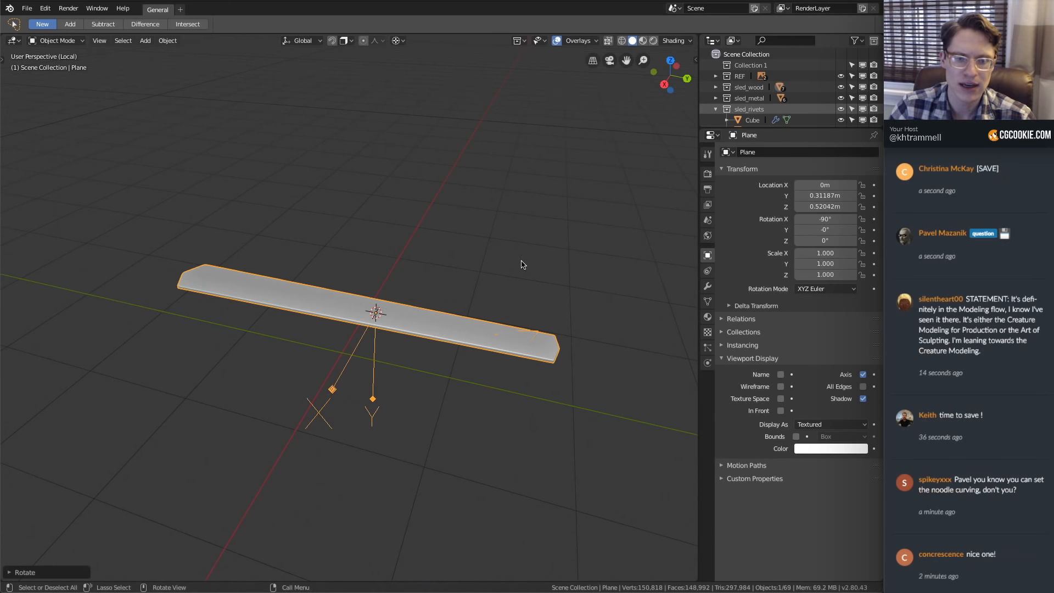
# Leave local view and set the origin of the mirrored outer slats to the 3D cursor
pyautogui.moveTo(477, 282); pyautogui.dragTo(389, 247, button='middle')
pyautogui.press('KP_Divide')
pyautogui.click(346, 286)
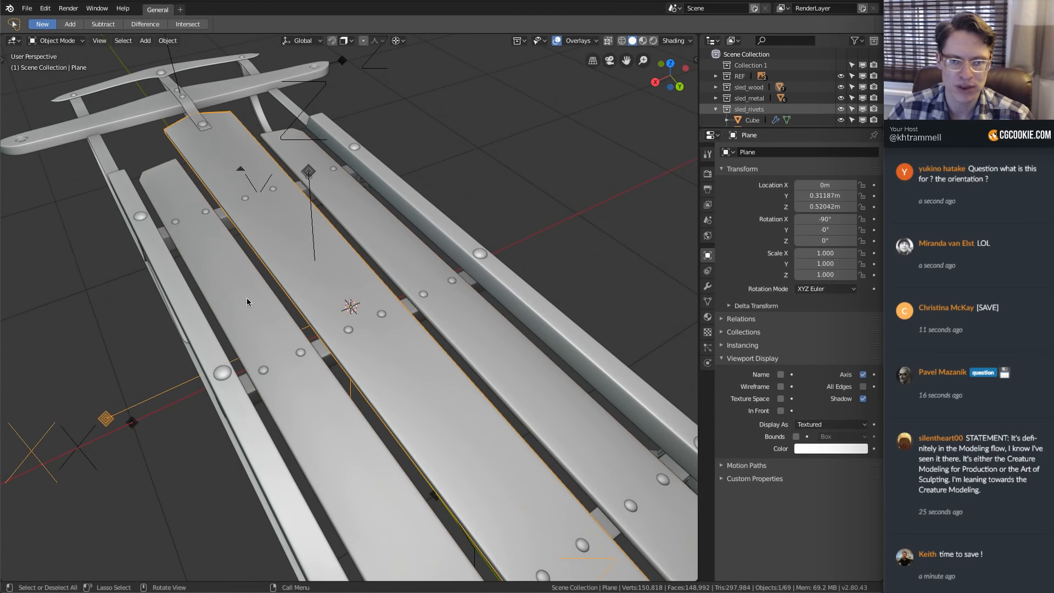
pyautogui.rightClick(358, 250)
pyautogui.moveTo(359, 248)
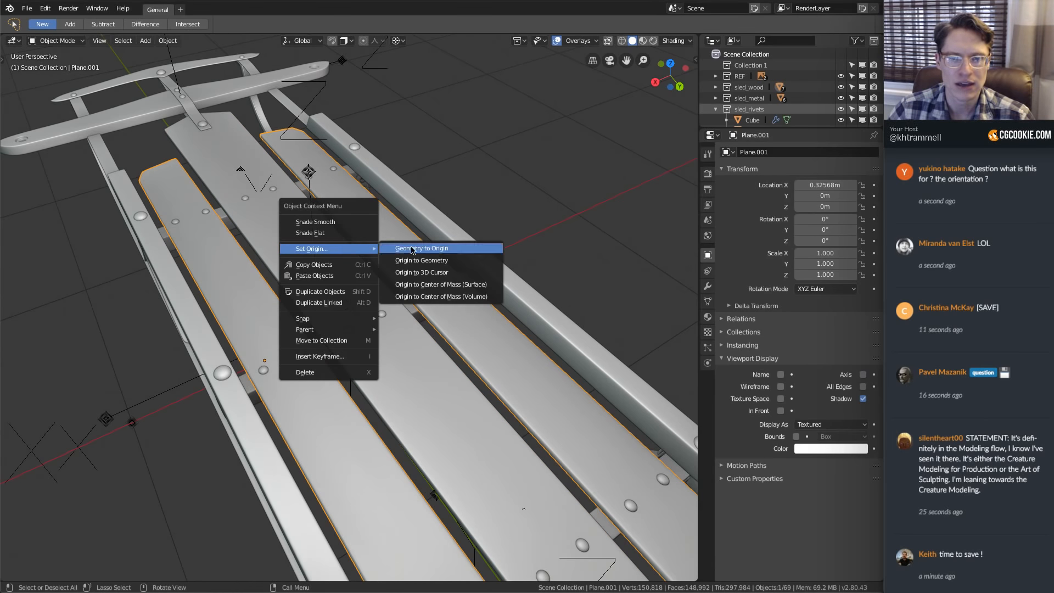
pyautogui.click(438, 261)
# Rotate the outer slats' mesh 90° along global X in Edit Mode
pyautogui.press('Tab')
pyautogui.moveTo(439, 294); pyautogui.dragTo(481, 287, button='middle')
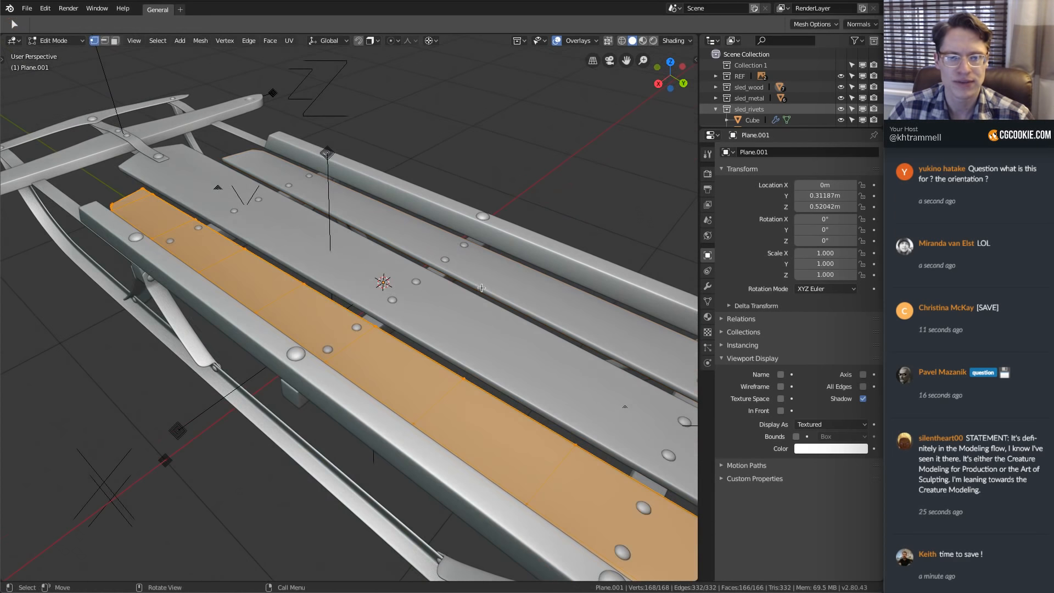
pyautogui.write('rx90')
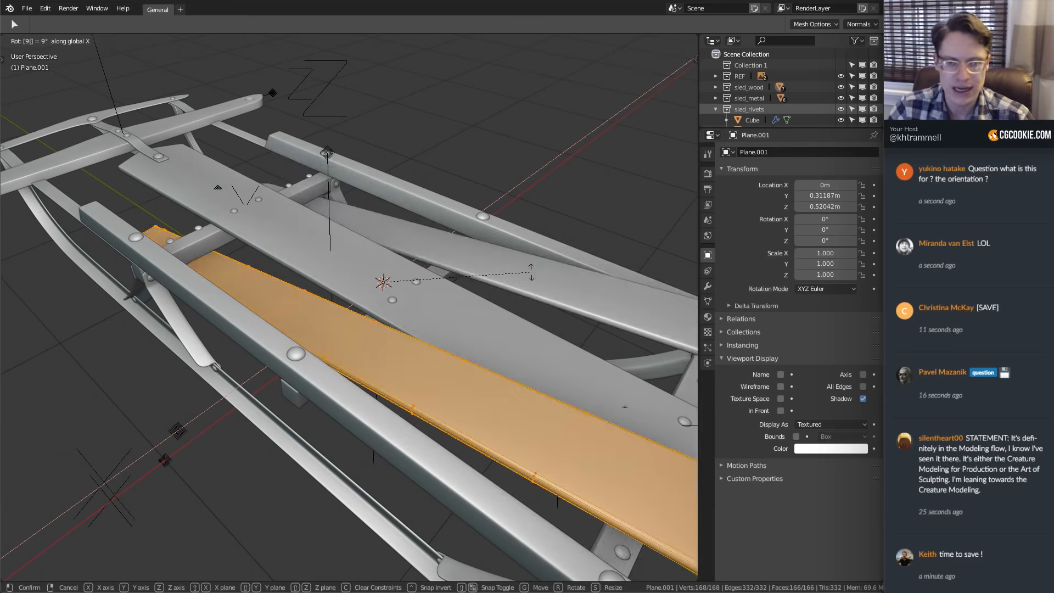
pyautogui.press('Return')
# Rotate the outer slats object -90° along global X in Object Mode
pyautogui.press('Tab')
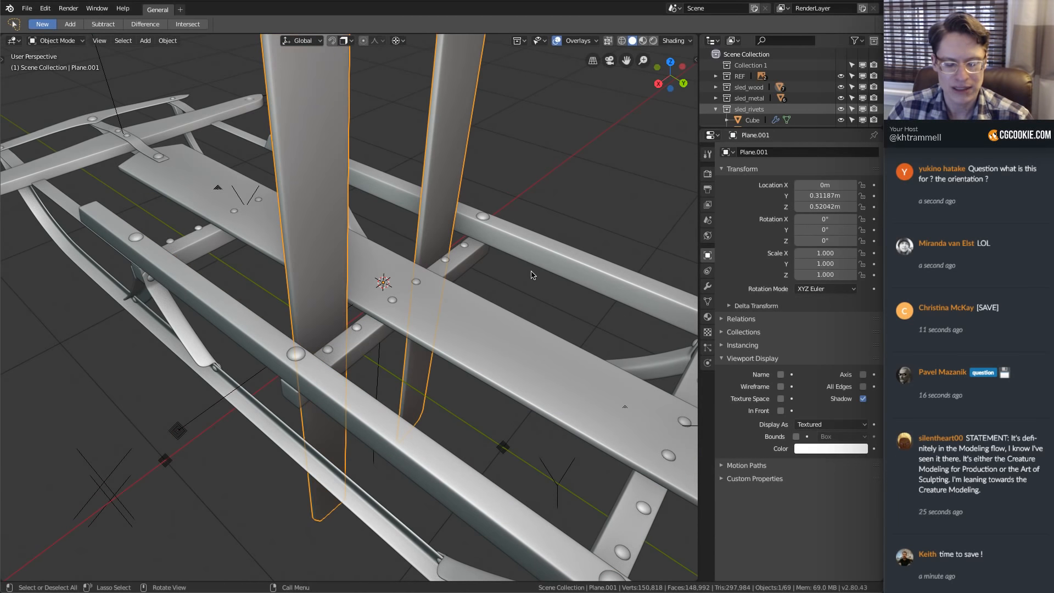
pyautogui.write('rx-90')
pyautogui.press('Return')
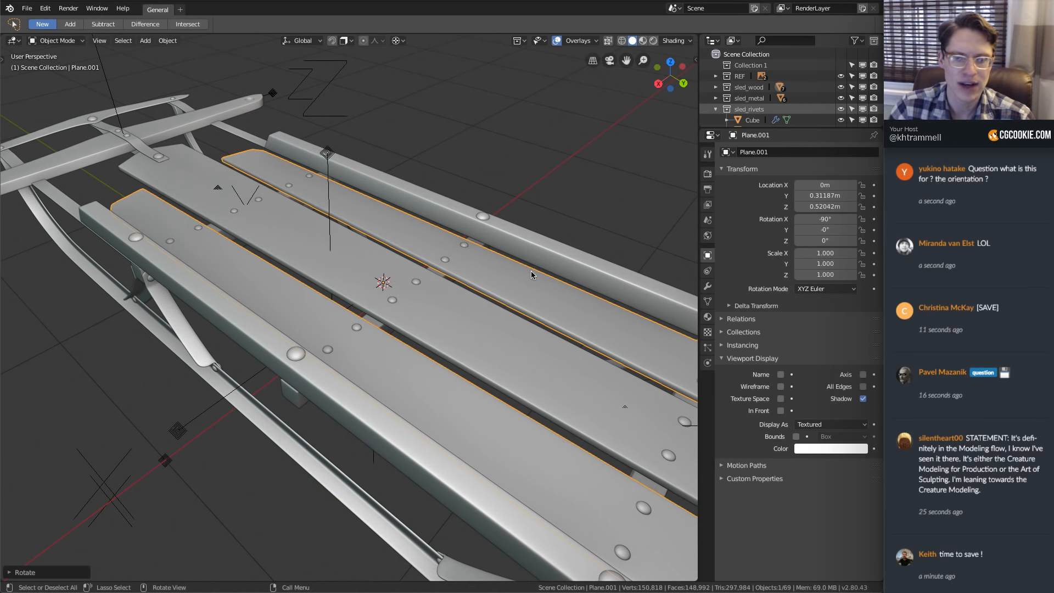
# Isolate the outer slats in local view
pyautogui.scroll(-4, 531, 271)
pyautogui.moveTo(515, 292); pyautogui.dragTo(528, 289, button='middle')
pyautogui.press('/')
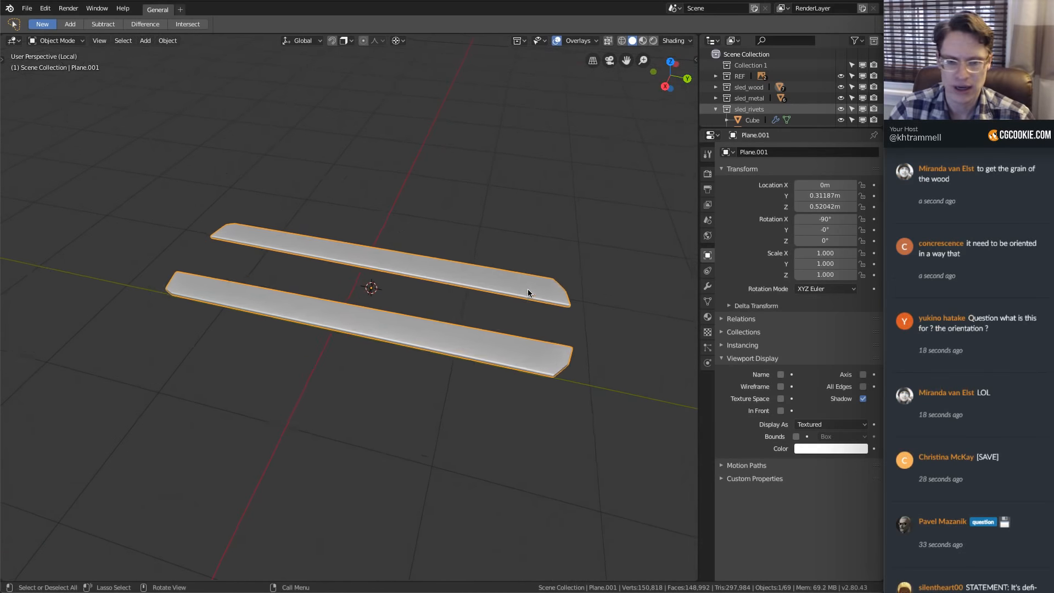
# Briefly display the local axes of the two isolated deck planks to check their orientation, and exit local view
pyautogui.click(863, 374)
pyautogui.moveTo(413, 294); pyautogui.dragTo(812, 390, button='middle')
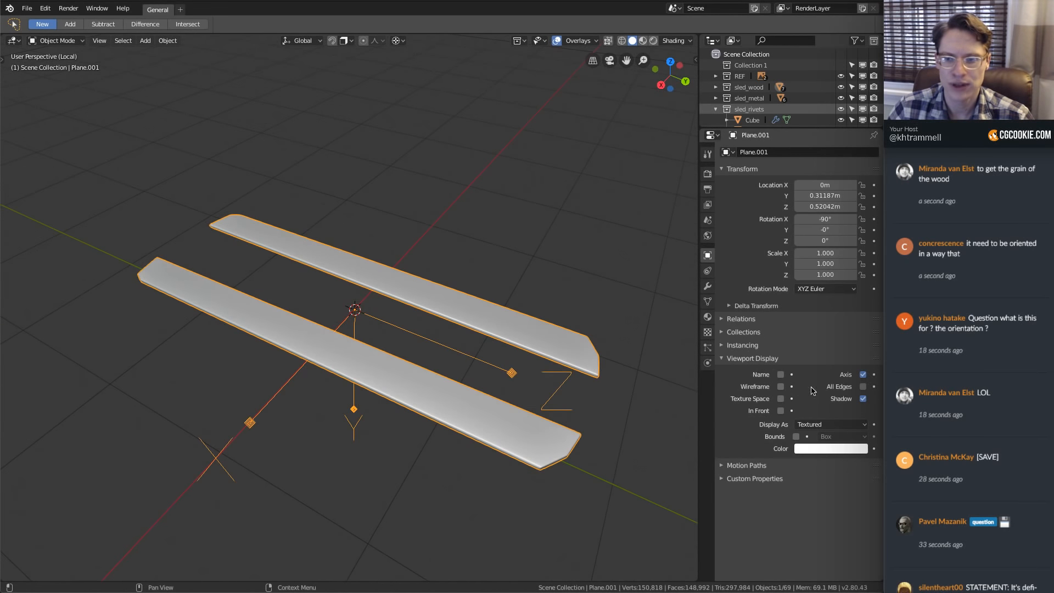
pyautogui.click(862, 374)
pyautogui.moveTo(511, 333); pyautogui.dragTo(461, 358, button='middle')
pyautogui.click(460, 358)
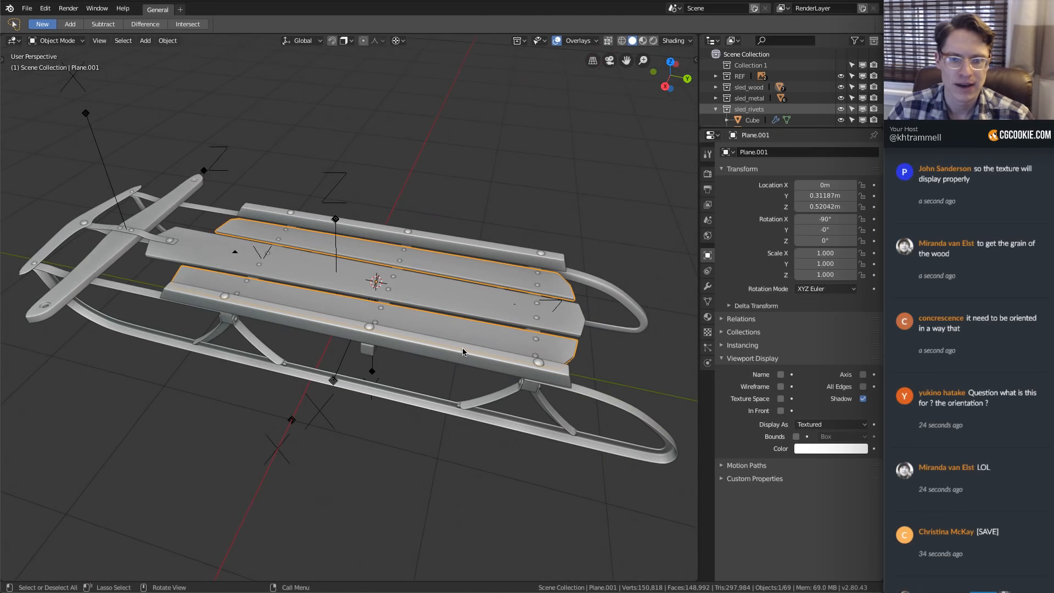
pyautogui.moveTo(460, 358); pyautogui.dragTo(442, 315, button='middle')
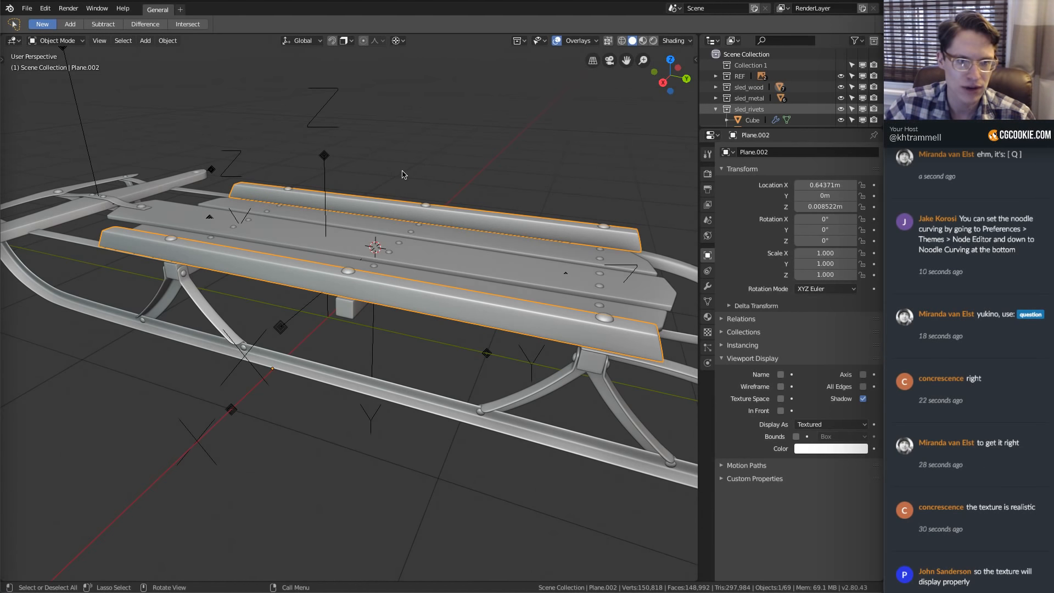
# Switch to the browser and look through the Shader Forge course's chapter list around the Wood lesson
pyautogui.hotkey('alt', 'Tab')
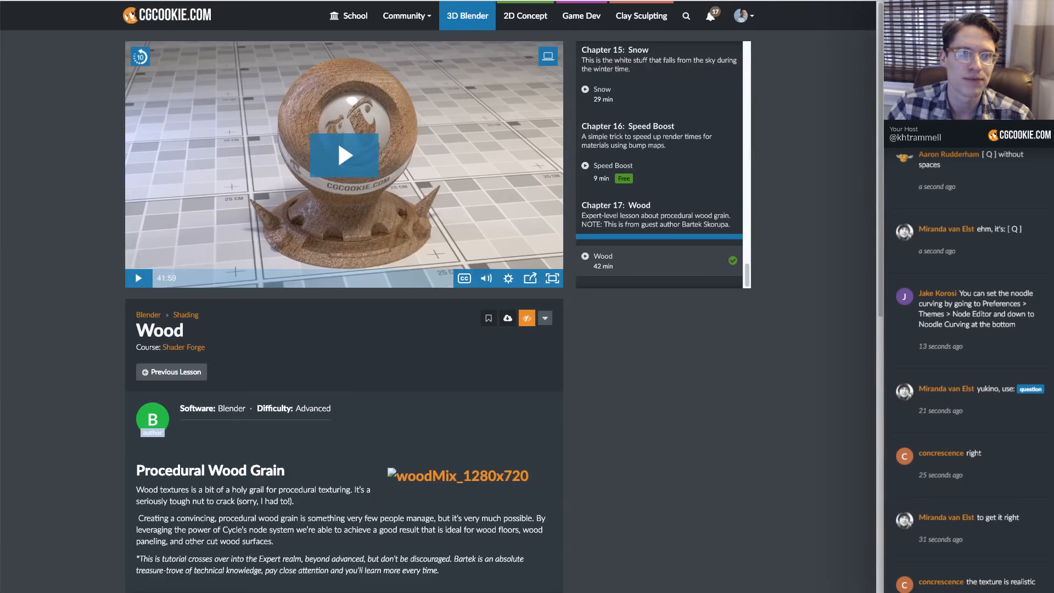
pyautogui.scroll(4, 779, 220)
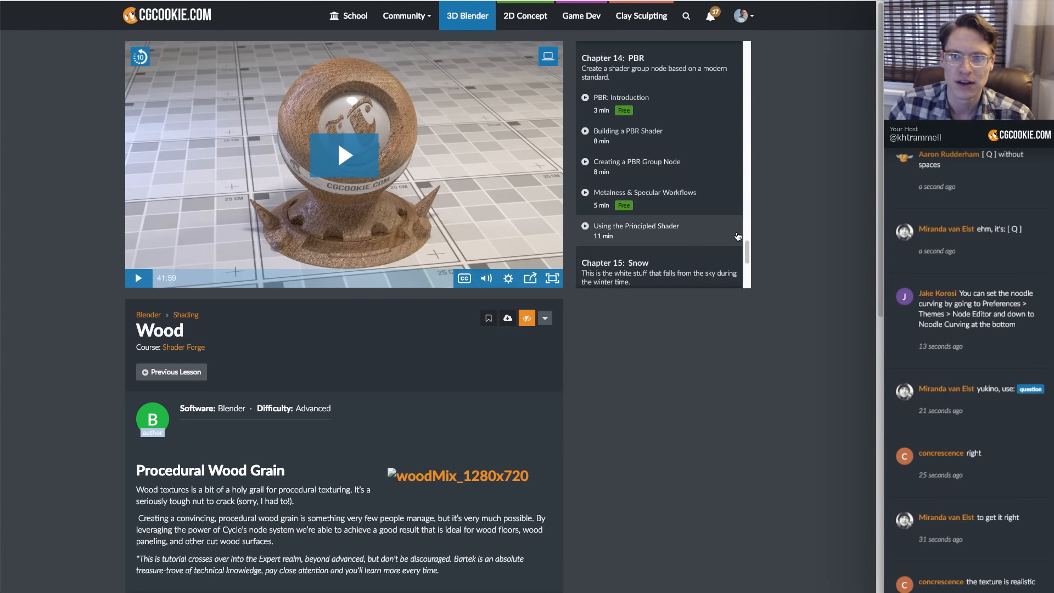
pyautogui.scroll(-10, 780, 236)
pyautogui.scroll(10, 782, 252)
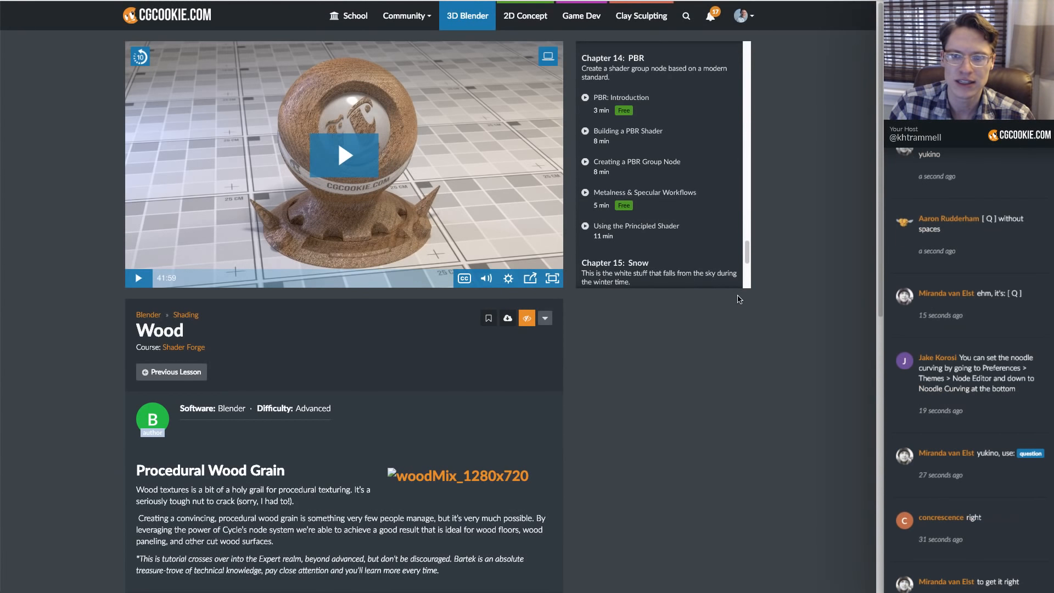
pyautogui.scroll(-4, 735, 263)
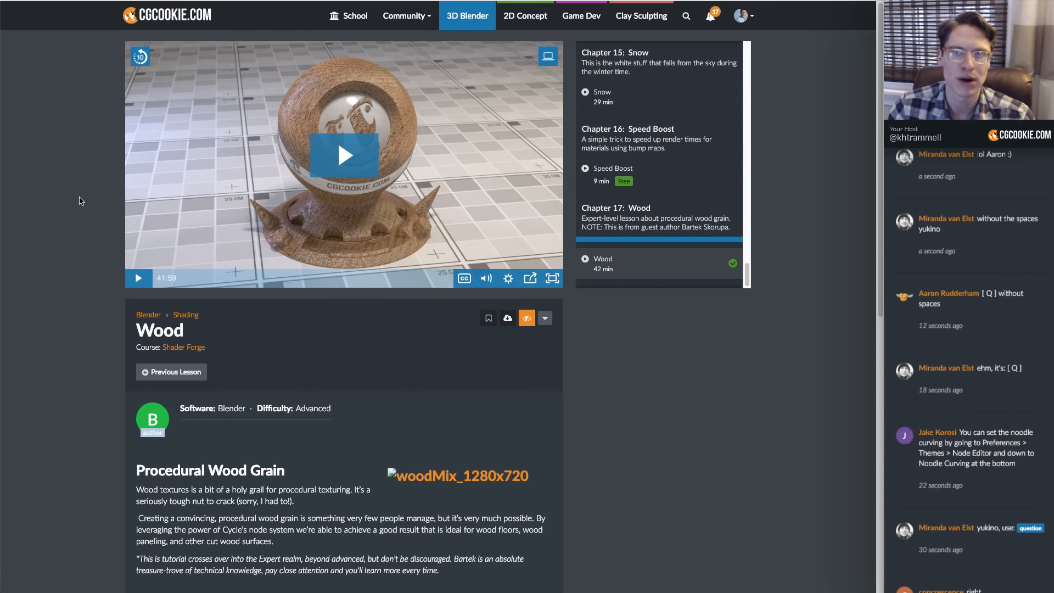
# Switch back to Blender and save the sled model file
pyautogui.press('super+Tab')
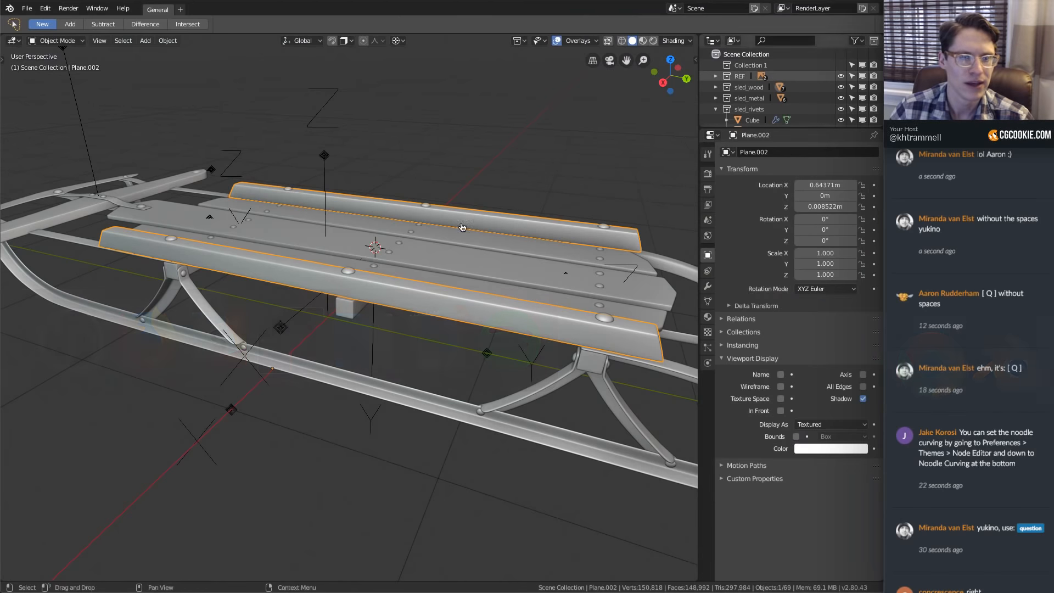
pyautogui.scroll(-4, 1009, 361)
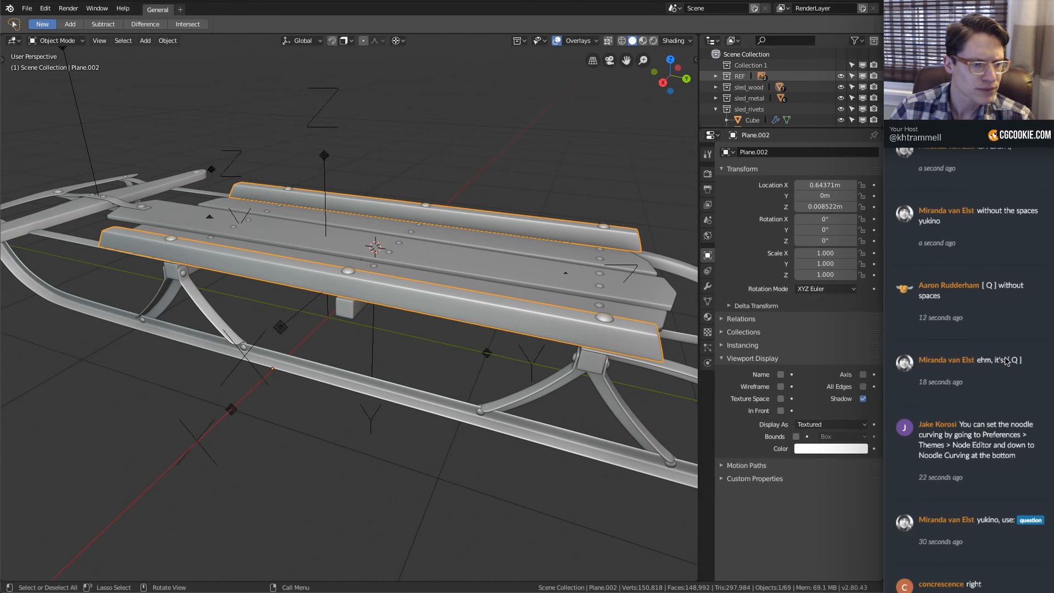
pyautogui.scroll(-6, 1006, 361)
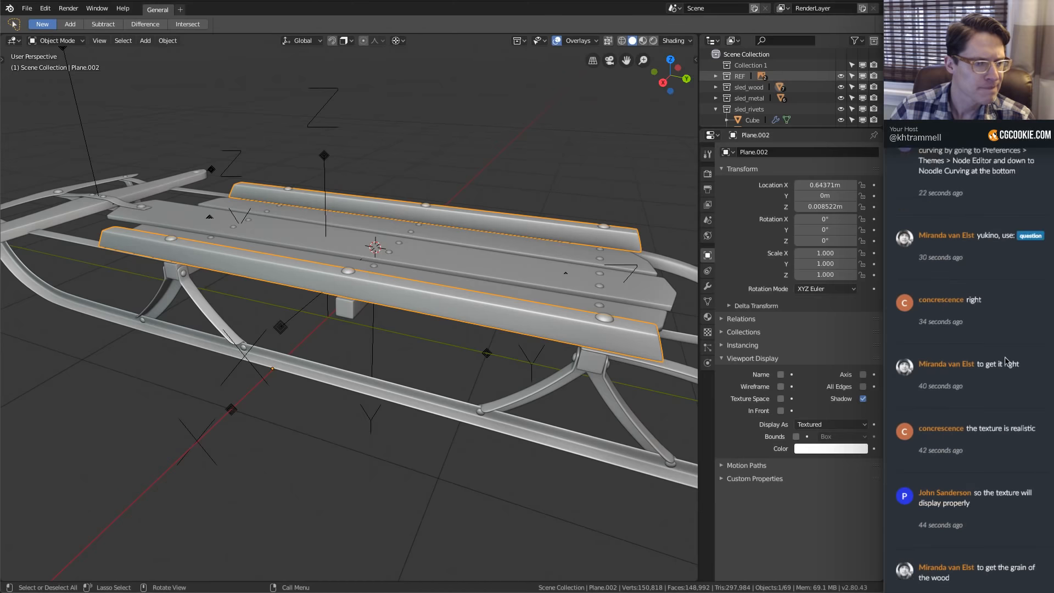
pyautogui.scroll(-4, 1006, 362)
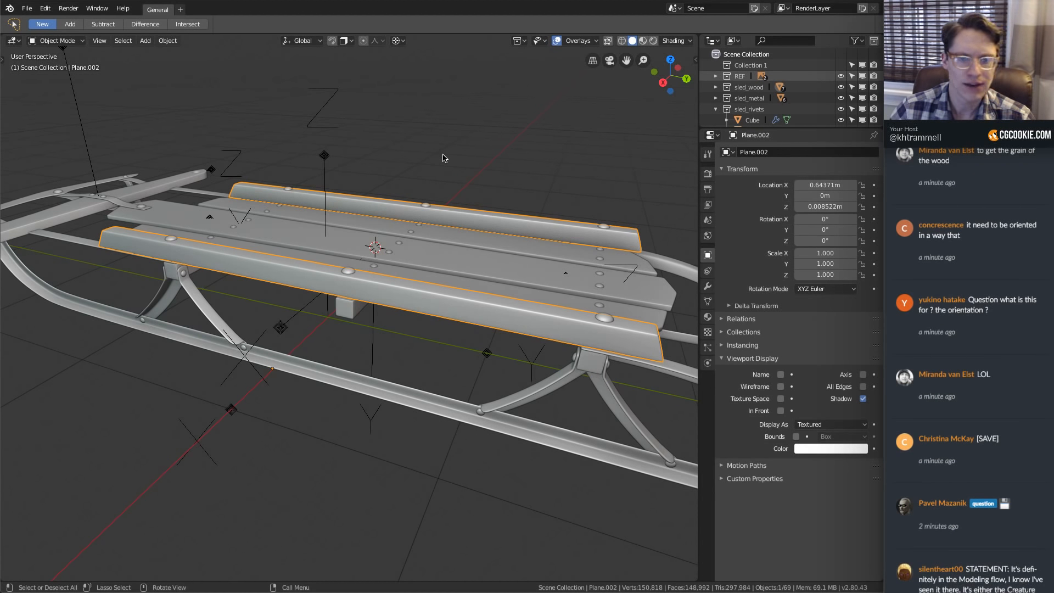
pyautogui.hotkey('ctrl', 's')
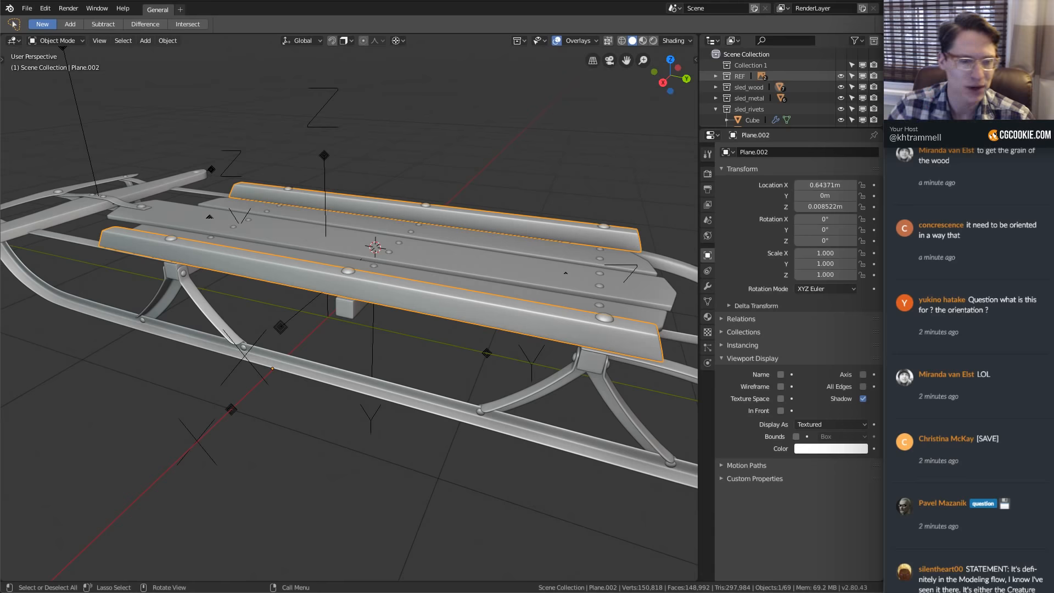
pyautogui.scroll(12, 976, 531)
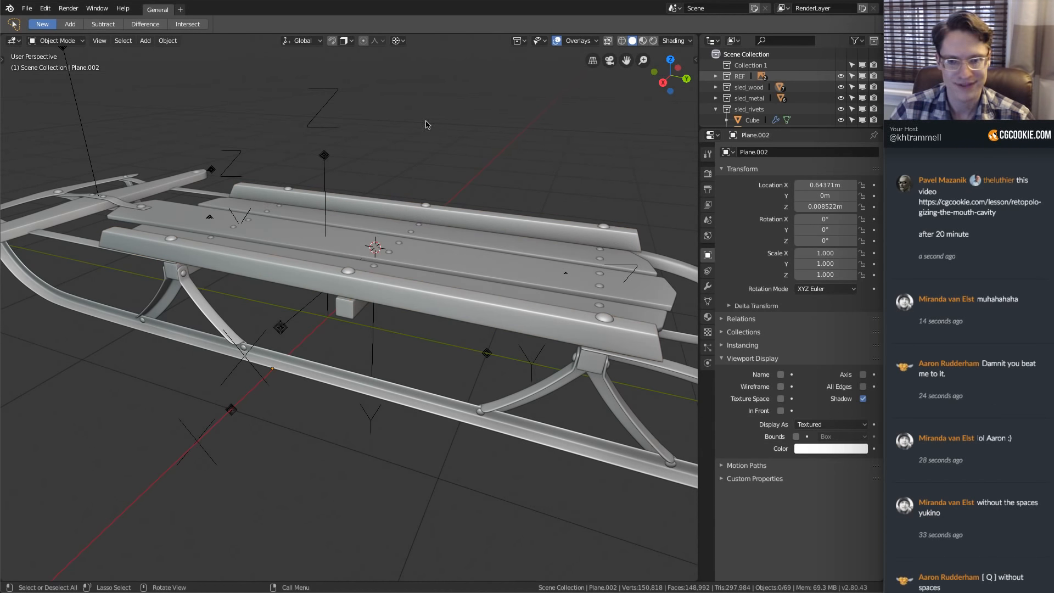
# Isolate the two angled side rails in local view and turn on their axis display
pyautogui.scroll(3, 396, 236)
pyautogui.scroll(-2, 311, 289)
pyautogui.moveTo(392, 265)
pyautogui.mouseDown(button='middle')
pyautogui.moveTo(419, 255)
pyautogui.moveTo(402, 277)
pyautogui.mouseUp(button='middle')
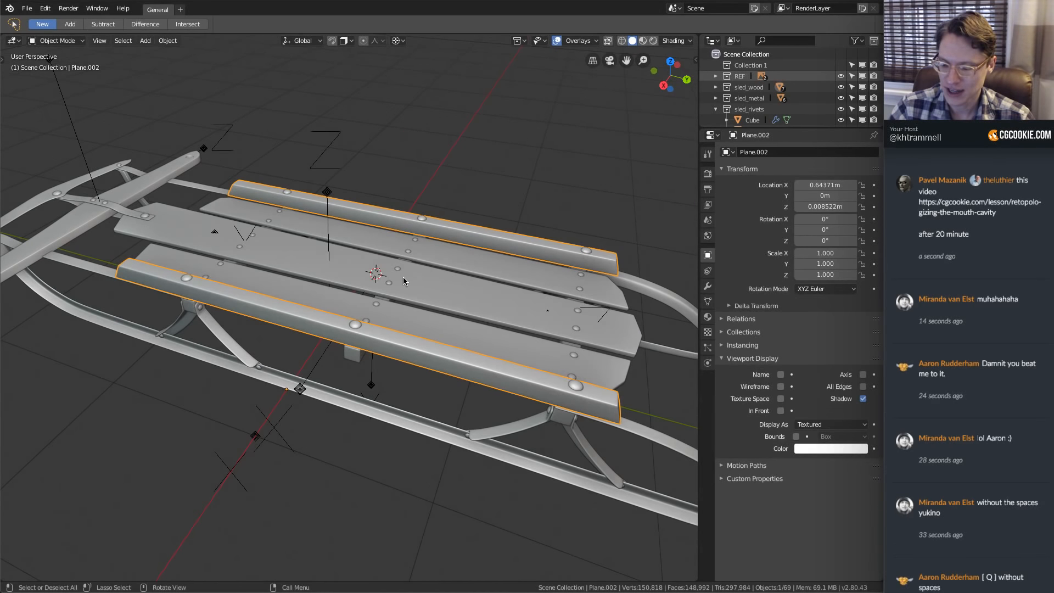
pyautogui.press('KP_Divide')
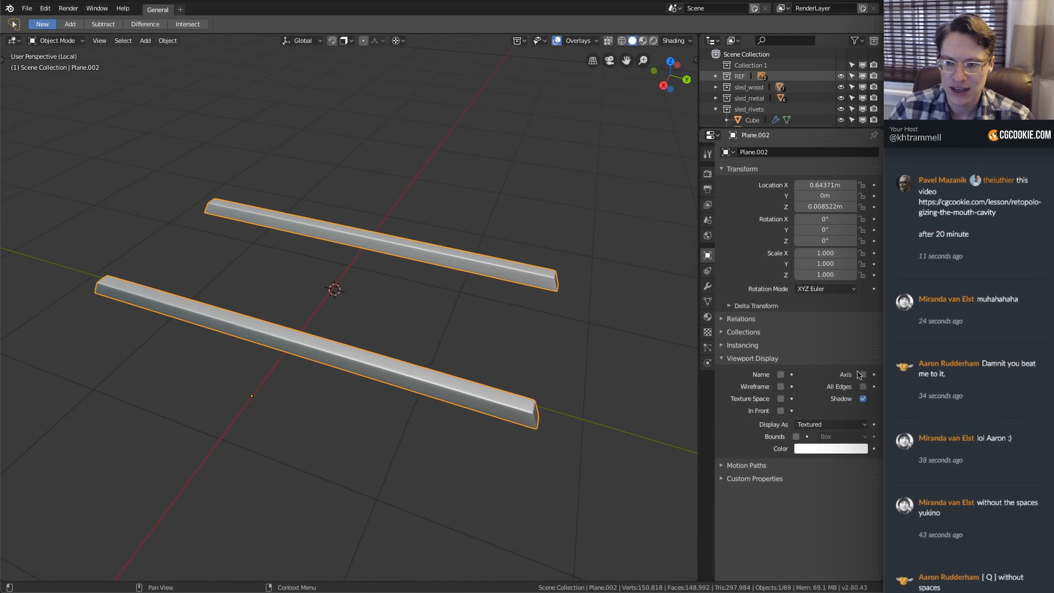
pyautogui.click(862, 375)
pyautogui.moveTo(505, 289); pyautogui.dragTo(419, 265, button='middle')
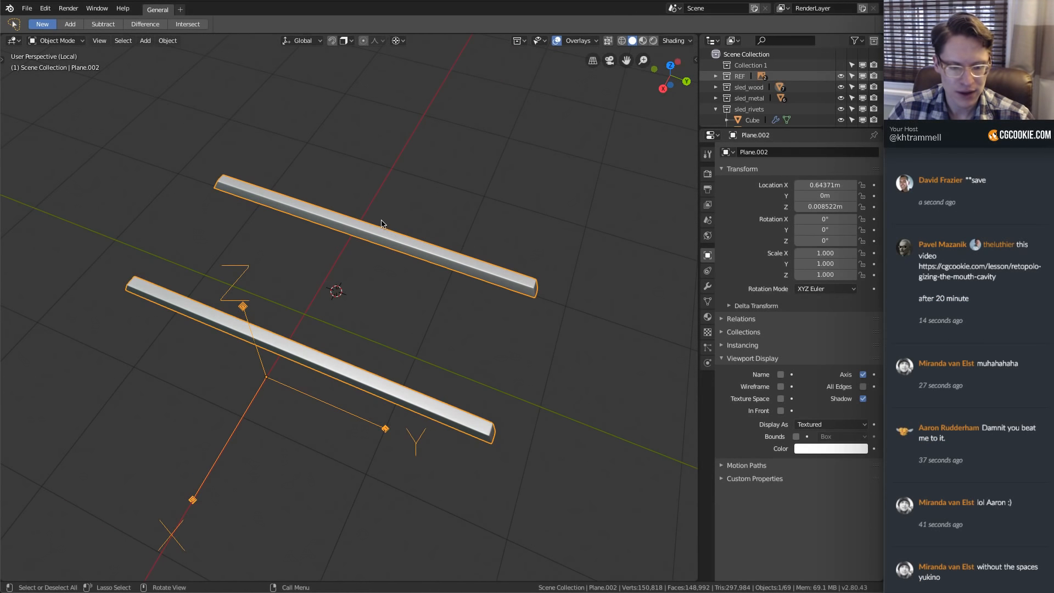
# Set the side rails' origin to the 3D cursor at the centre of the sled
pyautogui.rightClick(358, 148)
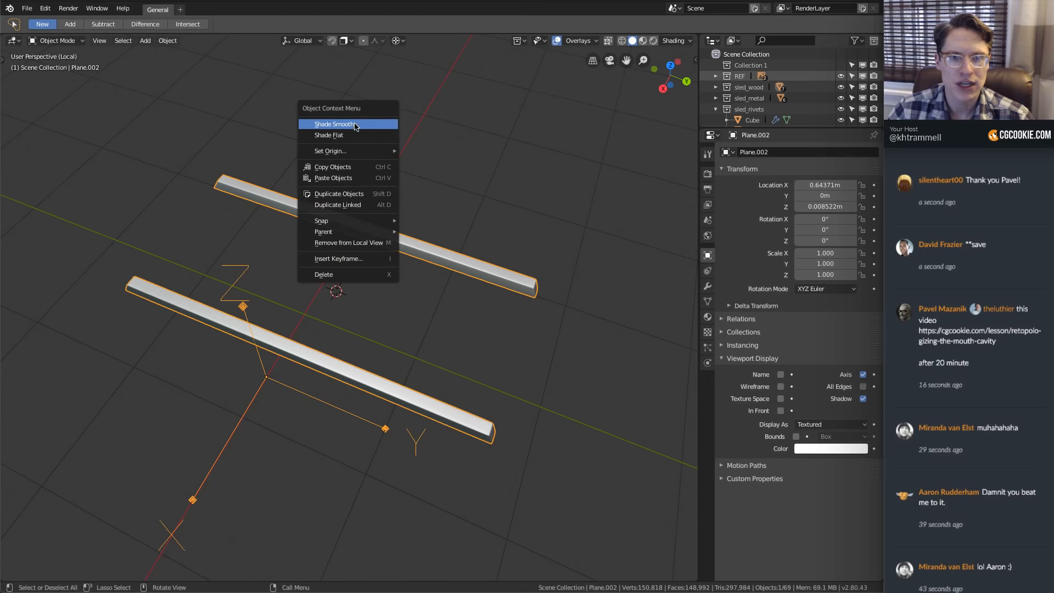
pyautogui.moveTo(361, 152)
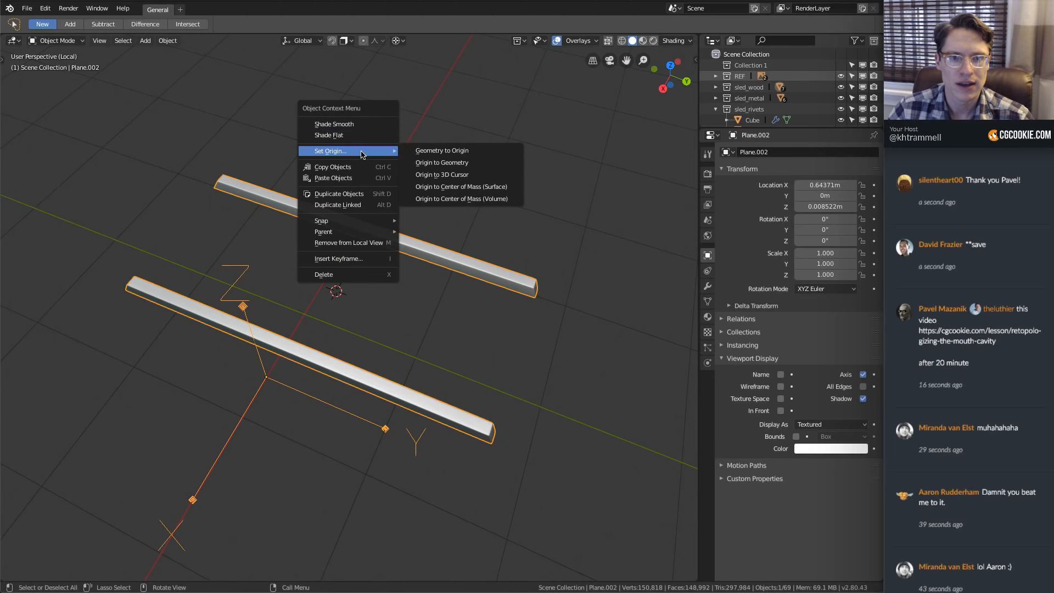
pyautogui.click(463, 175)
# Rotate the side rails' mesh 90° about global X in Edit Mode, and rotate the object -90° about X in Object Mode
pyautogui.press('Tab')
pyautogui.write('r')
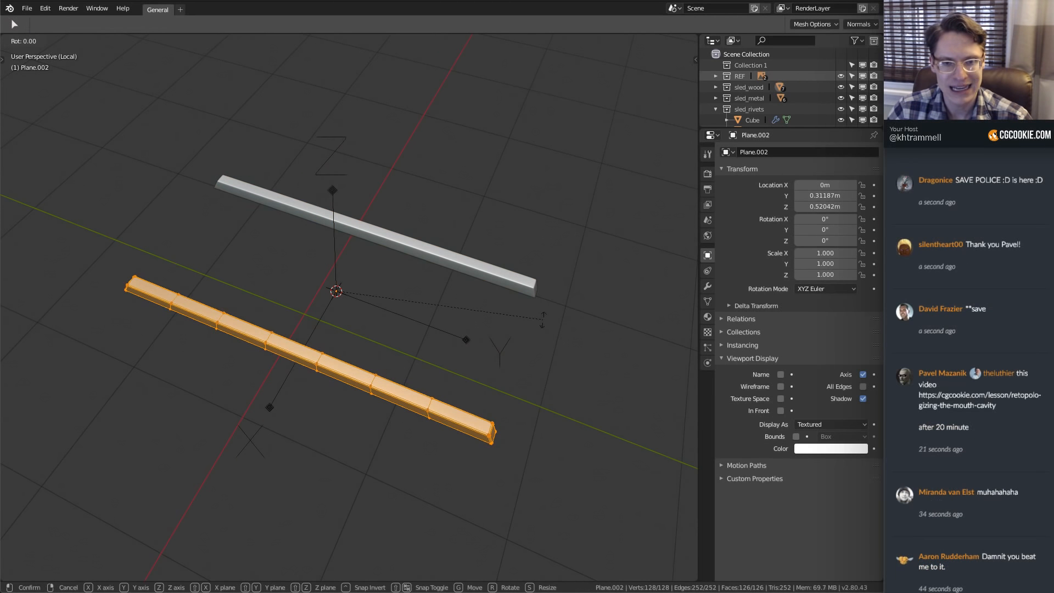
pyautogui.write('x90')
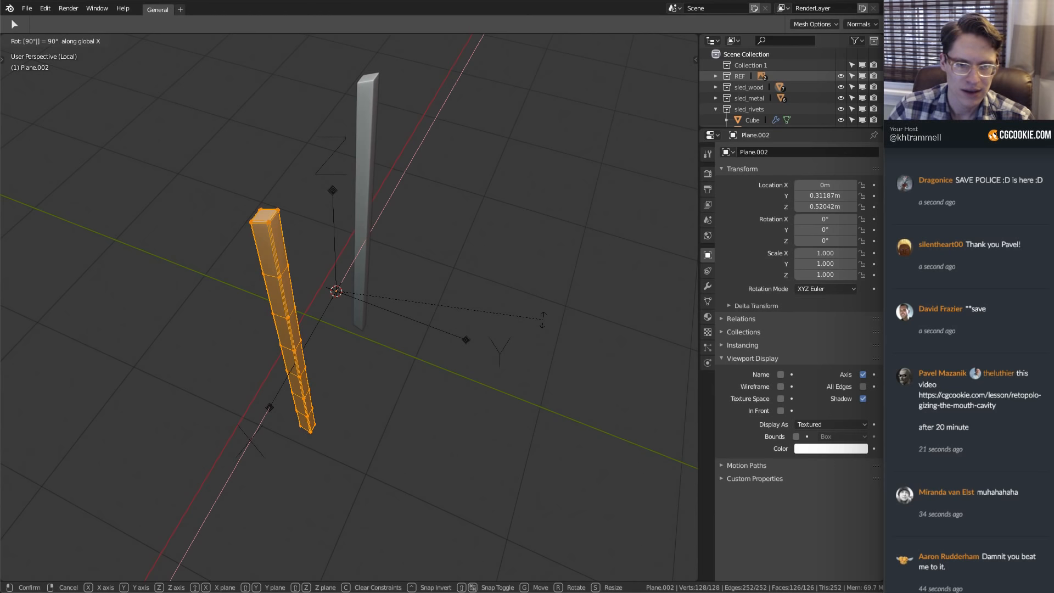
pyautogui.press('Return')
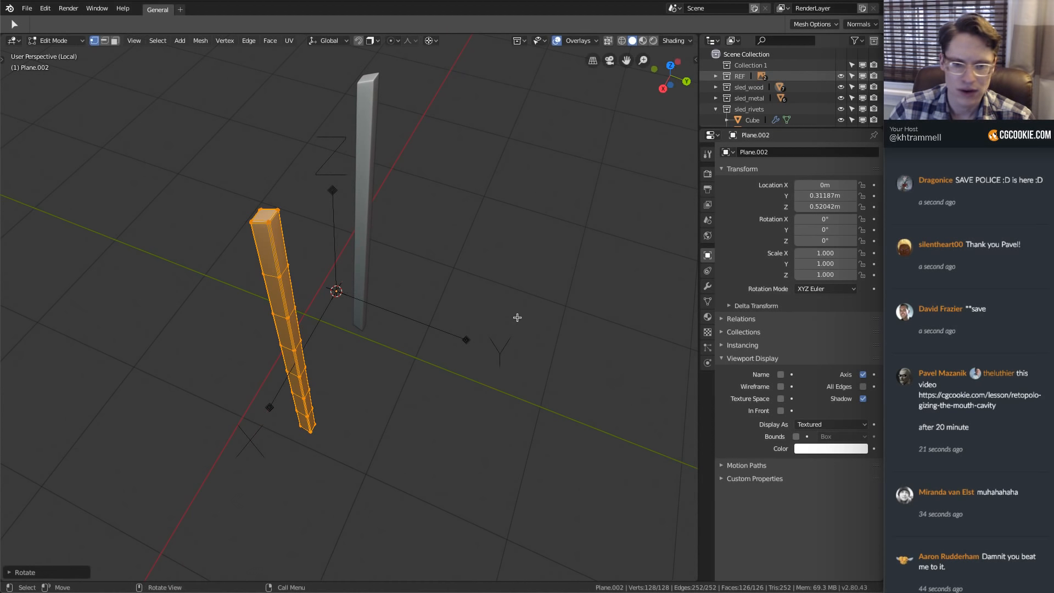
pyautogui.press('Tab')
pyautogui.write('rx')
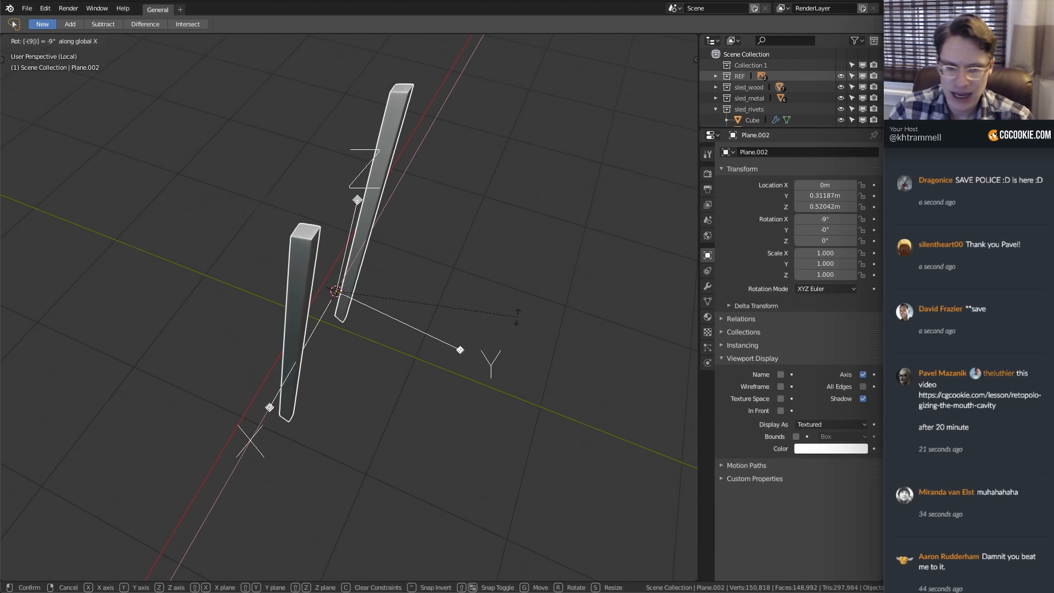
pyautogui.write('-90')
pyautogui.press('Return')
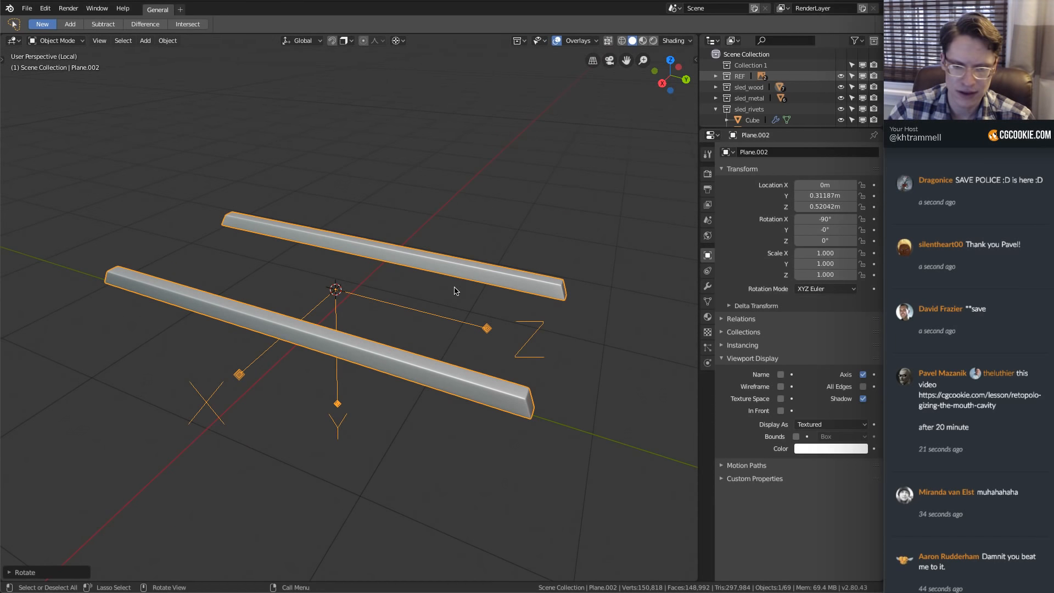
# Leave local view, select the three crossbars beneath the sled deck, and isolate them in local view
pyautogui.press('KP_Divide')
pyautogui.moveTo(420, 290); pyautogui.dragTo(310, 243, button='middle')
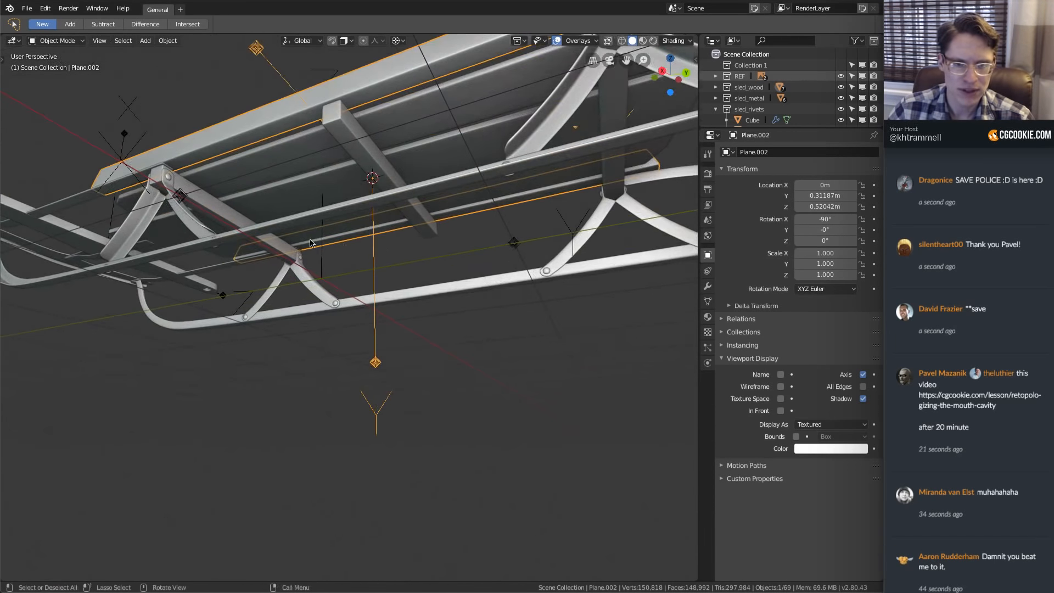
pyautogui.click(194, 203)
pyautogui.keyDown('shift'); pyautogui.click(384, 164); pyautogui.keyUp('shift')
pyautogui.keyDown('shift'); pyautogui.click(619, 108); pyautogui.keyUp('shift')
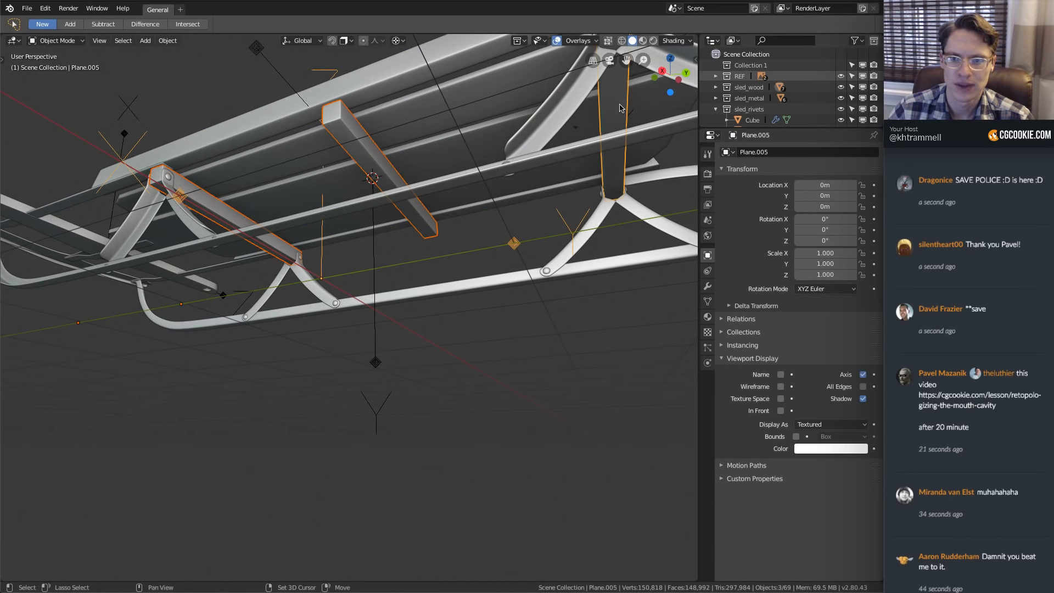
pyautogui.press('KP_Decimal')
pyautogui.press('KP_Divide')
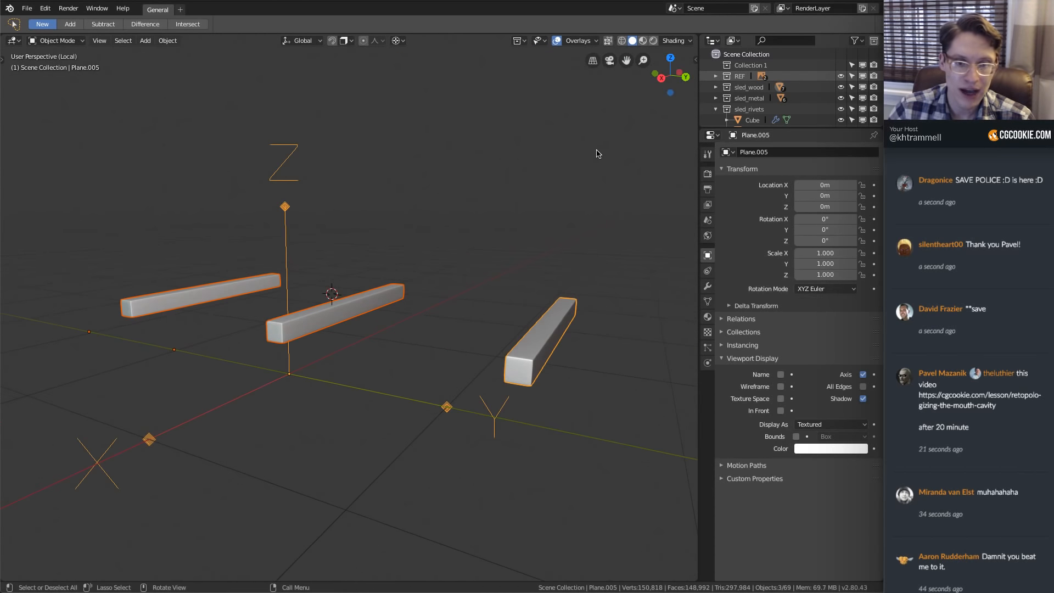
pyautogui.moveTo(595, 153); pyautogui.dragTo(421, 284, button='middle')
pyautogui.rightClick(334, 208)
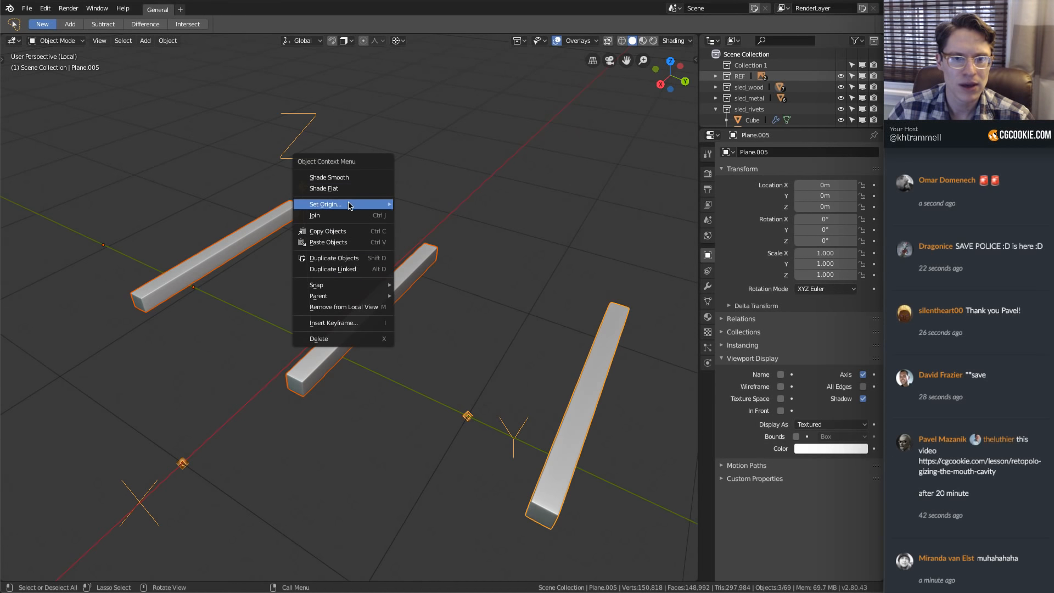
pyautogui.moveTo(350, 205)
pyautogui.click(435, 215)
pyautogui.moveTo(435, 216); pyautogui.dragTo(407, 301, button='middle')
# Set the middle crossbar's origin to the 3D cursor
pyautogui.click(402, 308)
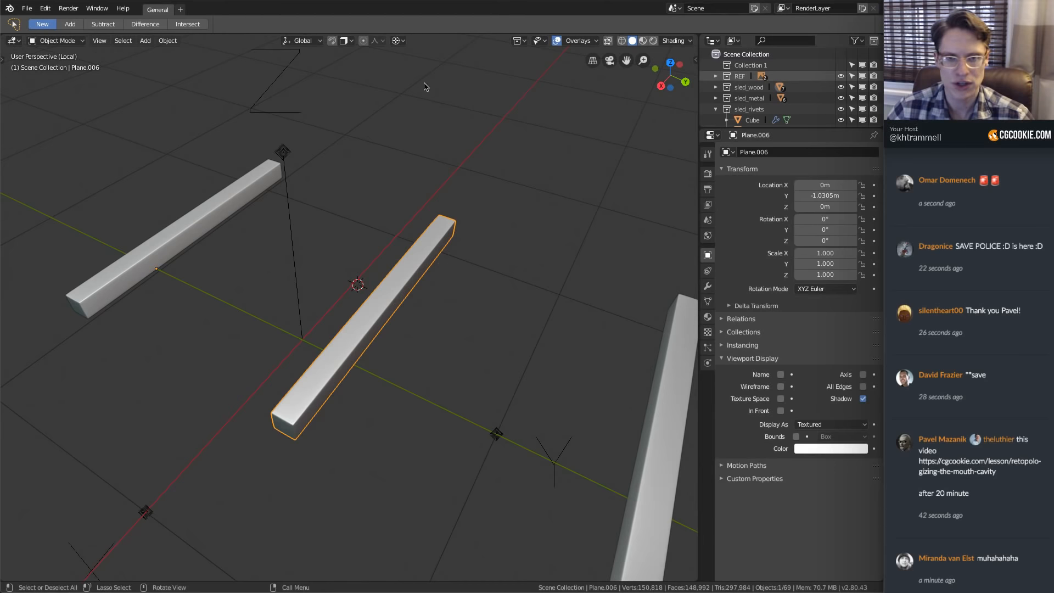
pyautogui.press('shift')
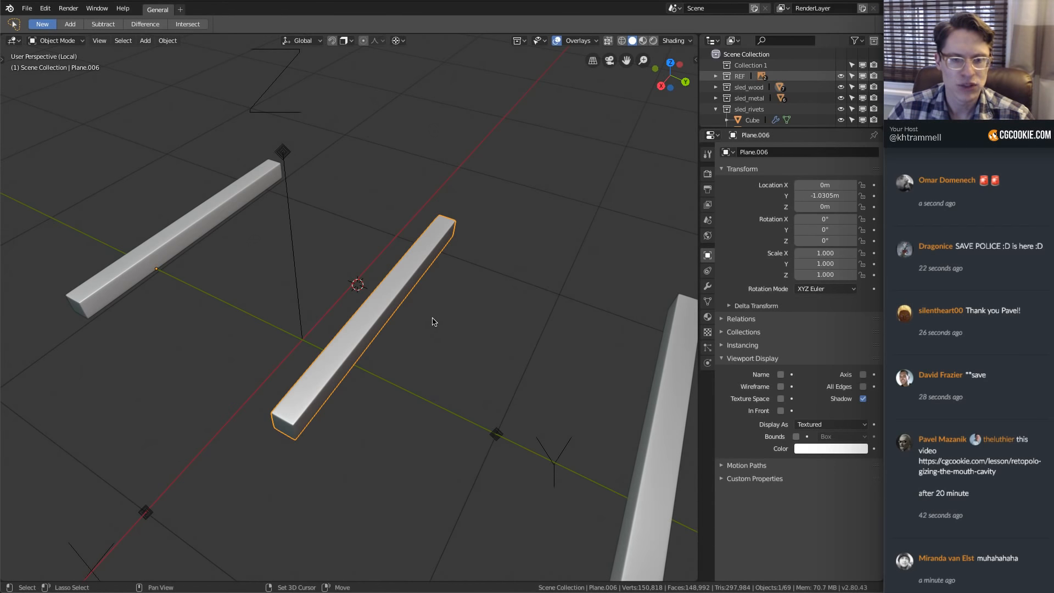
pyautogui.hotkey('shift', 's')
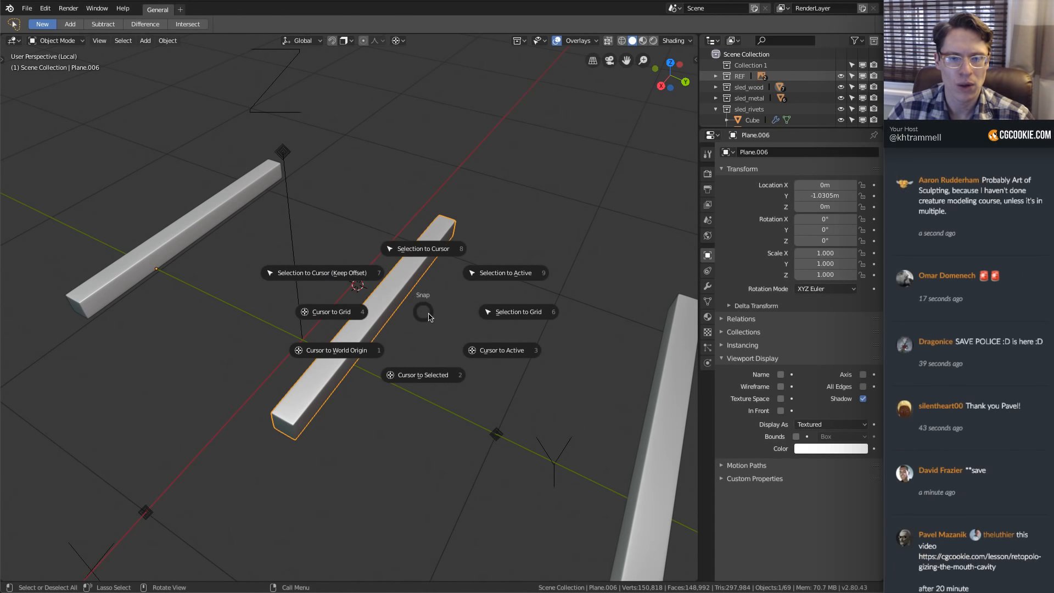
pyautogui.rightClick(413, 263)
pyautogui.moveTo(412, 262)
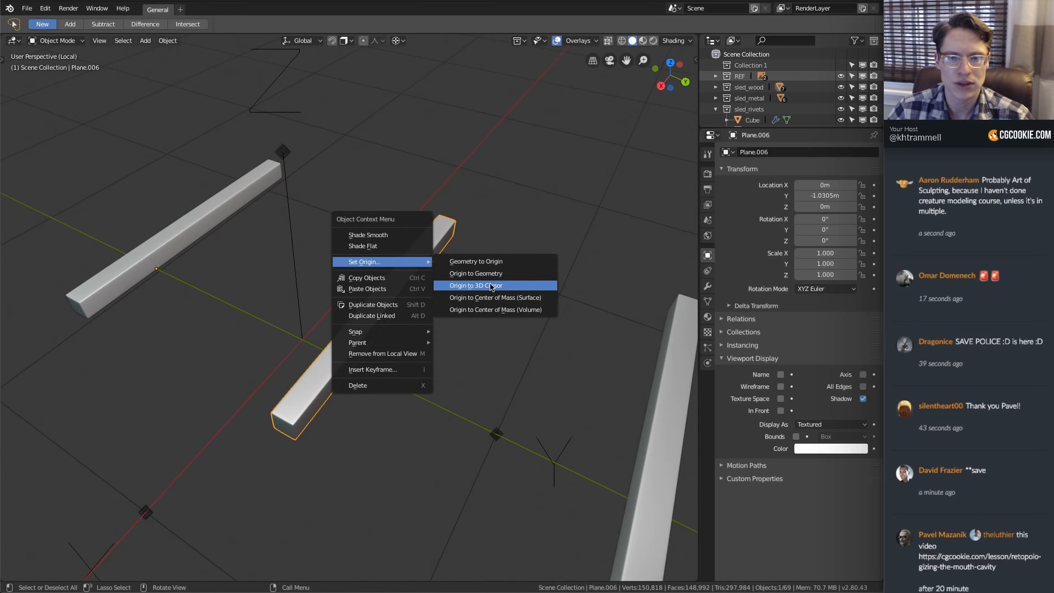
pyautogui.click(467, 286)
pyautogui.press('Tab')
pyautogui.press('Tab')
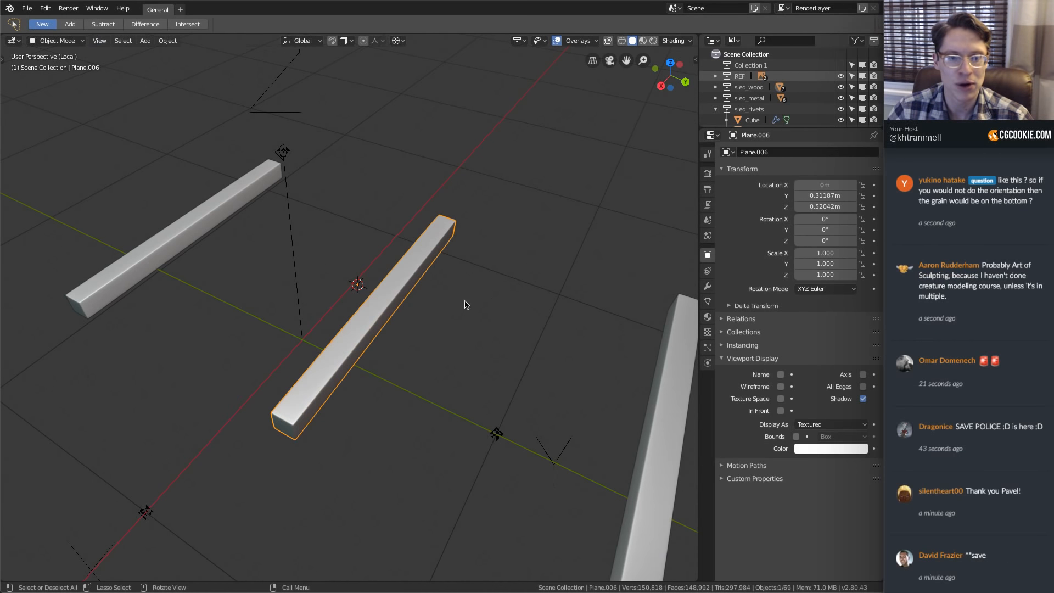
# Select all three crossbars, with the one that displays its axes as the active object, and save the file
pyautogui.press('shift')
pyautogui.keyDown('shift'); pyautogui.click(185, 247); pyautogui.keyUp('shift')
pyautogui.keyDown('shift'); pyautogui.click(648, 417); pyautogui.keyUp('shift')
pyautogui.scroll(-2, 494, 297)
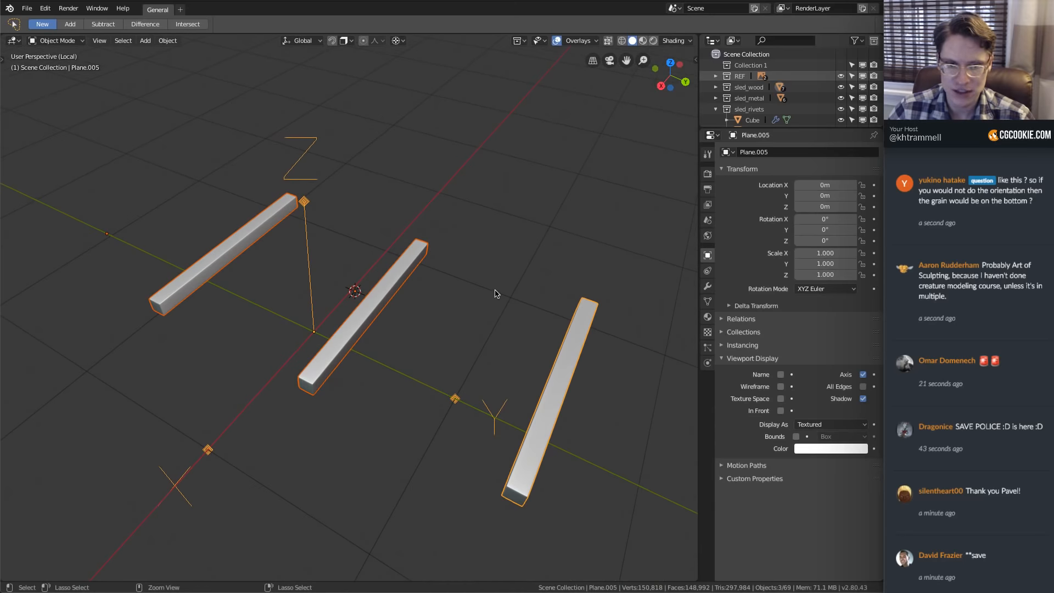
pyautogui.hotkey('ctrl', 's')
pyautogui.moveTo(483, 305); pyautogui.dragTo(451, 295, button='middle')
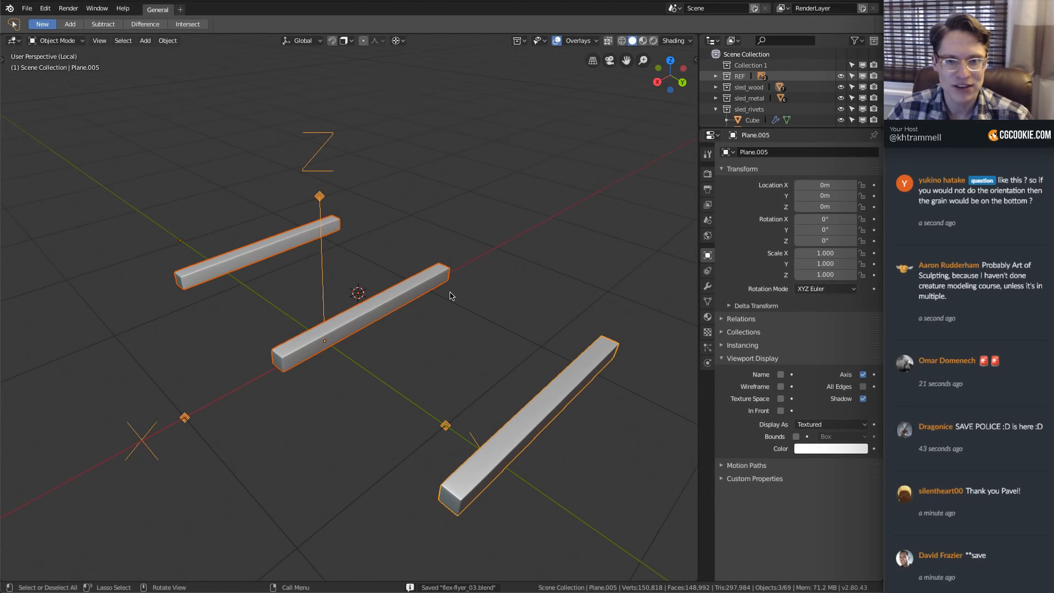
pyautogui.click(398, 41)
pyautogui.moveTo(495, 183); pyautogui.dragTo(485, 201, button='middle')
pyautogui.moveTo(423, 285); pyautogui.dragTo(439, 269, button='middle')
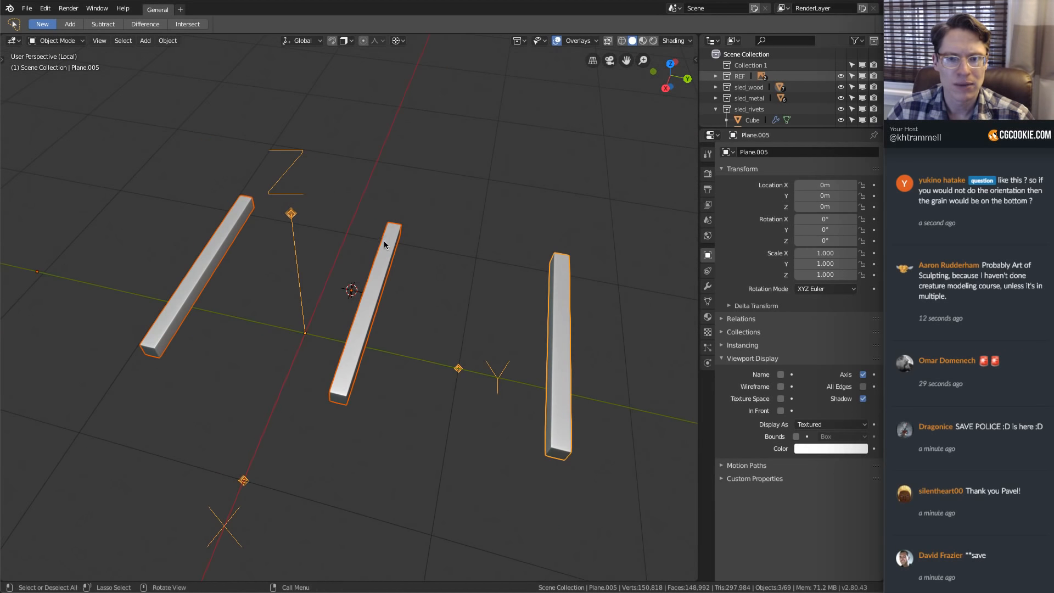
# Select all three crossbars, with the one that displays its axes as the active object, and set their origins to the 3D cursor
pyautogui.click(220, 243)
pyautogui.click(381, 253)
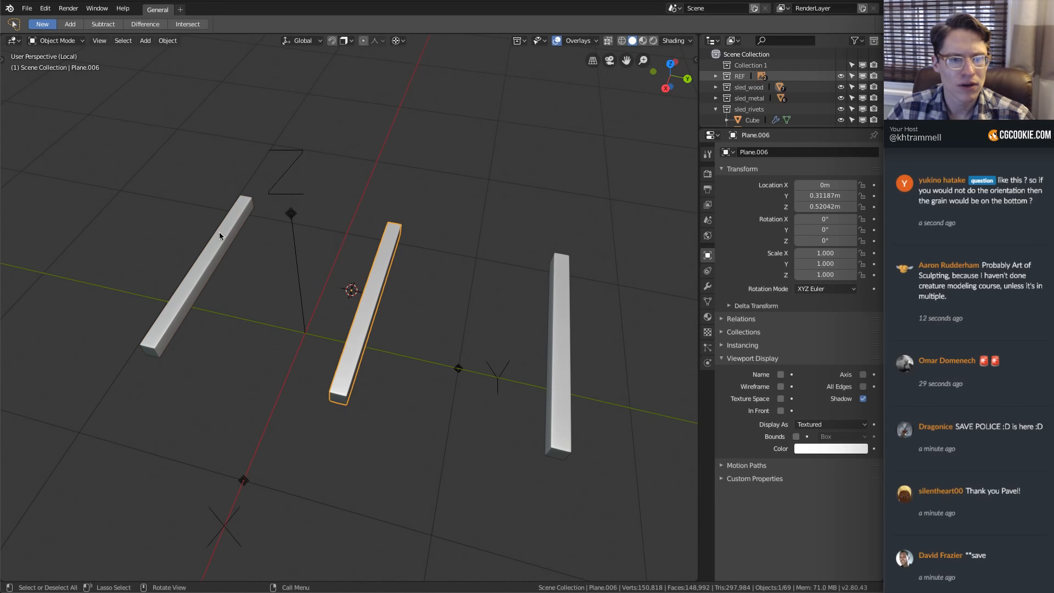
pyautogui.keyDown('shift'); pyautogui.click(219, 231); pyautogui.keyUp('shift')
pyautogui.keyDown('shift'); pyautogui.click(391, 263); pyautogui.keyUp('shift')
pyautogui.keyDown('shift'); pyautogui.click(547, 295); pyautogui.keyUp('shift')
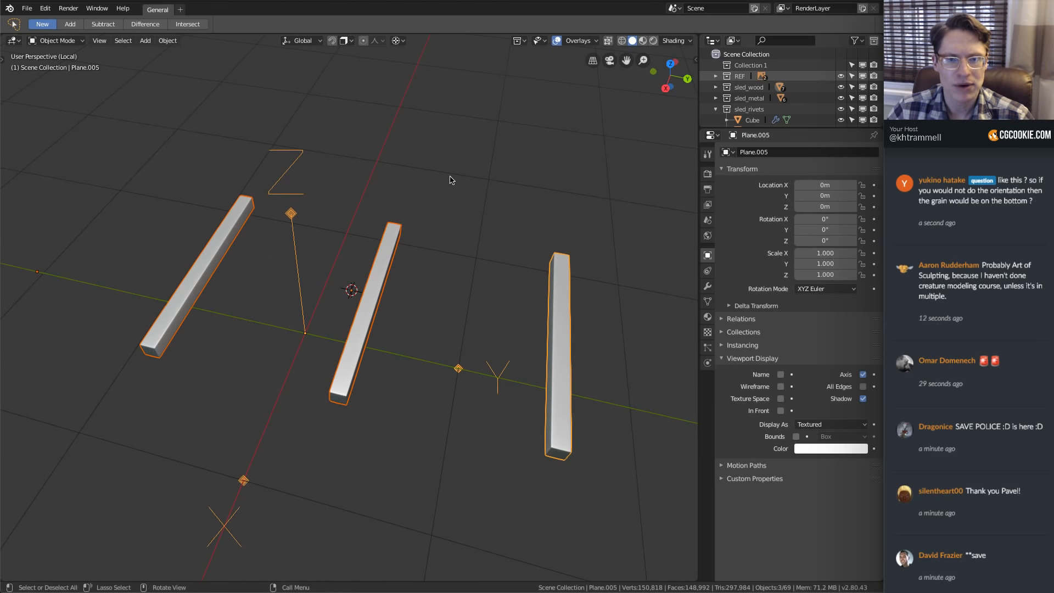
pyautogui.rightClick(457, 184)
pyautogui.moveTo(459, 184)
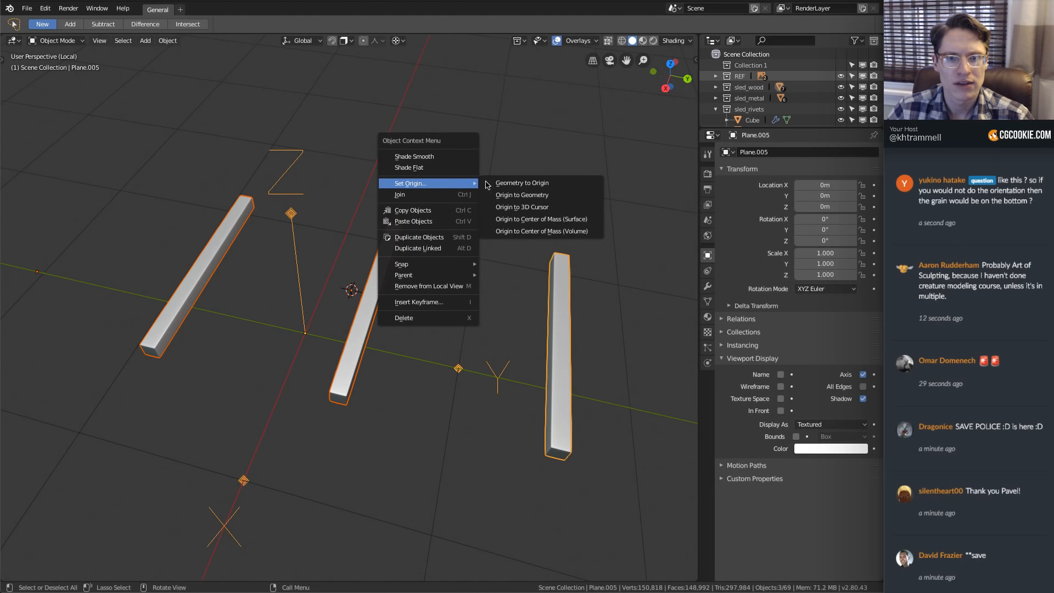
pyautogui.click(527, 206)
# Reselect all three crossbars, making the one farthest toward negative Y the active object
pyautogui.click(215, 226)
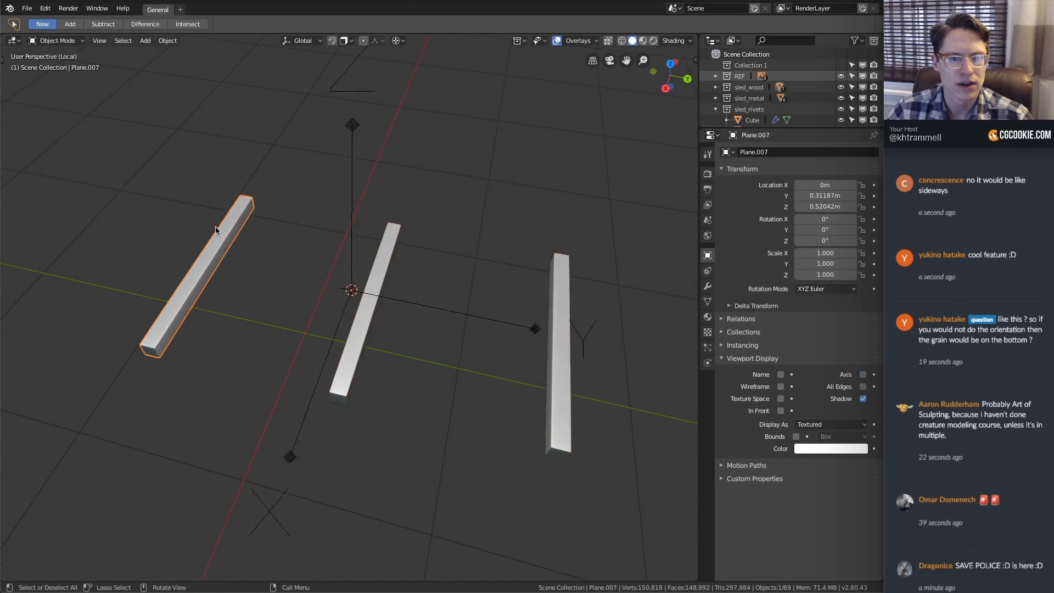
pyautogui.click(394, 256)
pyautogui.click(537, 282)
pyautogui.click(552, 274)
pyautogui.keyDown('shift'); pyautogui.click(383, 254); pyautogui.keyUp('shift')
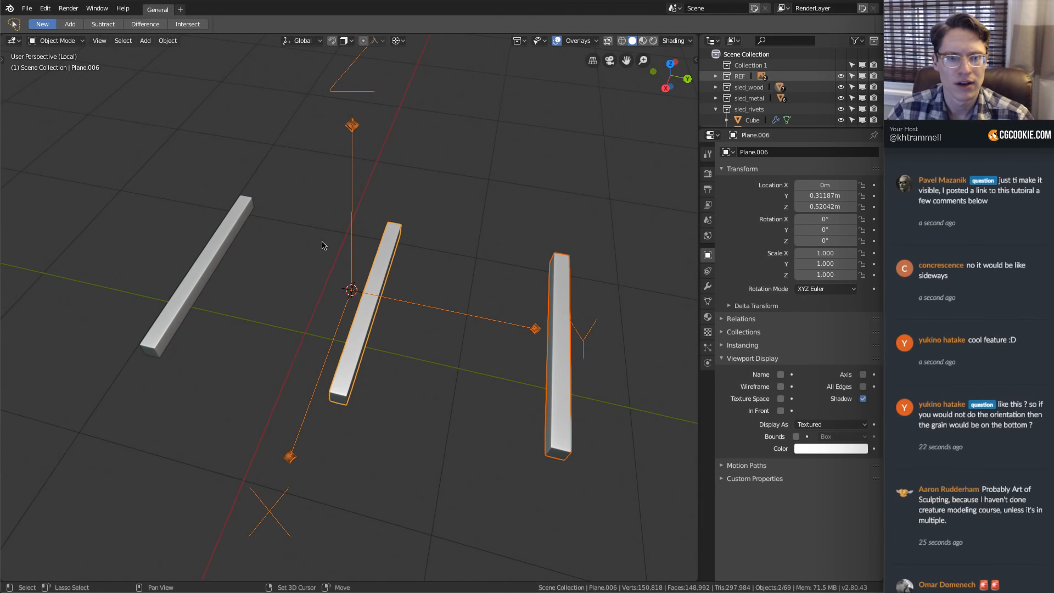
pyautogui.keyDown('shift'); pyautogui.click(234, 231); pyautogui.keyUp('shift')
pyautogui.moveTo(383, 246); pyautogui.dragTo(474, 239, button='middle')
pyautogui.press('Tab')
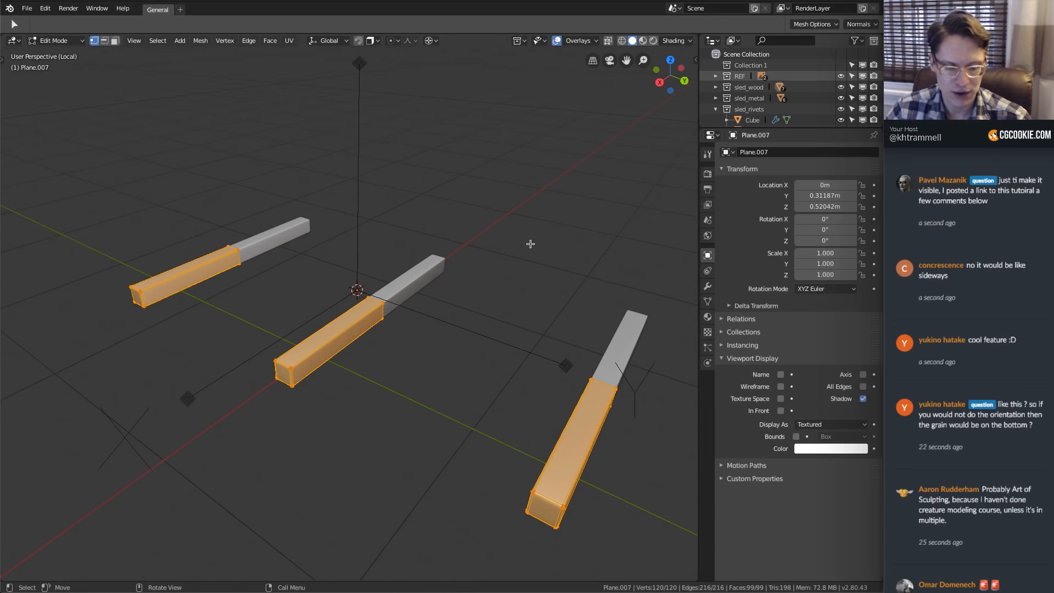
pyautogui.moveTo(530, 244); pyautogui.dragTo(523, 240, button='middle')
pyautogui.press('r')
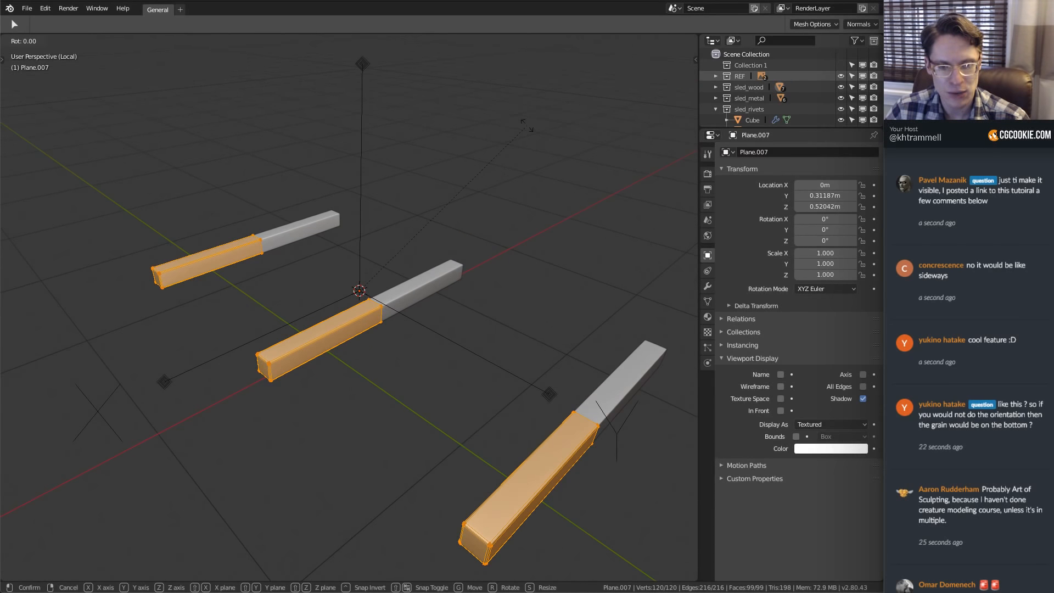
pyautogui.press('y')
pyautogui.rightClick(569, 153)
pyautogui.moveTo(492, 179); pyautogui.dragTo(544, 164, button='middle')
# Apply the Mirror modifier on the active crossbar in Object Mode and return to Edit Mode
pyautogui.press('Tab')
pyautogui.click(707, 286)
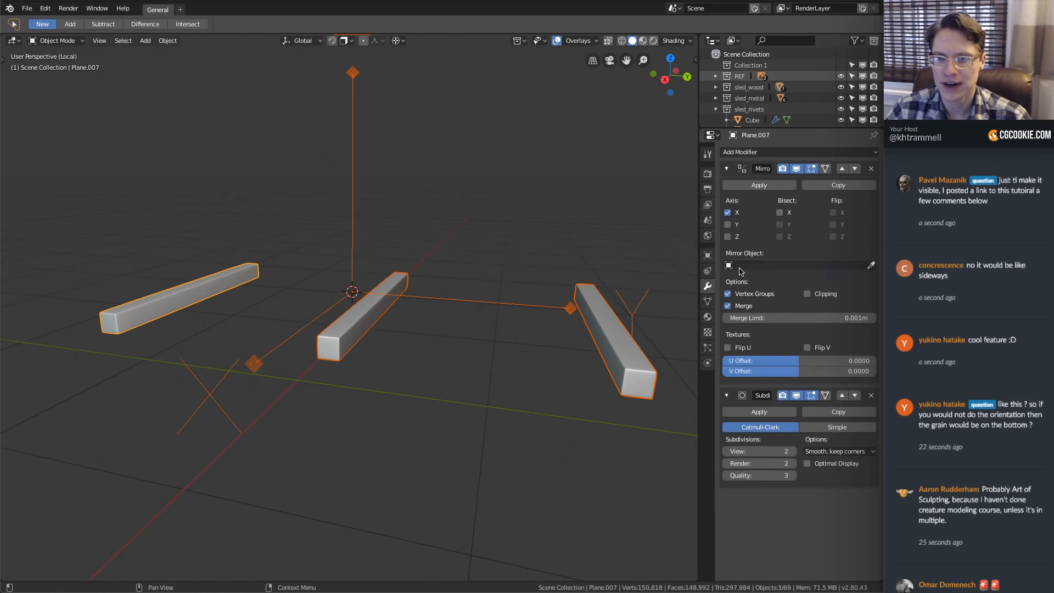
pyautogui.press('Tab')
# Try rotating the three crossbars' meshes 90° about global X in Edit Mode, and undo the rotation
pyautogui.moveTo(388, 279); pyautogui.dragTo(351, 261, button='middle')
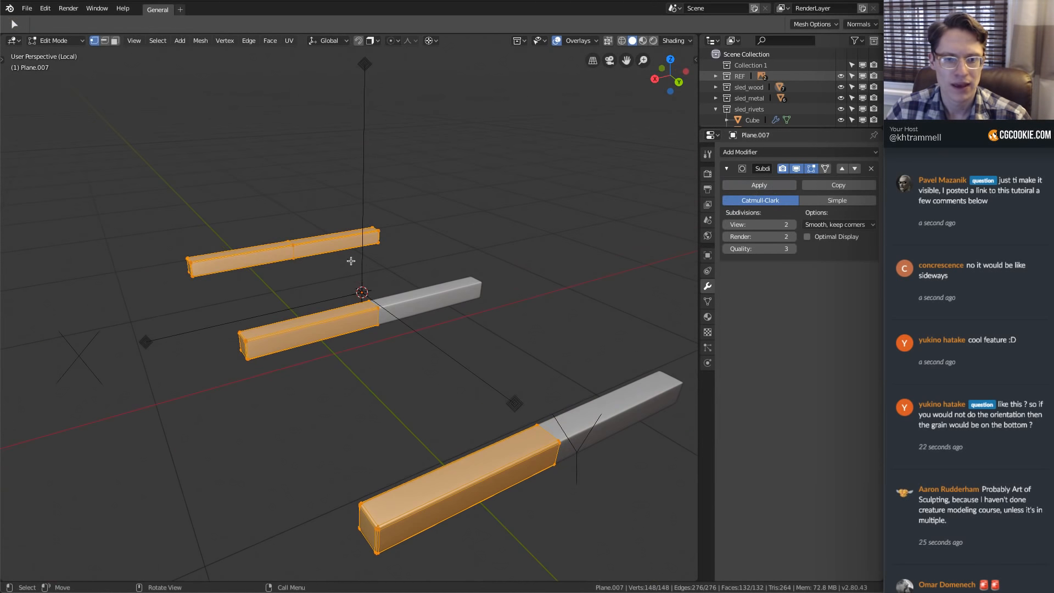
pyautogui.press('r')
pyautogui.press('Escape')
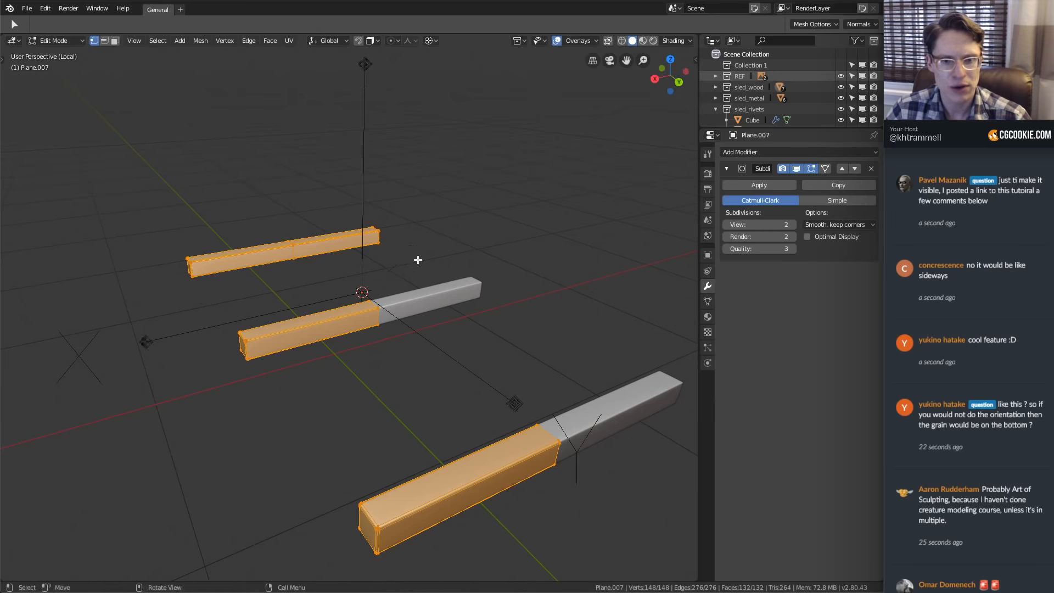
pyautogui.moveTo(416, 193); pyautogui.dragTo(434, 259, button='middle')
pyautogui.write('r')
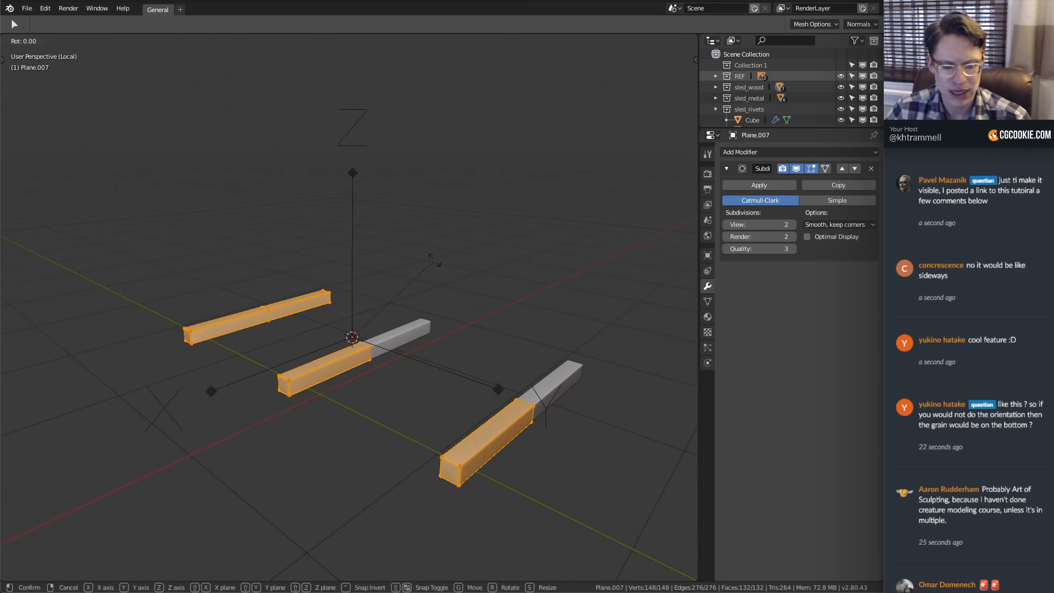
pyautogui.write('x90')
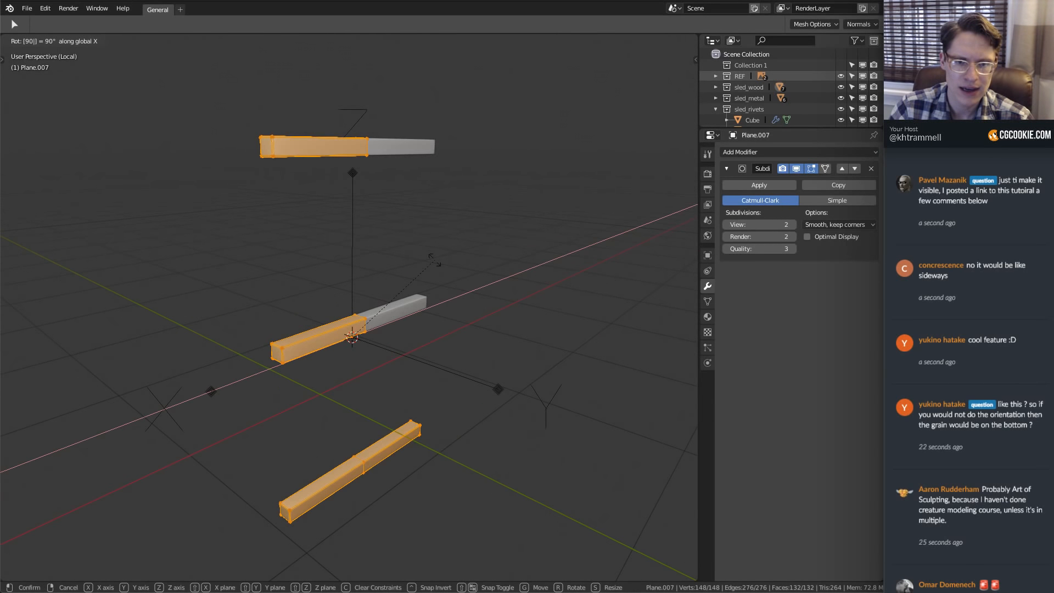
pyautogui.press('Return')
pyautogui.hotkey('ctrl', 'z')
pyautogui.write('rx90')
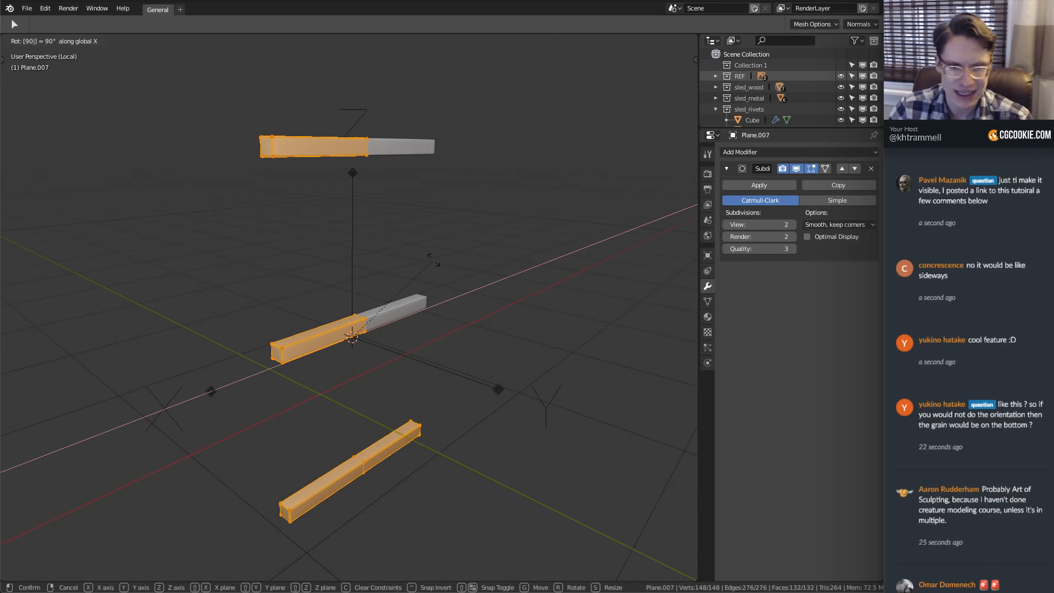
pyautogui.press('Return')
pyautogui.moveTo(433, 258); pyautogui.dragTo(511, 271, button='middle')
pyautogui.hotkey('ctrl', 'z')
pyautogui.press('r')
pyautogui.press('y')
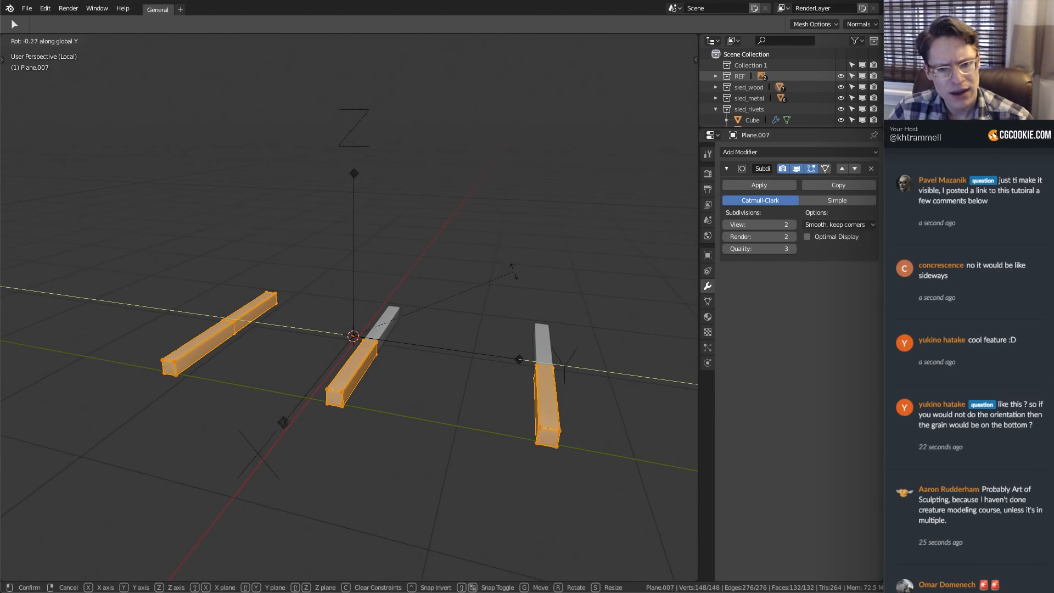
pyautogui.rightClick(456, 295)
# Return to Object Mode and apply the Mirror modifier on each of the other two crossbars
pyautogui.press('Tab')
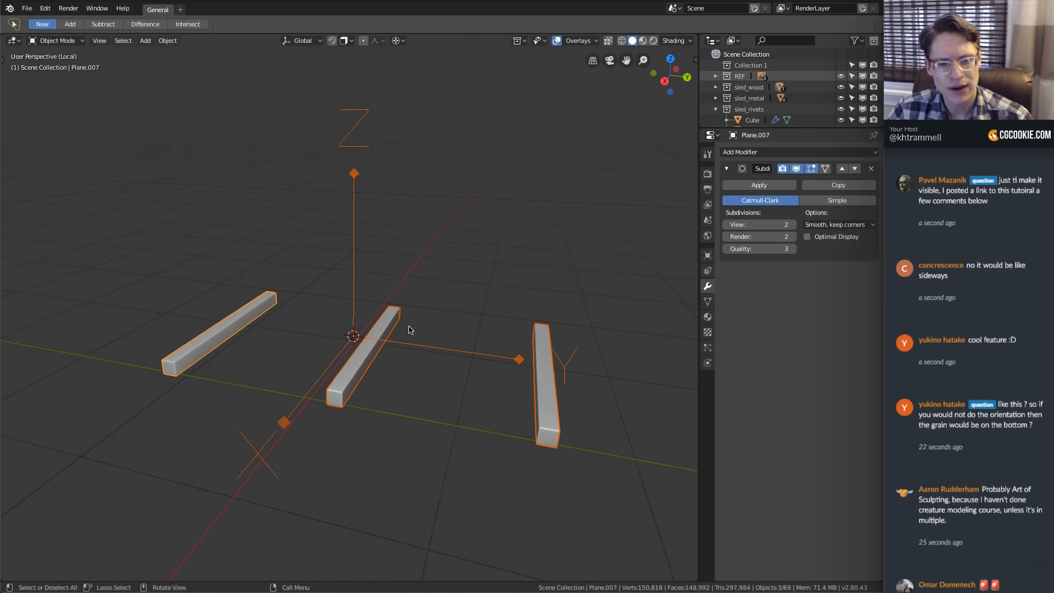
pyautogui.click(393, 318)
pyautogui.click(759, 186)
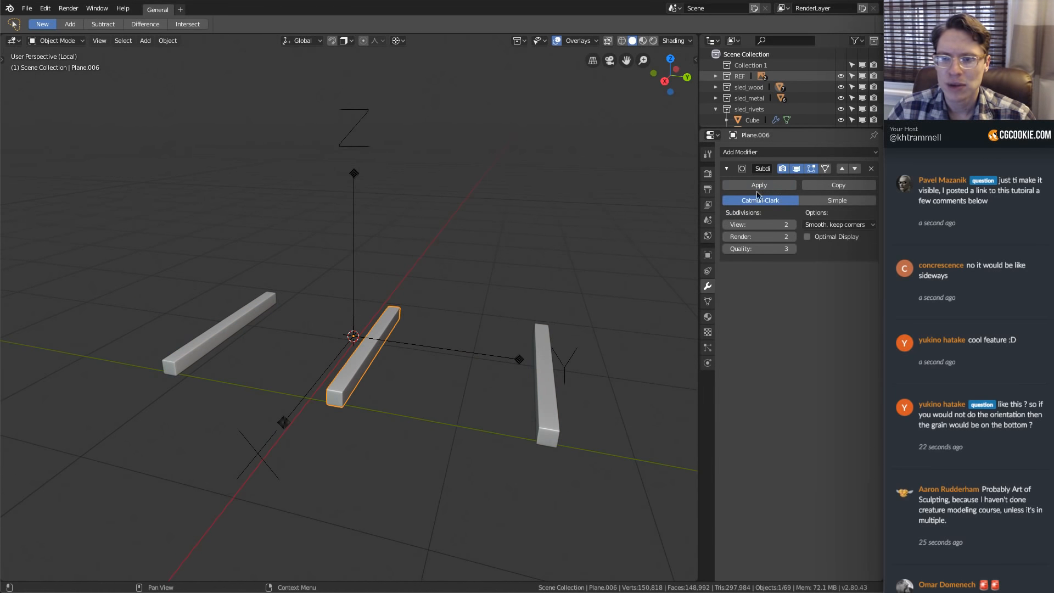
pyautogui.click(550, 336)
pyautogui.click(758, 186)
# Select all three crossbars and rotate their meshes 90° about global Y in Edit Mode
pyautogui.keyDown('shift'); pyautogui.click(363, 324); pyautogui.keyUp('shift')
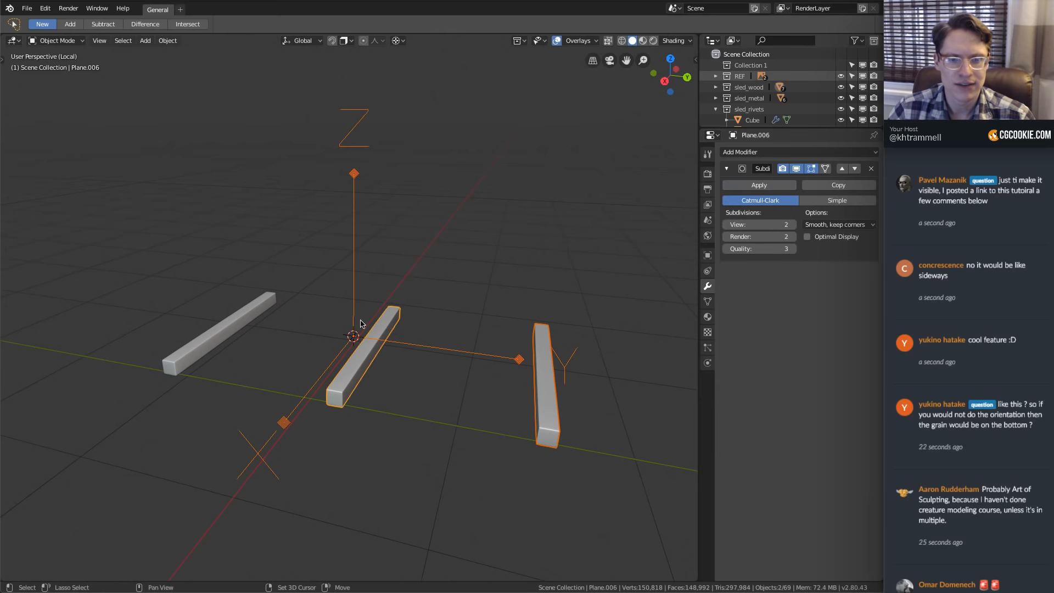
pyautogui.keyDown('shift'); pyautogui.click(254, 307); pyautogui.keyUp('shift')
pyautogui.press('Tab')
pyautogui.moveTo(489, 235); pyautogui.dragTo(527, 250, button='middle')
pyautogui.write('r')
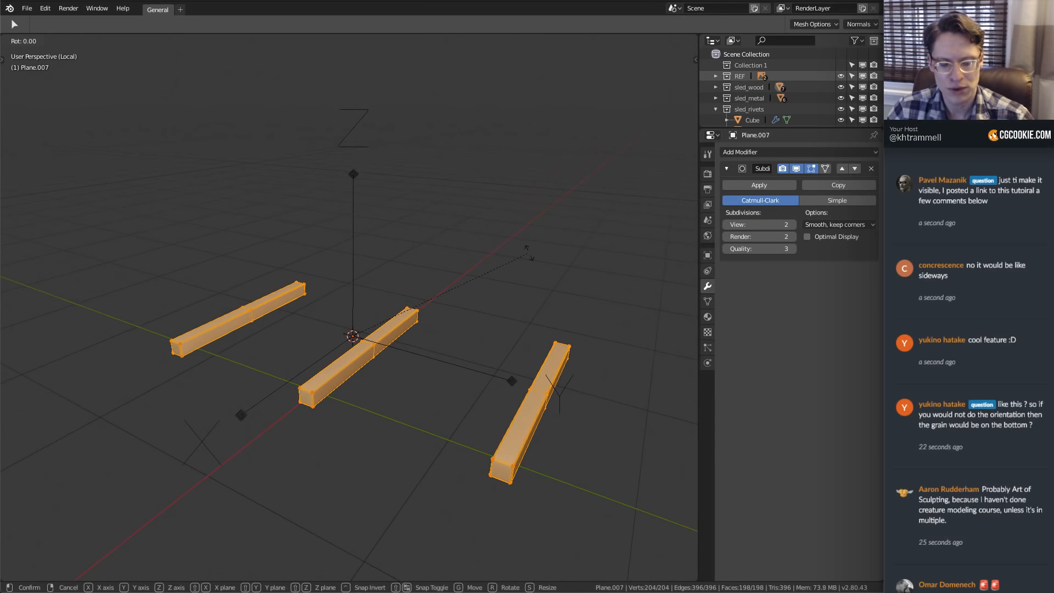
pyautogui.write('y90')
pyautogui.press('Return')
# Rotate the three crossbar objects -90° about global Y in Object Mode
pyautogui.press('Tab')
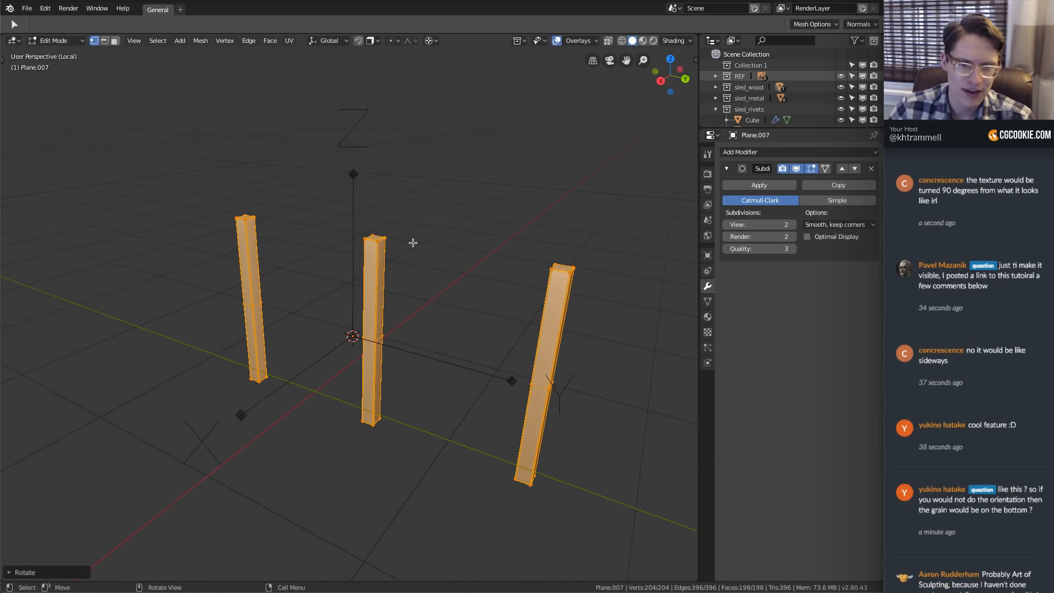
pyautogui.write('ry')
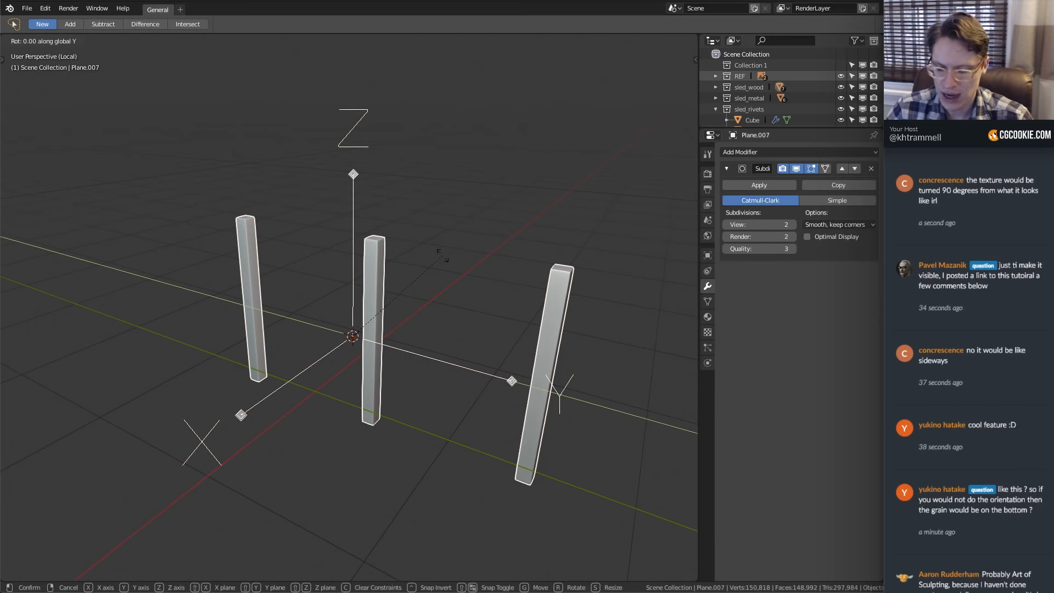
pyautogui.write('90')
pyautogui.press('Return')
pyautogui.moveTo(444, 258); pyautogui.dragTo(442, 308, button='middle')
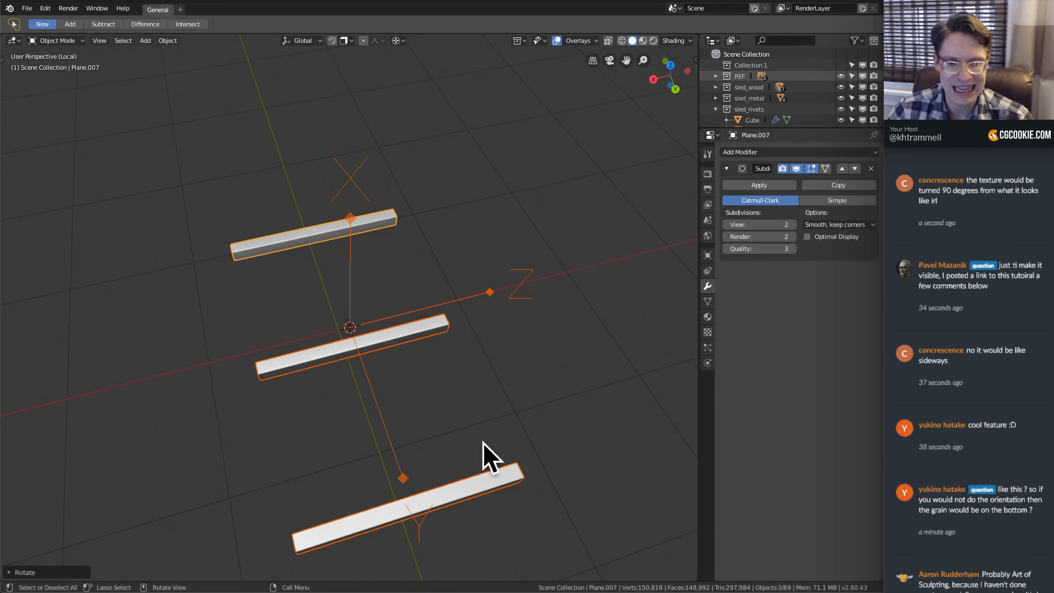
# Leave local view and add the side rails, deck slats and front steering bar to the selection, with the steering bar active
pyautogui.moveTo(482, 442); pyautogui.dragTo(403, 395, button='middle')
pyautogui.press('/')
pyautogui.scroll(2, 400, 353)
pyautogui.keyDown('shift'); pyautogui.click(377, 357); pyautogui.keyUp('shift')
pyautogui.keyDown('shift'); pyautogui.click(414, 343); pyautogui.keyUp('shift')
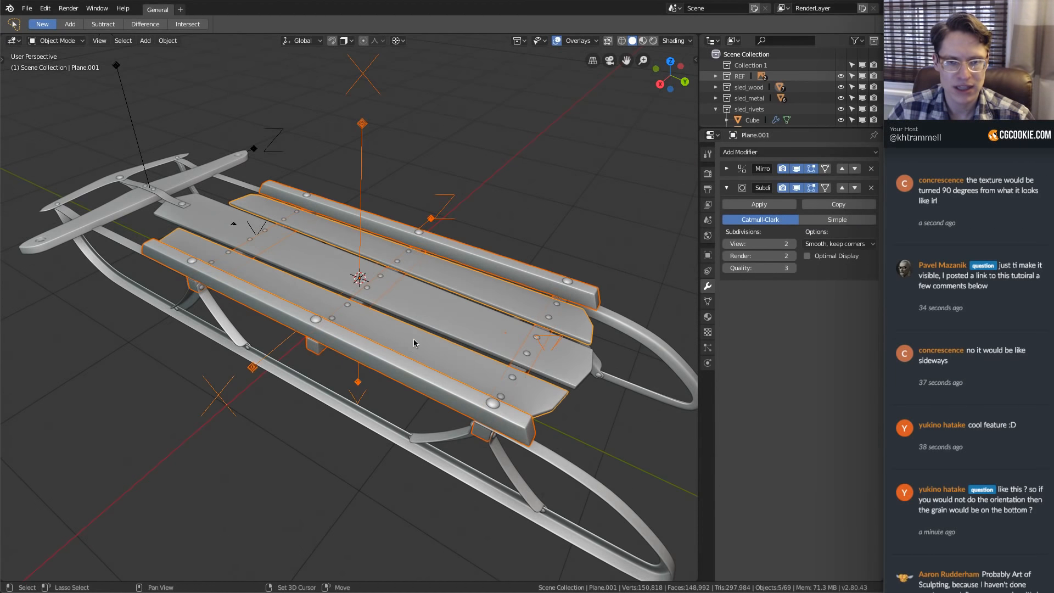
pyautogui.keyDown('shift'); pyautogui.click(424, 306); pyautogui.keyUp('shift')
pyautogui.keyDown('shift'); pyautogui.click(211, 171); pyautogui.keyUp('shift')
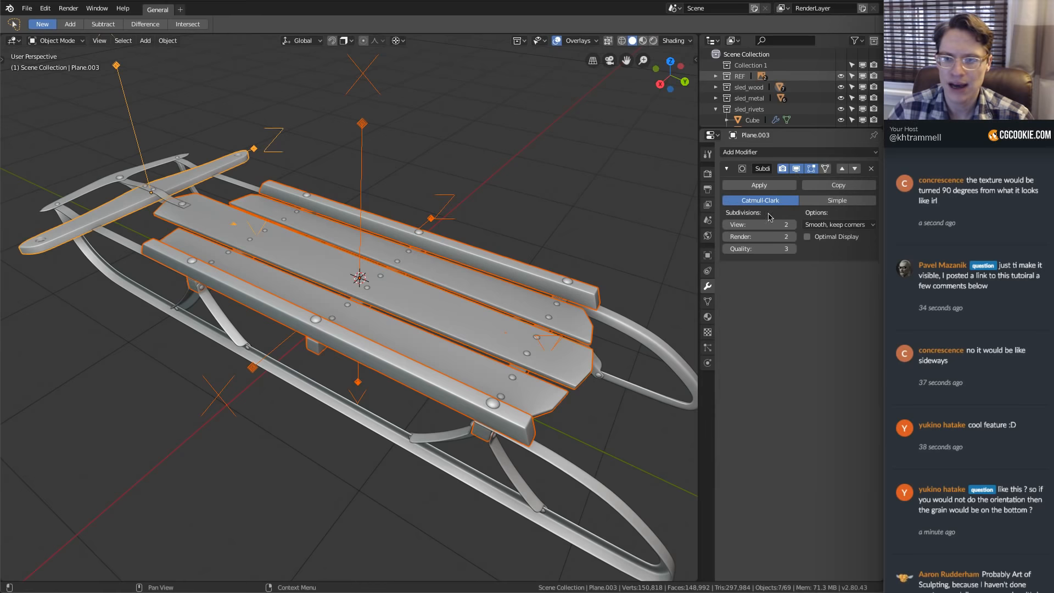
# Assign the existing wood-proc material to the active steering bar and save the file
pyautogui.click(707, 317)
pyautogui.click(724, 198)
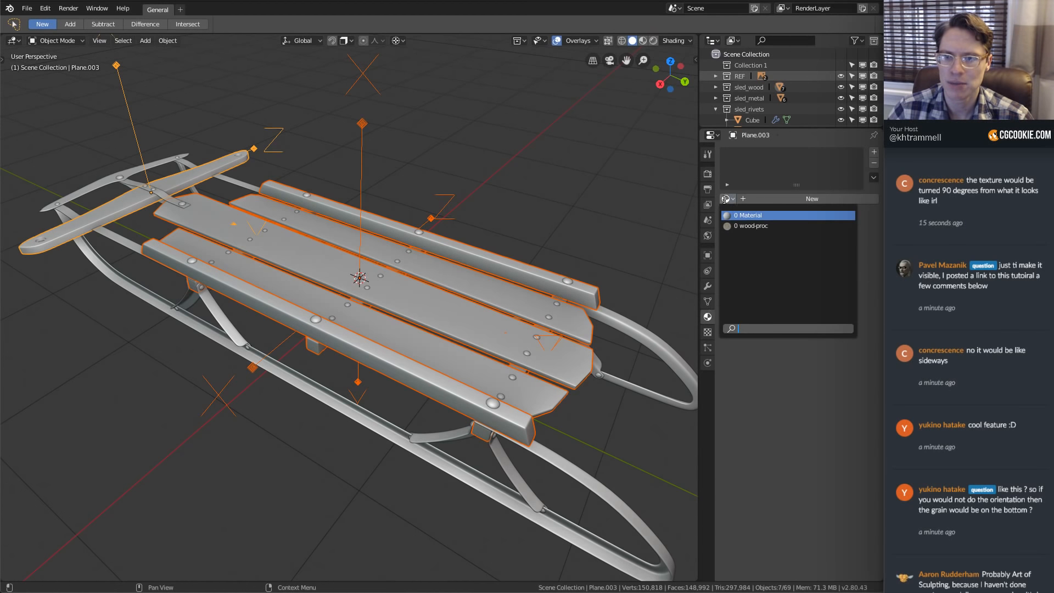
pyautogui.click(749, 225)
pyautogui.hotkey('ctrl', 's')
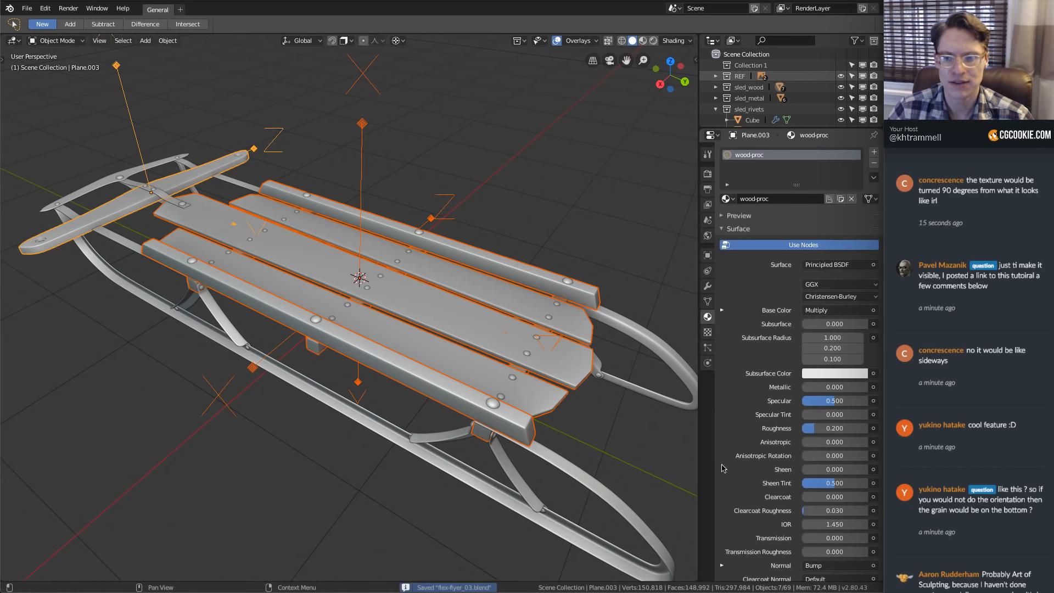
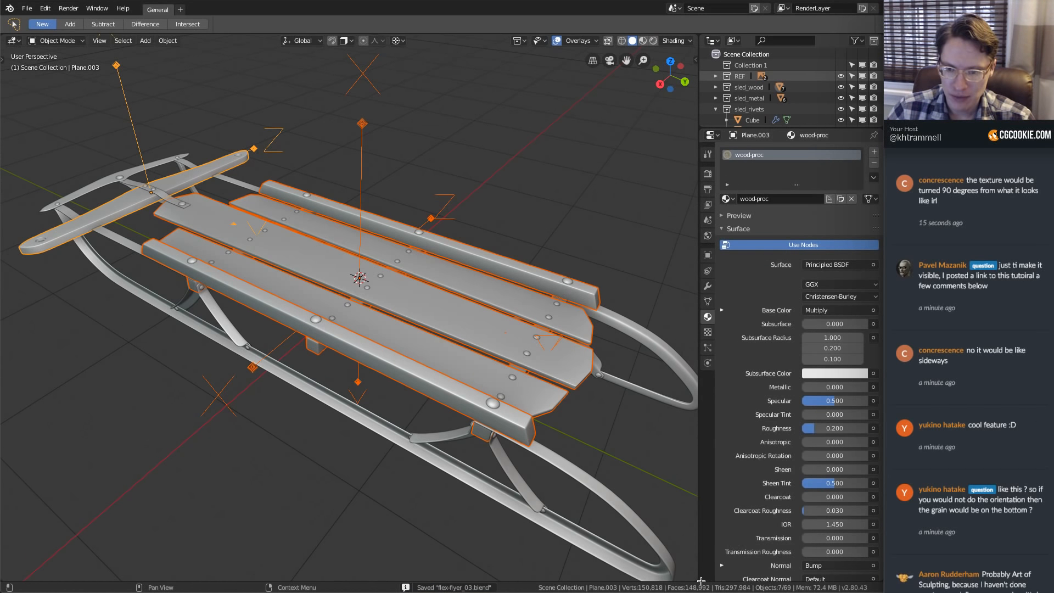
# Split the Properties editor area and turn the new lower area into a 3D Viewport with an angled view of the sled
pyautogui.moveTo(701, 580); pyautogui.dragTo(704, 369)
pyautogui.click(711, 379)
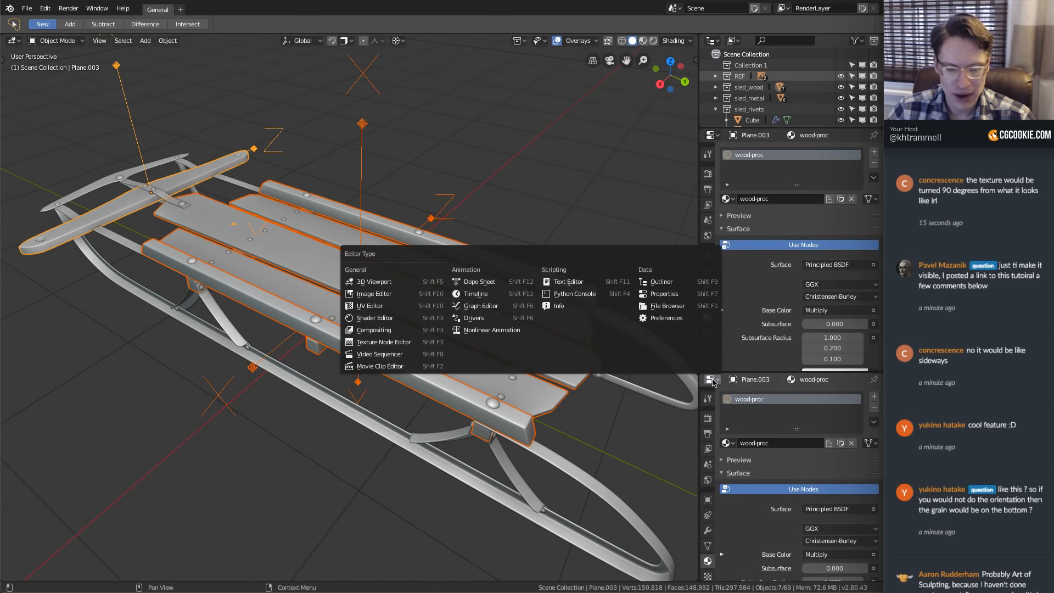
pyautogui.hotkey('shift', 'F5')
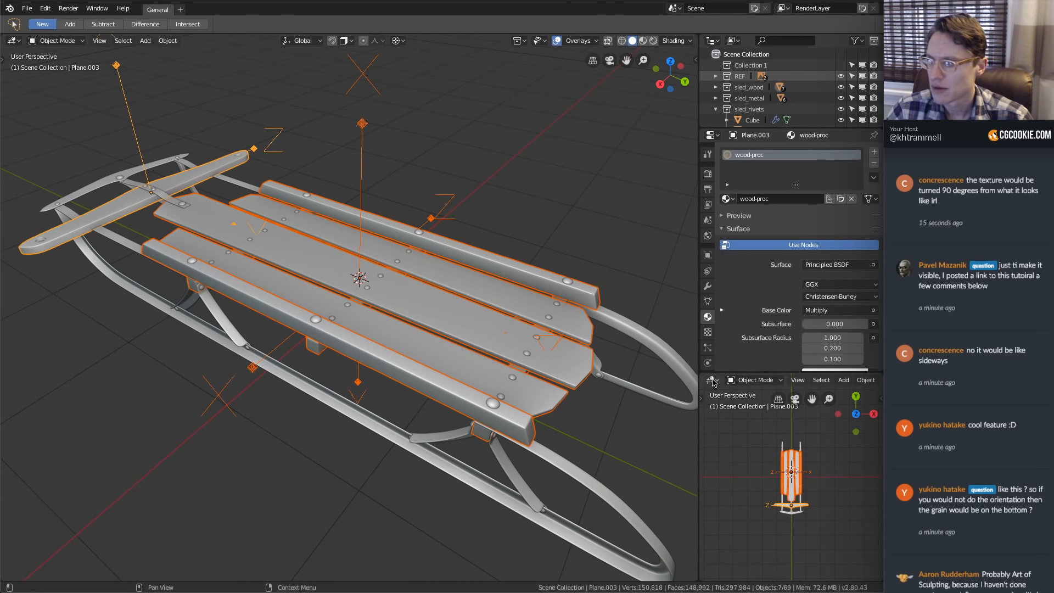
pyautogui.scroll(3, 790, 477)
pyautogui.moveTo(790, 478); pyautogui.dragTo(819, 477, button='middle')
pyautogui.scroll(-4, 813, 478)
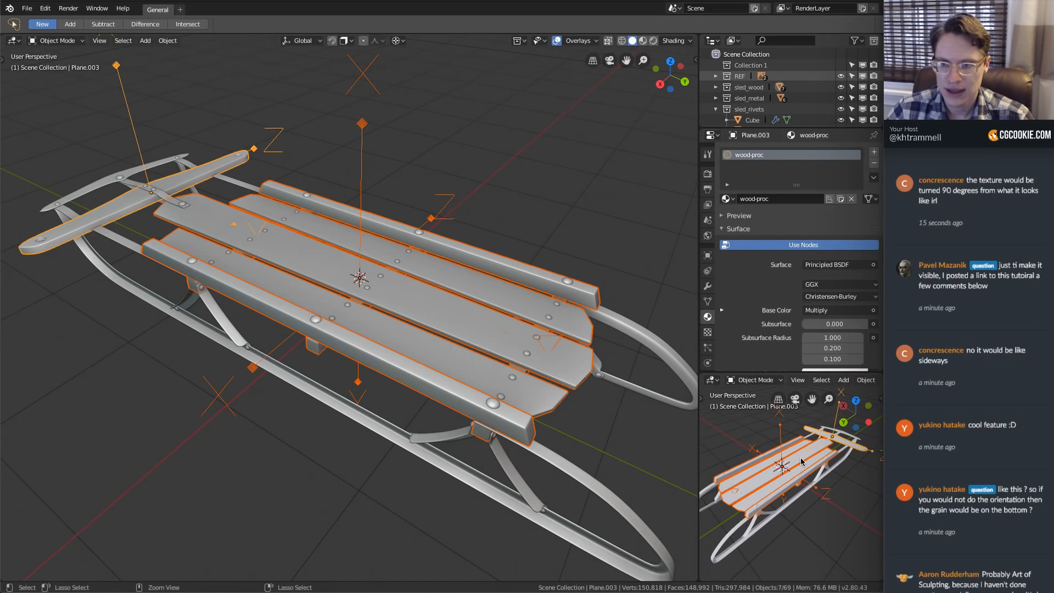
# Hide the overlays in the small 3D Viewport and widen its column to frame the whole sled
pyautogui.hscroll(8, 834, 380)
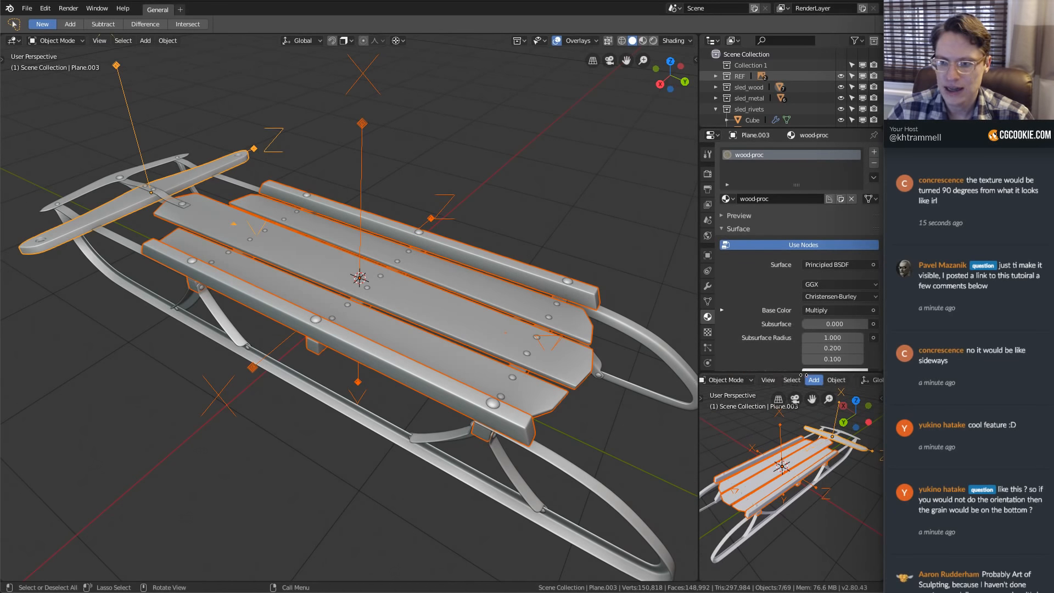
pyautogui.click(826, 379)
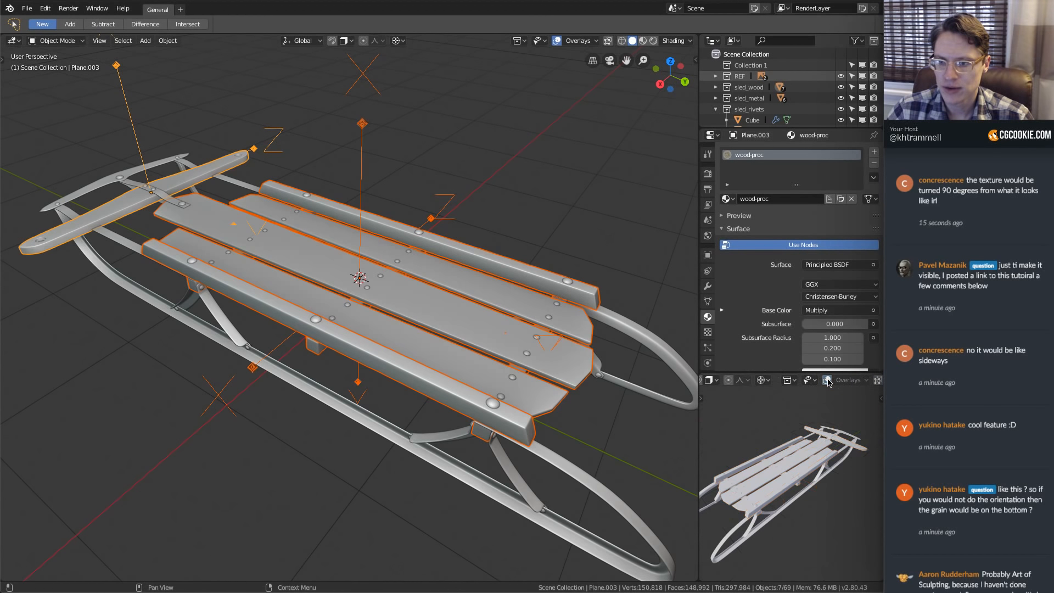
pyautogui.moveTo(746, 456); pyautogui.dragTo(730, 448, button='middle')
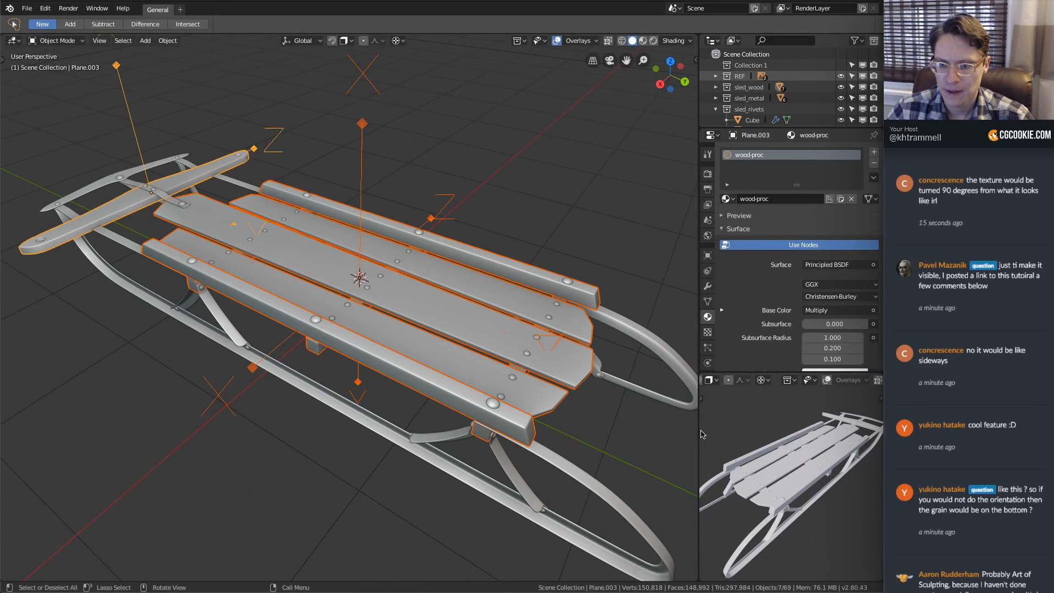
pyautogui.moveTo(702, 433); pyautogui.dragTo(651, 433)
pyautogui.scroll(-4, 803, 439)
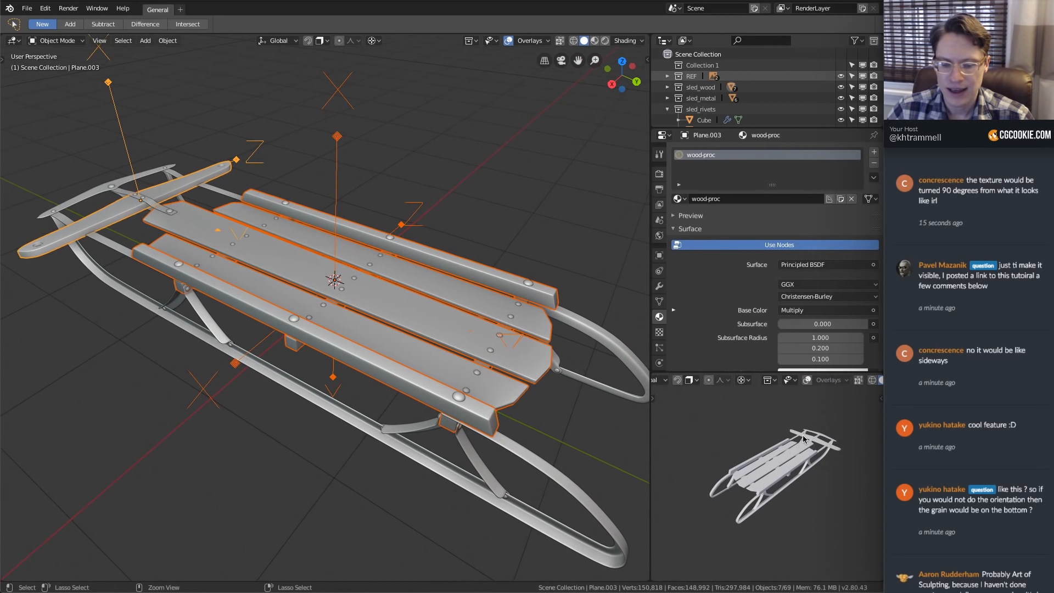
# Save the file and switch the small 3D Viewport to Rendered shading
pyautogui.hotkey('ctrl', 's')
pyautogui.press('z')
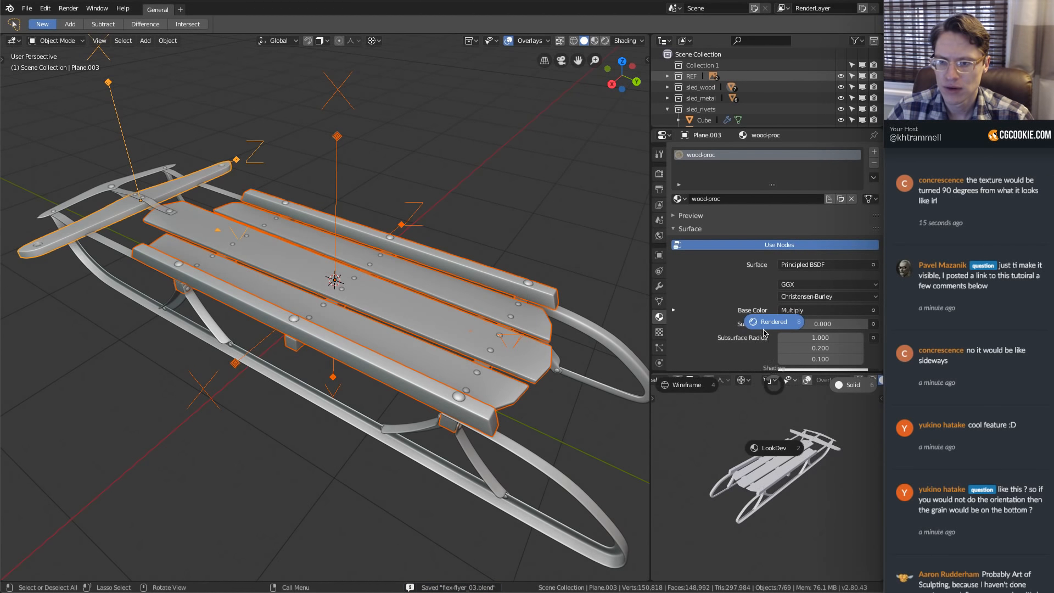
pyautogui.click(765, 330)
pyautogui.keyDown('ctrl'); pyautogui.moveTo(805, 485); pyautogui.dragTo(792, 473, button='middle'); pyautogui.keyUp('ctrl')
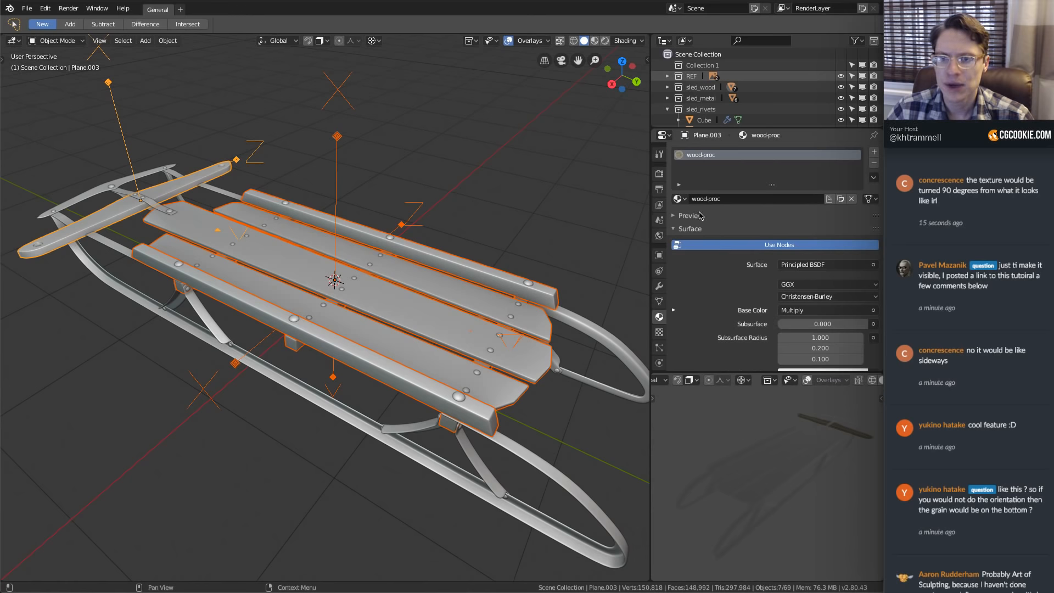
# Enable nodes for the World background and set its color source to an Environment Texture
pyautogui.click(659, 235)
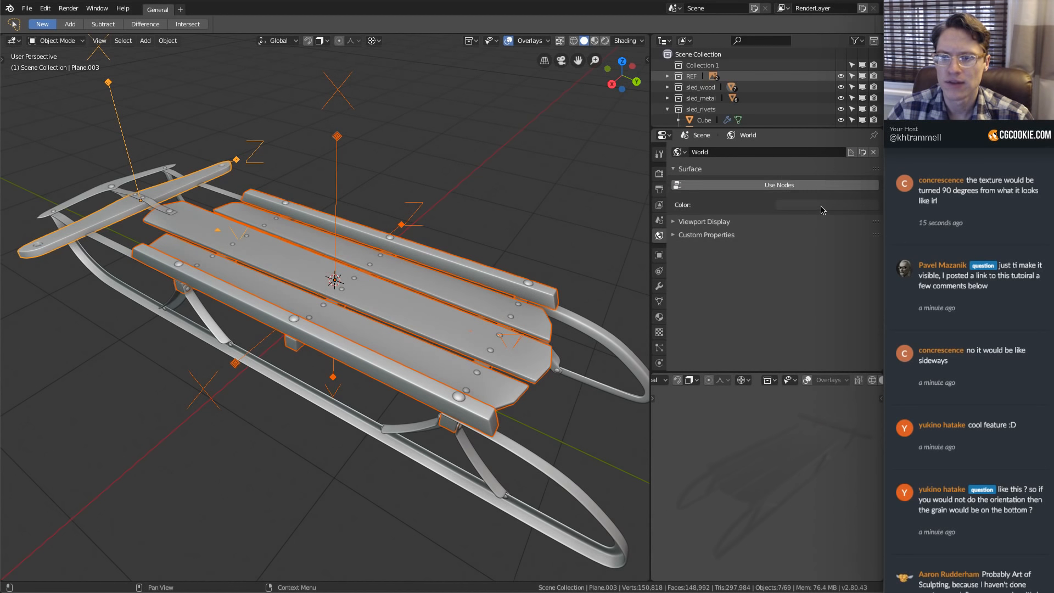
pyautogui.click(823, 185)
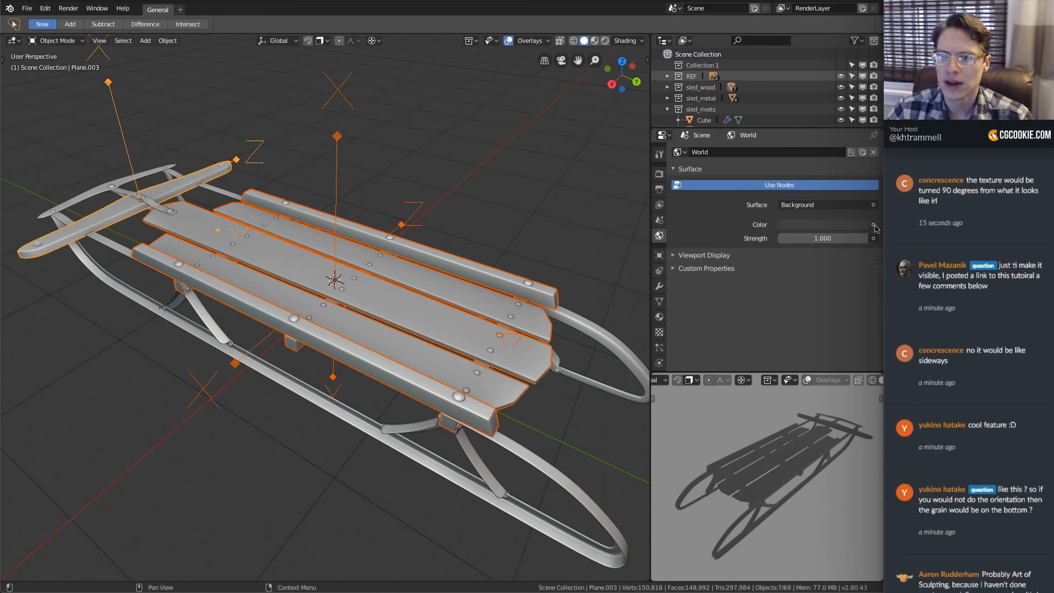
pyautogui.click(873, 225)
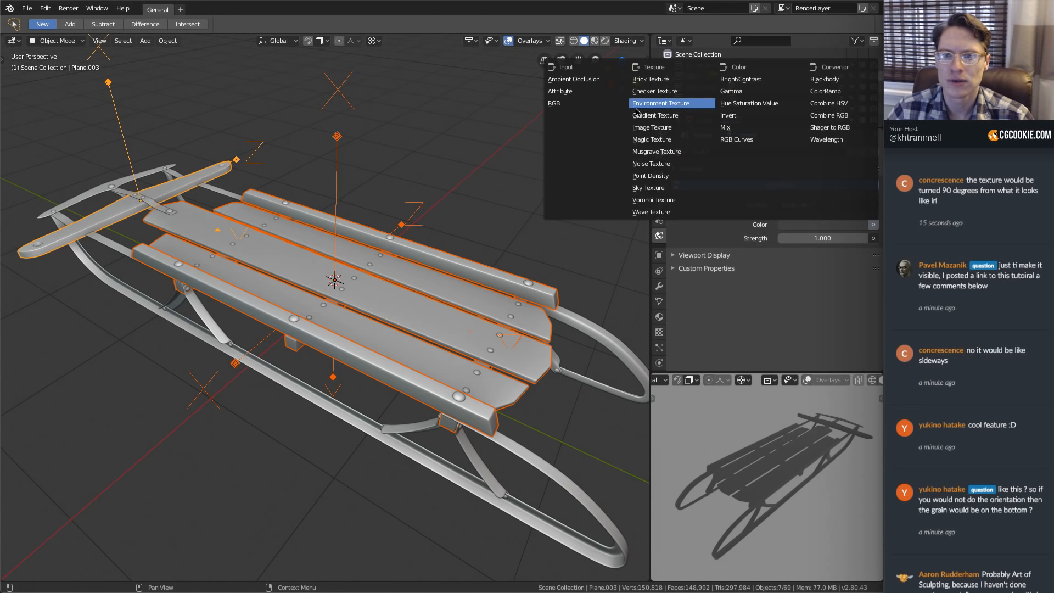
pyautogui.click(688, 105)
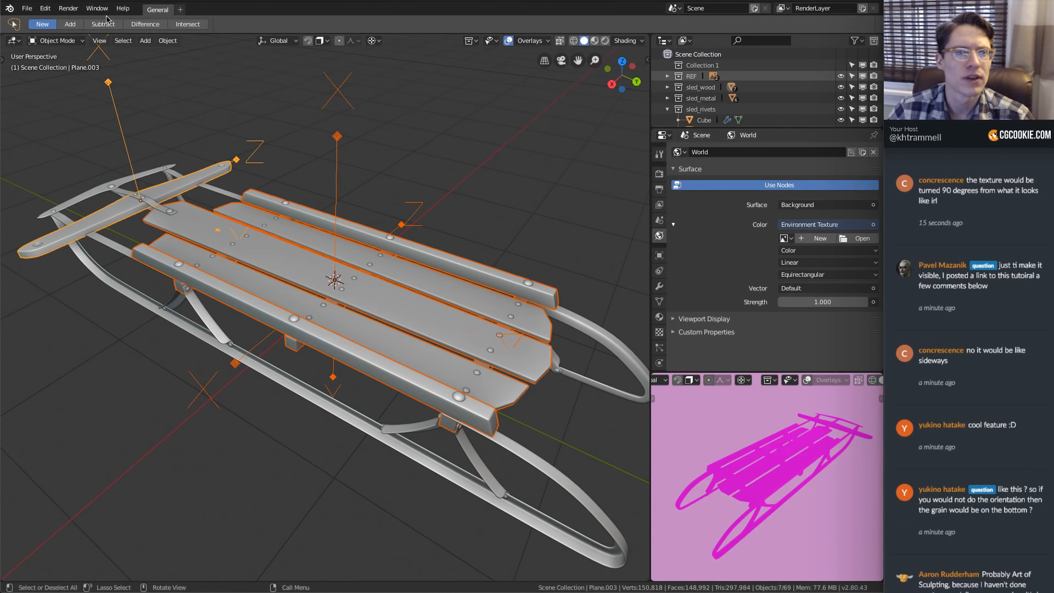
# Load kiara_1_dawn_2k.hdr from the hdri-haven folder as the World's environment image
pyautogui.click(858, 238)
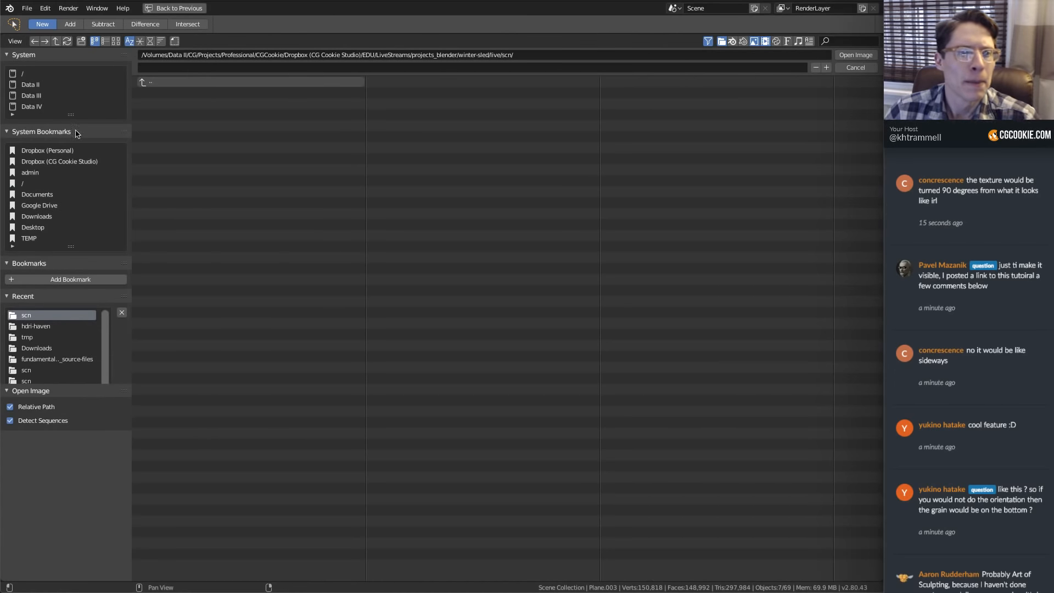
pyautogui.click(64, 326)
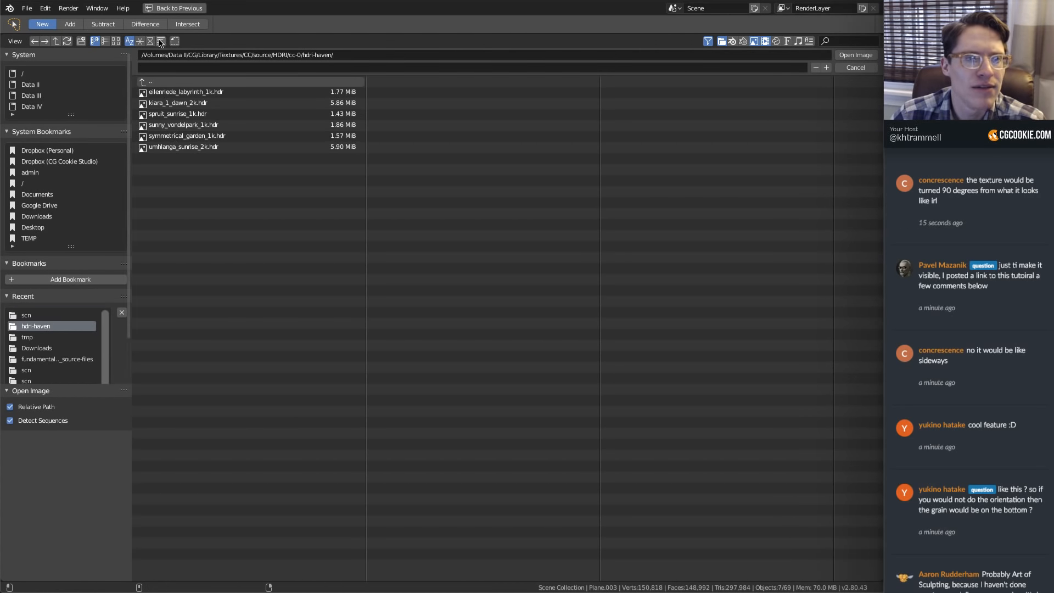
pyautogui.click(115, 41)
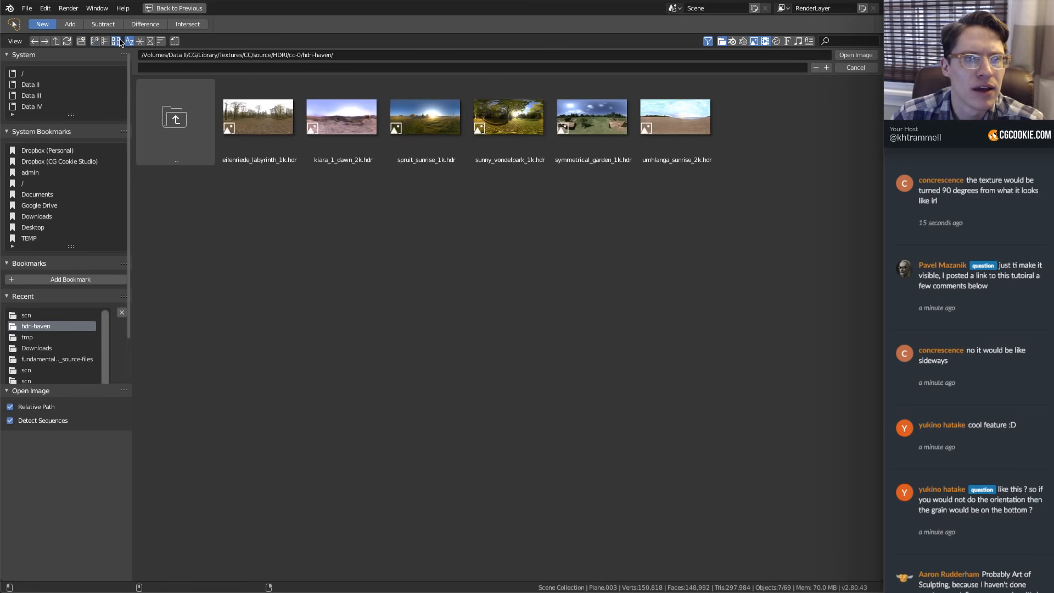
pyautogui.click(360, 119)
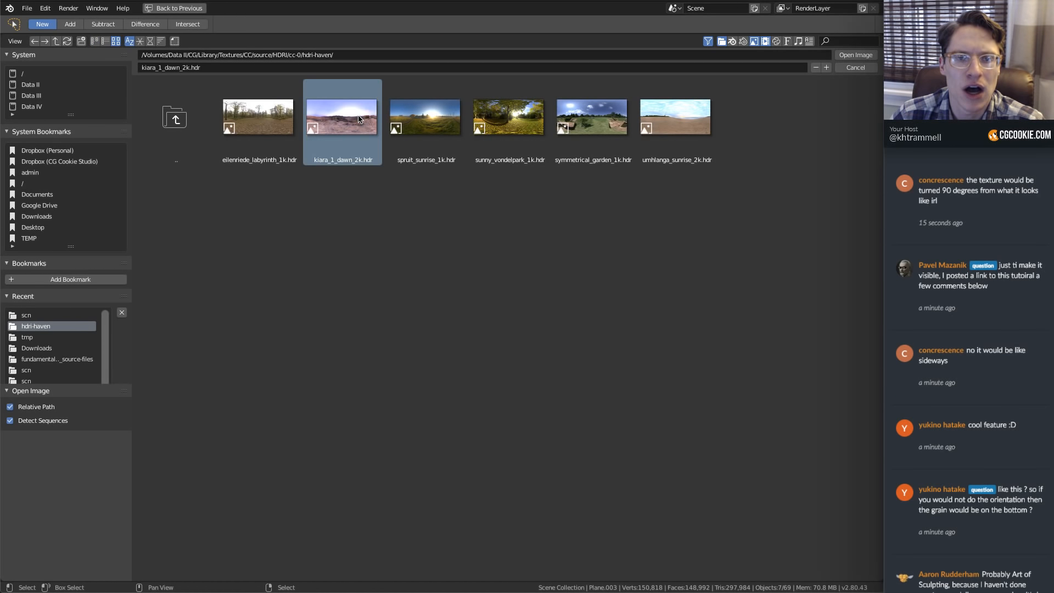
pyautogui.press('Return')
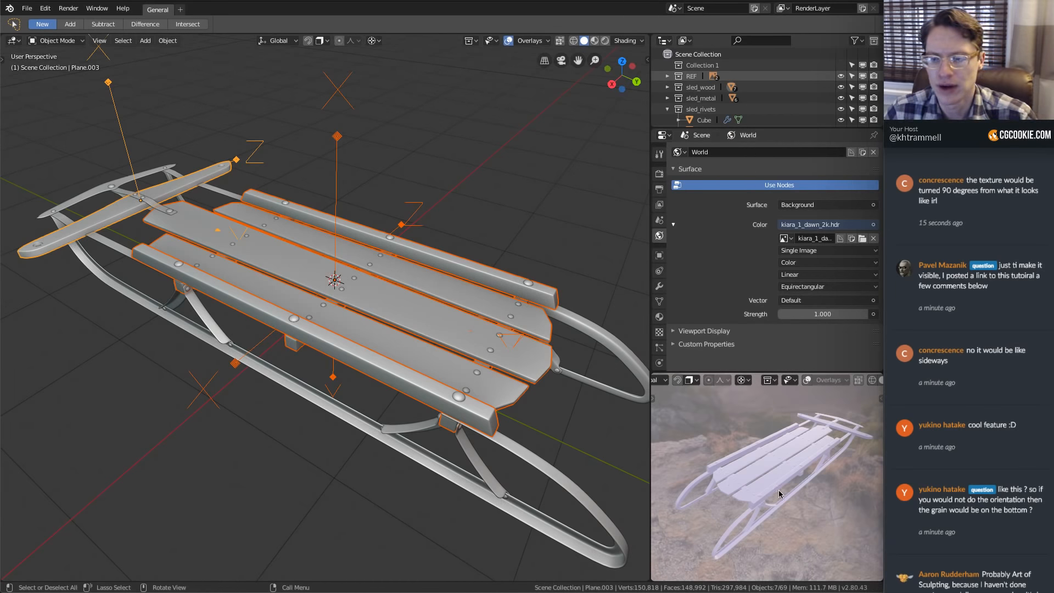
# Add a mesh plane and clear its location so it sits at the world origin beneath the sled
pyautogui.moveTo(773, 471); pyautogui.dragTo(751, 386, button='middle')
pyautogui.hotkey('shift', 'a')
pyautogui.moveTo(750, 386)
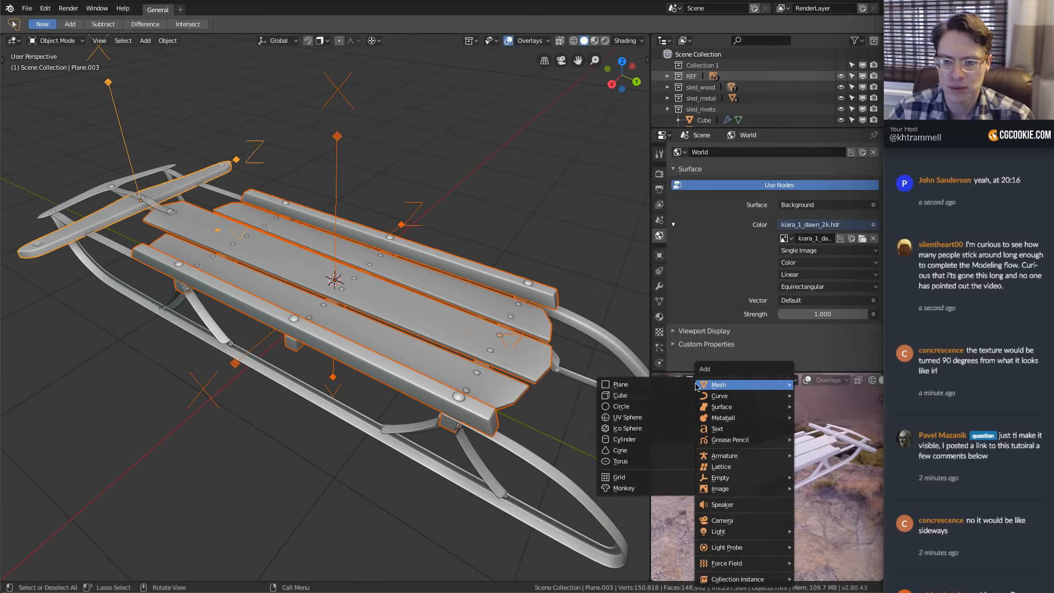
pyautogui.click(620, 384)
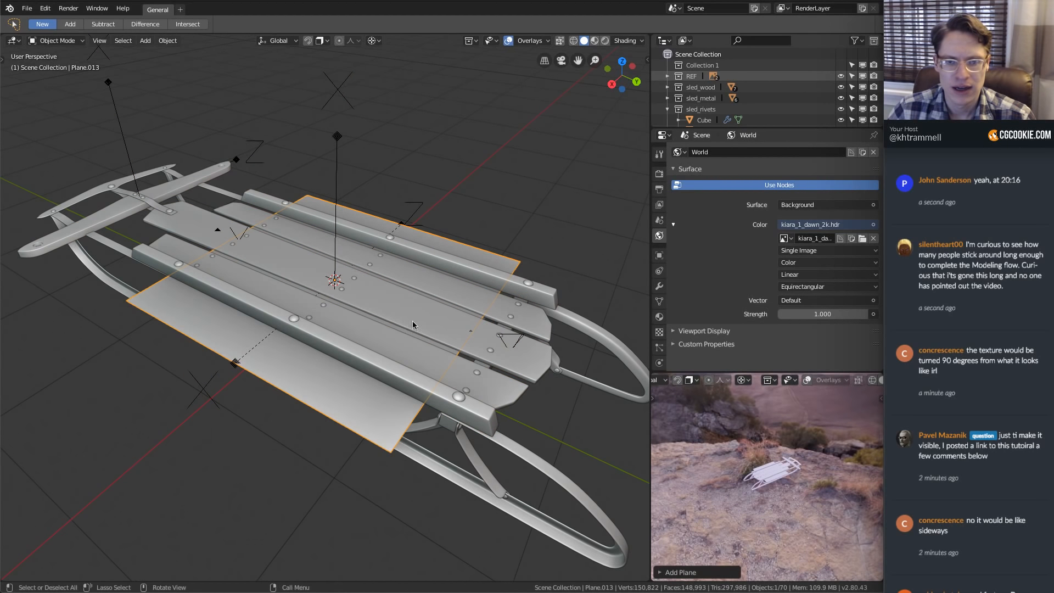
pyautogui.moveTo(413, 324); pyautogui.dragTo(360, 275, button='middle')
pyautogui.hotkey('alt', 'g')
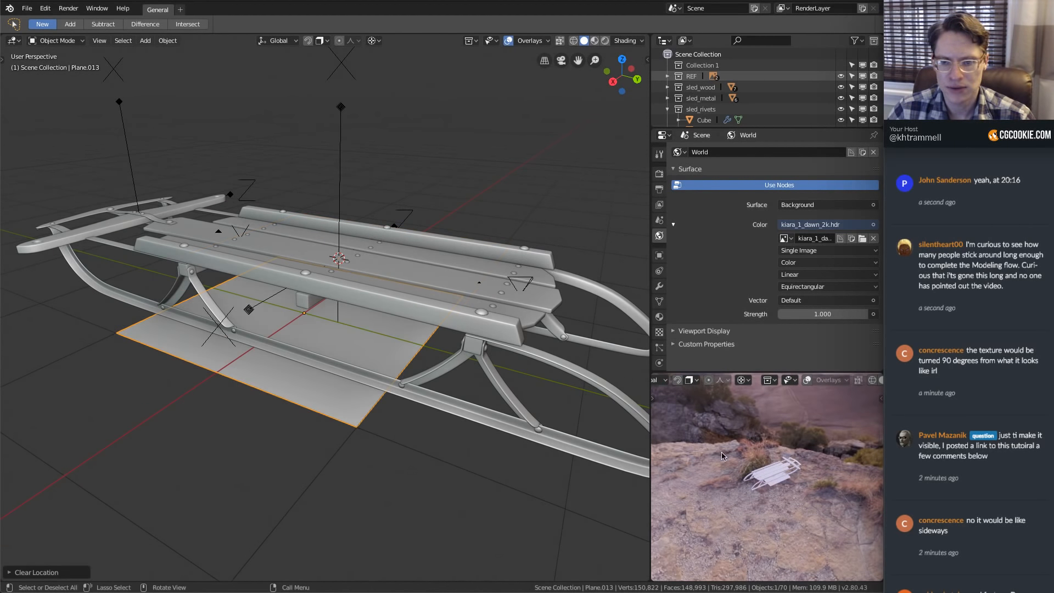
# Set the pivot to Median Point, scale the plane up into a vast ground around the sled, and apply its transform
pyautogui.moveTo(379, 357); pyautogui.dragTo(468, 274, button='middle')
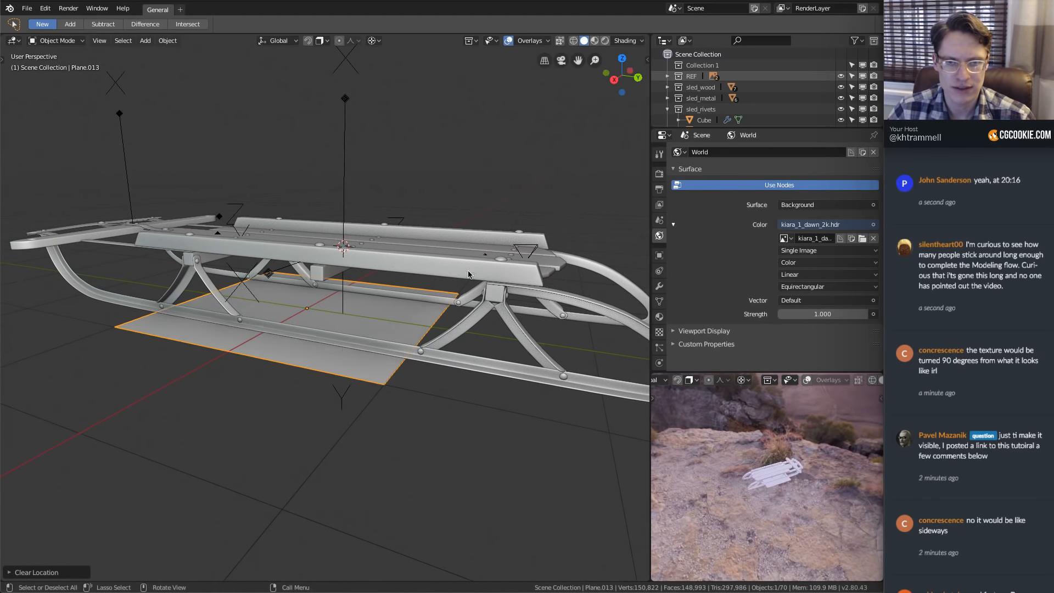
pyautogui.click(373, 41)
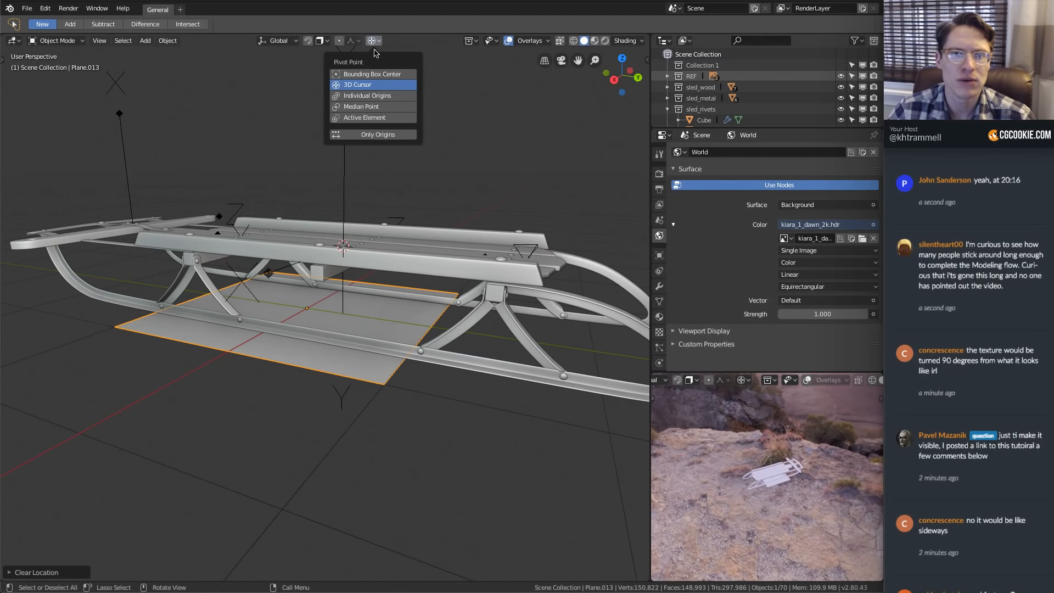
pyautogui.click(363, 106)
pyautogui.press('s')
pyautogui.click(425, 219)
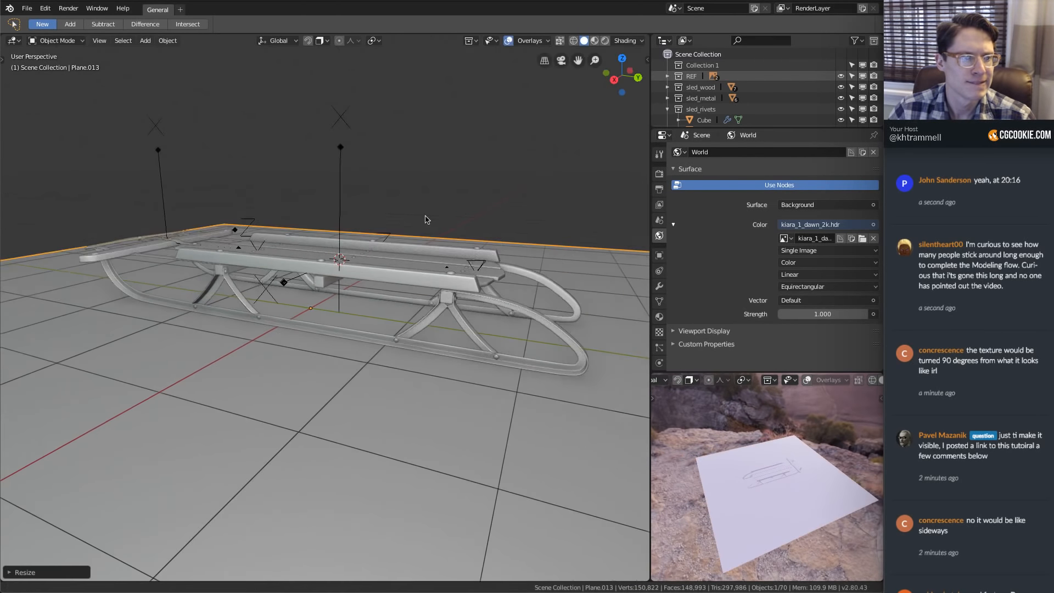
pyautogui.scroll(-3, 425, 219)
pyautogui.moveTo(425, 220); pyautogui.dragTo(384, 247, button='middle')
pyautogui.press('s')
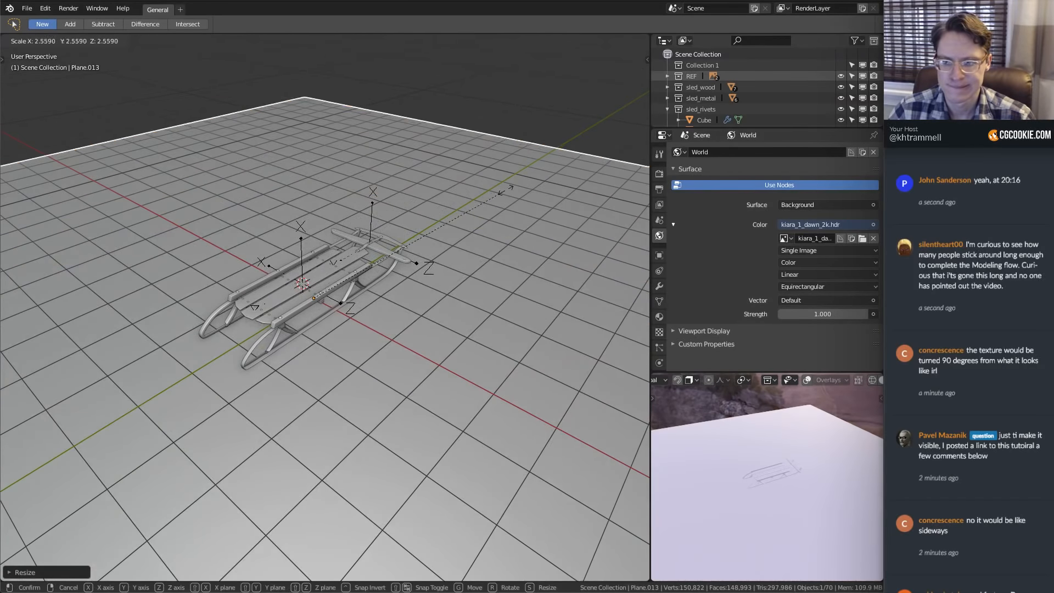
pyautogui.click(18, 125)
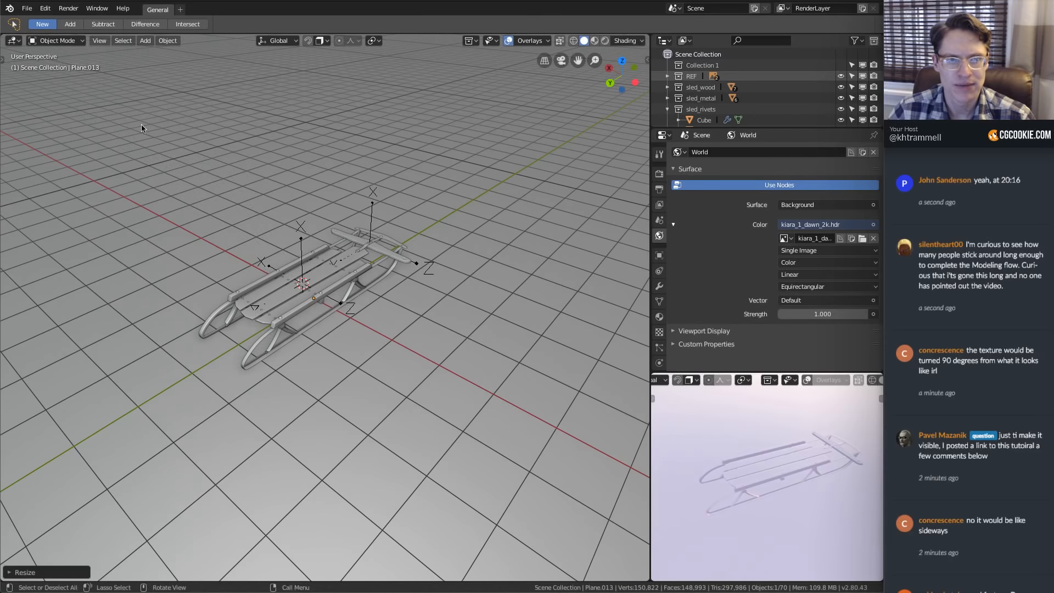
pyautogui.hotkey('ctrl', 'a')
pyautogui.click(247, 230)
# Select the sled's seat boards and side rails, adding the steering bar last as the active object
pyautogui.scroll(2, 733, 468)
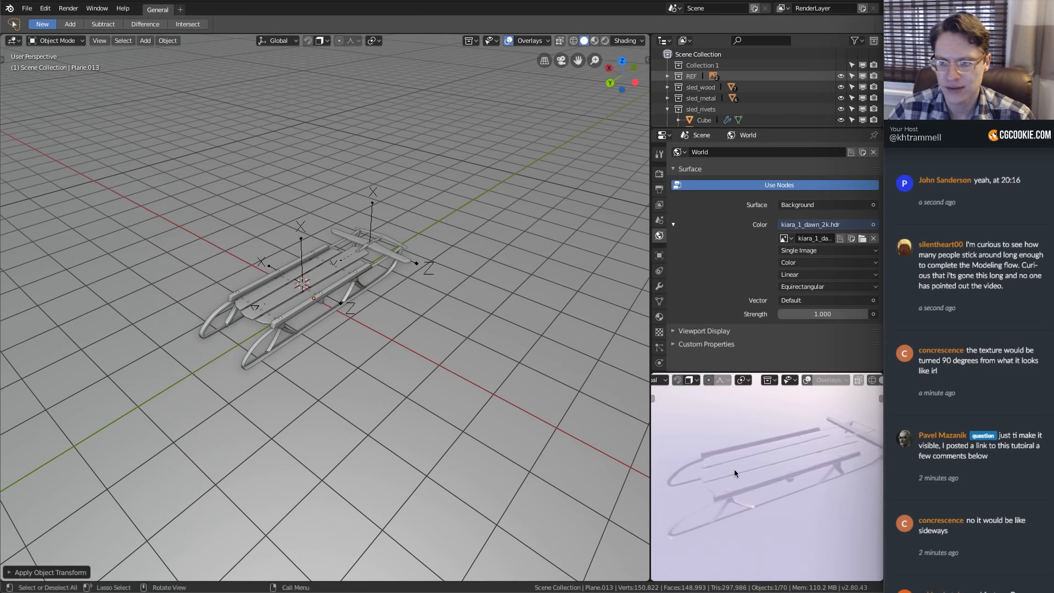
pyautogui.moveTo(734, 470)
pyautogui.mouseDown(button='middle')
pyautogui.moveTo(756, 441)
pyautogui.moveTo(749, 456)
pyautogui.mouseUp(button='middle')
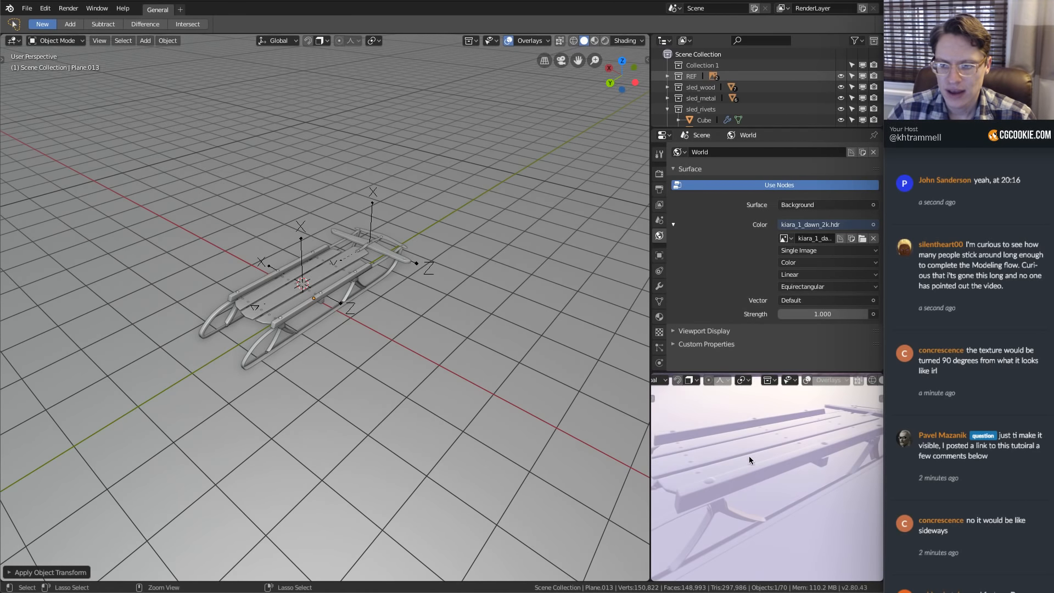
pyautogui.click(743, 443)
pyautogui.moveTo(340, 313); pyautogui.dragTo(309, 286, button='middle')
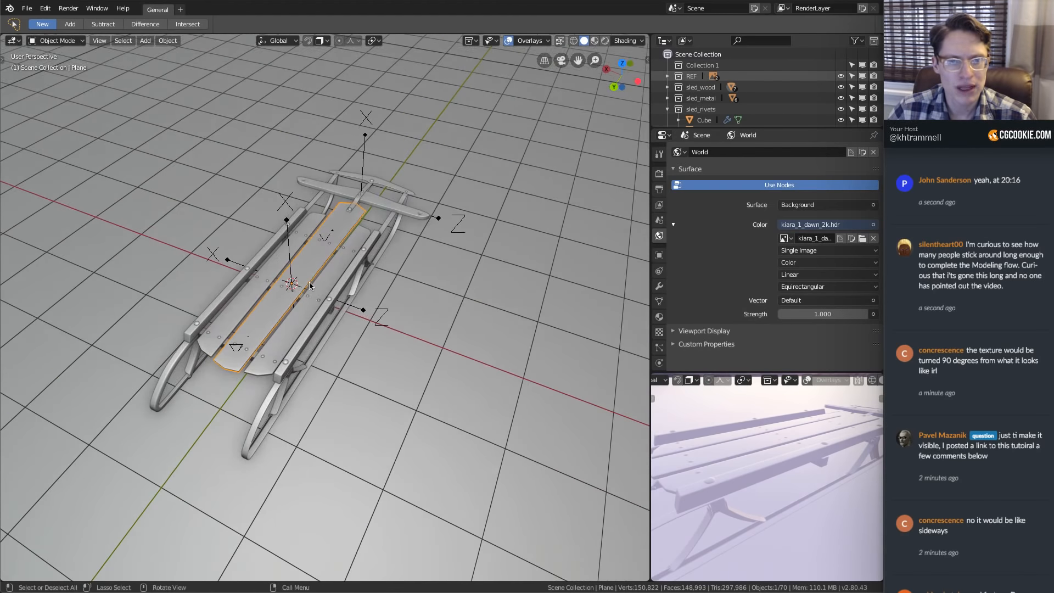
pyautogui.moveTo(716, 429)
pyautogui.mouseDown(button='middle')
pyautogui.moveTo(748, 438)
pyautogui.moveTo(755, 466)
pyautogui.moveTo(712, 432)
pyautogui.moveTo(690, 447)
pyautogui.moveTo(716, 446)
pyautogui.mouseUp(button='middle')
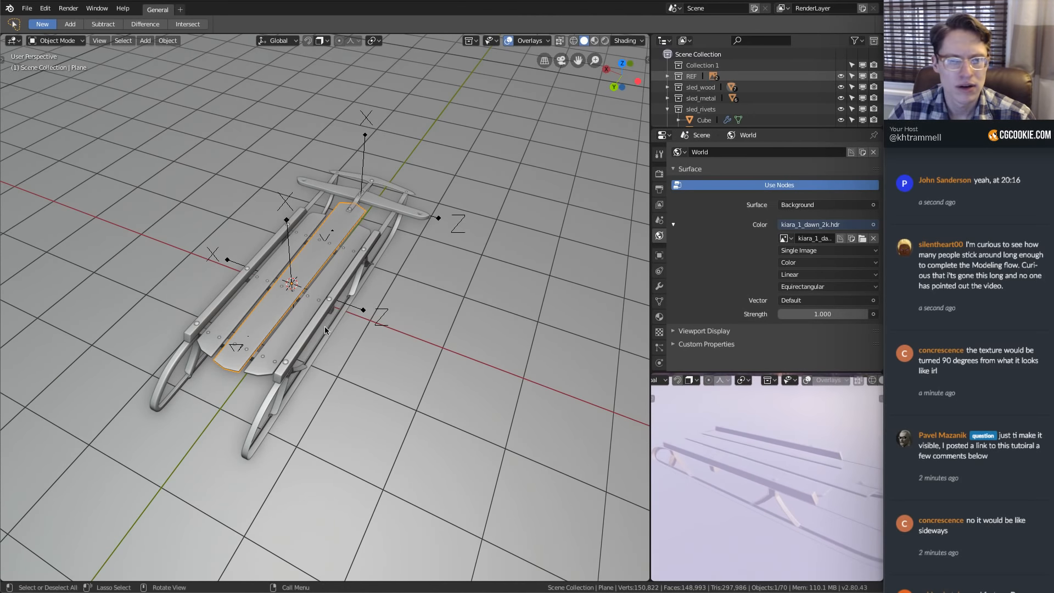
pyautogui.keyDown('shift'); pyautogui.click(275, 328); pyautogui.keyUp('shift')
pyautogui.keyDown('shift'); pyautogui.click(295, 244); pyautogui.keyUp('shift')
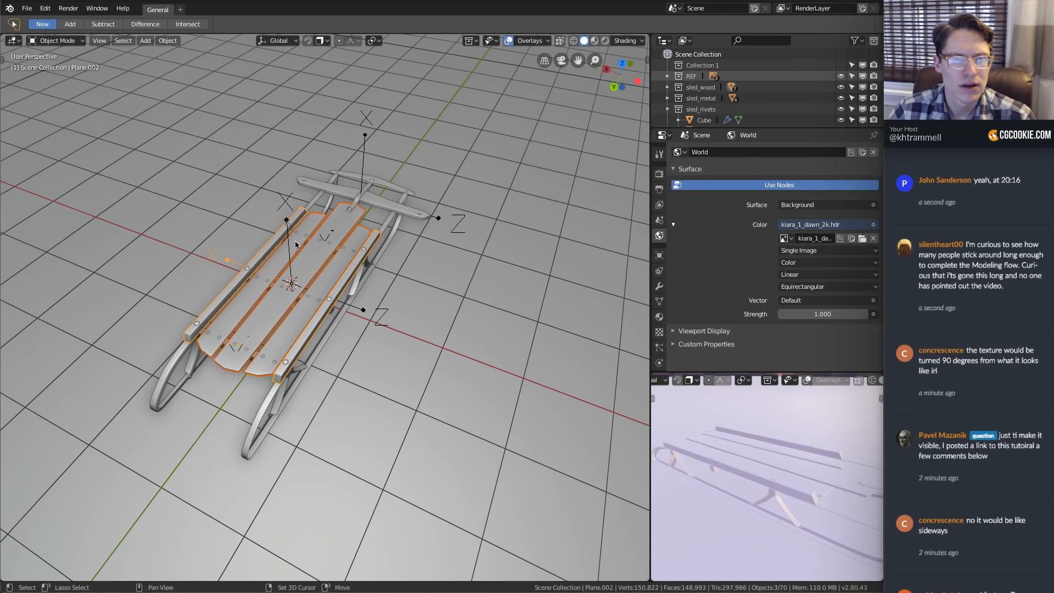
pyautogui.keyDown('shift'); pyautogui.click(381, 196); pyautogui.keyUp('shift')
pyautogui.press('KP_Decimal')
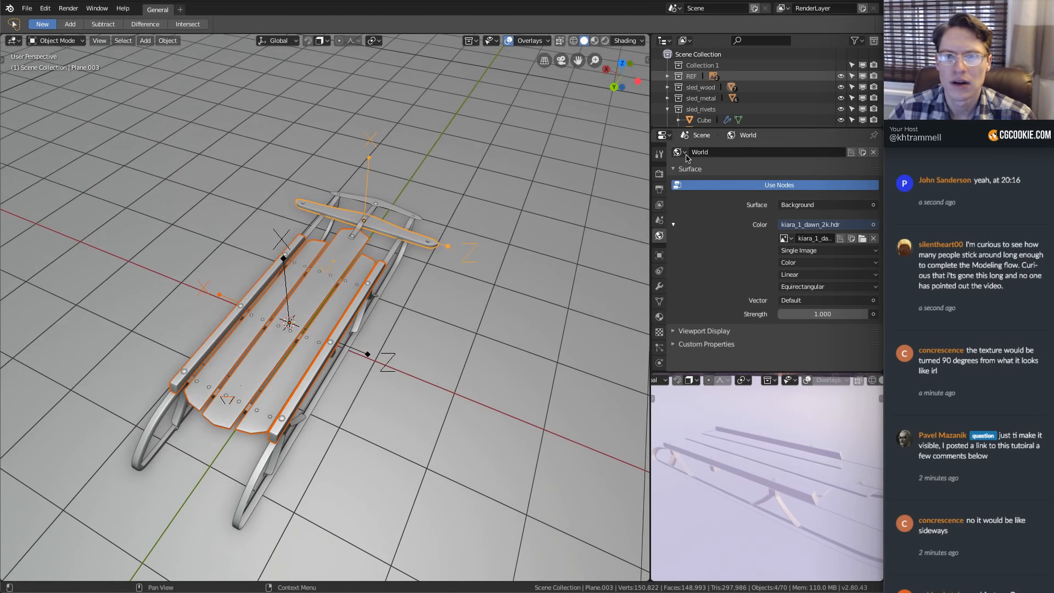
# Copy the steering bar's wood-proc material to the other selected wooden parts and save the file
pyautogui.click(659, 316)
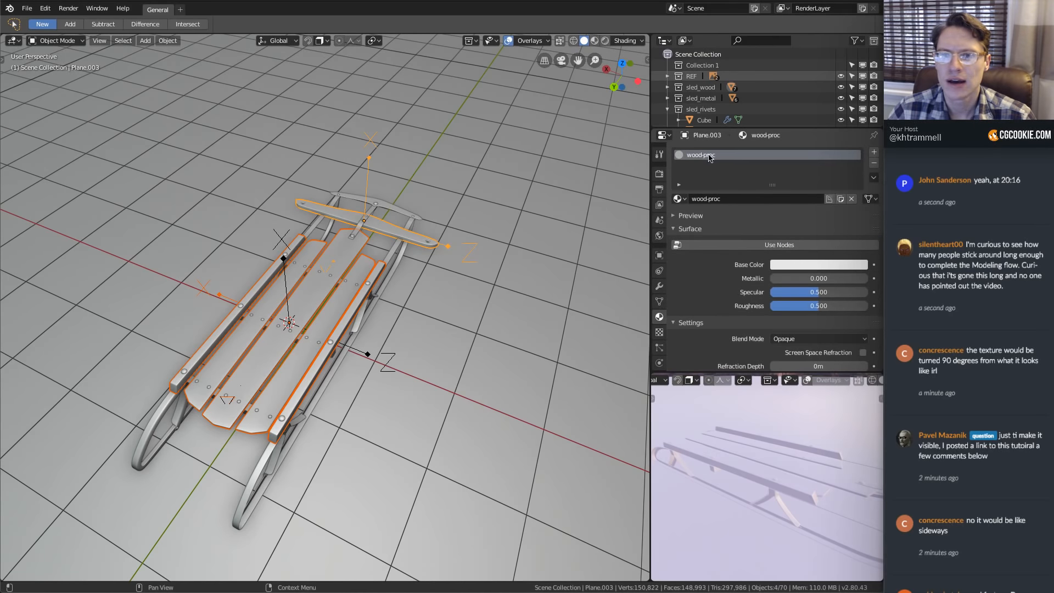
pyautogui.click(675, 217)
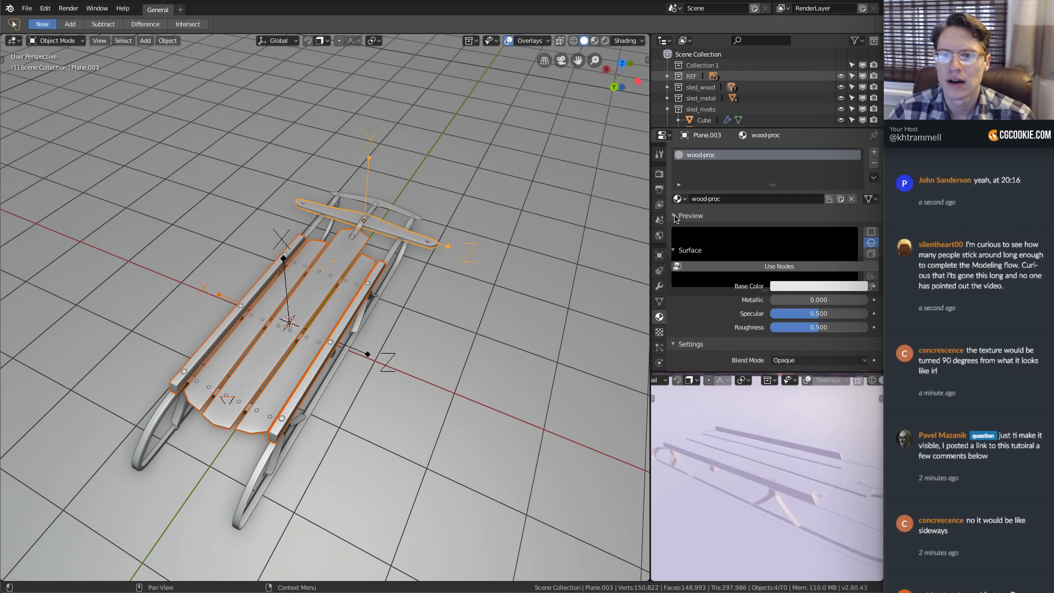
pyautogui.click(674, 215)
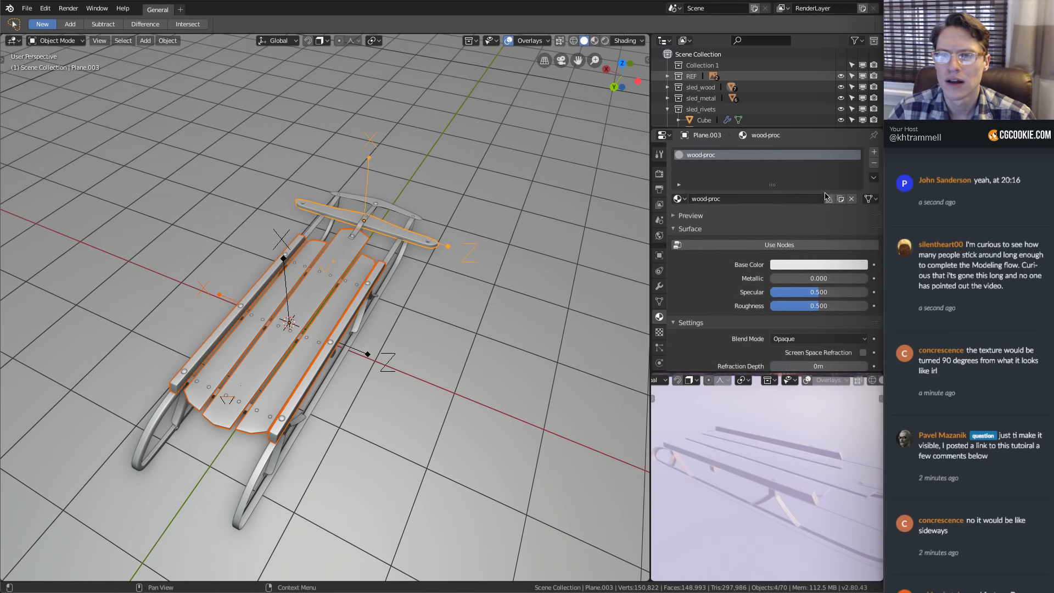
pyautogui.click(873, 178)
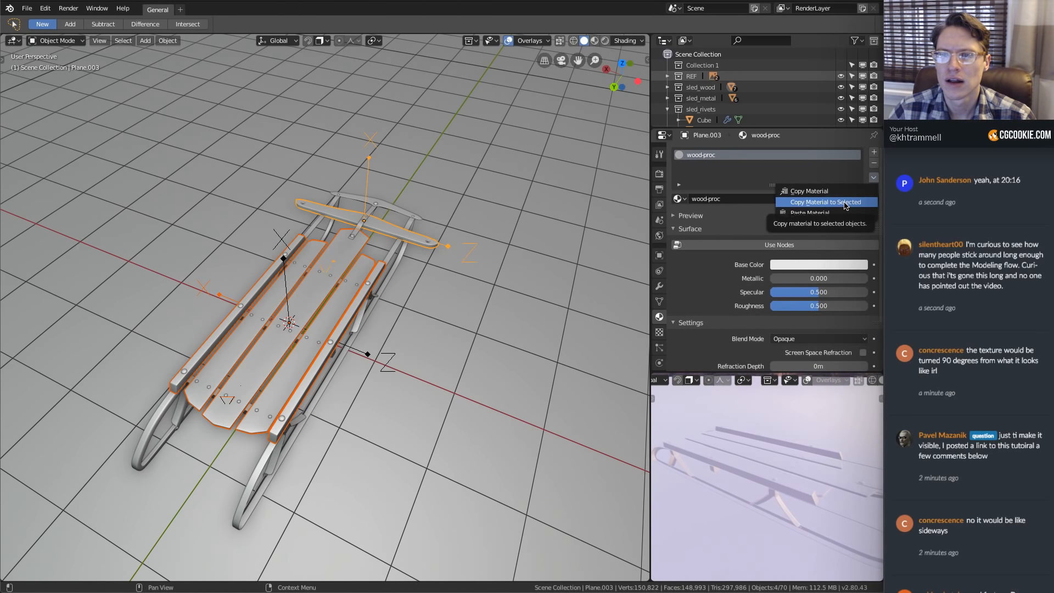
pyautogui.click(843, 203)
pyautogui.moveTo(766, 459); pyautogui.dragTo(825, 453, button='middle')
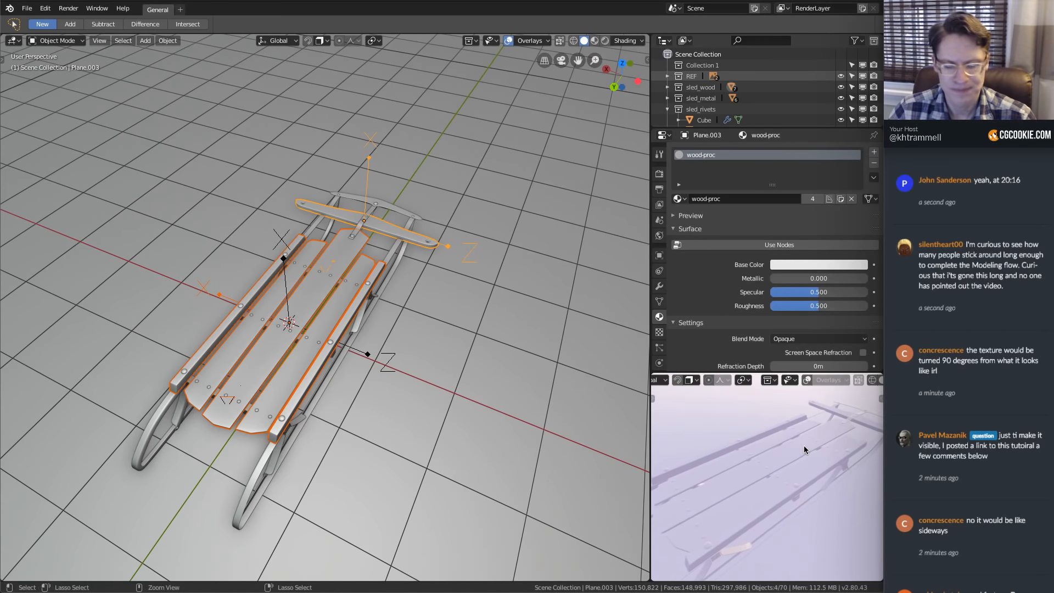
pyautogui.press('super+s')
# Open the recent file wood-proc.blend and examine the wood material on its board in Rendered shading
pyautogui.click(26, 8)
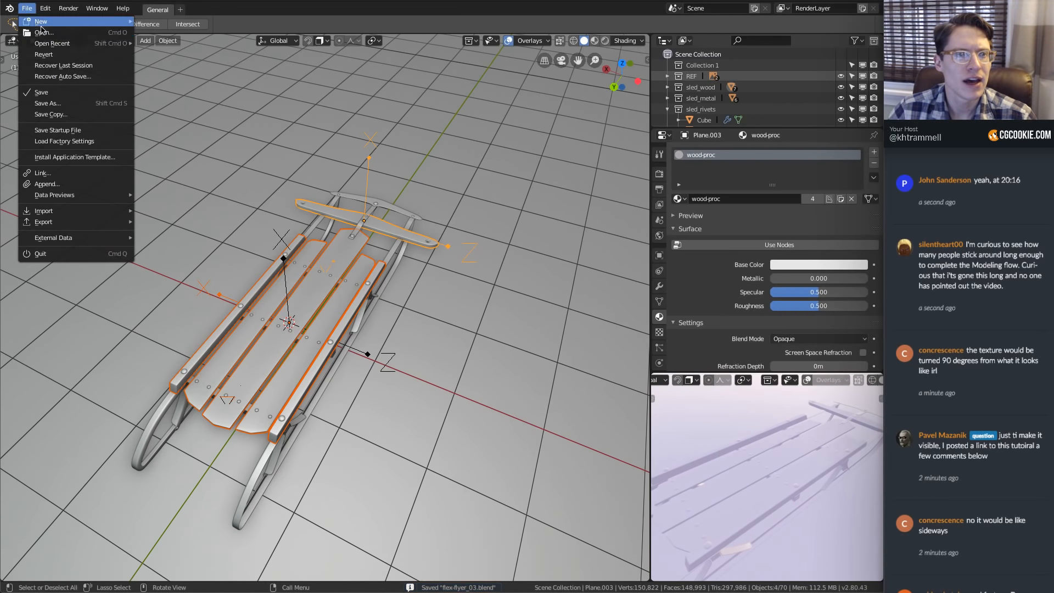
pyautogui.moveTo(52, 43)
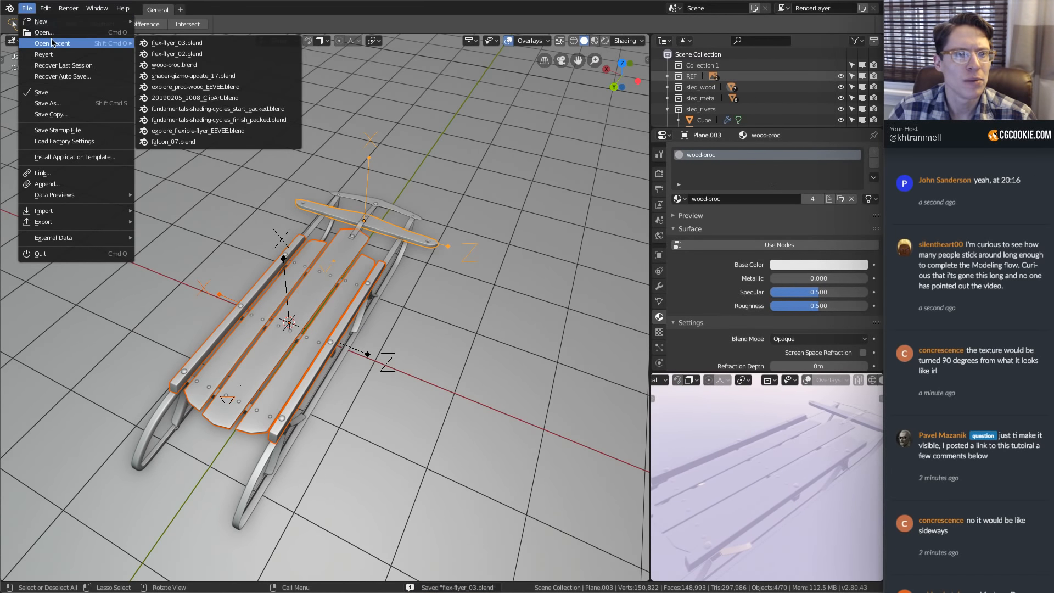
pyautogui.click(183, 65)
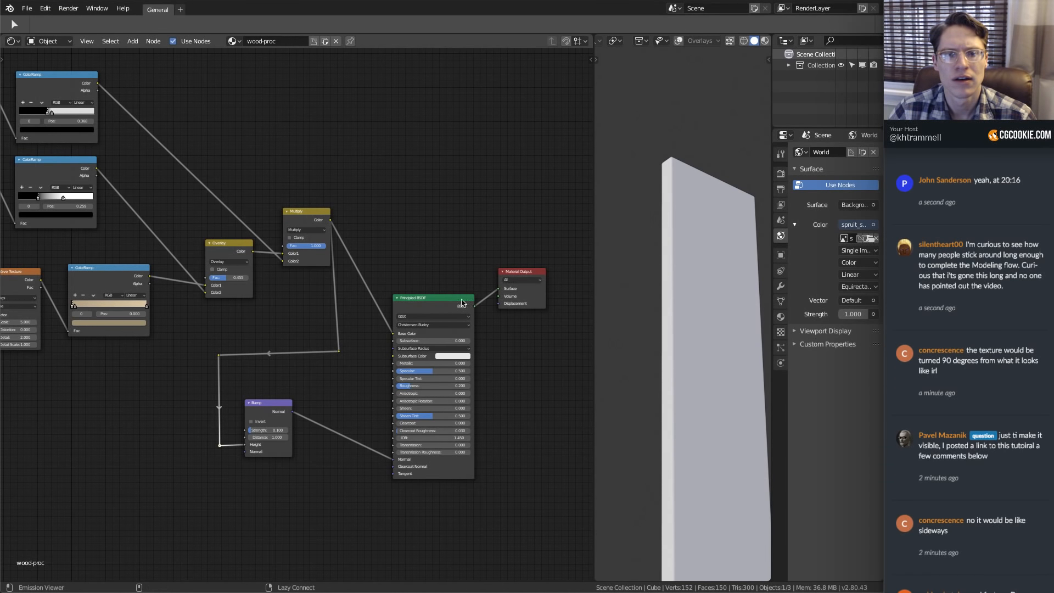
pyautogui.press('z')
pyautogui.click(681, 222)
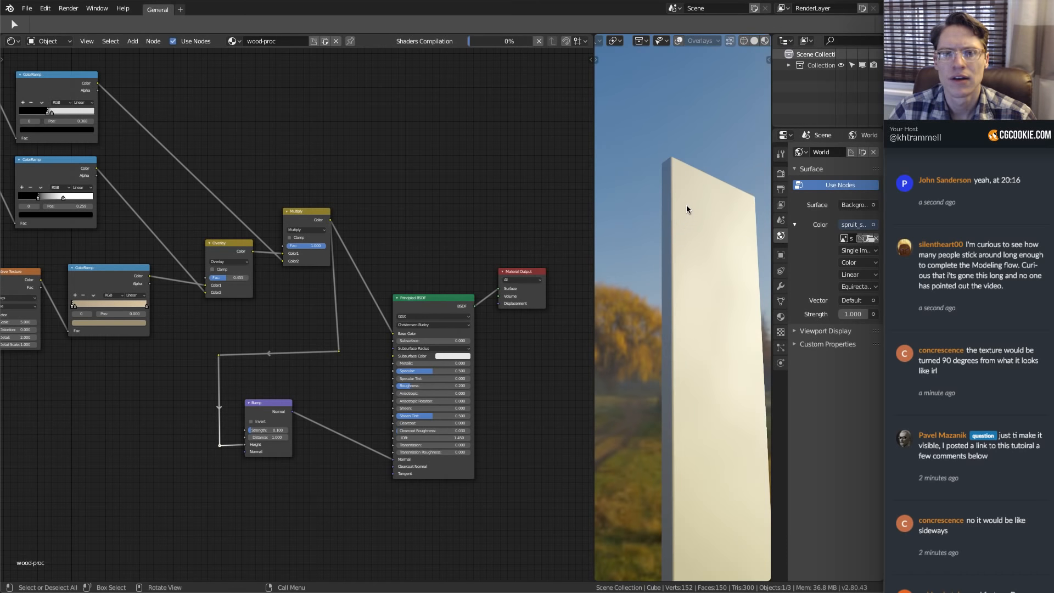
pyautogui.moveTo(684, 205); pyautogui.dragTo(687, 264, button='middle')
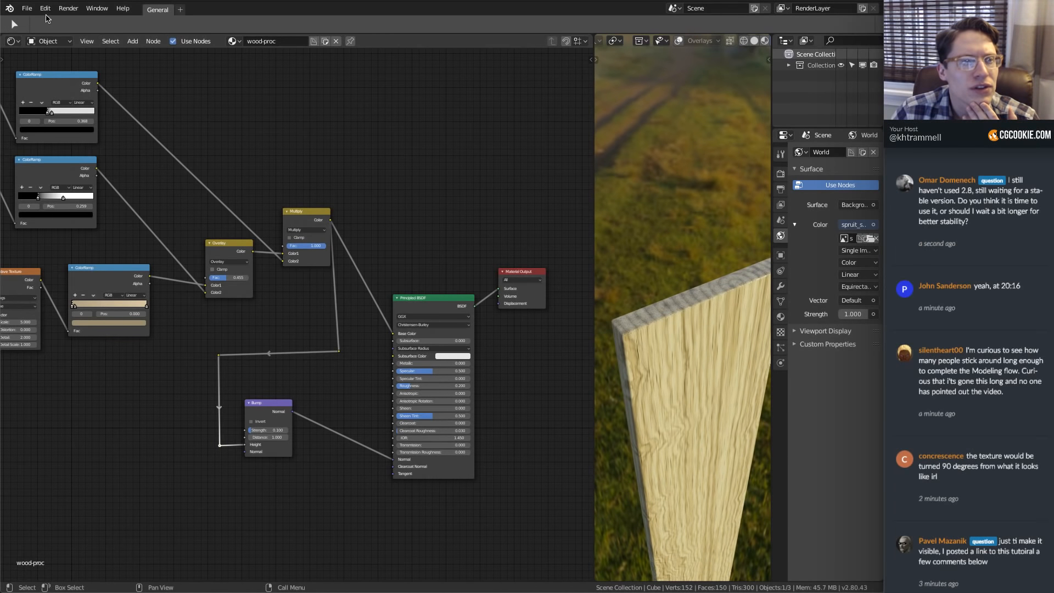
# Reopen the recent sled file flex-flyer_03.blend
pyautogui.click(26, 8)
pyautogui.moveTo(51, 43)
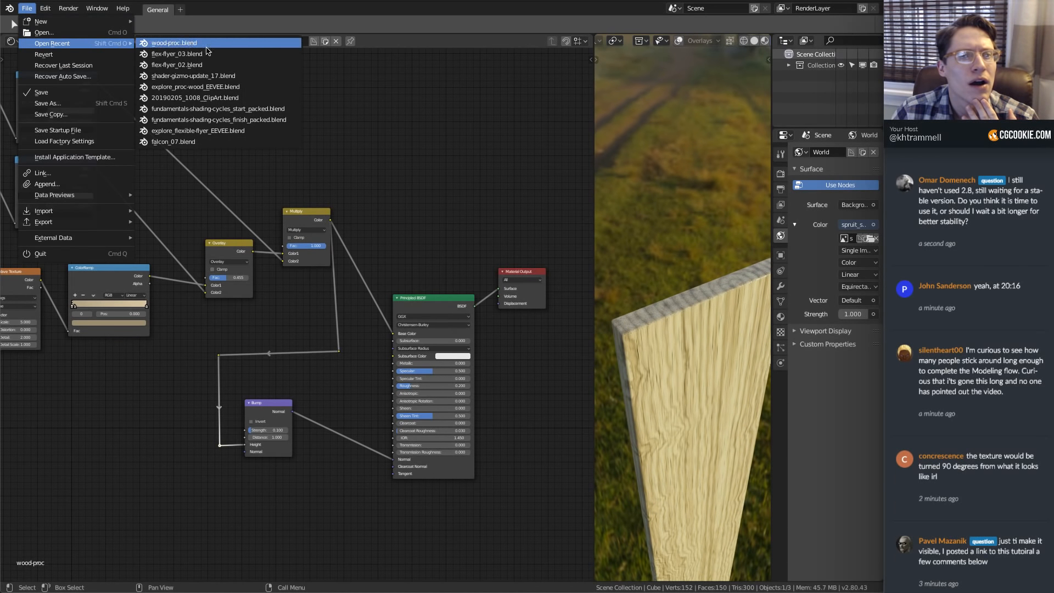
pyautogui.click(186, 54)
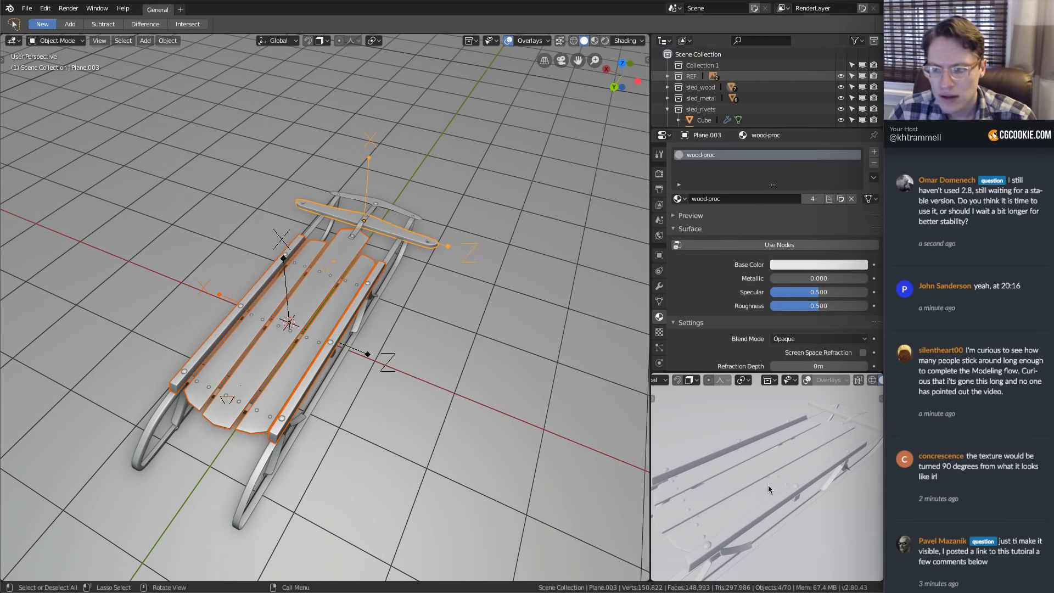
# Select the sled's center seat board and set the small viewport to Rendered shading
pyautogui.click(771, 464)
pyautogui.scroll(2, 391, 255)
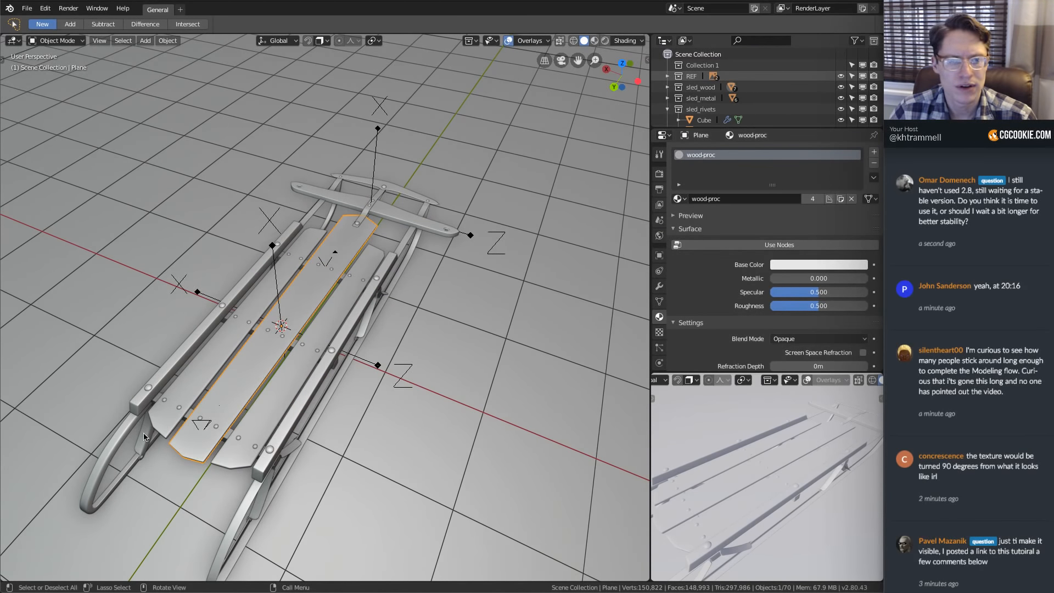
pyautogui.press('z')
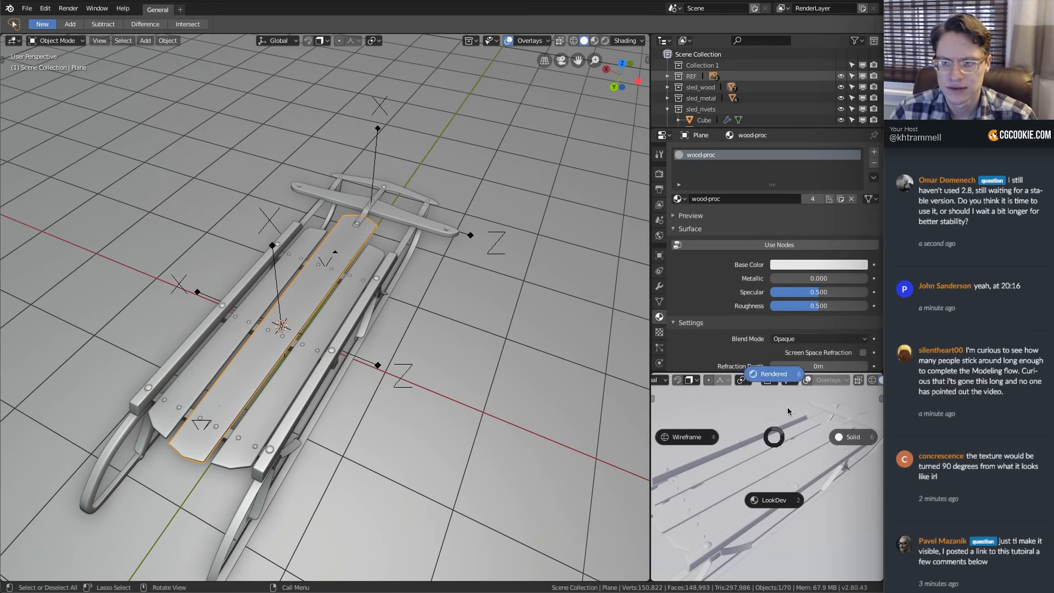
pyautogui.click(784, 374)
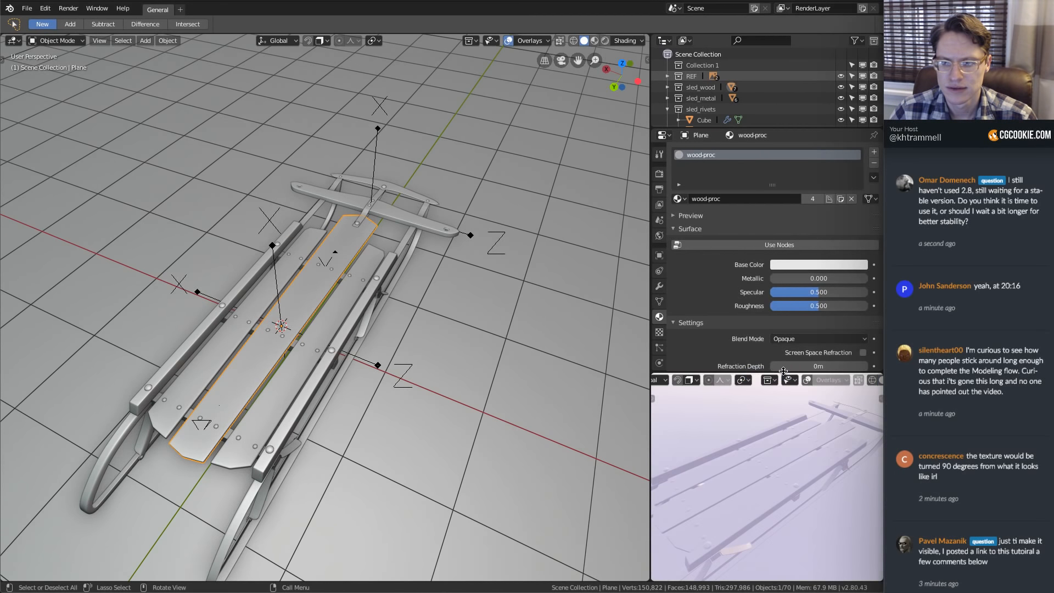
# Switch the large viewport to the Shader Editor and move the Material Output node farther from the Principled BSDF
pyautogui.click(12, 40)
pyautogui.click(45, 119)
pyautogui.moveTo(419, 230); pyautogui.dragTo(236, 331, button='middle')
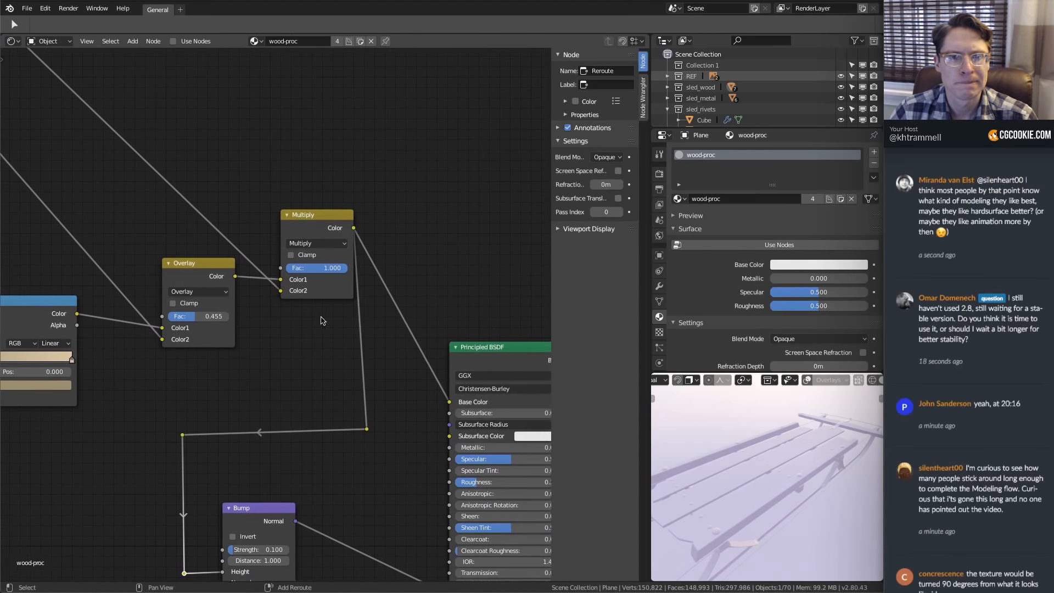
pyautogui.moveTo(430, 315); pyautogui.dragTo(305, 223, button='middle')
pyautogui.moveTo(398, 243); pyautogui.dragTo(348, 266, button='middle')
pyautogui.moveTo(484, 238); pyautogui.dragTo(531, 244)
pyautogui.moveTo(277, 211); pyautogui.dragTo(316, 252, button='middle')
# Preview the Multiply node's color output on the sled, and reconnect the Principled BSDF to the Material Output
pyautogui.keyDown('ctrl'); pyautogui.keyDown('shift'); pyautogui.click(167, 197); pyautogui.keyUp('shift'); pyautogui.keyUp('ctrl')
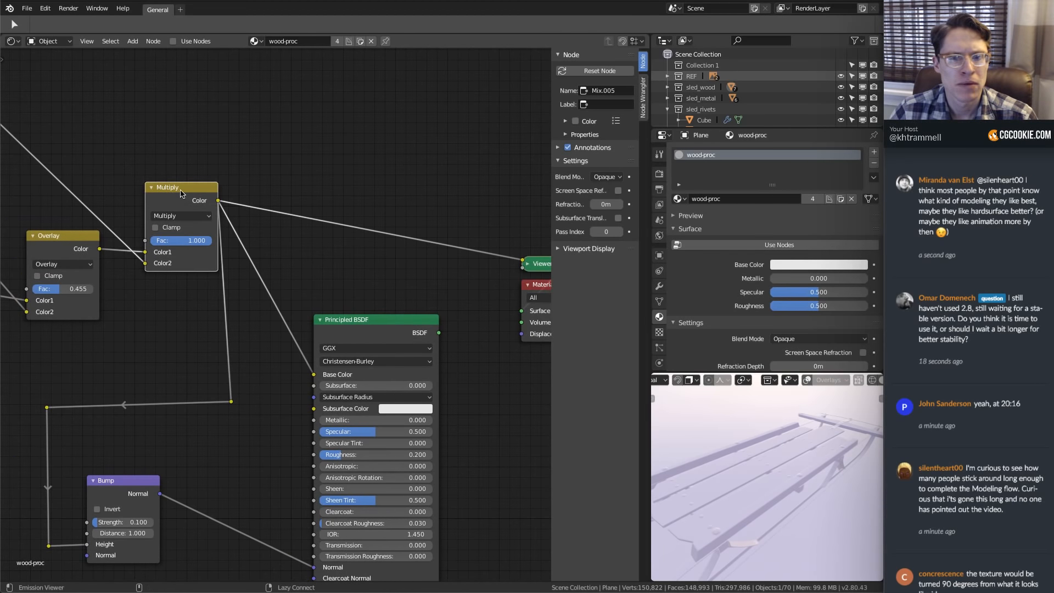
pyautogui.moveTo(828, 465); pyautogui.dragTo(801, 459, button='middle')
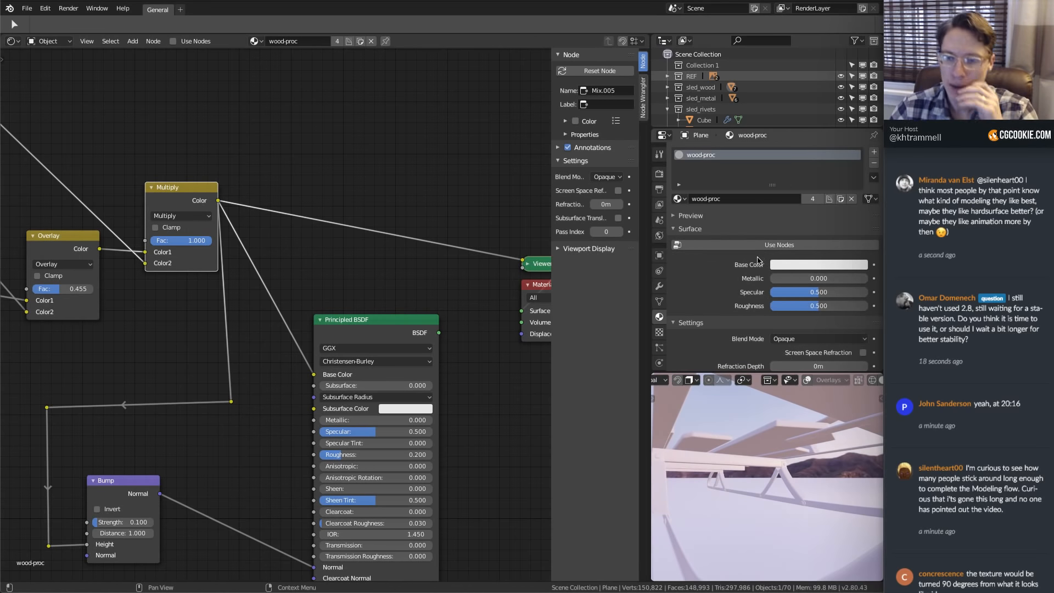
pyautogui.moveTo(400, 322); pyautogui.dragTo(285, 321, button='middle')
pyautogui.click(285, 322)
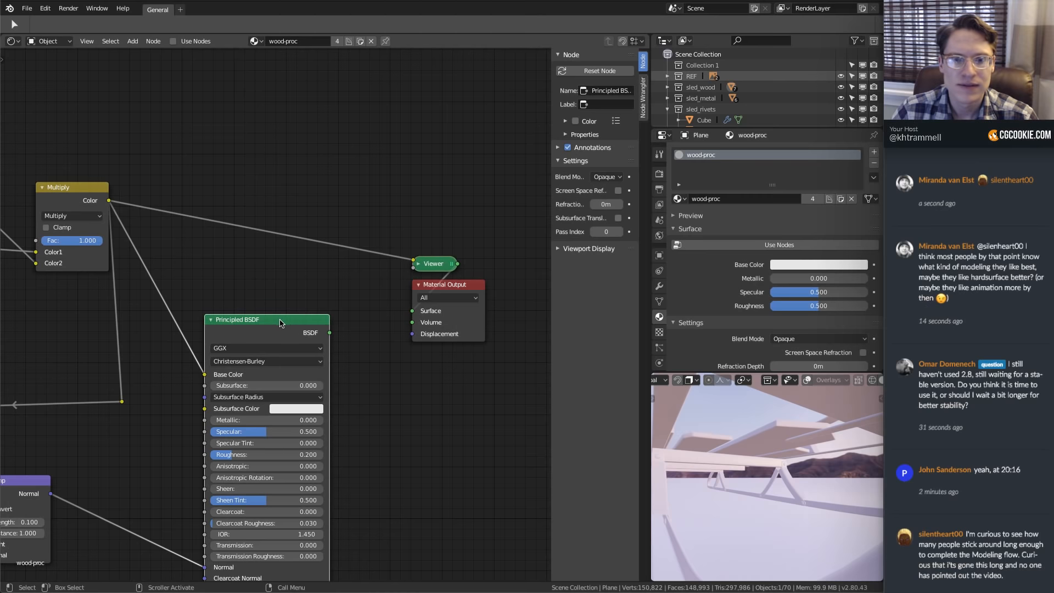
pyautogui.keyDown('ctrl'); pyautogui.keyDown('shift'); pyautogui.click(285, 321); pyautogui.keyUp('shift'); pyautogui.keyUp('ctrl')
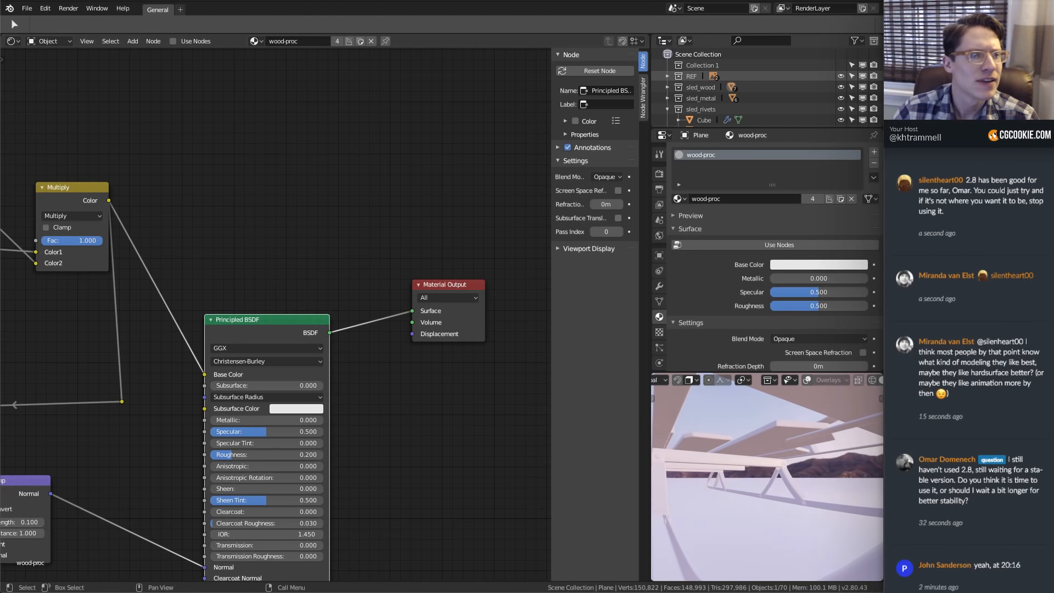
pyautogui.moveTo(767, 477); pyautogui.dragTo(574, 456, button='middle')
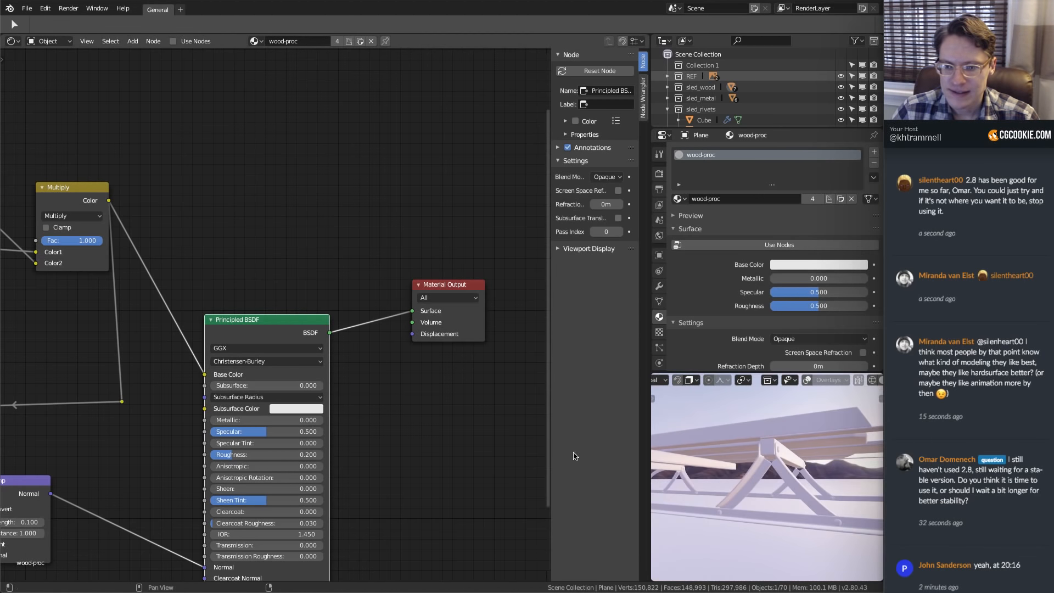
pyautogui.moveTo(735, 470); pyautogui.dragTo(719, 543, button='middle')
# Move the Texture Coordinate node farther away from the Mapping and Noise Texture nodes it feeds
pyautogui.press('Home')
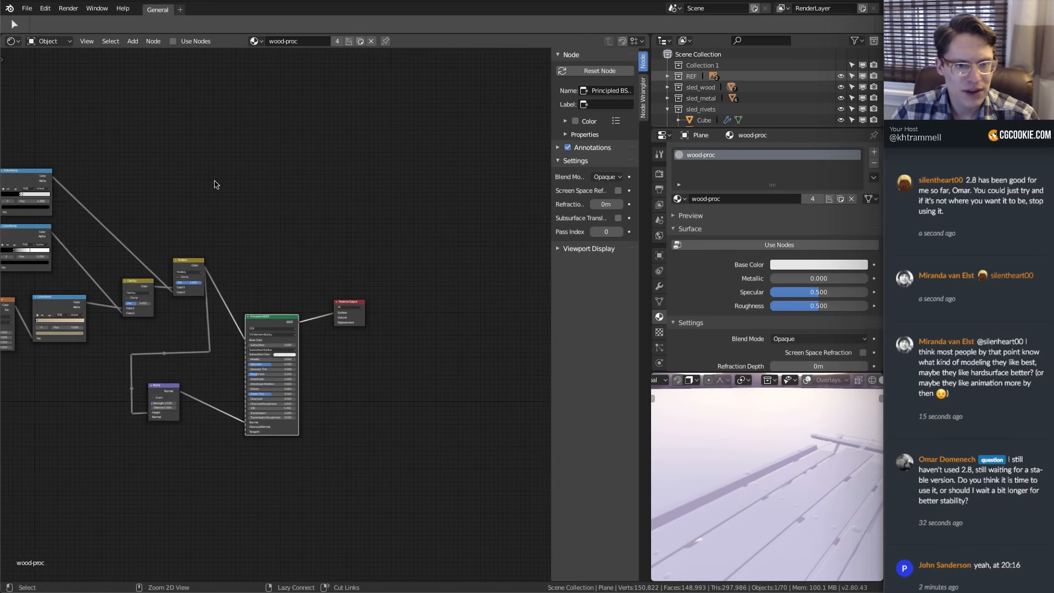
pyautogui.moveTo(297, 209); pyautogui.dragTo(472, 234, button='middle')
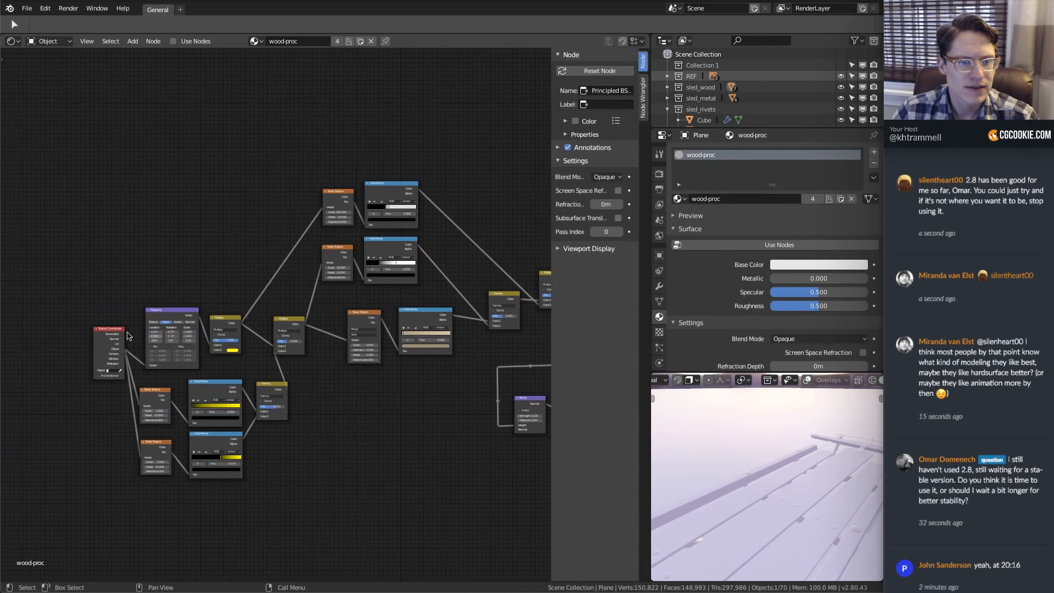
pyautogui.moveTo(110, 329); pyautogui.dragTo(67, 329)
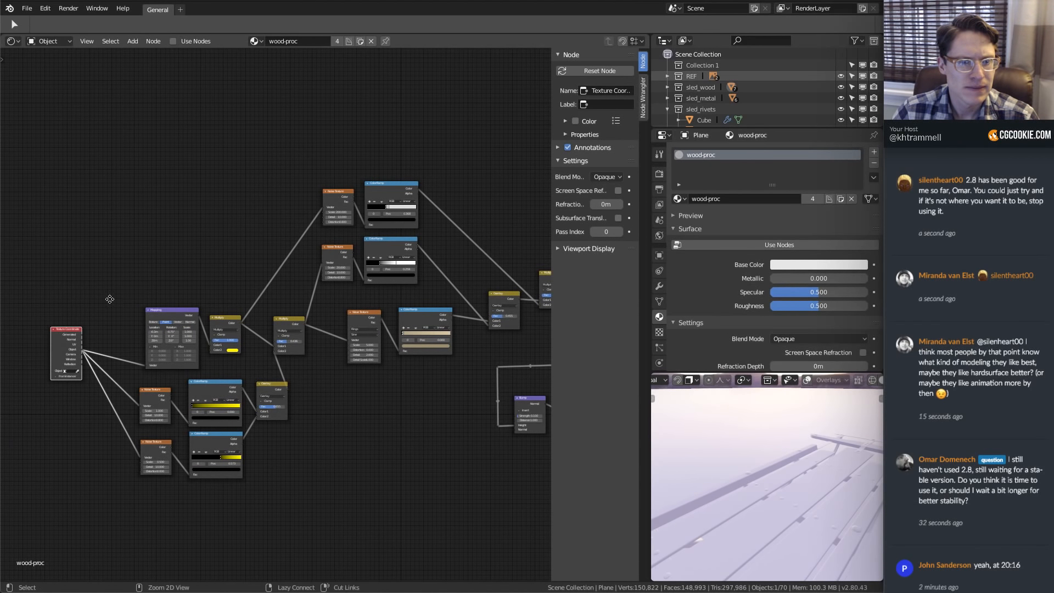
# Add a Noise Texture node above the Principled BSDF and preview its output on the sled through a Viewer node
pyautogui.scroll(2, 110, 299)
pyautogui.moveTo(416, 318); pyautogui.dragTo(17, 422, button='middle')
pyautogui.hotkey('shift', 'a')
pyautogui.moveTo(214, 254)
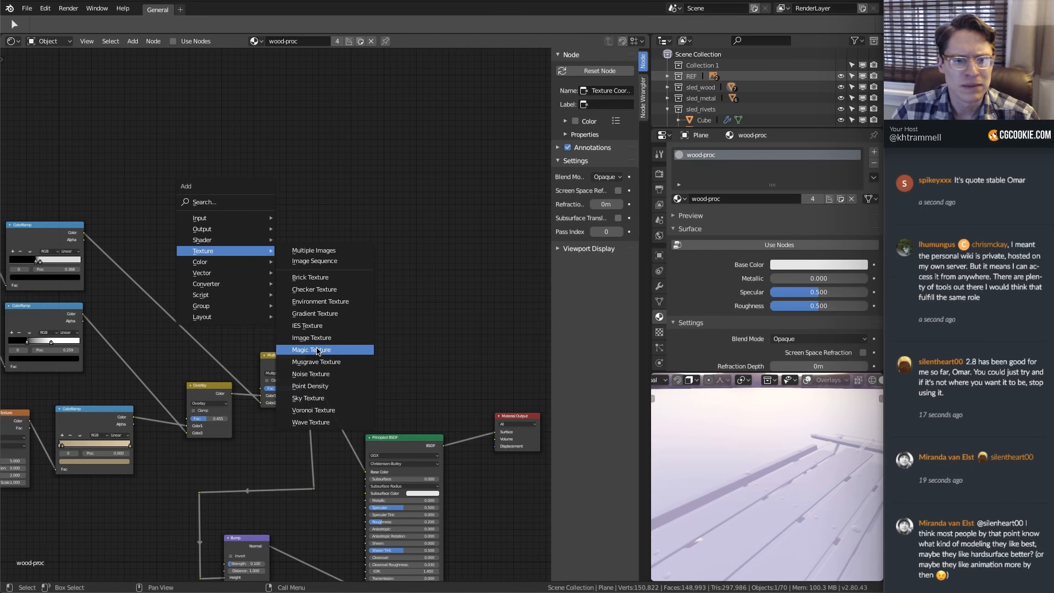
pyautogui.click(312, 374)
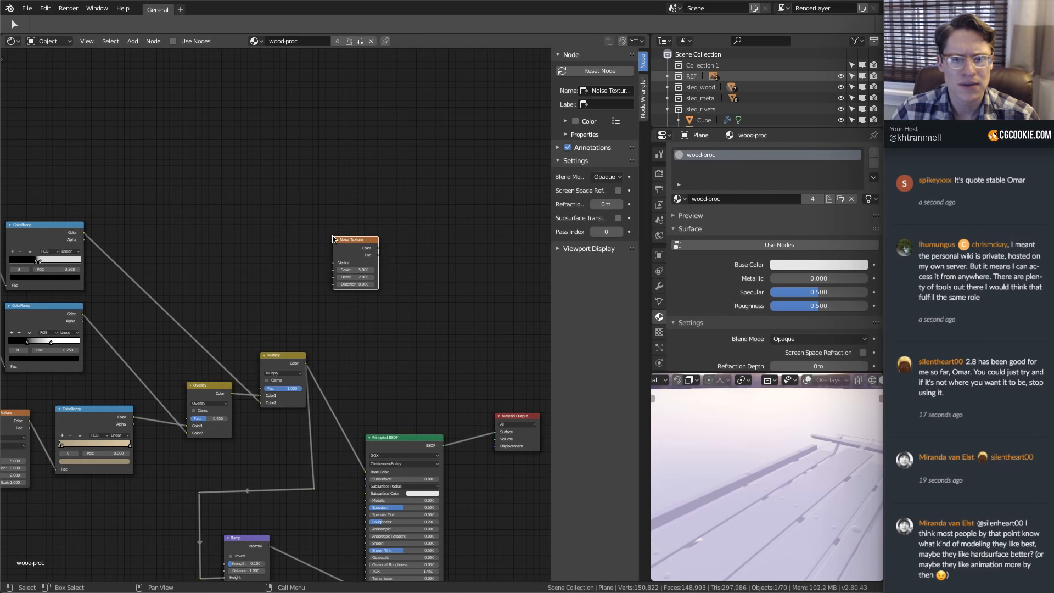
pyautogui.keyDown('ctrl'); pyautogui.keyDown('shift'); pyautogui.click(334, 240); pyautogui.keyUp('shift'); pyautogui.keyUp('ctrl')
pyautogui.moveTo(821, 482); pyautogui.dragTo(791, 463, button='middle')
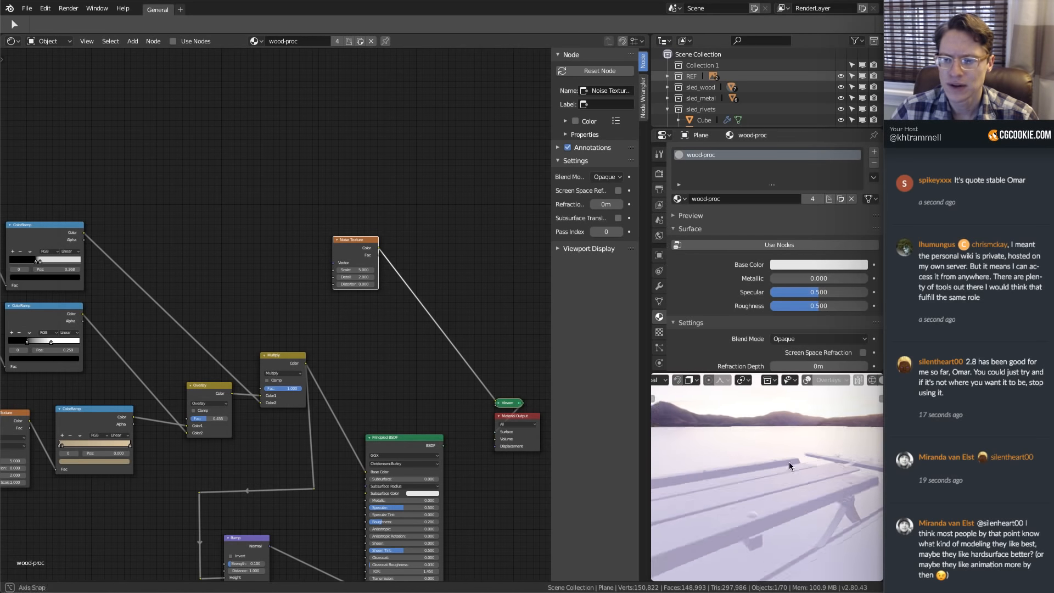
pyautogui.moveTo(517, 380); pyautogui.dragTo(340, 331, button='middle')
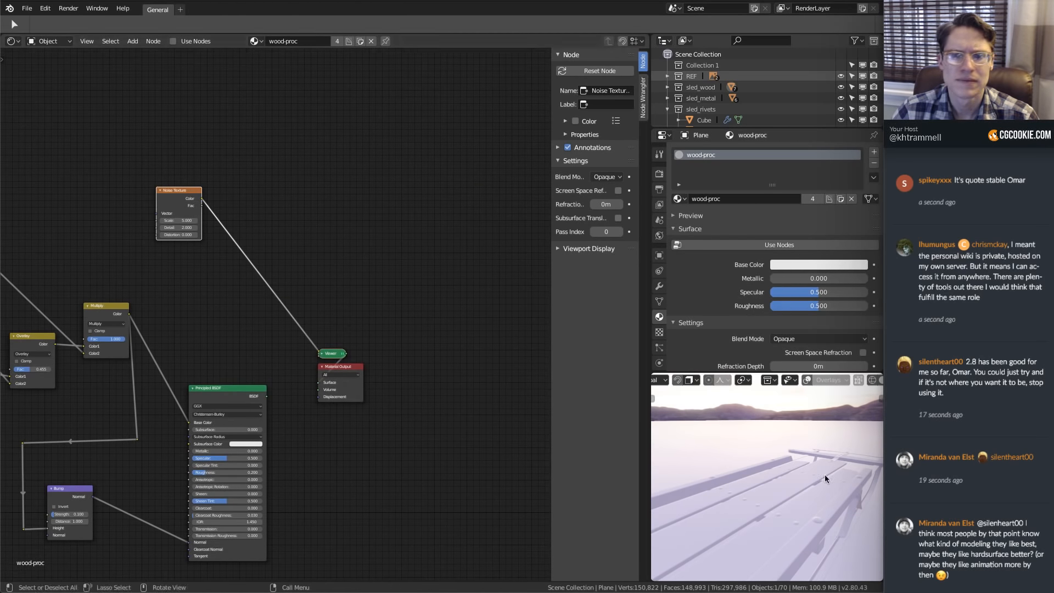
# Turn on overlays in the rendered viewport
pyautogui.click(807, 380)
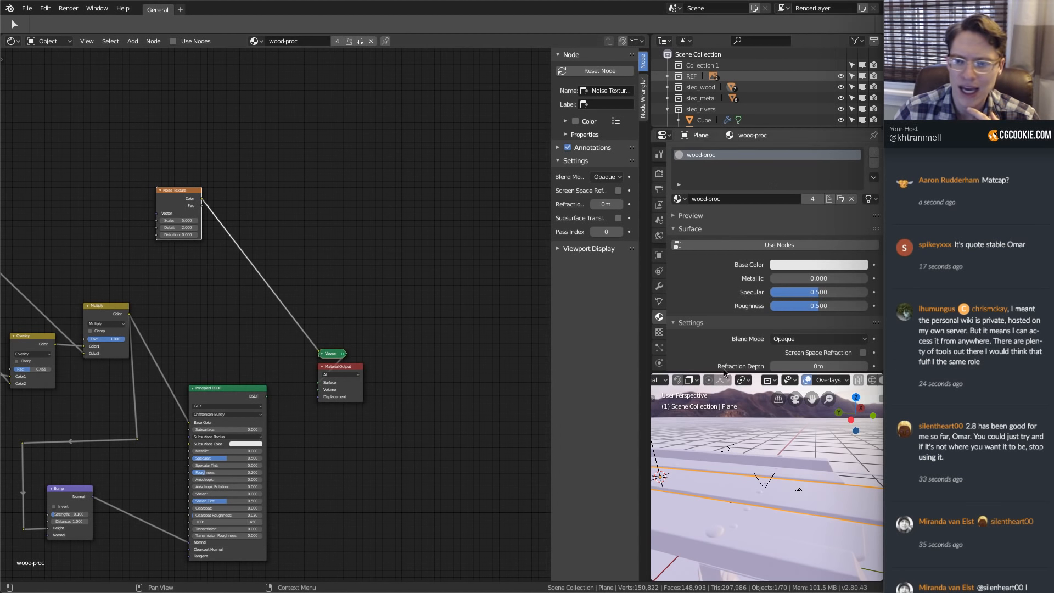
pyautogui.scroll(-4, 846, 380)
pyautogui.scroll(2, 851, 381)
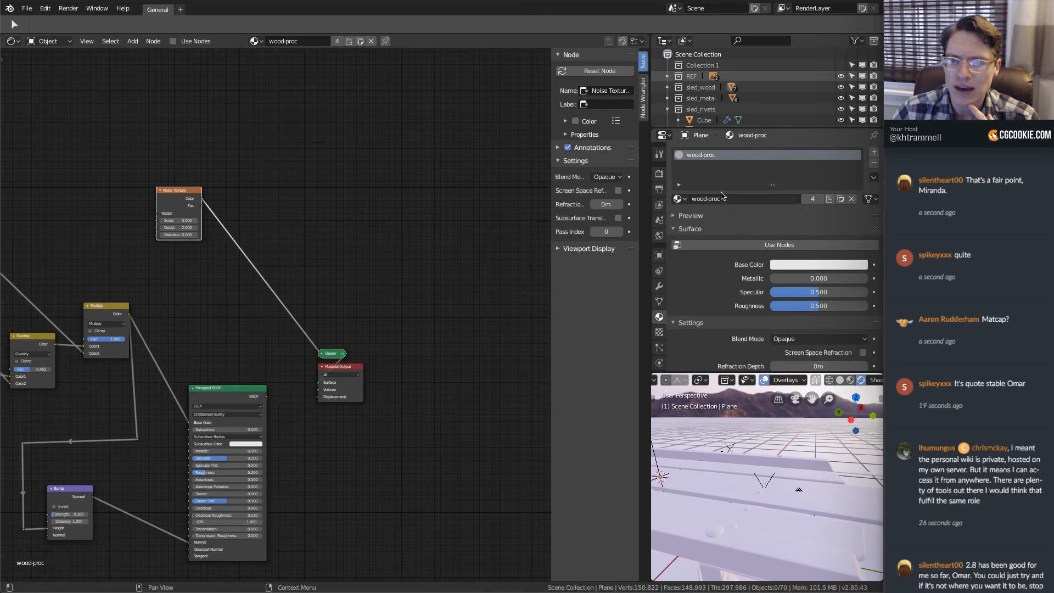
# Save the sled file and switch the render engine to Cycles
pyautogui.click(659, 173)
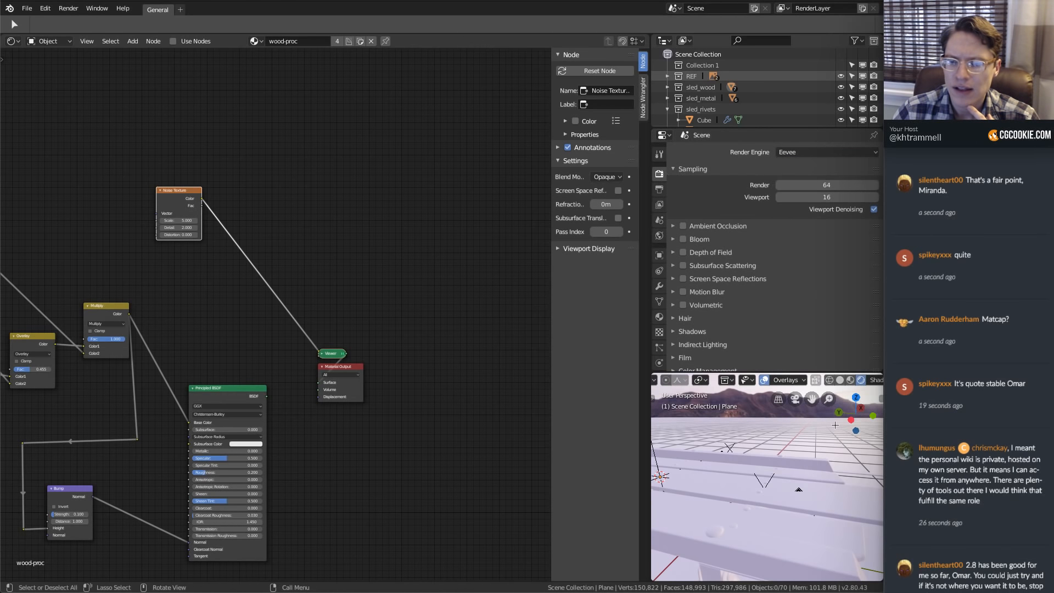
pyautogui.moveTo(669, 420); pyautogui.dragTo(707, 423, button='middle')
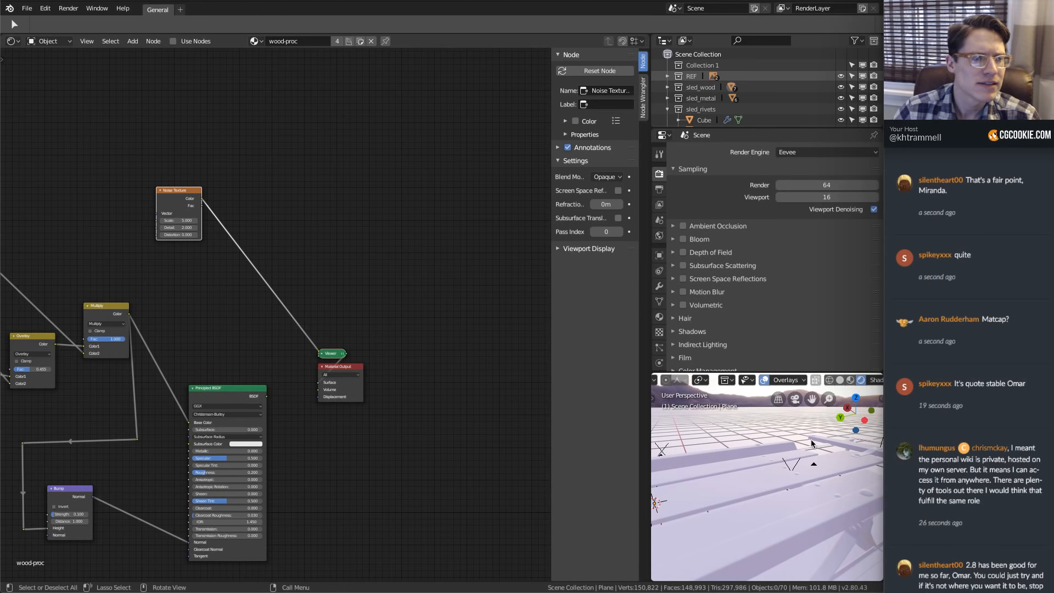
pyautogui.hotkey('ctrl', 's')
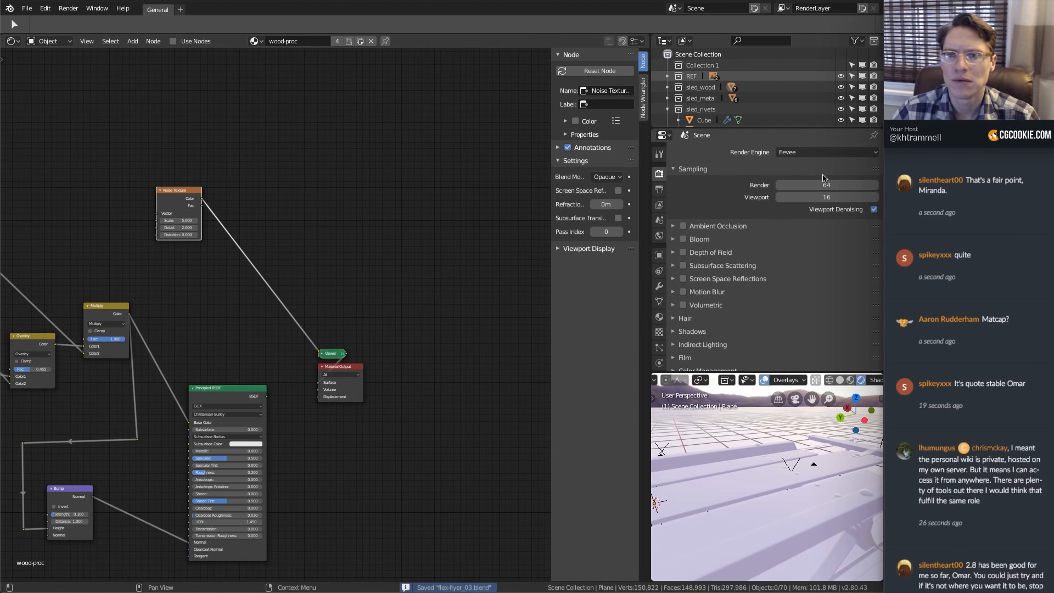
pyautogui.click(805, 153)
pyautogui.click(800, 116)
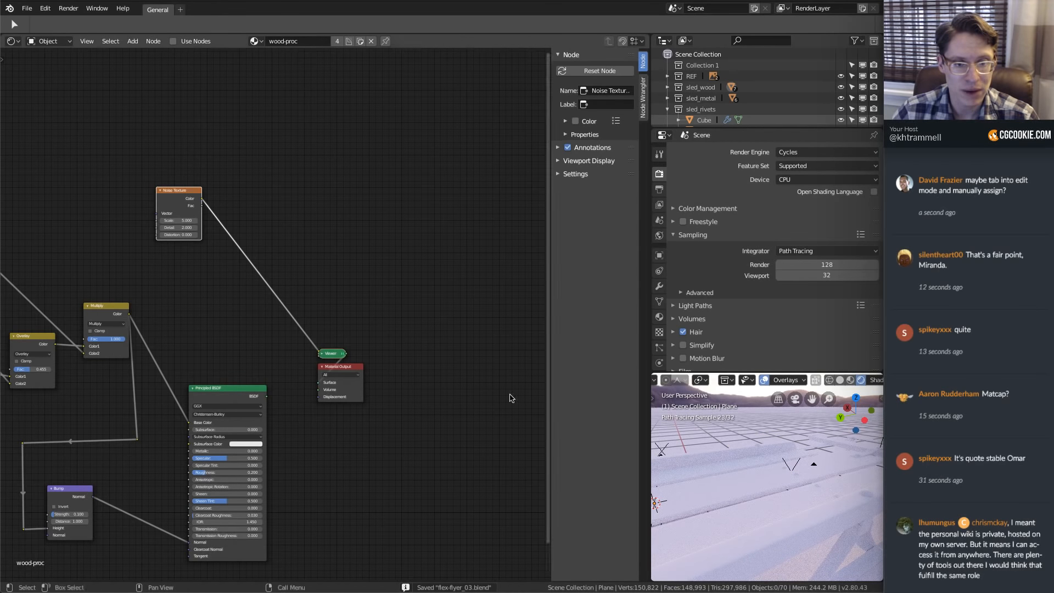
# Move the Material Output node away from the Viewer node and preview the Noise Texture's Fac output on the sled
pyautogui.keyDown('ctrl'); pyautogui.moveTo(370, 467); pyautogui.dragTo(369, 416, button='middle'); pyautogui.keyUp('ctrl')
pyautogui.moveTo(370, 417); pyautogui.dragTo(425, 417)
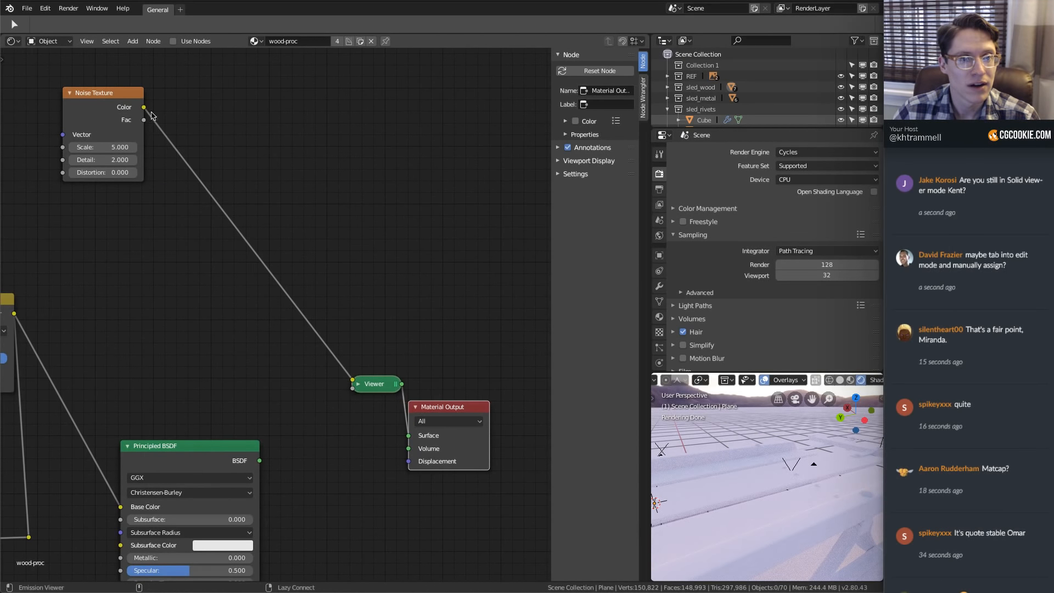
pyautogui.keyDown('ctrl'); pyautogui.keyDown('shift'); pyautogui.click(133, 99); pyautogui.keyUp('shift'); pyautogui.keyUp('ctrl')
pyautogui.moveTo(774, 482); pyautogui.dragTo(843, 515, button='middle')
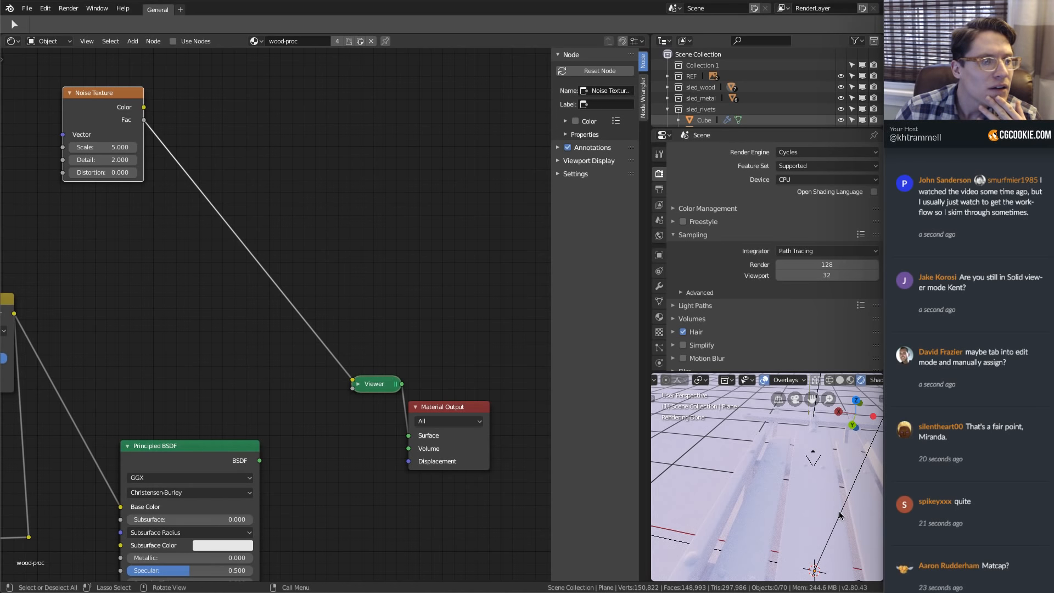
pyautogui.moveTo(830, 566); pyautogui.dragTo(823, 466, button='middle')
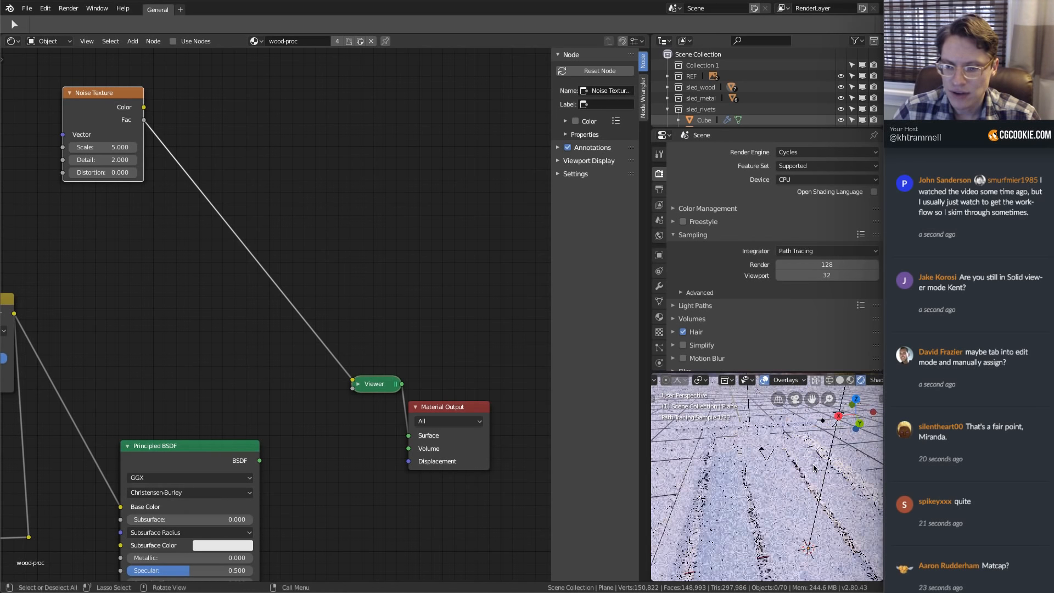
# Switch the render engine to Eevee and view the seat boards from a low angle
pyautogui.press('z')
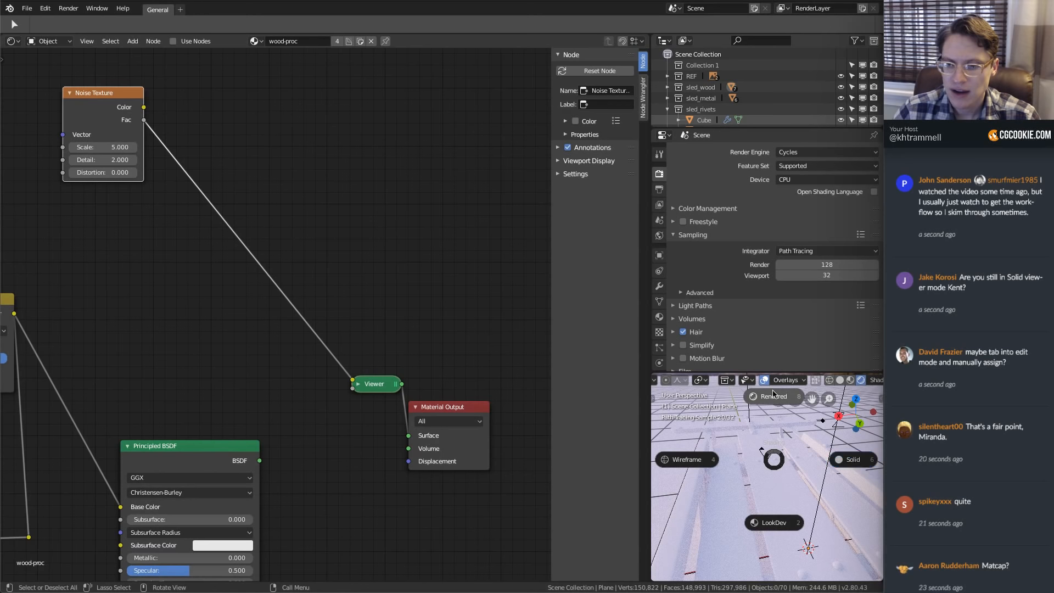
pyautogui.click(771, 455)
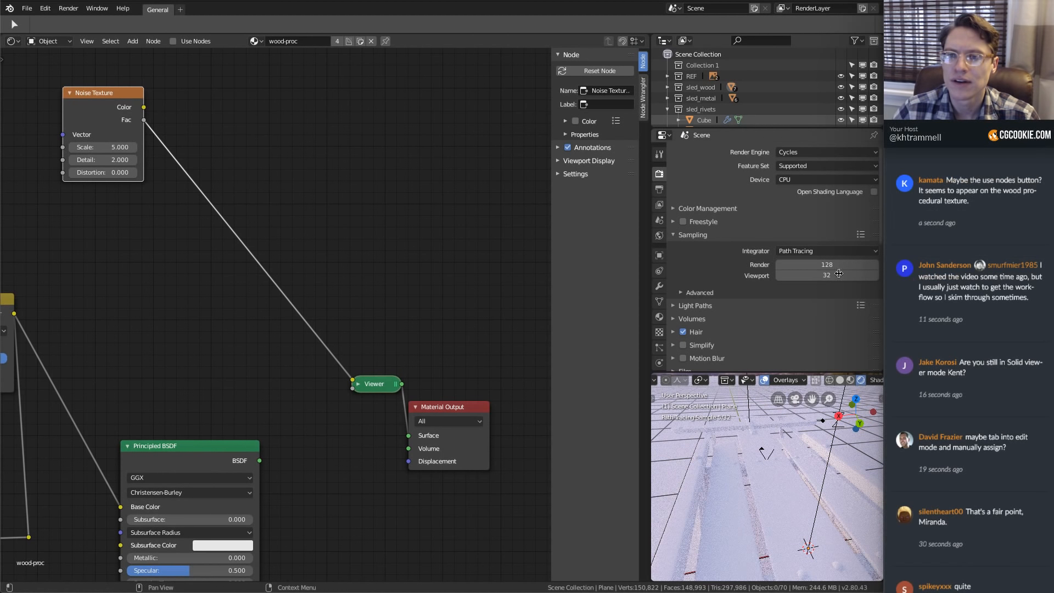
pyautogui.click(790, 153)
pyautogui.click(786, 139)
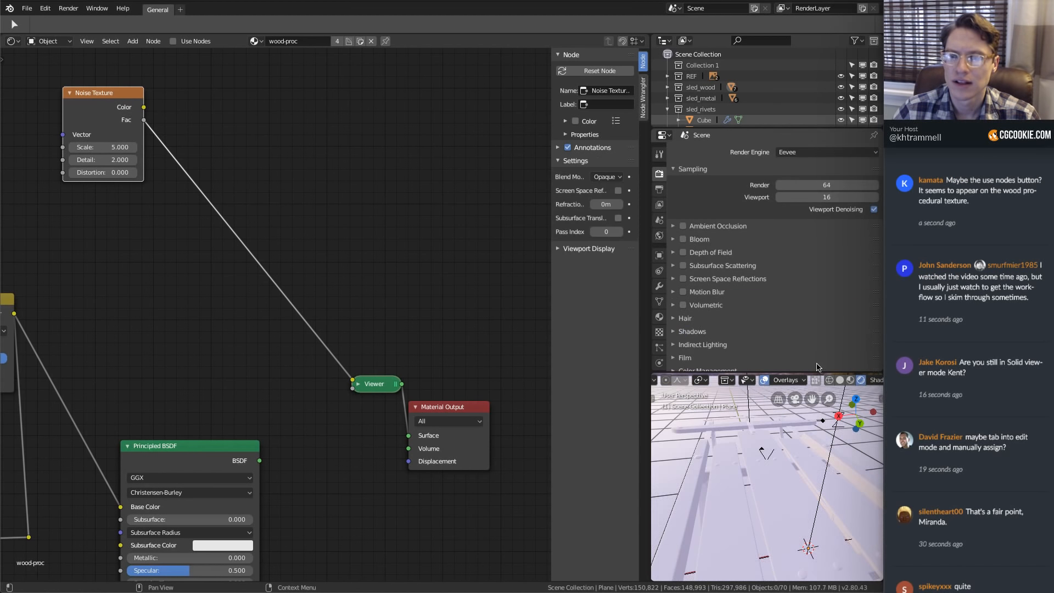
pyautogui.moveTo(779, 494)
pyautogui.mouseDown(button='middle')
pyautogui.moveTo(787, 501)
pyautogui.moveTo(767, 485)
pyautogui.mouseUp(button='middle')
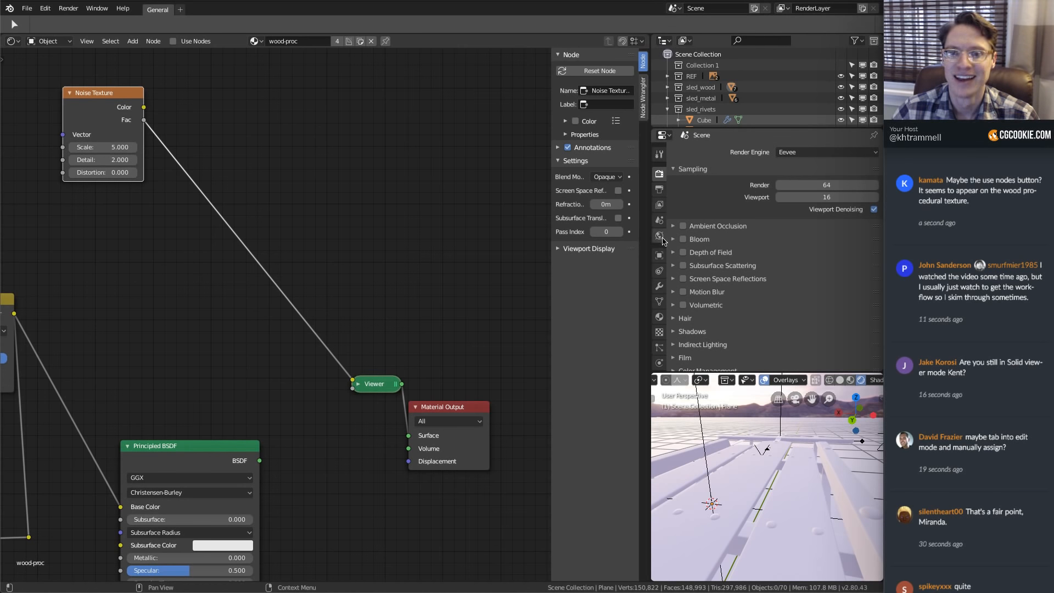
# Replace the center board's material with a new test material that has a red base color
pyautogui.click(659, 316)
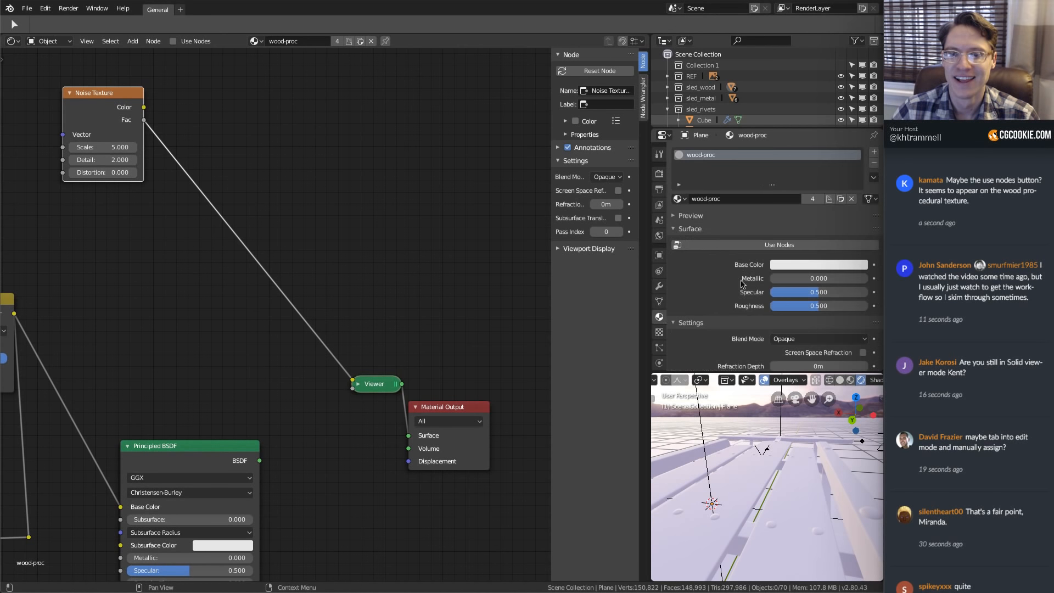
pyautogui.click(873, 163)
pyautogui.click(779, 198)
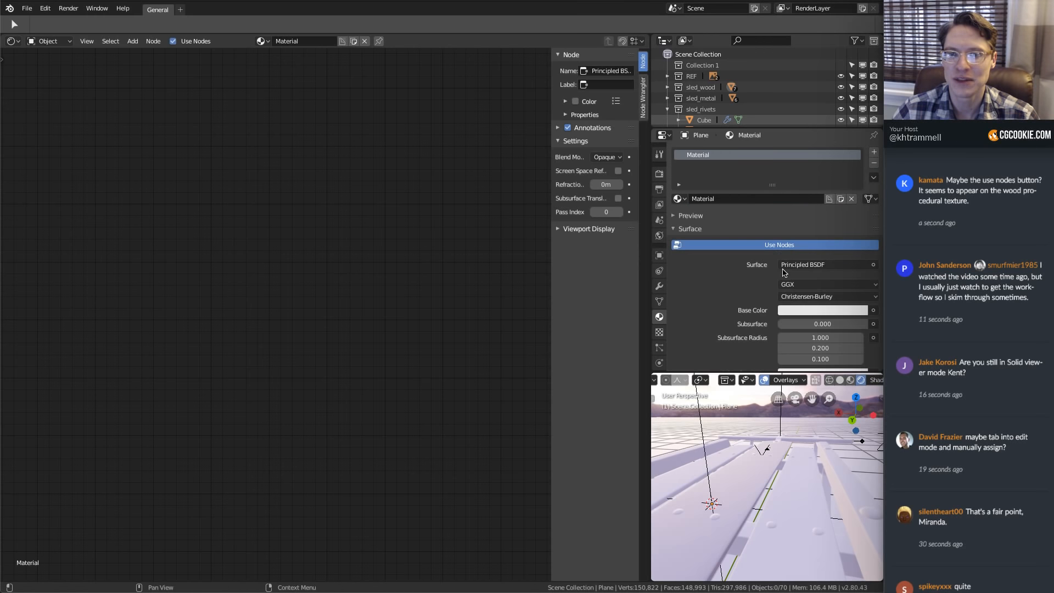
pyautogui.click(798, 314)
pyautogui.moveTo(808, 192); pyautogui.dragTo(808, 223)
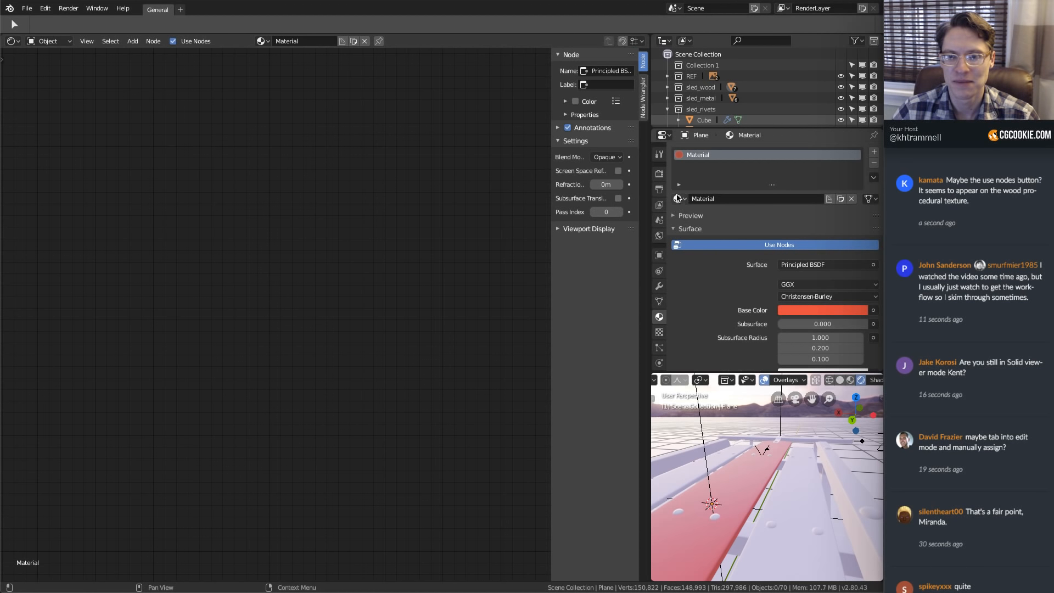
# Assign the wood-proc material to the center board again and enable Use Nodes for it
pyautogui.click(679, 198)
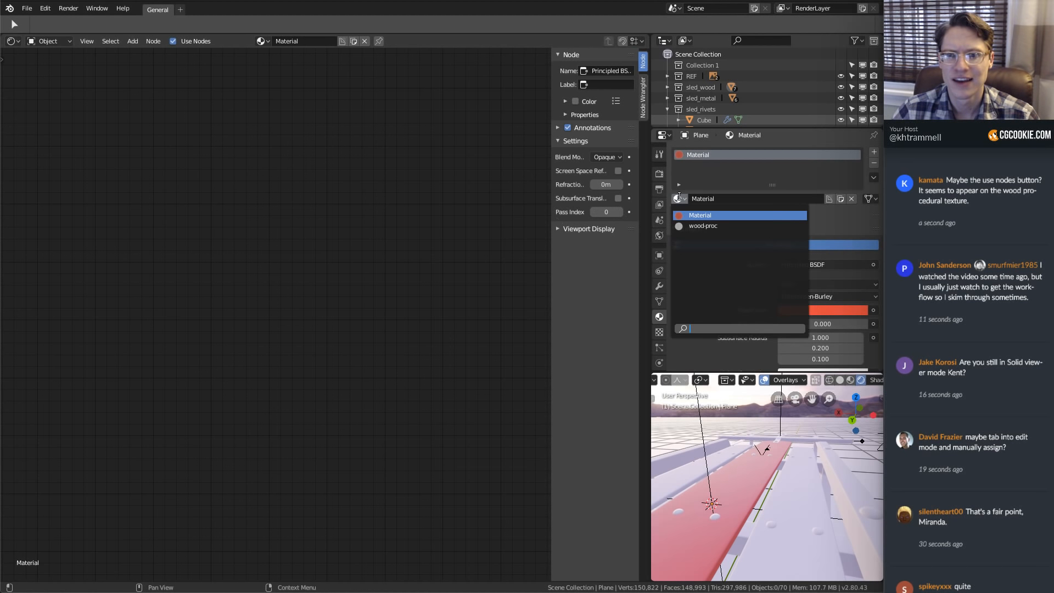
pyautogui.click(699, 227)
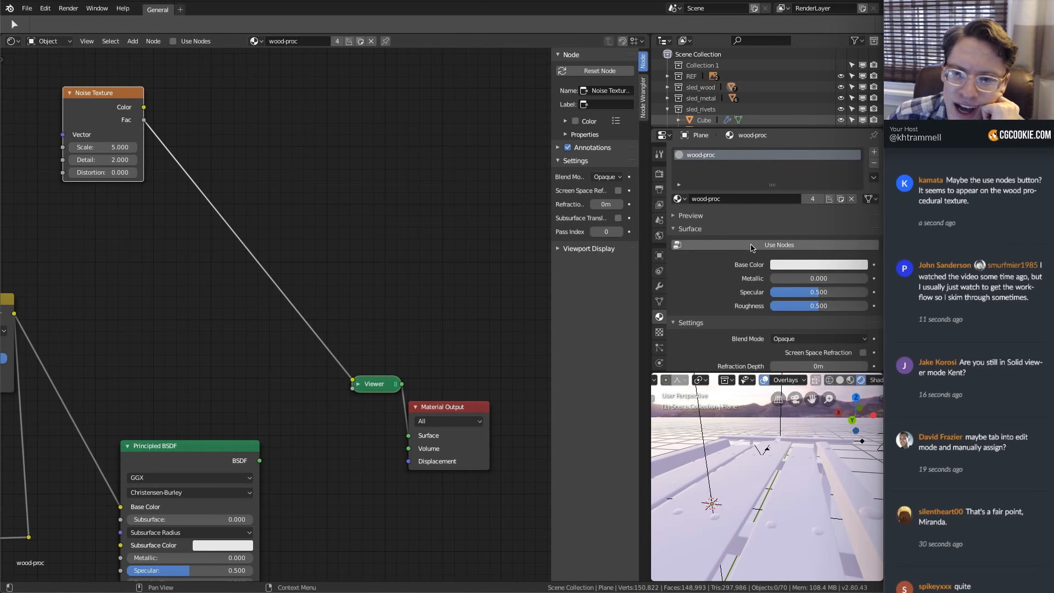
pyautogui.click(173, 41)
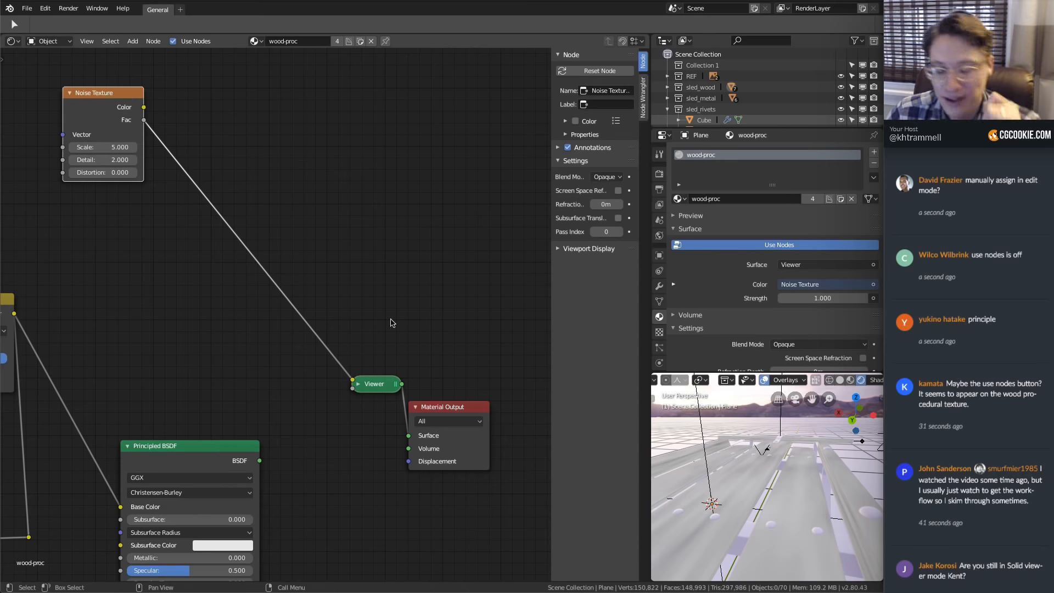
# Connect the Principled BSDF back to the Material Output and inspect the sled's wood in a maximized 3D viewport
pyautogui.keyDown('ctrl'); pyautogui.keyDown('shift'); pyautogui.click(374, 429); pyautogui.keyUp('shift'); pyautogui.keyUp('ctrl')
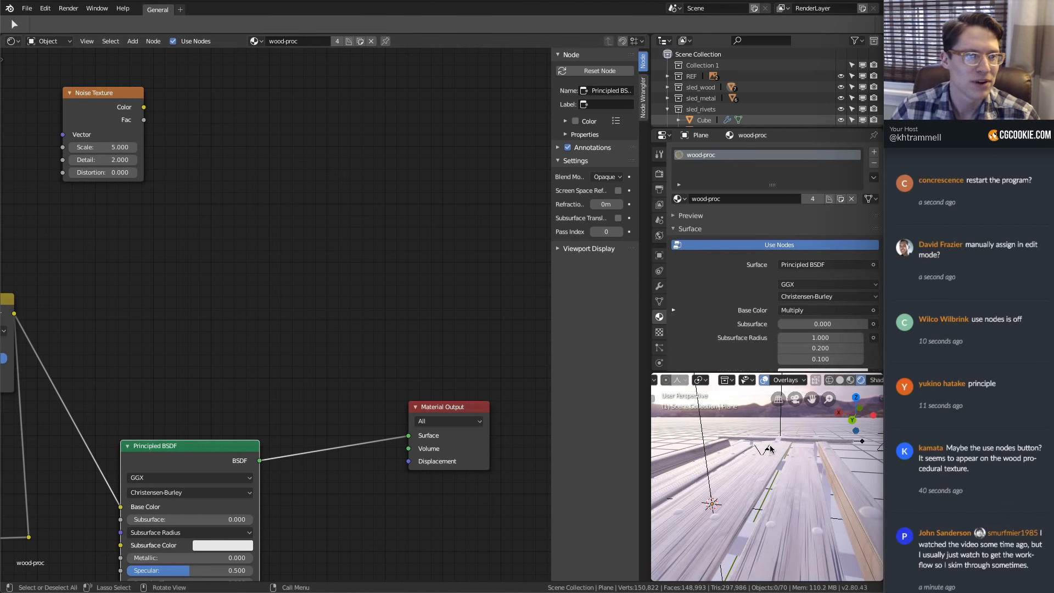
pyautogui.moveTo(853, 473); pyautogui.dragTo(798, 481, button='middle')
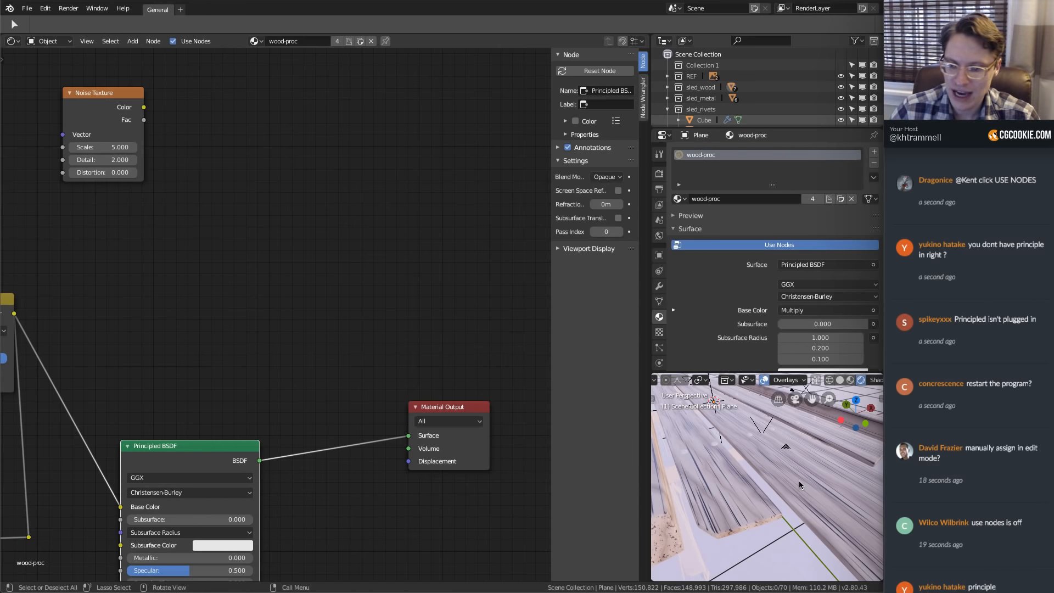
pyautogui.hotkey('ctrl', 'space')
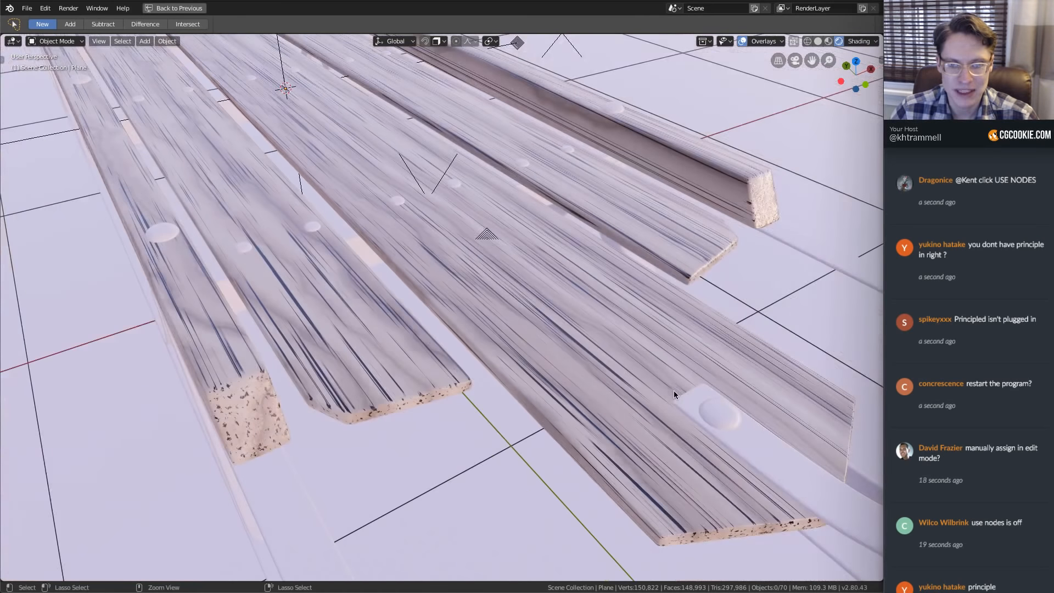
pyautogui.moveTo(530, 368); pyautogui.dragTo(543, 299, button='middle')
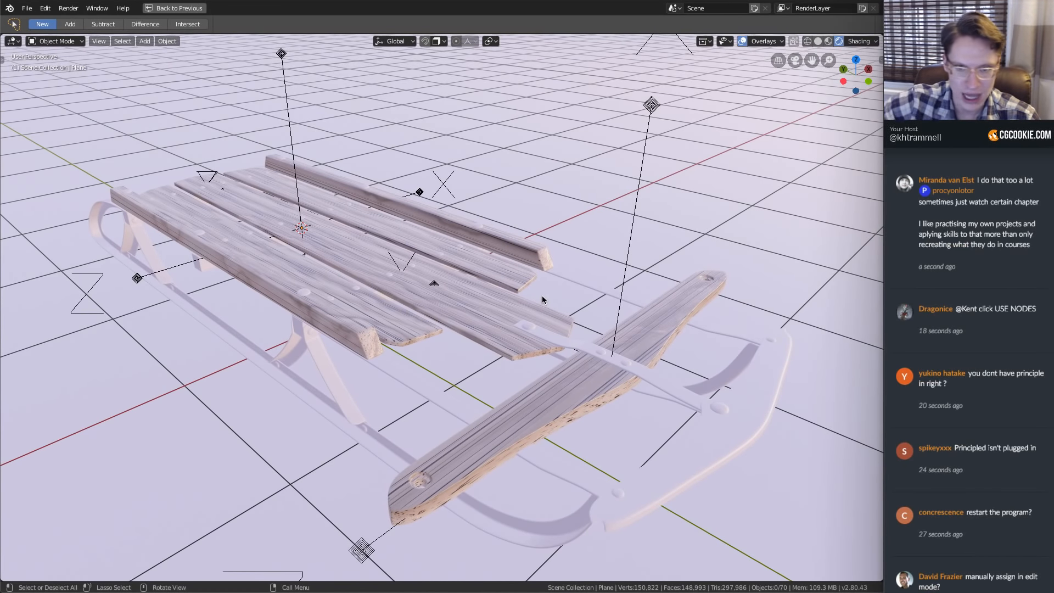
pyautogui.press('ctrl')
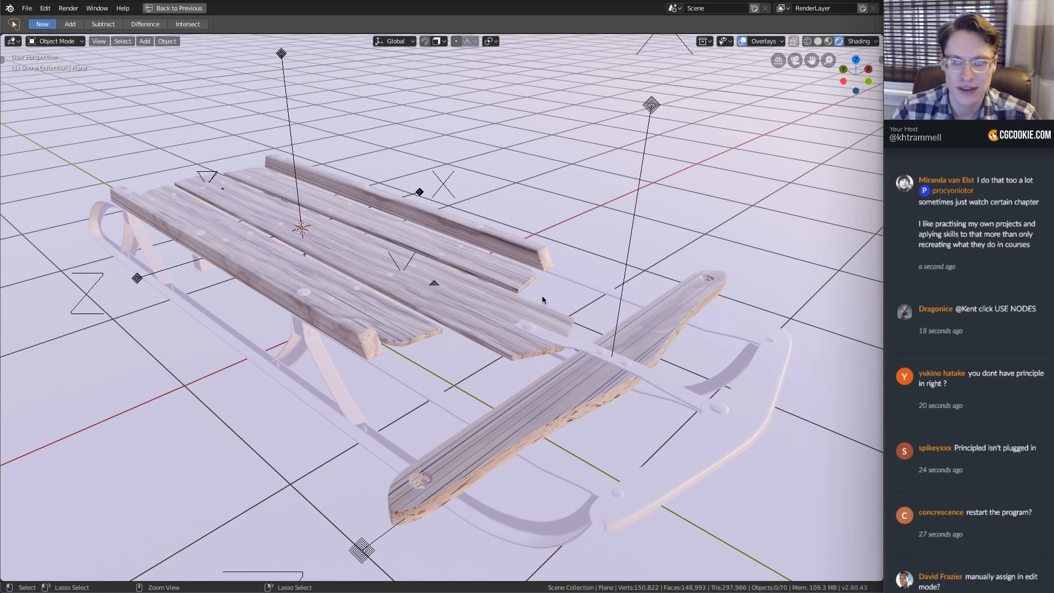
pyautogui.hotkey('ctrl', 'space')
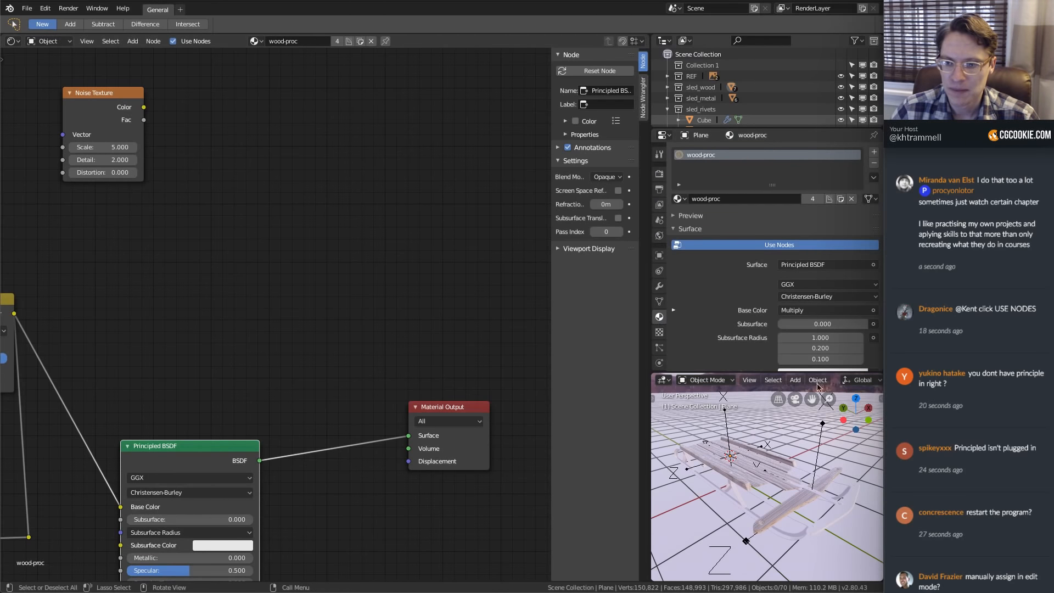
# Turn off the viewport overlays and view the seat boards up close
pyautogui.moveTo(696, 379); pyautogui.dragTo(653, 380, button='middle')
pyautogui.moveTo(826, 382); pyautogui.dragTo(760, 381, button='middle')
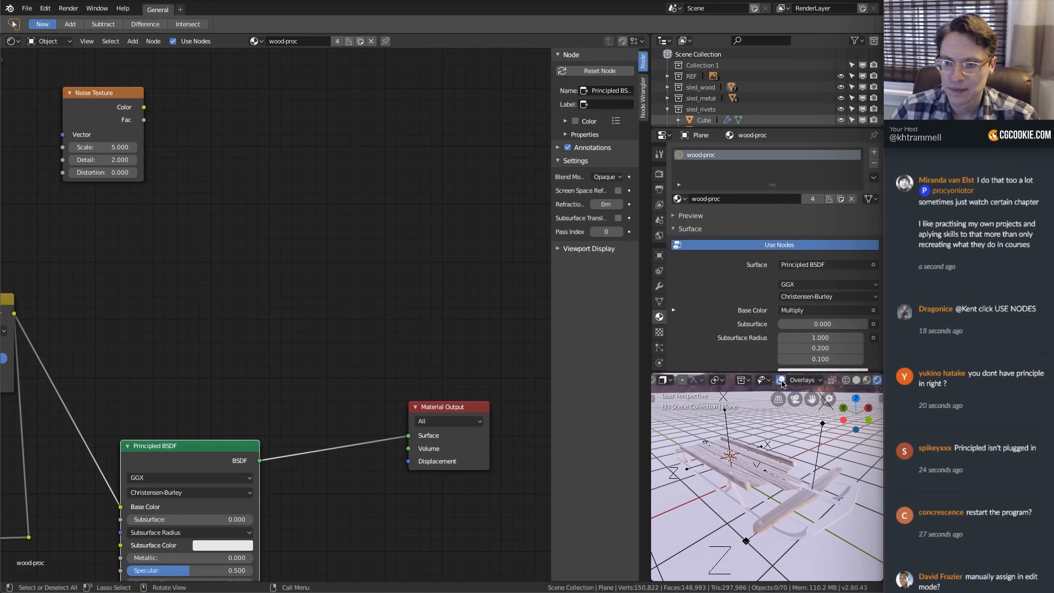
pyautogui.click(780, 379)
pyautogui.moveTo(749, 442); pyautogui.dragTo(798, 466, button='middle')
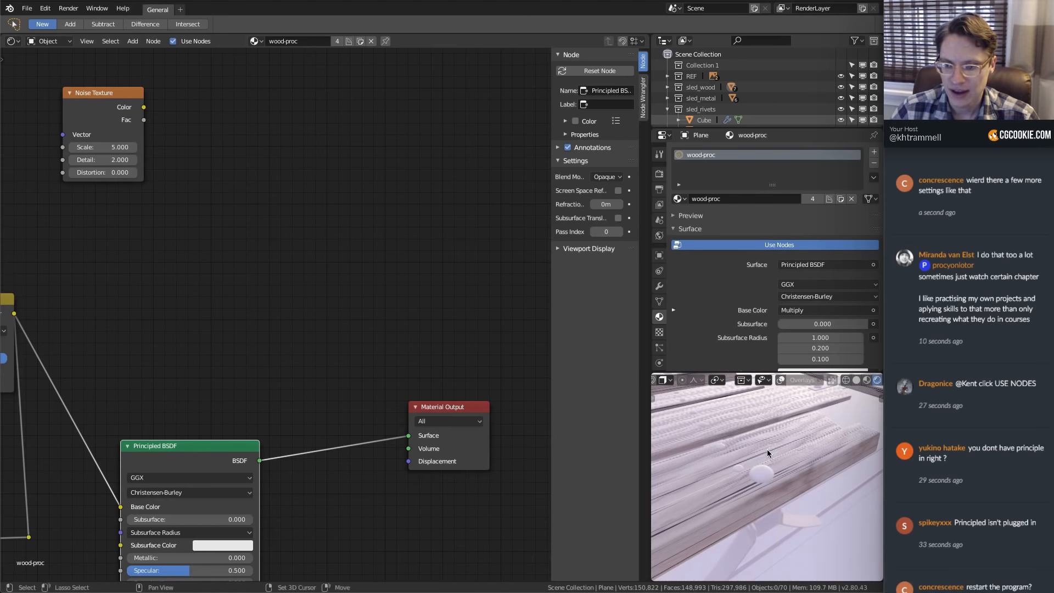
# Preview the color output of the Overlay node that feeds the final Multiply node on the sled's boards
pyautogui.press('Home')
pyautogui.moveTo(404, 314); pyautogui.dragTo(402, 279, button='middle')
pyautogui.moveTo(402, 278)
pyautogui.keyDown('ctrl'); pyautogui.mouseDown(button='middle')
pyautogui.moveTo(348, 301)
pyautogui.moveTo(302, 297)
pyautogui.moveTo(412, 267)
pyautogui.mouseUp(button='middle'); pyautogui.keyUp('ctrl')
pyautogui.keyDown('ctrl'); pyautogui.moveTo(104, 324); pyautogui.dragTo(293, 282, button='middle'); pyautogui.keyUp('ctrl')
pyautogui.moveTo(313, 218); pyautogui.dragTo(274, 286, button='middle')
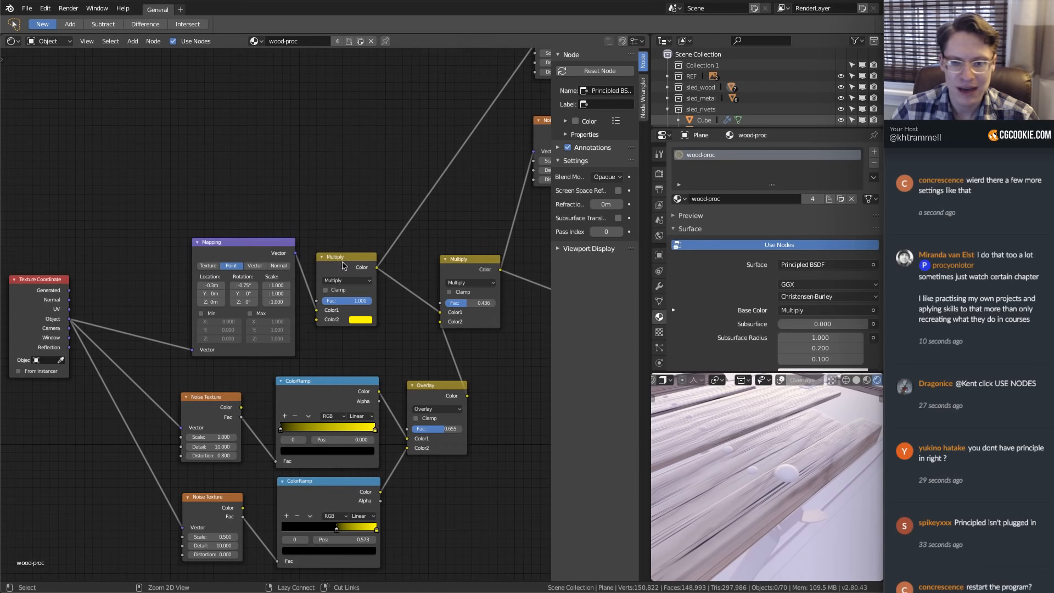
pyautogui.moveTo(768, 458); pyautogui.dragTo(786, 498, button='middle')
pyautogui.moveTo(393, 184); pyautogui.dragTo(290, 325, button='middle')
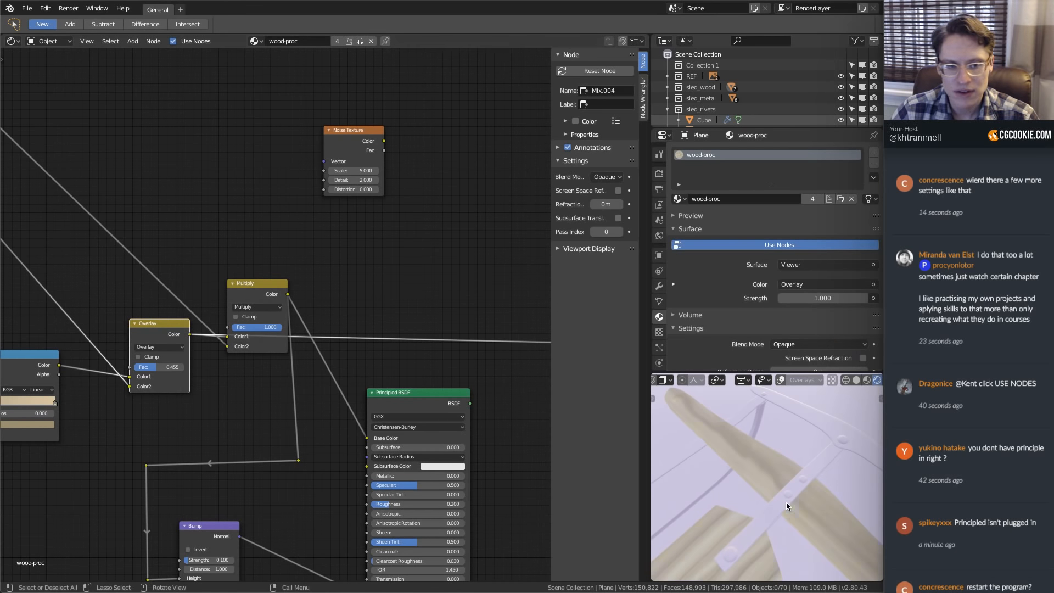
pyautogui.moveTo(771, 498); pyautogui.dragTo(791, 477, button='middle')
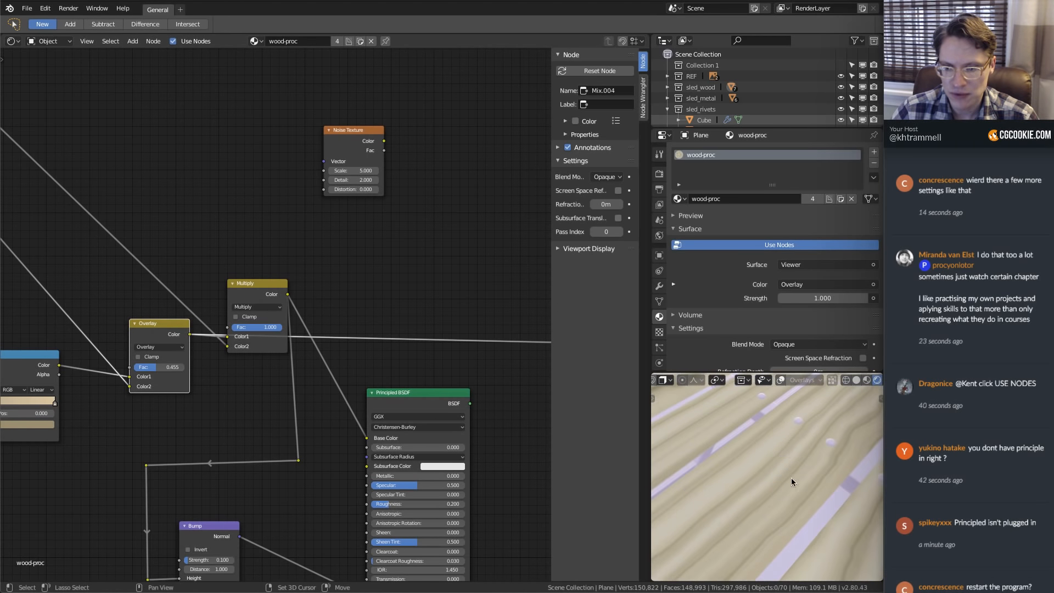
pyautogui.scroll(-3, 802, 465)
pyautogui.moveTo(285, 400); pyautogui.dragTo(485, 388, button='middle')
pyautogui.moveTo(135, 327); pyautogui.dragTo(581, 347, button='middle')
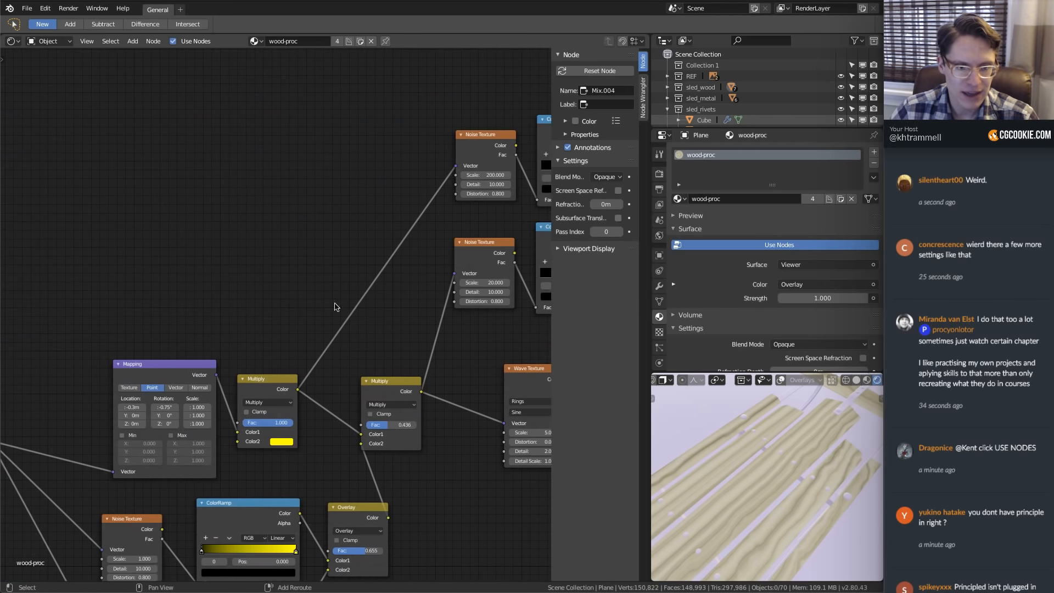
pyautogui.keyDown('ctrl'); pyautogui.moveTo(336, 308); pyautogui.dragTo(146, 433, button='middle'); pyautogui.keyUp('ctrl')
pyautogui.moveTo(147, 434); pyautogui.dragTo(240, 347, button='middle')
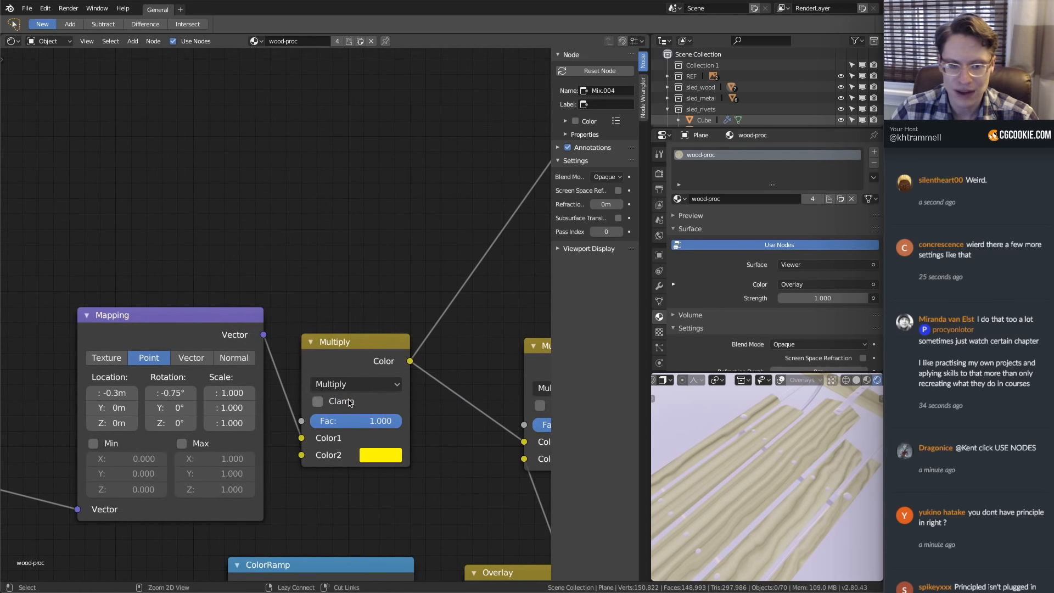
pyautogui.moveTo(229, 388); pyautogui.dragTo(229, 423)
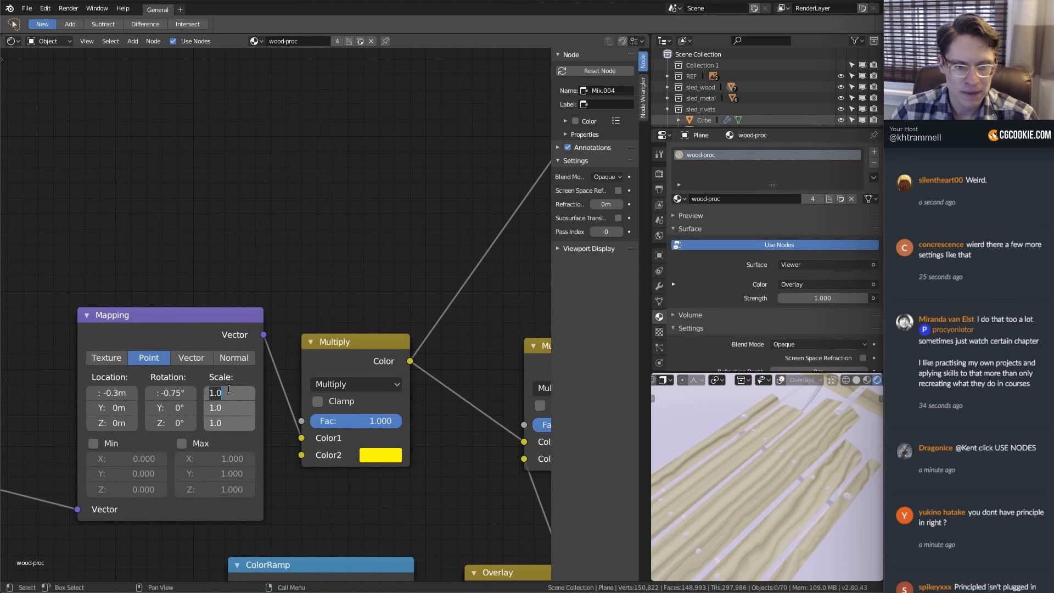
pyautogui.press('Escape')
# Link the Mapping node's Vector output to the Vector inputs of both lower Noise Texture nodes
pyautogui.keyDown('ctrl'); pyautogui.moveTo(275, 314); pyautogui.dragTo(244, 248, button='middle'); pyautogui.keyUp('ctrl')
pyautogui.moveTo(222, 263); pyautogui.dragTo(132, 483)
pyautogui.moveTo(170, 250); pyautogui.dragTo(149, 543)
pyautogui.moveTo(125, 337); pyautogui.dragTo(118, 329)
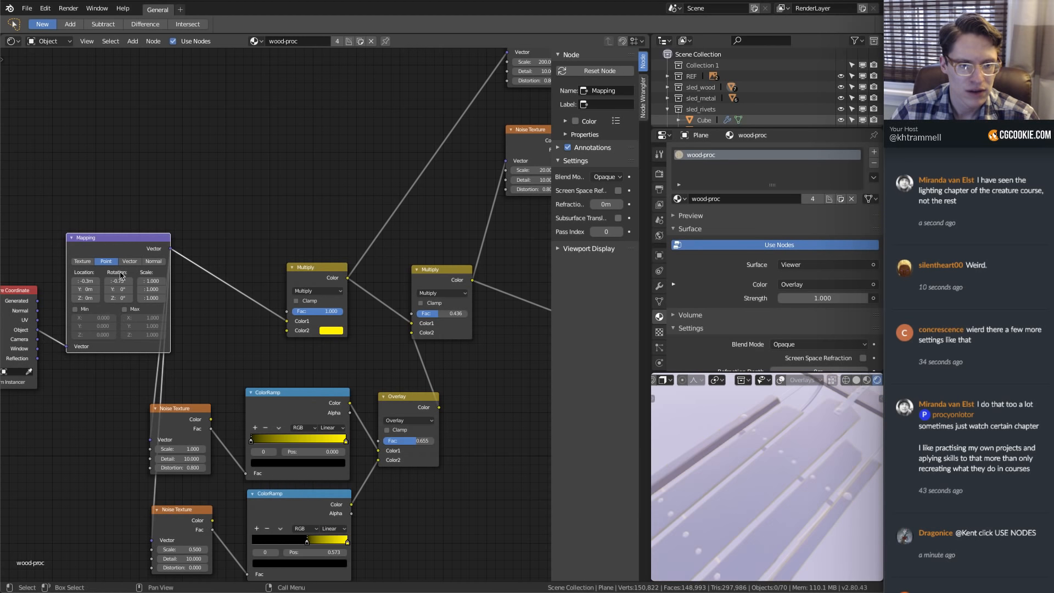
# Move the Texture Coordinate and Mapping nodes farther away from the Noise Texture nodes
pyautogui.scroll(-2, 110, 286)
pyautogui.click(84, 304)
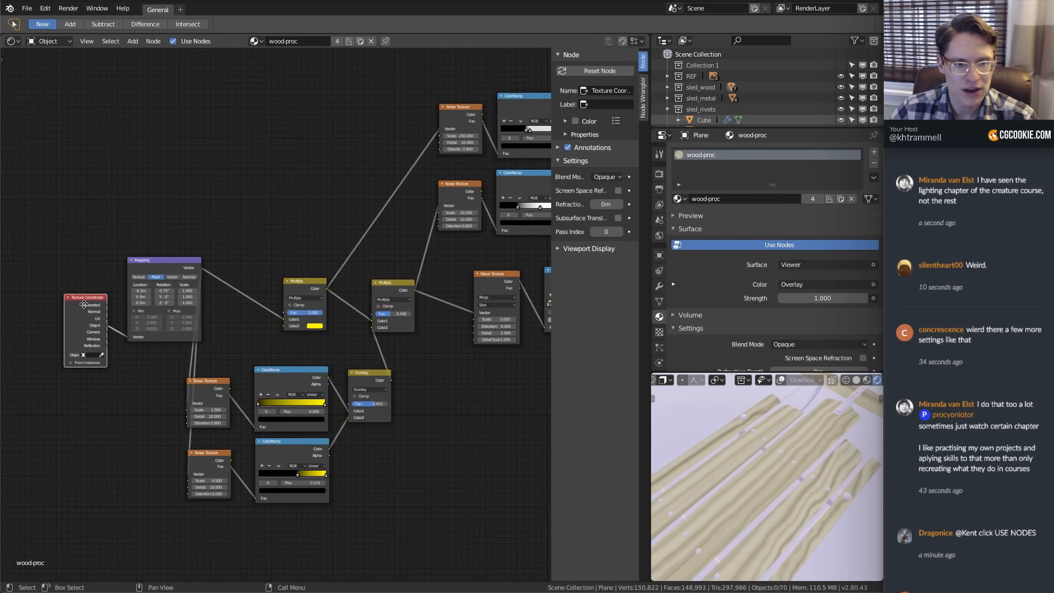
pyautogui.moveTo(83, 304); pyautogui.dragTo(15, 316)
pyautogui.moveTo(154, 263); pyautogui.dragTo(95, 291)
pyautogui.moveTo(92, 270); pyautogui.dragTo(201, 343, button='middle')
pyautogui.keyDown('ctrl'); pyautogui.moveTo(270, 302); pyautogui.dragTo(242, 293, button='middle'); pyautogui.keyUp('ctrl')
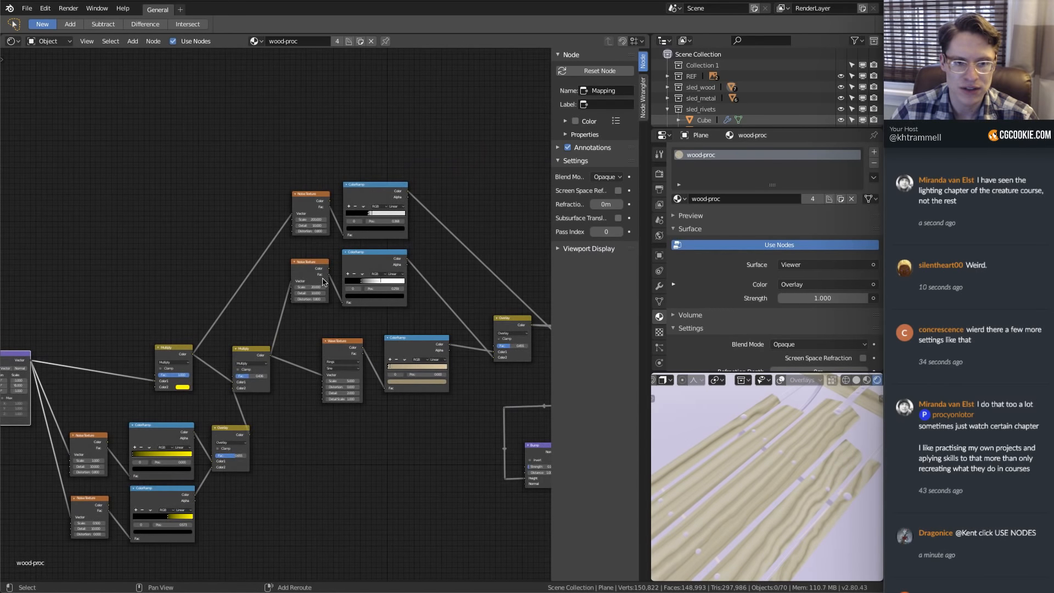
# Preview the final Multiply node's color output on the boards and save the file
pyautogui.moveTo(547, 290); pyautogui.dragTo(262, 305, button='middle')
pyautogui.keyDown('ctrl'); pyautogui.moveTo(262, 305); pyautogui.dragTo(282, 345, button='middle'); pyautogui.keyUp('ctrl')
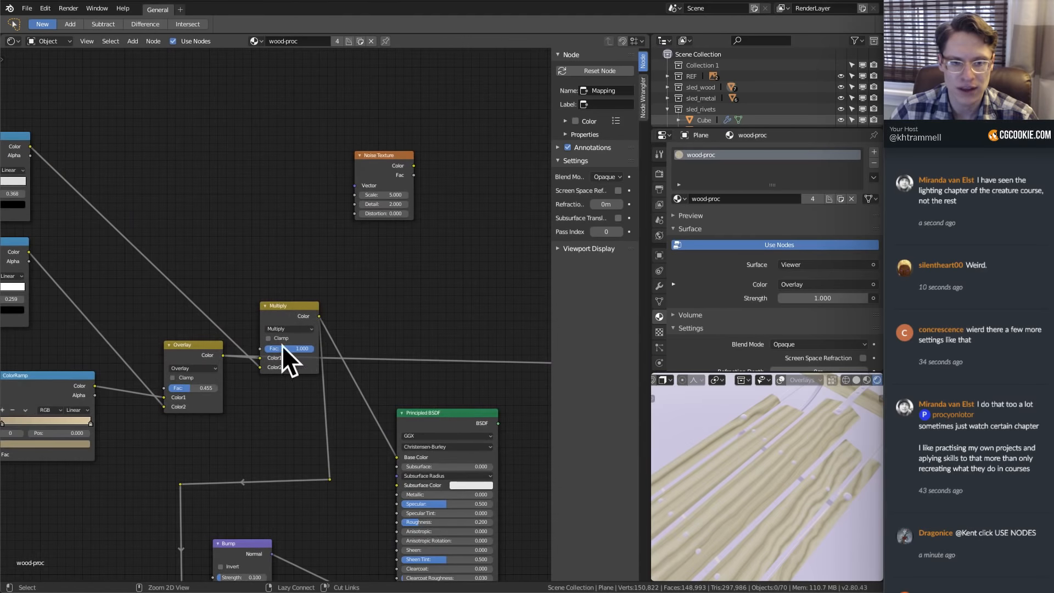
pyautogui.moveTo(310, 311); pyautogui.dragTo(244, 312, button='middle')
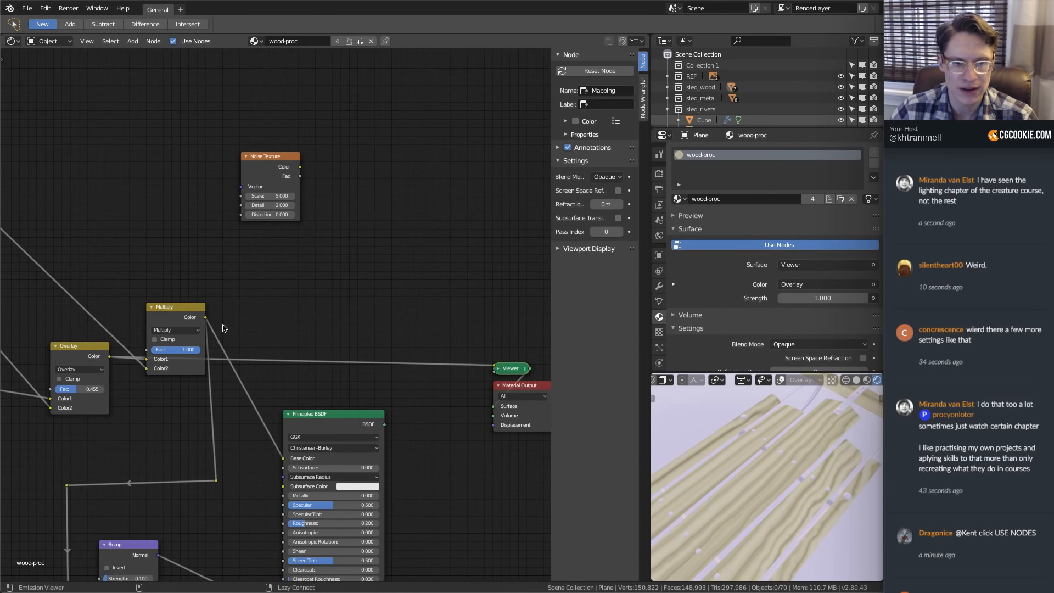
pyautogui.keyDown('ctrl'); pyautogui.keyDown('shift'); pyautogui.click(192, 314); pyautogui.keyUp('shift'); pyautogui.keyUp('ctrl')
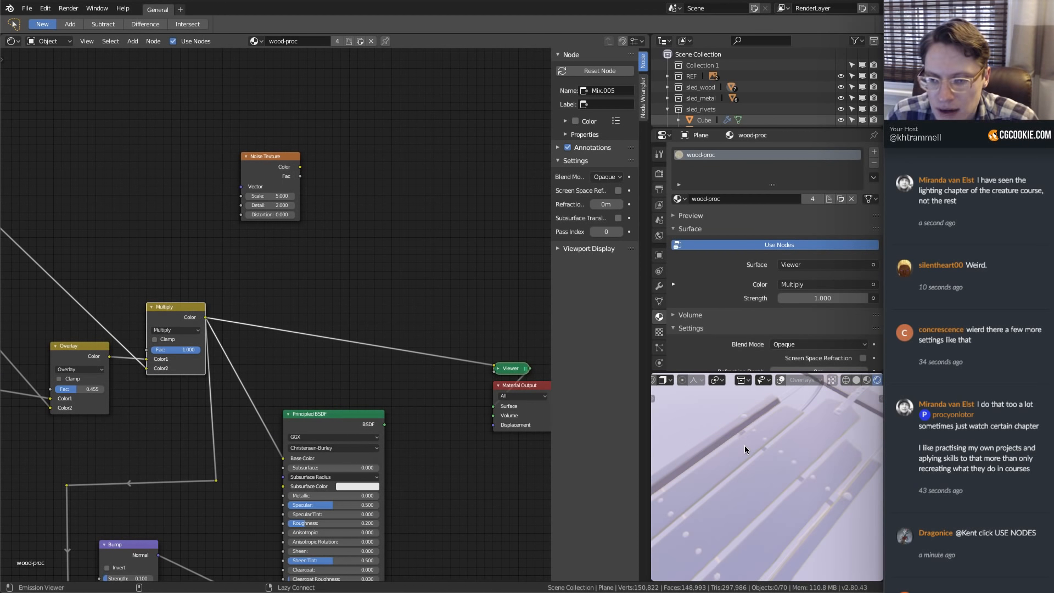
pyautogui.hotkey('ctrl', 's')
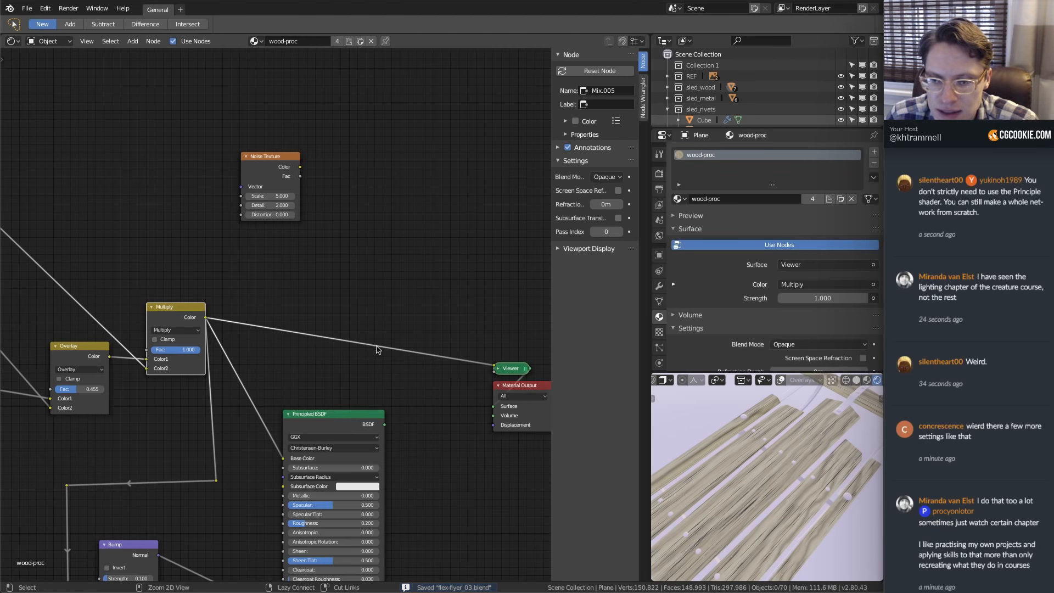
# Try a scale of 0.5 on all three axes of the Mapping node
pyautogui.scroll(-6, 376, 349)
pyautogui.moveTo(281, 290); pyautogui.dragTo(471, 263, button='middle')
pyautogui.moveTo(55, 299); pyautogui.dragTo(301, 252, button='middle')
pyautogui.scroll(6, 203, 282)
pyautogui.moveTo(178, 323); pyautogui.dragTo(283, 282, button='middle')
pyautogui.scroll(6, 283, 299)
pyautogui.moveTo(274, 311); pyautogui.dragTo(275, 340)
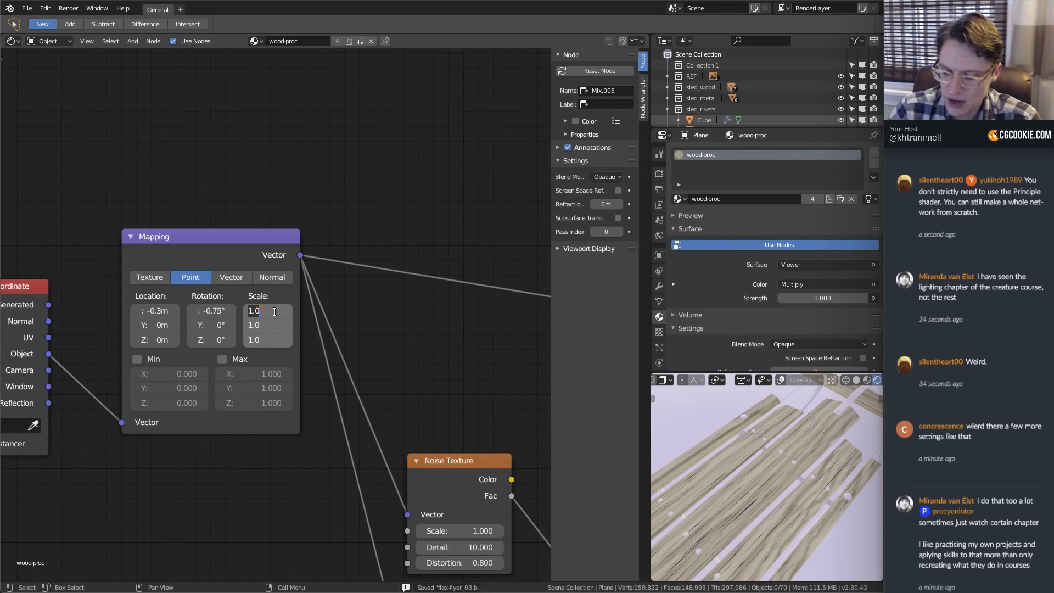
pyautogui.write('.')
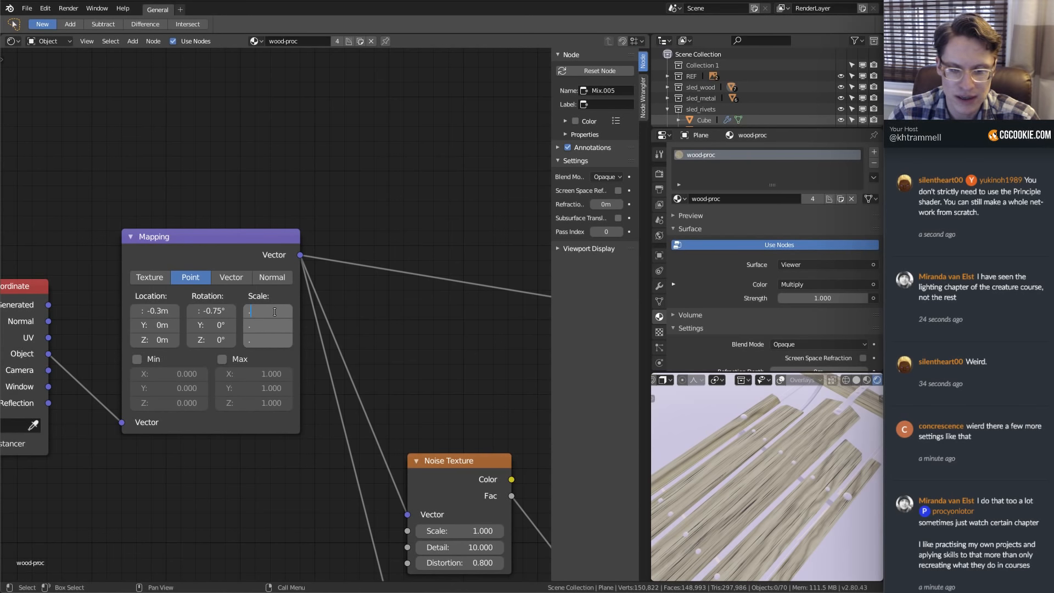
pyautogui.write('5')
pyautogui.press('Return')
# Set the Mapping node's scale to 2 on all three axes and check the grain across the sled
pyautogui.moveTo(275, 311); pyautogui.dragTo(275, 339)
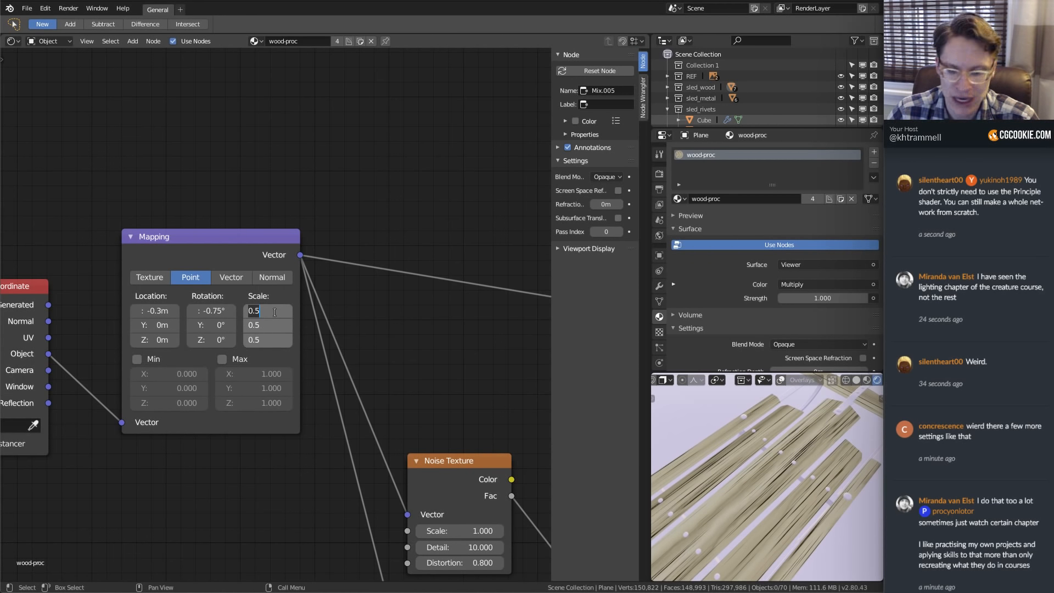
pyautogui.write('2')
pyautogui.press('Return')
pyautogui.moveTo(811, 430); pyautogui.dragTo(802, 450, button='middle')
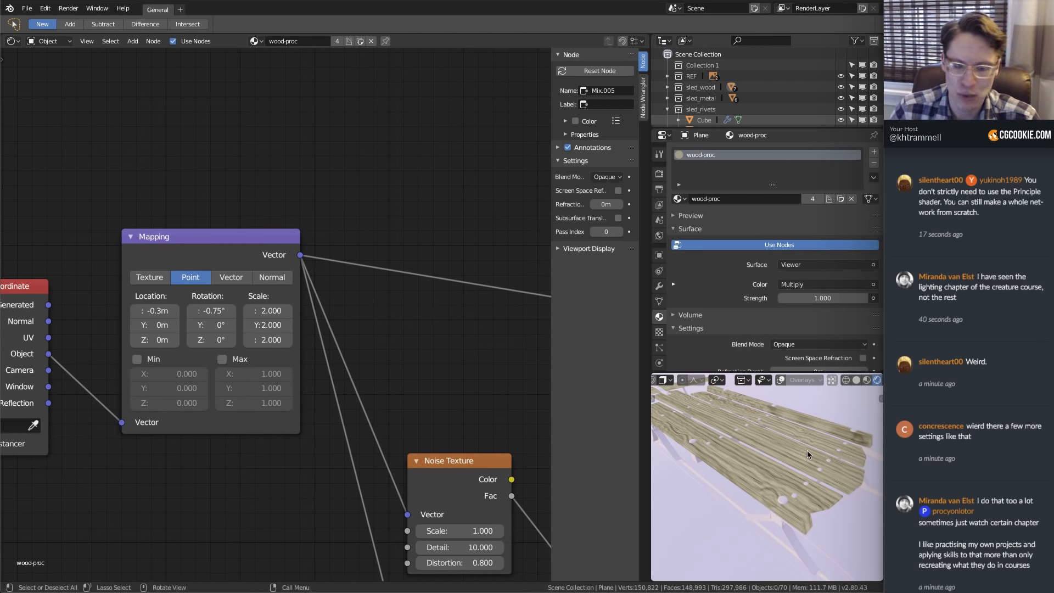
pyautogui.moveTo(867, 470); pyautogui.dragTo(782, 506, button='middle')
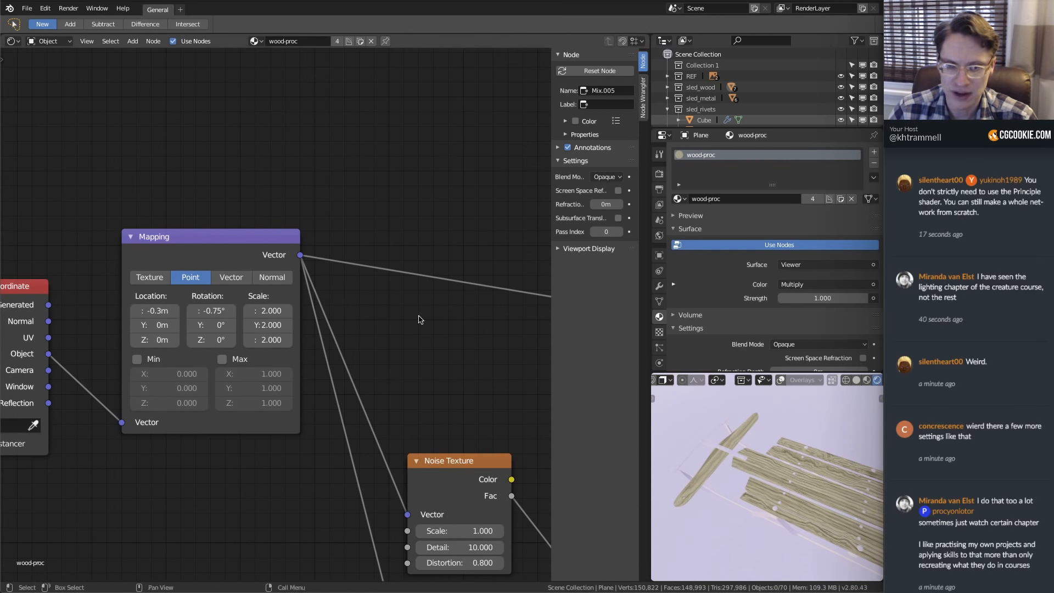
# Connect the Principled BSDF to the Material Output and delete the unused Noise Texture node above it
pyautogui.keyDown('ctrl'); pyautogui.moveTo(423, 230); pyautogui.dragTo(35, 267, button='middle'); pyautogui.keyUp('ctrl')
pyautogui.moveTo(485, 203); pyautogui.dragTo(116, 241, button='middle')
pyautogui.keyDown('ctrl'); pyautogui.moveTo(231, 264); pyautogui.dragTo(299, 280, button='middle'); pyautogui.keyUp('ctrl')
pyautogui.keyDown('ctrl'); pyautogui.keyDown('shift'); pyautogui.click(414, 345); pyautogui.keyUp('shift'); pyautogui.keyUp('ctrl')
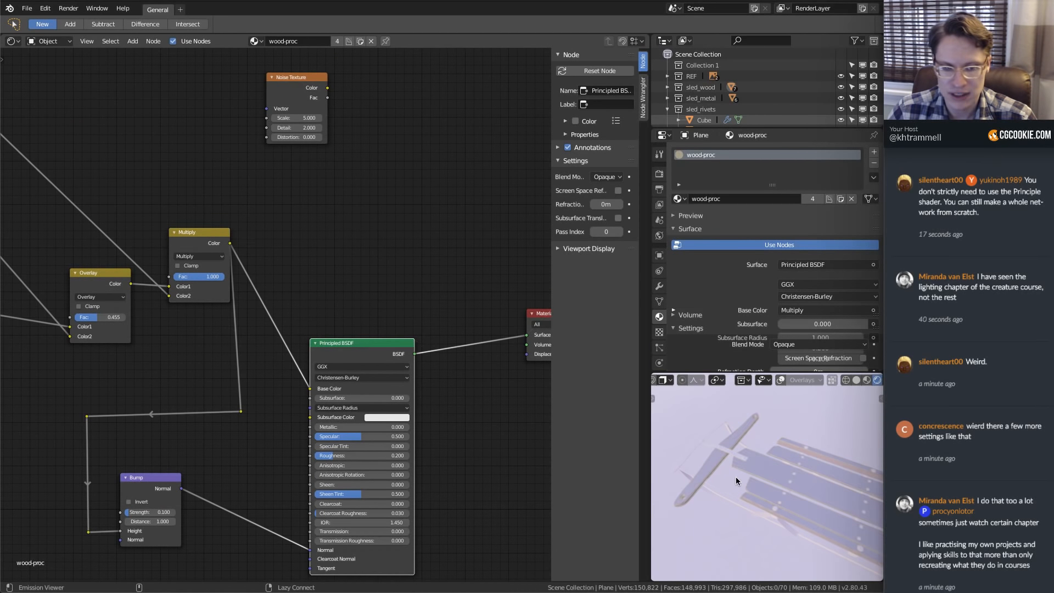
pyautogui.click(303, 80)
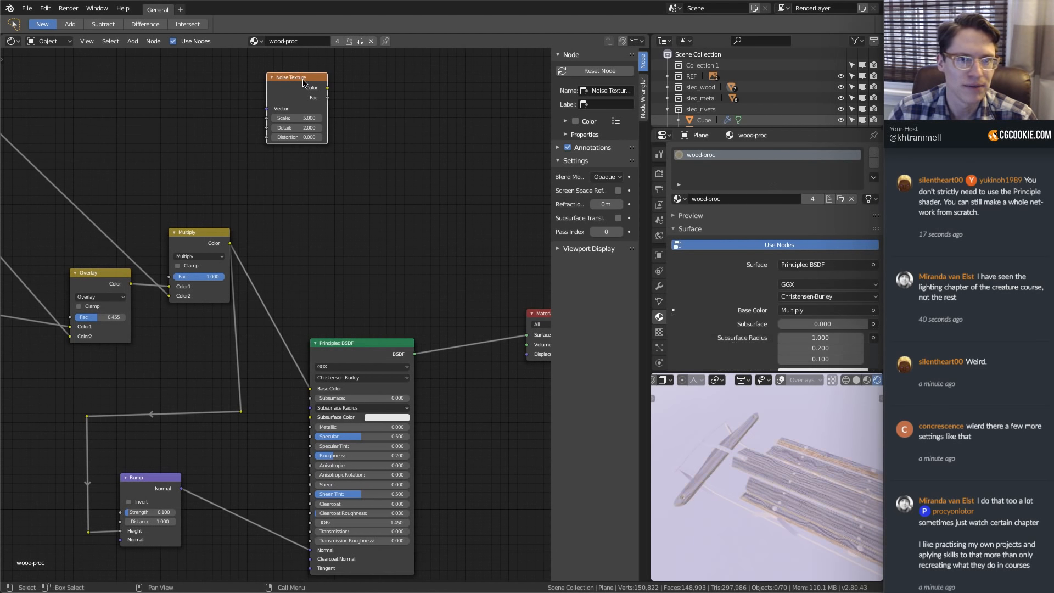
pyautogui.press('x')
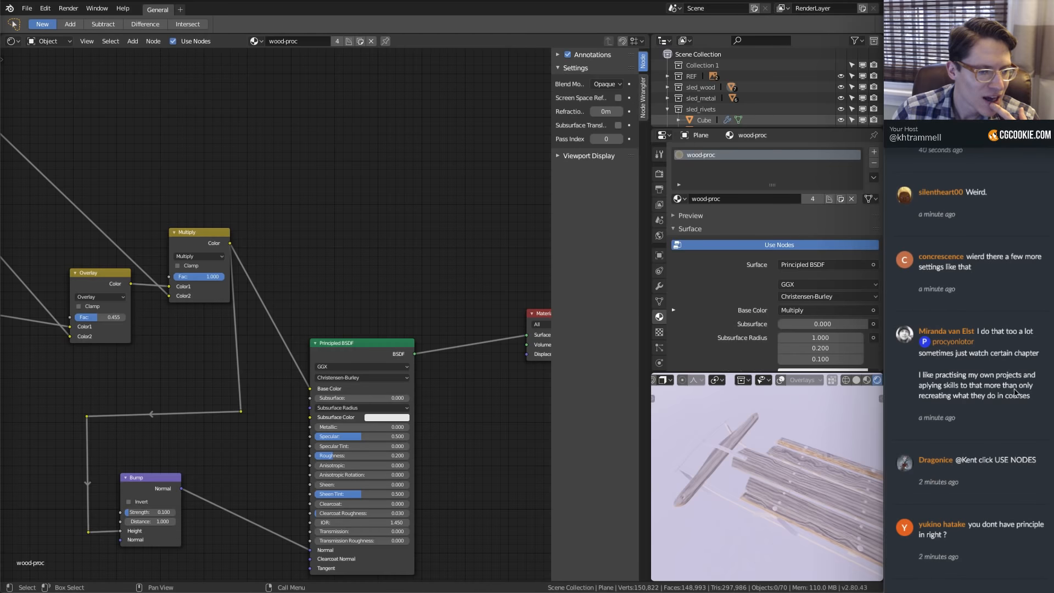
pyautogui.scroll(2, 1037, 453)
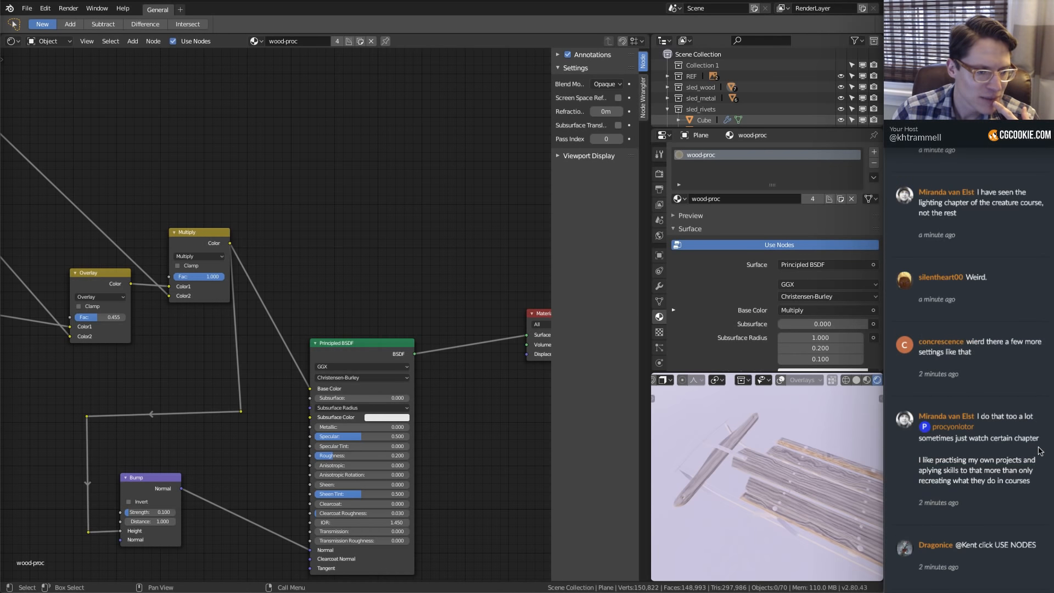
pyautogui.scroll(-1, 1038, 451)
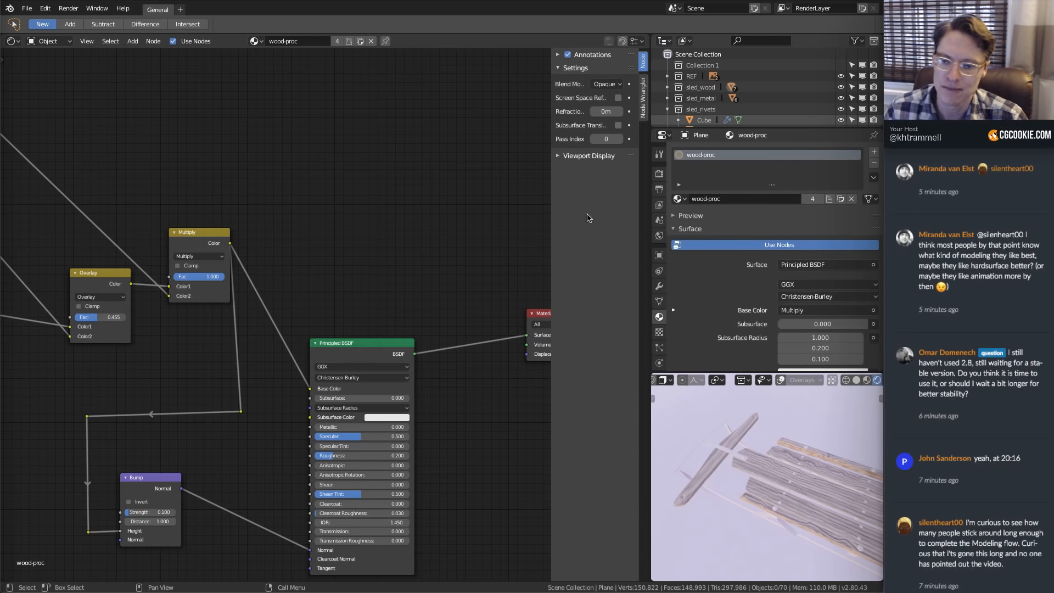
pyautogui.moveTo(780, 473); pyautogui.dragTo(817, 490, button='middle')
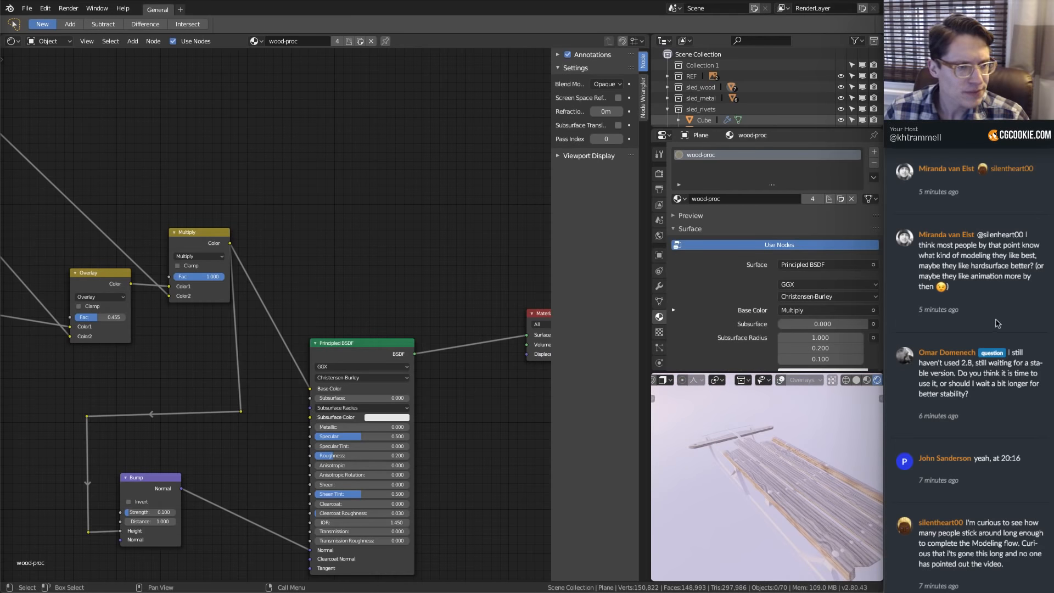
pyautogui.scroll(-15, 986, 315)
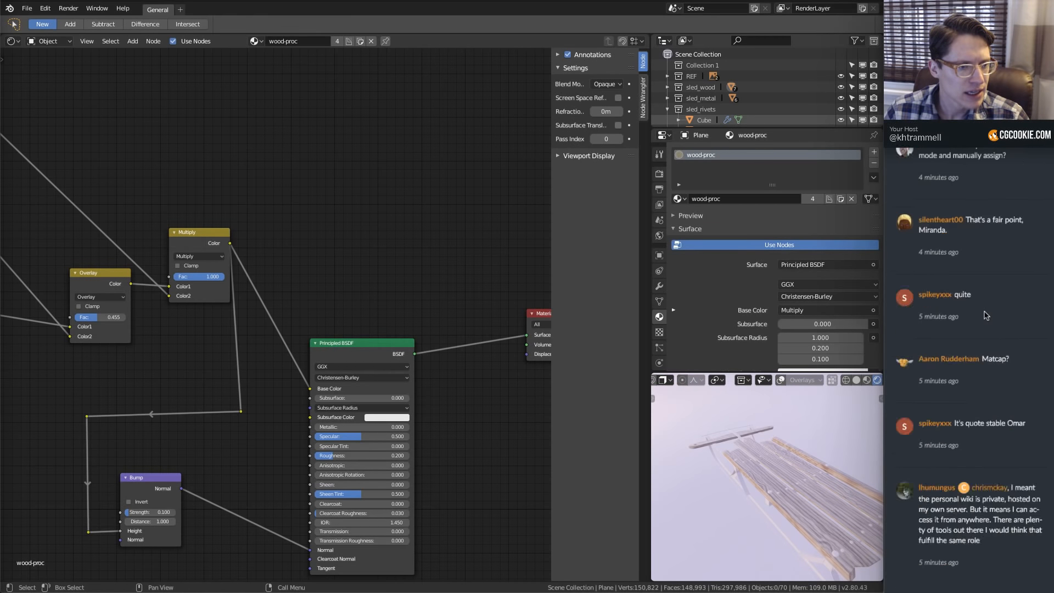
pyautogui.scroll(-10, 986, 315)
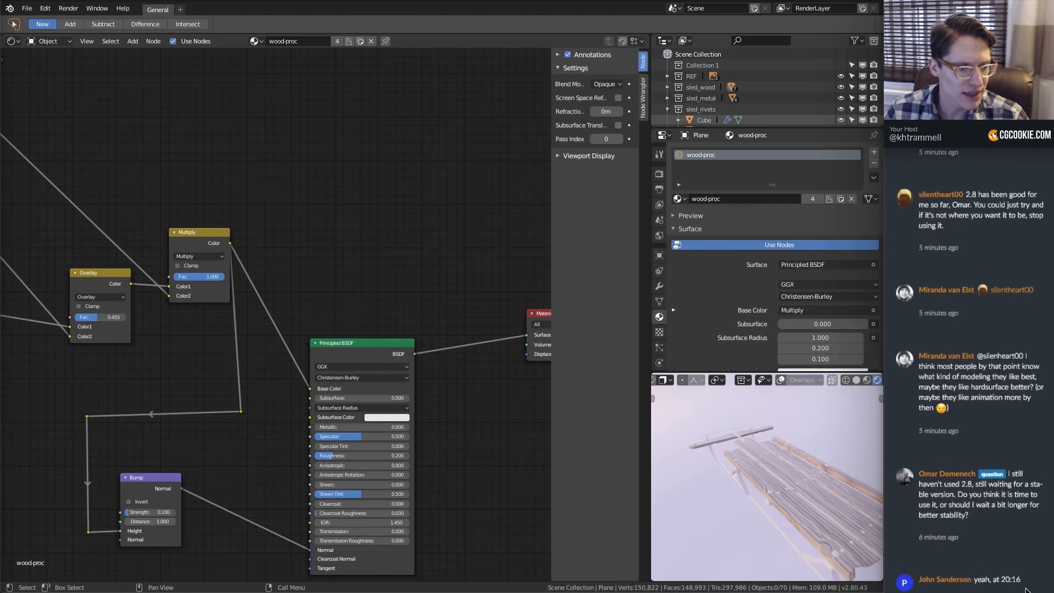
pyautogui.scroll(-3, 974, 486)
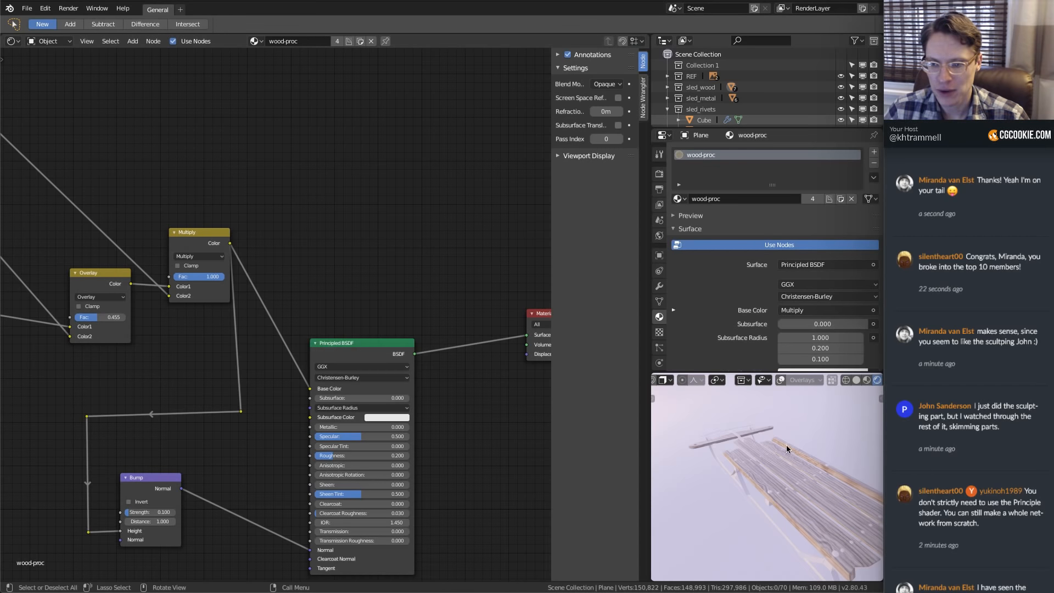
# Set the Bump node's strength to 0.2 and inspect the surface relief on the sled's boards up close
pyautogui.scroll(7, 785, 444)
pyautogui.moveTo(754, 451); pyautogui.dragTo(713, 440, button='middle')
pyautogui.scroll(2, 264, 449)
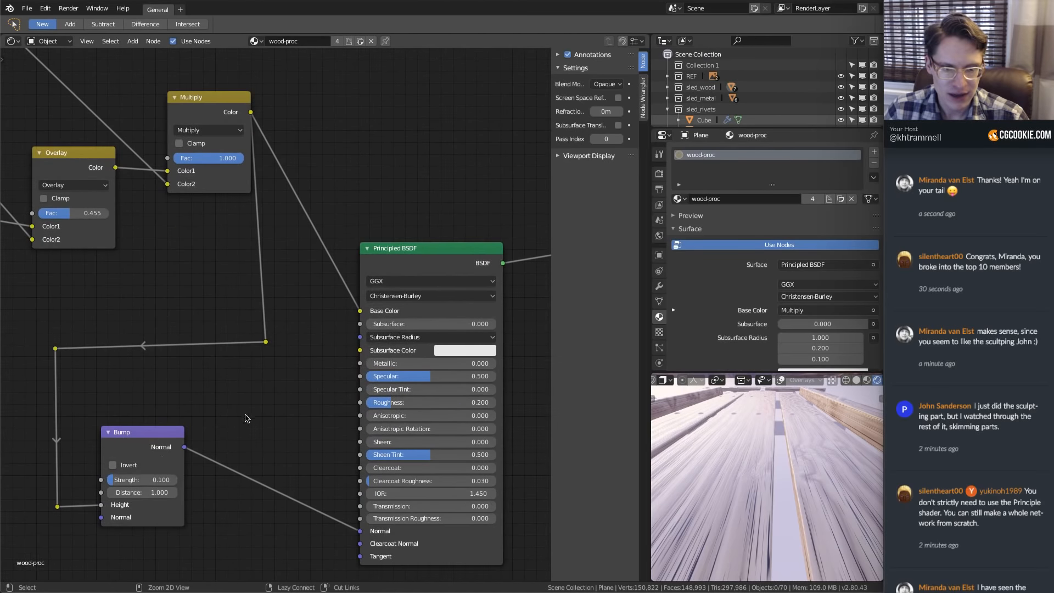
pyautogui.click(139, 479)
pyautogui.write('.2')
pyautogui.press('Return')
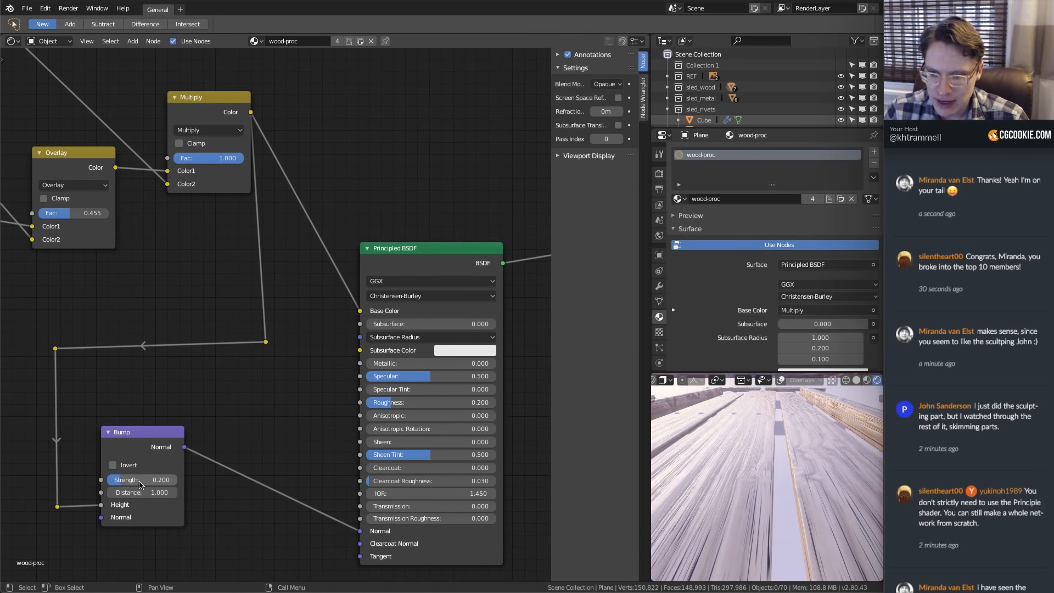
pyautogui.moveTo(748, 436); pyautogui.dragTo(821, 463, button='middle')
pyautogui.moveTo(759, 448); pyautogui.dragTo(752, 470, button='middle')
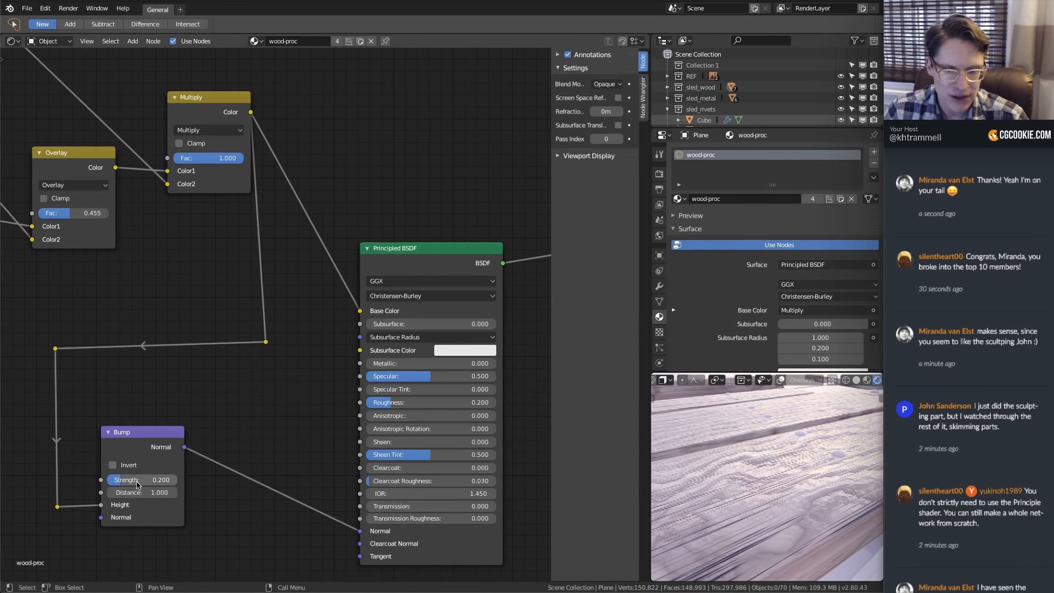
pyautogui.moveTo(725, 467); pyautogui.dragTo(771, 475, button='middle')
# Insert a ColorRamp node on the link that feeds the Bump node's Height input
pyautogui.moveTo(126, 403); pyautogui.dragTo(240, 408, button='middle')
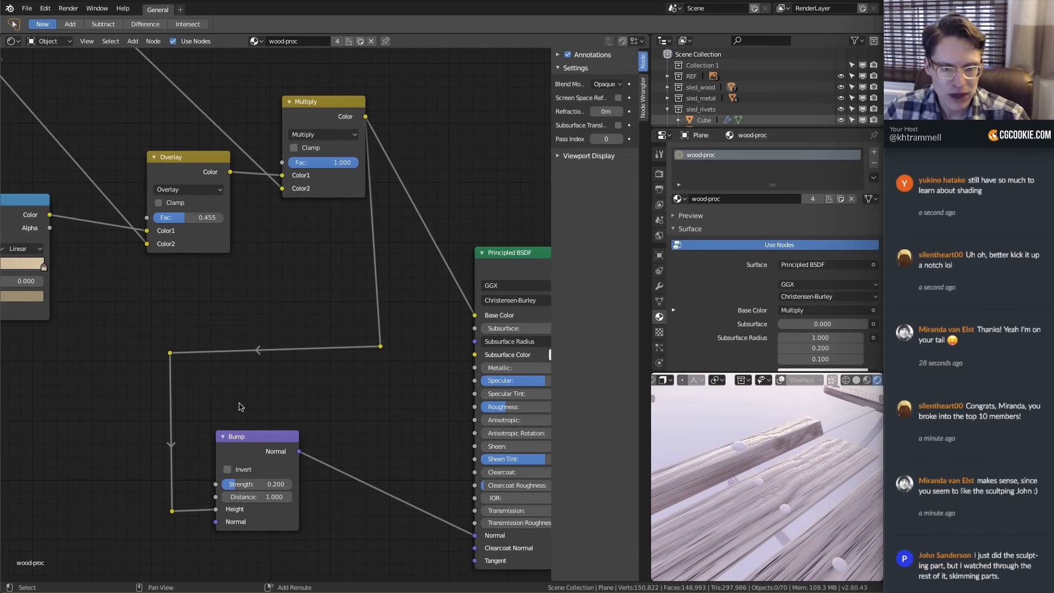
pyautogui.hotkey('shift', 'a')
pyautogui.moveTo(174, 409)
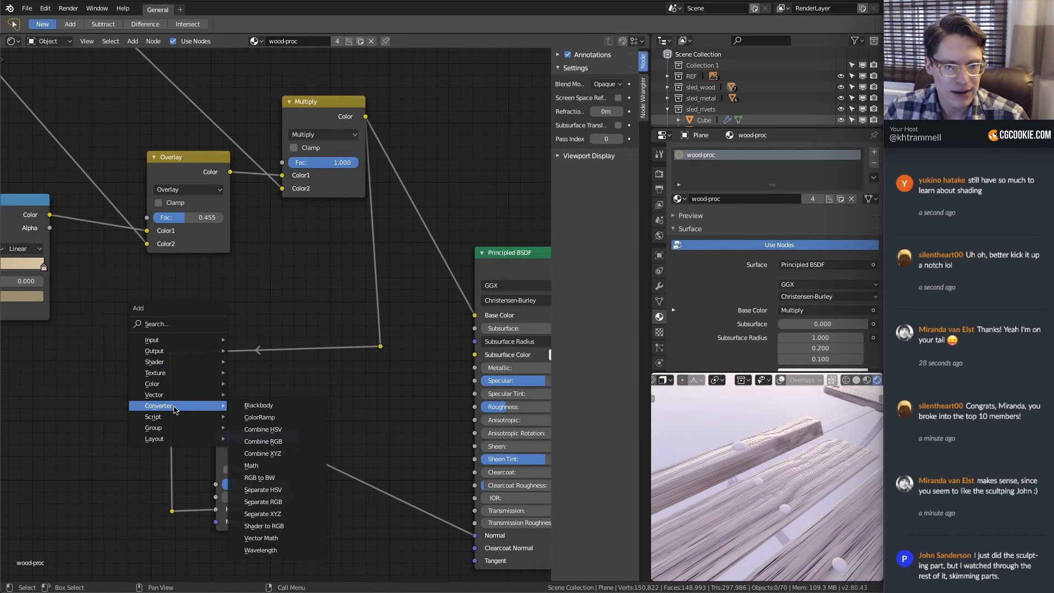
pyautogui.click(259, 417)
pyautogui.click(195, 460)
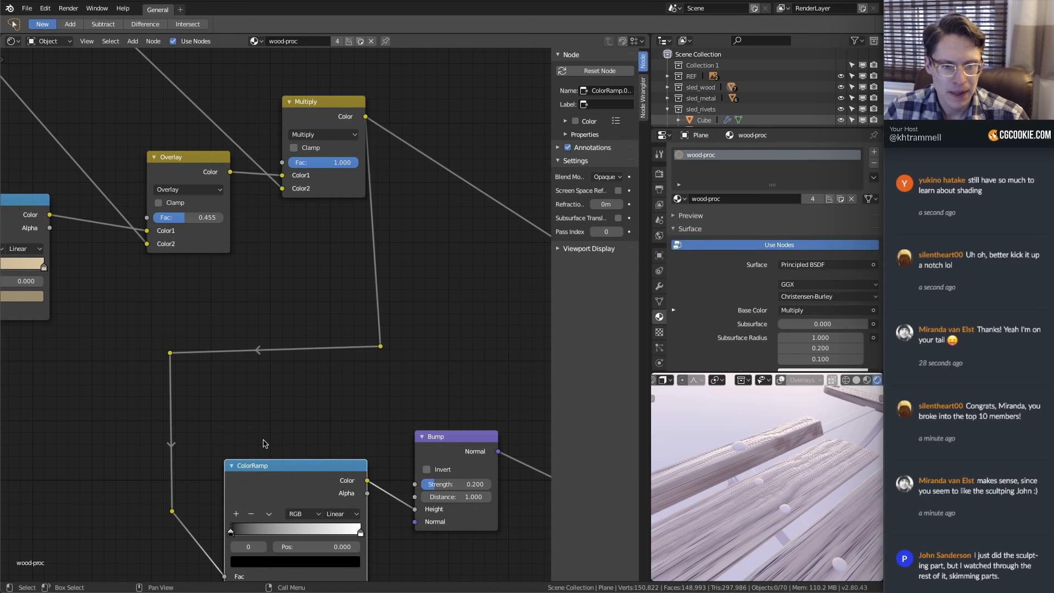
# Preview the bump ColorRamp's output on the boards and move its white stop to about 0.236
pyautogui.keyDown('ctrl'); pyautogui.moveTo(370, 402); pyautogui.dragTo(414, 354, button='middle'); pyautogui.keyUp('ctrl')
pyautogui.moveTo(414, 353); pyautogui.dragTo(346, 320, button='middle')
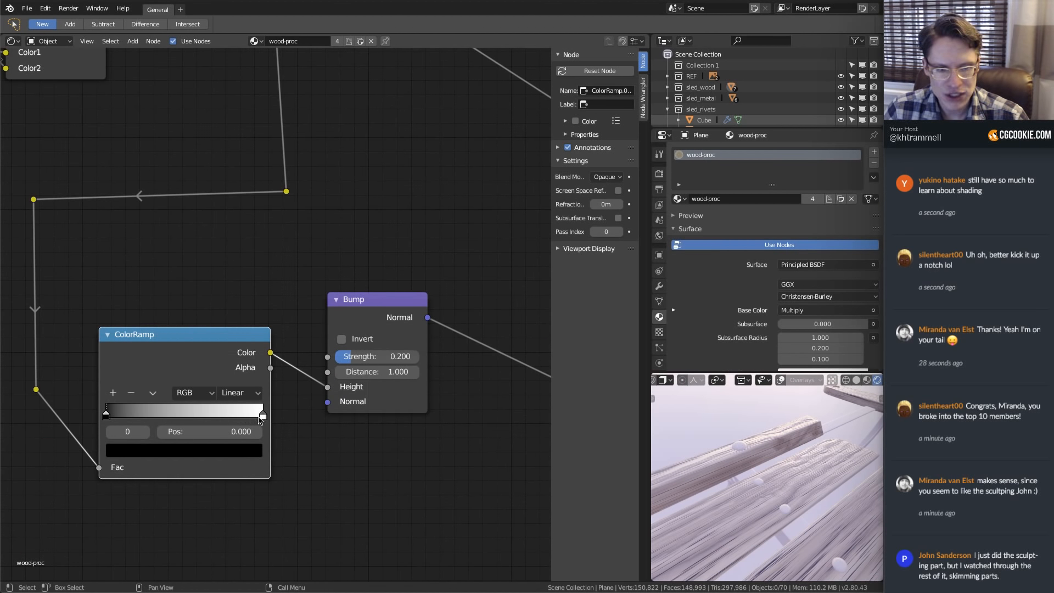
pyautogui.moveTo(261, 419); pyautogui.dragTo(174, 418)
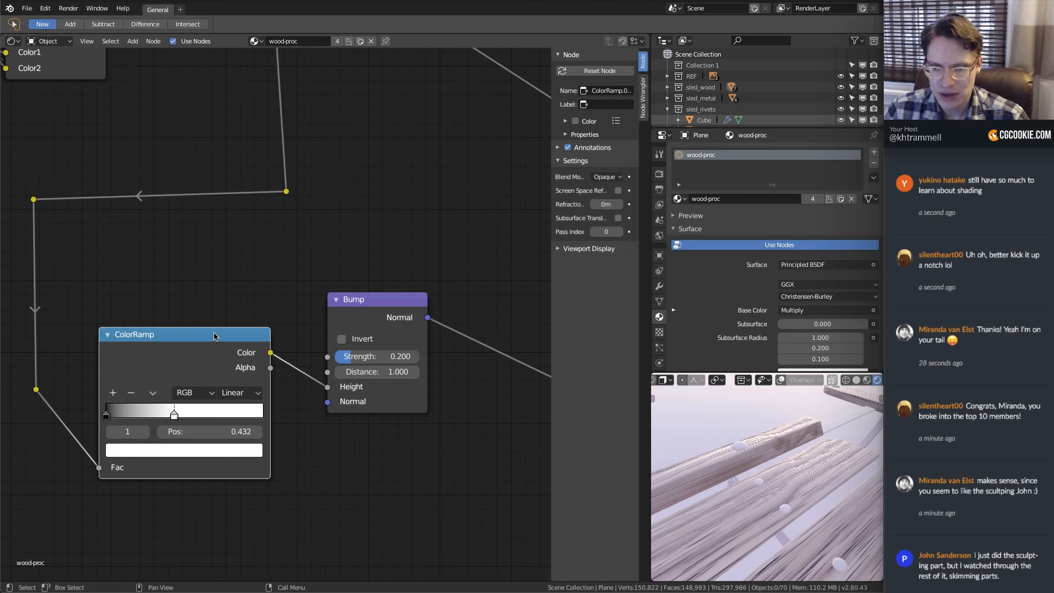
pyautogui.keyDown('ctrl'); pyautogui.keyDown('shift'); pyautogui.click(214, 335); pyautogui.keyUp('shift'); pyautogui.keyUp('ctrl')
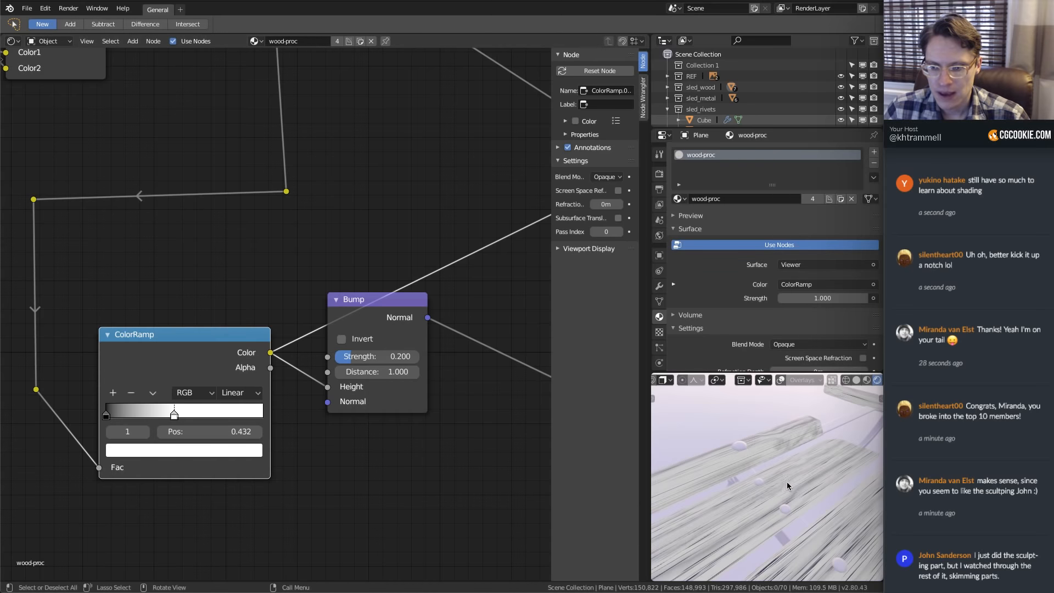
pyautogui.moveTo(787, 486); pyautogui.dragTo(785, 480, button='middle')
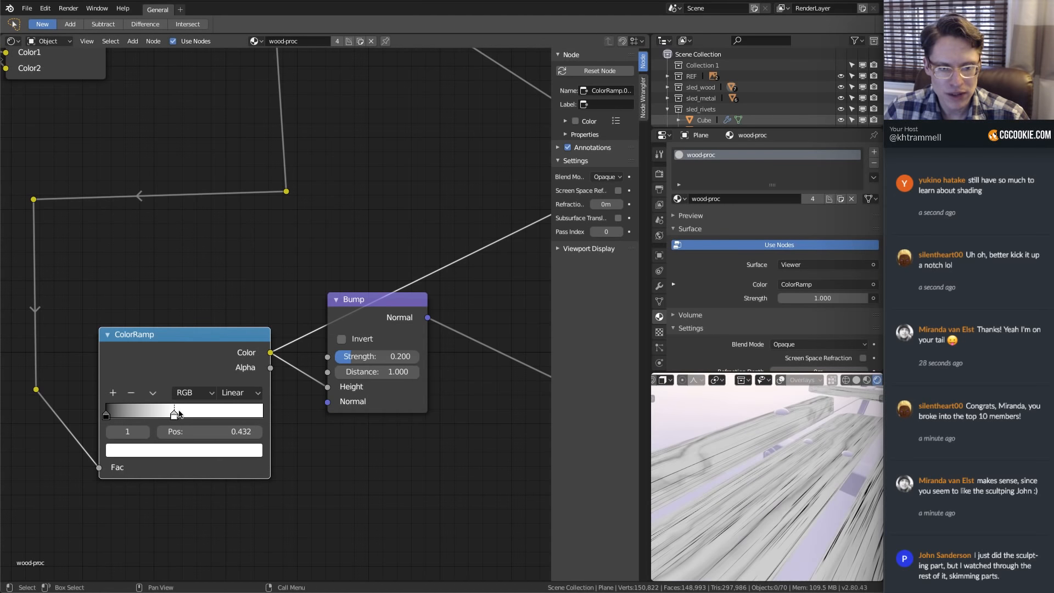
pyautogui.moveTo(179, 413); pyautogui.dragTo(142, 418)
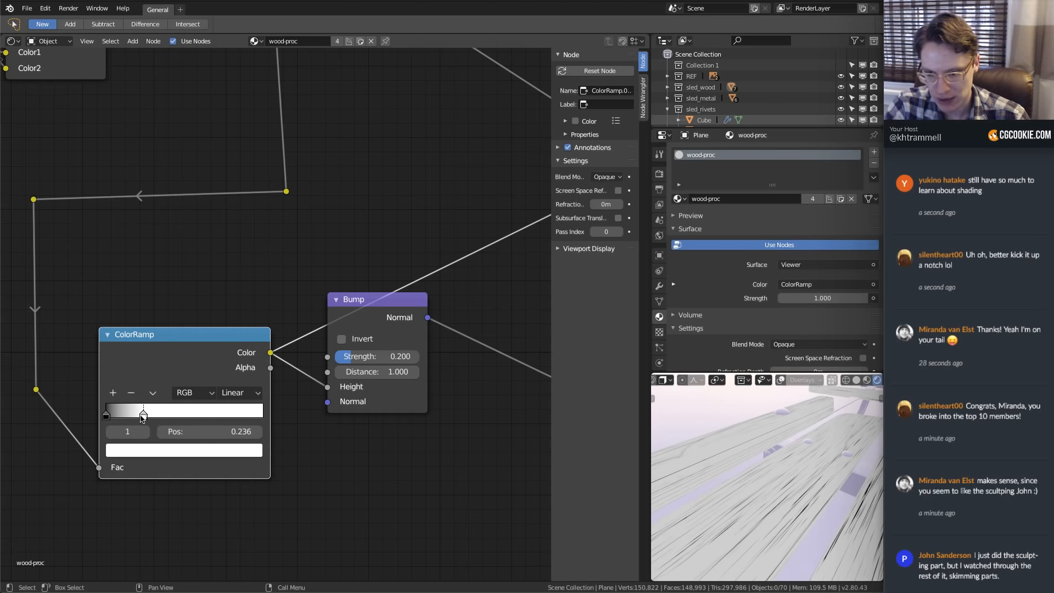
# Reconnect the Principled BSDF to the Material Output and inspect the bump on the boards
pyautogui.keyDown('ctrl'); pyautogui.moveTo(248, 348); pyautogui.dragTo(242, 357, button='middle'); pyautogui.keyUp('ctrl')
pyautogui.moveTo(242, 356); pyautogui.dragTo(90, 386, button='middle')
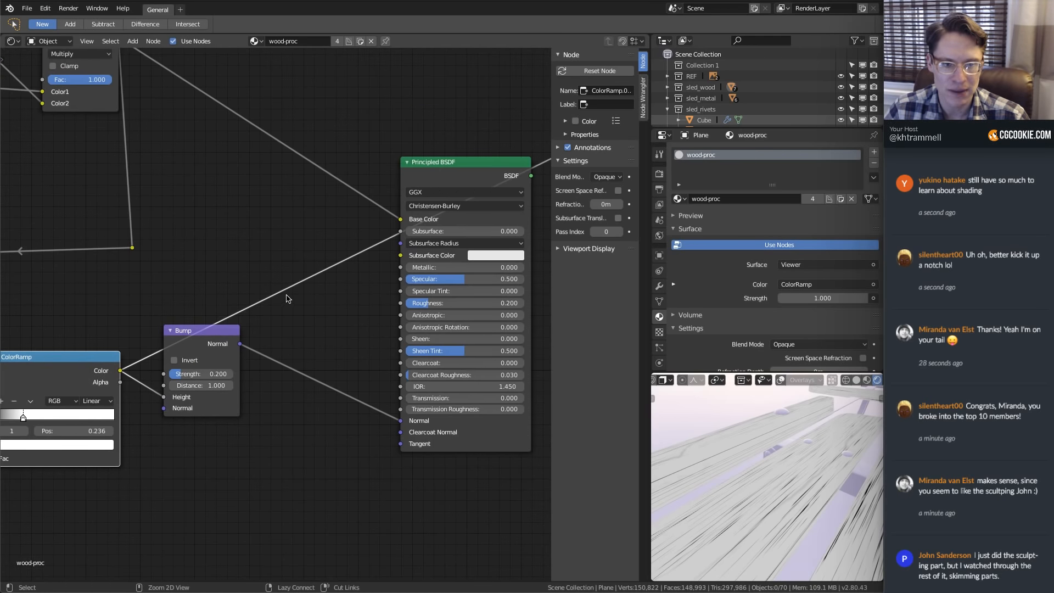
pyautogui.keyDown('ctrl'); pyautogui.moveTo(287, 298); pyautogui.dragTo(180, 369, button='middle'); pyautogui.keyUp('ctrl')
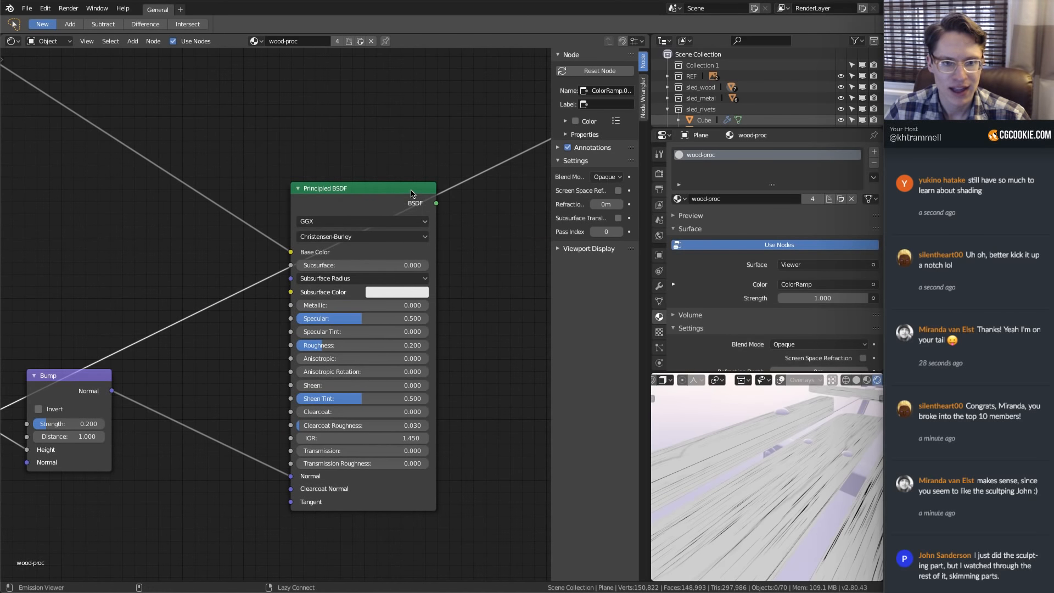
pyautogui.keyDown('ctrl'); pyautogui.keyDown('shift'); pyautogui.click(412, 193); pyautogui.keyUp('shift'); pyautogui.keyUp('ctrl')
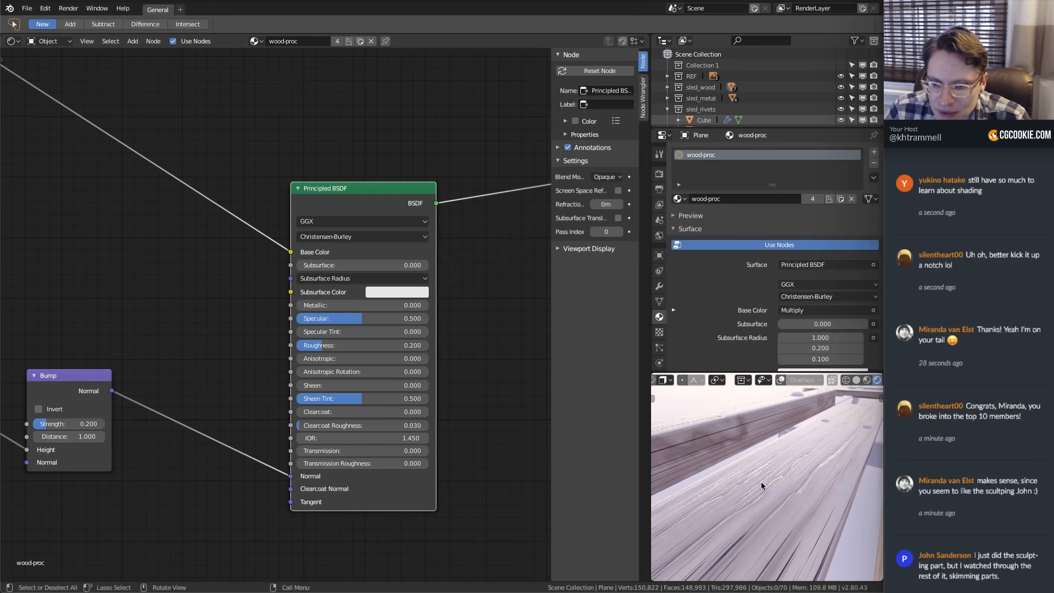
pyautogui.moveTo(772, 482); pyautogui.dragTo(743, 466, button='middle')
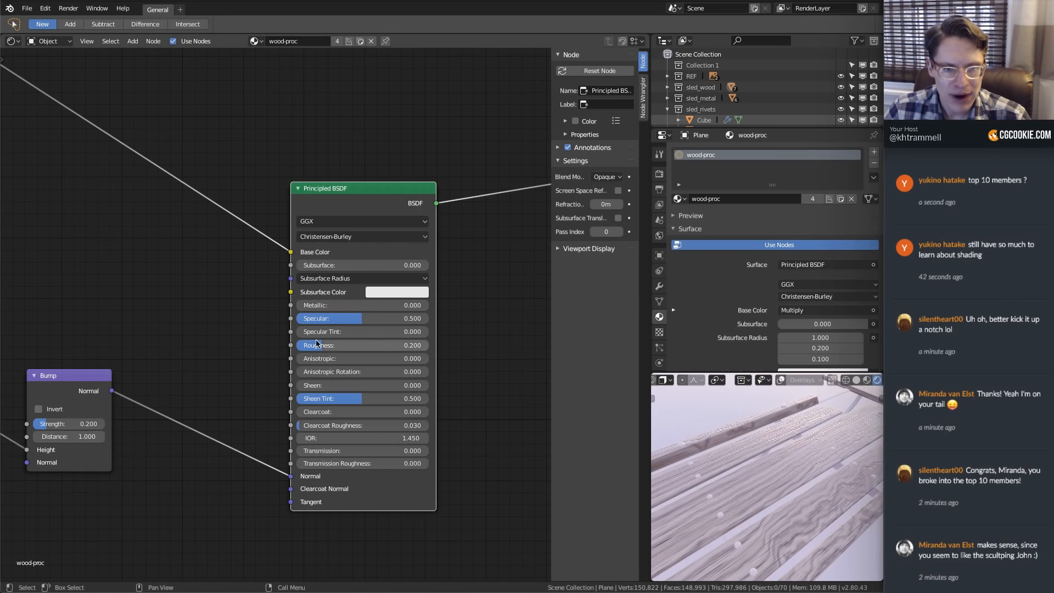
# Duplicate the ColorRamp above the original and move the original ramp and the Bump node down to make room
pyautogui.moveTo(346, 344); pyautogui.dragTo(370, 349, button='middle')
pyautogui.moveTo(310, 306); pyautogui.dragTo(384, 349, button='middle')
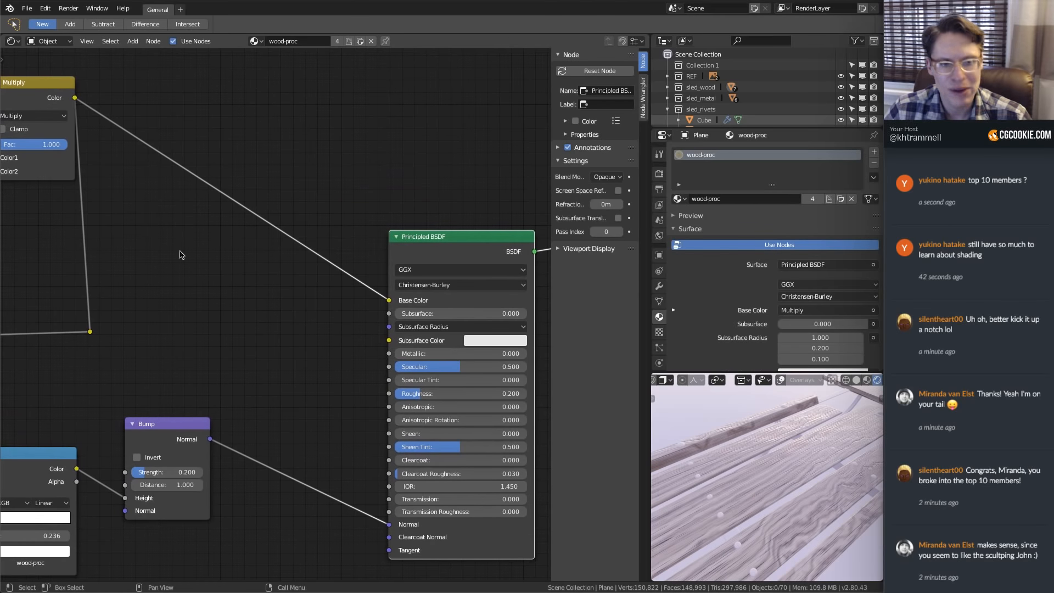
pyautogui.keyDown('ctrl'); pyautogui.moveTo(146, 203); pyautogui.dragTo(151, 176, button='middle'); pyautogui.keyUp('ctrl')
pyautogui.moveTo(151, 176); pyautogui.dragTo(216, 212, button='middle')
pyautogui.scroll(2, 216, 212)
pyautogui.click(193, 443)
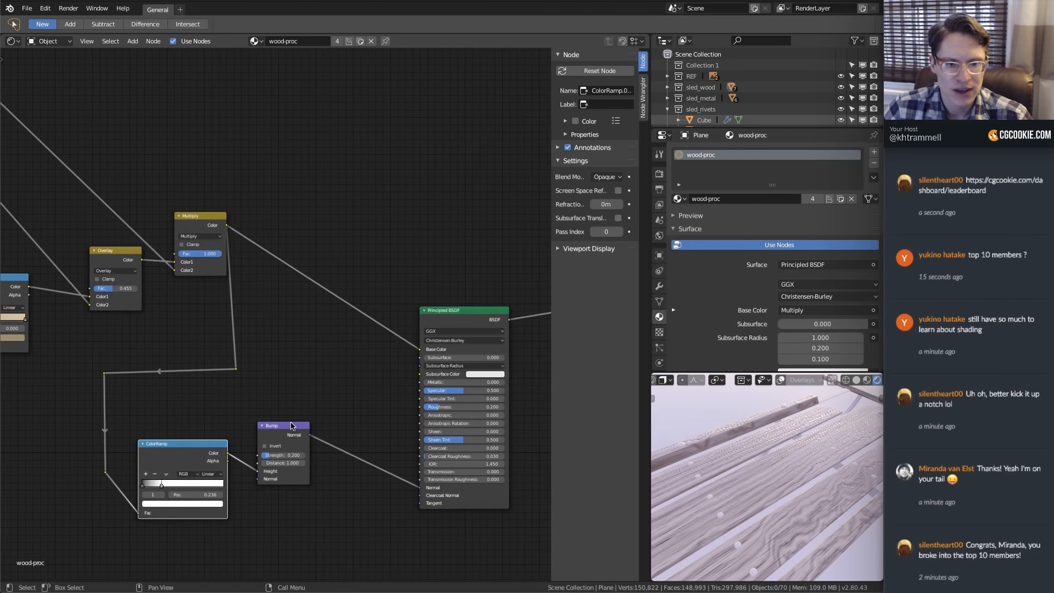
pyautogui.hotkey('shift', 'd')
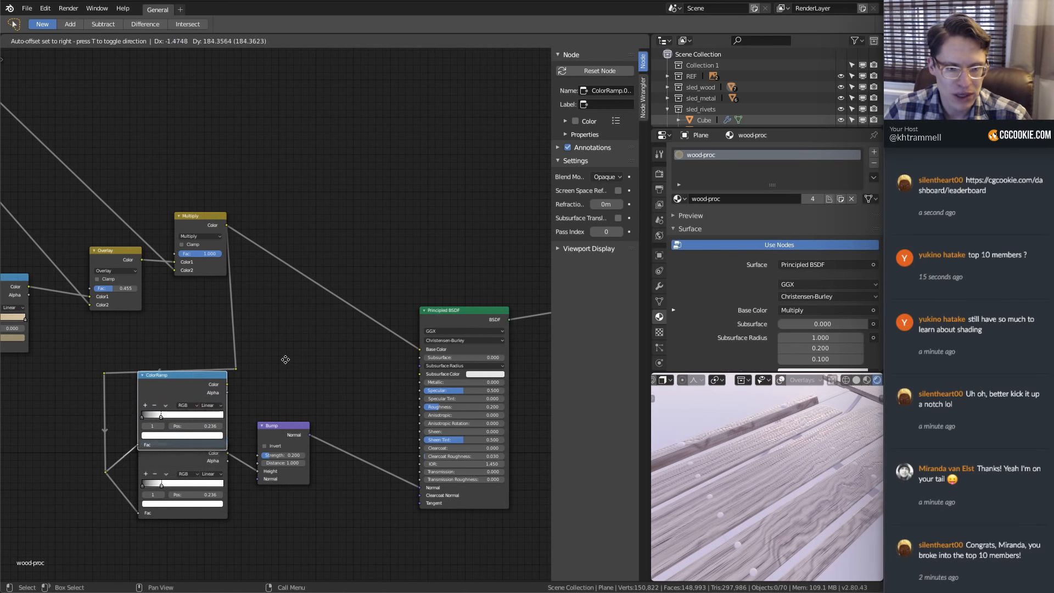
pyautogui.click(287, 358)
pyautogui.click(201, 464)
pyautogui.keyDown('shift'); pyautogui.click(304, 431); pyautogui.keyUp('shift')
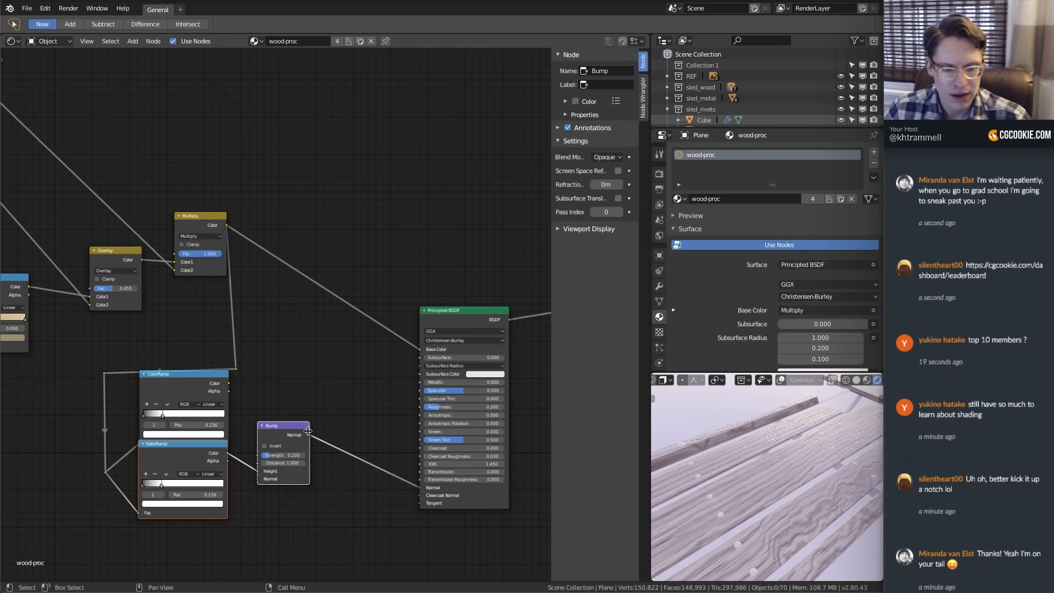
pyautogui.moveTo(308, 431); pyautogui.dragTo(310, 462)
pyautogui.moveTo(162, 385); pyautogui.dragTo(162, 390)
# Preview the duplicated ColorRamp on the boards and move its white stop to about 0.945
pyautogui.scroll(2, 237, 381)
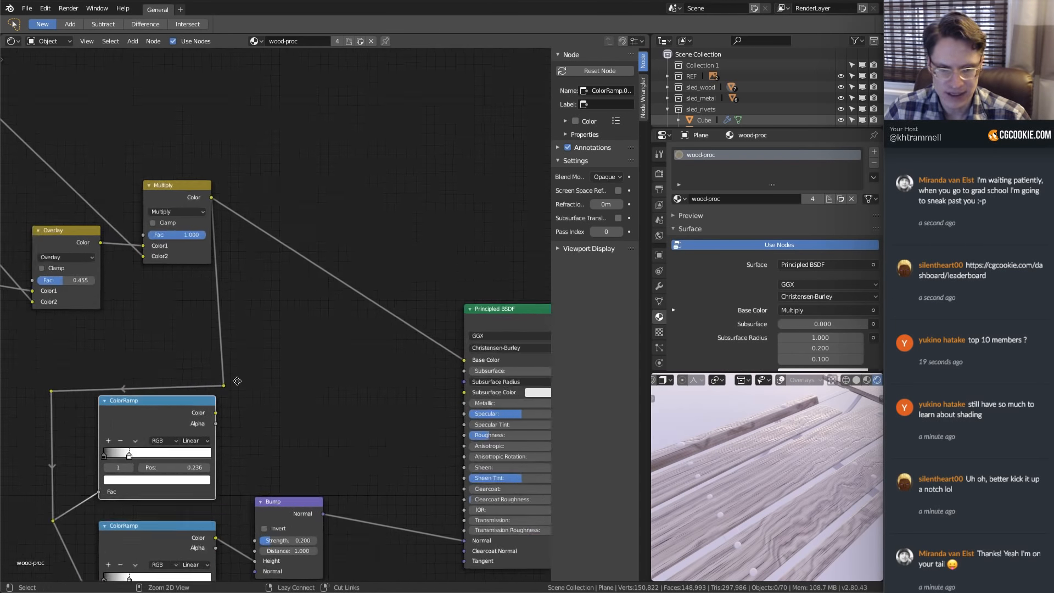
pyautogui.scroll(2, 237, 380)
pyautogui.keyDown('ctrl'); pyautogui.keyDown('shift'); pyautogui.click(256, 377); pyautogui.keyUp('shift'); pyautogui.keyUp('ctrl')
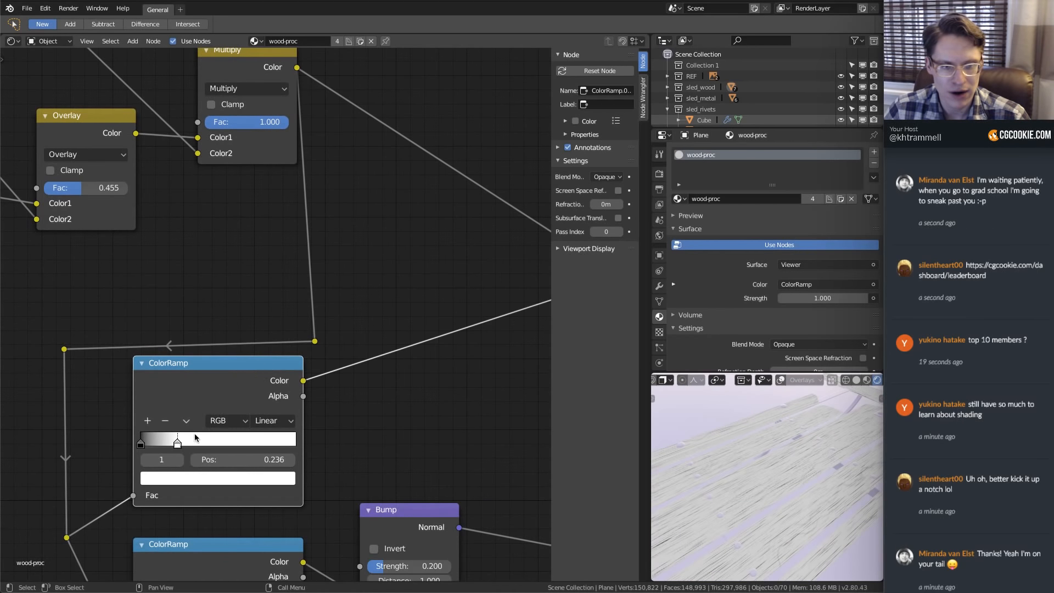
pyautogui.moveTo(195, 436); pyautogui.dragTo(305, 438)
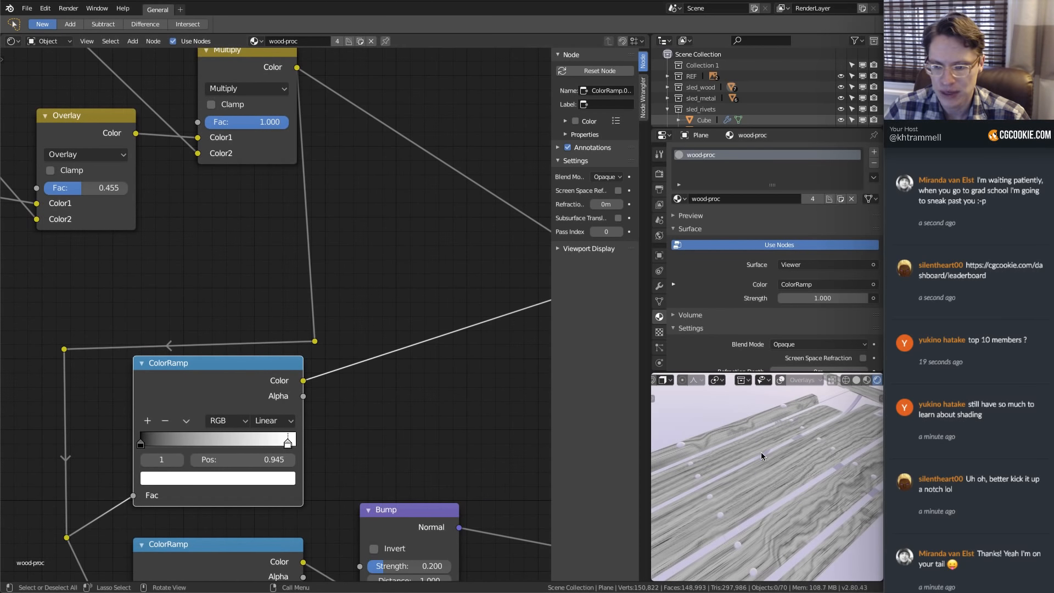
pyautogui.keyDown('ctrl'); pyautogui.moveTo(761, 452); pyautogui.dragTo(800, 459, button='middle'); pyautogui.keyUp('ctrl')
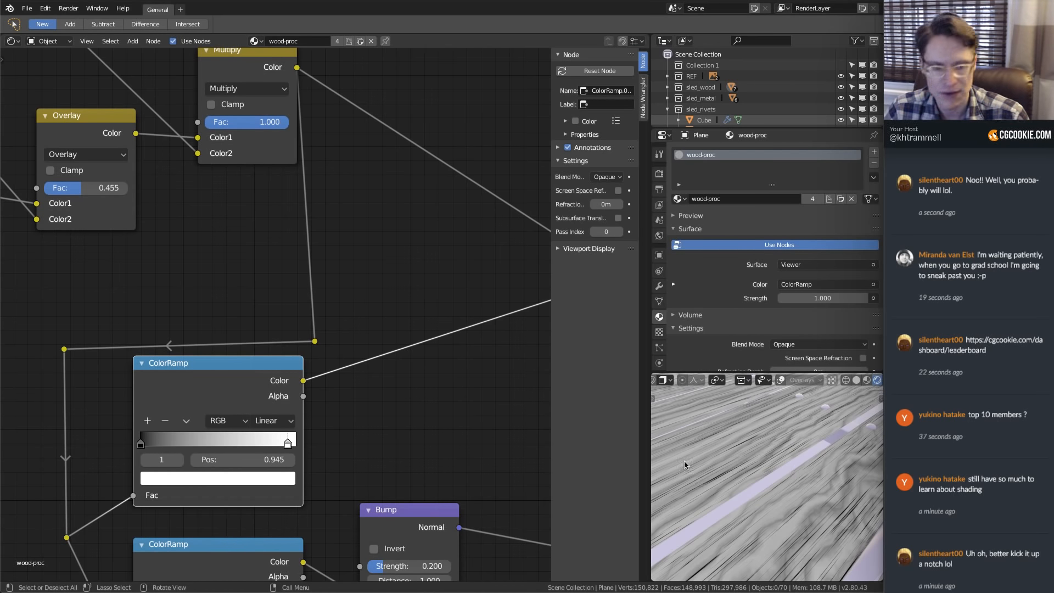
# Flip the duplicated ColorRamp and move its white stop to about 0.041
pyautogui.click(186, 421)
pyautogui.click(210, 431)
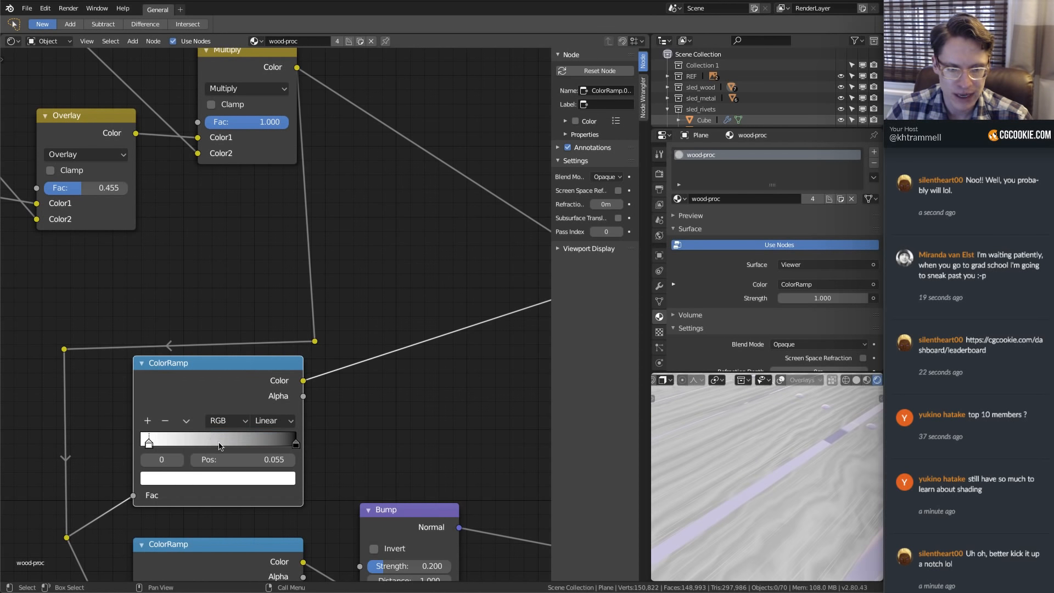
pyautogui.click(147, 446)
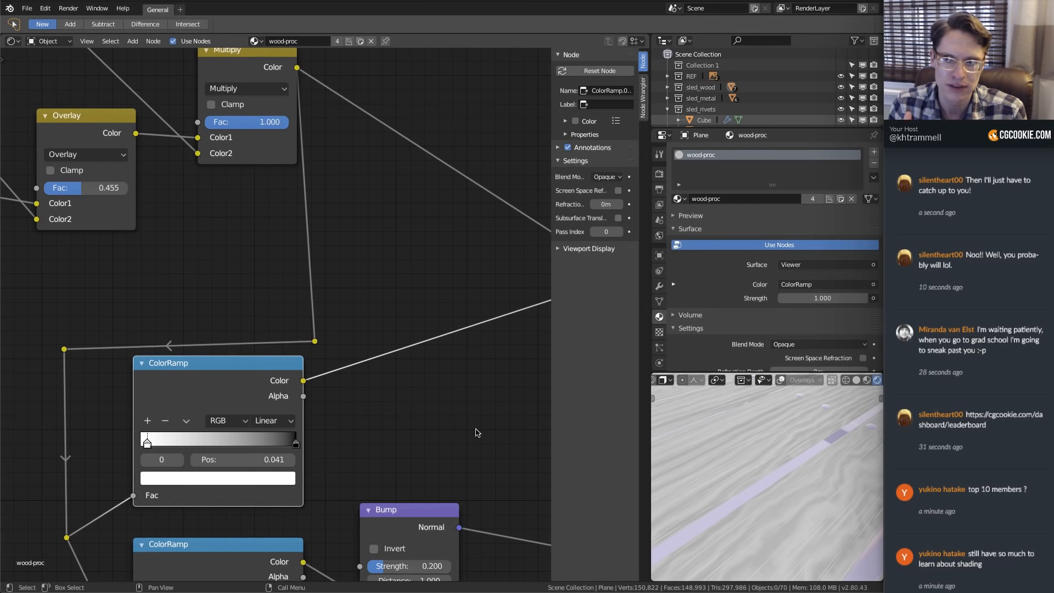
# Set the duplicated ColorRamp's white stop to a grey with all RGB values at 0.6
pyautogui.click(195, 478)
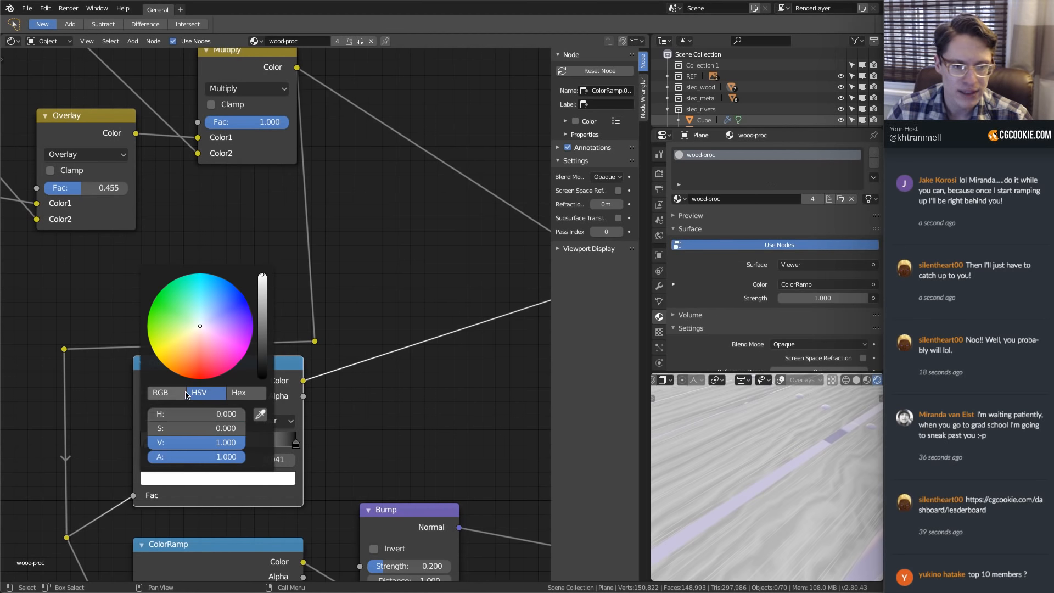
pyautogui.click(166, 393)
pyautogui.moveTo(224, 415); pyautogui.dragTo(224, 442)
pyautogui.write('.6')
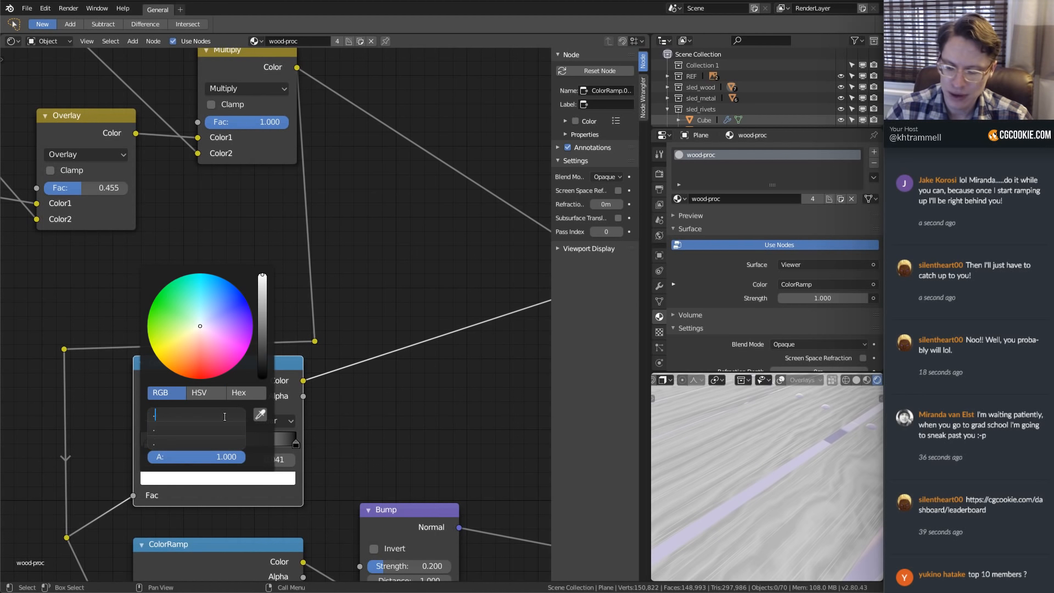
pyautogui.press('Return')
# Set the duplicated ColorRamp's black stop to a dark grey with all RGB values at 0.05
pyautogui.click(296, 443)
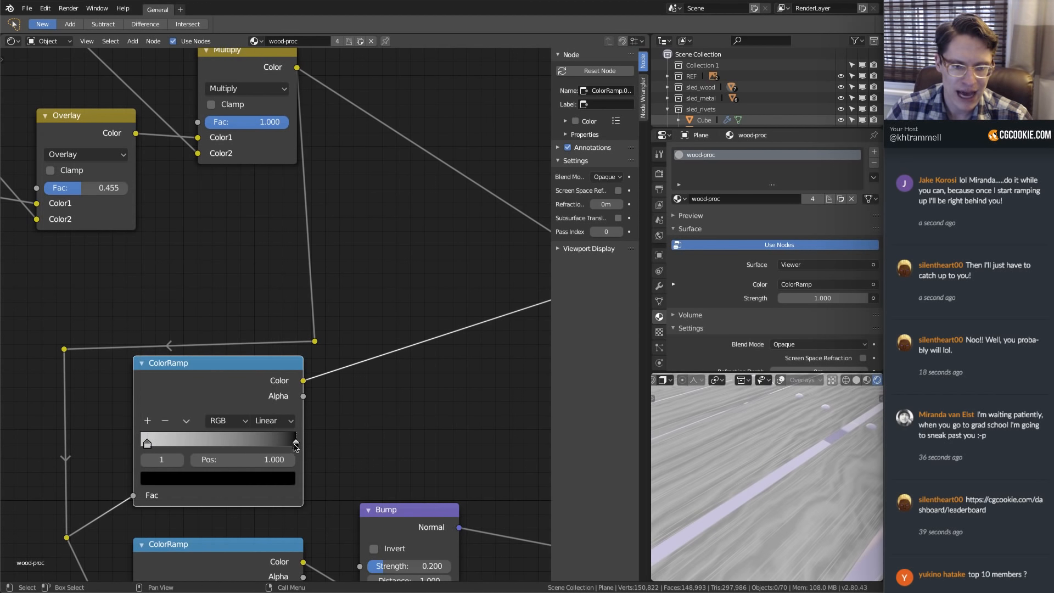
pyautogui.click(268, 475)
pyautogui.moveTo(215, 415); pyautogui.dragTo(215, 442)
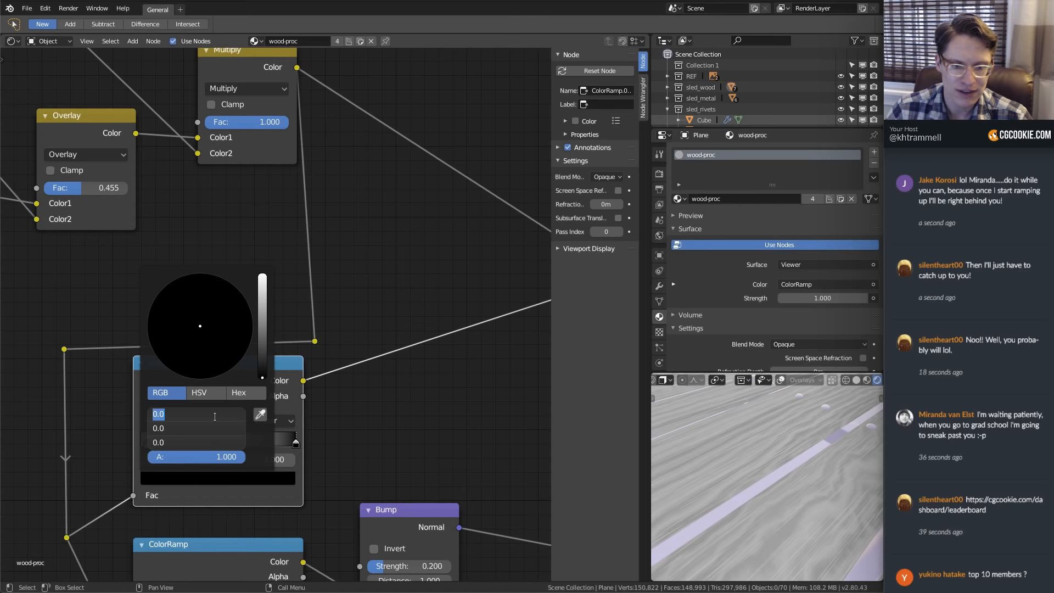
pyautogui.write('.05')
pyautogui.press('Return')
# Connect the duplicated ColorRamp's Color to the Principled BSDF's Roughness and display the full shader on the sled to check its reflections
pyautogui.keyDown('ctrl'); pyautogui.moveTo(344, 320); pyautogui.dragTo(303, 271, button='middle'); pyautogui.keyUp('ctrl')
pyautogui.moveTo(167, 382); pyautogui.dragTo(465, 409)
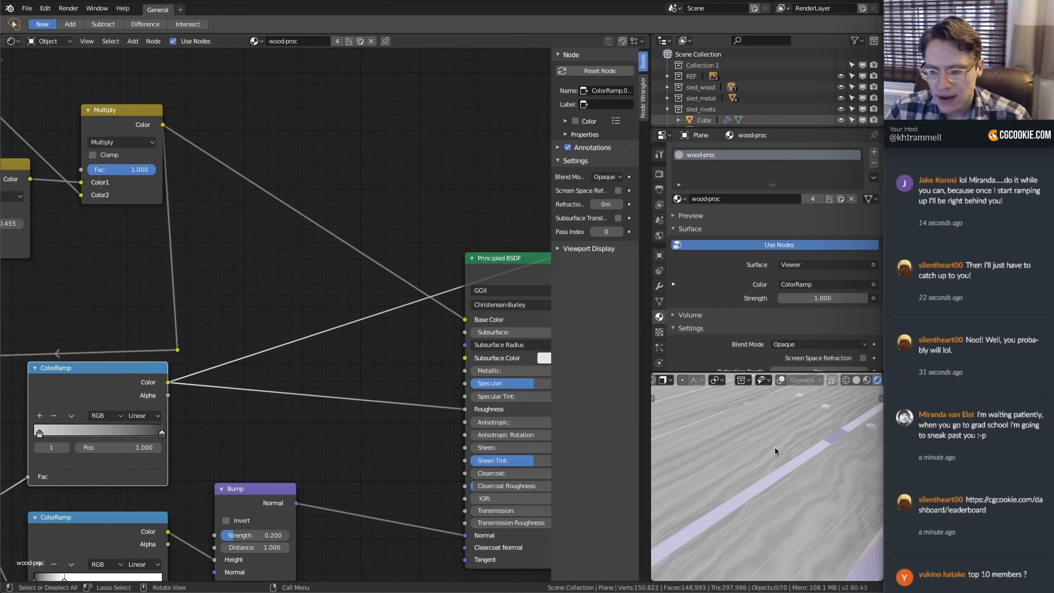
pyautogui.moveTo(501, 272); pyautogui.dragTo(365, 306, button='middle')
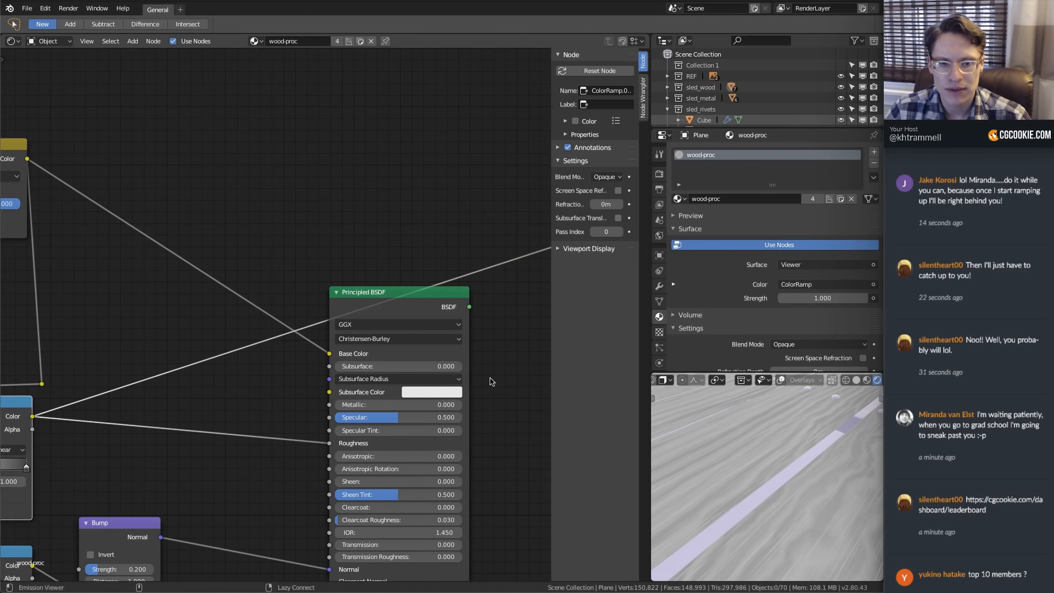
pyautogui.keyDown('ctrl'); pyautogui.keyDown('shift'); pyautogui.click(482, 343); pyautogui.keyUp('shift'); pyautogui.keyUp('ctrl')
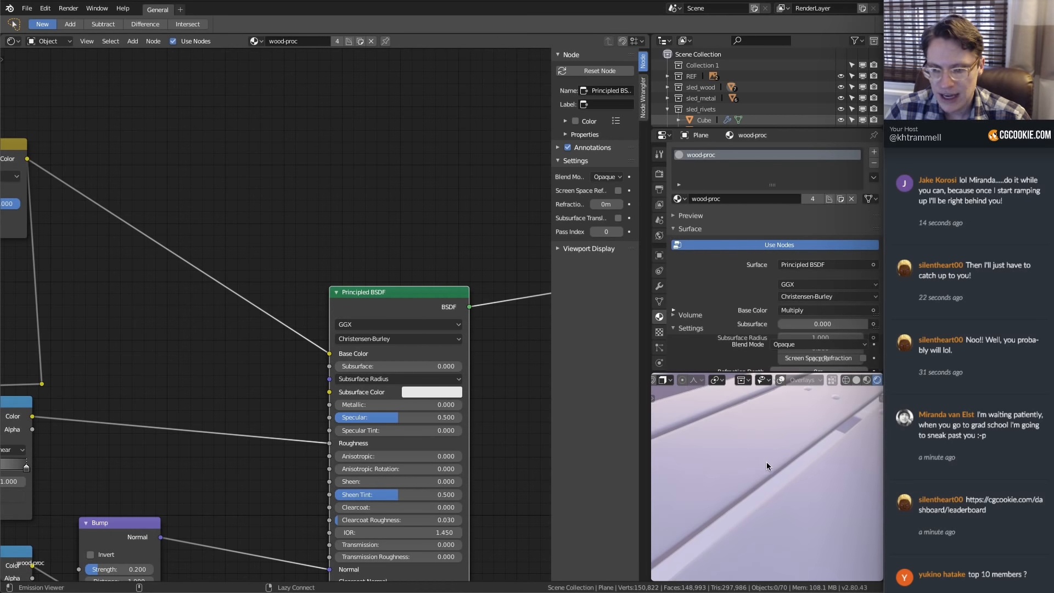
pyautogui.scroll(-5, 774, 460)
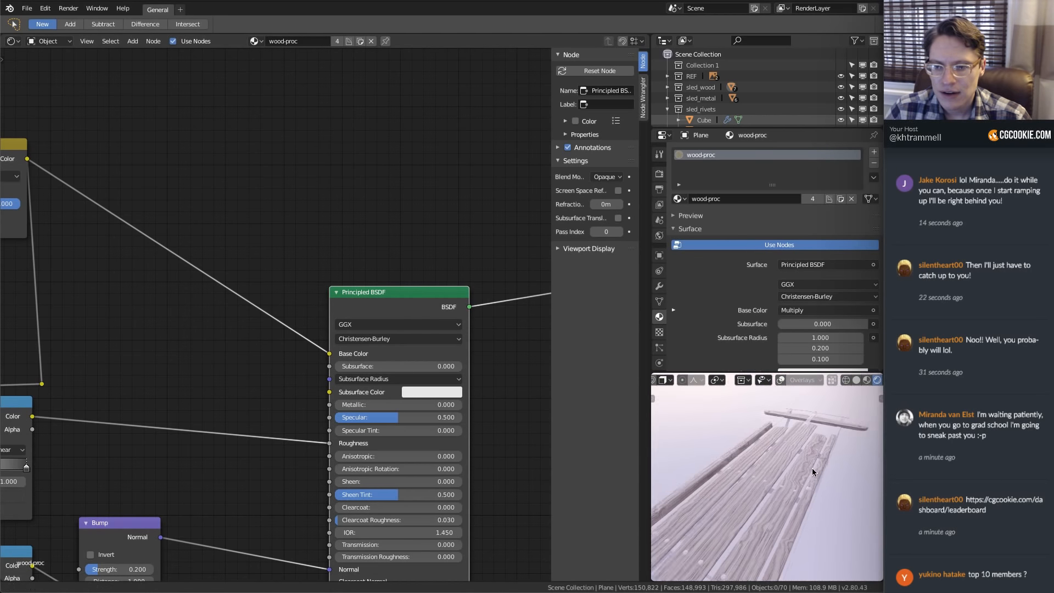
pyautogui.moveTo(812, 468)
pyautogui.mouseDown(button='middle')
pyautogui.moveTo(802, 446)
pyautogui.moveTo(802, 492)
pyautogui.moveTo(803, 483)
pyautogui.mouseUp(button='middle')
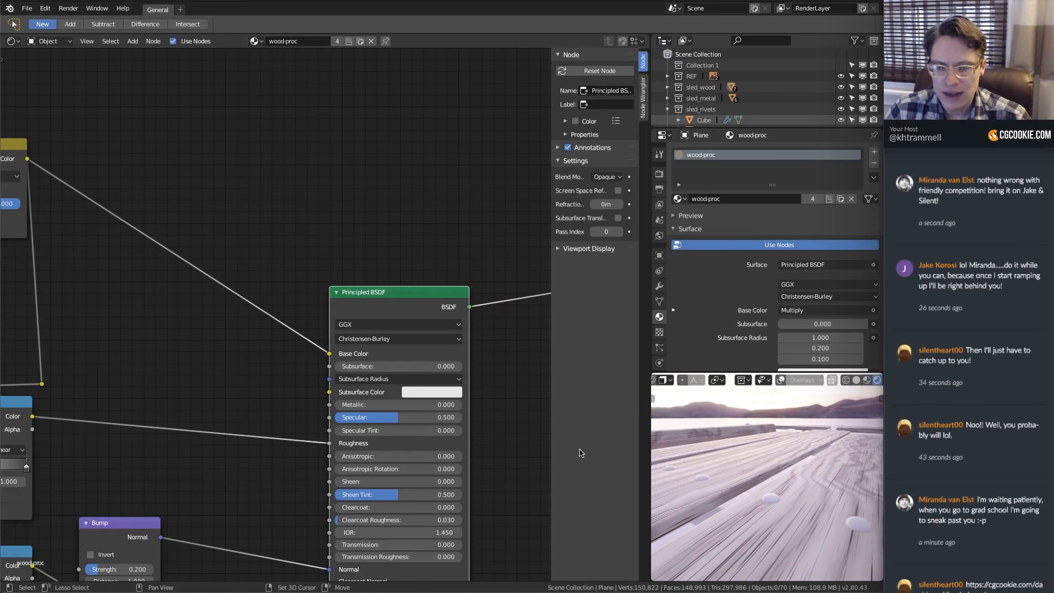
# Preview the roughness ColorRamp's output on the sled and move its dark stop to about 0.523
pyautogui.moveTo(99, 402); pyautogui.dragTo(228, 400, button='middle')
pyautogui.keyDown('ctrl'); pyautogui.keyDown('shift'); pyautogui.click(135, 404); pyautogui.keyUp('shift'); pyautogui.keyUp('ctrl')
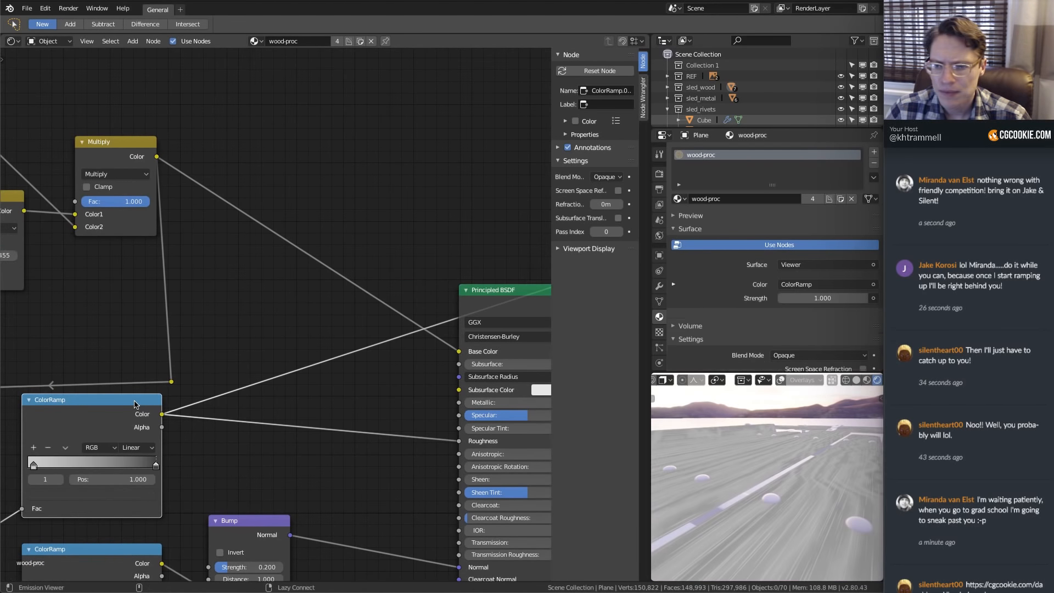
pyautogui.moveTo(134, 405); pyautogui.dragTo(206, 408, button='middle')
pyautogui.scroll(2, 206, 408)
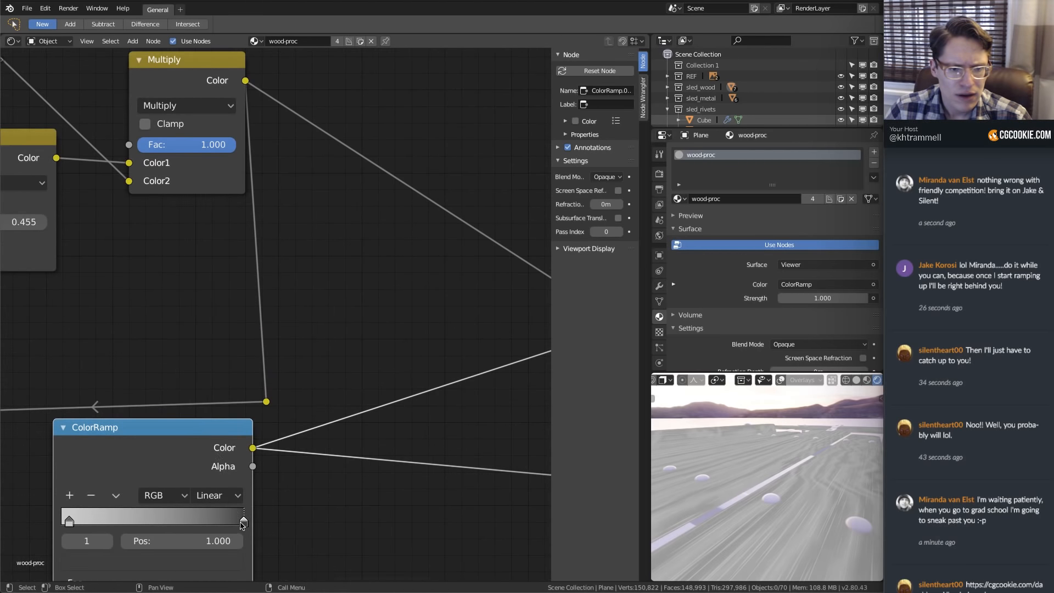
pyautogui.moveTo(242, 524); pyautogui.dragTo(149, 525)
pyautogui.scroll(-3, 176, 513)
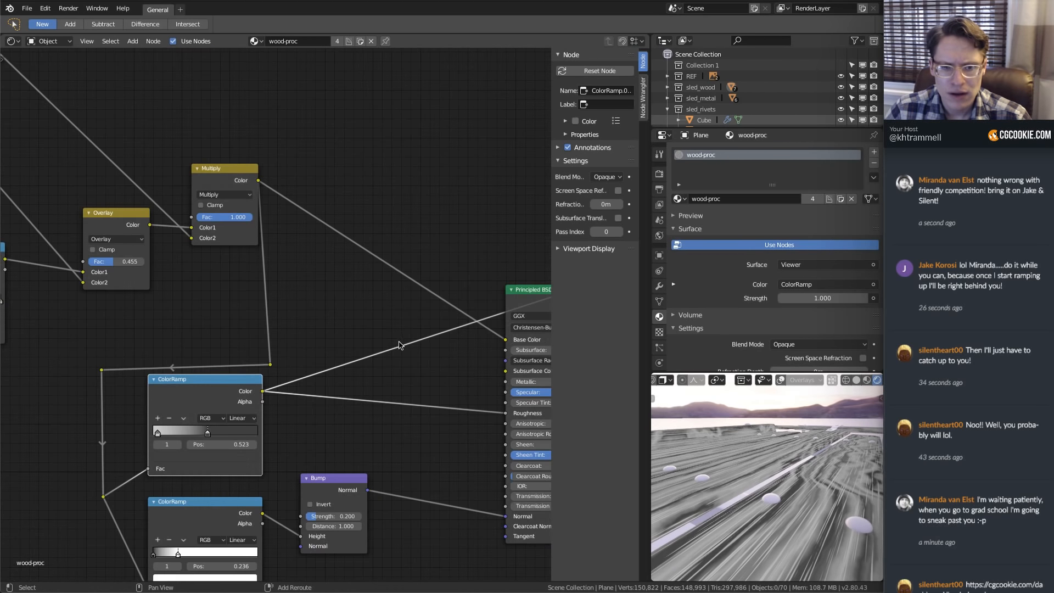
# Display the full Principled BSDF shader on the sled and examine the reflections on the planks up close
pyautogui.moveTo(546, 313); pyautogui.dragTo(445, 307, button='middle')
pyautogui.keyDown('ctrl'); pyautogui.keyDown('shift'); pyautogui.click(444, 305); pyautogui.keyUp('shift'); pyautogui.keyUp('ctrl')
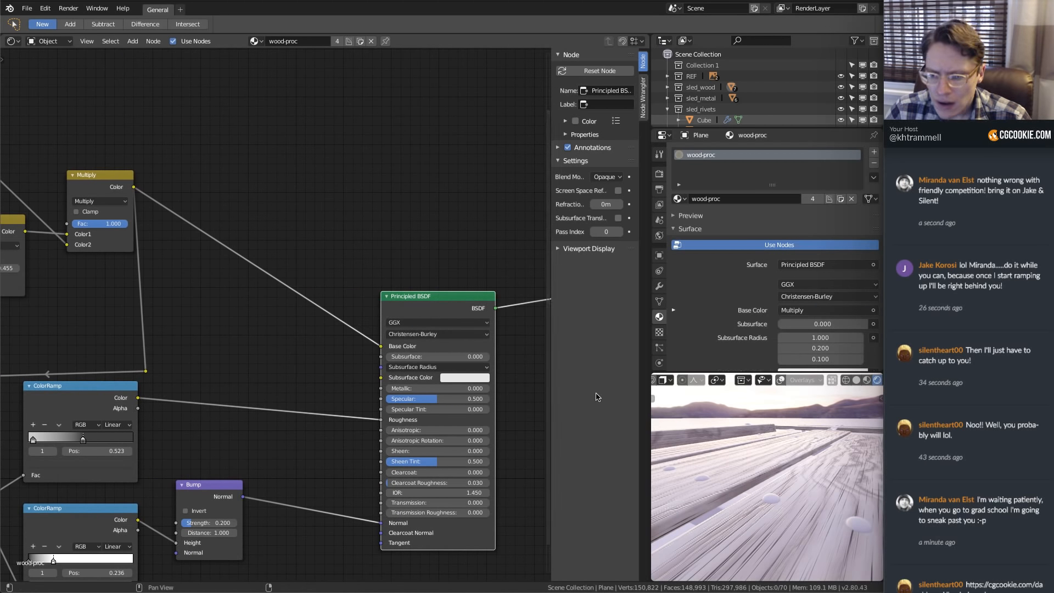
pyautogui.scroll(3, 784, 451)
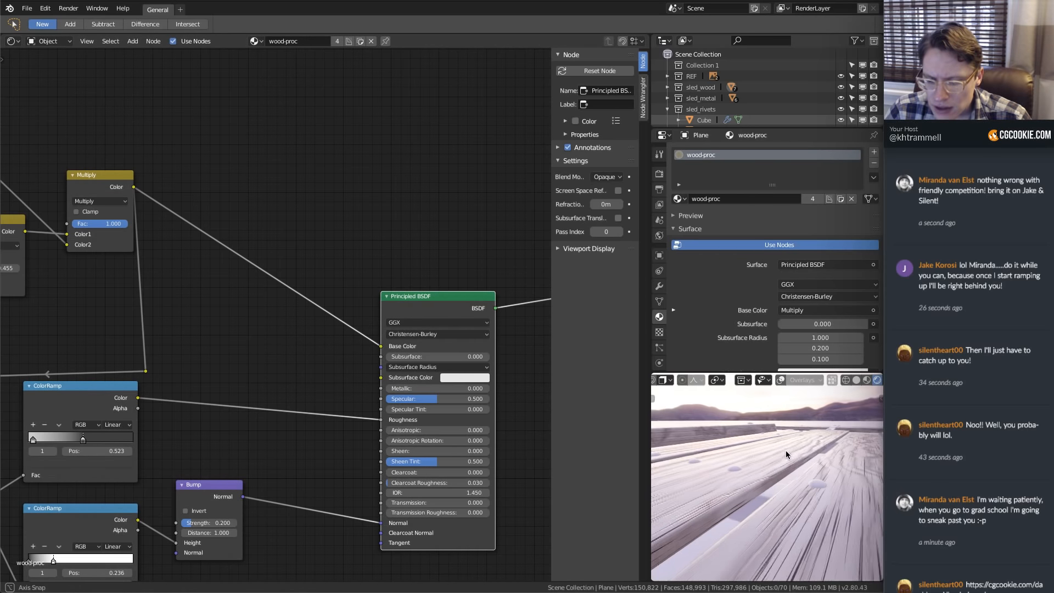
pyautogui.moveTo(526, 384); pyautogui.dragTo(332, 391, button='middle')
pyautogui.scroll(-3, 848, 476)
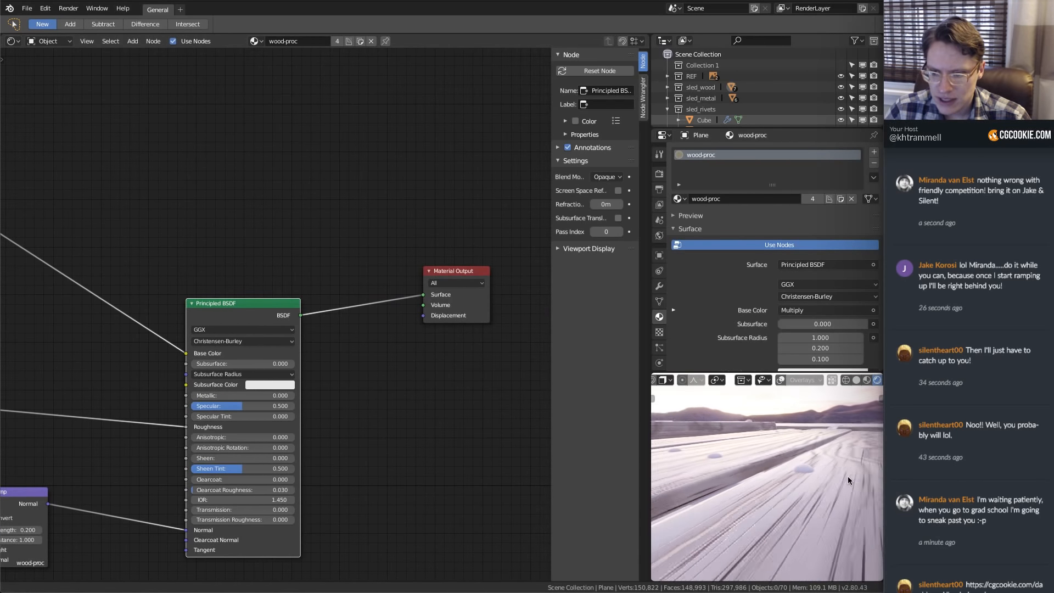
pyautogui.moveTo(847, 476); pyautogui.dragTo(806, 515, button='middle')
# Darken the roughness ColorRamp's dark stop to near black on all RGB channels and check the planks' shine
pyautogui.moveTo(229, 418); pyautogui.dragTo(307, 433, button='middle')
pyautogui.scroll(2, 307, 434)
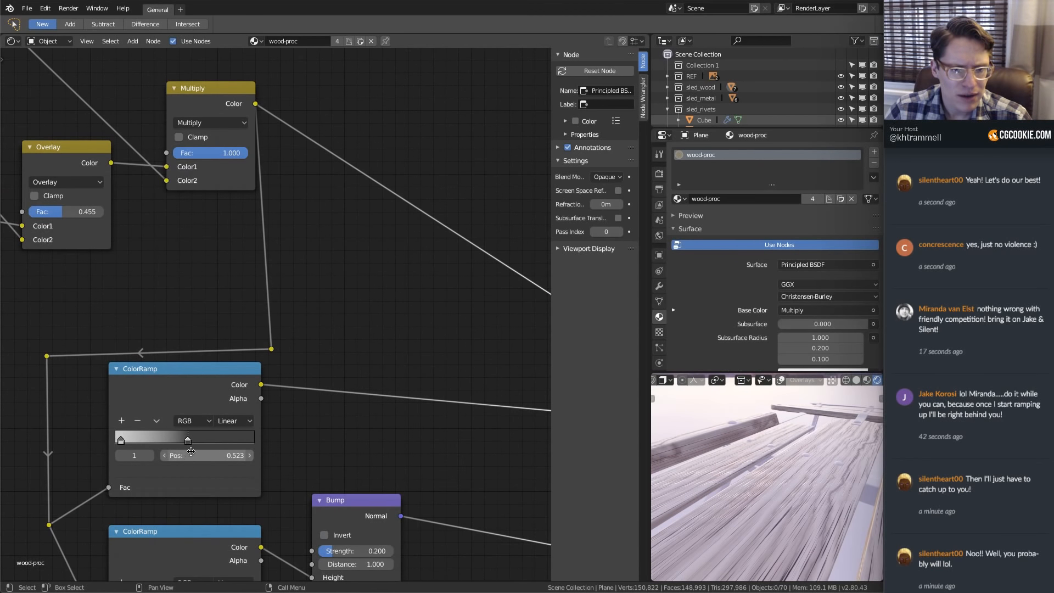
pyautogui.click(193, 473)
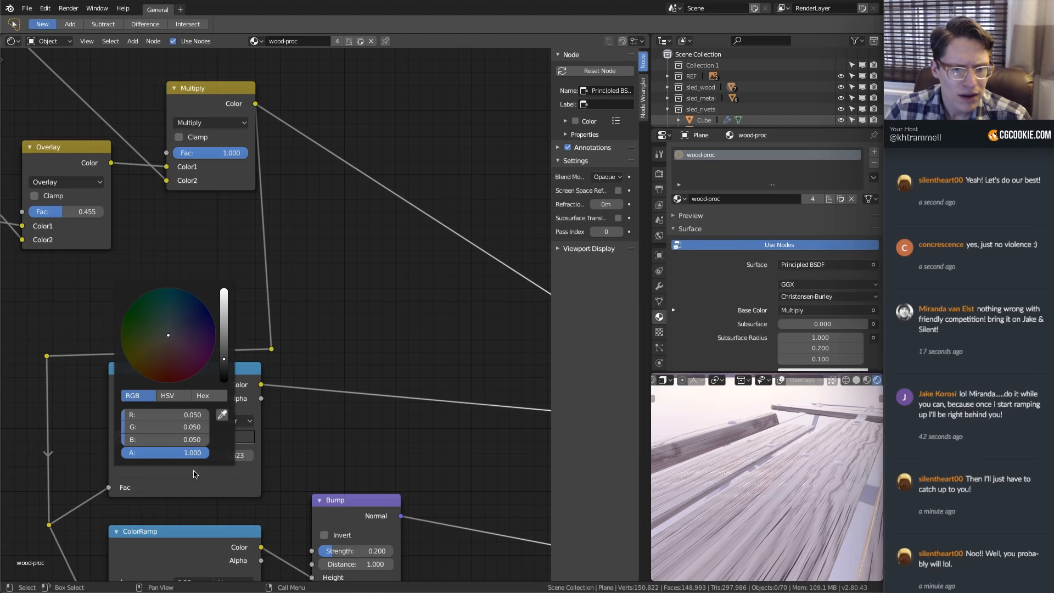
pyautogui.click(187, 415)
pyautogui.write('0')
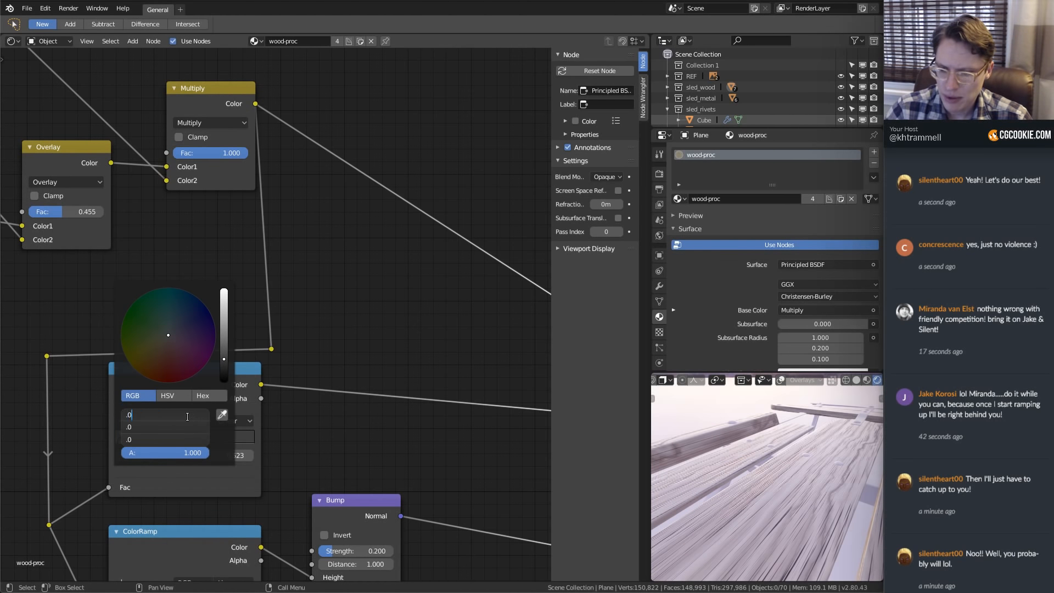
pyautogui.press('Return')
pyautogui.moveTo(714, 465); pyautogui.dragTo(814, 460, button='middle')
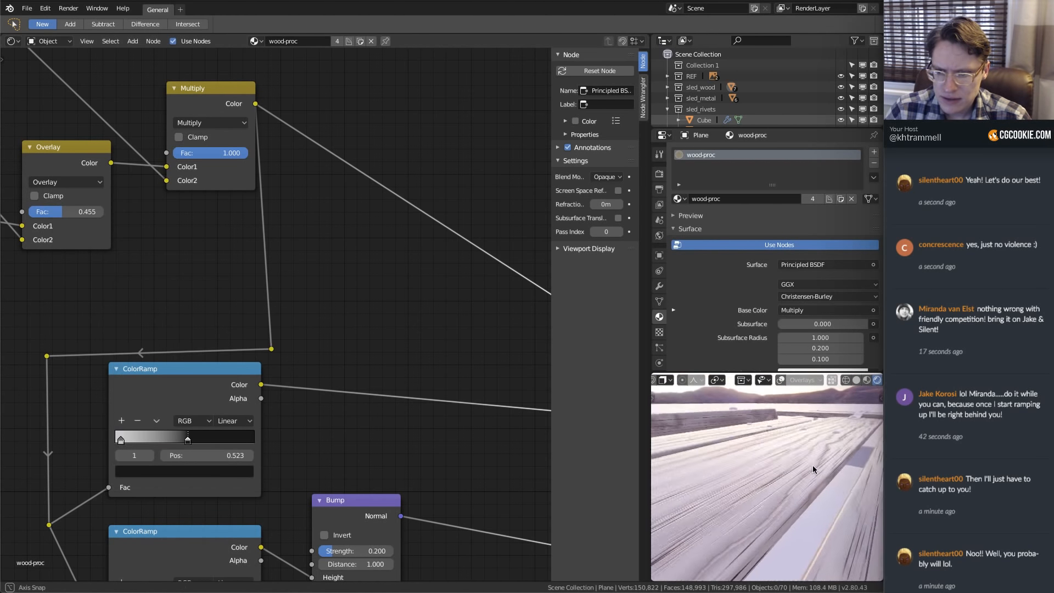
# Lower the Principled BSDF's Specular to about 0.267 and check the wood across the sled
pyautogui.scroll(-3, 419, 287)
pyautogui.moveTo(420, 287); pyautogui.dragTo(352, 354, button='middle')
pyautogui.scroll(2, 352, 354)
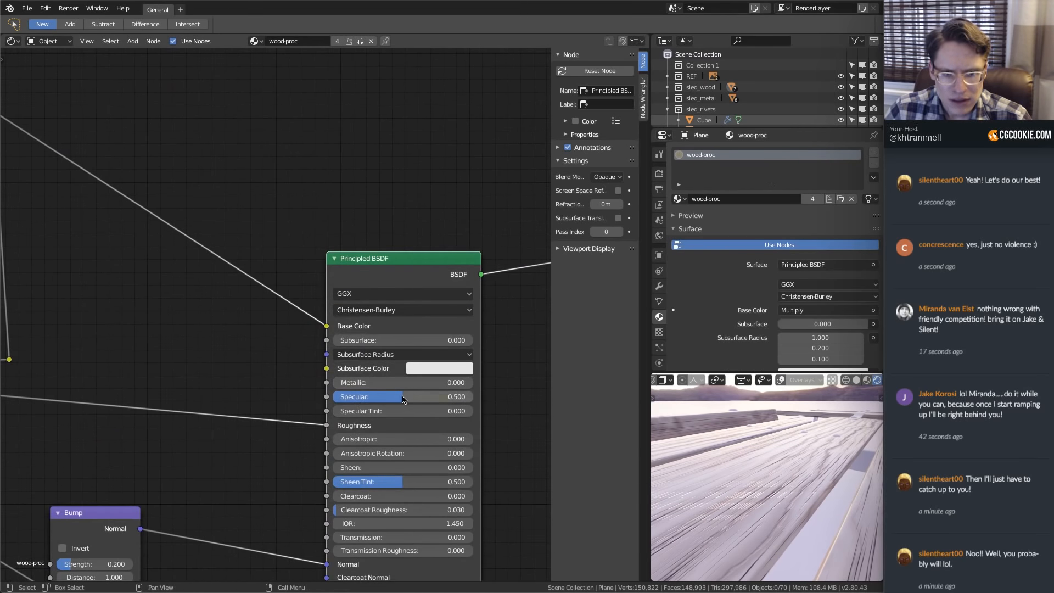
pyautogui.moveTo(405, 396); pyautogui.dragTo(377, 396)
pyautogui.moveTo(779, 467); pyautogui.dragTo(811, 456, button='middle')
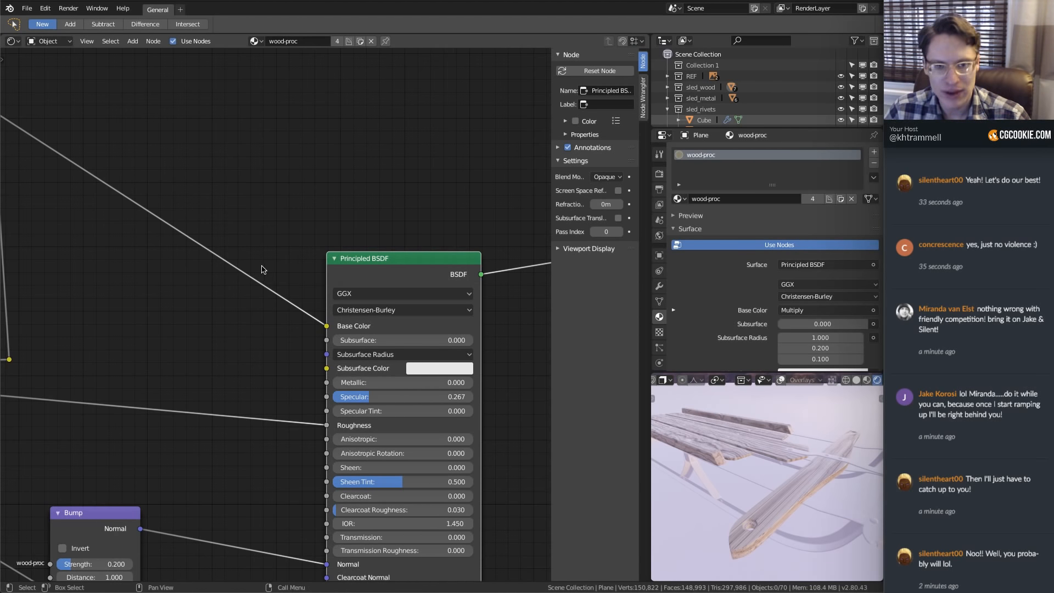
# Change the node editor area to a 3D Viewport and select the sled's metal runners and braces
pyautogui.click(702, 482)
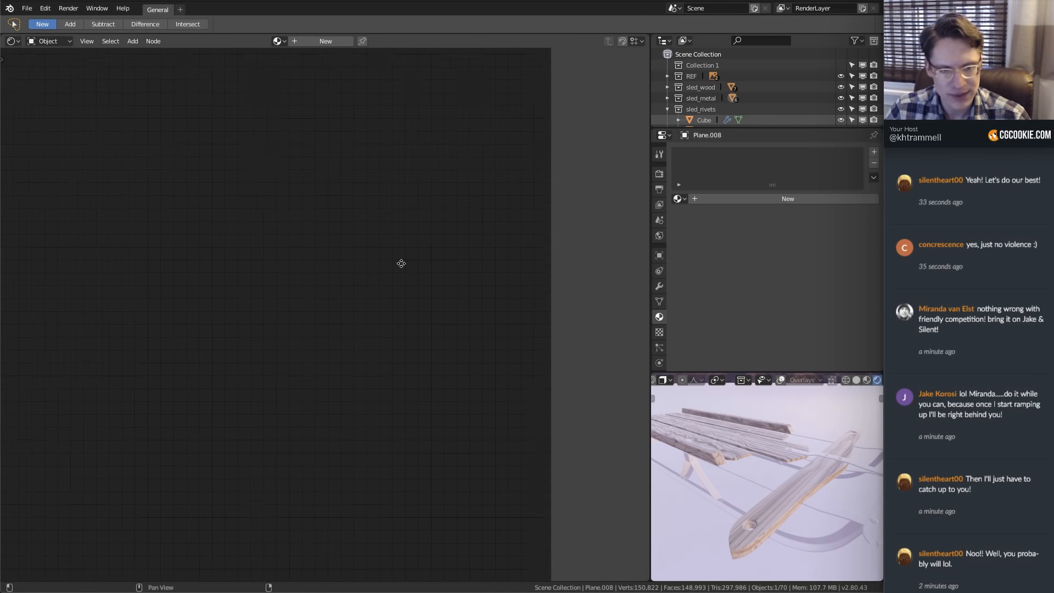
pyautogui.scroll(-3, 779, 382)
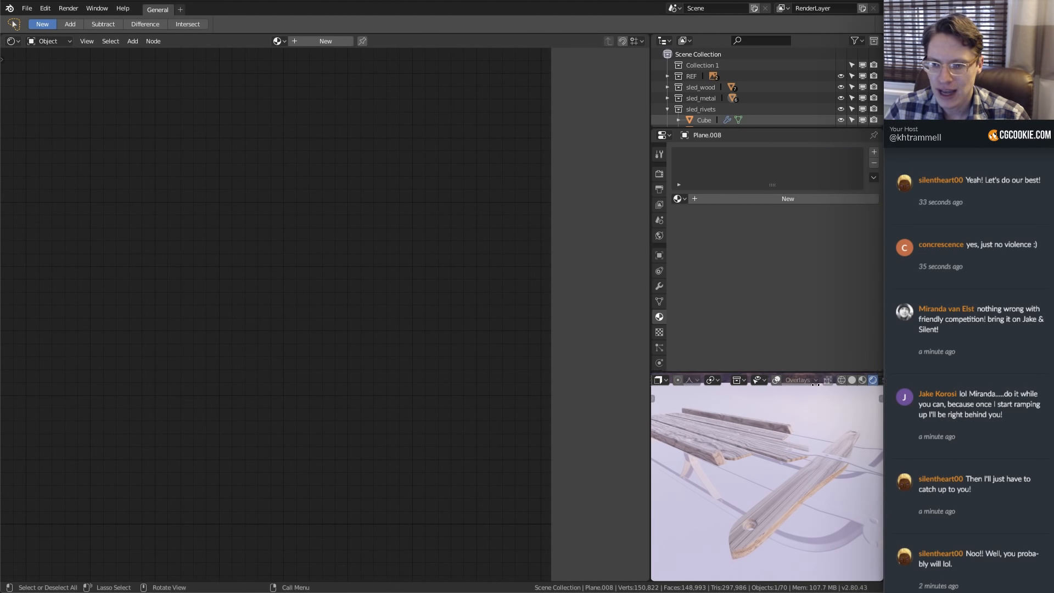
pyautogui.click(13, 41)
pyautogui.click(42, 78)
pyautogui.moveTo(195, 225); pyautogui.dragTo(196, 378, button='middle')
pyautogui.keyDown('shift'); pyautogui.click(196, 379); pyautogui.keyUp('shift')
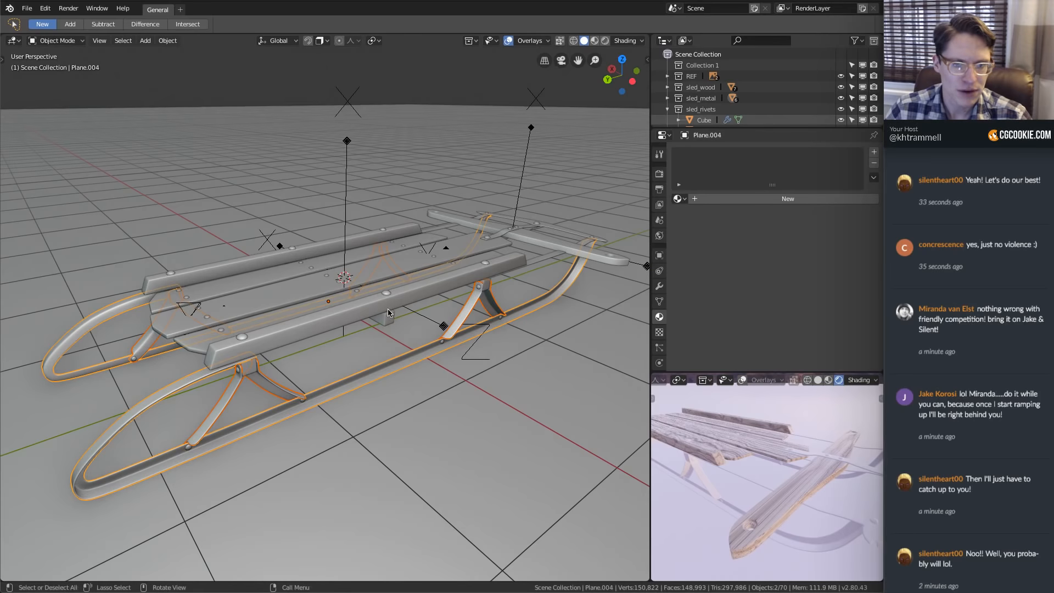
pyautogui.moveTo(388, 313); pyautogui.dragTo(325, 301, button='middle')
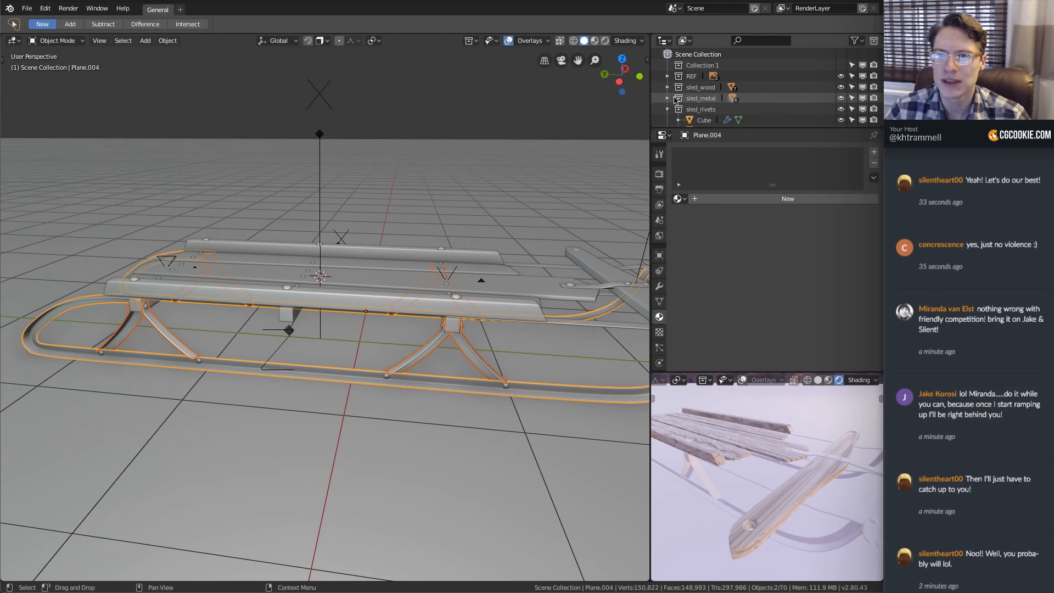
# Select the sled's metal runner and extend the selection to every object in its collection with Select Grouped
pyautogui.click(852, 99)
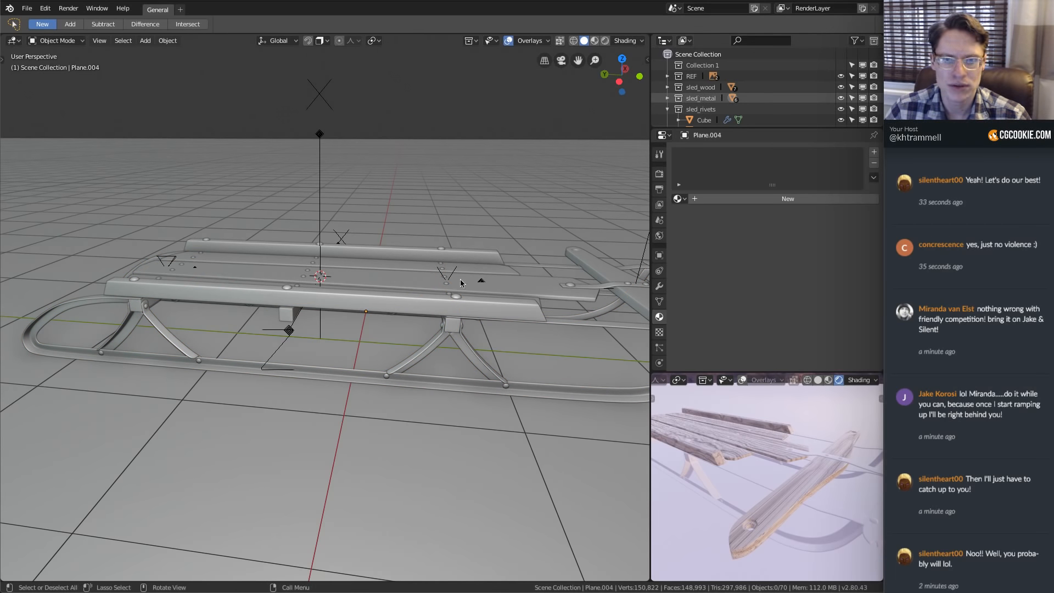
pyautogui.click(602, 287)
pyautogui.keyDown('shift'); pyautogui.moveTo(603, 287); pyautogui.dragTo(389, 285, button='middle'); pyautogui.keyUp('shift')
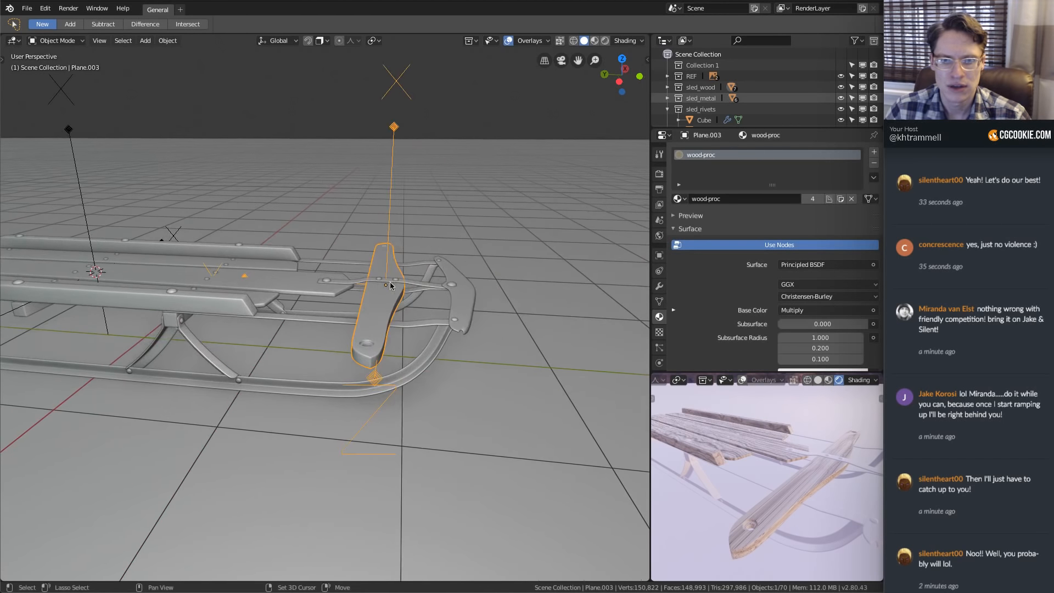
pyautogui.click(318, 383)
pyautogui.hotkey('shift', 'g')
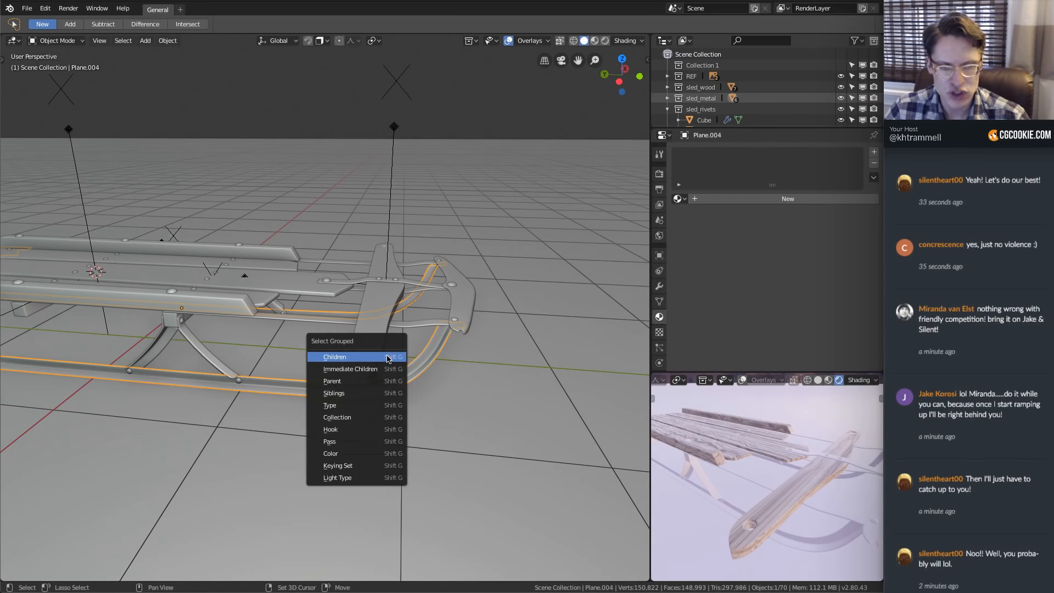
pyautogui.click(361, 418)
pyautogui.moveTo(362, 417); pyautogui.dragTo(455, 294, button='middle')
# Create a new material named red-painted-metal on the runner and copy it to all the selected metal parts
pyautogui.click(735, 198)
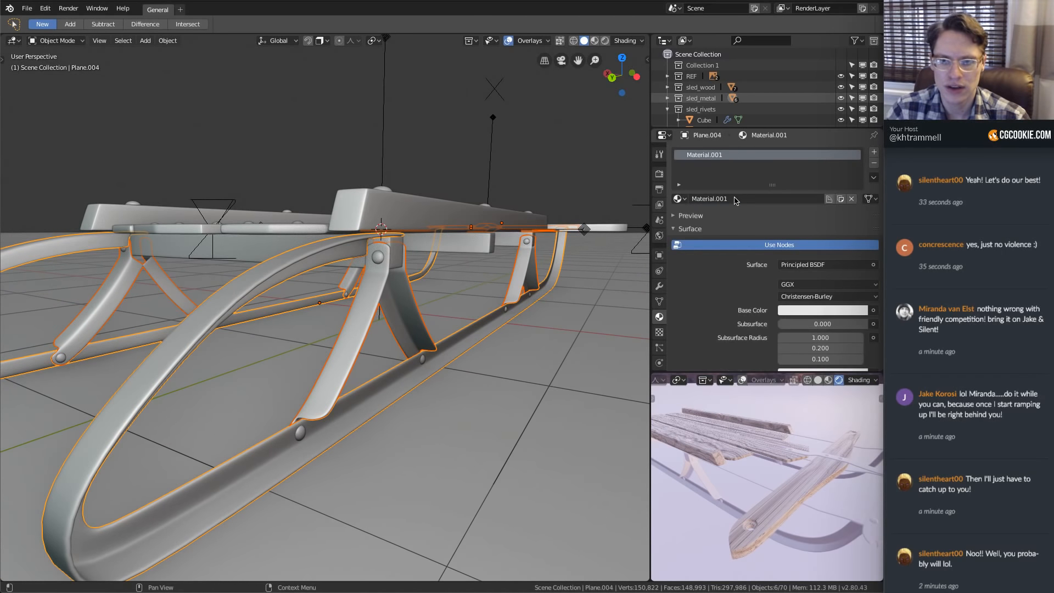
pyautogui.click(734, 200)
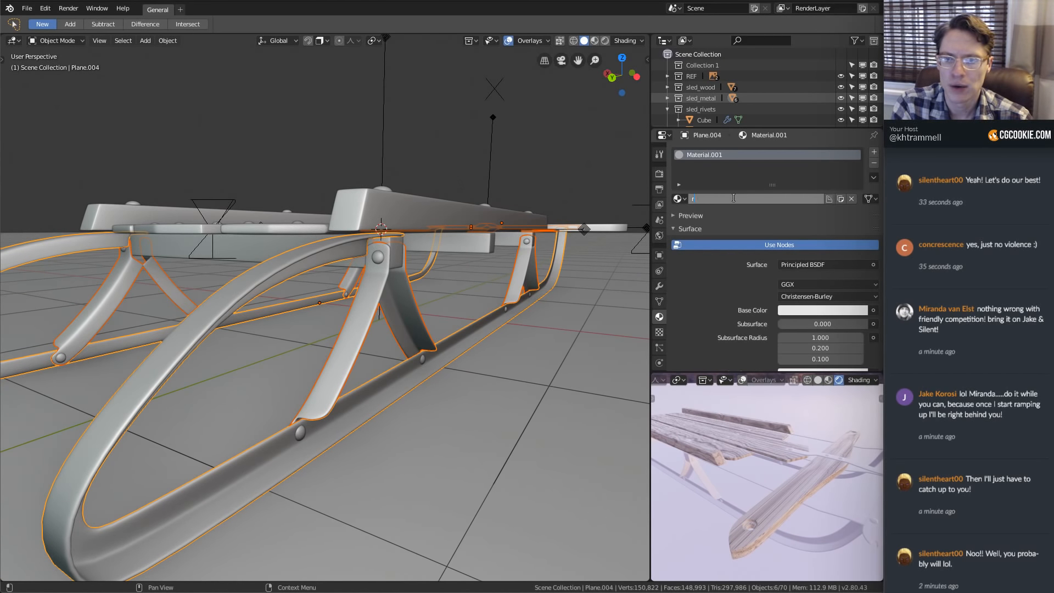
pyautogui.write('red-m')
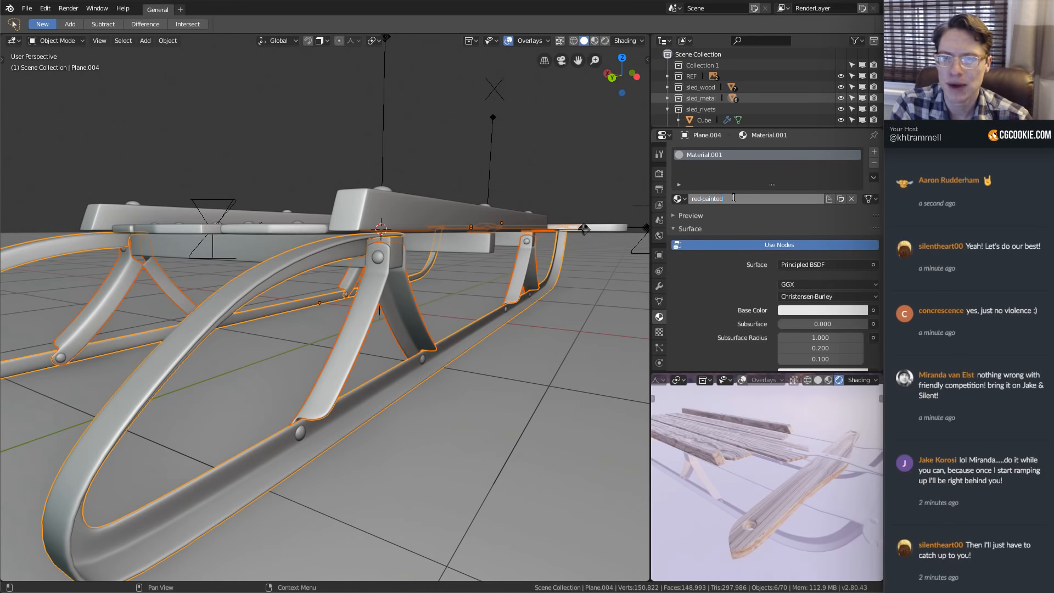
pyautogui.write('ainted-metal')
pyautogui.press('Return')
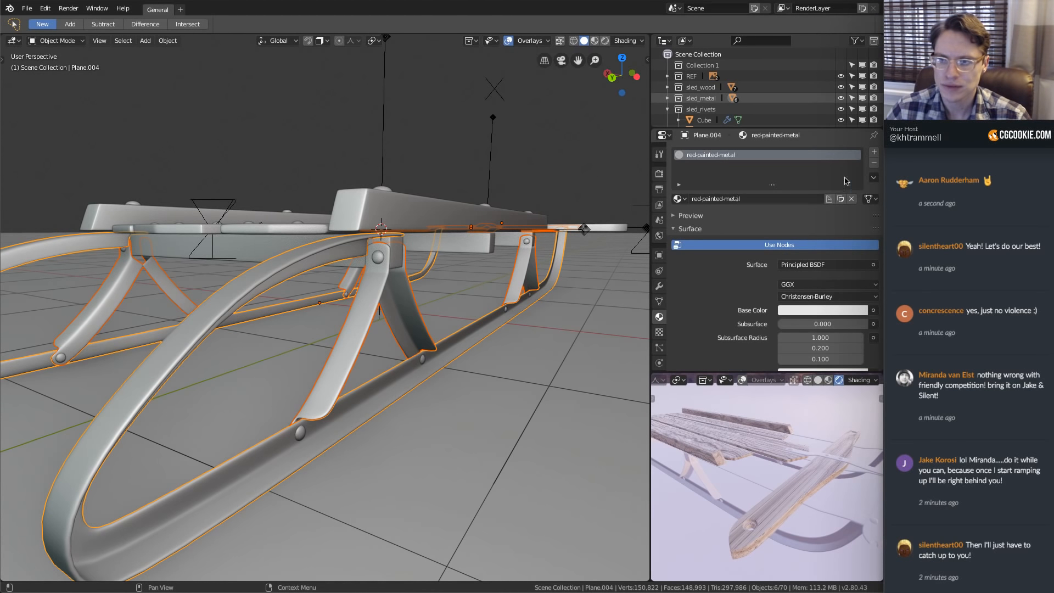
pyautogui.click(873, 177)
pyautogui.click(852, 205)
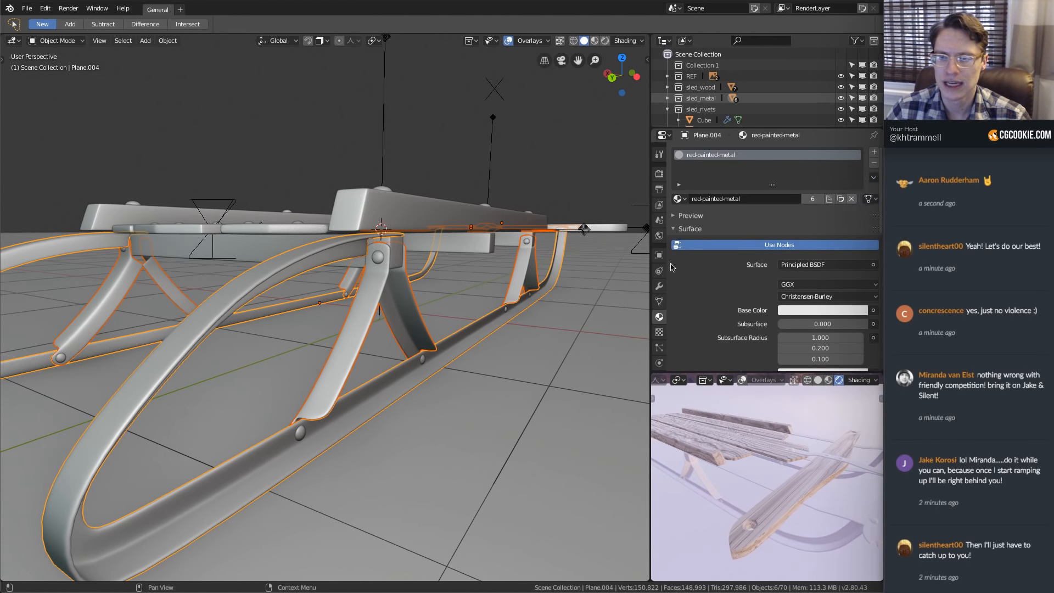
# Set the red-painted-metal material's Base Color to a deep, saturated red
pyautogui.click(798, 311)
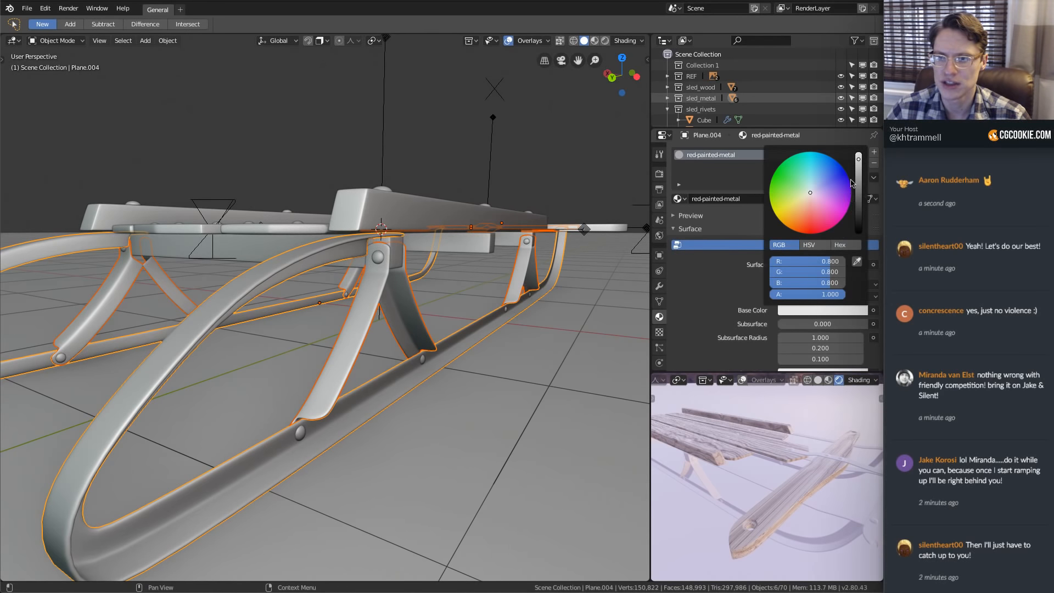
pyautogui.moveTo(821, 205); pyautogui.dragTo(808, 216)
pyautogui.moveTo(858, 174); pyautogui.dragTo(858, 181)
pyautogui.click(809, 229)
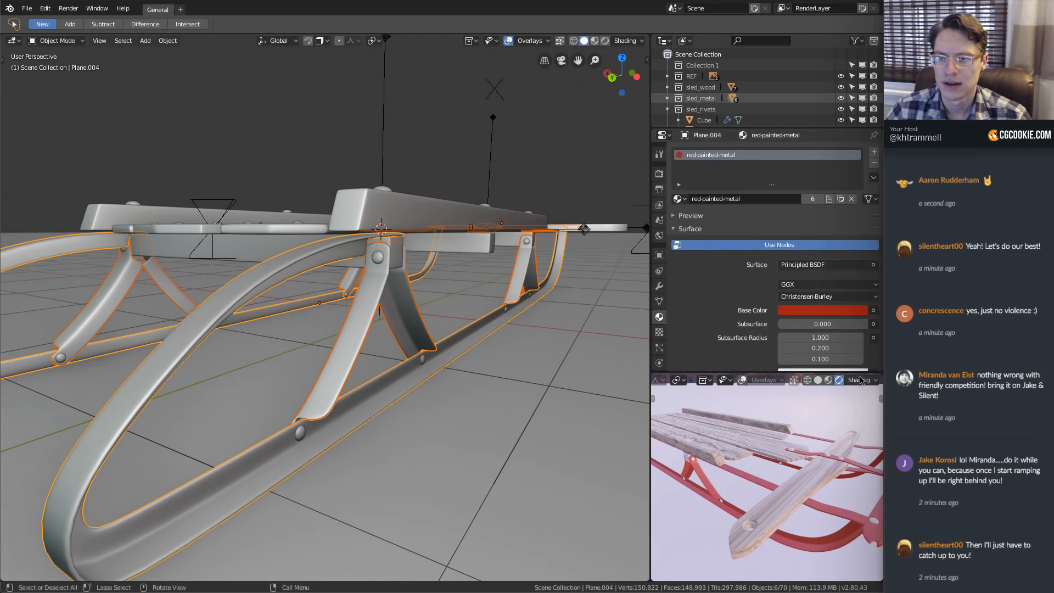
# Set the red-painted-metal material's Roughness to 0.1 and inspect the glossier runners on the sled
pyautogui.scroll(-2, 810, 316)
pyautogui.scroll(-3, 811, 316)
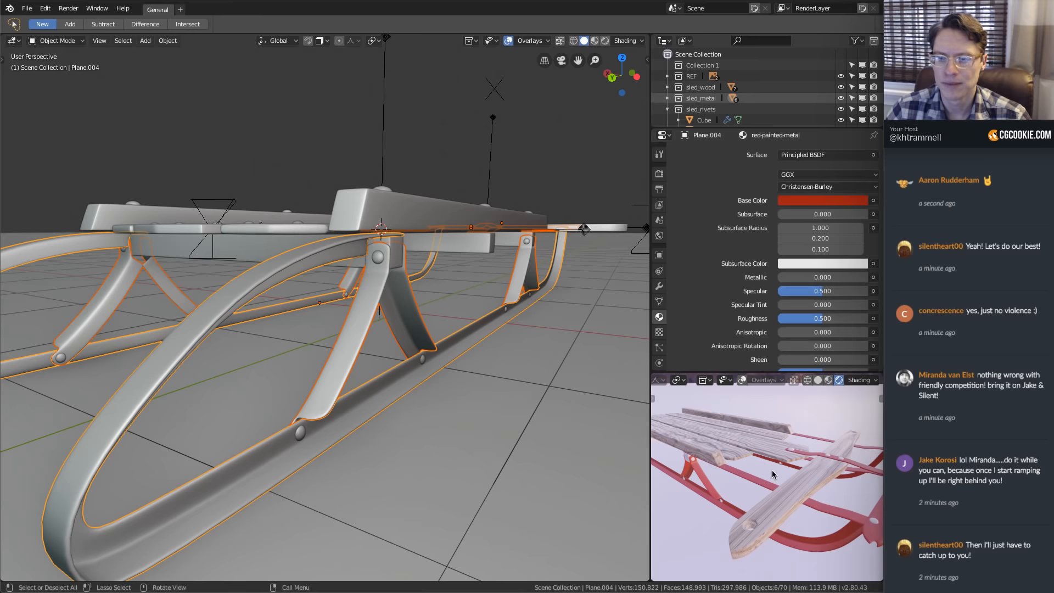
pyautogui.click(818, 318)
pyautogui.write('.1')
pyautogui.press('Return')
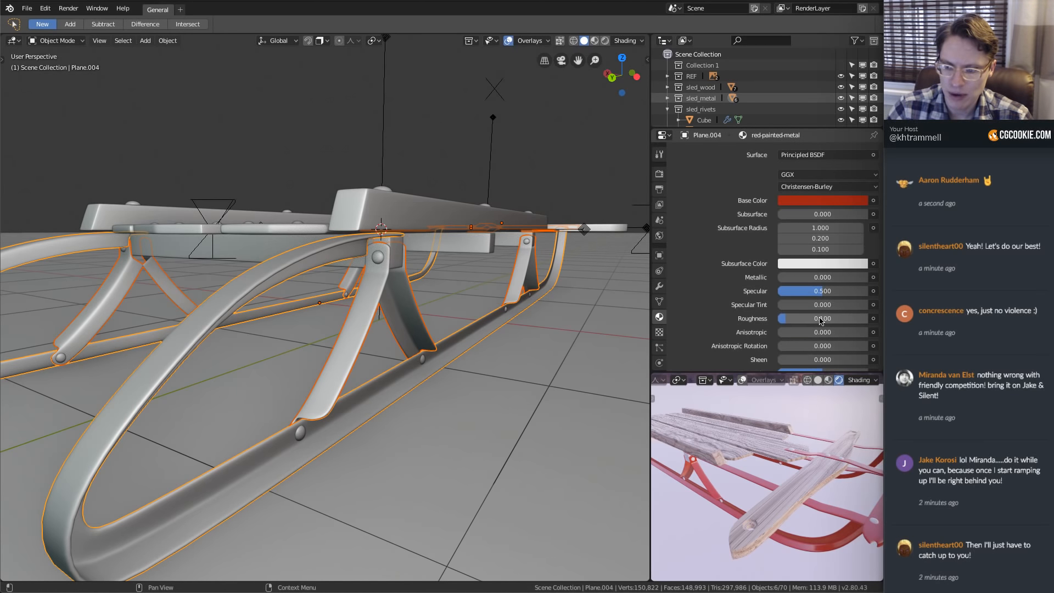
pyautogui.moveTo(752, 445); pyautogui.dragTo(799, 460, button='middle')
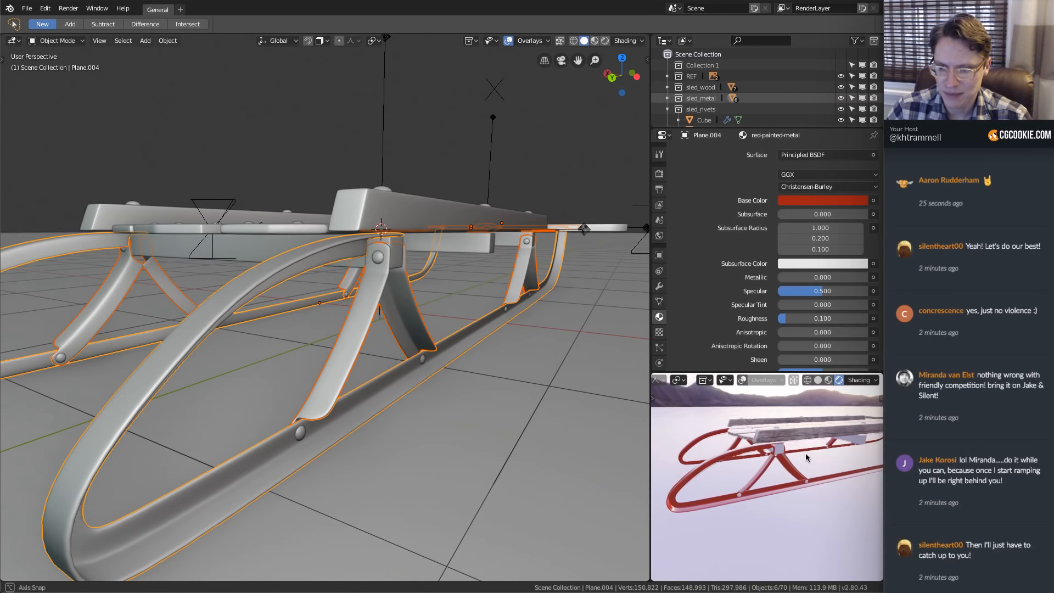
# Select the three crossbars beneath the sled's seat that have no material
pyautogui.scroll(5, 788, 467)
pyautogui.moveTo(787, 462); pyautogui.dragTo(708, 431, button='middle')
pyautogui.click(806, 443)
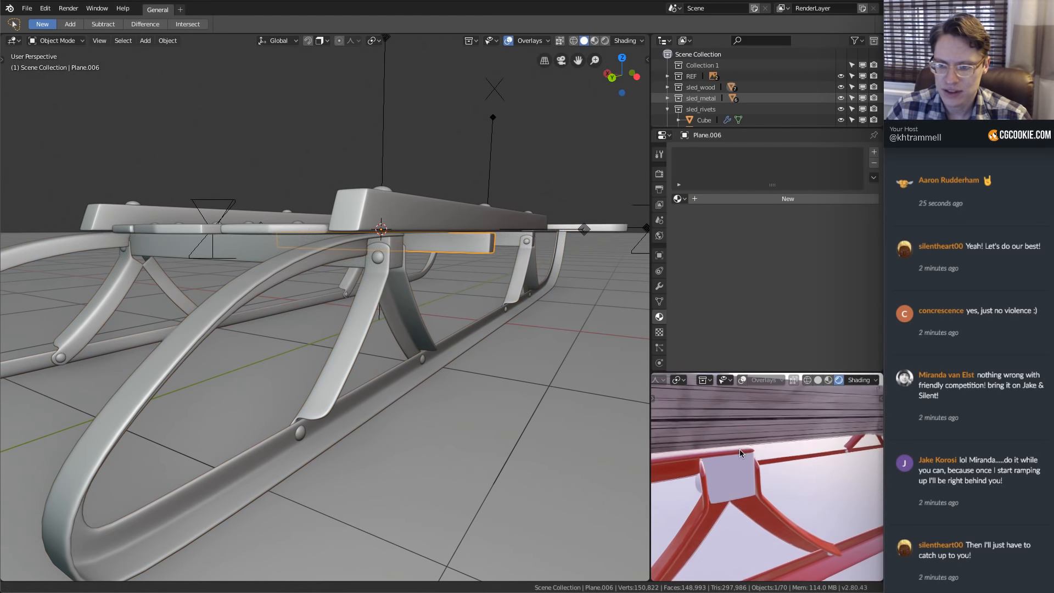
pyautogui.keyDown('shift'); pyautogui.click(731, 480); pyautogui.keyUp('shift')
pyautogui.moveTo(732, 481); pyautogui.dragTo(802, 441, button='middle')
pyautogui.moveTo(441, 245)
pyautogui.mouseDown(button='middle')
pyautogui.moveTo(406, 220)
pyautogui.moveTo(439, 242)
pyautogui.mouseUp(button='middle')
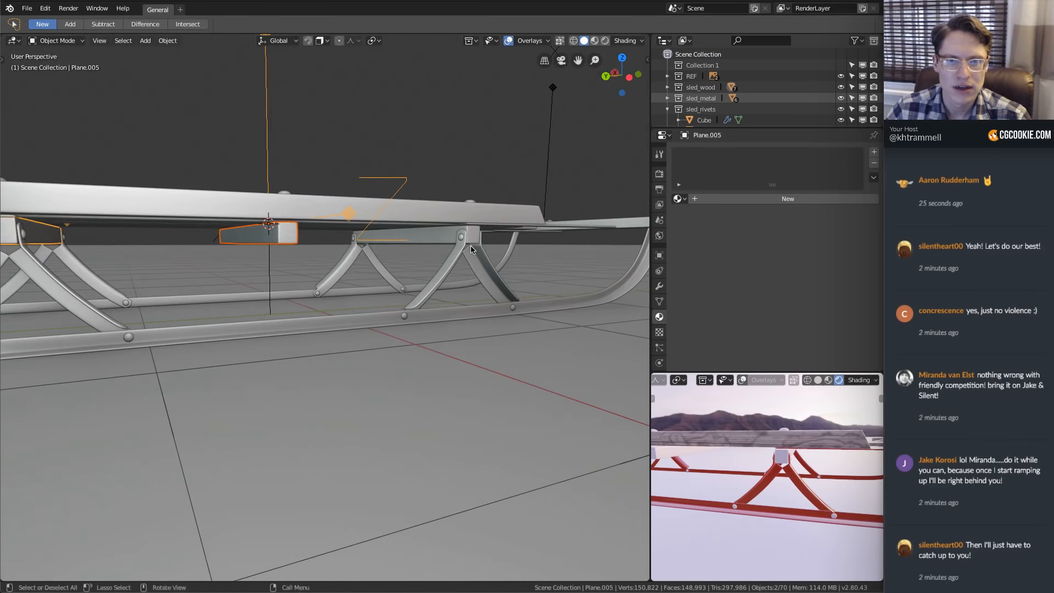
pyautogui.keyDown('shift'); pyautogui.click(444, 237); pyautogui.keyUp('shift')
# Assign the wood-proc material to the active crossbar and copy it to the other selected crossbars
pyautogui.click(681, 201)
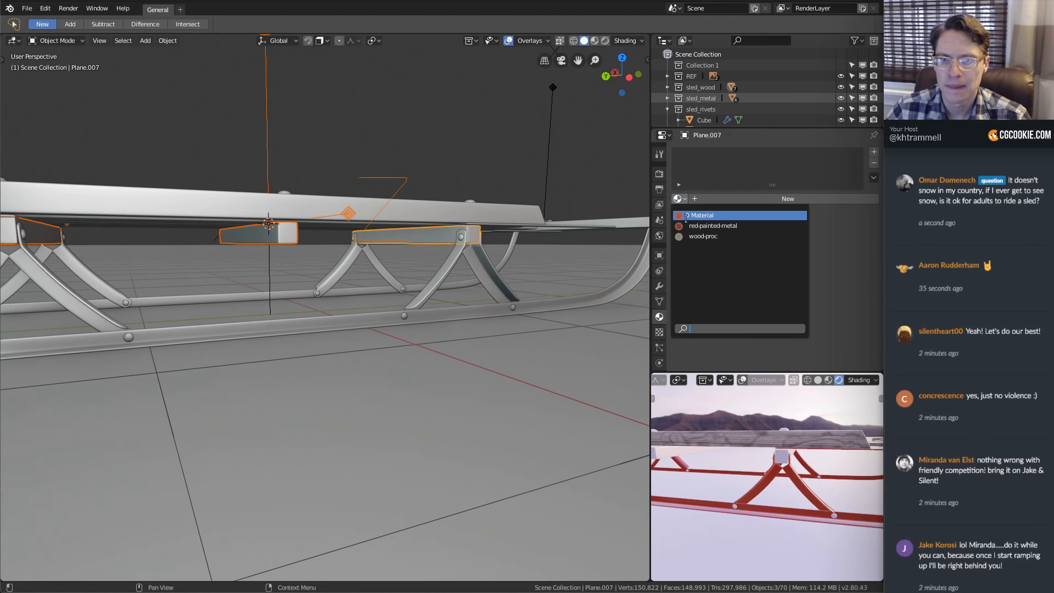
pyautogui.click(776, 236)
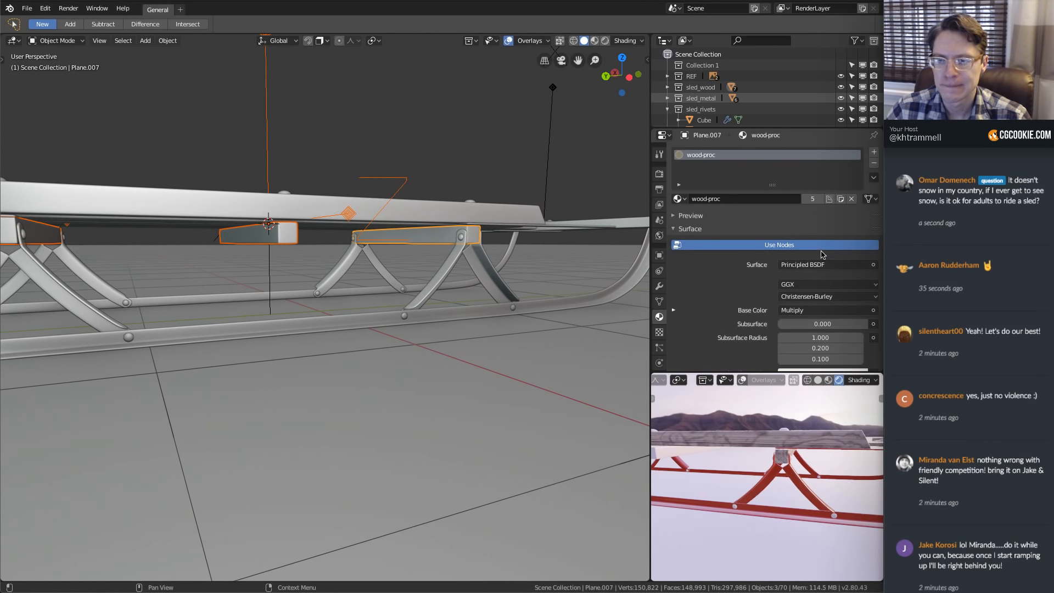
pyautogui.click(873, 177)
pyautogui.click(832, 202)
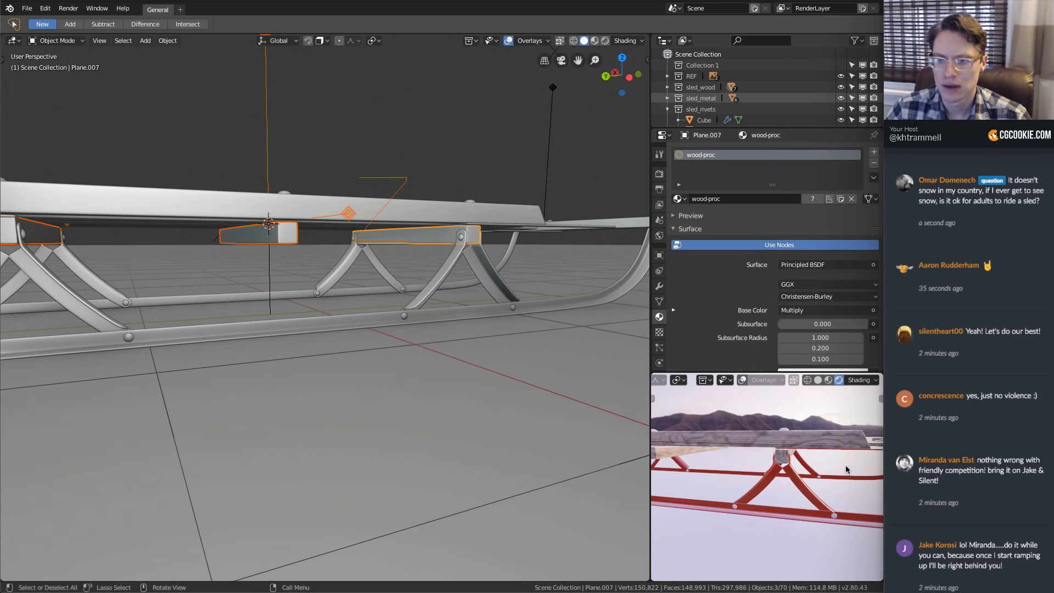
pyautogui.moveTo(845, 469); pyautogui.dragTo(816, 471, button='middle')
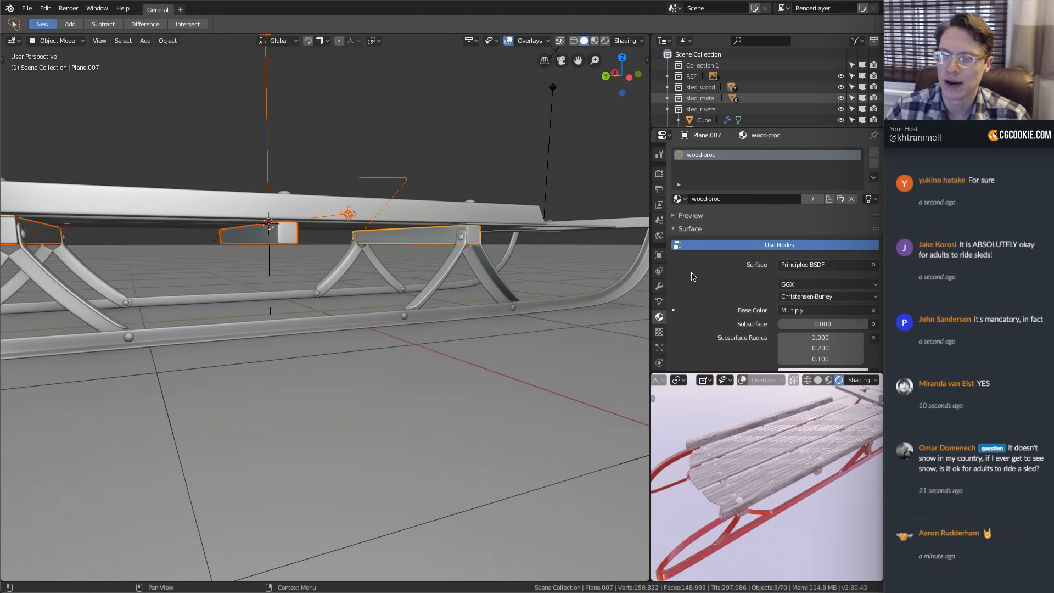
# Enable Ambient Occlusion and Screen Space Reflections for the Eevee render and inspect the sled's runners and underside
pyautogui.click(659, 173)
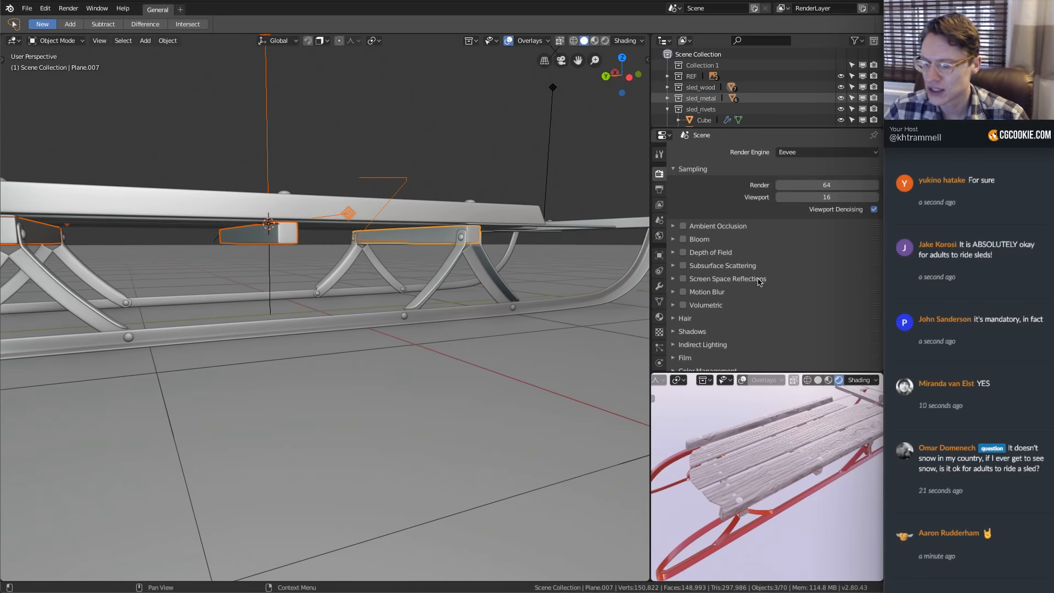
pyautogui.moveTo(753, 441); pyautogui.dragTo(808, 445, button='middle')
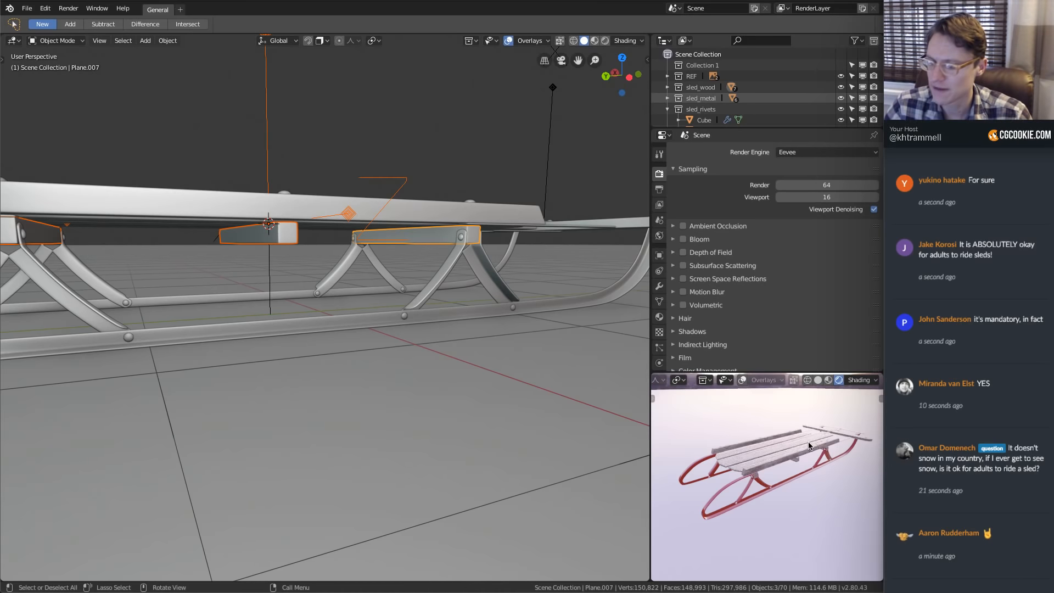
pyautogui.moveTo(809, 445); pyautogui.dragTo(786, 447, button='middle')
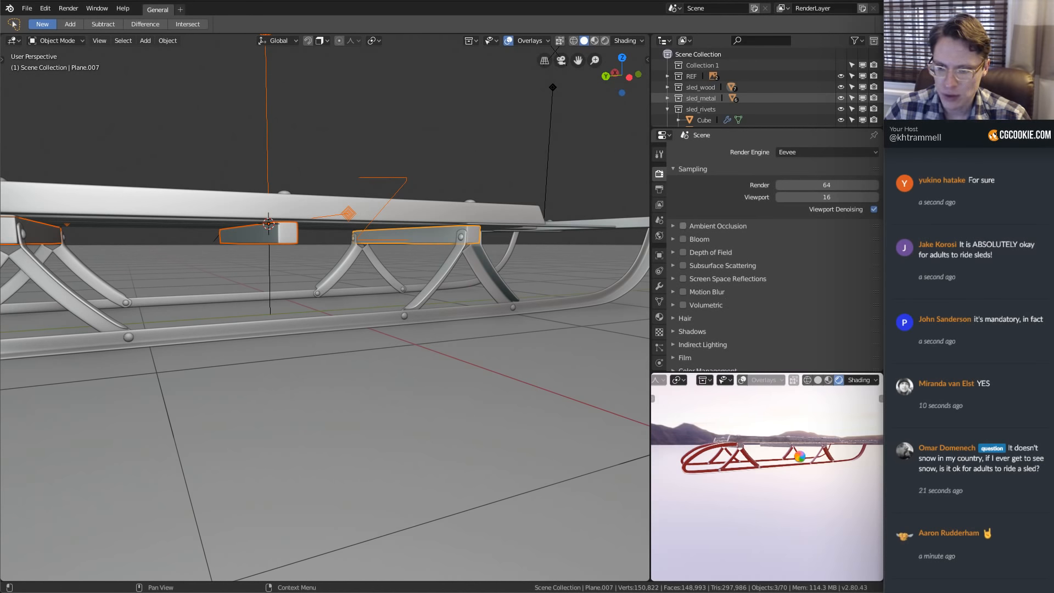
pyautogui.moveTo(799, 456); pyautogui.dragTo(816, 518, button='middle')
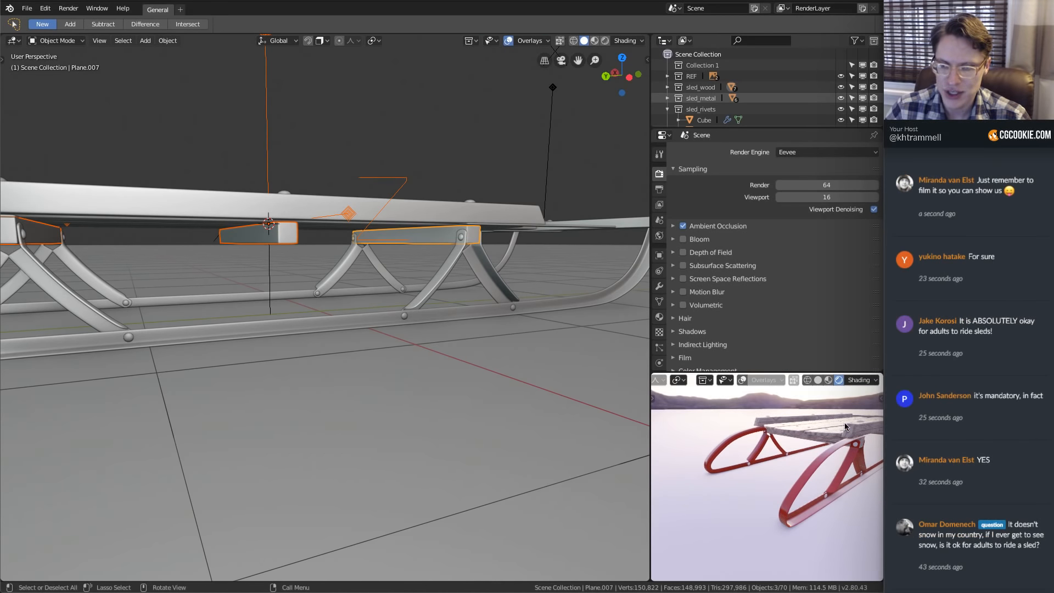
pyautogui.click(684, 280)
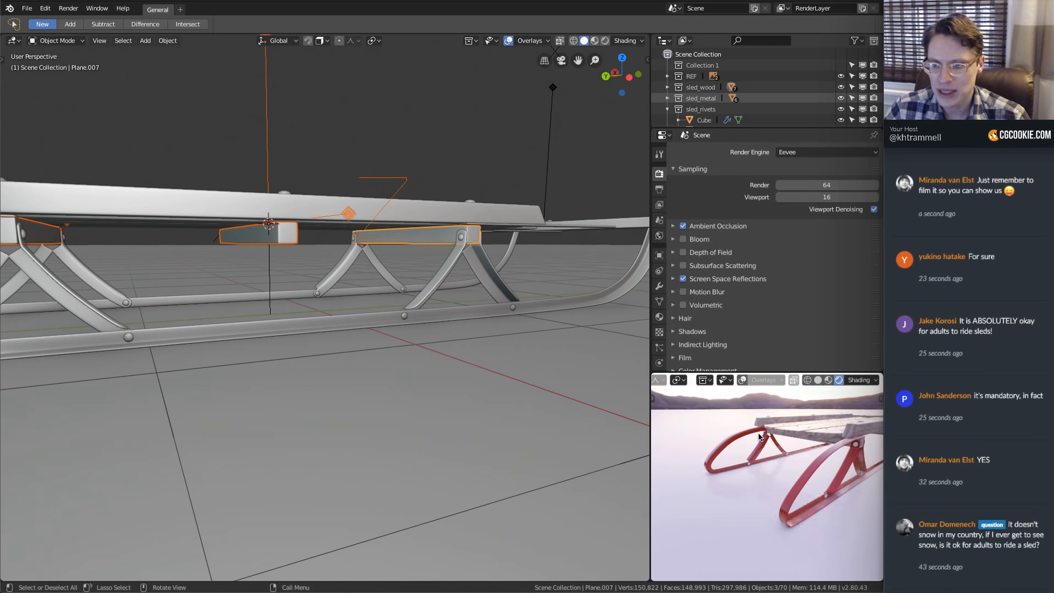
pyautogui.moveTo(790, 461); pyautogui.dragTo(819, 472, button='middle')
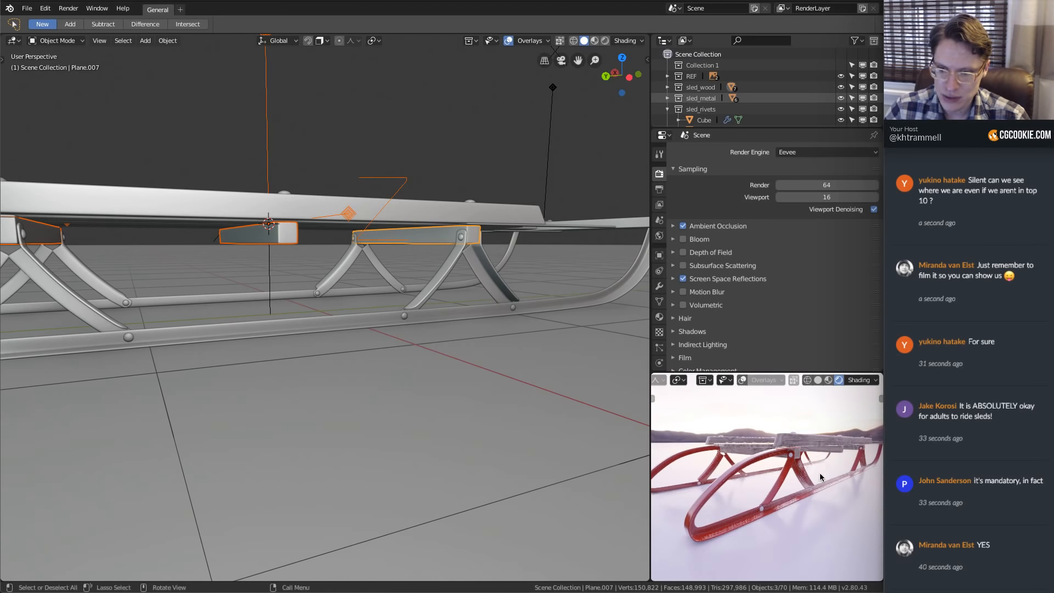
pyautogui.scroll(-4, 821, 459)
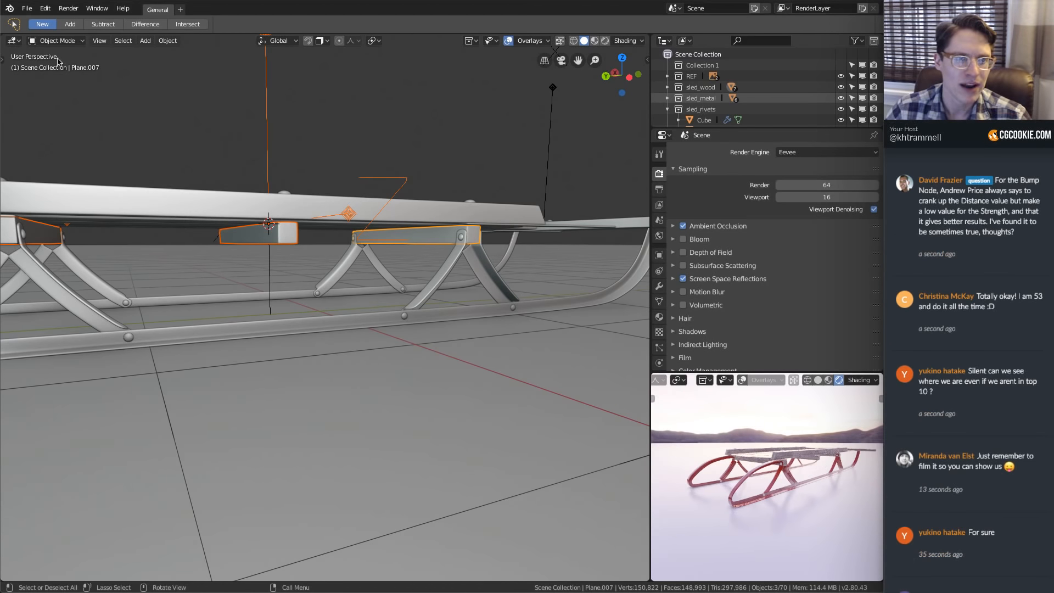
# Switch the main 3D view to the Shader Editor to show the wood-proc material's Principled BSDF node
pyautogui.click(14, 41)
pyautogui.click(41, 118)
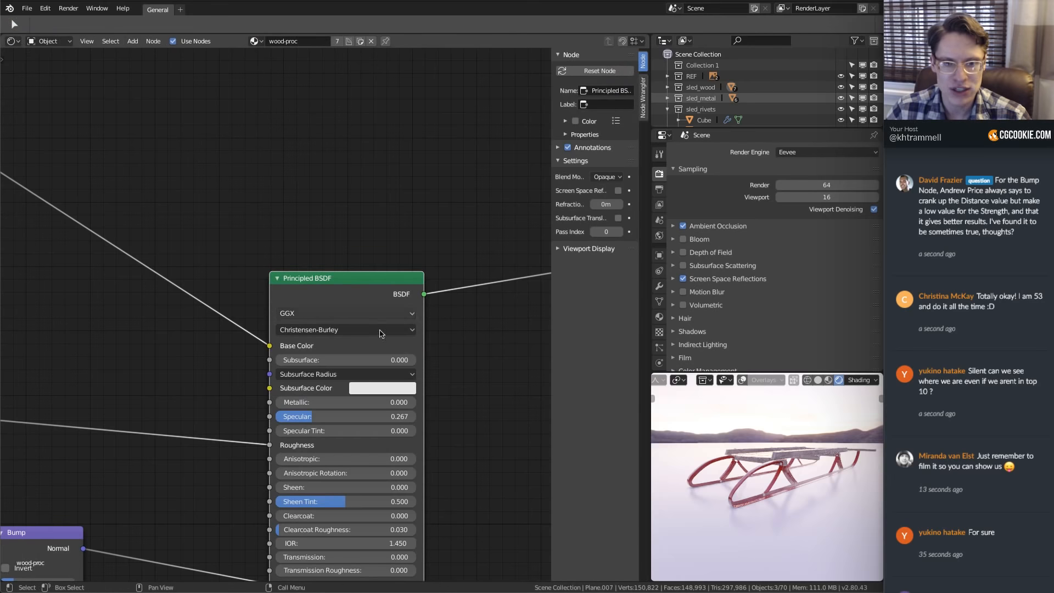
pyautogui.scroll(1, 364, 359)
pyautogui.moveTo(363, 350)
pyautogui.keyDown('ctrl'); pyautogui.mouseDown(button='middle')
pyautogui.moveTo(388, 353)
pyautogui.moveTo(360, 351)
pyautogui.mouseUp(button='middle'); pyautogui.keyUp('ctrl')
pyautogui.click(380, 400)
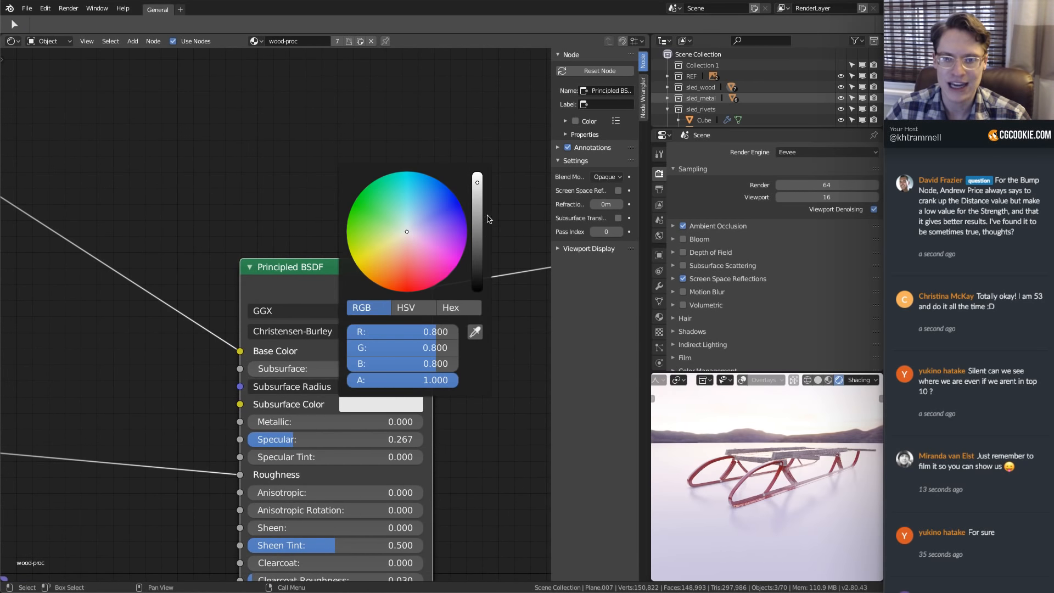
pyautogui.moveTo(477, 187); pyautogui.dragTo(476, 213)
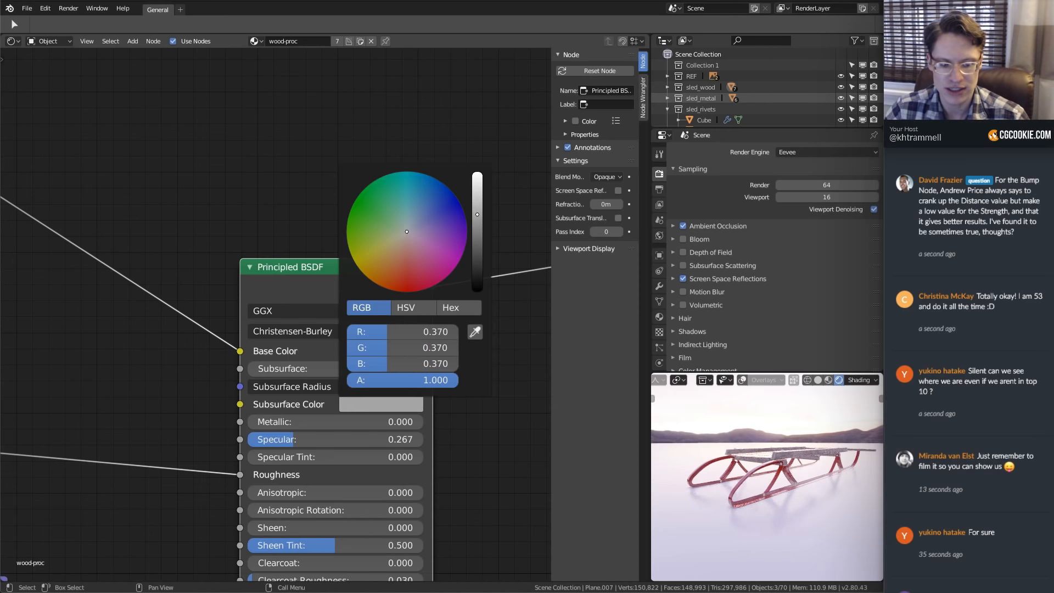
pyautogui.rightClick(477, 214)
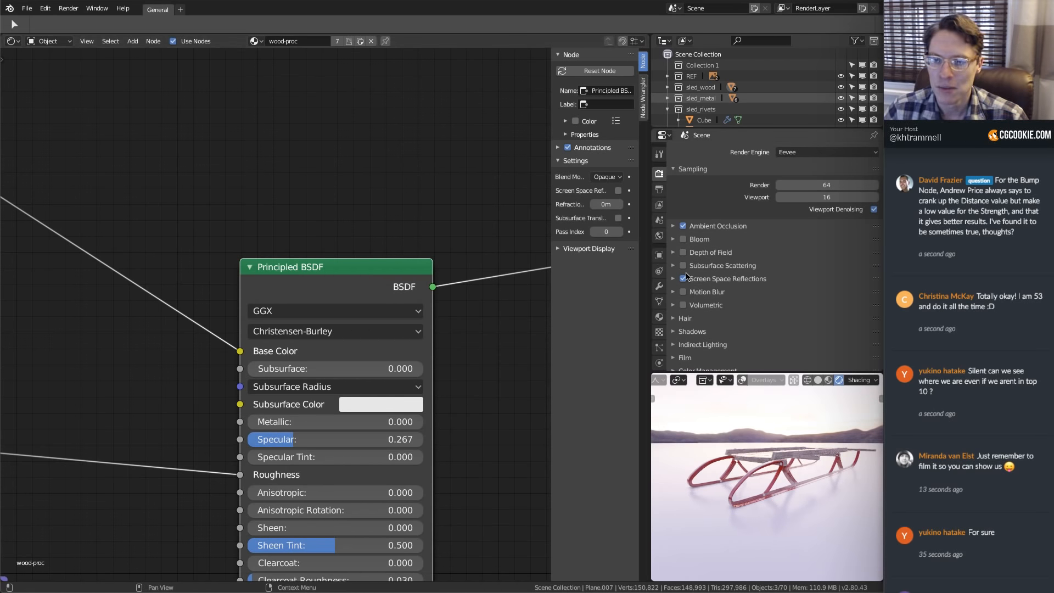
pyautogui.click(673, 279)
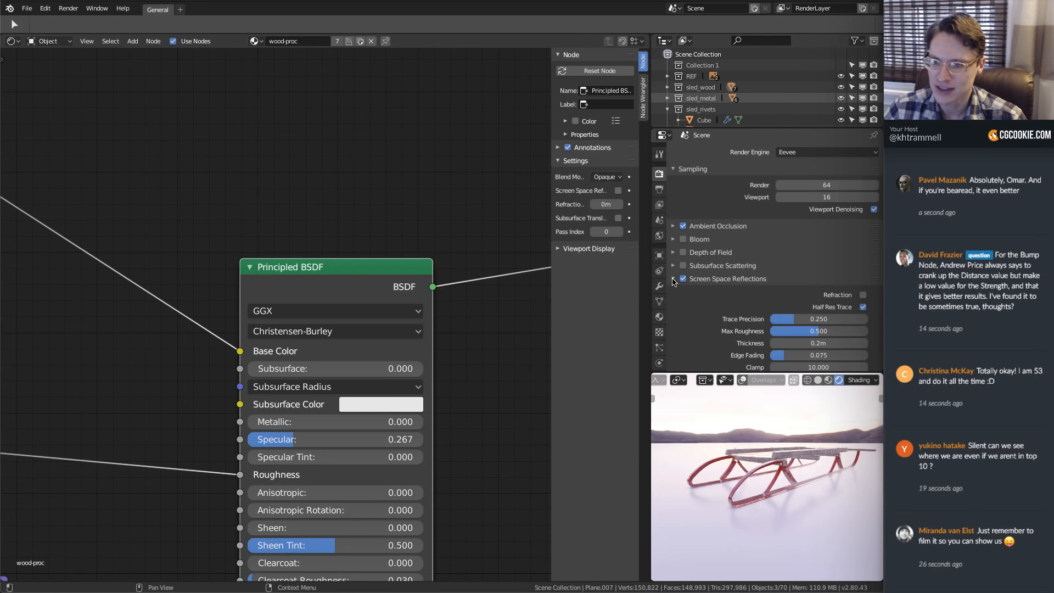
pyautogui.click(673, 279)
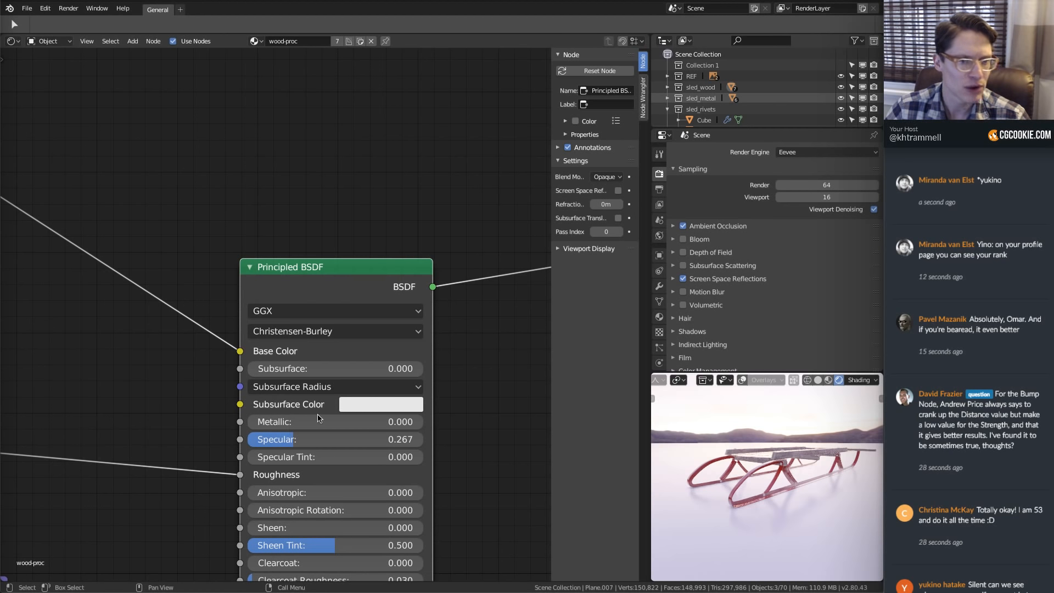
# Try raising the wood-proc Bump node's Distance to 61.6 while viewing the seat planks up close, then restore it to 1
pyautogui.scroll(-3, 329, 406)
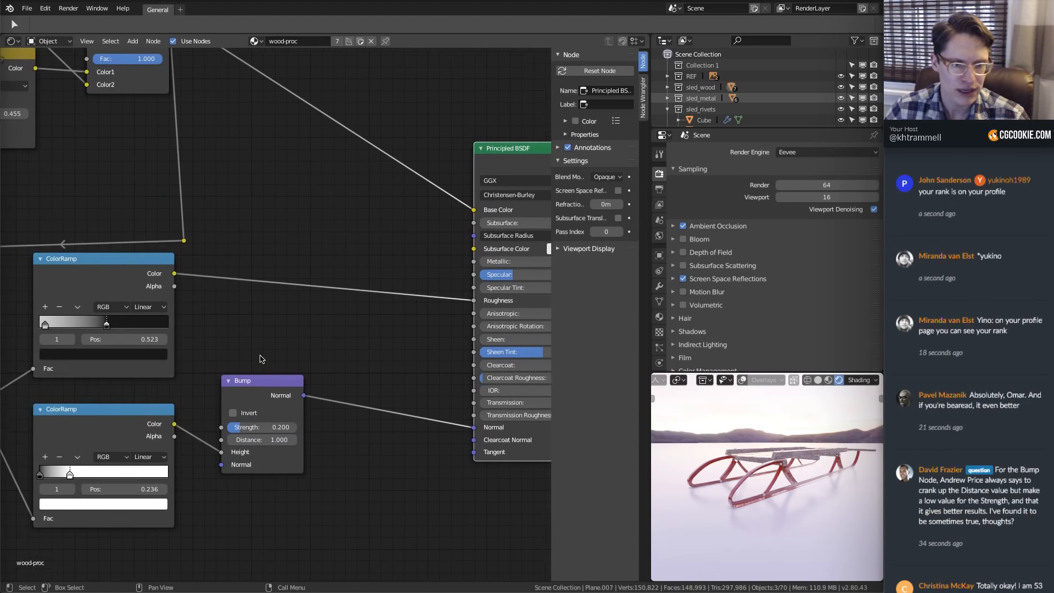
pyautogui.moveTo(339, 305); pyautogui.dragTo(340, 316, button='middle')
pyautogui.scroll(8, 828, 456)
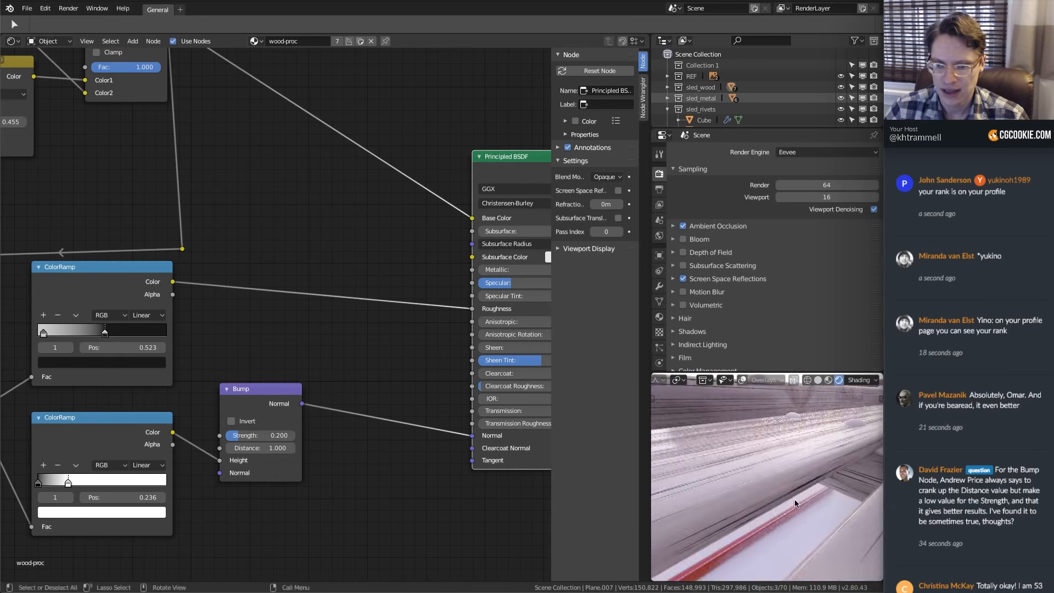
pyautogui.scroll(-4, 805, 458)
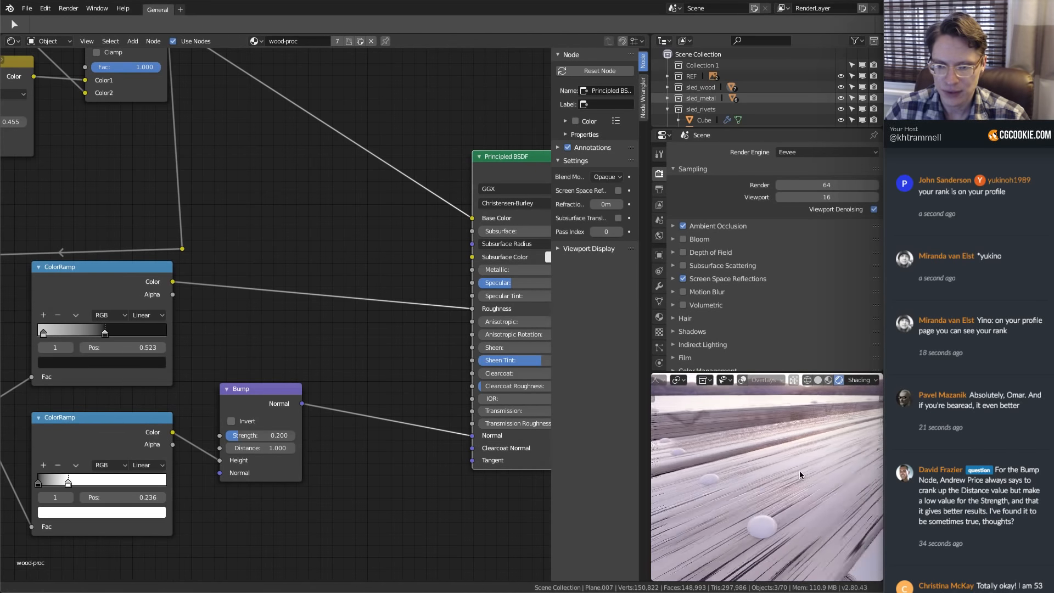
pyautogui.scroll(2, 804, 465)
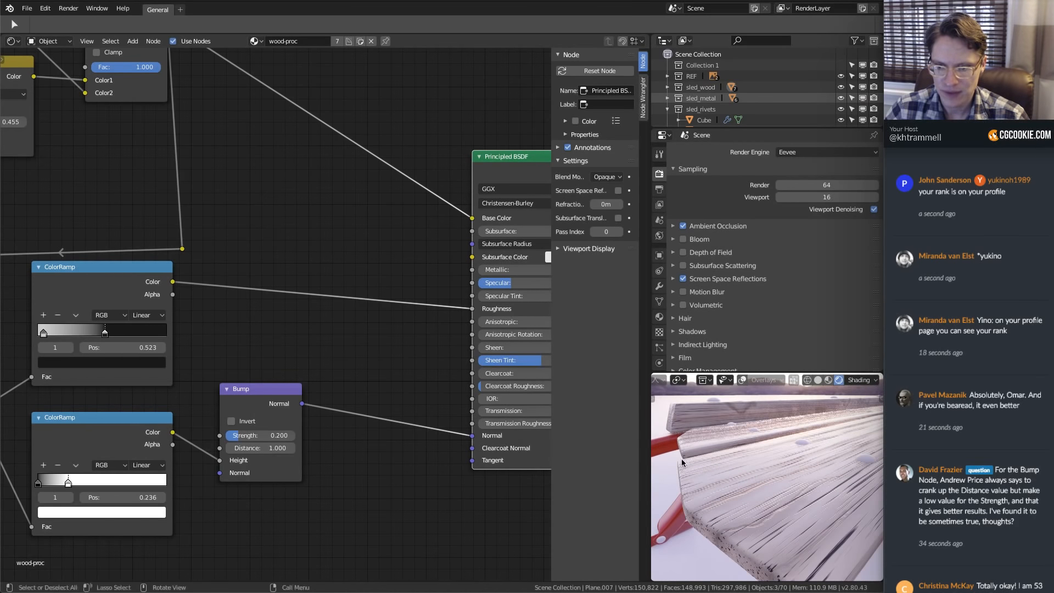
pyautogui.scroll(4, 267, 417)
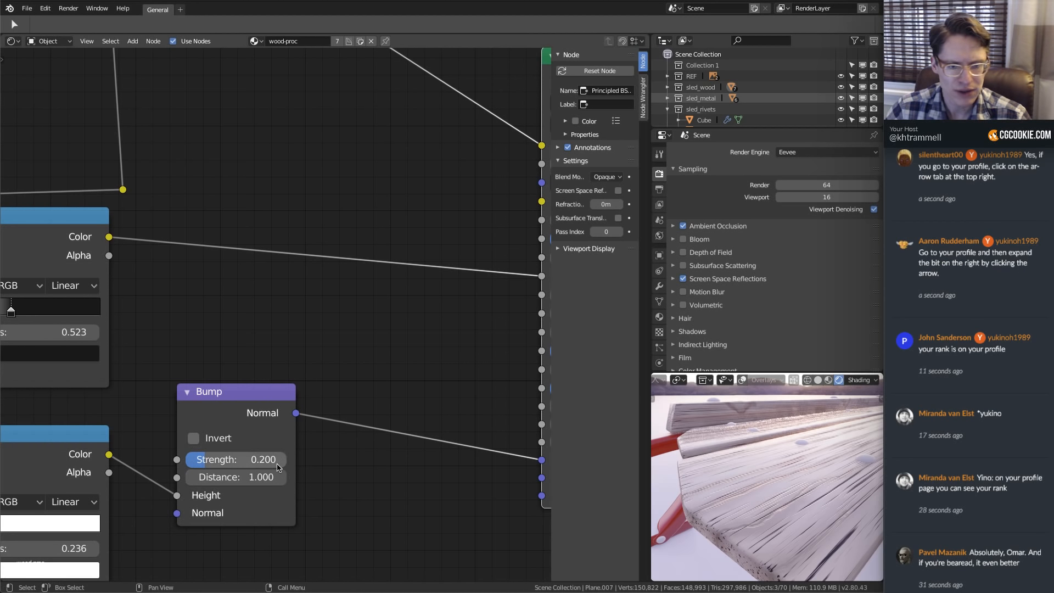
pyautogui.moveTo(236, 477); pyautogui.dragTo(194, 481)
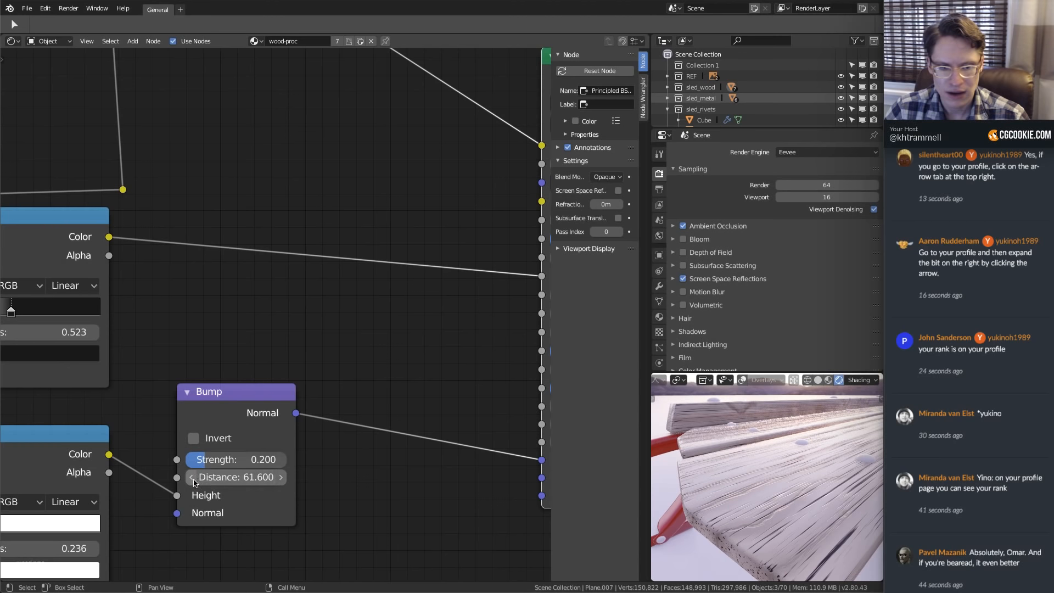
pyautogui.click(219, 477)
pyautogui.write('1.6')
pyautogui.press('Return')
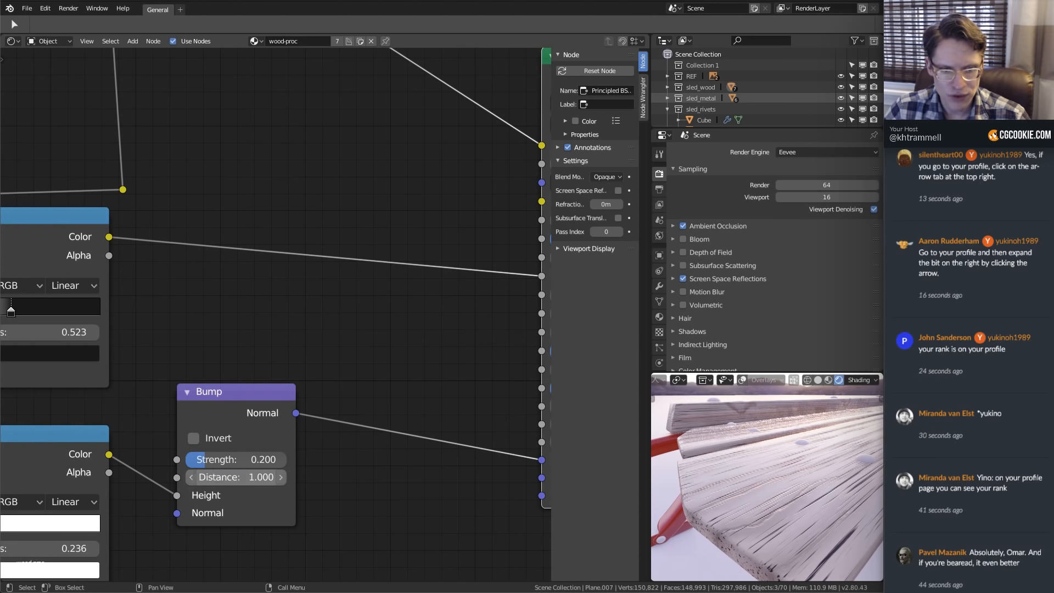
# Try progressively lower Bump Distance values of 0.5, 0.2 and 0.1 on the wood-proc material
pyautogui.click(228, 476)
pyautogui.write('0.5')
pyautogui.press('Return')
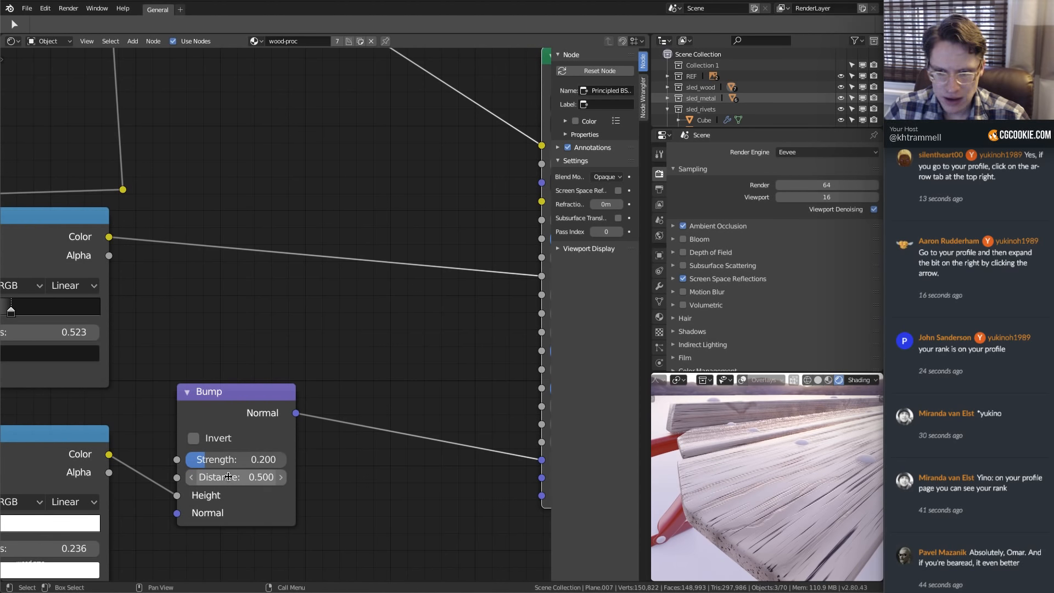
pyautogui.click(227, 477)
pyautogui.write('0.2')
pyautogui.press('Return')
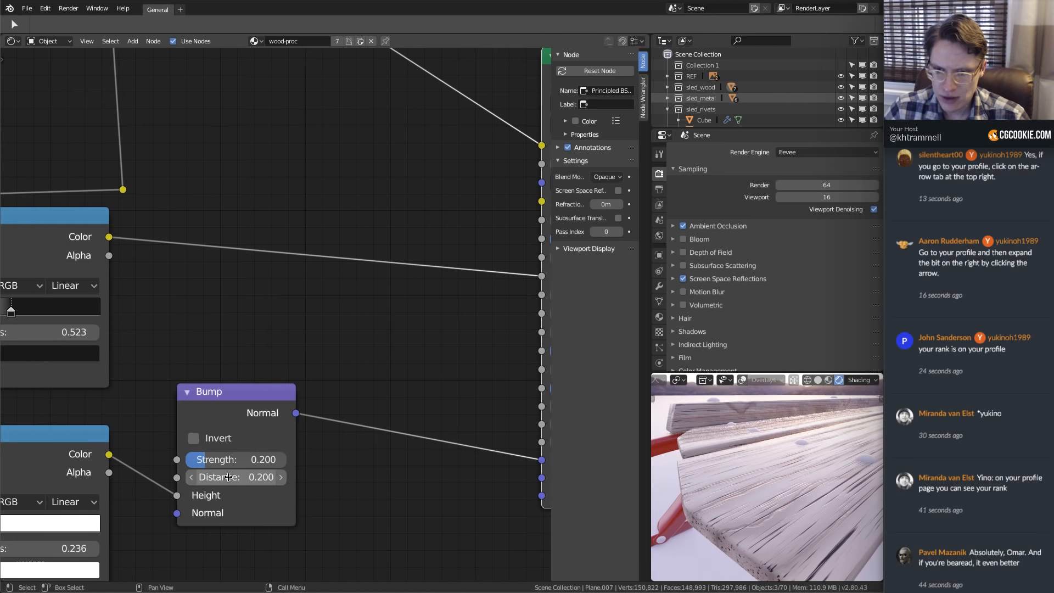
pyautogui.click(224, 477)
pyautogui.write('0.1')
pyautogui.press('Return')
# Compare the wood grain at a Bump Distance of 0 and return the value to 0.1
pyautogui.click(224, 477)
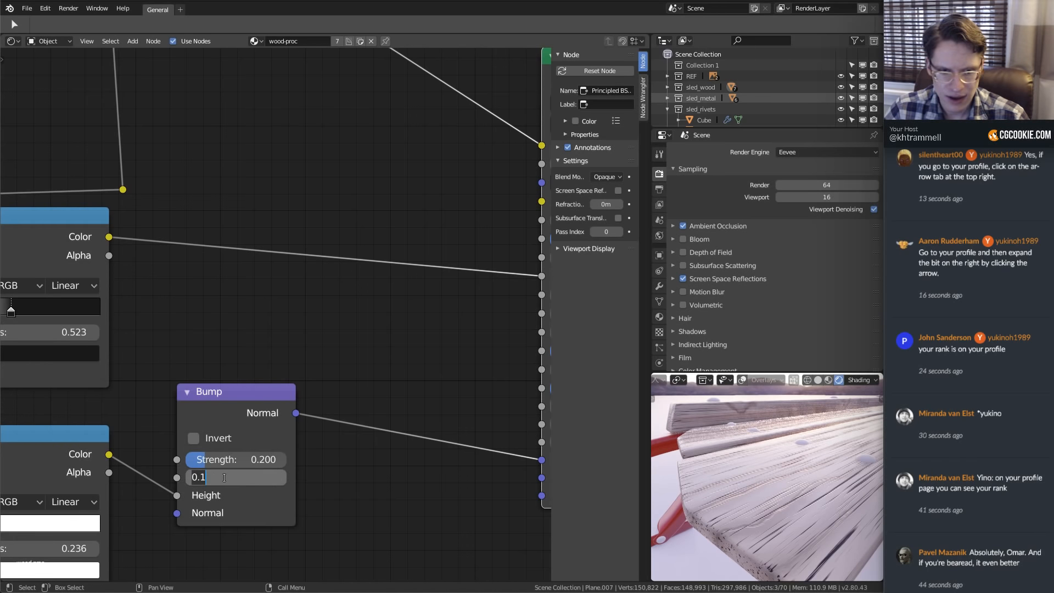
pyautogui.write('0')
pyautogui.press('Return')
pyautogui.click(217, 477)
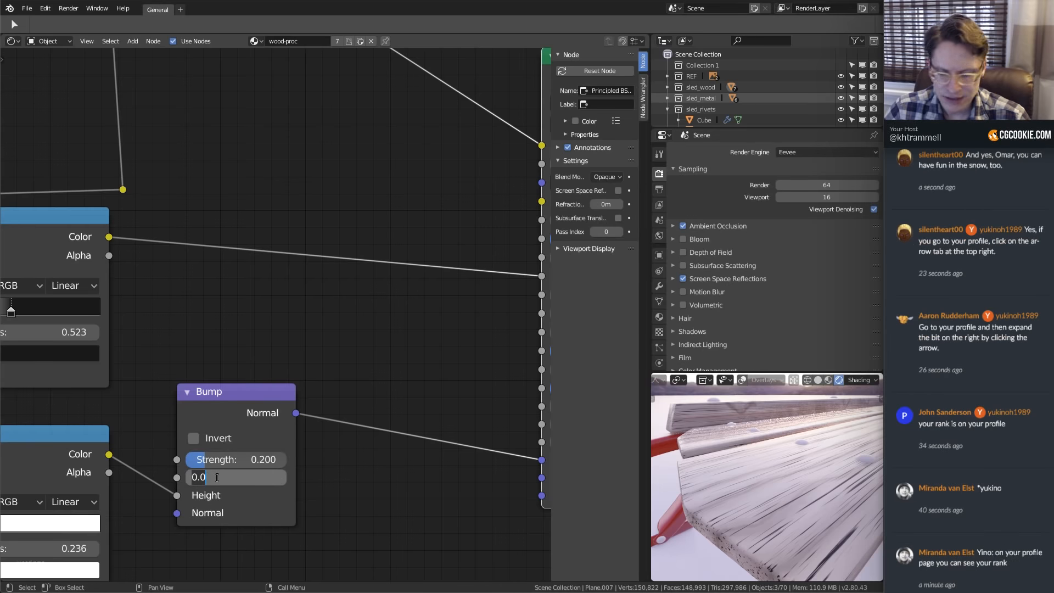
pyautogui.write('0.1')
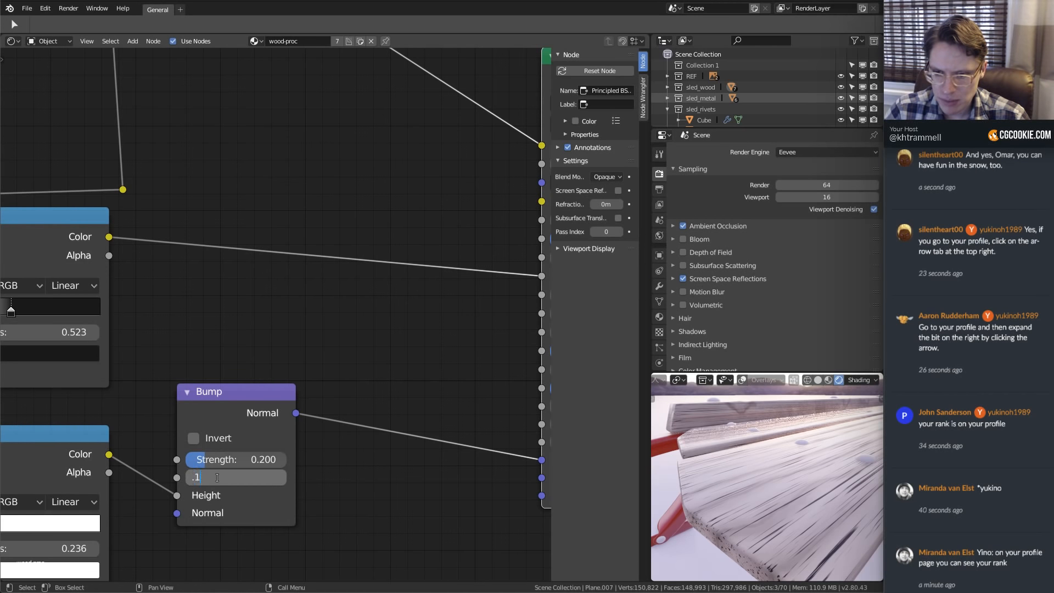
pyautogui.press('Return')
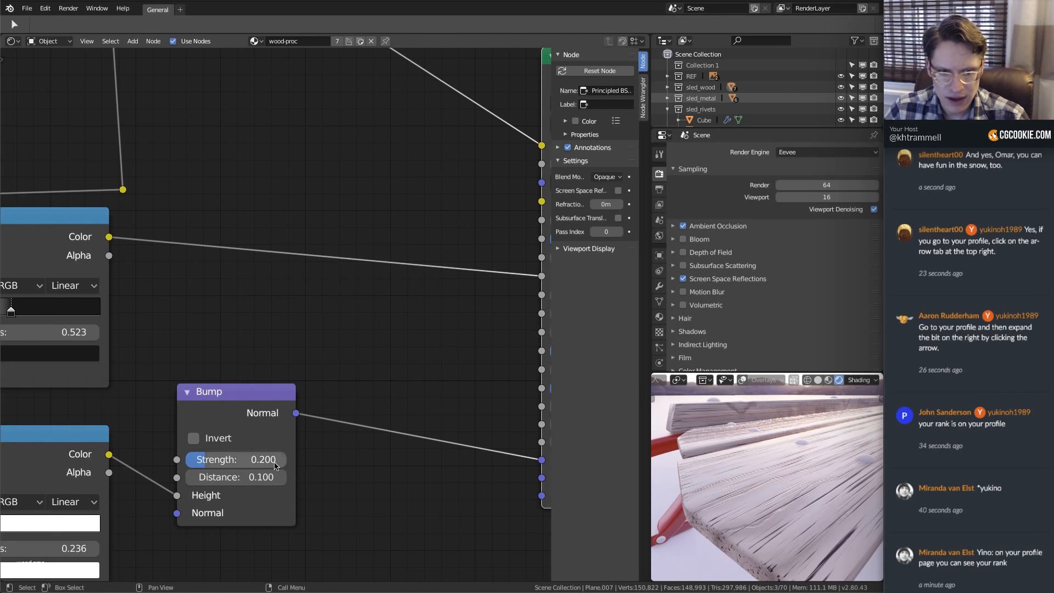
# Raise the Bump node's Strength to 0.3 and on to 0.5, and inspect the planks from a low angle
pyautogui.click(240, 459)
pyautogui.press('Escape')
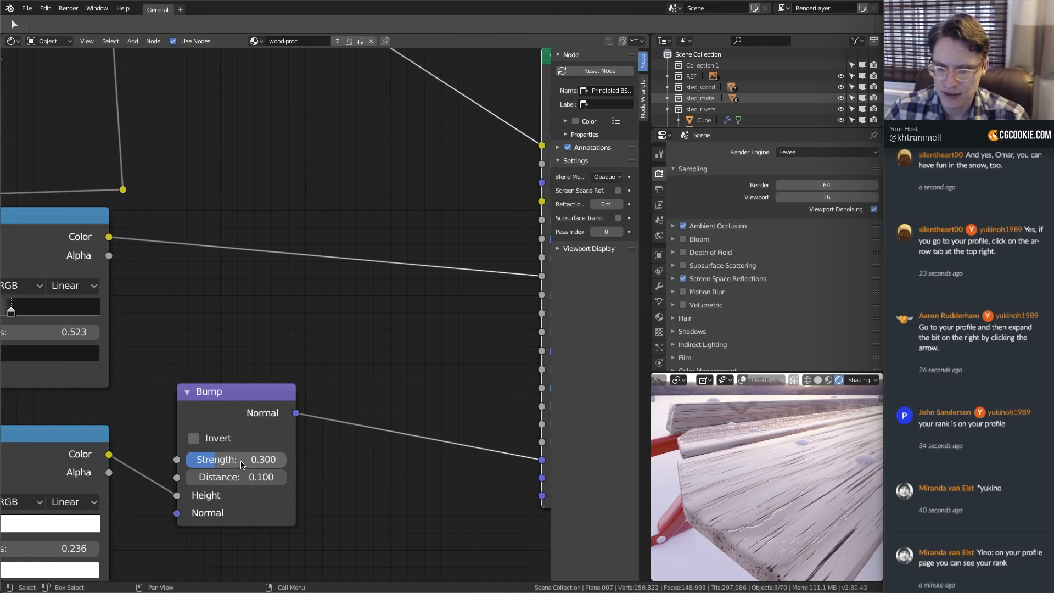
pyautogui.click(238, 462)
pyautogui.write('.5')
pyautogui.press('Return')
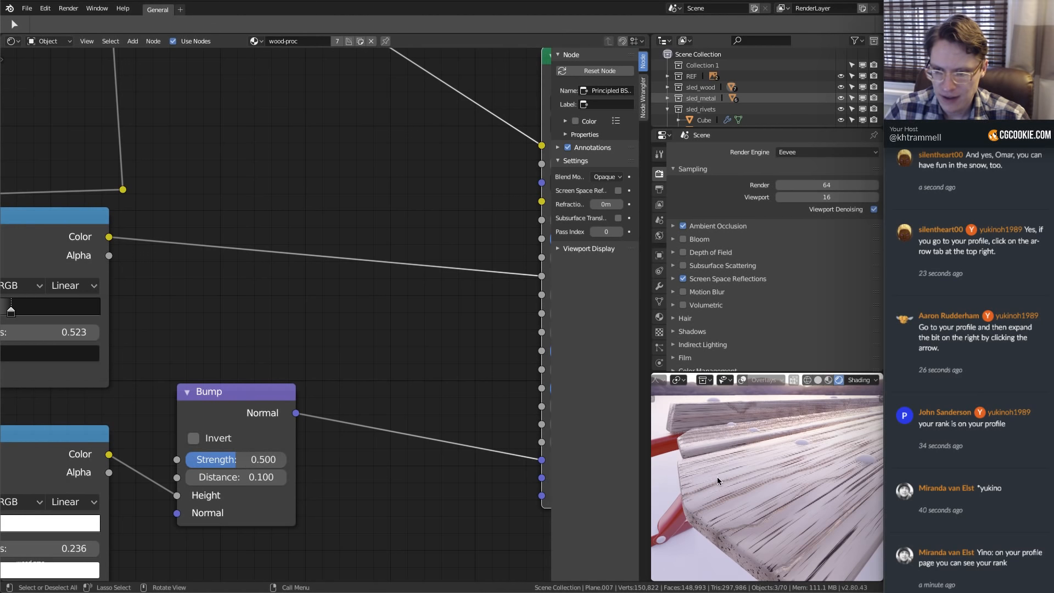
pyautogui.moveTo(717, 476); pyautogui.dragTo(792, 481, button='middle')
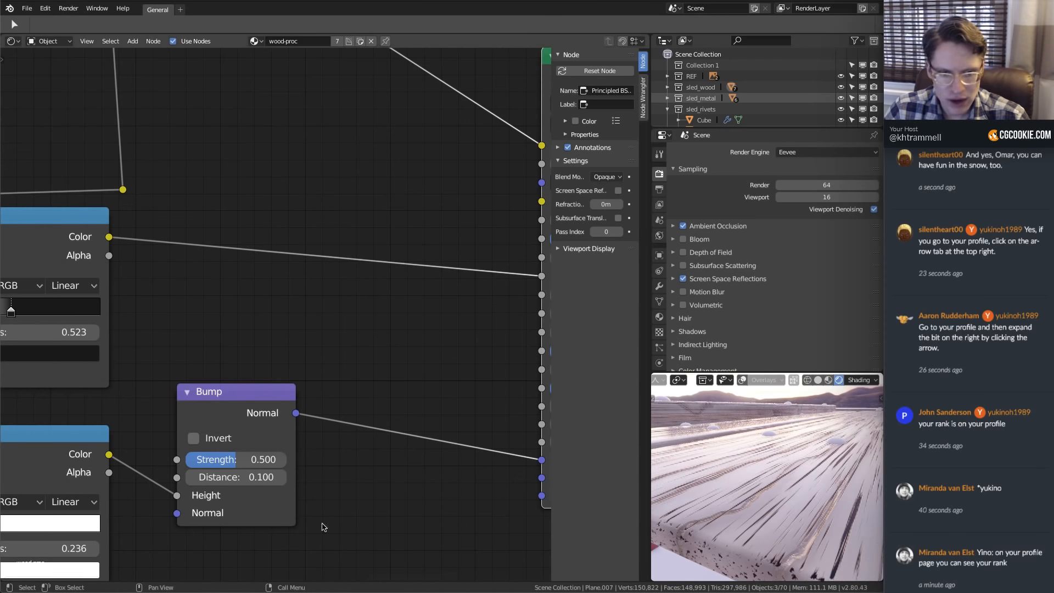
# Test the stronger bump with Distance at 0, then set Distance back to 0.1
pyautogui.doubleClick(214, 477)
pyautogui.write('0')
pyautogui.press('Return')
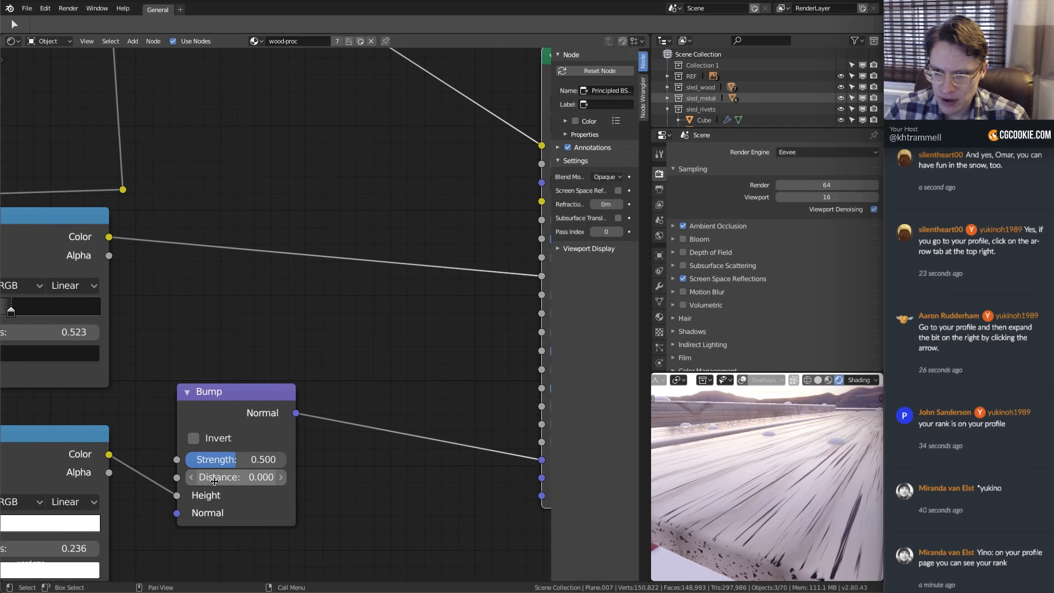
pyautogui.click(214, 479)
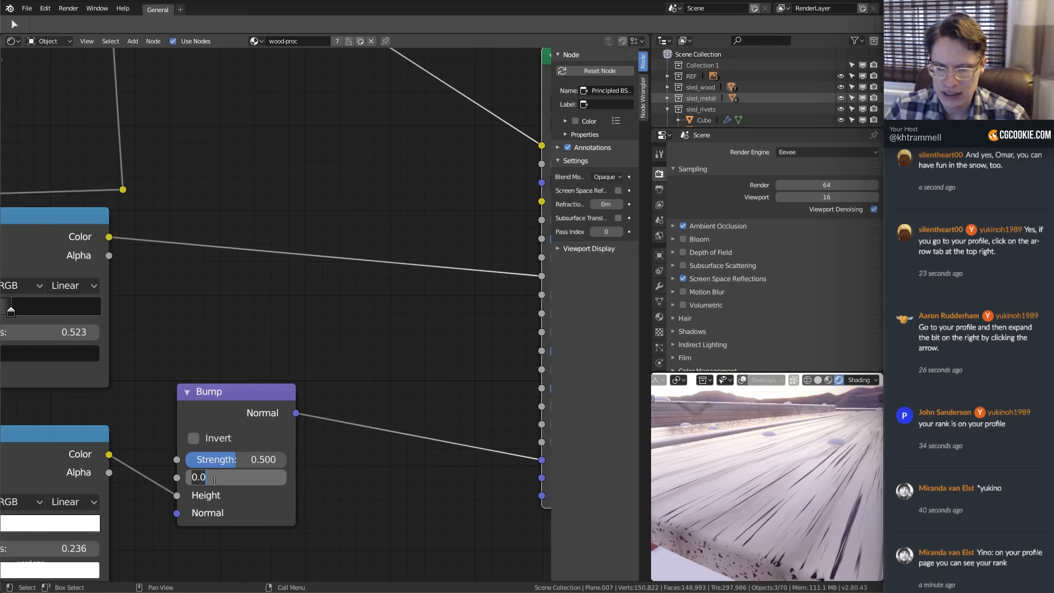
pyautogui.write('0.1')
pyautogui.press('Return')
# Set the Bump node's Distance to 1 and lower its Strength to 0.4
pyautogui.click(214, 480)
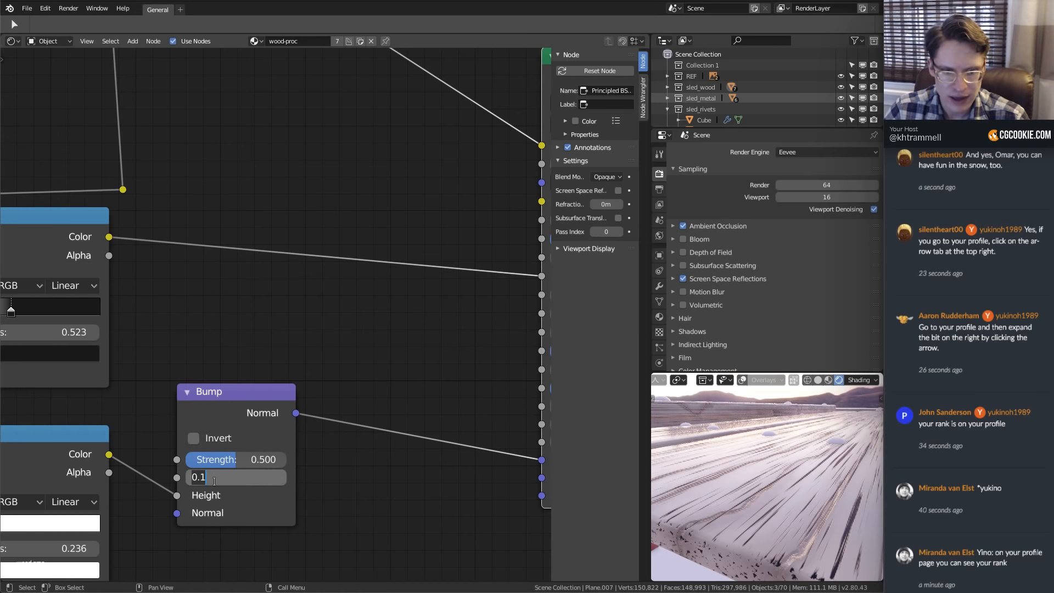
pyautogui.write('1')
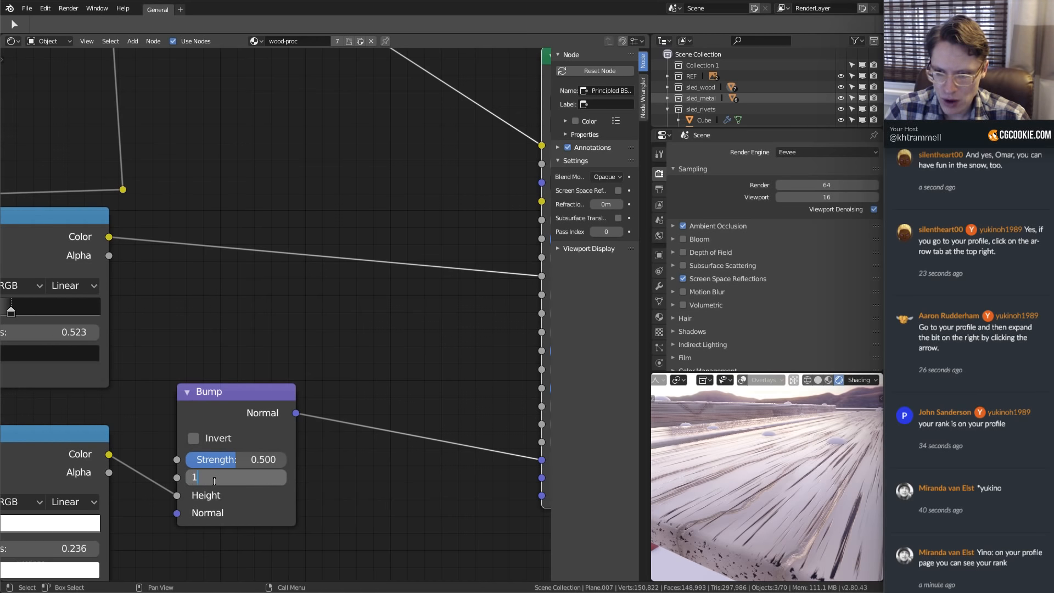
pyautogui.press('Return')
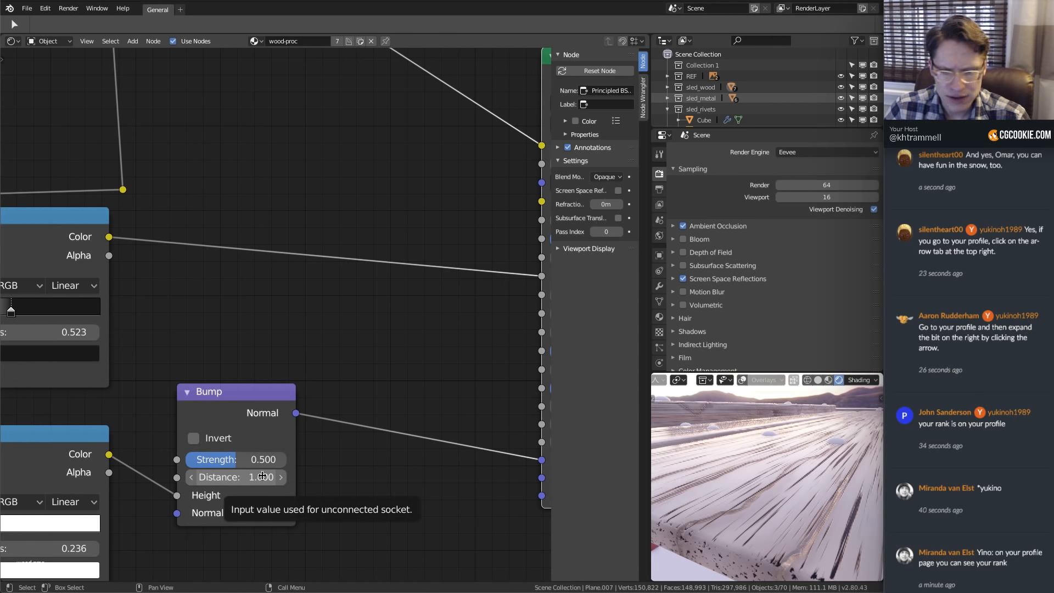
pyautogui.moveTo(230, 460)
pyautogui.mouseDown()
pyautogui.moveTo(197, 459)
pyautogui.moveTo(224, 459)
pyautogui.mouseUp()
pyautogui.click(244, 477)
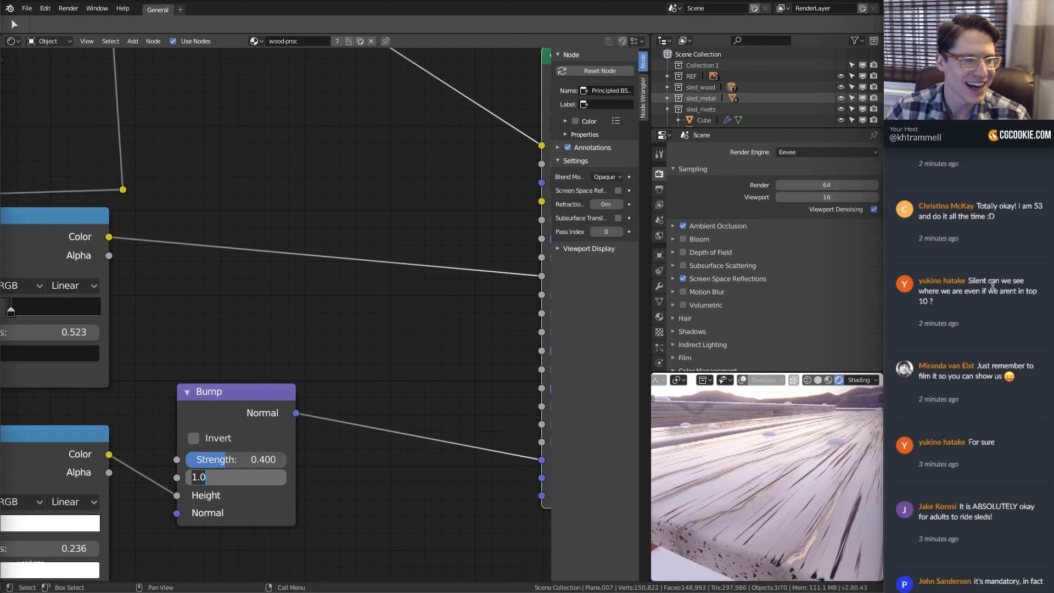
pyautogui.moveTo(994, 217); pyautogui.dragTo(973, 199)
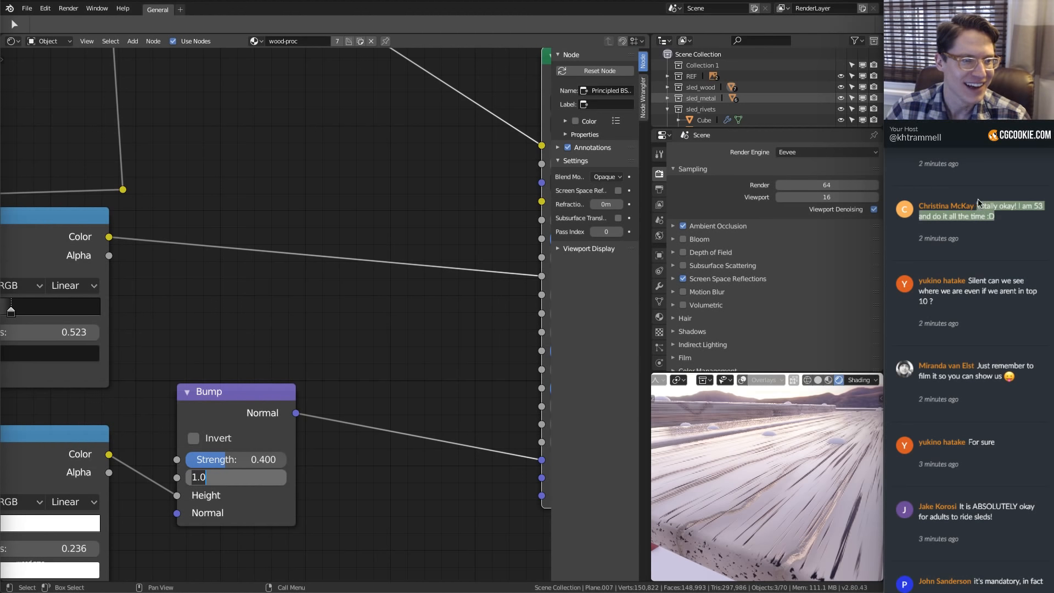
pyautogui.click(1018, 235)
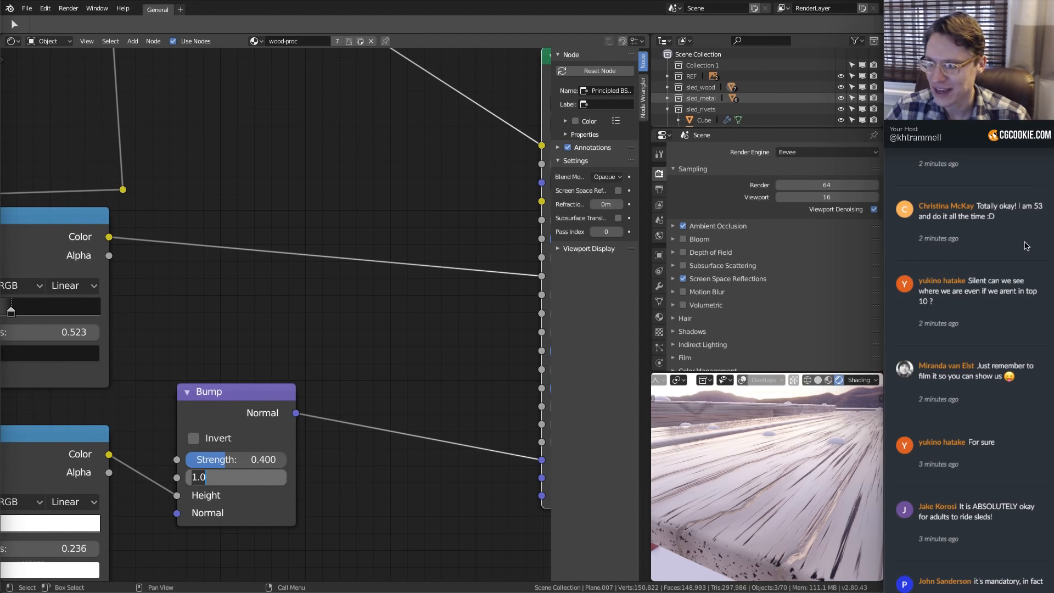
pyautogui.scroll(14, 1025, 242)
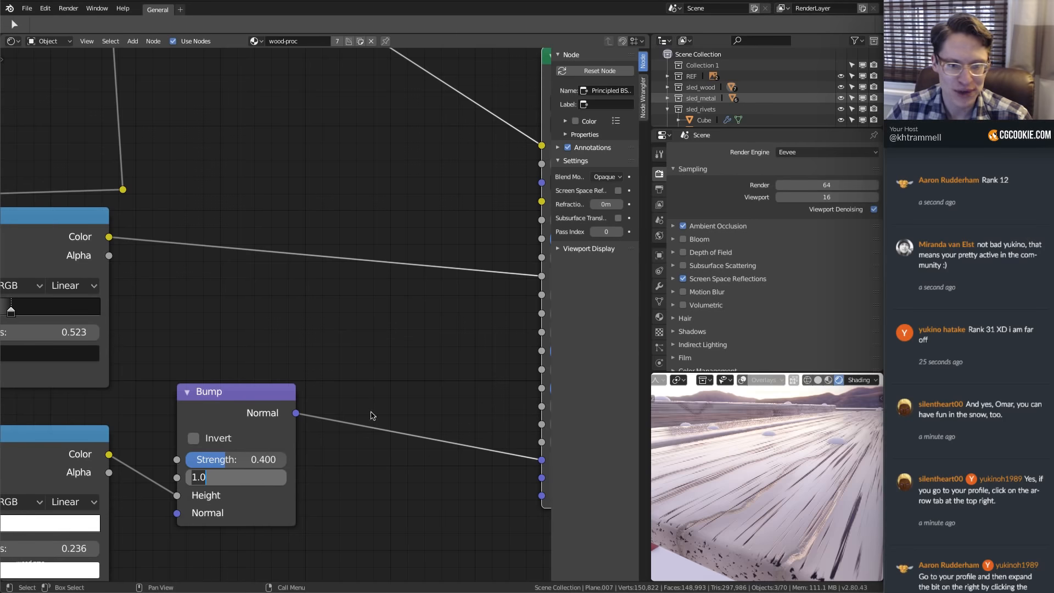
# Keep the Bump Distance at 1 and reduce the Bump node's Strength to 0.2
pyautogui.moveTo(237, 473); pyautogui.dragTo(192, 476)
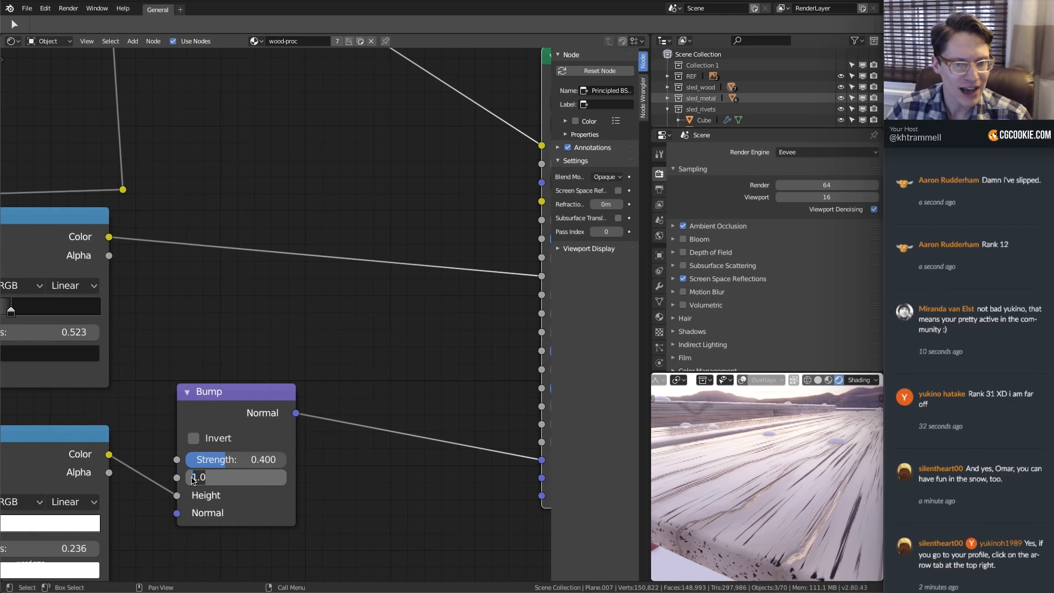
pyautogui.click(746, 468)
pyautogui.moveTo(766, 451)
pyautogui.mouseDown(button='middle')
pyautogui.moveTo(759, 465)
pyautogui.moveTo(749, 459)
pyautogui.moveTo(772, 469)
pyautogui.mouseUp(button='middle')
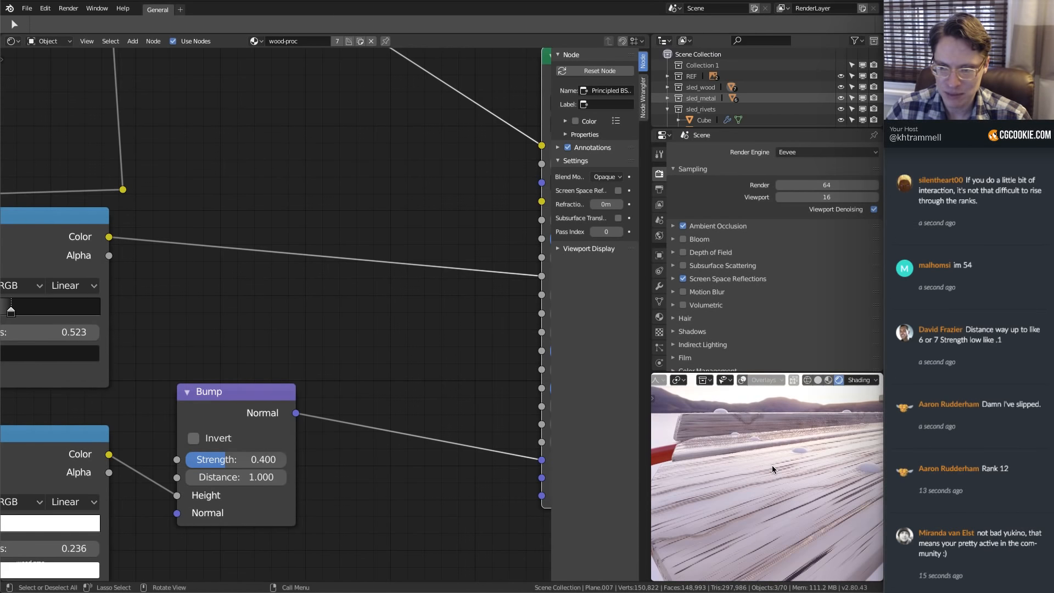
pyautogui.click(220, 460)
pyautogui.write('.2')
pyautogui.press('Return')
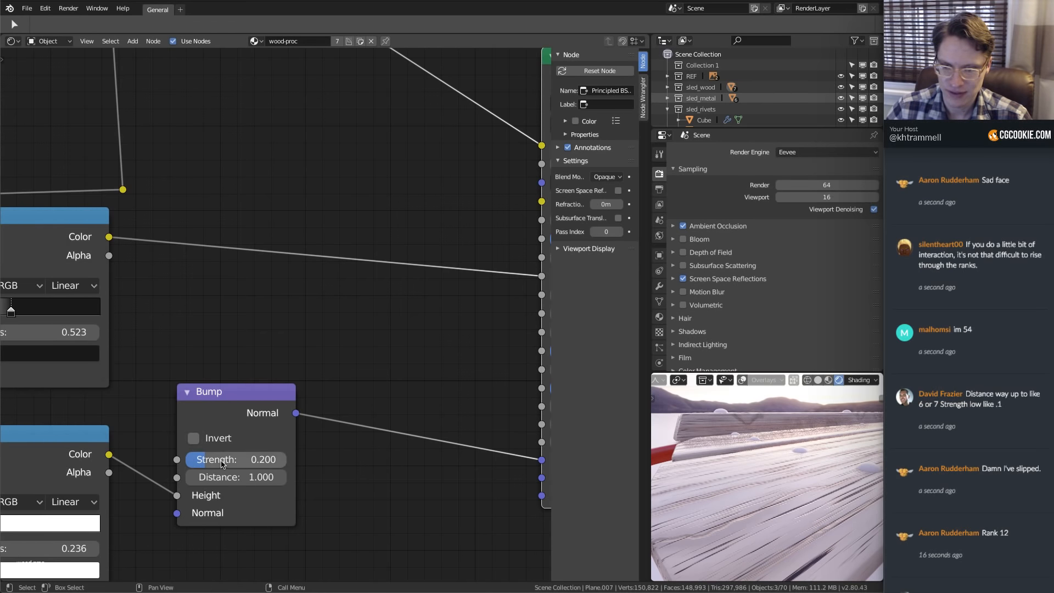
# Select a red metal part of the sled's frame and show all nodes of its red-painted-metal material
pyautogui.moveTo(755, 472)
pyautogui.mouseDown(button='middle')
pyautogui.moveTo(773, 475)
pyautogui.moveTo(734, 470)
pyautogui.moveTo(766, 488)
pyautogui.moveTo(693, 489)
pyautogui.moveTo(702, 502)
pyautogui.moveTo(741, 492)
pyautogui.moveTo(711, 486)
pyautogui.moveTo(724, 476)
pyautogui.moveTo(791, 482)
pyautogui.moveTo(798, 508)
pyautogui.moveTo(789, 468)
pyautogui.moveTo(739, 462)
pyautogui.mouseUp(button='middle')
pyautogui.click(722, 447)
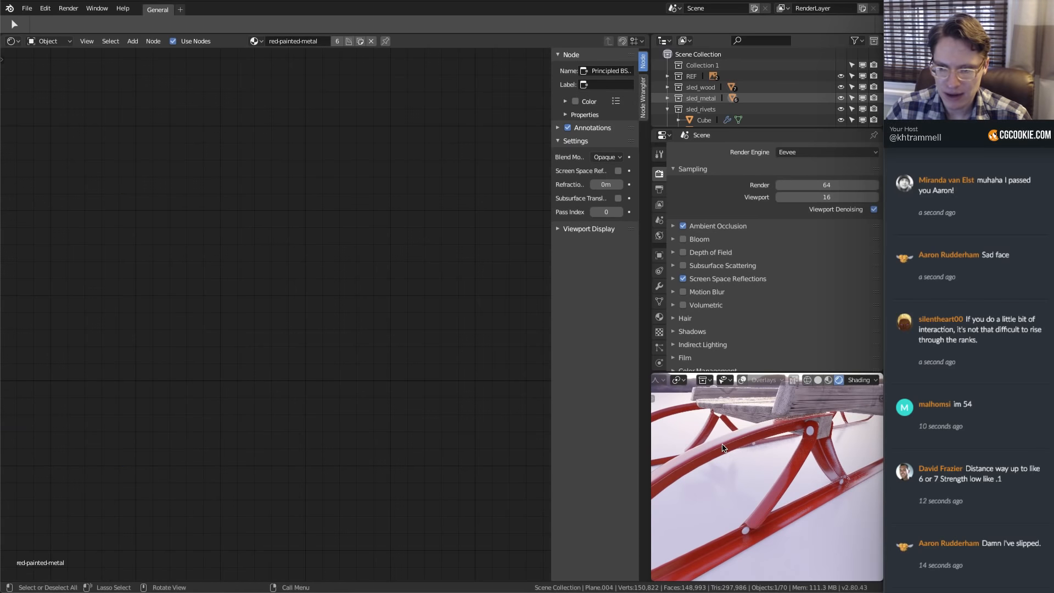
pyautogui.press('Home')
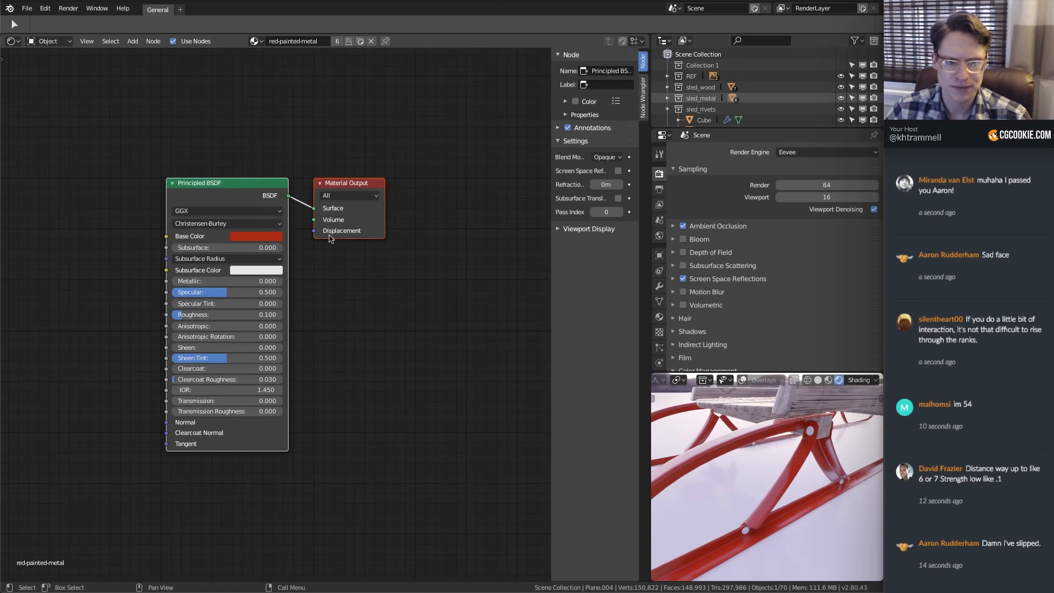
pyautogui.moveTo(330, 235); pyautogui.dragTo(359, 282, button='middle')
pyautogui.scroll(1, 359, 283)
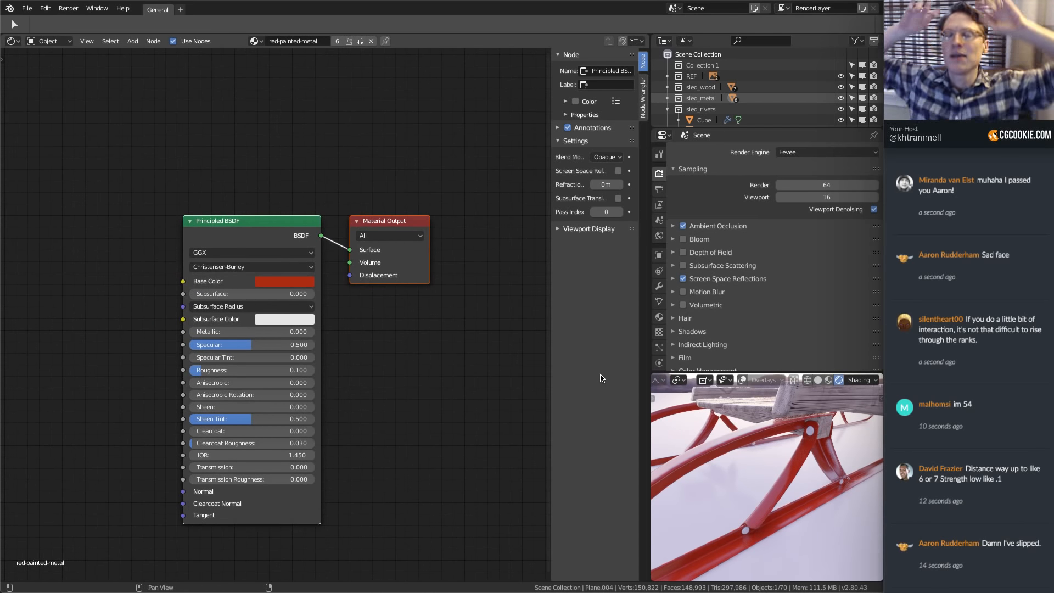
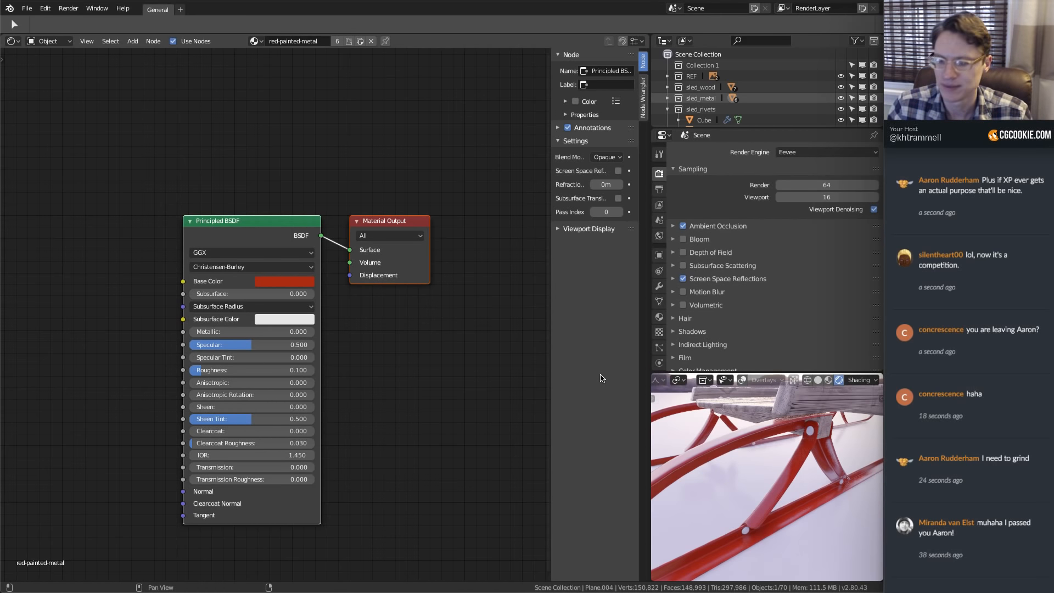
# Add a Geometry input node above the Principled BSDF in the red-painted-metal material
pyautogui.scroll(-1, 365, 330)
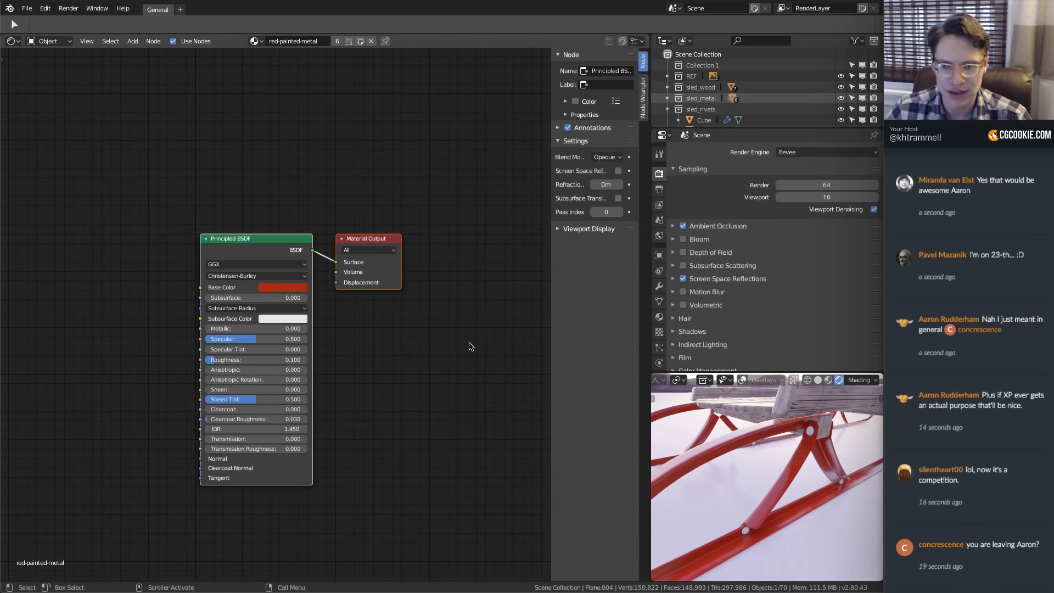
pyautogui.scroll(-1, 383, 235)
pyautogui.scroll(2, 266, 257)
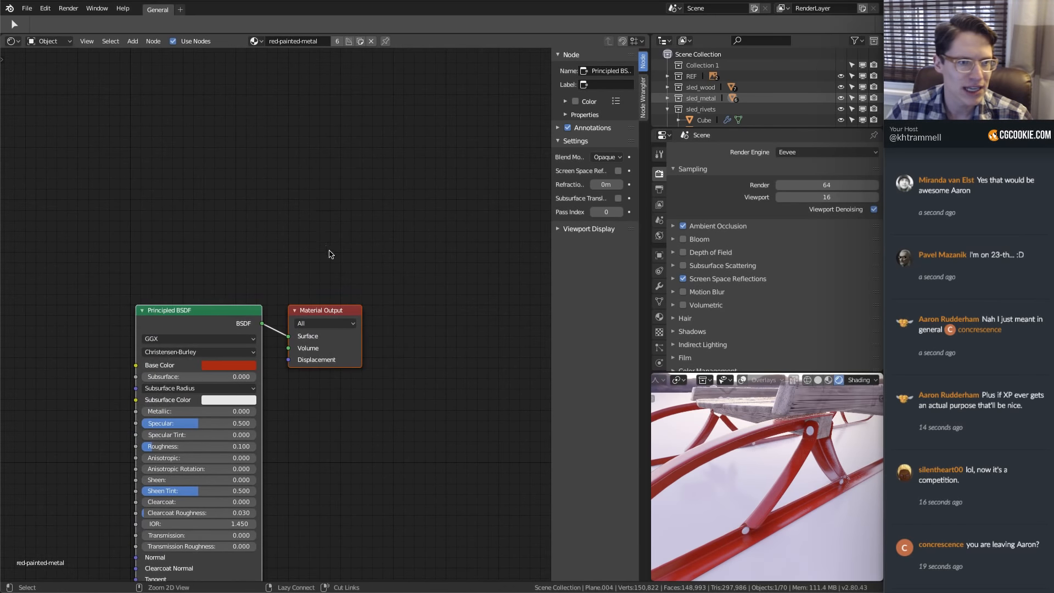
pyautogui.hotkey('shift', 'a')
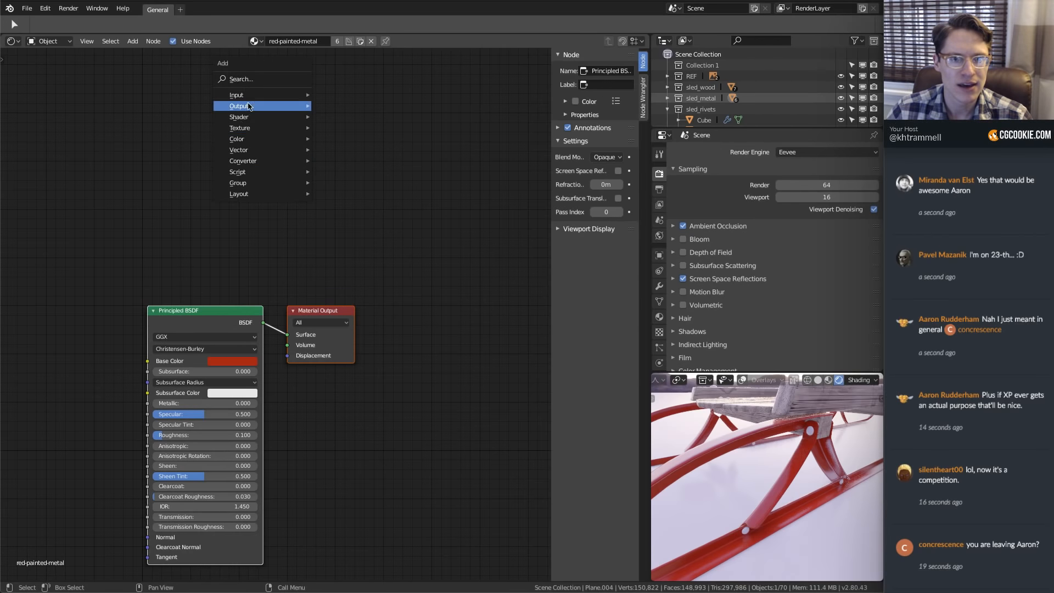
pyautogui.moveTo(295, 94)
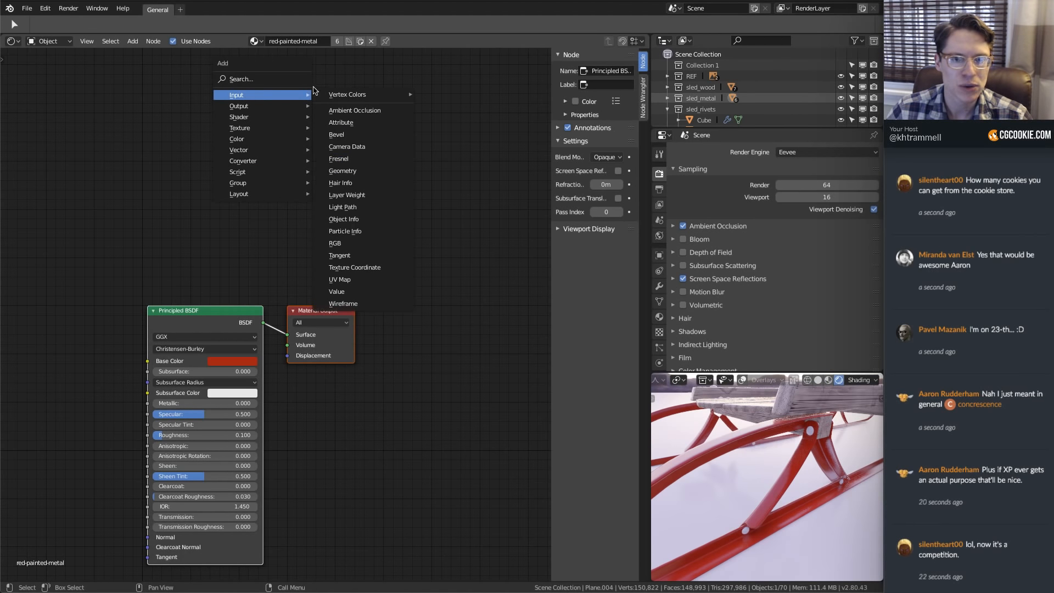
pyautogui.click(350, 171)
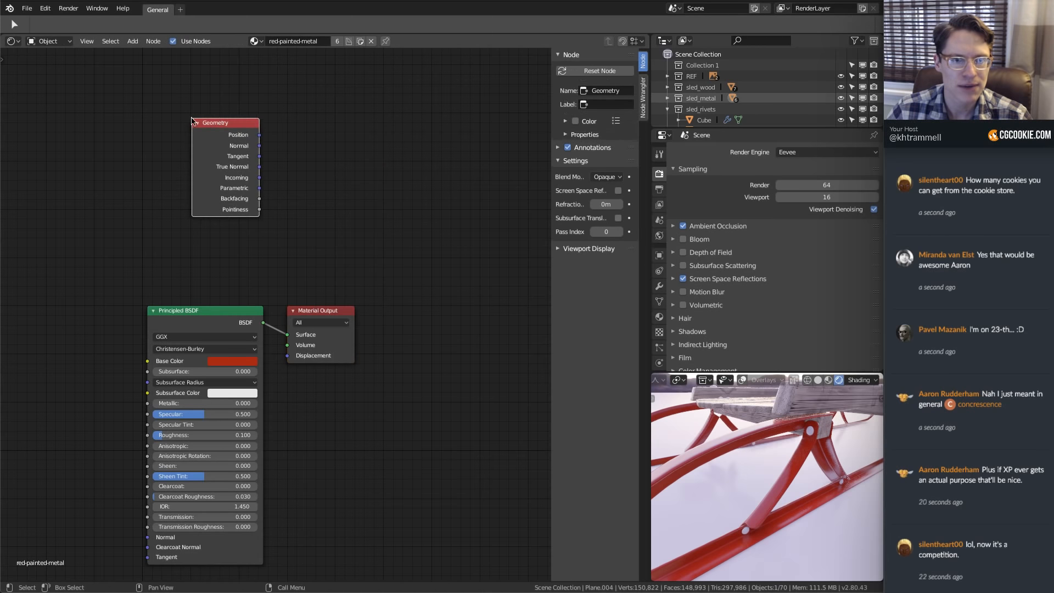
pyautogui.click(233, 129)
# Preview the Geometry node's outputs in turn up to Pointiness, and move the node away from the Viewer to make room
pyautogui.keyDown('ctrl'); pyautogui.keyDown('shift'); pyautogui.click(234, 127); pyautogui.keyUp('shift'); pyautogui.keyUp('ctrl')
pyautogui.keyDown('ctrl'); pyautogui.keyDown('shift'); pyautogui.click(235, 124); pyautogui.keyUp('shift'); pyautogui.keyUp('ctrl')
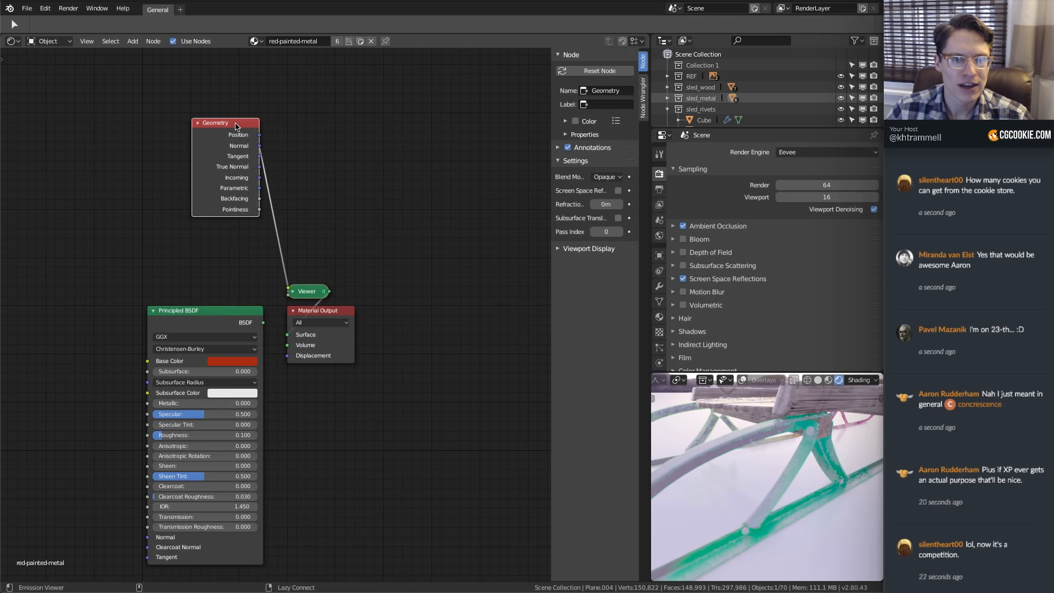
pyautogui.keyDown('ctrl'); pyautogui.keyDown('shift'); pyautogui.click(235, 123); pyautogui.keyUp('shift'); pyautogui.keyUp('ctrl')
pyautogui.keyDown('ctrl'); pyautogui.keyDown('shift'); pyautogui.click(235, 123); pyautogui.keyUp('shift'); pyautogui.keyUp('ctrl')
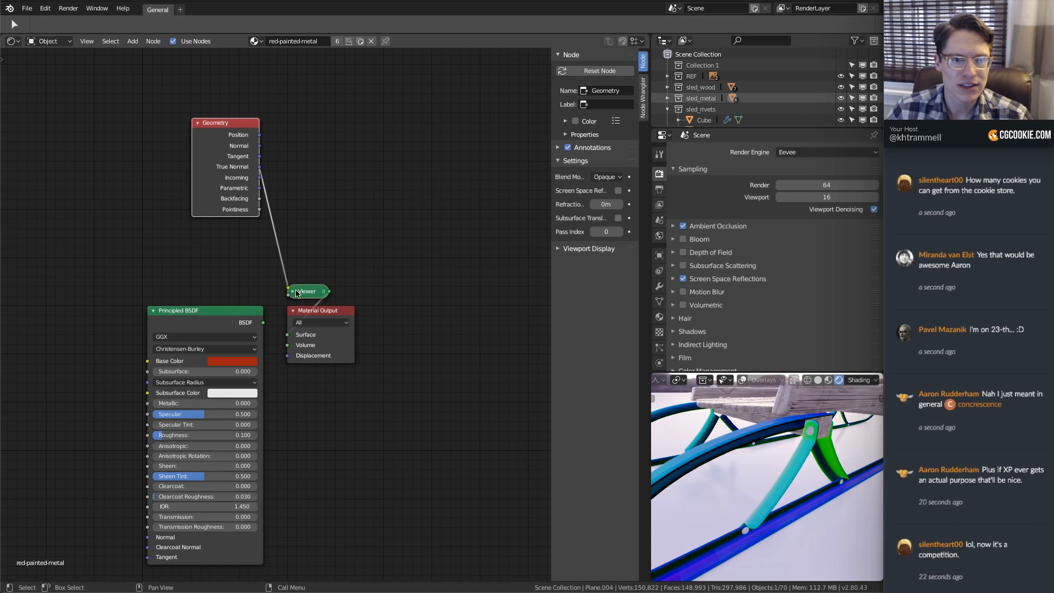
pyautogui.keyDown('ctrl'); pyautogui.keyDown('shift'); pyautogui.click(226, 128); pyautogui.keyUp('shift'); pyautogui.keyUp('ctrl')
pyautogui.keyDown('ctrl'); pyautogui.keyDown('shift'); pyautogui.click(226, 128); pyautogui.keyUp('shift'); pyautogui.keyUp('ctrl')
pyautogui.keyDown('ctrl'); pyautogui.keyDown('shift'); pyautogui.click(226, 128); pyautogui.keyUp('shift'); pyautogui.keyUp('ctrl')
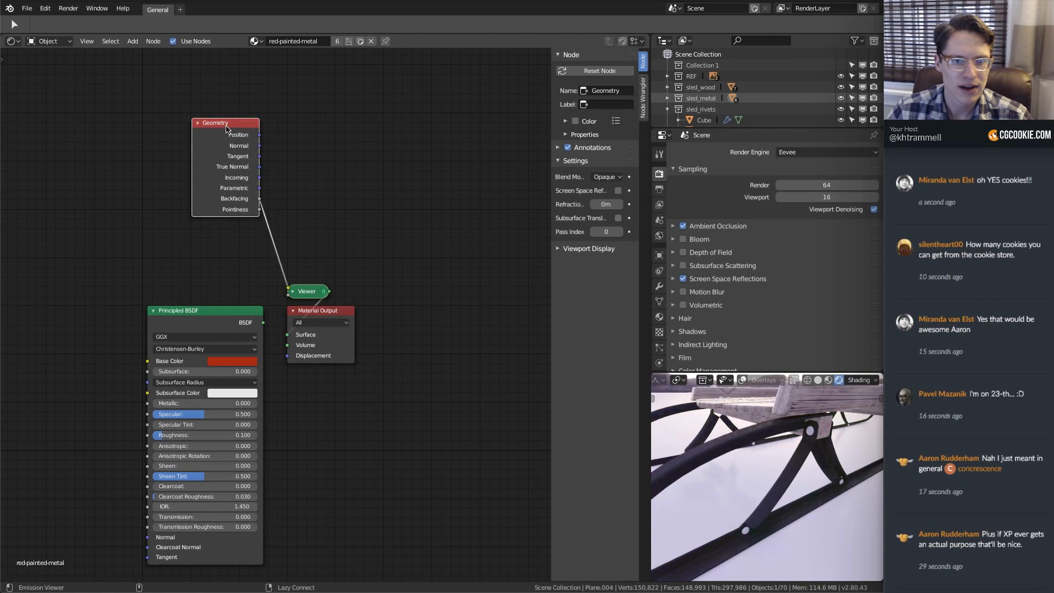
pyautogui.keyDown('ctrl'); pyautogui.keyDown('shift'); pyautogui.click(229, 130); pyautogui.keyUp('shift'); pyautogui.keyUp('ctrl')
pyautogui.moveTo(238, 127); pyautogui.dragTo(160, 145)
# Insert a ColorRamp node between the Geometry node's Pointiness output and the Viewer
pyautogui.scroll(1, 151, 211)
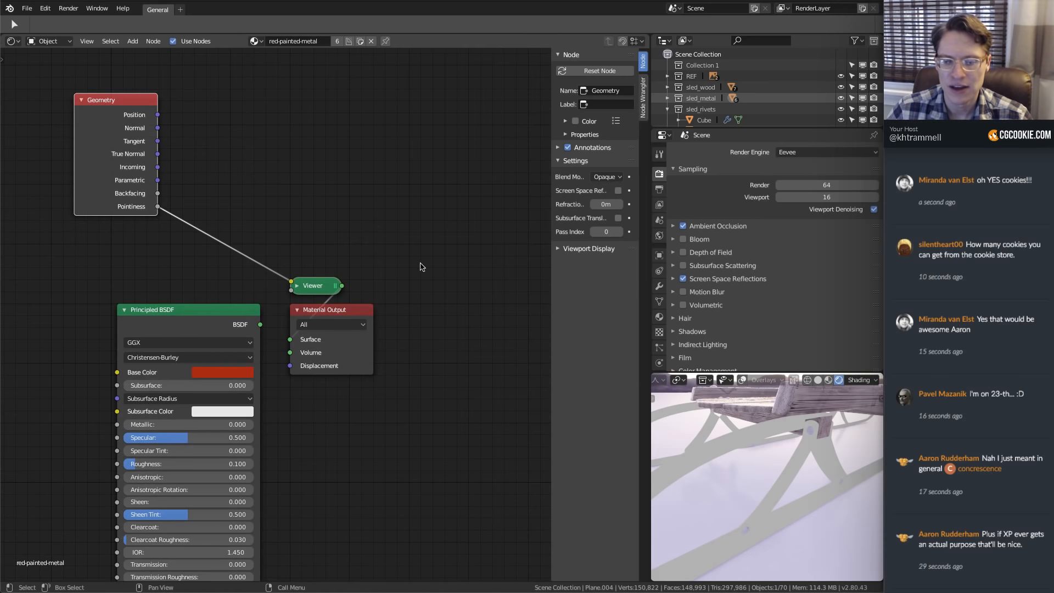
pyautogui.keyDown('ctrl'); pyautogui.moveTo(776, 447); pyautogui.dragTo(776, 440, button='middle'); pyautogui.keyUp('ctrl')
pyautogui.hotkey('shift', 'a')
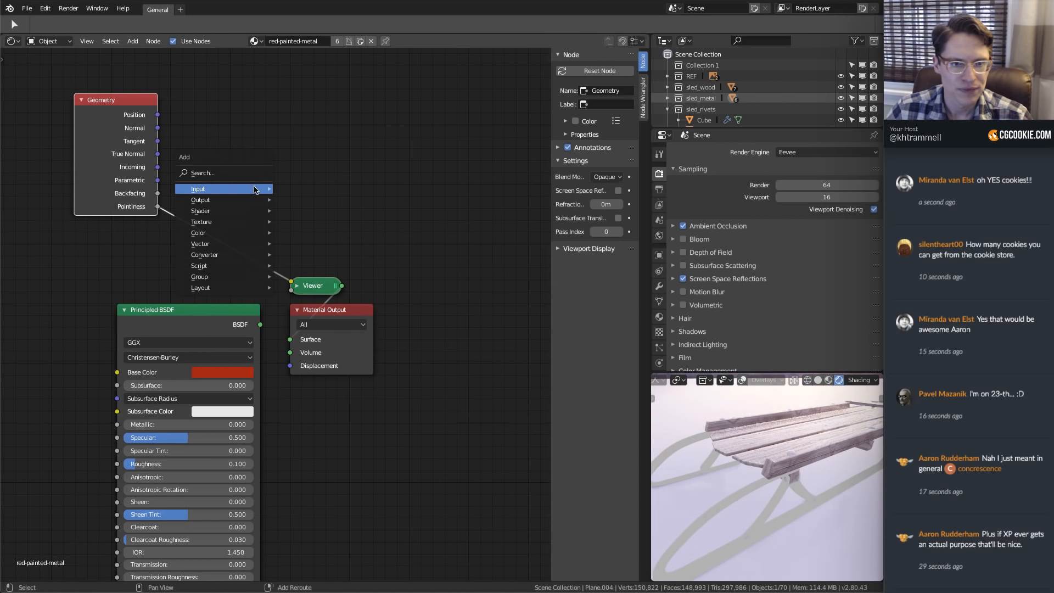
pyautogui.moveTo(230, 255)
pyautogui.click(288, 266)
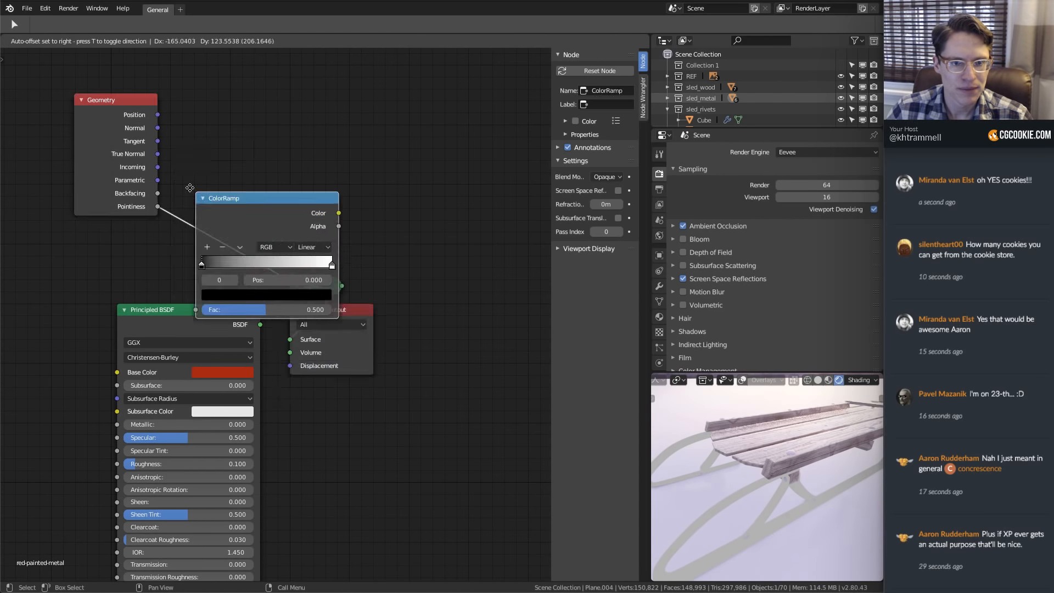
pyautogui.click(238, 233)
pyautogui.scroll(3, 205, 256)
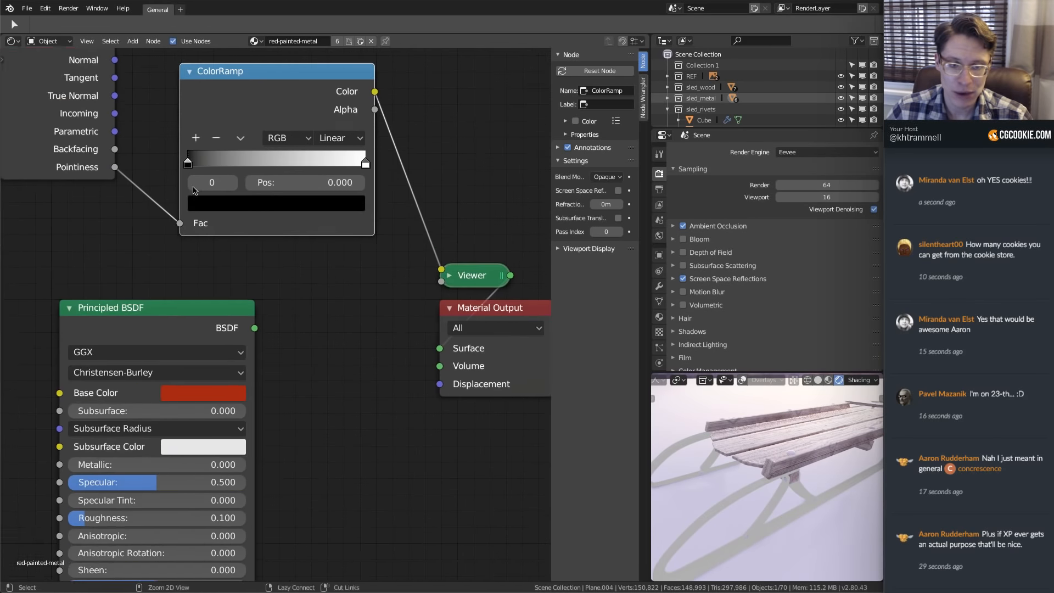
# Move the ColorRamp's black stop to 0.436 and bring the white stop in close beside it
pyautogui.moveTo(197, 291); pyautogui.dragTo(276, 291)
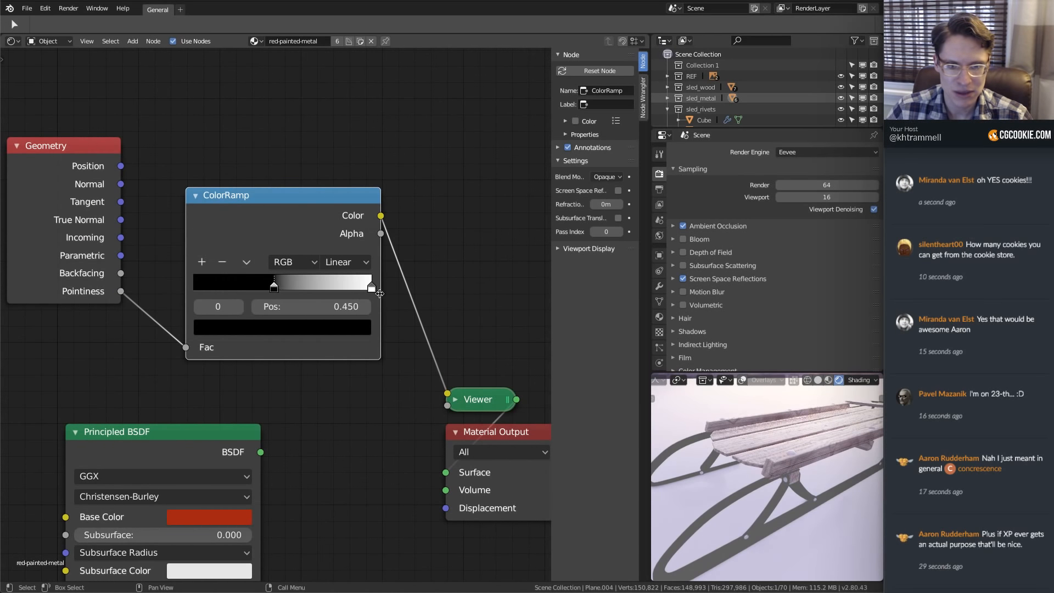
pyautogui.moveTo(372, 290); pyautogui.dragTo(271, 289)
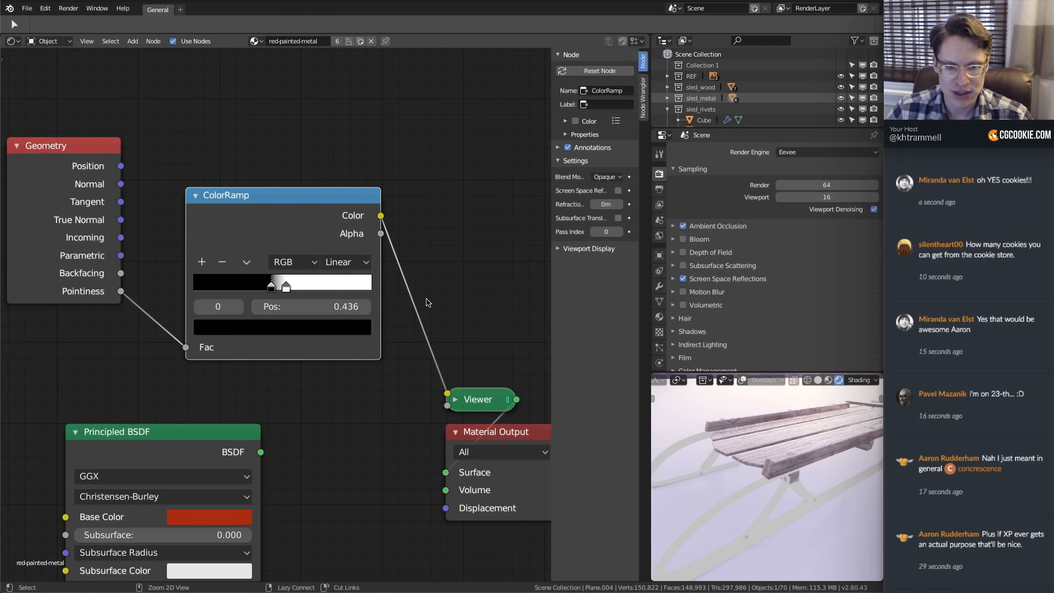
pyautogui.scroll(-2, 426, 302)
# Save the file and switch the render engine from Eevee to Cycles
pyautogui.click(826, 152)
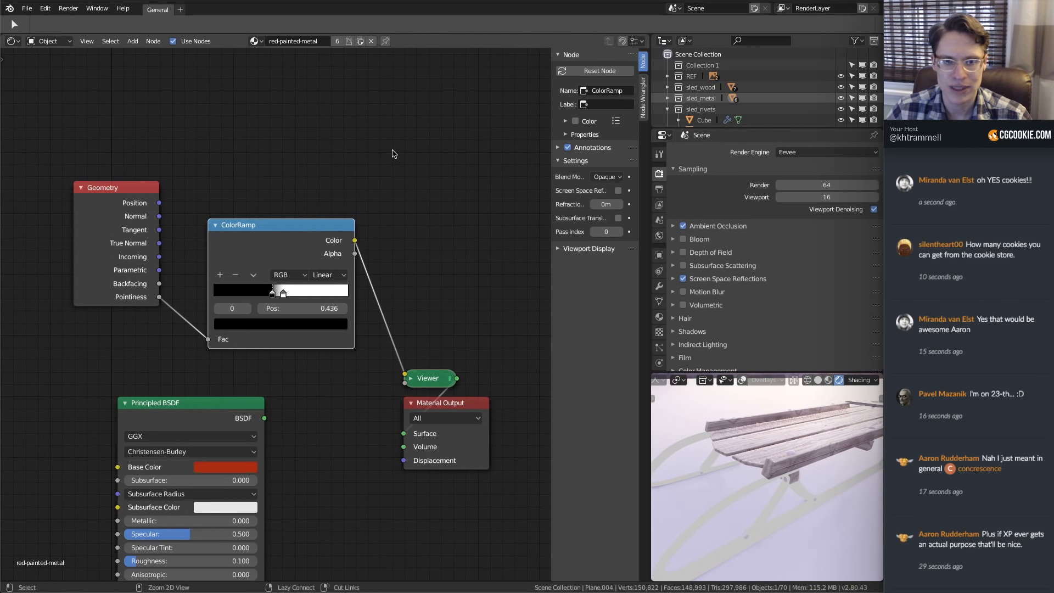
pyautogui.hotkey('ctrl', 's')
pyautogui.click(826, 152)
pyautogui.click(823, 127)
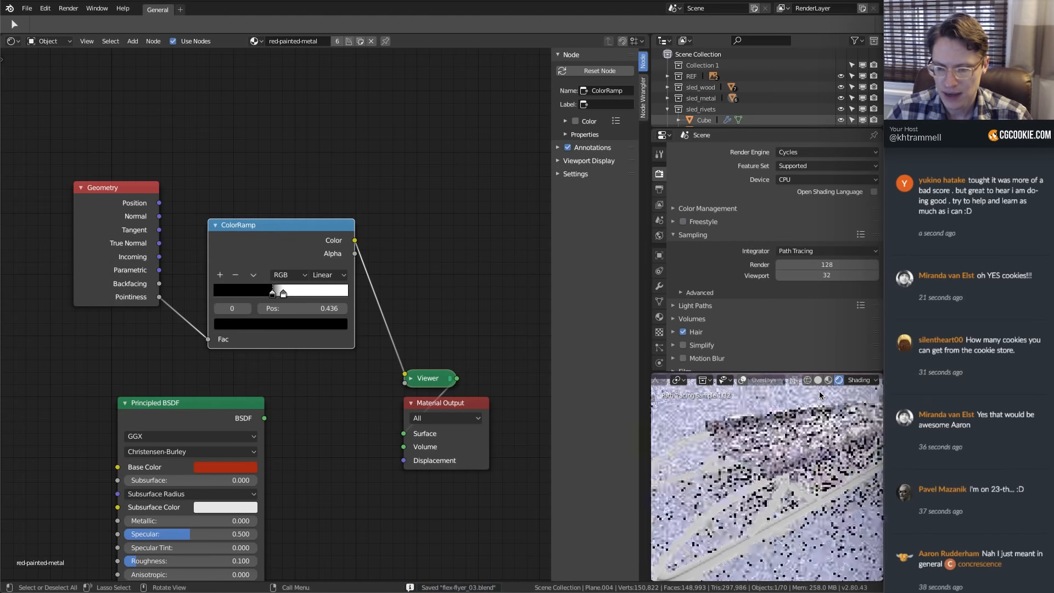
# Inspect the pointiness mask on the metal runners and move the ColorRamp's black stop to 0.514 to isolate the edges
pyautogui.scroll(5, 806, 450)
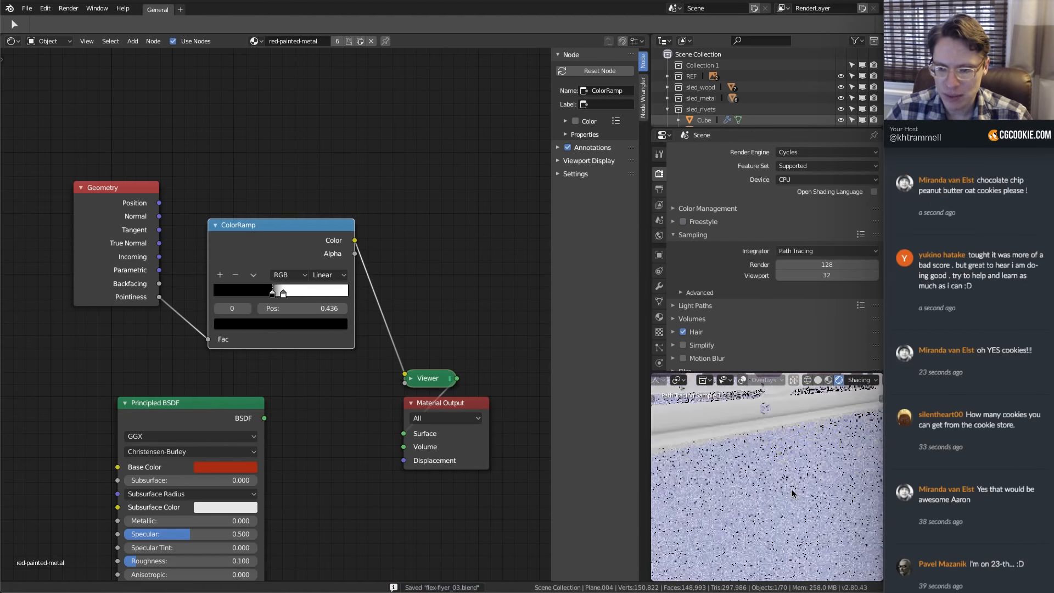
pyautogui.scroll(-5, 792, 492)
pyautogui.scroll(4, 758, 477)
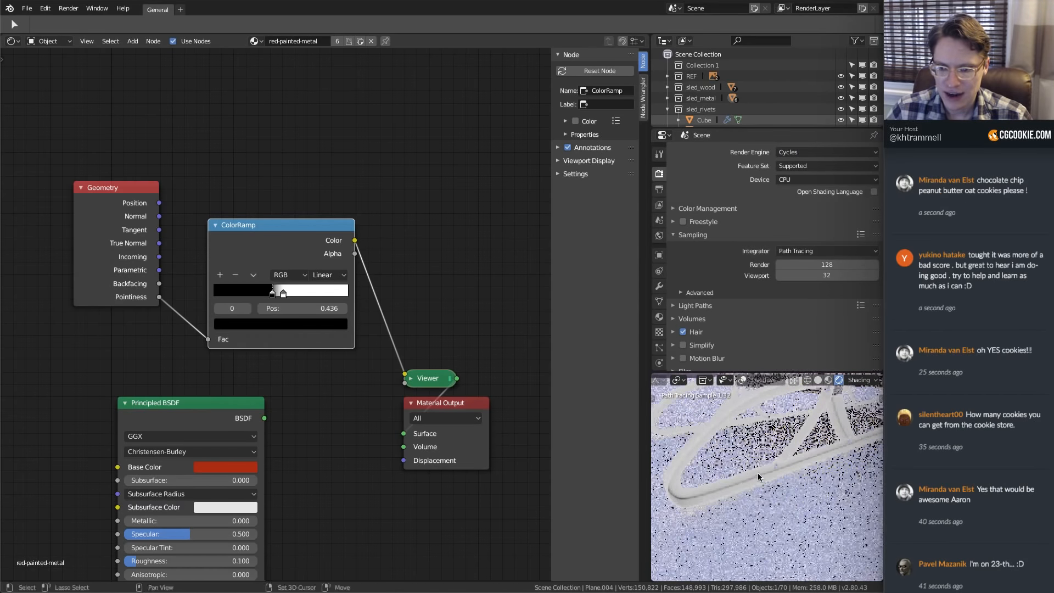
pyautogui.scroll(-5, 758, 477)
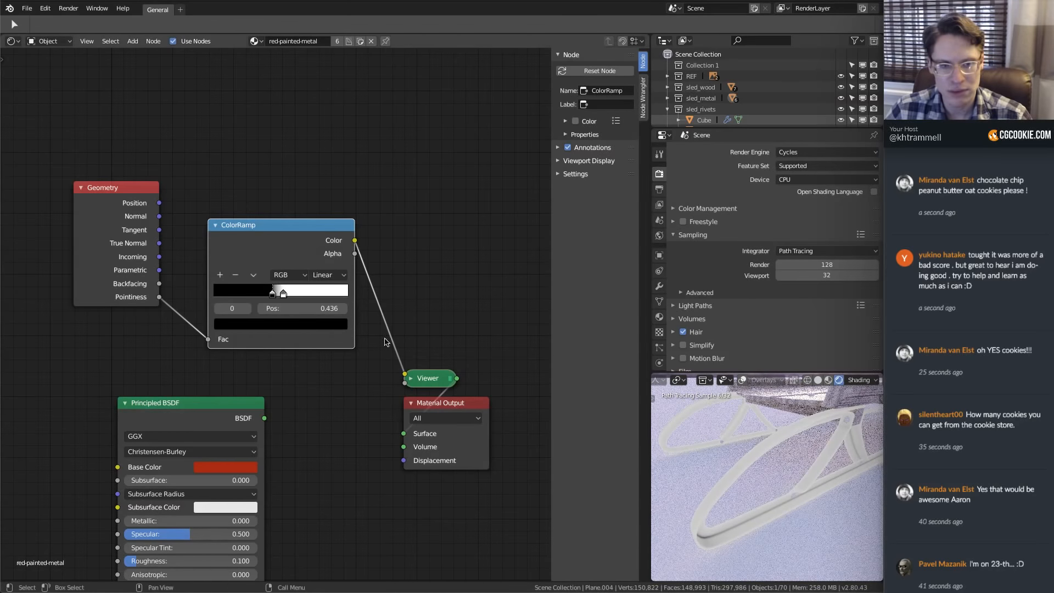
pyautogui.keyDown('ctrl'); pyautogui.moveTo(357, 313); pyautogui.dragTo(329, 302, button='middle'); pyautogui.keyUp('ctrl')
pyautogui.click(276, 292)
pyautogui.click(274, 293)
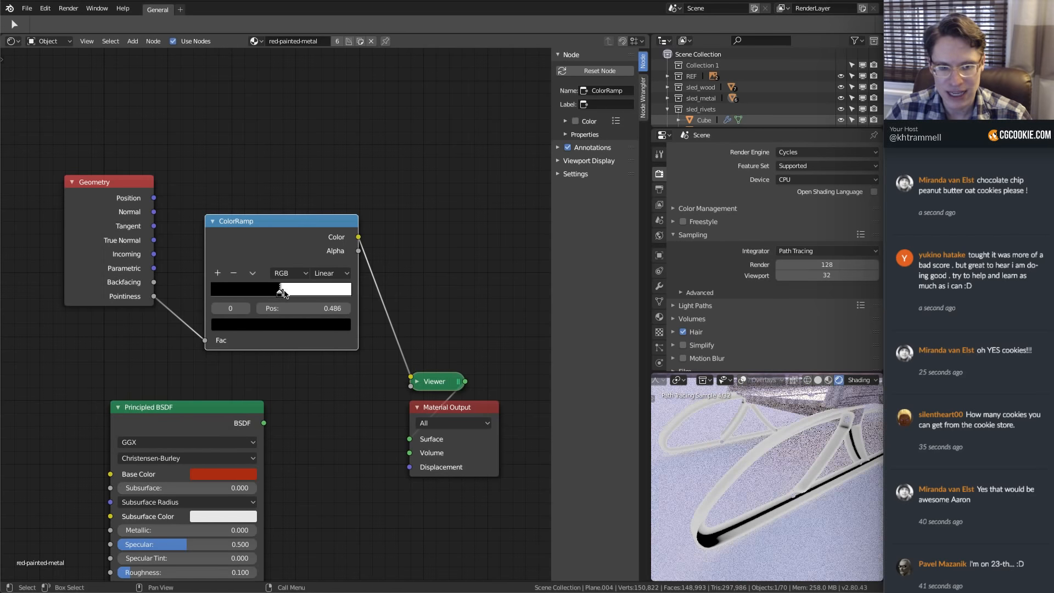
pyautogui.moveTo(282, 293); pyautogui.dragTo(286, 293)
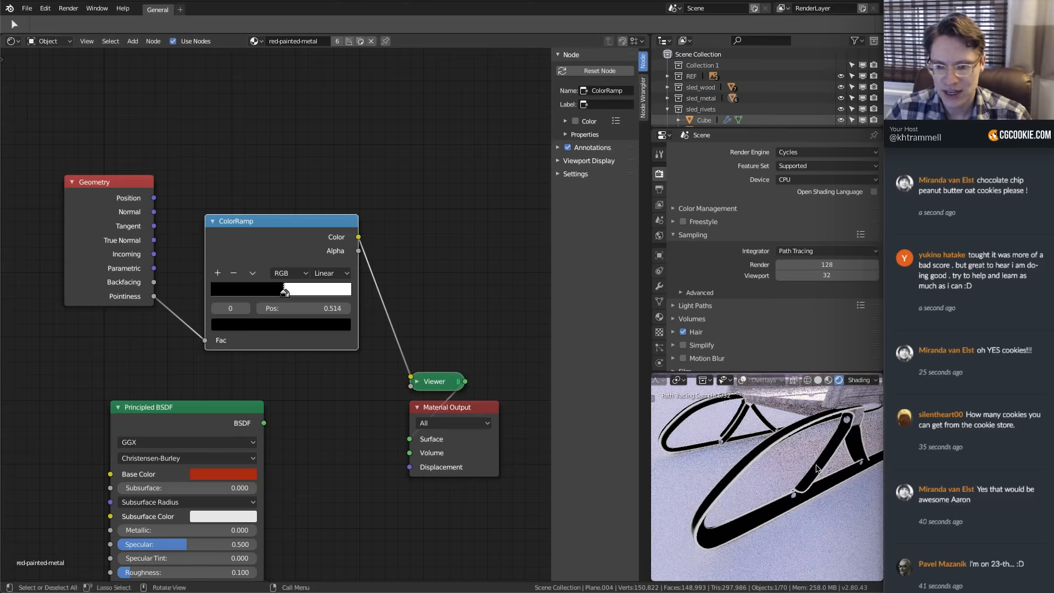
# Switch the render engine back to Eevee and save the file
pyautogui.scroll(-3, 823, 455)
pyautogui.moveTo(823, 455); pyautogui.dragTo(771, 467, button='middle')
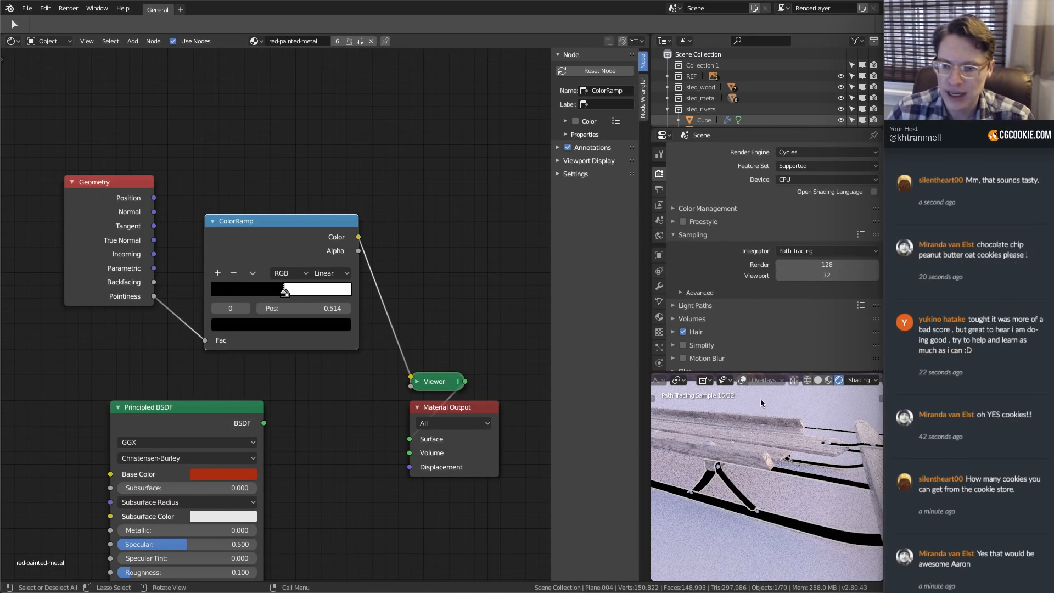
pyautogui.click(806, 152)
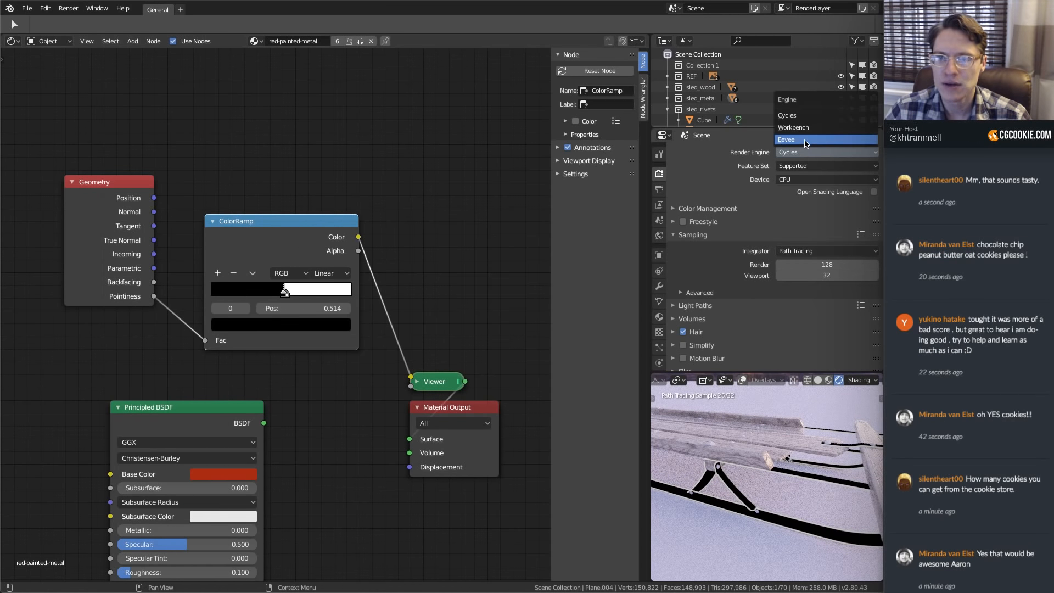
pyautogui.click(806, 141)
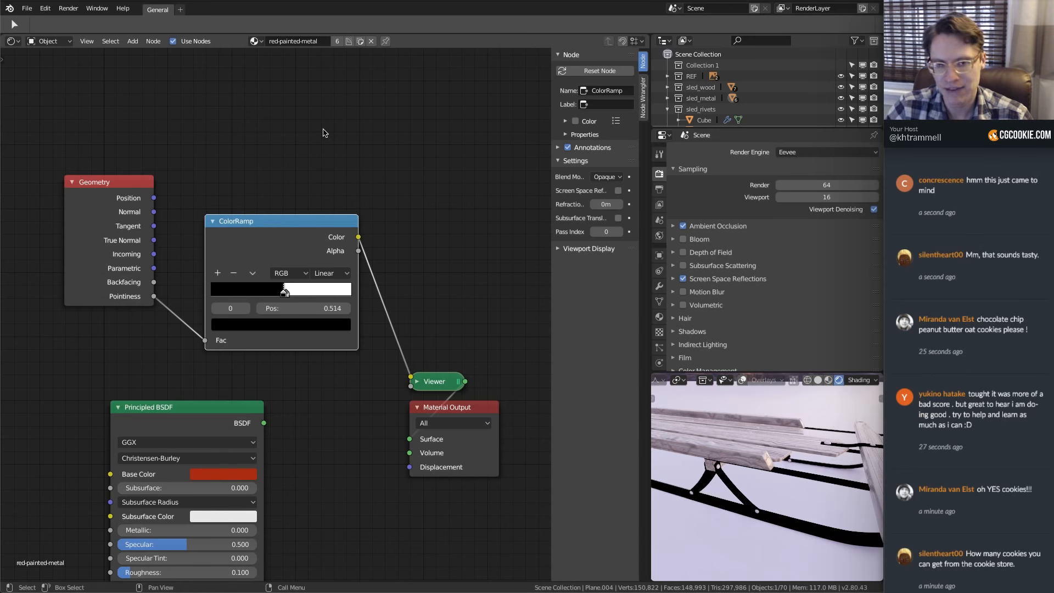
pyautogui.hotkey('ctrl', 's')
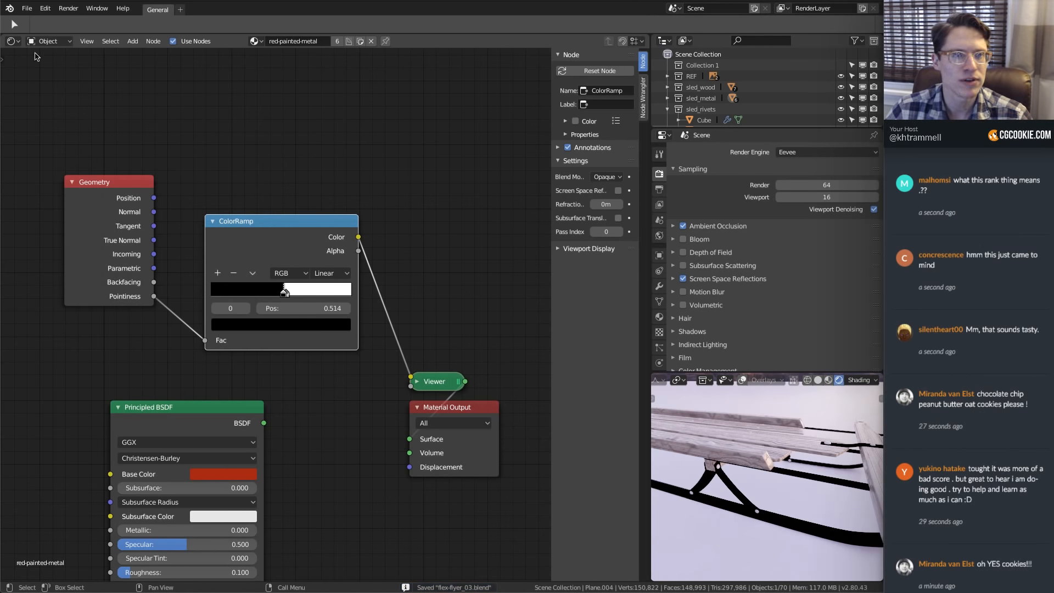
# Change the node editor area into a 3D Viewport showing the sled
pyautogui.click(12, 41)
pyautogui.click(39, 83)
pyautogui.moveTo(384, 209); pyautogui.dragTo(313, 185, button='middle')
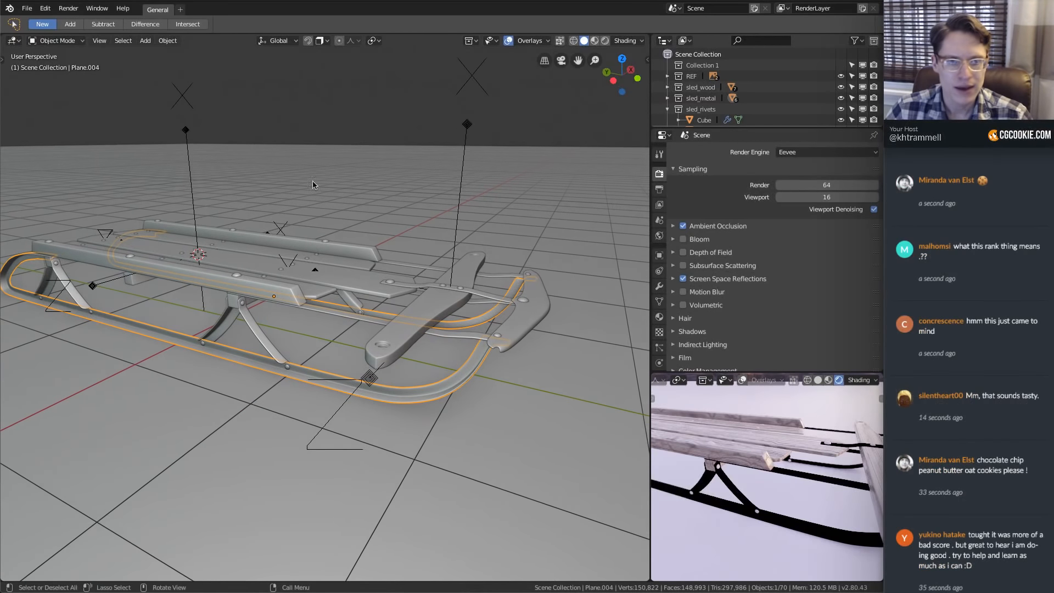
# Put the metal runners into Vertex Paint mode and apply Dirty Vertex Colors to them
pyautogui.click(53, 44)
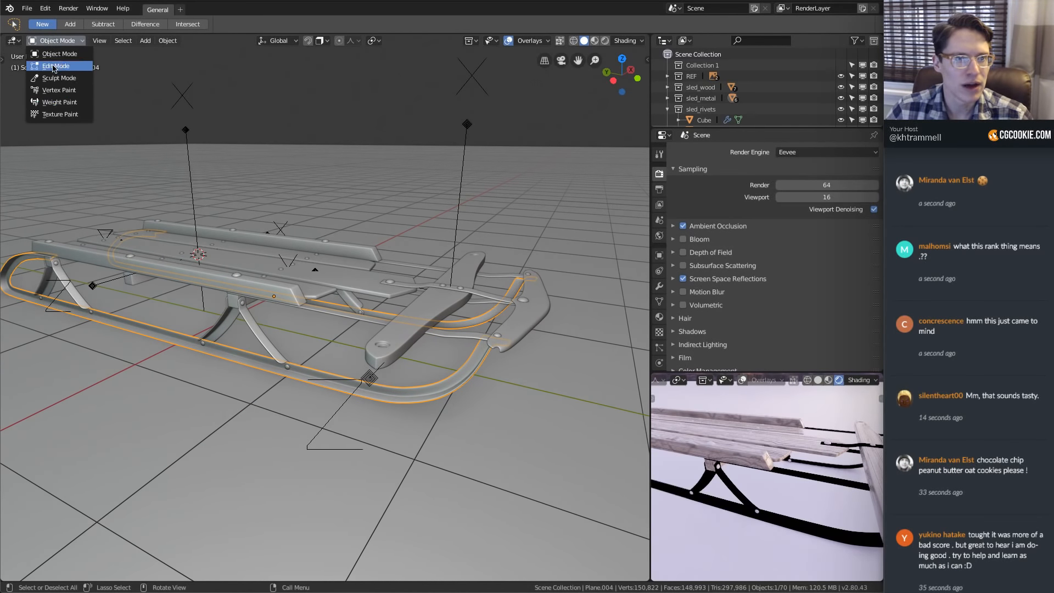
pyautogui.click(65, 91)
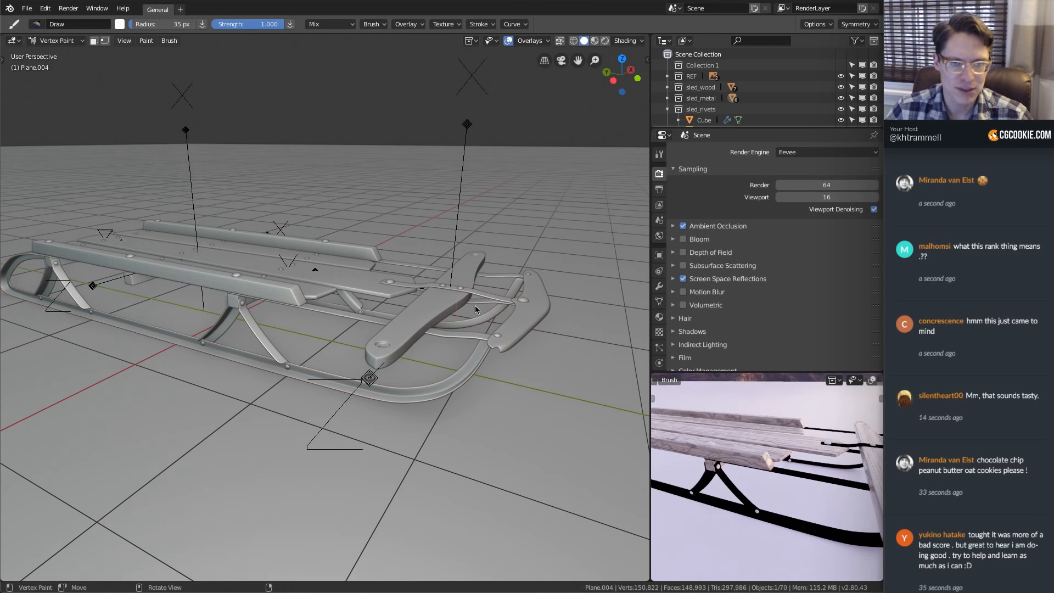
pyautogui.scroll(1, 511, 314)
pyautogui.moveTo(511, 314); pyautogui.dragTo(508, 329, button='middle')
pyautogui.scroll(1, 468, 310)
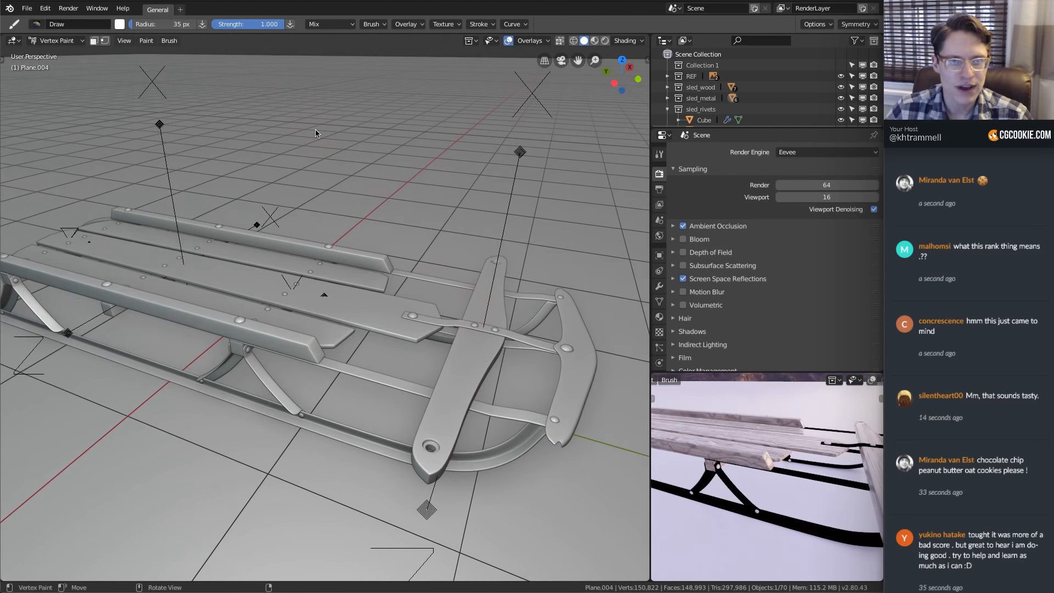
pyautogui.click(146, 41)
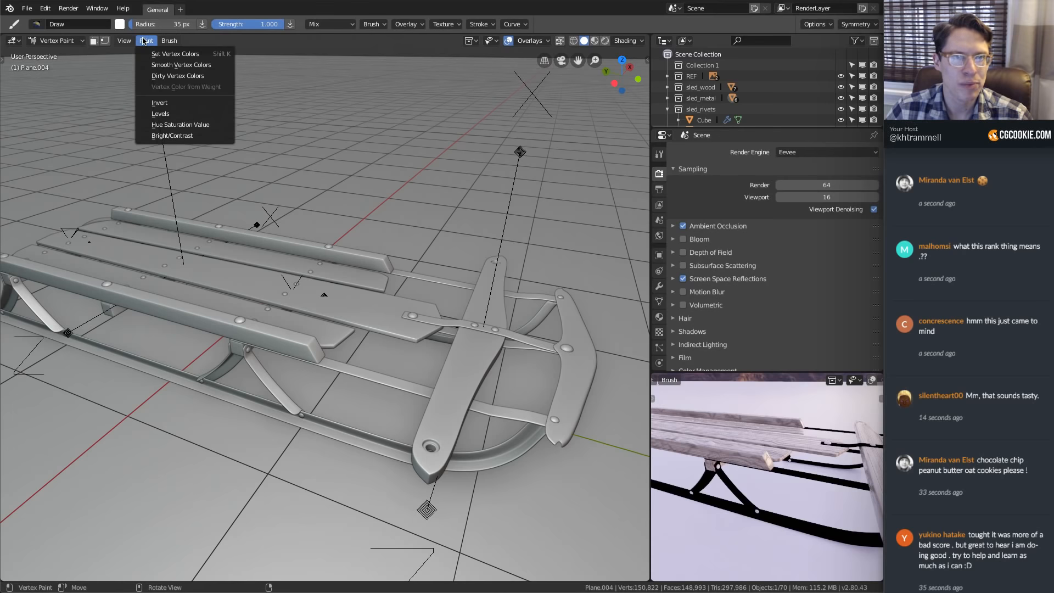
pyautogui.click(183, 77)
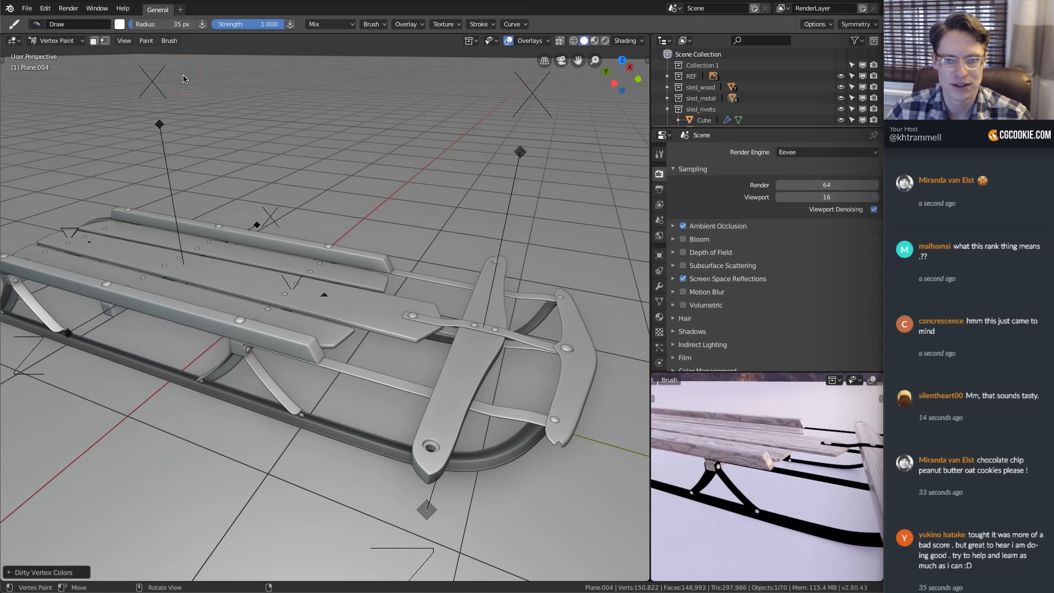
# Isolate the runners in local view and examine their dirty vertex colors up close
pyautogui.moveTo(340, 256); pyautogui.dragTo(336, 231, button='middle')
pyautogui.scroll(4, 334, 248)
pyautogui.scroll(-5, 334, 258)
pyautogui.press('KP_Divide')
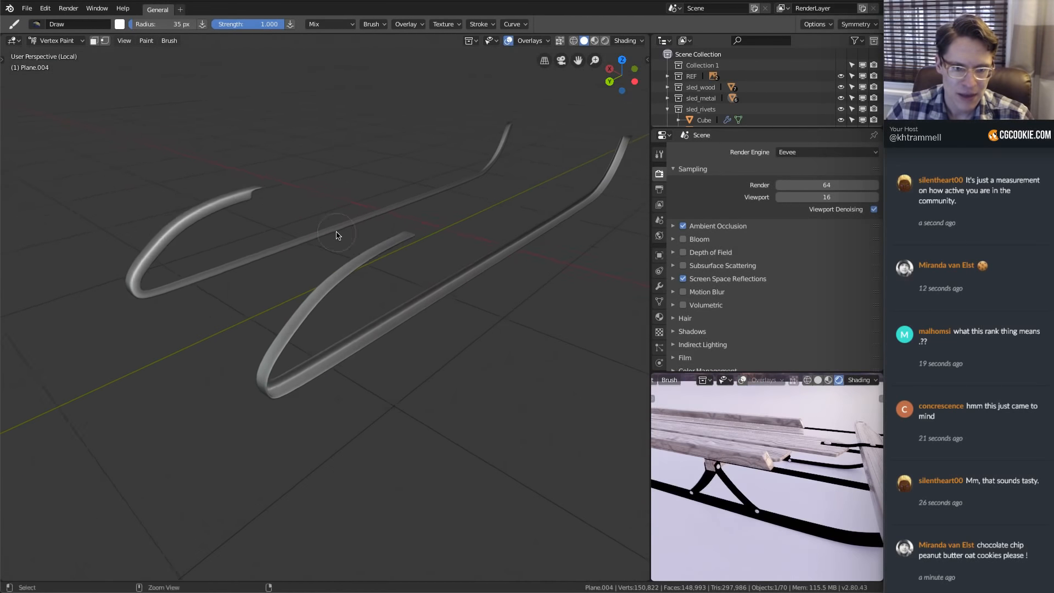
pyautogui.scroll(4, 332, 270)
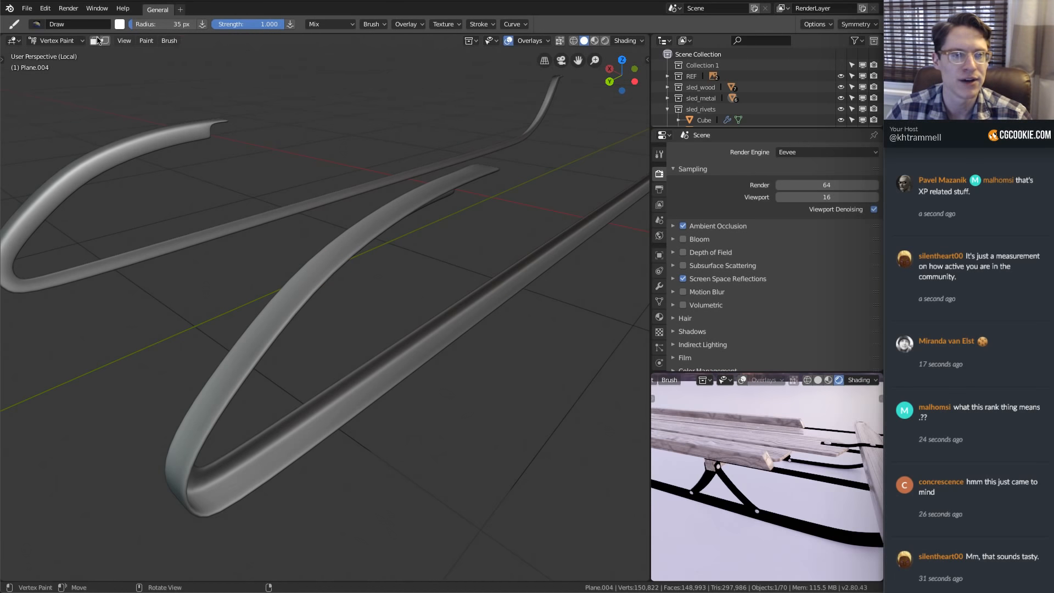
# Return the runners to Object Mode and exit local view to show the whole sled again
pyautogui.click(44, 43)
pyautogui.click(49, 54)
pyautogui.scroll(-3, 508, 258)
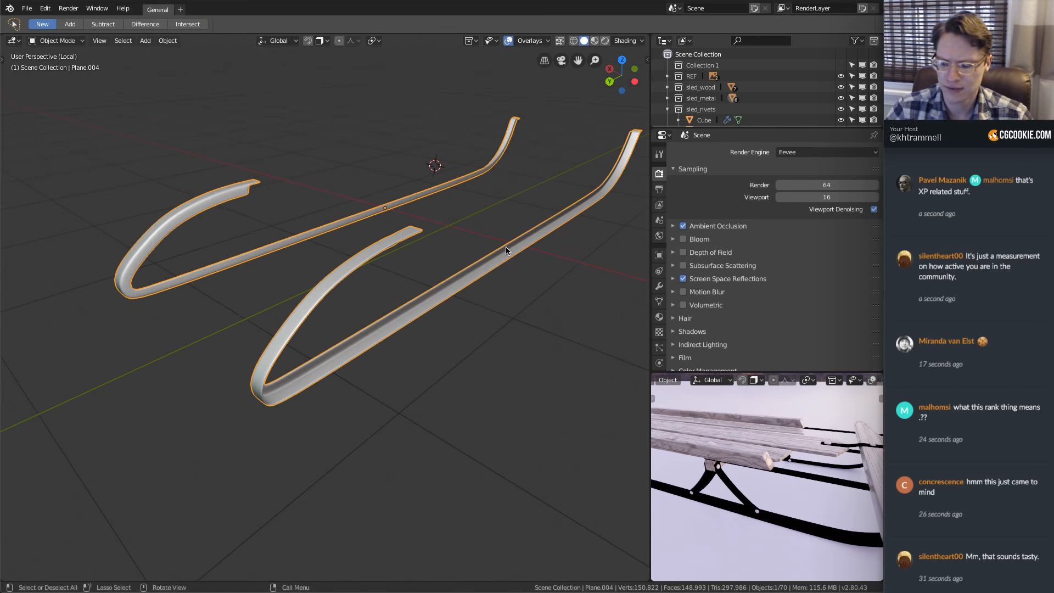
pyautogui.press('KP_Divide')
pyautogui.moveTo(505, 250); pyautogui.dragTo(496, 225, button='middle')
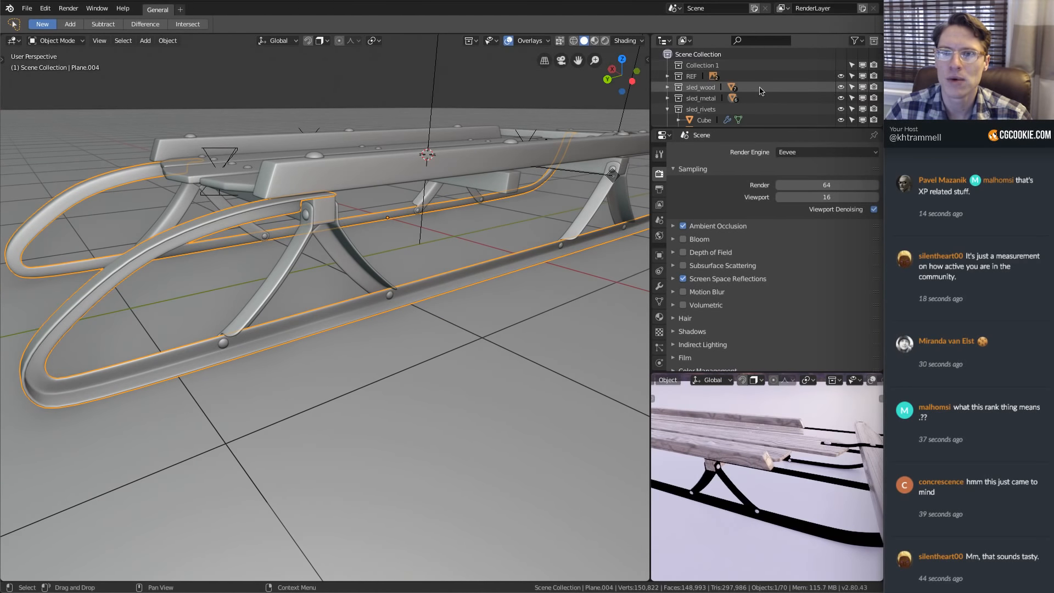
# Hide the sled_wood and sled_rivets collections and the ground plane so only the metal parts remain
pyautogui.click(841, 87)
pyautogui.click(841, 109)
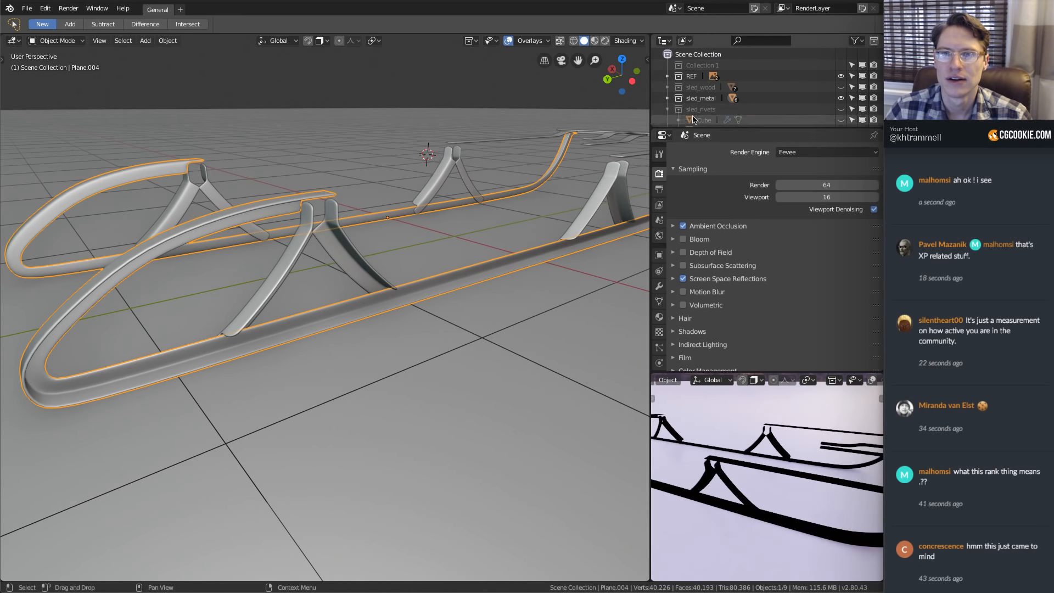
pyautogui.click(841, 120)
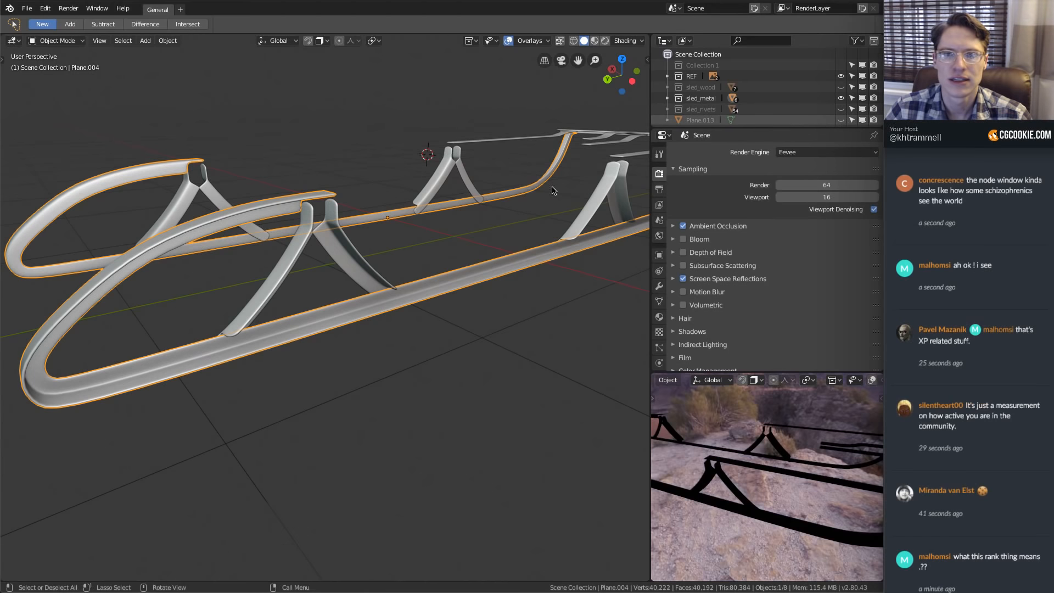
# Apply Dirty Vertex Colors to the curved support struts in Vertex Paint mode and return to Object Mode
pyautogui.moveTo(417, 219); pyautogui.dragTo(354, 218, button='middle')
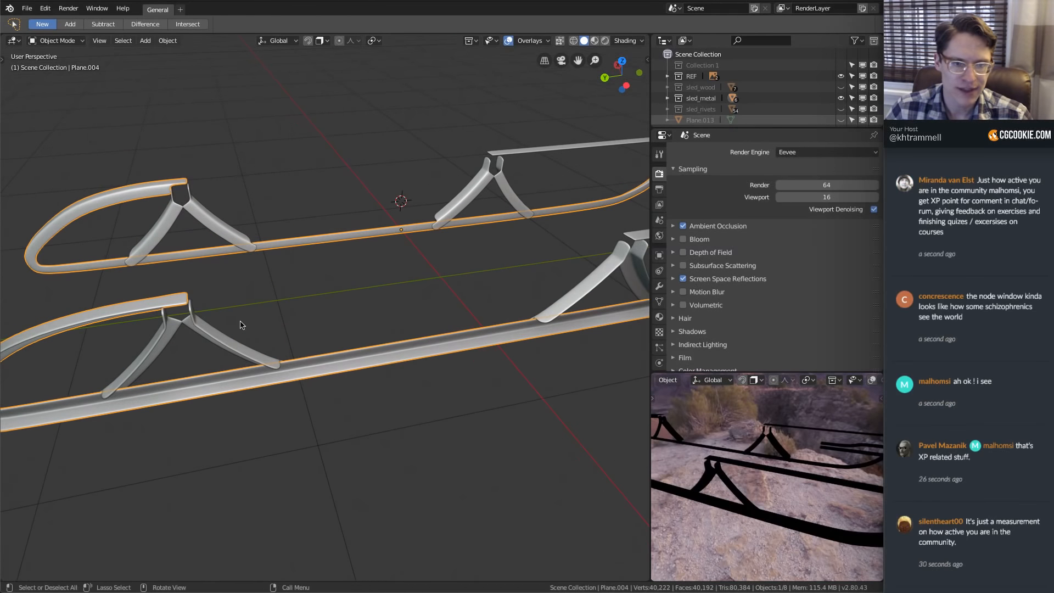
pyautogui.click(247, 343)
pyautogui.moveTo(295, 272); pyautogui.dragTo(300, 266, button='middle')
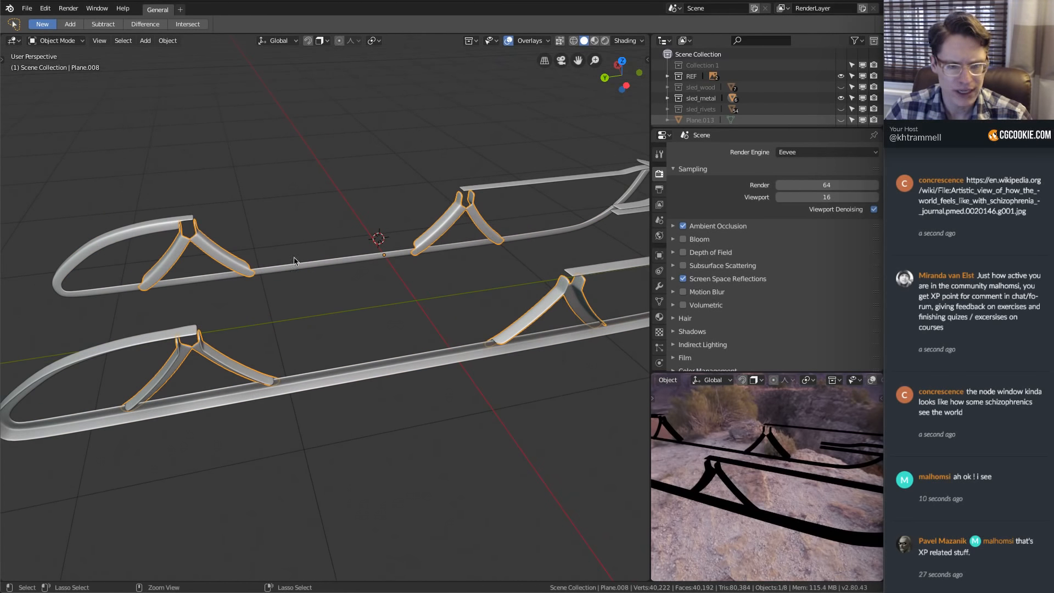
pyautogui.click(57, 41)
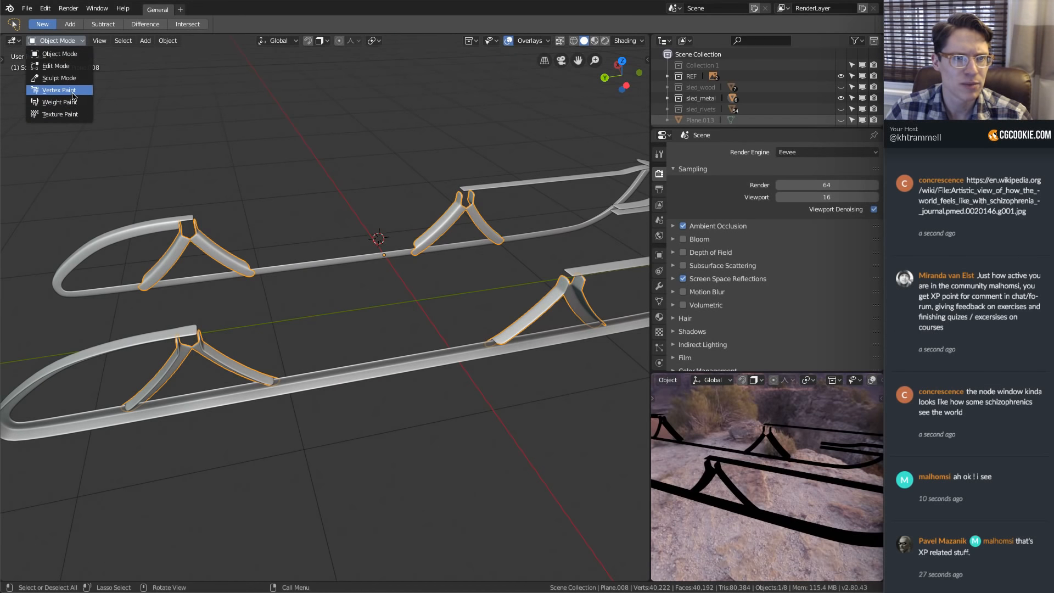
pyautogui.click(59, 90)
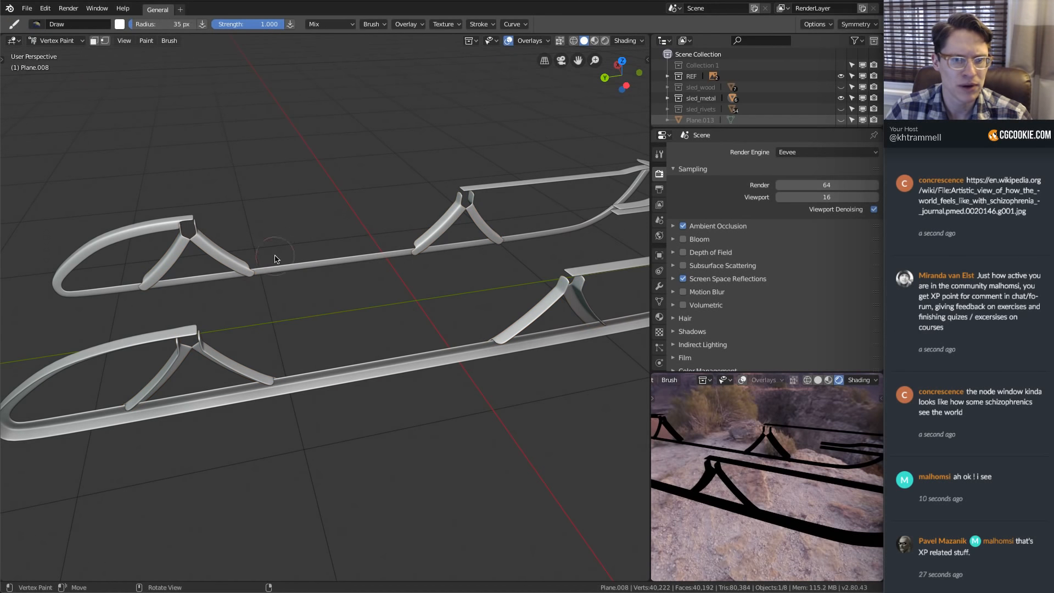
pyautogui.click(125, 42)
pyautogui.click(146, 41)
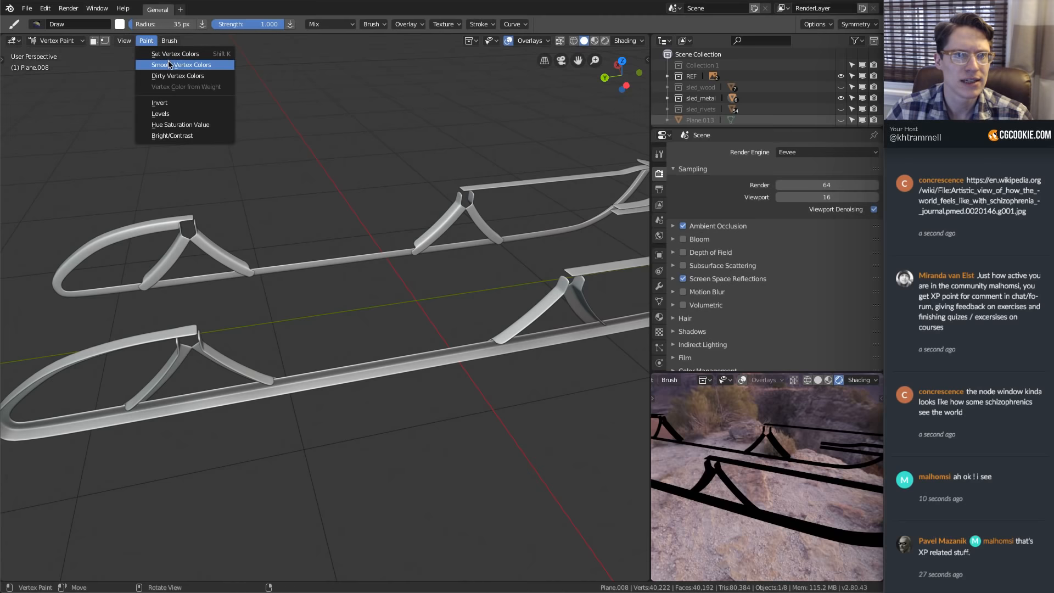
pyautogui.click(170, 76)
pyautogui.moveTo(424, 317); pyautogui.dragTo(391, 296, button='middle')
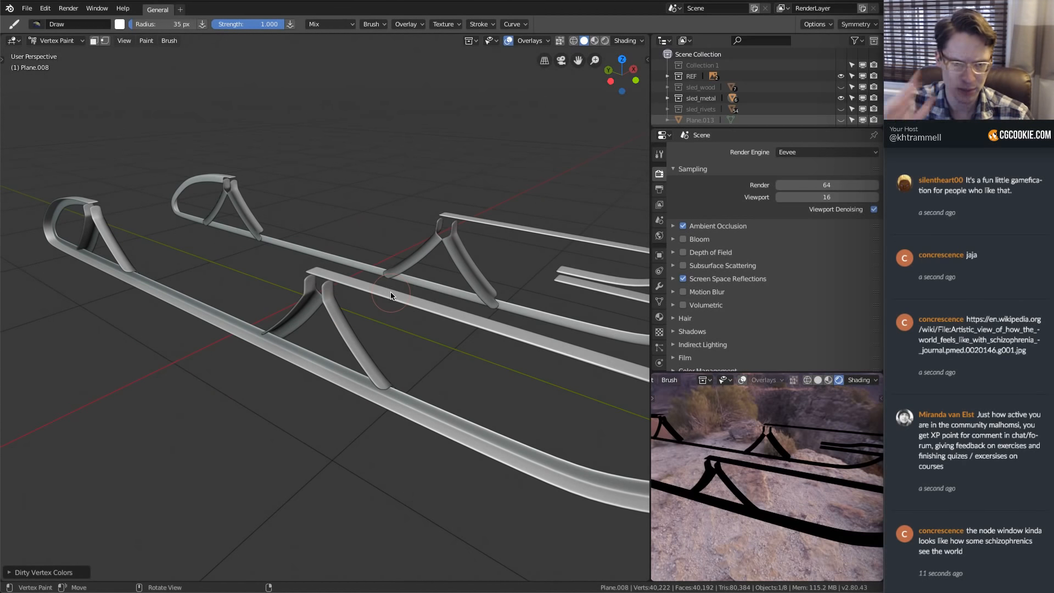
pyautogui.click(66, 40)
pyautogui.click(76, 54)
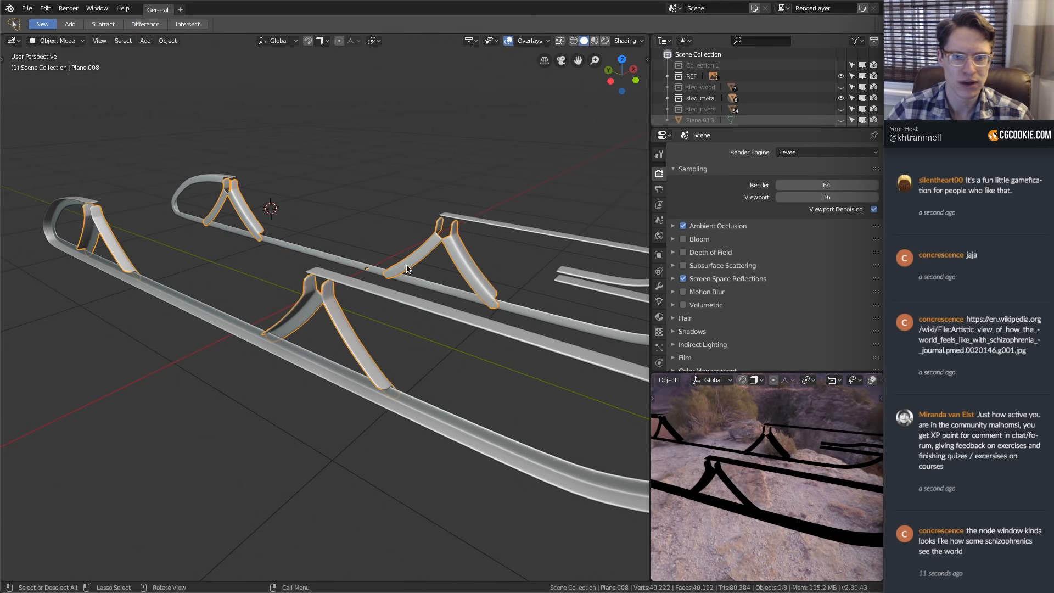
# Apply Dirty Vertex Colors to the two long outer metal straps in Vertex Paint mode and return to Object Mode
pyautogui.click(409, 294)
pyautogui.keyDown('shift'); pyautogui.moveTo(522, 291); pyautogui.dragTo(388, 274, button='middle'); pyautogui.keyUp('shift')
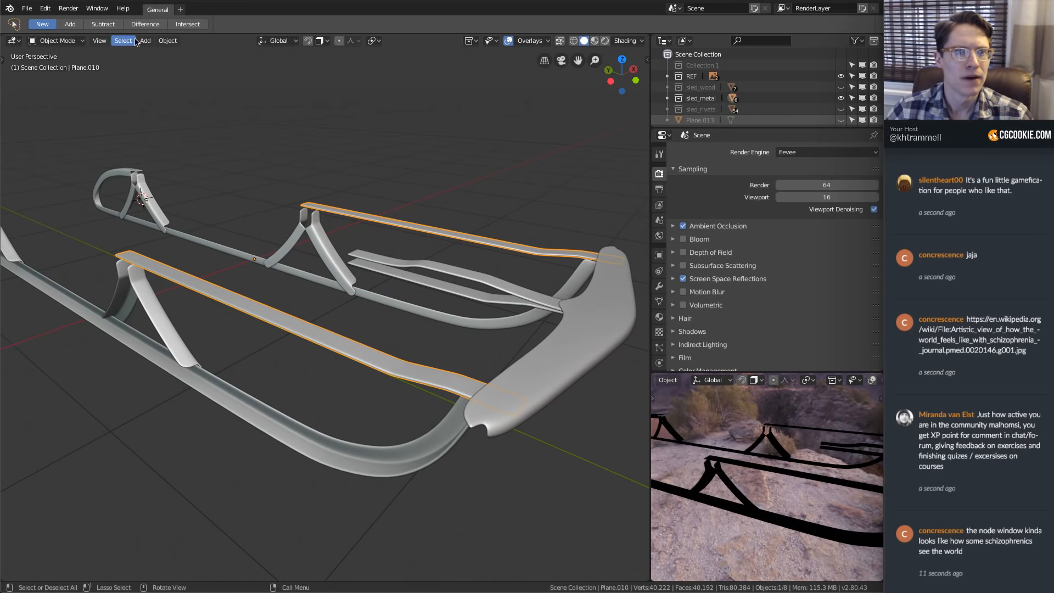
pyautogui.click(55, 40)
pyautogui.click(59, 90)
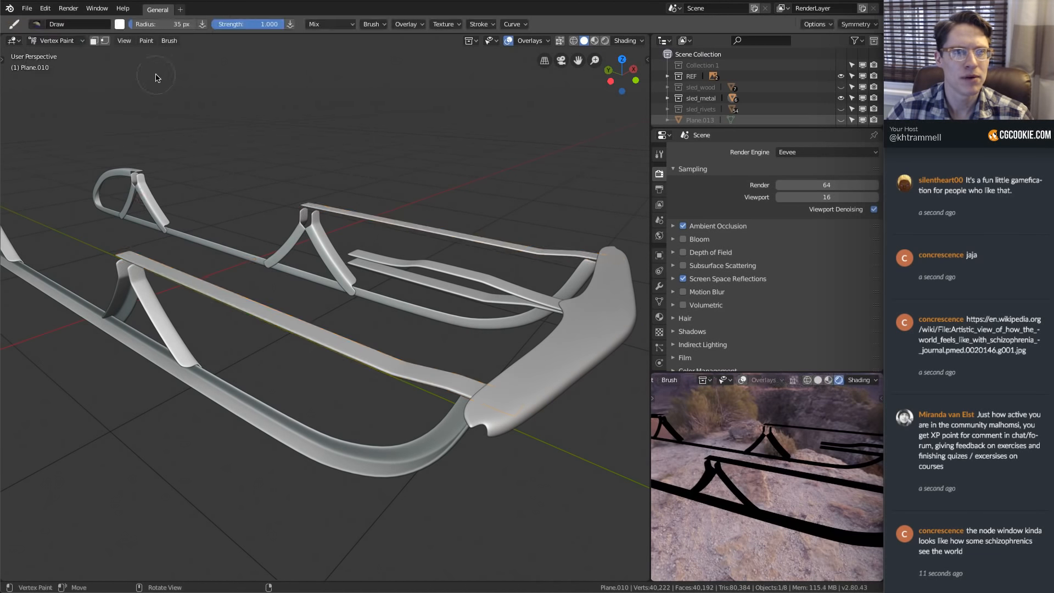
pyautogui.click(124, 41)
pyautogui.moveTo(142, 41)
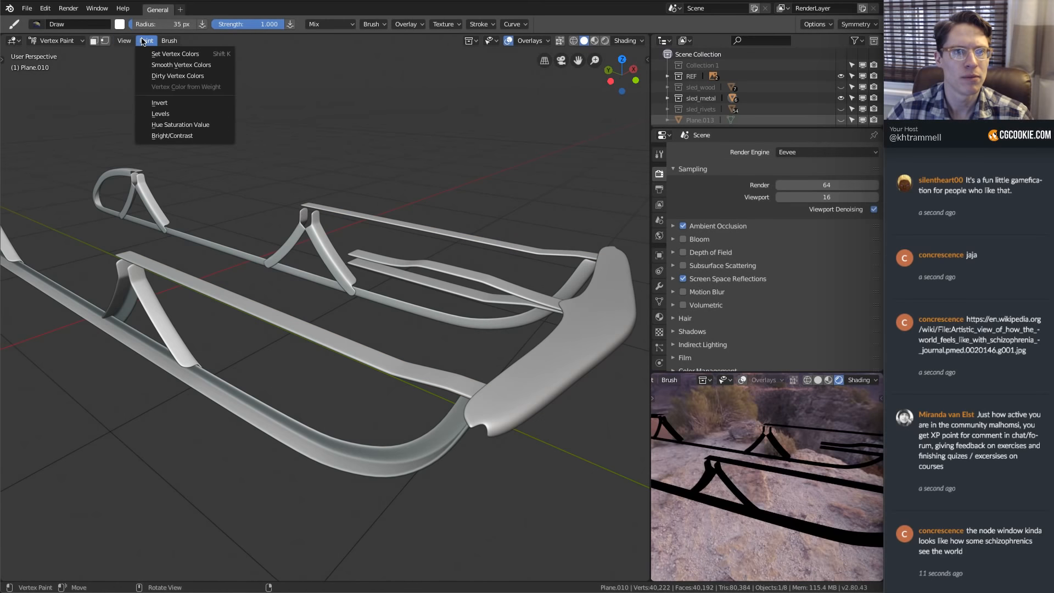
pyautogui.click(178, 76)
pyautogui.click(56, 40)
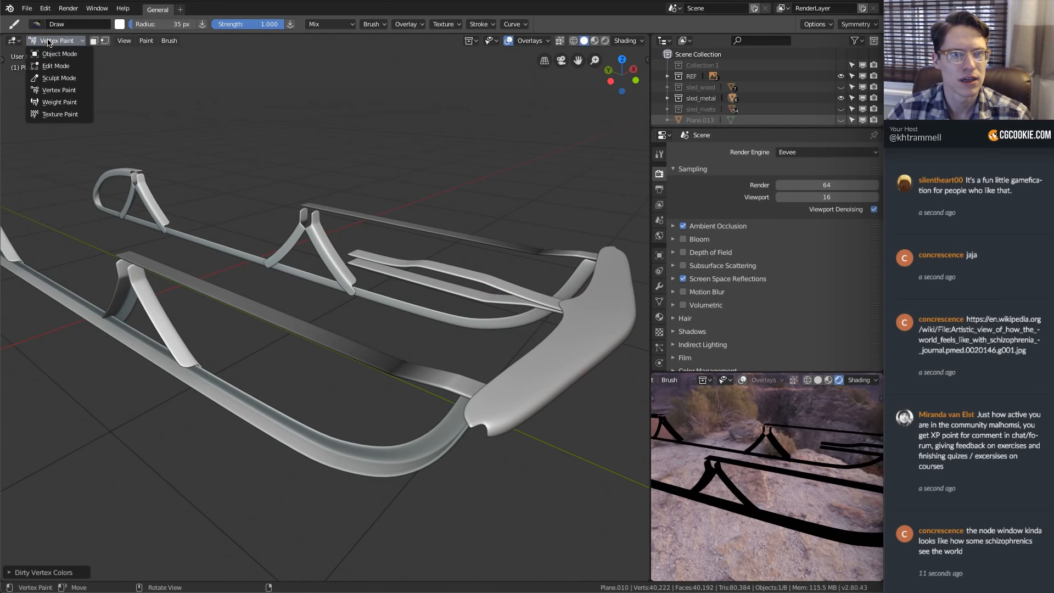
pyautogui.click(55, 49)
# Apply Dirty Vertex Colors to the wide front bumper plate in Vertex Paint mode and return to Object Mode
pyautogui.click(596, 325)
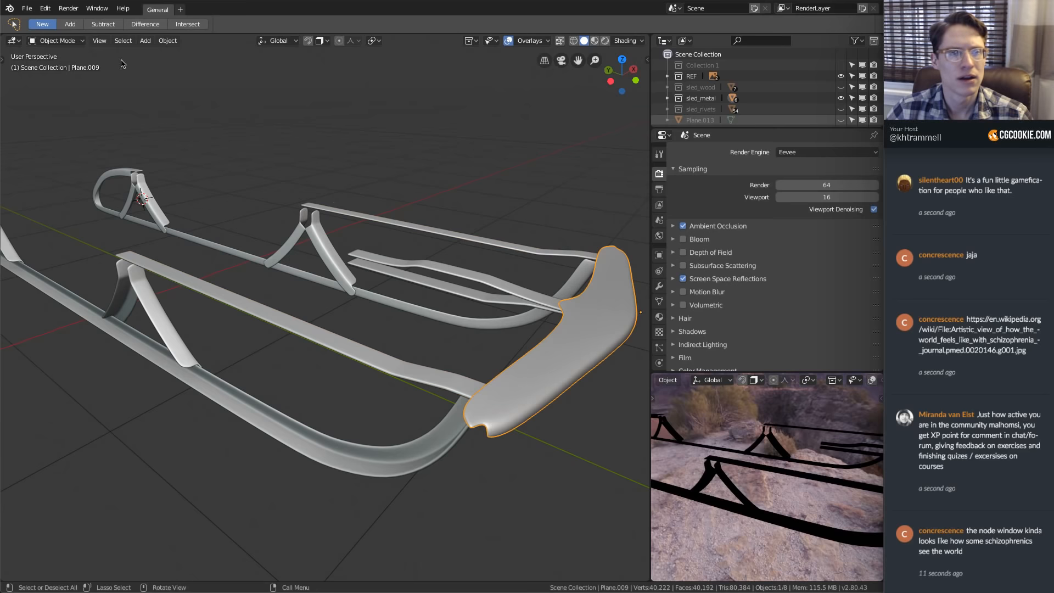
pyautogui.click(144, 40)
pyautogui.click(64, 41)
pyautogui.click(56, 41)
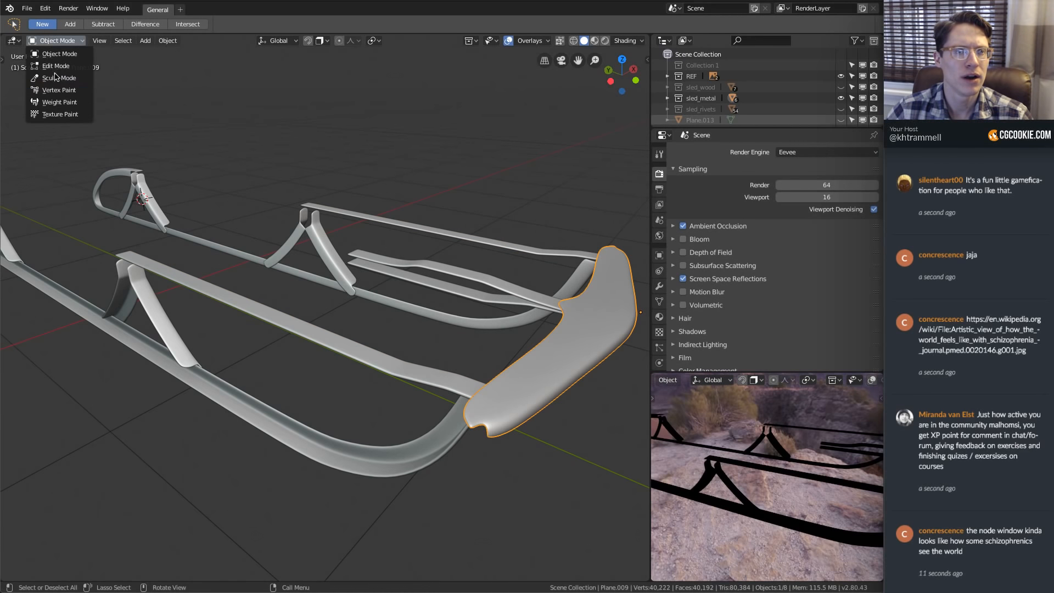
pyautogui.click(64, 91)
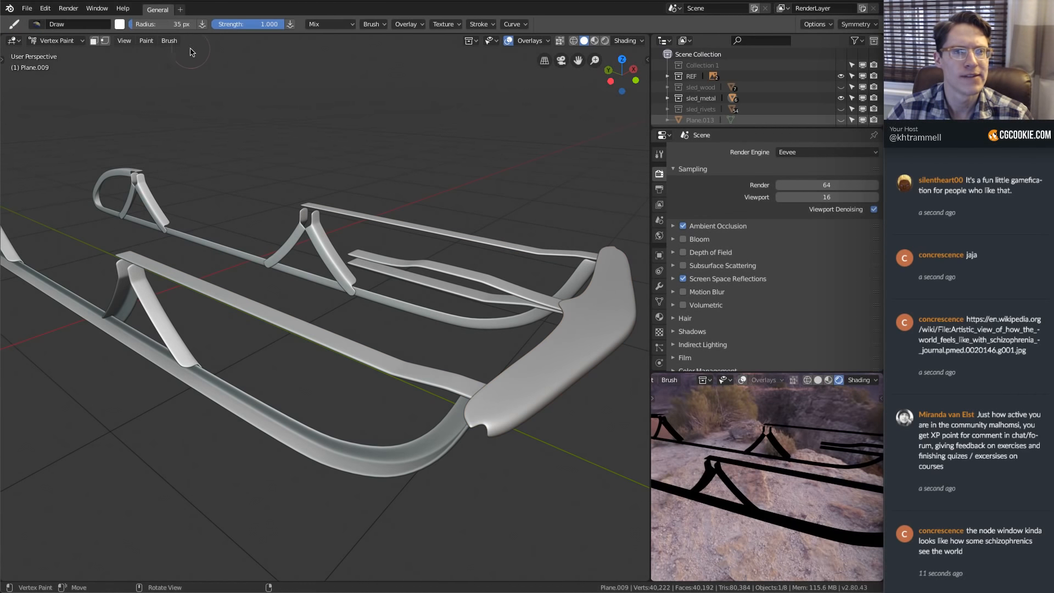
pyautogui.click(147, 41)
pyautogui.click(176, 80)
pyautogui.moveTo(470, 239); pyautogui.dragTo(472, 248, button='middle')
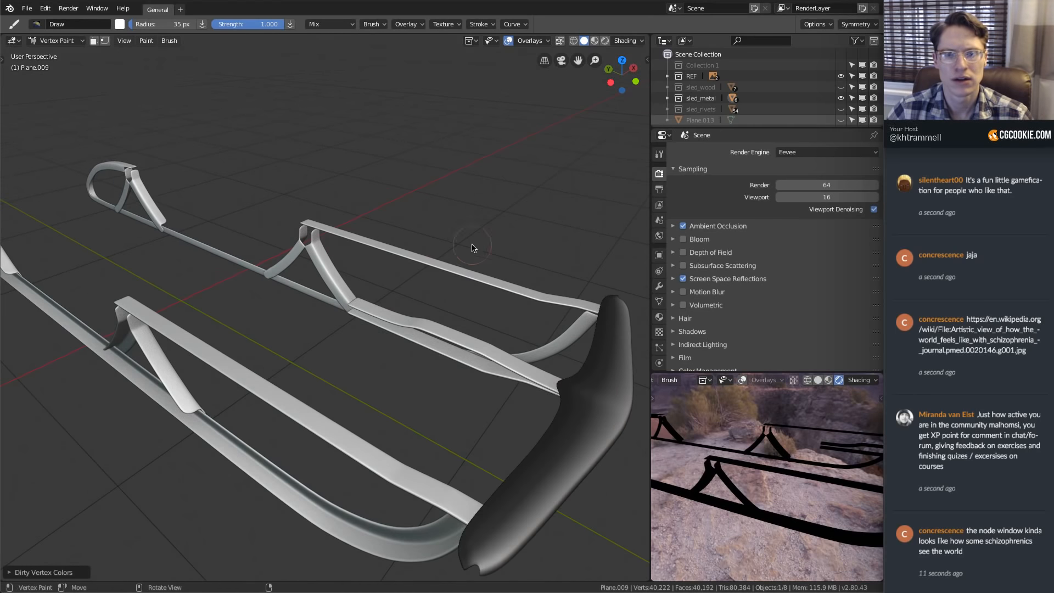
pyautogui.click(55, 41)
pyautogui.click(55, 50)
# Select the upper centre strap behind the bumper and apply Dirty Vertex Colors to it in Vertex Paint mode
pyautogui.click(443, 321)
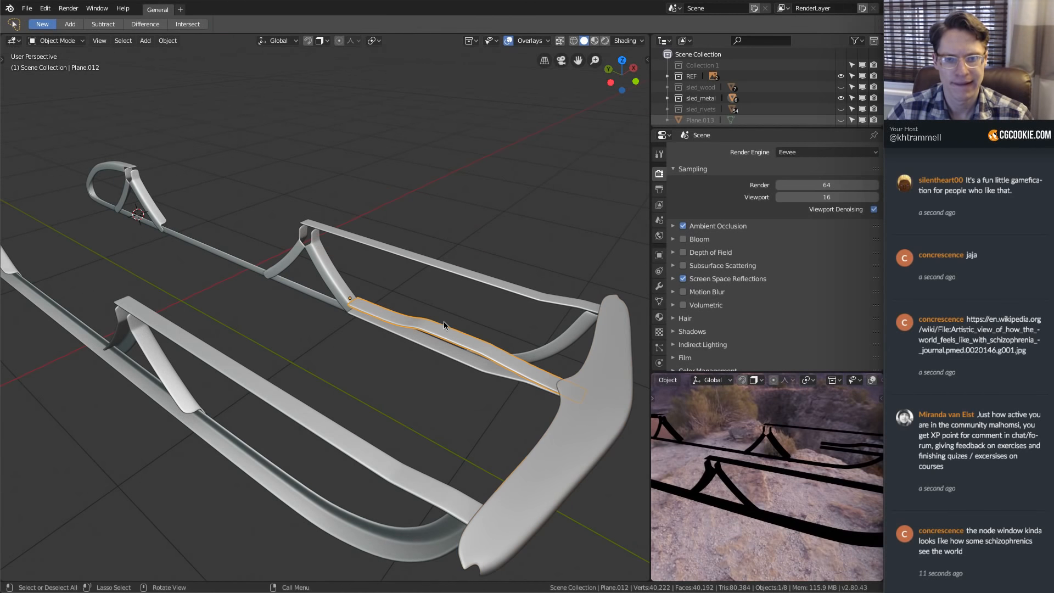
pyautogui.click(77, 42)
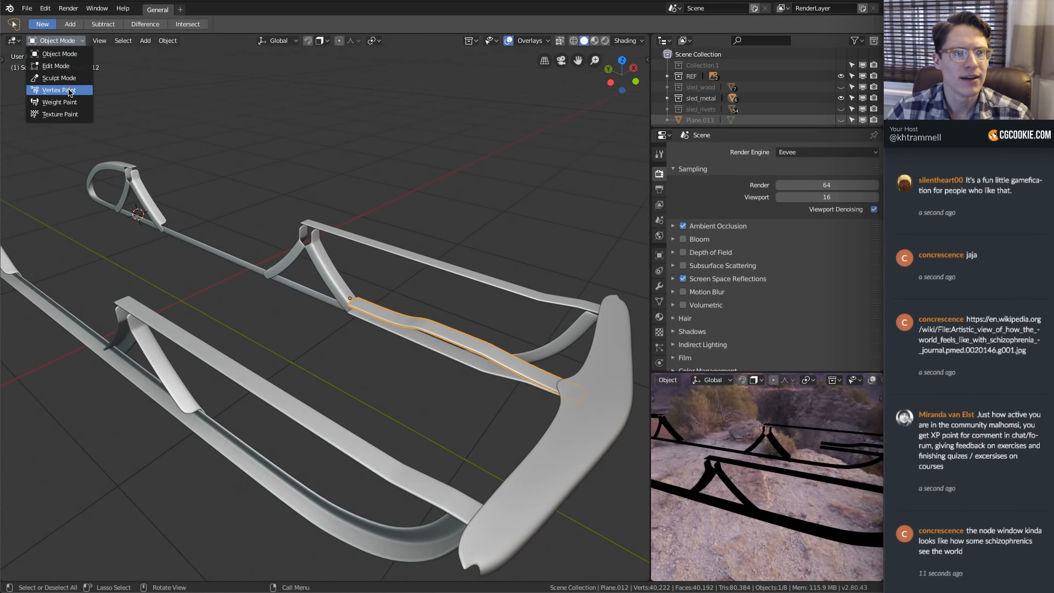
pyautogui.click(65, 91)
pyautogui.click(146, 42)
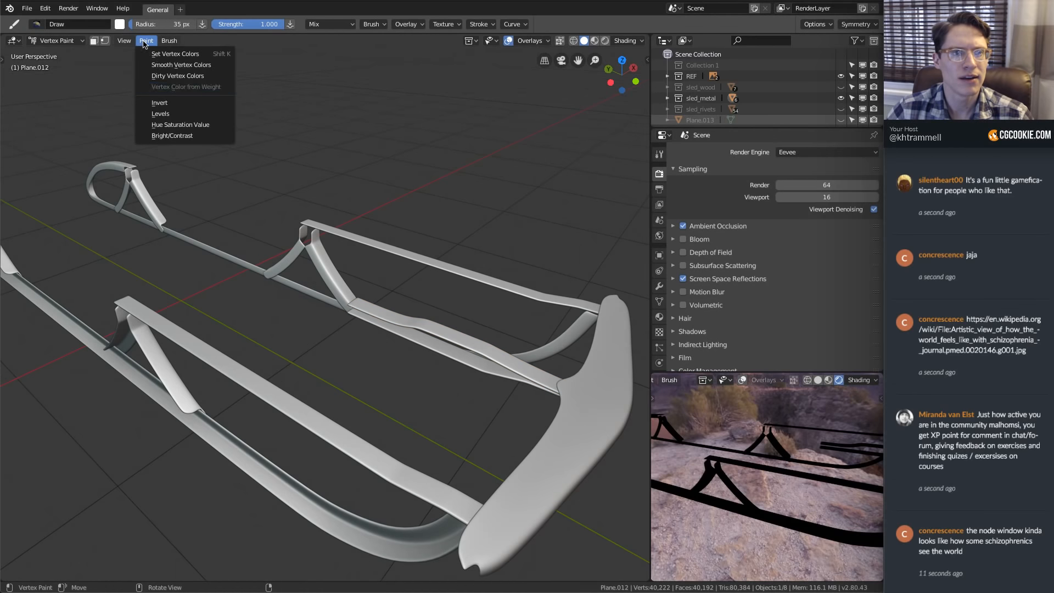
pyautogui.click(185, 77)
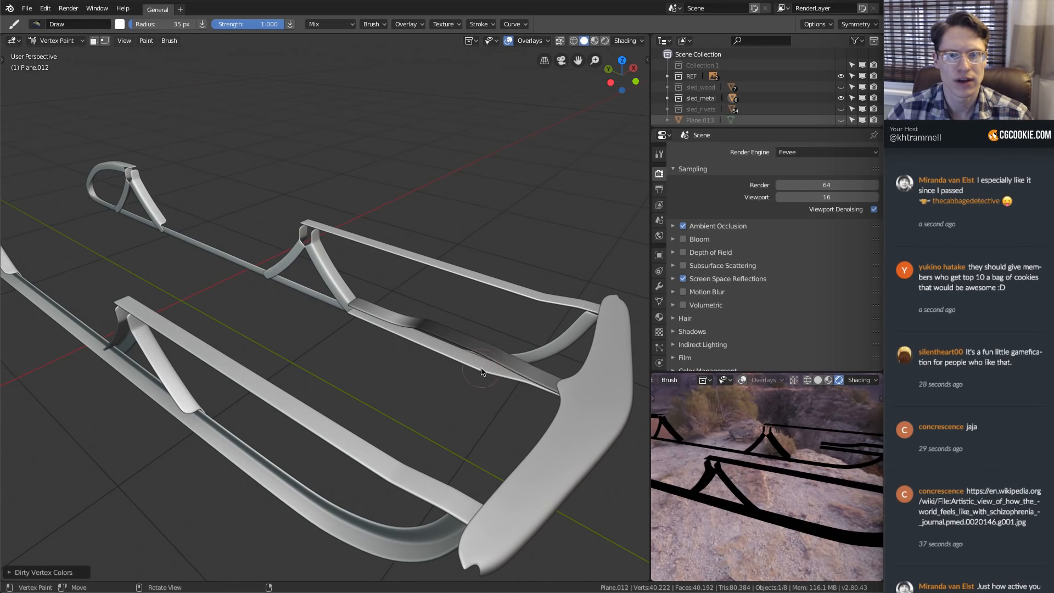
# Return to Object Mode, apply Dirty Vertex Colors to the lower centre strap behind the bumper in Vertex Paint mode, and return to Object Mode
pyautogui.click(82, 42)
pyautogui.click(68, 54)
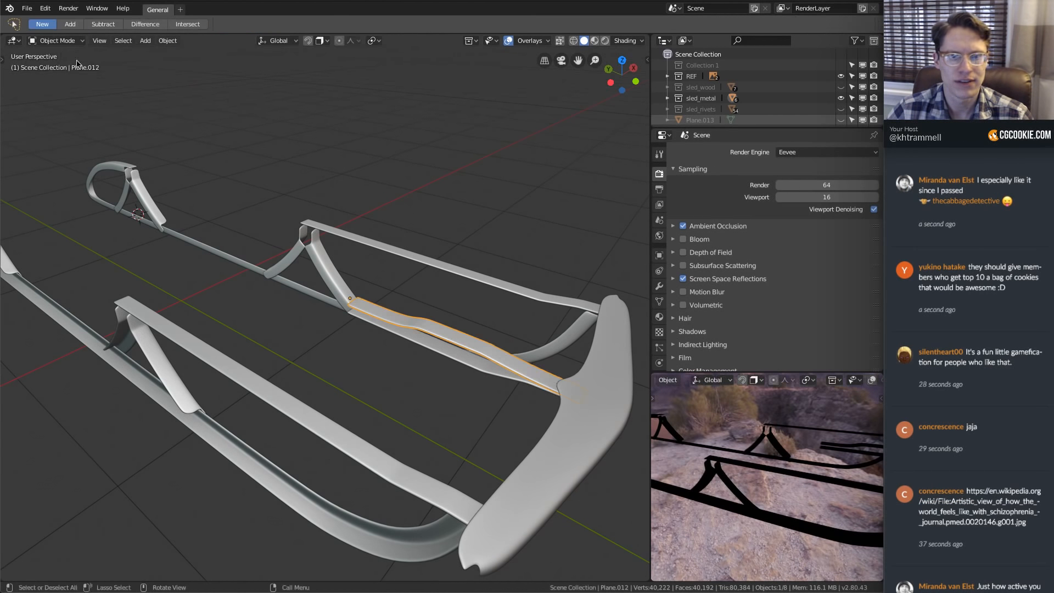
pyautogui.click(434, 354)
pyautogui.click(57, 41)
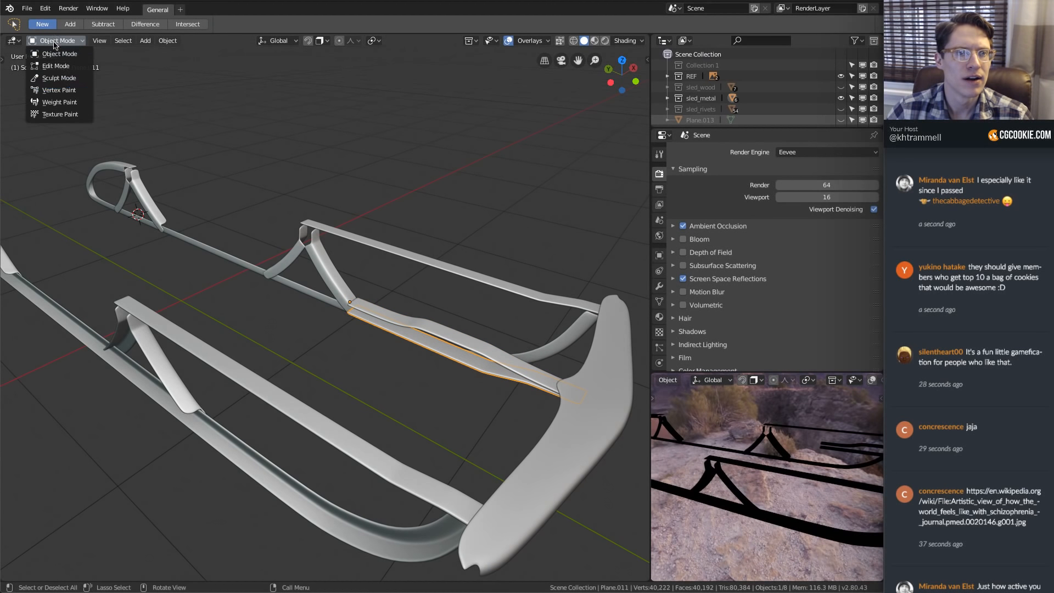
pyautogui.click(65, 88)
pyautogui.click(146, 41)
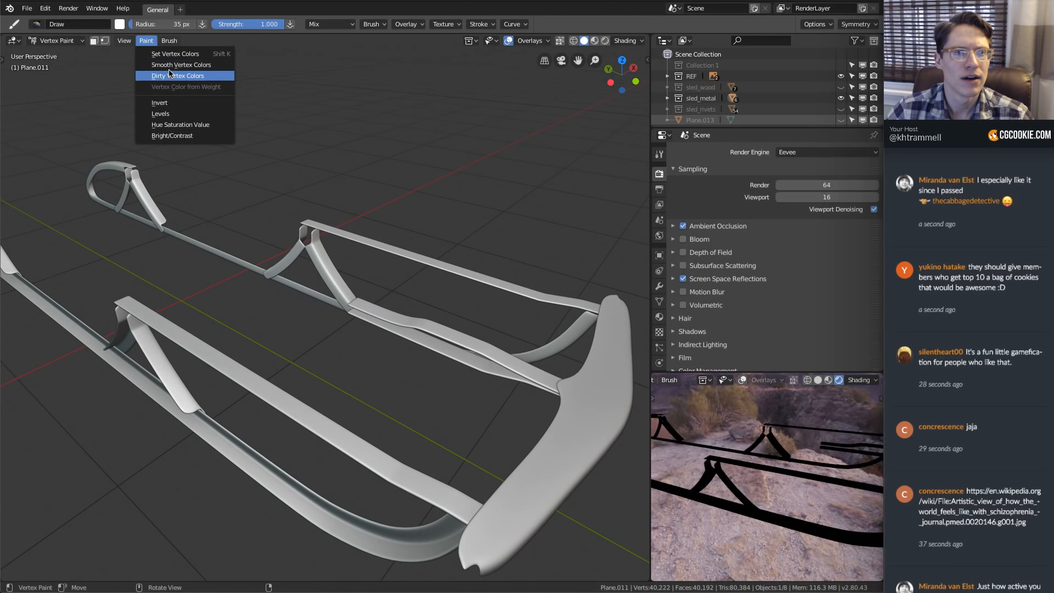
pyautogui.click(171, 76)
pyautogui.click(58, 40)
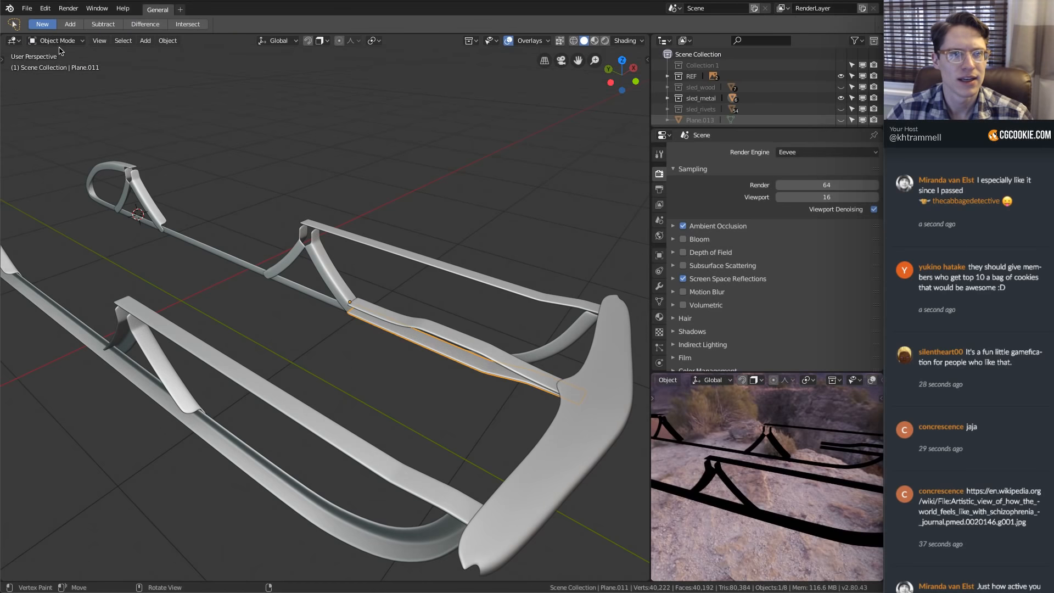
pyautogui.click(58, 52)
# Unhide the sled_wood and sled_rivets collections and the Plane.013 object
pyautogui.click(840, 87)
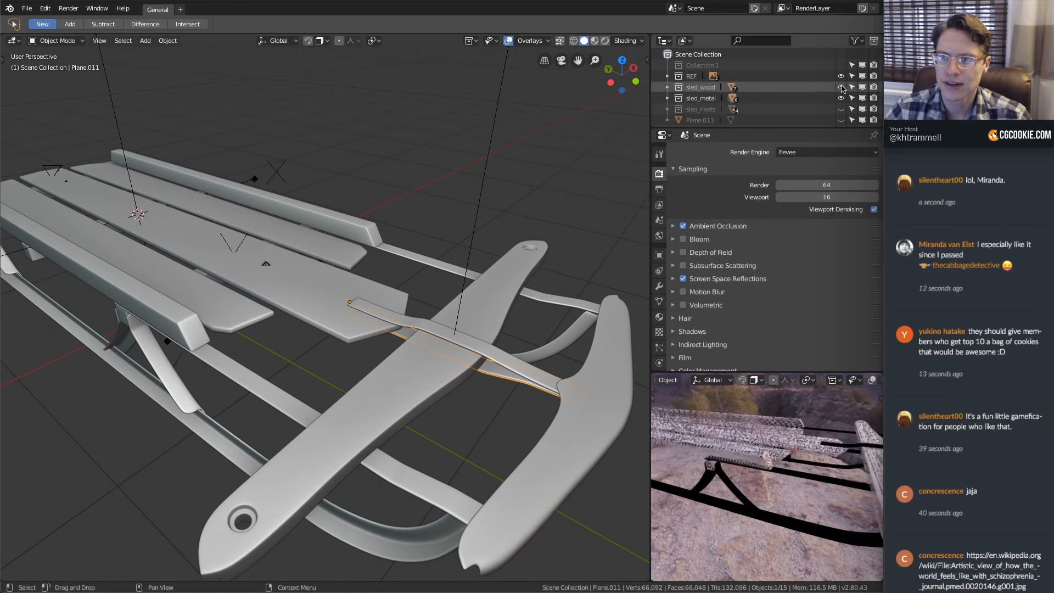
pyautogui.click(840, 108)
pyautogui.click(840, 119)
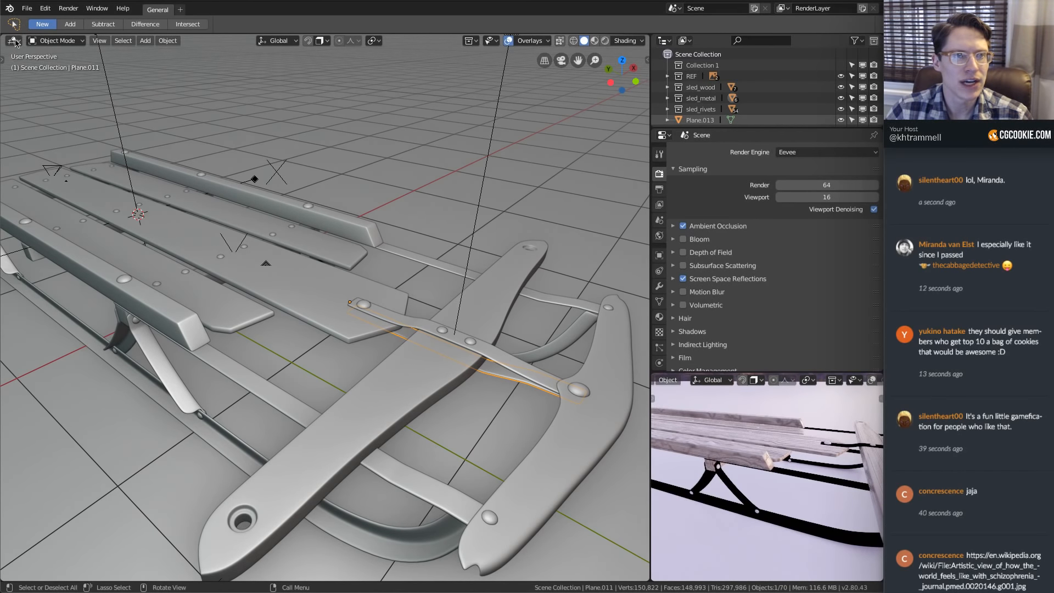
# Add an Attribute node for the Col vertex colors above the Geometry node in the red-painted-metal material's shader graph
pyautogui.click(14, 41)
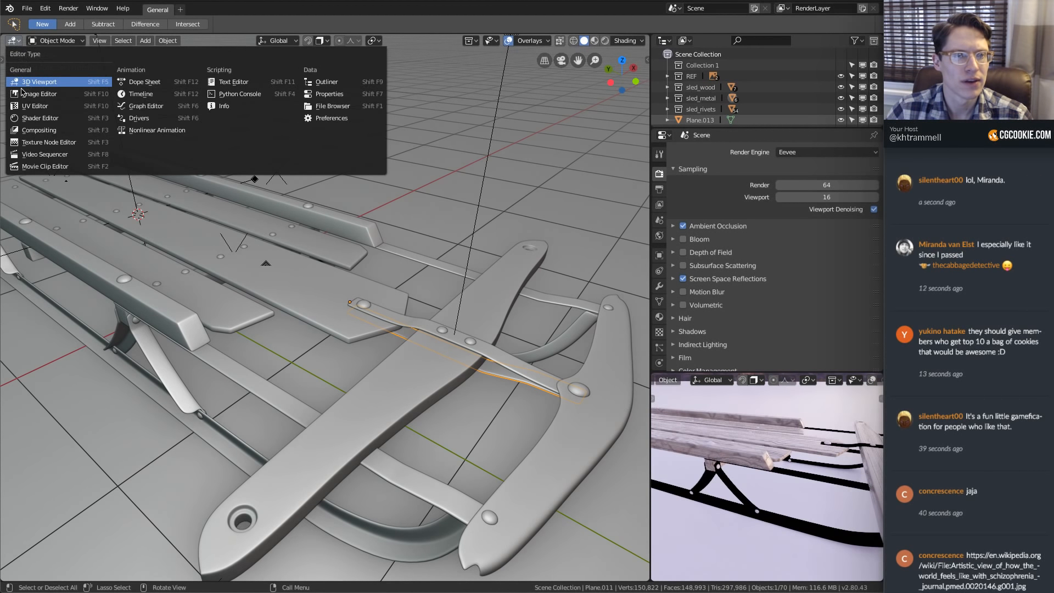
pyautogui.click(27, 118)
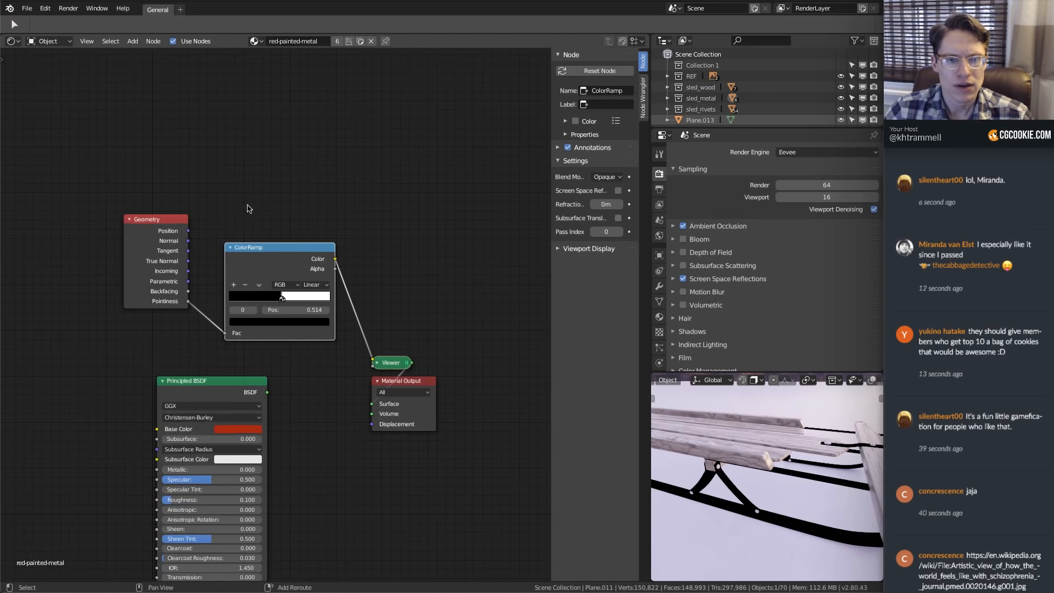
pyautogui.scroll(2, 247, 208)
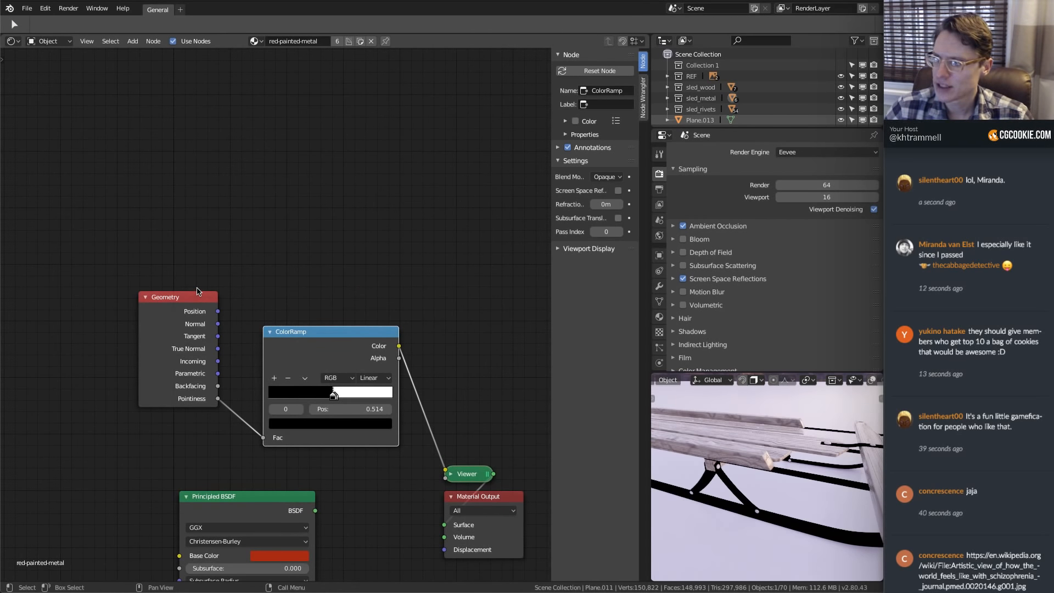
pyautogui.hotkey('shift', 'a')
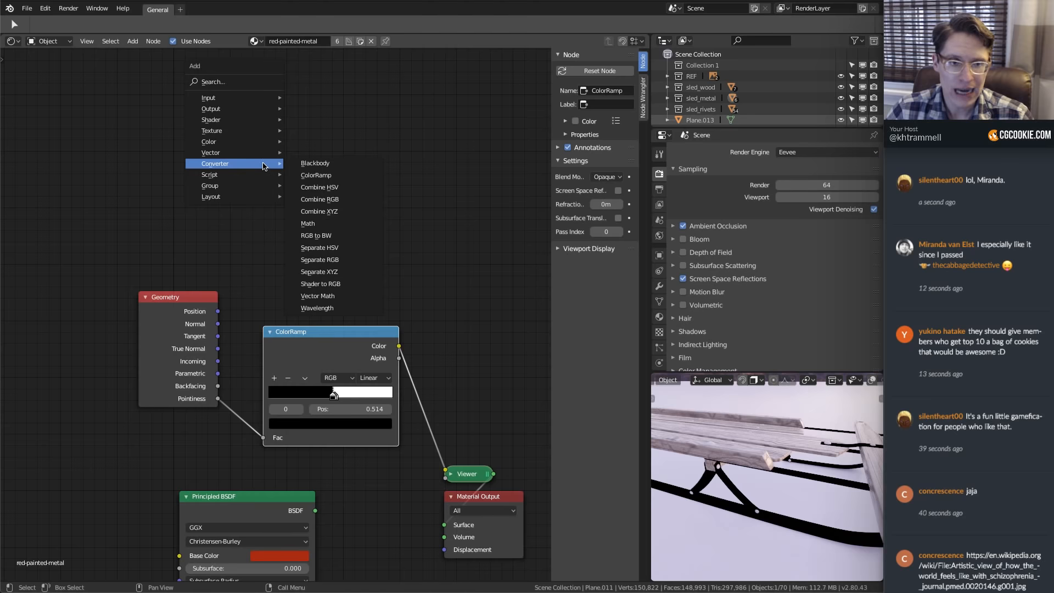
pyautogui.moveTo(239, 99)
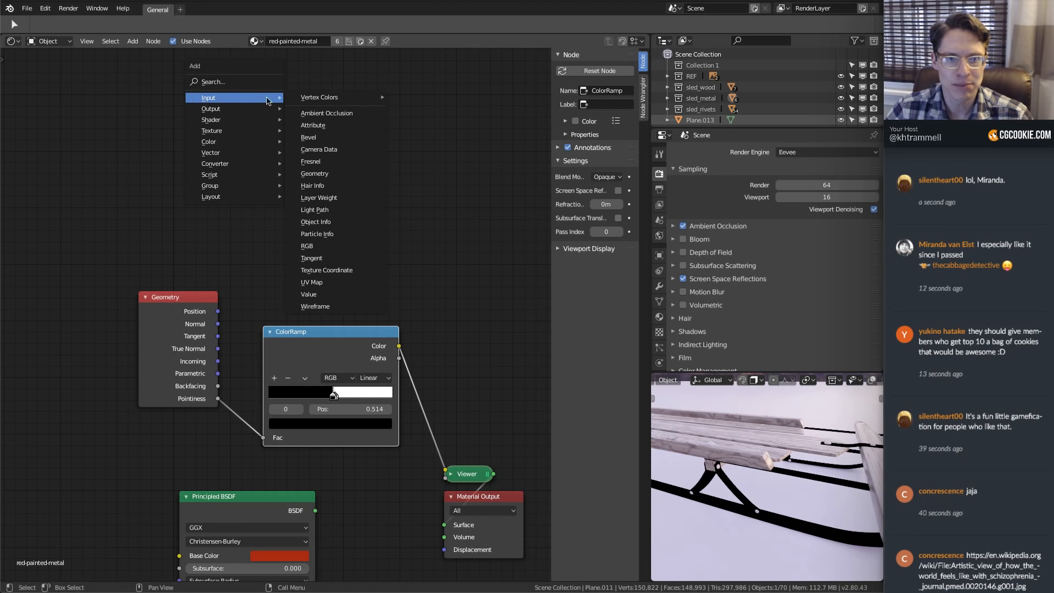
pyautogui.moveTo(330, 97)
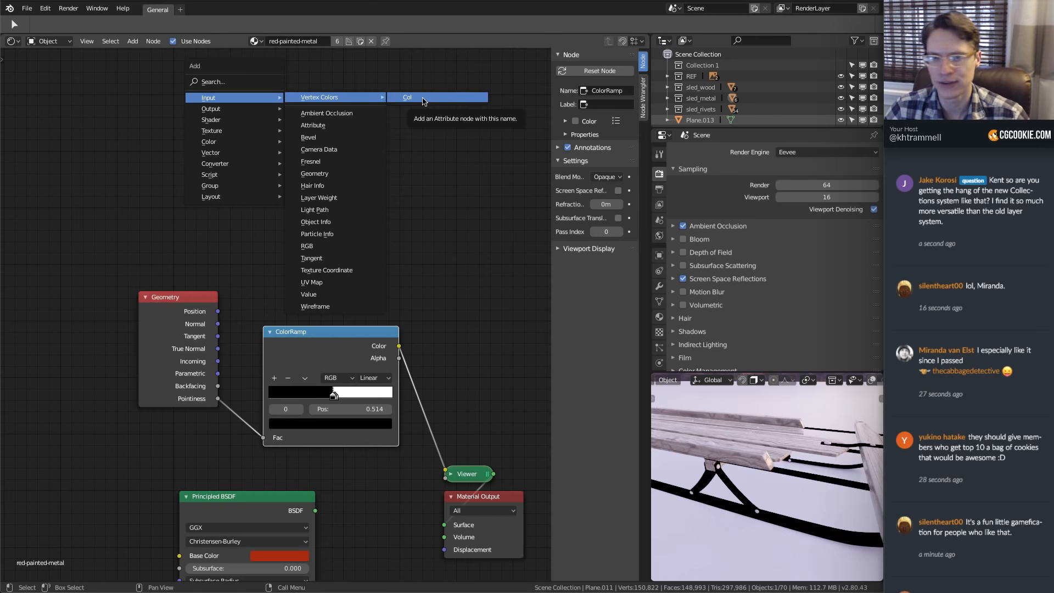
pyautogui.click(423, 101)
pyautogui.click(161, 191)
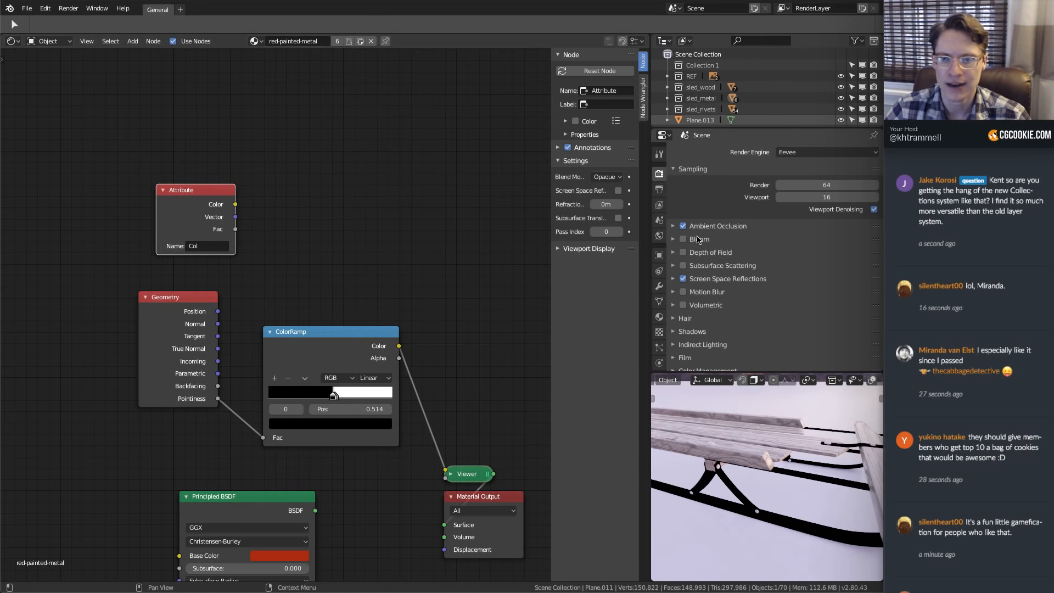
# Bring up the lower centre strap's mesh data properties at the Vertex Colors section
pyautogui.click(658, 304)
pyautogui.scroll(-1, 716, 290)
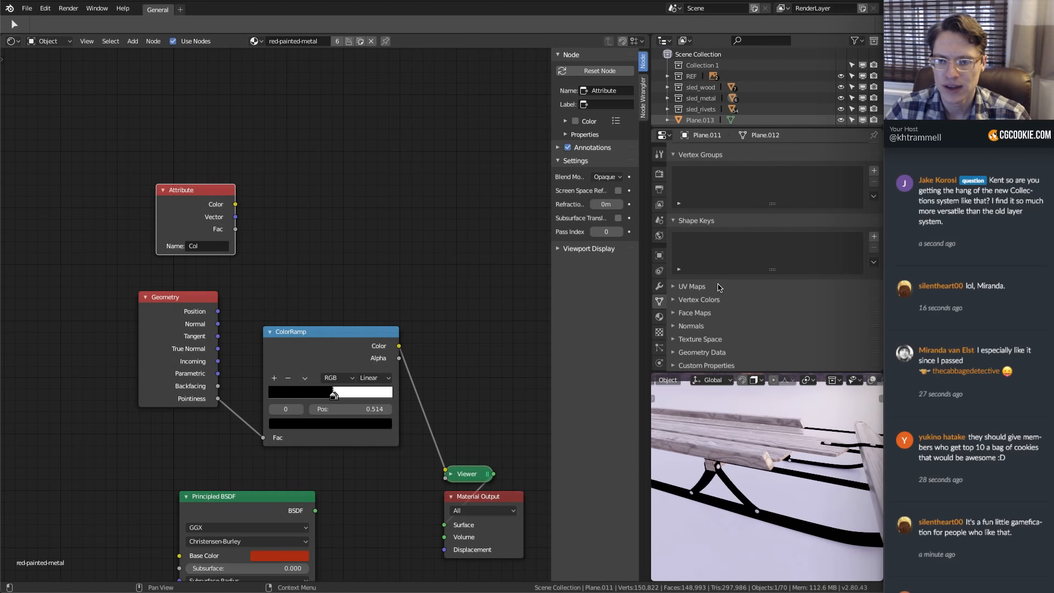
# Show the mesh's vertex color layers and delete the Geometry node from the red-painted-metal material
pyautogui.click(673, 300)
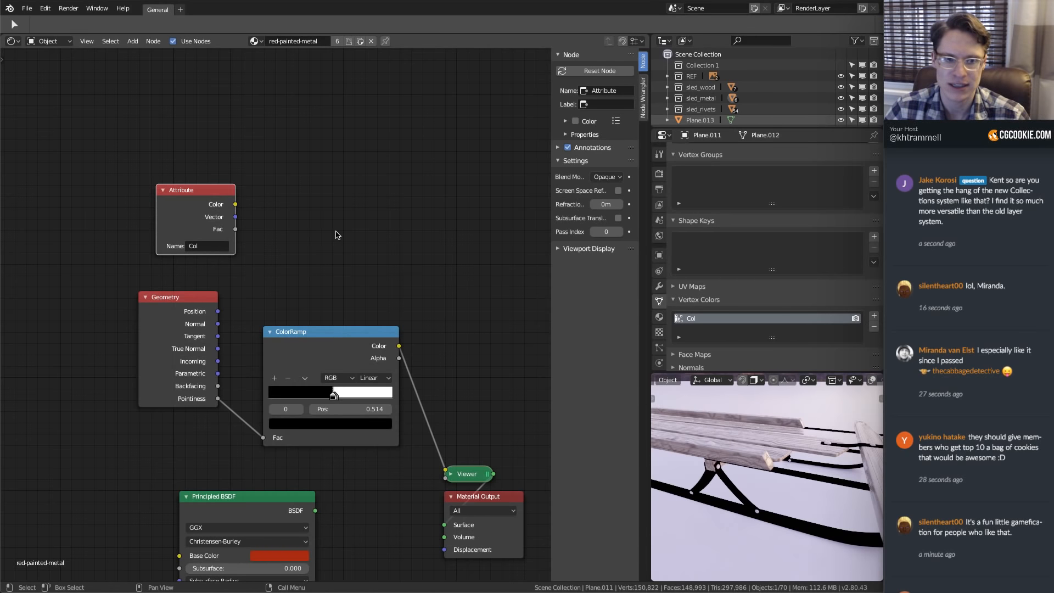
pyautogui.moveTo(357, 239); pyautogui.dragTo(416, 242, button='middle')
pyautogui.click(256, 308)
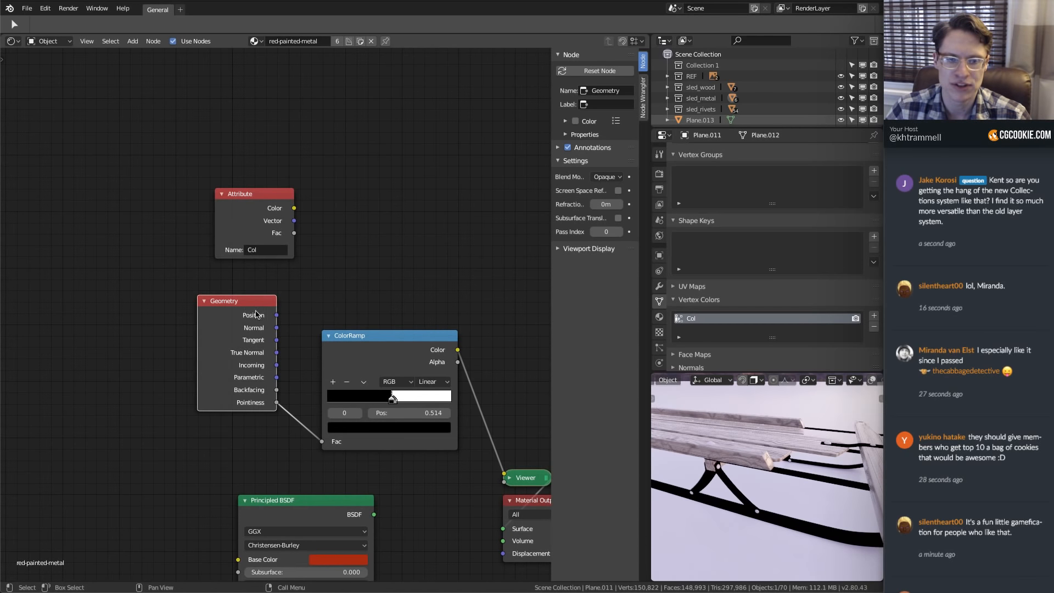
pyautogui.moveTo(256, 308); pyautogui.dragTo(269, 280, button='middle')
pyautogui.press('x')
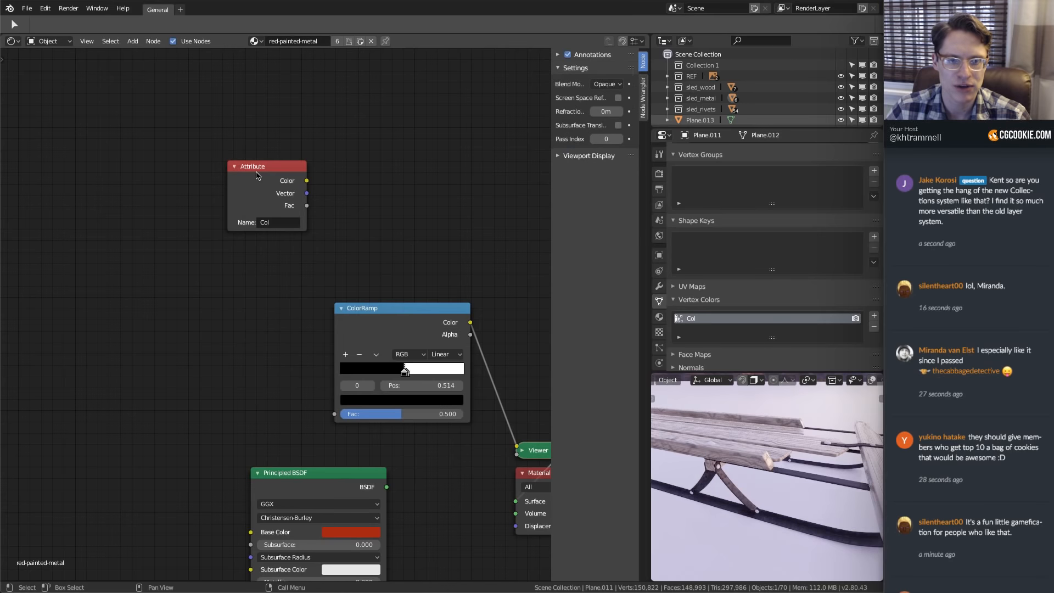
# Place the Attribute node beside the ColorRamp and connect its Color output to the ramp's Fac input
pyautogui.moveTo(253, 204); pyautogui.dragTo(132, 306)
pyautogui.moveTo(187, 283); pyautogui.dragTo(252, 301)
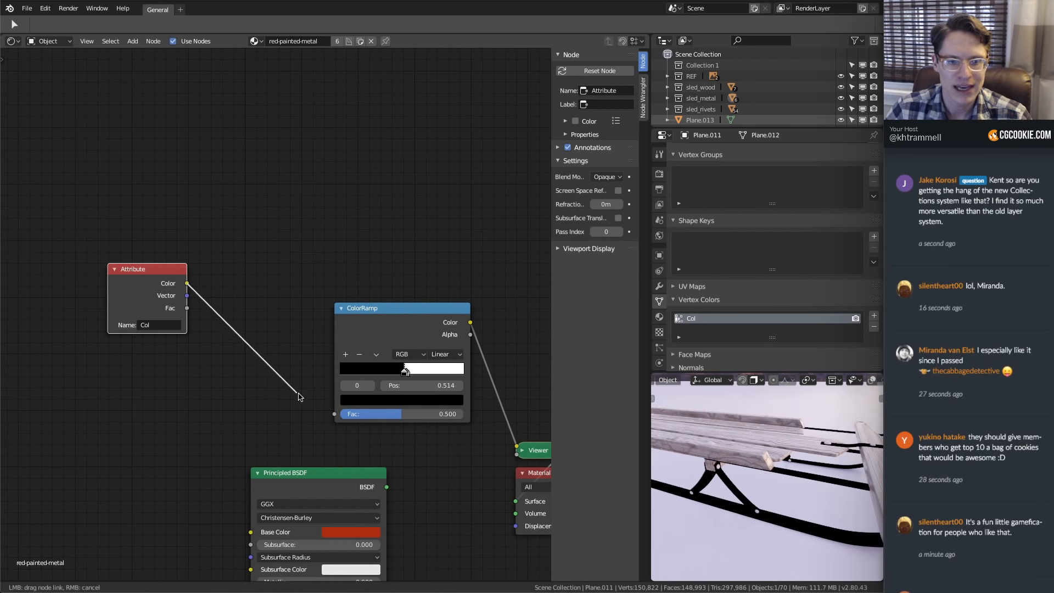
pyautogui.moveTo(298, 396); pyautogui.dragTo(335, 416)
pyautogui.moveTo(398, 390); pyautogui.dragTo(398, 391)
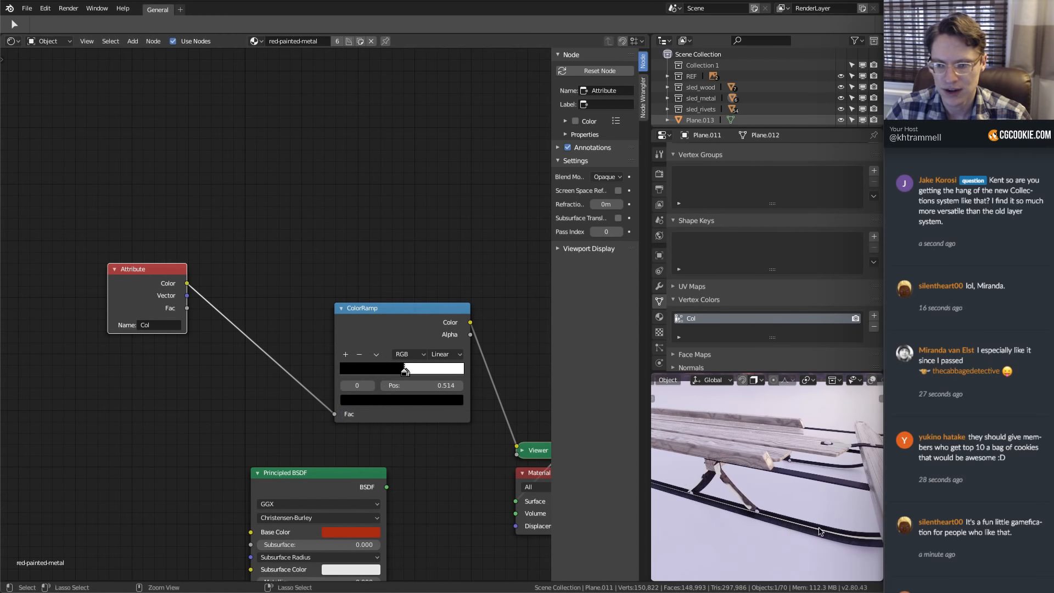
# Spread the ColorRamp's black and white stops into a narrow gradient with the white stop at position 0.677
pyautogui.moveTo(758, 483); pyautogui.dragTo(771, 509, button='middle')
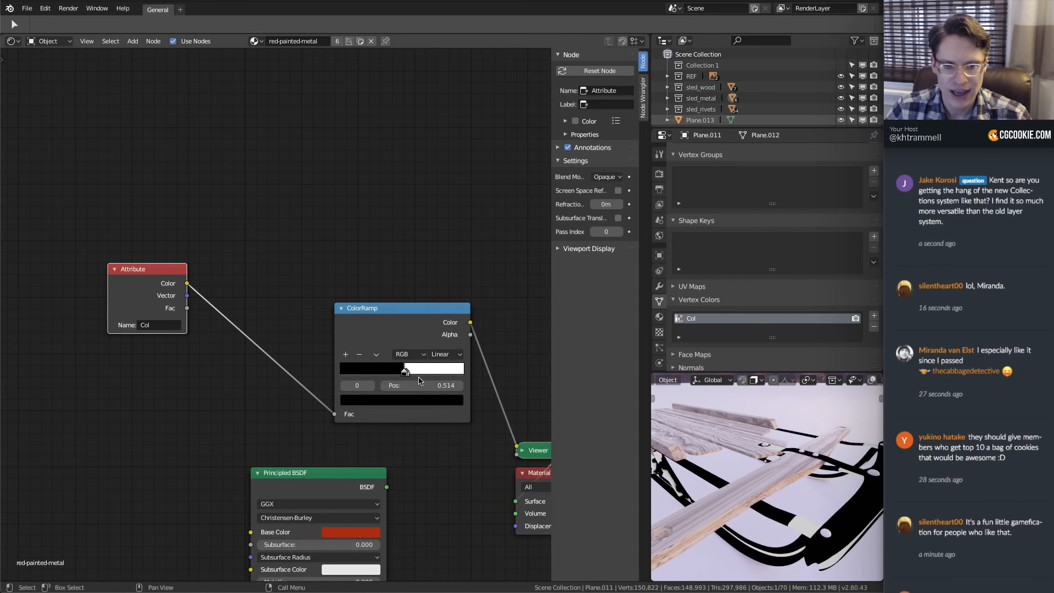
pyautogui.moveTo(404, 372)
pyautogui.mouseDown()
pyautogui.moveTo(345, 371)
pyautogui.moveTo(459, 372)
pyautogui.moveTo(328, 368)
pyautogui.moveTo(386, 368)
pyautogui.mouseUp()
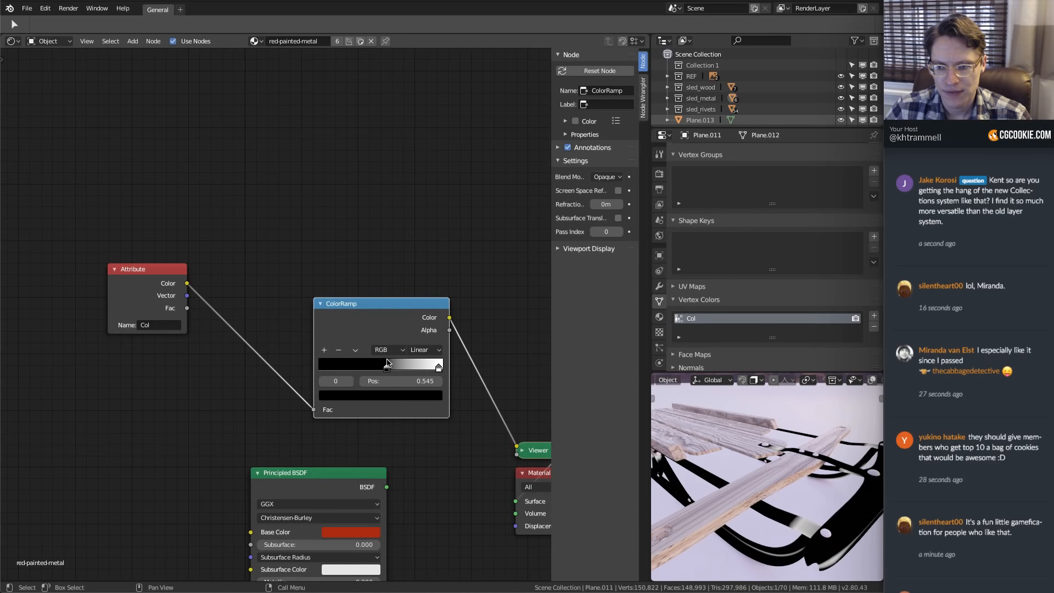
pyautogui.scroll(6, 823, 472)
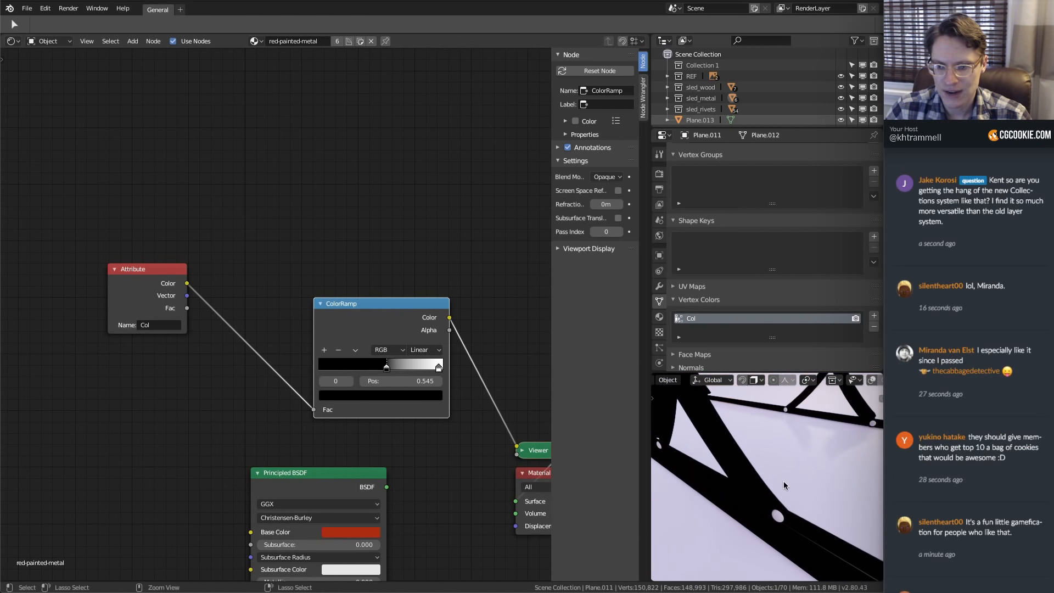
pyautogui.keyDown('ctrl'); pyautogui.moveTo(771, 475); pyautogui.dragTo(771, 494, button='middle'); pyautogui.keyUp('ctrl')
pyautogui.moveTo(386, 368)
pyautogui.mouseDown()
pyautogui.moveTo(378, 369)
pyautogui.moveTo(402, 367)
pyautogui.mouseUp()
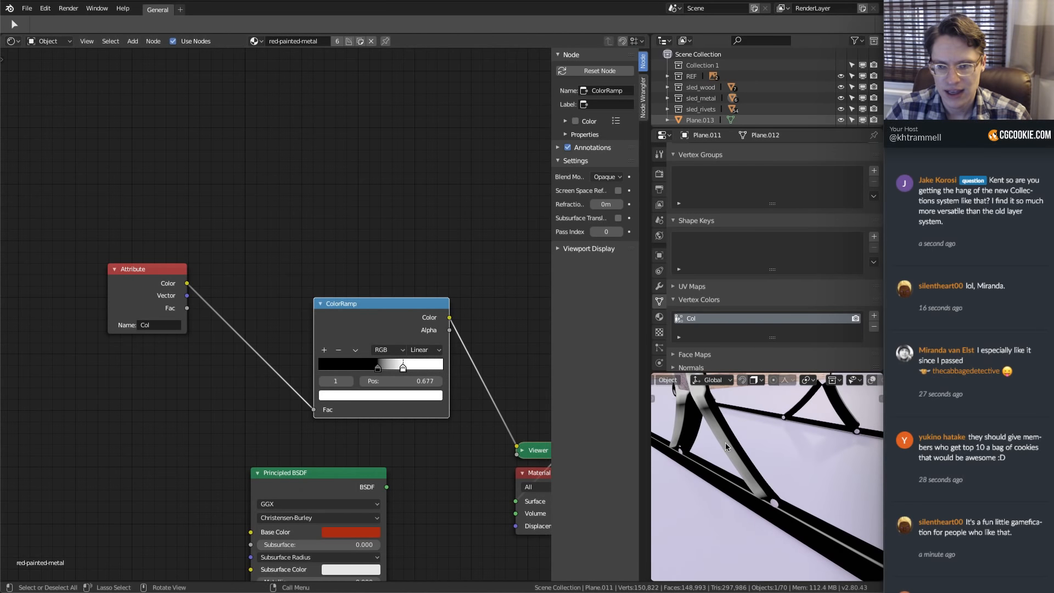
# Recalculate the face normals of the sled's angled metal struts and show their modifiers
pyautogui.moveTo(725, 442); pyautogui.dragTo(839, 453, button='middle')
pyautogui.click(724, 499)
pyautogui.press('Tab')
pyautogui.moveTo(788, 454)
pyautogui.mouseDown(button='middle')
pyautogui.moveTo(747, 480)
pyautogui.moveTo(735, 470)
pyautogui.moveTo(770, 461)
pyautogui.moveTo(742, 464)
pyautogui.moveTo(755, 461)
pyautogui.moveTo(744, 480)
pyautogui.moveTo(768, 461)
pyautogui.mouseUp(button='middle')
pyautogui.hotkey('ctrl', 'n')
pyautogui.scroll(-5, 755, 461)
pyautogui.press('Tab')
pyautogui.click(660, 286)
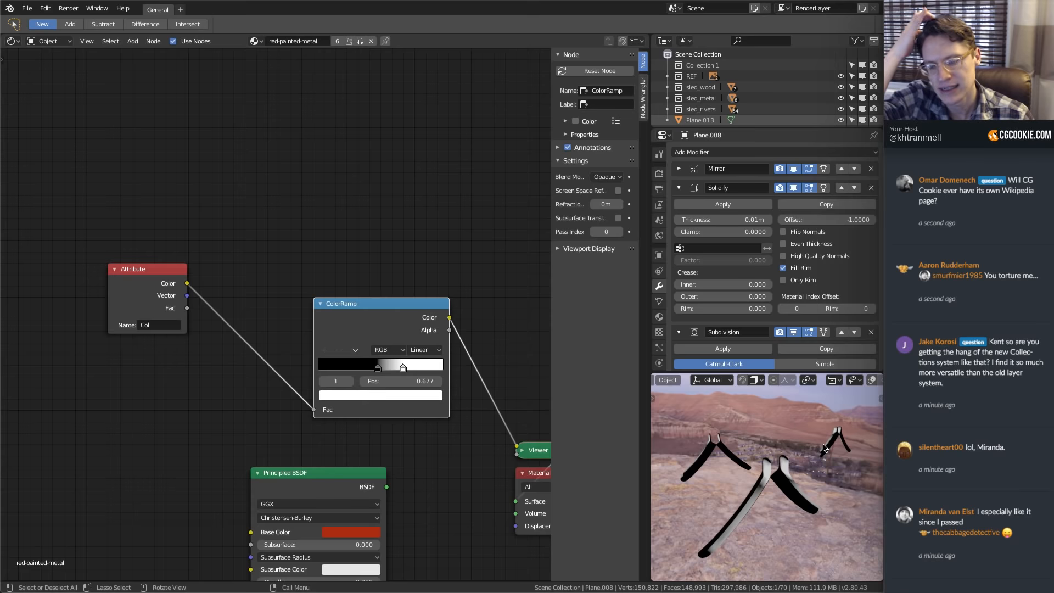
pyautogui.moveTo(823, 447); pyautogui.dragTo(807, 469, button='middle')
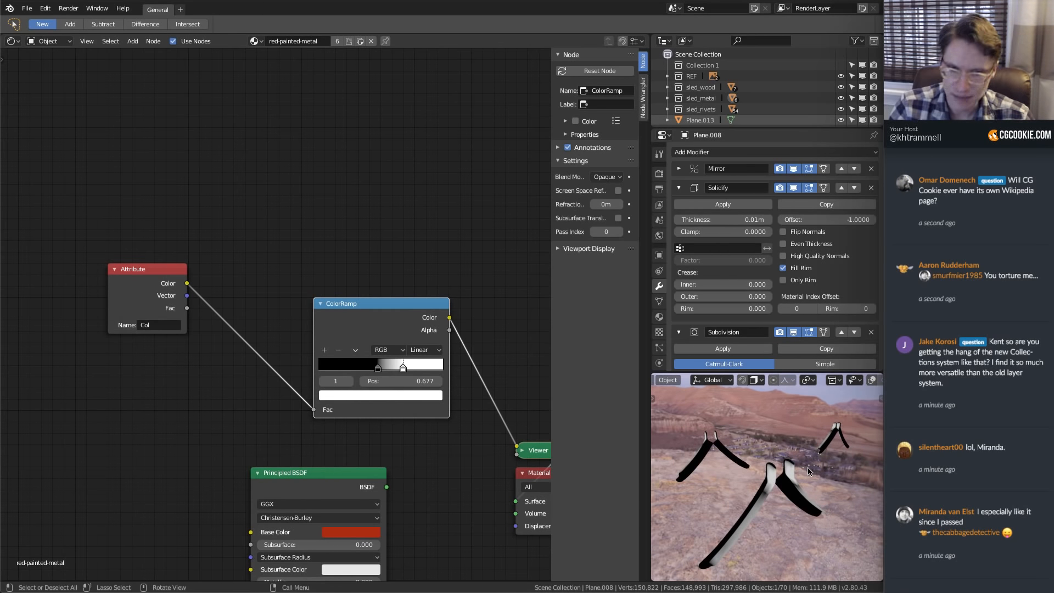
# Change the node editor into a 3D Viewport and hide the sled_wood, sled_rivets and REF collections and the Plane.013 object
pyautogui.click(12, 41)
pyautogui.click(39, 82)
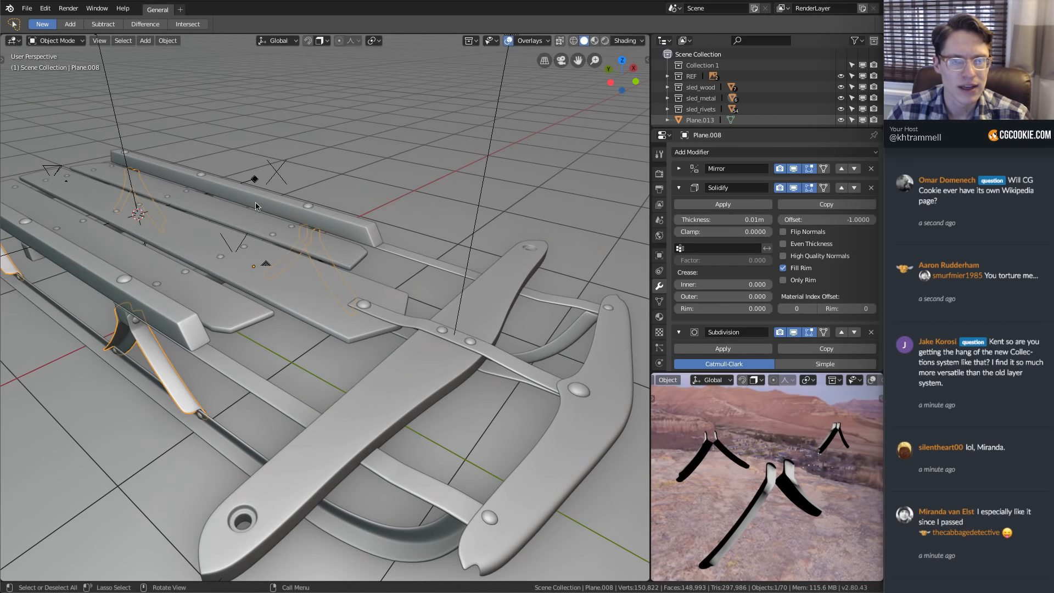
pyautogui.moveTo(351, 285); pyautogui.dragTo(406, 263, button='middle')
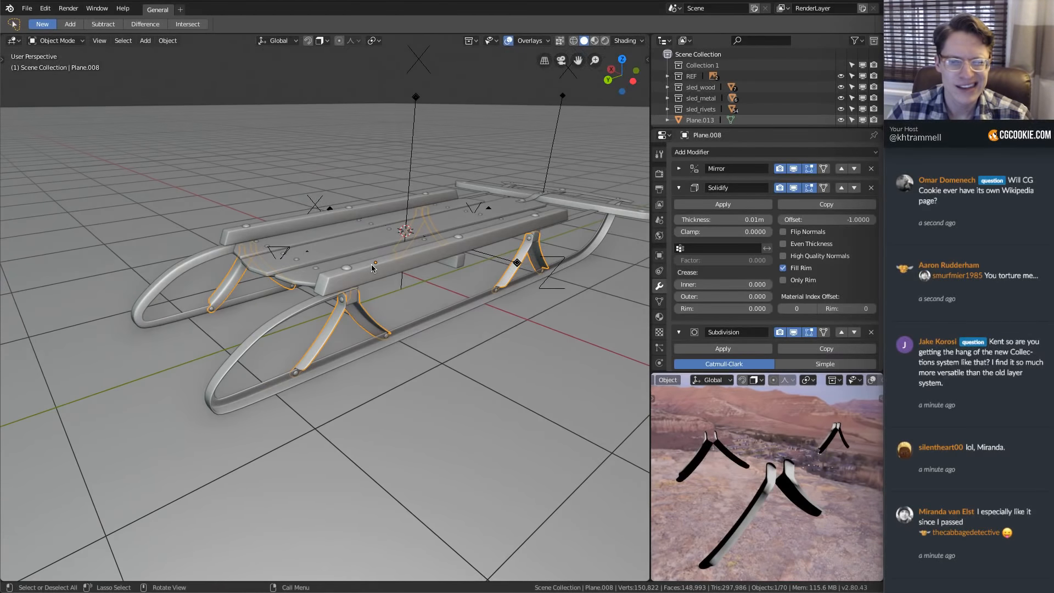
pyautogui.click(841, 87)
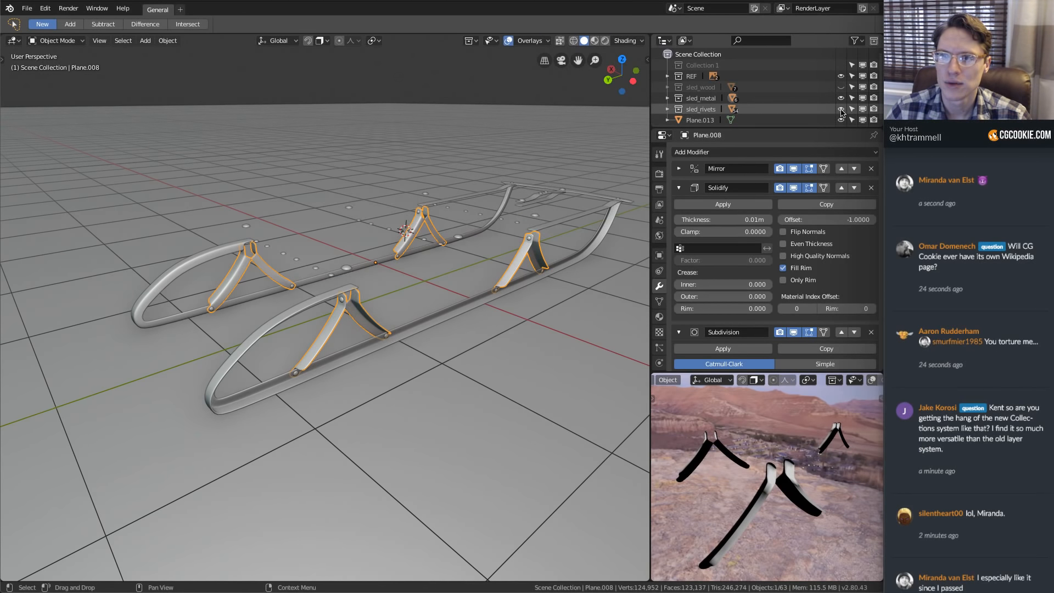
pyautogui.click(841, 108)
pyautogui.click(841, 119)
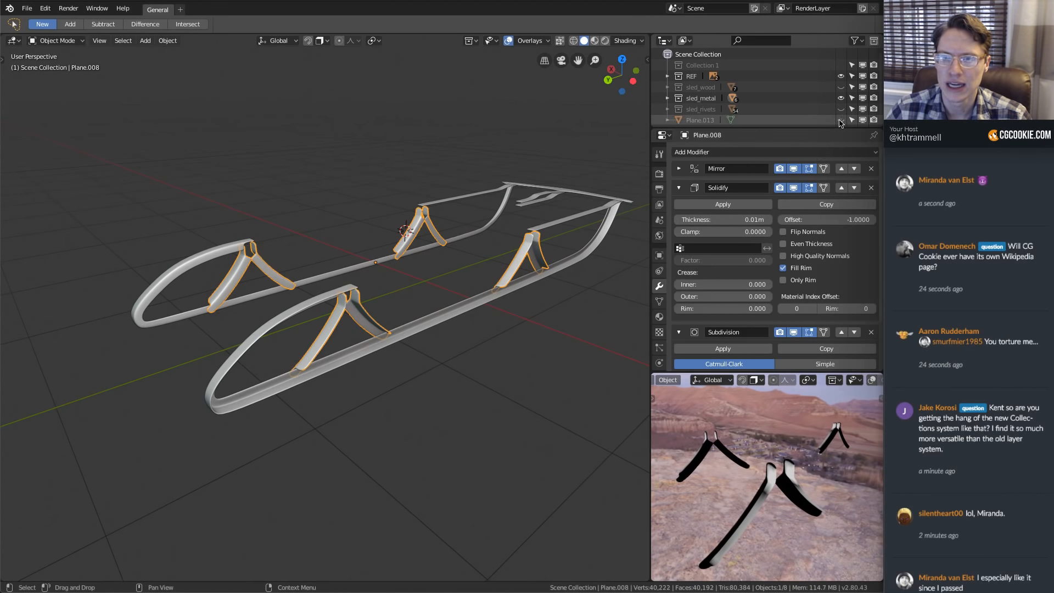
pyautogui.click(840, 76)
# Select all the metal sled parts and set their subdivision level to 0
pyautogui.moveTo(395, 274); pyautogui.dragTo(520, 229, button='middle')
pyautogui.keyDown('shift'); pyautogui.click(540, 262); pyautogui.keyUp('shift')
pyautogui.keyDown('shift'); pyautogui.click(521, 229); pyautogui.keyUp('shift')
pyautogui.keyDown('shift'); pyautogui.click(529, 221); pyautogui.keyUp('shift')
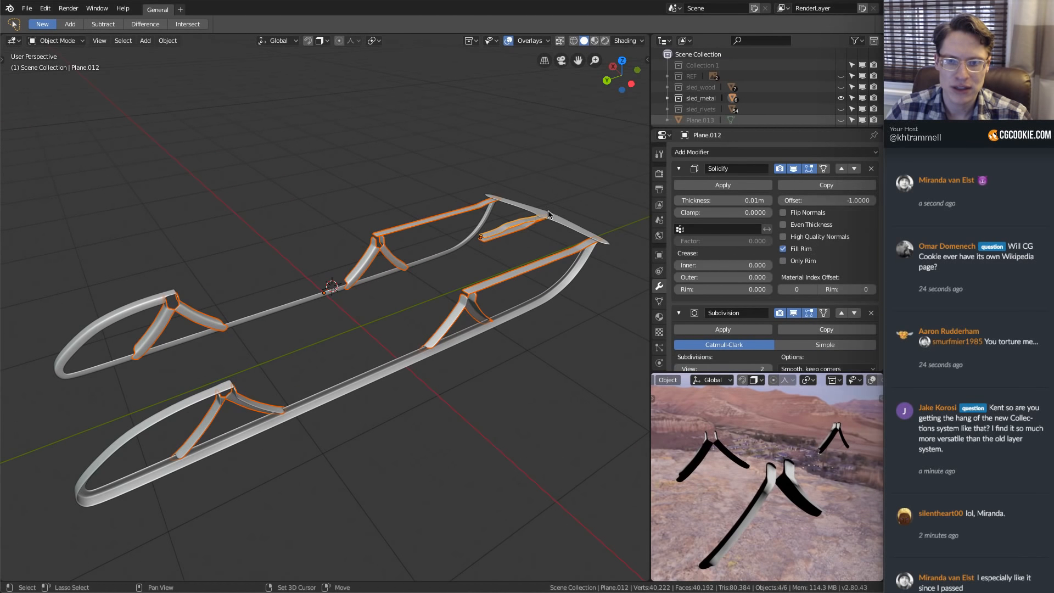
pyautogui.keyDown('shift'); pyautogui.click(545, 213); pyautogui.keyUp('shift')
pyautogui.moveTo(172, 308); pyautogui.dragTo(193, 303, button='middle')
pyautogui.keyDown('shift'); pyautogui.click(196, 302); pyautogui.keyUp('shift')
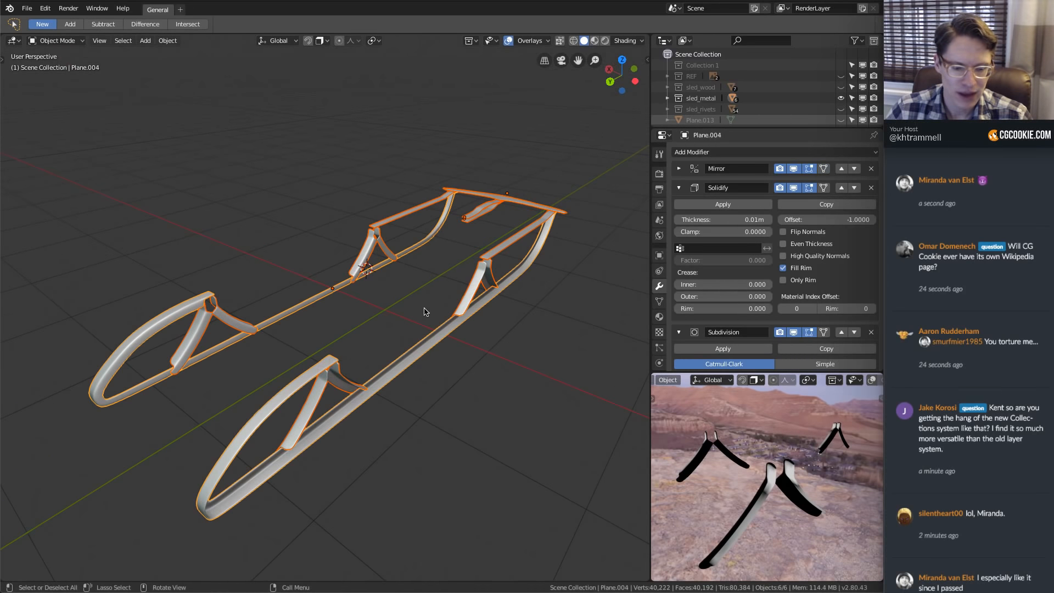
pyautogui.hotkey('ctrl', '0')
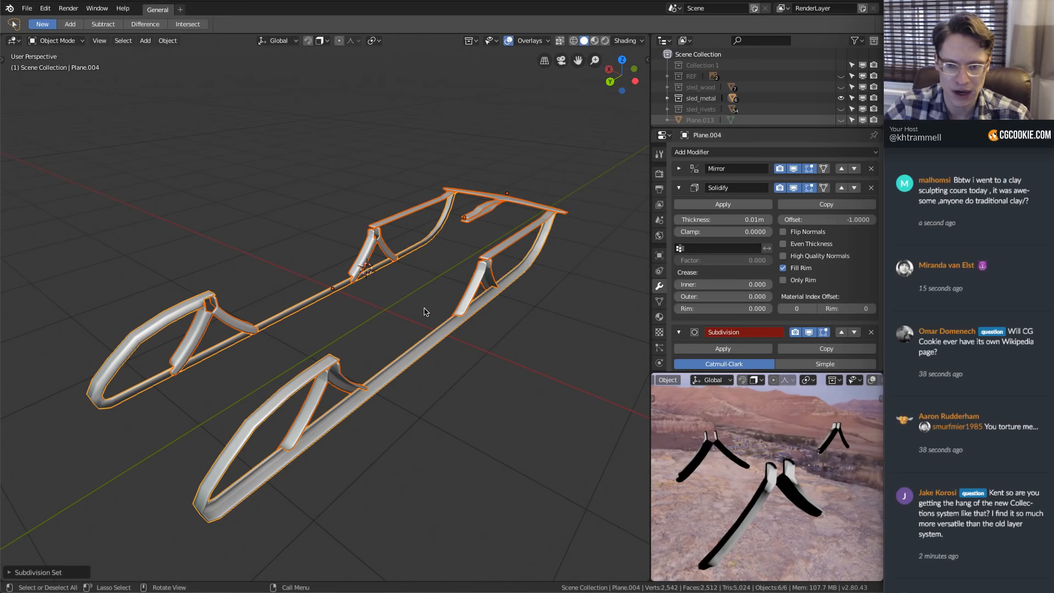
# Convert the selected metal parts to plain meshes and join them into one object
pyautogui.click(166, 41)
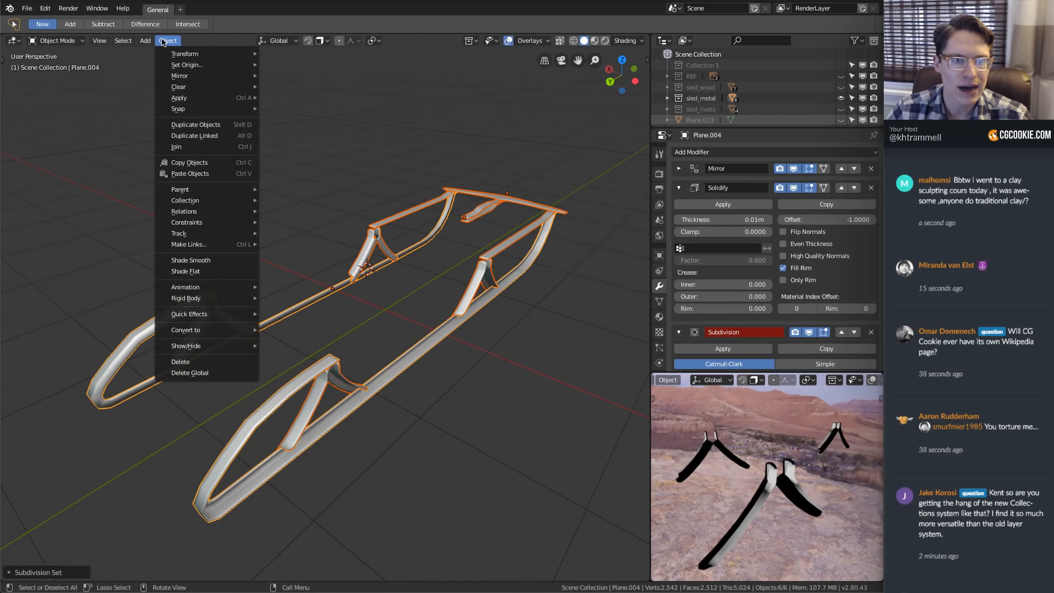
pyautogui.moveTo(204, 329)
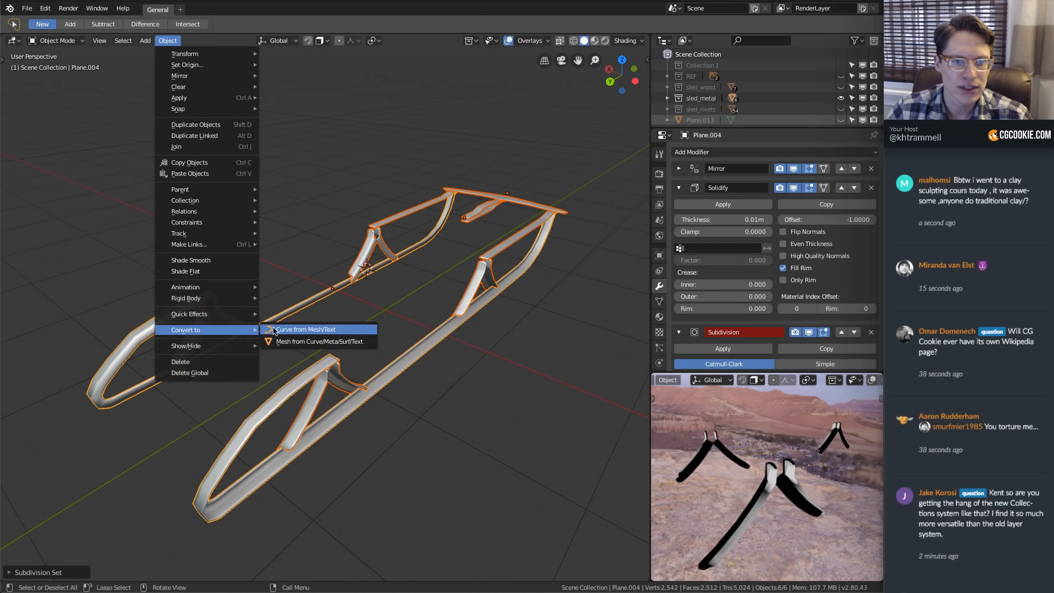
pyautogui.click(294, 341)
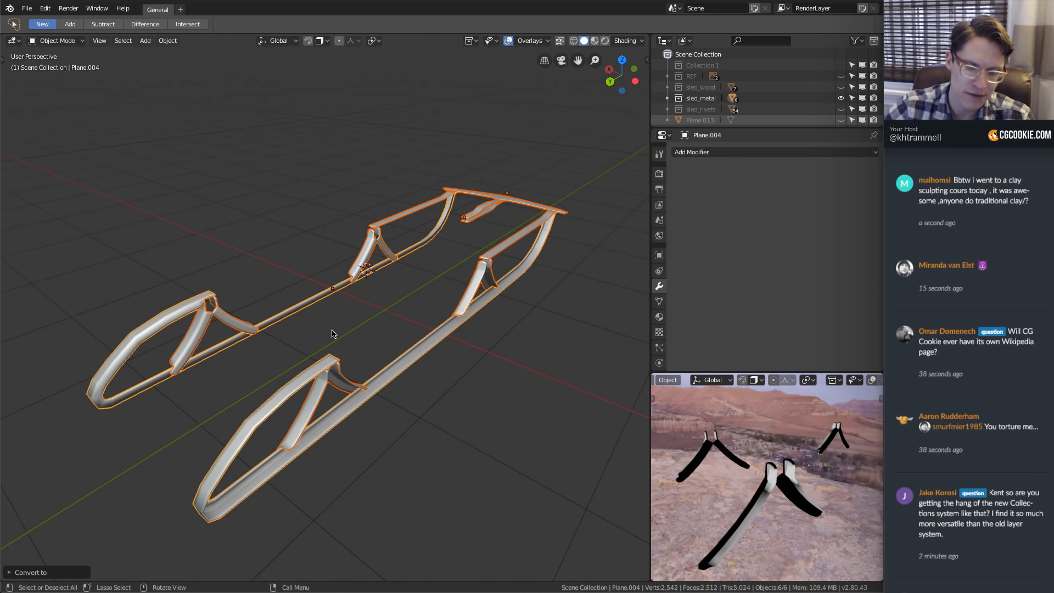
pyautogui.hotkey('ctrl', 'j')
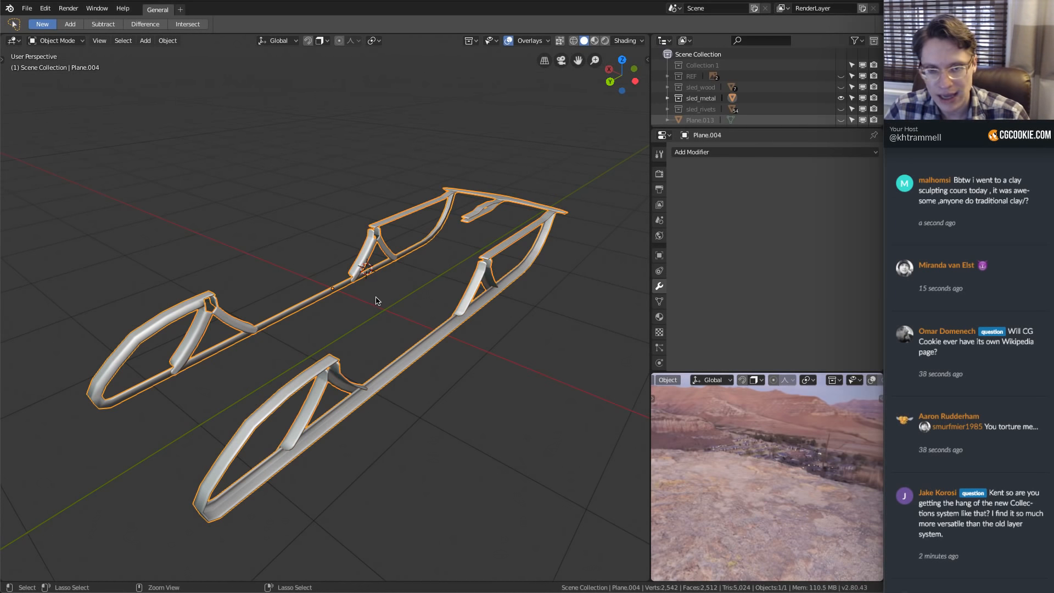
# Add a Subdivision modifier with level 2 to the joined metal frame
pyautogui.scroll(1, 396, 249)
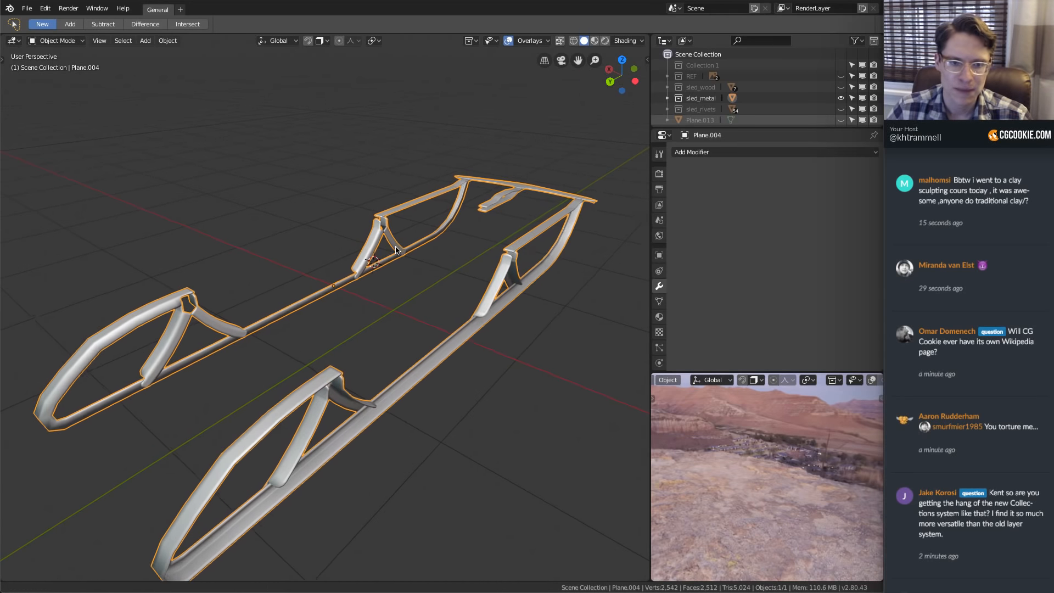
pyautogui.keyDown('ctrl'); pyautogui.moveTo(396, 250); pyautogui.dragTo(396, 250, button='middle'); pyautogui.keyUp('ctrl')
pyautogui.hotkey('ctrl', '2')
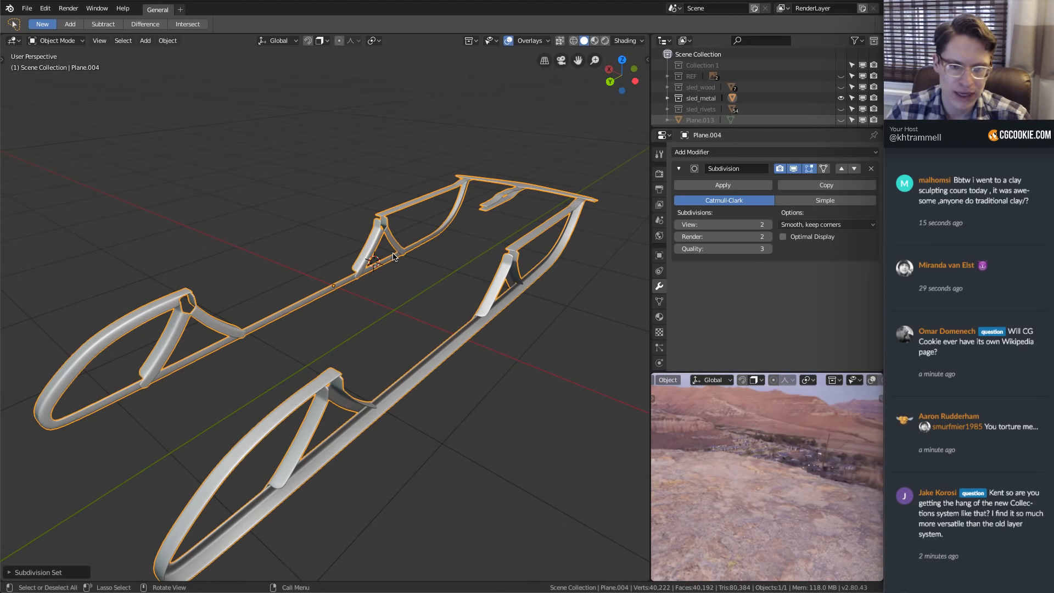
# Put the metal frame in Vertex Paint mode and fill all its vertex colors with the white brush color
pyautogui.moveTo(393, 256); pyautogui.dragTo(194, 117, button='middle')
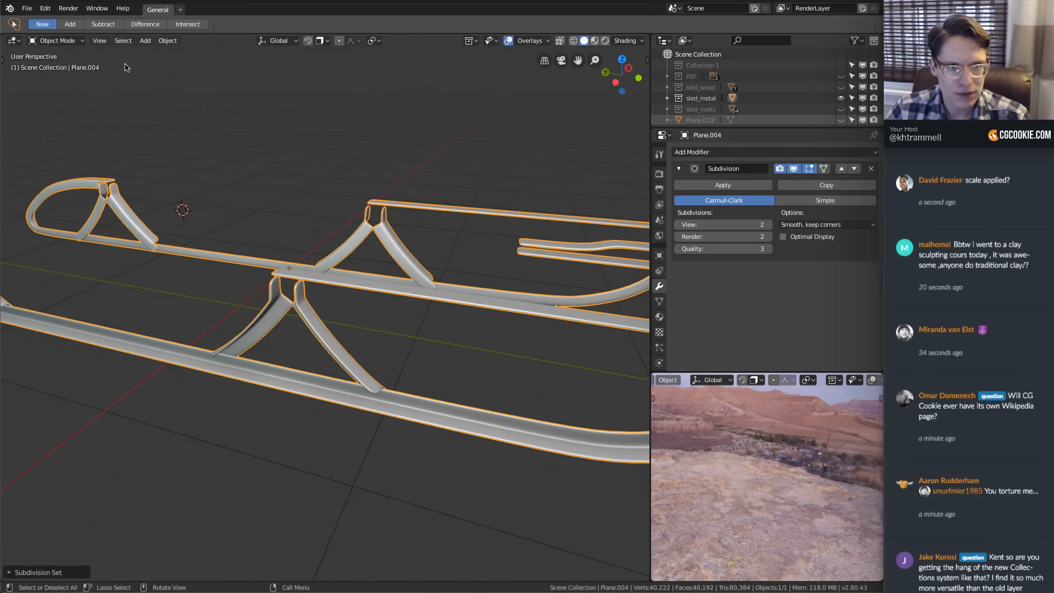
pyautogui.click(58, 41)
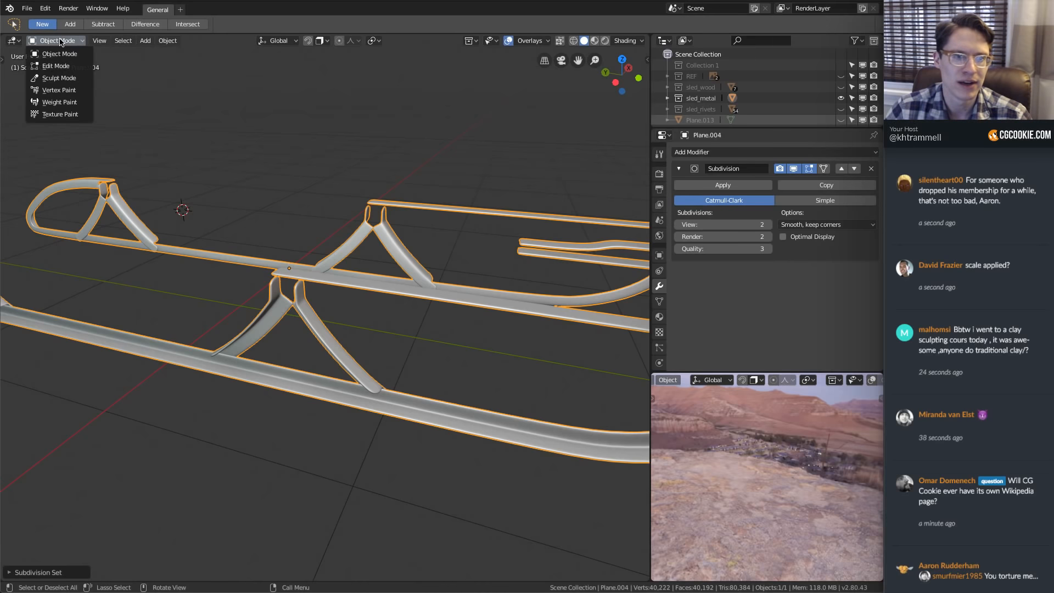
pyautogui.click(60, 91)
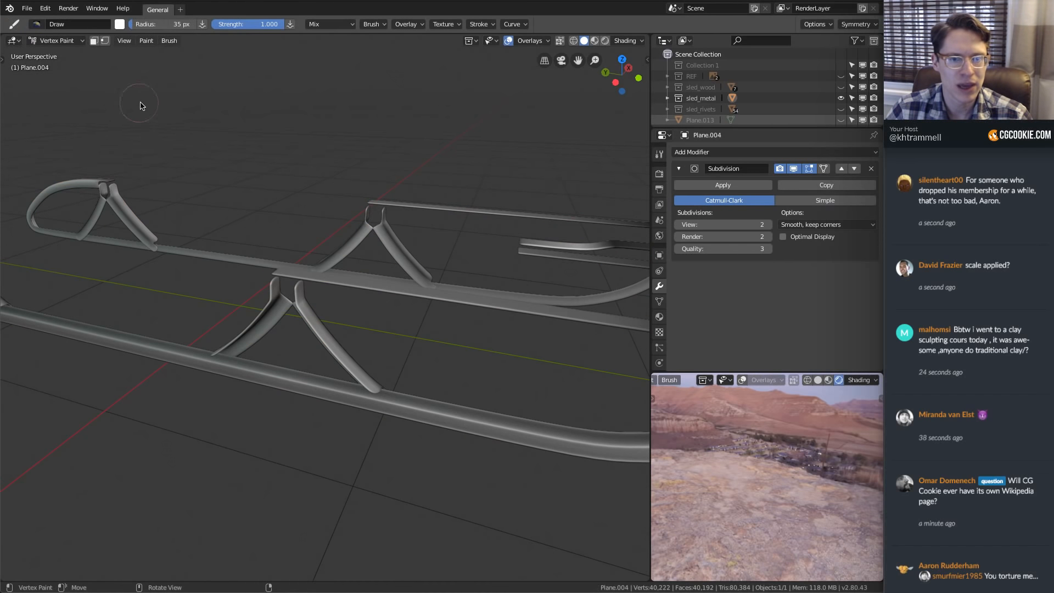
pyautogui.click(146, 42)
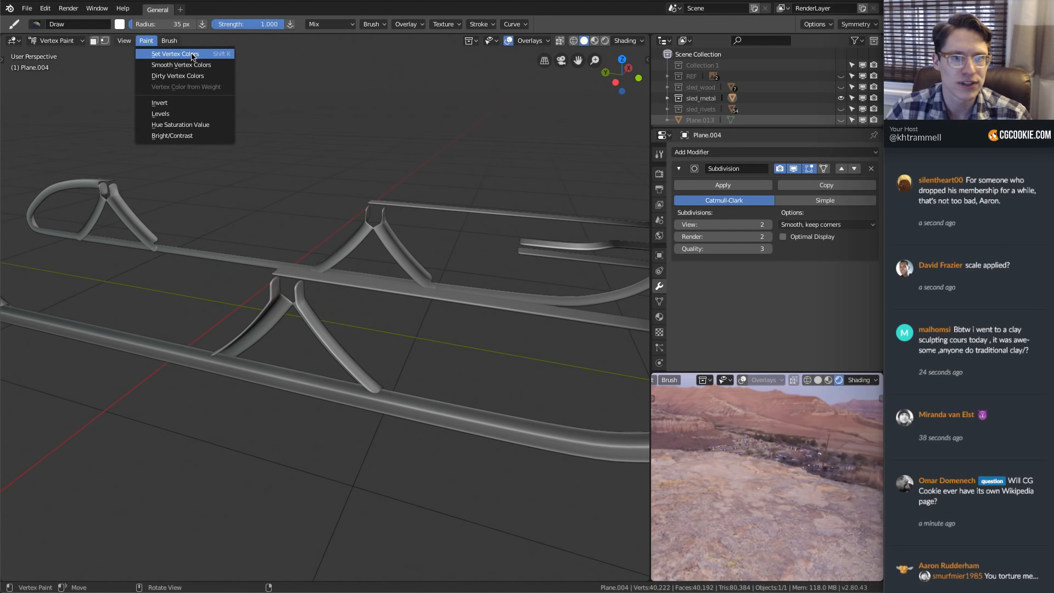
pyautogui.click(192, 55)
pyautogui.moveTo(471, 300); pyautogui.dragTo(454, 301, button='middle')
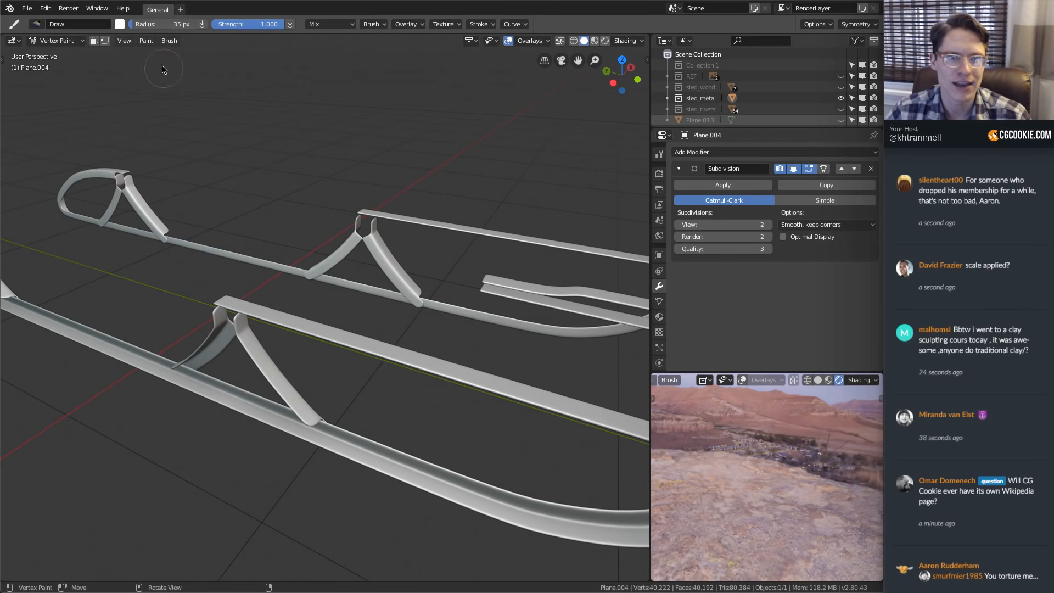
# Generate Dirty Vertex Colors on the whole metal frame
pyautogui.click(146, 40)
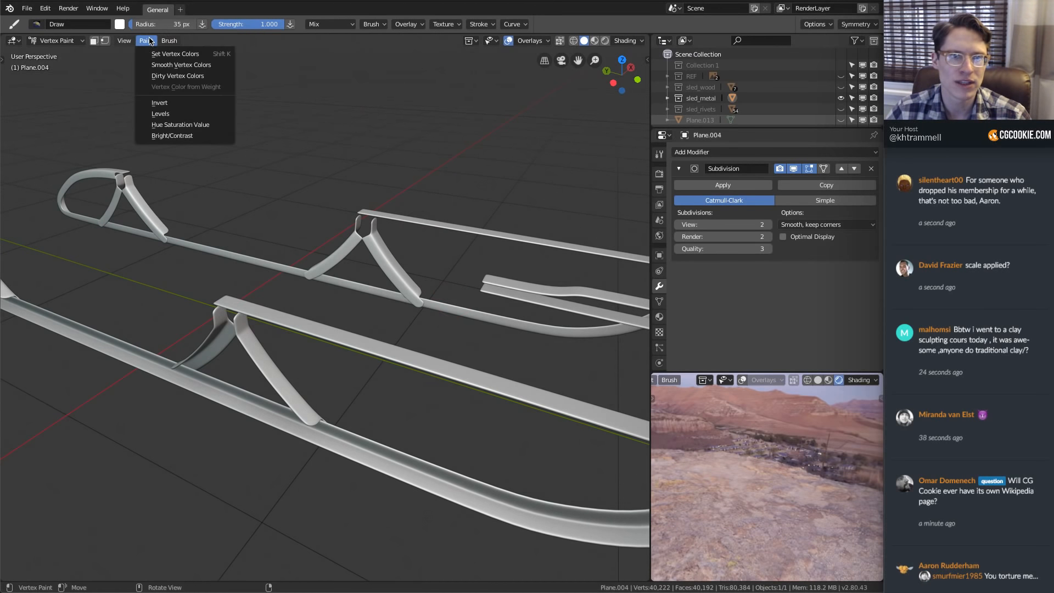
pyautogui.click(176, 76)
pyautogui.moveTo(419, 335); pyautogui.dragTo(447, 309, button='middle')
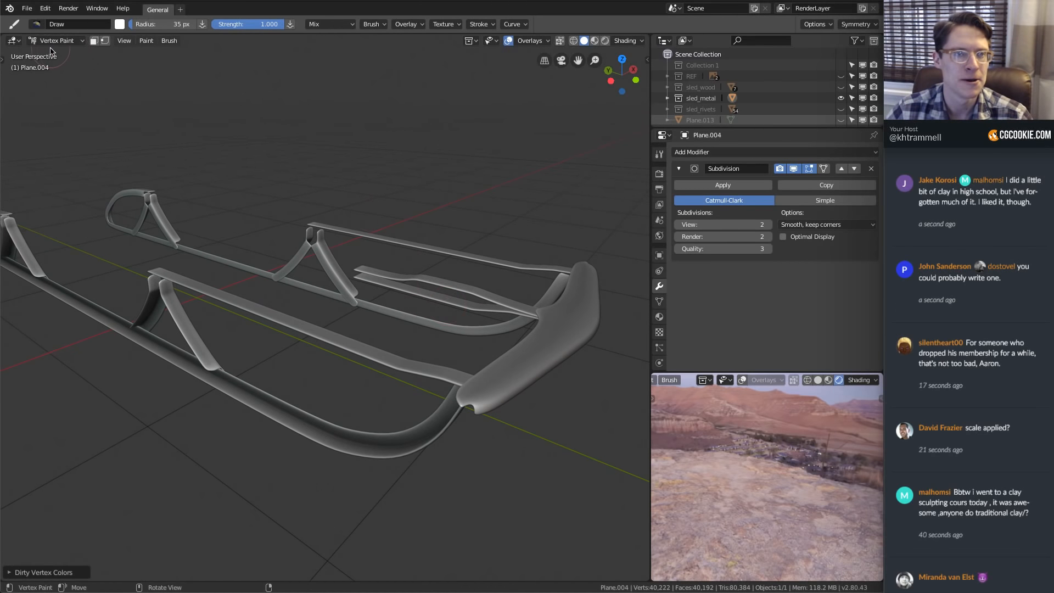
pyautogui.click(12, 40)
pyautogui.click(40, 118)
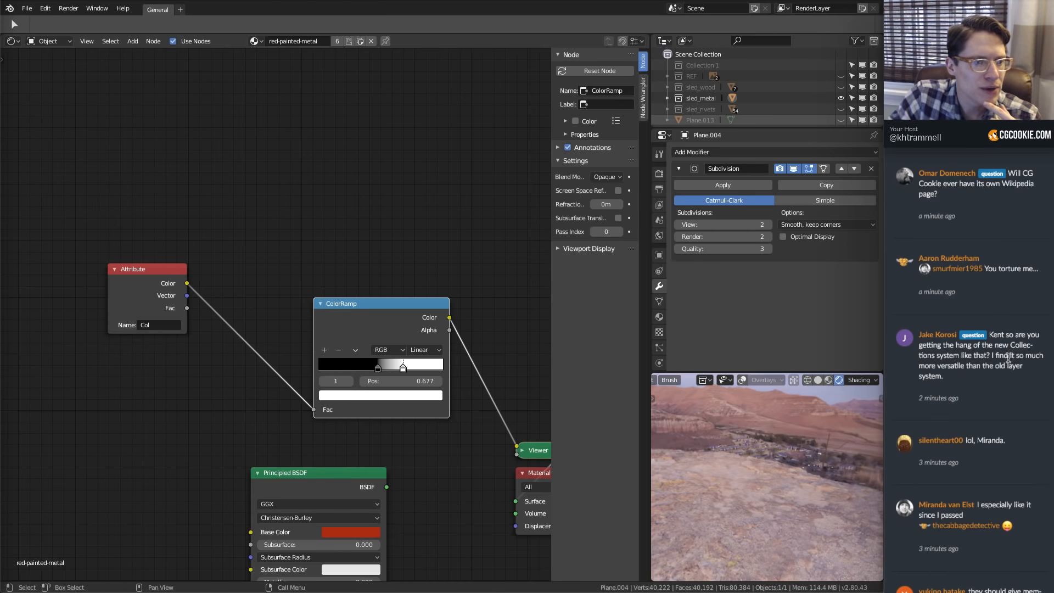
pyautogui.moveTo(1004, 381); pyautogui.dragTo(988, 334)
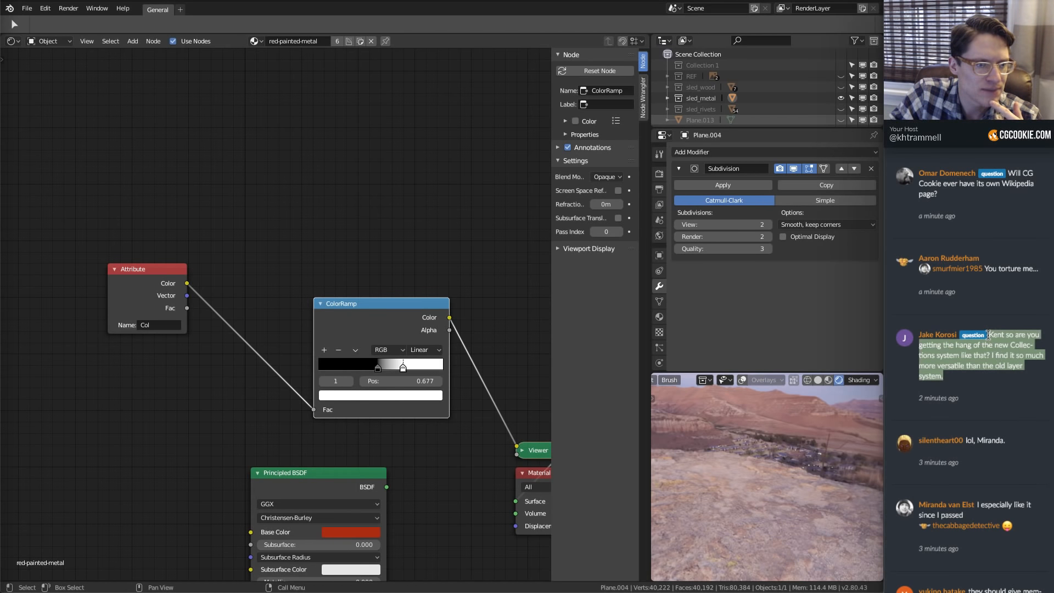
pyautogui.click(1016, 380)
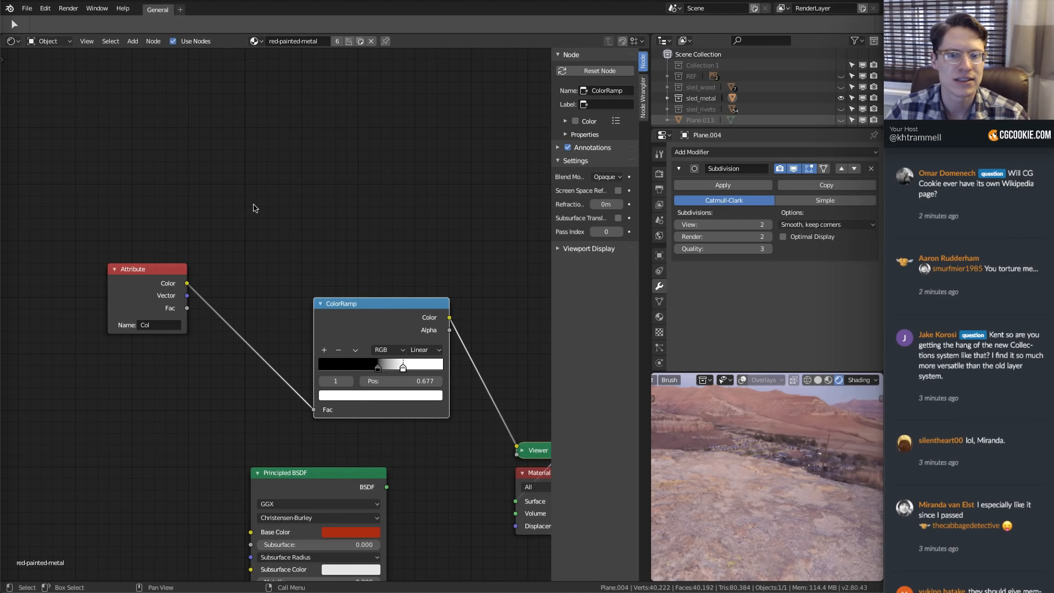
pyautogui.click(12, 40)
pyautogui.click(24, 52)
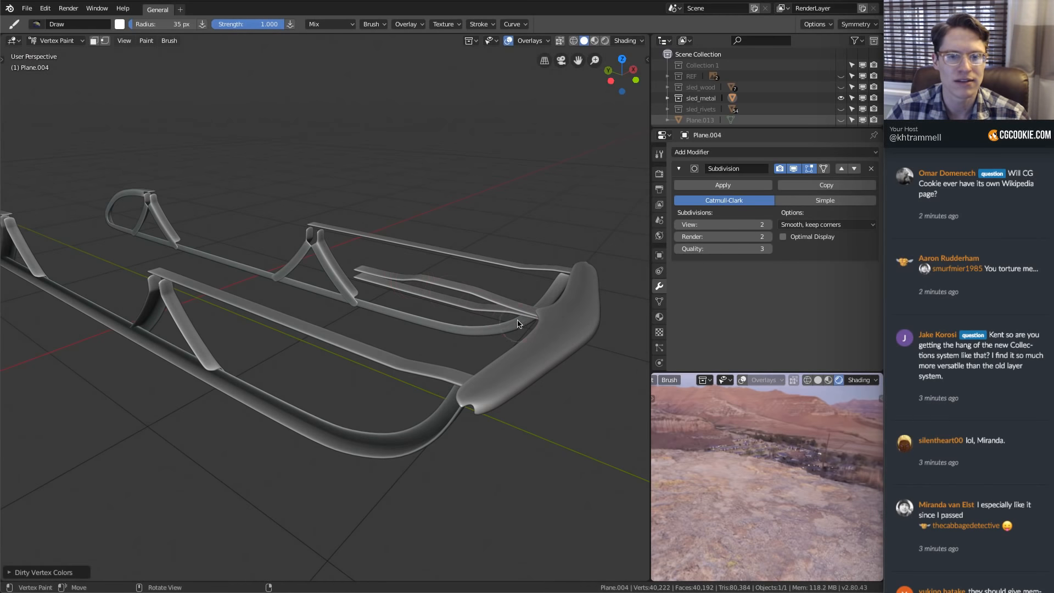
# Return the joined metal frame to Object Mode and show the sled_wood collection
pyautogui.click(55, 40)
pyautogui.click(52, 43)
pyautogui.moveTo(529, 268); pyautogui.dragTo(456, 275, button='middle')
pyautogui.click(840, 87)
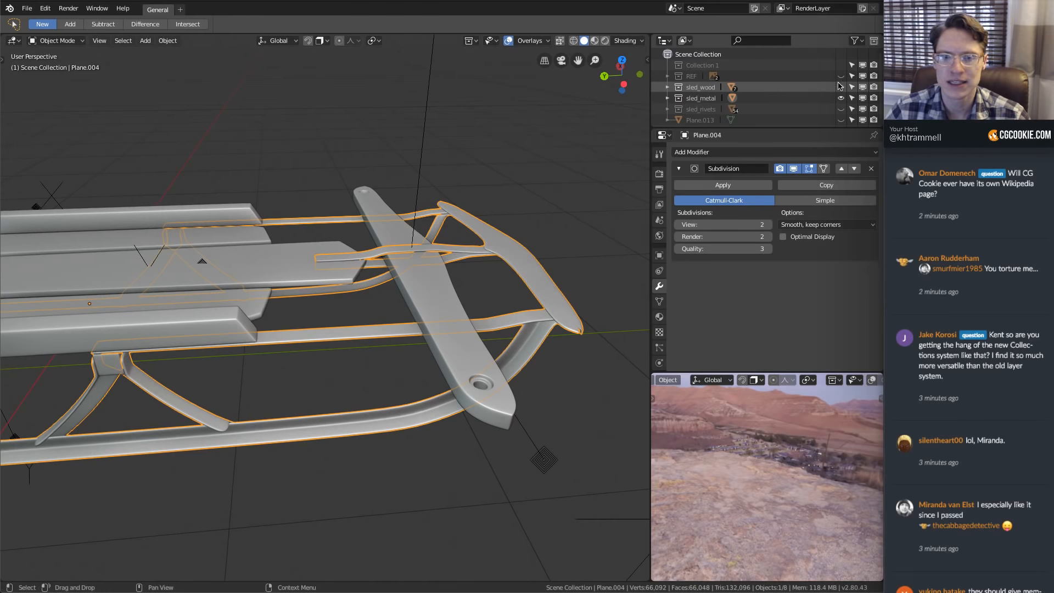
# Hide the crossbar that spans the front of the sled
pyautogui.moveTo(518, 168); pyautogui.dragTo(458, 173, button='middle')
pyautogui.keyDown('ctrl'); pyautogui.moveTo(384, 236); pyautogui.dragTo(363, 197, button='middle'); pyautogui.keyUp('ctrl')
pyautogui.click(364, 197)
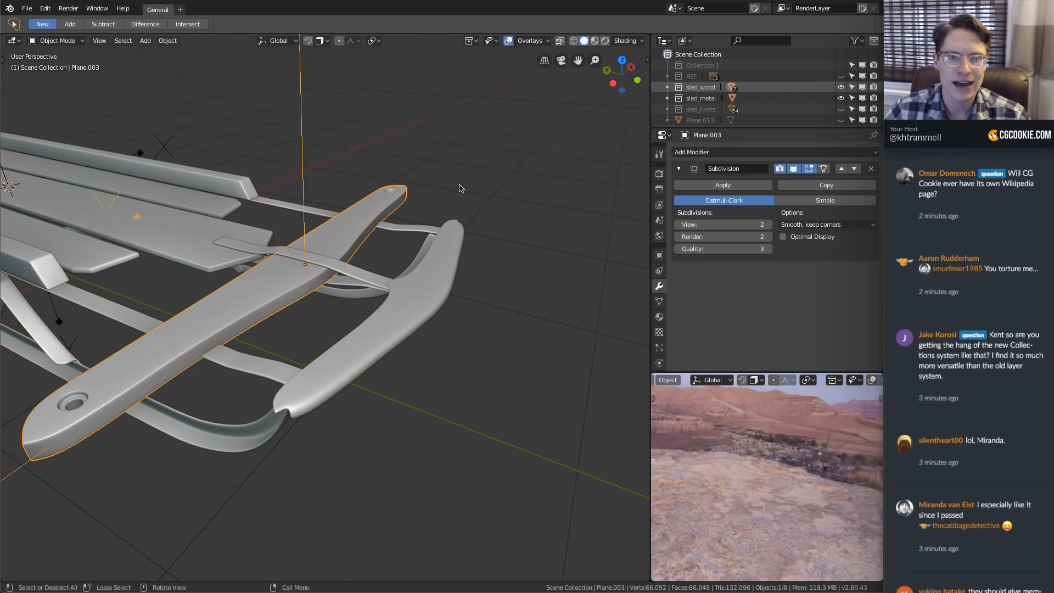
pyautogui.moveTo(472, 176); pyautogui.dragTo(486, 180, button='middle')
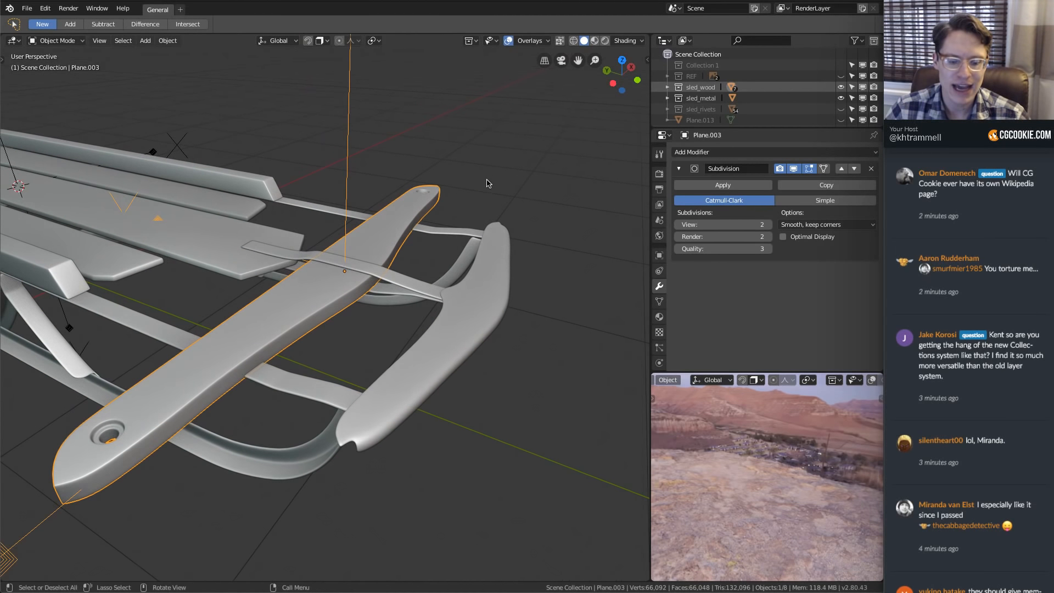
pyautogui.press('h')
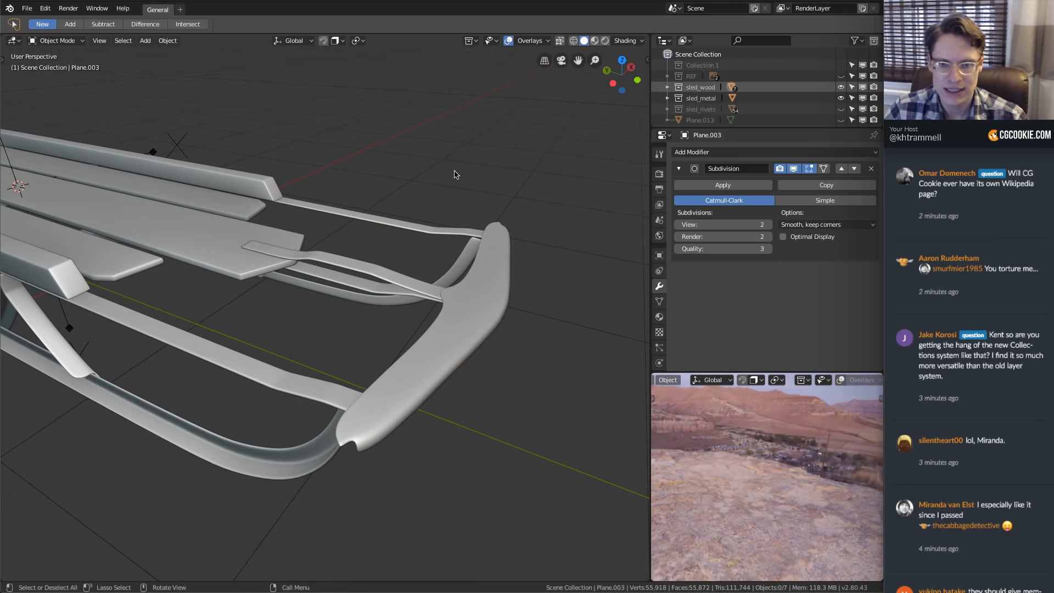
# Select the joined metal frame, then hide the sled_wood collection and show it again
pyautogui.keyDown('ctrl'); pyautogui.moveTo(426, 219); pyautogui.dragTo(423, 186, button='middle'); pyautogui.keyUp('ctrl')
pyautogui.keyDown('ctrl'); pyautogui.moveTo(384, 241); pyautogui.dragTo(336, 275, button='middle'); pyautogui.keyUp('ctrl')
pyautogui.click(348, 238)
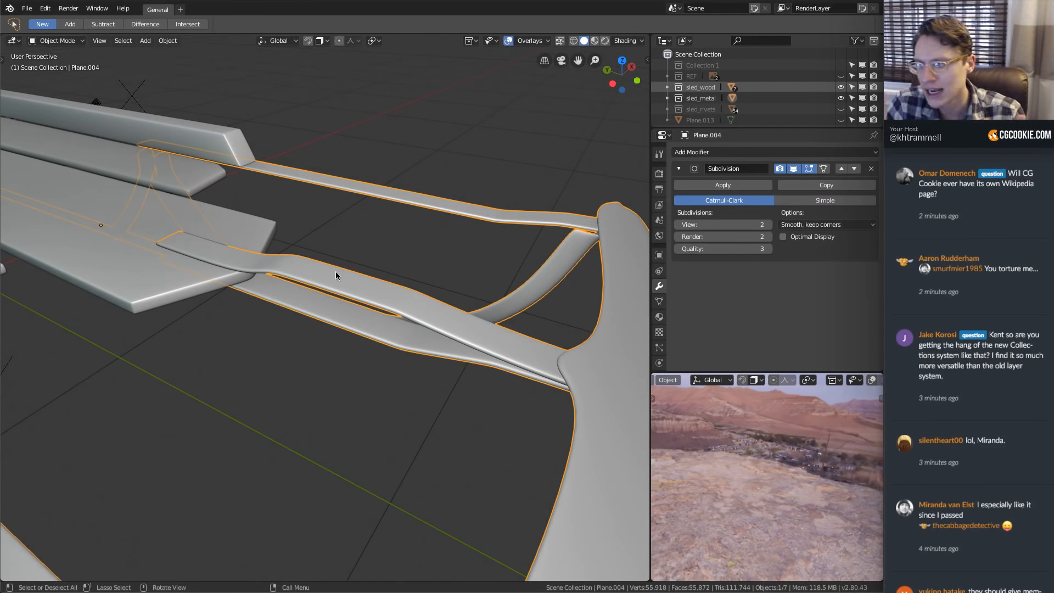
pyautogui.click(841, 88)
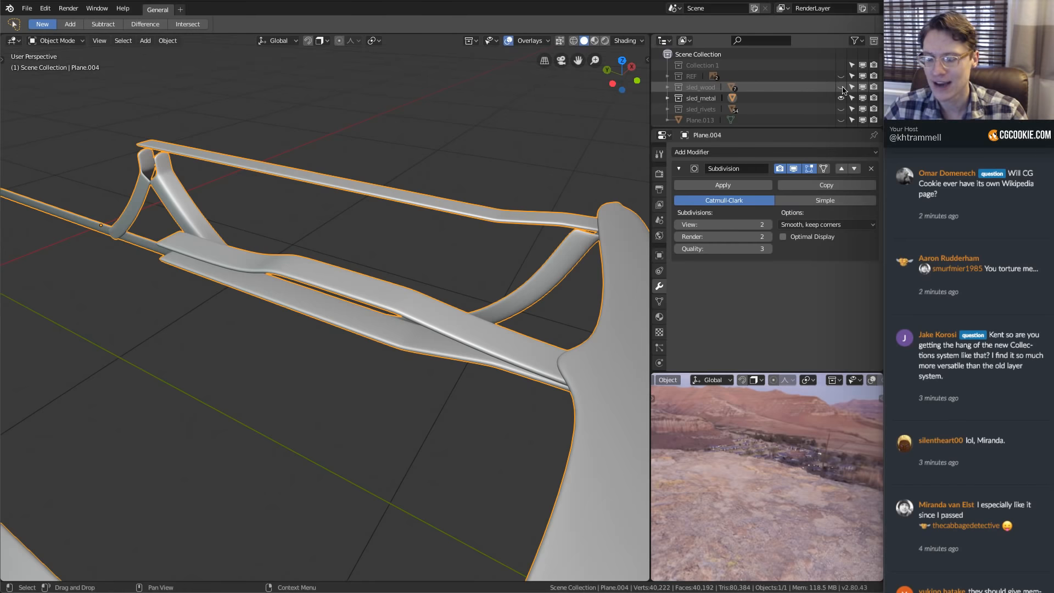
pyautogui.click(841, 88)
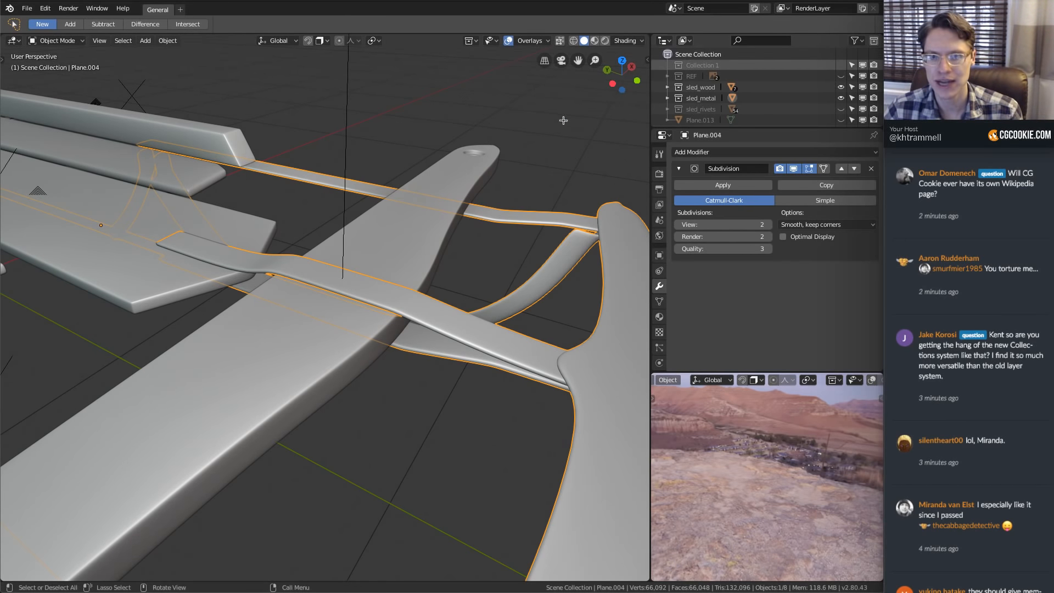
# Hide the reappeared front crossbar once more
pyautogui.click(480, 164)
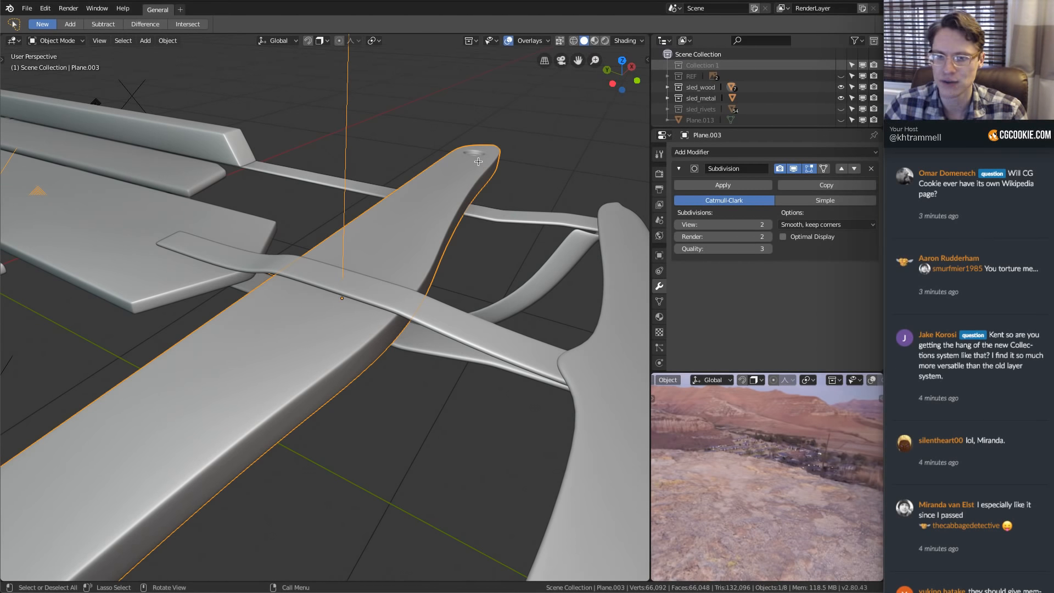
pyautogui.press('Delete')
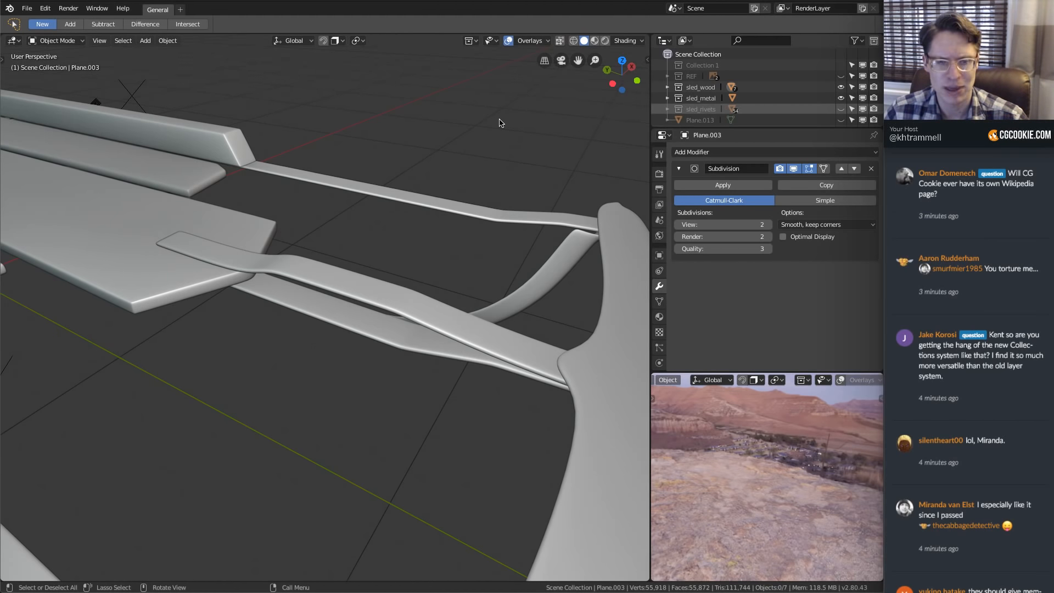
pyautogui.scroll(-5, 444, 183)
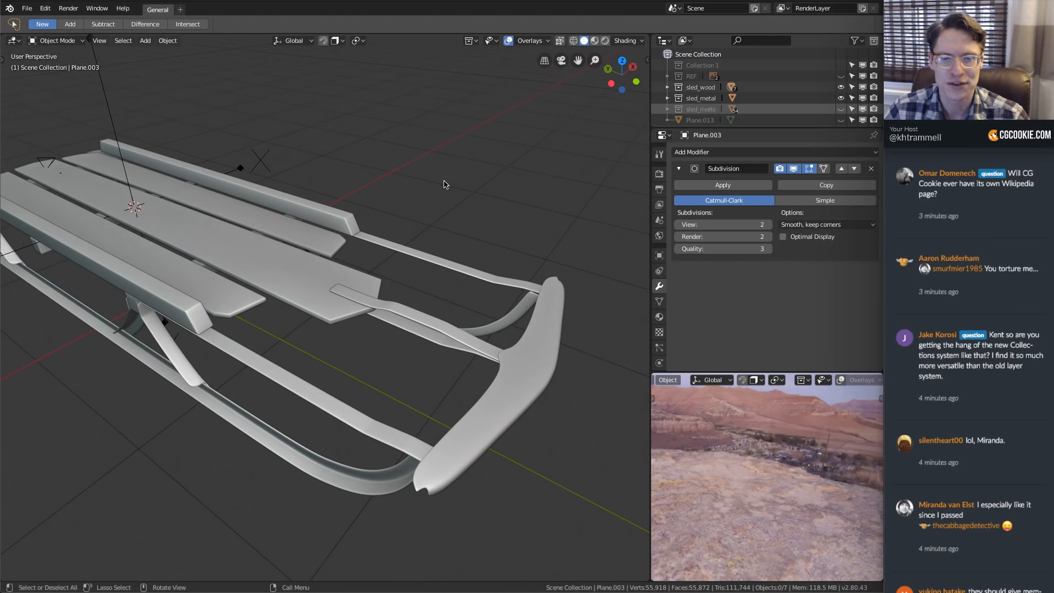
# Make the REF and sled_rivets collections and the Plane.013 ground object visible
pyautogui.click(840, 76)
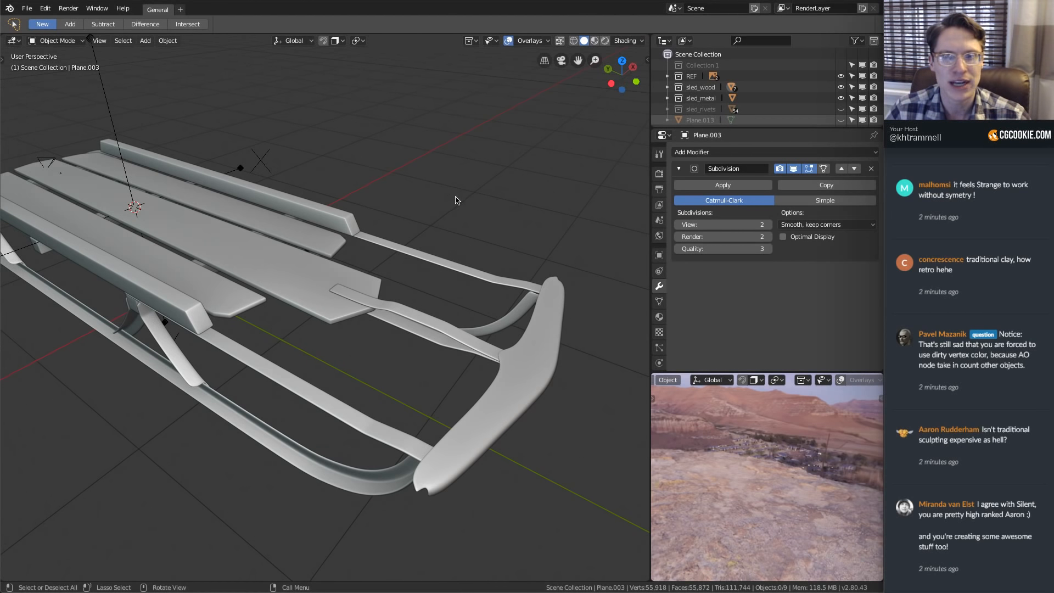
pyautogui.moveTo(712, 435); pyautogui.dragTo(785, 432, button='middle')
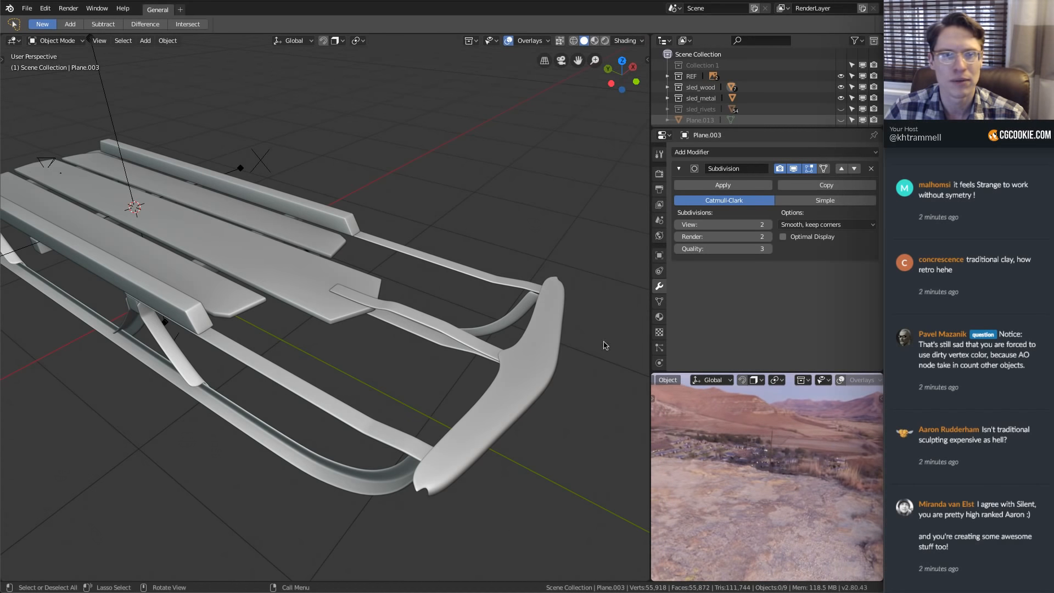
pyautogui.click(332, 226)
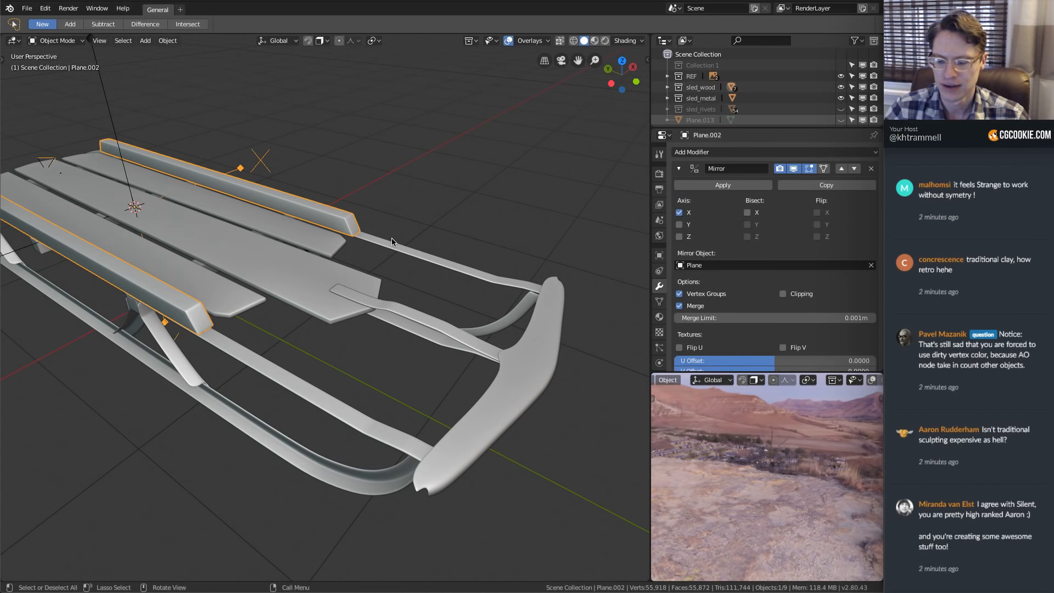
pyautogui.press('a')
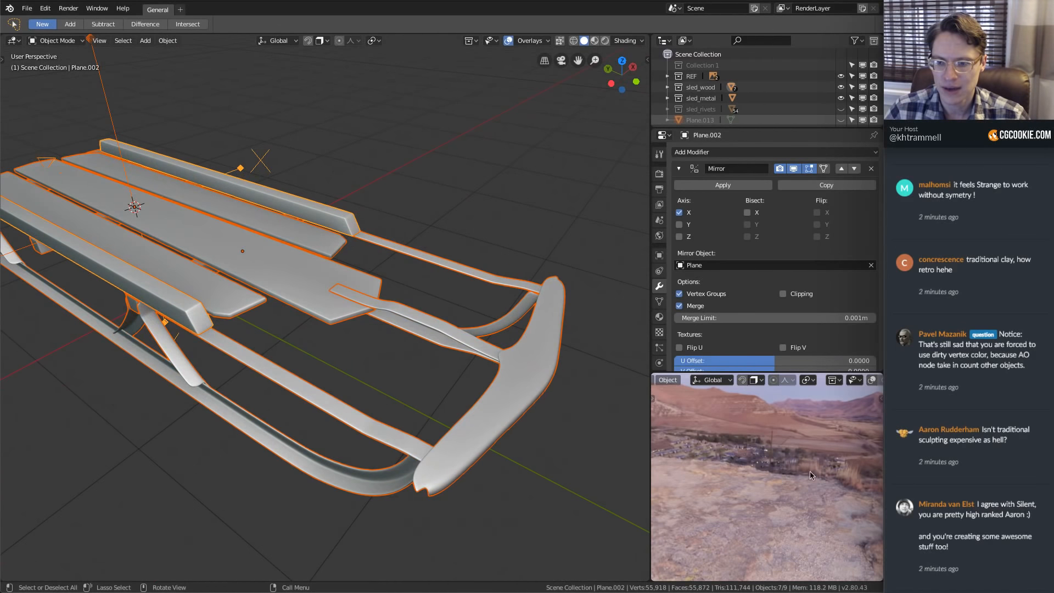
pyautogui.moveTo(809, 470); pyautogui.dragTo(766, 475, button='middle')
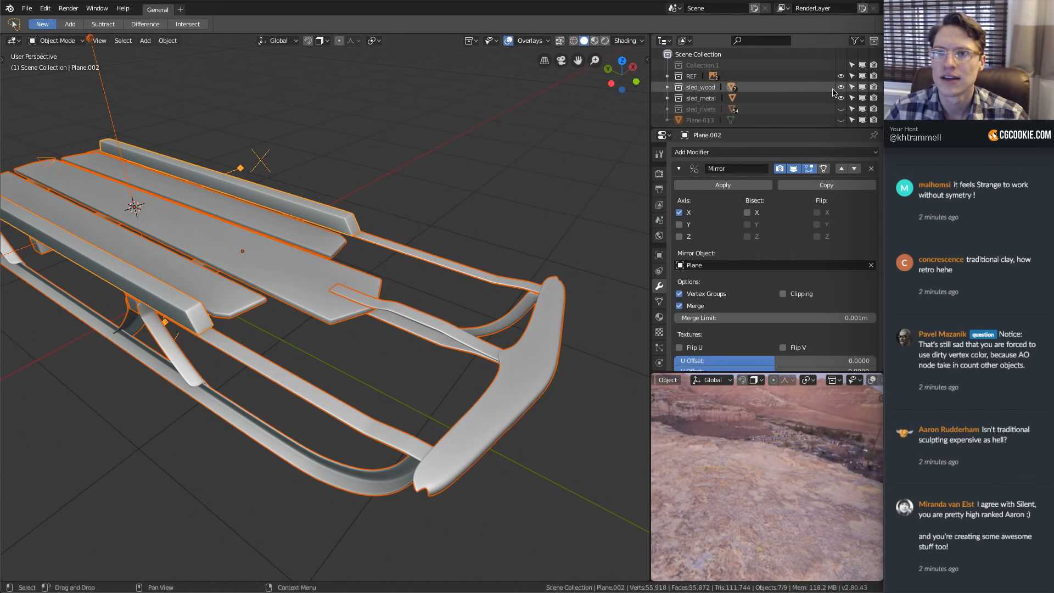
pyautogui.click(841, 109)
pyautogui.click(840, 120)
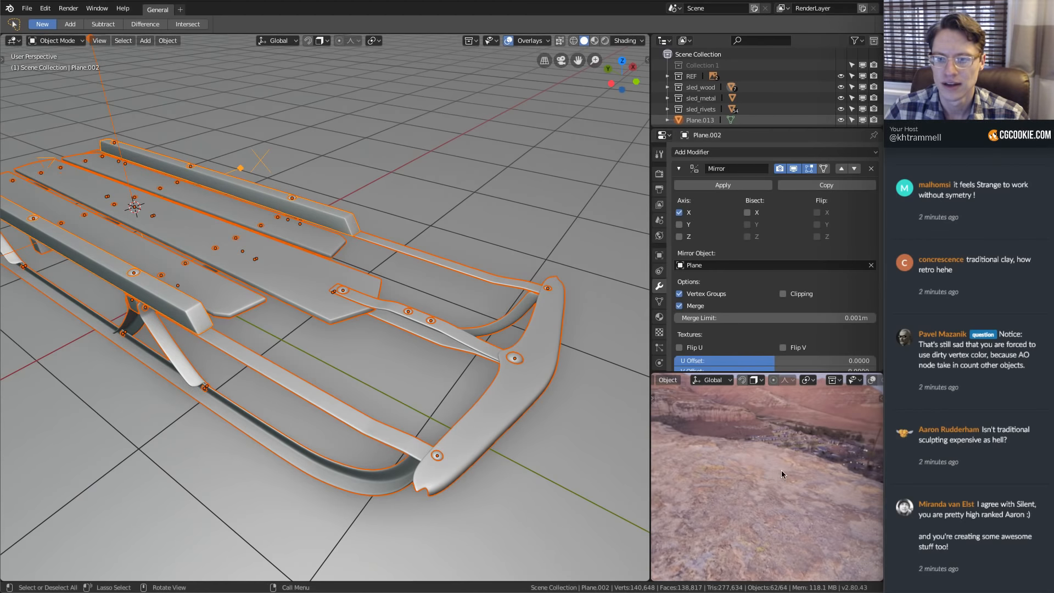
# Select only the wooden side rails and switch the small preview viewport to Solid shading with overlays shown
pyautogui.moveTo(781, 474); pyautogui.dragTo(686, 450, button='middle')
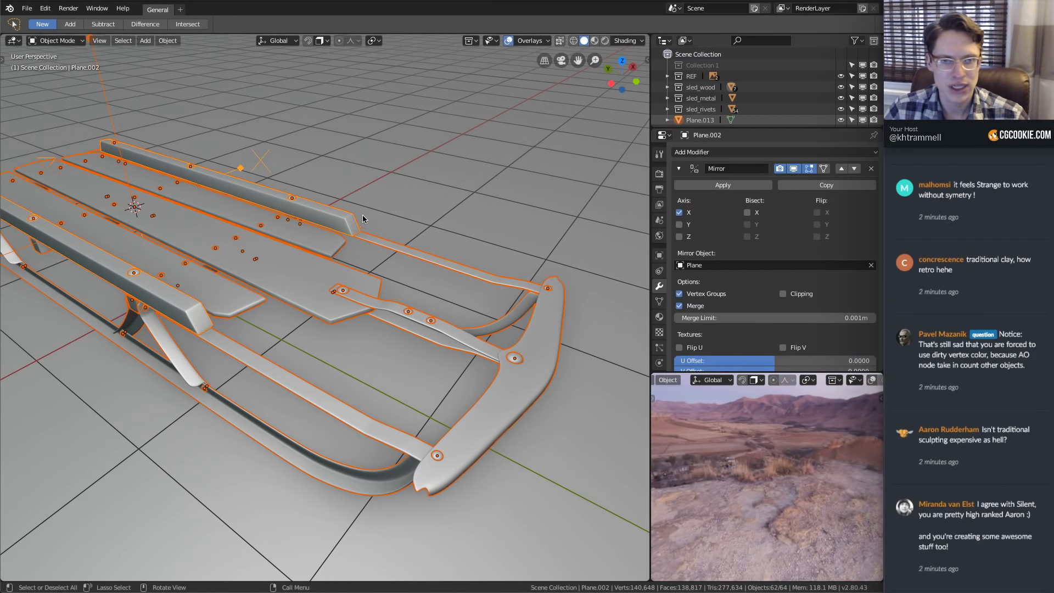
pyautogui.click(305, 203)
pyautogui.click(333, 218)
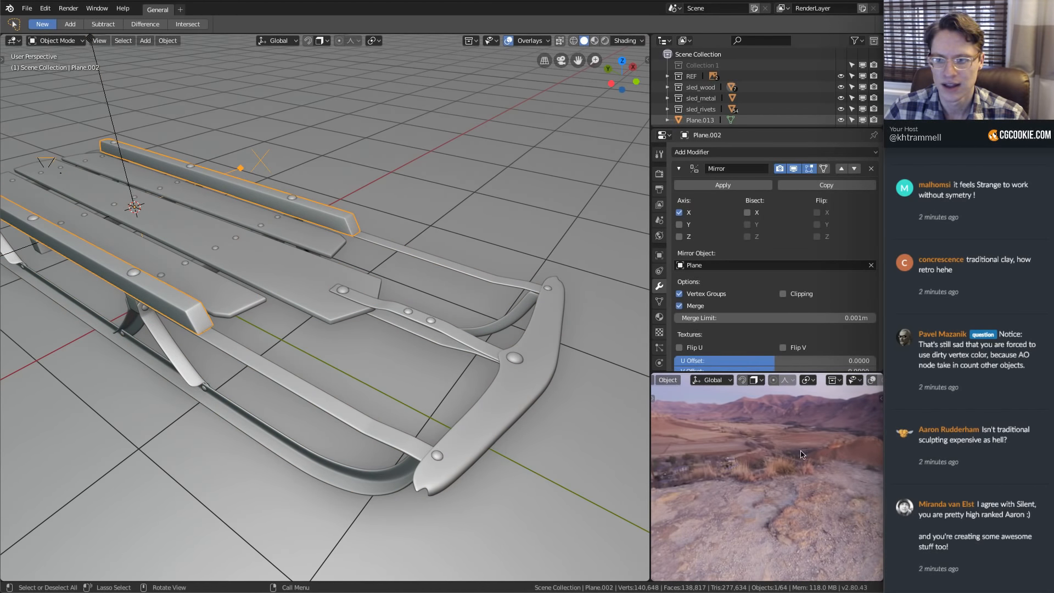
pyautogui.press('z')
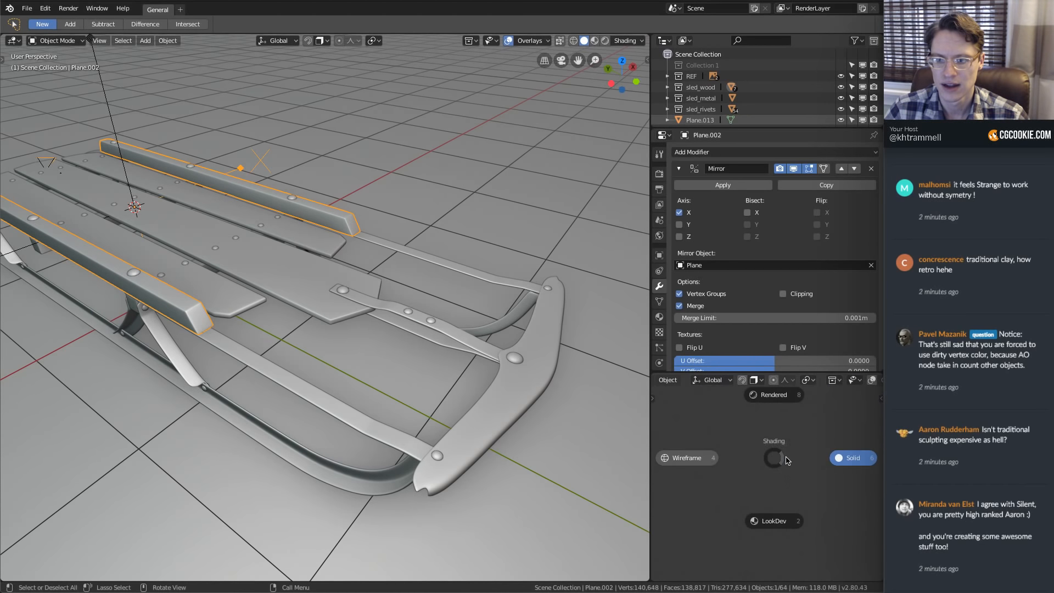
pyautogui.click(845, 463)
pyautogui.scroll(-5, 807, 377)
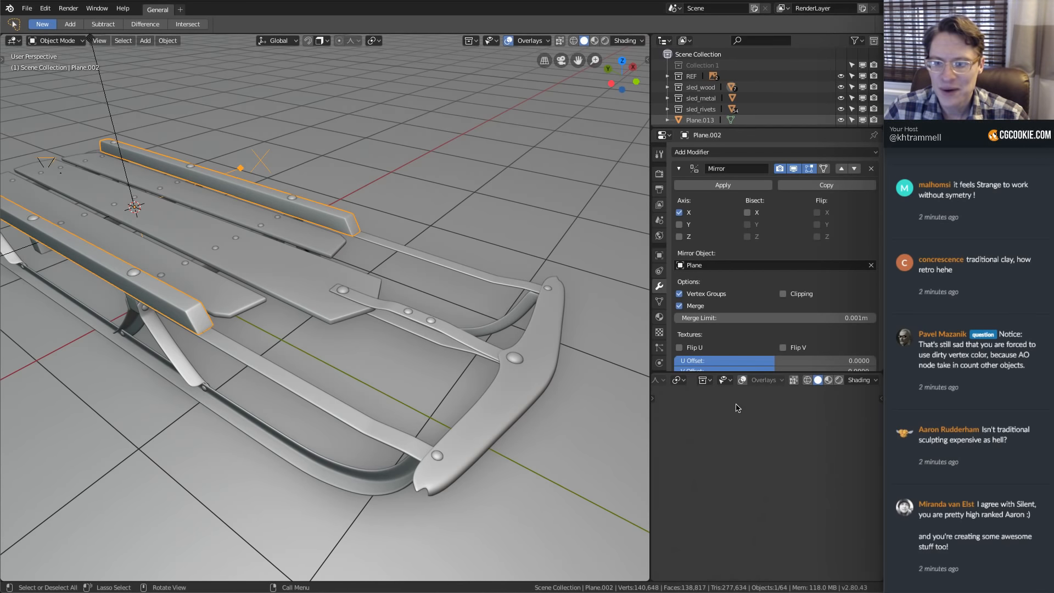
pyautogui.click(741, 381)
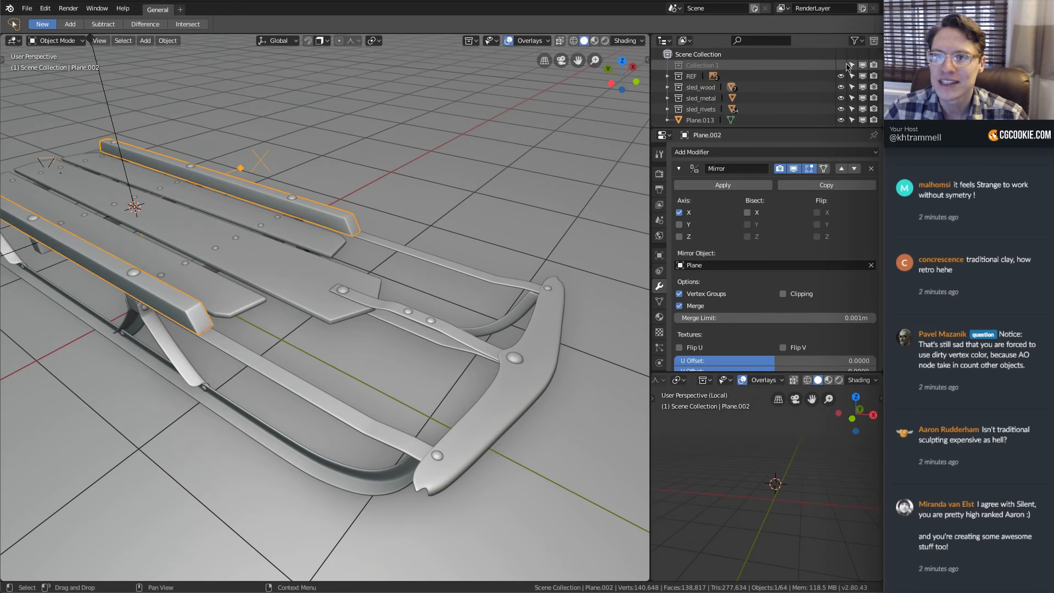
# Isolate Collection 1, then turn the REF, sled_wood, sled_metal and sled_rivets collections and Plane.013 back on
pyautogui.click(862, 87)
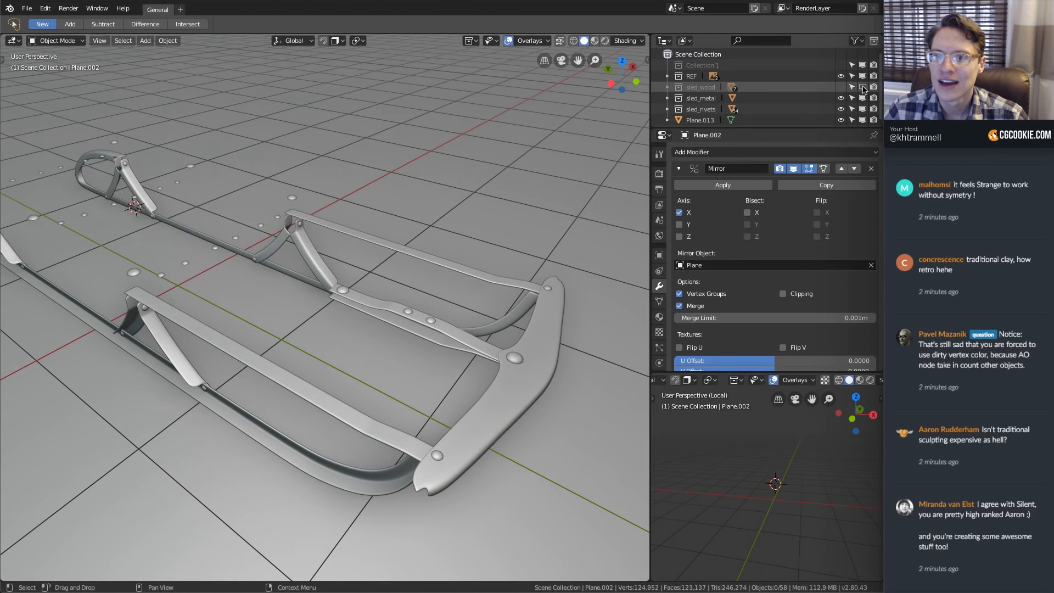
pyautogui.click(862, 88)
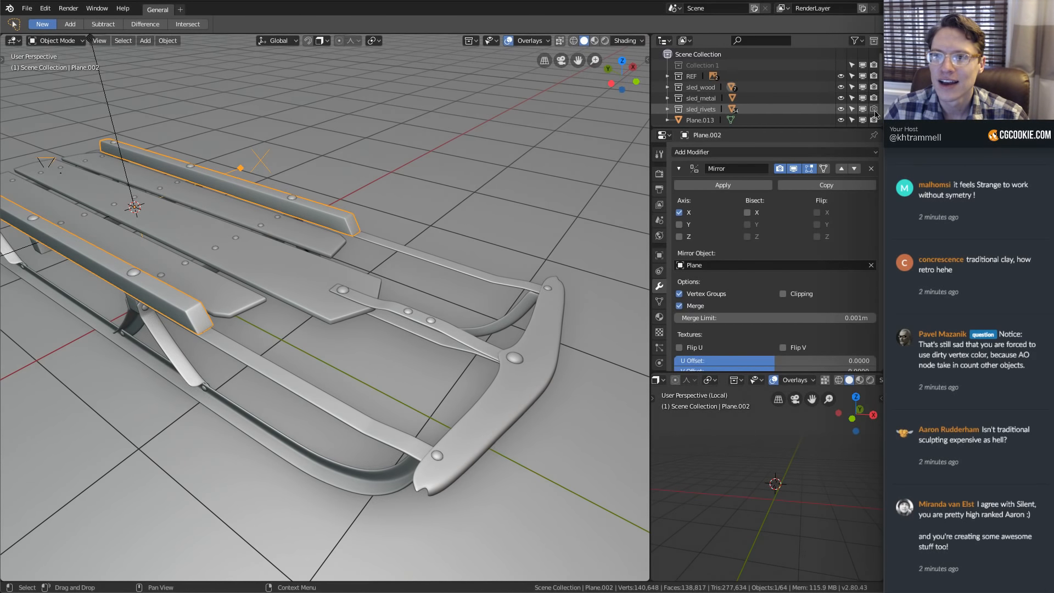
pyautogui.click(733, 381)
pyautogui.click(685, 418)
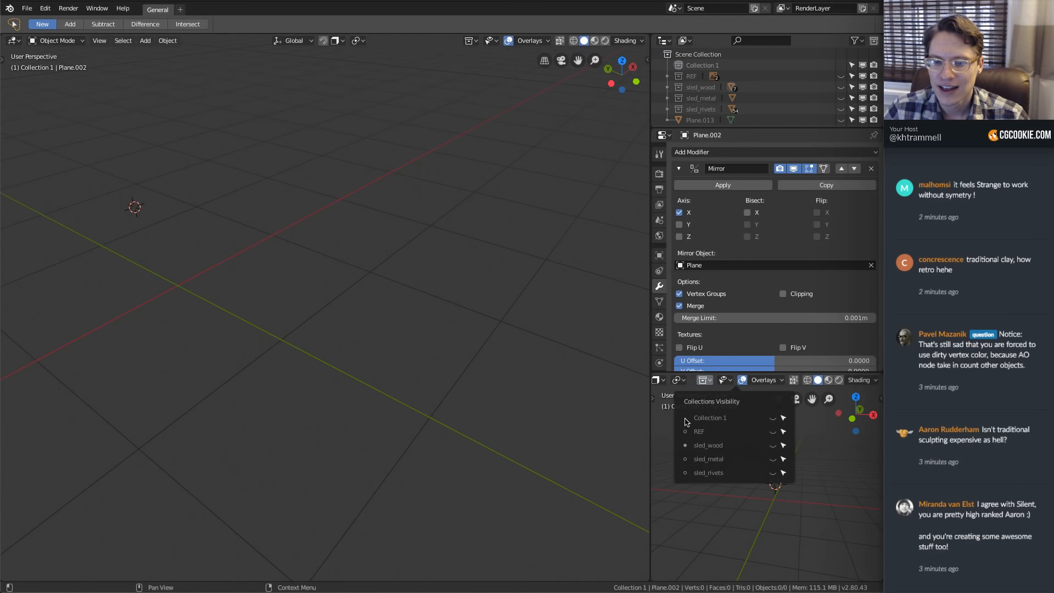
pyautogui.click(766, 380)
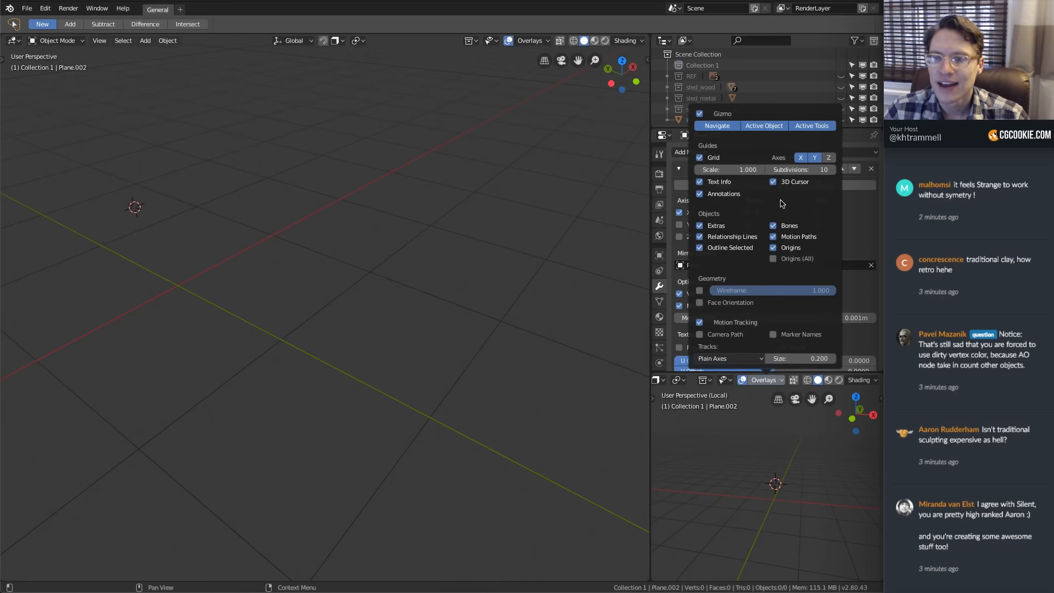
pyautogui.moveTo(842, 81); pyautogui.dragTo(841, 119)
# Exit Local View in the small preview viewport and frame the whole sled there
pyautogui.moveTo(816, 477); pyautogui.dragTo(798, 462, button='middle')
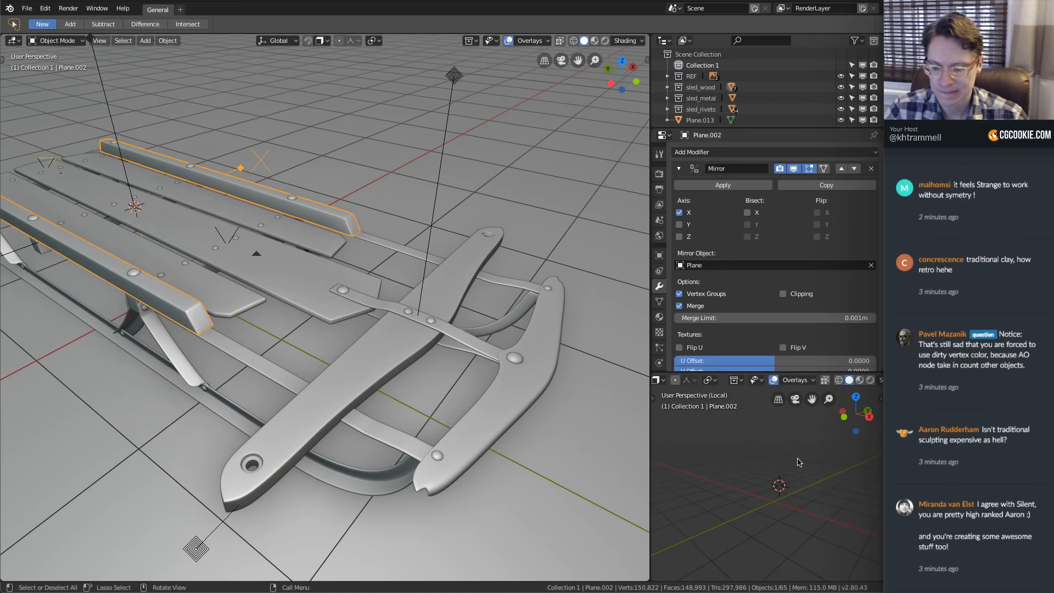
pyautogui.press('KP_Divide')
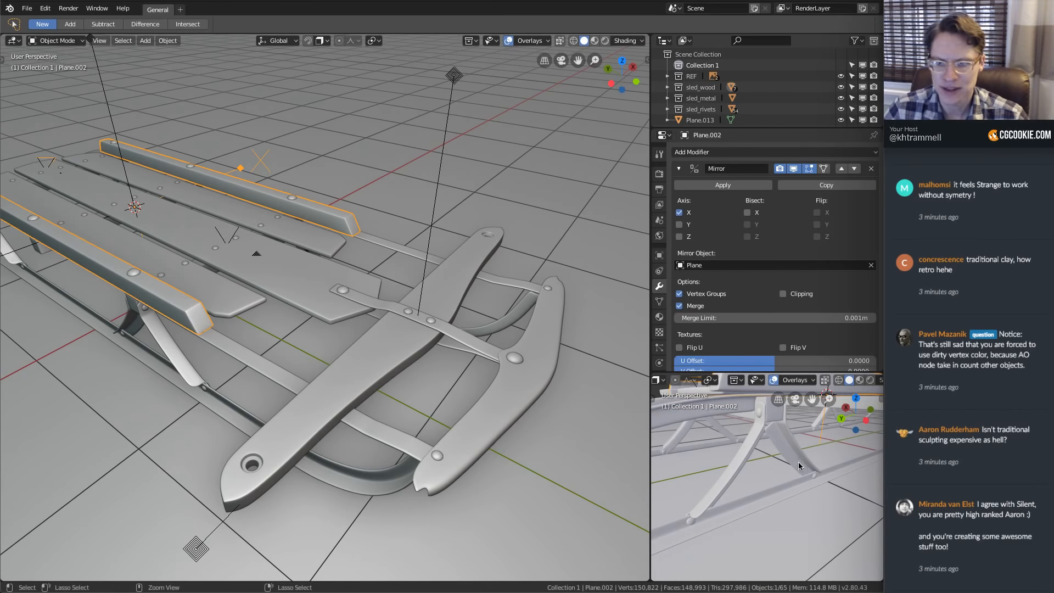
pyautogui.scroll(-6, 797, 462)
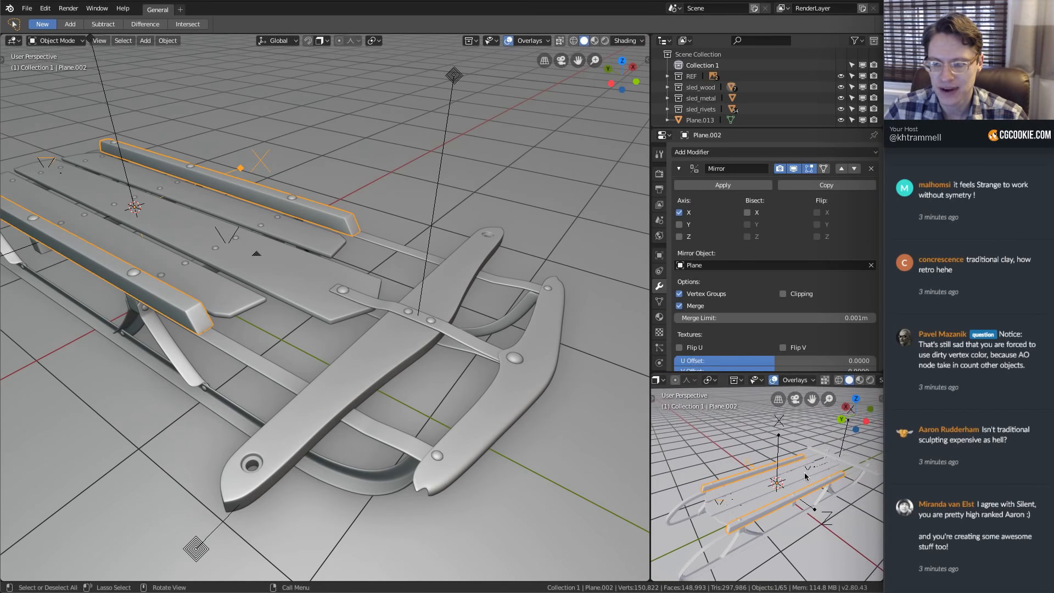
pyautogui.keyDown('shift'); pyautogui.moveTo(804, 477); pyautogui.dragTo(803, 469, button='middle'); pyautogui.keyUp('shift')
# Switch the small preview viewport to Rendered shading, hide its overlays and frame the sled's runners
pyautogui.press('z')
pyautogui.click(774, 398)
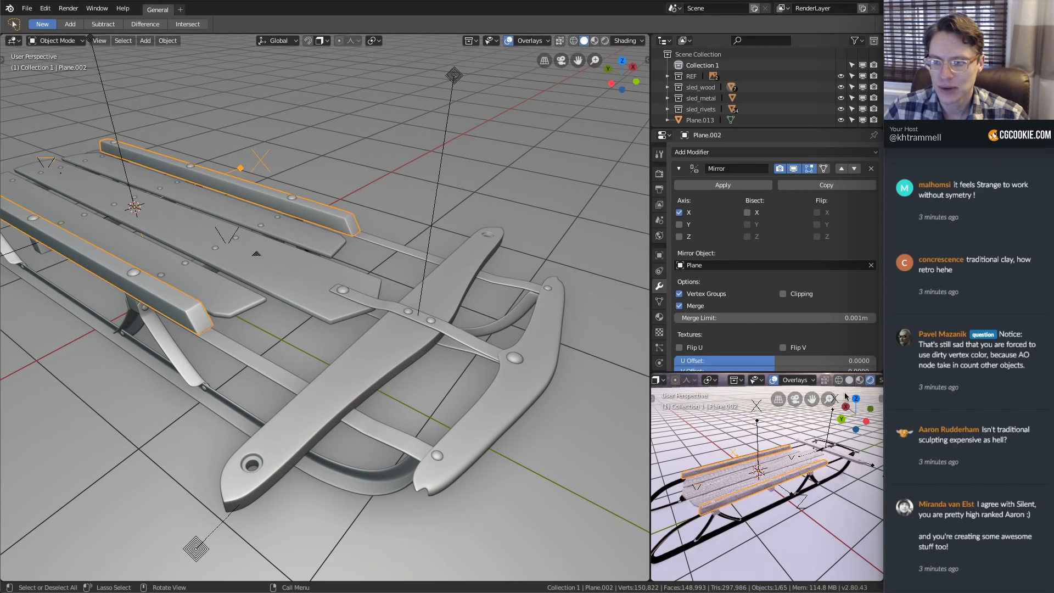
pyautogui.click(773, 380)
pyautogui.scroll(7, 809, 488)
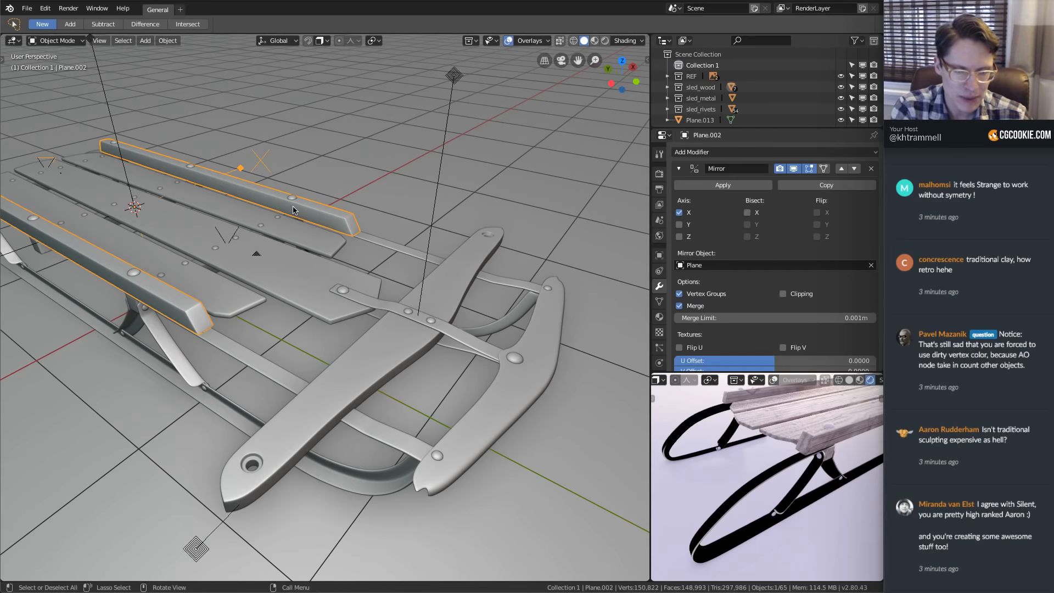
# Change the main viewport to the Shader Editor to show the side rails' wood-proc node tree
pyautogui.moveTo(252, 148); pyautogui.dragTo(288, 156, button='middle')
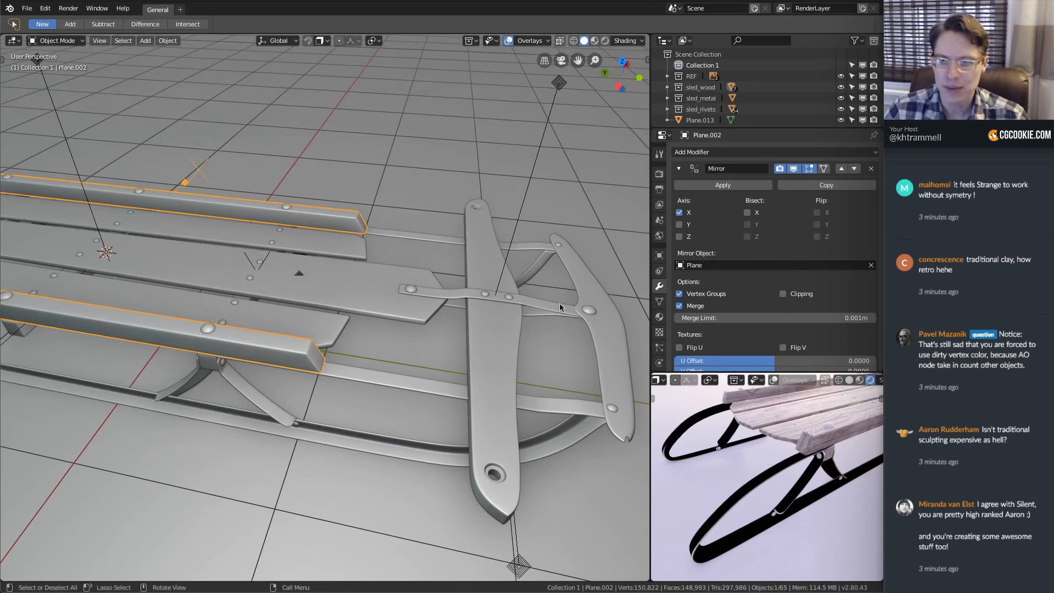
pyautogui.click(12, 41)
pyautogui.click(39, 90)
pyautogui.press('Home')
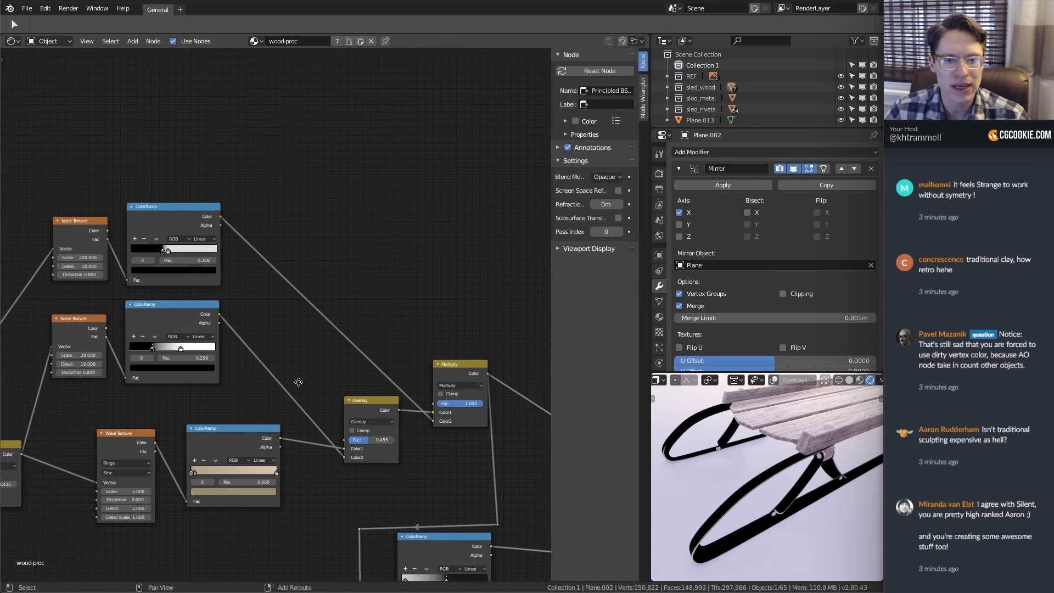
# Add an Ambient Occlusion node above the Overlay and Multiply nodes and preview its Color output on the wood
pyautogui.hotkey('shift', 'a')
pyautogui.moveTo(292, 243)
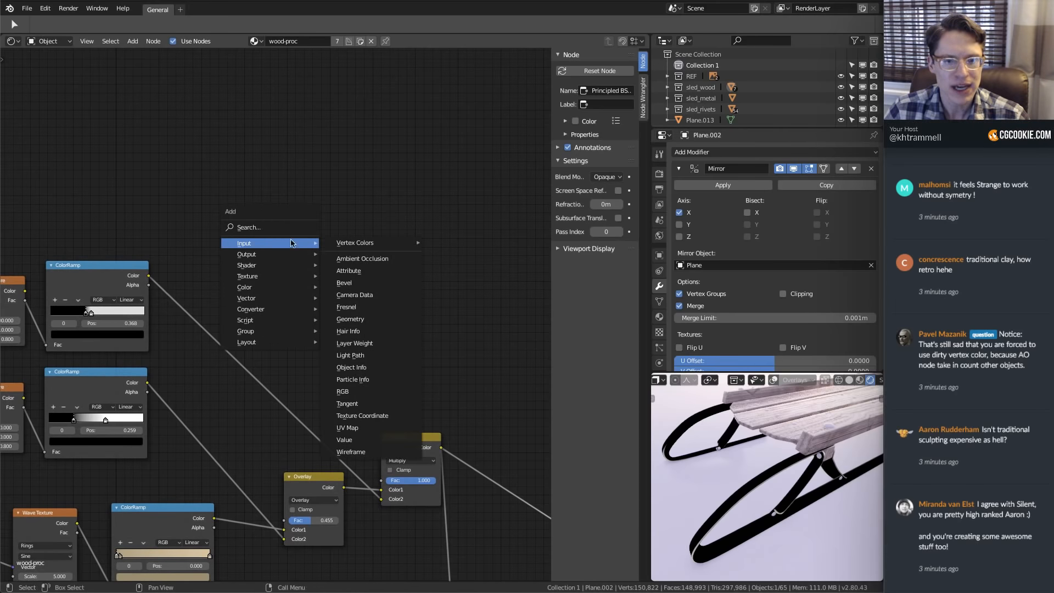
pyautogui.click(348, 258)
pyautogui.click(277, 208)
pyautogui.keyDown('ctrl'); pyautogui.moveTo(324, 247); pyautogui.dragTo(295, 219, button='middle'); pyautogui.keyUp('ctrl')
pyautogui.keyDown('ctrl'); pyautogui.keyDown('shift'); pyautogui.click(293, 219); pyautogui.keyUp('shift'); pyautogui.keyUp('ctrl')
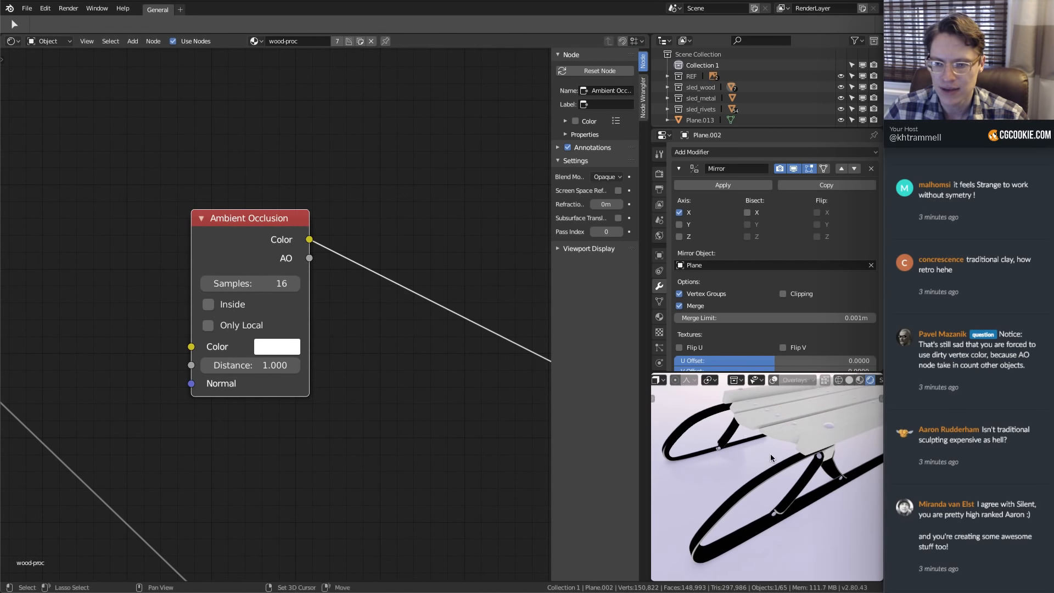
pyautogui.scroll(4, 777, 463)
pyautogui.scroll(-3, 777, 463)
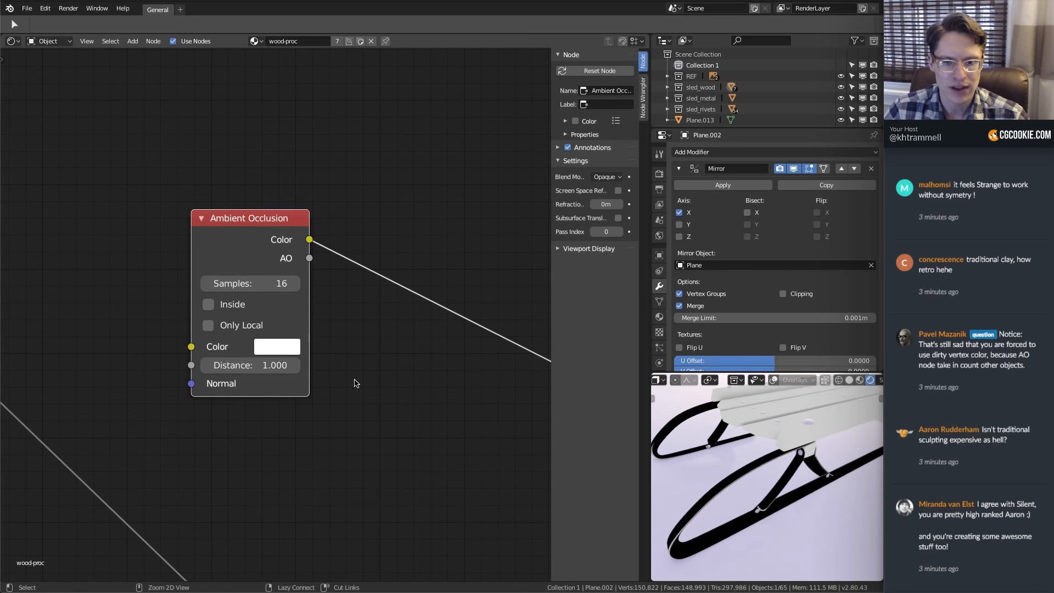
# Delete the Ambient Occlusion node from the wood-proc material and restore the wood's shaded preview from the Principled BSDF
pyautogui.press('x')
pyautogui.scroll(-6, 395, 319)
pyautogui.moveTo(404, 473); pyautogui.dragTo(325, 339, button='middle')
pyautogui.scroll(-6, 374, 404)
pyautogui.moveTo(497, 407); pyautogui.dragTo(397, 272, button='middle')
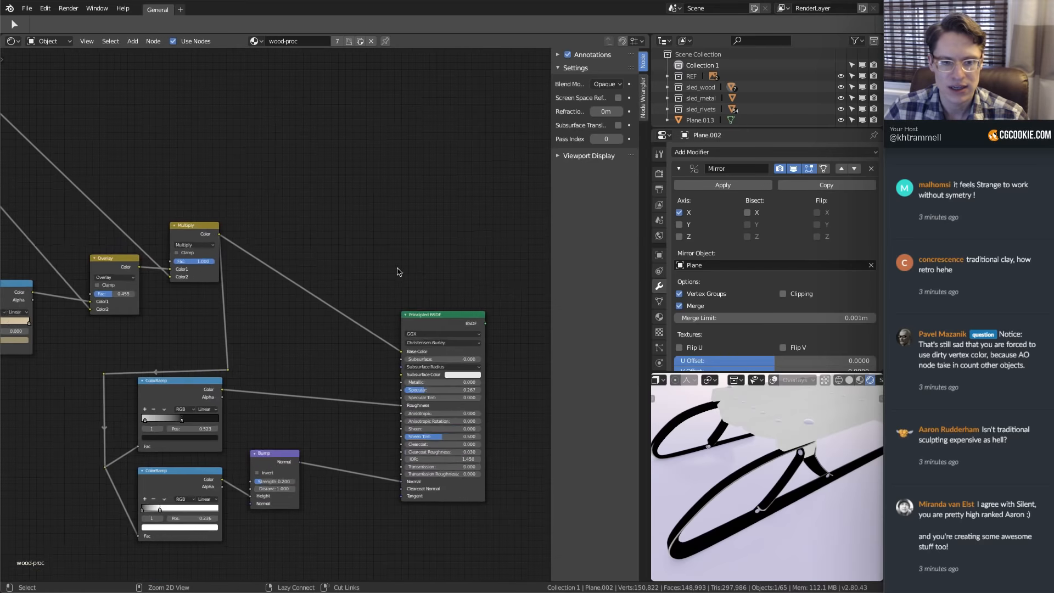
# Select the metal frame and add an Ambient Occlusion node above the ColorRamp in its red-painted-metal material
pyautogui.click(766, 461)
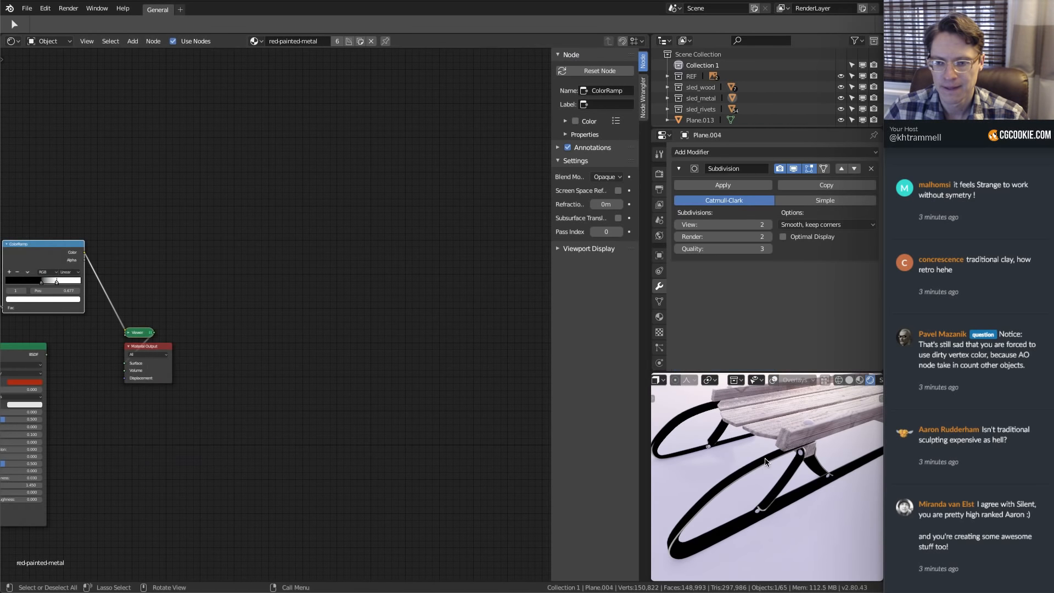
pyautogui.moveTo(274, 219); pyautogui.dragTo(292, 280, button='middle')
pyautogui.hotkey('ctrl', 'v')
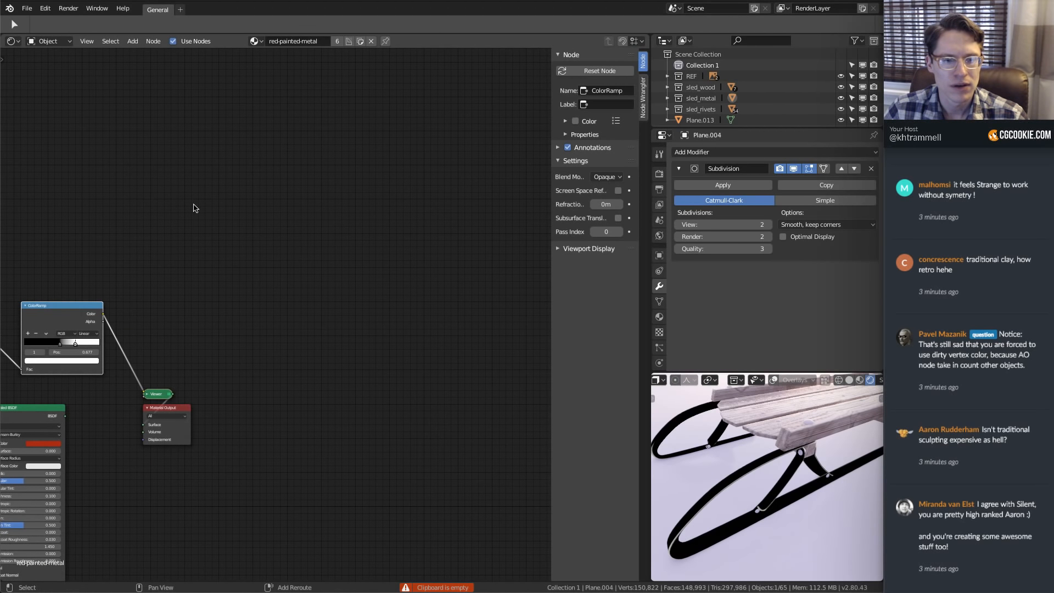
pyautogui.hotkey('shift', 'a')
pyautogui.moveTo(162, 187)
pyautogui.click(209, 202)
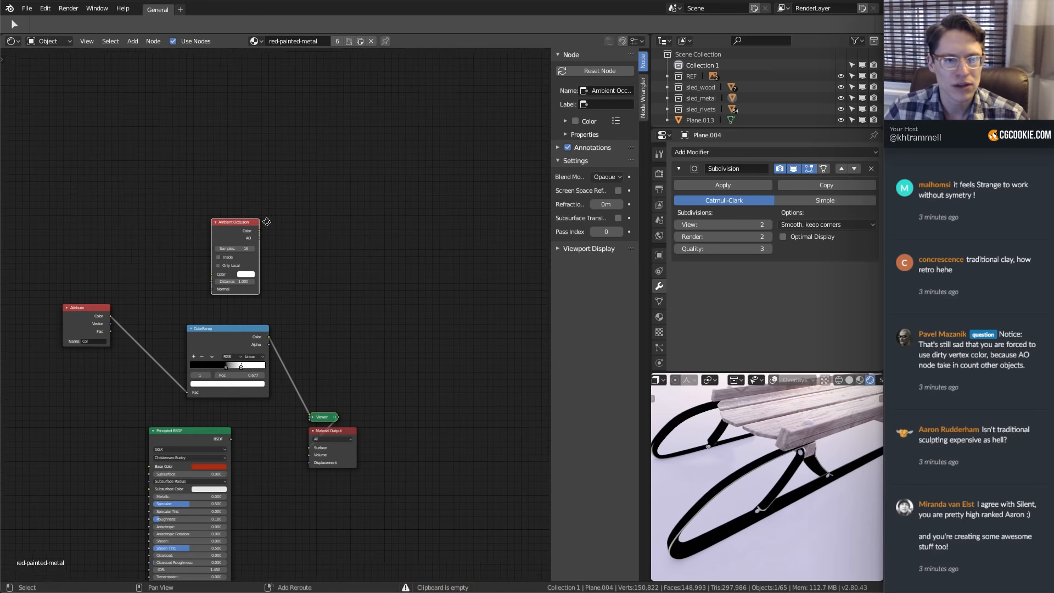
# Preview the Ambient Occlusion node's Color output on the metal frame with Only Local enabled
pyautogui.moveTo(419, 349); pyautogui.dragTo(494, 385, button='middle')
pyautogui.moveTo(769, 541); pyautogui.dragTo(790, 494, button='middle')
pyautogui.keyDown('ctrl'); pyautogui.moveTo(241, 384); pyautogui.dragTo(236, 278, button='middle'); pyautogui.keyUp('ctrl')
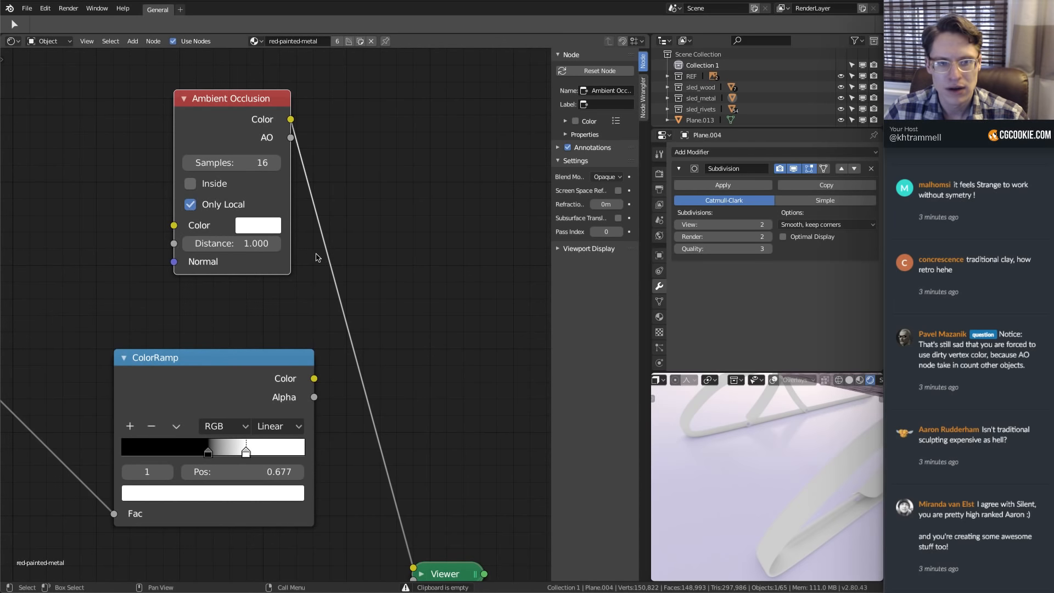
pyautogui.keyDown('shift'); pyautogui.moveTo(845, 493); pyautogui.dragTo(814, 501, button='middle'); pyautogui.keyUp('shift')
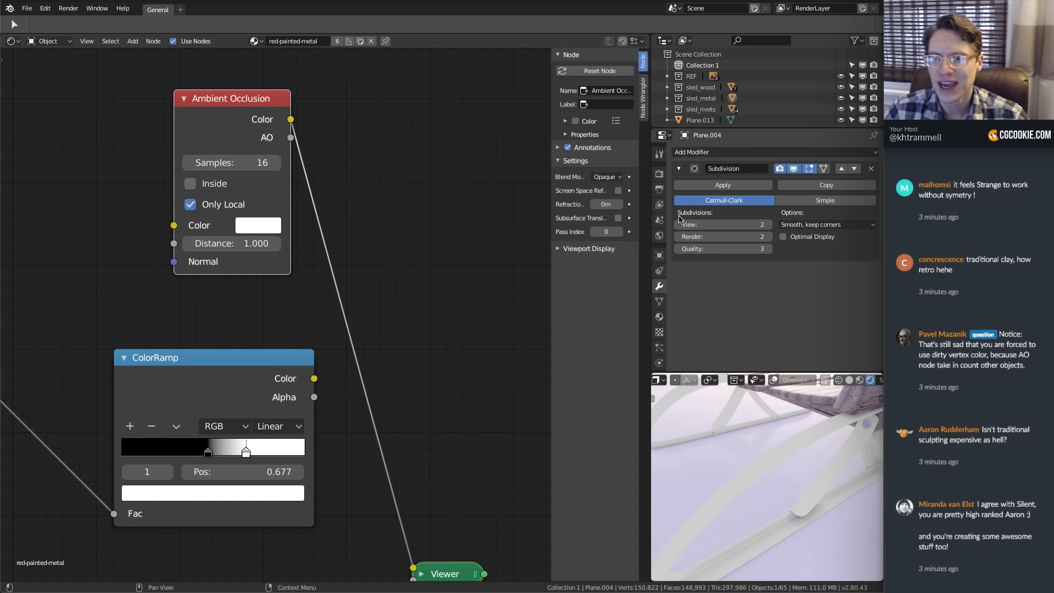
# Save the file and switch the render engine from Eevee to Cycles
pyautogui.click(659, 174)
pyautogui.click(781, 159)
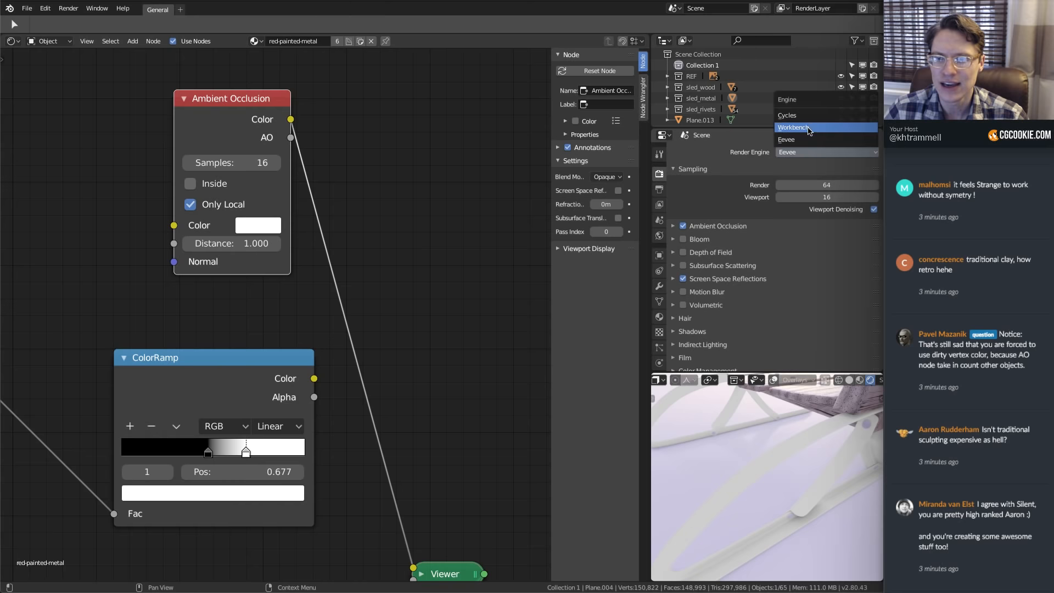
pyautogui.hotkey('ctrl', 's')
pyautogui.click(793, 156)
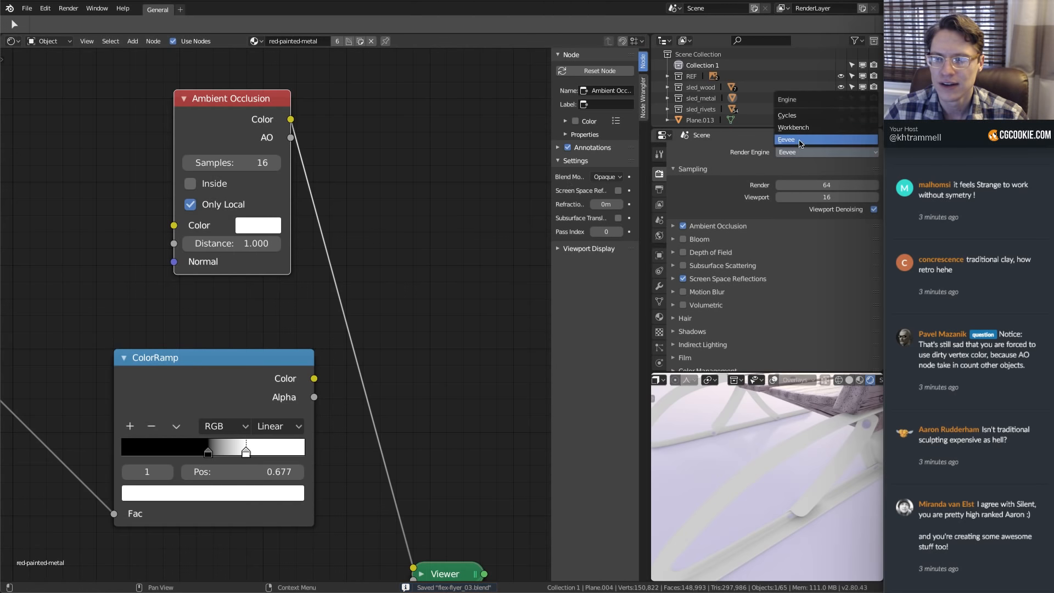
pyautogui.click(796, 119)
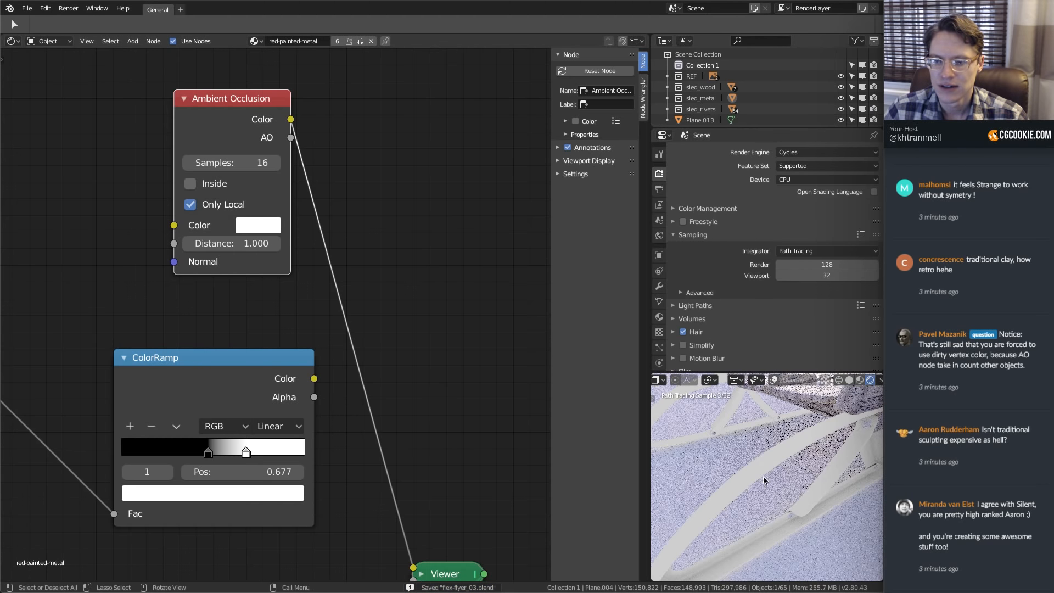
pyautogui.moveTo(762, 480)
pyautogui.keyDown('shift'); pyautogui.mouseDown(button='middle')
pyautogui.moveTo(795, 456)
pyautogui.moveTo(778, 484)
pyautogui.mouseUp(button='middle'); pyautogui.keyUp('shift')
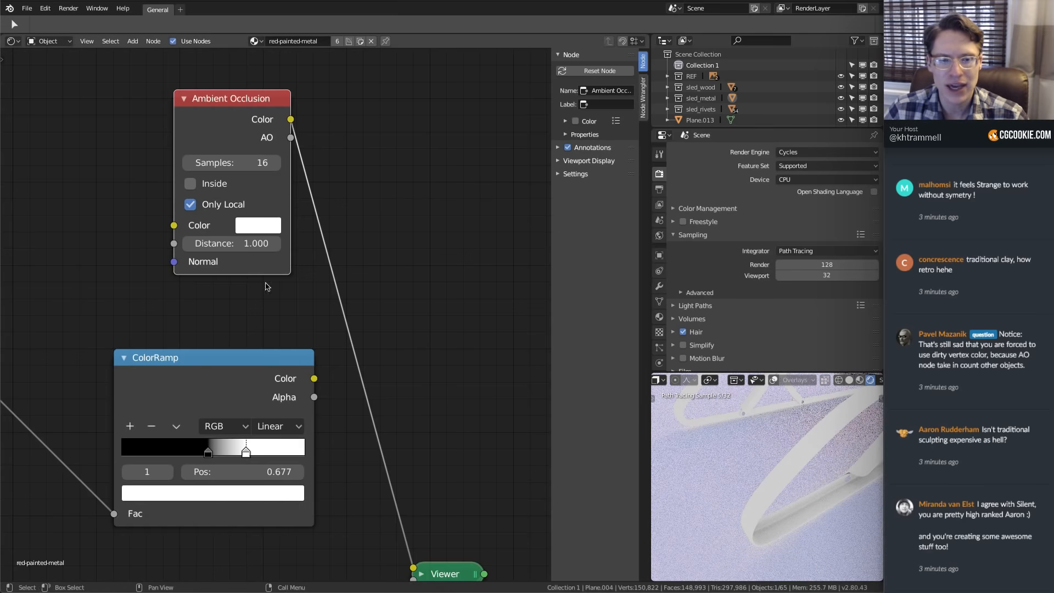
# Compare the Ambient Occlusion on the runners in Cycles by turning Only Local off and back on
pyautogui.click(190, 205)
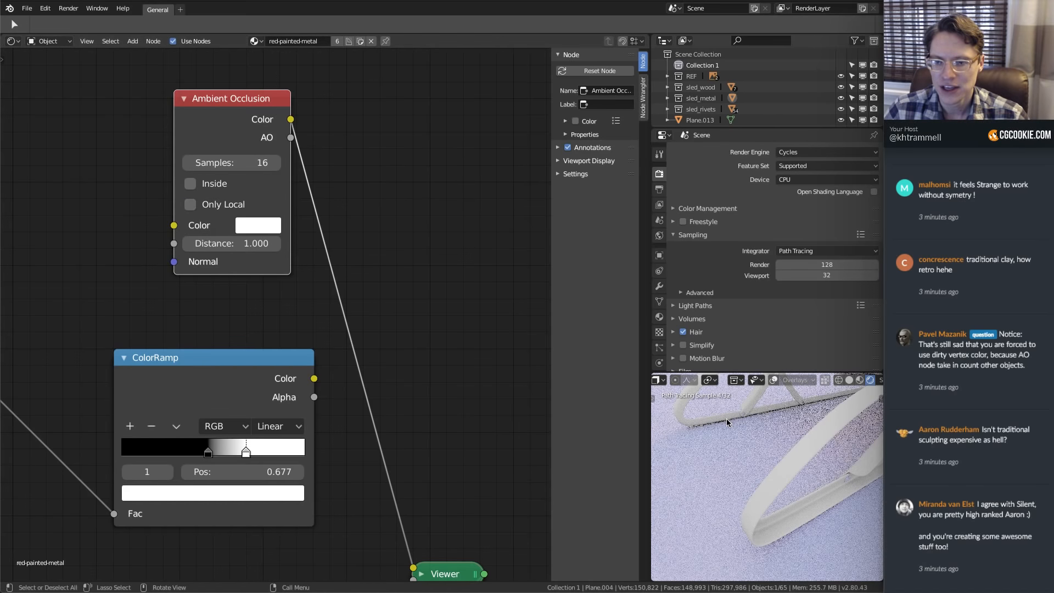
pyautogui.moveTo(691, 432)
pyautogui.mouseDown(button='middle')
pyautogui.moveTo(790, 469)
pyautogui.moveTo(648, 399)
pyautogui.mouseUp(button='middle')
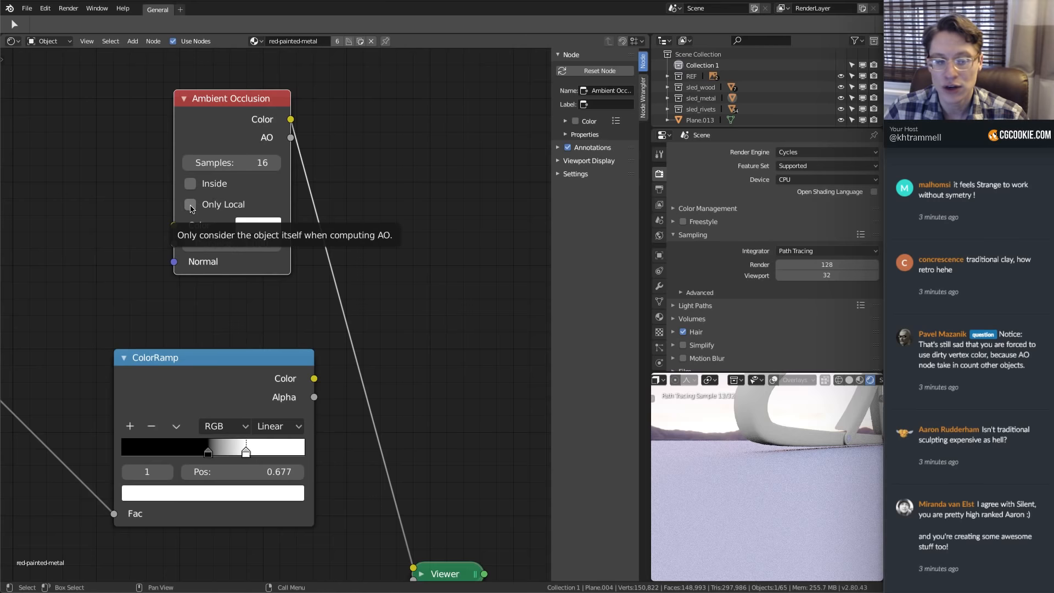
pyautogui.click(190, 204)
pyautogui.moveTo(813, 438); pyautogui.dragTo(833, 468, button='middle')
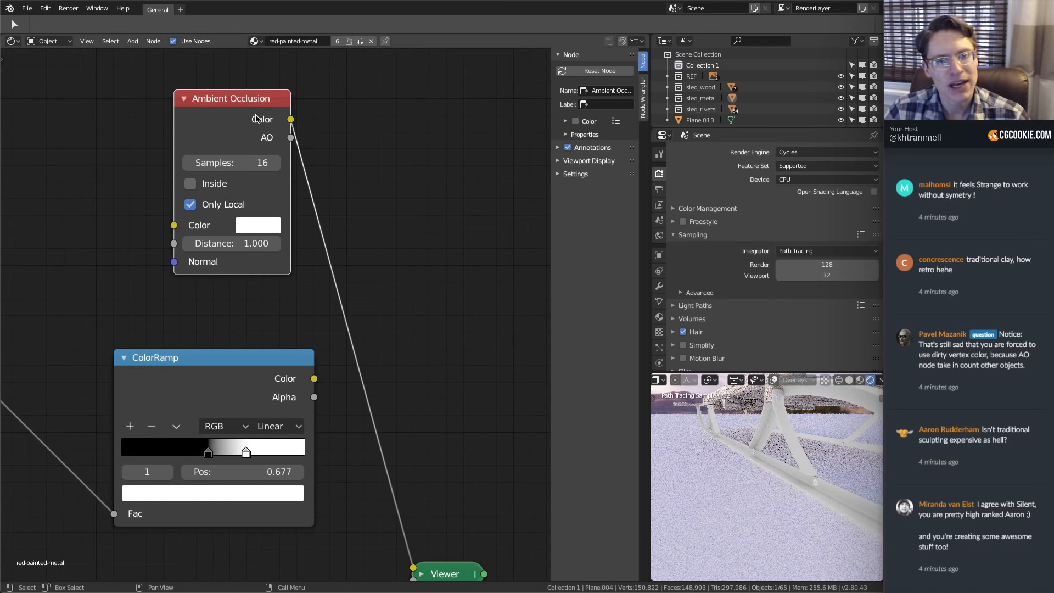
# Switch the render engine back to Eevee and set the Ambient Occlusion node to Inside with Only Local off
pyautogui.click(777, 157)
pyautogui.click(798, 141)
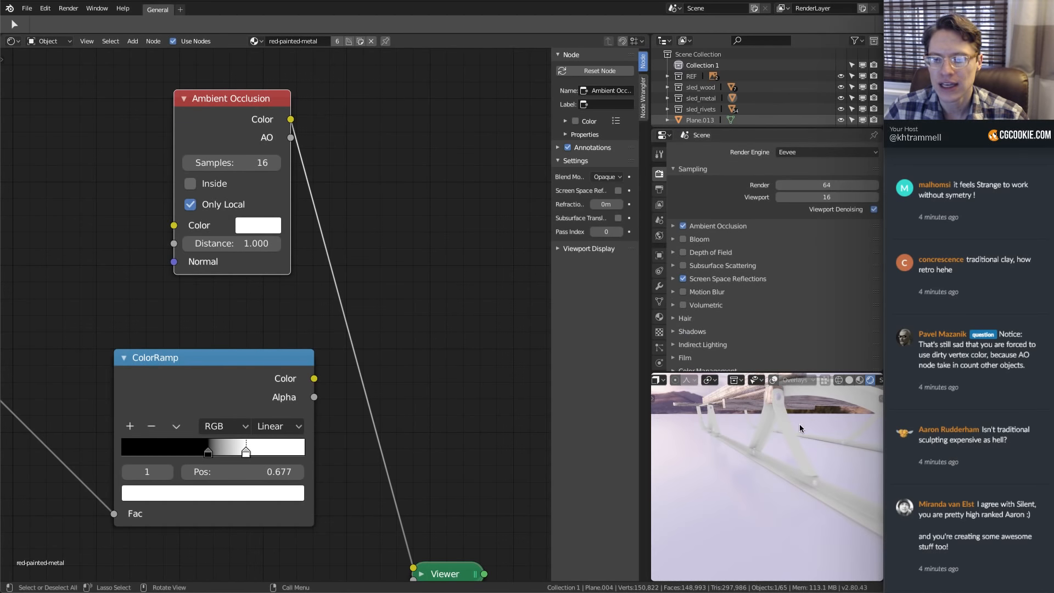
pyautogui.moveTo(771, 421); pyautogui.dragTo(748, 409, button='middle')
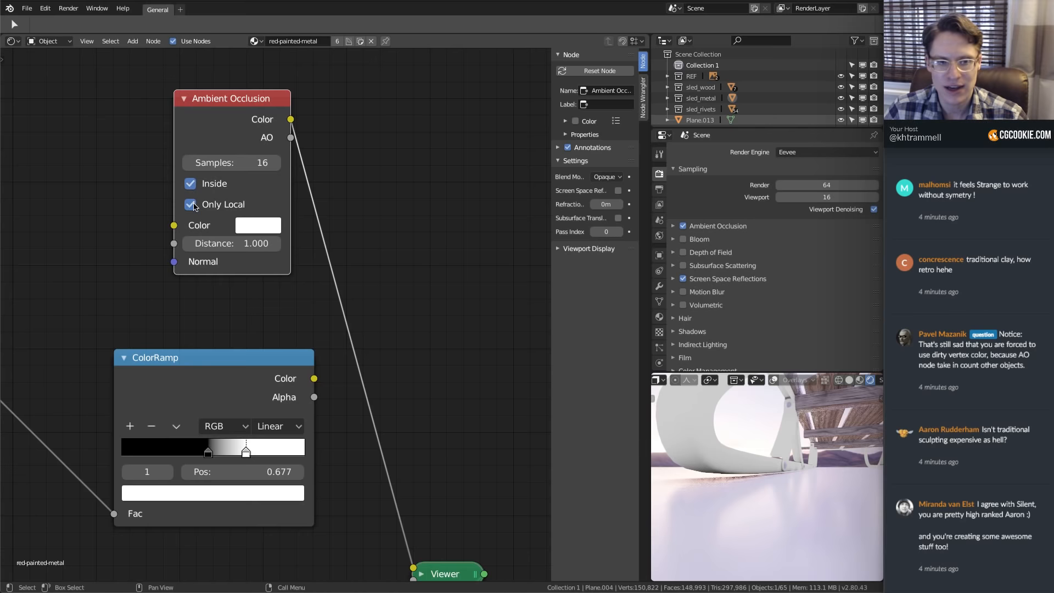
pyautogui.click(194, 206)
pyautogui.moveTo(809, 449); pyautogui.dragTo(780, 437, button='middle')
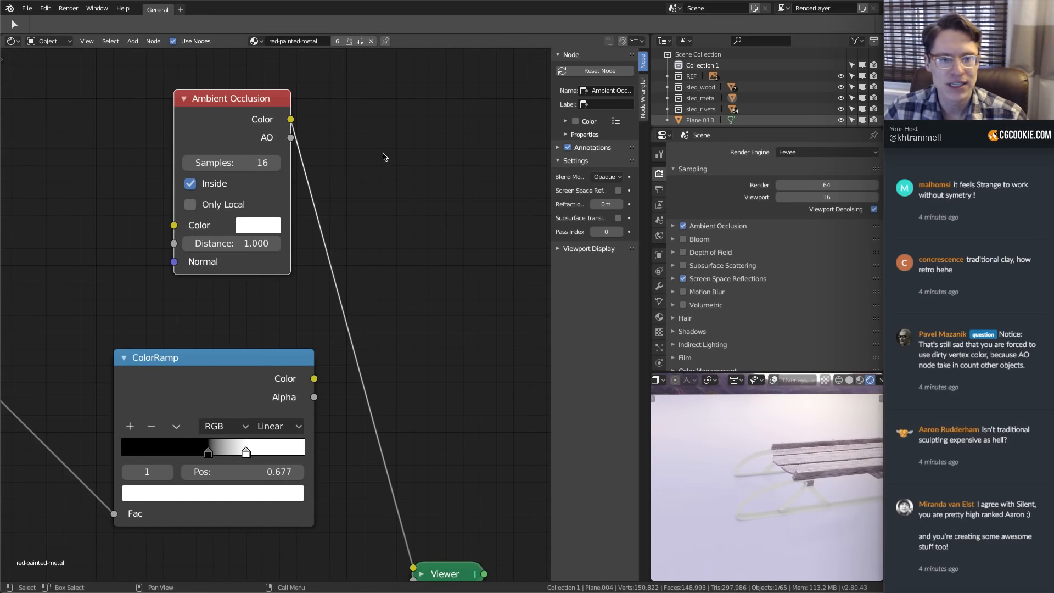
# Duplicate the ColorRamp, connect it to the Ambient Occlusion node's Color output and preview the result on the runners
pyautogui.click(255, 384)
pyautogui.hotkey('shift', 'd')
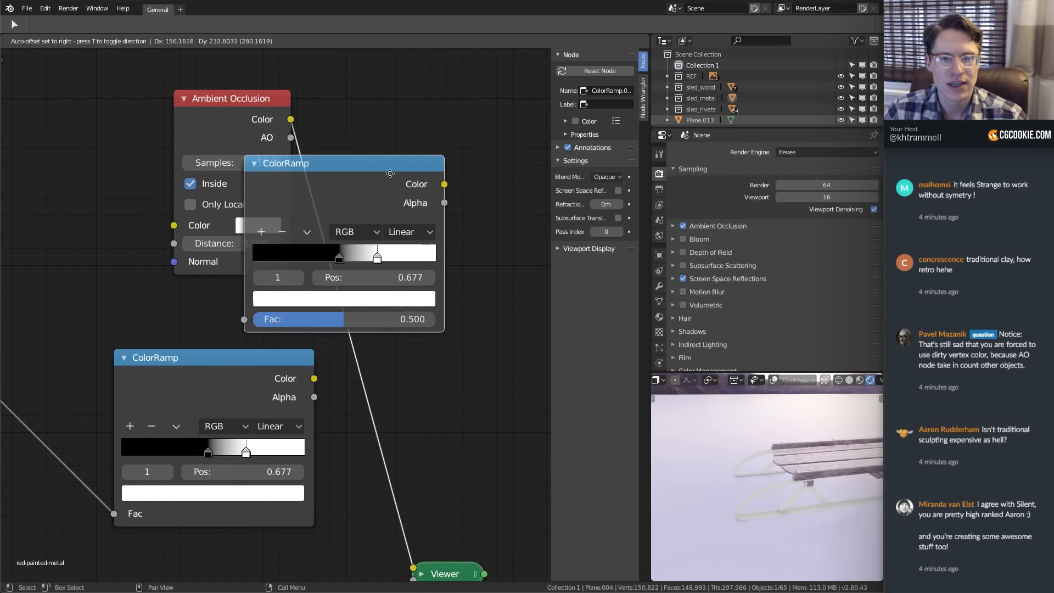
pyautogui.click(437, 109)
pyautogui.moveTo(468, 141); pyautogui.dragTo(346, 188, button='middle')
pyautogui.scroll(3, 768, 491)
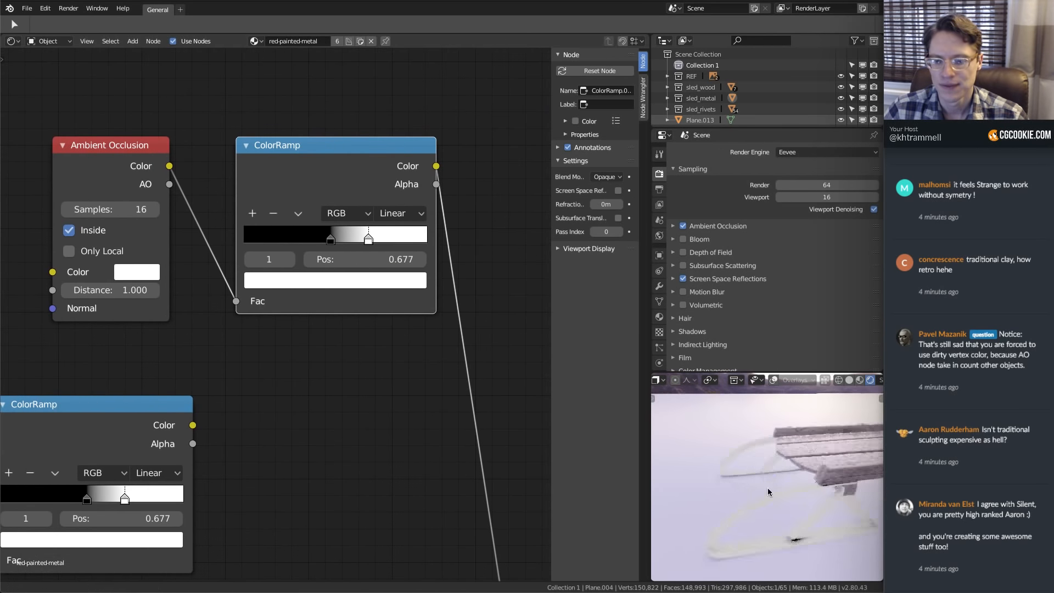
pyautogui.scroll(-4, 768, 492)
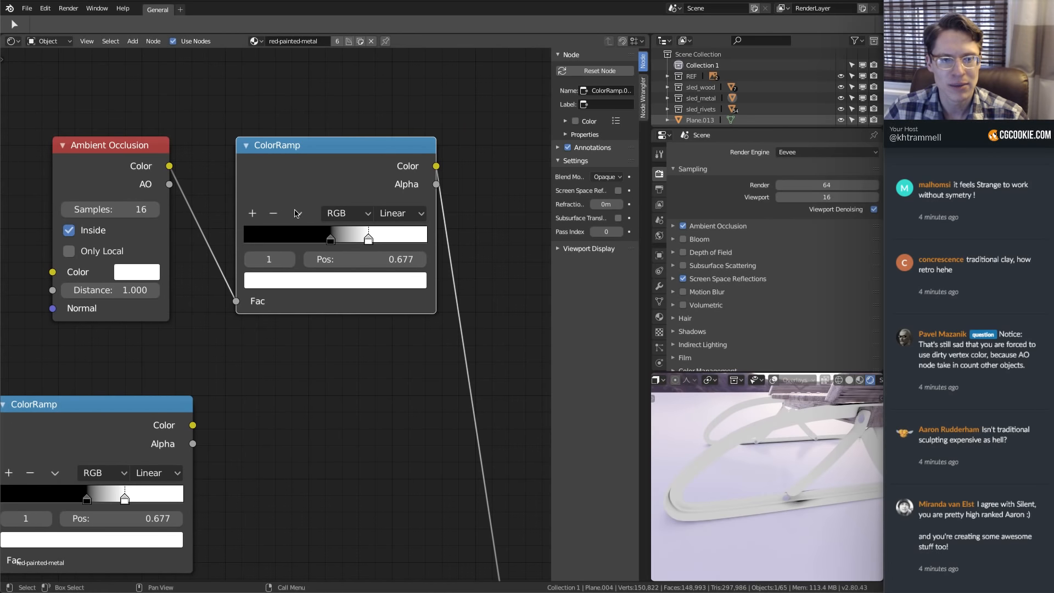
# Flip the Ambient Occlusion ColorRamp and set its white stop to 0.000 and its black stop to 0.636
pyautogui.click(297, 213)
pyautogui.click(353, 165)
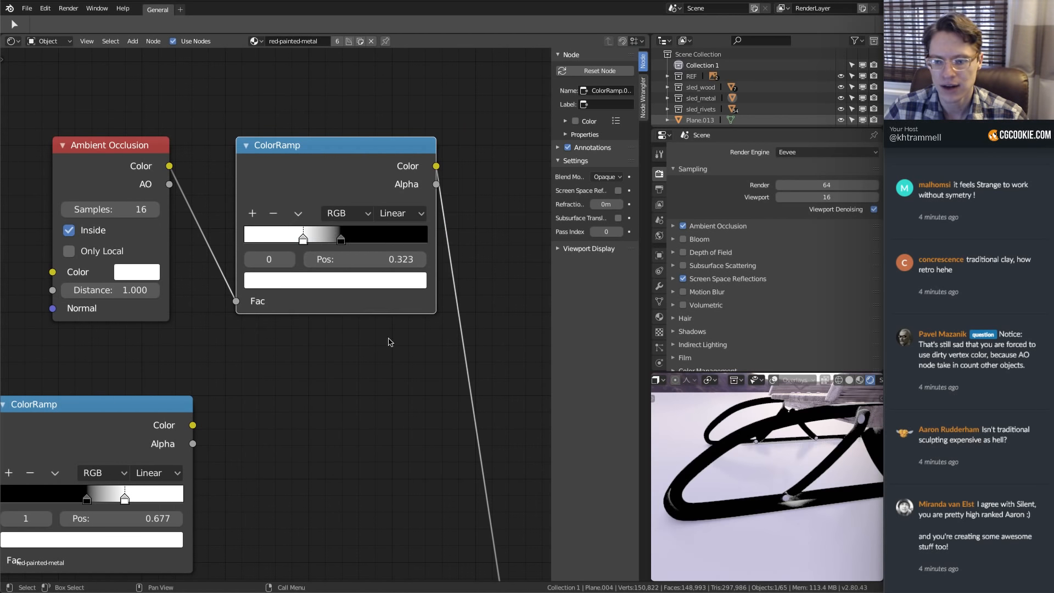
pyautogui.moveTo(304, 241); pyautogui.dragTo(235, 241)
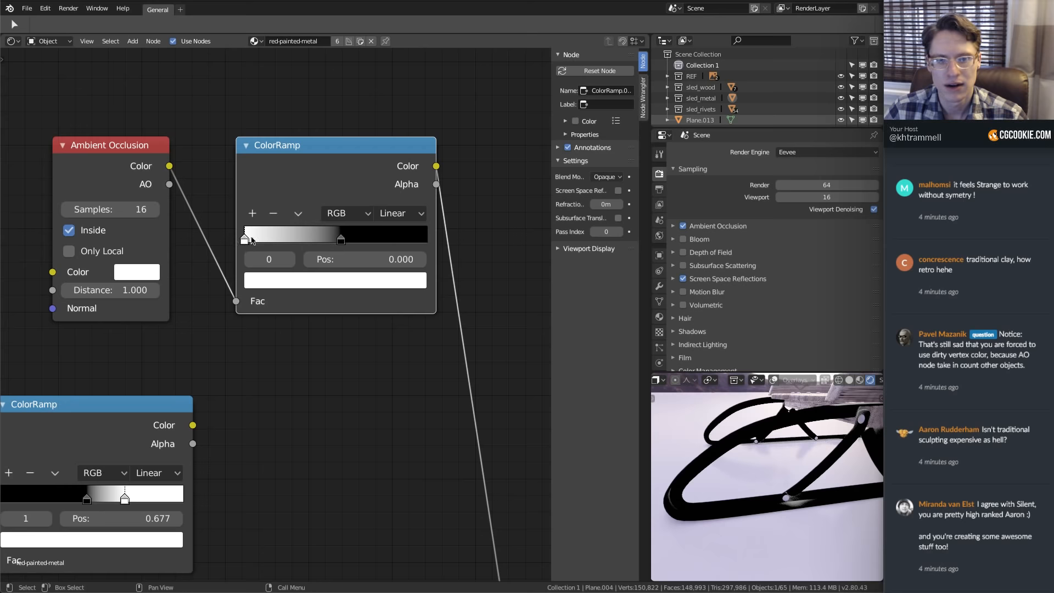
pyautogui.moveTo(341, 240); pyautogui.dragTo(451, 242)
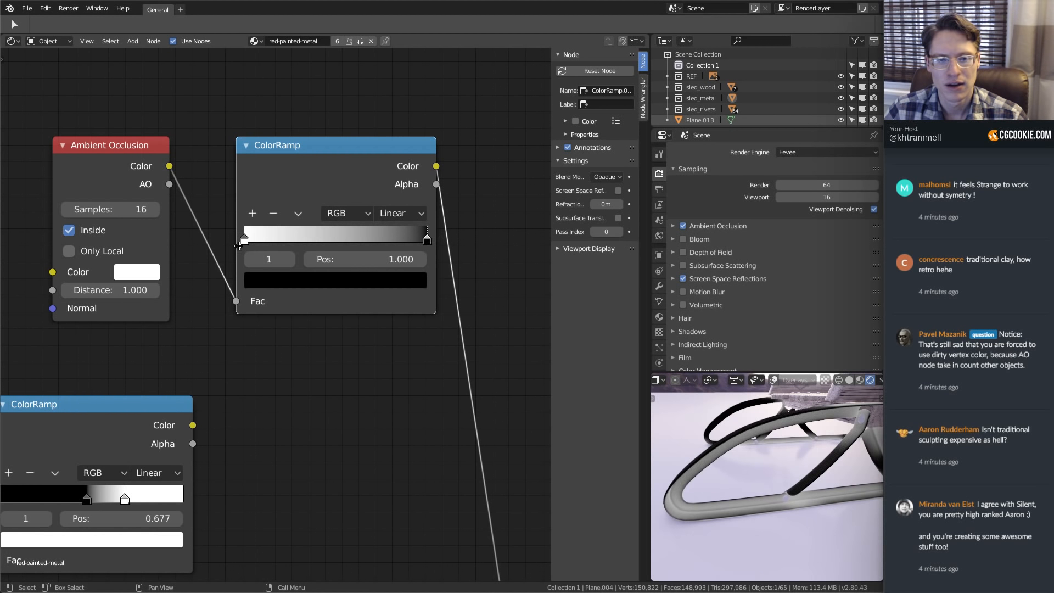
pyautogui.moveTo(239, 246); pyautogui.dragTo(165, 247)
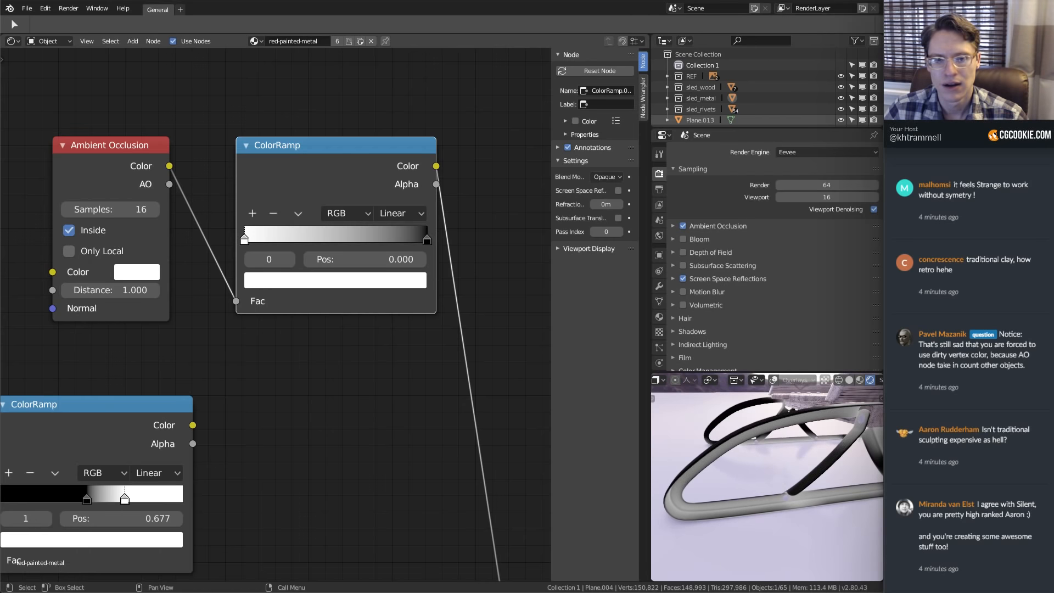
pyautogui.moveTo(428, 242); pyautogui.dragTo(361, 241)
pyautogui.moveTo(757, 482); pyautogui.dragTo(789, 488, button='middle')
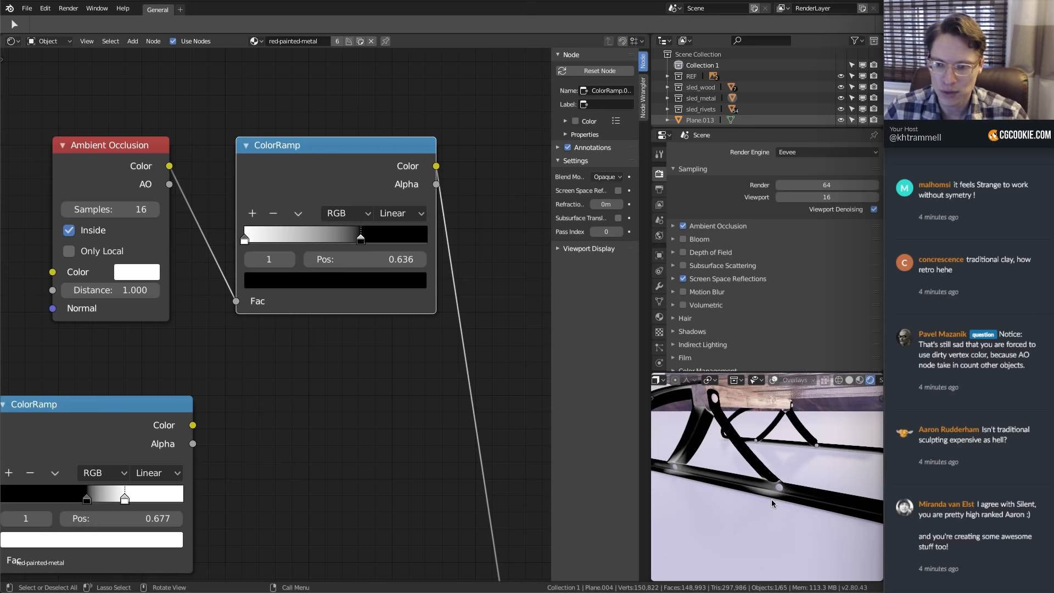
pyautogui.moveTo(788, 470)
pyautogui.keyDown('shift'); pyautogui.mouseDown(button='middle')
pyautogui.moveTo(872, 465)
pyautogui.moveTo(799, 459)
pyautogui.moveTo(789, 487)
pyautogui.mouseUp(button='middle'); pyautogui.keyUp('shift')
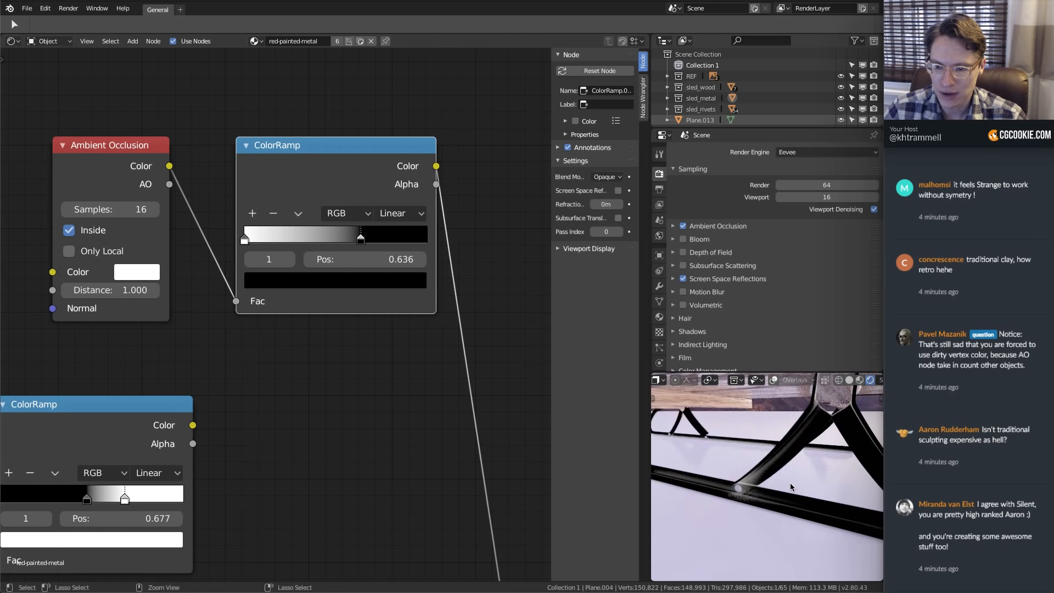
# Move the Ambient Occlusion node and its ColorRamp farther above the vertex-color nodes
pyautogui.scroll(-2, 277, 181)
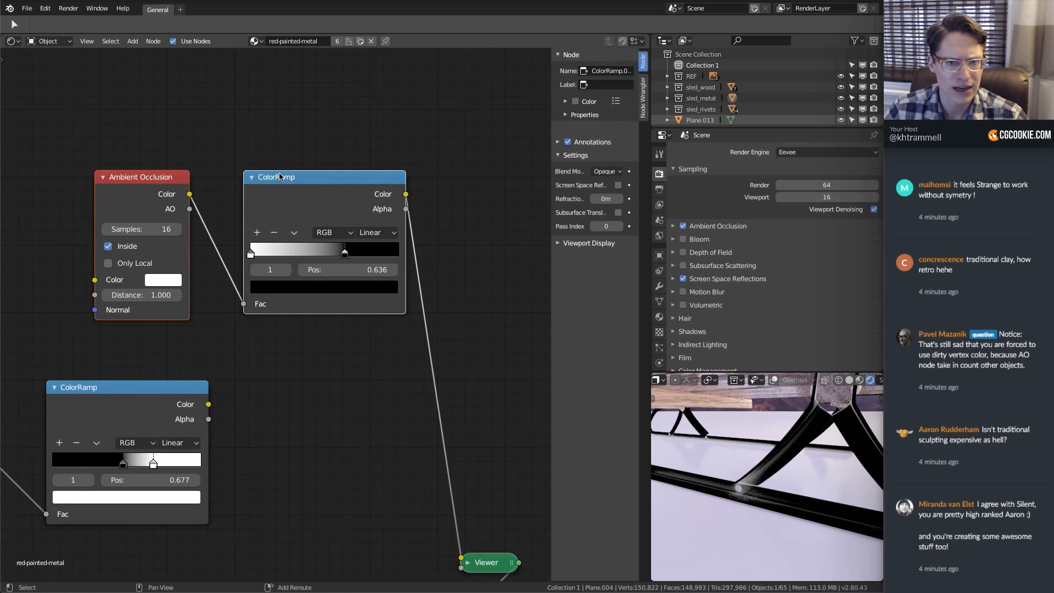
pyautogui.press('g')
pyautogui.click(226, 134)
pyautogui.keyDown('ctrl'); pyautogui.moveTo(230, 213); pyautogui.dragTo(120, 323, button='middle'); pyautogui.keyUp('ctrl')
pyautogui.moveTo(120, 323); pyautogui.dragTo(239, 287, button='middle')
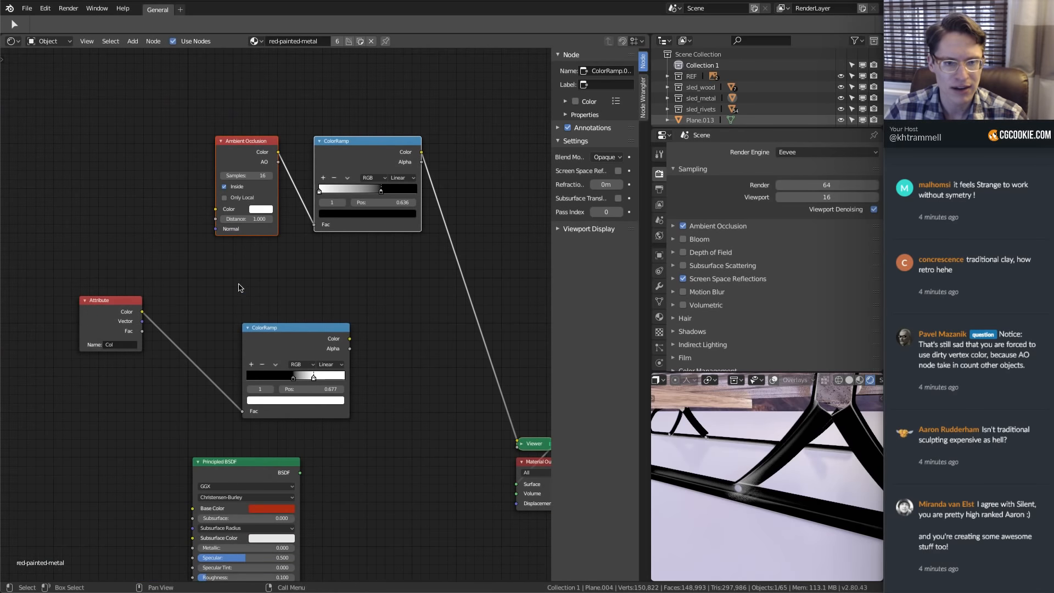
# Preview the vertex-color ColorRamp on the metal frame and set its white stop to 0.577
pyautogui.keyDown('ctrl'); pyautogui.keyDown('shift'); pyautogui.click(278, 339); pyautogui.keyUp('shift'); pyautogui.keyUp('ctrl')
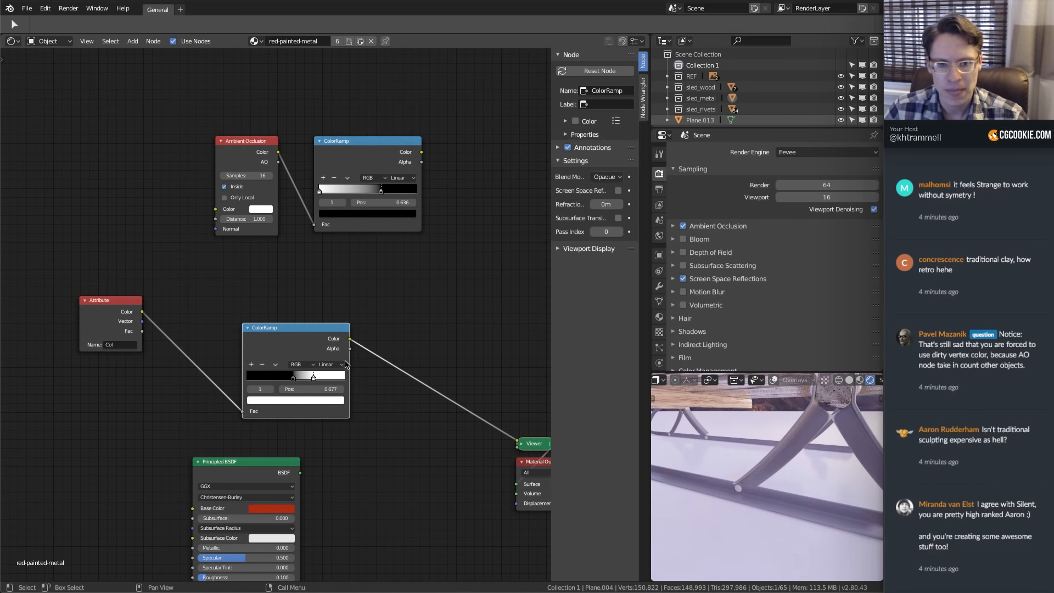
pyautogui.moveTo(724, 472); pyautogui.dragTo(789, 505, button='middle')
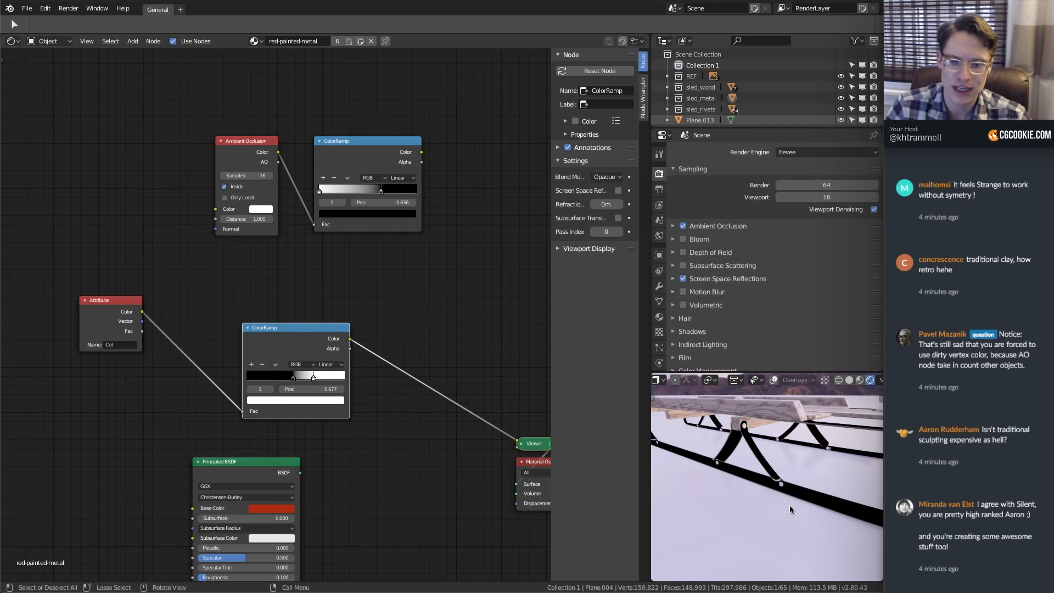
pyautogui.scroll(3, 527, 483)
pyautogui.moveTo(755, 499); pyautogui.dragTo(735, 469, button='middle')
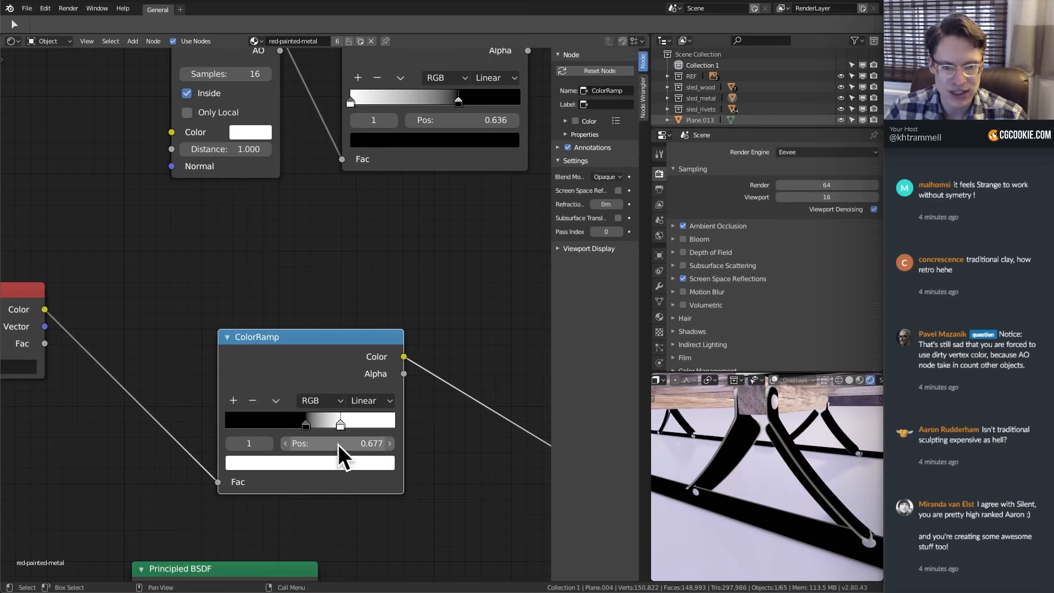
pyautogui.moveTo(340, 424); pyautogui.dragTo(324, 424)
pyautogui.moveTo(733, 497)
pyautogui.mouseDown(button='middle')
pyautogui.moveTo(774, 477)
pyautogui.moveTo(737, 480)
pyautogui.moveTo(758, 497)
pyautogui.moveTo(801, 488)
pyautogui.moveTo(745, 508)
pyautogui.mouseUp(button='middle')
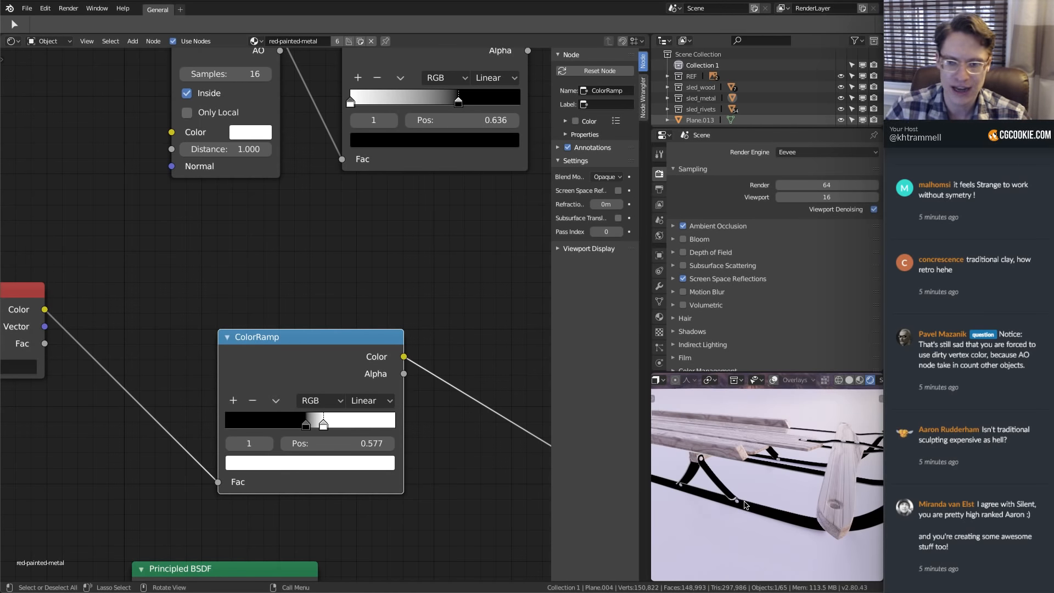
# Duplicate the red Principled BSDF node and place the copy beside the original, below the Material Output
pyautogui.scroll(-4, 330, 330)
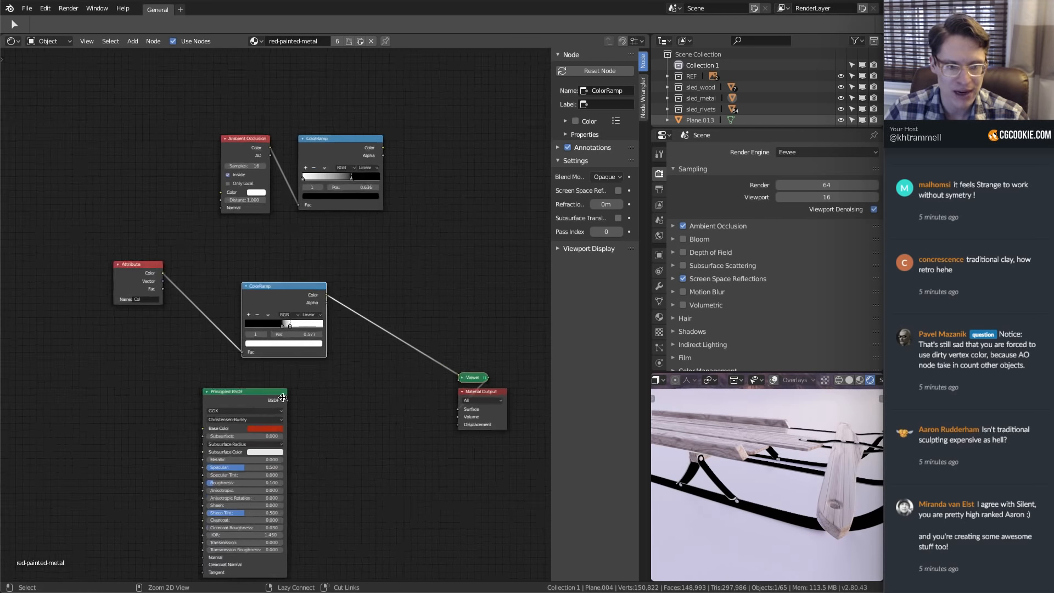
pyautogui.click(281, 407)
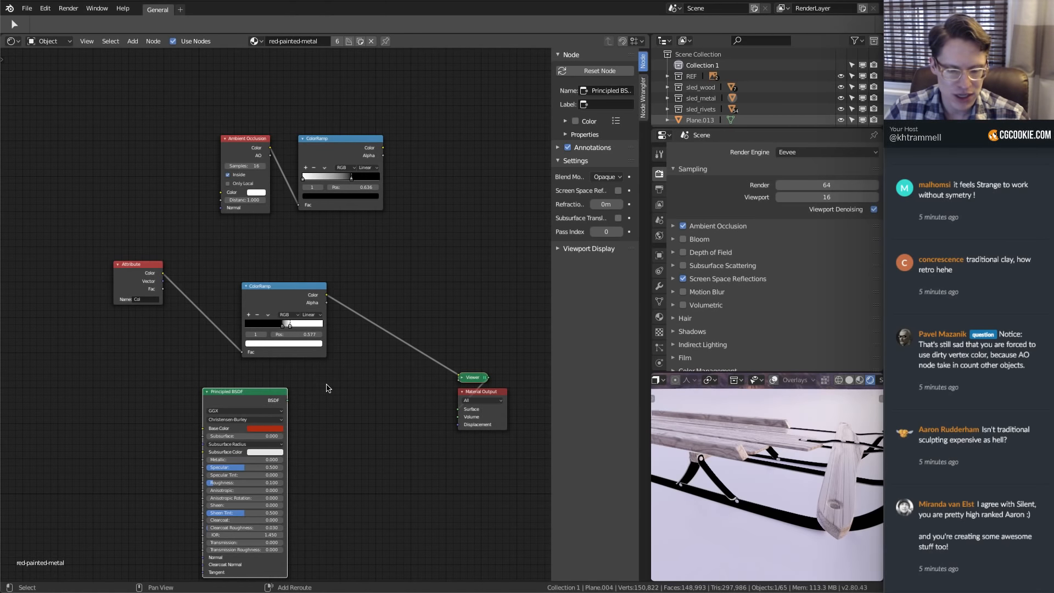
pyautogui.scroll(1, 326, 391)
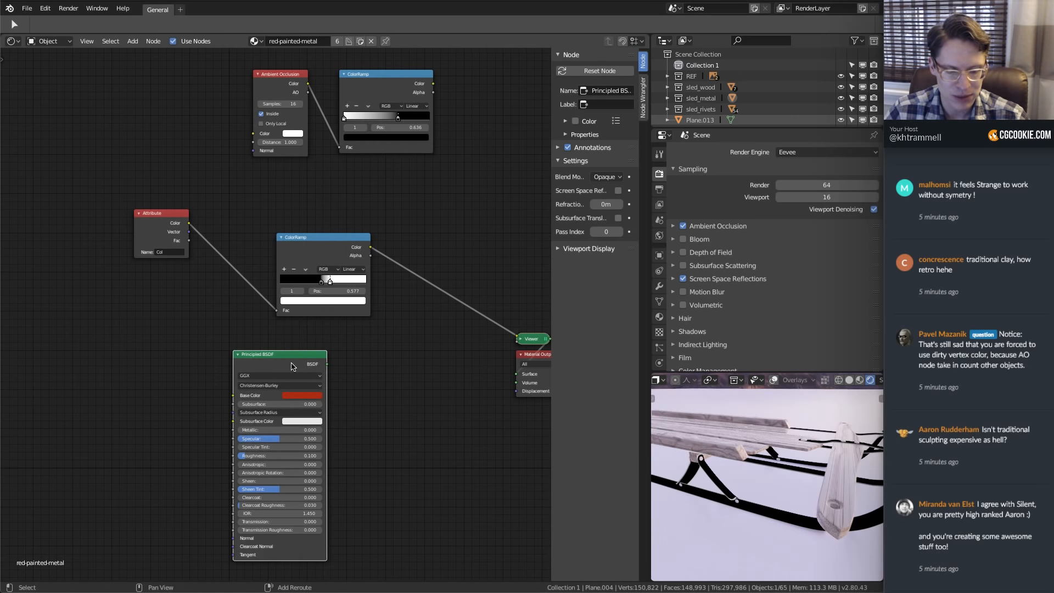
pyautogui.hotkey('shift', 'd')
pyautogui.click(422, 419)
pyautogui.scroll(3, 328, 392)
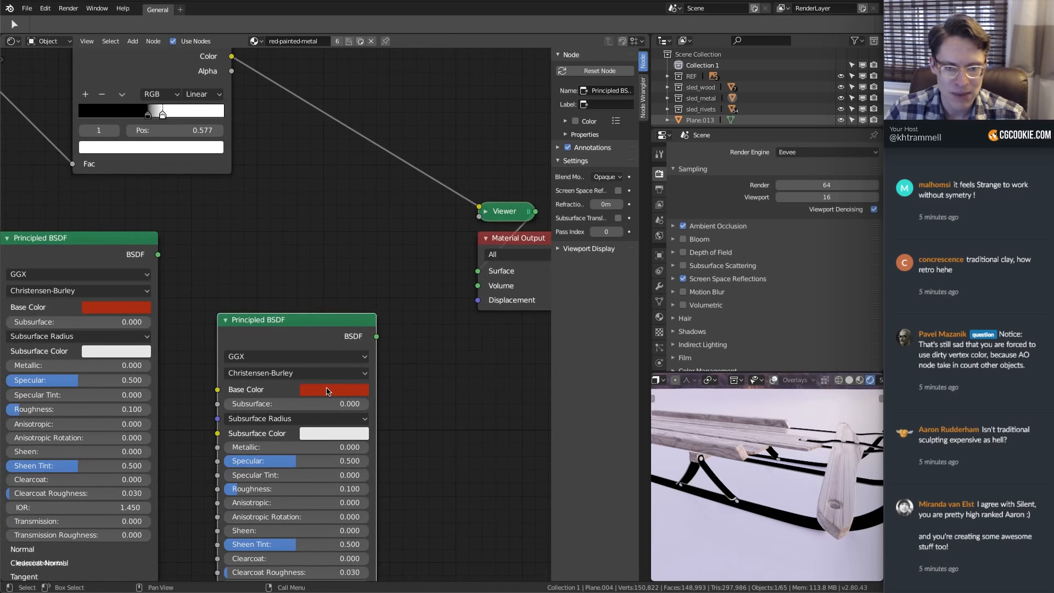
# Brighten and desaturate the duplicated Principled BSDF's base color to pure white
pyautogui.click(327, 391)
pyautogui.moveTo(414, 240); pyautogui.dragTo(413, 199)
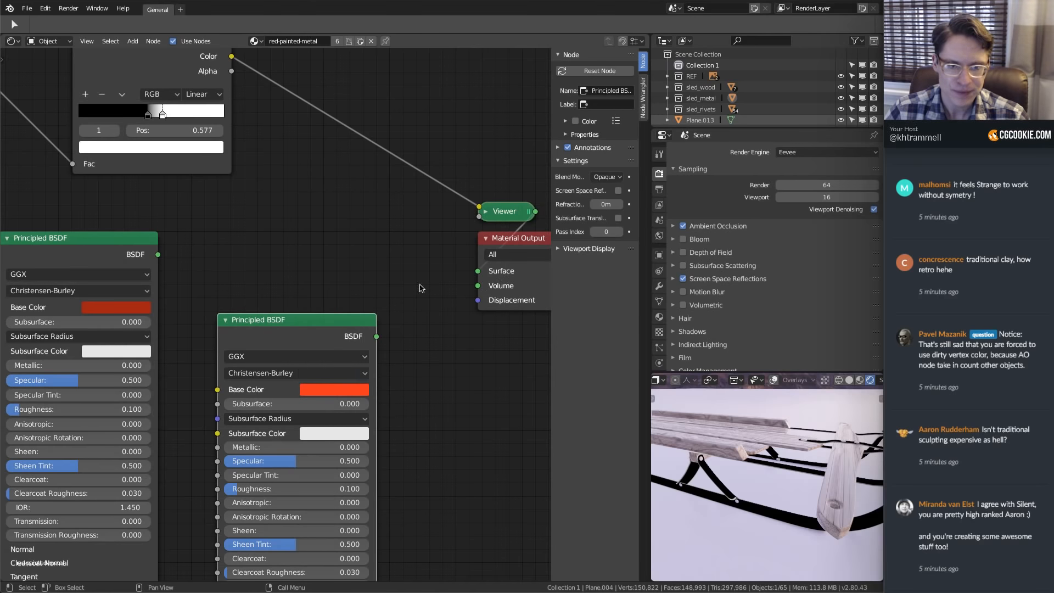
pyautogui.click(334, 390)
pyautogui.click(354, 310)
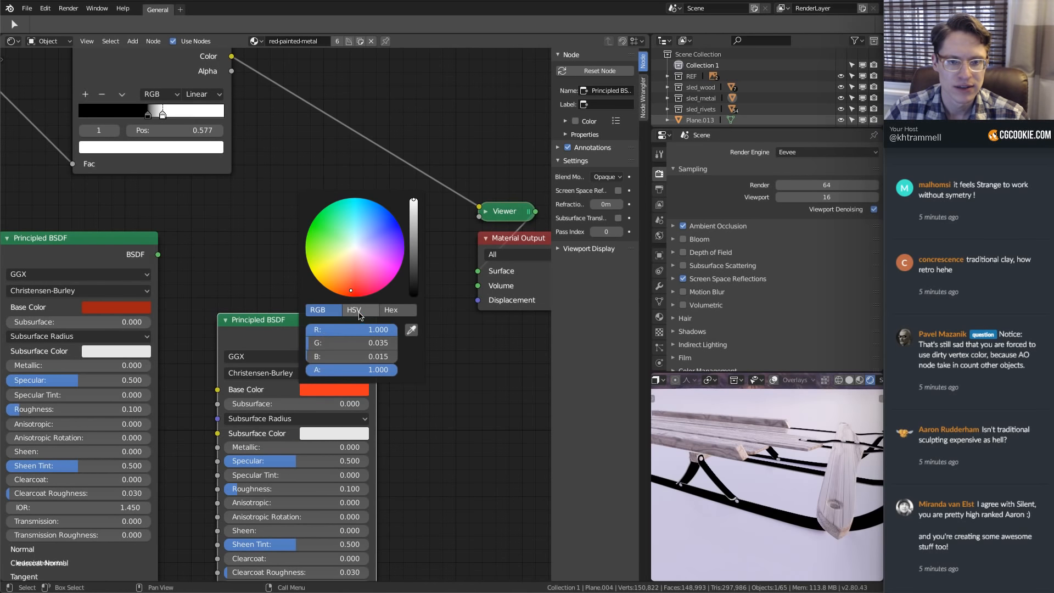
pyautogui.moveTo(352, 343); pyautogui.dragTo(319, 342)
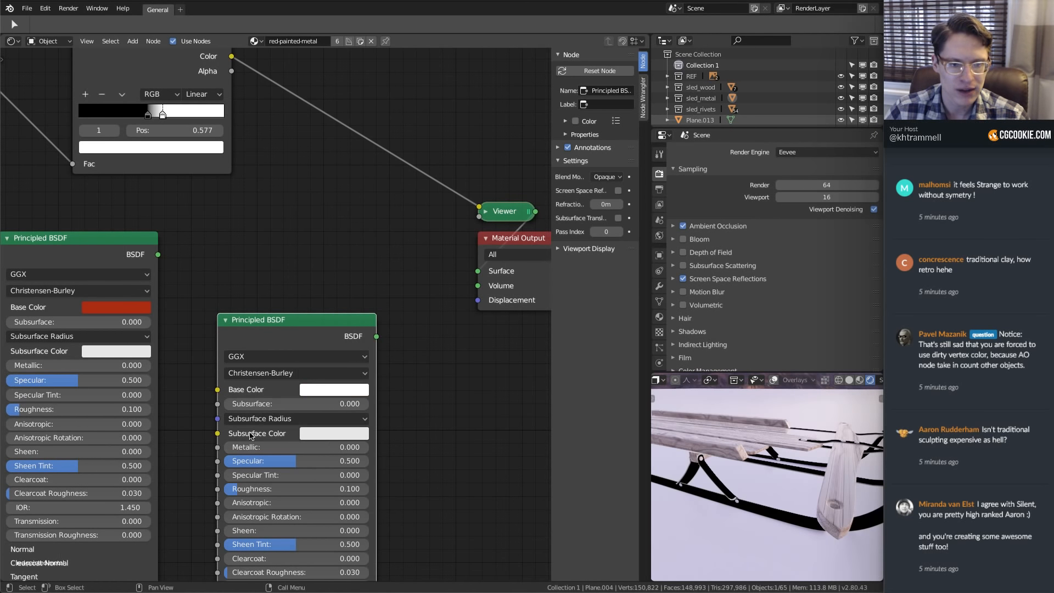
# Set the white Principled BSDF's metallic to 1.000 and specular to 0.000, and preview that shader on the sled's metal
pyautogui.moveTo(257, 447); pyautogui.dragTo(369, 447)
pyautogui.moveTo(278, 461); pyautogui.dragTo(231, 461)
pyautogui.moveTo(415, 378); pyautogui.dragTo(265, 356, button='middle')
pyautogui.keyDown('ctrl'); pyautogui.keyDown('shift'); pyautogui.click(223, 329); pyautogui.keyUp('shift'); pyautogui.keyUp('ctrl')
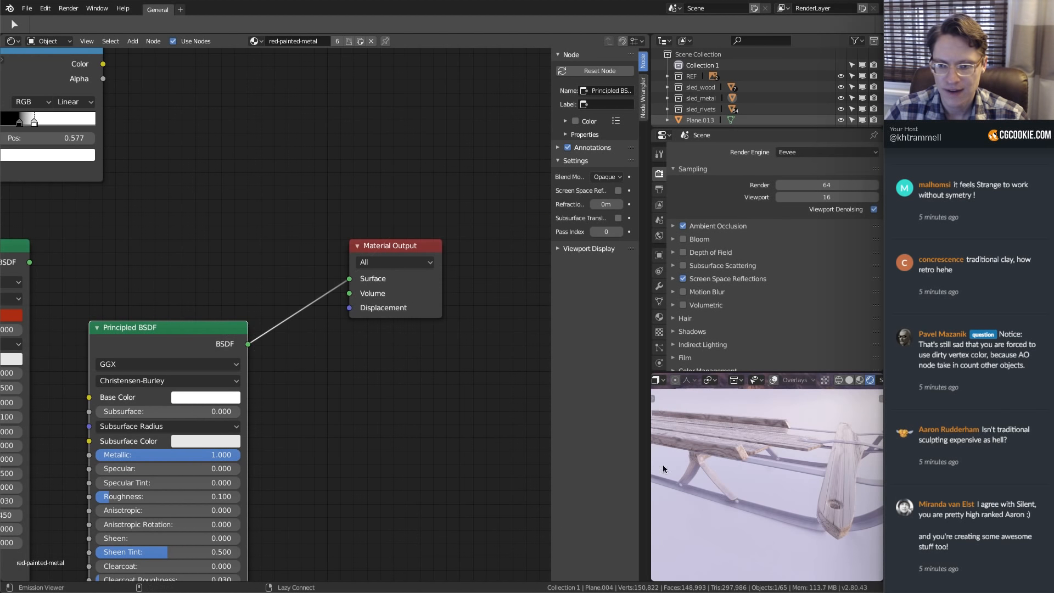
# Darken the metallic shader's base color to a grey with an HSV value of 0.539
pyautogui.moveTo(663, 468); pyautogui.dragTo(749, 492, button='middle')
pyautogui.click(208, 398)
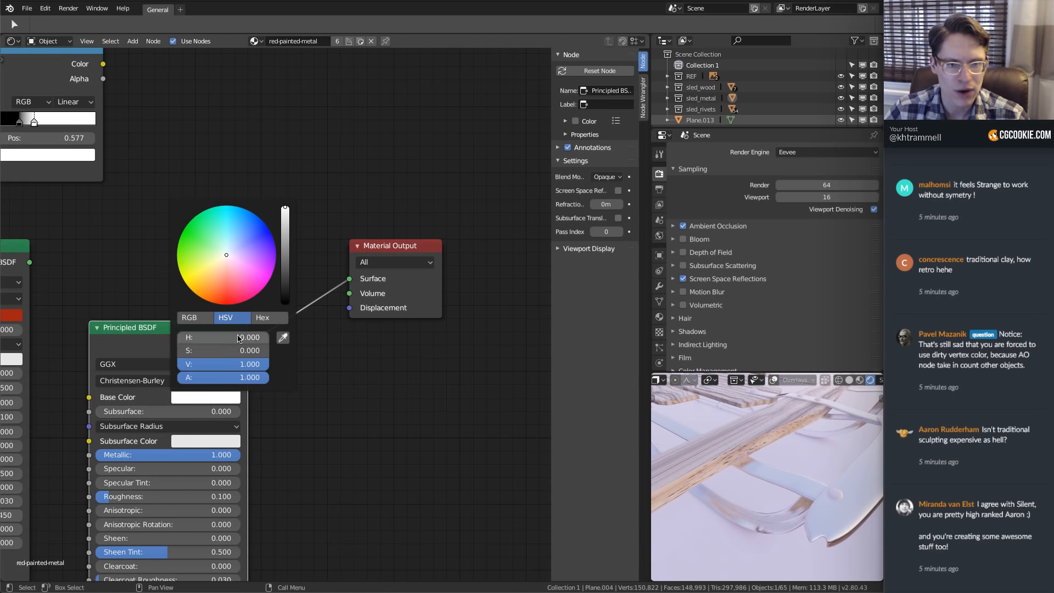
pyautogui.moveTo(285, 225); pyautogui.dragTo(285, 251)
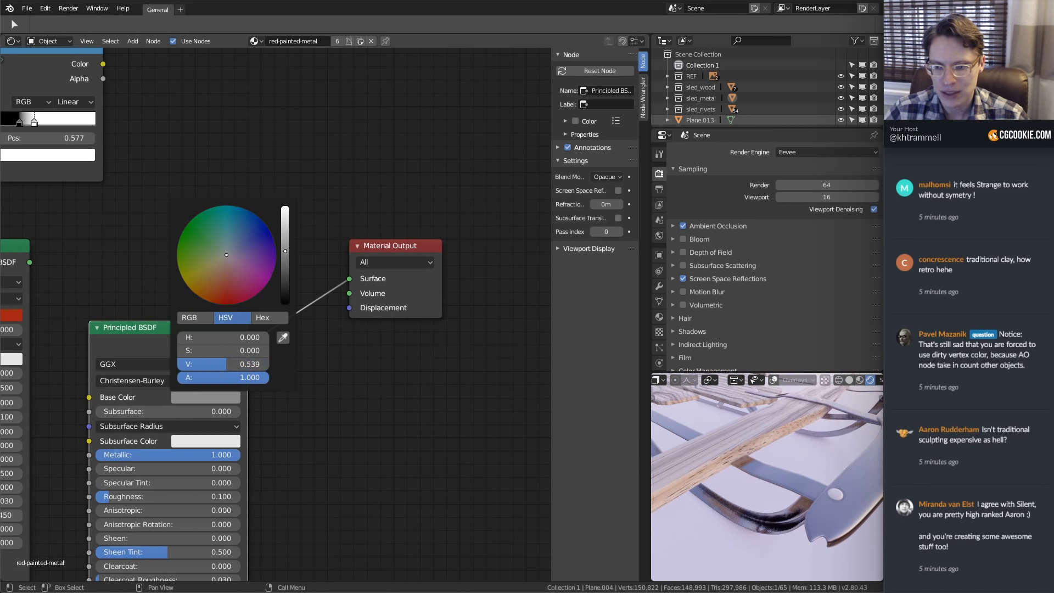
pyautogui.moveTo(773, 489)
pyautogui.mouseDown(button='middle')
pyautogui.moveTo(798, 481)
pyautogui.moveTo(768, 483)
pyautogui.mouseUp(button='middle')
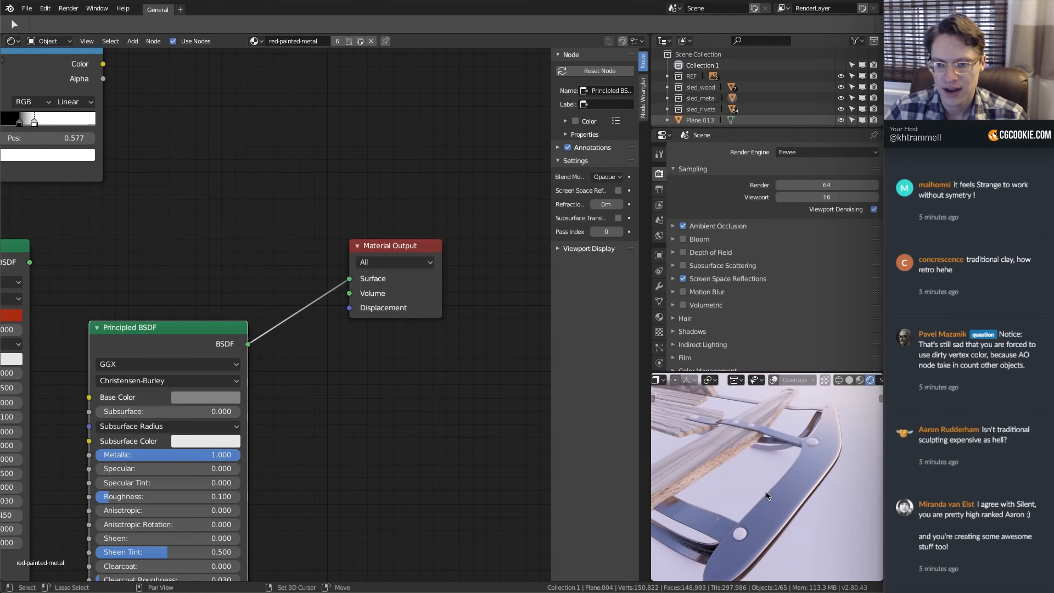
# Set the metallic shader's roughness to 0.3 and its anisotropic value to 1.0
pyautogui.click(133, 496)
pyautogui.write('0.3')
pyautogui.press('Return')
pyautogui.moveTo(760, 487); pyautogui.dragTo(769, 479, button='middle')
pyautogui.click(125, 510)
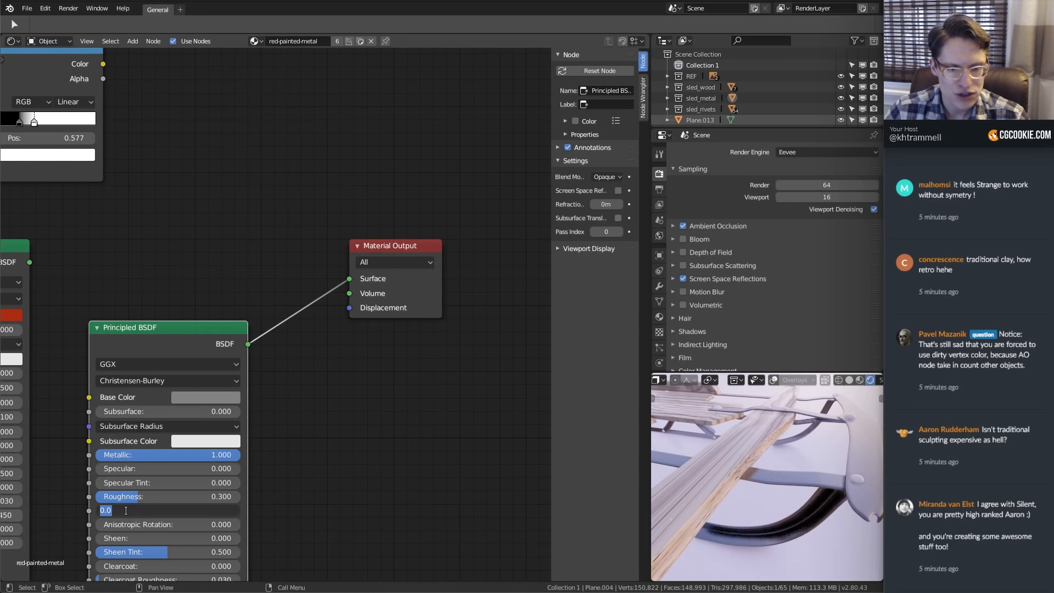
pyautogui.press('Return')
pyautogui.moveTo(769, 477); pyautogui.dragTo(678, 494, button='middle')
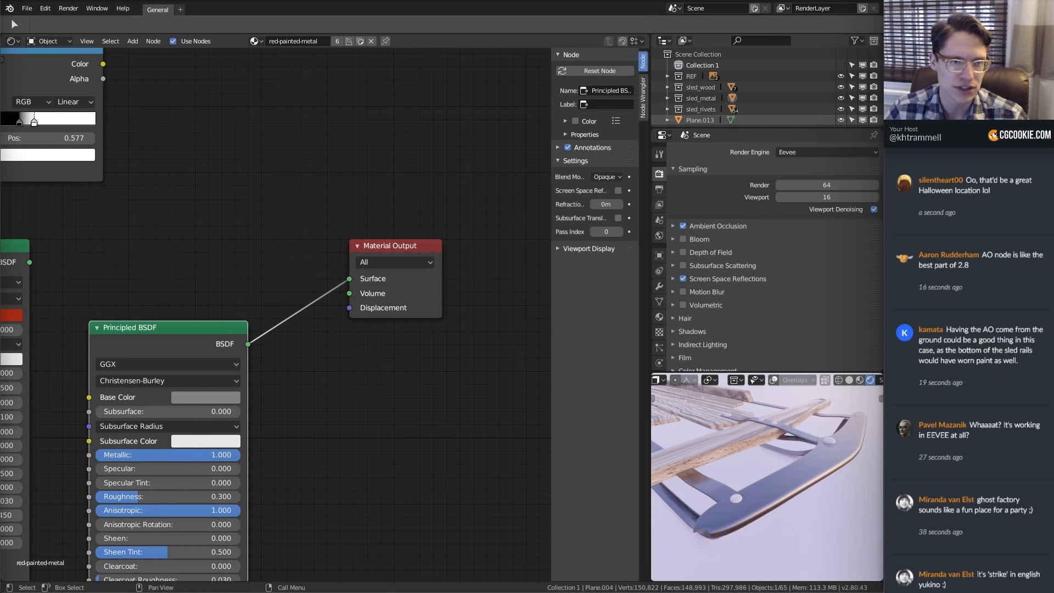
pyautogui.moveTo(247, 173); pyautogui.dragTo(281, 214, button='middle')
pyautogui.scroll(-6, 238, 209)
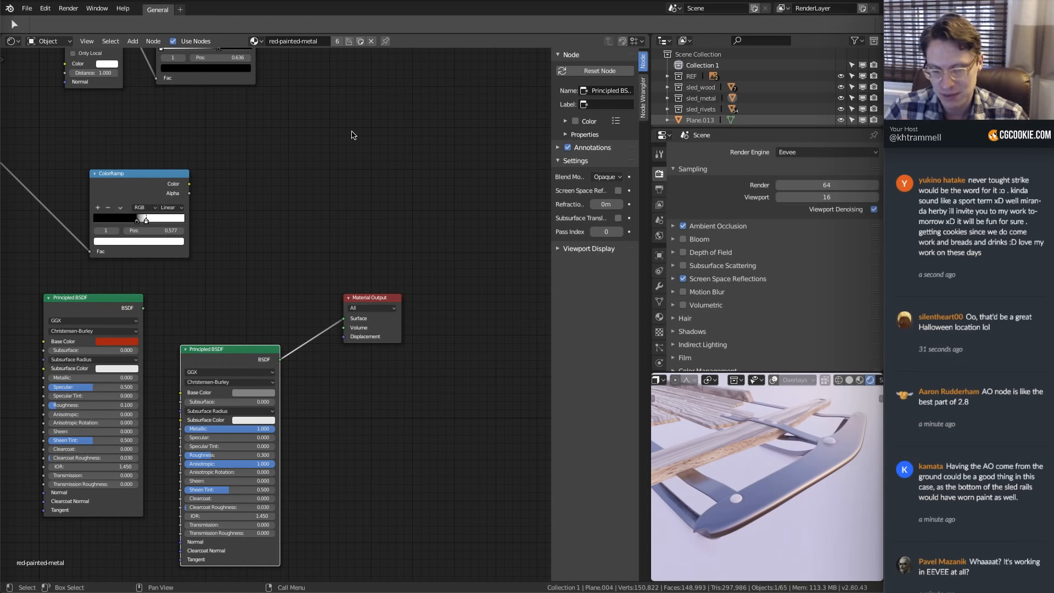
pyautogui.moveTo(712, 391); pyautogui.dragTo(787, 470, button='middle')
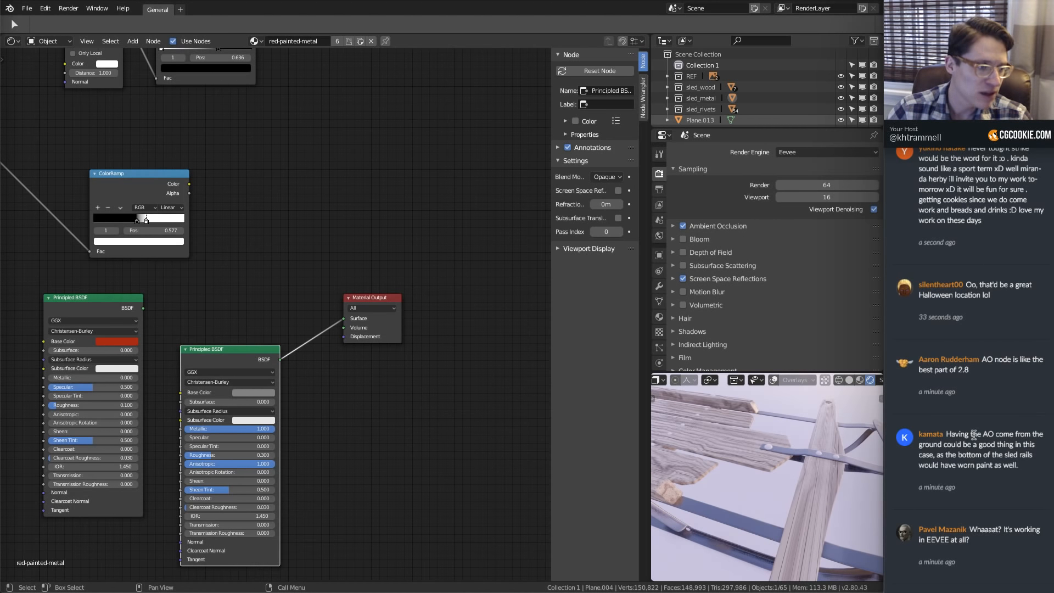
pyautogui.moveTo(723, 545); pyautogui.dragTo(742, 476, button='middle')
pyautogui.moveTo(389, 244); pyautogui.dragTo(391, 251, button='middle')
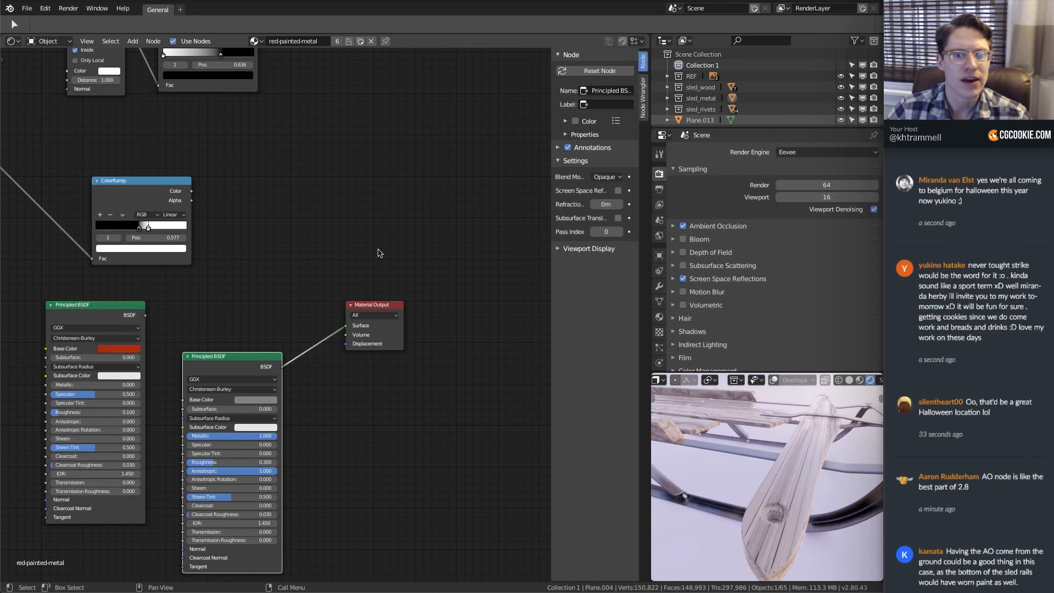
pyautogui.moveTo(772, 470); pyautogui.dragTo(714, 444, button='middle')
# Move the Material Output node farther from the two Principled BSDF nodes to free up space
pyautogui.moveTo(240, 306); pyautogui.dragTo(292, 327, button='middle')
pyautogui.keyDown('ctrl'); pyautogui.moveTo(292, 327); pyautogui.dragTo(262, 350, button='middle'); pyautogui.keyUp('ctrl')
pyautogui.moveTo(488, 332); pyautogui.dragTo(532, 329)
pyautogui.moveTo(425, 294); pyautogui.dragTo(392, 320, button='middle')
pyautogui.keyDown('ctrl'); pyautogui.moveTo(392, 320); pyautogui.dragTo(251, 232, button='middle'); pyautogui.keyUp('ctrl')
# Insert a Mix Shader before the Material Output, with the vertex-color ColorRamp driving its factor and the red shader mixed with the metallic one
pyautogui.hotkey('shift', 'a')
pyautogui.moveTo(329, 268)
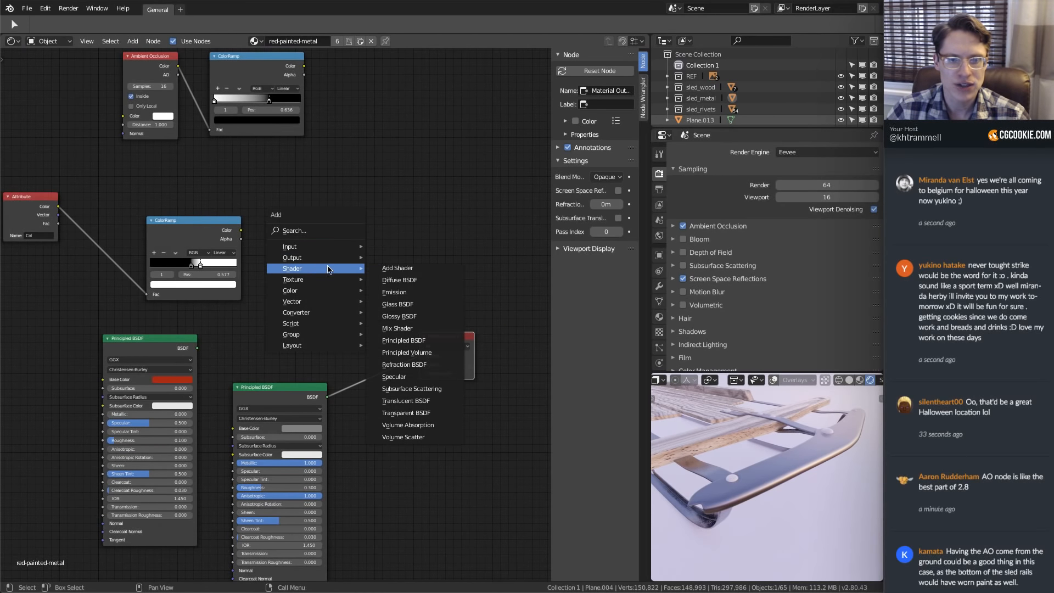
pyautogui.click(397, 328)
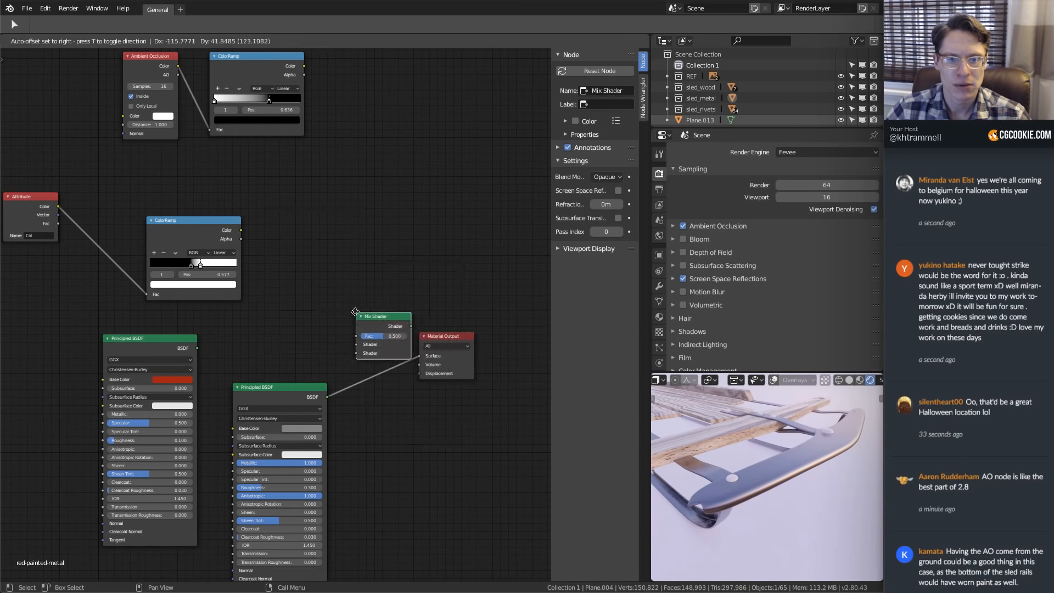
pyautogui.click(387, 331)
pyautogui.scroll(2, 318, 269)
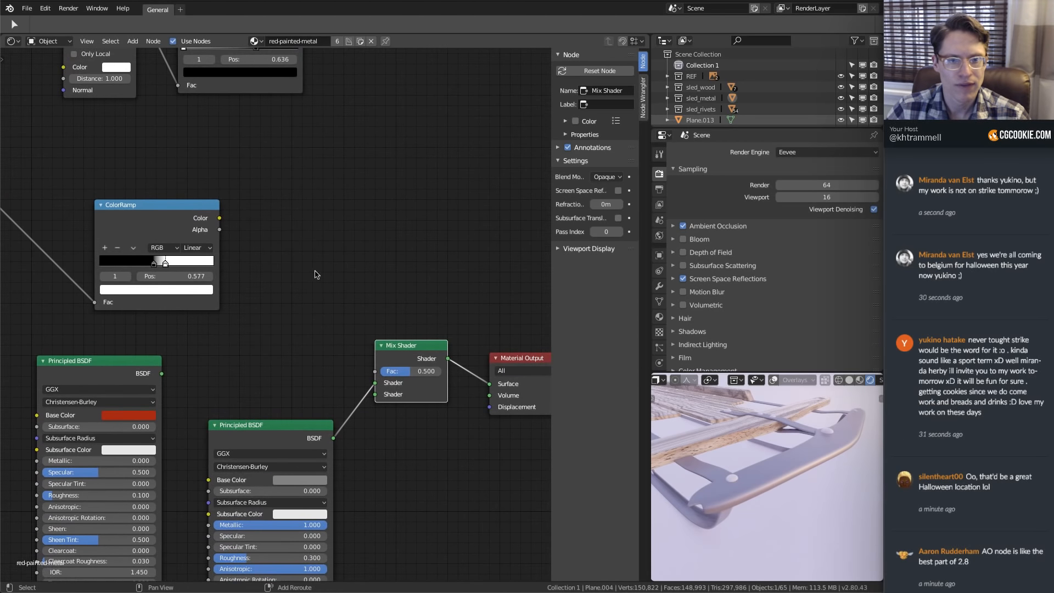
pyautogui.moveTo(219, 218); pyautogui.dragTo(374, 371)
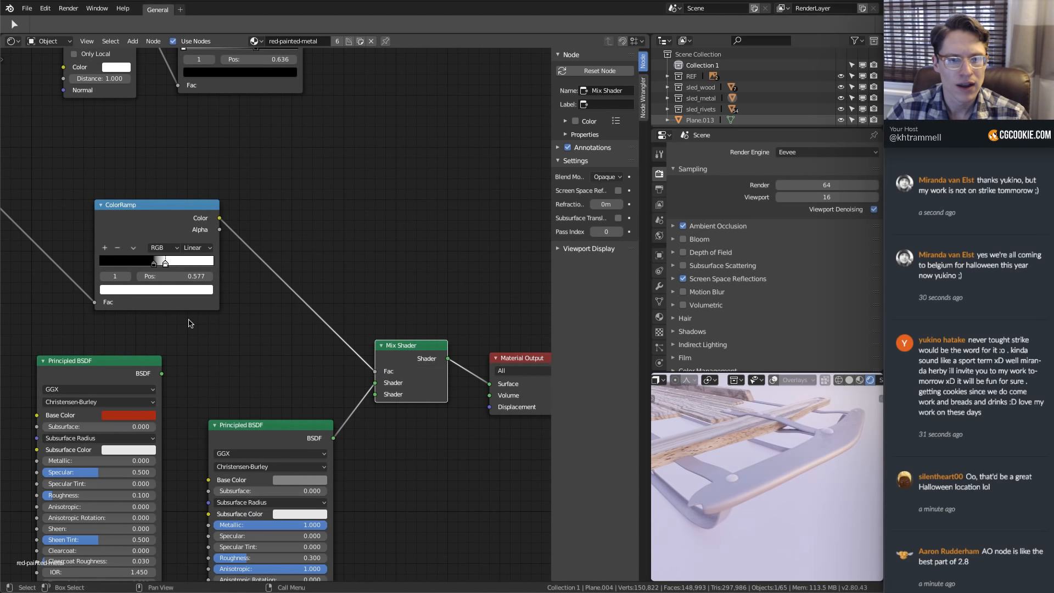
pyautogui.moveTo(163, 373); pyautogui.dragTo(375, 382)
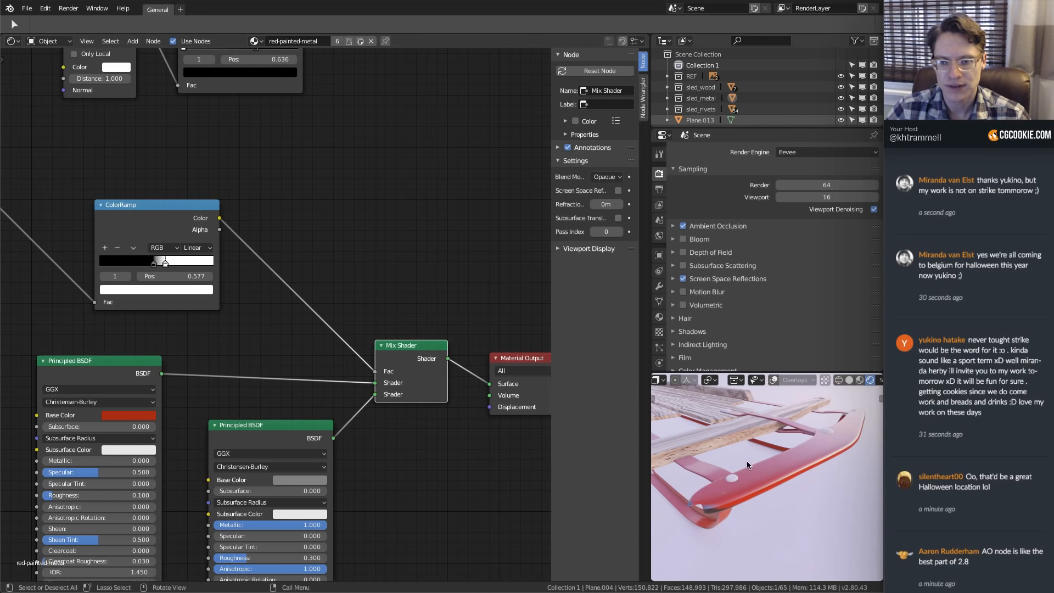
# Examine the red paint and edge wear on the sled's runners, struts and front plate in an enlarged viewport
pyautogui.moveTo(747, 460)
pyautogui.mouseDown(button='middle')
pyautogui.moveTo(743, 489)
pyautogui.moveTo(726, 474)
pyautogui.moveTo(786, 456)
pyautogui.moveTo(761, 459)
pyautogui.mouseUp(button='middle')
pyautogui.scroll(5, 751, 466)
pyautogui.scroll(-4, 750, 466)
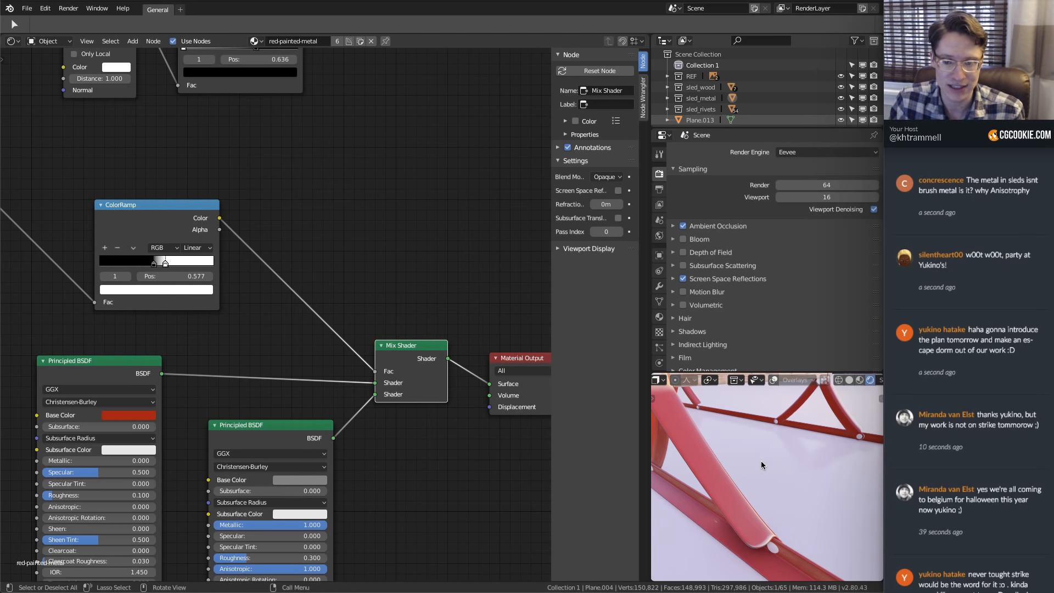
pyautogui.moveTo(761, 461); pyautogui.dragTo(792, 471, button='middle')
pyautogui.scroll(-3, 370, 380)
pyautogui.scroll(-4, 832, 480)
pyautogui.hotkey('ctrl', 'space')
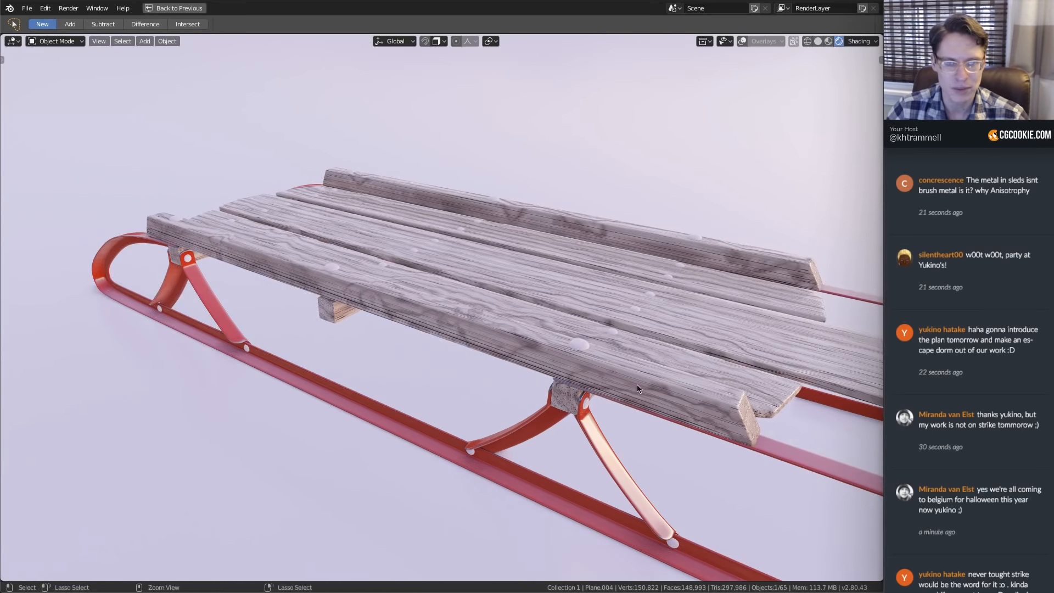
pyautogui.moveTo(683, 360); pyautogui.dragTo(587, 362, button='middle')
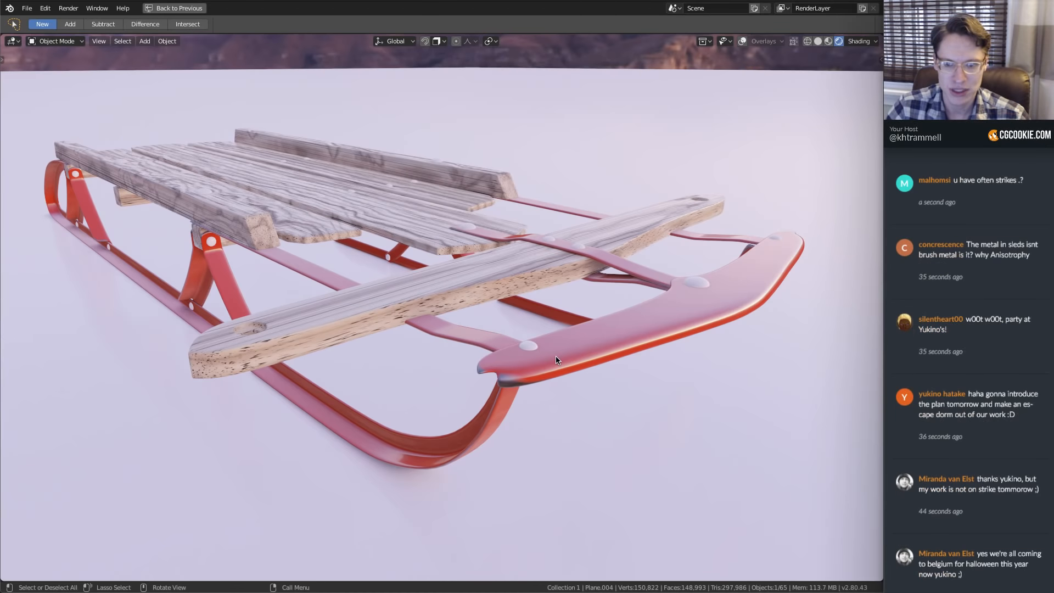
pyautogui.keyDown('ctrl'); pyautogui.moveTo(555, 356); pyautogui.dragTo(542, 372, button='middle'); pyautogui.keyUp('ctrl')
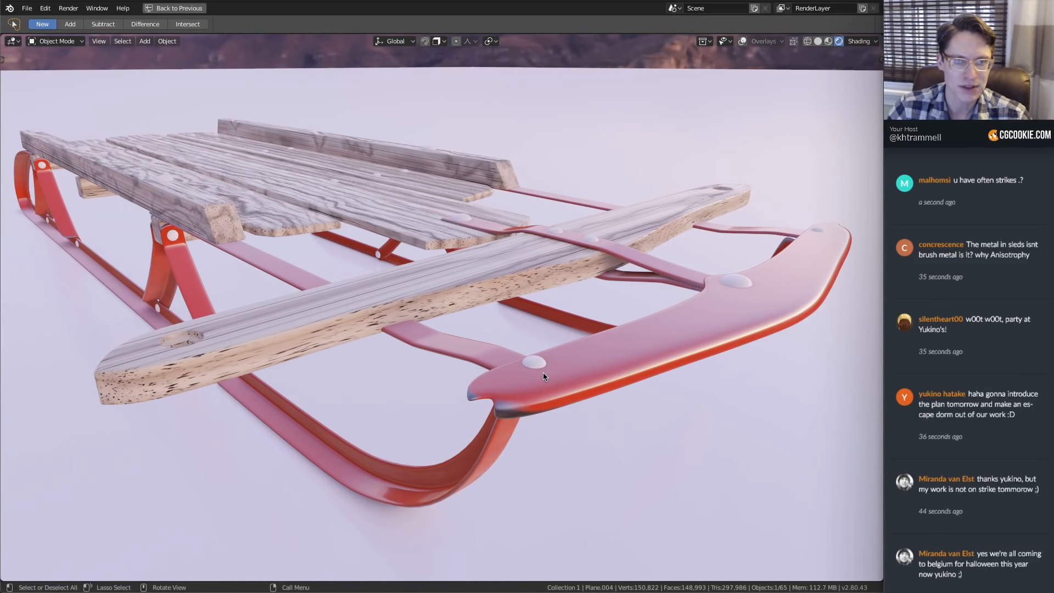
pyautogui.hotkey('ctrl', 'space')
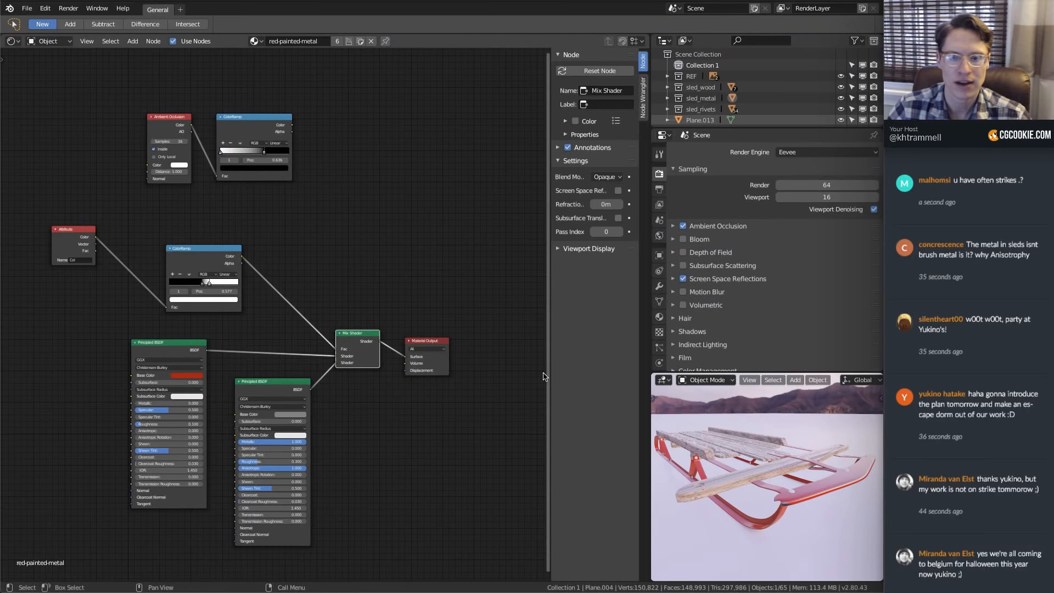
# Move the Material Output node up and farther away from the Mix Shader
pyautogui.scroll(2, 392, 349)
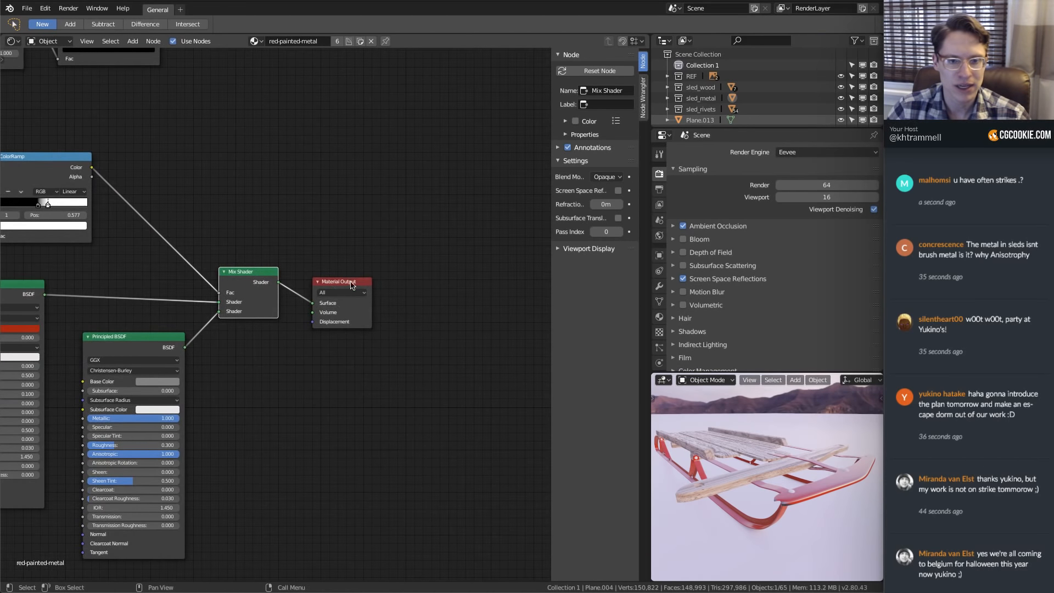
pyautogui.moveTo(350, 282); pyautogui.dragTo(433, 251)
pyautogui.moveTo(295, 259); pyautogui.dragTo(331, 263, button='middle')
pyautogui.moveTo(746, 515)
pyautogui.keyDown('ctrl'); pyautogui.mouseDown(button='middle')
pyautogui.moveTo(756, 520)
pyautogui.moveTo(755, 504)
pyautogui.mouseUp(button='middle'); pyautogui.keyUp('ctrl')
pyautogui.moveTo(179, 265); pyautogui.dragTo(345, 309, button='middle')
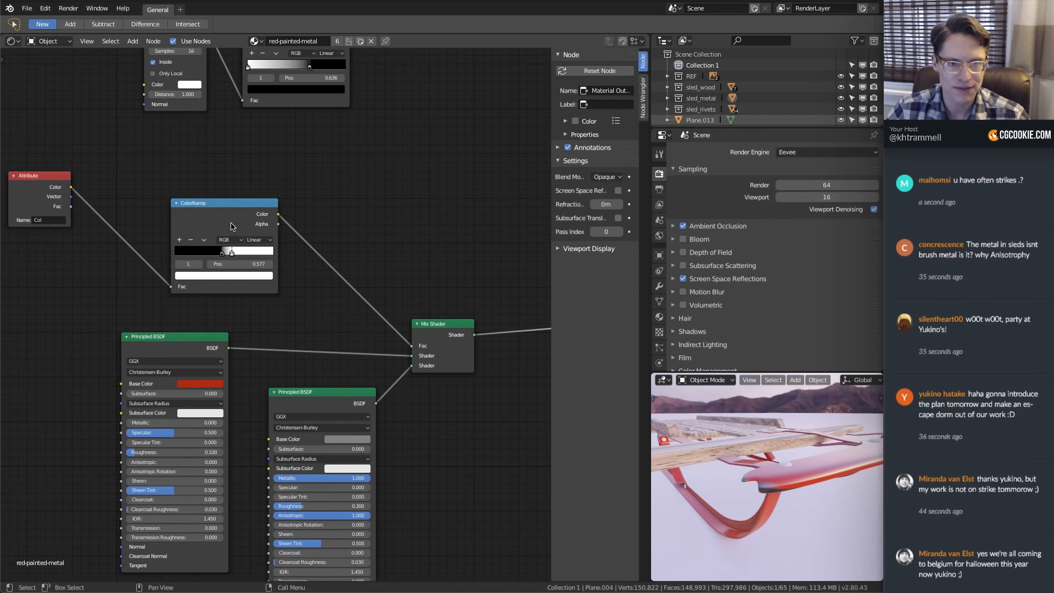
# Move the Attribute node and its ColorRamp together, farther away from the Mix Shader
pyautogui.click(231, 226)
pyautogui.keyDown('ctrl'); pyautogui.moveTo(284, 298); pyautogui.dragTo(194, 245, button='middle'); pyautogui.keyUp('ctrl')
pyautogui.moveTo(193, 245); pyautogui.dragTo(270, 241, button='middle')
pyautogui.keyDown('shift'); pyautogui.click(169, 206); pyautogui.keyUp('shift')
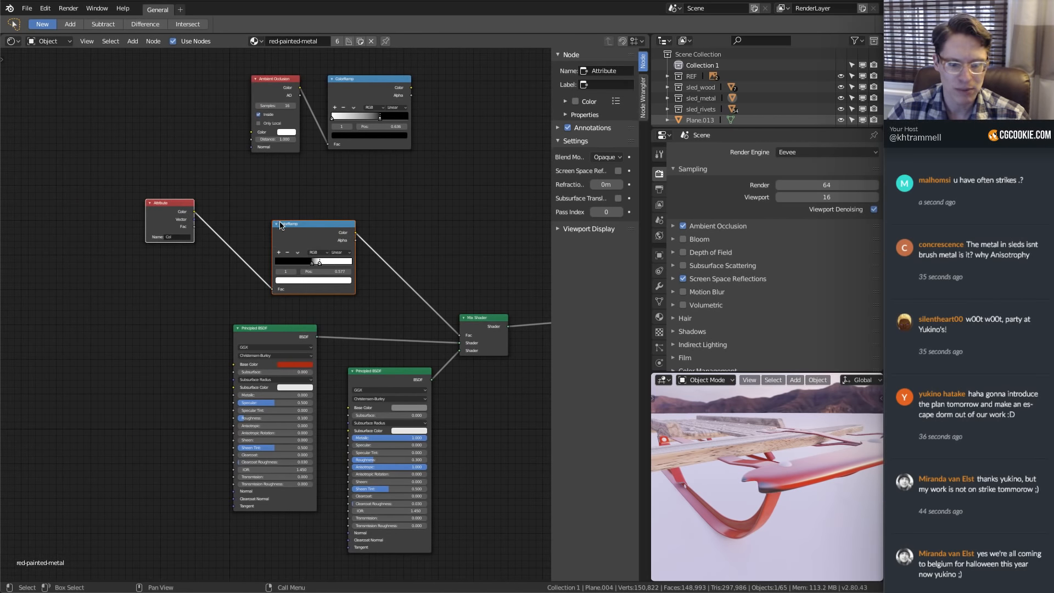
pyautogui.moveTo(280, 225); pyautogui.dragTo(185, 198)
pyautogui.keyDown('ctrl'); pyautogui.moveTo(262, 294); pyautogui.dragTo(319, 334, button='middle'); pyautogui.keyUp('ctrl')
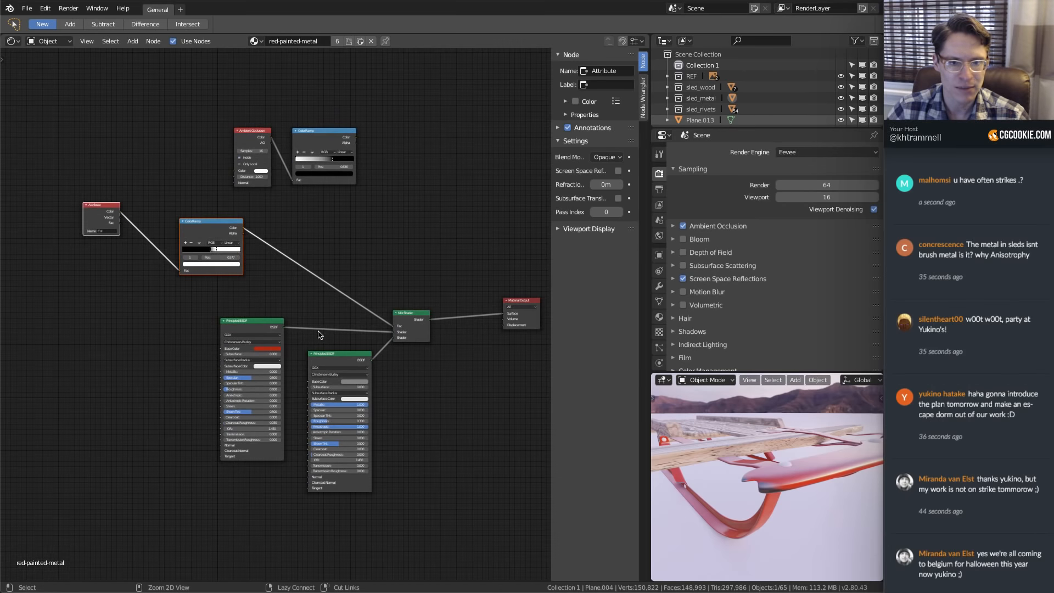
# Add a Bump node and place it beside the lower part of the red Principled BSDF
pyautogui.hotkey('shift', 'a')
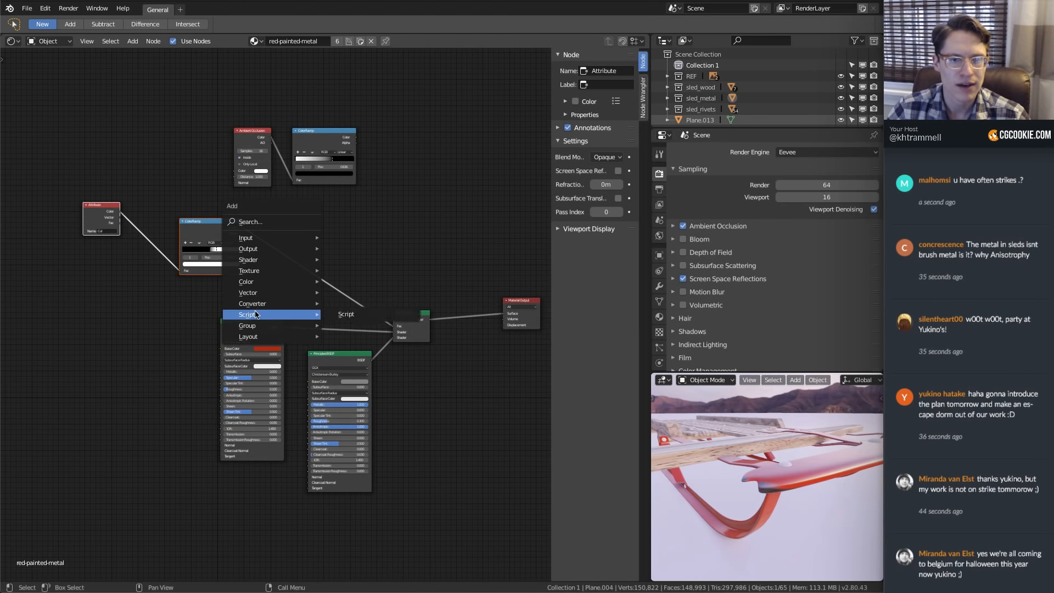
pyautogui.moveTo(259, 294)
pyautogui.click(347, 292)
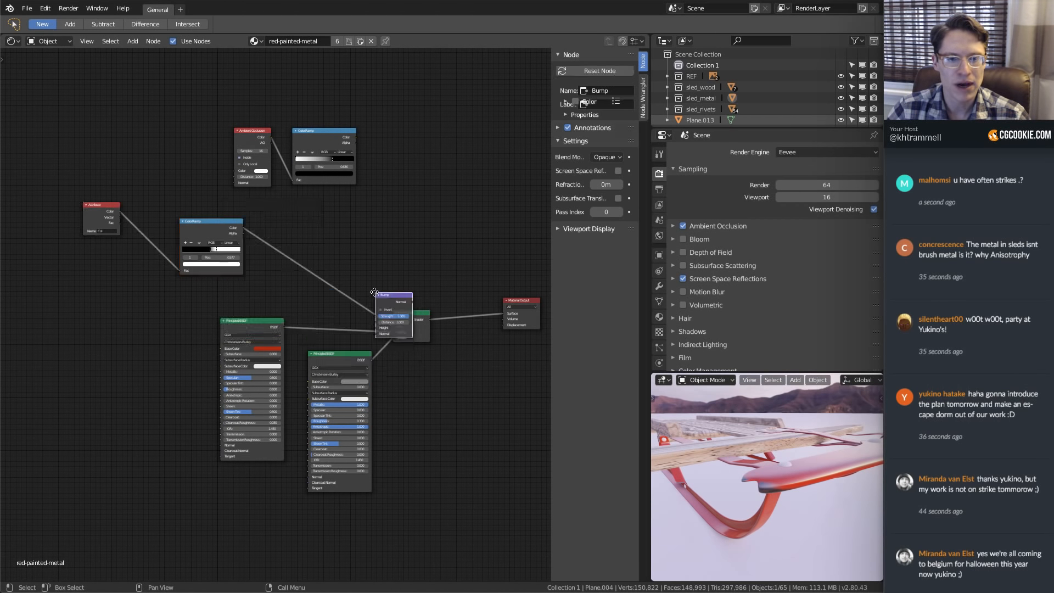
pyautogui.click(153, 399)
# Space the Attribute node and its ColorRamp farther left of the shaders, and connect the ColorRamp's Color to the Bump node's Height
pyautogui.keyDown('ctrl'); pyautogui.scroll(5, 325, 303); pyautogui.keyUp('ctrl')
pyautogui.scroll(2, 325, 303)
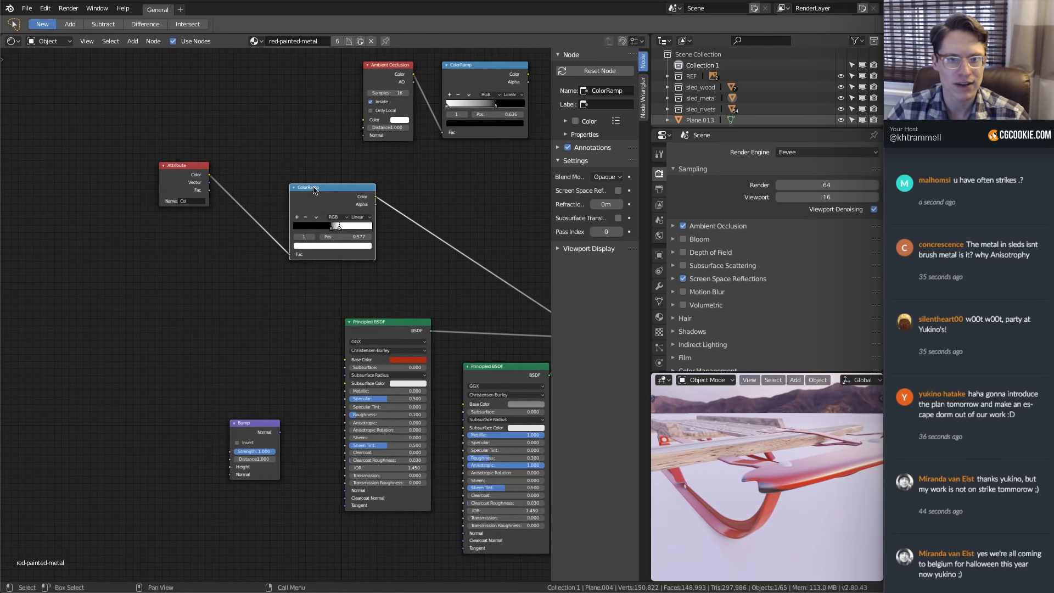
pyautogui.click(163, 166)
pyautogui.click(164, 165)
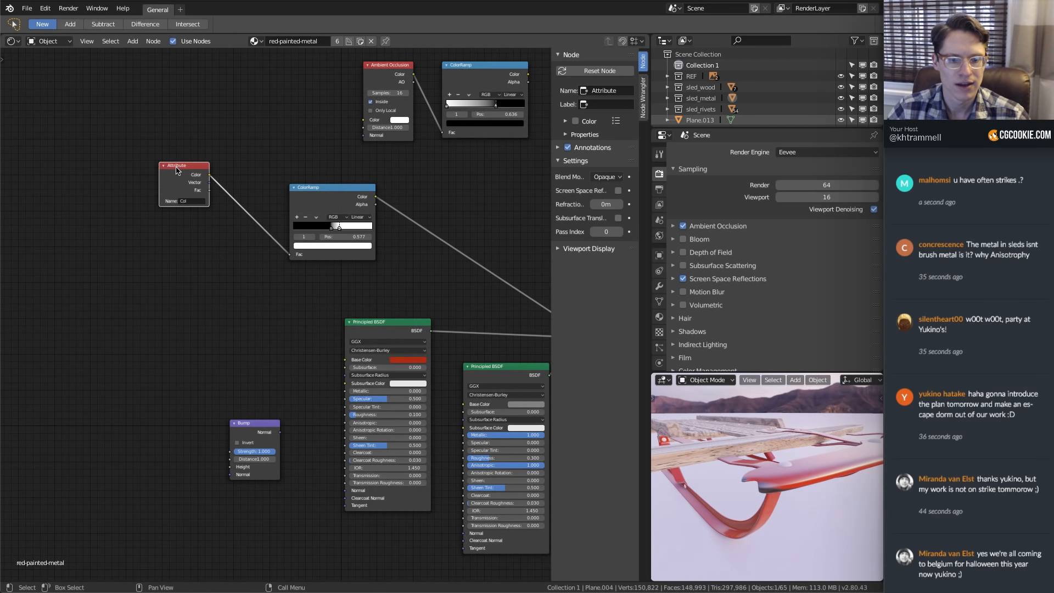
pyautogui.moveTo(195, 166); pyautogui.dragTo(94, 168)
pyautogui.moveTo(300, 187); pyautogui.dragTo(123, 178)
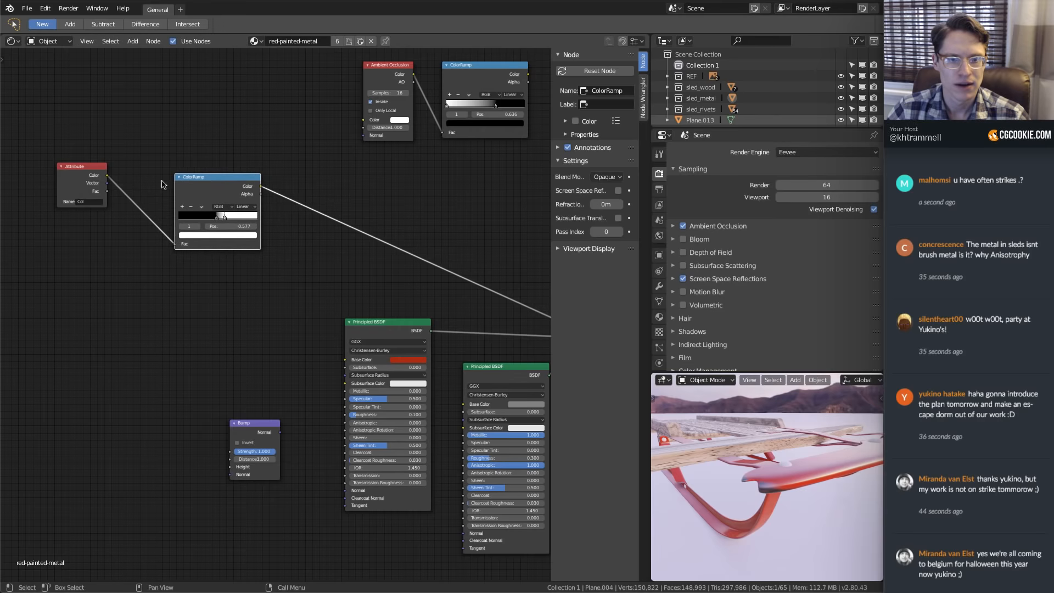
pyautogui.moveTo(259, 187); pyautogui.dragTo(230, 467)
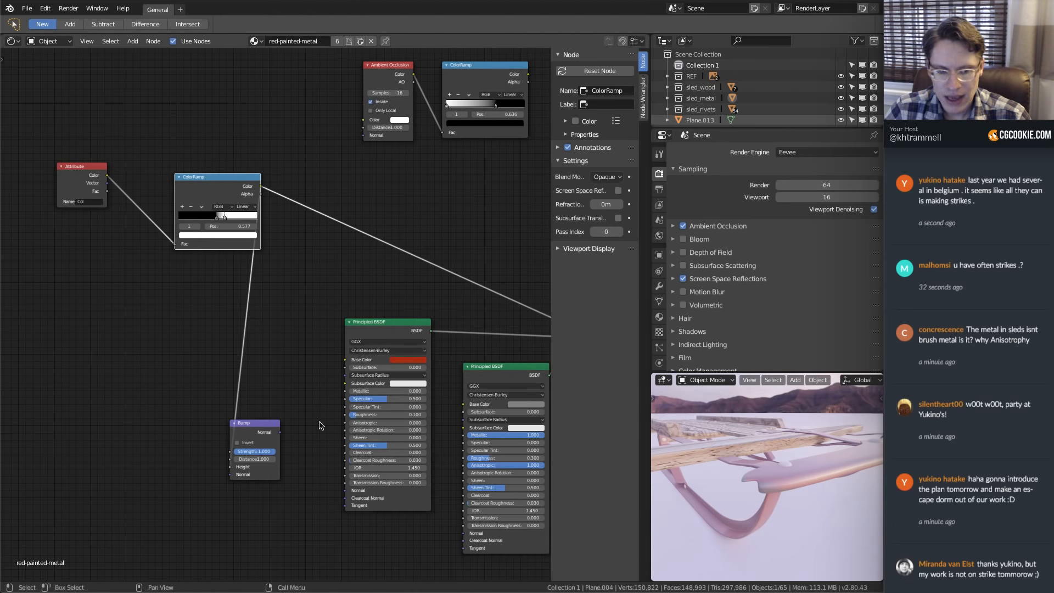
# Duplicate the vertex-color ColorRamp with its Attribute connection kept, and place the copy beside the Bump node
pyautogui.scroll(5, 263, 384)
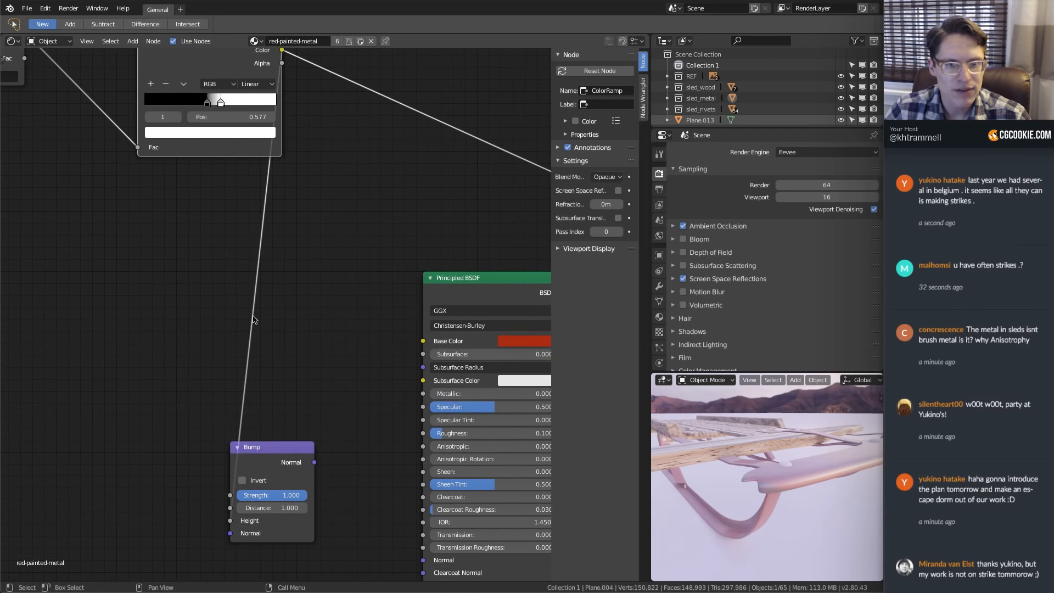
pyautogui.scroll(-1, 215, 63)
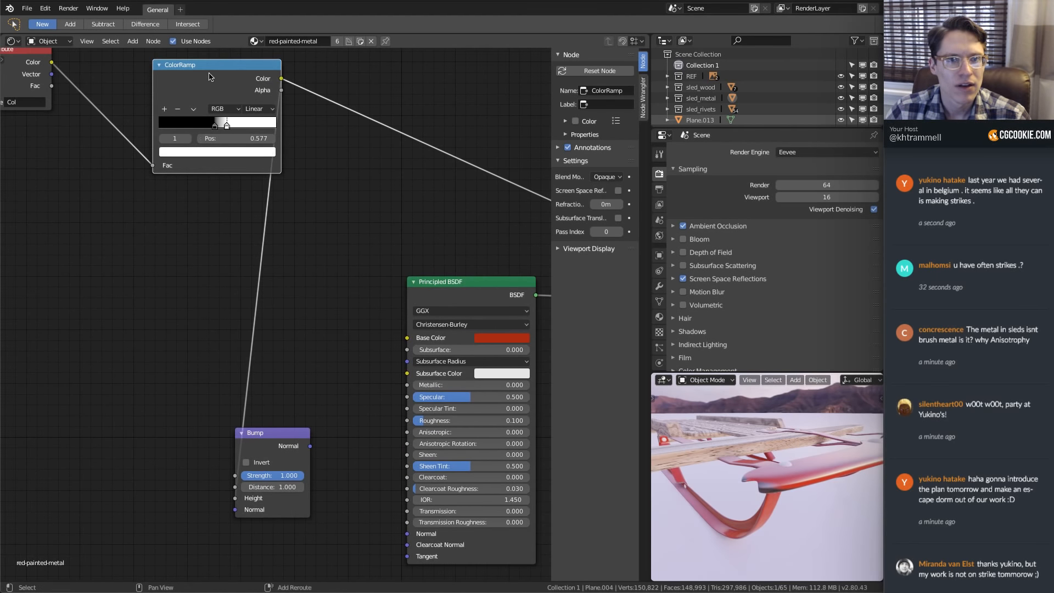
pyautogui.hotkey('shift', 'd')
pyautogui.click(148, 436)
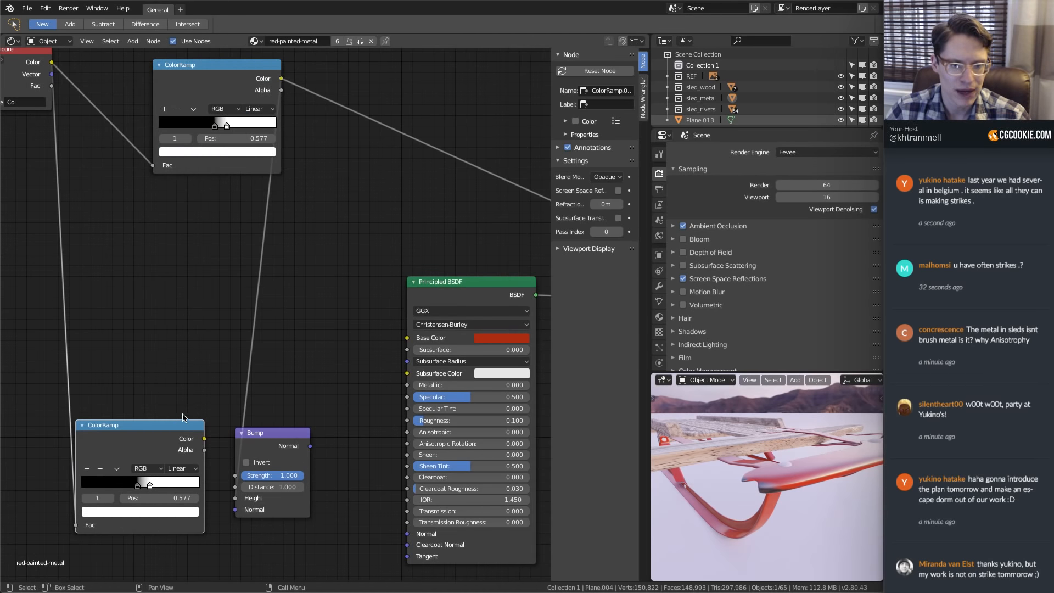
# Flip the duplicated ColorRamp's gradient, preview it on the sled, and connect its Color to the Bump node's Height
pyautogui.click(116, 468)
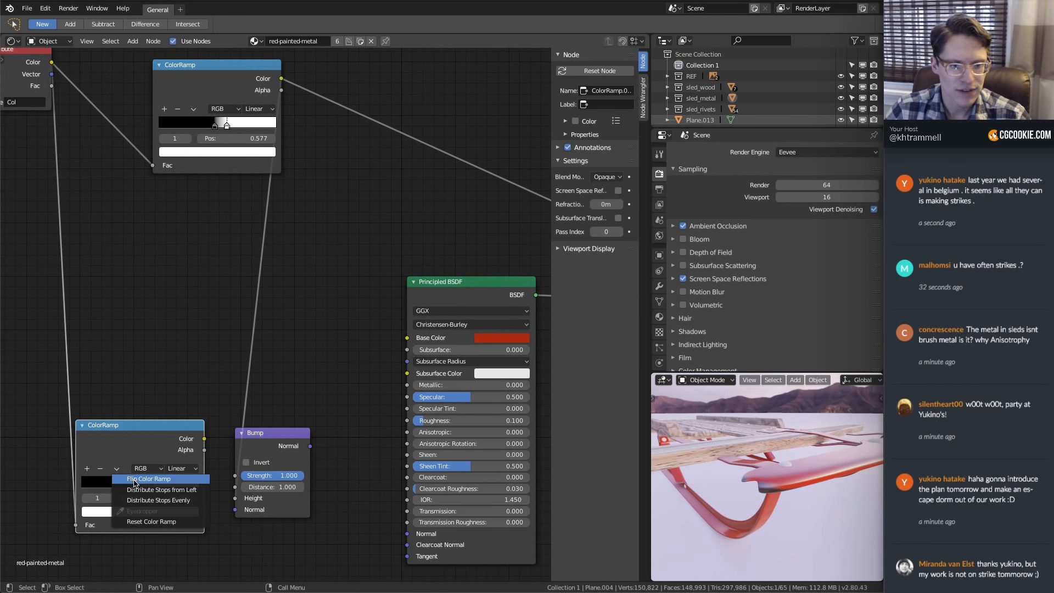
pyautogui.click(144, 479)
pyautogui.keyDown('ctrl'); pyautogui.keyDown('shift'); pyautogui.click(189, 441); pyautogui.keyUp('shift'); pyautogui.keyUp('ctrl')
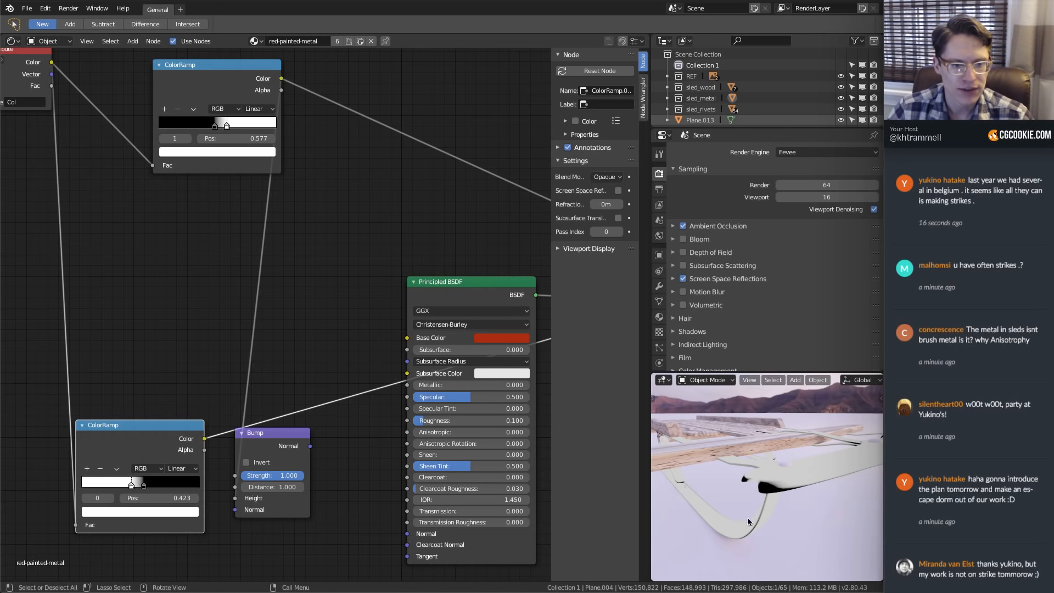
pyautogui.moveTo(203, 441); pyautogui.dragTo(232, 499)
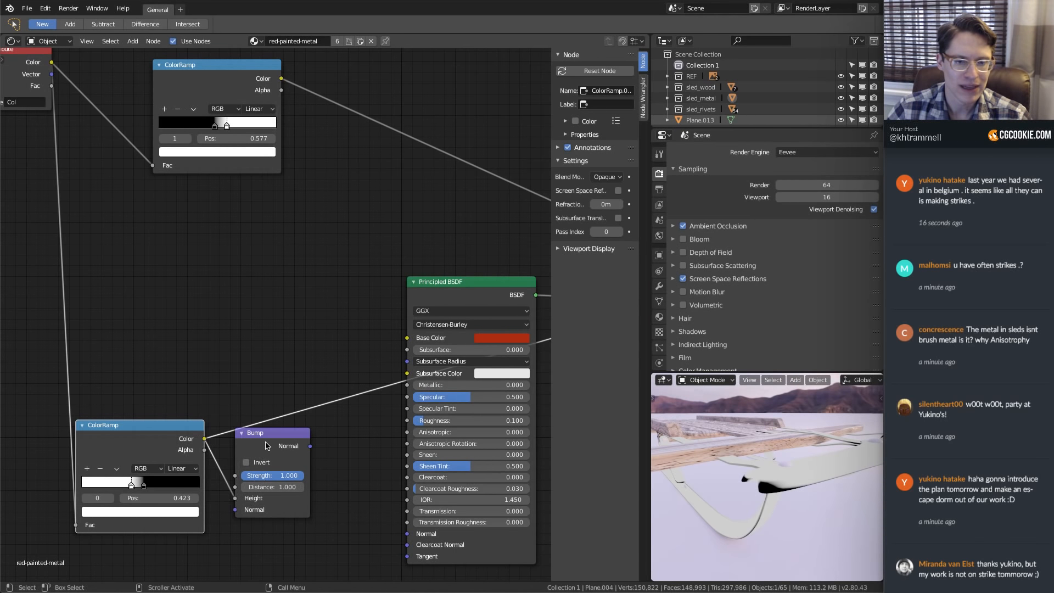
# Connect the Bump node's Normal output to the Normal inputs of both the red and the bare-metal Principled BSDF nodes
pyautogui.moveTo(270, 437); pyautogui.dragTo(192, 448, button='middle')
pyautogui.moveTo(231, 456); pyautogui.dragTo(317, 535)
pyautogui.moveTo(316, 535); pyautogui.dragTo(259, 479, button='middle')
pyautogui.scroll(-2, 154, 379)
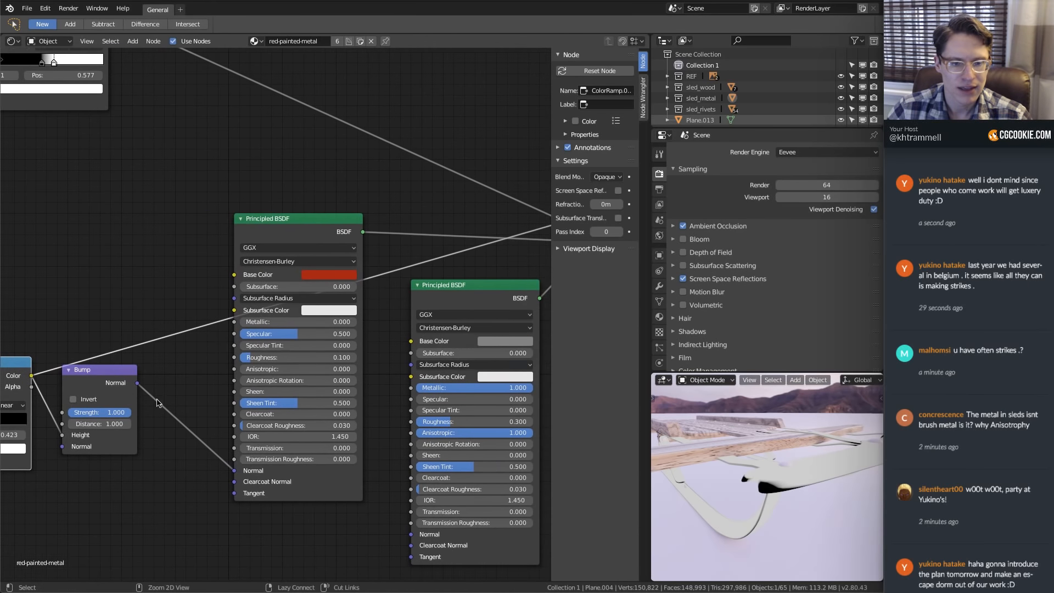
pyautogui.moveTo(154, 379); pyautogui.dragTo(393, 504)
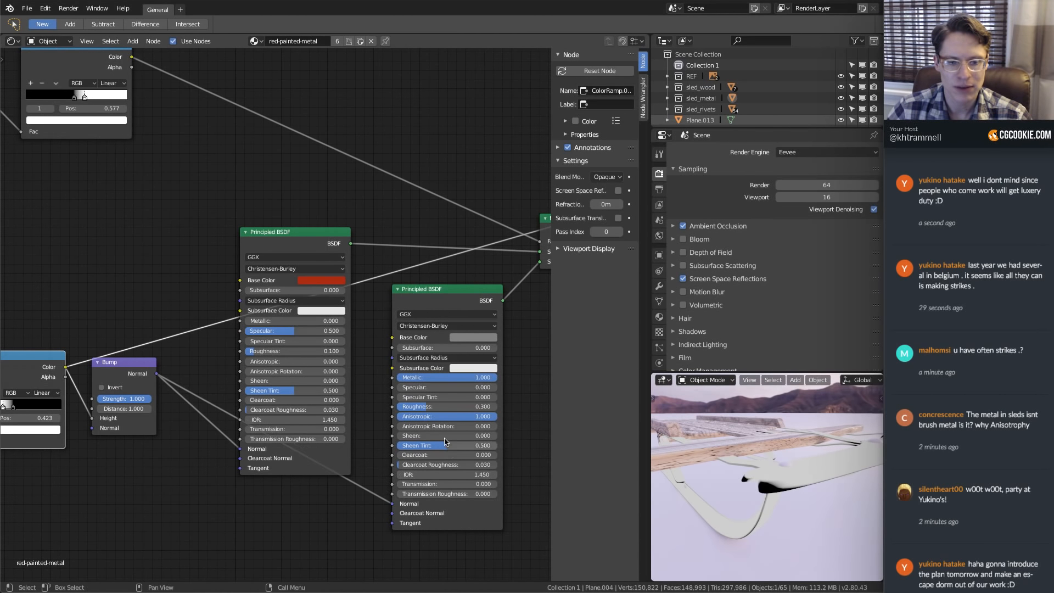
# Switch the preview back to the Mix Shader to show the combined material on the sled
pyautogui.moveTo(507, 246); pyautogui.dragTo(341, 301, button='middle')
pyautogui.keyDown('ctrl'); pyautogui.keyDown('shift'); pyautogui.click(341, 302); pyautogui.keyUp('shift'); pyautogui.keyUp('ctrl')
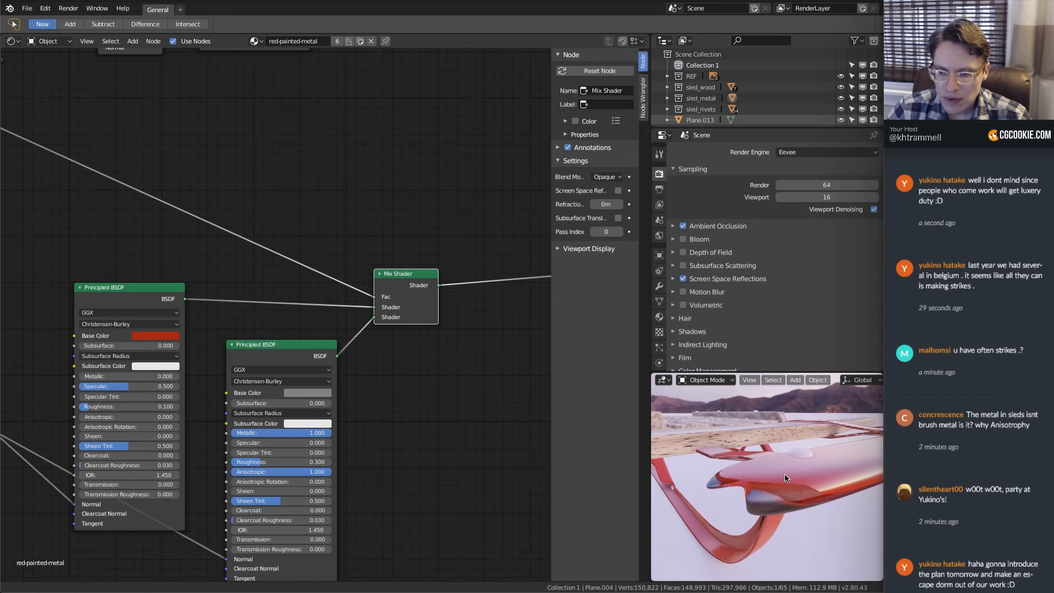
pyautogui.moveTo(784, 478)
pyautogui.mouseDown(button='middle')
pyautogui.moveTo(783, 511)
pyautogui.moveTo(790, 467)
pyautogui.mouseUp(button='middle')
# Set the Bump node's Strength to 0.1 and check the effect on the sled runner
pyautogui.moveTo(6, 405); pyautogui.dragTo(316, 343, button='middle')
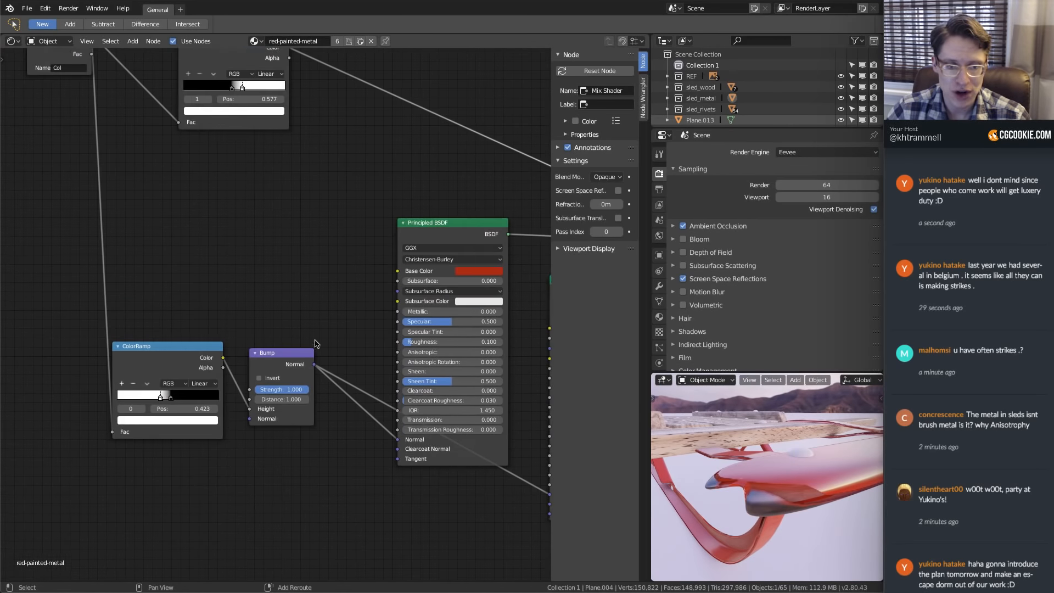
pyautogui.scroll(2, 324, 346)
pyautogui.click(284, 420)
pyautogui.write('.1')
pyautogui.press('Return')
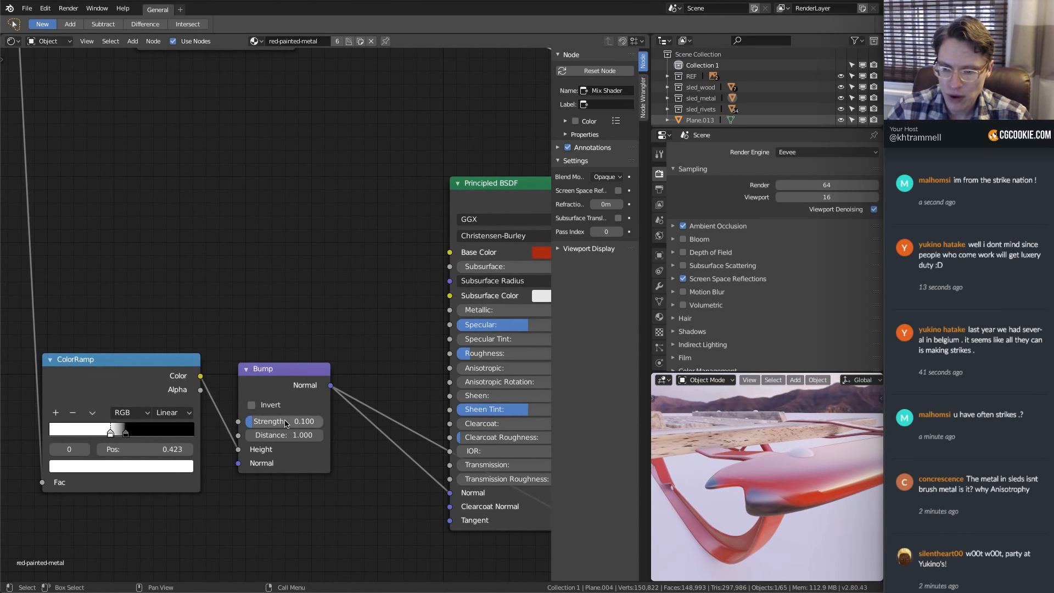
pyautogui.moveTo(793, 495); pyautogui.dragTo(768, 496, button='middle')
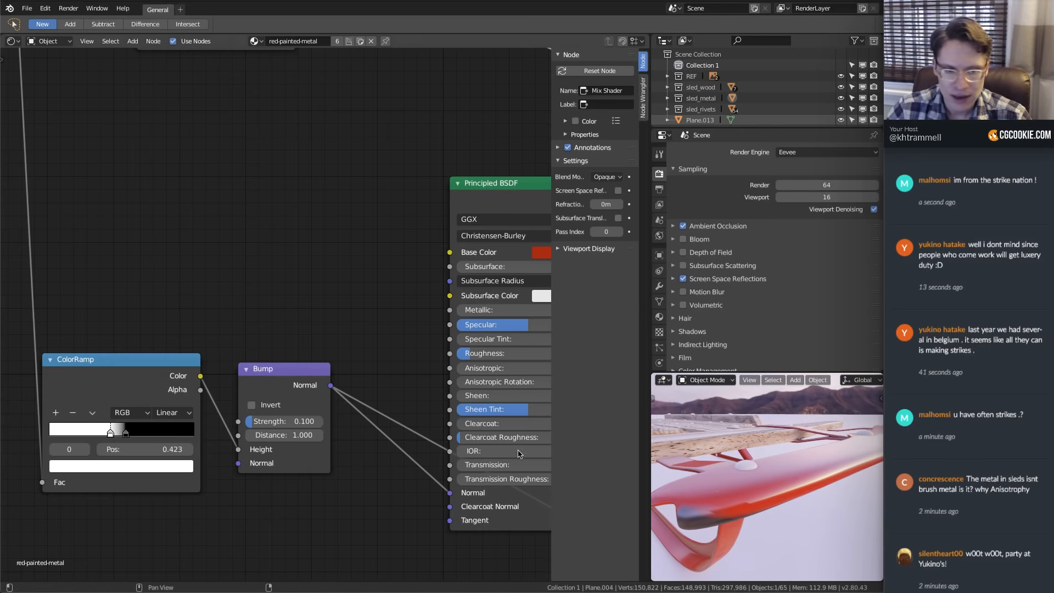
# Tighten the bump ColorRamp's transition by moving its white stop to position 0.523
pyautogui.moveTo(181, 384); pyautogui.dragTo(269, 361, button='middle')
pyautogui.scroll(3, 271, 454)
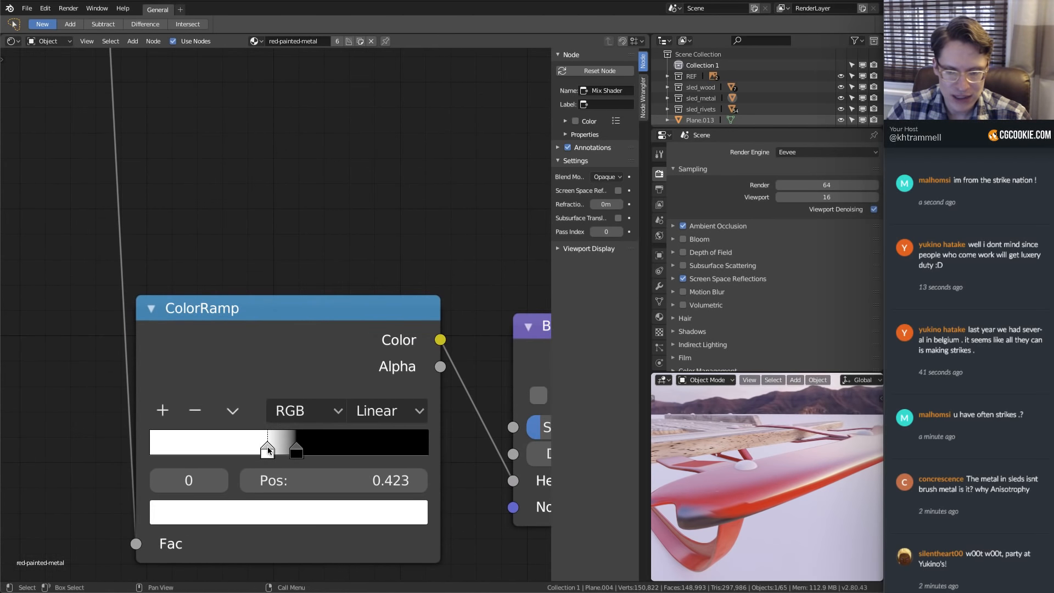
pyautogui.moveTo(268, 450); pyautogui.dragTo(282, 448)
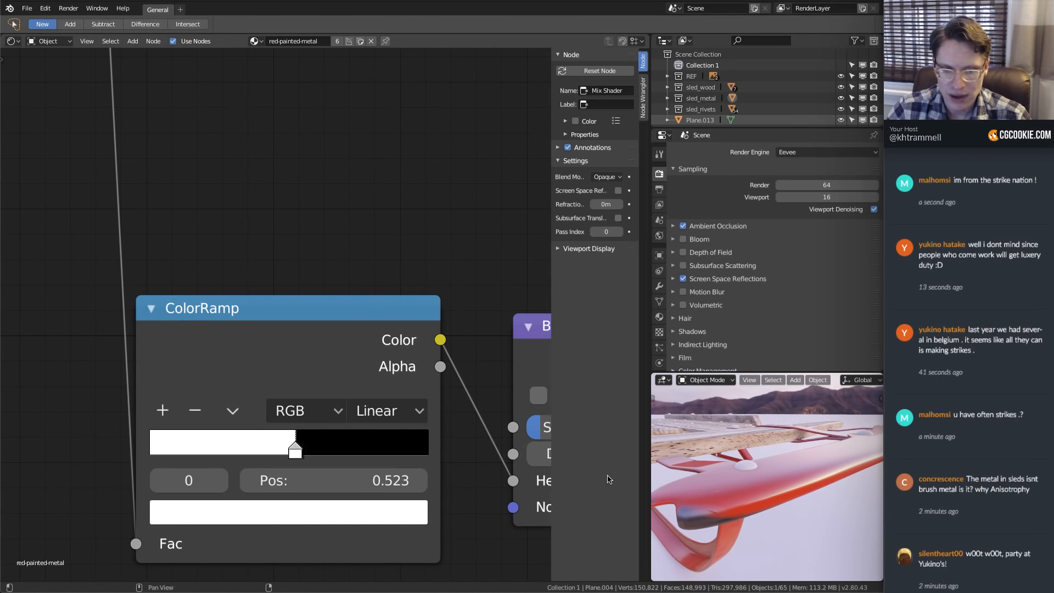
# Set the Bump node's Strength to 0.2 and check the tip of the sled runner up close
pyautogui.scroll(-2, 357, 434)
pyautogui.click(473, 403)
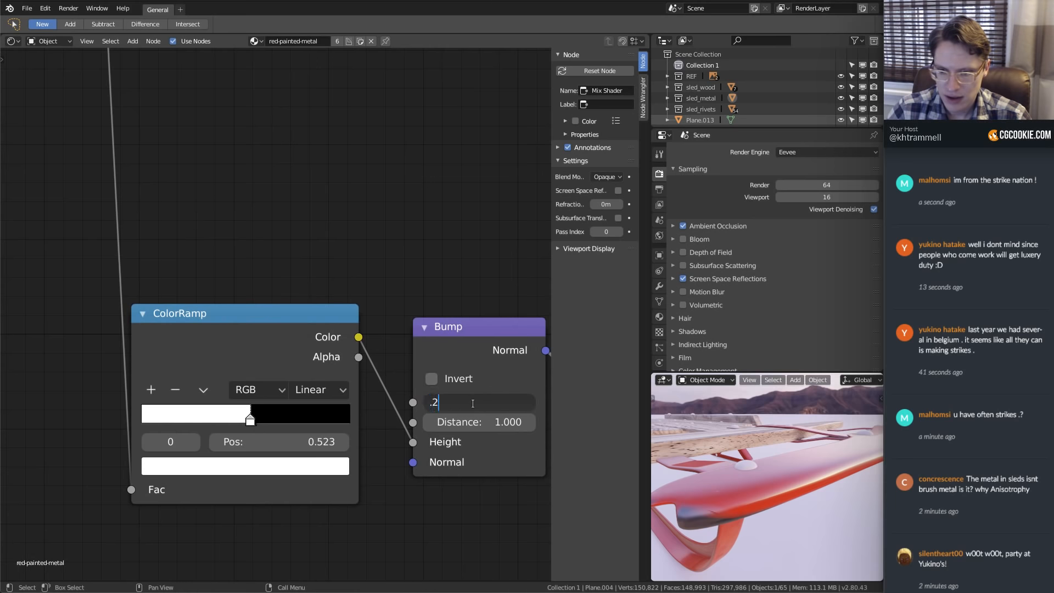
pyautogui.write('.2')
pyautogui.press('Return')
pyautogui.moveTo(729, 433); pyautogui.dragTo(794, 476, button='middle')
pyautogui.scroll(3, 795, 477)
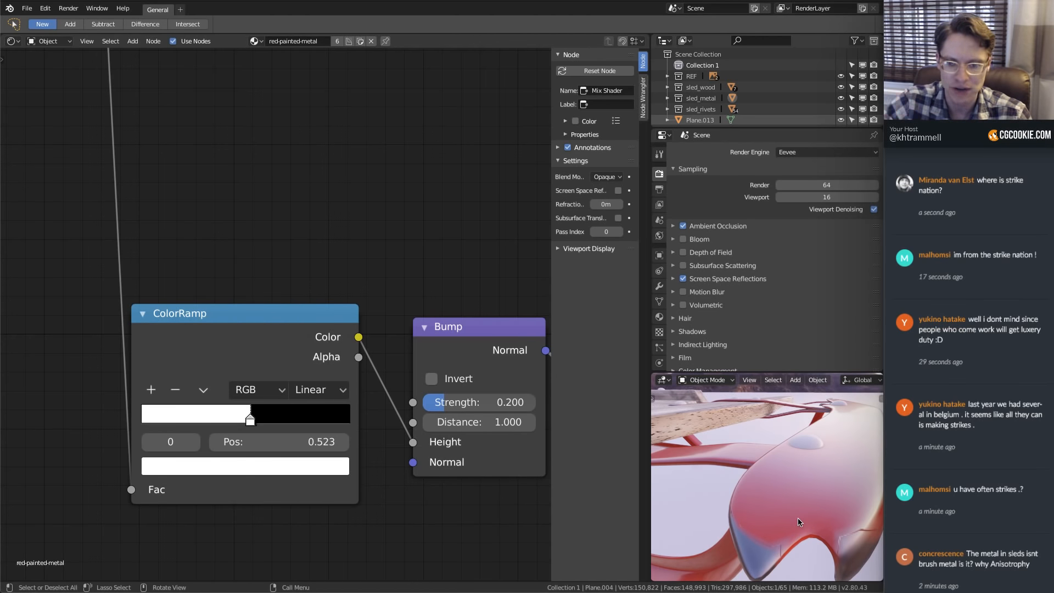
# Soften the bump ColorRamp's transition by moving its white stop to position 0.495
pyautogui.scroll(2, 260, 405)
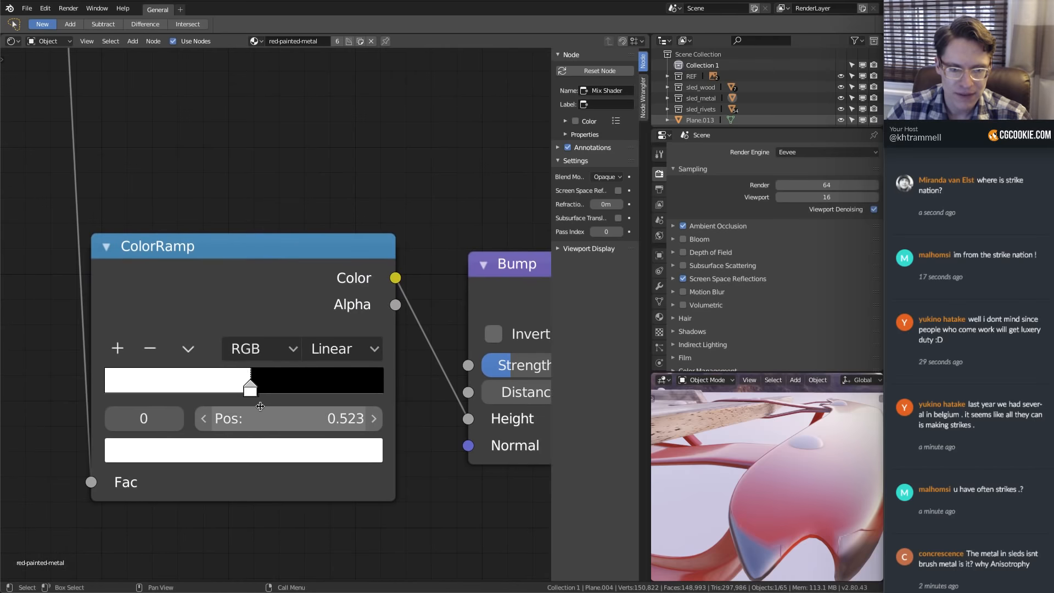
pyautogui.click(250, 390)
pyautogui.moveTo(250, 391)
pyautogui.mouseDown()
pyautogui.moveTo(260, 390)
pyautogui.moveTo(237, 391)
pyautogui.mouseUp()
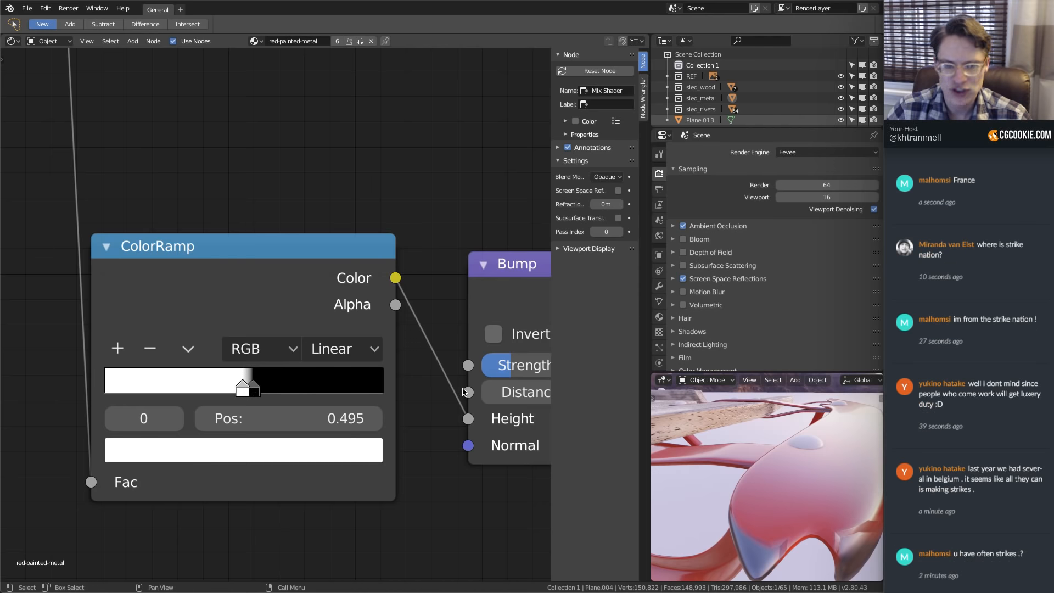
# Examine the worn paint edges on the sled's metal from several angles and distances, along with the overall node layout
pyautogui.keyDown('ctrl'); pyautogui.moveTo(805, 492); pyautogui.dragTo(775, 472, button='middle'); pyautogui.keyUp('ctrl')
pyautogui.scroll(5, 771, 473)
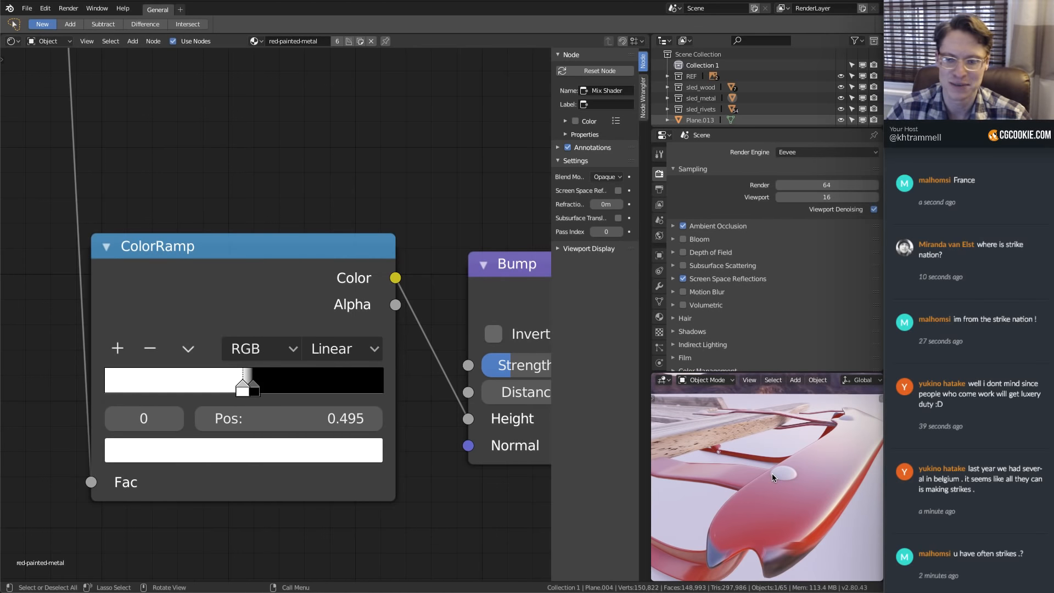
pyautogui.scroll(-5, 772, 473)
pyautogui.scroll(-3, 367, 303)
pyautogui.scroll(-2, 367, 304)
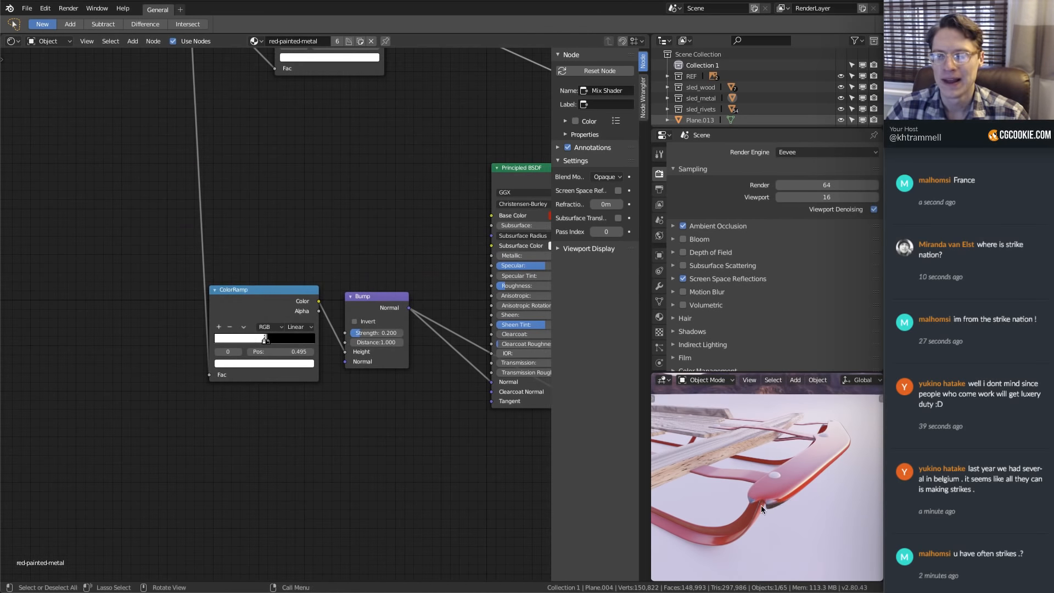
pyautogui.moveTo(760, 504); pyautogui.dragTo(789, 470, button='middle')
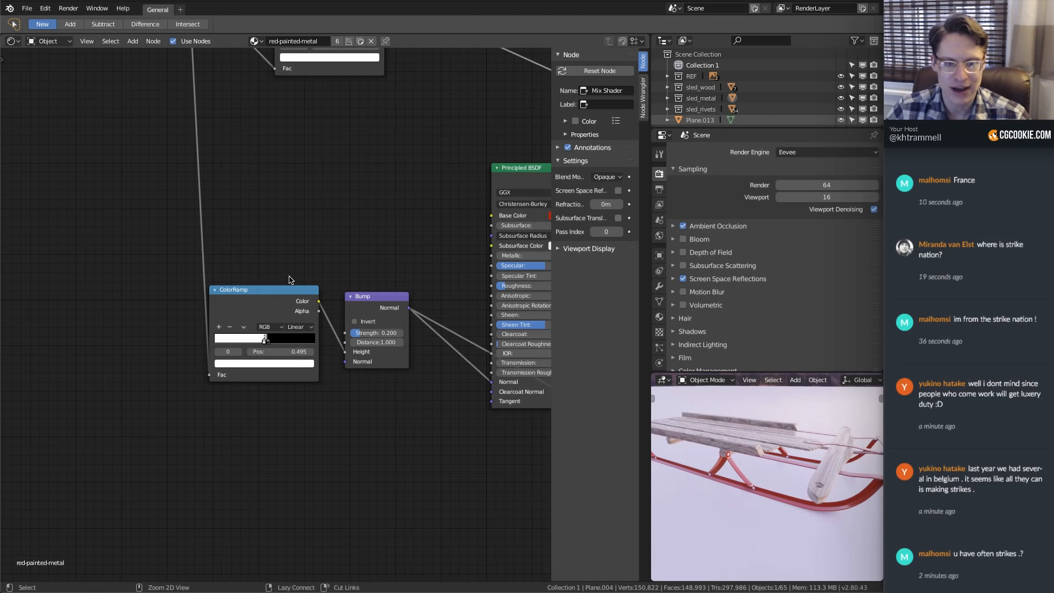
pyautogui.scroll(-4, 329, 274)
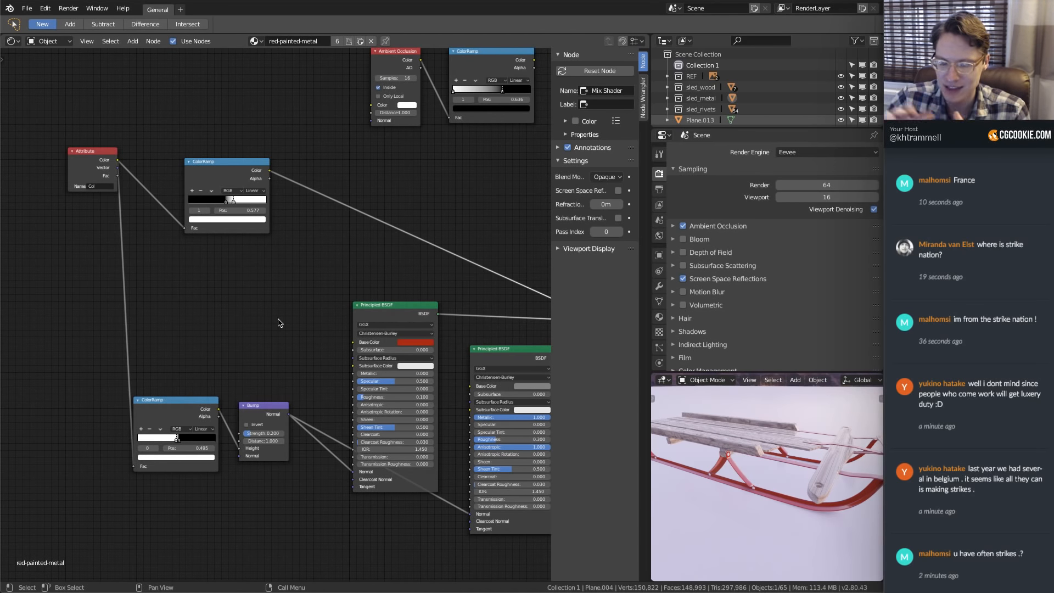
pyautogui.moveTo(823, 461); pyautogui.dragTo(778, 463, button='middle')
pyautogui.scroll(3, 779, 464)
pyautogui.scroll(-2, 354, 286)
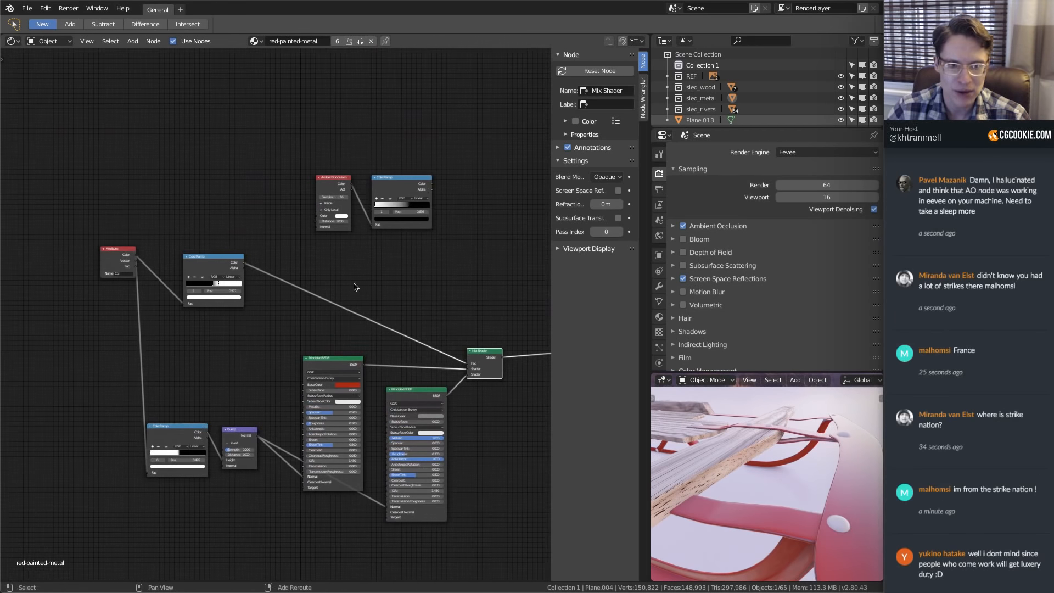
# Move the Attribute node and its mask ColorRamp down, away from the Ambient Occlusion nodes
pyautogui.click(114, 259)
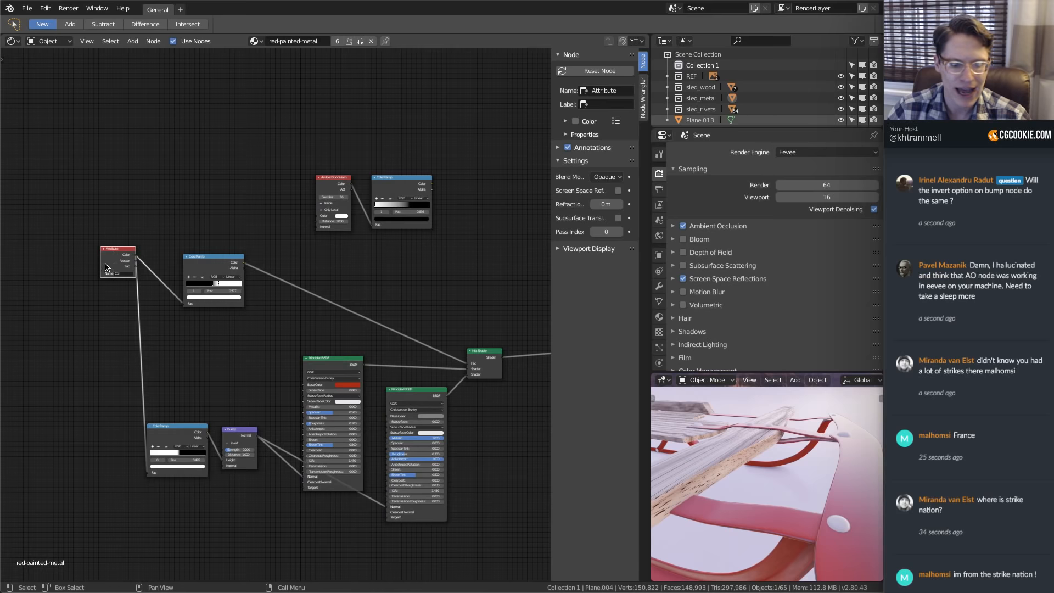
pyautogui.moveTo(125, 262); pyautogui.dragTo(120, 322)
pyautogui.moveTo(207, 265); pyautogui.dragTo(203, 313)
pyautogui.moveTo(225, 232); pyautogui.dragTo(228, 298, button='middle')
pyautogui.scroll(2, 229, 301)
pyautogui.hotkey('shift', 'a')
pyautogui.moveTo(199, 245)
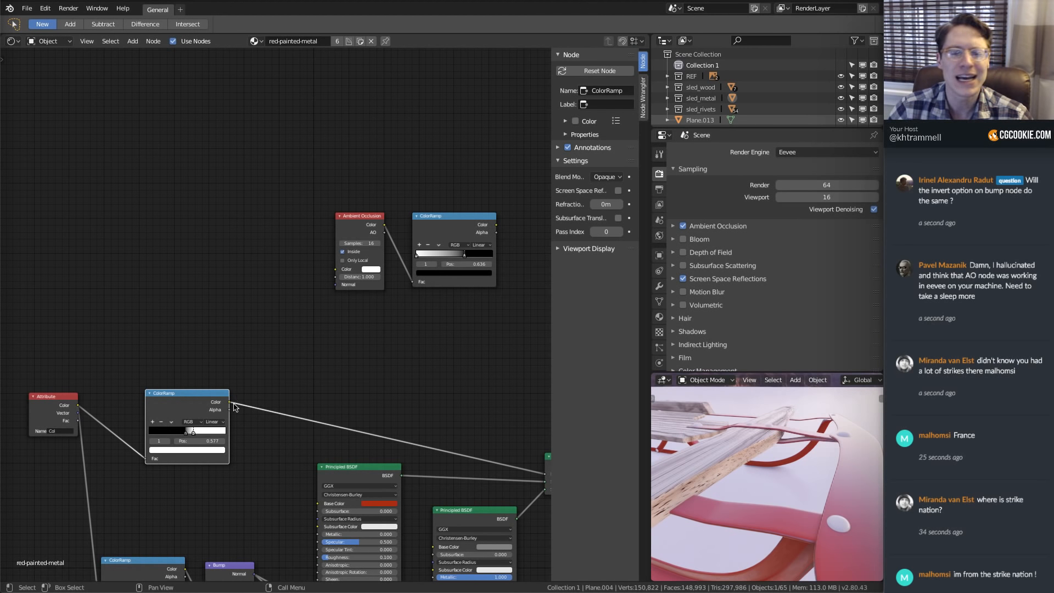
# Rearrange the Attribute node and its two ColorRamps farther left, with Attribute at a height between the two ramps
pyautogui.moveTo(147, 468); pyautogui.dragTo(188, 355, button='middle')
pyautogui.scroll(3, 186, 360)
pyautogui.moveTo(210, 402); pyautogui.dragTo(282, 302, button='middle')
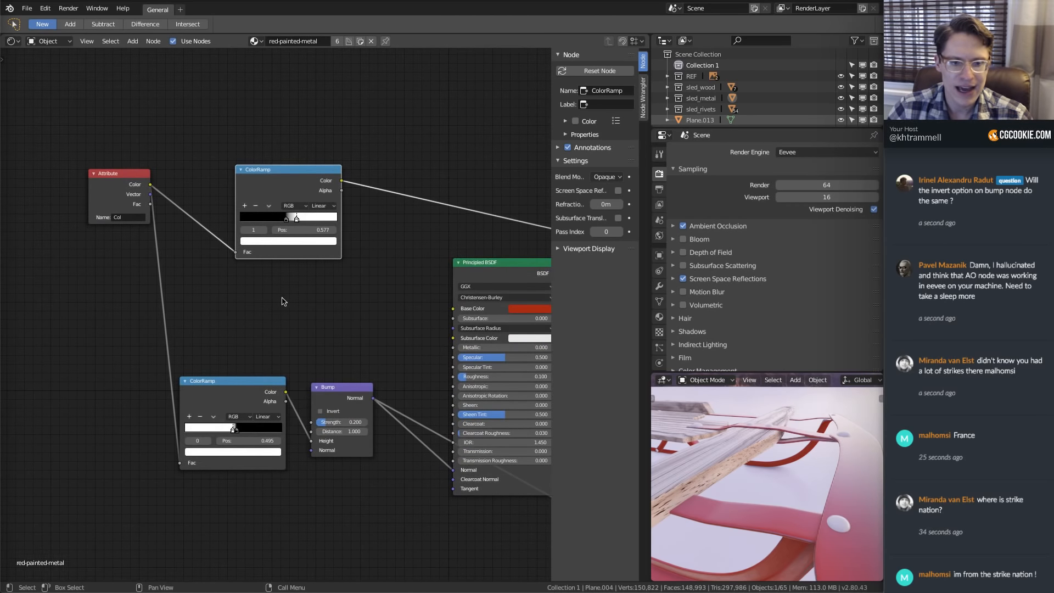
pyautogui.scroll(1, 246, 323)
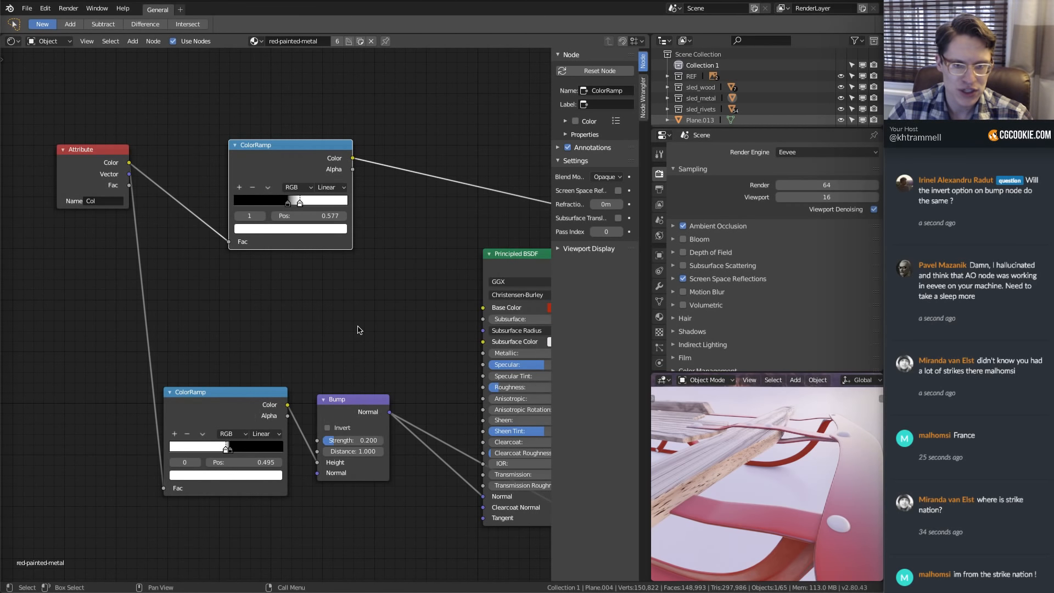
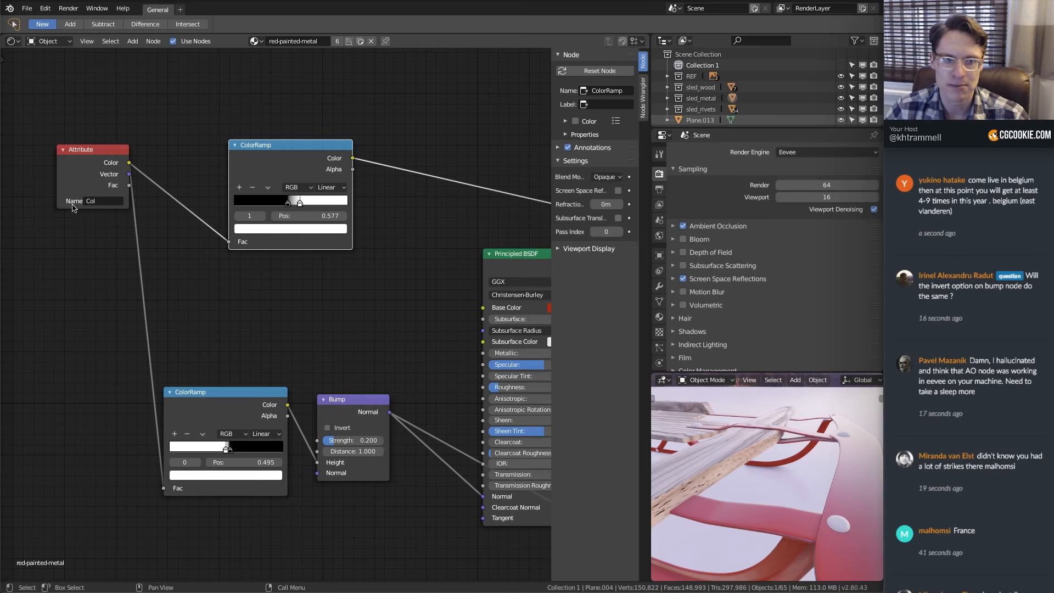
pyautogui.press('g')
pyautogui.click(107, 204)
pyautogui.click(86, 164)
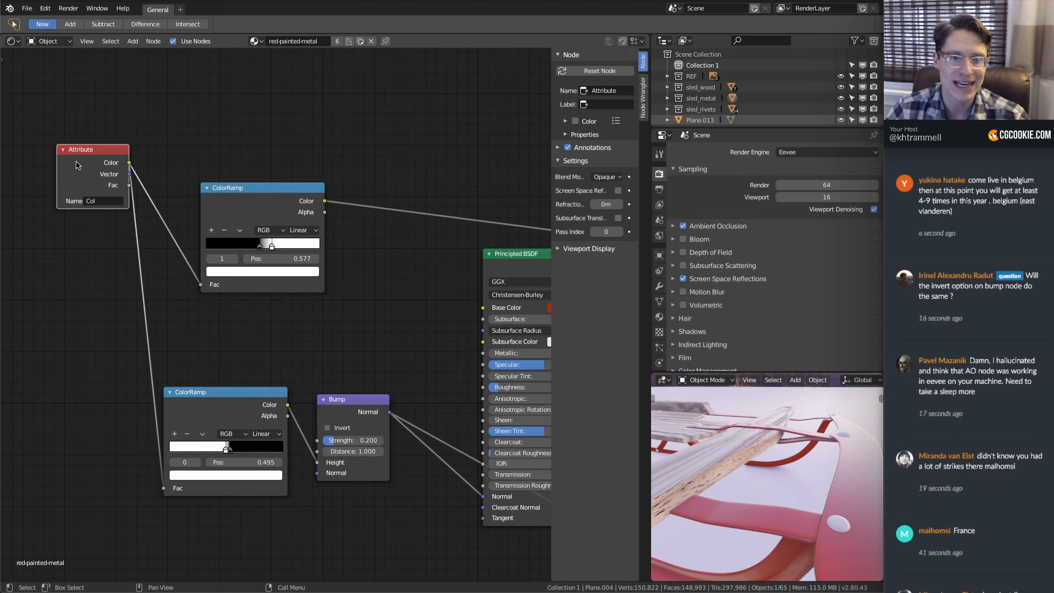
pyautogui.press('g')
pyautogui.click(8, 263)
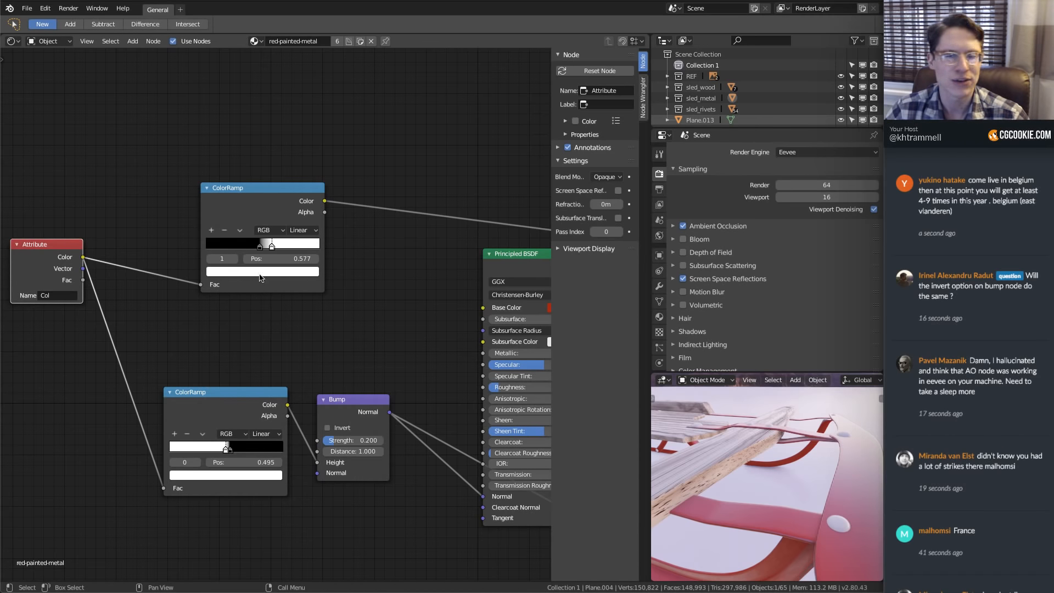
pyautogui.click(261, 219)
pyautogui.press('g')
pyautogui.click(199, 214)
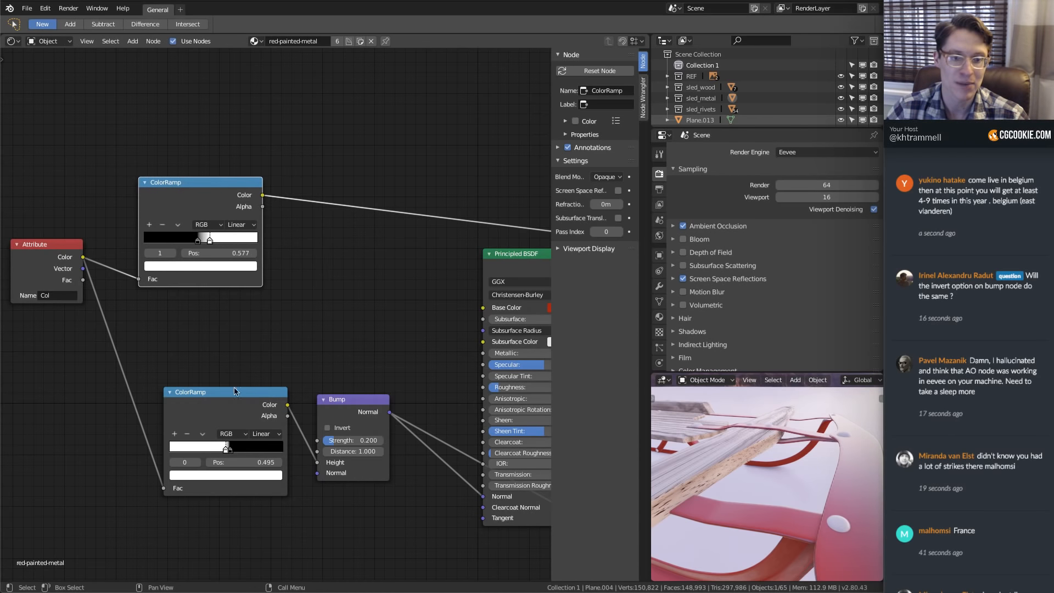
pyautogui.moveTo(234, 391); pyautogui.dragTo(193, 391)
# Add a Voronoi Texture node and place it in the empty space above the mask ColorRamp
pyautogui.press('Home')
pyautogui.hotkey('shift', 'a')
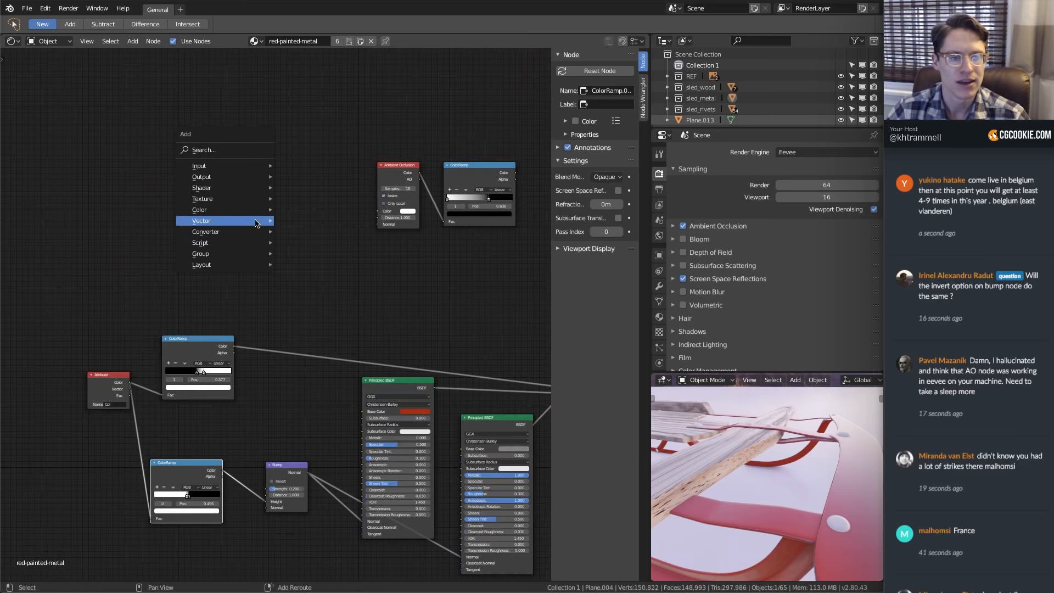
pyautogui.moveTo(257, 200)
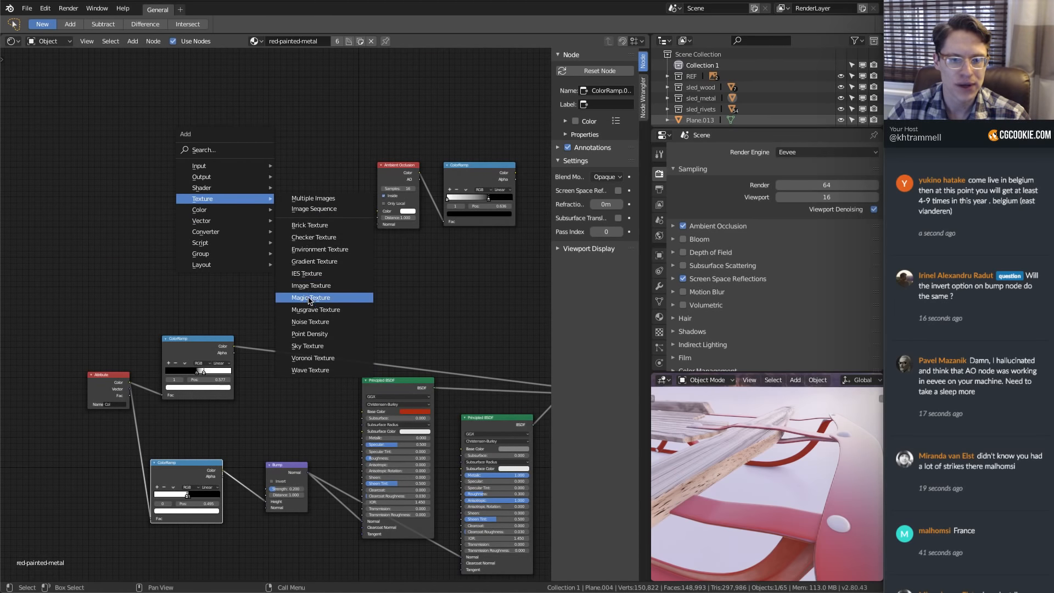
pyautogui.click(313, 358)
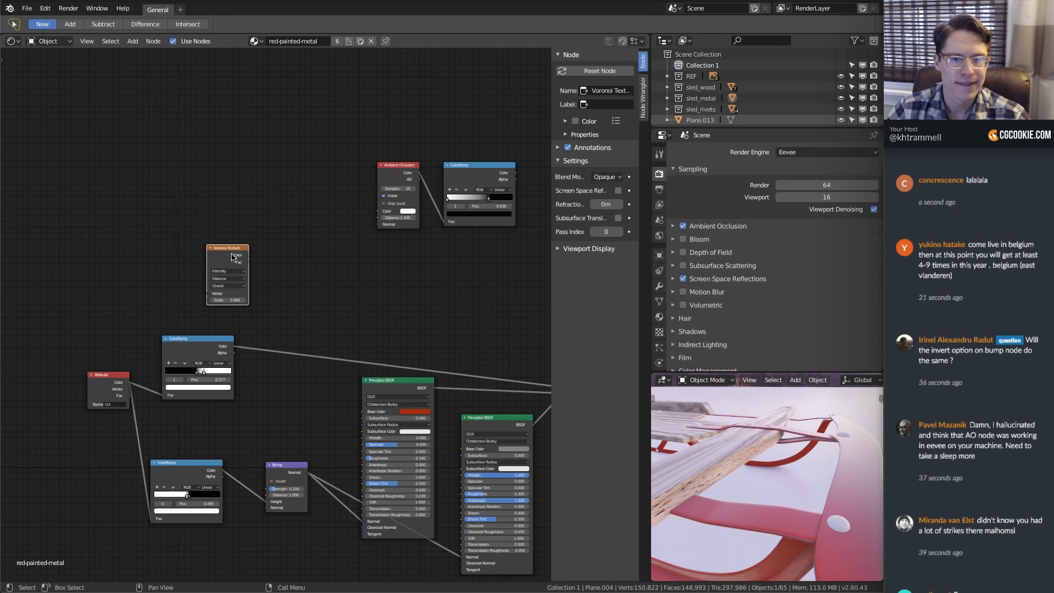
pyautogui.click(232, 256)
# Preview the Voronoi Texture's Color and Fac outputs in turn and examine the pattern on the sled metal
pyautogui.keyDown('ctrl'); pyautogui.keyDown('shift'); pyautogui.click(232, 256); pyautogui.keyUp('shift'); pyautogui.keyUp('ctrl')
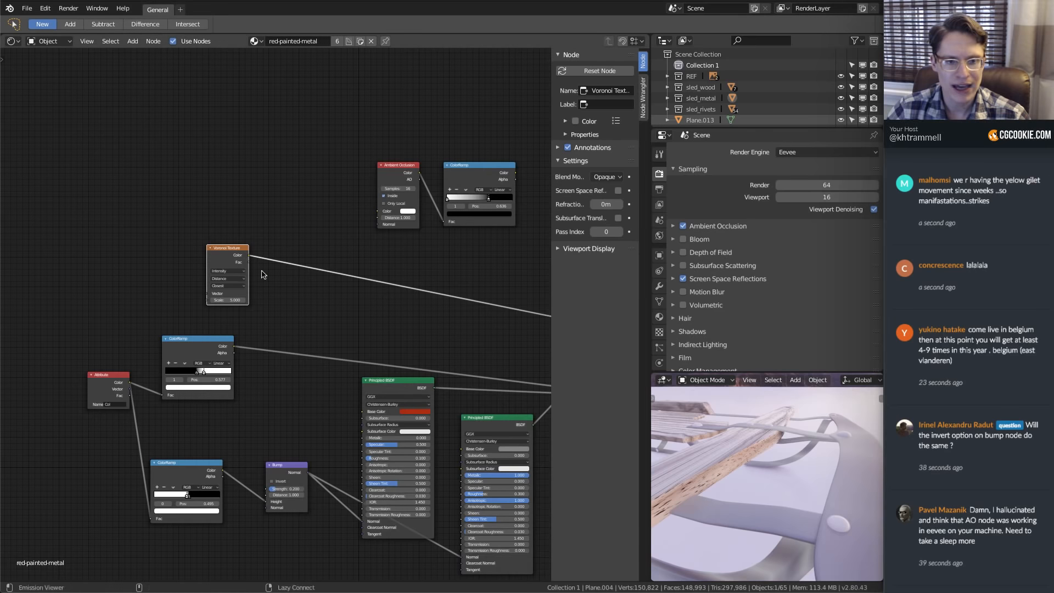
pyautogui.keyDown('ctrl'); pyautogui.moveTo(223, 258); pyautogui.dragTo(218, 237, button='middle'); pyautogui.keyUp('ctrl')
pyautogui.keyDown('ctrl'); pyautogui.keyDown('shift'); pyautogui.click(218, 237); pyautogui.keyUp('shift'); pyautogui.keyUp('ctrl')
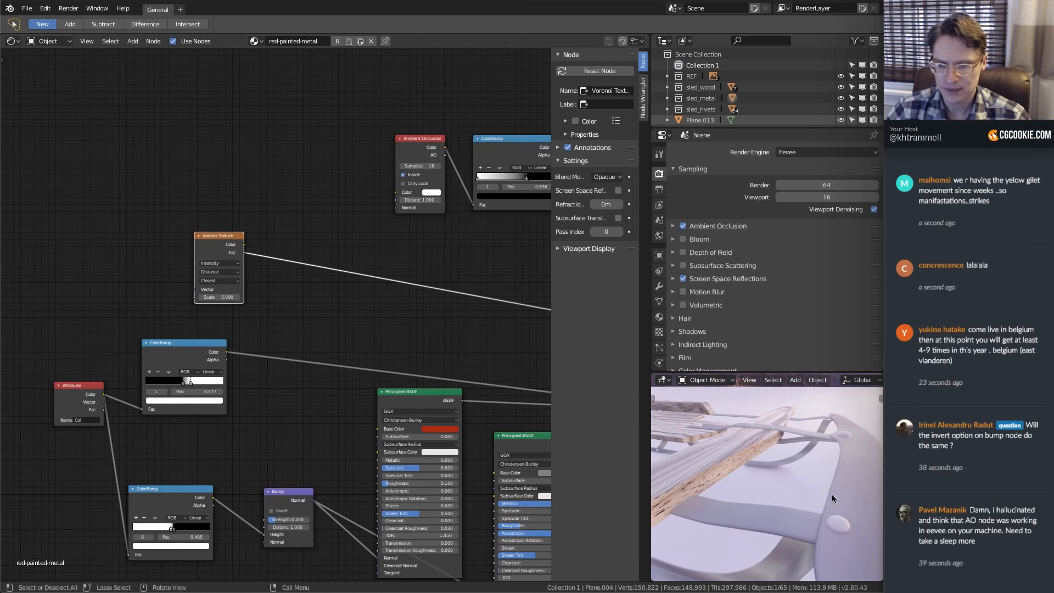
pyautogui.scroll(-4, 825, 478)
pyautogui.scroll(6, 825, 477)
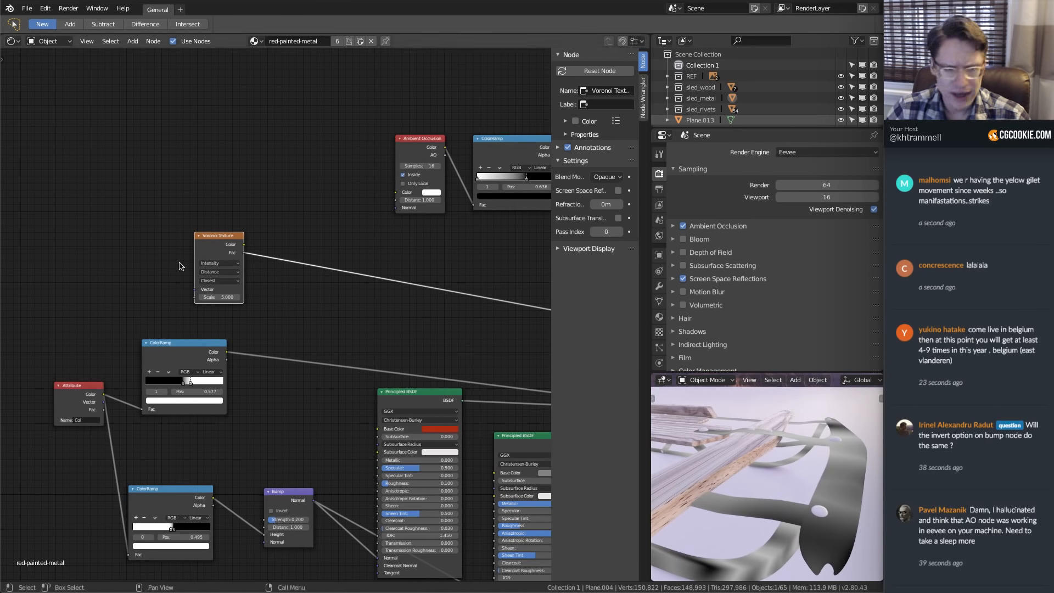
# Add connected Texture Coordinate and Mapping nodes in front of the Voronoi Texture
pyautogui.moveTo(76, 238); pyautogui.dragTo(153, 237, button='middle')
pyautogui.hotkey('ctrl', 't')
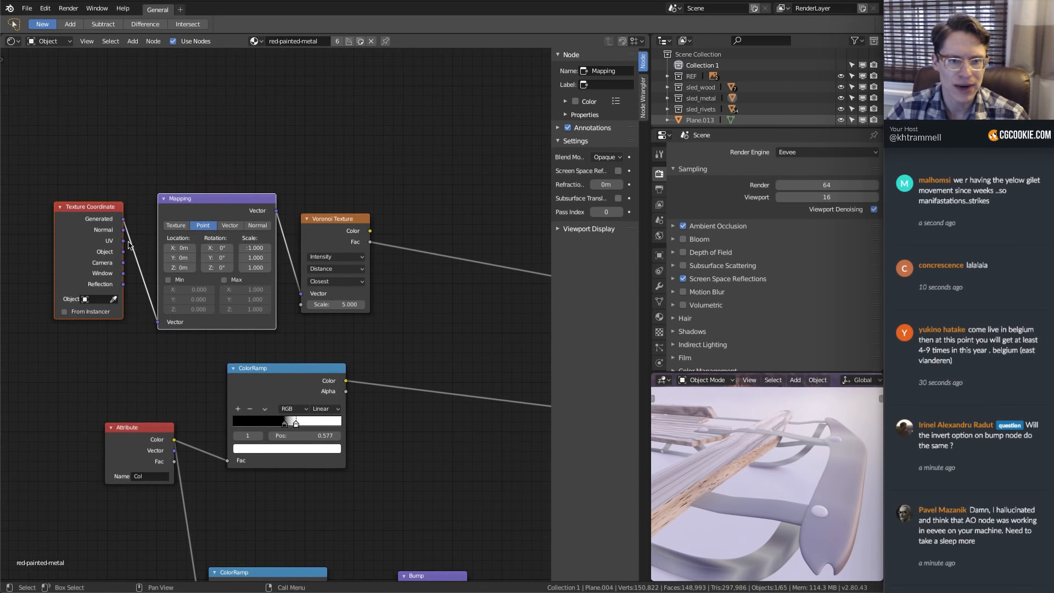
# Feed the Texture Coordinate's Object output into the Mapping node and raise the Voronoi Texture's Scale to 10, finally to 50
pyautogui.moveTo(125, 252); pyautogui.dragTo(157, 324)
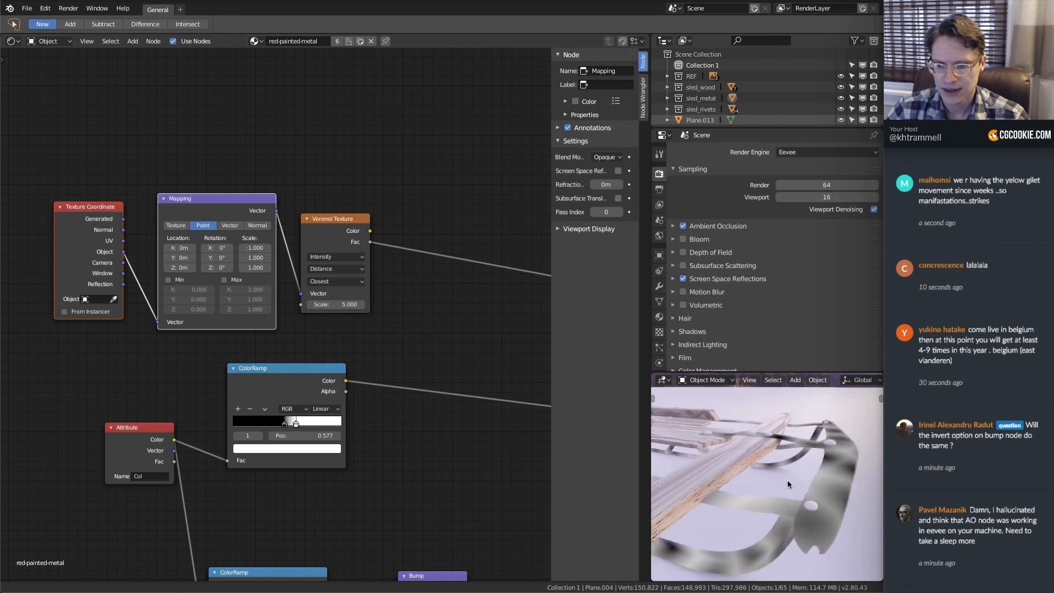
pyautogui.keyDown('ctrl'); pyautogui.moveTo(786, 484); pyautogui.dragTo(749, 480, button='middle'); pyautogui.keyUp('ctrl')
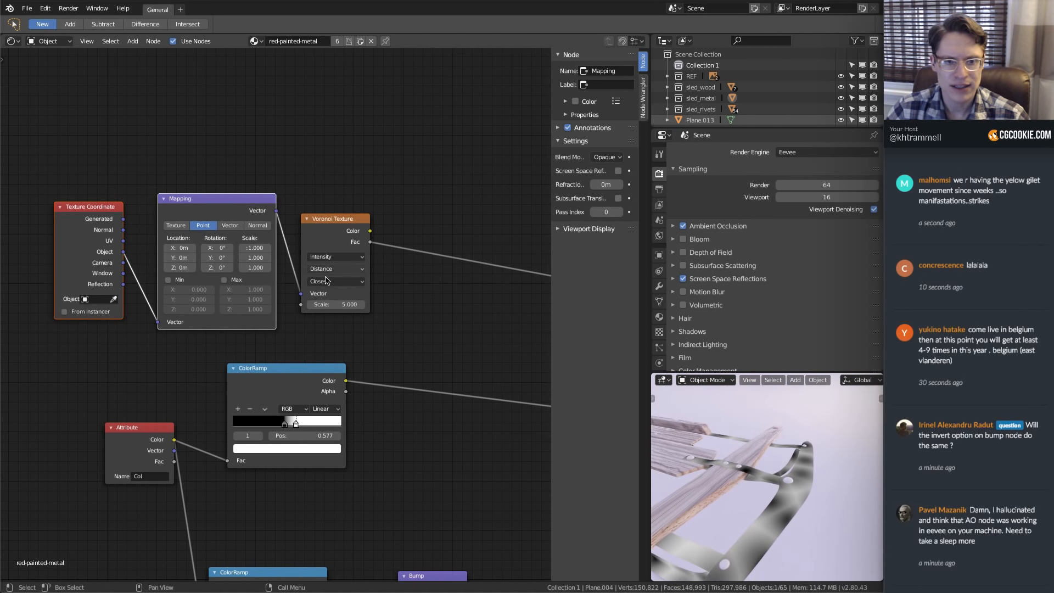
pyautogui.click(320, 302)
pyautogui.write('10')
pyautogui.press('Return')
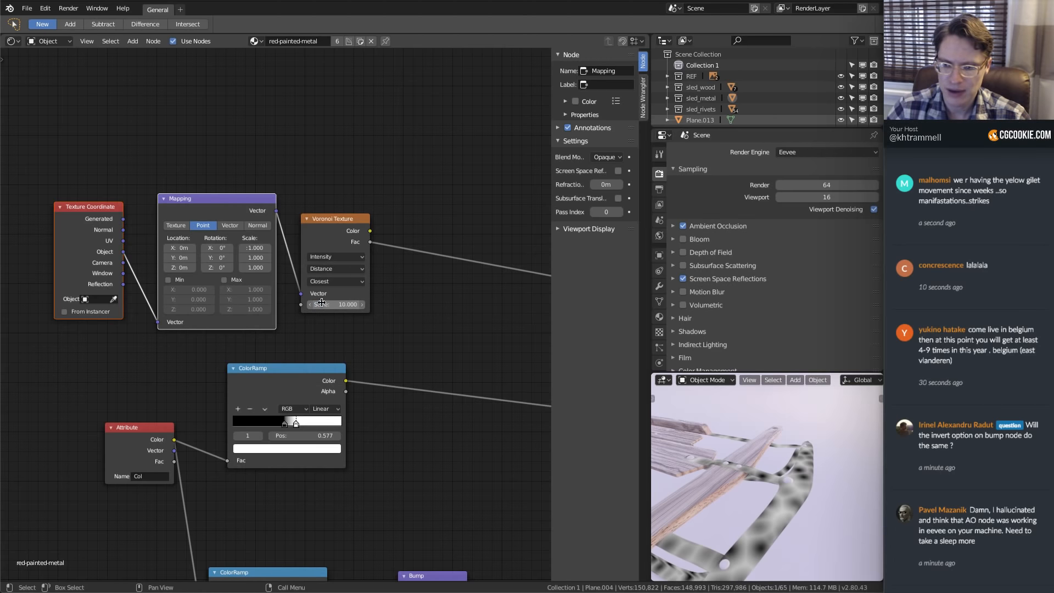
pyautogui.press('Return')
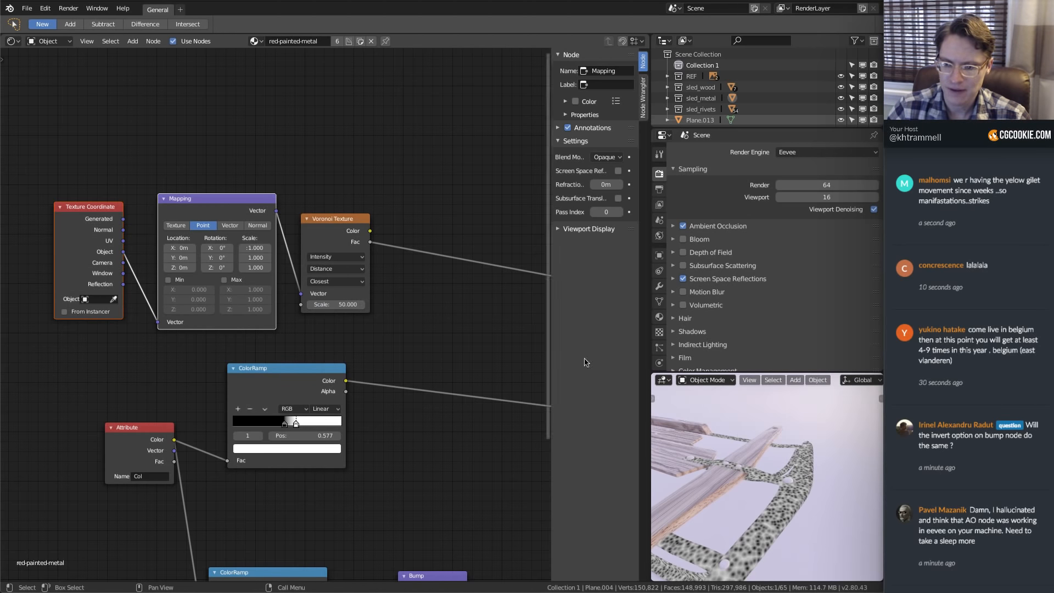
pyautogui.scroll(3, 755, 447)
pyautogui.moveTo(755, 446); pyautogui.dragTo(795, 445, button='middle')
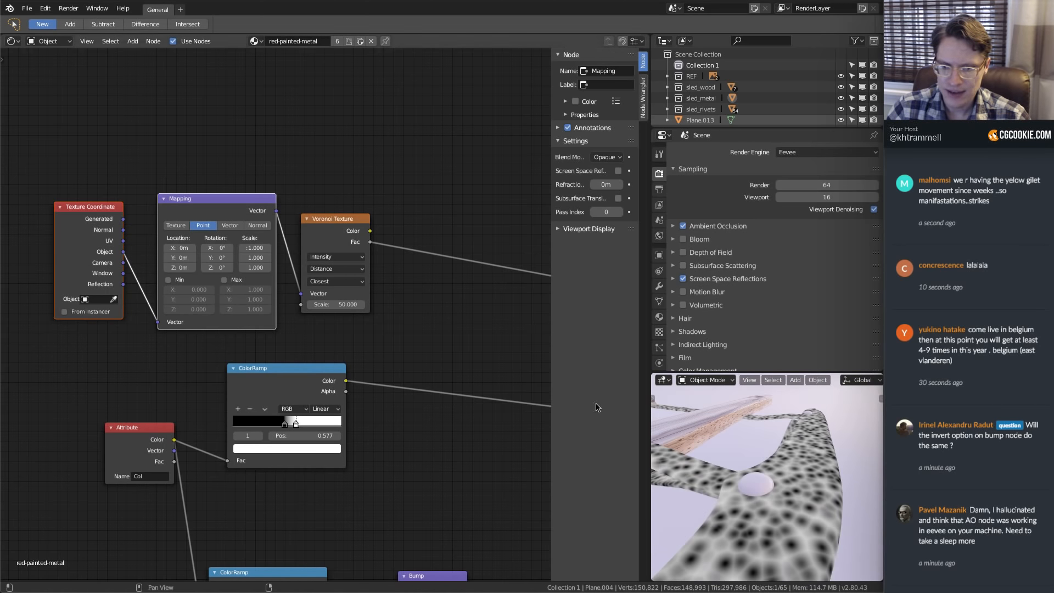
# Add a ColorRamp node after the Voronoi Texture, driven by its Fac output
pyautogui.scroll(-1, 393, 245)
pyautogui.hotkey('shift', 'a')
pyautogui.moveTo(395, 214)
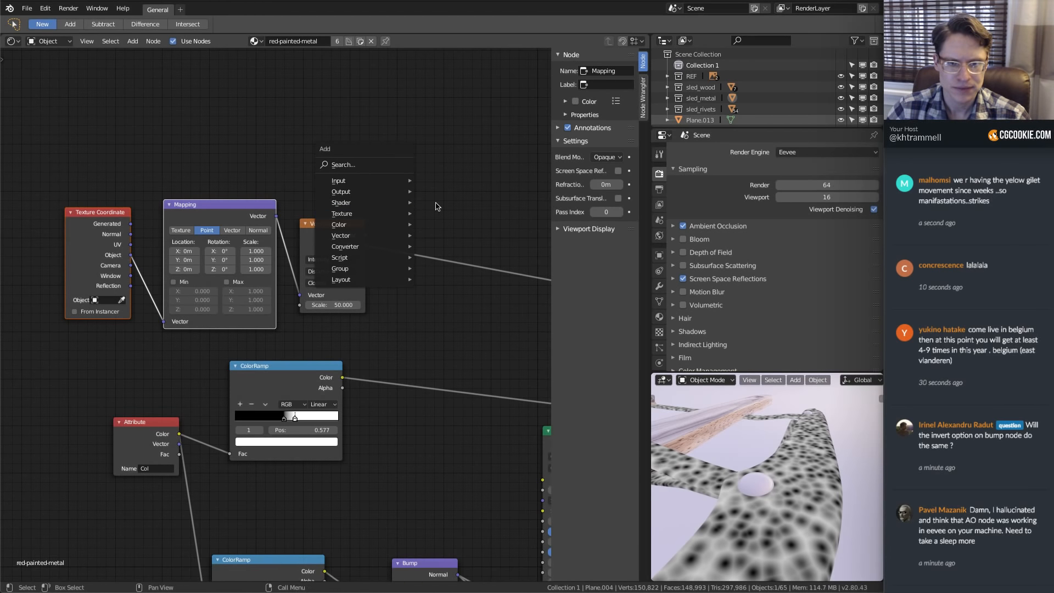
pyautogui.hotkey('shift', 'a')
pyautogui.moveTo(384, 258)
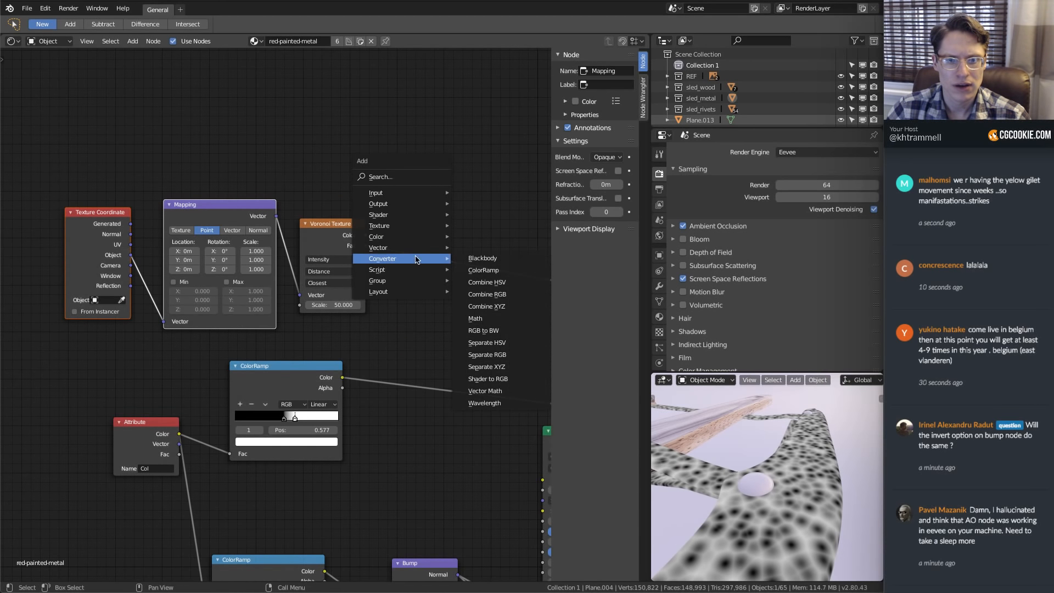
pyautogui.click(483, 266)
pyautogui.moveTo(332, 216); pyautogui.dragTo(302, 221, button='middle')
pyautogui.scroll(3, 318, 222)
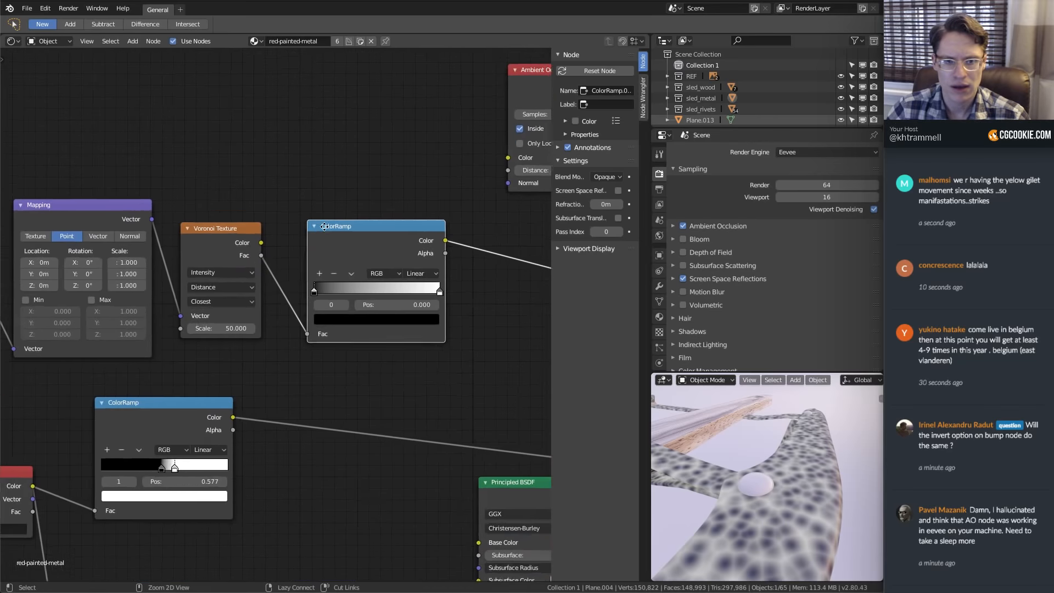
pyautogui.moveTo(361, 233); pyautogui.dragTo(315, 247, button='middle')
pyautogui.scroll(7, 315, 247)
pyautogui.moveTo(879, 477); pyautogui.dragTo(818, 454, button='middle')
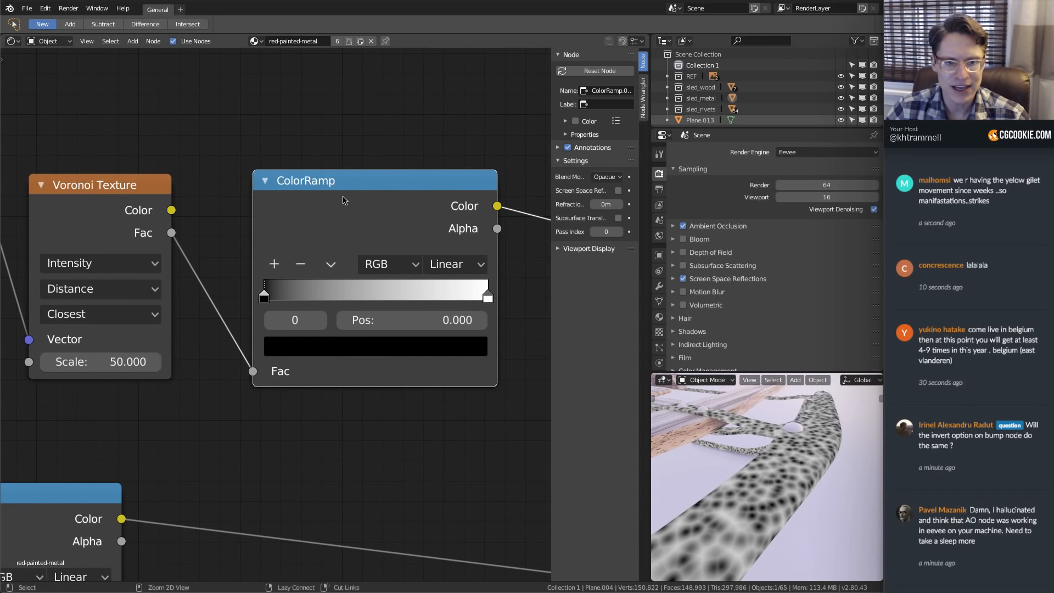
pyautogui.scroll(-4, 365, 184)
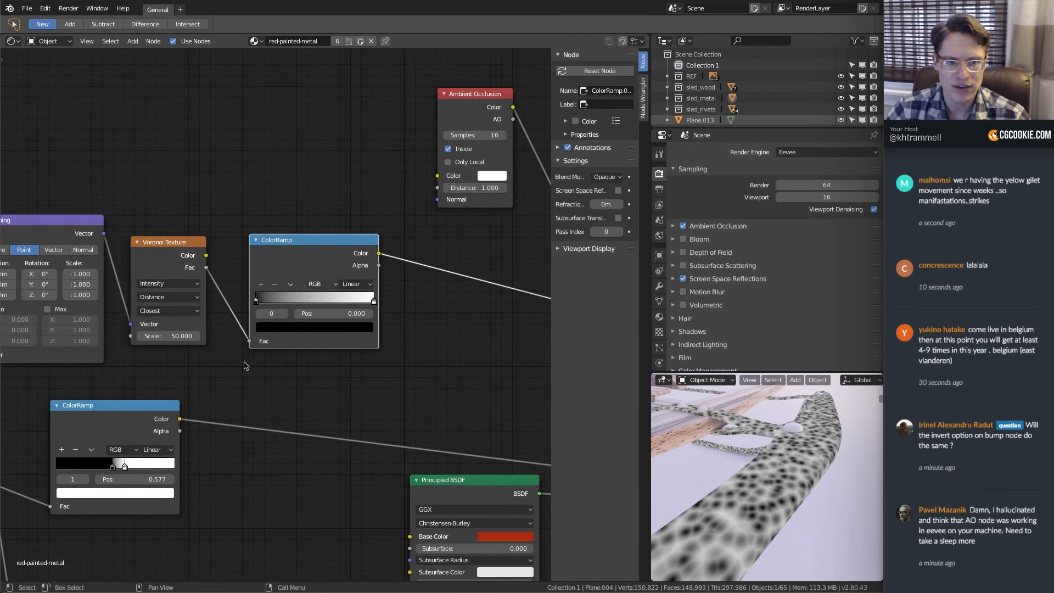
# Preview the mask ColorRamp and the Voronoi ColorRamp in turn and compare their patterns on the sled metal
pyautogui.keyDown('ctrl'); pyautogui.keyDown('shift'); pyautogui.click(135, 417); pyautogui.keyUp('shift'); pyautogui.keyUp('ctrl')
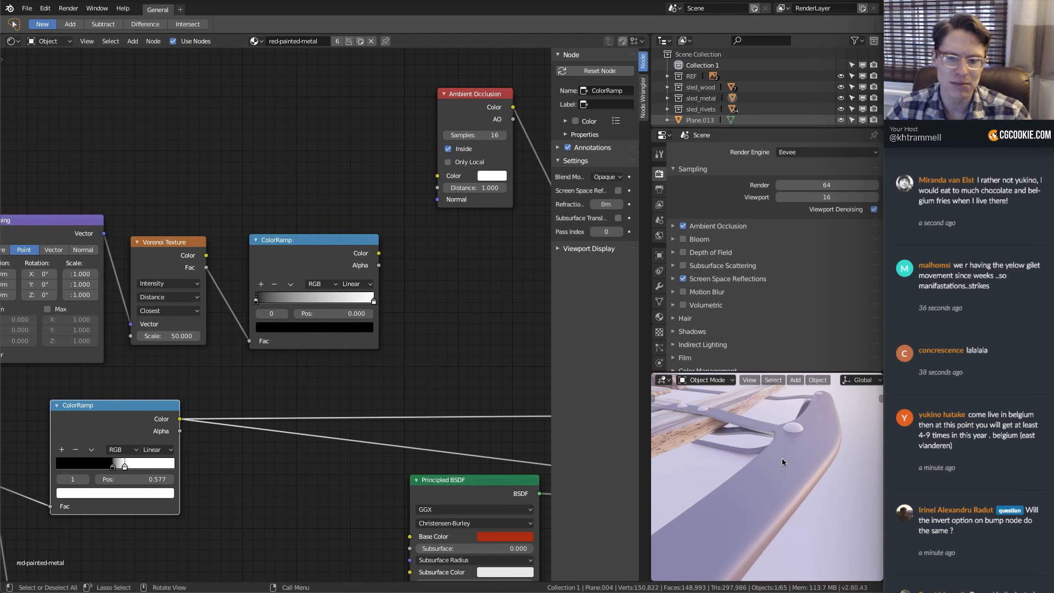
pyautogui.moveTo(801, 468)
pyautogui.mouseDown(button='middle')
pyautogui.moveTo(785, 454)
pyautogui.moveTo(796, 453)
pyautogui.mouseUp(button='middle')
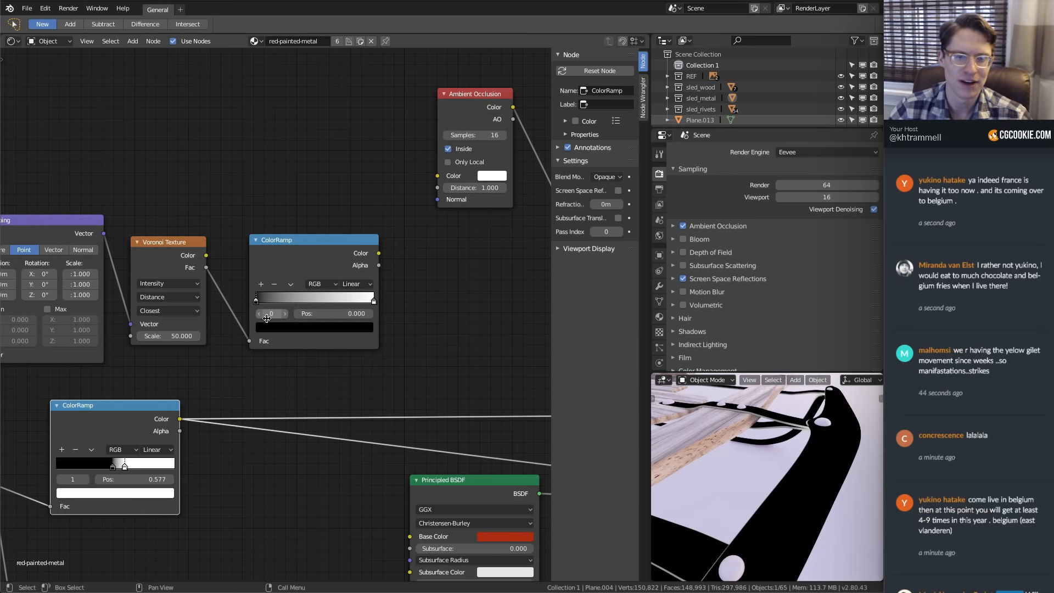
pyautogui.keyDown('ctrl'); pyautogui.keyDown('shift'); pyautogui.click(327, 244); pyautogui.keyUp('shift'); pyautogui.keyUp('ctrl')
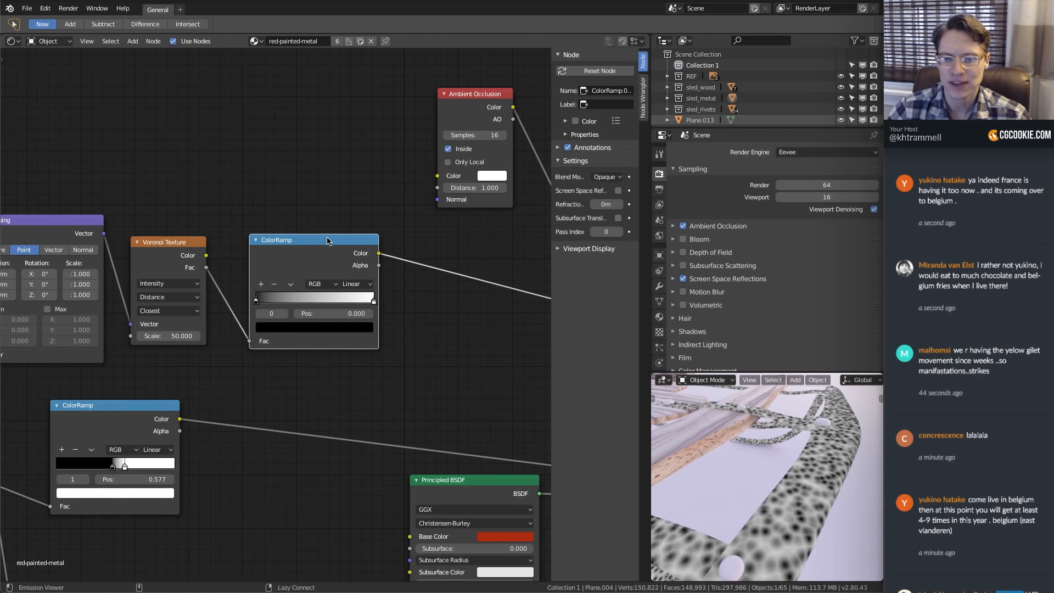
pyautogui.moveTo(795, 459)
pyautogui.mouseDown(button='middle')
pyautogui.moveTo(807, 447)
pyautogui.moveTo(798, 454)
pyautogui.mouseUp(button='middle')
pyautogui.scroll(3, 807, 447)
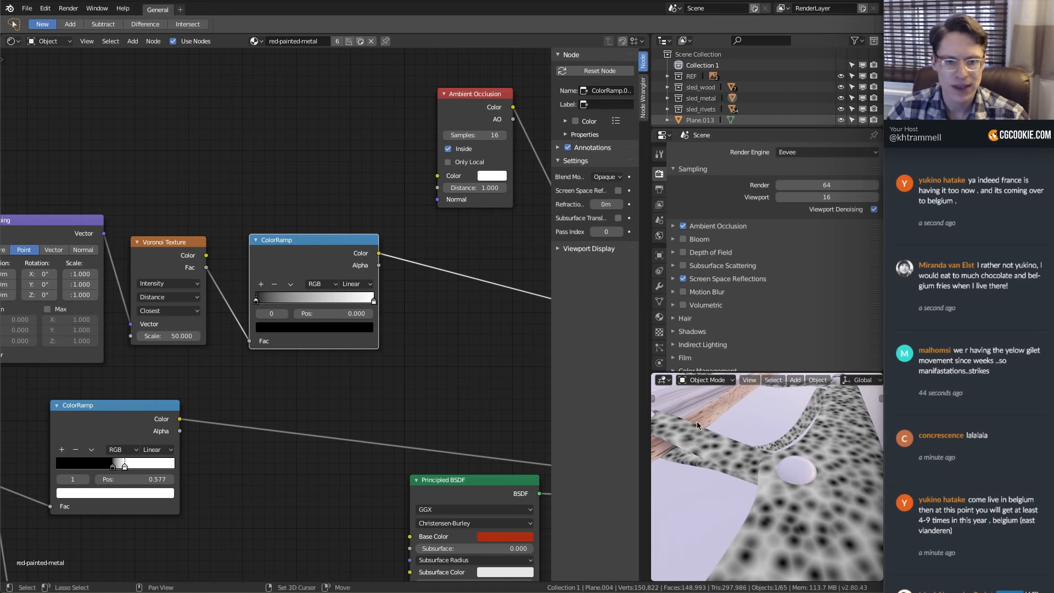
# Set the Voronoi ColorRamp to B-Spline interpolation, move its black stop to 0.218 and shift its white stop slightly inward
pyautogui.moveTo(352, 254)
pyautogui.mouseDown(button='middle')
pyautogui.moveTo(344, 284)
pyautogui.moveTo(360, 266)
pyautogui.mouseUp(button='middle')
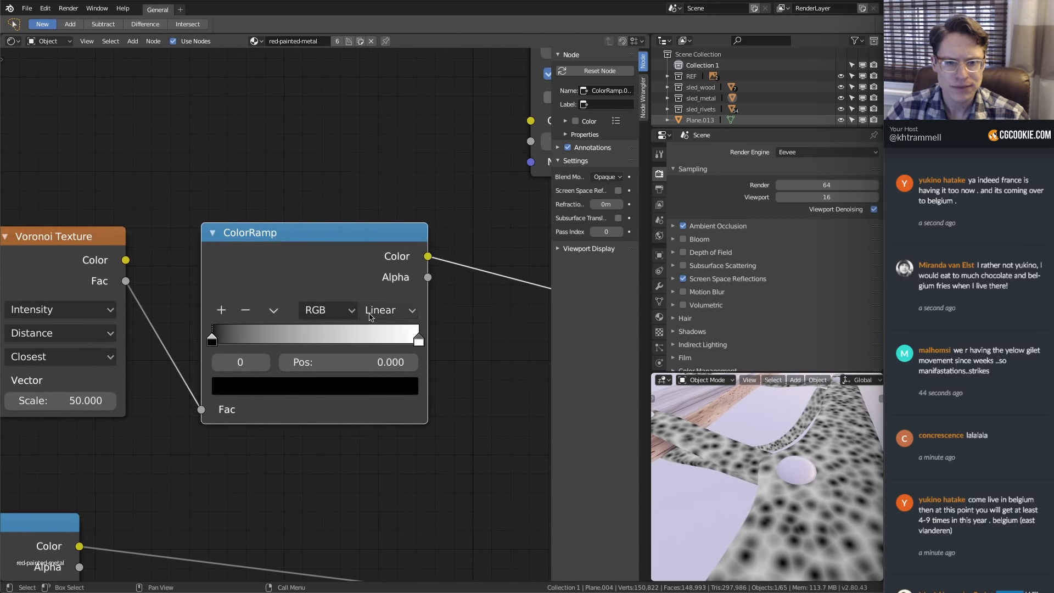
pyautogui.click(386, 310)
pyautogui.click(382, 227)
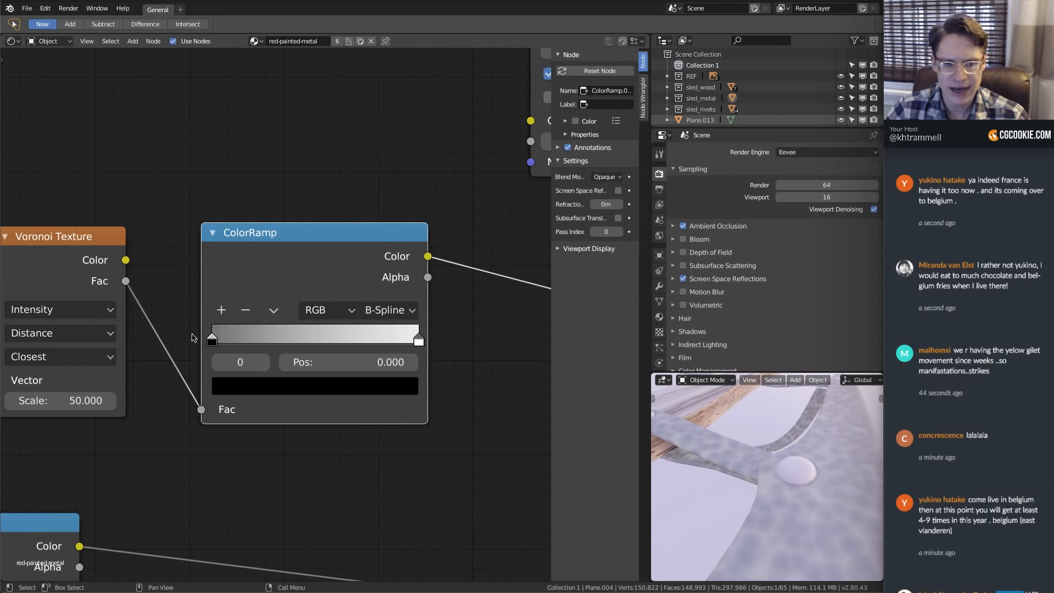
pyautogui.scroll(3, 747, 474)
pyautogui.scroll(-4, 747, 474)
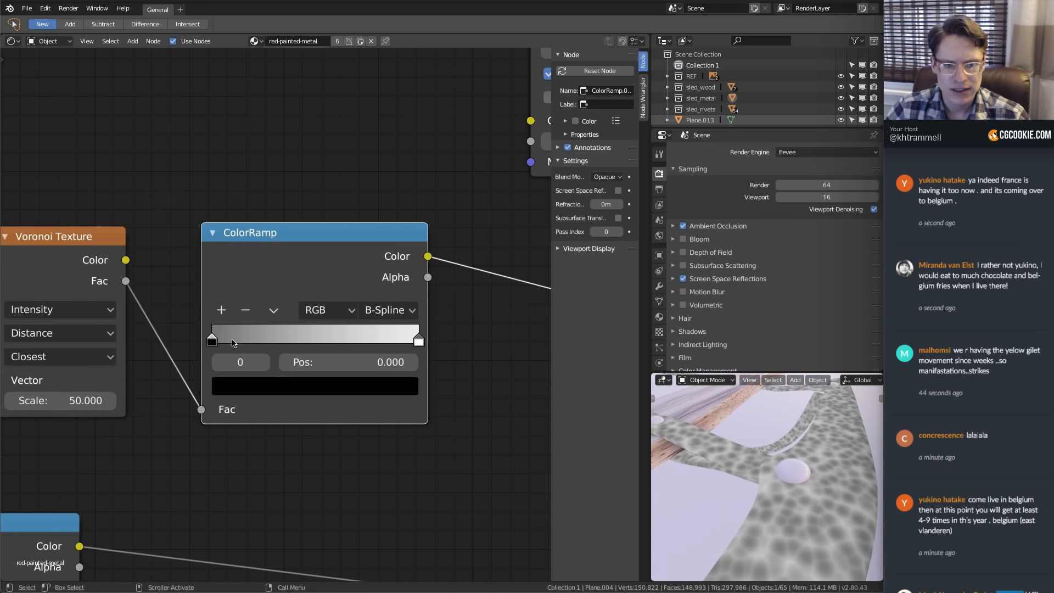
pyautogui.moveTo(215, 342); pyautogui.dragTo(284, 344)
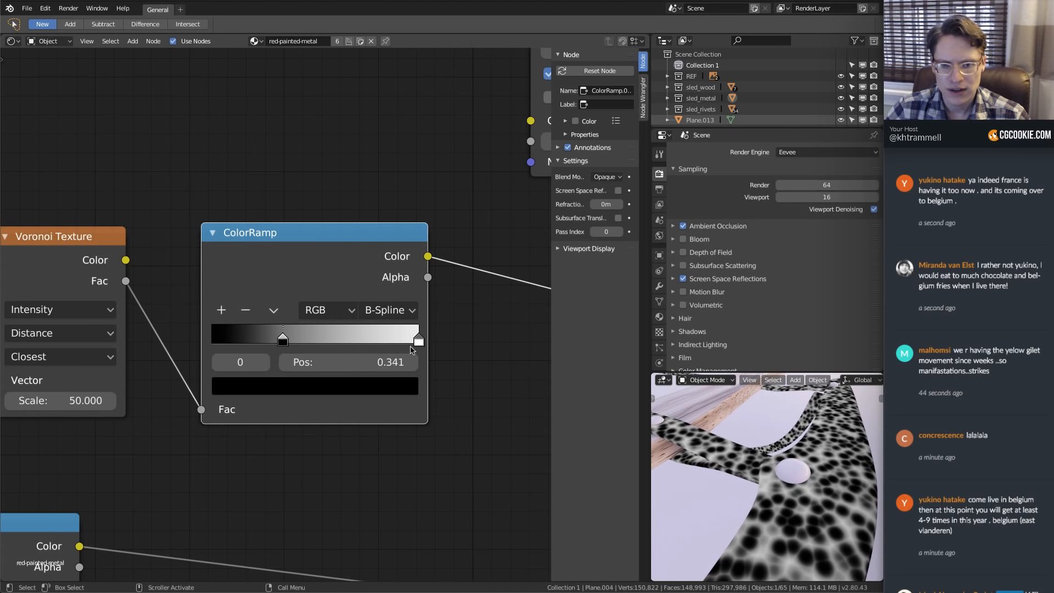
pyautogui.moveTo(412, 350)
pyautogui.mouseDown()
pyautogui.moveTo(310, 342)
pyautogui.moveTo(394, 342)
pyautogui.mouseUp()
pyautogui.moveTo(299, 344); pyautogui.dragTo(257, 342)
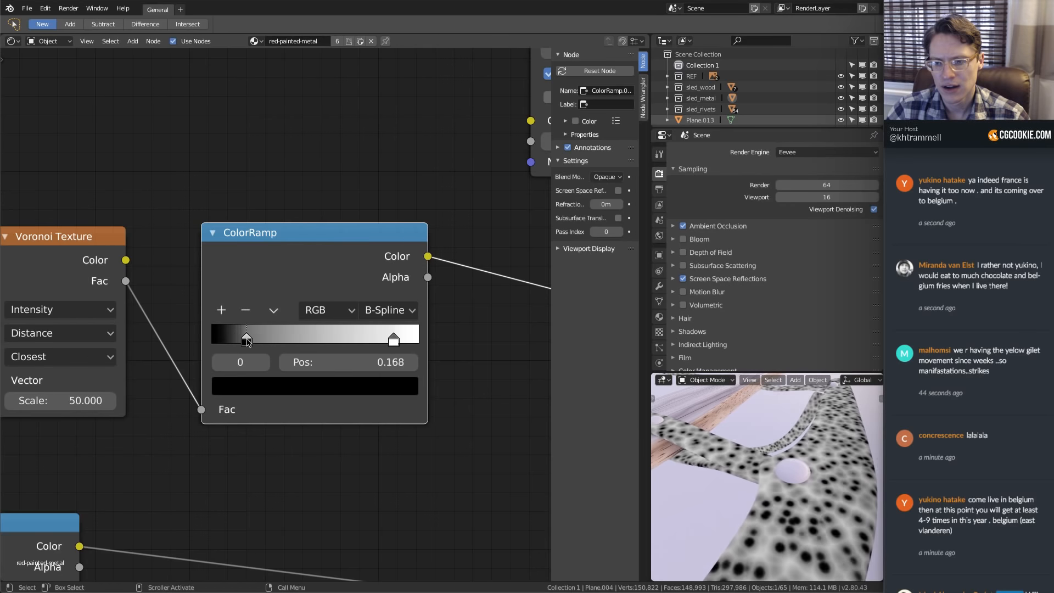
# Insert a MixRGB node between the lower ColorRamp and the Bump node, and connect the Voronoi ColorRamp's Color to its Color2
pyautogui.scroll(-5, 311, 280)
pyautogui.hotkey('shift', 'a')
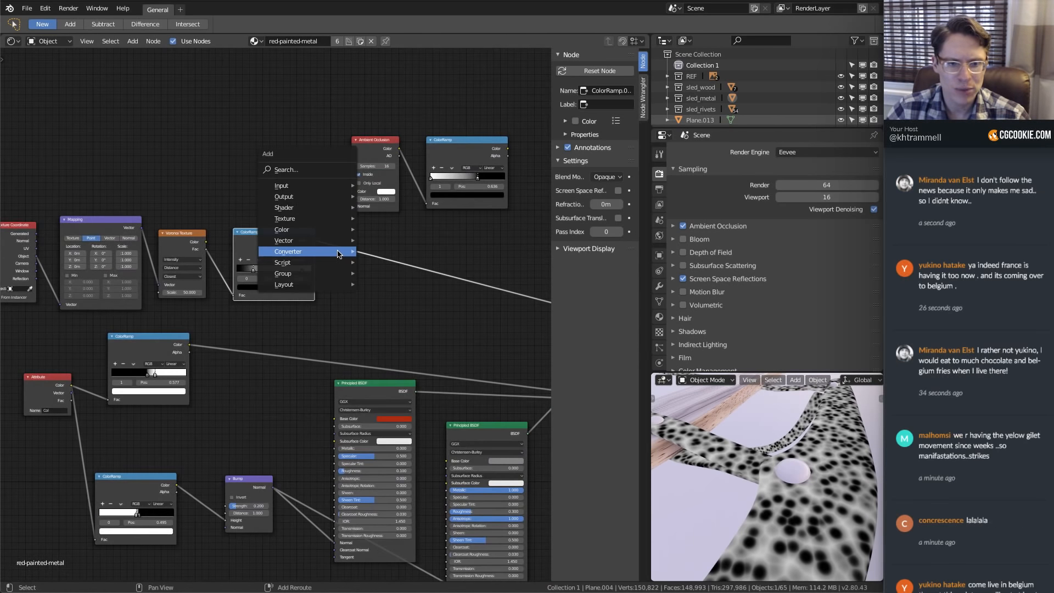
pyautogui.moveTo(329, 230)
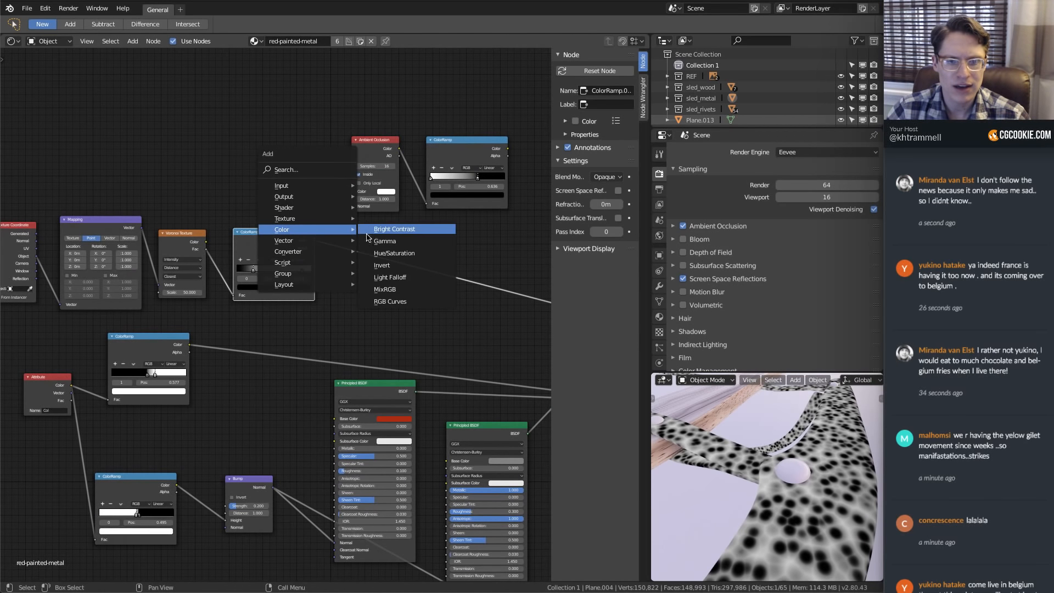
pyautogui.click(388, 290)
pyautogui.click(234, 458)
pyautogui.scroll(2, 324, 264)
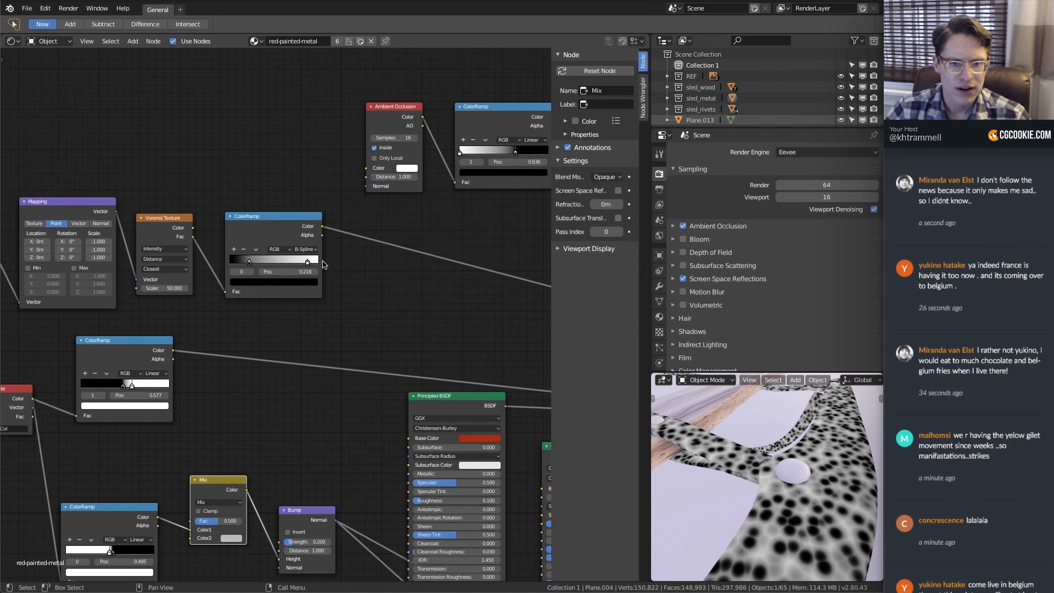
pyautogui.moveTo(322, 226); pyautogui.dragTo(190, 538)
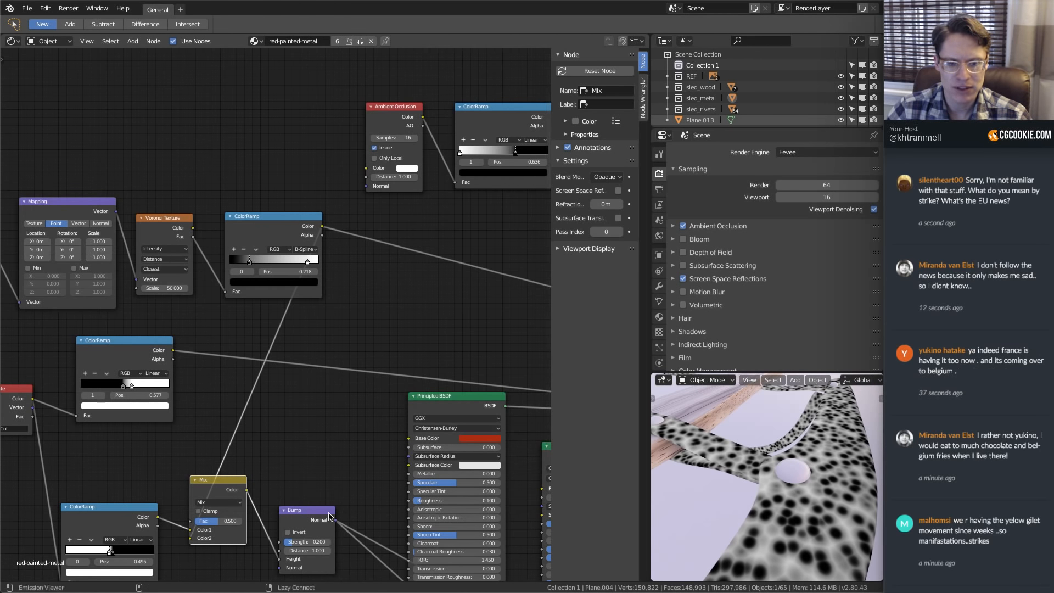
# Preview the Mix Shader output and disconnect the Bump node from the Normal input of the metallic Principled BSDF
pyautogui.moveTo(332, 510); pyautogui.dragTo(123, 448, button='middle')
pyautogui.keyDown('ctrl'); pyautogui.keyDown('shift'); pyautogui.click(469, 333); pyautogui.keyUp('shift'); pyautogui.keyUp('ctrl')
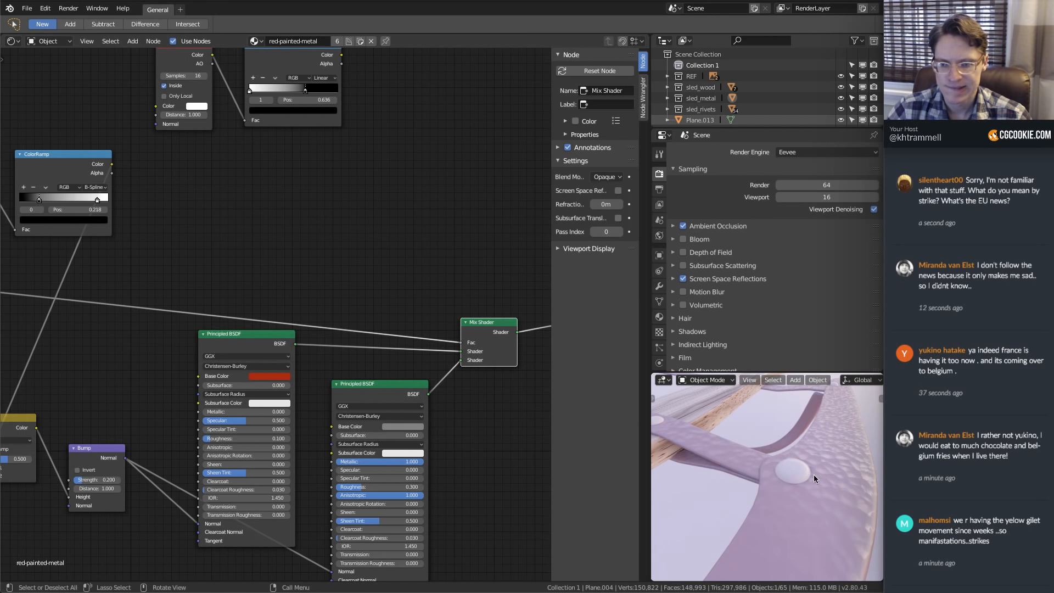
pyautogui.scroll(-3, 822, 477)
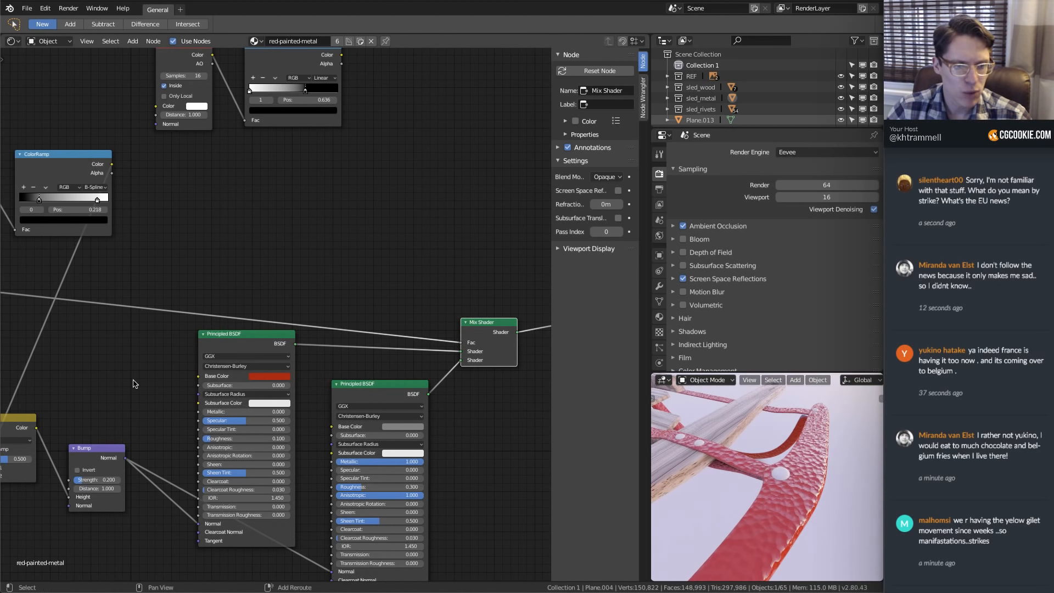
pyautogui.moveTo(85, 392); pyautogui.dragTo(266, 369, button='middle')
pyautogui.moveTo(320, 405); pyautogui.dragTo(315, 368, button='middle')
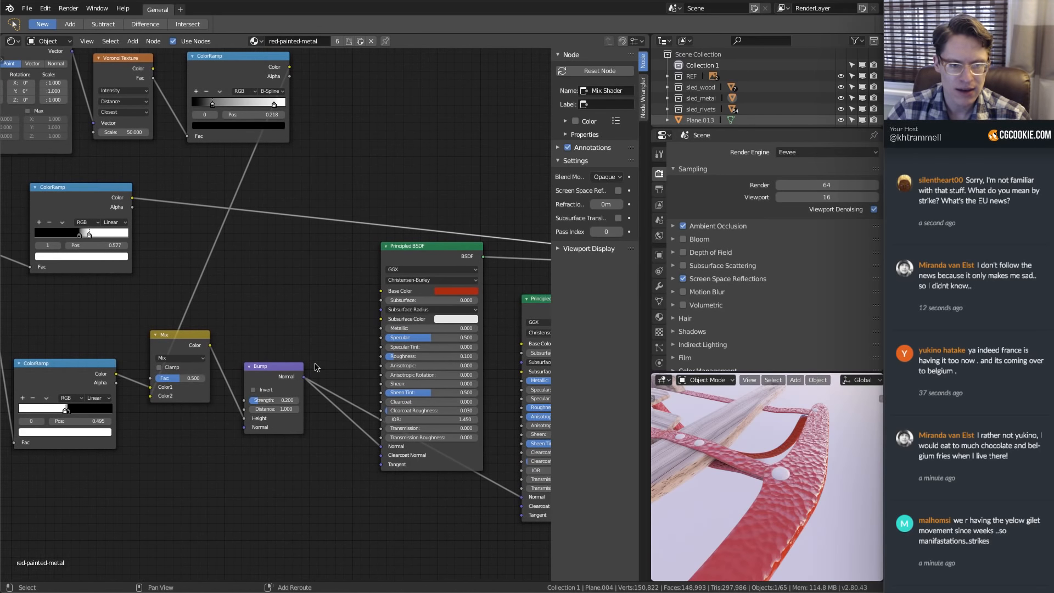
pyautogui.scroll(3, 267, 354)
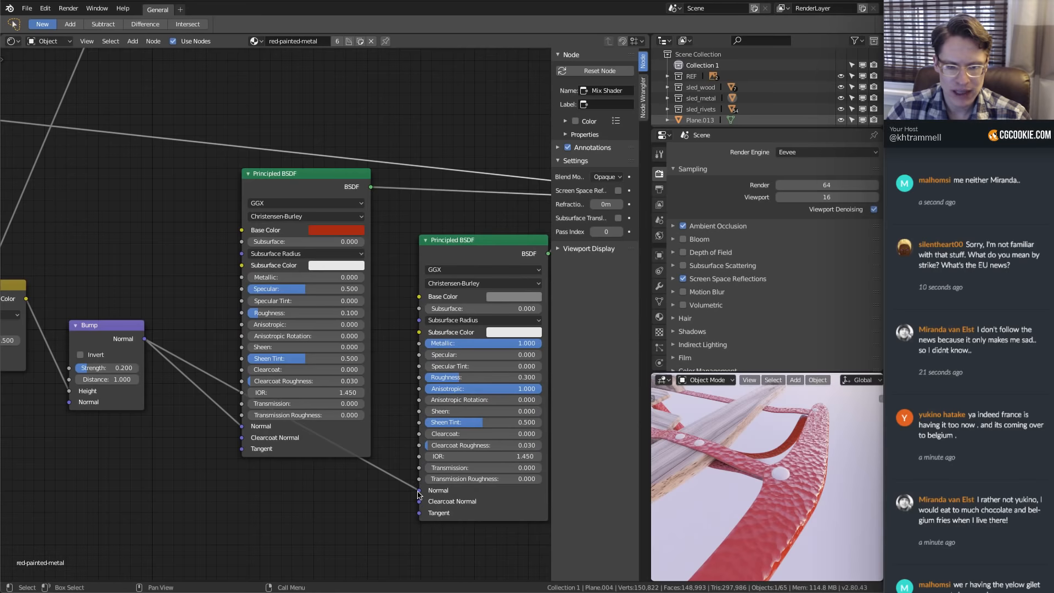
pyautogui.moveTo(419, 490); pyautogui.dragTo(373, 491)
# Lower the Mix node's Fac, trying 0.01 and 0.001 to soften the Voronoi bump
pyautogui.moveTo(786, 515); pyautogui.dragTo(790, 488, button='middle')
pyautogui.moveTo(60, 322); pyautogui.dragTo(384, 385, button='middle')
pyautogui.scroll(2, 384, 384)
pyautogui.moveTo(290, 437); pyautogui.dragTo(267, 442)
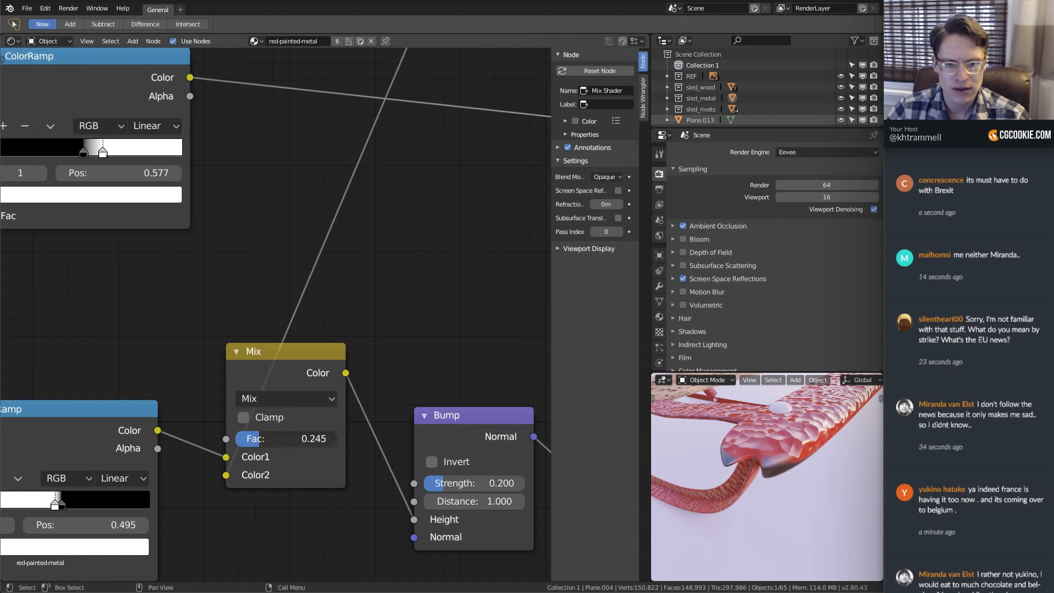
pyautogui.moveTo(262, 438); pyautogui.dragTo(259, 441)
pyautogui.click(262, 437)
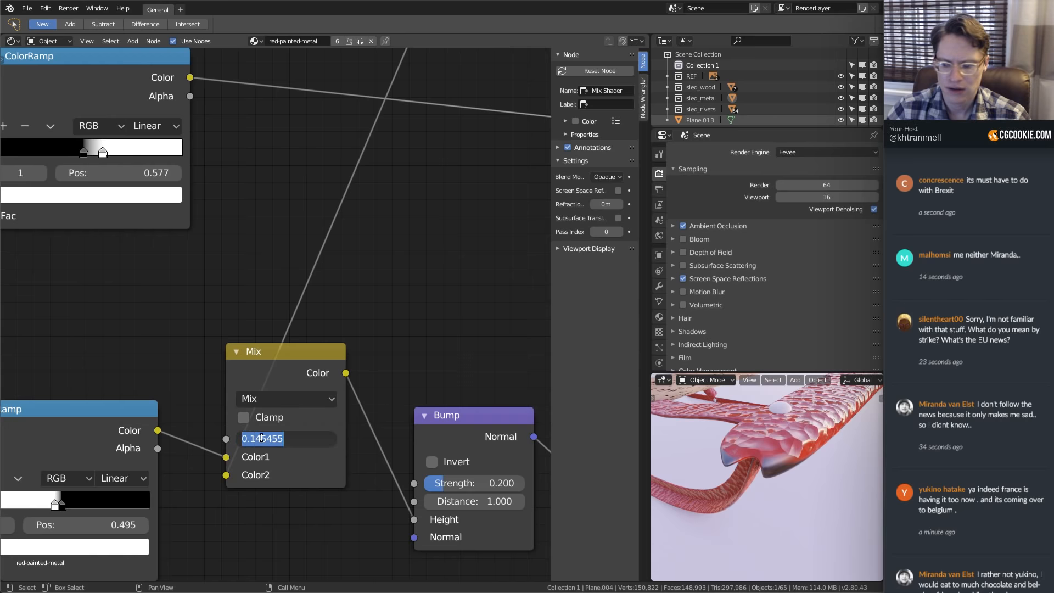
pyautogui.write('.01')
pyautogui.press('Return')
pyautogui.click(277, 439)
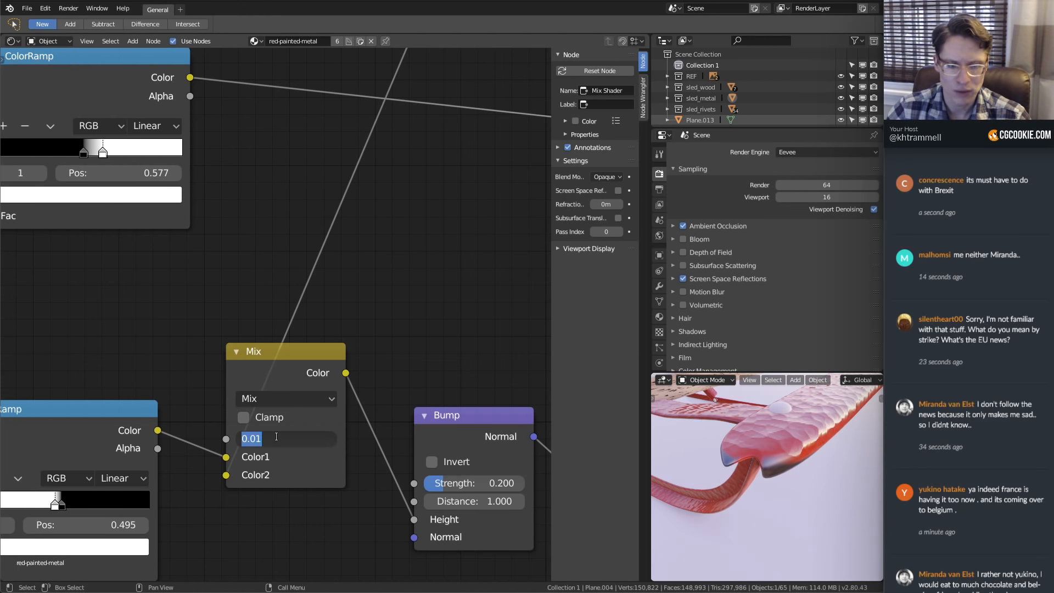
pyautogui.write('.00')
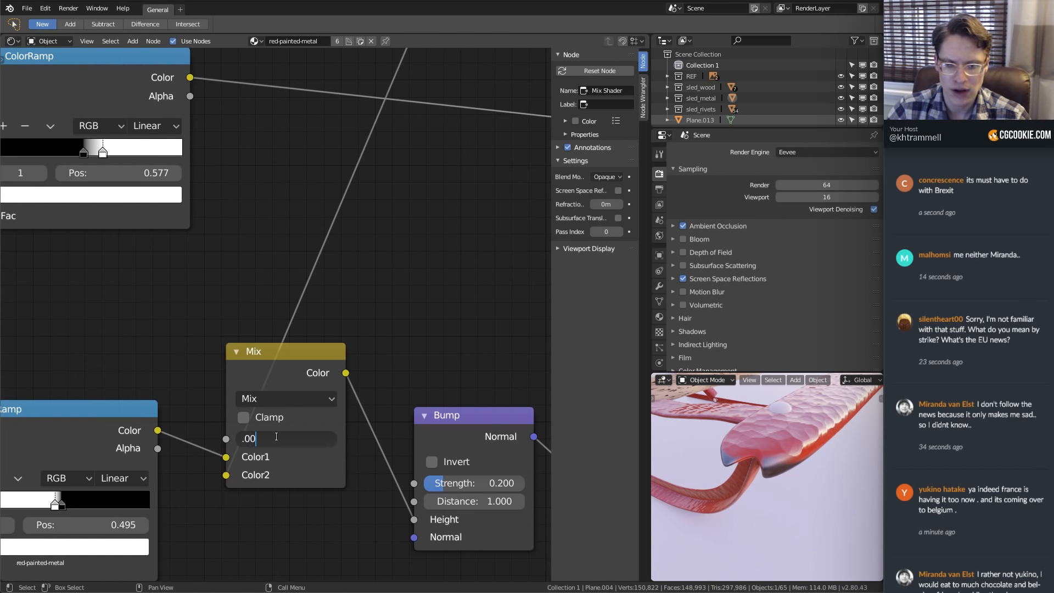
pyautogui.write('1')
pyautogui.press('Return')
# Set the Mix node's Fac to 0.005 and inspect the bump around the rivet up close
pyautogui.click(276, 438)
pyautogui.write('.00')
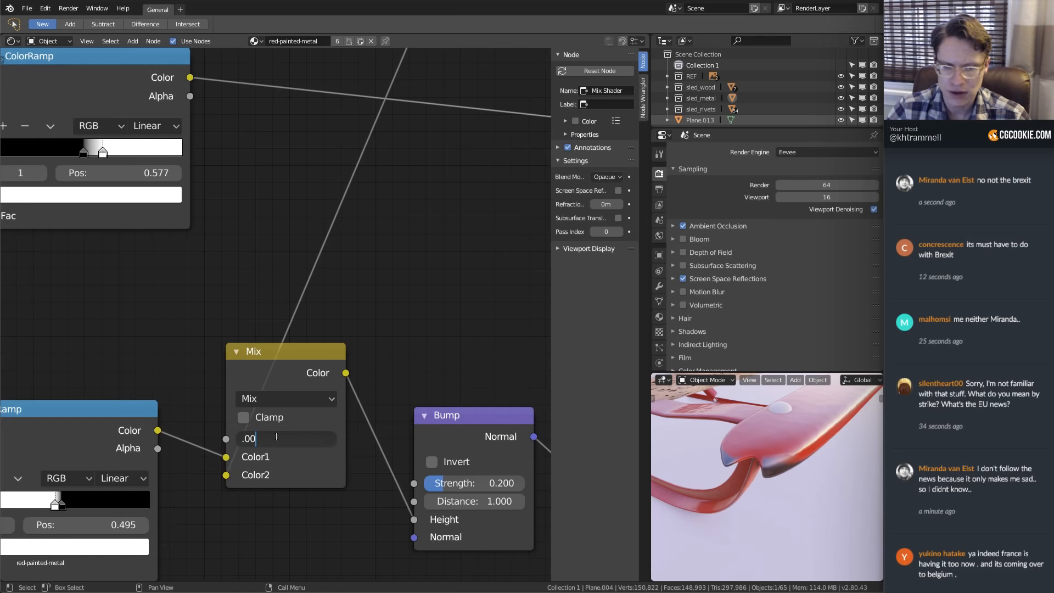
pyautogui.write('5')
pyautogui.press('Return')
pyautogui.moveTo(781, 431)
pyautogui.mouseDown(button='middle')
pyautogui.moveTo(779, 456)
pyautogui.moveTo(794, 453)
pyautogui.moveTo(768, 445)
pyautogui.mouseUp(button='middle')
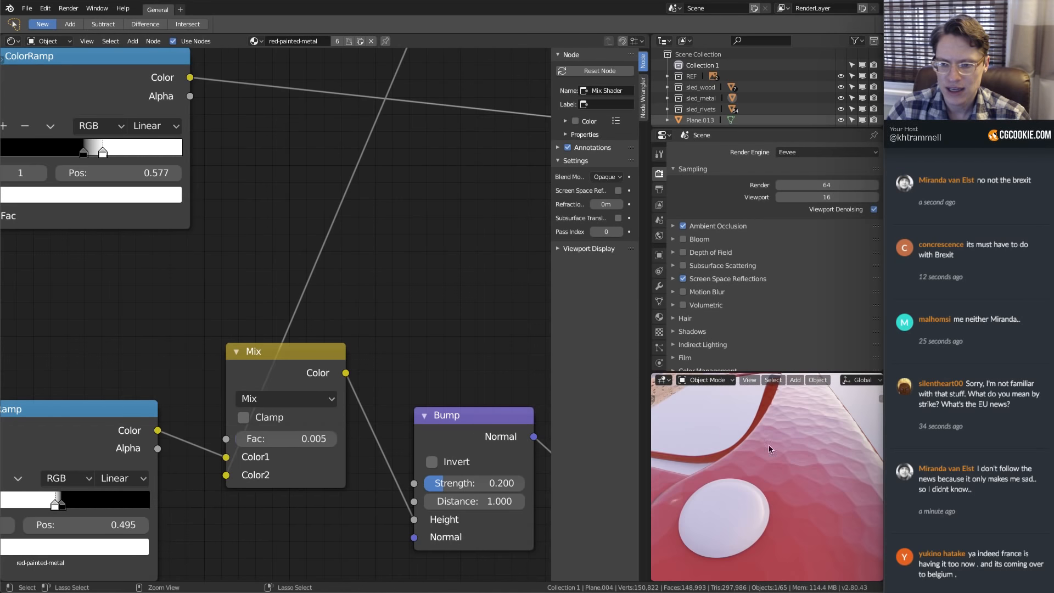
# Move the Voronoi ColorRamp's black stop to 0.000 and its white stop to about the middle of the gradient
pyautogui.keyDown('shift'); pyautogui.scroll(10, 394, 305); pyautogui.keyUp('shift')
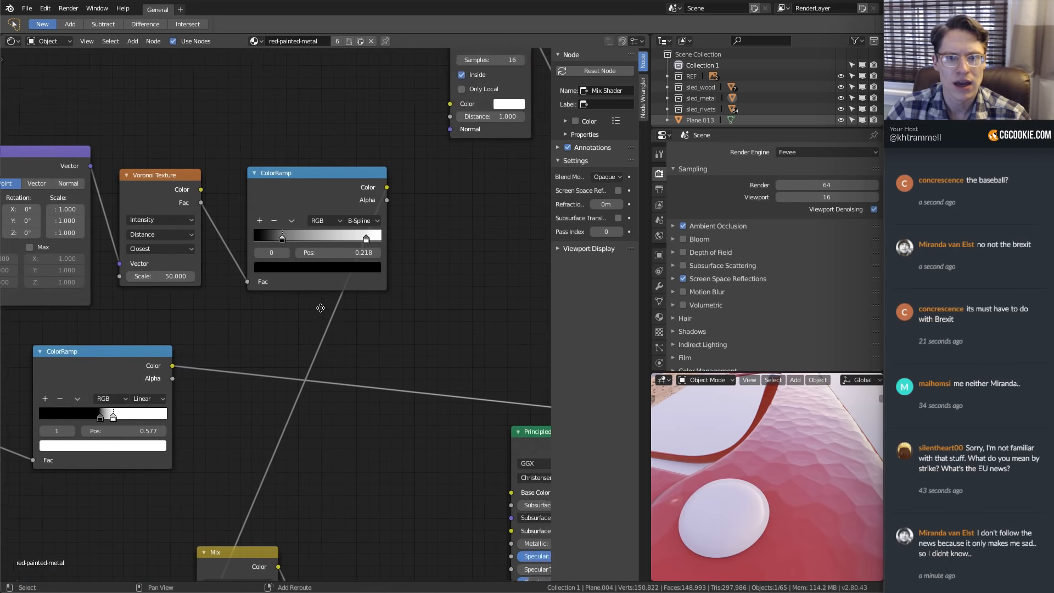
pyautogui.click(392, 214)
pyautogui.moveTo(391, 217); pyautogui.dragTo(243, 218)
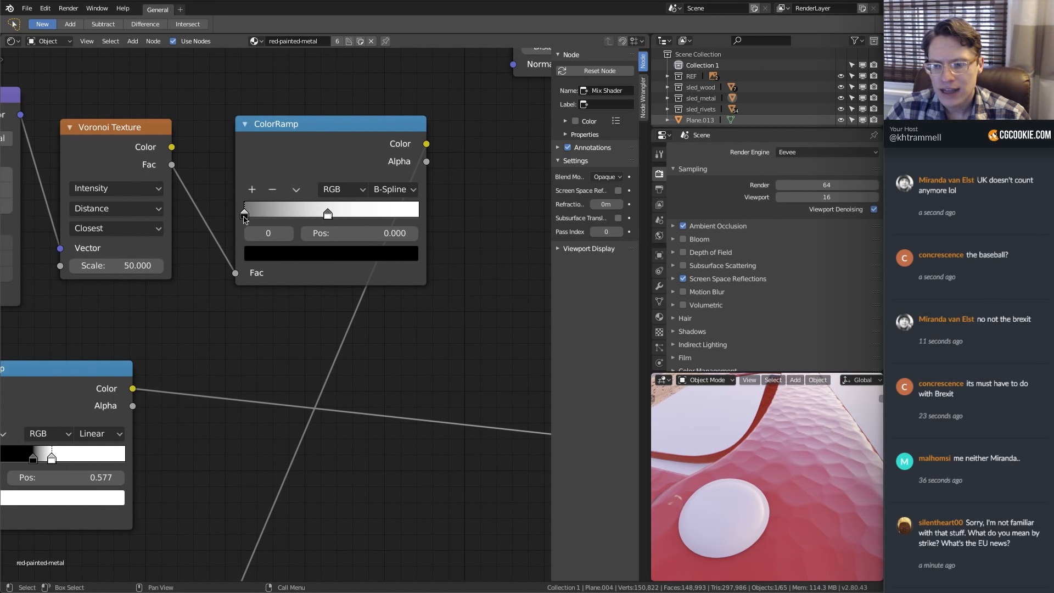
# Set the Mix node's Fac to 0.003 and inspect the softened bump on the sled's painted metal runners
pyautogui.moveTo(675, 450); pyautogui.dragTo(763, 463, button='middle')
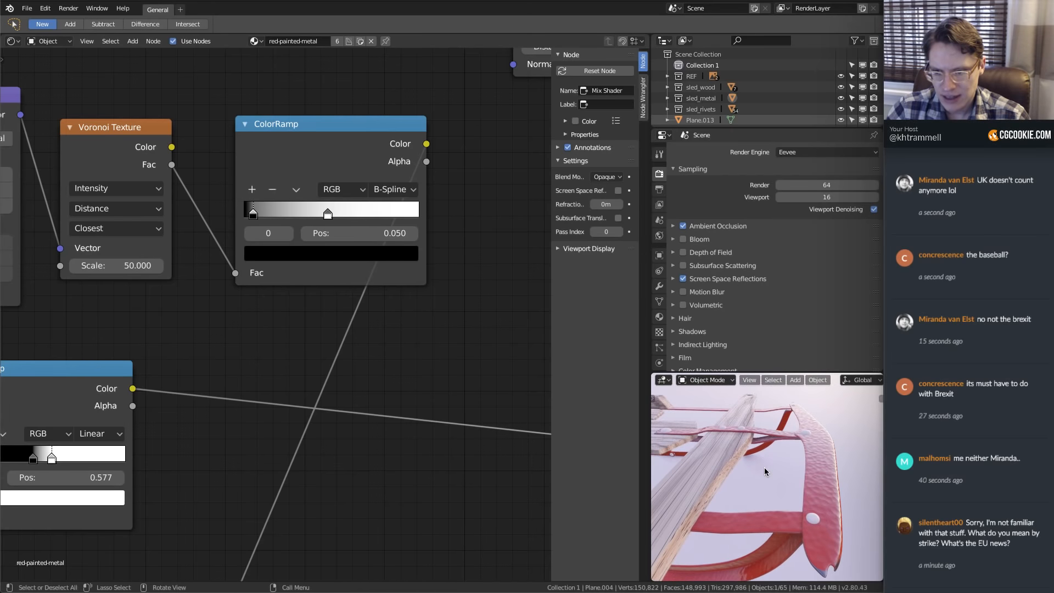
pyautogui.scroll(-2, 419, 356)
pyautogui.moveTo(419, 356); pyautogui.dragTo(392, 279, button='middle')
pyautogui.scroll(2, 274, 439)
pyautogui.doubleClick(280, 448)
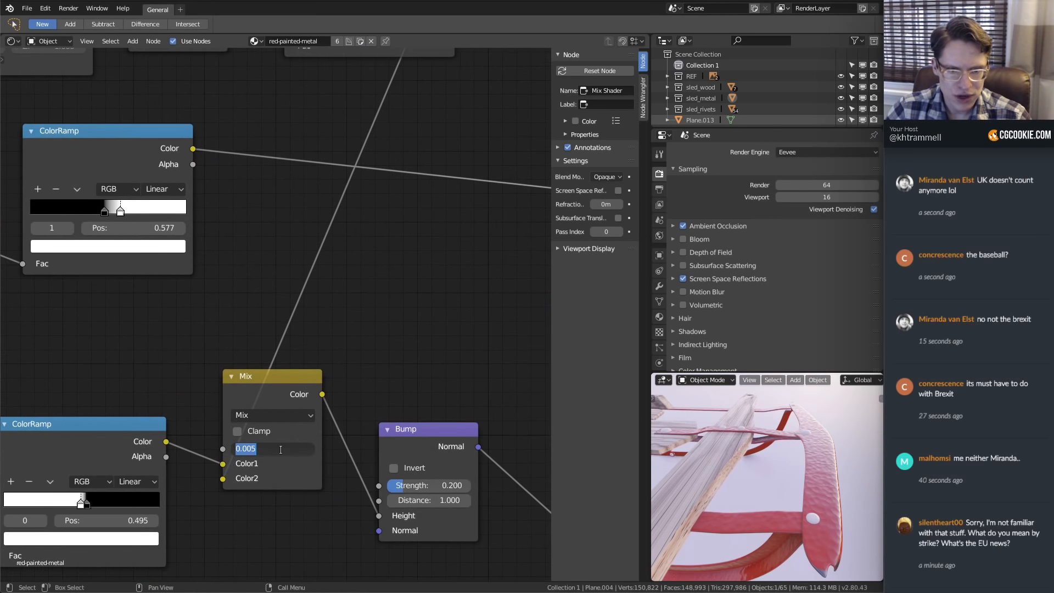
pyautogui.write('.003')
pyautogui.press('Return')
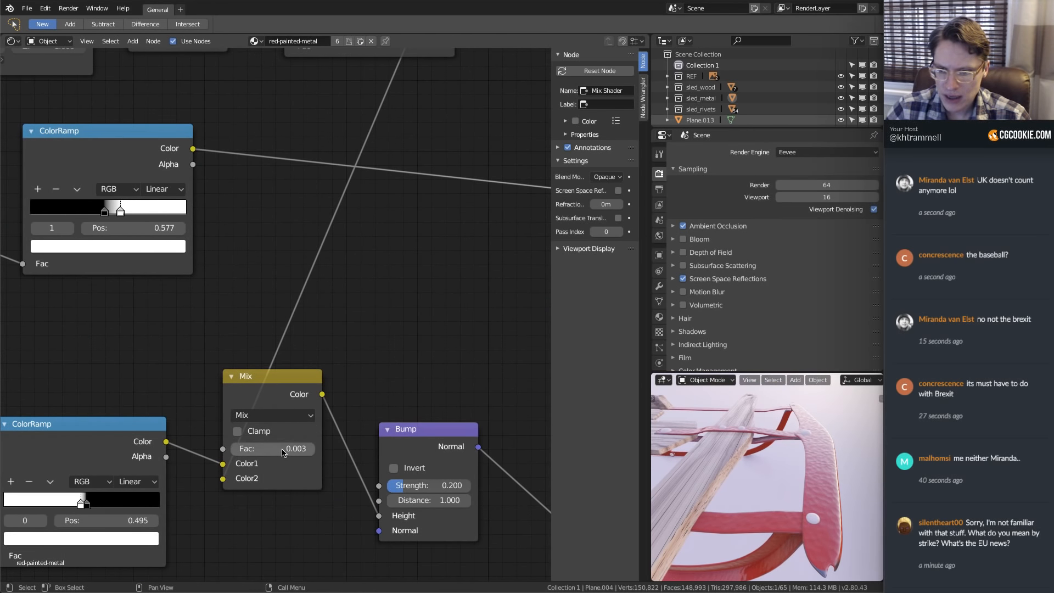
pyautogui.moveTo(733, 481); pyautogui.dragTo(810, 464, button='middle')
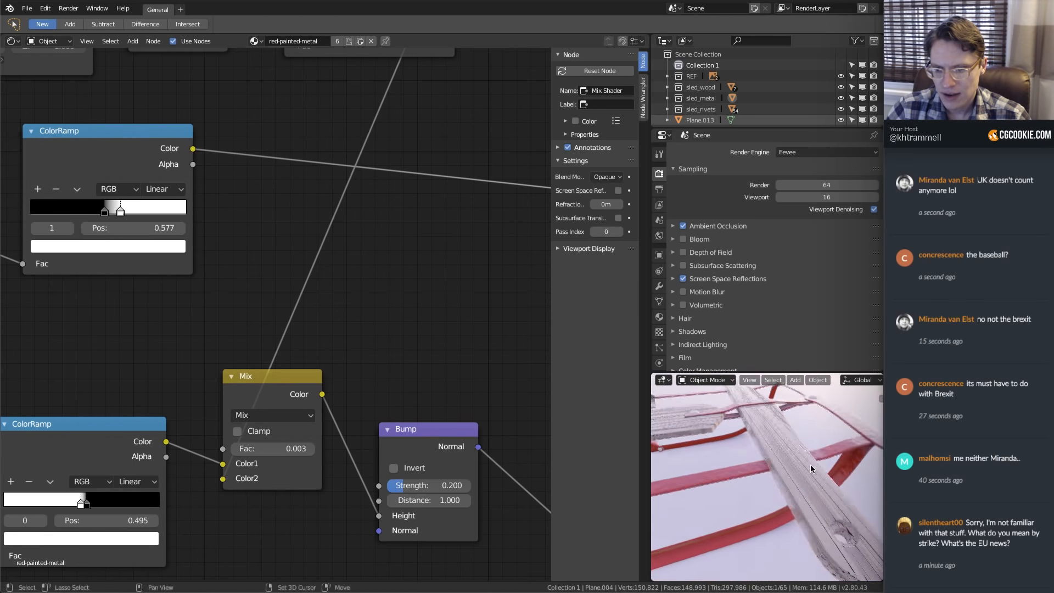
pyautogui.scroll(-6, 822, 472)
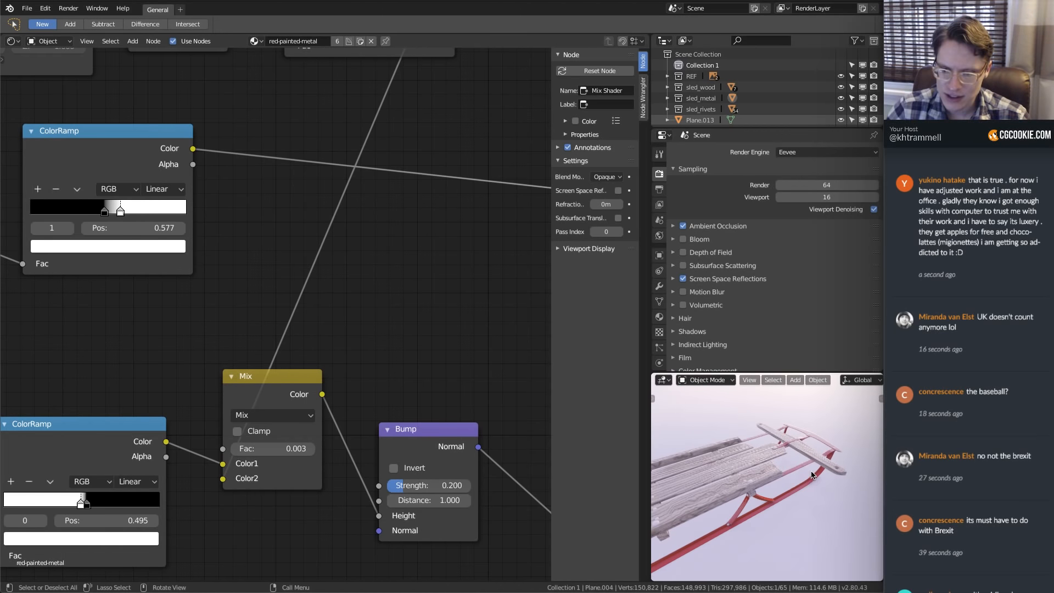
pyautogui.moveTo(812, 474); pyautogui.dragTo(776, 469, button='middle')
pyautogui.scroll(5, 793, 474)
pyautogui.scroll(3, 778, 469)
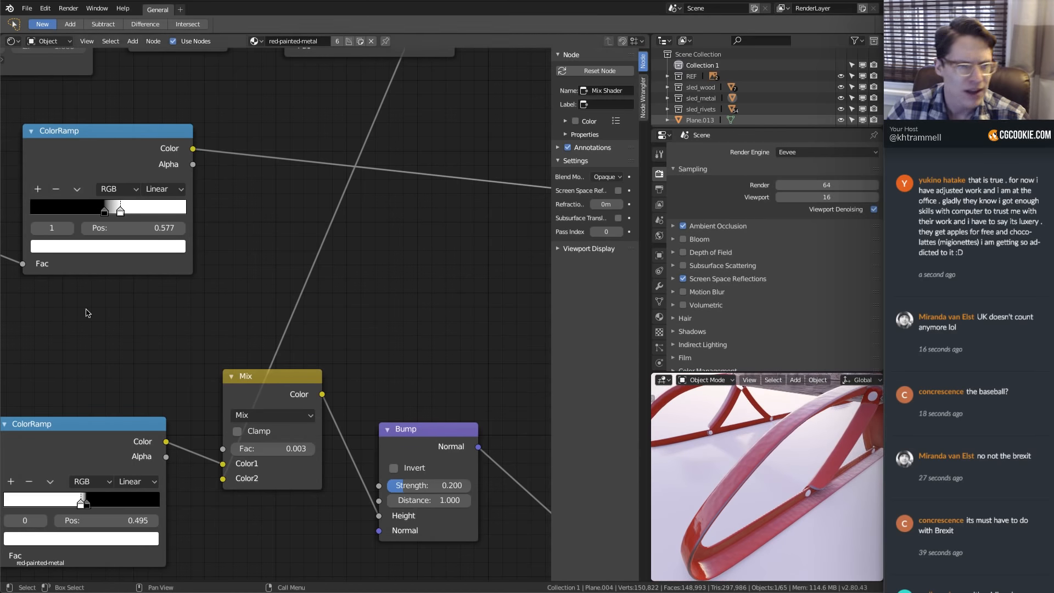
pyautogui.scroll(-3, 988, 273)
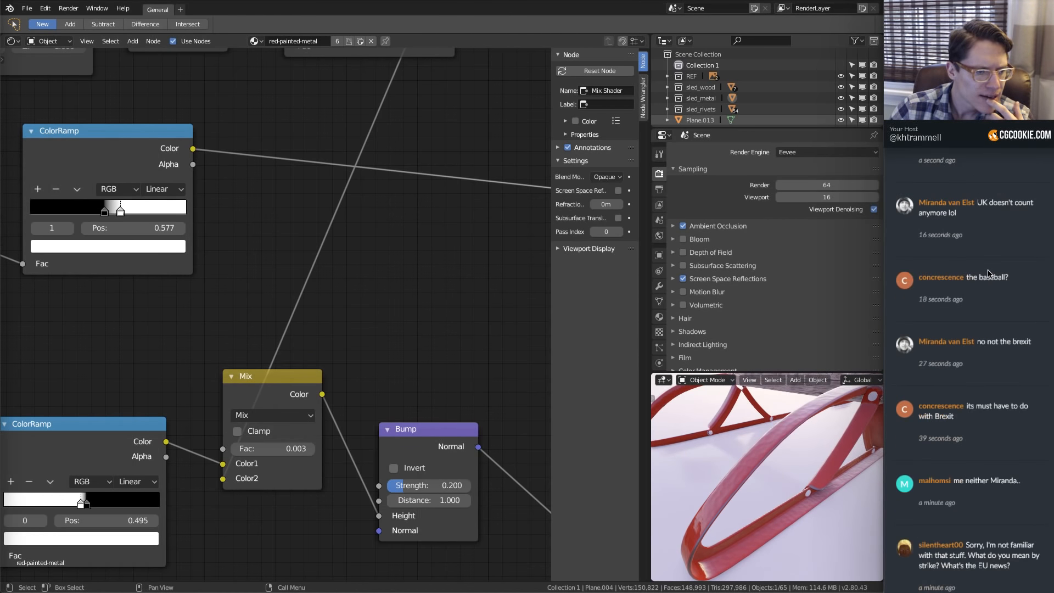
pyautogui.scroll(-3, 988, 273)
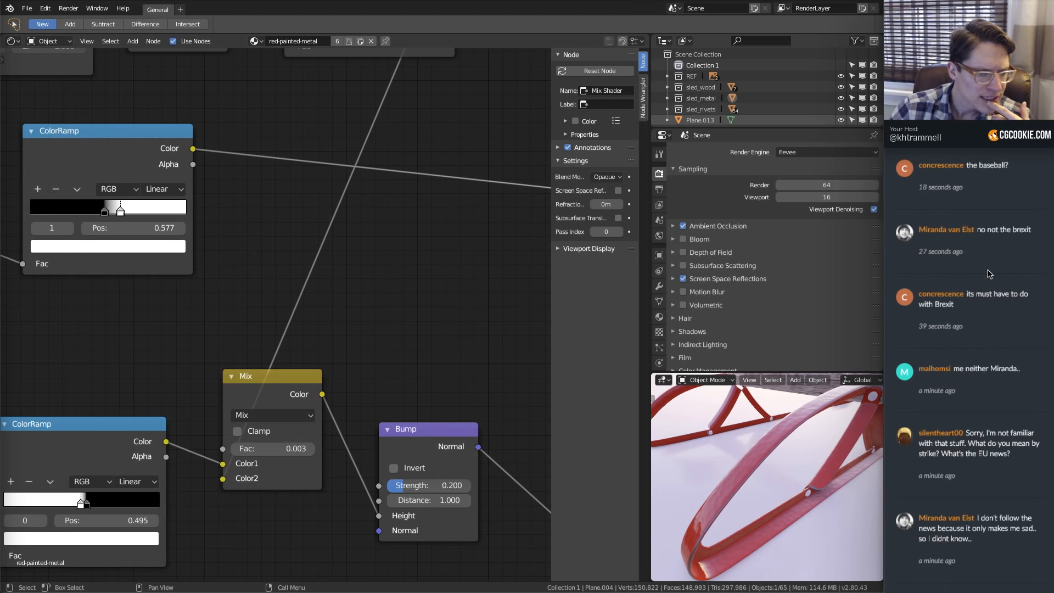
pyautogui.scroll(-3, 988, 273)
pyautogui.scroll(-5, 988, 274)
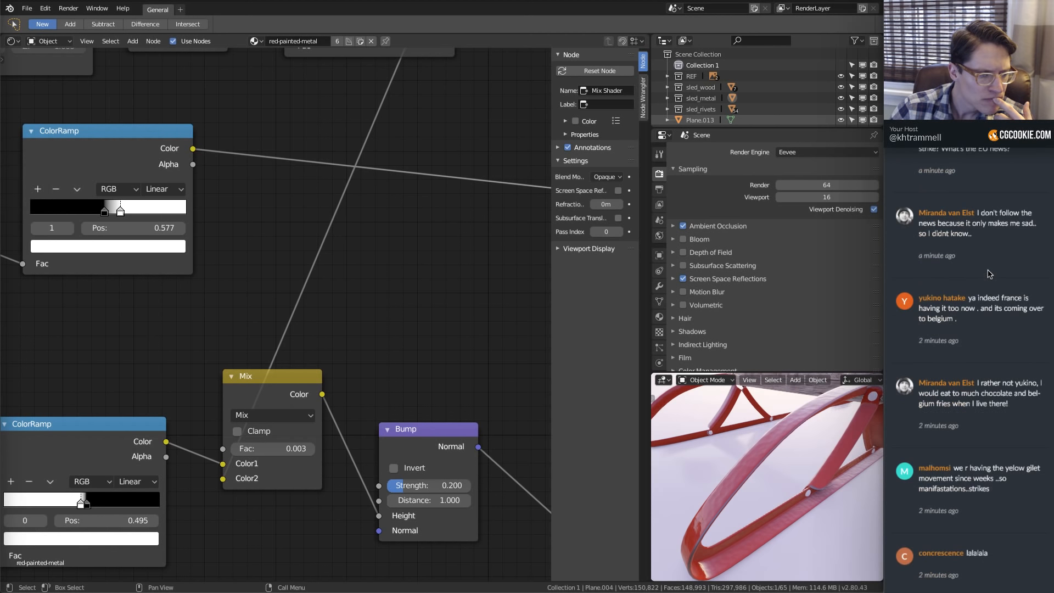
pyautogui.scroll(10, 988, 274)
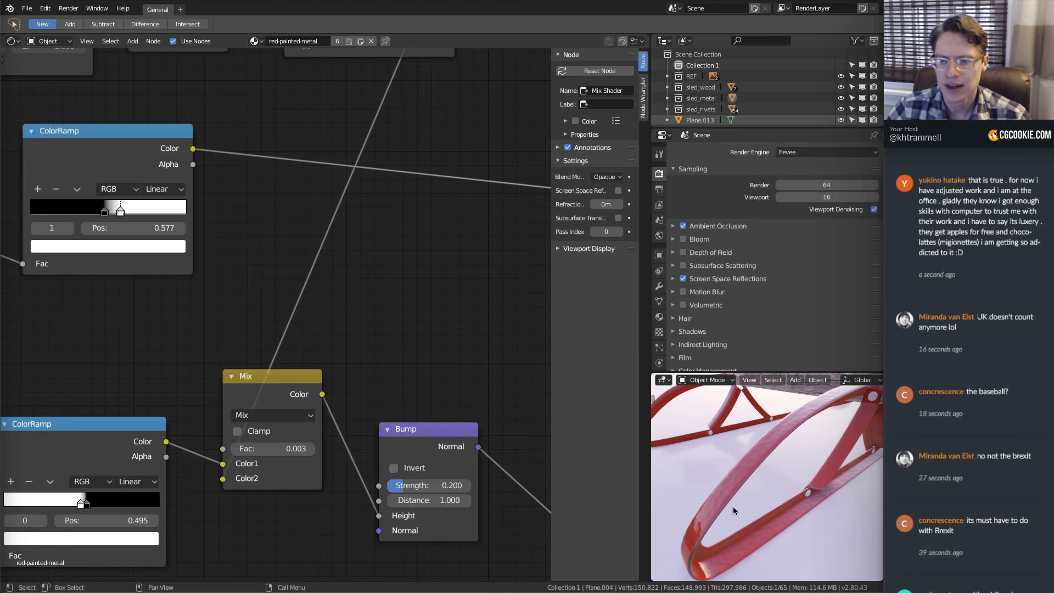
# Check the red-painted-metal material on the whole sled from a distance and save the Blender file
pyautogui.moveTo(734, 510); pyautogui.dragTo(778, 475, button='middle')
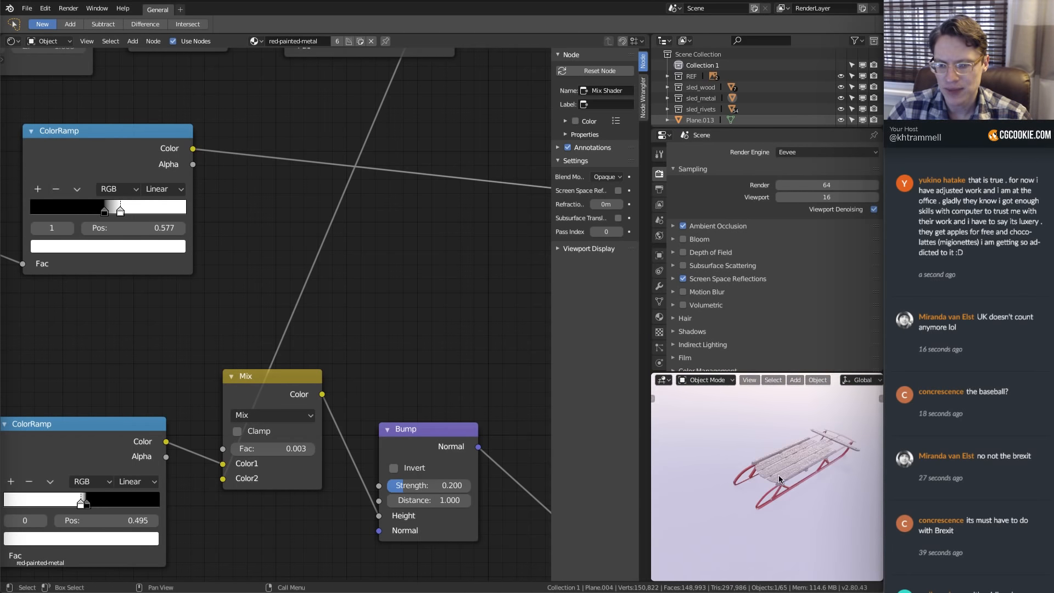
pyautogui.scroll(2, 779, 476)
pyautogui.scroll(4, 795, 469)
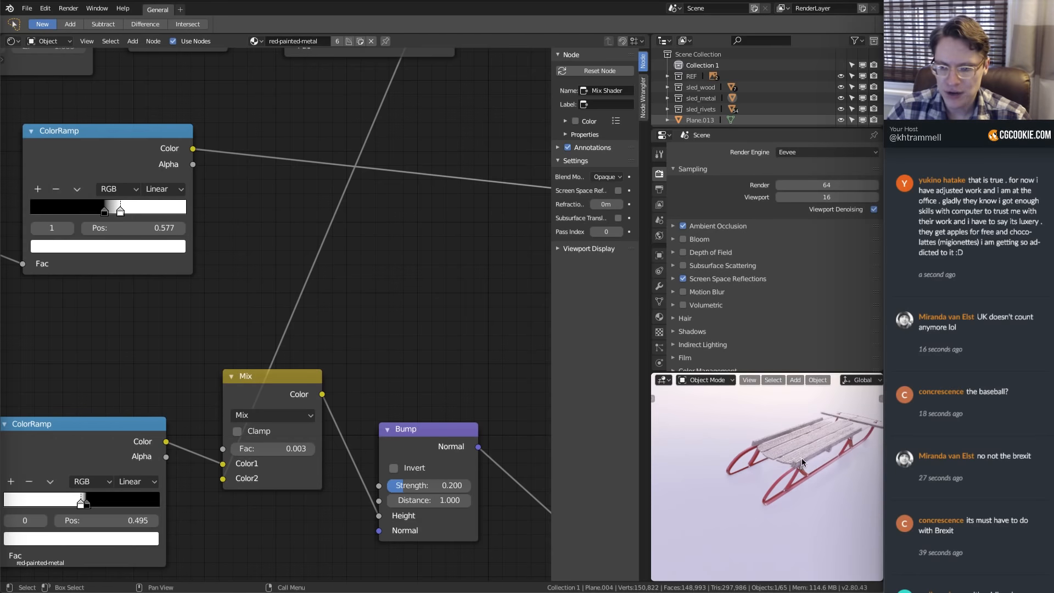
pyautogui.scroll(-3, 800, 449)
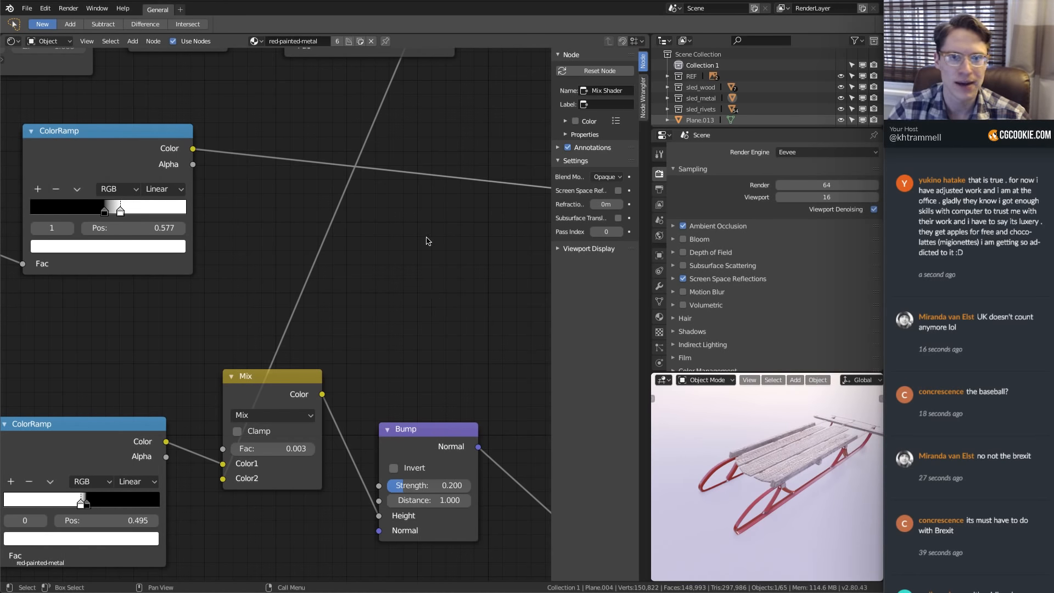
pyautogui.hotkey('ctrl', 's')
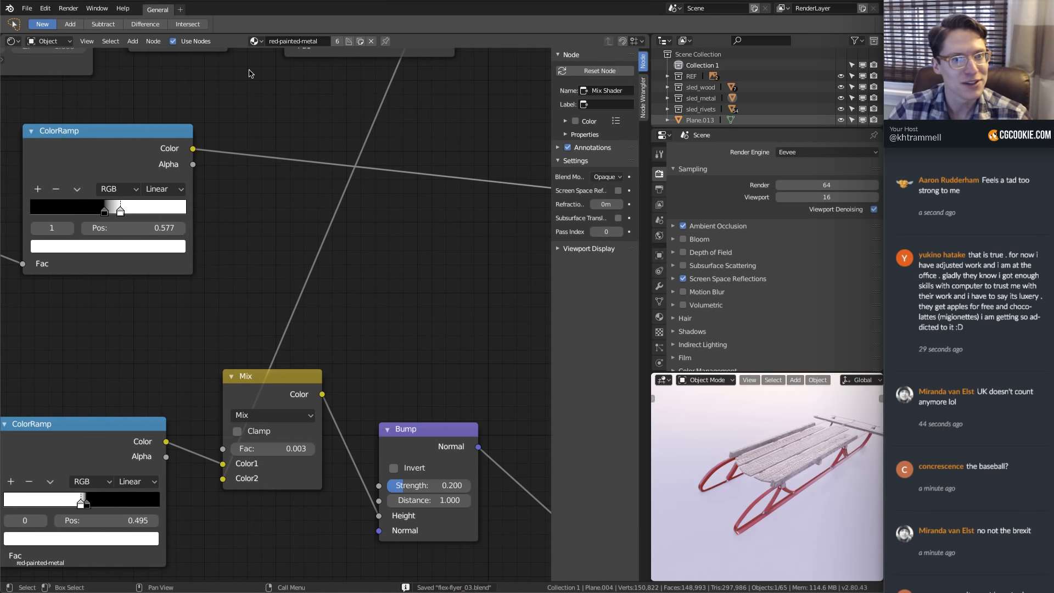
# Rename the floor object Plane.013 to ground-plane and save the file
pyautogui.click(681, 416)
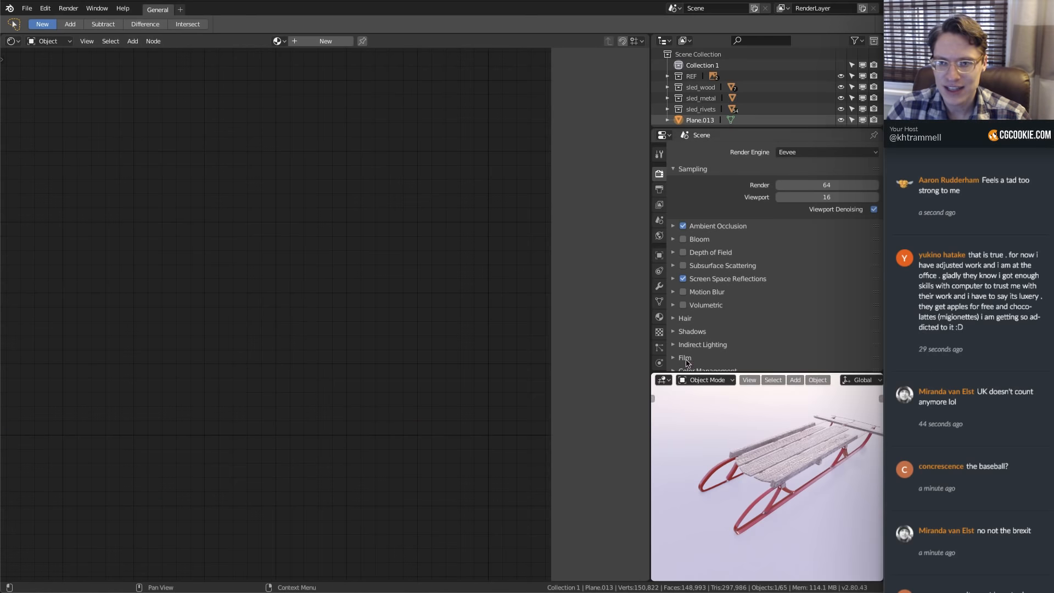
pyautogui.doubleClick(706, 121)
pyautogui.write('ground-p')
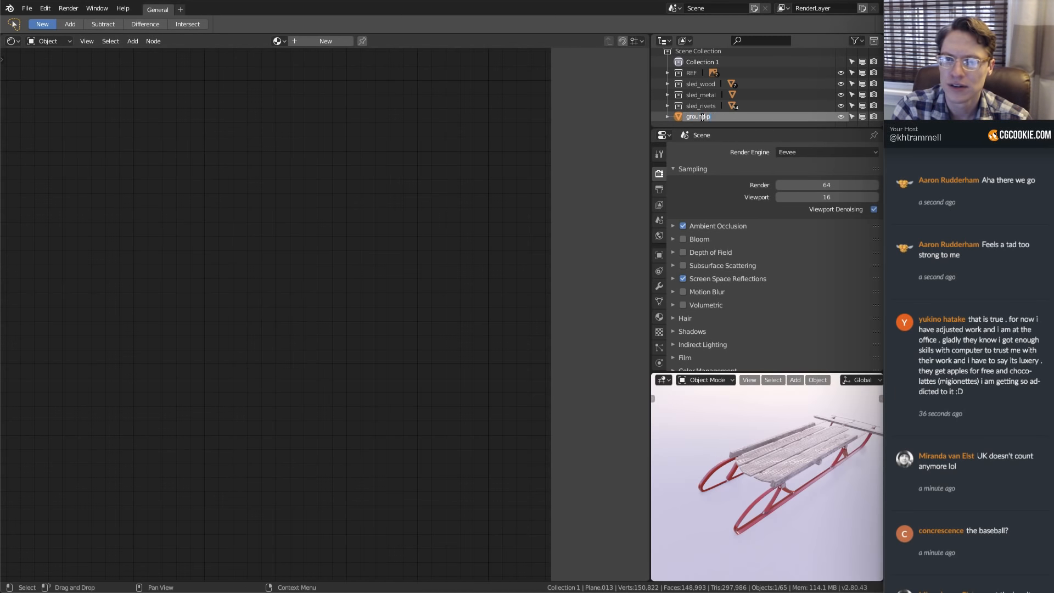
pyautogui.write('lane')
pyautogui.press('Return')
pyautogui.hotkey('ctrl', 's')
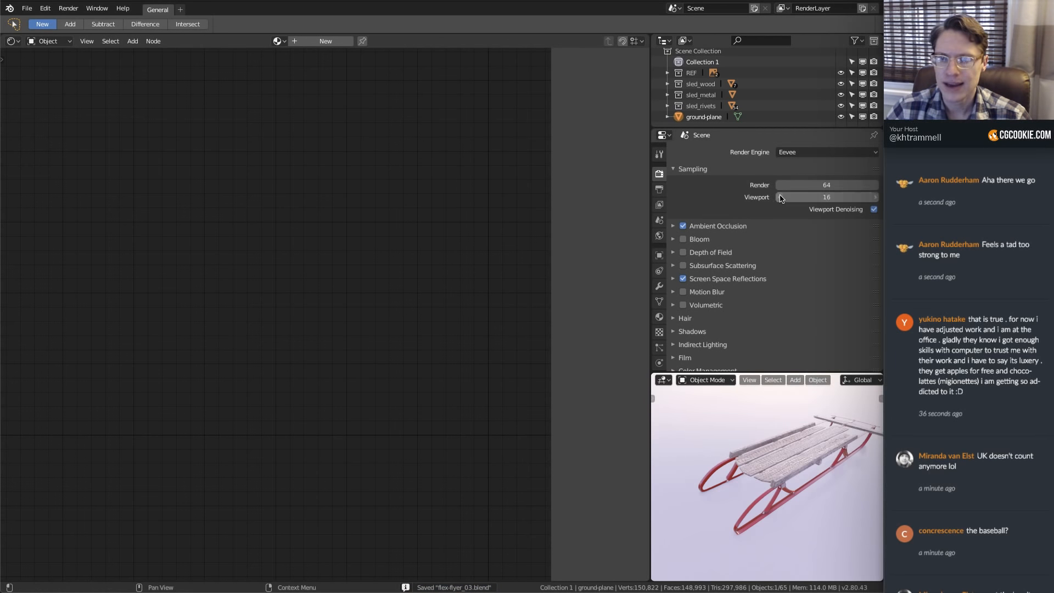
# Create a new material on the ground plane and name it icy-ground
pyautogui.click(660, 317)
pyautogui.click(769, 198)
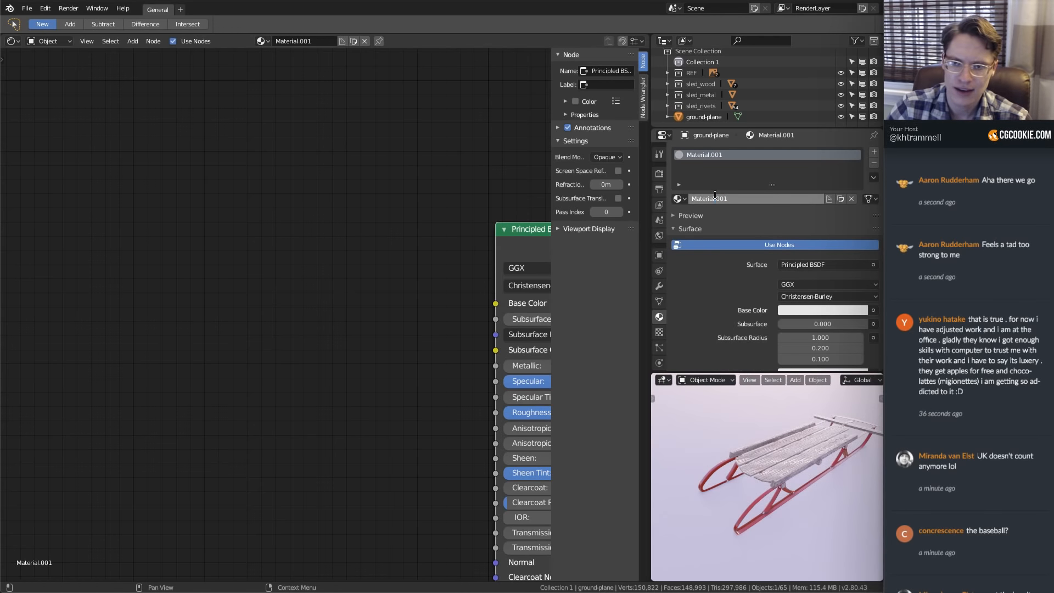
pyautogui.click(683, 198)
pyautogui.write('icy')
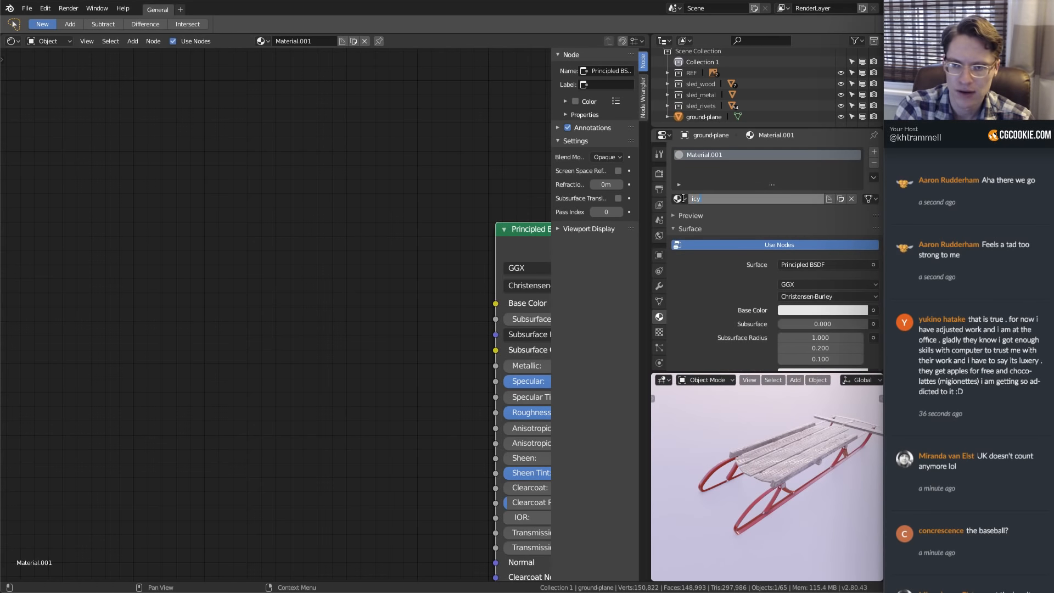
pyautogui.write('-gro')
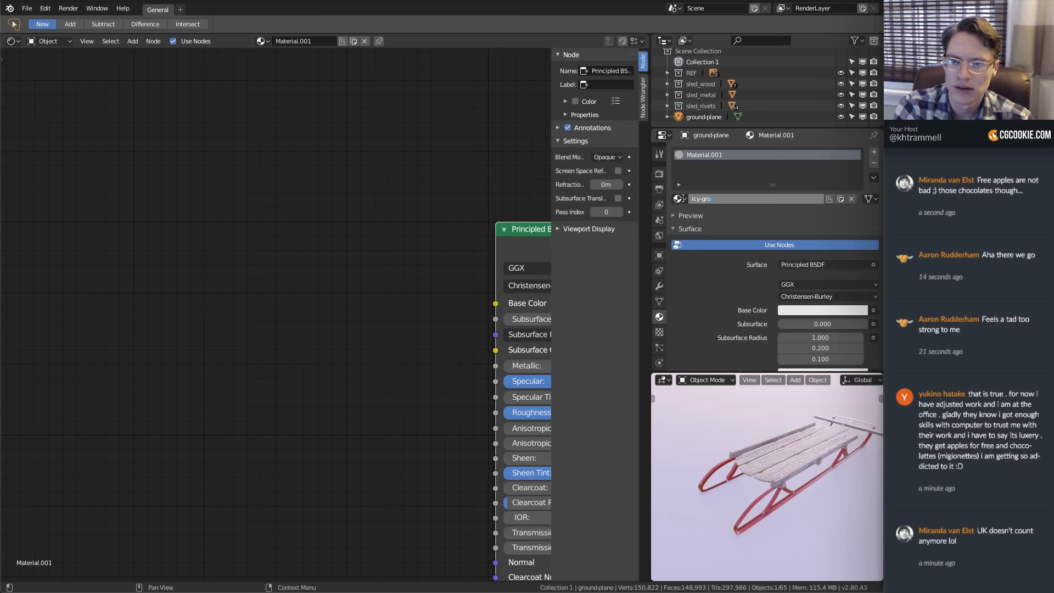
pyautogui.write('und')
pyautogui.press('Return')
# Set the icy-ground Principled BSDF's Roughness to 0.2 and check the sled's reflection on the ground
pyautogui.moveTo(469, 204); pyautogui.dragTo(356, 202, button='middle')
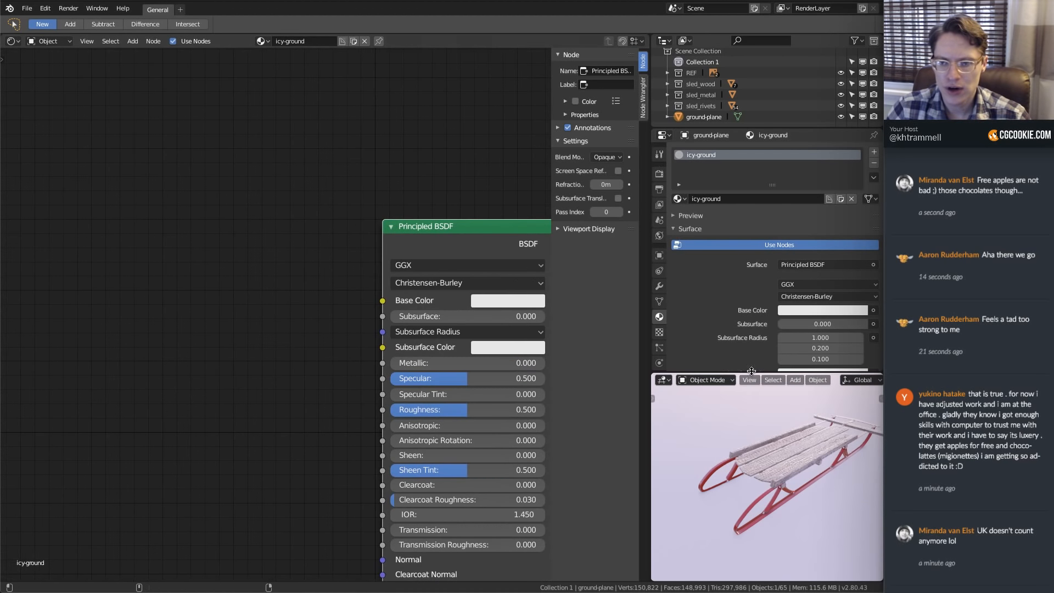
pyautogui.moveTo(790, 467); pyautogui.dragTo(807, 433, button='middle')
pyautogui.scroll(5, 806, 432)
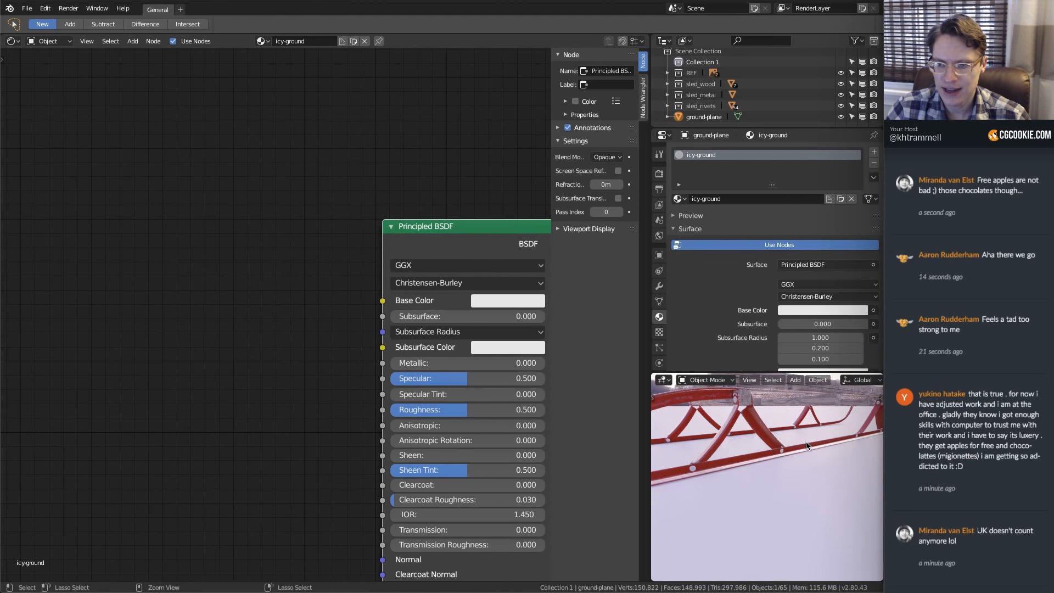
pyautogui.moveTo(484, 273); pyautogui.dragTo(328, 245, button='middle')
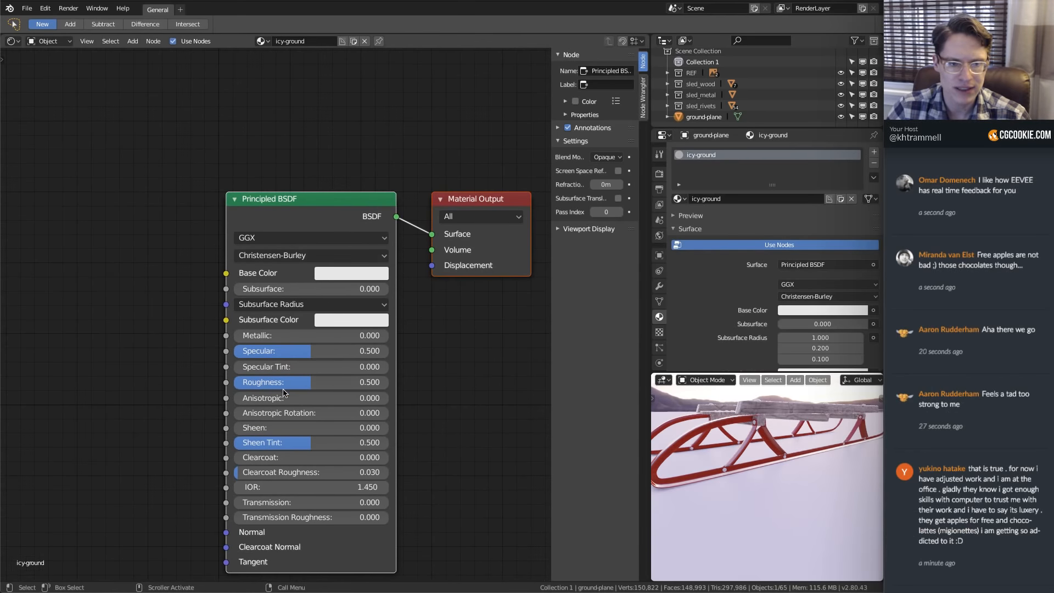
pyautogui.click(301, 384)
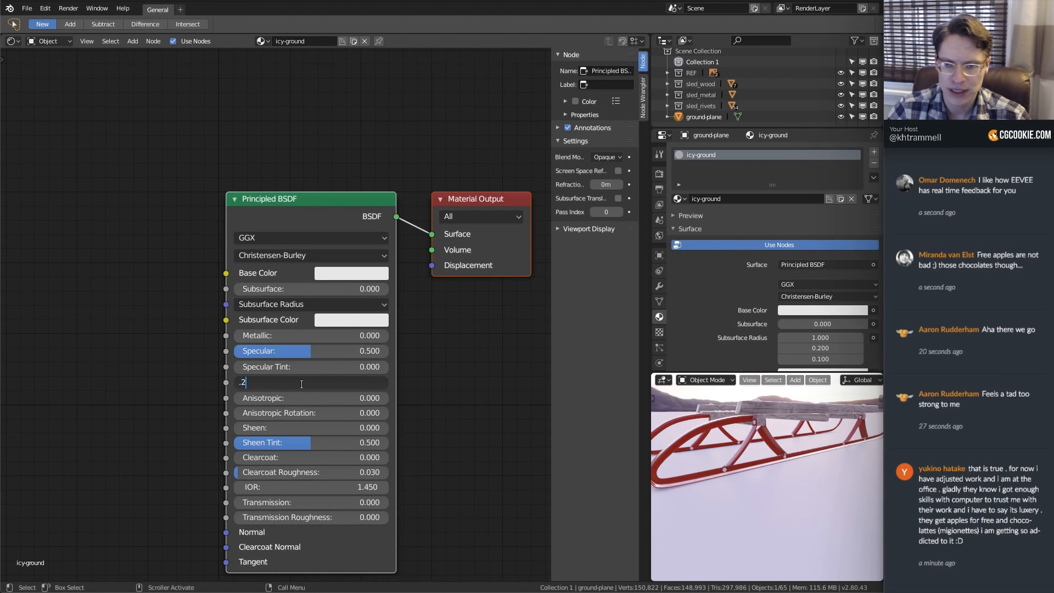
pyautogui.press('Return')
pyautogui.scroll(-4, 749, 477)
pyautogui.moveTo(756, 466); pyautogui.dragTo(780, 469, button='middle')
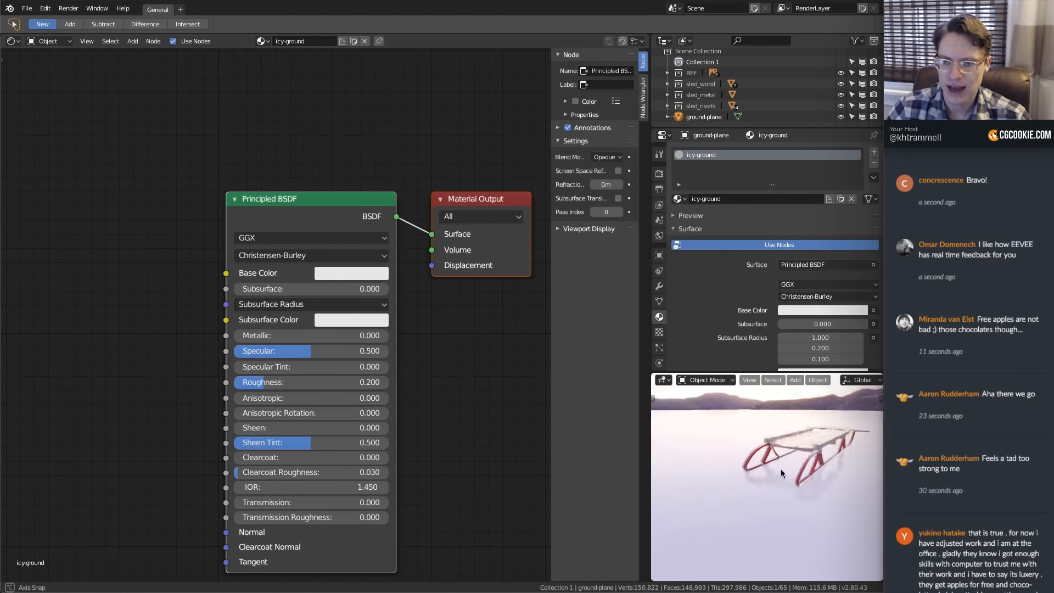
pyautogui.scroll(3, 779, 469)
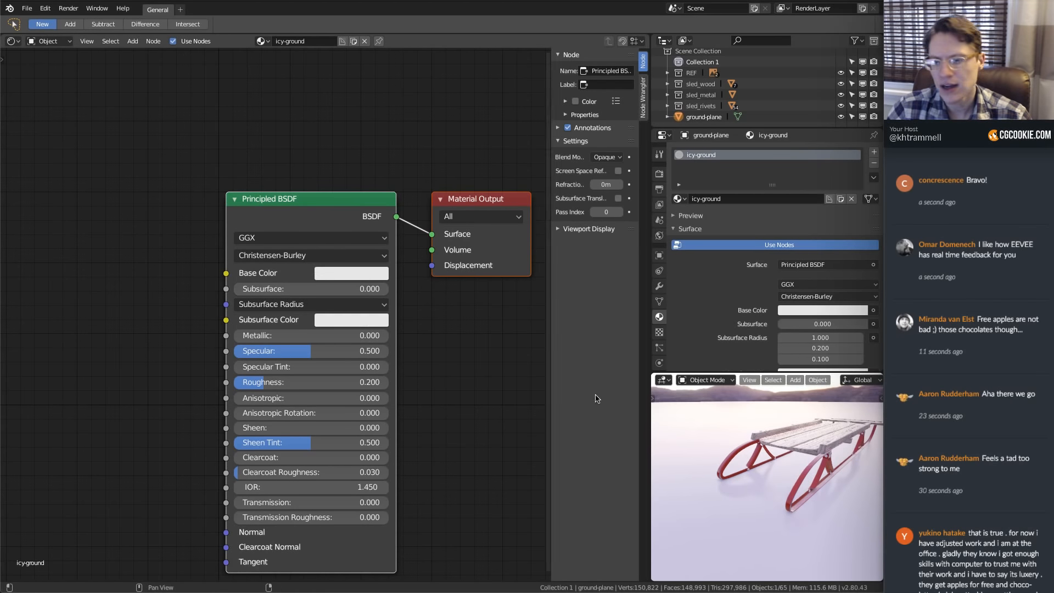
# Add a Noise Texture node to the icy-ground material, well ahead of the Principled BSDF
pyautogui.scroll(-2, 188, 208)
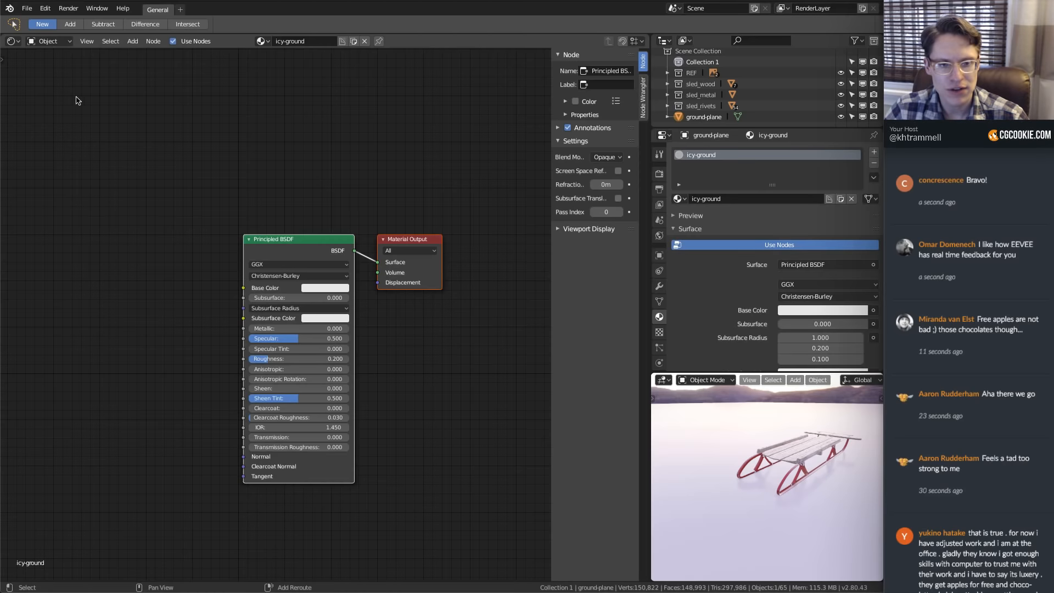
pyautogui.moveTo(75, 101); pyautogui.dragTo(135, 121, button='middle')
pyautogui.hotkey('shift', 'a')
pyautogui.moveTo(214, 164)
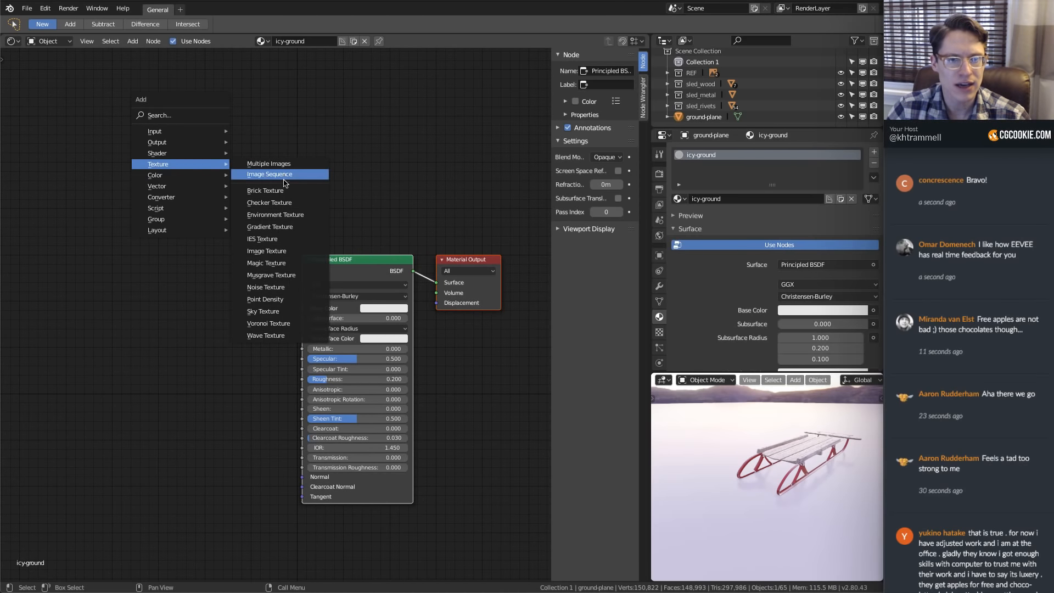
pyautogui.click(277, 287)
pyautogui.click(43, 262)
pyautogui.moveTo(85, 240); pyautogui.dragTo(250, 237, button='middle')
pyautogui.scroll(4, 215, 278)
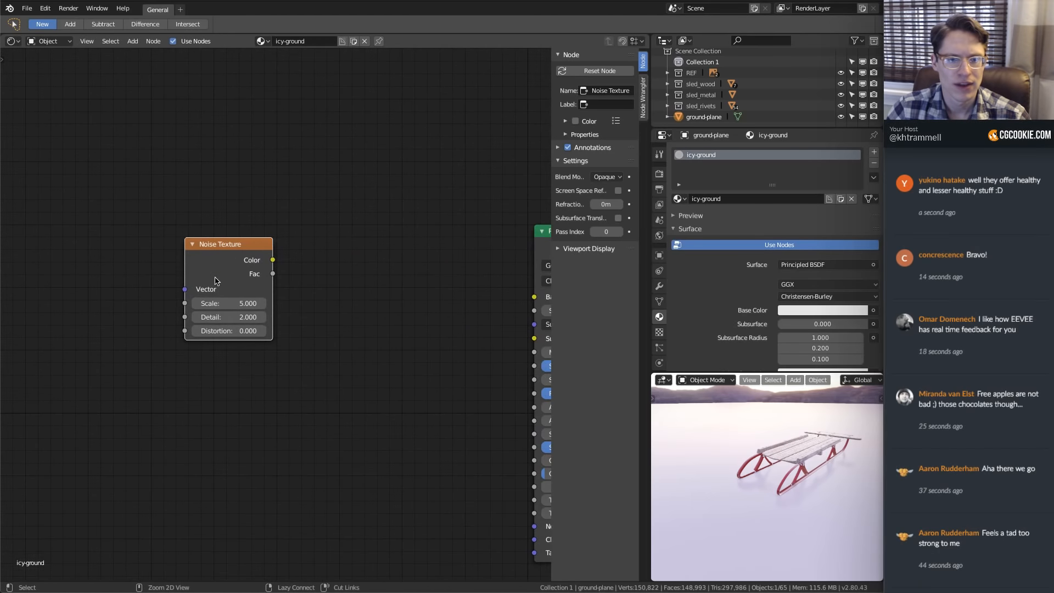
# Set the Noise Texture's Scale to 50 and preview its Fac output on the ground plane
pyautogui.keyDown('ctrl'); pyautogui.keyDown('shift'); pyautogui.click(238, 252); pyautogui.keyUp('shift'); pyautogui.keyUp('ctrl')
pyautogui.moveTo(249, 243); pyautogui.dragTo(108, 230)
pyautogui.moveTo(108, 230); pyautogui.dragTo(237, 241, button='middle')
pyautogui.keyDown('ctrl'); pyautogui.moveTo(237, 241); pyautogui.dragTo(251, 289, button='middle'); pyautogui.keyUp('ctrl')
pyautogui.click(194, 328)
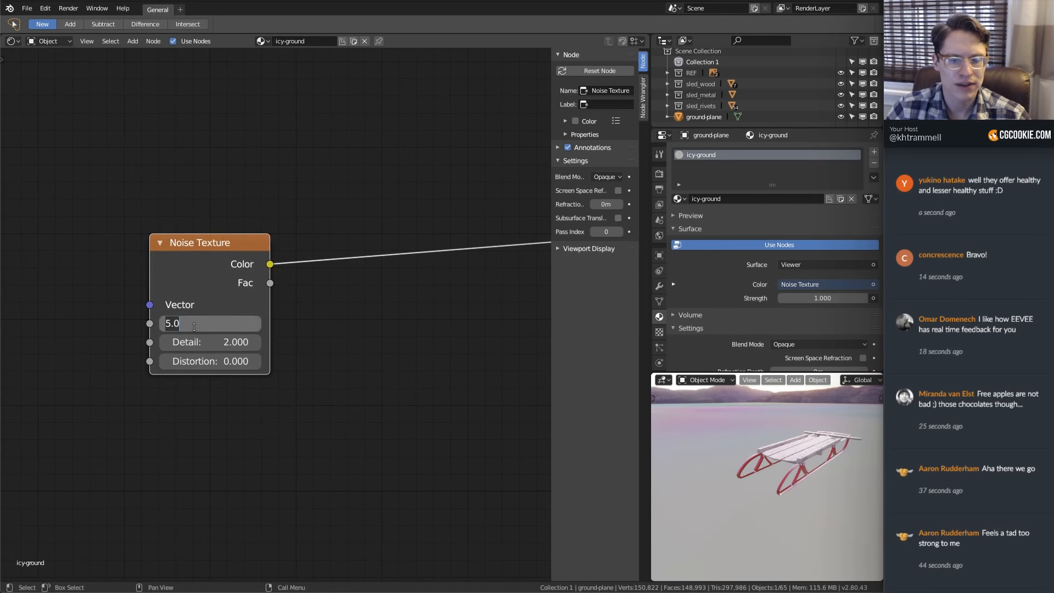
pyautogui.write('50')
pyautogui.press('Return')
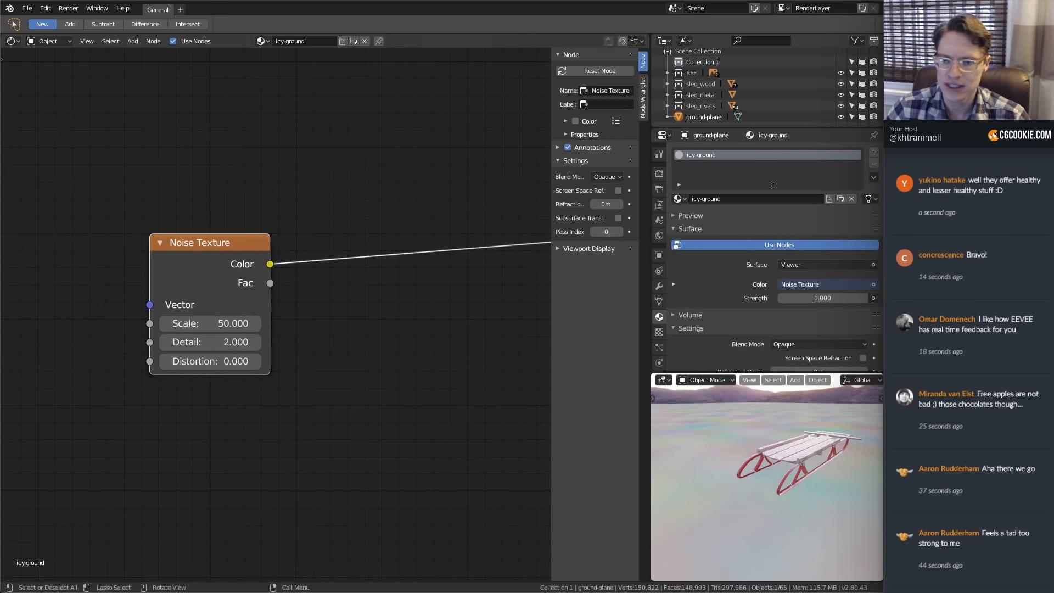
pyautogui.keyDown('ctrl'); pyautogui.keyDown('shift'); pyautogui.click(242, 254); pyautogui.keyUp('shift'); pyautogui.keyUp('ctrl')
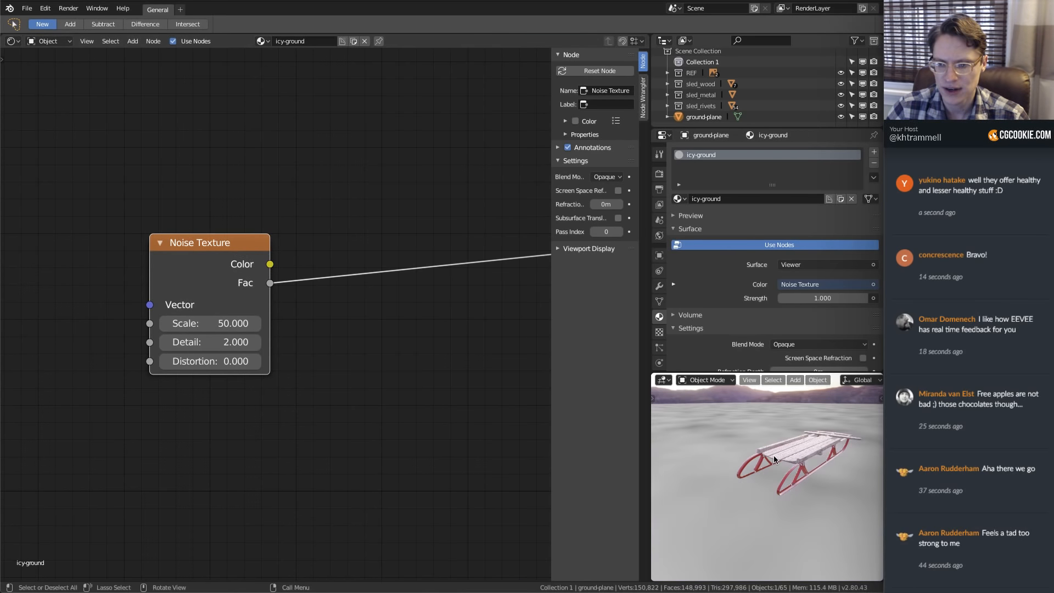
# Set the Noise Texture's Detail to 10 and raise its Distortion to about 1.47
pyautogui.moveTo(767, 453); pyautogui.dragTo(772, 463, button='middle')
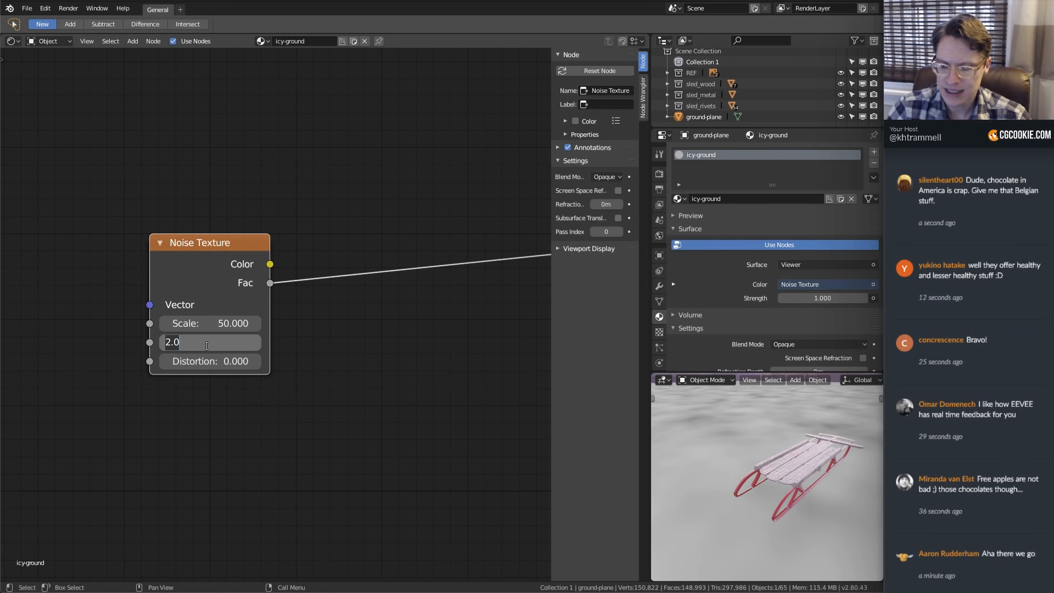
pyautogui.write('10')
pyautogui.press('Return')
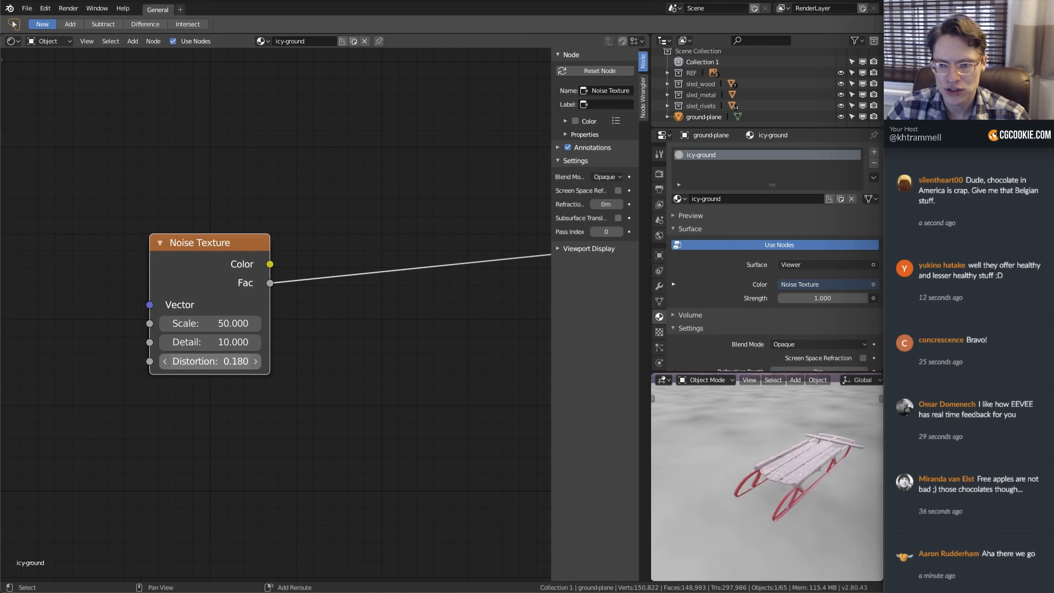
pyautogui.moveTo(210, 361); pyautogui.dragTo(247, 361)
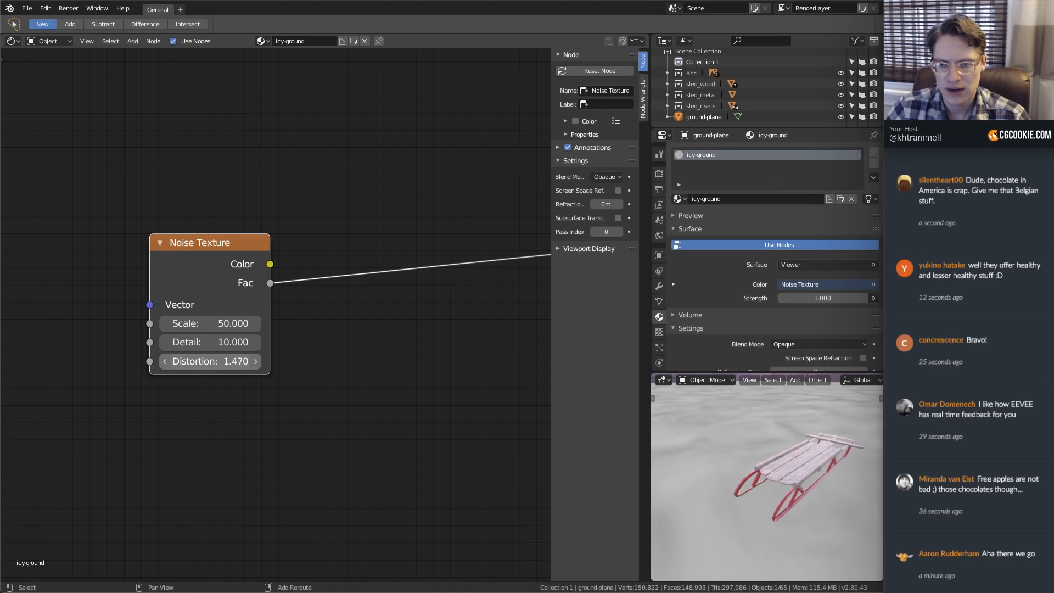
# Insert a ColorRamp node on the link coming out of the Noise Texture's Fac output
pyautogui.scroll(-2, 376, 226)
pyautogui.hotkey('shift', 'a')
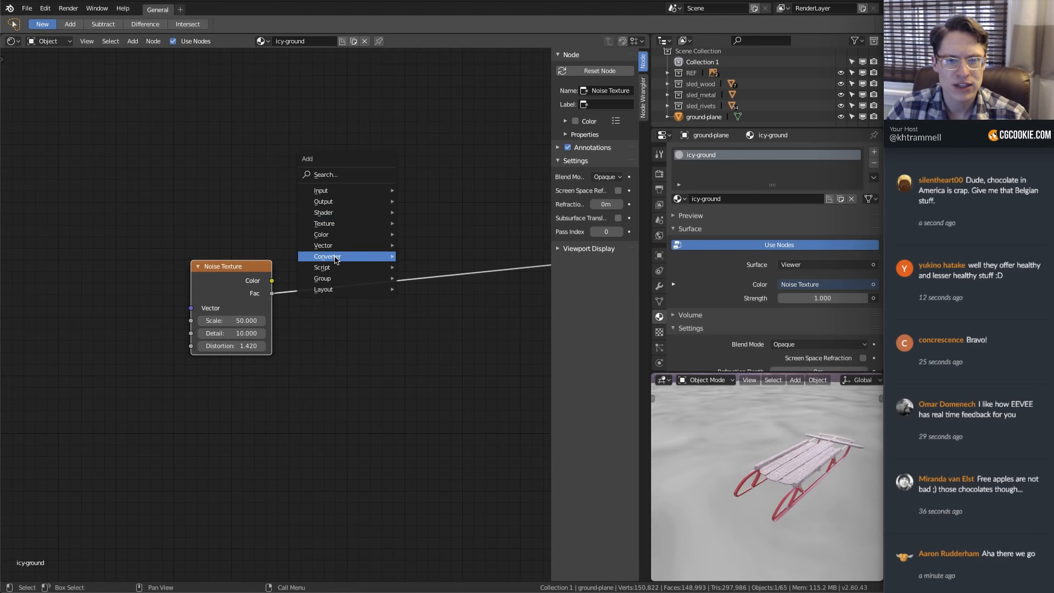
pyautogui.moveTo(357, 256)
pyautogui.click(428, 268)
pyautogui.click(302, 250)
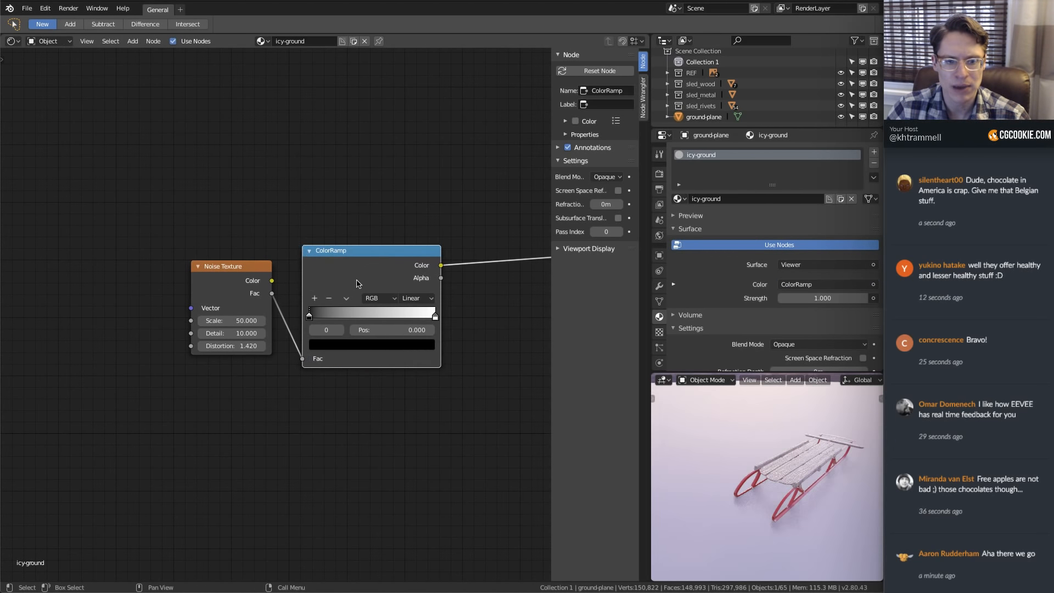
# Slide the ColorRamp's black stop to about 0.459 and inspect the noise pattern across the ground plane
pyautogui.scroll(1, 393, 290)
pyautogui.scroll(2, 393, 290)
pyautogui.moveTo(217, 329); pyautogui.dragTo(315, 324)
pyautogui.moveTo(768, 483); pyautogui.dragTo(796, 445, button='middle')
pyautogui.scroll(-4, 796, 442)
pyautogui.scroll(-8, 795, 441)
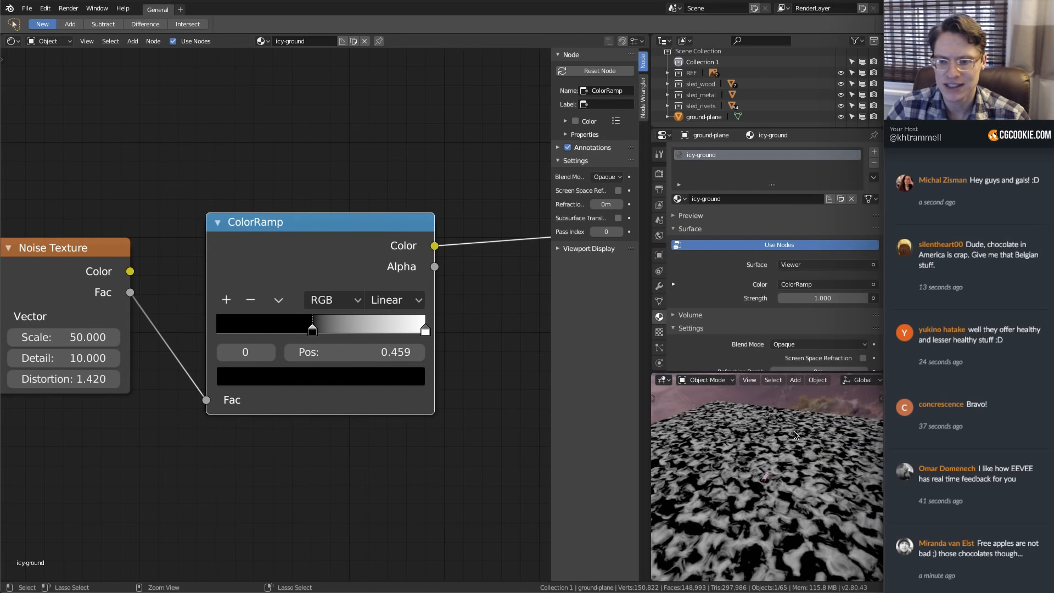
pyautogui.keyDown('ctrl'); pyautogui.moveTo(799, 461); pyautogui.dragTo(793, 485, button='middle'); pyautogui.keyUp('ctrl')
pyautogui.scroll(4, 780, 508)
pyautogui.keyDown('ctrl'); pyautogui.moveTo(291, 231); pyautogui.dragTo(274, 259, button='middle'); pyautogui.keyUp('ctrl')
# Duplicate the ColorRamp and the Noise Texture below the originals, and link the copied noise's Color output to the copied ramp's Fac
pyautogui.click(110, 280)
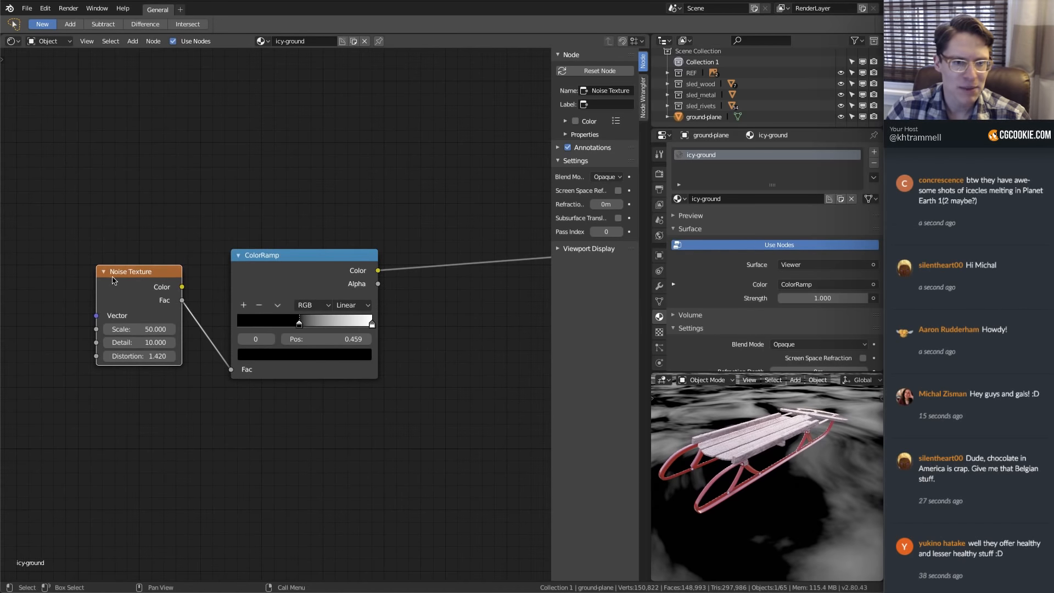
pyautogui.keyDown('ctrl'); pyautogui.keyDown('shift'); pyautogui.click(289, 260); pyautogui.keyUp('shift'); pyautogui.keyUp('ctrl')
pyautogui.hotkey('ctrl', 'shift', 'd')
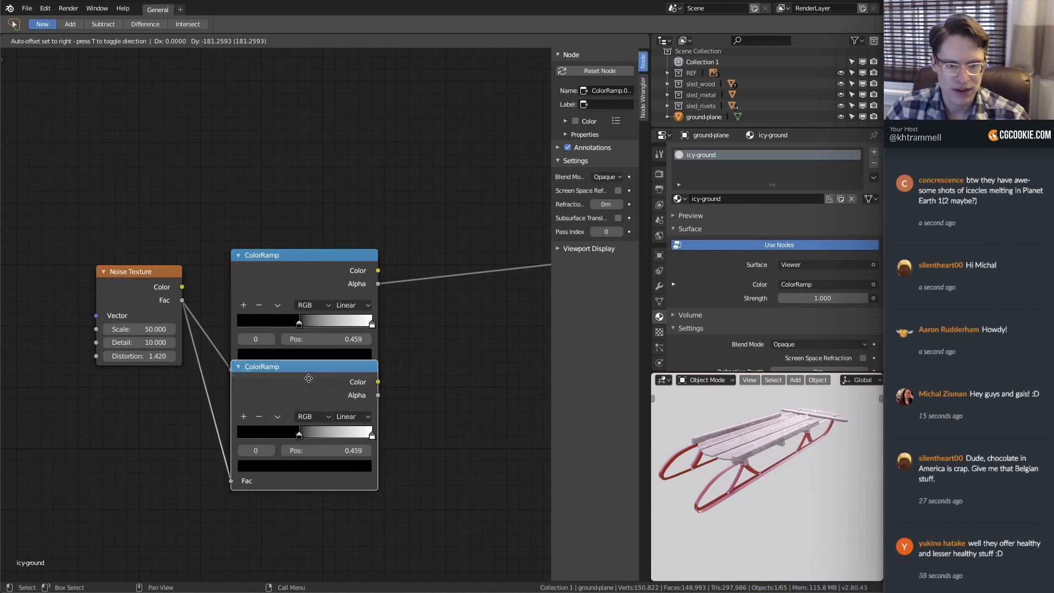
pyautogui.click(313, 402)
pyautogui.click(142, 280)
pyautogui.hotkey('shift', 'd')
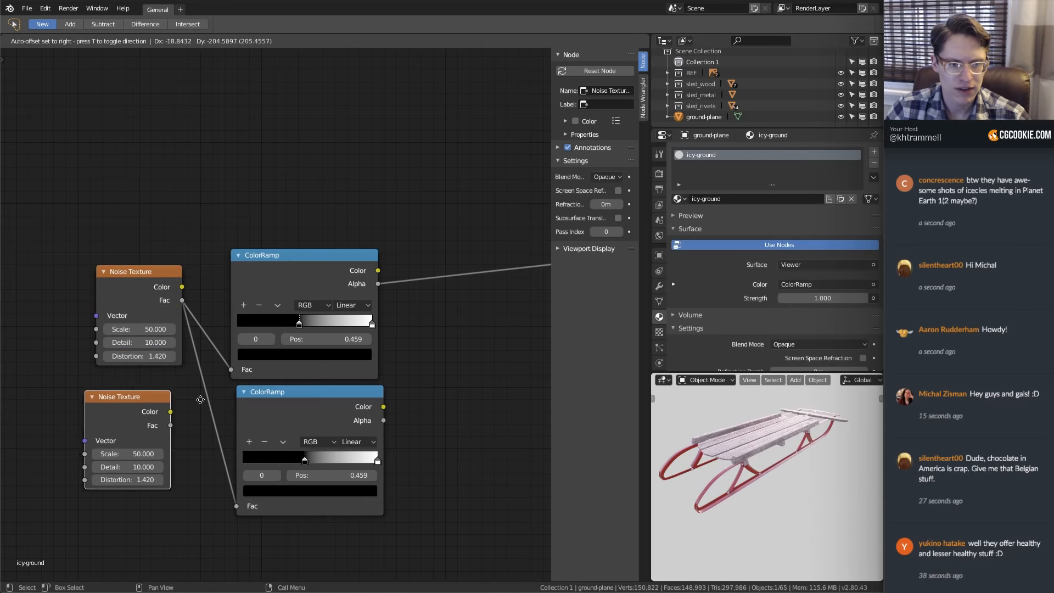
pyautogui.click(201, 446)
pyautogui.moveTo(213, 468); pyautogui.dragTo(236, 505)
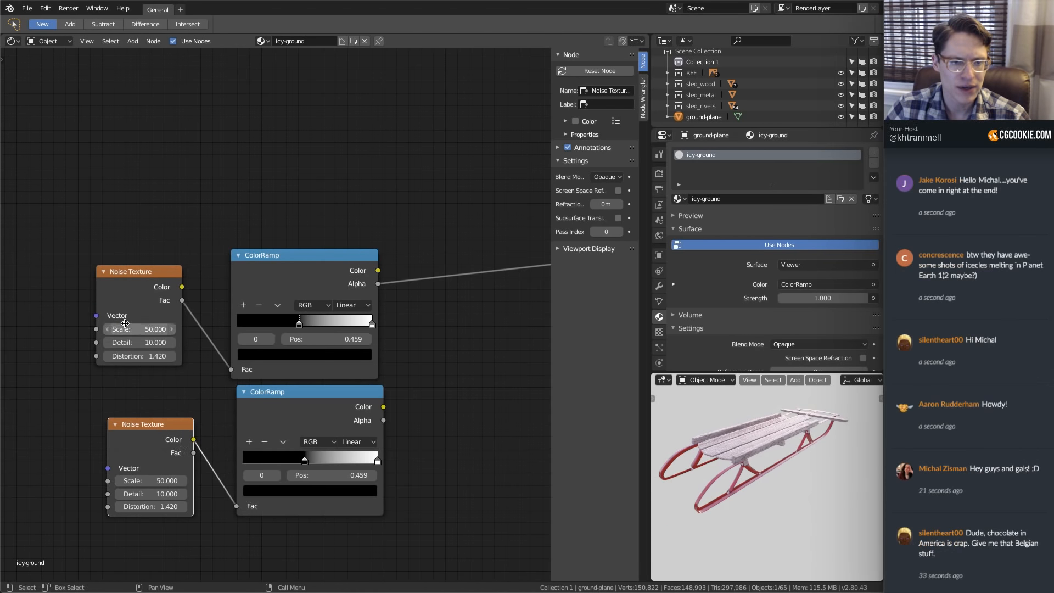
pyautogui.moveTo(121, 321); pyautogui.dragTo(208, 345, button='middle')
pyautogui.scroll(-2, 297, 356)
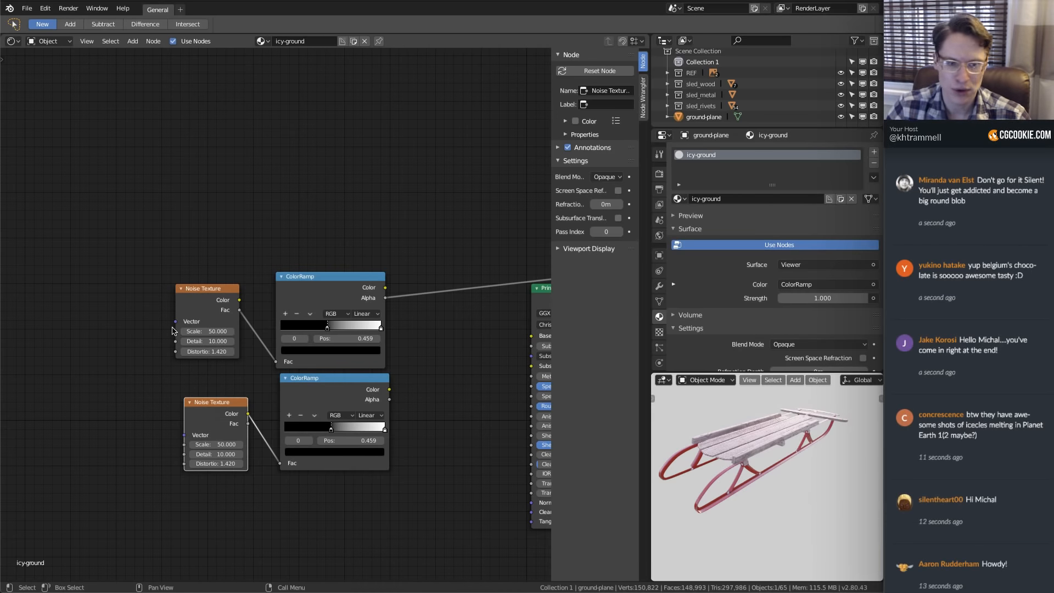
pyautogui.click(208, 291)
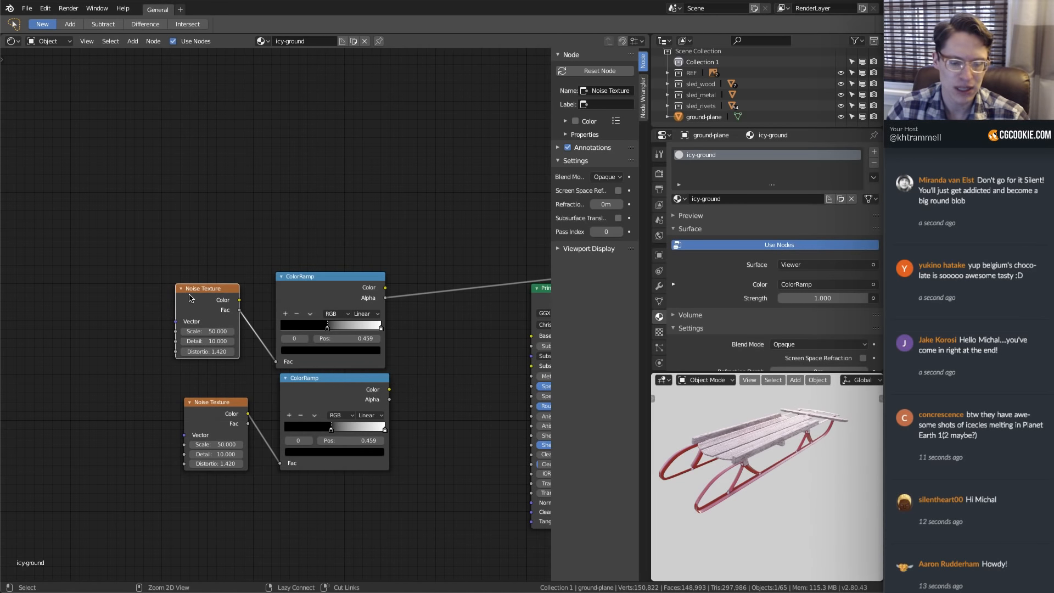
pyautogui.hotkey('ctrl', 't')
pyautogui.moveTo(51, 253); pyautogui.dragTo(207, 267, button='middle')
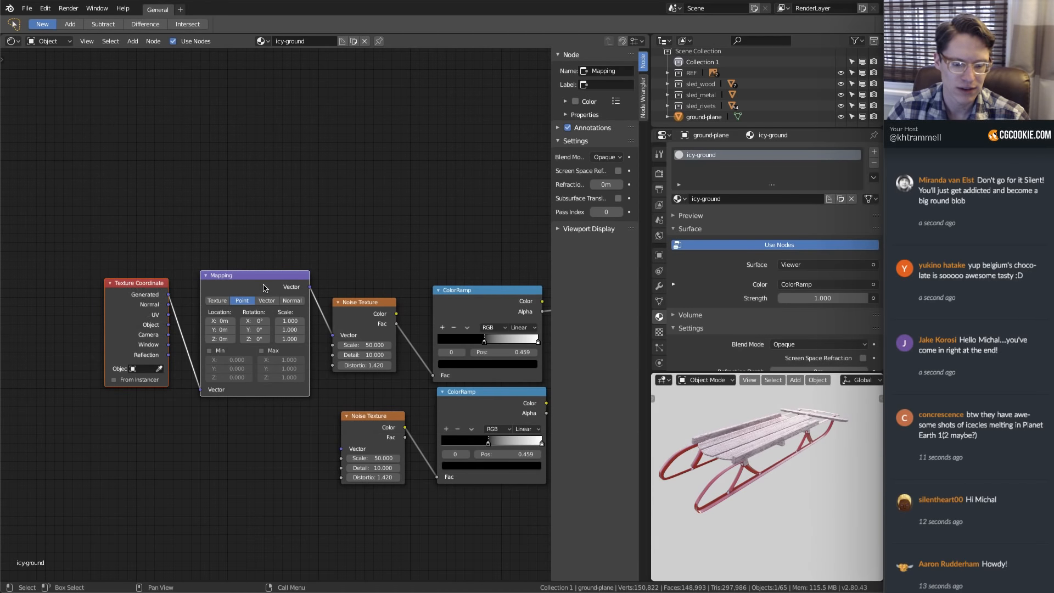
pyautogui.press('x')
pyautogui.moveTo(346, 314); pyautogui.dragTo(259, 310, button='middle')
pyautogui.keyDown('ctrl'); pyautogui.moveTo(259, 309); pyautogui.dragTo(258, 314, button='middle'); pyautogui.keyUp('ctrl')
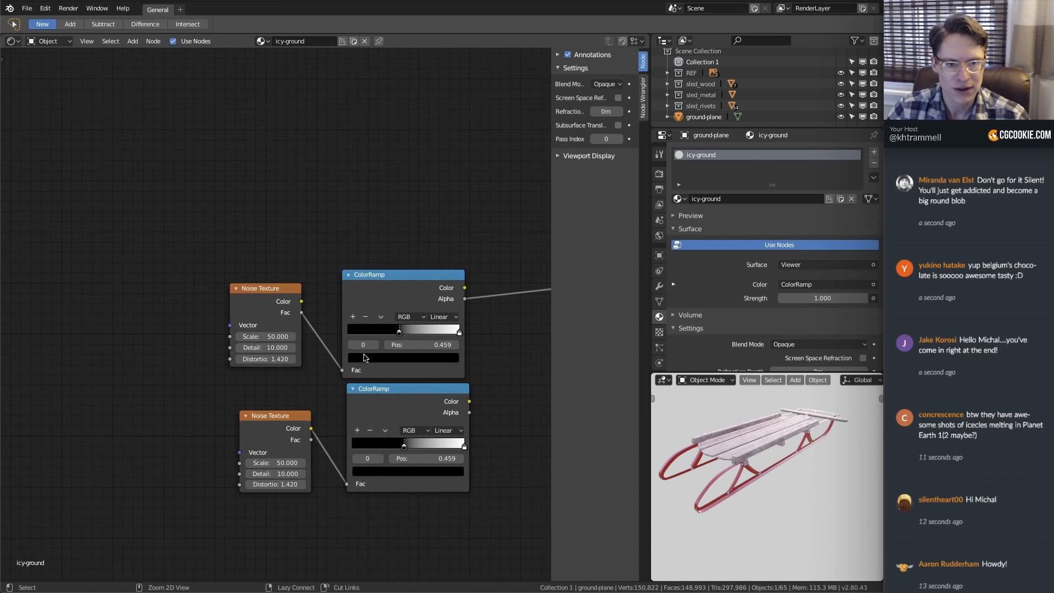
pyautogui.keyDown('ctrl'); pyautogui.moveTo(364, 357); pyautogui.dragTo(375, 371, button='middle'); pyautogui.keyUp('ctrl')
pyautogui.keyDown('shift'); pyautogui.moveTo(375, 372); pyautogui.dragTo(332, 365, button='middle'); pyautogui.keyUp('shift')
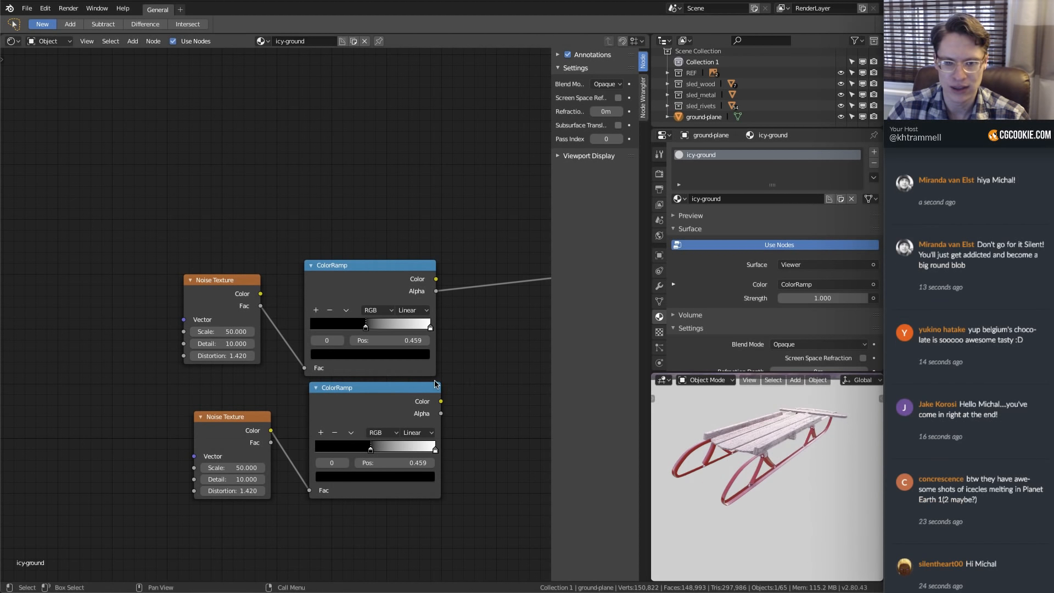
# Preview the original ColorRamp's Color output and move the duplicated Noise Texture and ColorRamp farther below the original pair
pyautogui.moveTo(466, 374); pyautogui.dragTo(351, 388, button='middle')
pyautogui.keyDown('ctrl'); pyautogui.keyDown('shift'); pyautogui.click(300, 291); pyautogui.keyUp('shift'); pyautogui.keyUp('ctrl')
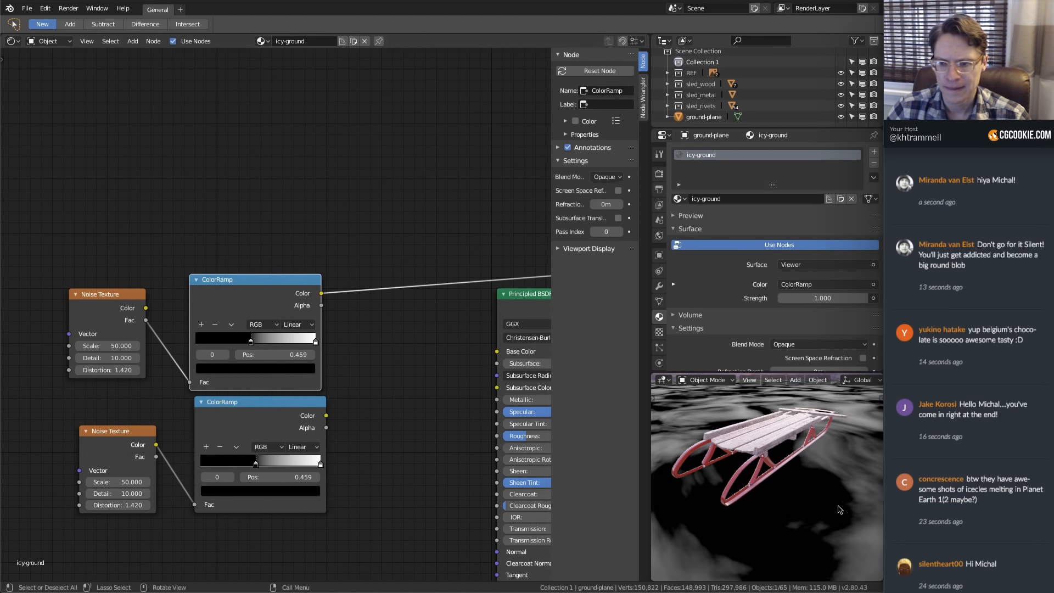
pyautogui.moveTo(337, 348); pyautogui.dragTo(342, 333, button='middle')
pyautogui.moveTo(156, 419); pyautogui.dragTo(129, 445)
pyautogui.moveTo(236, 394); pyautogui.dragTo(214, 423)
pyautogui.hotkey('shift', 'a')
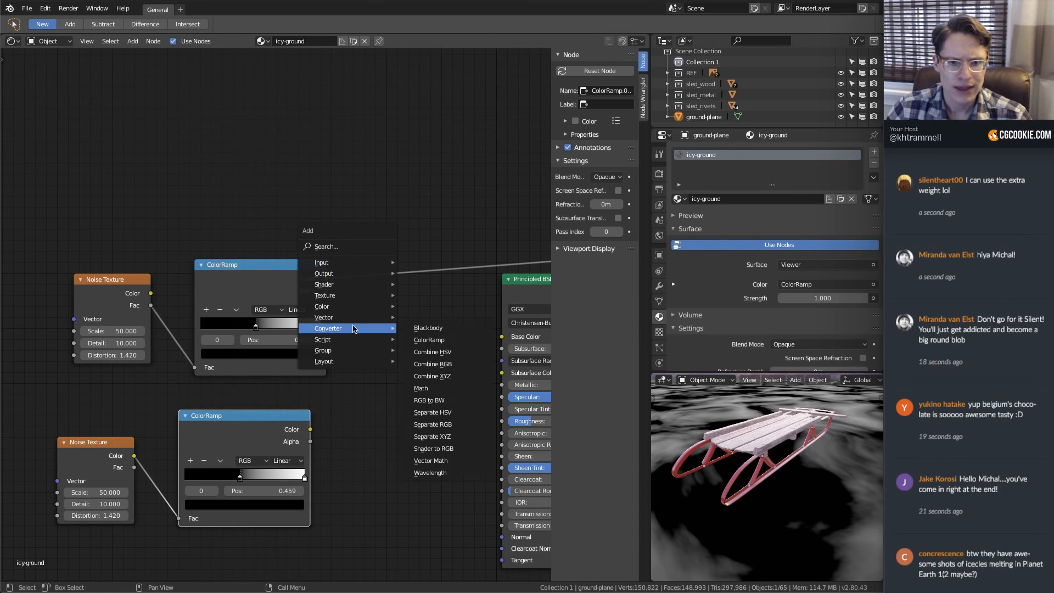
pyautogui.moveTo(337, 296)
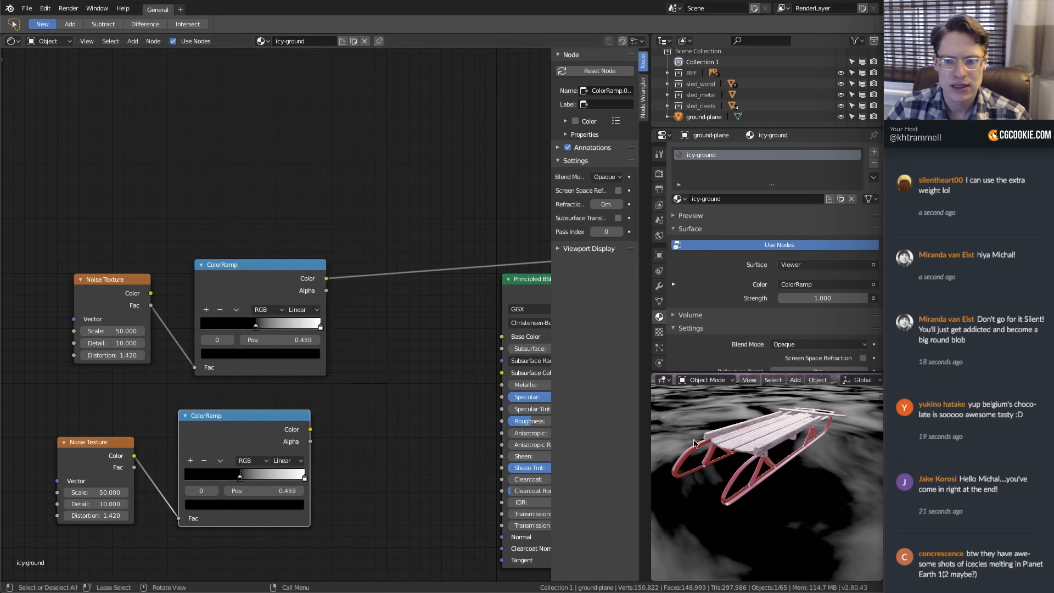
# Raise the original Noise Texture's Scale to 60, settle on 70, and check the pattern around the sled
pyautogui.moveTo(741, 471); pyautogui.dragTo(757, 488, button='middle')
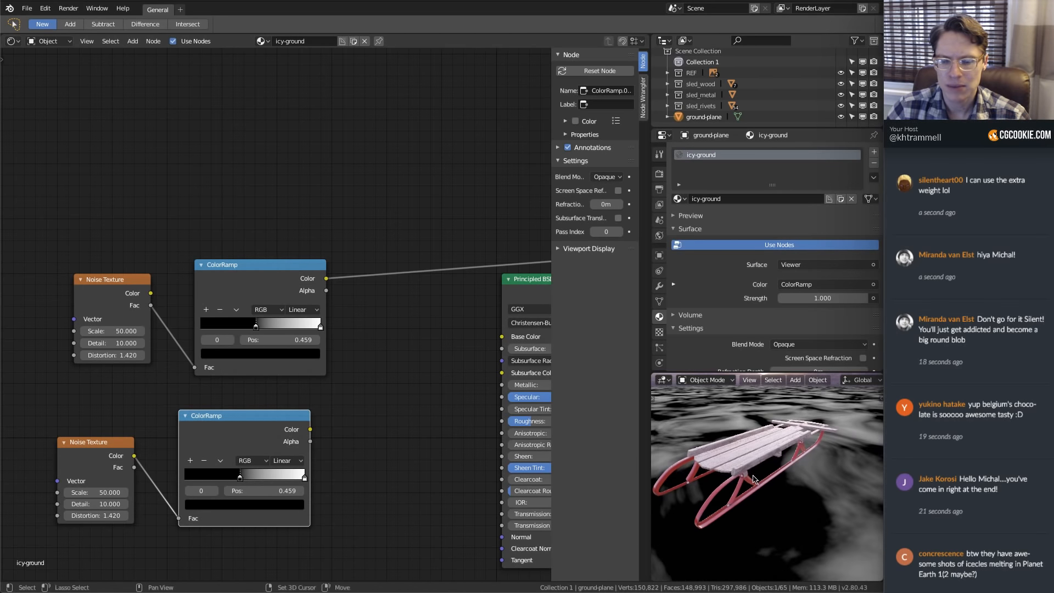
pyautogui.scroll(1, 273, 263)
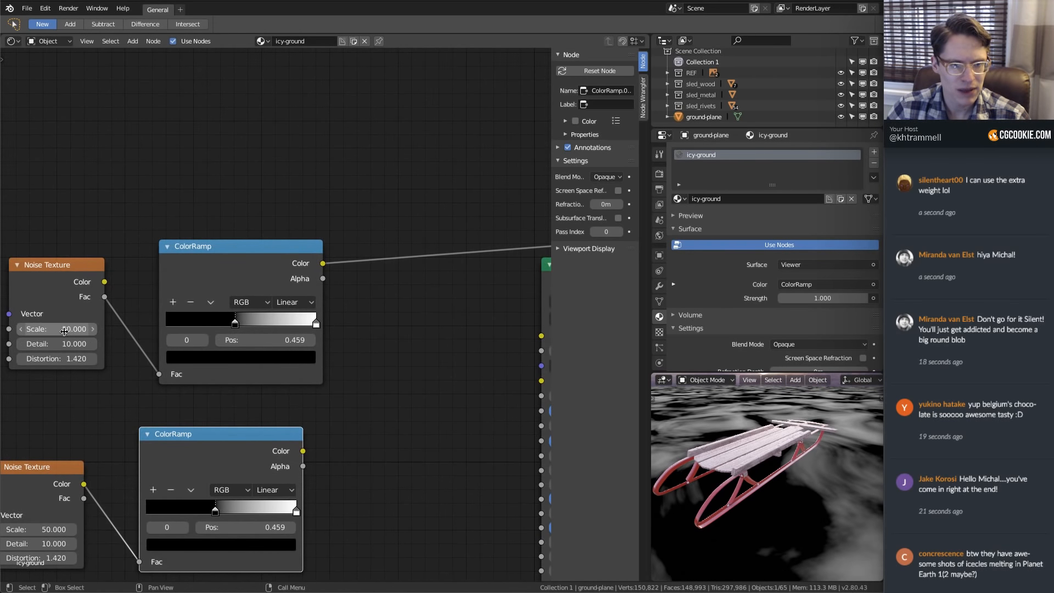
pyautogui.write('.0')
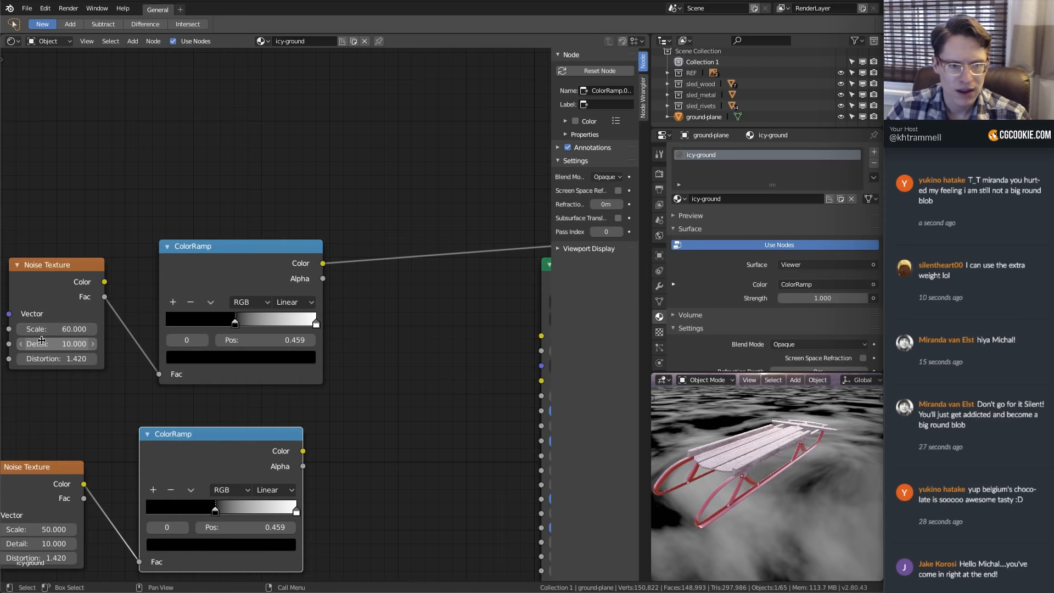
pyautogui.press('Return')
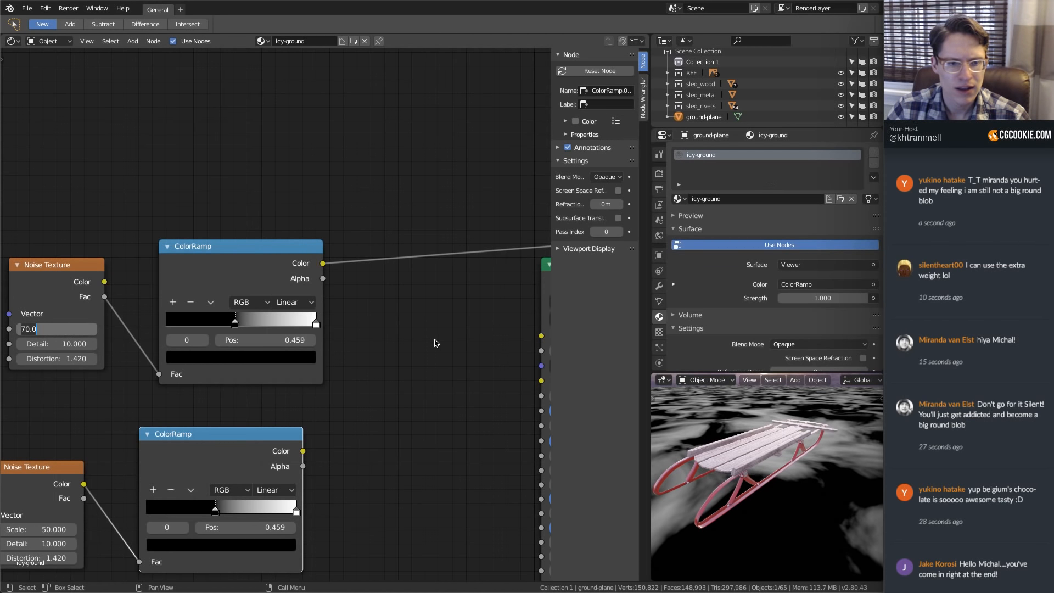
pyautogui.press('Return')
pyautogui.moveTo(784, 455); pyautogui.dragTo(833, 453, button='middle')
pyautogui.scroll(-1, 296, 308)
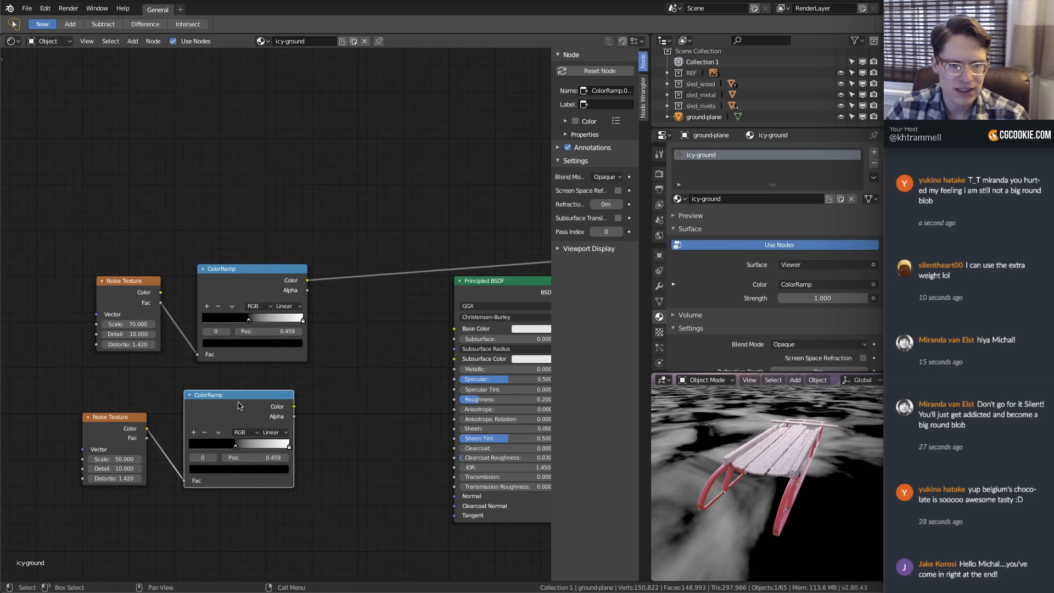
# Move both Noise Texture and ColorRamp pairs farther from the Principled BSDF to make room for another node
pyautogui.keyDown('shift'); pyautogui.click(111, 435); pyautogui.keyUp('shift')
pyautogui.moveTo(203, 414); pyautogui.dragTo(47, 438)
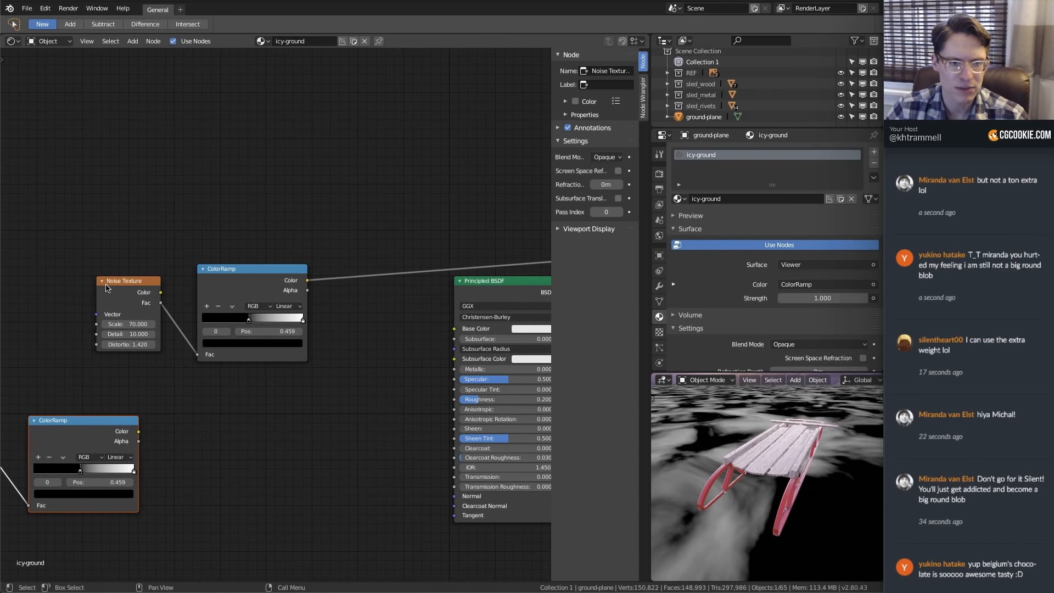
pyautogui.moveTo(241, 274); pyautogui.dragTo(167, 274)
pyautogui.scroll(1, 280, 315)
# Add a Bump node between the original ColorRamp and the Principled BSDF, clear of the existing link
pyautogui.hotkey('shift', 'a')
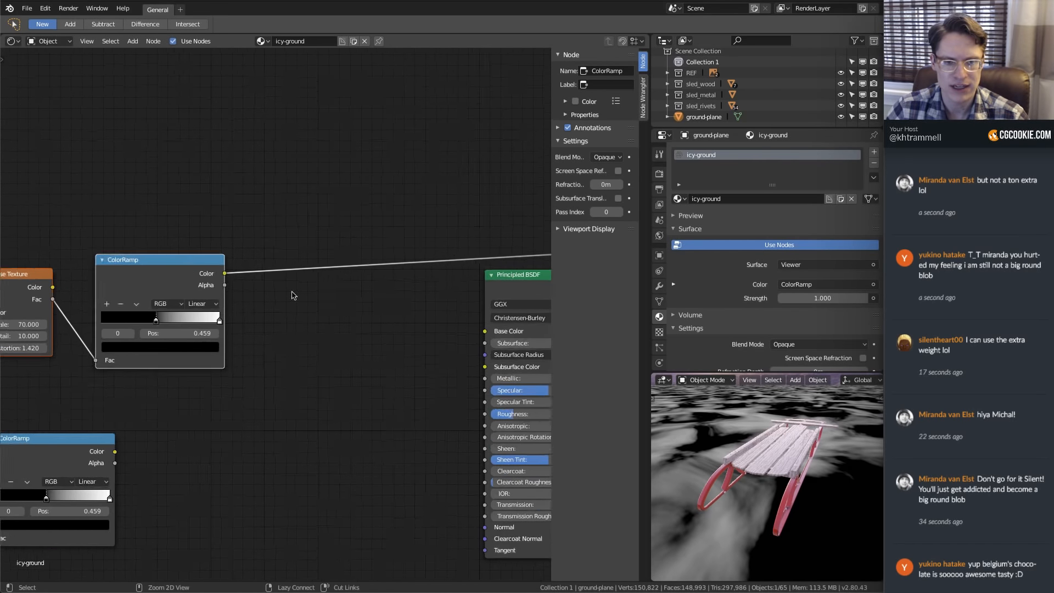
pyautogui.moveTo(330, 296)
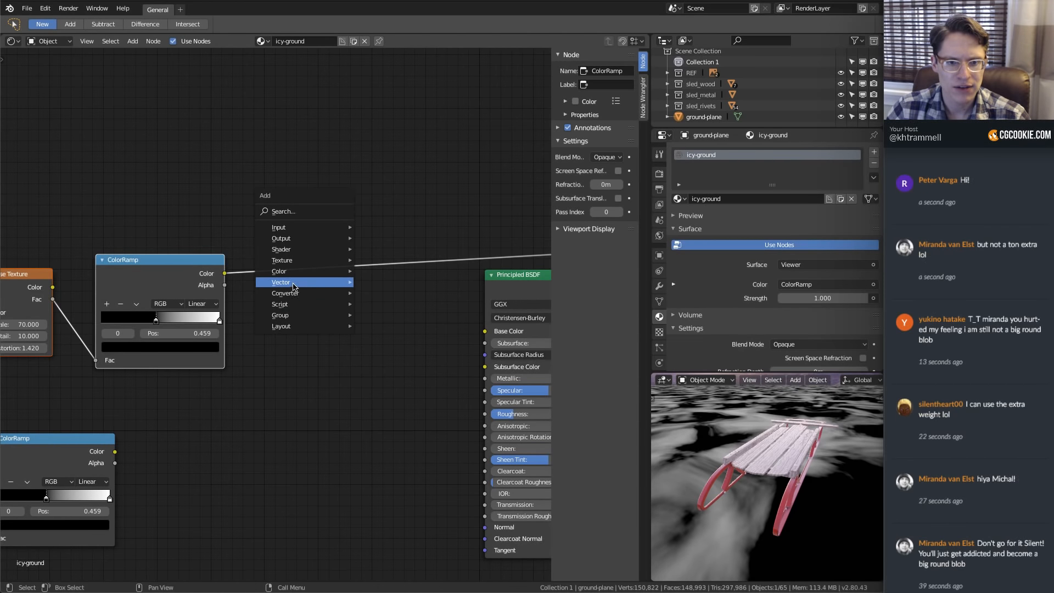
pyautogui.moveTo(285, 282)
pyautogui.click(384, 291)
pyautogui.click(189, 397)
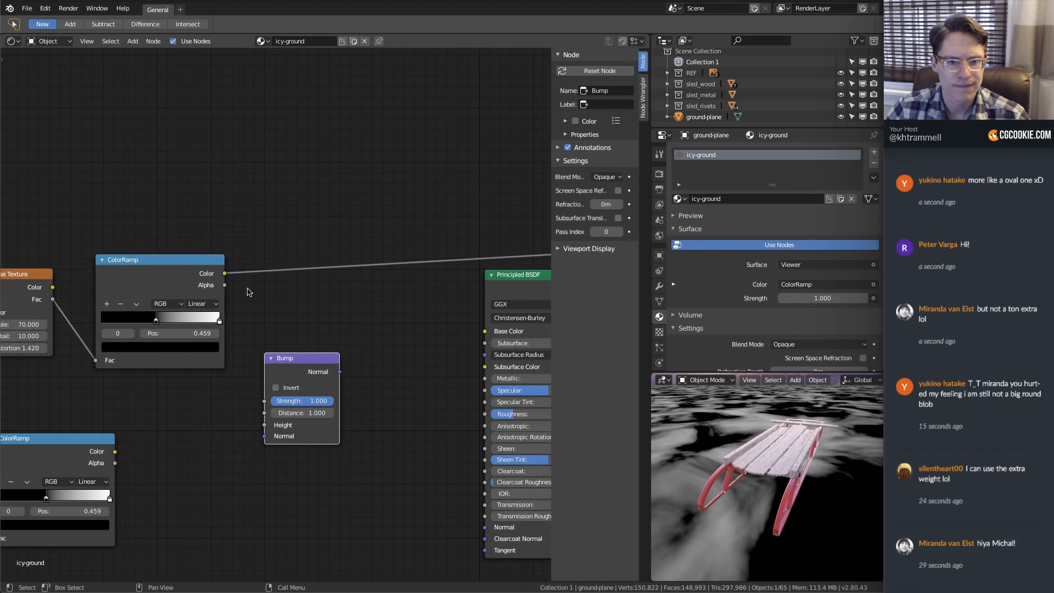
# Set the original ColorRamp's black stop to about 0.359 and check the ground pattern around the sled
pyautogui.scroll(1, 263, 304)
pyautogui.moveTo(214, 265); pyautogui.dragTo(233, 296)
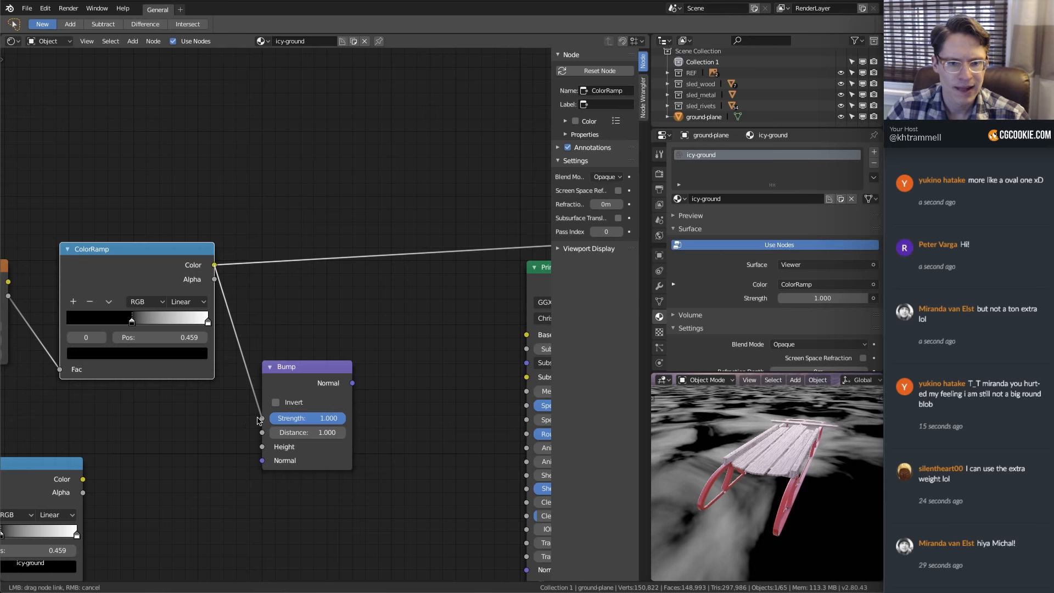
pyautogui.moveTo(224, 385); pyautogui.dragTo(226, 386)
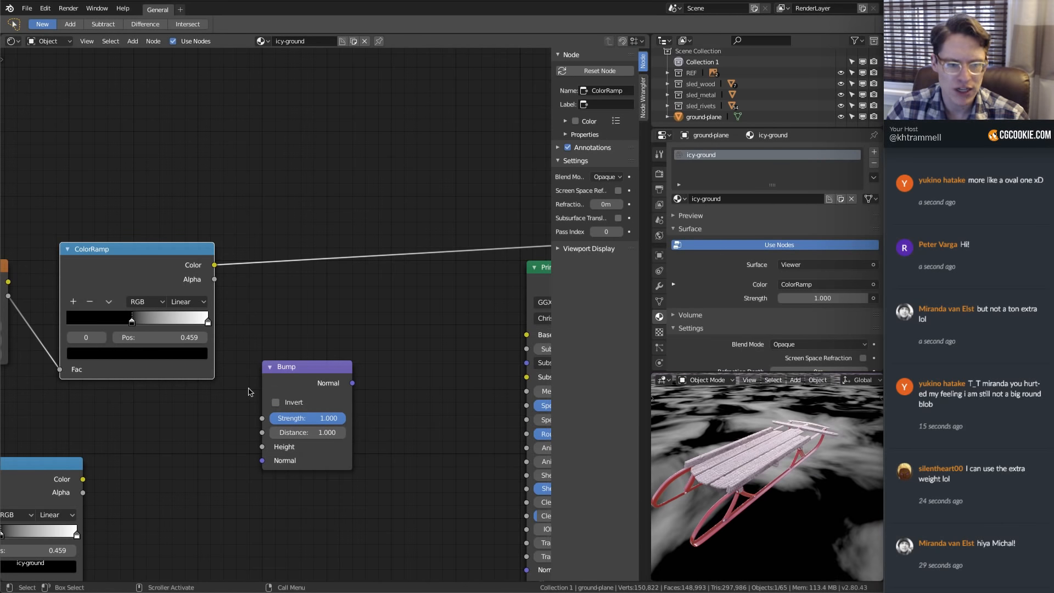
pyautogui.moveTo(134, 324)
pyautogui.mouseDown()
pyautogui.moveTo(90, 321)
pyautogui.moveTo(118, 317)
pyautogui.mouseUp()
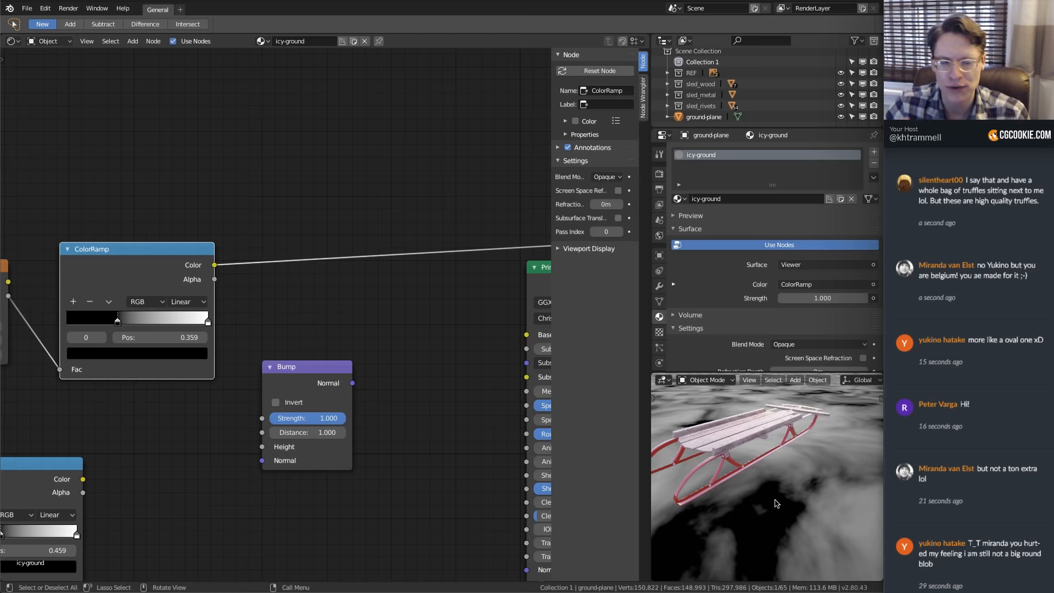
pyautogui.moveTo(789, 475); pyautogui.dragTo(806, 479, button='middle')
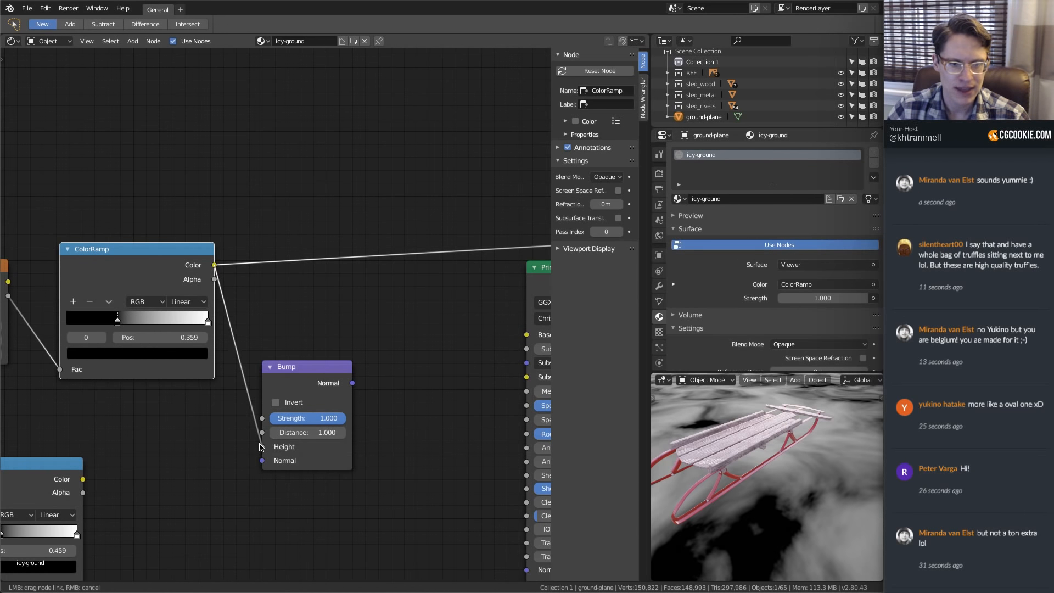
# Feed the original ColorRamp's Color into the Bump's Height and set the Bump's Strength to 0.2 while previewing it
pyautogui.keyDown('ctrl'); pyautogui.keyDown('shift'); pyautogui.click(340, 372); pyautogui.keyUp('shift'); pyautogui.keyUp('ctrl')
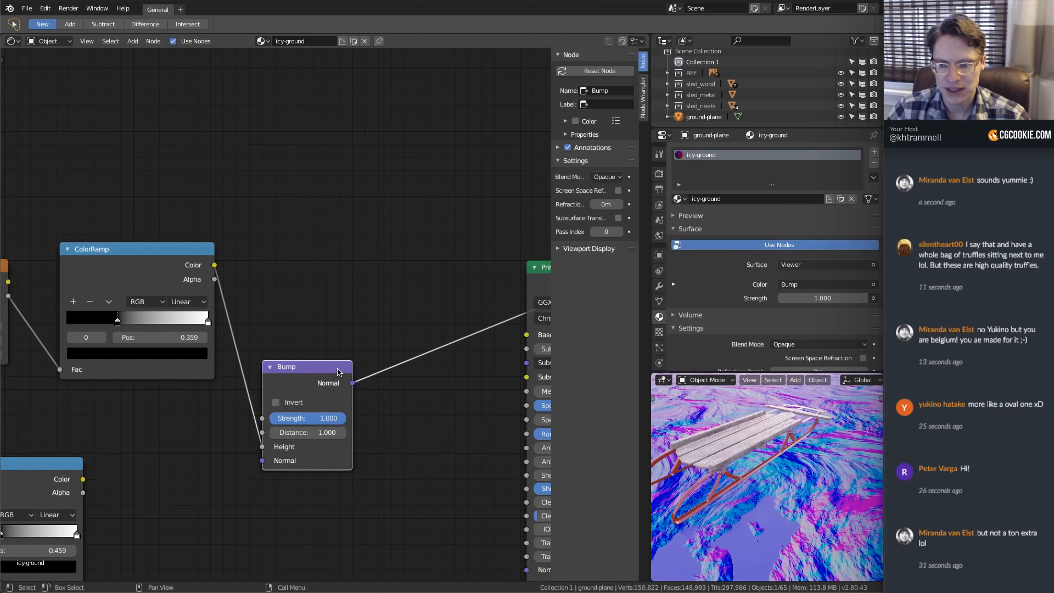
pyautogui.moveTo(768, 514); pyautogui.dragTo(790, 502, button='middle')
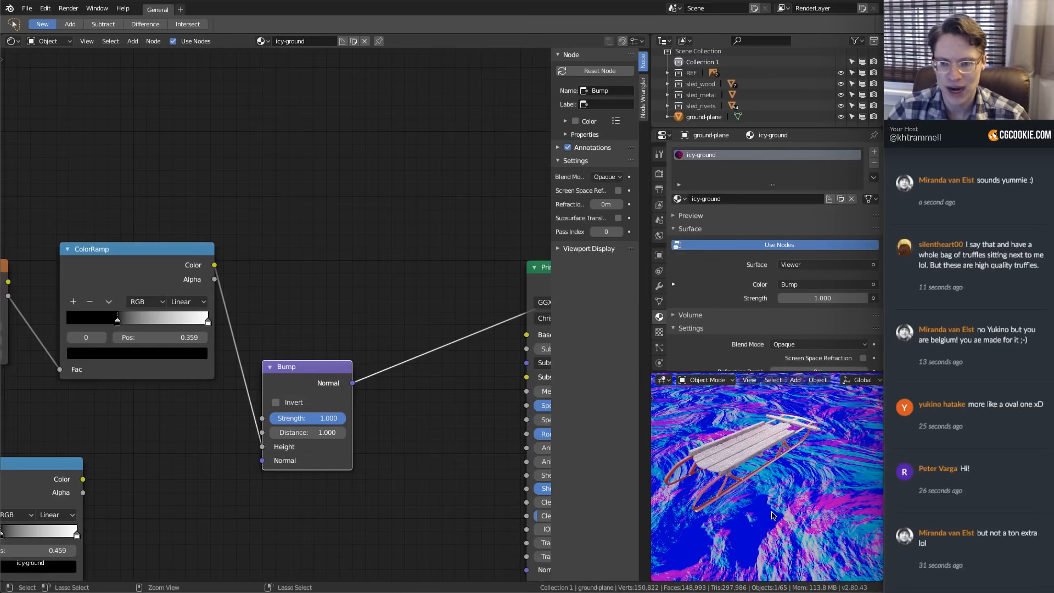
pyautogui.click(320, 419)
pyautogui.write('.2')
pyautogui.press('Return')
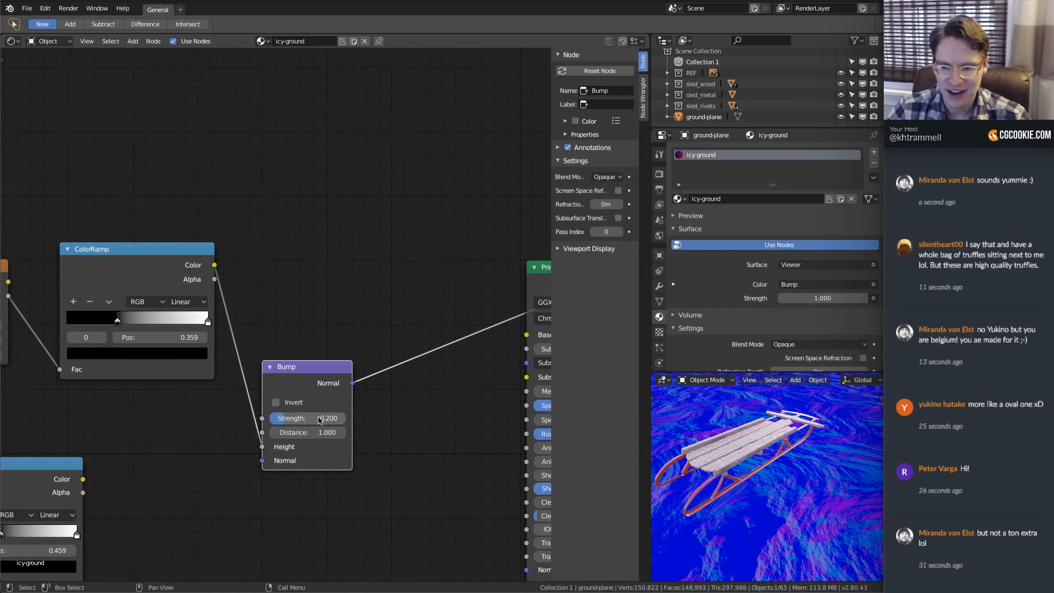
# Connect the Bump's Normal output to the Principled BSDF's Normal input and route the Principled BSDF back to the Material Output
pyautogui.moveTo(360, 412); pyautogui.dragTo(172, 342, button='middle')
pyautogui.moveTo(165, 313); pyautogui.dragTo(338, 499)
pyautogui.moveTo(450, 324); pyautogui.dragTo(279, 377, button='middle')
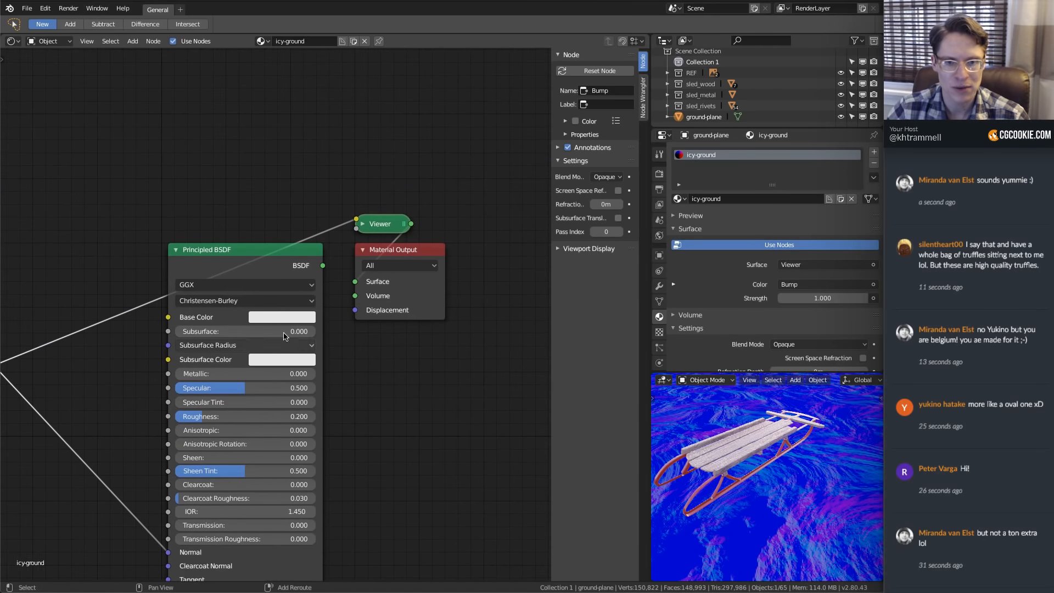
pyautogui.keyDown('ctrl'); pyautogui.keyDown('shift'); pyautogui.click(308, 258); pyautogui.keyUp('shift'); pyautogui.keyUp('ctrl')
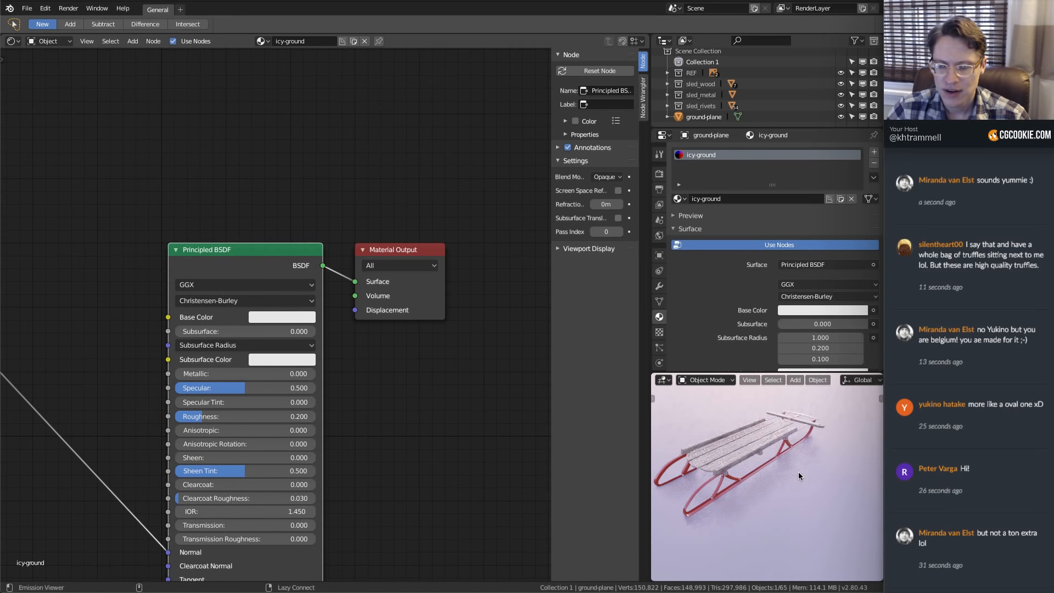
# Examine the bumpy icy ground around the sled from a low angle and open the scene's render settings
pyautogui.scroll(6, 797, 472)
pyautogui.moveTo(798, 472)
pyautogui.mouseDown(button='middle')
pyautogui.moveTo(769, 462)
pyautogui.moveTo(792, 497)
pyautogui.moveTo(787, 447)
pyautogui.moveTo(811, 469)
pyautogui.moveTo(794, 467)
pyautogui.mouseUp(button='middle')
pyautogui.scroll(-5, 781, 480)
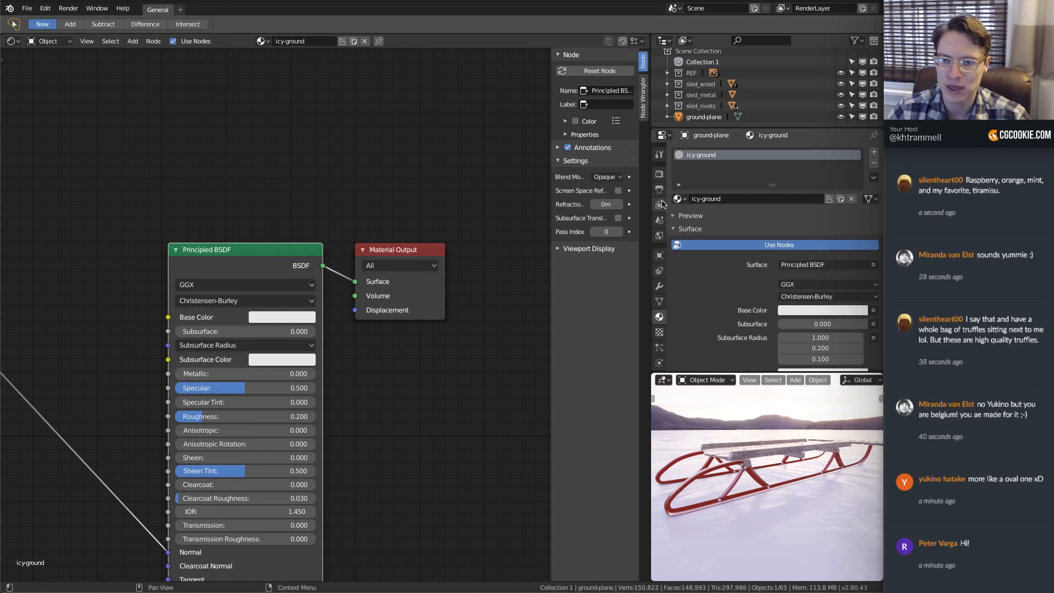
pyautogui.click(660, 174)
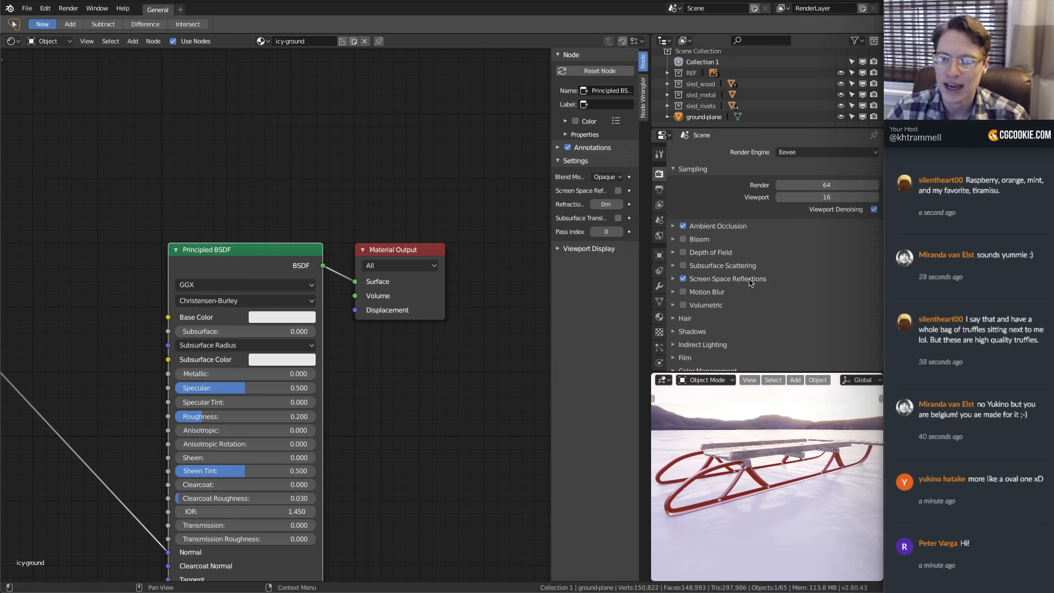
# Set the black stop of the ColorRamp feeding the Bump's Height to about 0.405 and check the ground around the sled
pyautogui.moveTo(759, 425); pyautogui.dragTo(754, 466, button='middle')
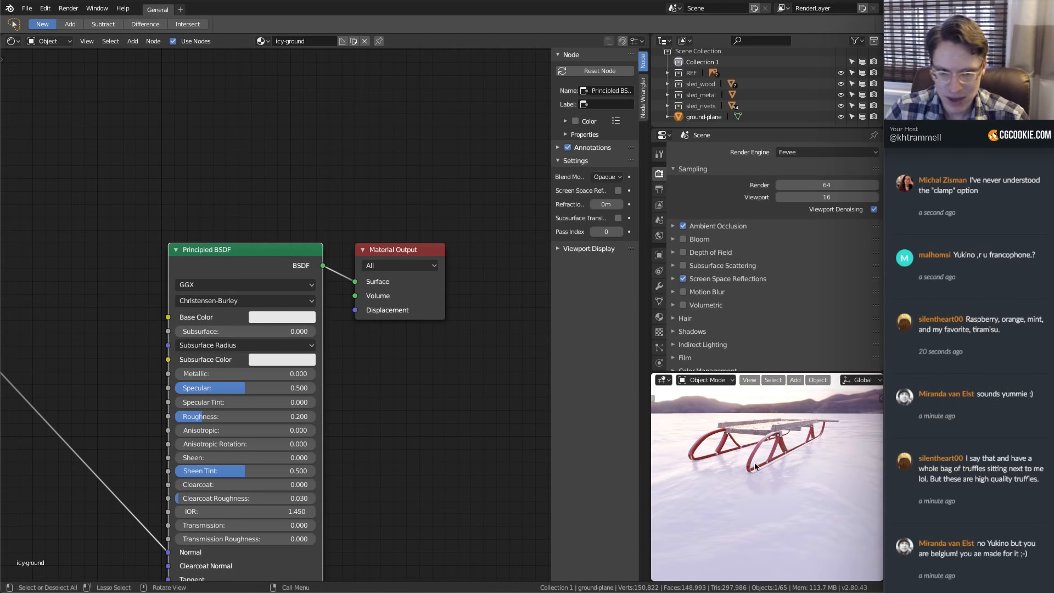
pyautogui.keyDown('ctrl'); pyautogui.moveTo(276, 322); pyautogui.dragTo(296, 302, button='middle'); pyautogui.keyUp('ctrl')
pyautogui.keyDown('ctrl'); pyautogui.moveTo(208, 299); pyautogui.dragTo(359, 329, button='middle'); pyautogui.keyUp('ctrl')
pyautogui.keyDown('ctrl'); pyautogui.moveTo(247, 323); pyautogui.dragTo(282, 353, button='middle'); pyautogui.keyUp('ctrl')
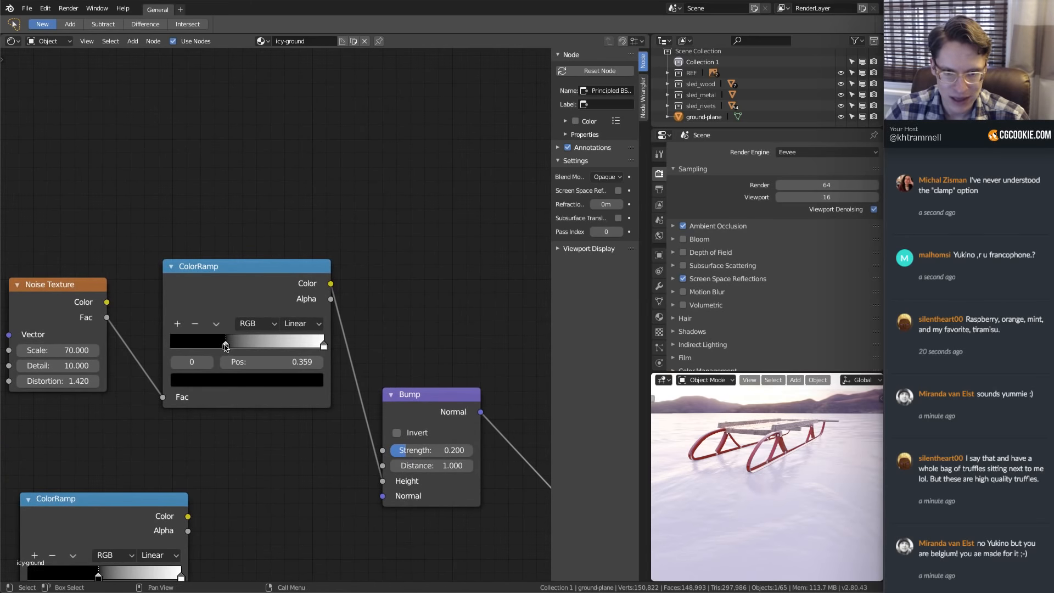
pyautogui.moveTo(224, 346); pyautogui.dragTo(233, 346)
pyautogui.moveTo(736, 434)
pyautogui.mouseDown(button='middle')
pyautogui.moveTo(762, 435)
pyautogui.moveTo(699, 441)
pyautogui.moveTo(752, 436)
pyautogui.mouseUp(button='middle')
pyautogui.scroll(-3, 156, 328)
# Delete the unconnected second Noise Texture and its ColorRamp from the icy-ground material
pyautogui.moveTo(156, 329); pyautogui.dragTo(246, 316, button='middle')
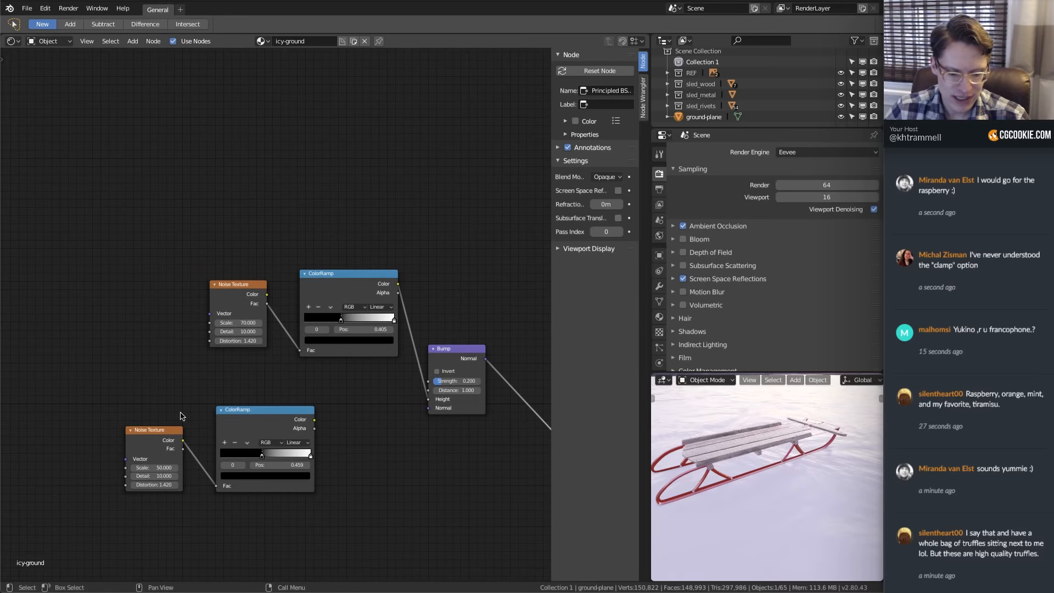
pyautogui.hotkey('alt', 'a')
pyautogui.press('b')
pyautogui.moveTo(86, 397); pyautogui.dragTo(286, 484)
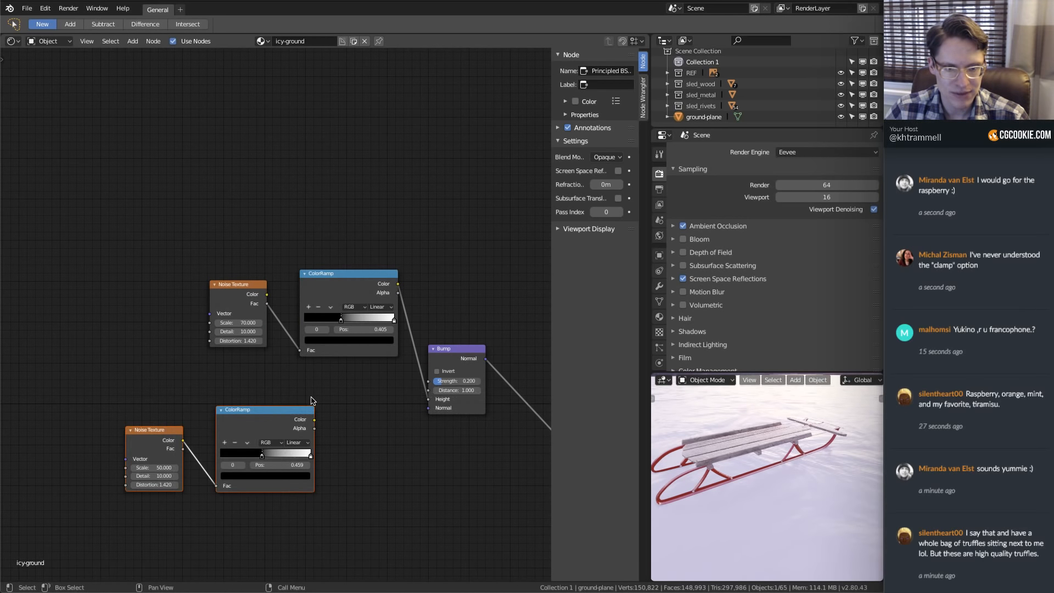
pyautogui.press('x')
# Examine the sled and icy ground in an enlarged viewport, up close around the red runners and wooden slats
pyautogui.moveTo(760, 466); pyautogui.dragTo(803, 477, button='middle')
pyautogui.hotkey('ctrl', 'space')
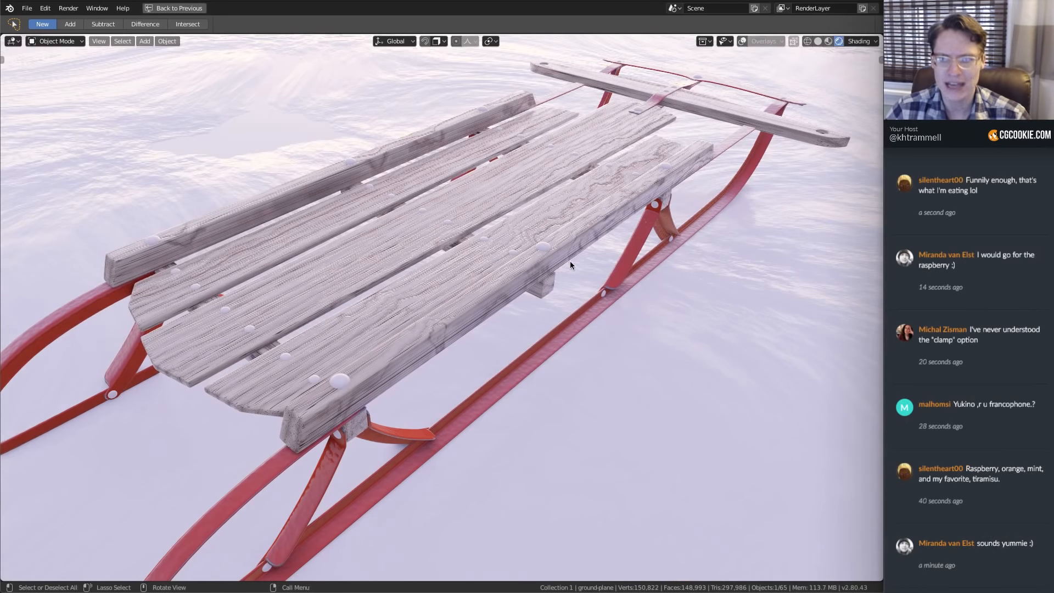
pyautogui.moveTo(564, 276); pyautogui.dragTo(647, 327, button='middle')
pyautogui.scroll(2, 601, 312)
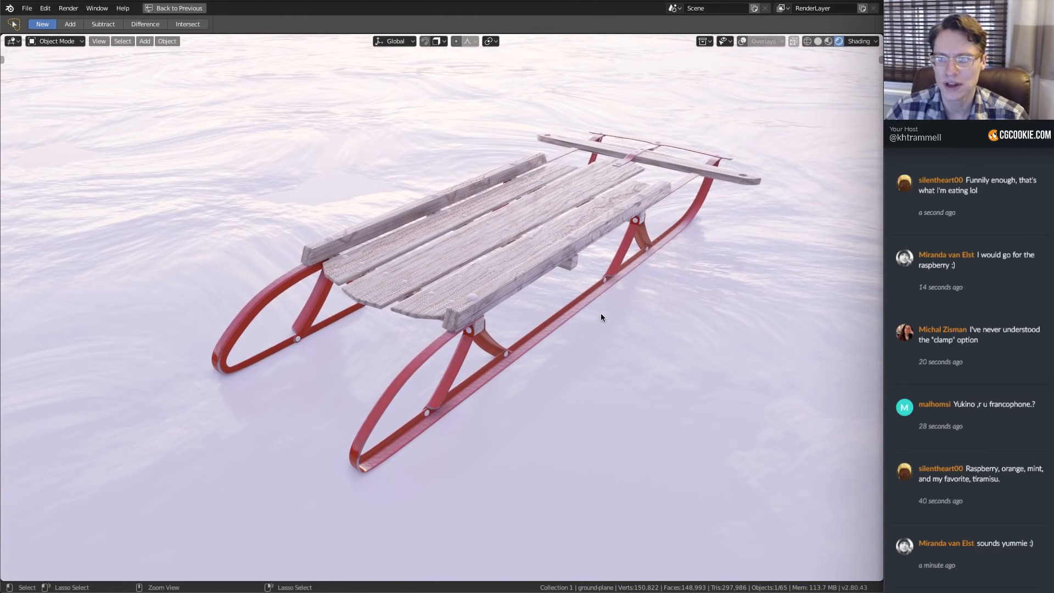
pyautogui.scroll(2, 595, 317)
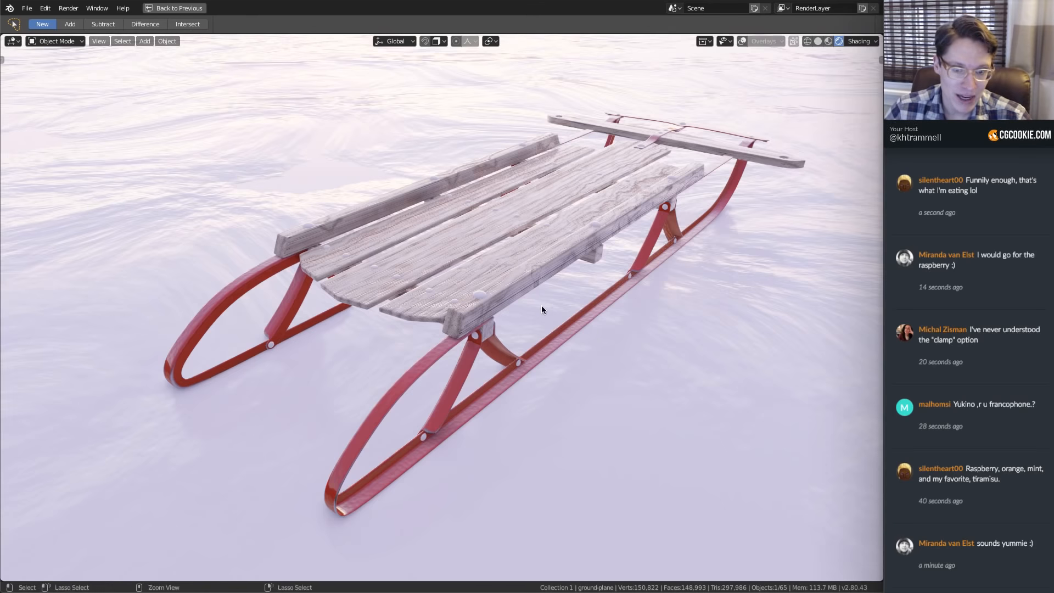
pyautogui.moveTo(536, 305)
pyautogui.keyDown('ctrl'); pyautogui.mouseDown(button='middle')
pyautogui.moveTo(536, 332)
pyautogui.moveTo(539, 281)
pyautogui.moveTo(537, 290)
pyautogui.mouseUp(button='middle'); pyautogui.keyUp('ctrl')
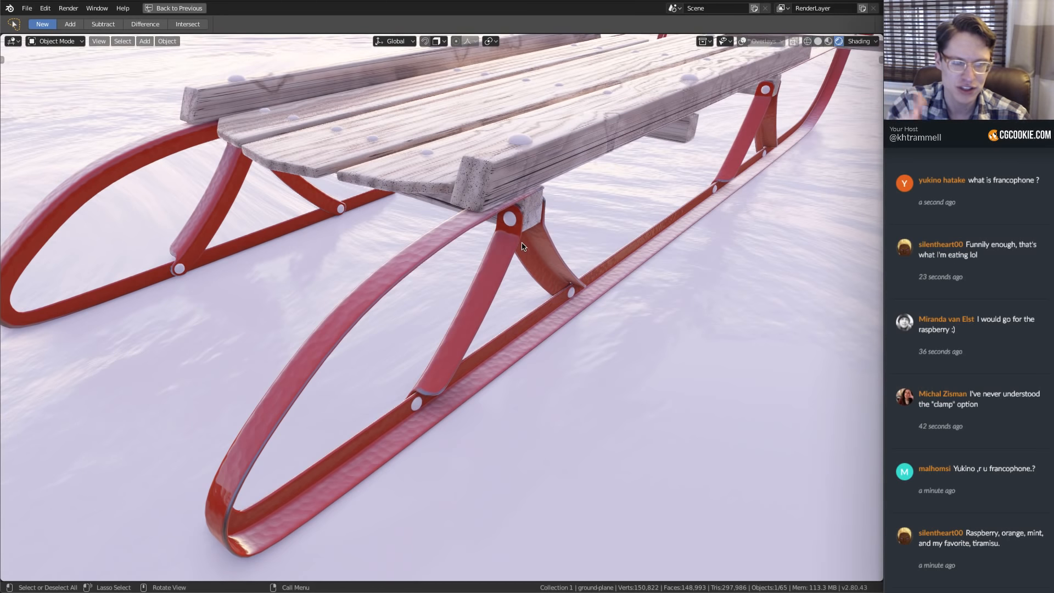
pyautogui.moveTo(524, 245)
pyautogui.mouseDown(button='middle')
pyautogui.moveTo(528, 204)
pyautogui.moveTo(530, 246)
pyautogui.mouseUp(button='middle')
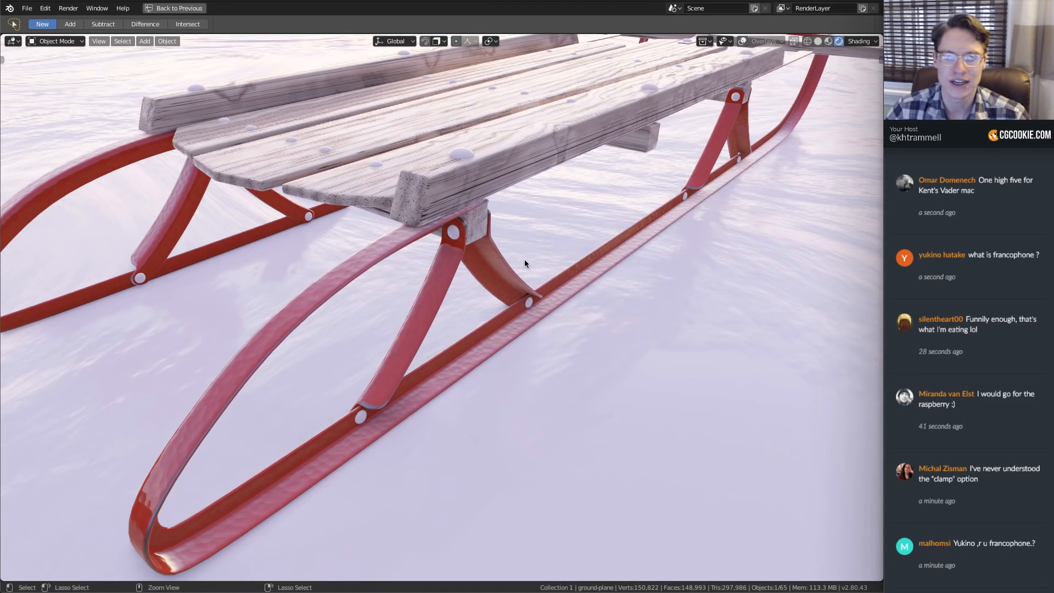
pyautogui.hotkey('ctrl', 'space')
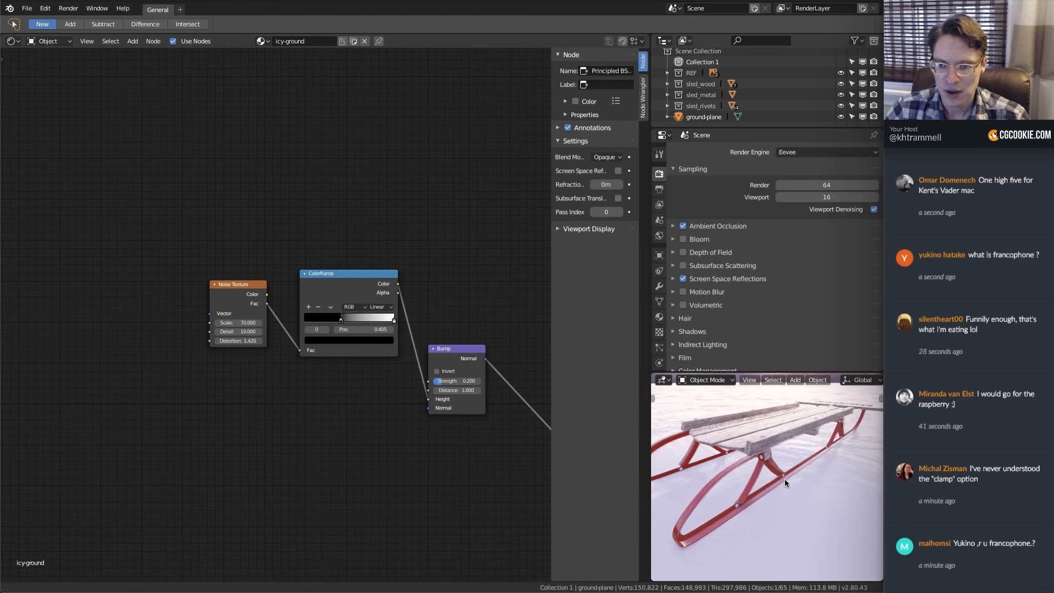
# Select the red painted metal strut and preview the output of its Ambient Occlusion ColorRamp
pyautogui.moveTo(785, 478); pyautogui.dragTo(756, 474, button='middle')
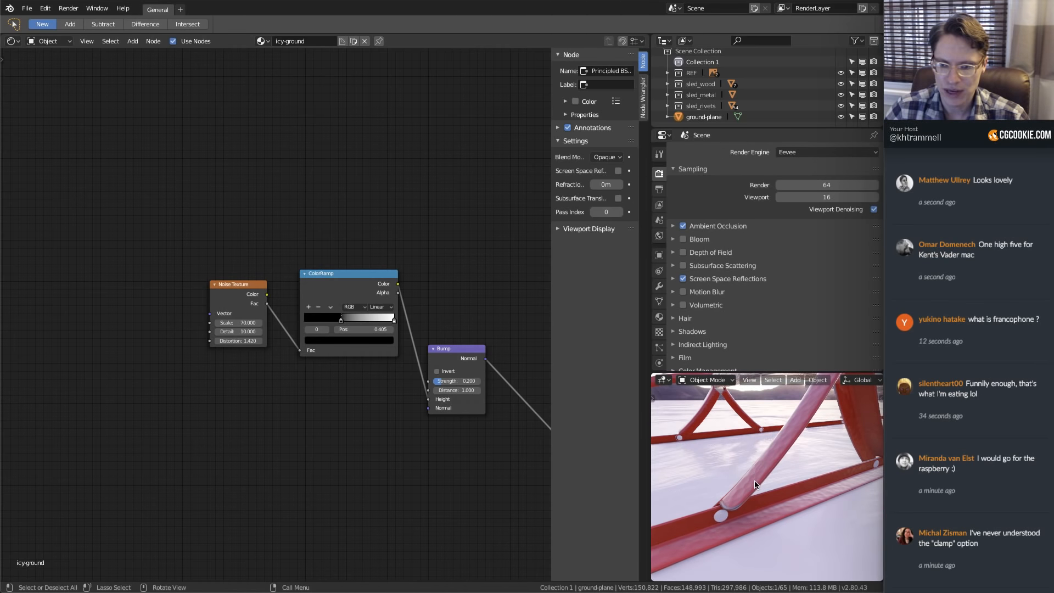
pyautogui.click(754, 484)
pyautogui.scroll(-3, 516, 181)
pyautogui.moveTo(538, 142)
pyautogui.mouseDown(button='middle')
pyautogui.moveTo(439, 189)
pyautogui.moveTo(254, 250)
pyautogui.moveTo(217, 249)
pyautogui.mouseUp(button='middle')
pyautogui.keyDown('ctrl'); pyautogui.keyDown('shift'); pyautogui.click(271, 204); pyautogui.keyUp('shift'); pyautogui.keyUp('ctrl')
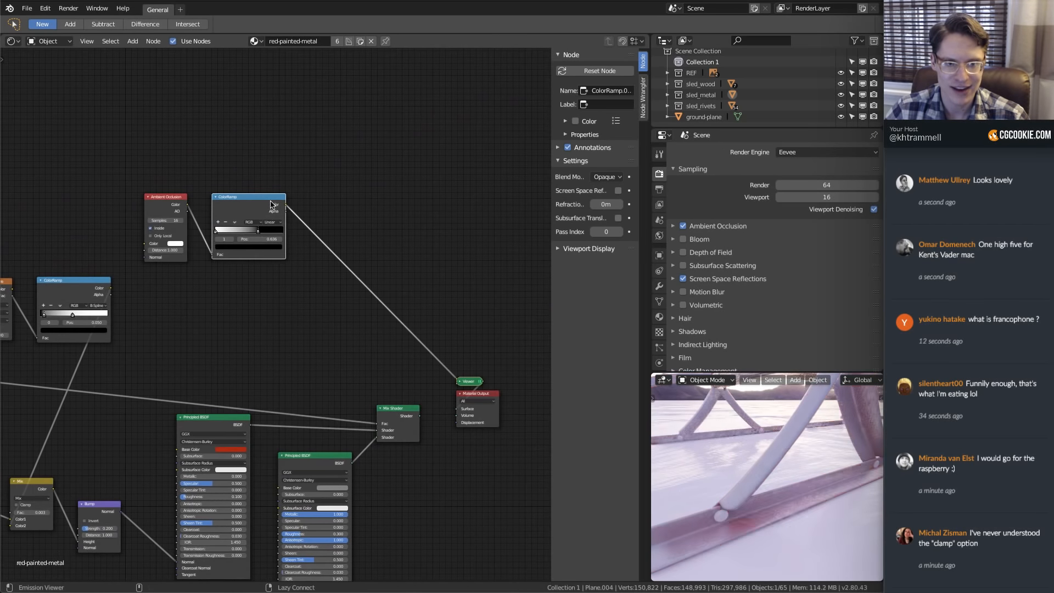
pyautogui.scroll(2, 387, 380)
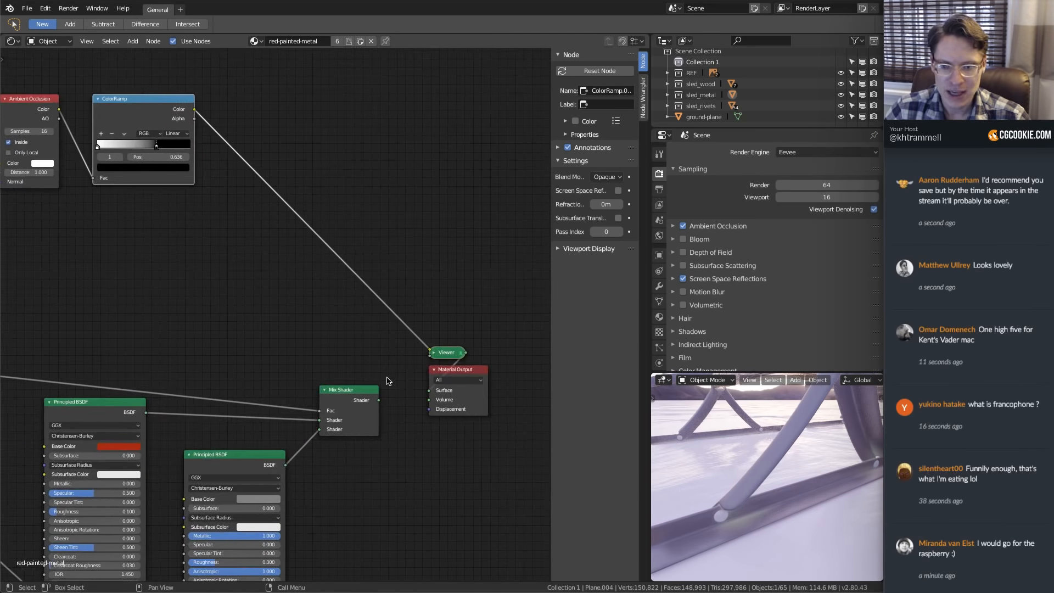
# Spread out the Mix Shader, Viewer and Material Output nodes and place a duplicate of the Mix Shader in the gap
pyautogui.press('b')
pyautogui.moveTo(336, 375); pyautogui.dragTo(470, 445)
pyautogui.press('g')
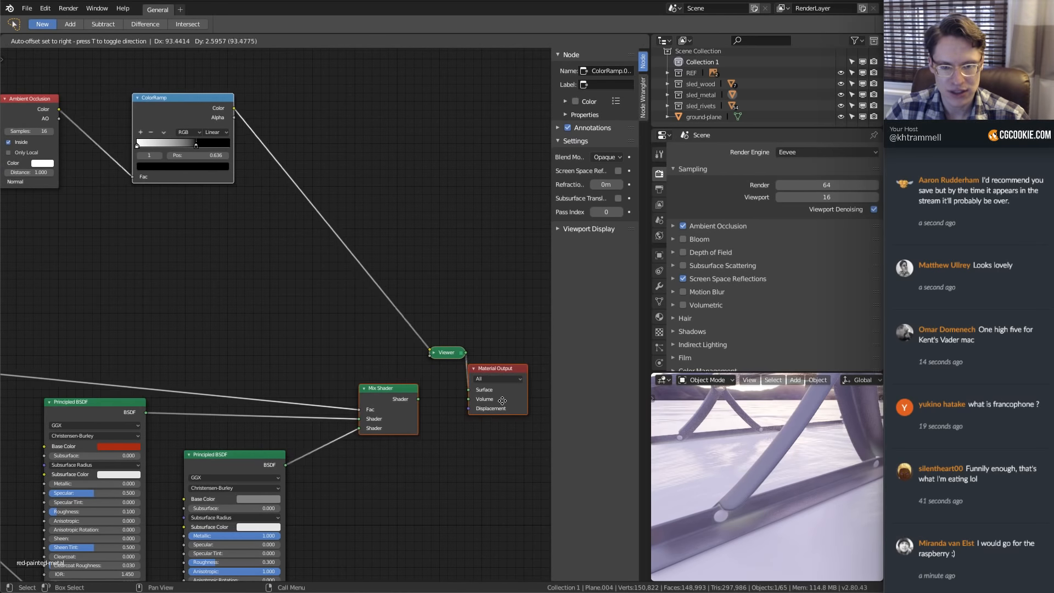
pyautogui.click(503, 400)
pyautogui.moveTo(460, 353); pyautogui.dragTo(484, 319)
pyautogui.moveTo(513, 368); pyautogui.dragTo(618, 361)
pyautogui.moveTo(369, 391); pyautogui.dragTo(333, 394)
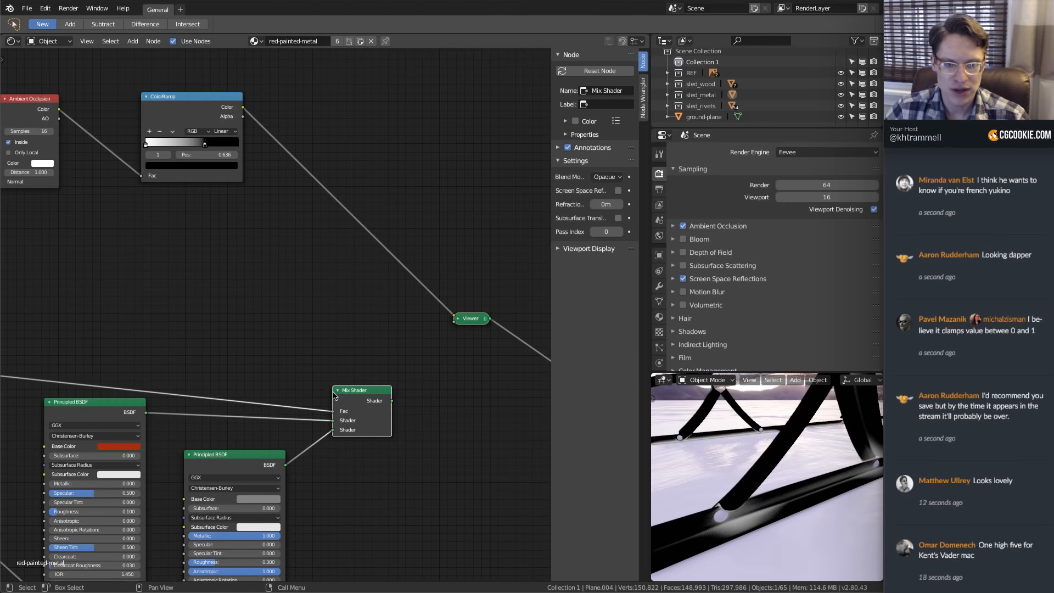
pyautogui.hotkey('shift', 'd')
pyautogui.click(449, 379)
# Add a Diffuse BSDF near the Mix Shaders and color it dark brown-grey with hue 0.056, saturation 0.132 and value 0.282
pyautogui.scroll(2, 357, 393)
pyautogui.hotkey('shift', 'a')
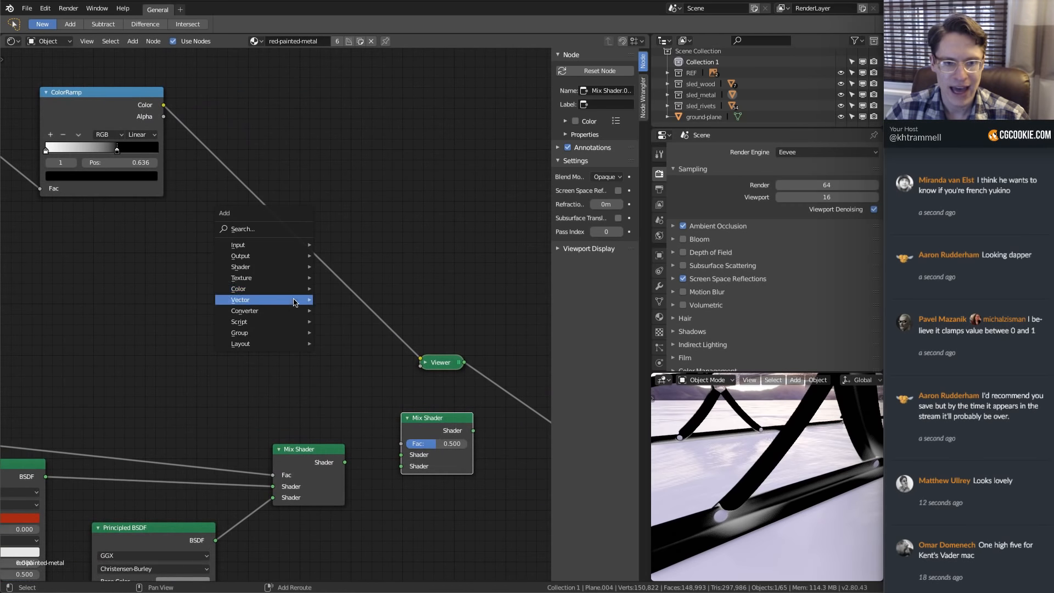
pyautogui.moveTo(250, 265)
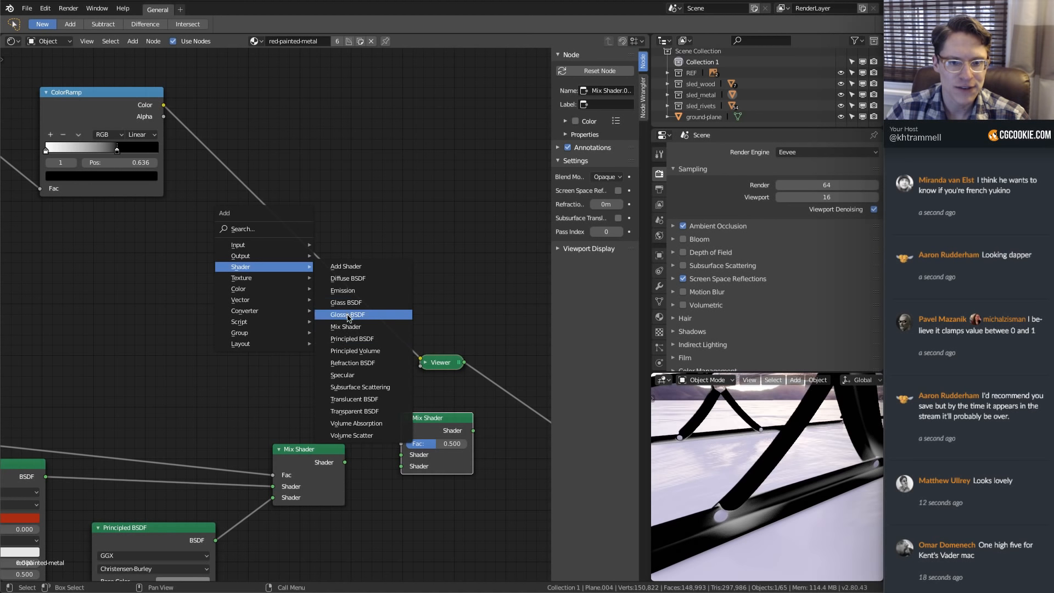
pyautogui.click(348, 278)
pyautogui.click(305, 357)
pyautogui.scroll(1, 305, 357)
pyautogui.click(308, 373)
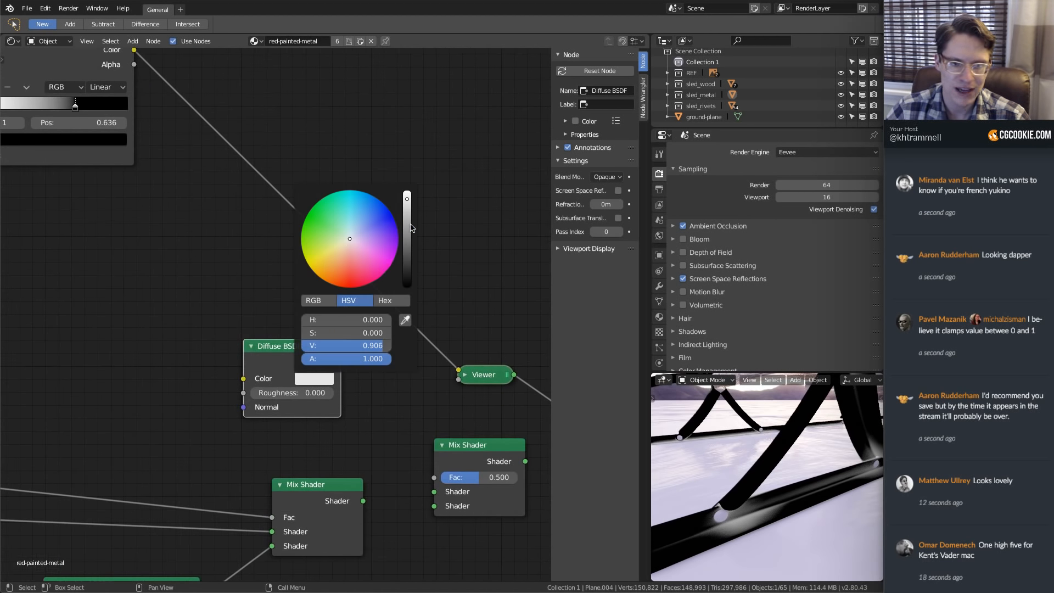
pyautogui.moveTo(411, 228); pyautogui.dragTo(408, 260)
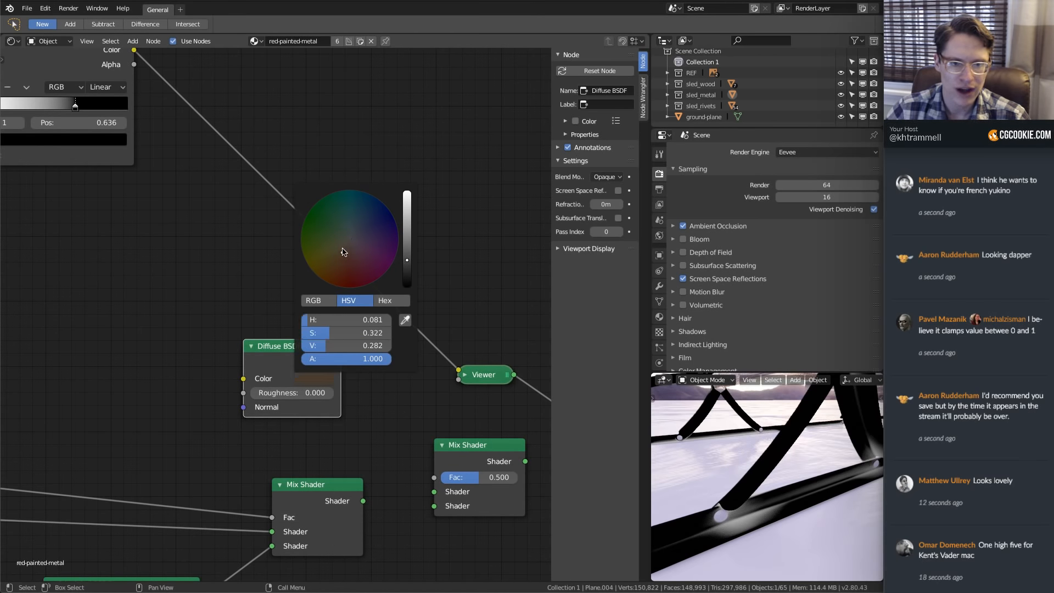
pyautogui.moveTo(346, 248); pyautogui.dragTo(348, 246)
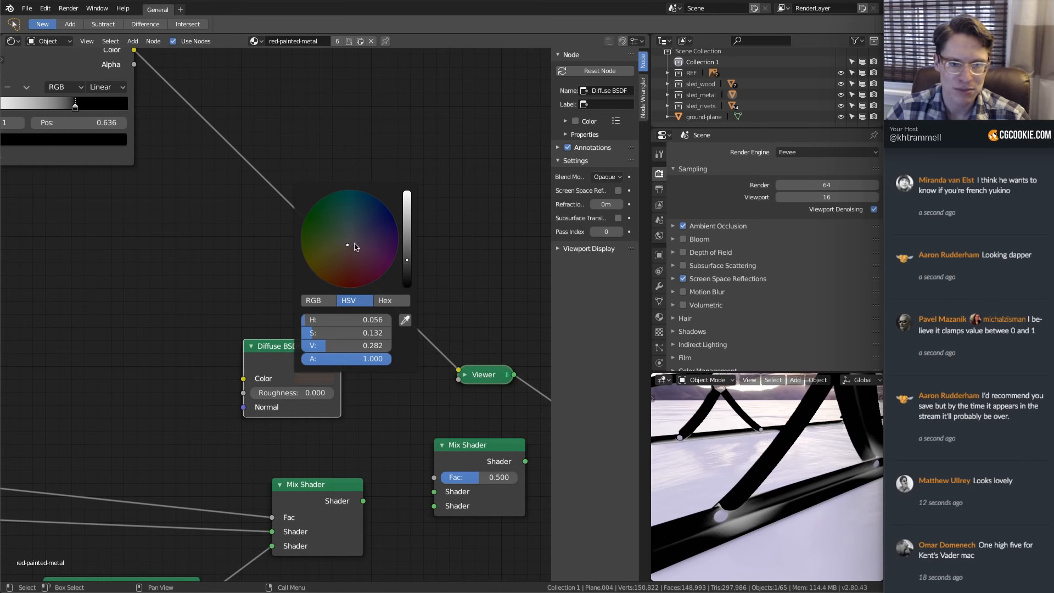
pyautogui.keyDown('ctrl'); pyautogui.moveTo(404, 381); pyautogui.dragTo(258, 254, button='middle'); pyautogui.keyUp('ctrl')
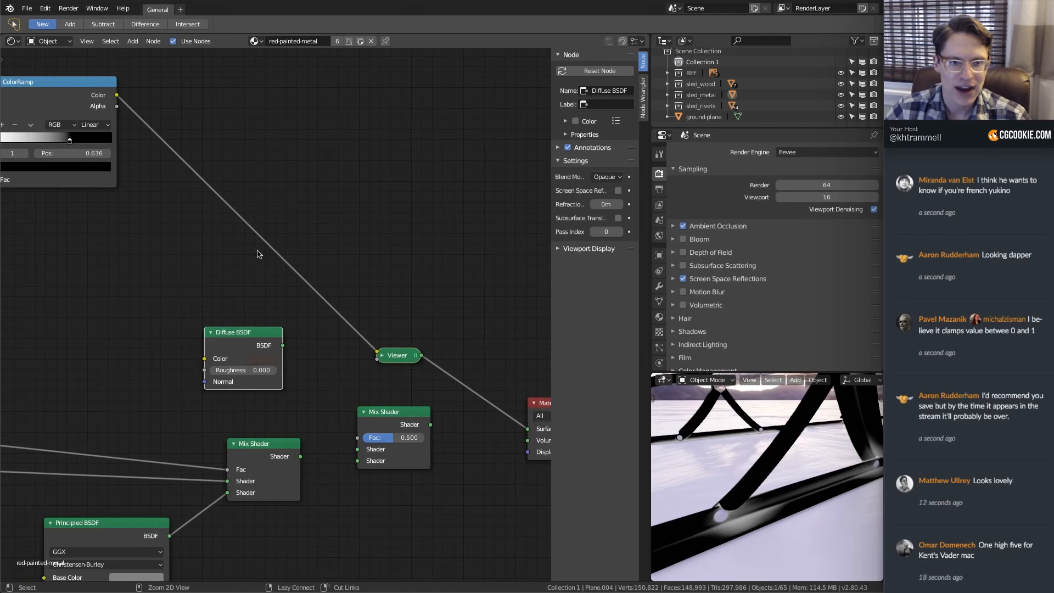
# Compare the ColorRamp's Alpha, the Ambient Occlusion's Color and the ColorRamp's Color as previews on the sled's metal frame
pyautogui.keyDown('ctrl'); pyautogui.keyDown('shift'); pyautogui.click(78, 103); pyautogui.keyUp('shift'); pyautogui.keyUp('ctrl')
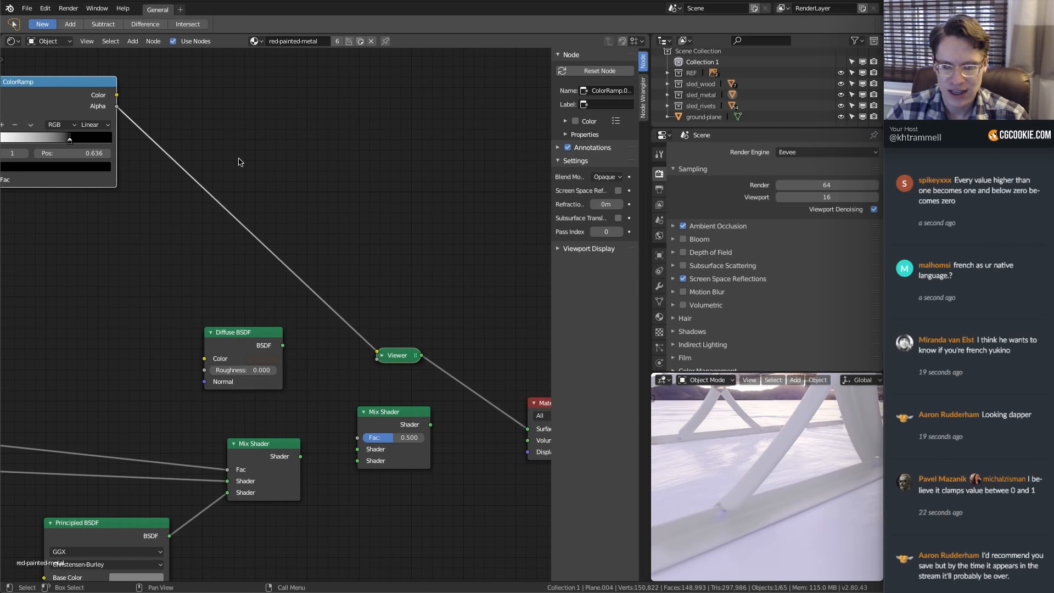
pyautogui.moveTo(239, 162); pyautogui.dragTo(332, 237, button='middle')
pyautogui.scroll(-3, 710, 460)
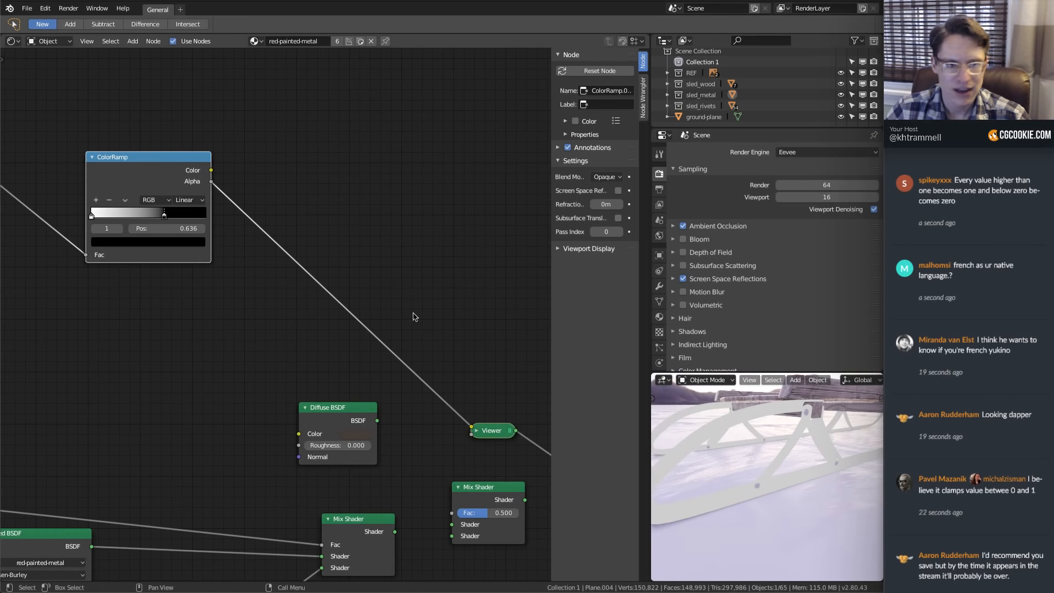
pyautogui.moveTo(244, 239); pyautogui.dragTo(322, 266, button='middle')
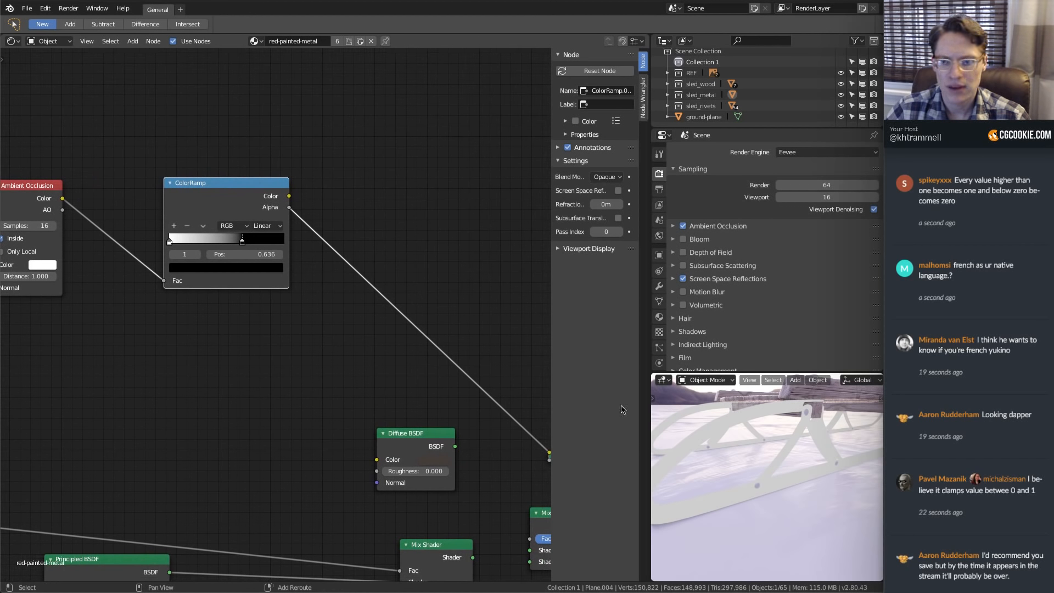
pyautogui.moveTo(747, 482); pyautogui.dragTo(778, 486, button='middle')
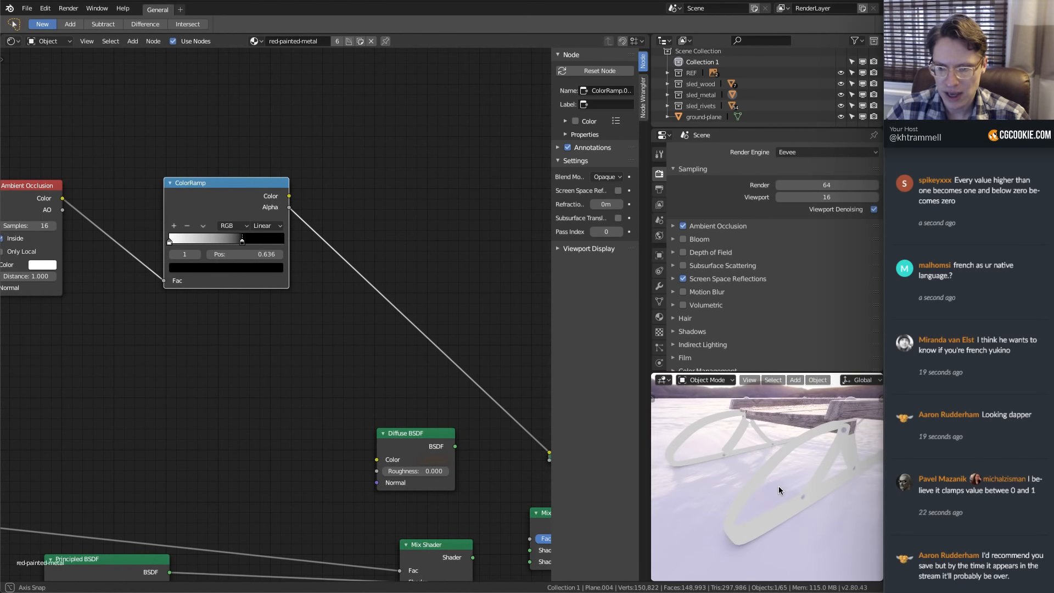
pyautogui.keyDown('ctrl'); pyautogui.keyDown('shift'); pyautogui.click(48, 198); pyautogui.keyUp('shift'); pyautogui.keyUp('ctrl')
pyautogui.scroll(5, 851, 439)
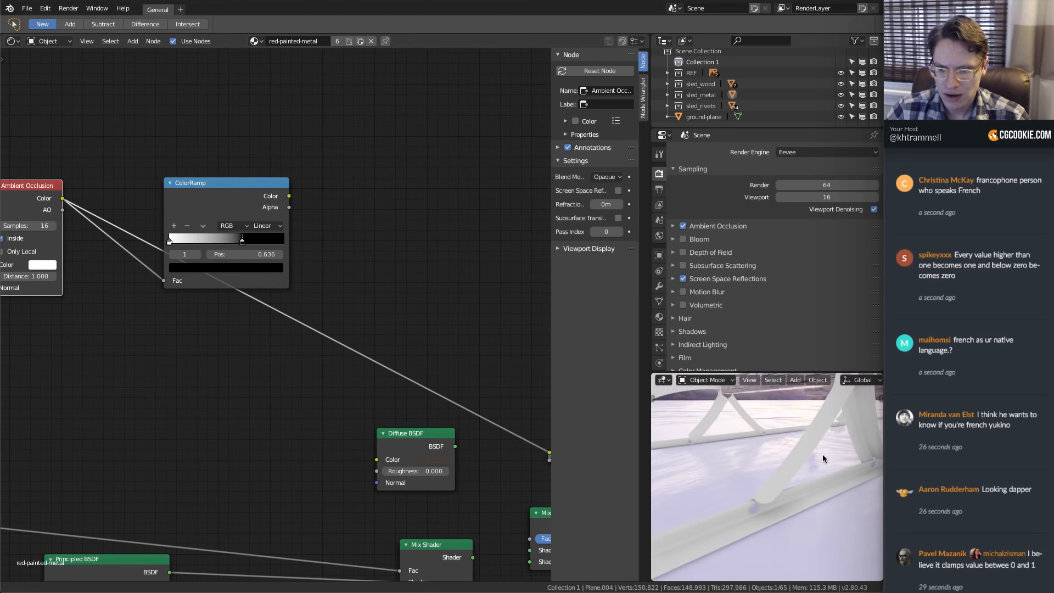
pyautogui.keyDown('ctrl'); pyautogui.keyDown('shift'); pyautogui.click(236, 190); pyautogui.keyUp('shift'); pyautogui.keyUp('ctrl')
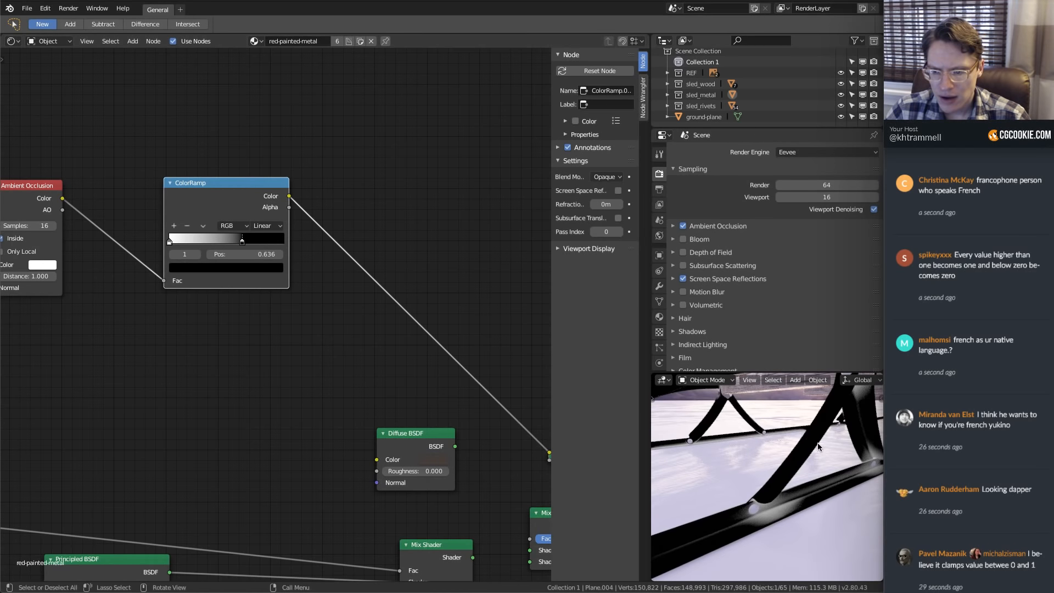
pyautogui.scroll(-5, 823, 448)
pyautogui.keyDown('ctrl'); pyautogui.moveTo(840, 461); pyautogui.dragTo(763, 439, button='middle'); pyautogui.keyUp('ctrl')
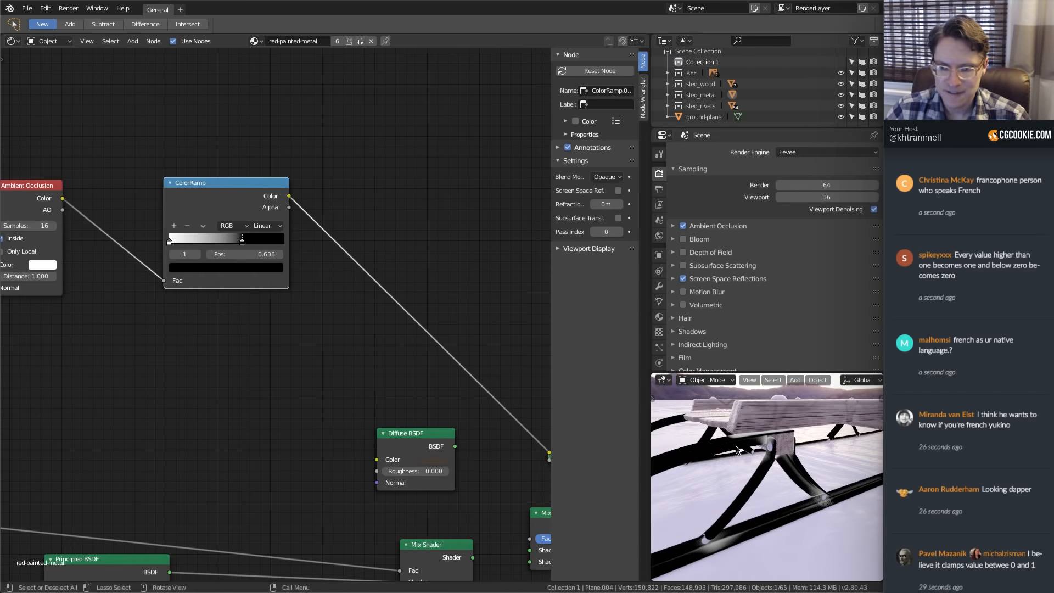
# Combine the original Mix Shader and the Diffuse BSDF in the duplicate, driven by the occlusion ColorRamp, and route it to the Material Output
pyautogui.moveTo(312, 288); pyautogui.dragTo(194, 252, button='middle')
pyautogui.moveTo(420, 393); pyautogui.dragTo(347, 332, button='middle')
pyautogui.moveTo(228, 347); pyautogui.dragTo(254, 544)
pyautogui.moveTo(344, 468); pyautogui.dragTo(337, 456)
pyautogui.moveTo(99, 98); pyautogui.dragTo(340, 441)
pyautogui.keyDown('ctrl'); pyautogui.keyDown('shift'); pyautogui.click(392, 420); pyautogui.keyUp('shift'); pyautogui.keyUp('ctrl')
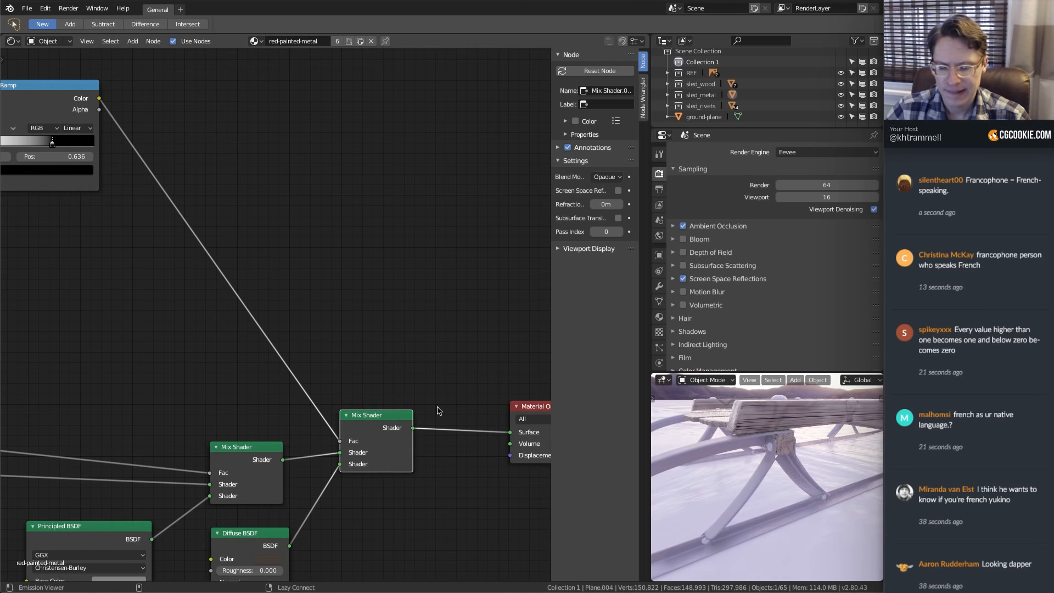
# Move the occlusion ColorRamp's white stop inward and set its black stop to about 0.791, checking the effect around the rivets
pyautogui.moveTo(758, 496)
pyautogui.mouseDown(button='middle')
pyautogui.moveTo(752, 503)
pyautogui.moveTo(763, 483)
pyautogui.moveTo(741, 494)
pyautogui.mouseUp(button='middle')
pyautogui.moveTo(66, 186); pyautogui.dragTo(147, 239, button='middle')
pyautogui.moveTo(74, 227); pyautogui.dragTo(199, 227)
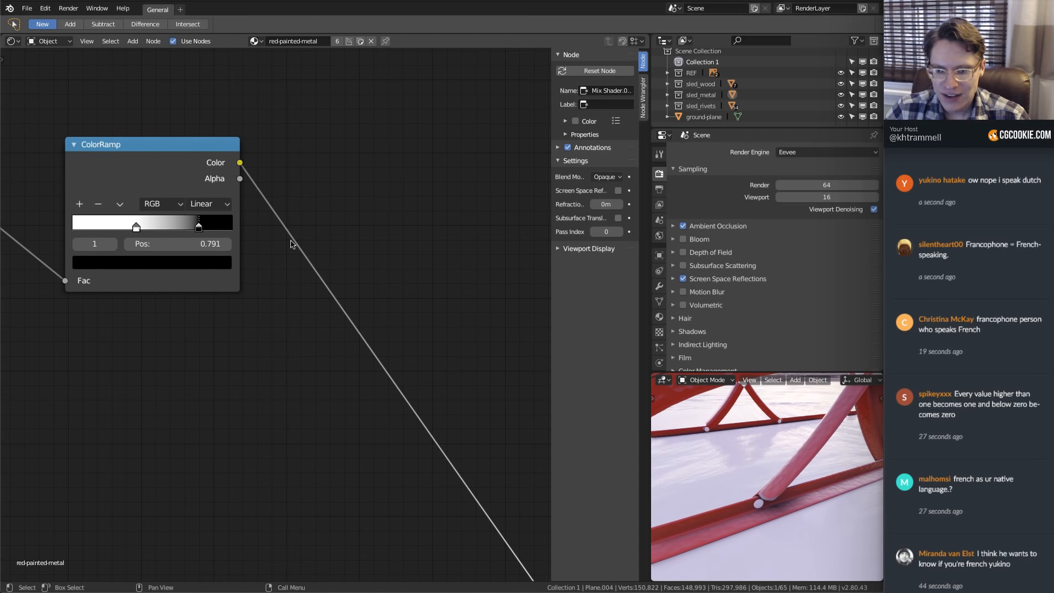
pyautogui.moveTo(757, 450)
pyautogui.mouseDown(button='middle')
pyautogui.moveTo(775, 433)
pyautogui.moveTo(752, 439)
pyautogui.mouseUp(button='middle')
# Add a Noise Texture below the occlusion ColorRamp and feed its Vector from the Texture Coordinate's Object output
pyautogui.keyDown('ctrl'); pyautogui.moveTo(230, 263); pyautogui.dragTo(343, 212, button='middle'); pyautogui.keyUp('ctrl')
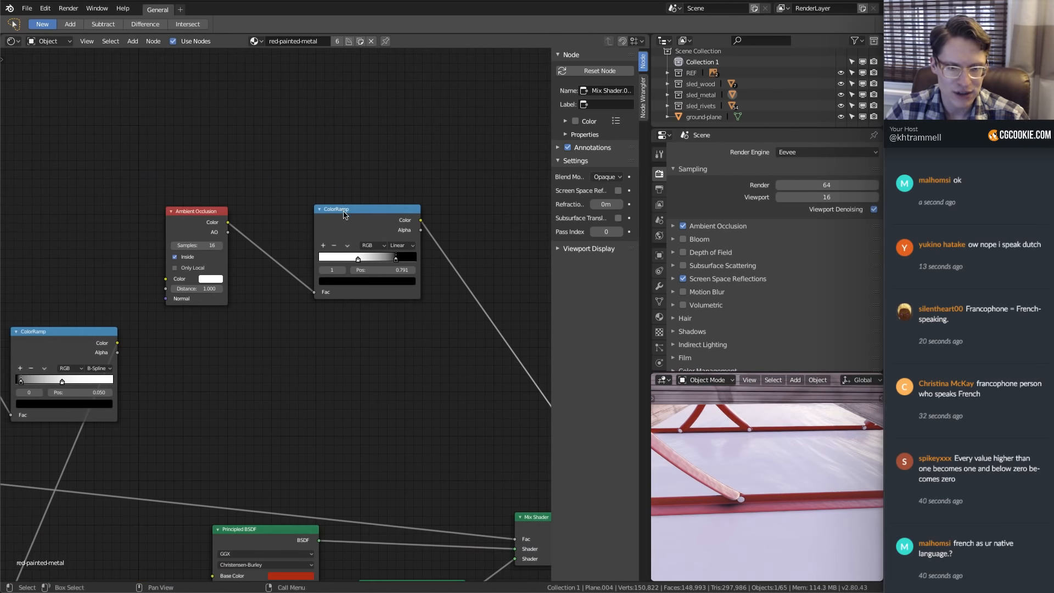
pyautogui.keyDown('ctrl'); pyautogui.moveTo(342, 299); pyautogui.dragTo(321, 227, button='middle'); pyautogui.keyUp('ctrl')
pyautogui.scroll(2, 362, 240)
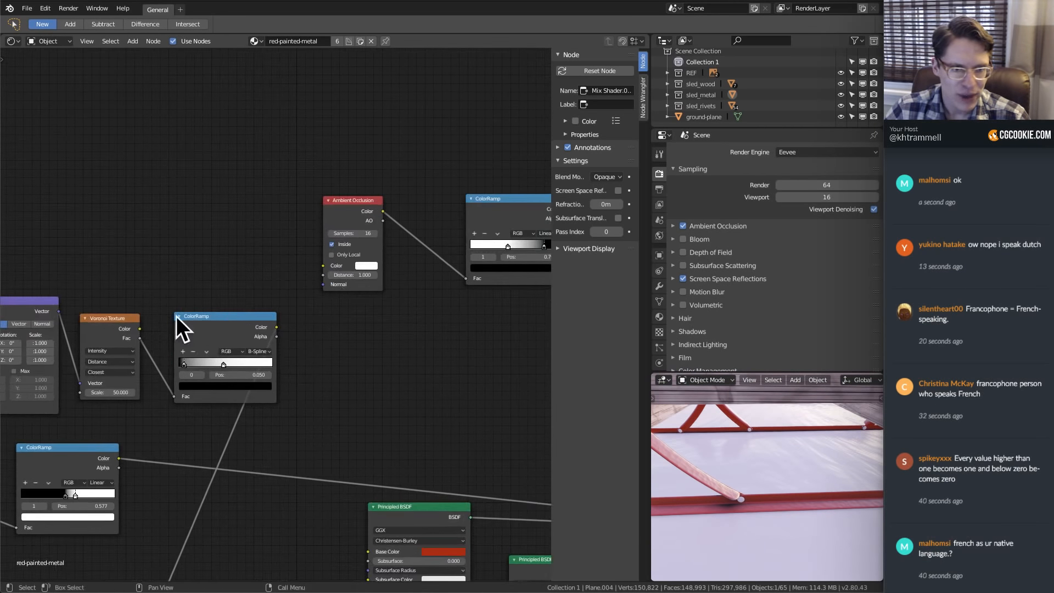
pyautogui.hotkey('shift', 'a')
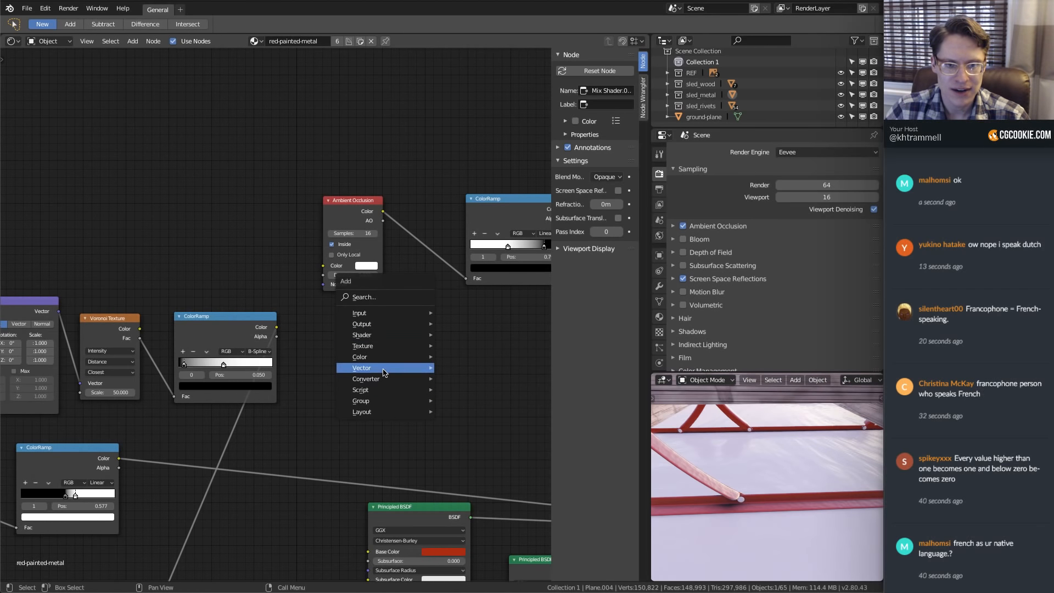
pyautogui.moveTo(422, 346)
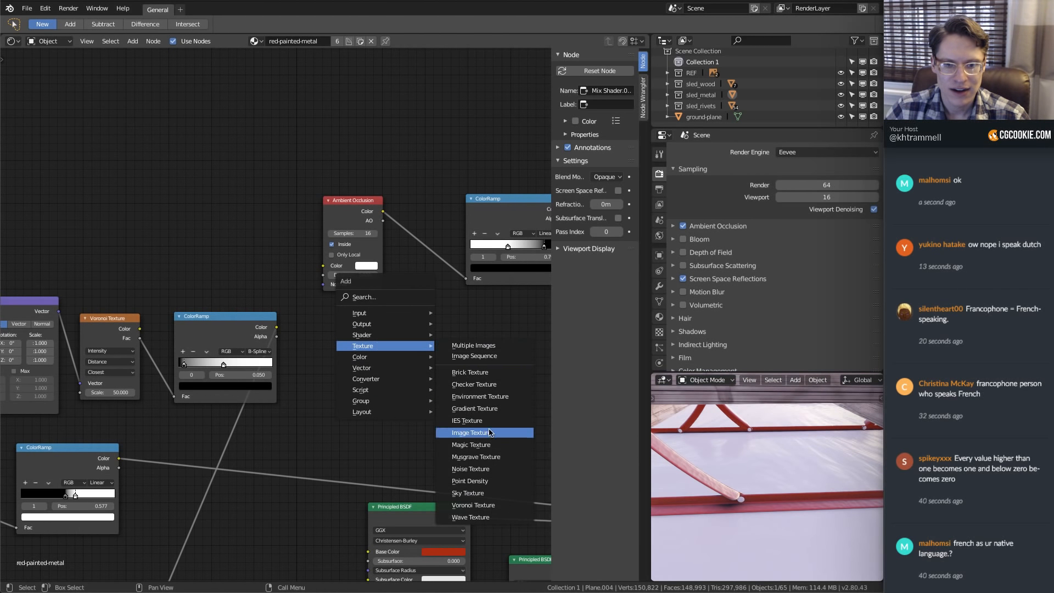
pyautogui.click(477, 474)
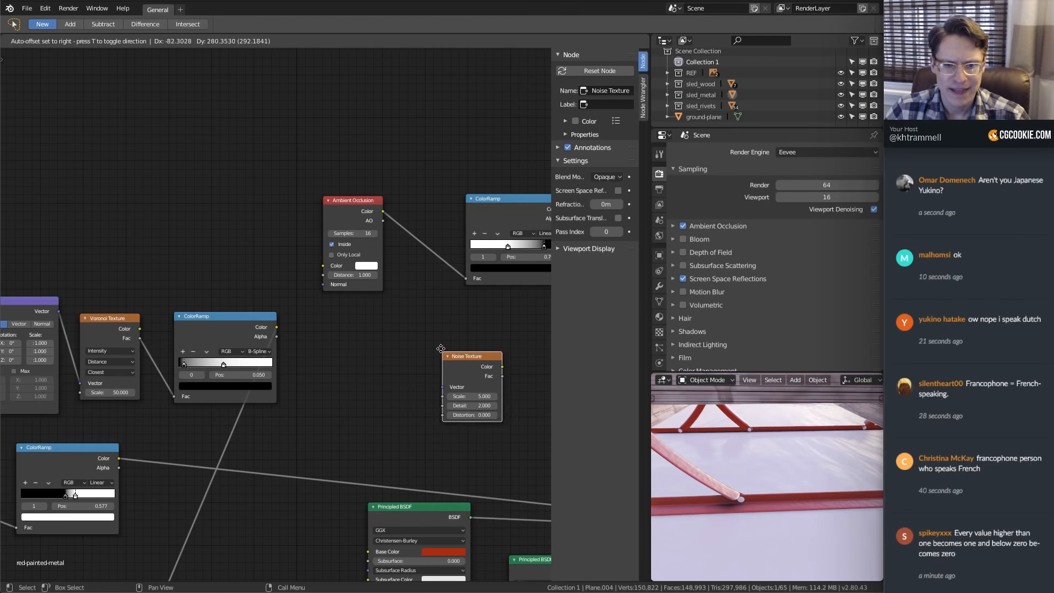
pyautogui.click(483, 477)
pyautogui.scroll(-2, 123, 322)
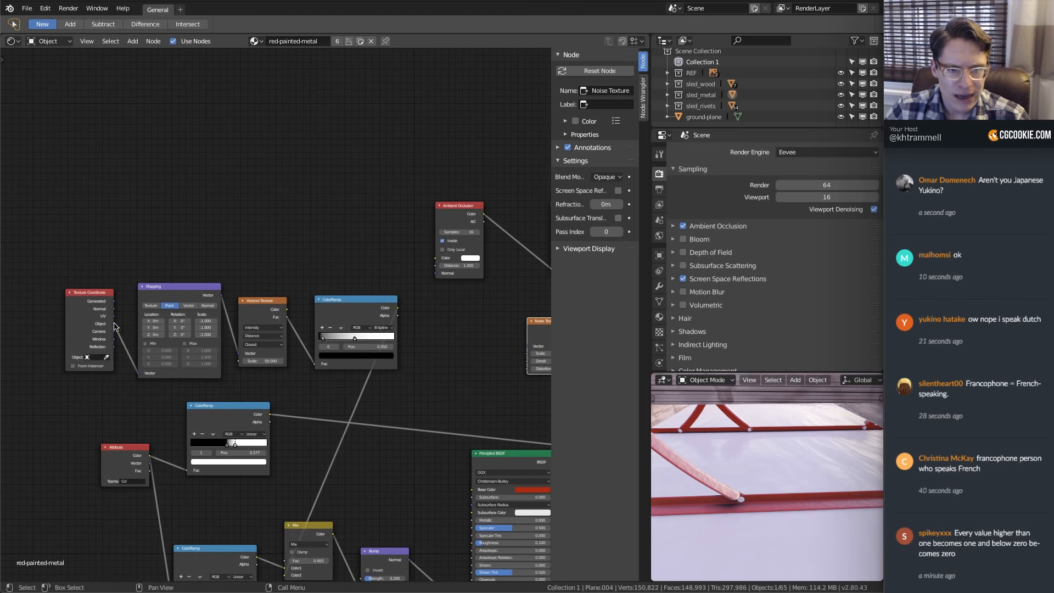
pyautogui.moveTo(114, 325); pyautogui.dragTo(528, 347)
pyautogui.keyDown('ctrl'); pyautogui.scroll(-5, 252, 278); pyautogui.keyUp('ctrl')
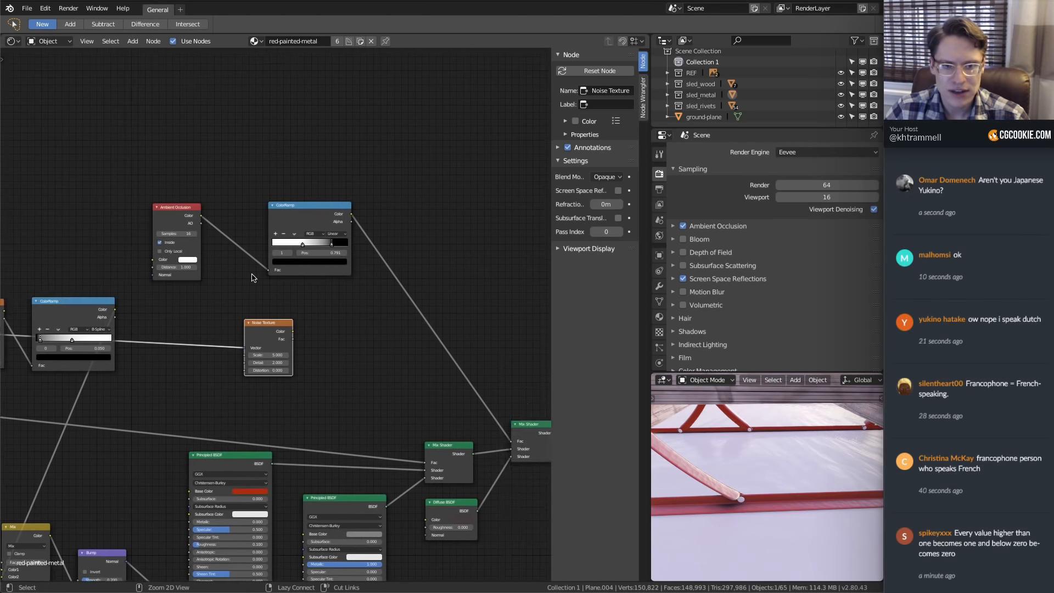
# Preview the Noise Texture on the sled metal and insert a ColorRamp after its Fac output
pyautogui.scroll(2, 252, 277)
pyautogui.keyDown('ctrl'); pyautogui.keyDown('shift'); pyautogui.click(269, 343); pyautogui.keyUp('shift'); pyautogui.keyUp('ctrl')
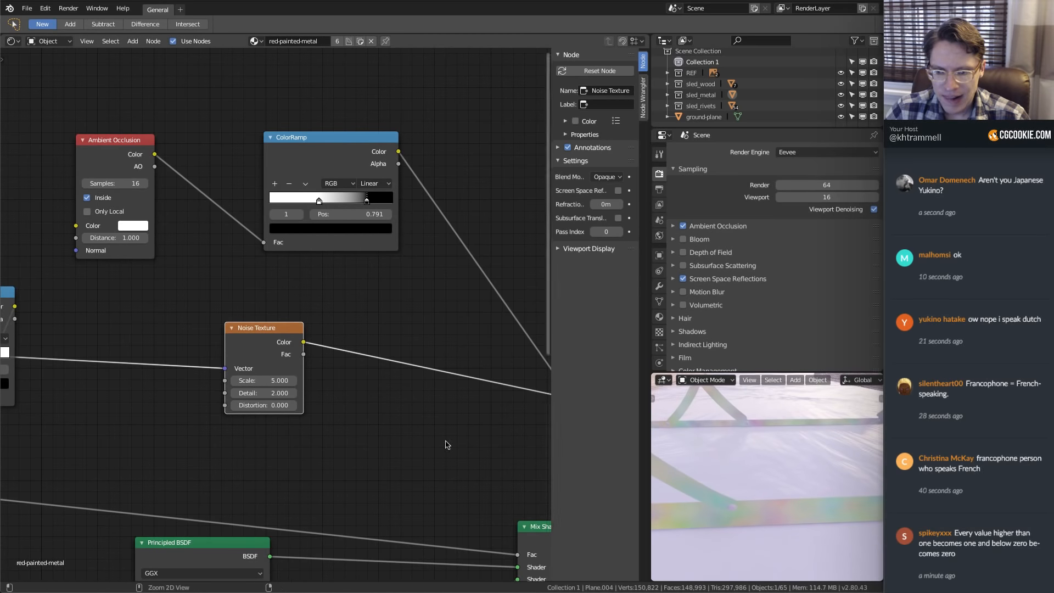
pyautogui.hotkey('shift', 'a')
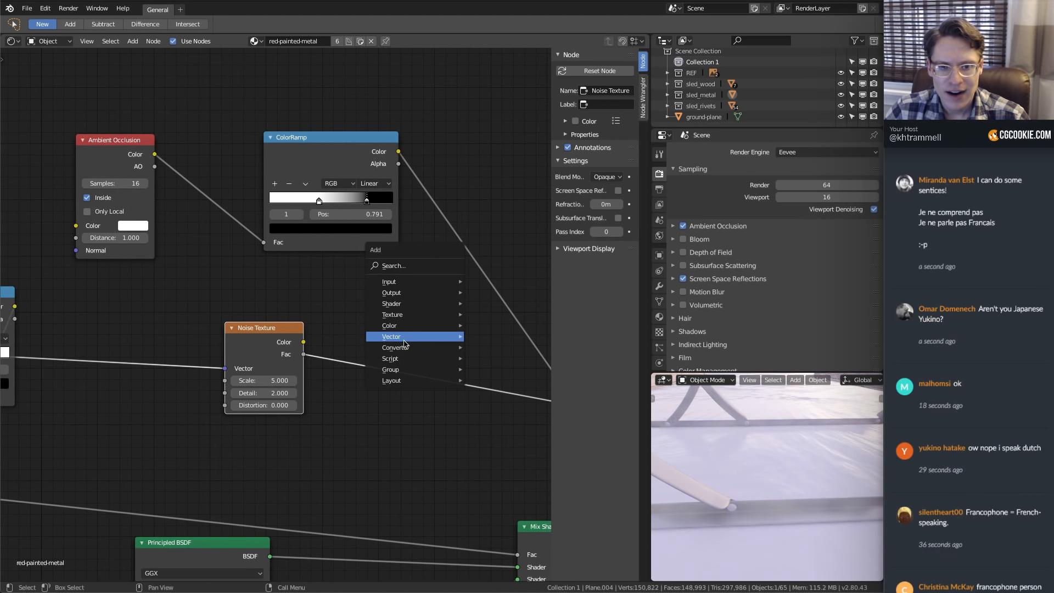
pyautogui.moveTo(404, 347)
pyautogui.click(483, 359)
pyautogui.click(403, 350)
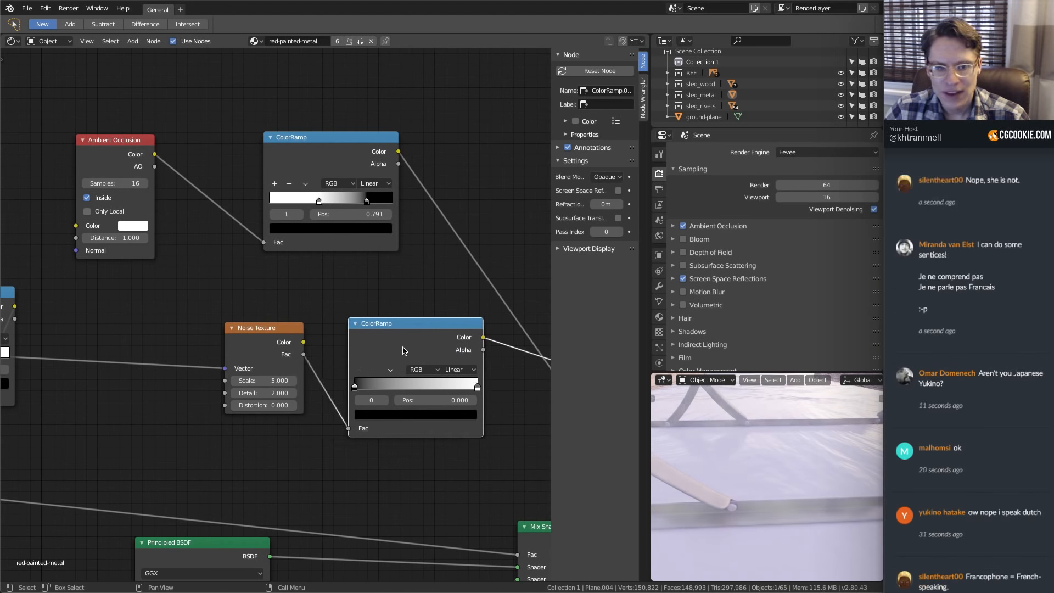
# Set the noise Detail to 10 and its ColorRamp's black stop to about 0.300 and white stop to about 0.859
pyautogui.scroll(2, 404, 350)
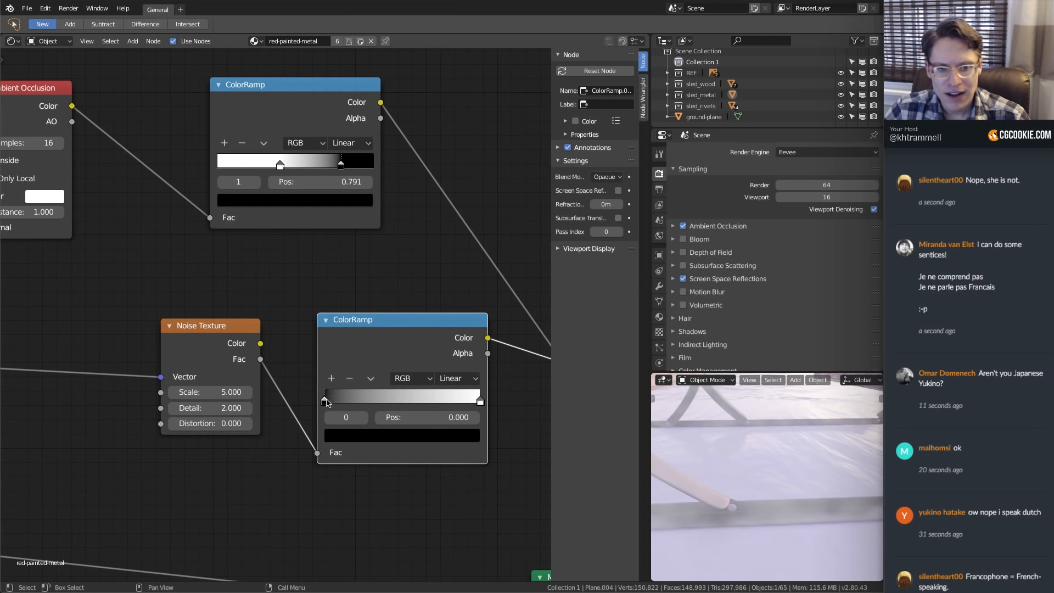
pyautogui.moveTo(325, 403); pyautogui.dragTo(372, 403)
pyautogui.click(219, 408)
pyautogui.write('2.0')
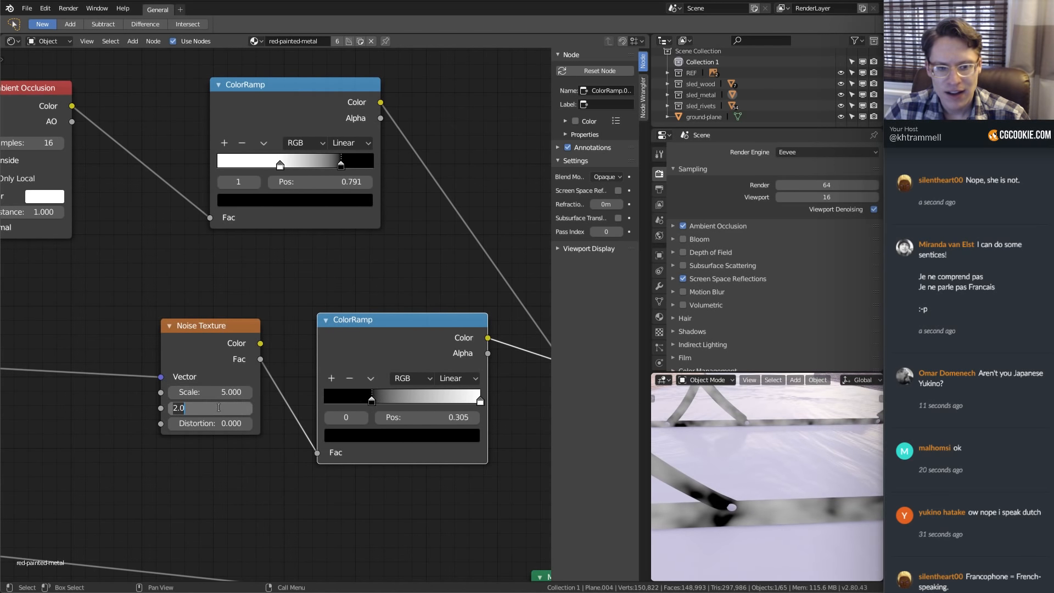
pyautogui.press('Return')
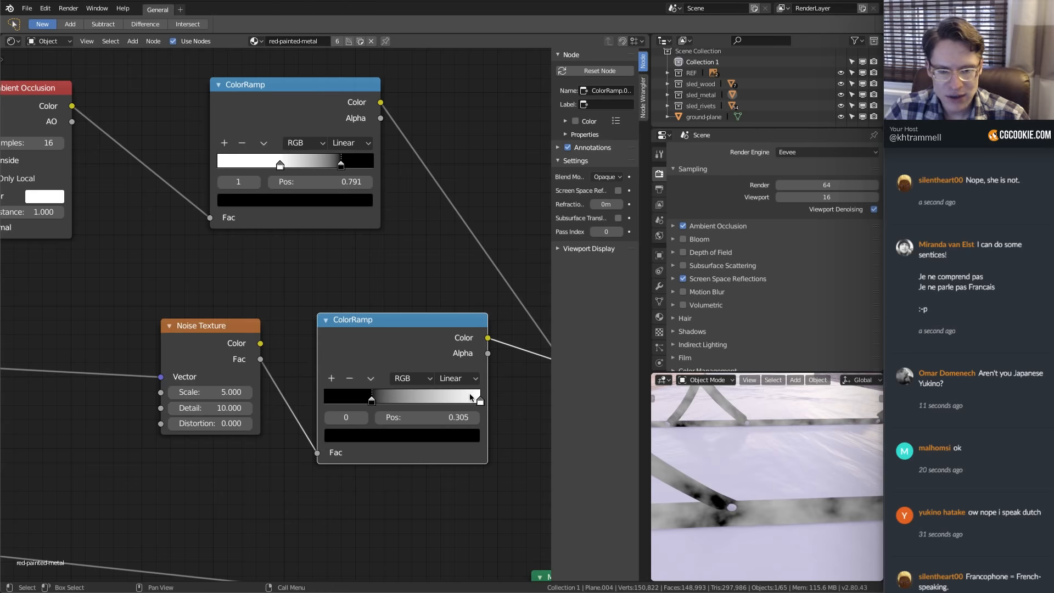
pyautogui.moveTo(479, 400)
pyautogui.mouseDown()
pyautogui.moveTo(351, 403)
pyautogui.moveTo(458, 401)
pyautogui.mouseUp()
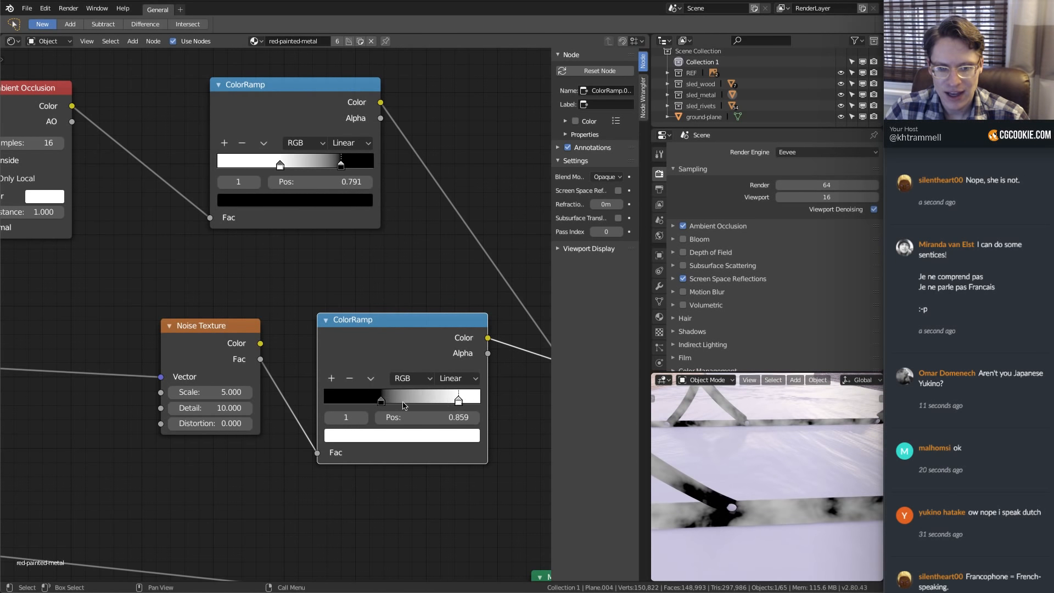
pyautogui.moveTo(382, 402); pyautogui.dragTo(370, 402)
# Set the noise Scale to 10 and move its ColorRamp's black stop to about 0.400
pyautogui.click(208, 391)
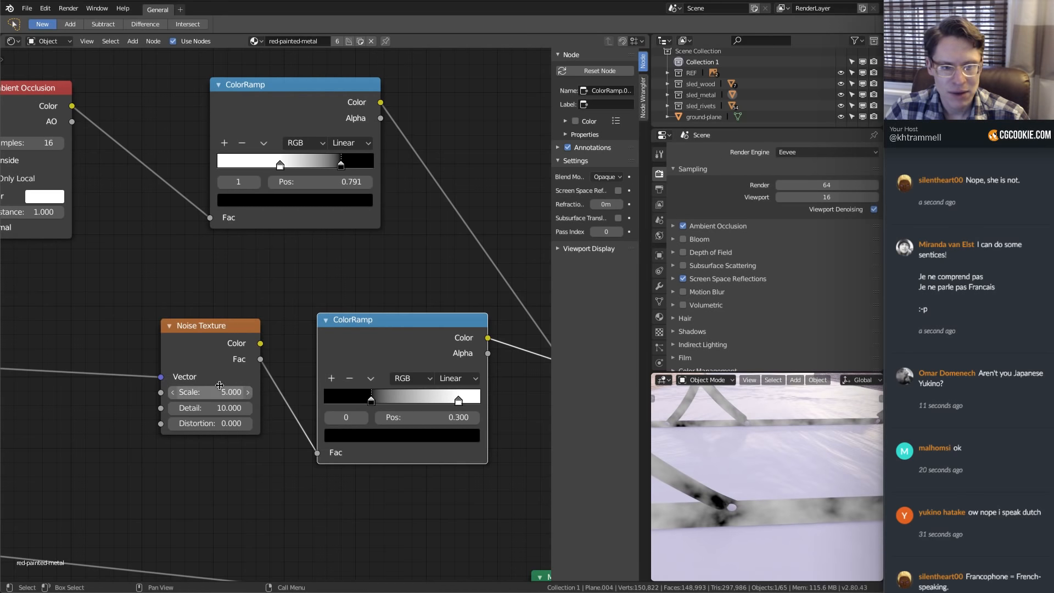
pyautogui.write('10')
pyautogui.press('Return')
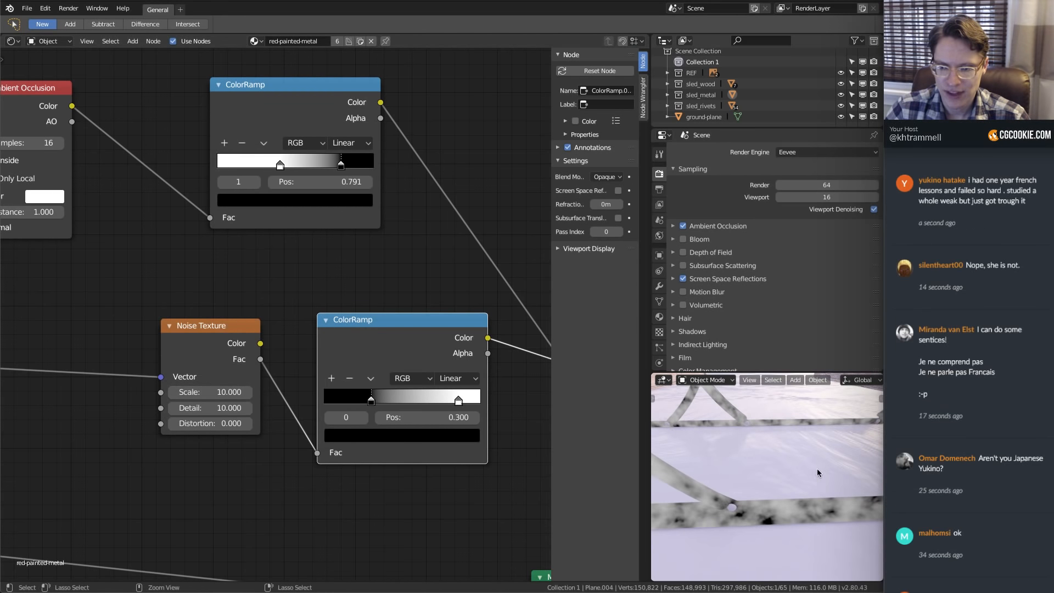
pyautogui.moveTo(490, 346); pyautogui.dragTo(392, 354, button='middle')
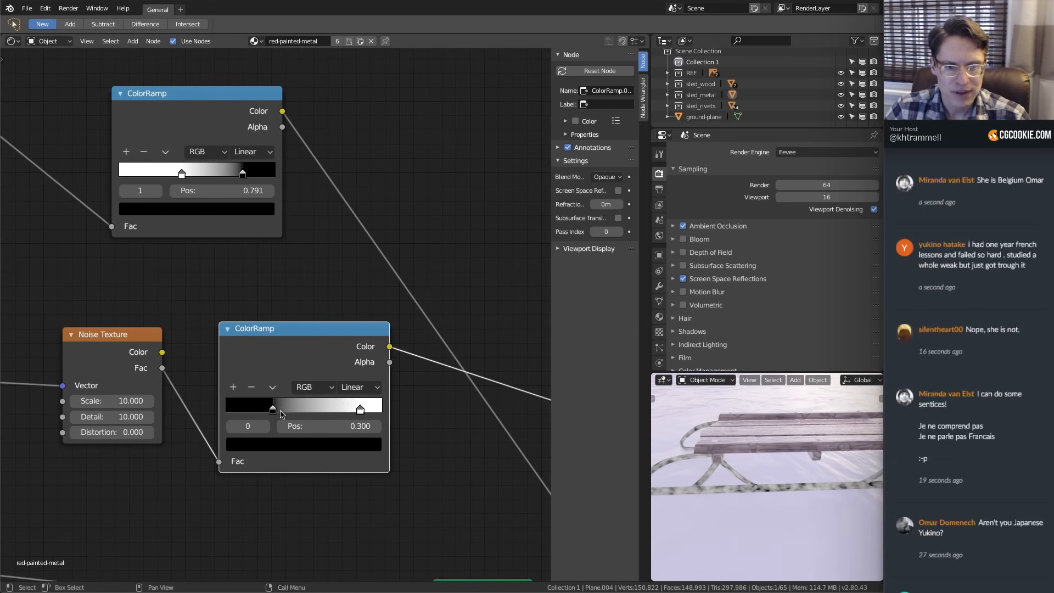
pyautogui.moveTo(273, 410); pyautogui.dragTo(288, 411)
pyautogui.moveTo(413, 236); pyautogui.dragTo(359, 234, button='middle')
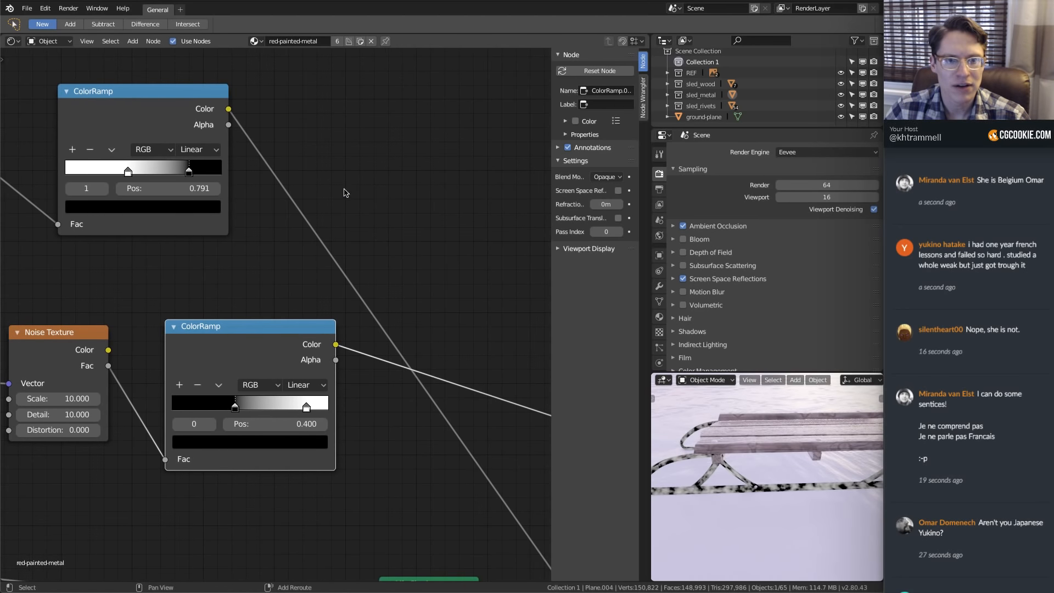
pyautogui.hotkey('shift', 'a')
pyautogui.moveTo(314, 144)
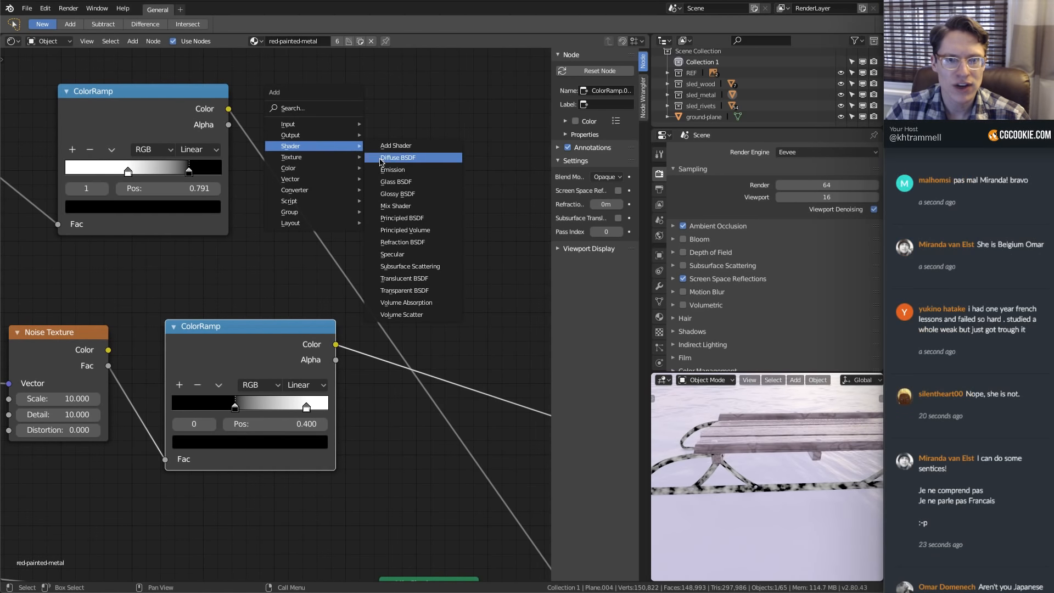
pyautogui.click(389, 203)
pyautogui.click(442, 196)
pyautogui.hotkey('ctrl', 'z')
# Add a MixRGB node set to Overlay, with the occlusion ColorRamp in Color1 and the noise ColorRamp in Color2
pyautogui.hotkey('shift', 'a')
pyautogui.moveTo(425, 214)
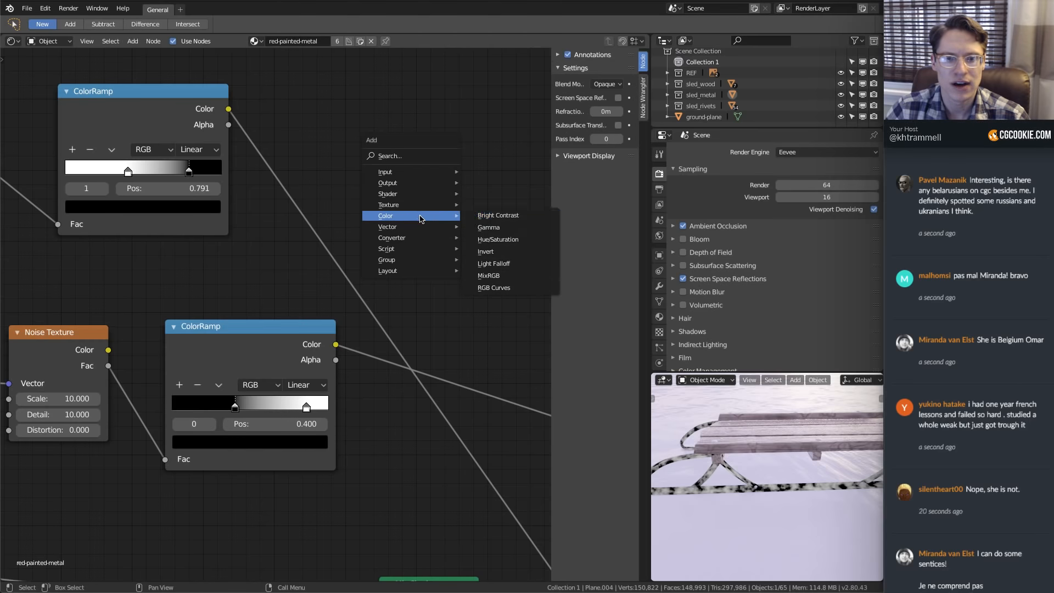
pyautogui.click(483, 261)
pyautogui.click(360, 203)
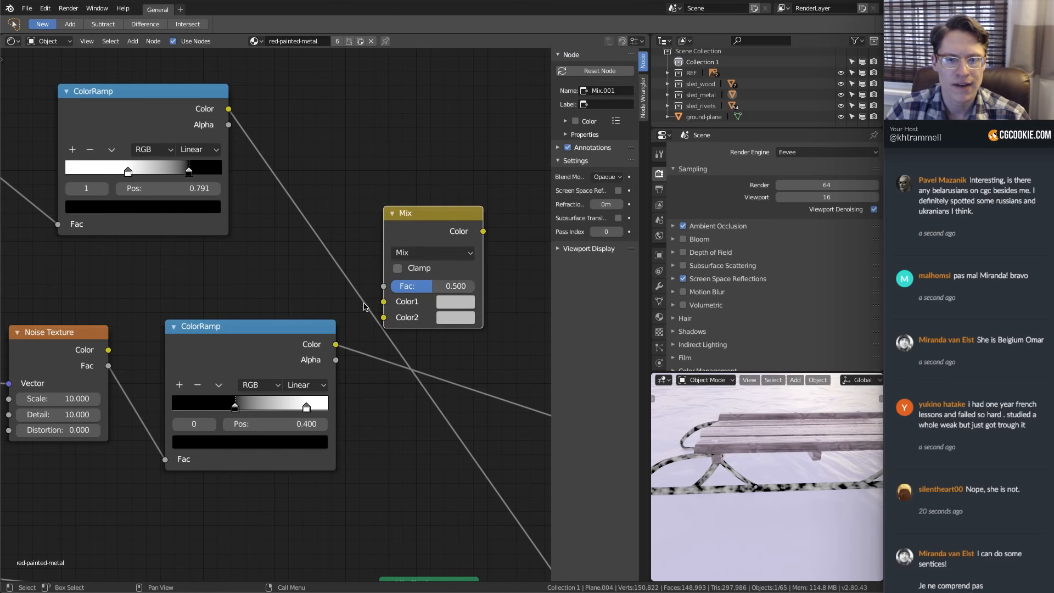
pyautogui.moveTo(229, 109); pyautogui.dragTo(383, 302)
pyautogui.moveTo(336, 344); pyautogui.dragTo(384, 317)
pyautogui.click(423, 252)
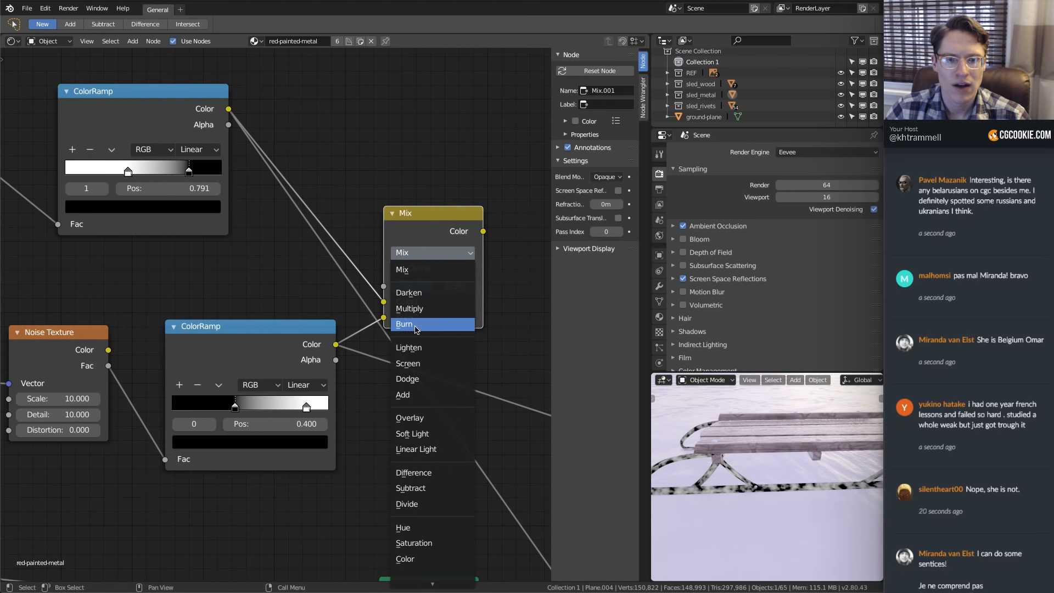
pyautogui.click(420, 418)
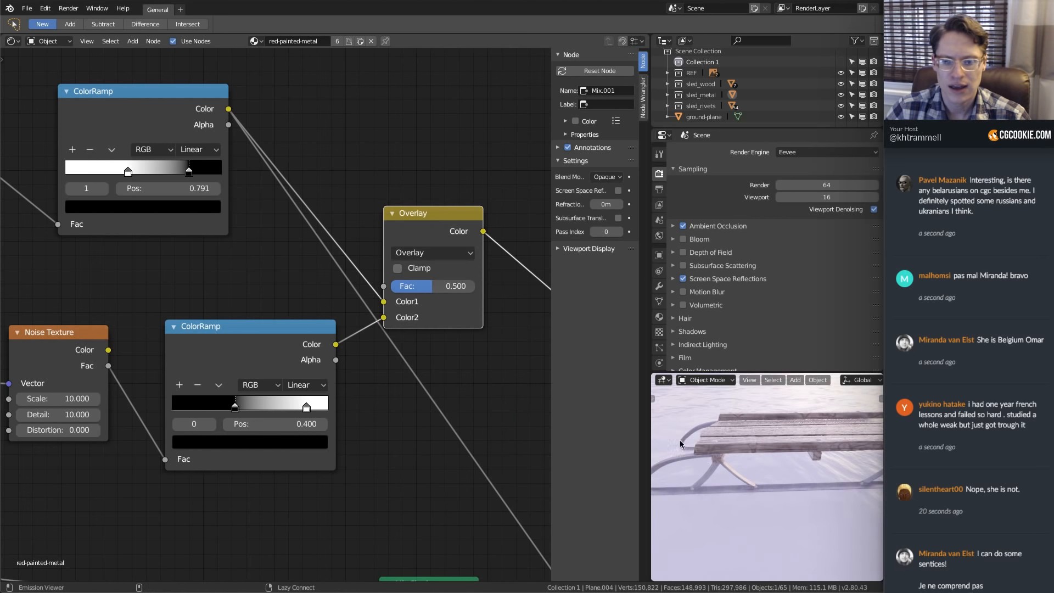
# Raise the Overlay node's factor to 1.000, checking the previewed mask on the sled's runners
pyautogui.scroll(4, 732, 500)
pyautogui.moveTo(732, 499); pyautogui.dragTo(748, 502, button='middle')
pyautogui.scroll(4, 747, 502)
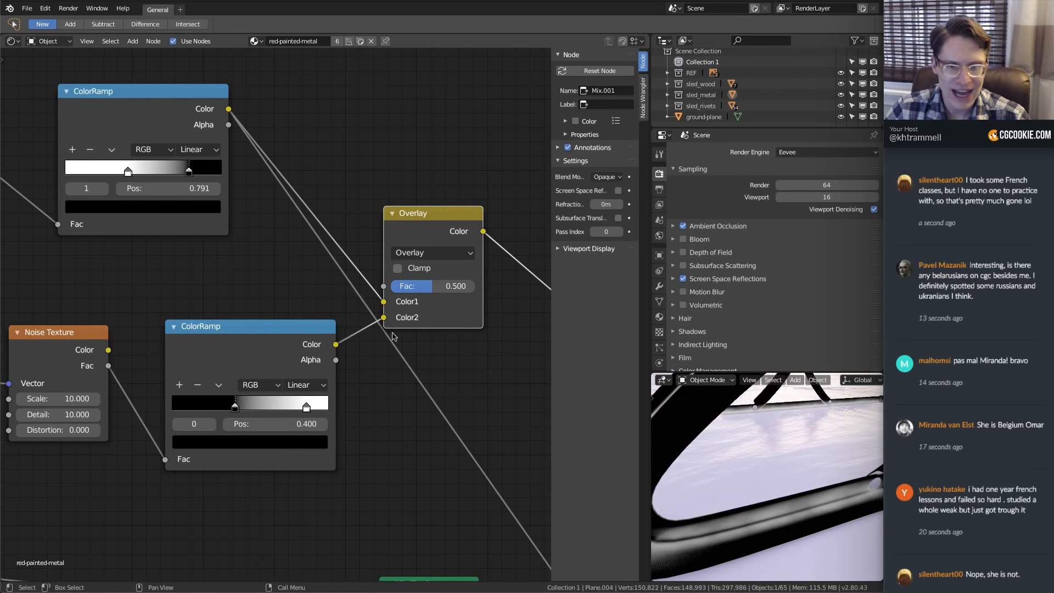
pyautogui.moveTo(434, 285); pyautogui.dragTo(465, 286)
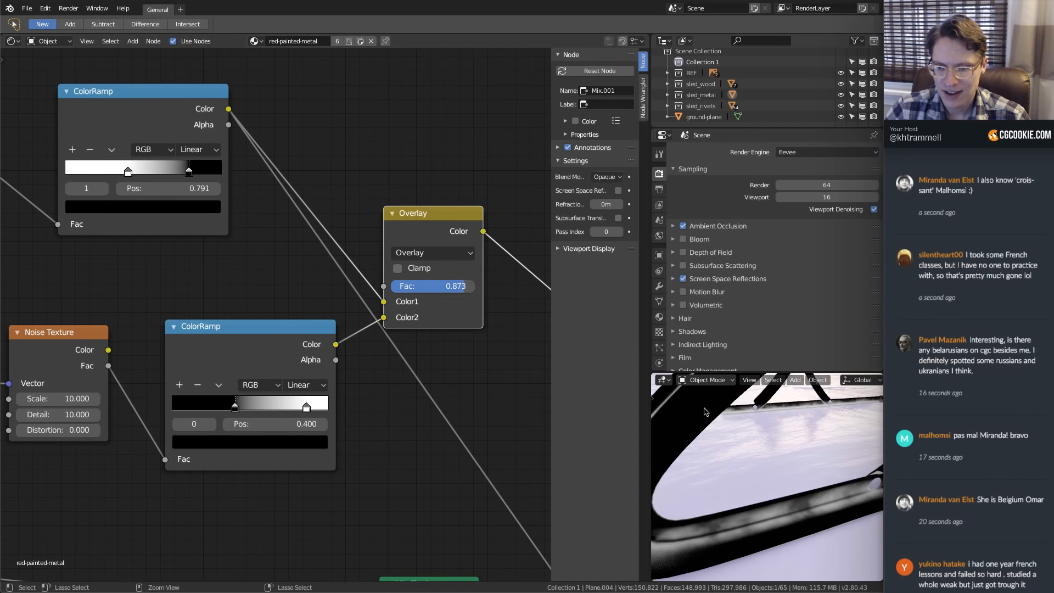
pyautogui.keyDown('ctrl'); pyautogui.moveTo(704, 412); pyautogui.dragTo(735, 430, button='middle'); pyautogui.keyUp('ctrl')
pyautogui.moveTo(451, 286); pyautogui.dragTo(475, 286)
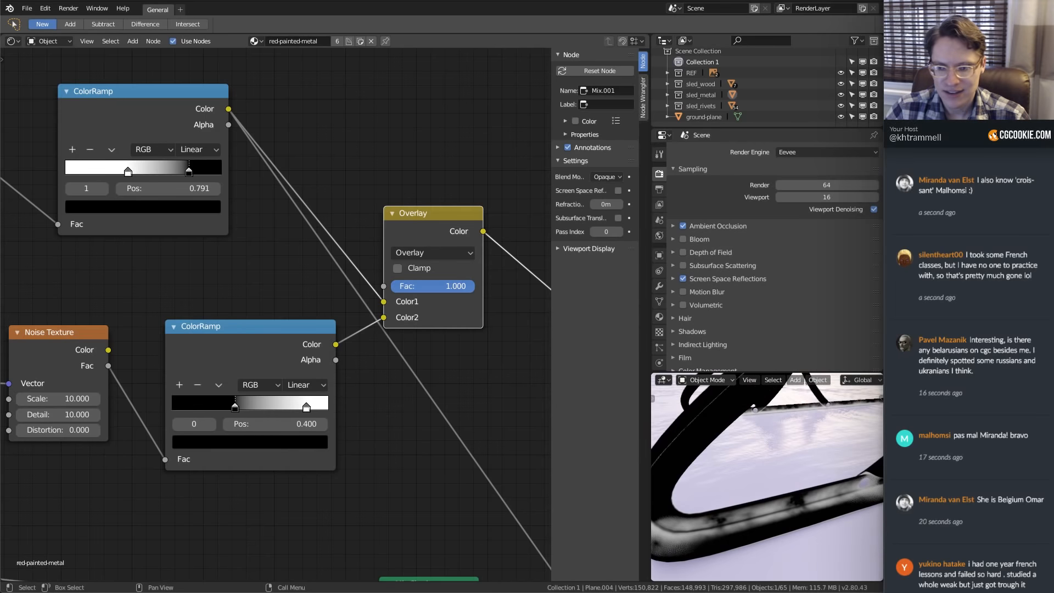
pyautogui.keyDown('ctrl'); pyautogui.moveTo(731, 426); pyautogui.dragTo(742, 461, button='middle'); pyautogui.keyUp('ctrl')
pyautogui.keyDown('shift'); pyautogui.moveTo(807, 431); pyautogui.dragTo(783, 474, button='middle'); pyautogui.keyUp('shift')
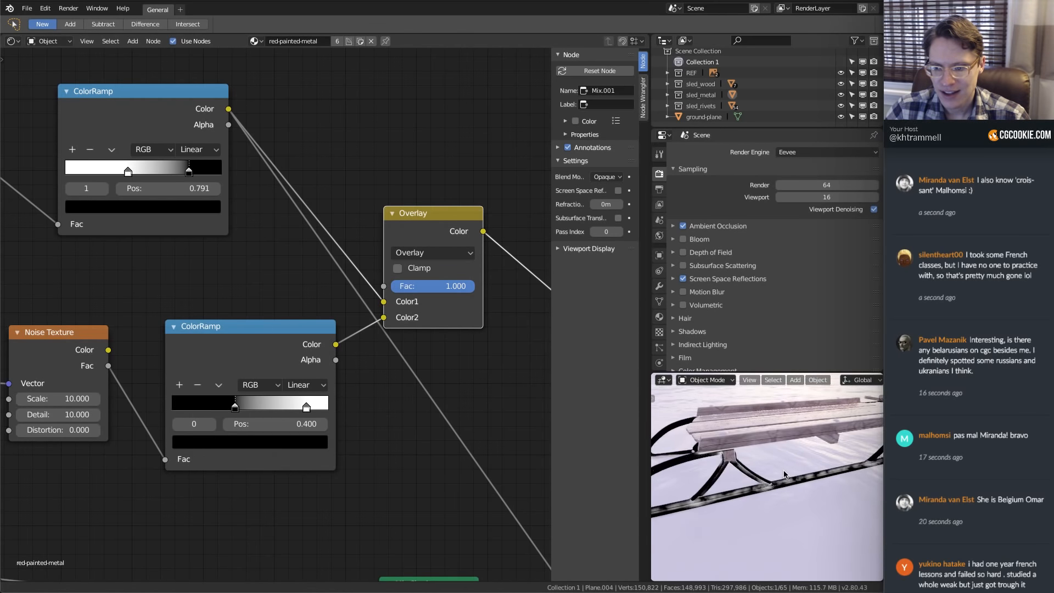
# Drive the last Mix Shader's Fac with the Overlay Color and route that shader back to the Material Output
pyautogui.scroll(-4, 353, 307)
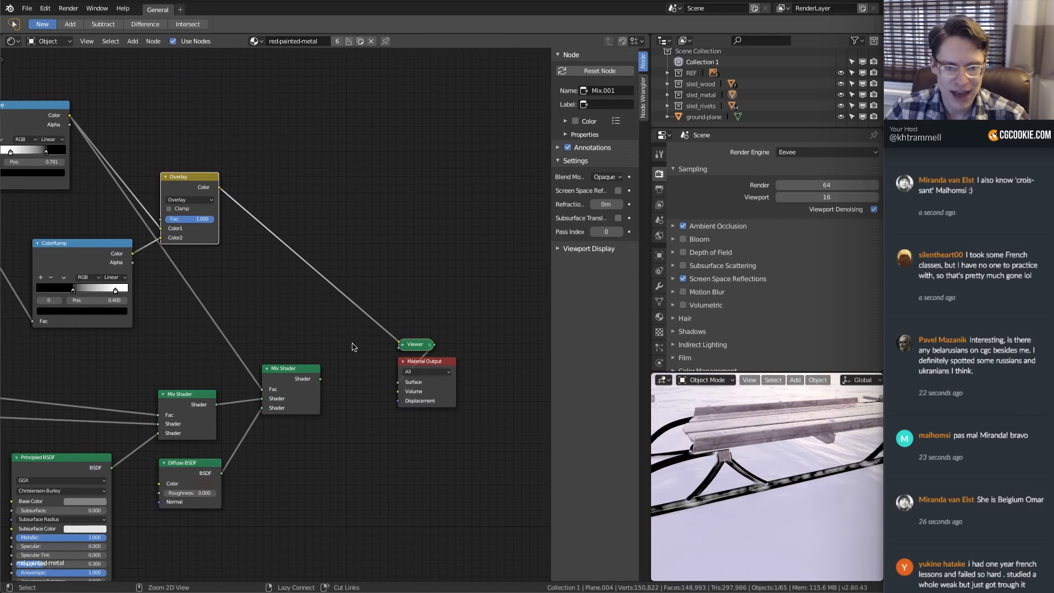
pyautogui.keyDown('ctrl'); pyautogui.moveTo(352, 347); pyautogui.dragTo(351, 307, button='middle'); pyautogui.keyUp('ctrl')
pyautogui.moveTo(313, 395); pyautogui.dragTo(387, 386)
pyautogui.moveTo(193, 130); pyautogui.dragTo(330, 416)
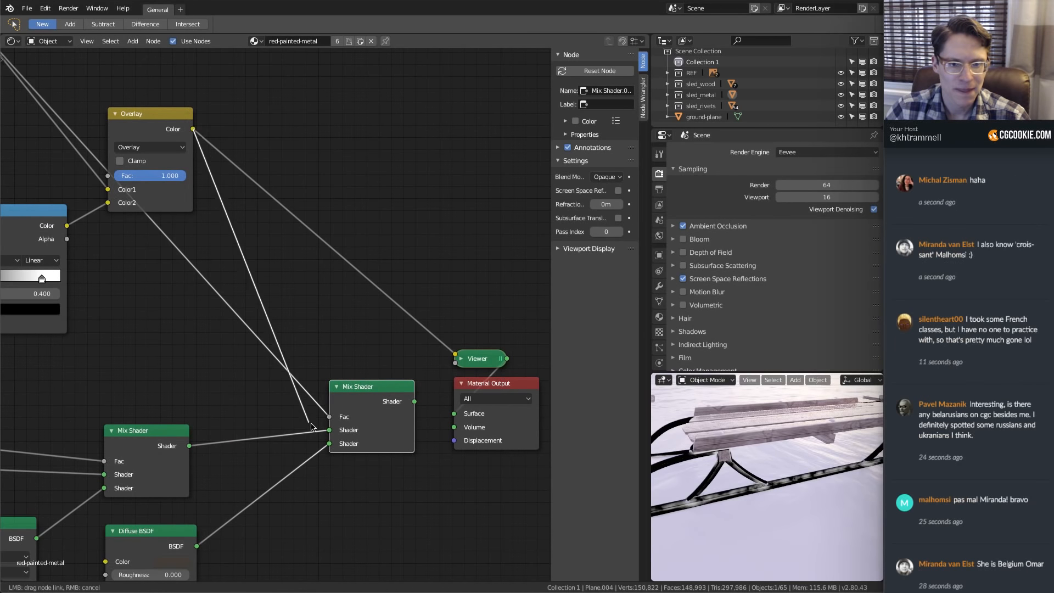
pyautogui.keyDown('ctrl'); pyautogui.keyDown('shift'); pyautogui.click(393, 392); pyautogui.keyUp('shift'); pyautogui.keyUp('ctrl')
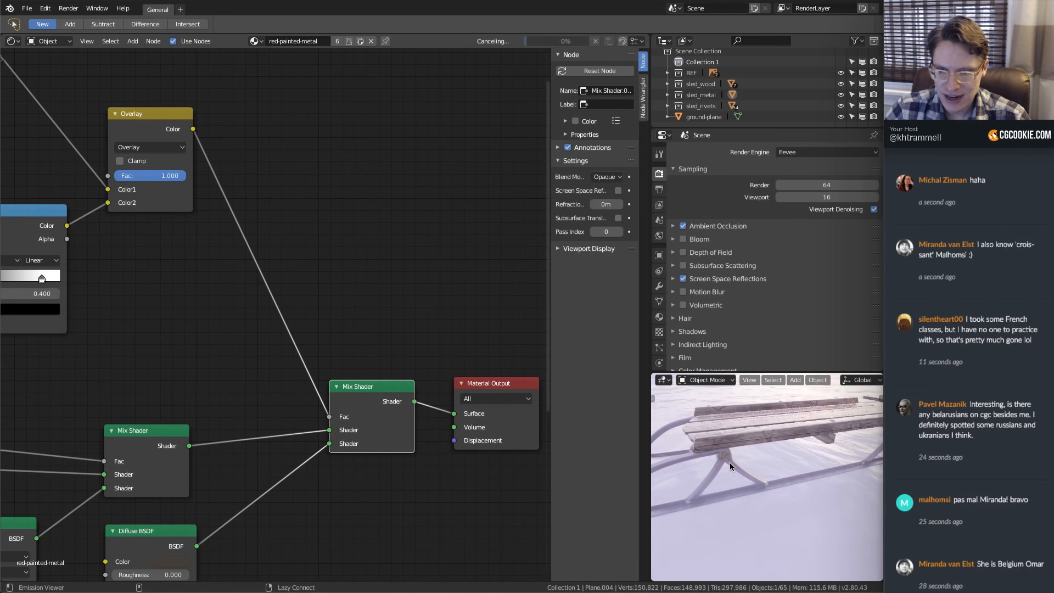
# Check the grime around the rivets up close and enable Clamp on the Overlay node
pyautogui.scroll(3, 729, 462)
pyautogui.moveTo(716, 481); pyautogui.dragTo(798, 483, button='middle')
pyautogui.keyDown('shift'); pyautogui.moveTo(160, 208); pyautogui.dragTo(342, 331, button='middle'); pyautogui.keyUp('shift')
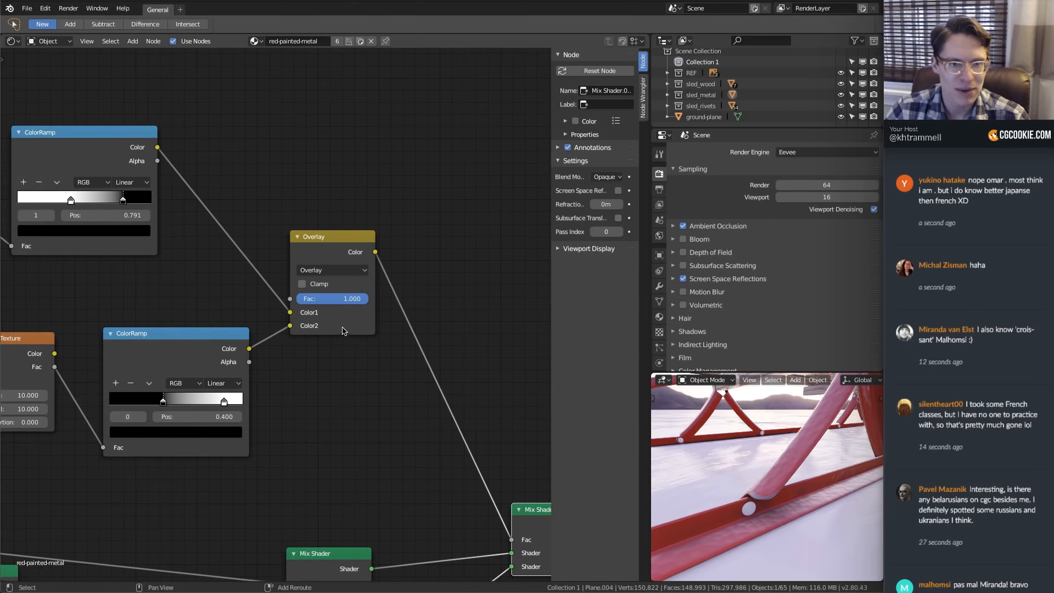
pyautogui.moveTo(253, 270); pyautogui.dragTo(213, 258, button='middle')
pyautogui.click(313, 323)
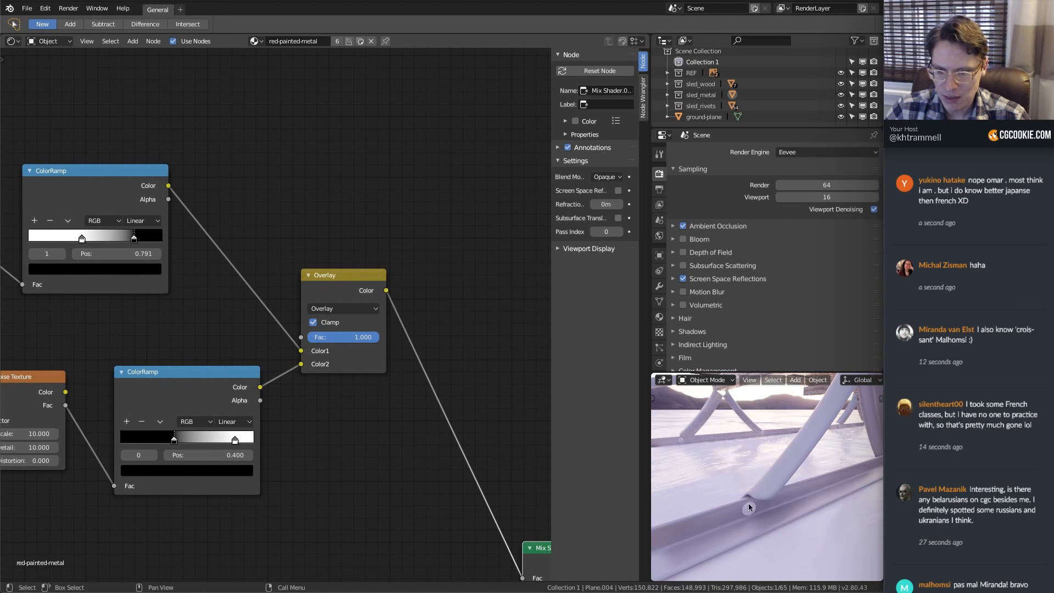
# Maximize the 3D viewport and inspect the red metal and grime on the whole sled from the side and front
pyautogui.keyDown('ctrl'); pyautogui.moveTo(757, 506); pyautogui.dragTo(791, 457, button='middle'); pyautogui.keyUp('ctrl')
pyautogui.hotkey('ctrl', 'space')
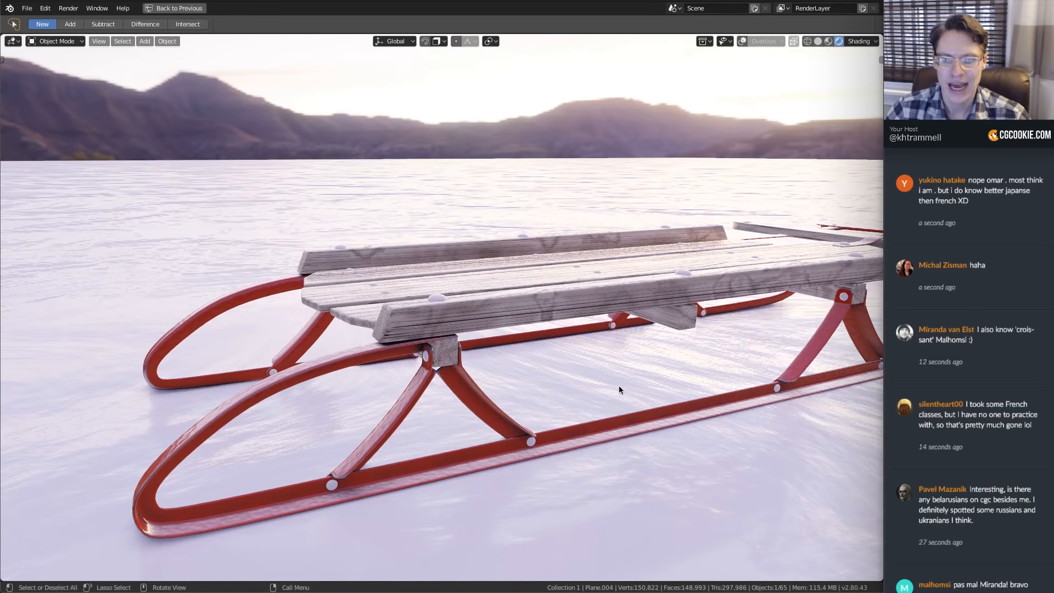
pyautogui.moveTo(619, 389); pyautogui.dragTo(553, 368, button='middle')
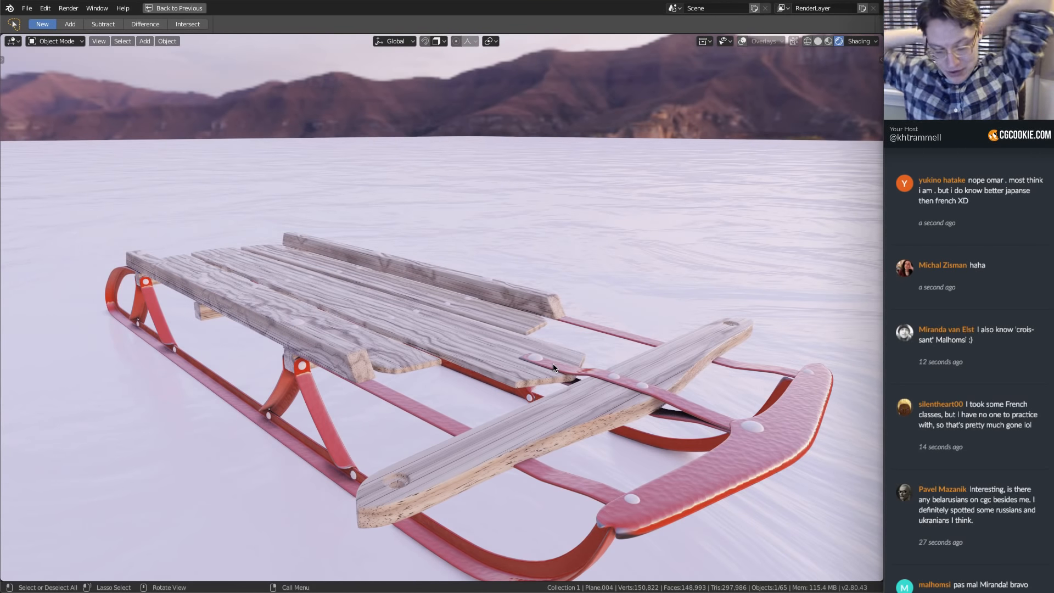
pyautogui.scroll(-15, 998, 244)
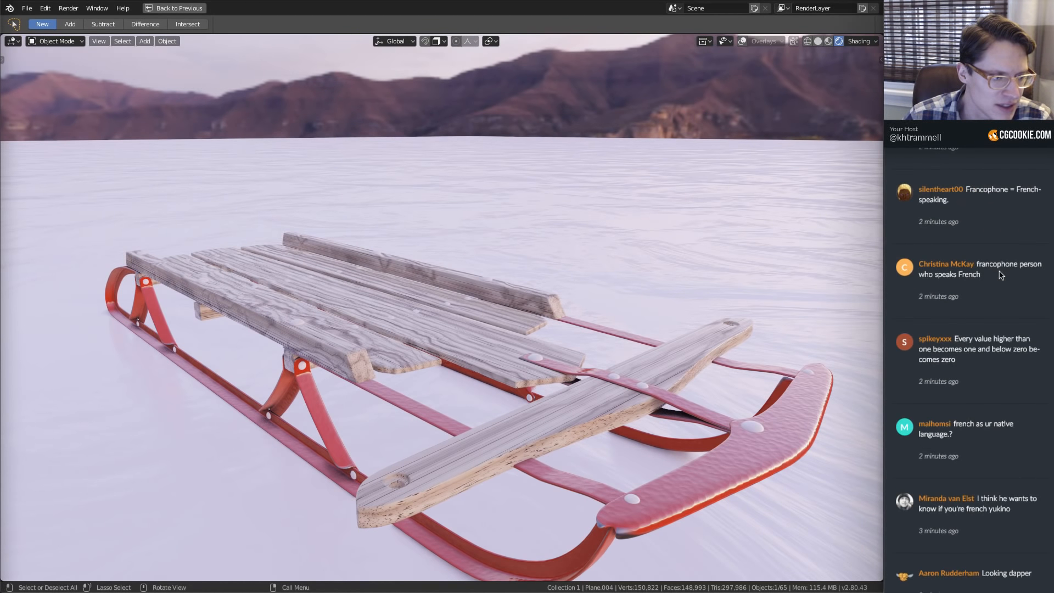
pyautogui.scroll(-6, 1000, 274)
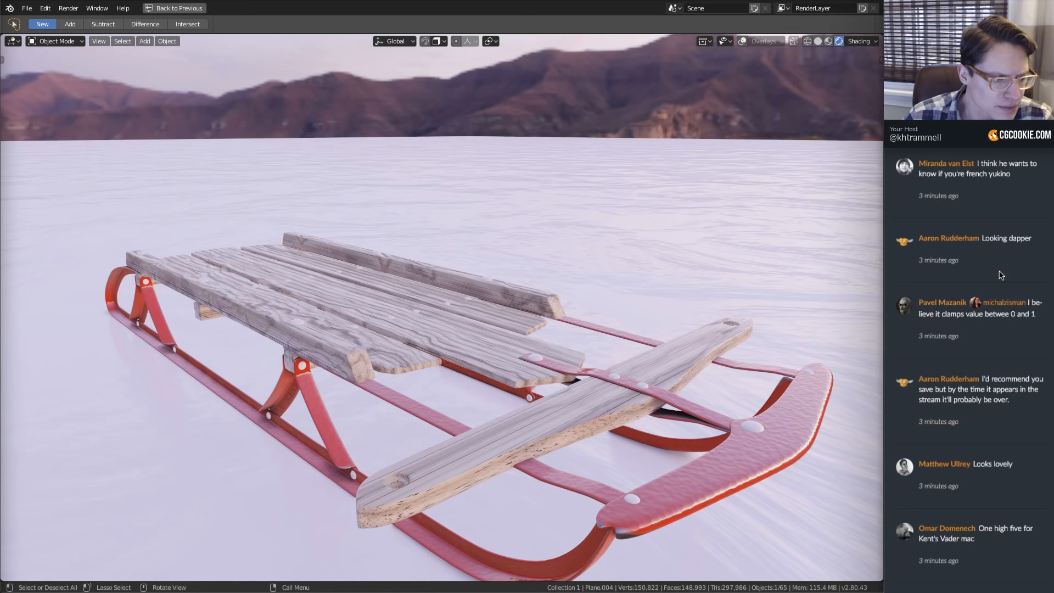
pyautogui.scroll(10, 1000, 274)
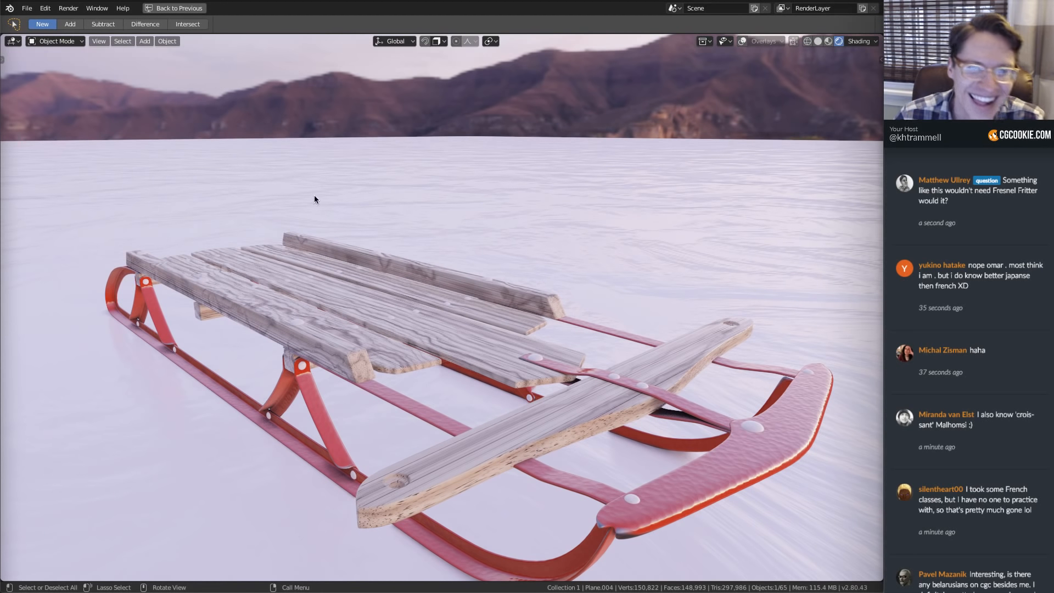
# Review the finished sled's red metal and wood from the rear and side, and save flex-flyer_03.blend
pyautogui.moveTo(553, 354); pyautogui.dragTo(516, 219, button='middle')
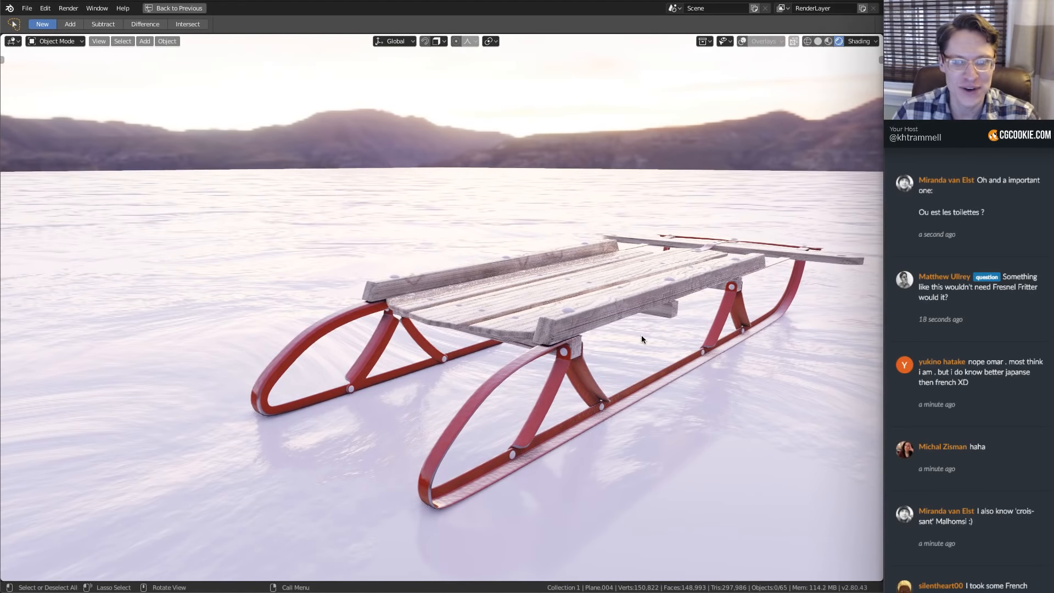
pyautogui.moveTo(641, 339)
pyautogui.mouseDown(button='middle')
pyautogui.moveTo(654, 353)
pyautogui.moveTo(621, 345)
pyautogui.mouseUp(button='middle')
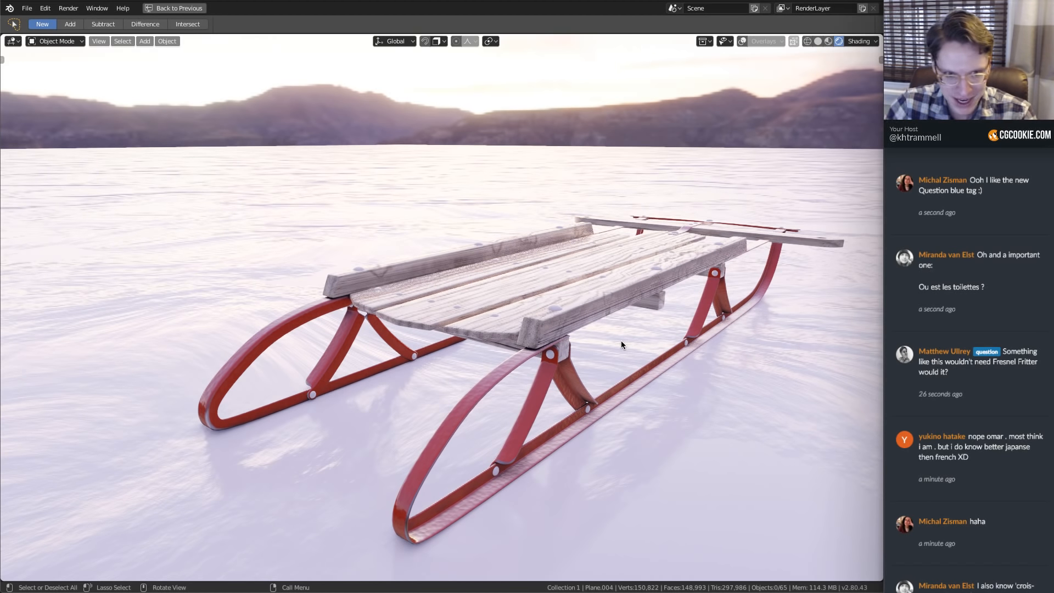
pyautogui.keyDown('ctrl'); pyautogui.moveTo(603, 262); pyautogui.dragTo(535, 275, button='middle'); pyautogui.keyUp('ctrl')
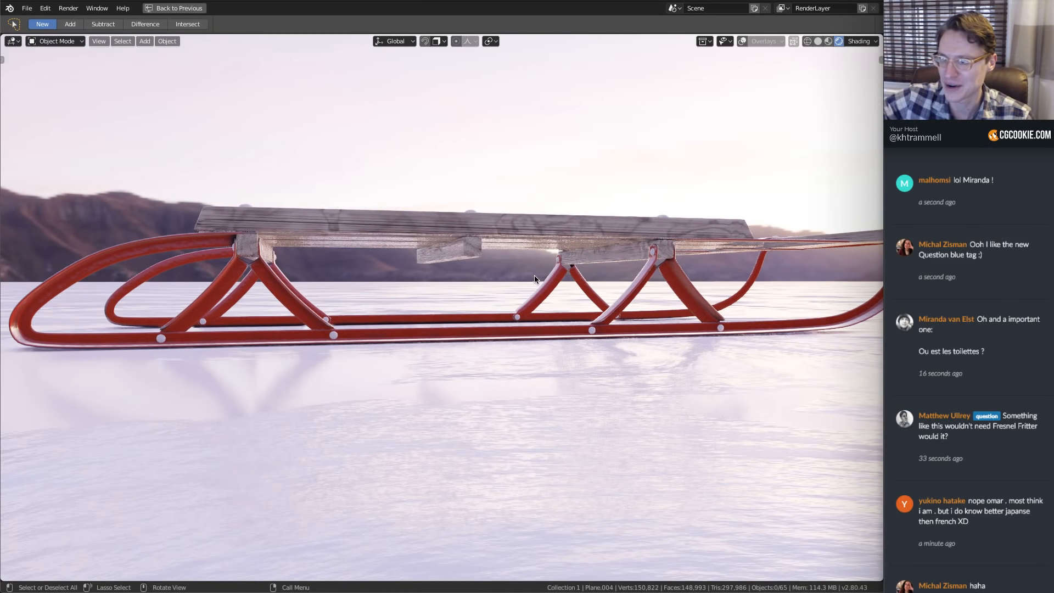
pyautogui.moveTo(534, 275); pyautogui.dragTo(510, 271, button='middle')
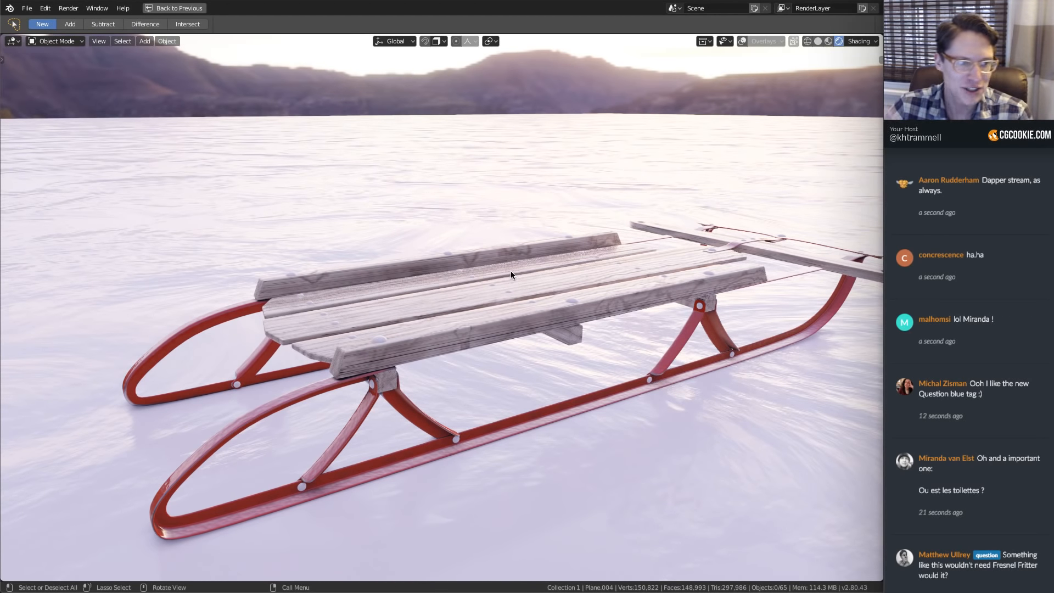
pyautogui.moveTo(441, 231); pyautogui.dragTo(507, 185, button='middle')
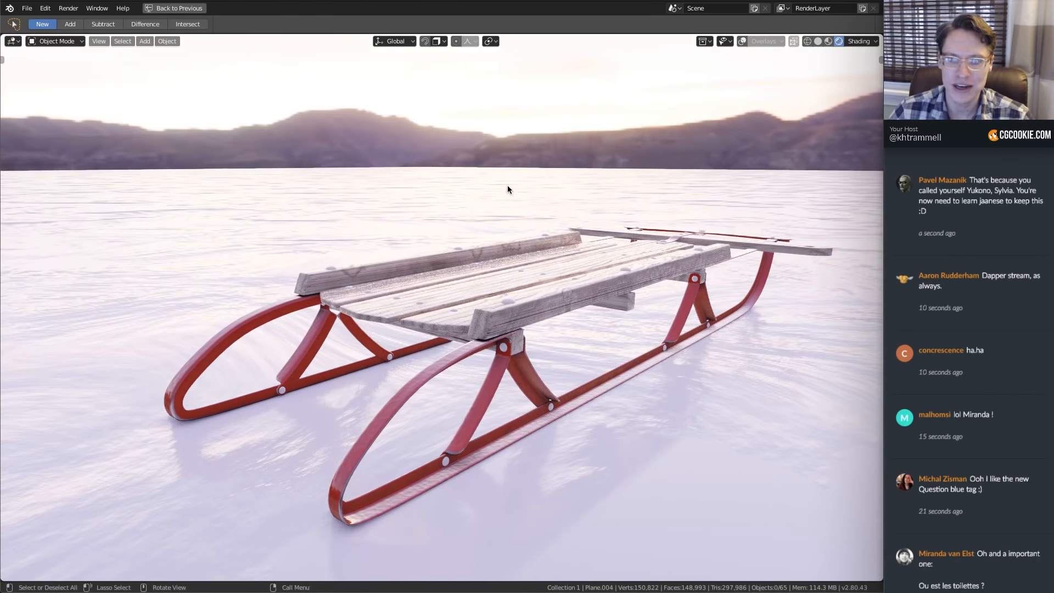
pyautogui.hotkey('ctrl', 's')
pyautogui.moveTo(538, 123); pyautogui.dragTo(551, 176, button='middle')
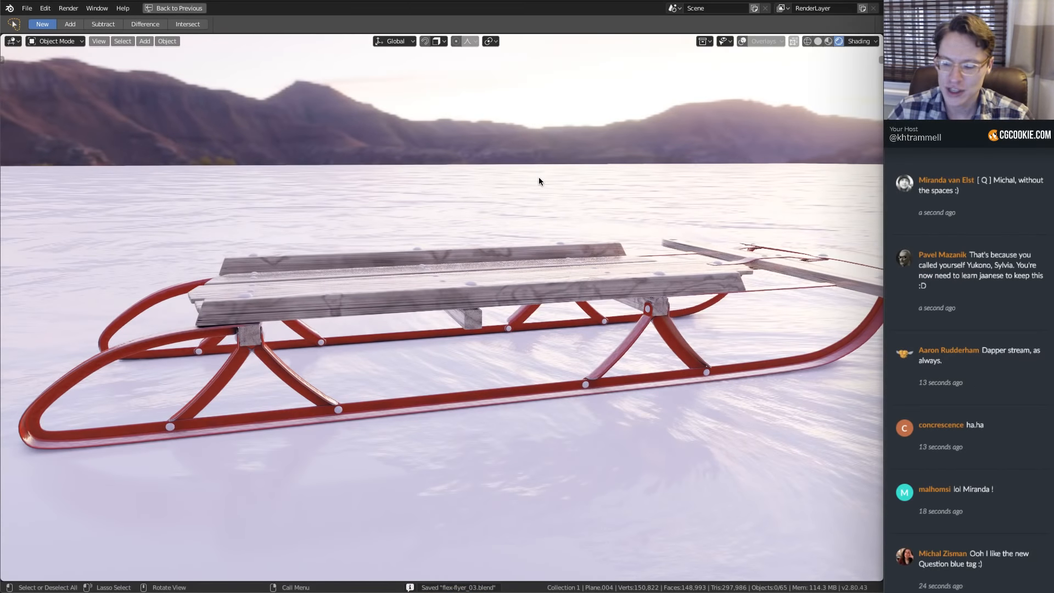
pyautogui.press('super+Tab')
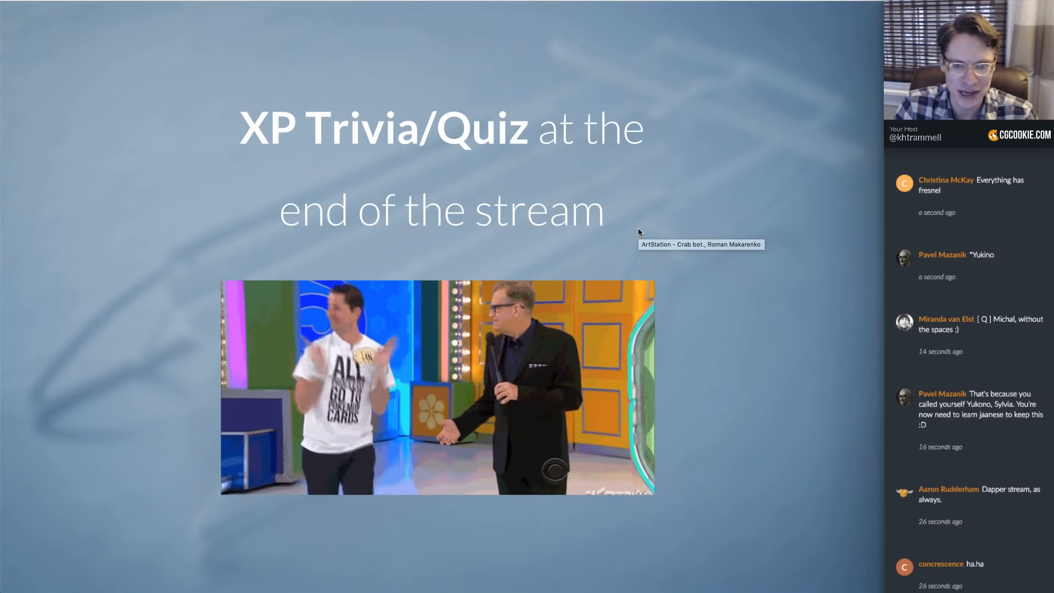
pyautogui.press('Right')
pyautogui.press('Right')
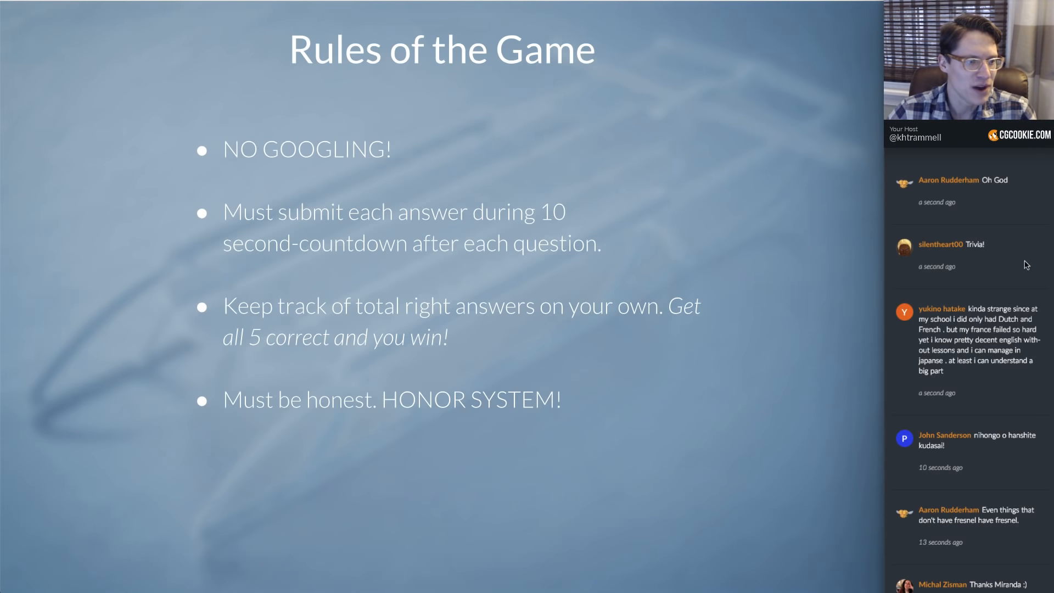
pyautogui.scroll(-2, 985, 269)
pyautogui.scroll(-2, 985, 270)
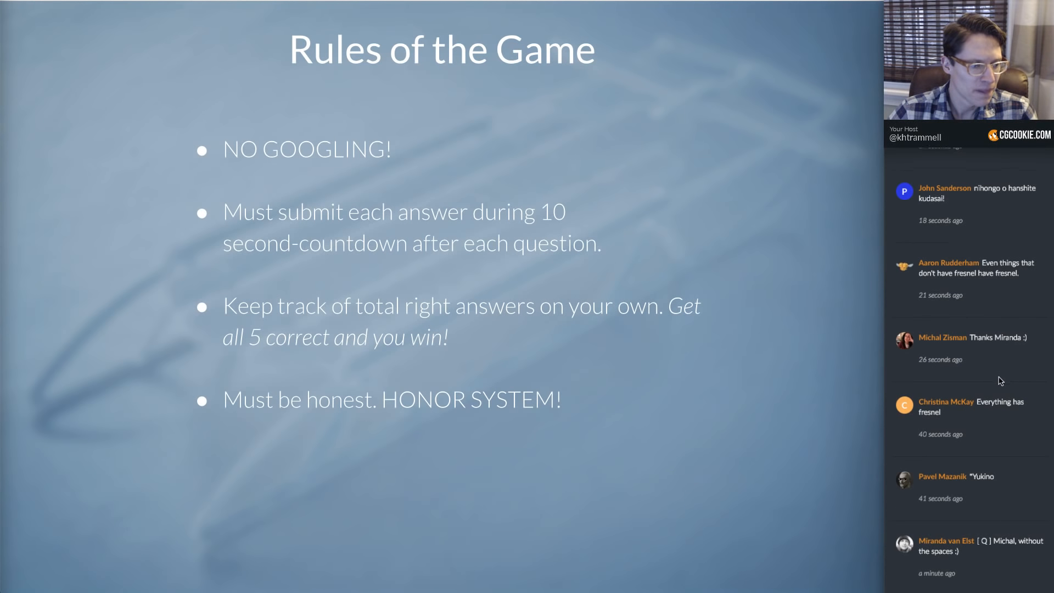
pyautogui.scroll(-1, 999, 381)
pyautogui.scroll(-4, 999, 380)
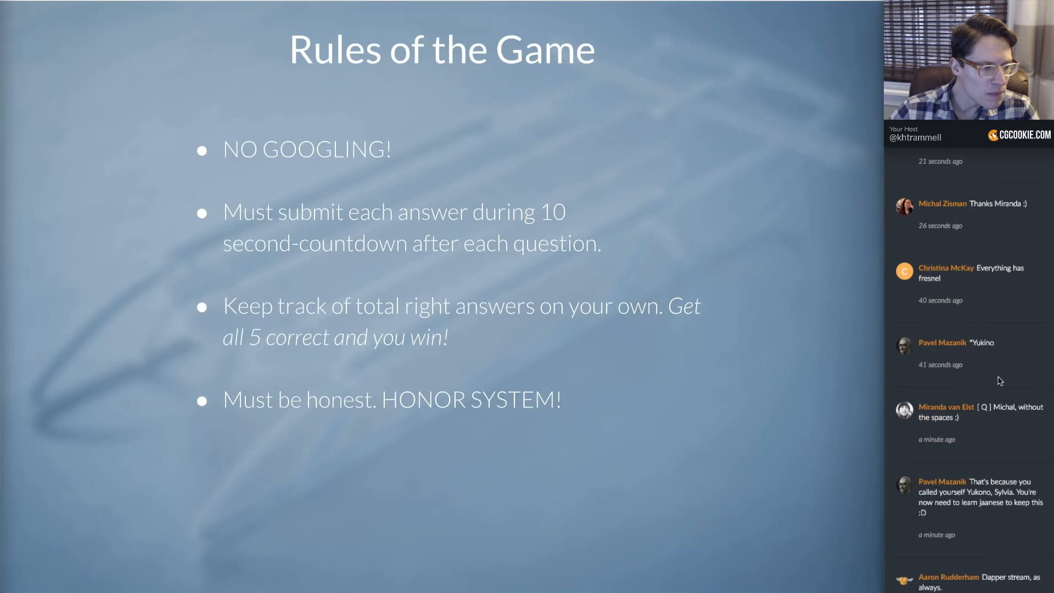
pyautogui.scroll(10, 998, 376)
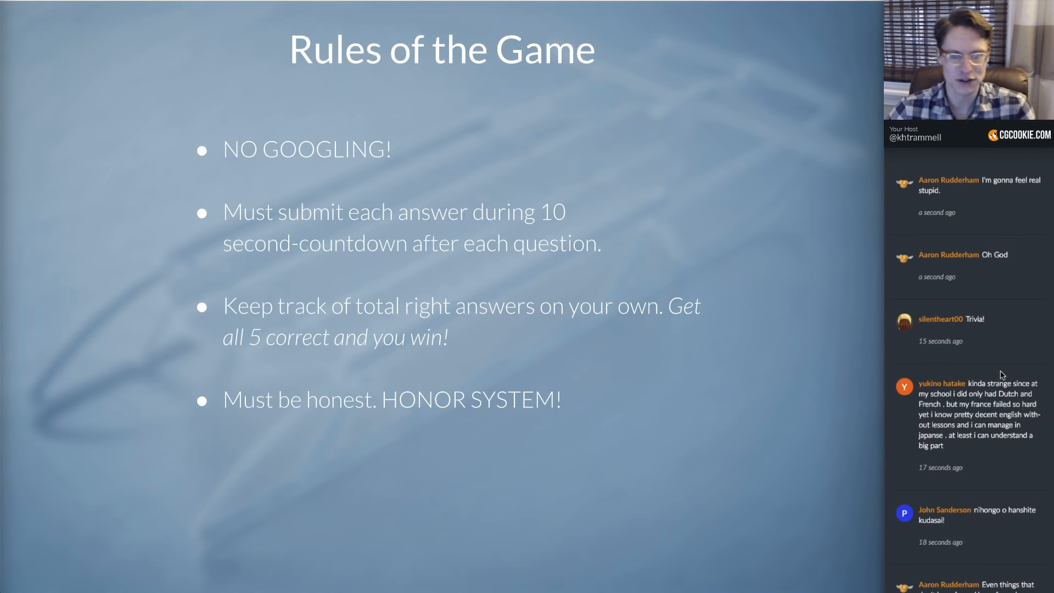
pyautogui.click(655, 196)
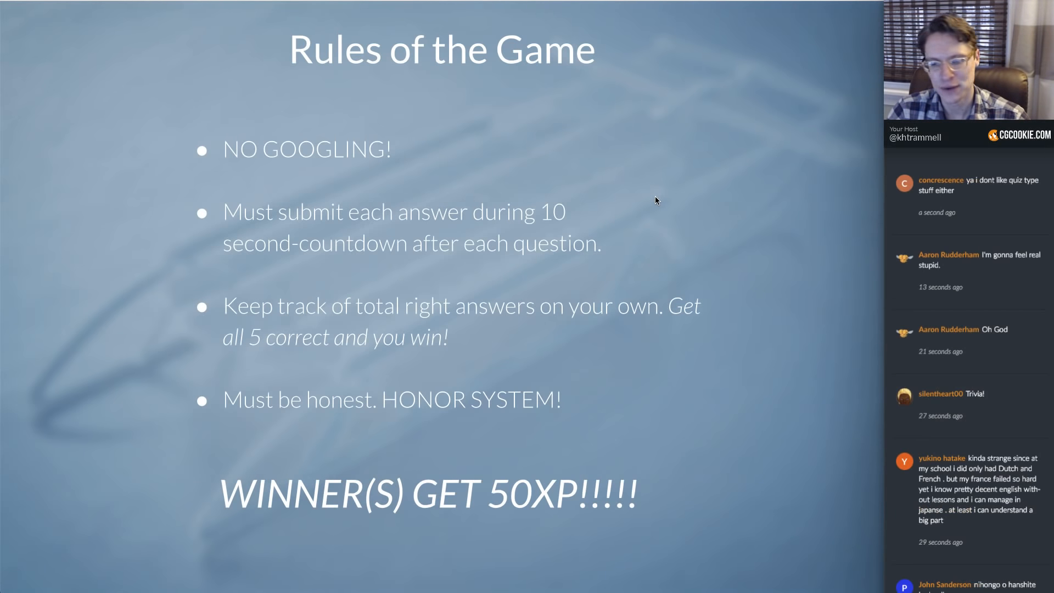
pyautogui.click(655, 196)
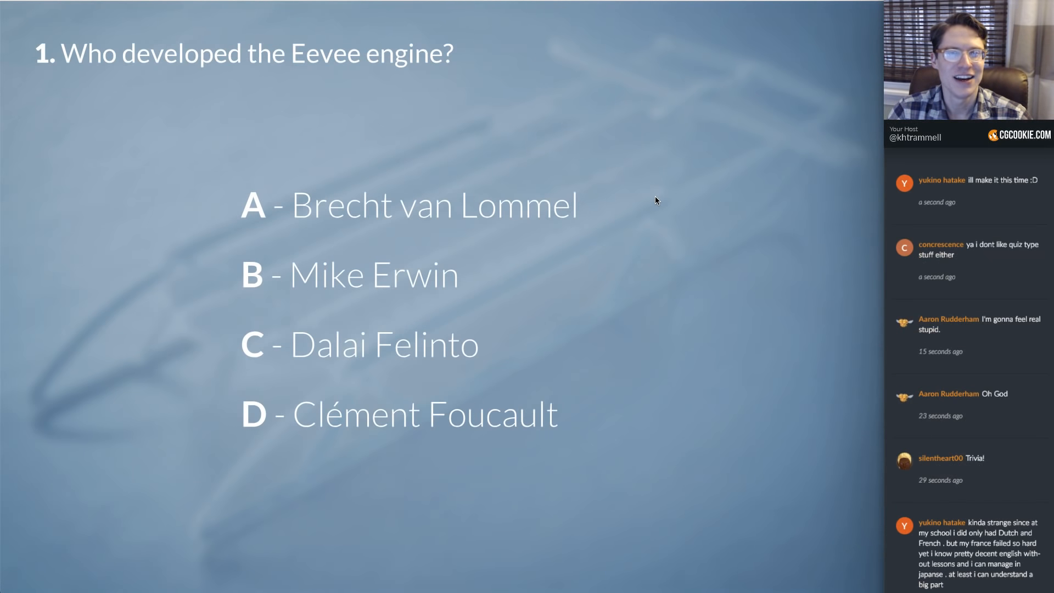